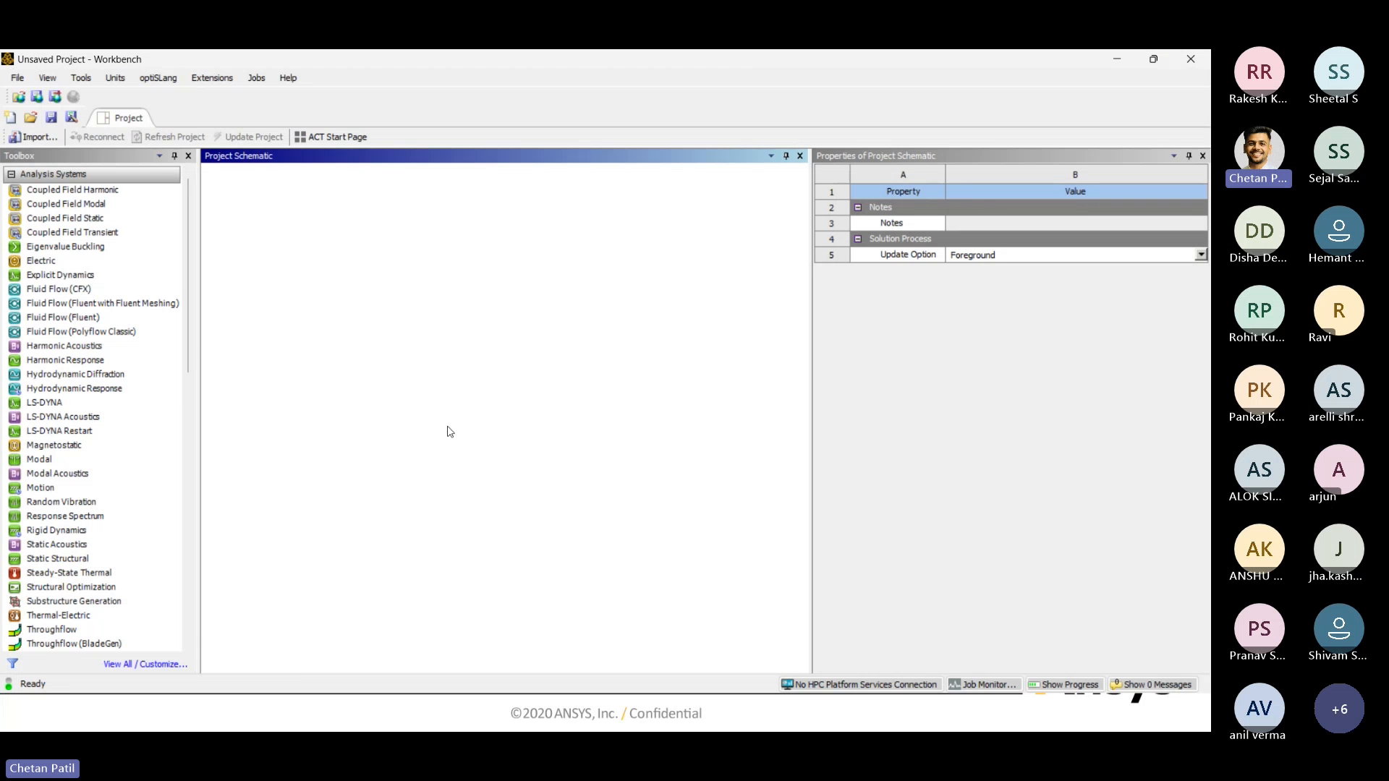
Add a Static Structural analysis system to the project schematic.
drag(58, 559, 290, 251)
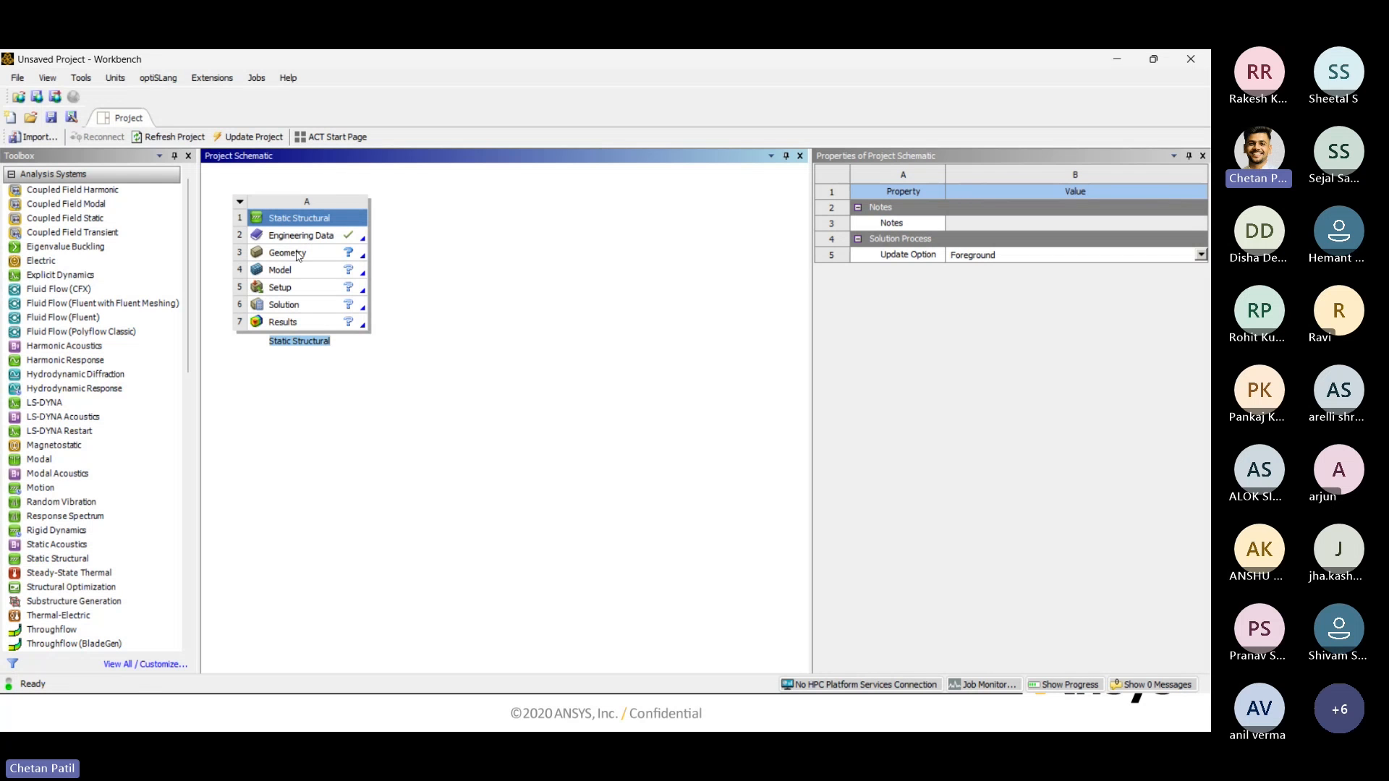
click(297, 253)
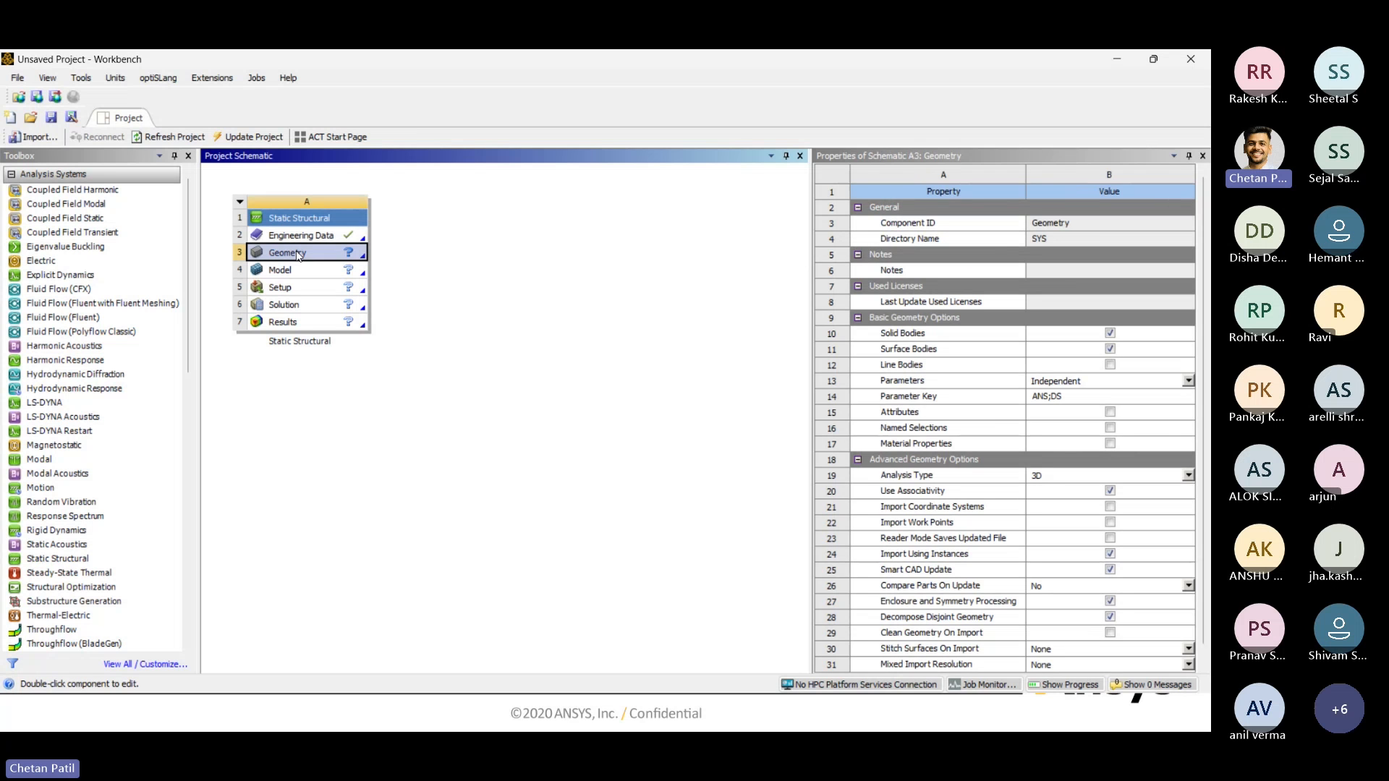
right_click(296, 251)
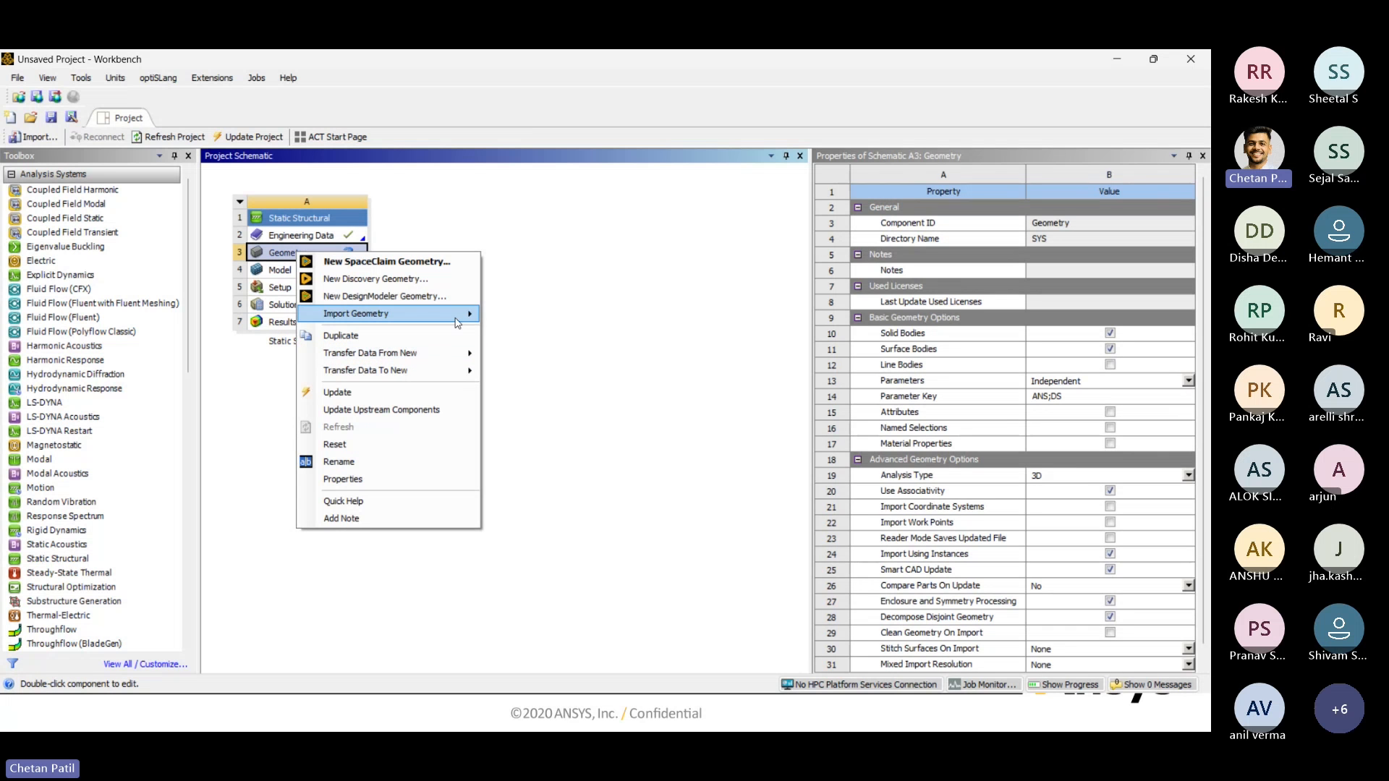
mouse_move(456, 321)
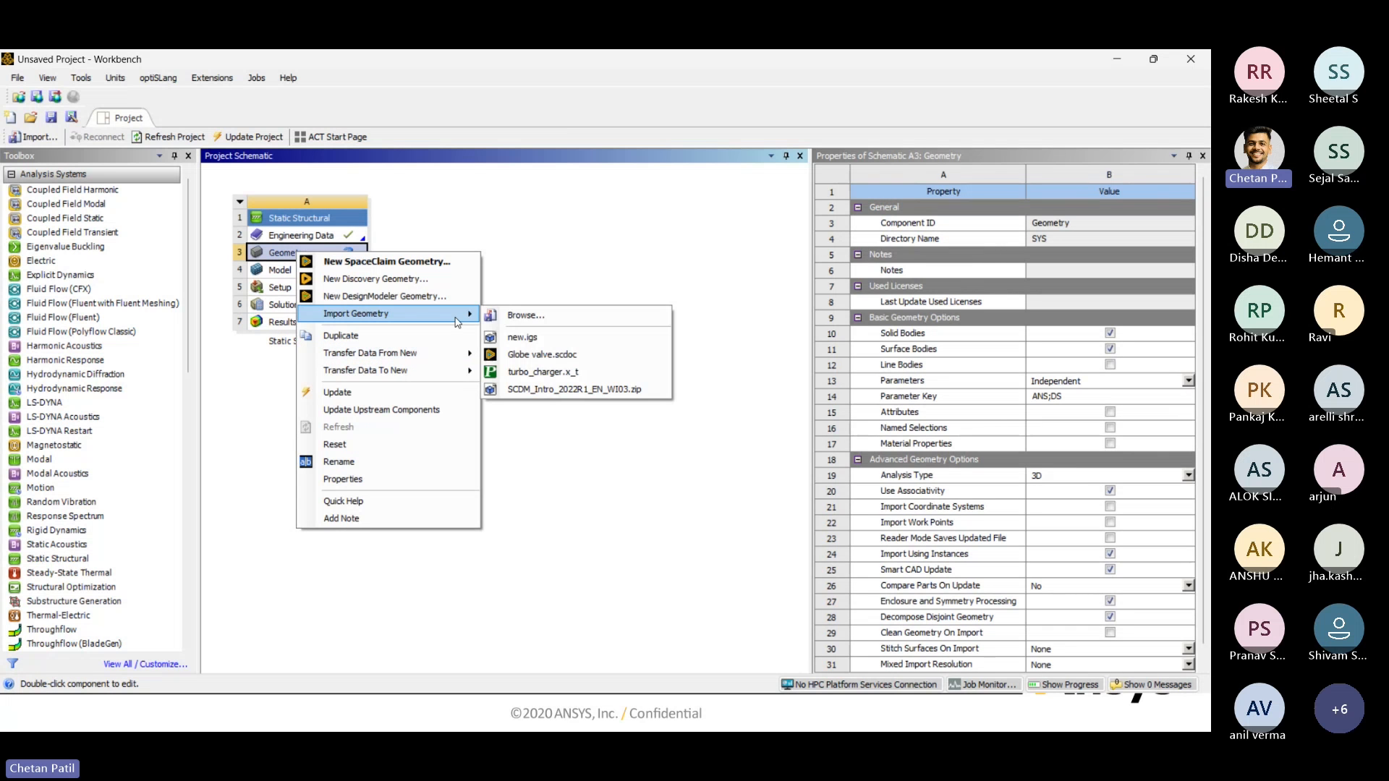
click(735, 540)
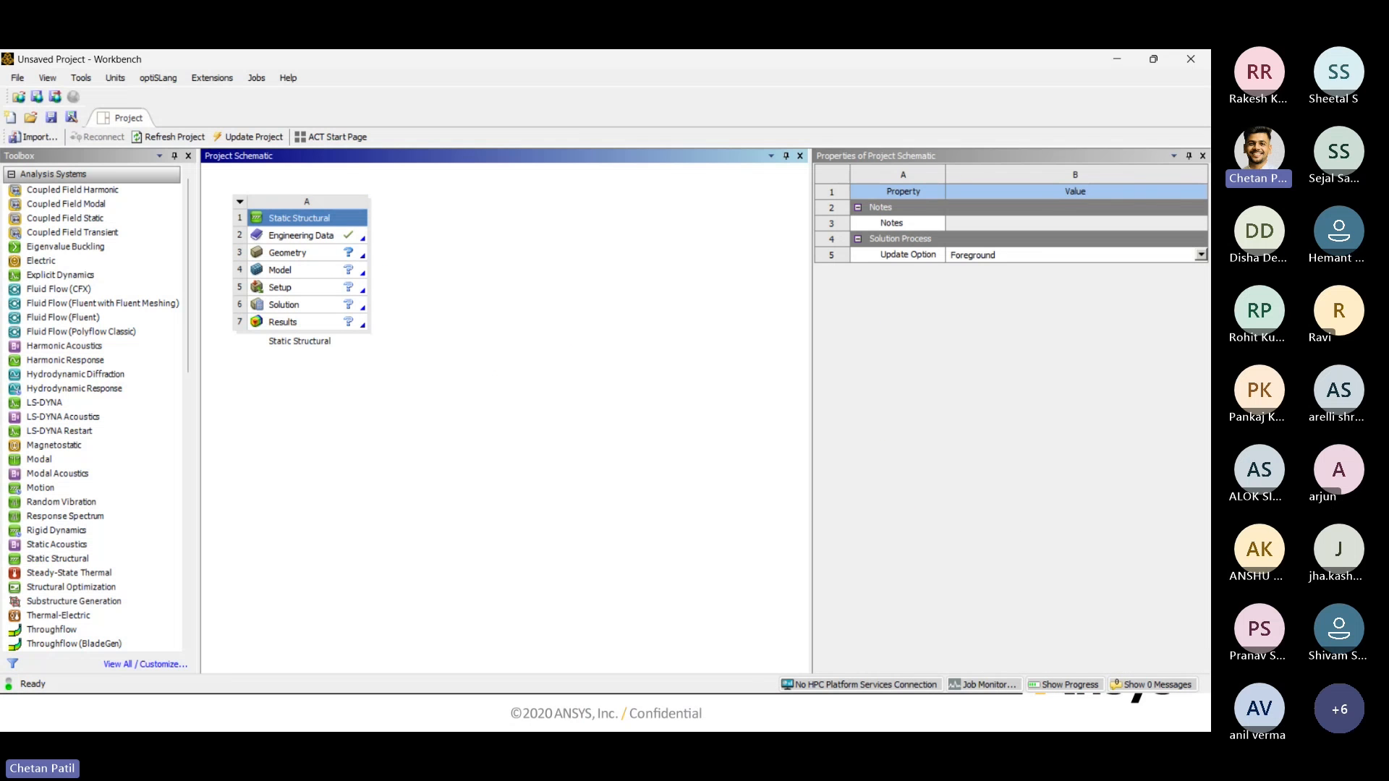
click(1118, 63)
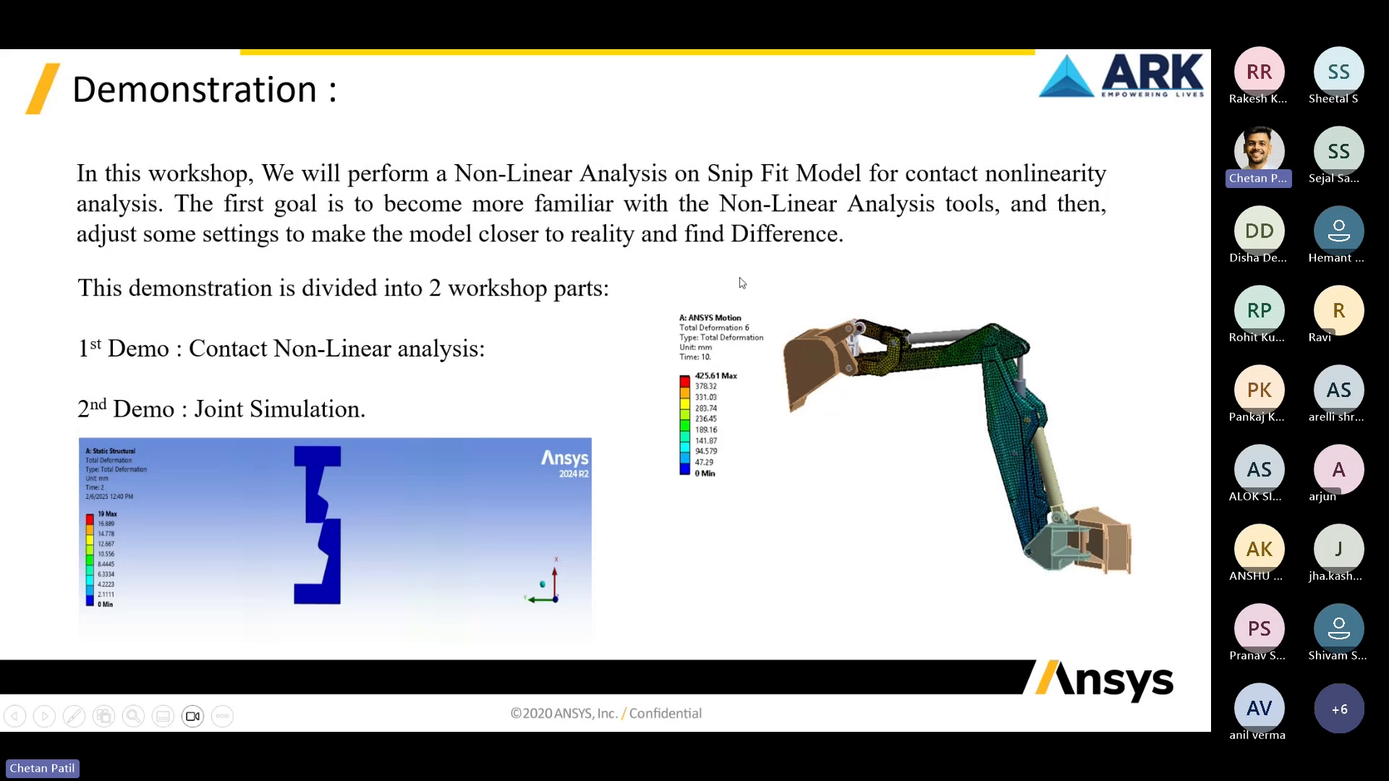
click(885, 715)
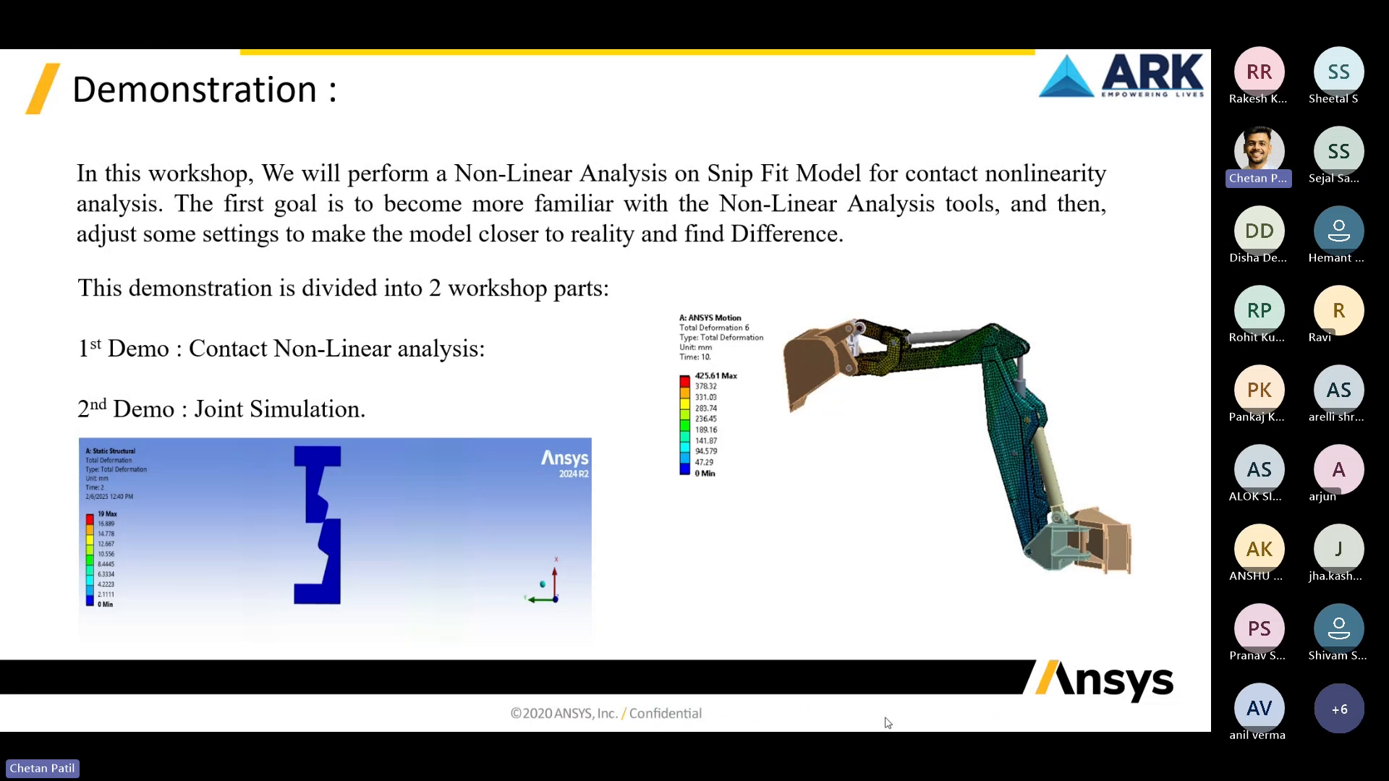
Import Non linear Contact model.scdoc from the Contact Nonlinearity folder in Training Materials as the Static Structural system's geometry.
click(308, 255)
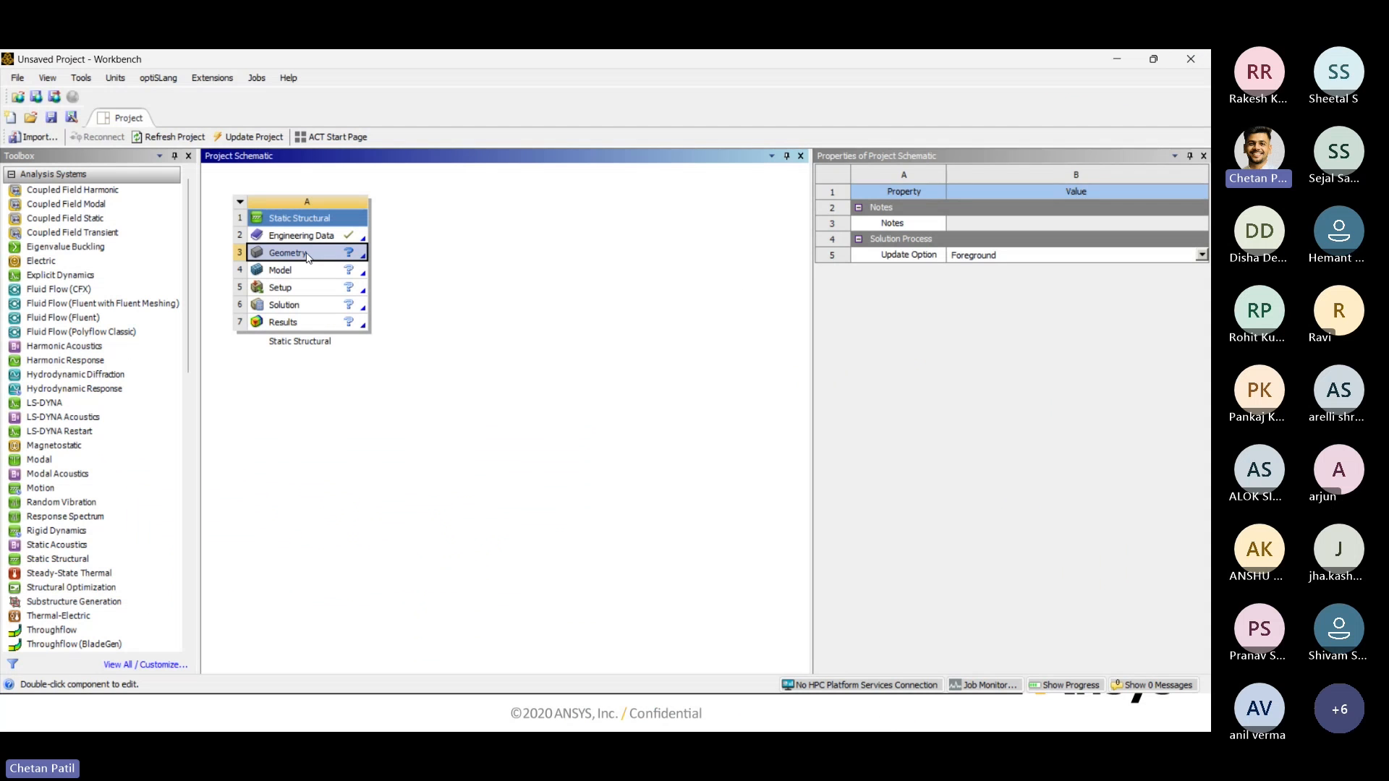
right_click(307, 255)
mouse_move(416, 314)
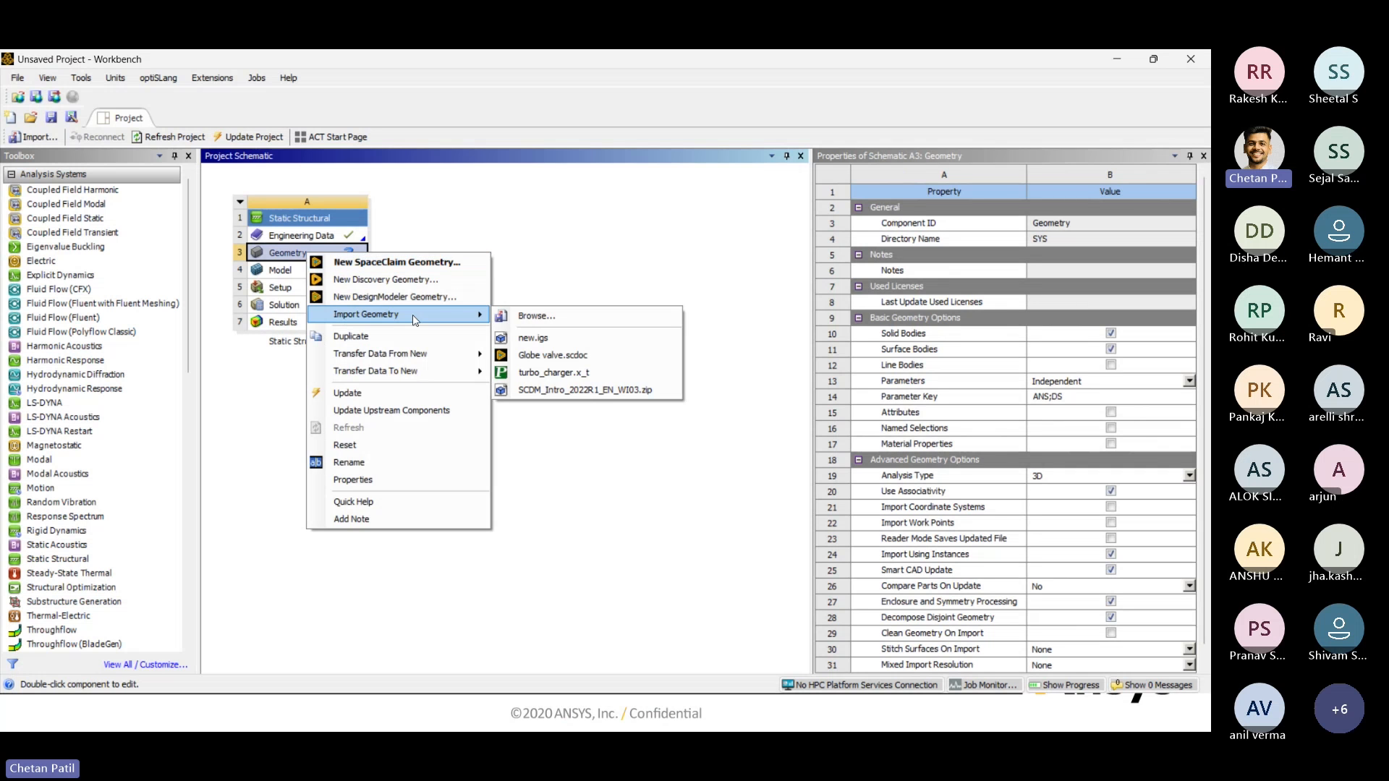
click(532, 314)
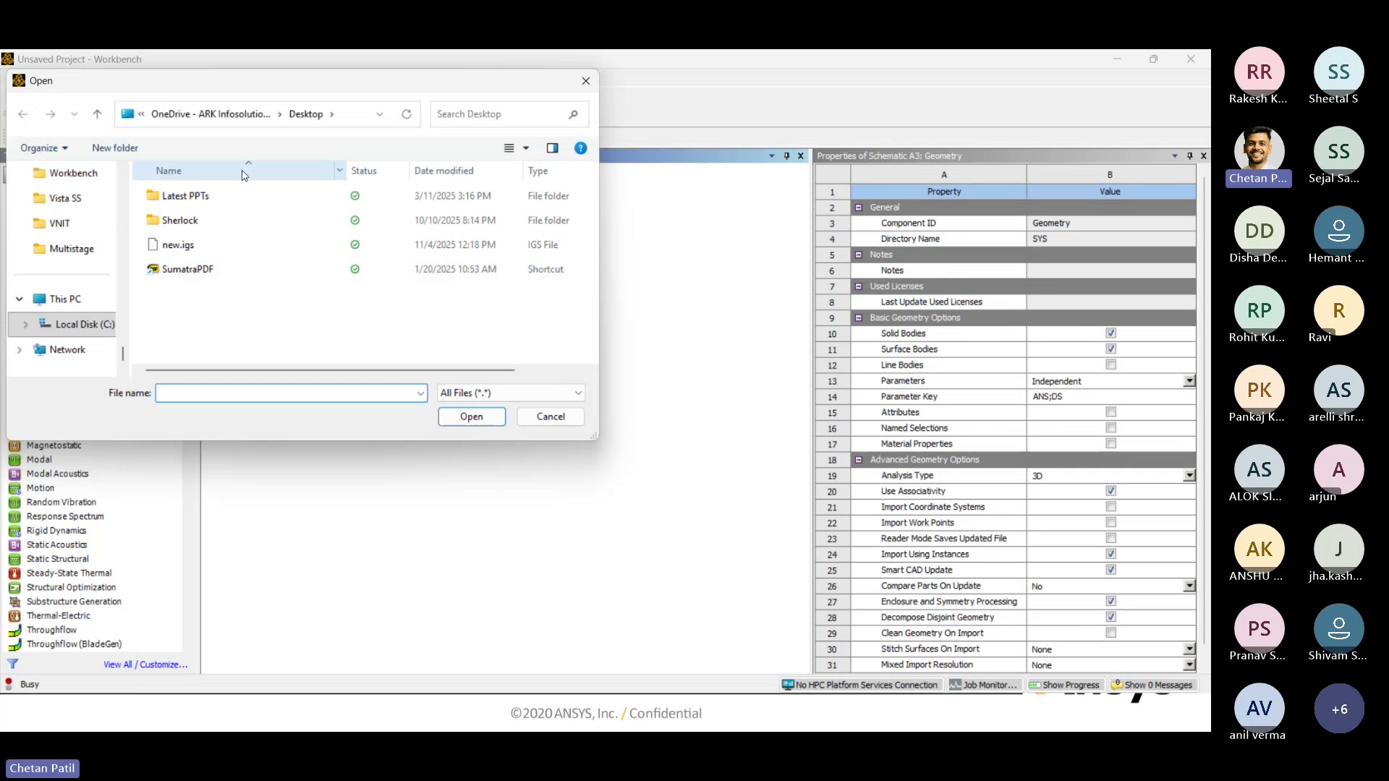
click(75, 198)
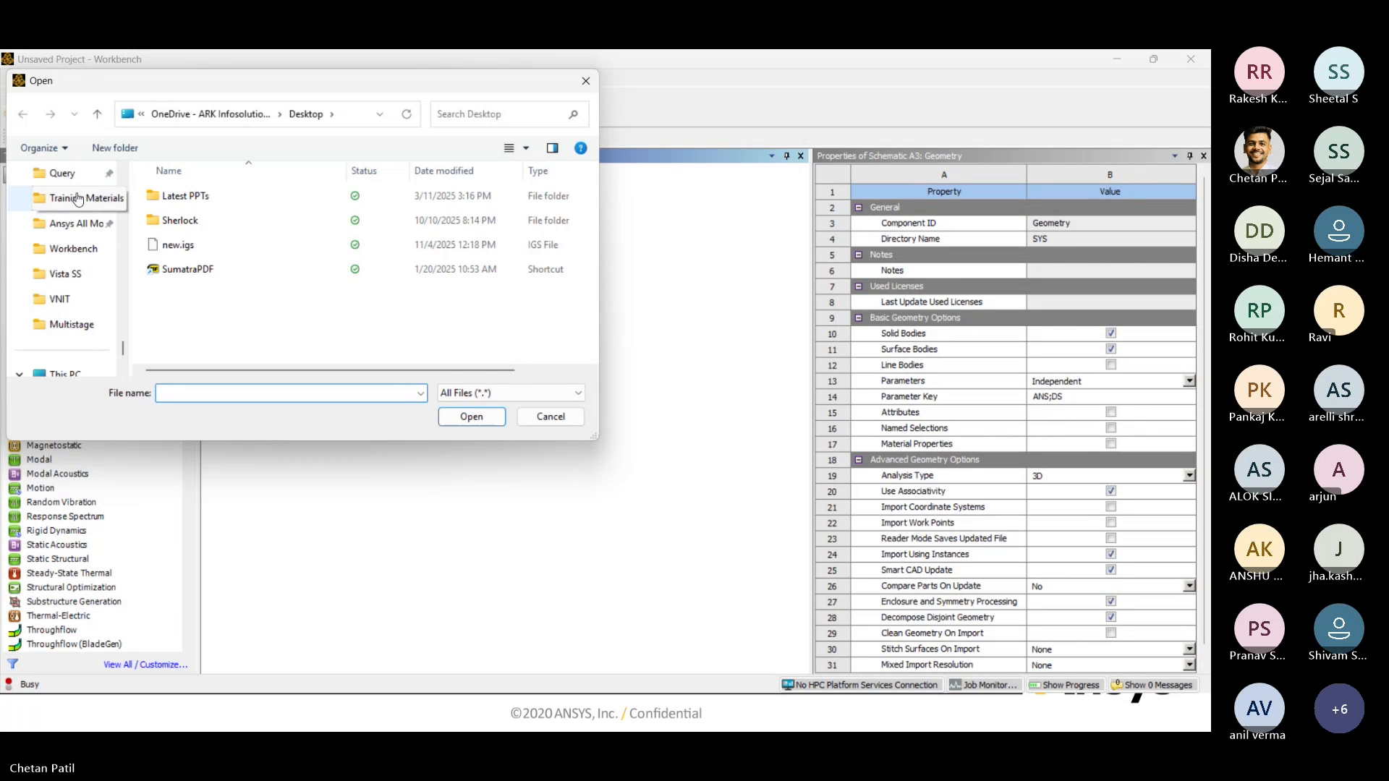
scroll(239, 297, down, 2)
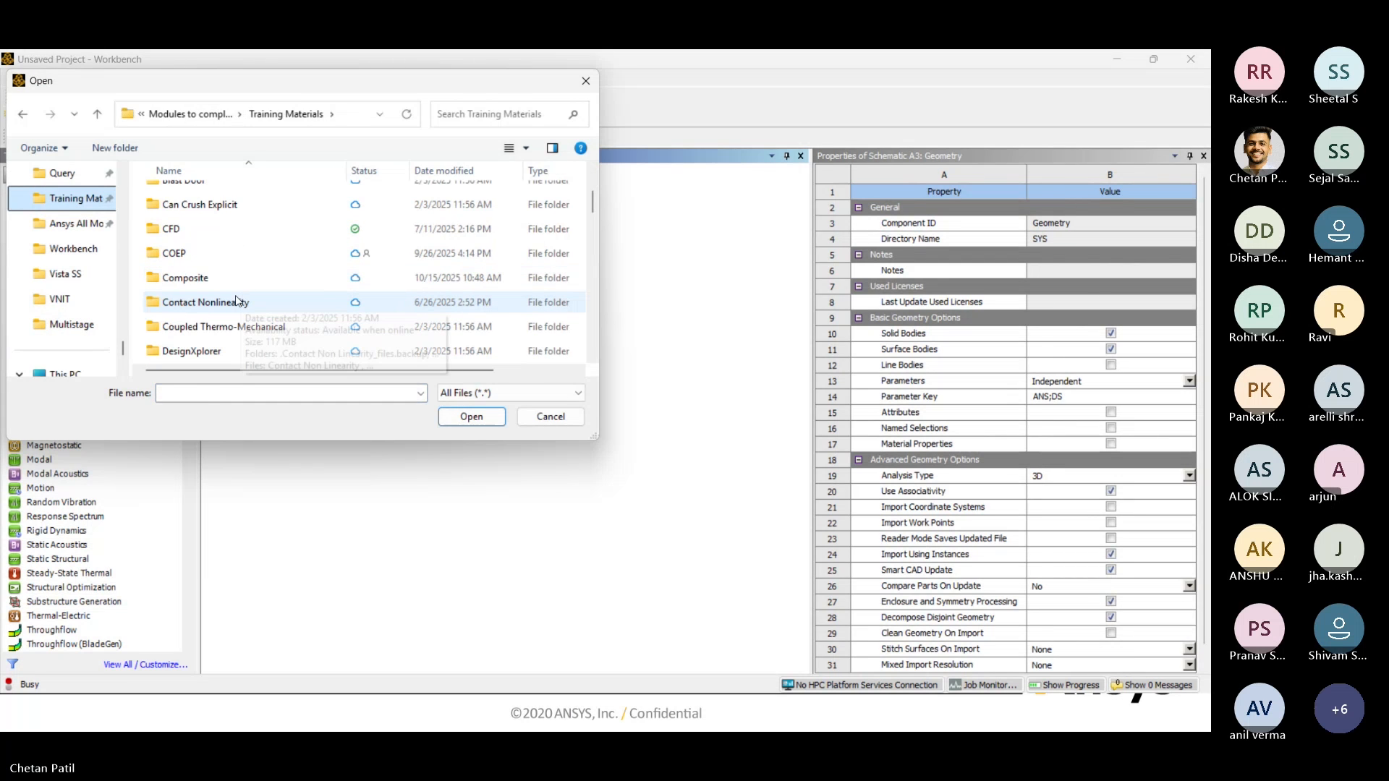
double_click(237, 301)
click(243, 275)
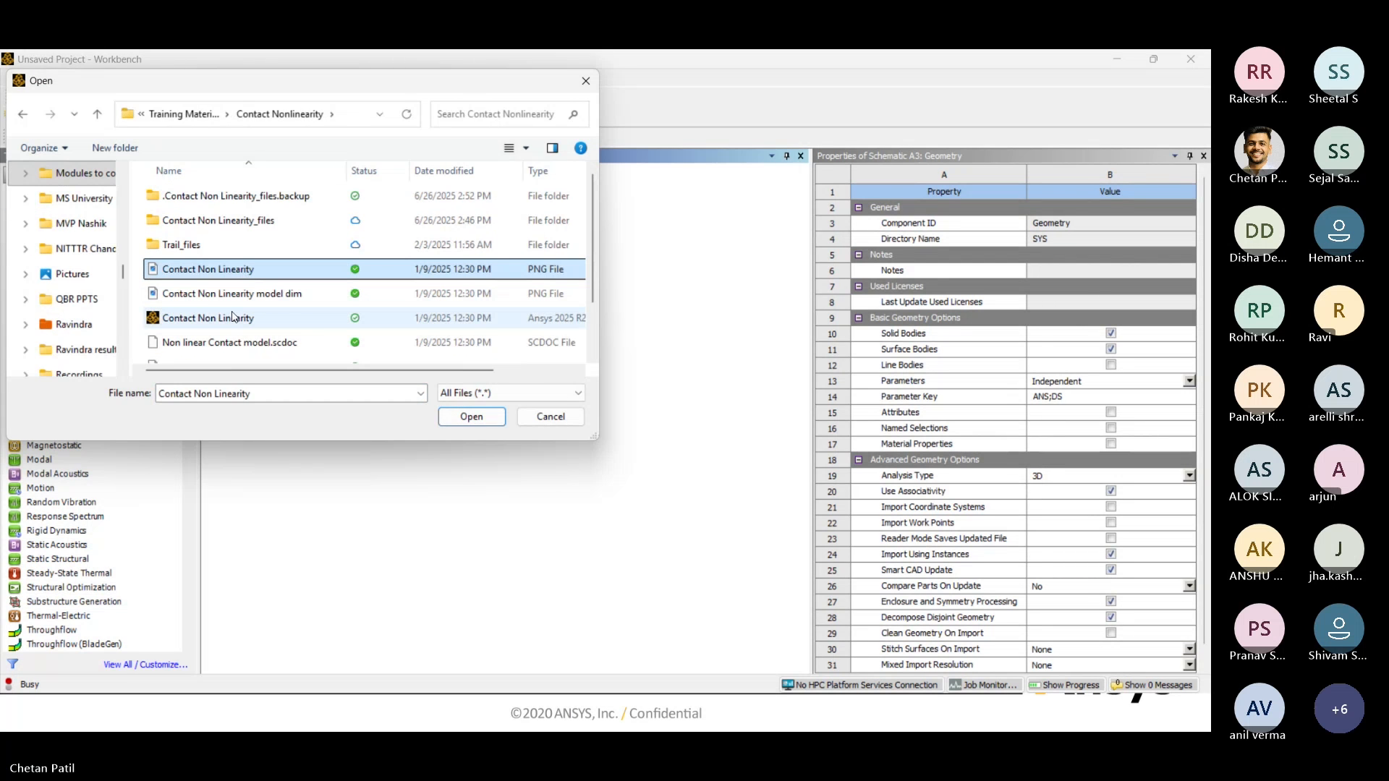
scroll(231, 315, down, 1)
click(230, 279)
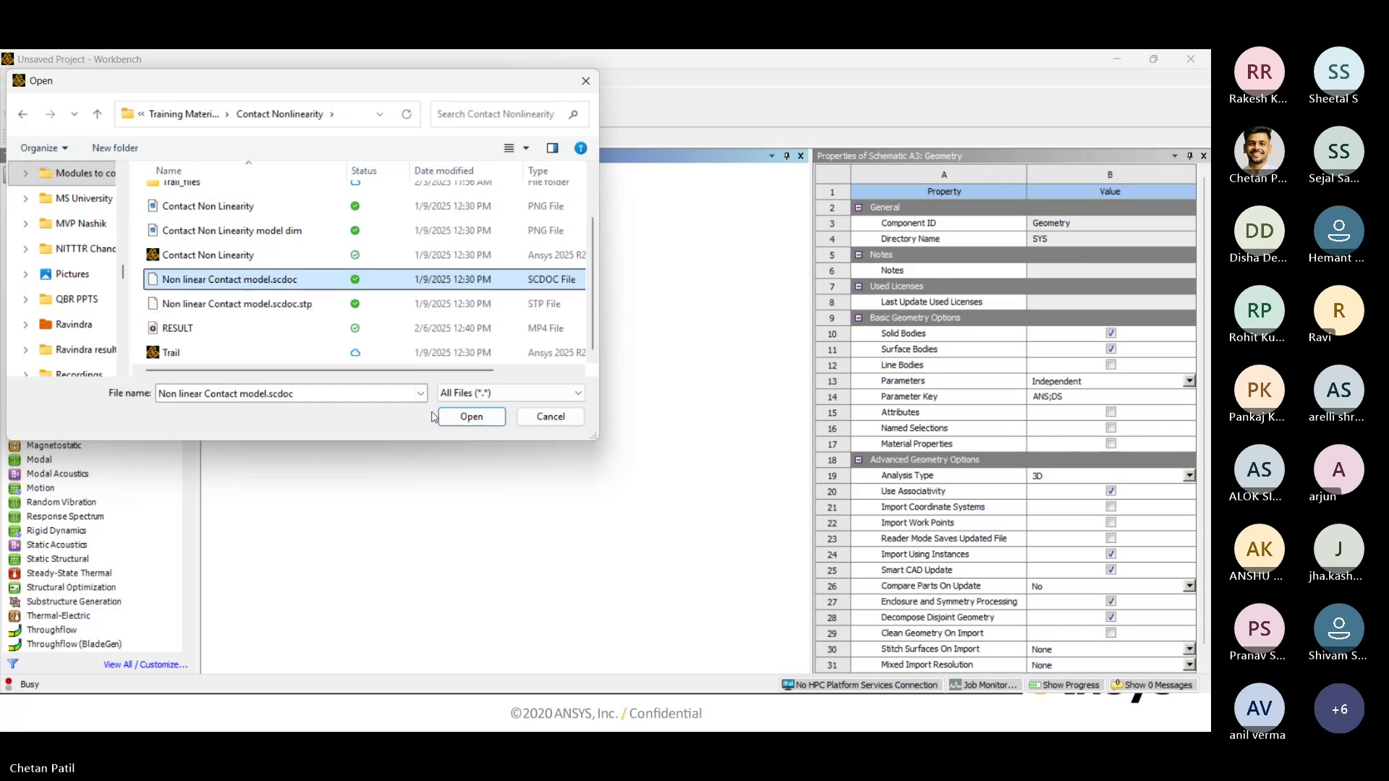
click(470, 417)
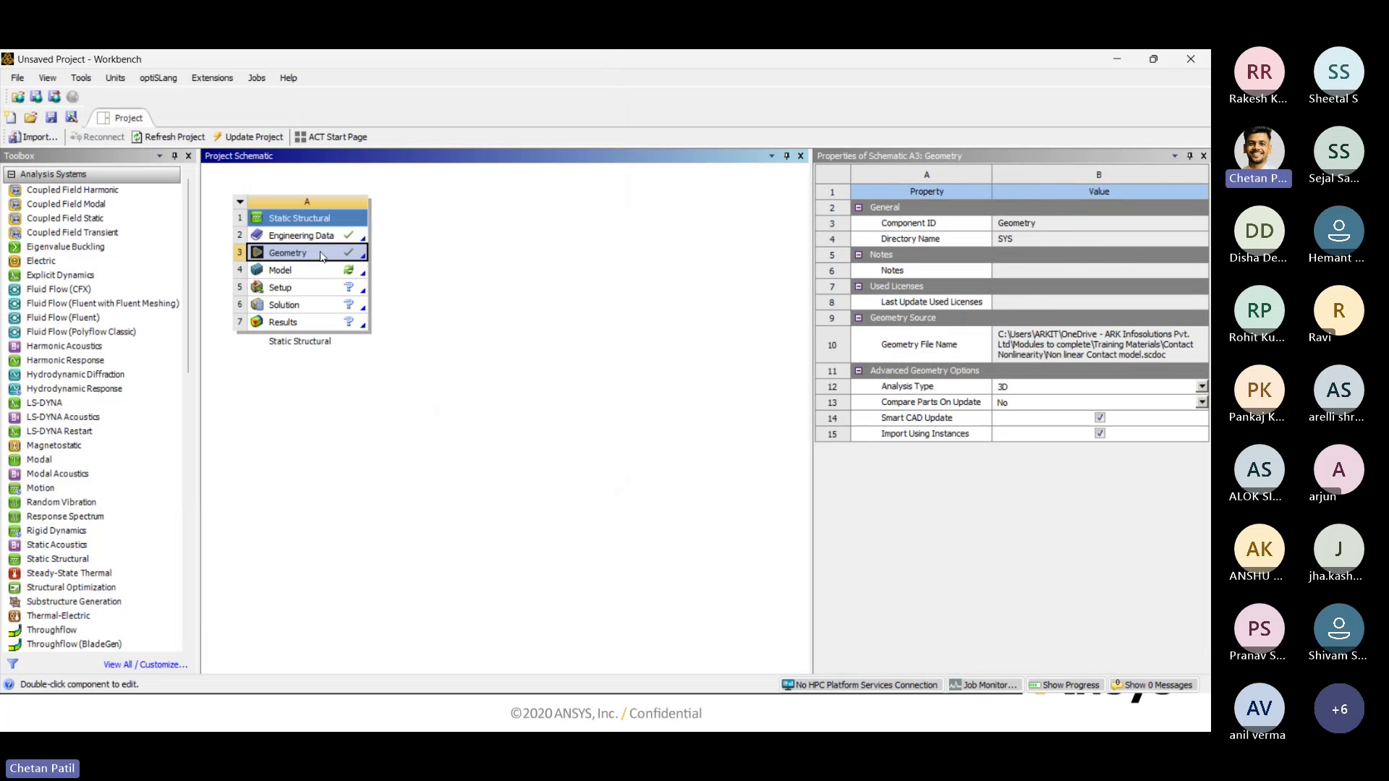
right_click(321, 256)
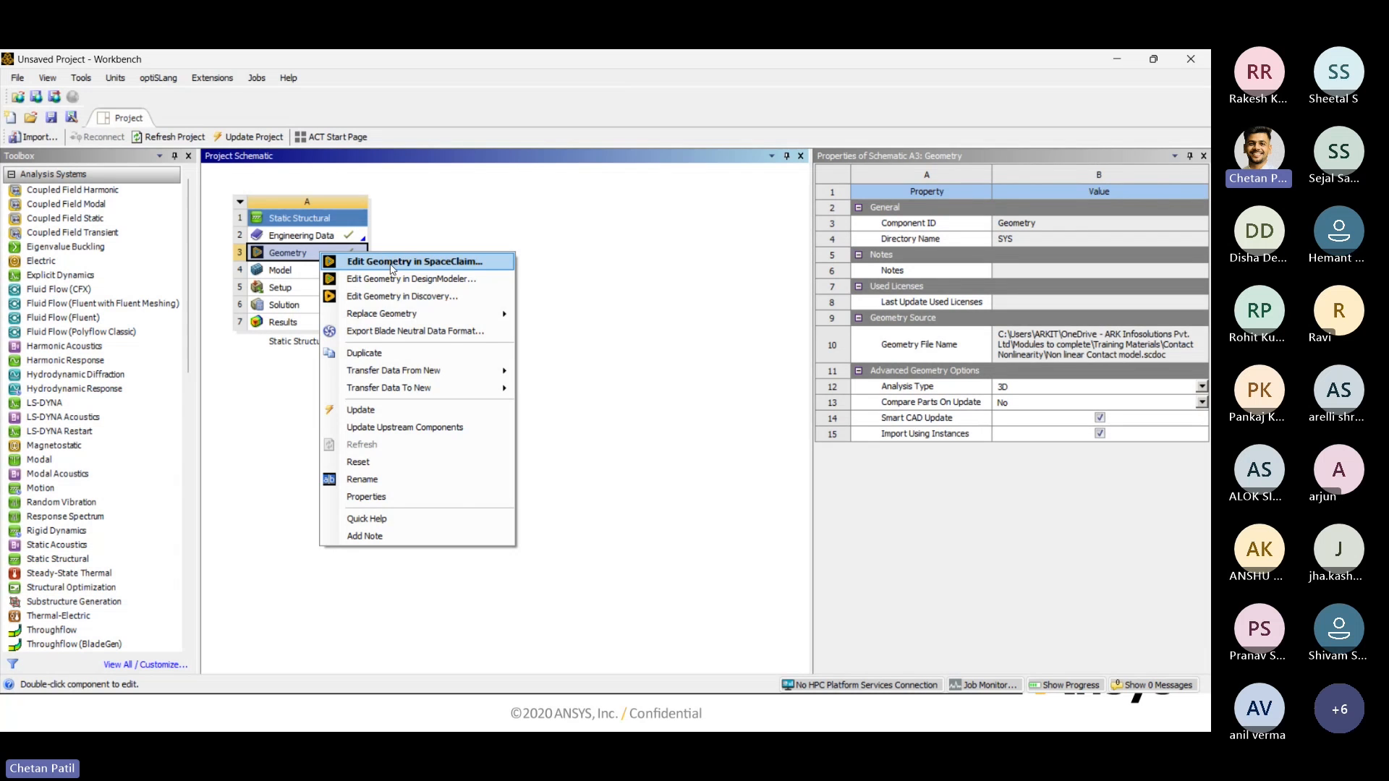
click(449, 233)
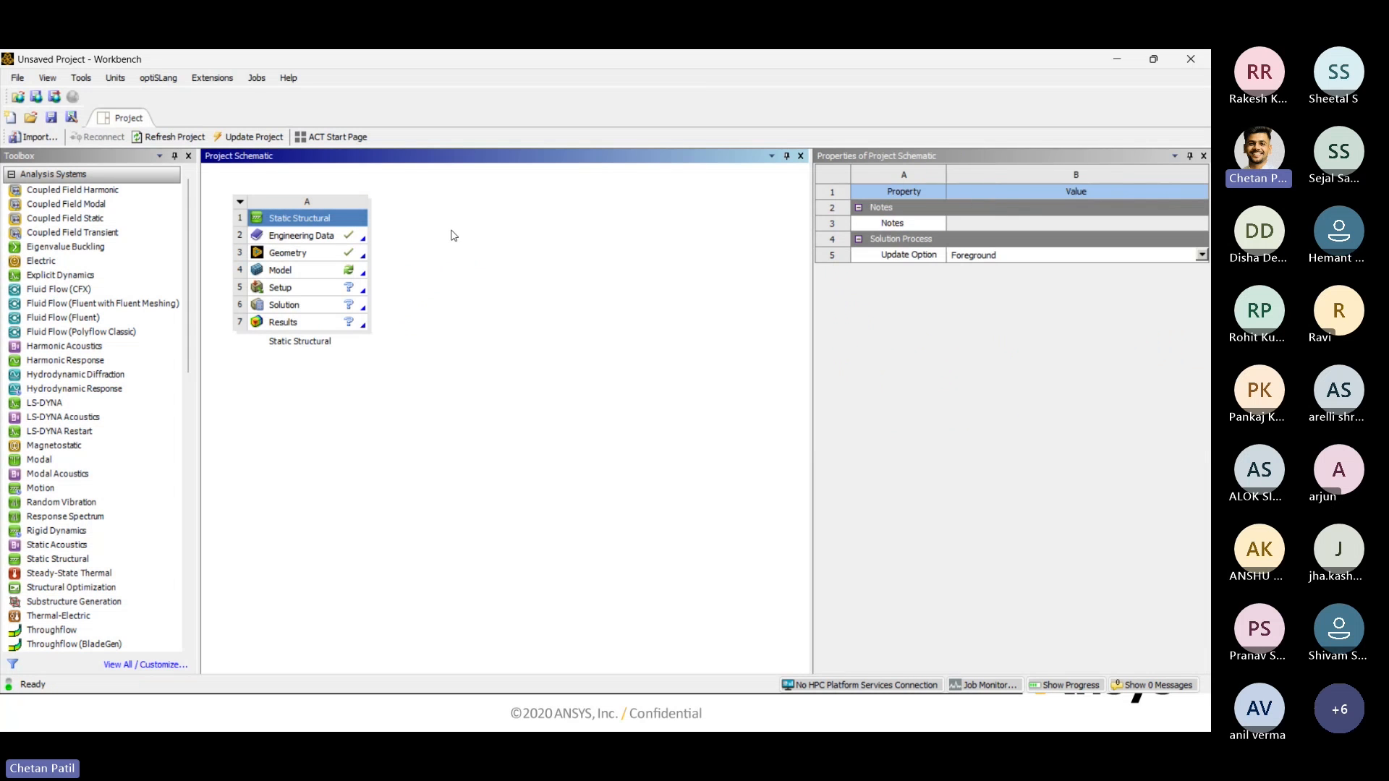
Open the system's Engineering Data and delete Isotropic Secant Coefficient of Thermal Expansion from Structural Steel.
double_click(297, 235)
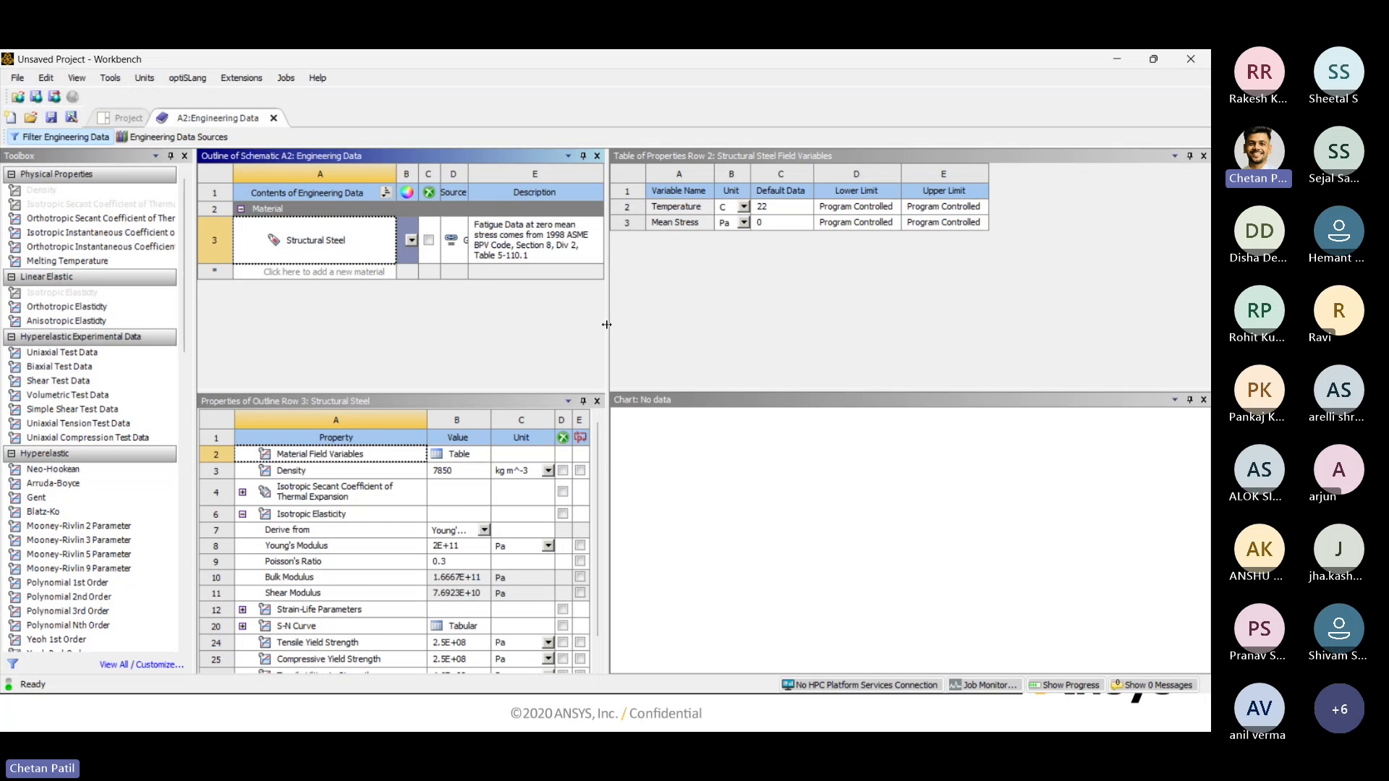
drag(606, 325, 808, 325)
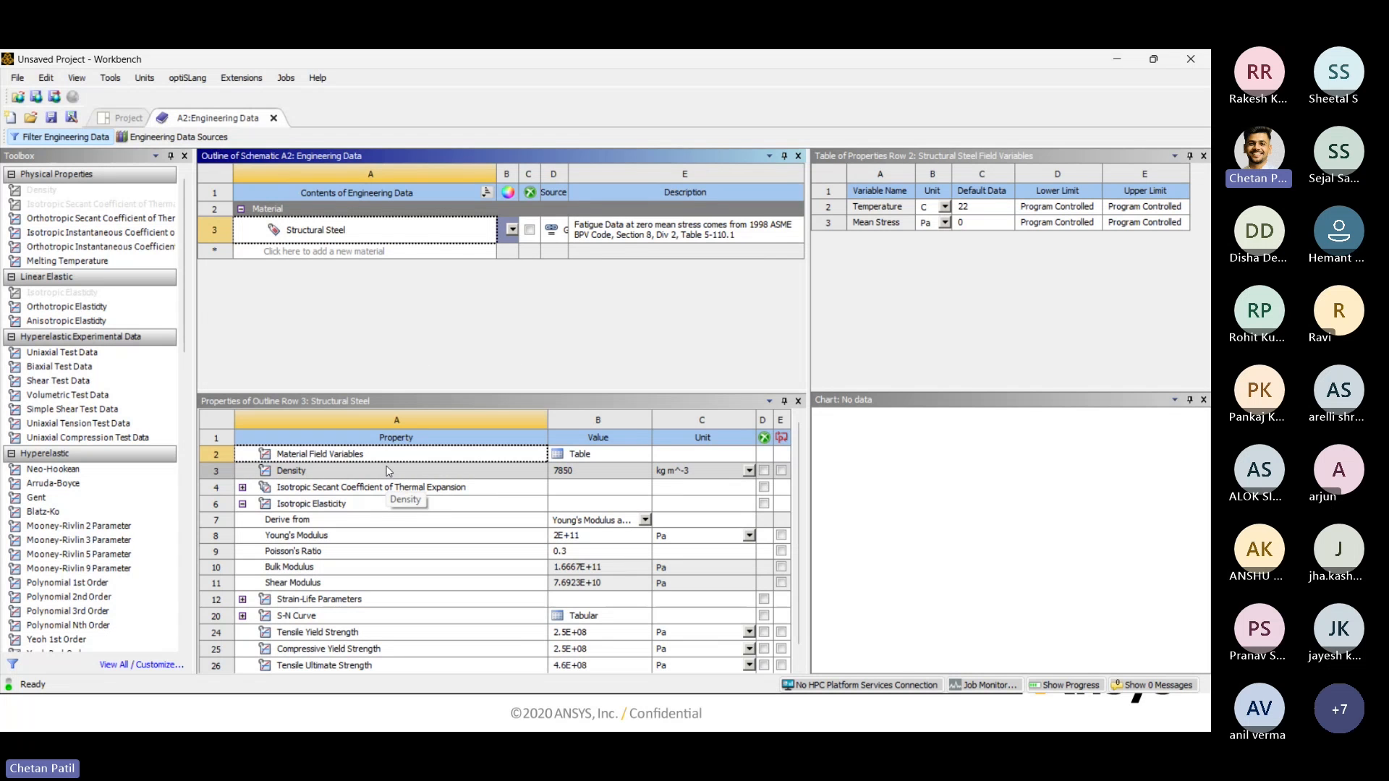
click(332, 471)
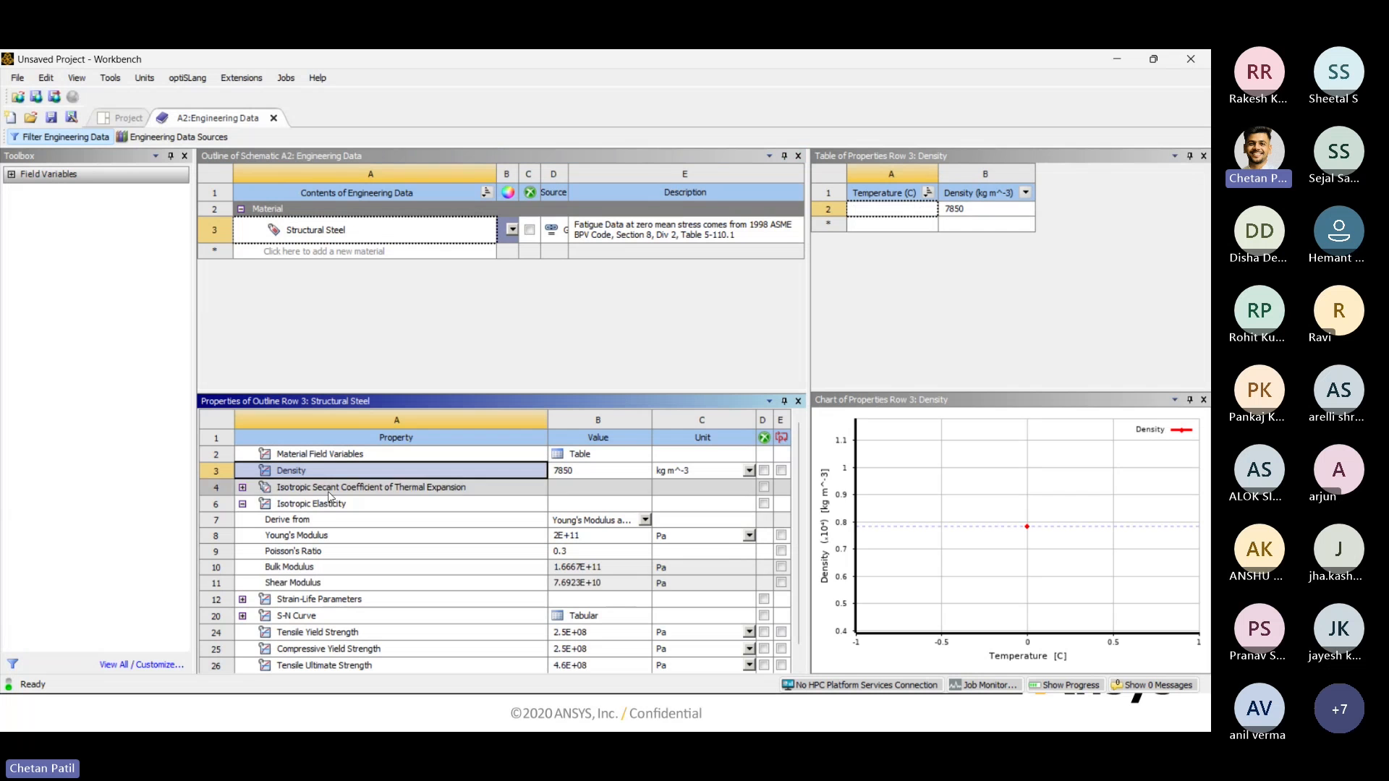
right_click(352, 487)
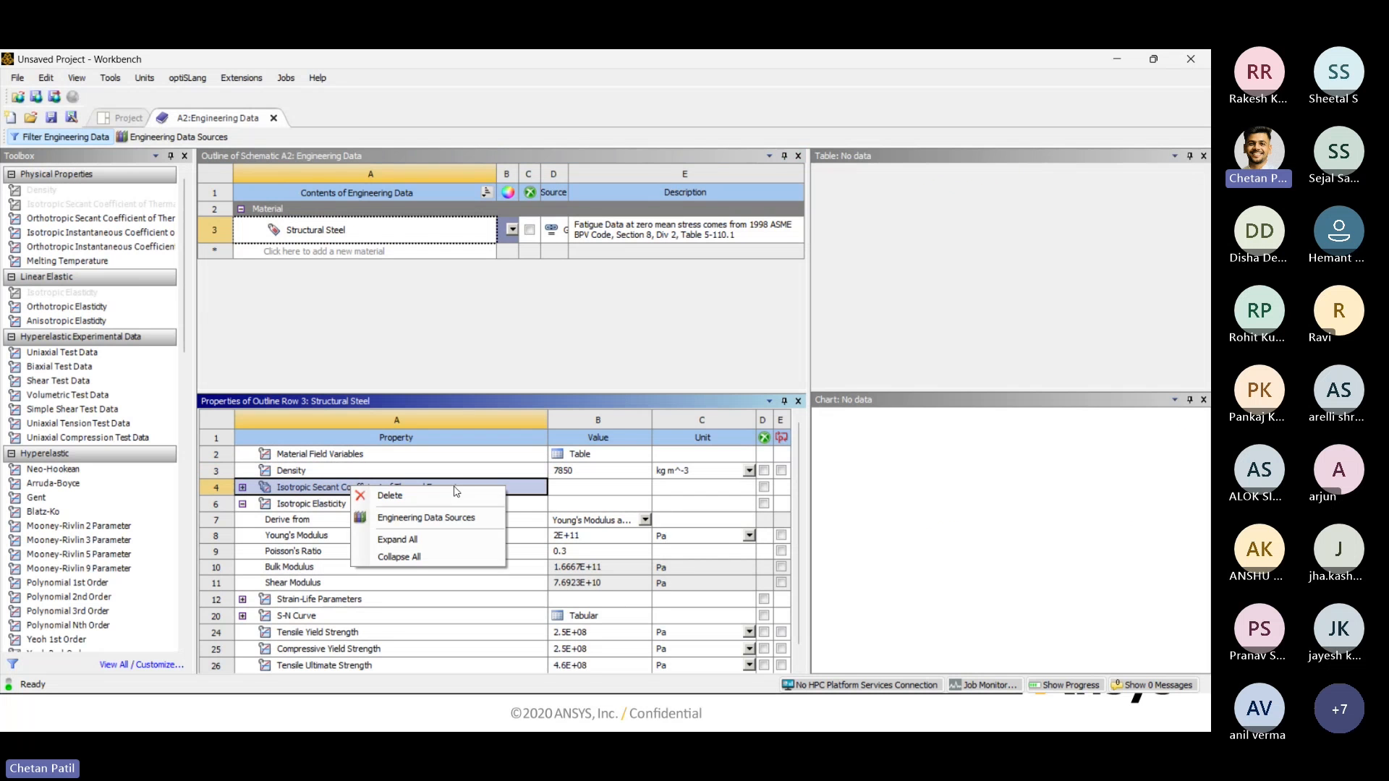
click(456, 495)
Delete all Structural Steel properties from Strain-Life Parameters through Compressive Ultimate Strength.
click(334, 588)
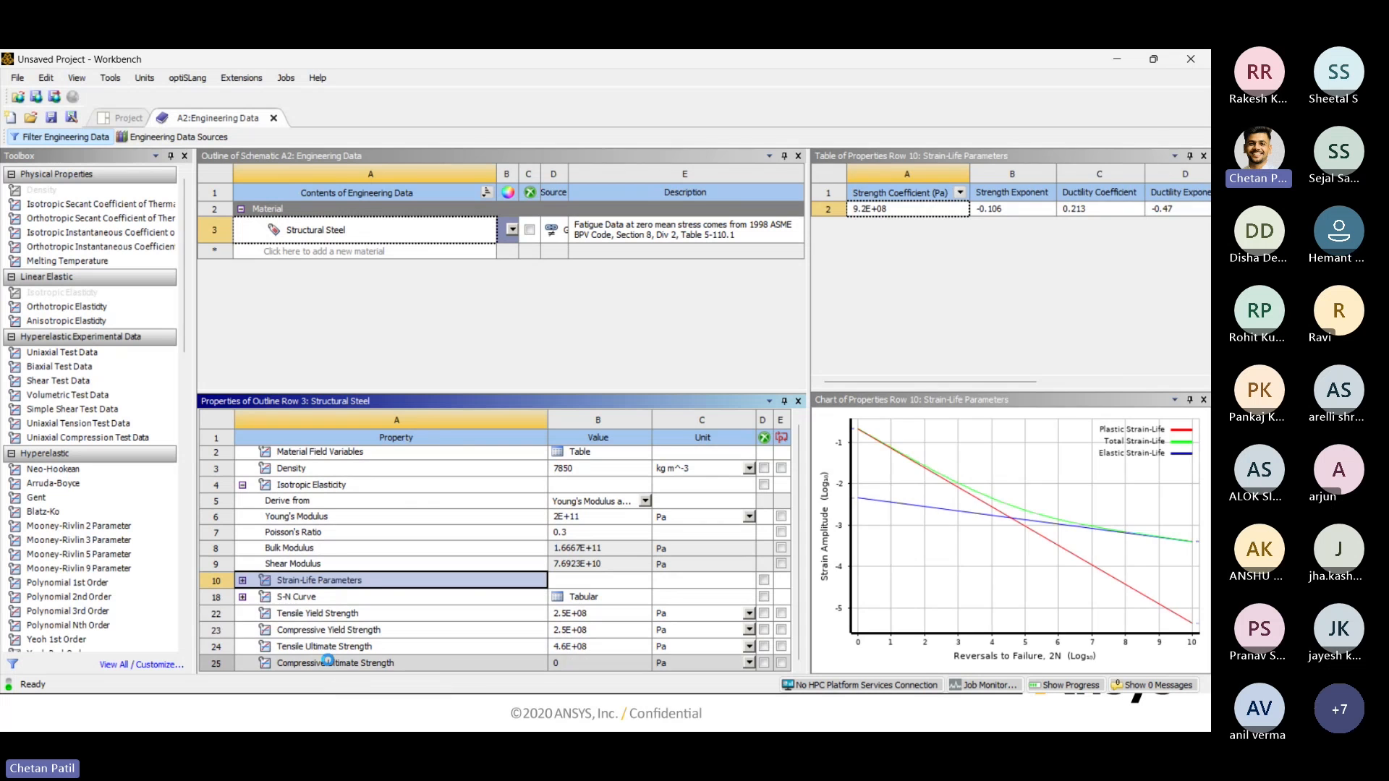
shift+click(329, 662)
right_click(329, 613)
click(382, 621)
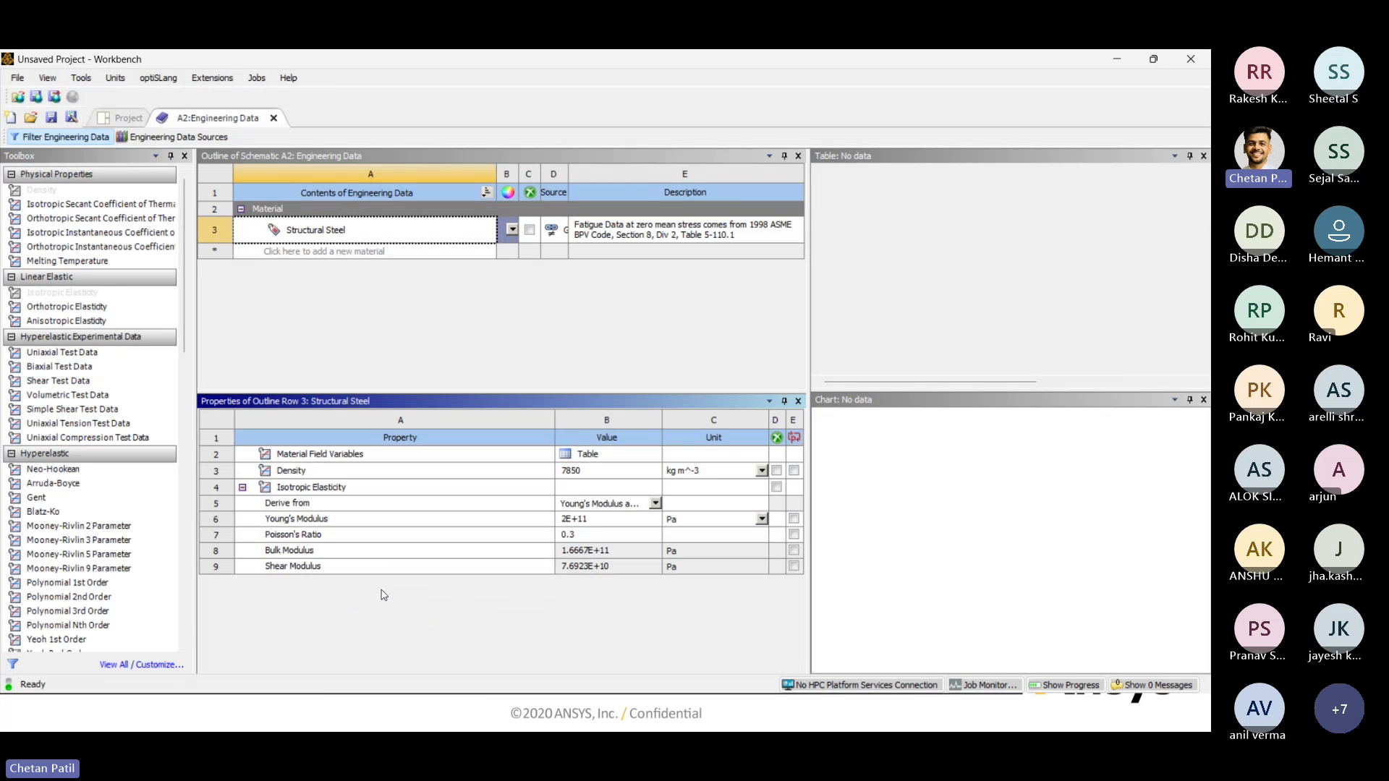
click(1119, 64)
click(322, 520)
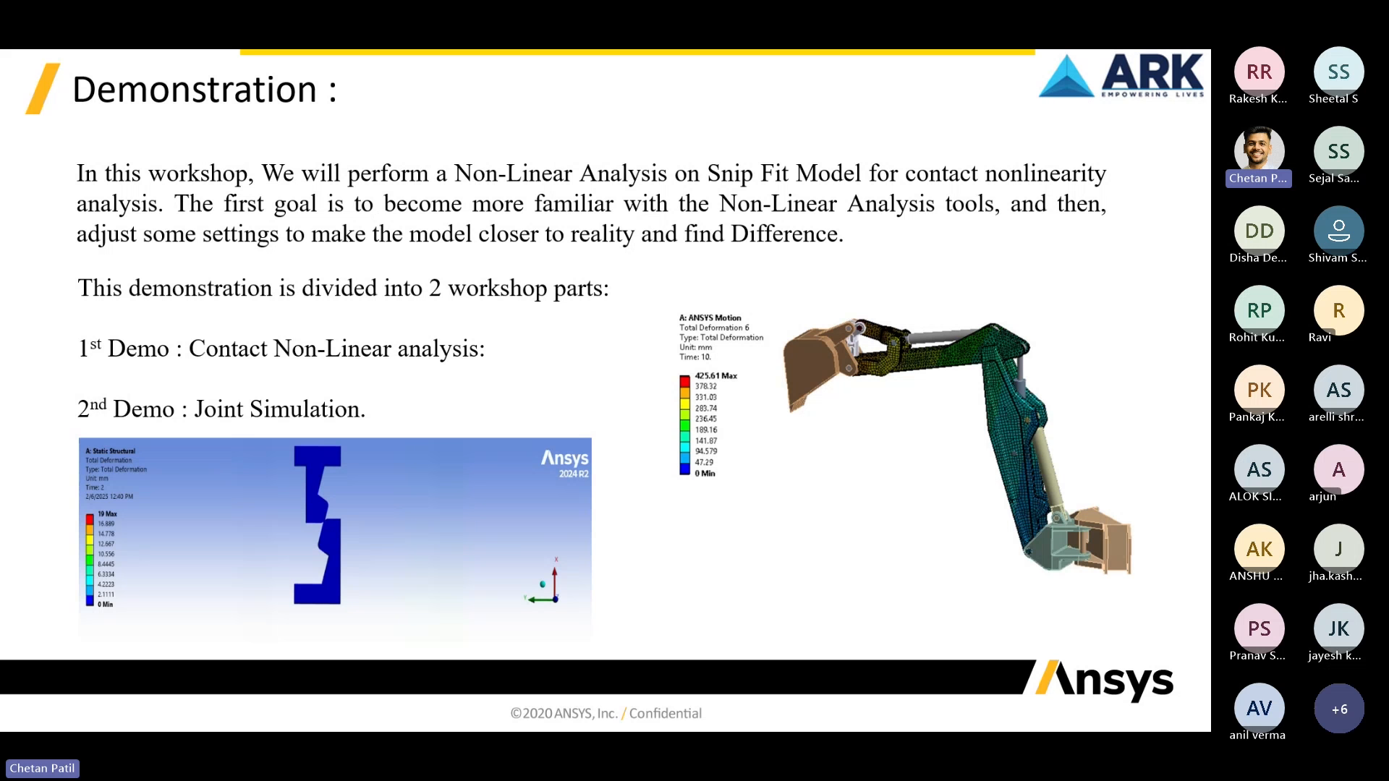
mouse_move(882, 716)
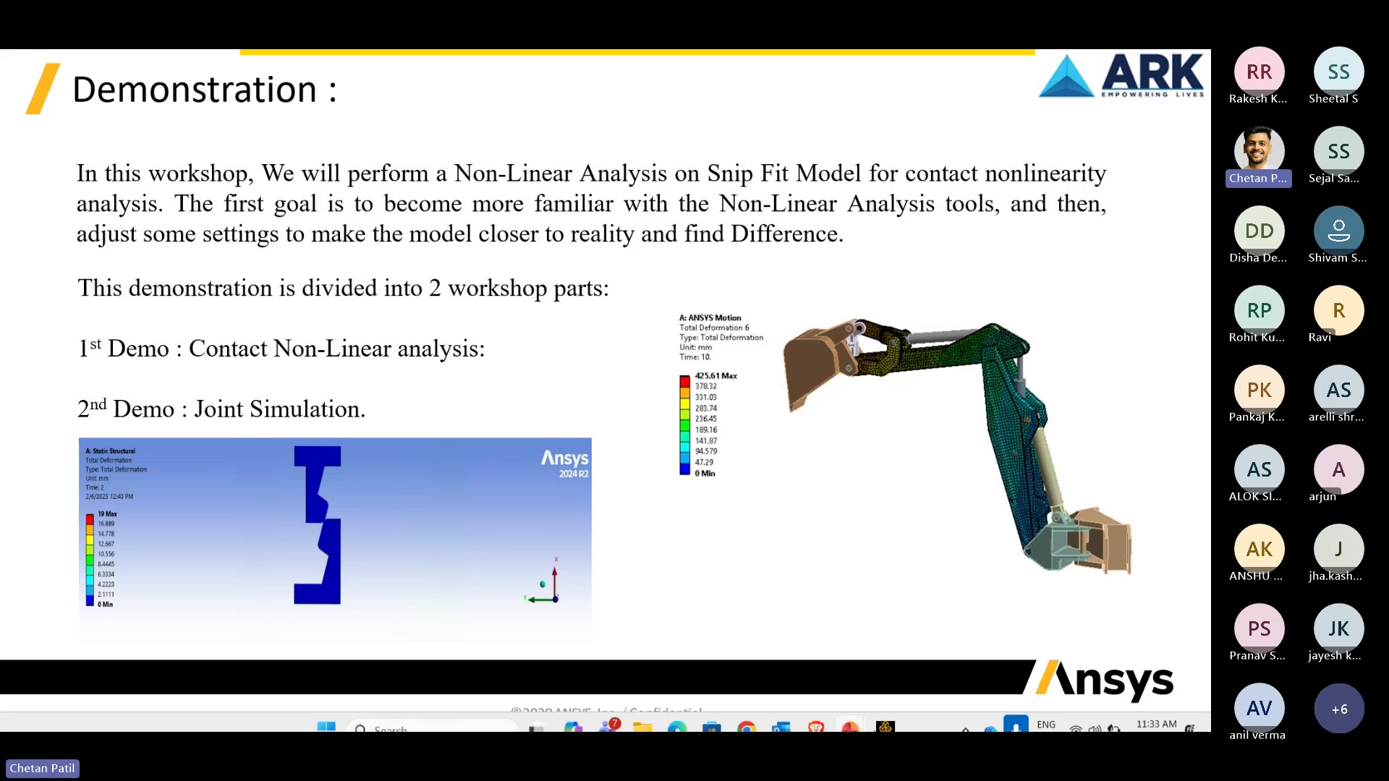
click(881, 716)
Delete the Density property from Structural Steel.
click(348, 471)
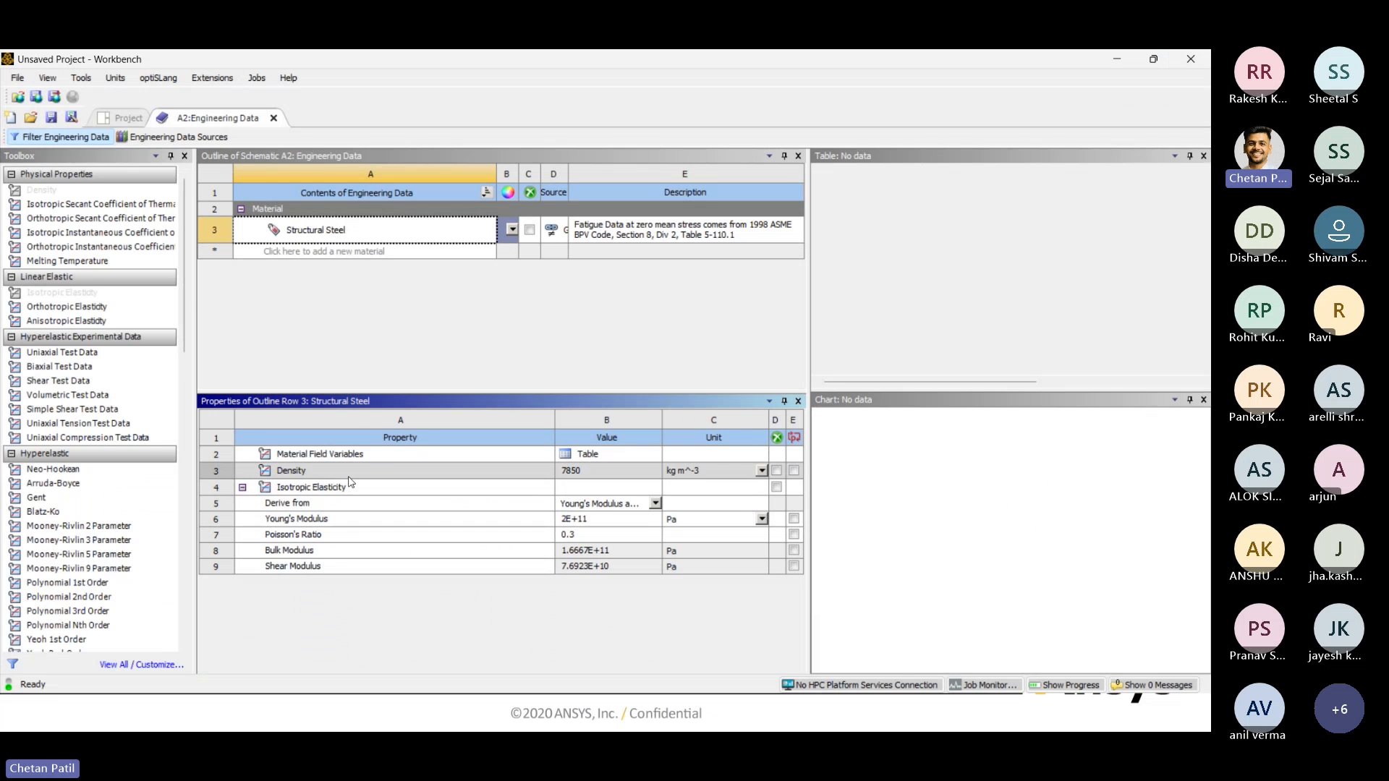
right_click(349, 478)
click(432, 486)
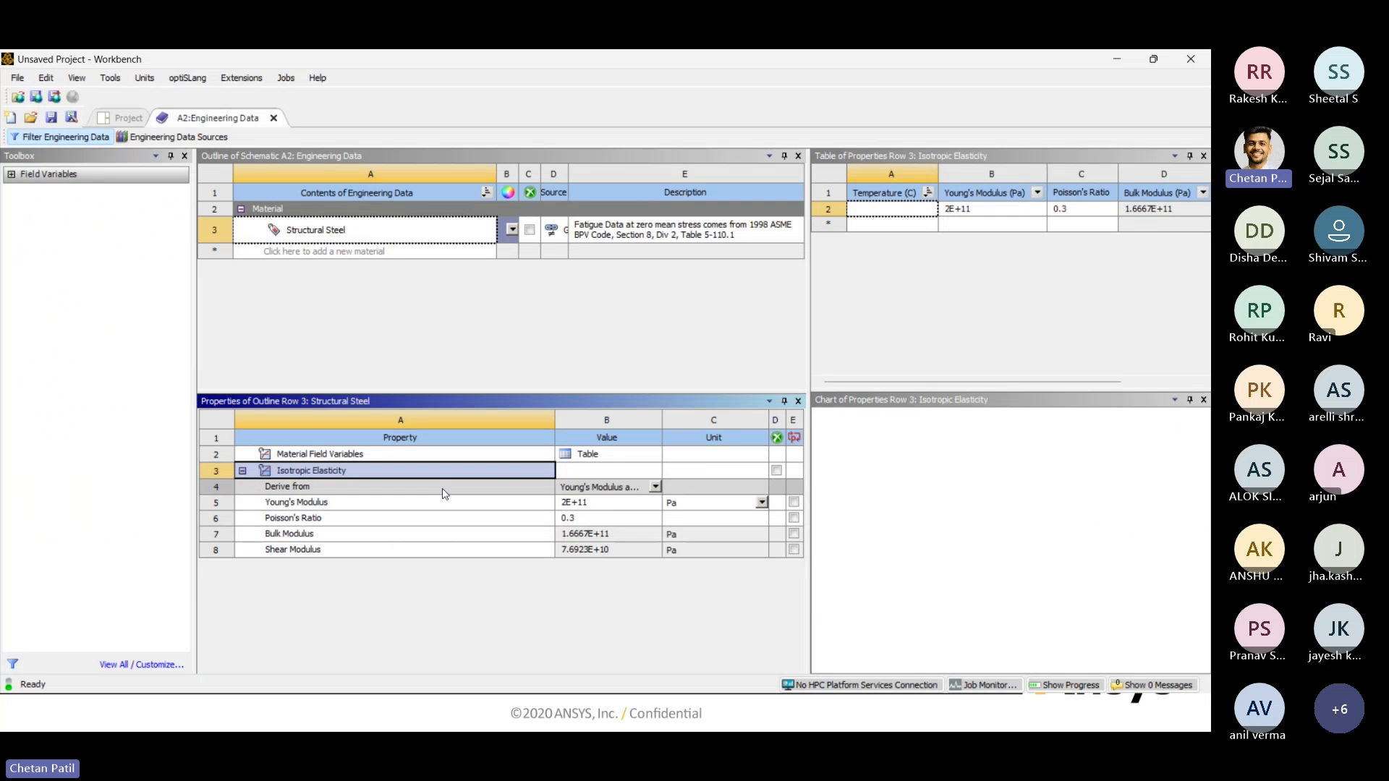
Return to the project schematic and open the Static Structural geometry for editing in SpaceClaim.
click(123, 118)
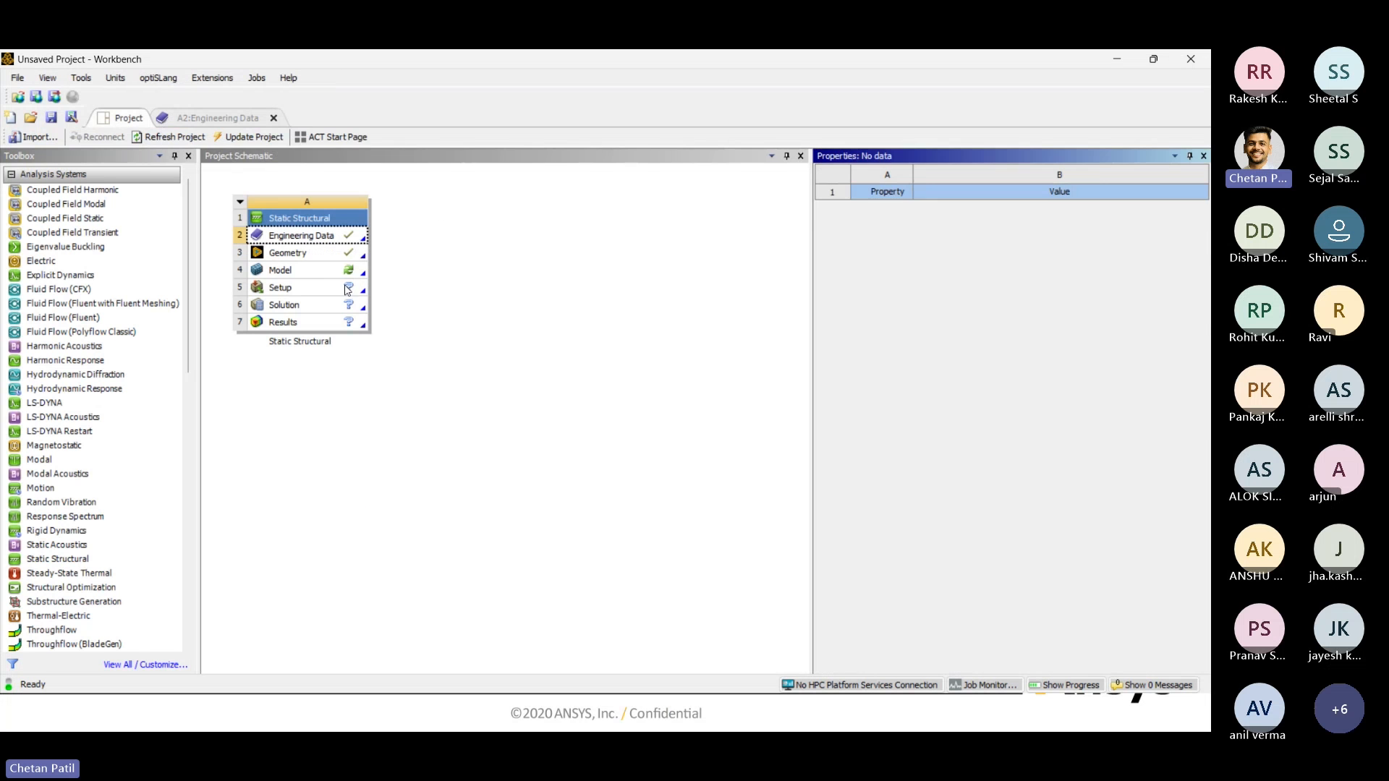
click(339, 254)
right_click(340, 254)
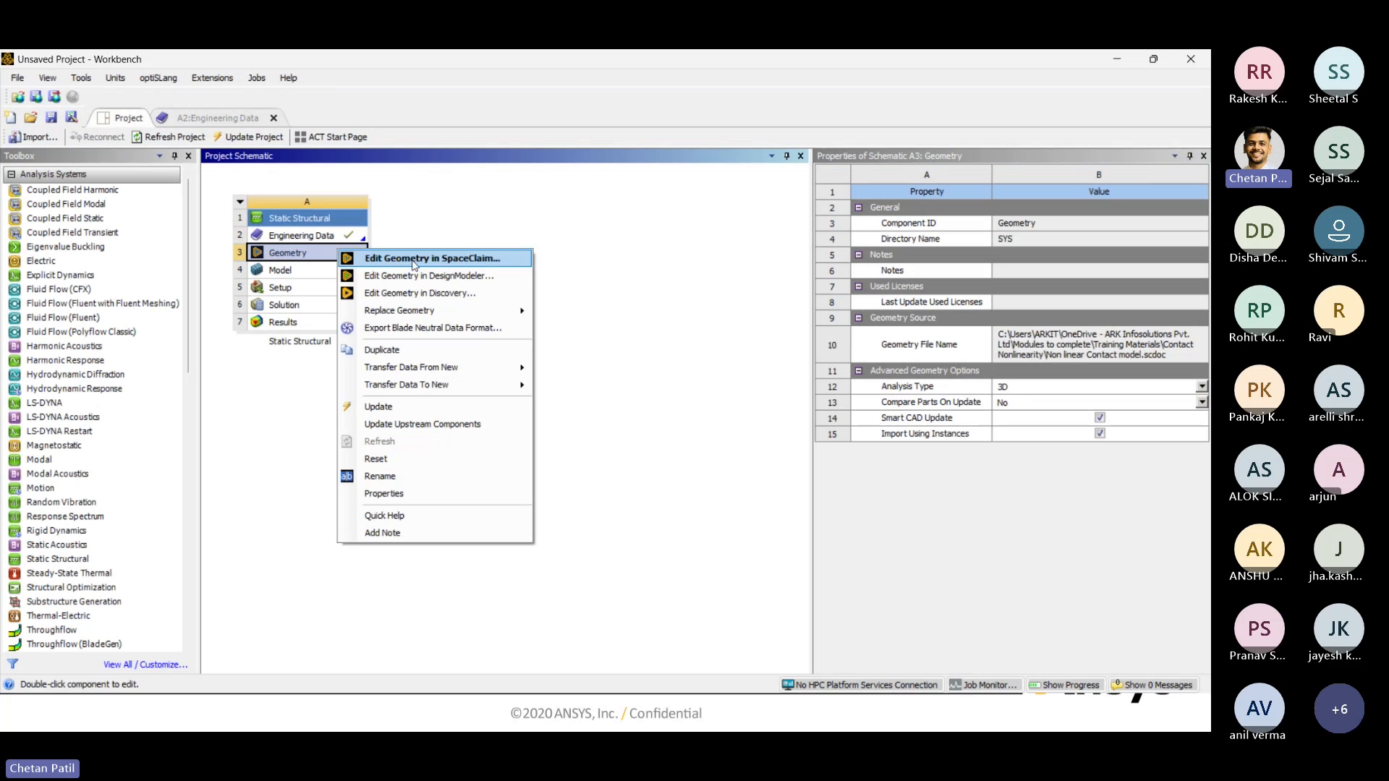
click(413, 260)
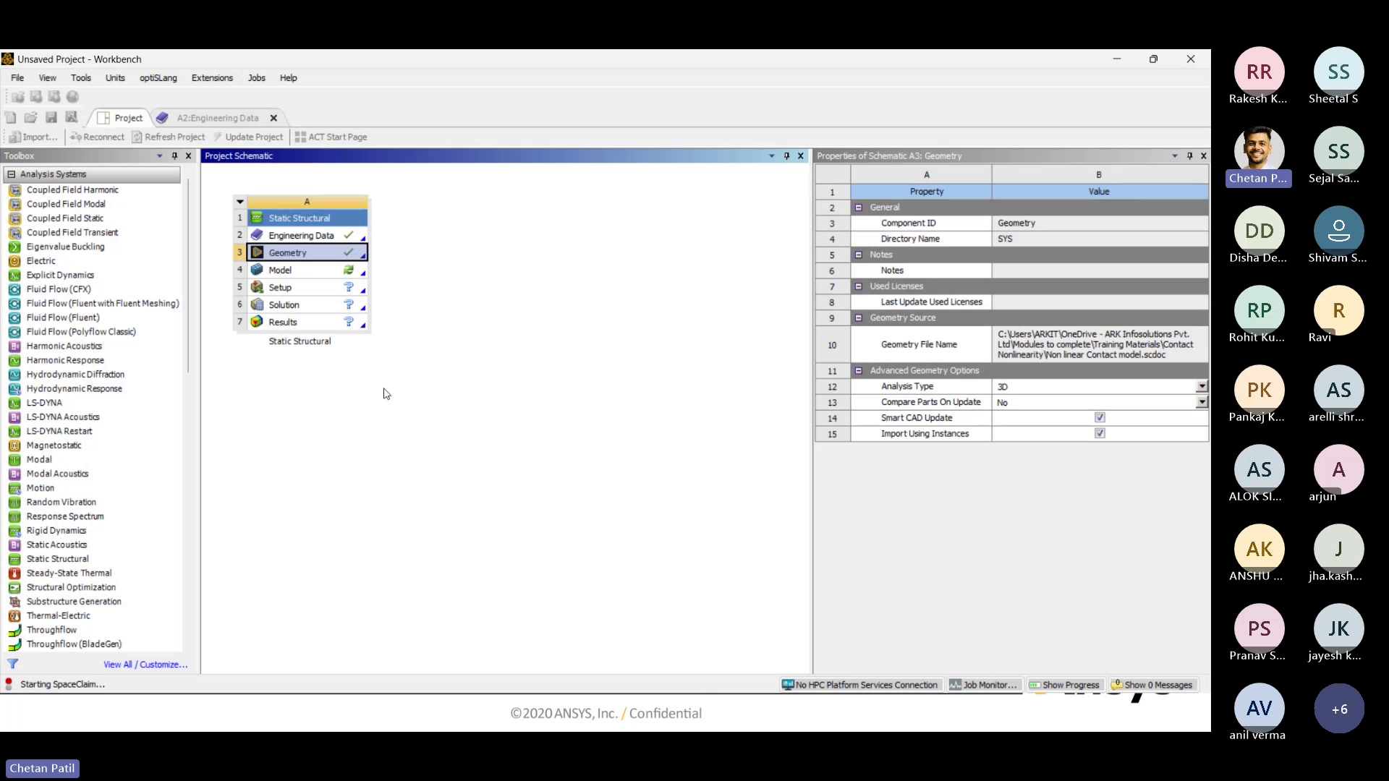
Switch to the SpaceClaim window, maximize it and examine the two mating profiles of the contact model.
click(223, 118)
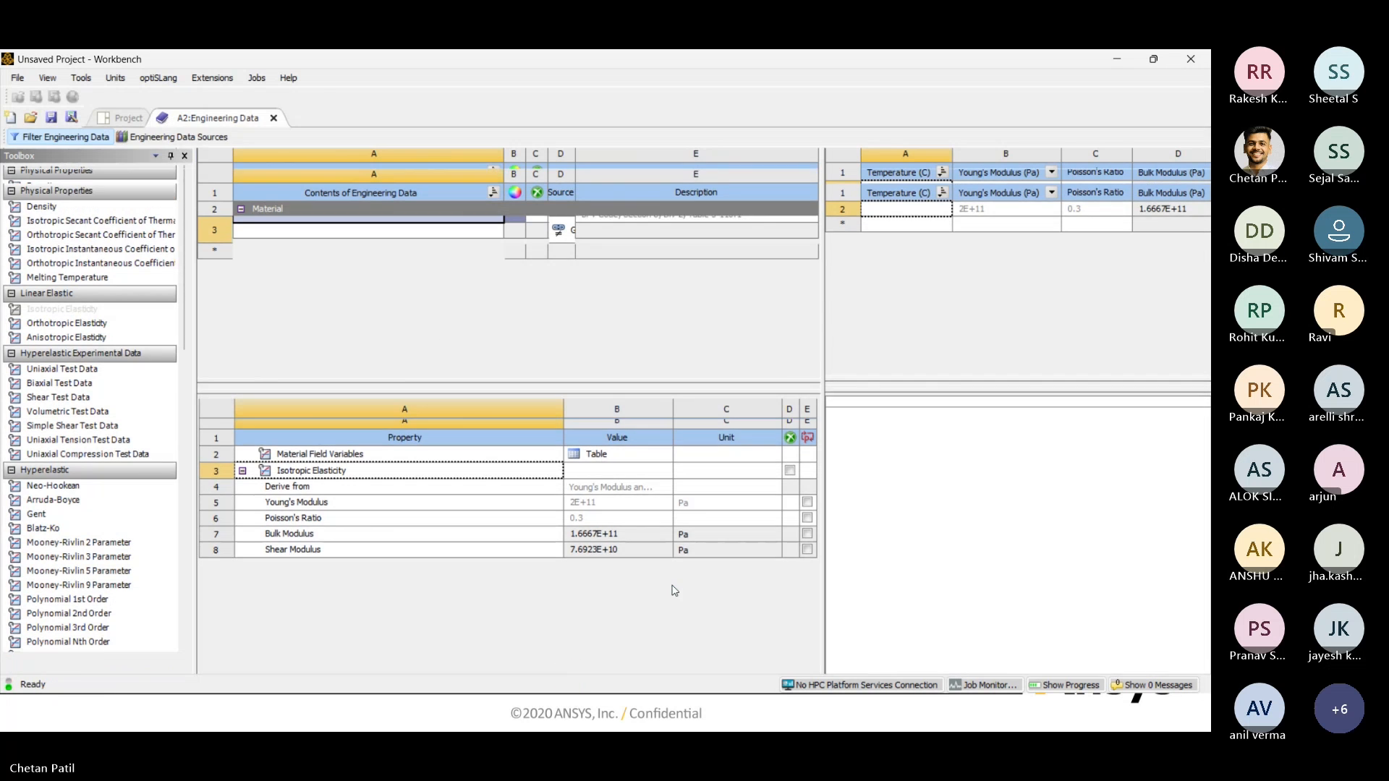
click(891, 712)
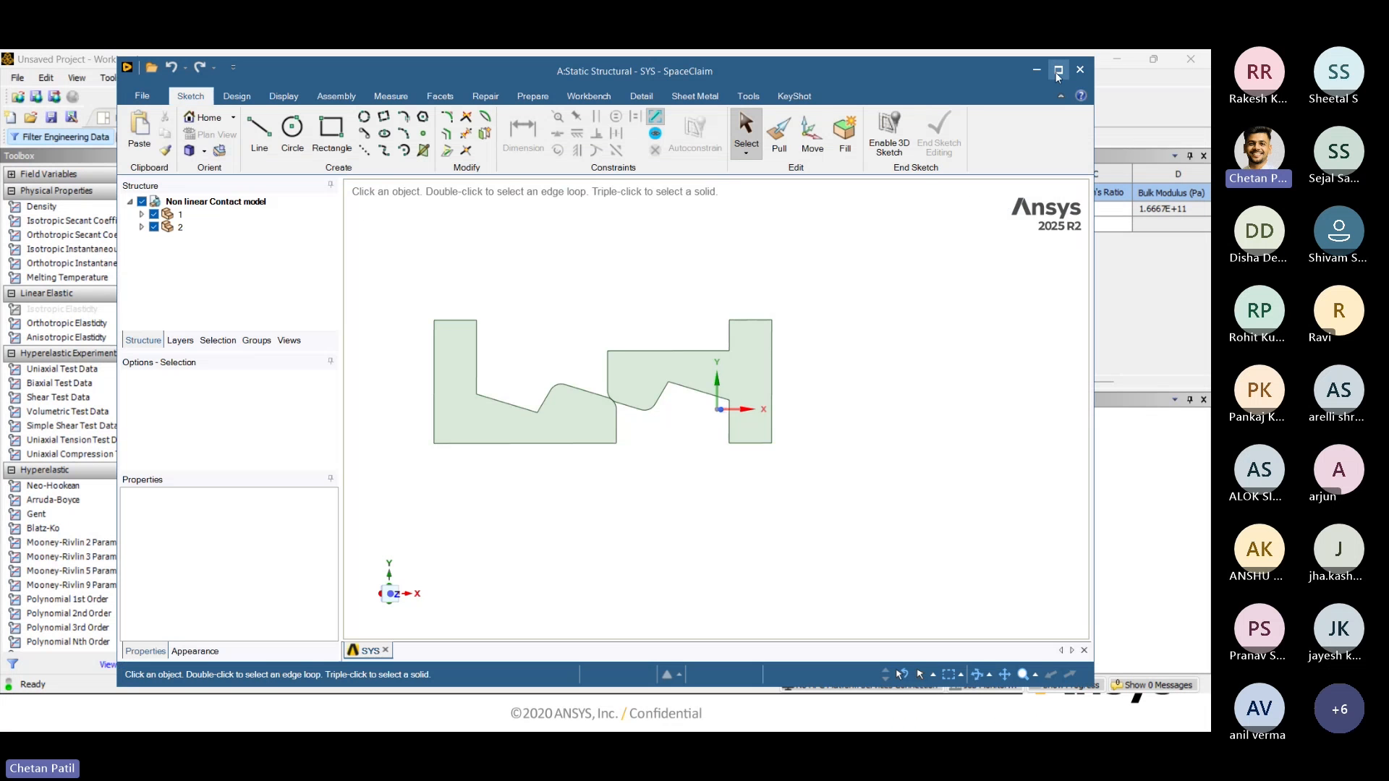
click(1059, 65)
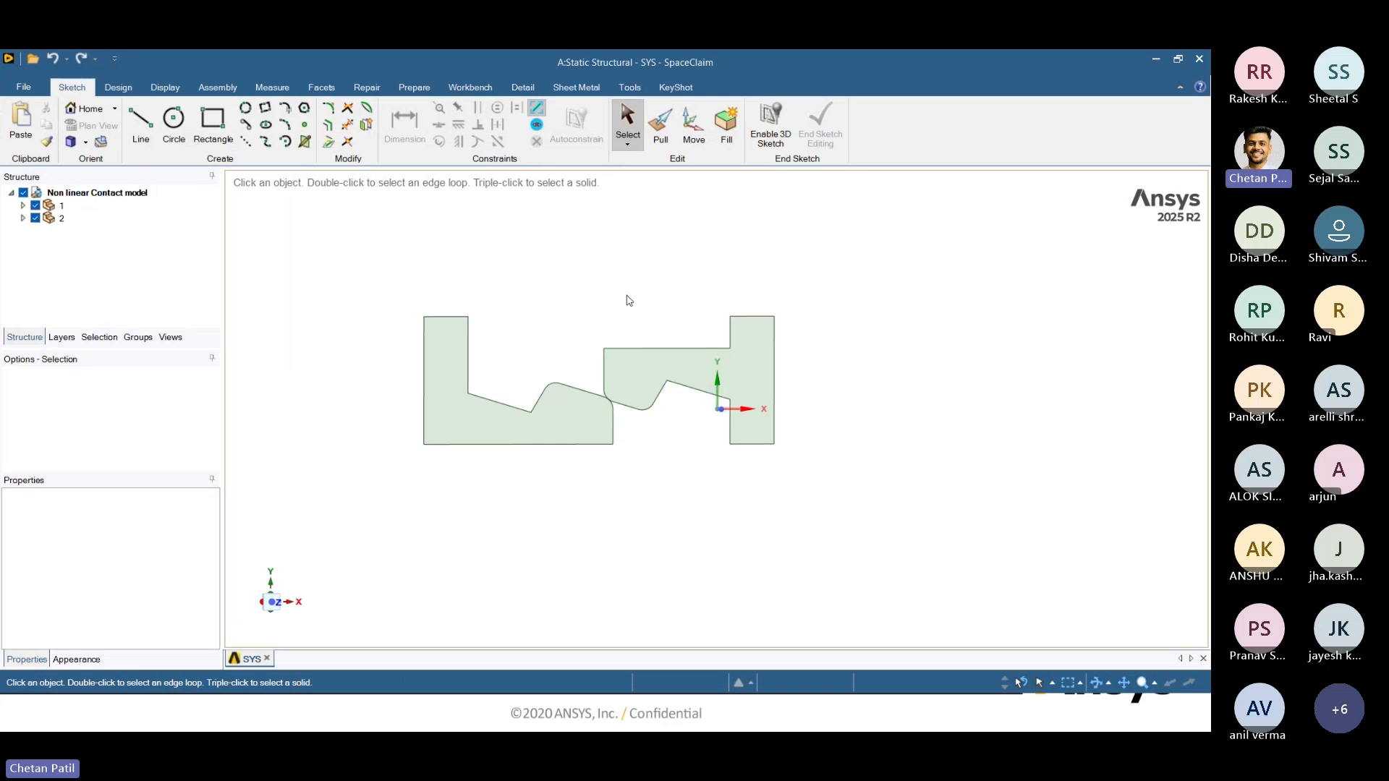
mouse_move(657, 527)
middle_down()
mouse_move(564, 462)
mouse_move(620, 338)
mouse_move(757, 542)
mouse_move(542, 522)
mouse_move(480, 499)
mouse_move(605, 502)
mouse_move(670, 480)
mouse_move(524, 459)
mouse_move(670, 403)
mouse_move(666, 512)
middle_up()
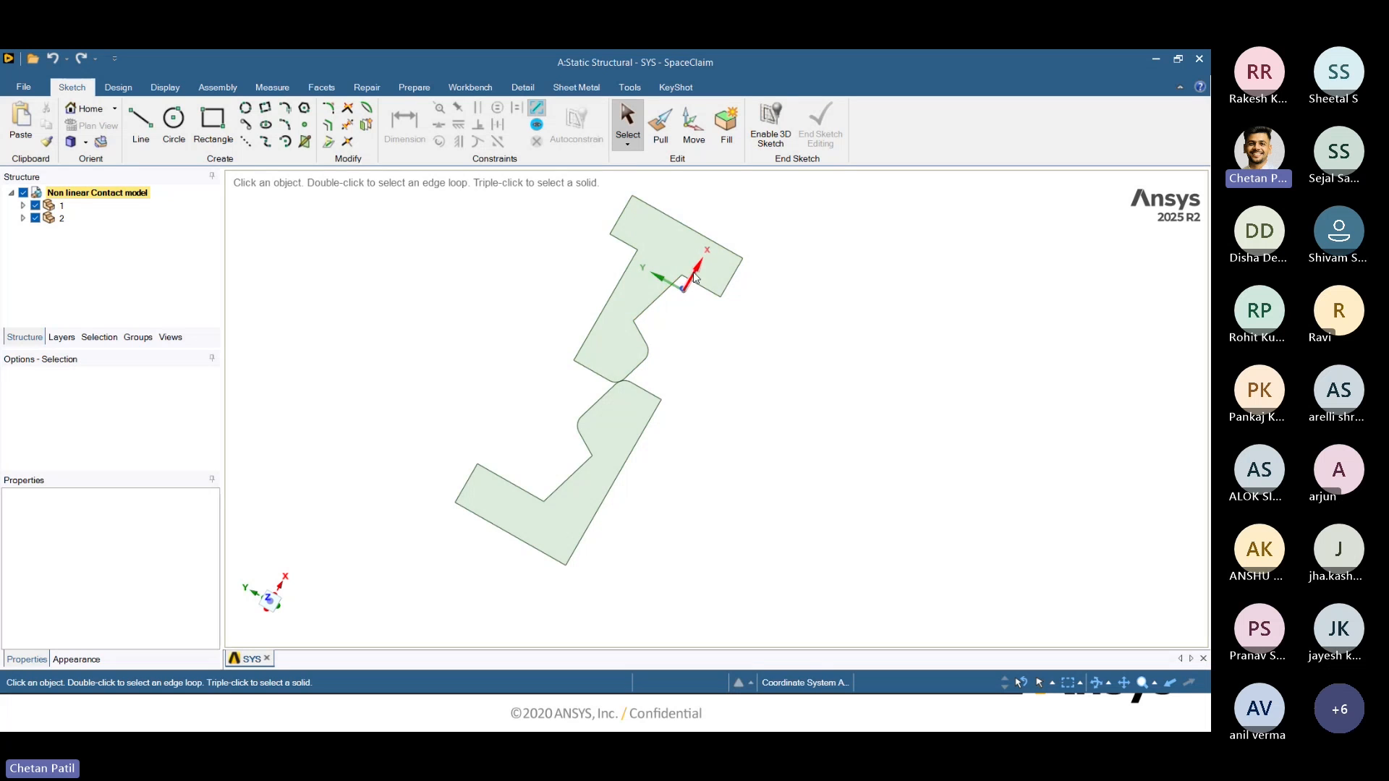
scroll(693, 421, down, 2)
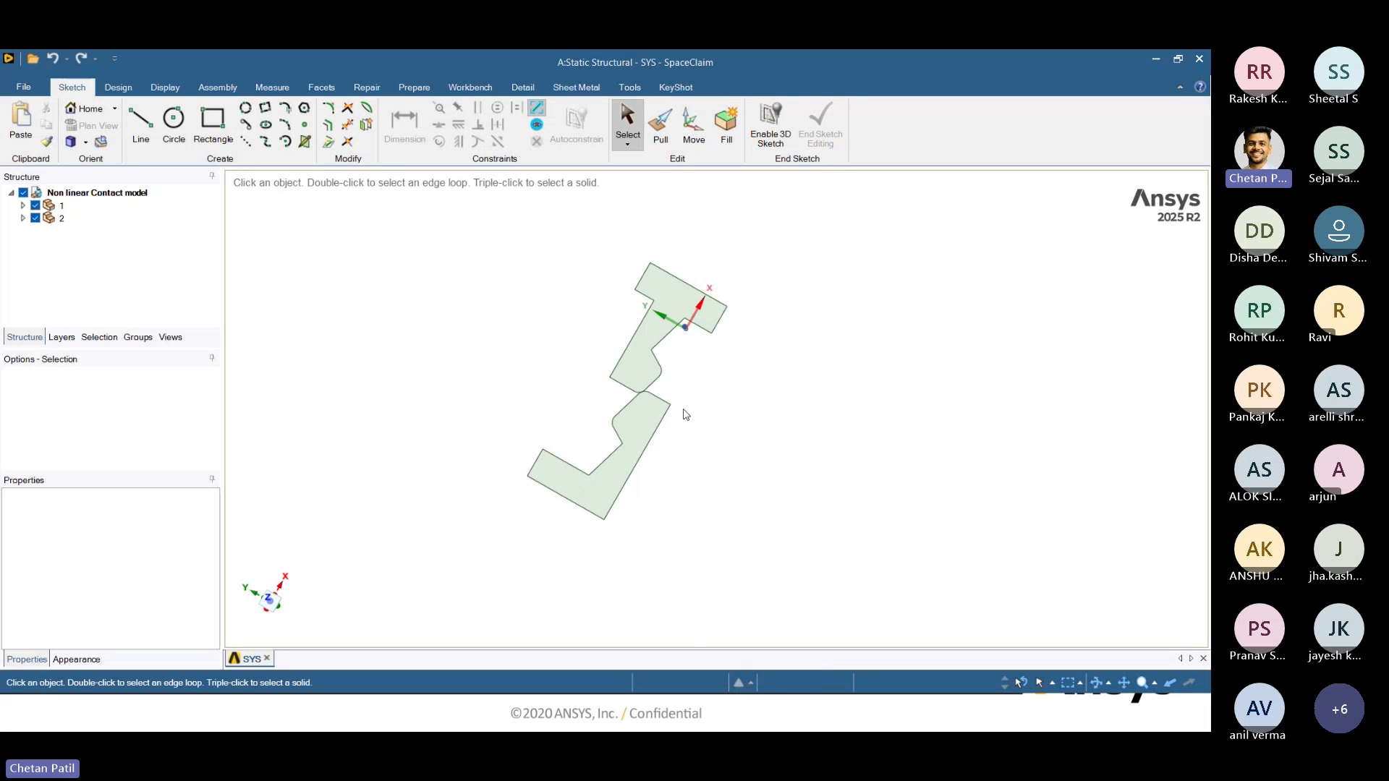
Examine up close the point where the rounded tips of the two snap-fit profiles meet, and the overall shape of both parts.
click(636, 405)
scroll(630, 402, up, 5)
scroll(628, 374, up, 6)
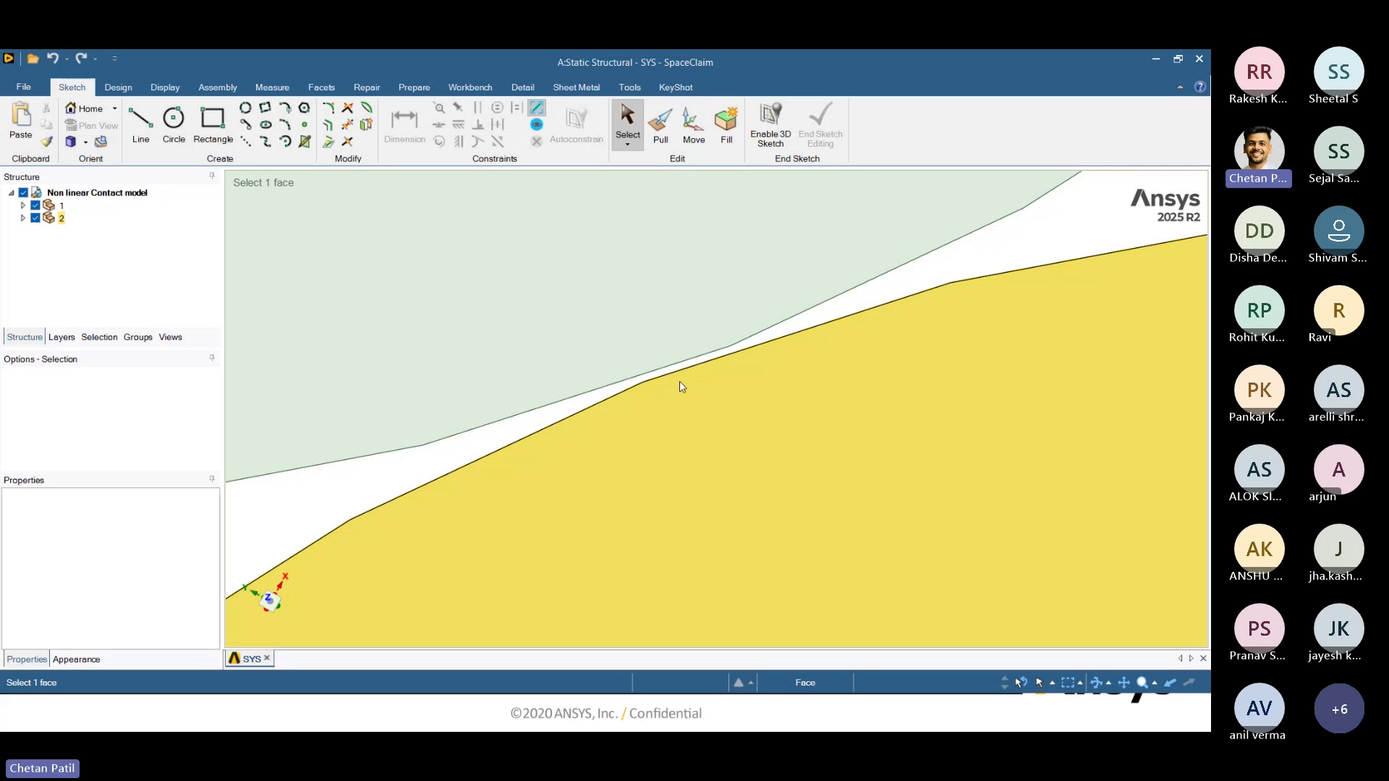
scroll(680, 385, down, 5)
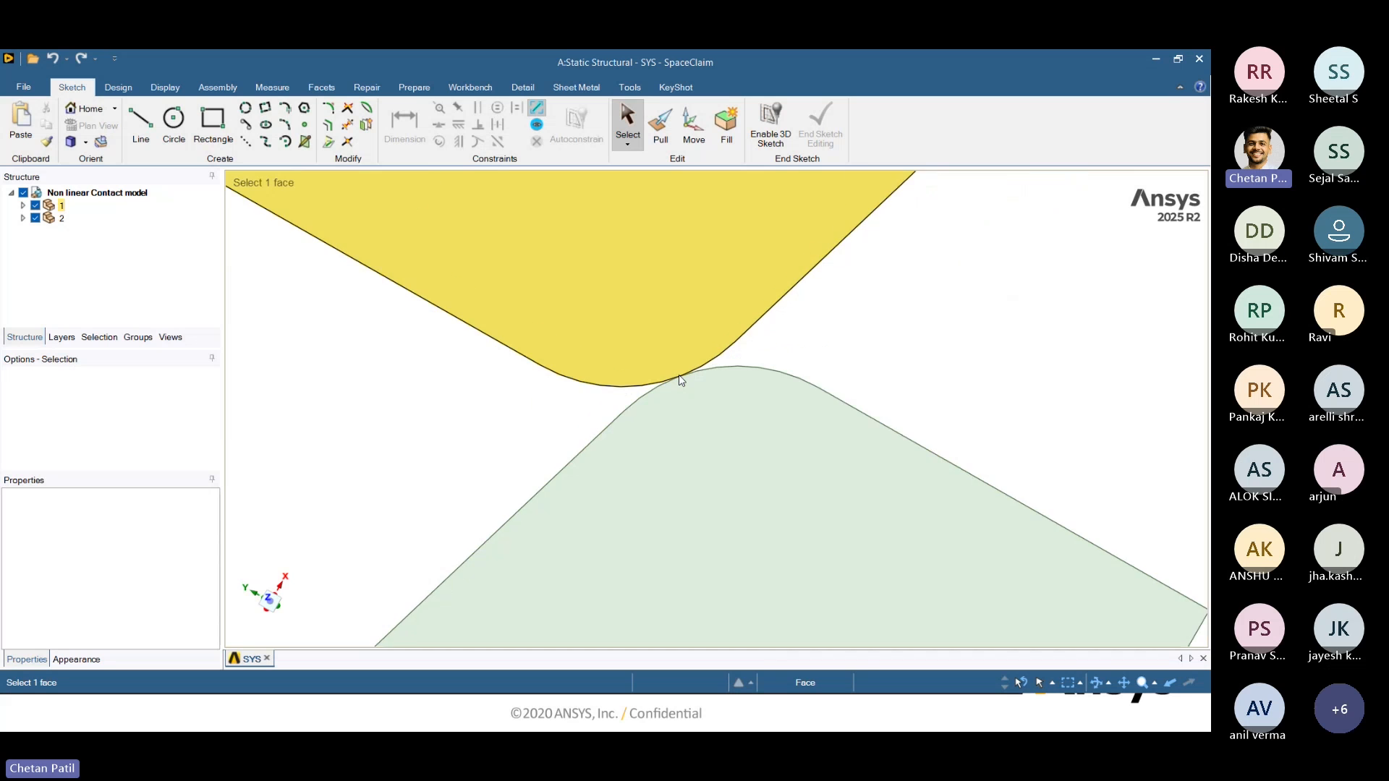
scroll(679, 380, down, 3)
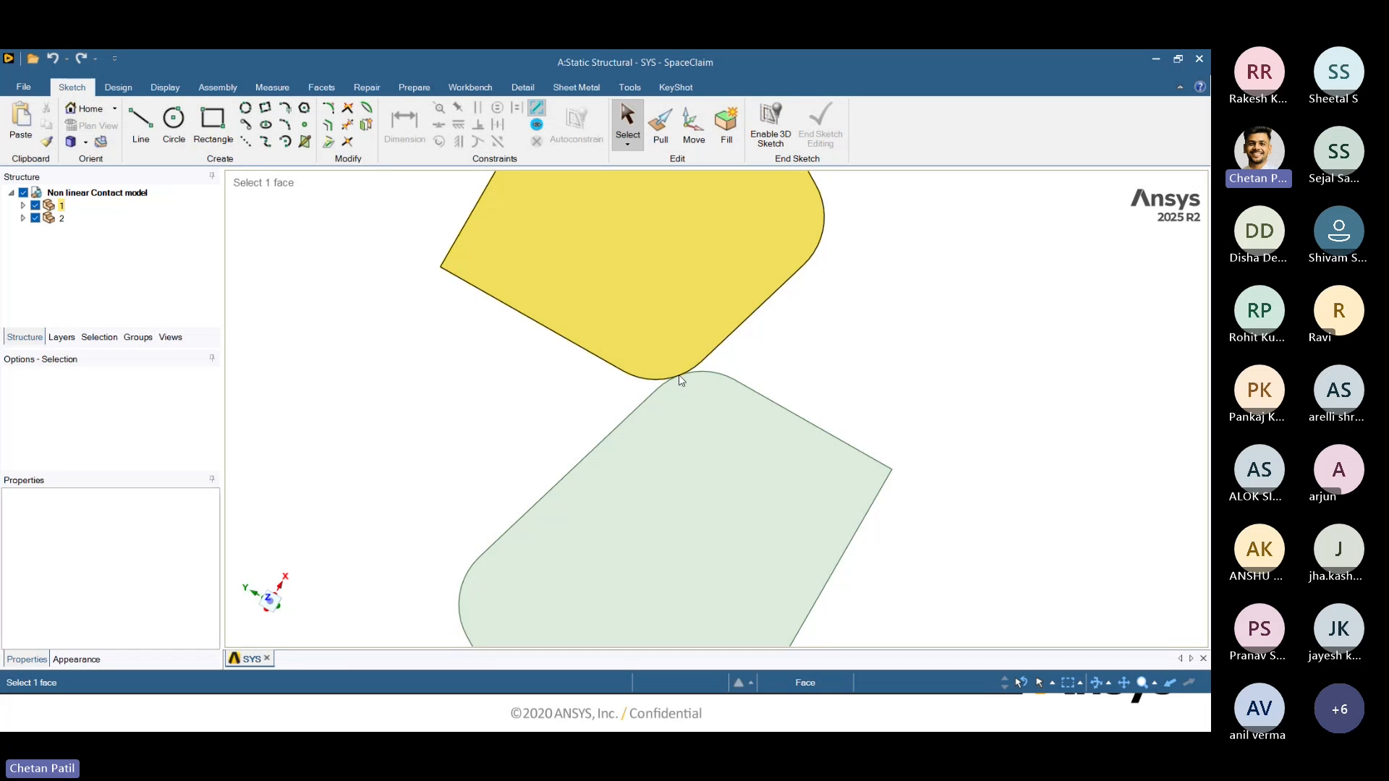
scroll(678, 376, up, 2)
scroll(674, 366, down, 5)
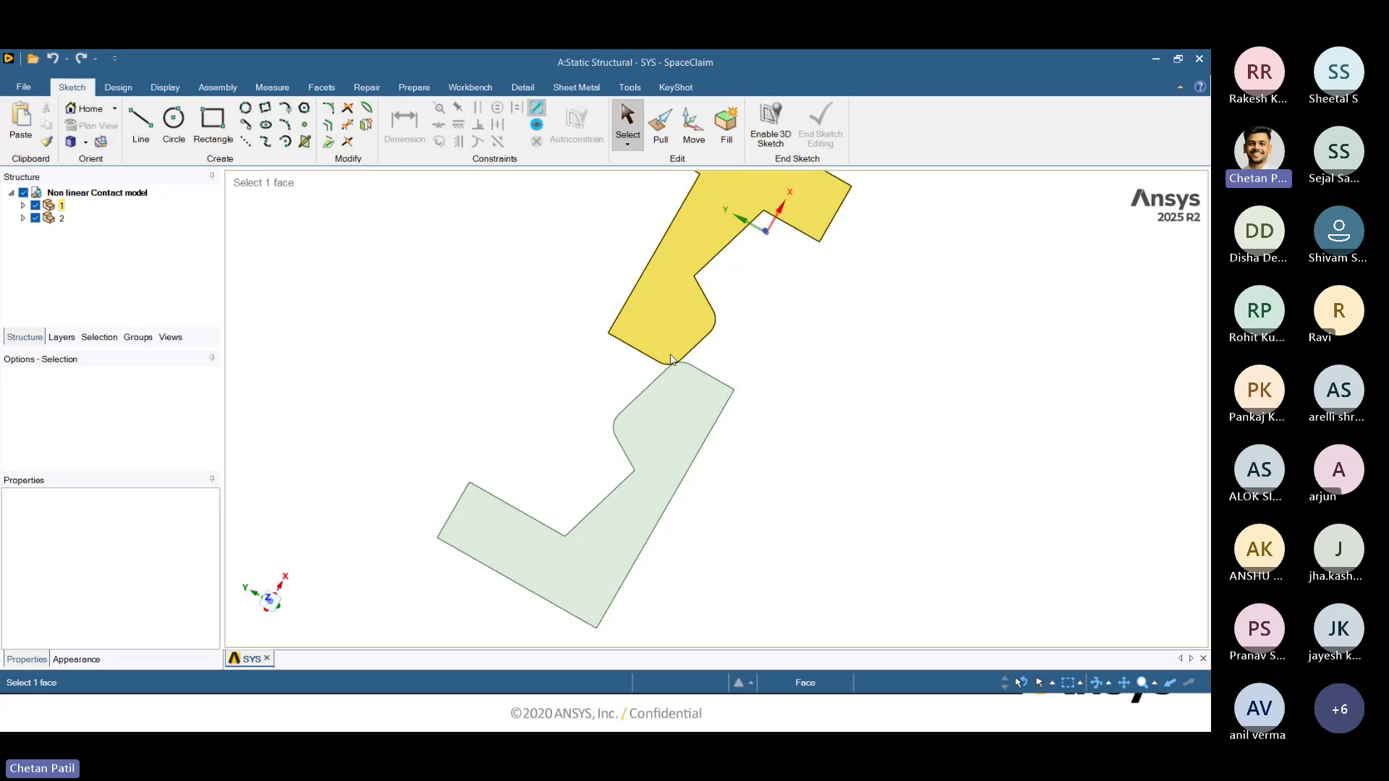
scroll(671, 359, up, 5)
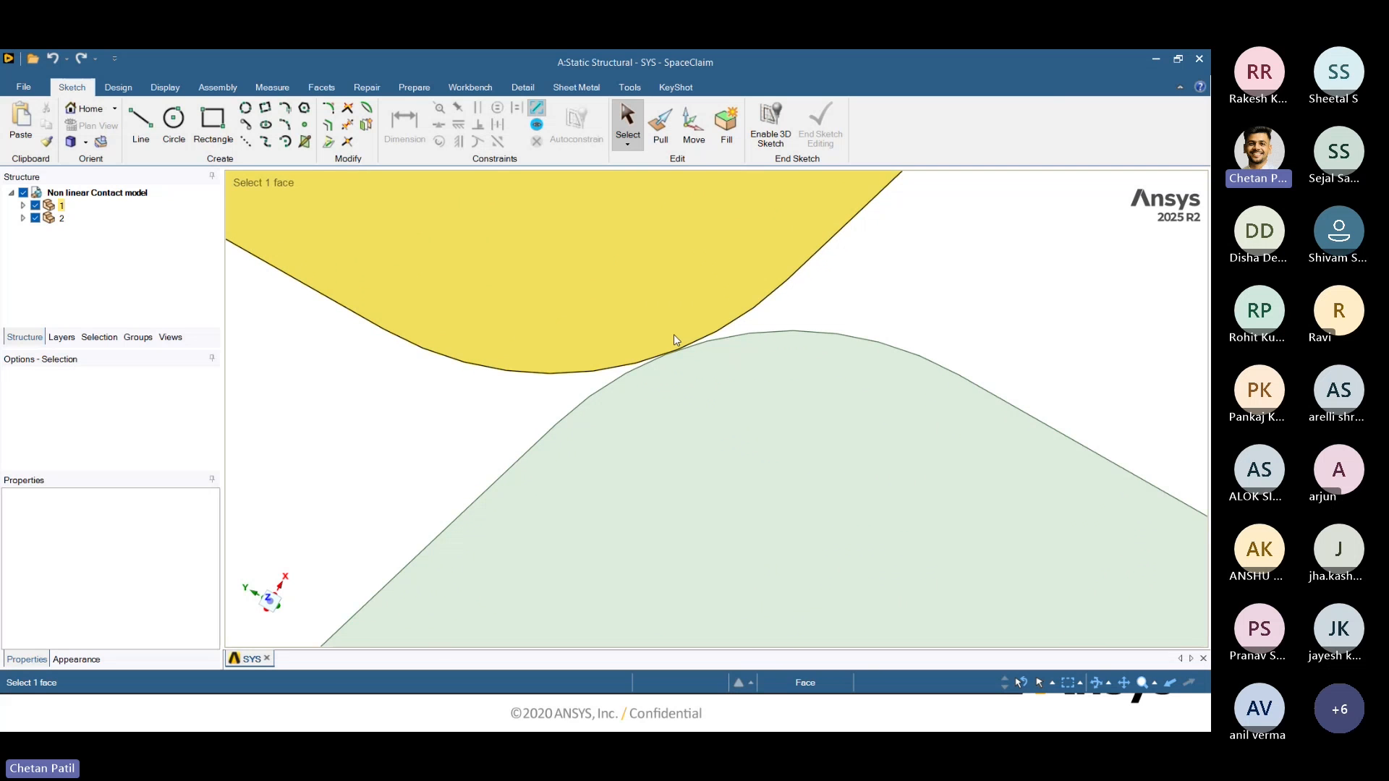
scroll(674, 335, down, 5)
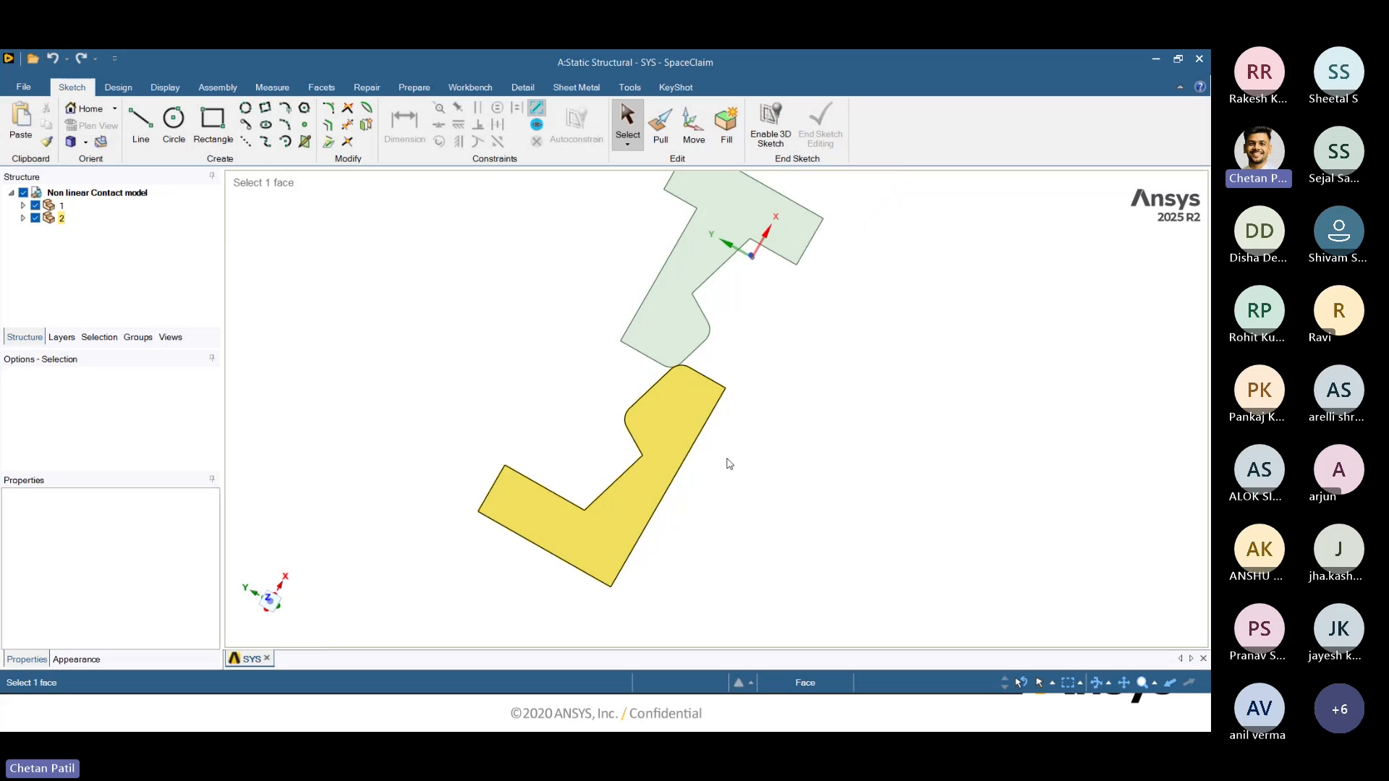
mouse_move(752, 505)
middle_down()
mouse_move(857, 435)
mouse_move(787, 561)
middle_up()
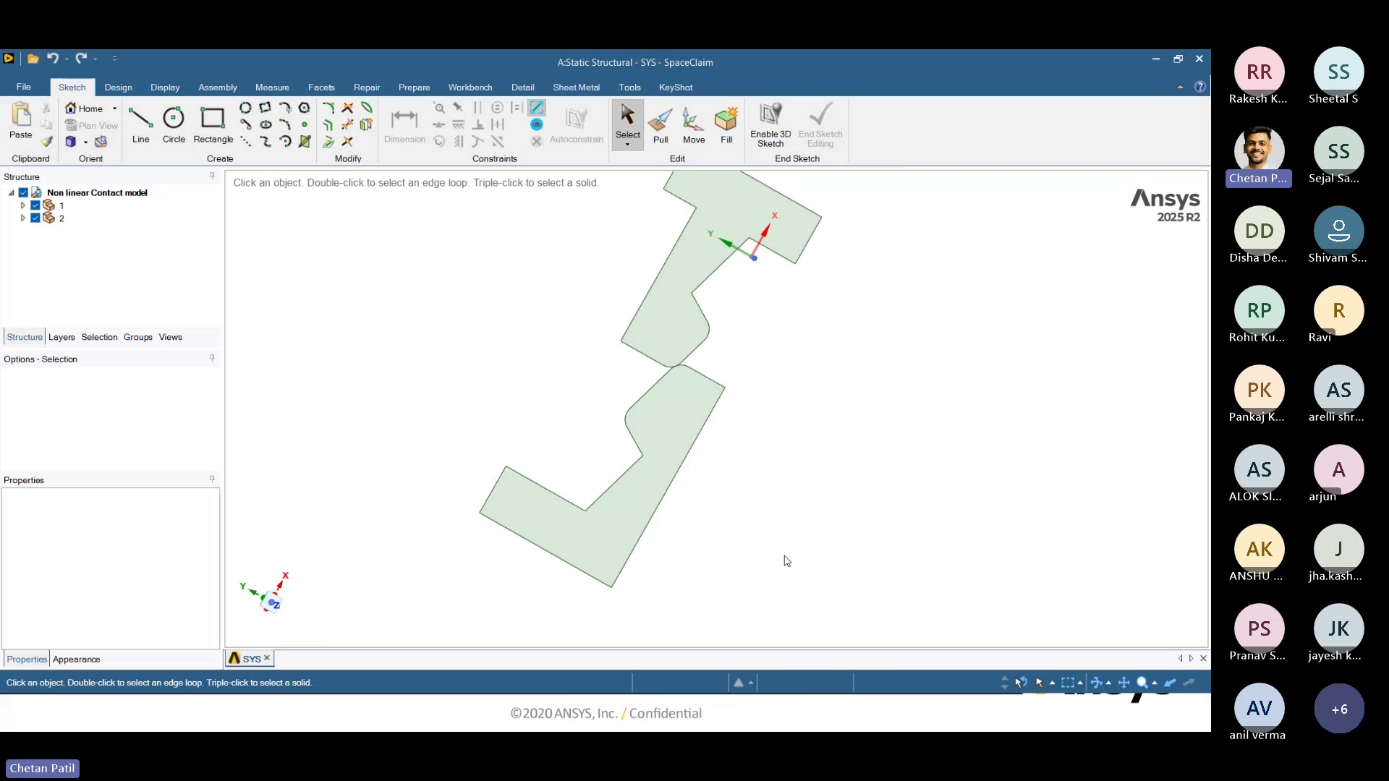
Minimize SpaceClaim and set the geometry's Analysis Type to 2D in Workbench.
click(1159, 60)
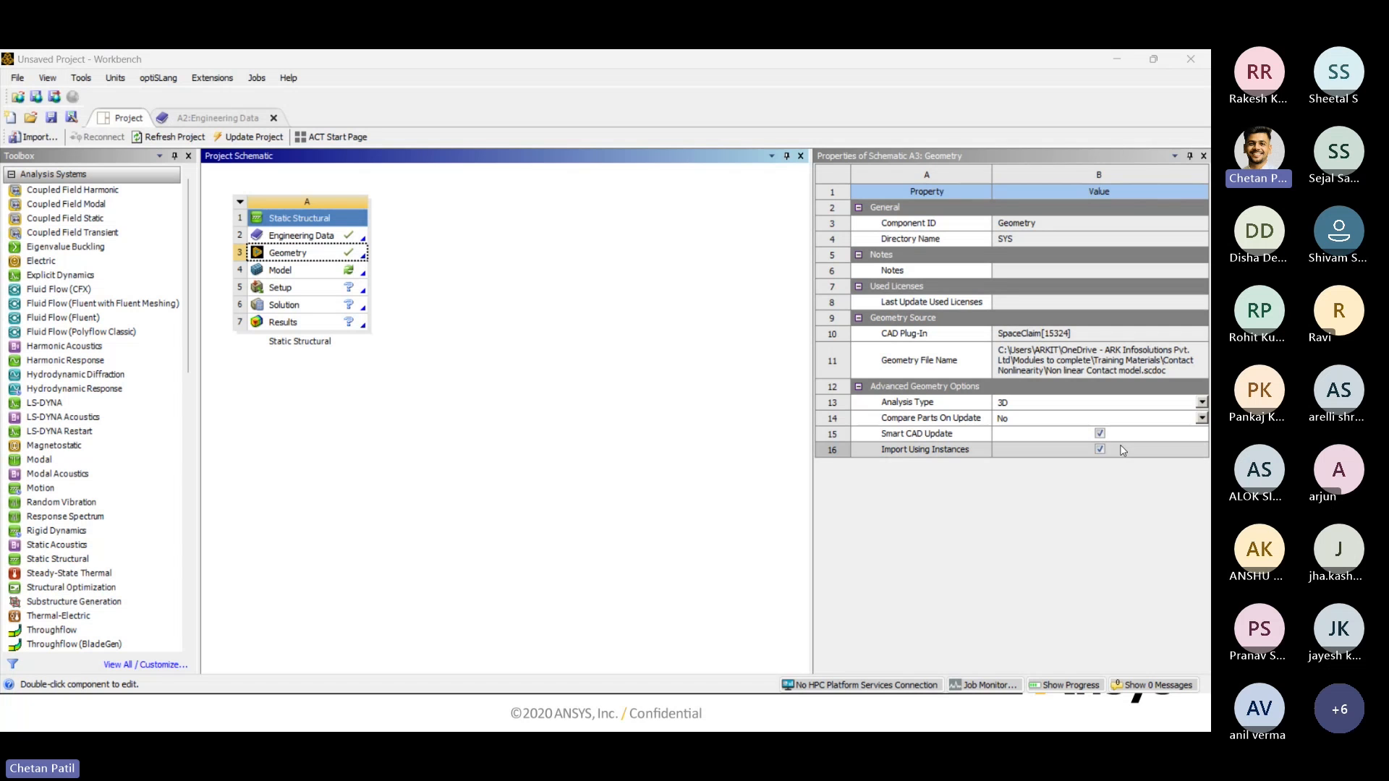
click(929, 407)
click(1201, 403)
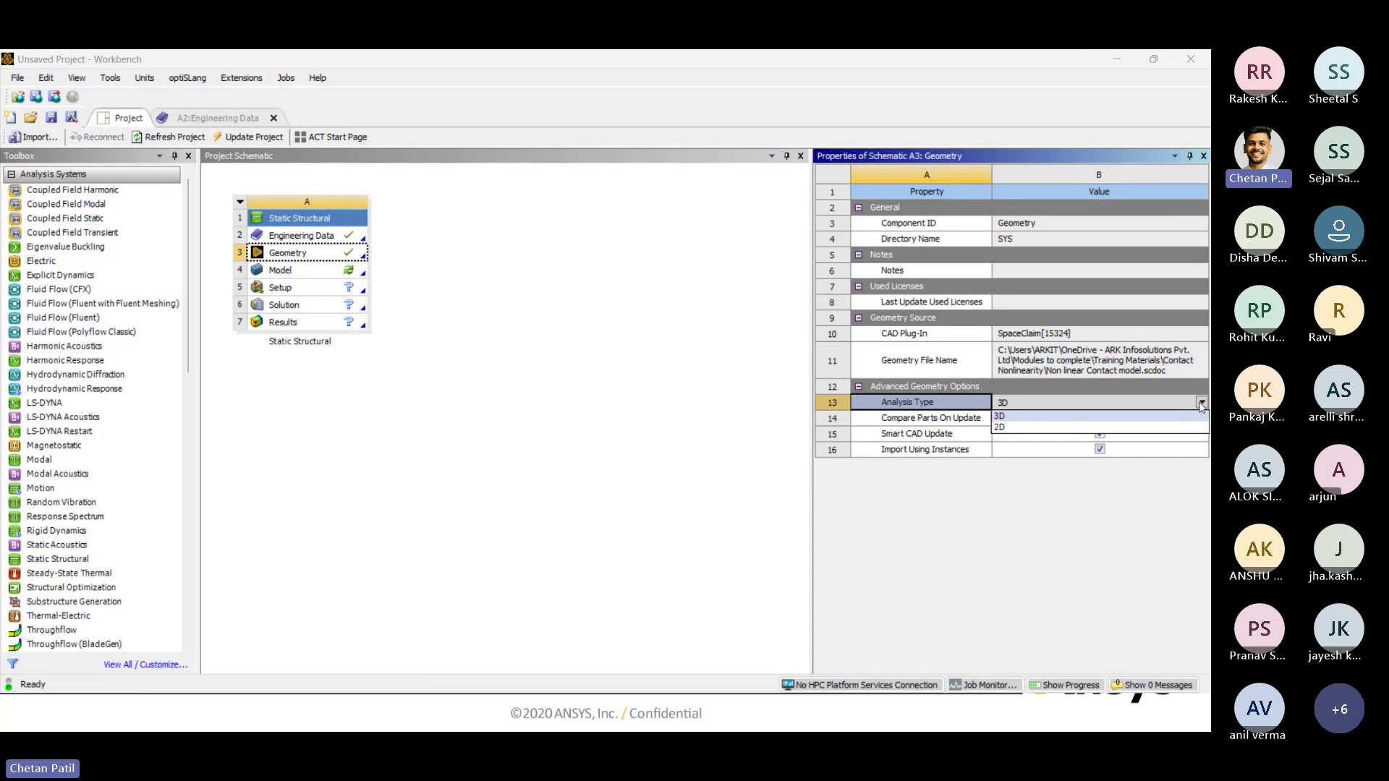
click(1001, 428)
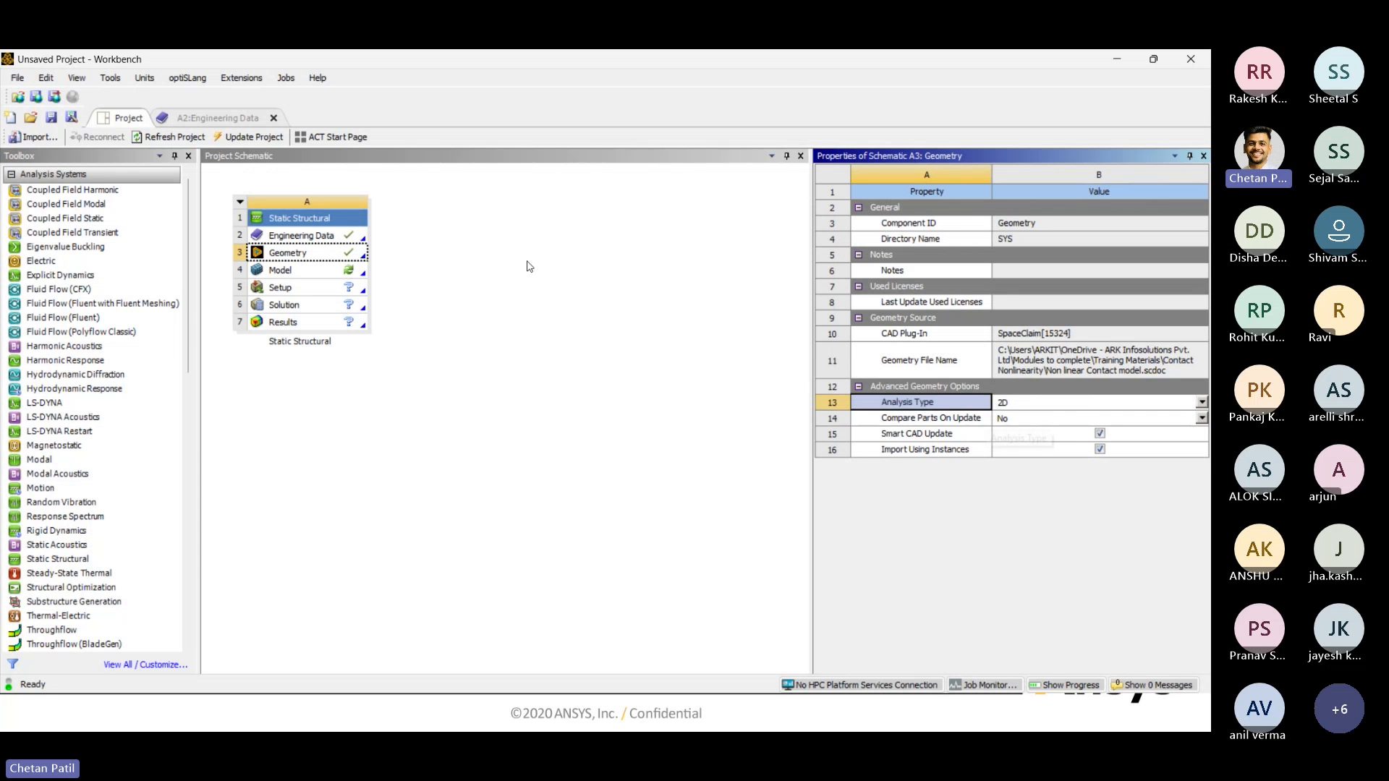
Open the Model cell of the Static Structural system for editing in Mechanical.
click(355, 271)
right_click(355, 272)
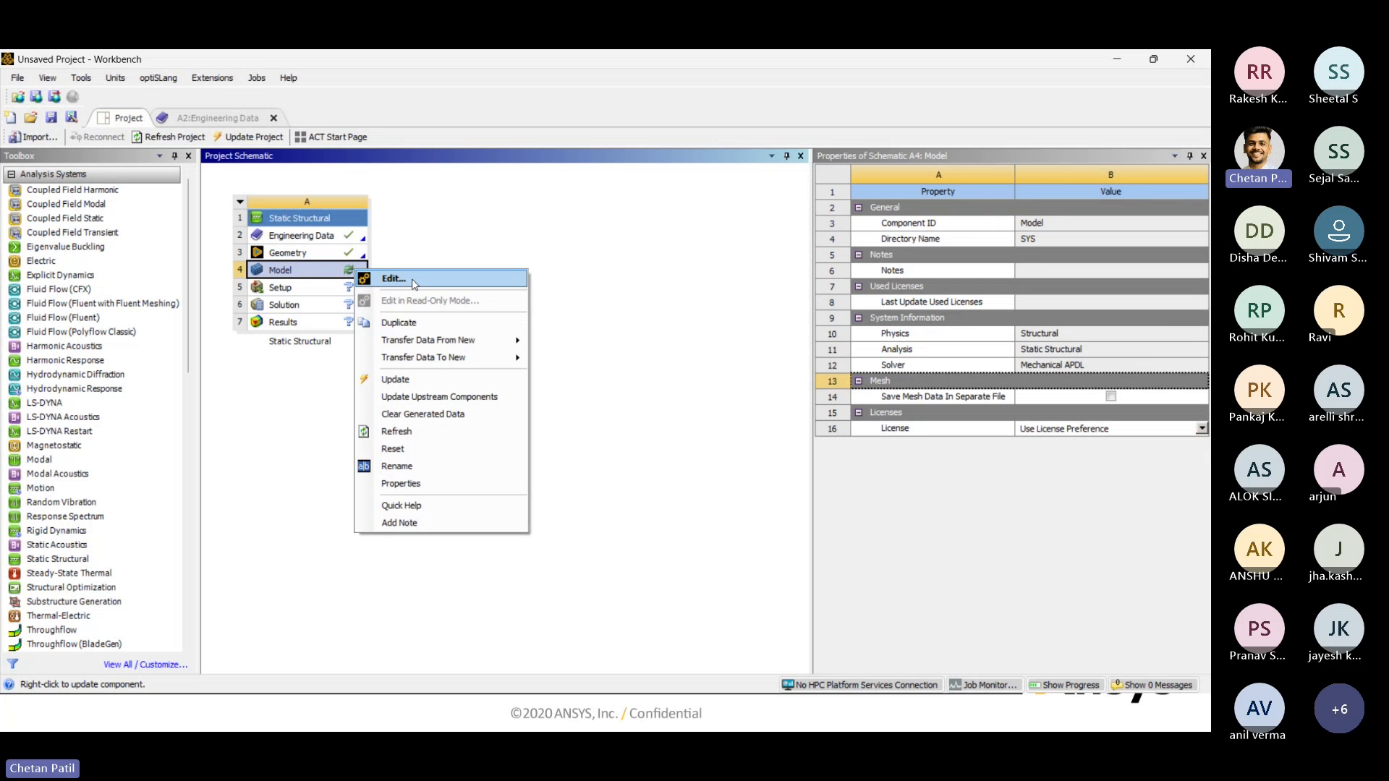
click(411, 279)
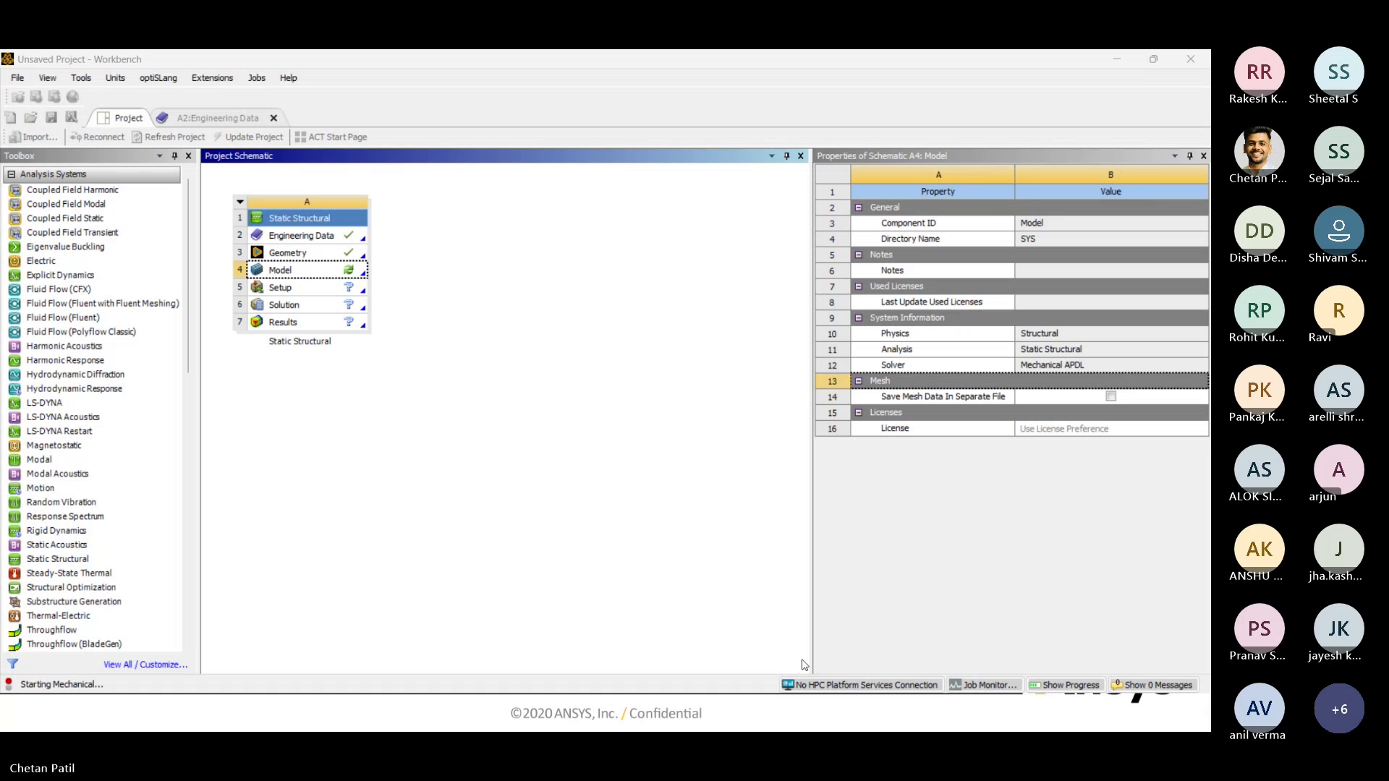
Switch to the SpaceClaim window and close it while Mechanical starts.
mouse_move(891, 716)
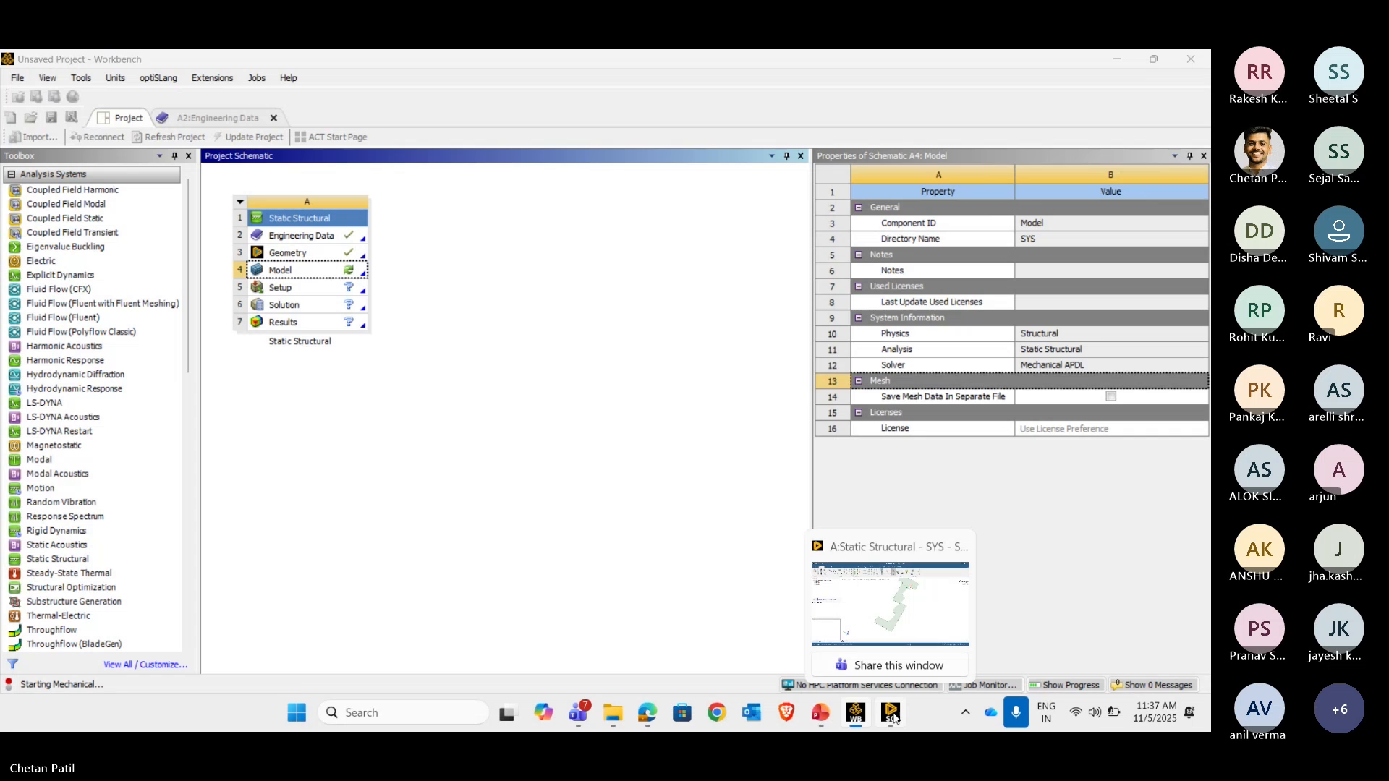
click(894, 717)
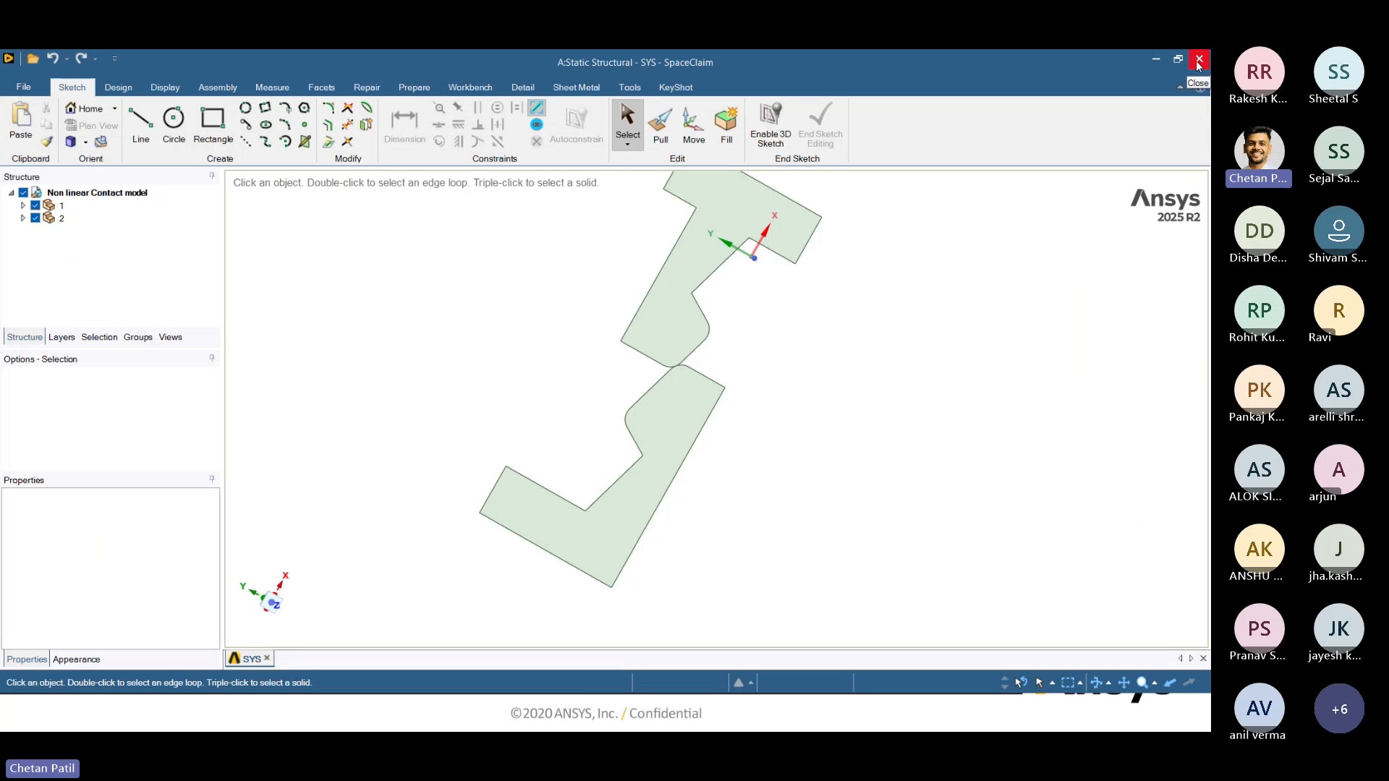
click(1199, 61)
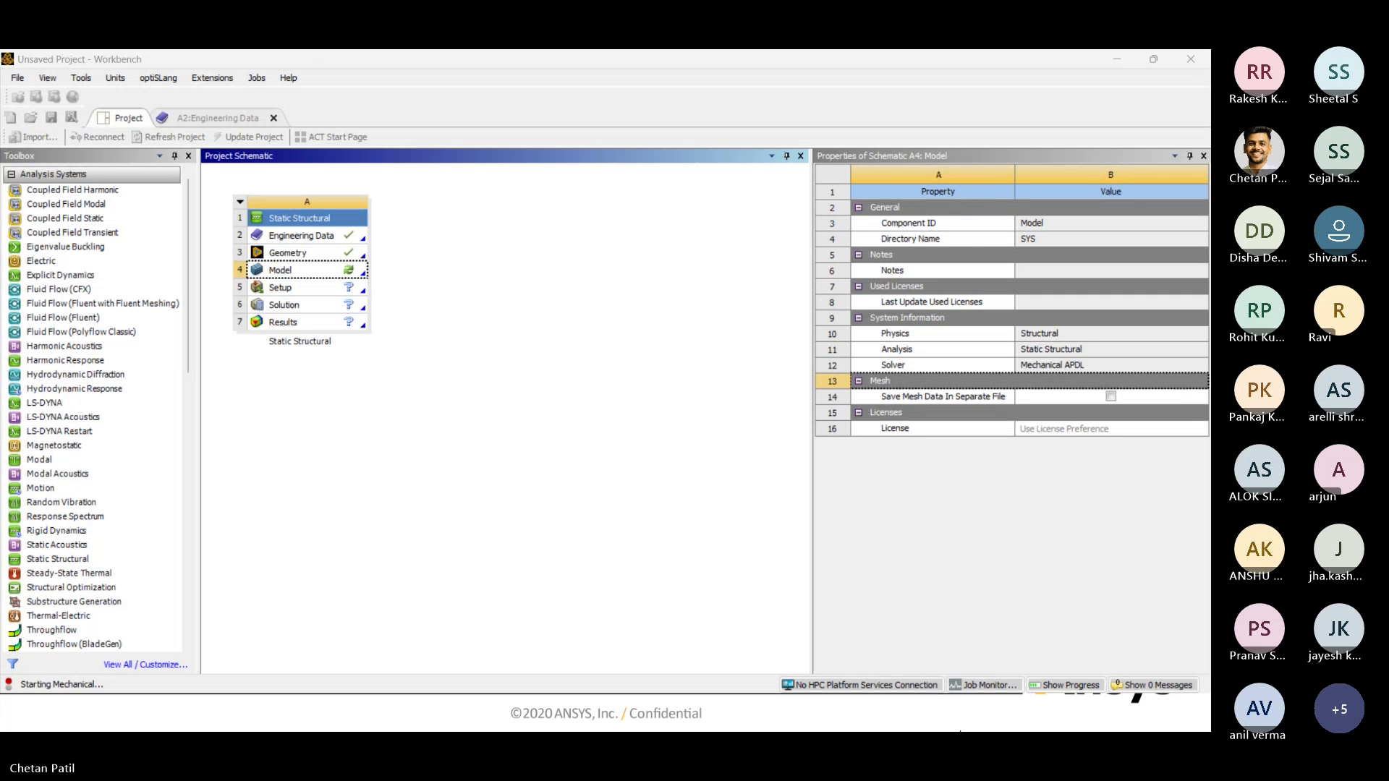
In Mechanical, view the two parts upright with the X axis pointing up and compare them with the demonstration slide.
mouse_move(867, 730)
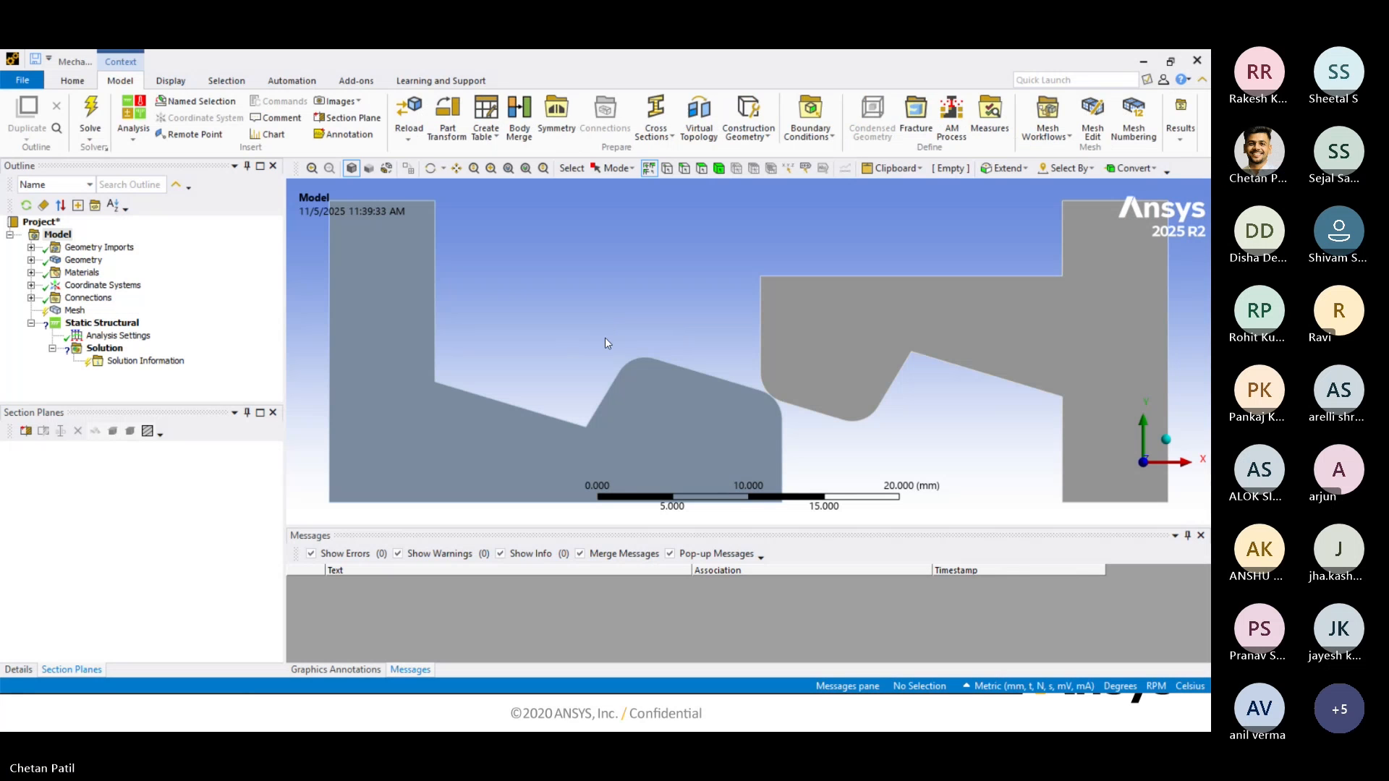
scroll(708, 395, down, 5)
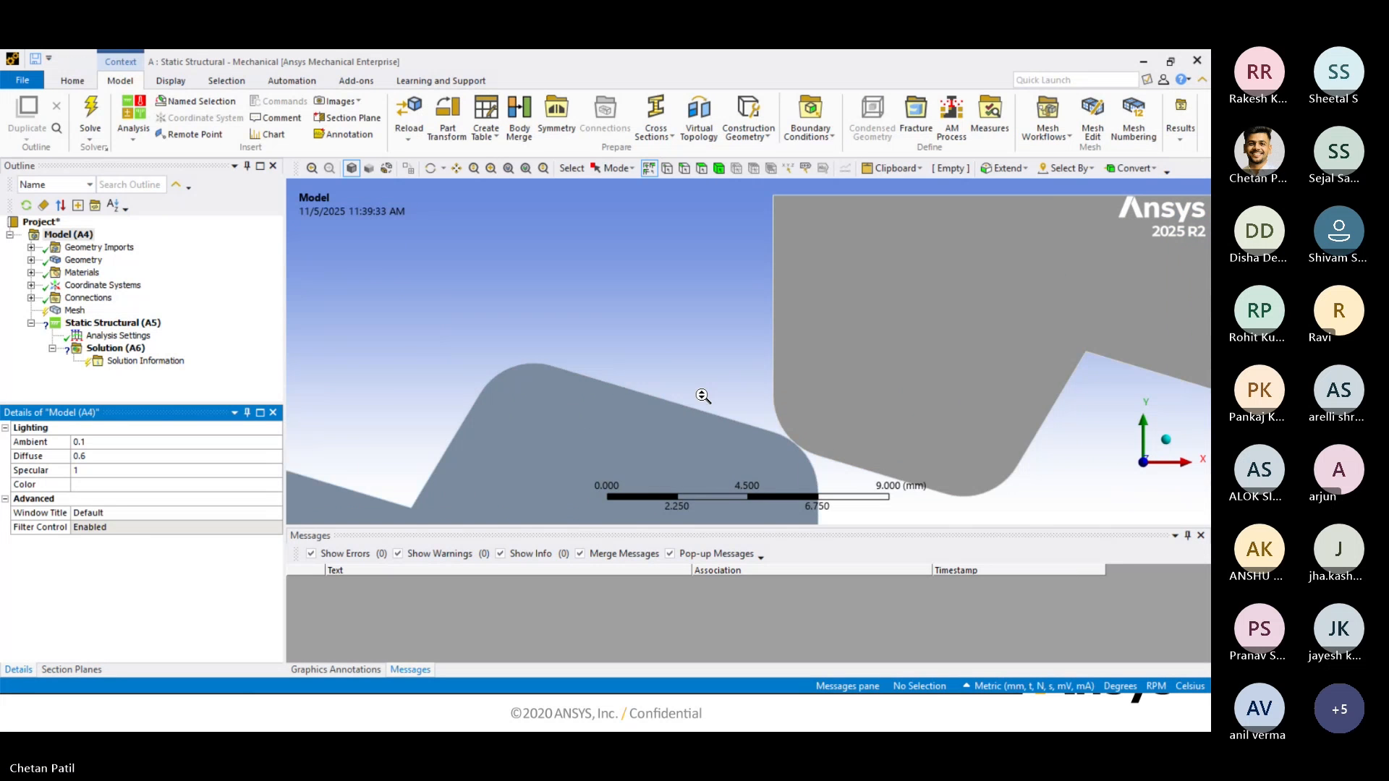
middle_drag(701, 394, 649, 407)
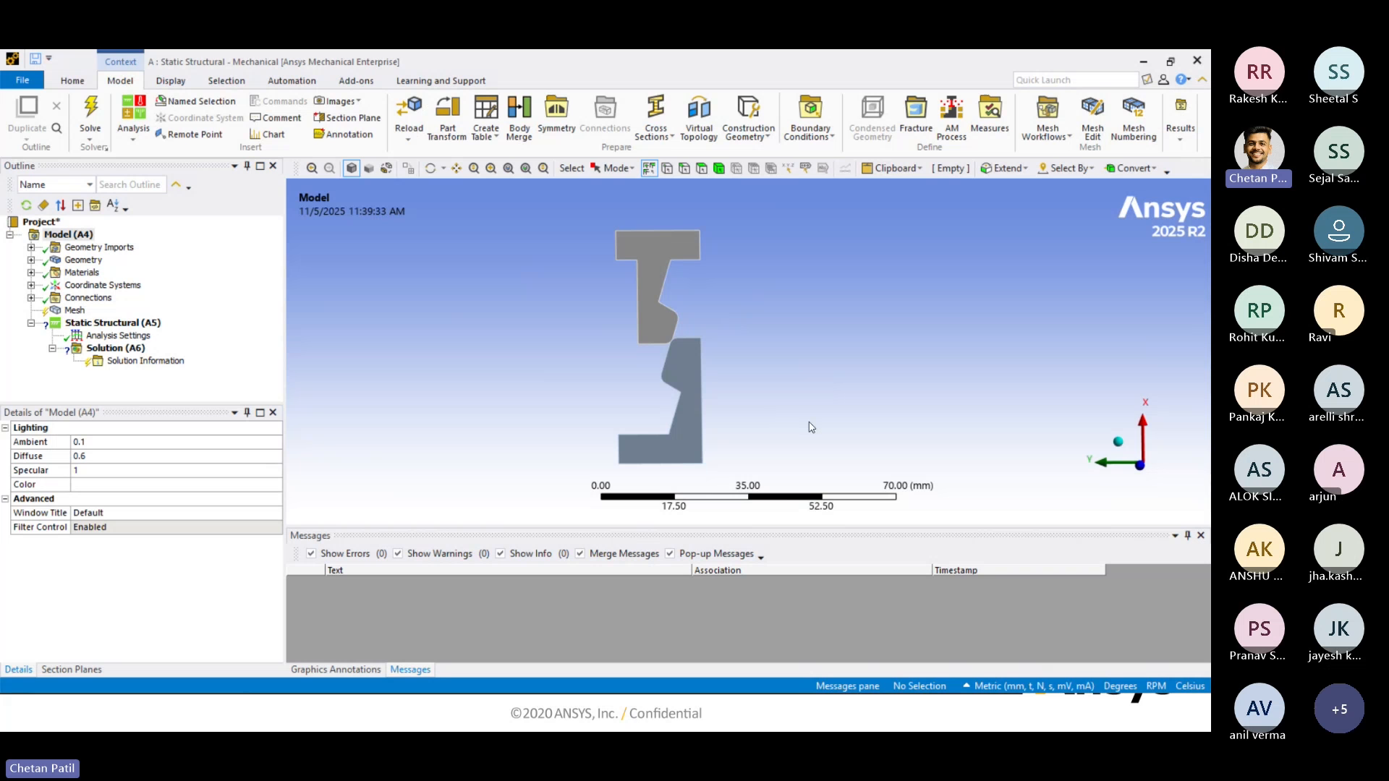
key(alt+Tab)
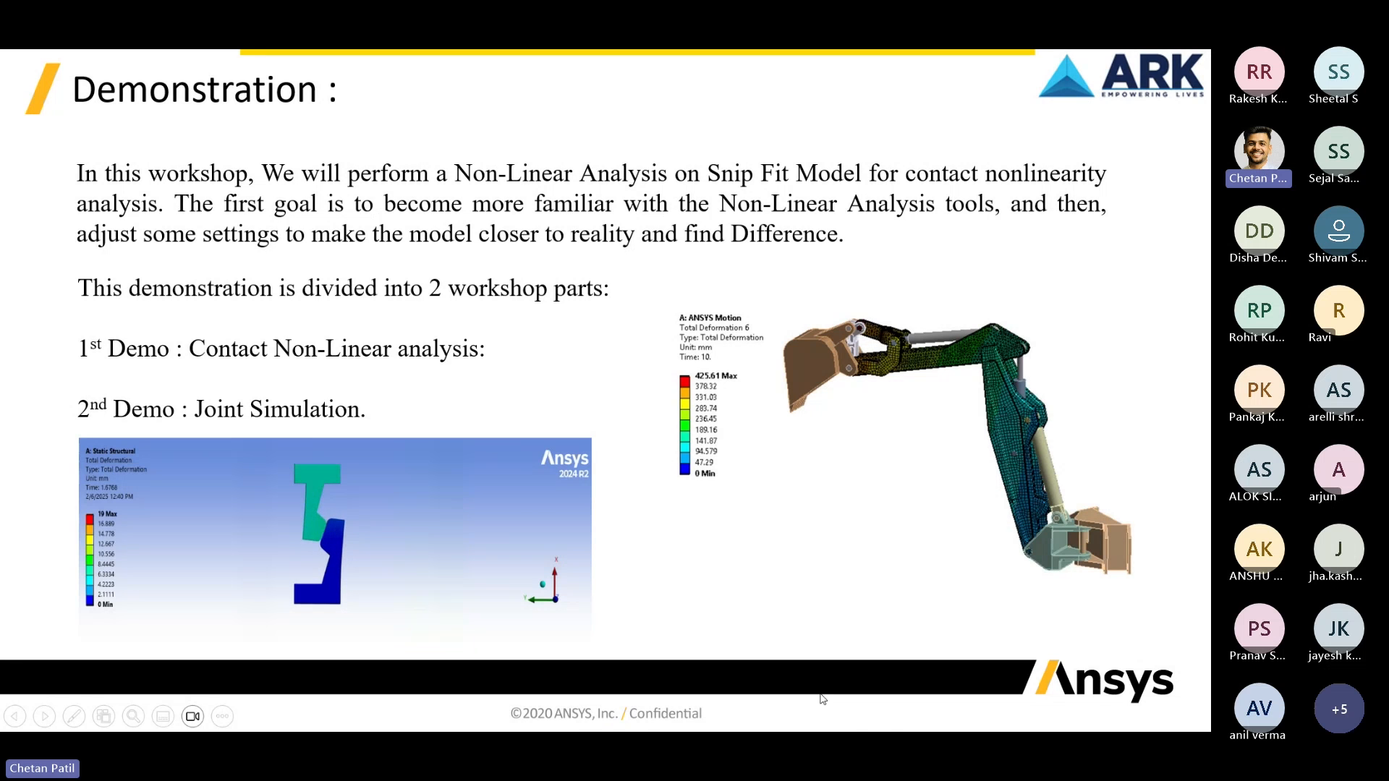
mouse_move(886, 729)
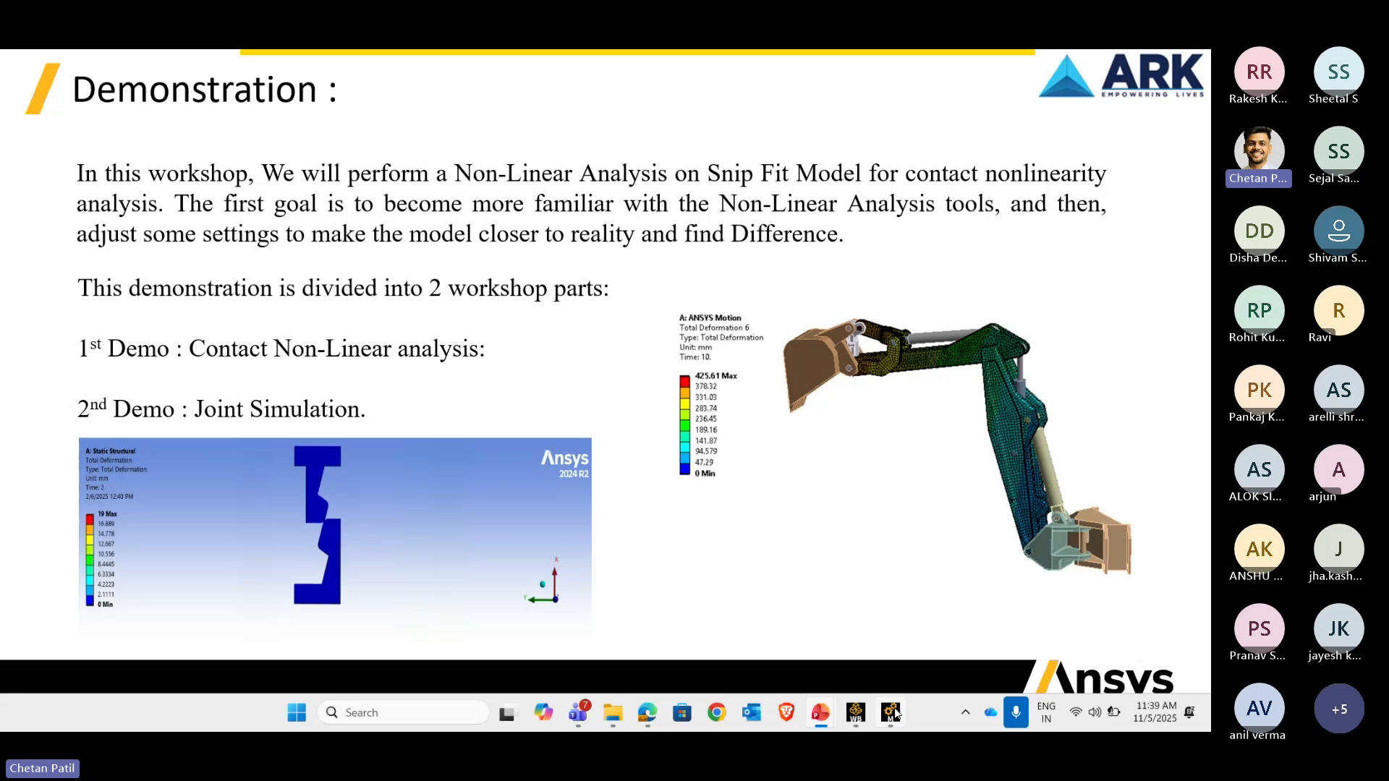
click(893, 713)
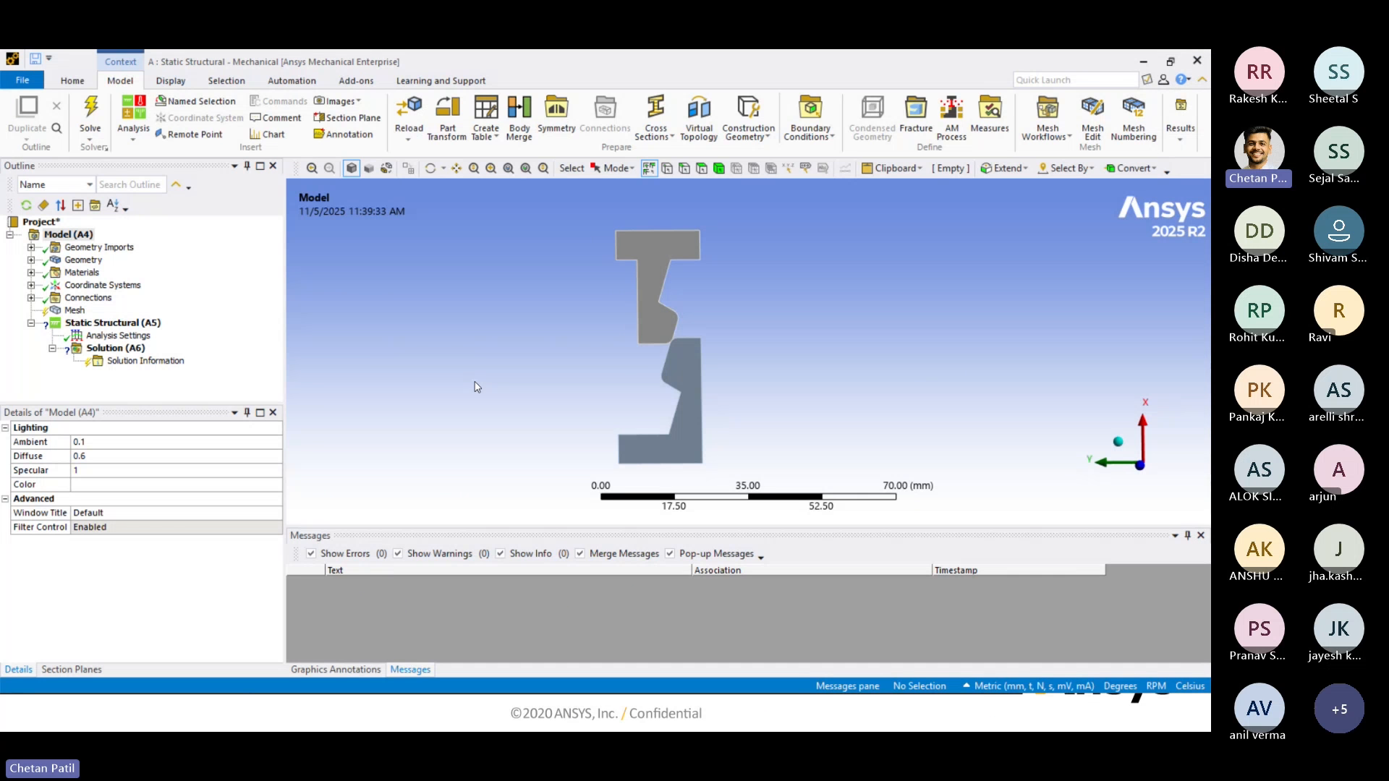
Expand Geometry and examine its 2D Behavior setting and the Thickness property of the 1\Surface body.
click(30, 260)
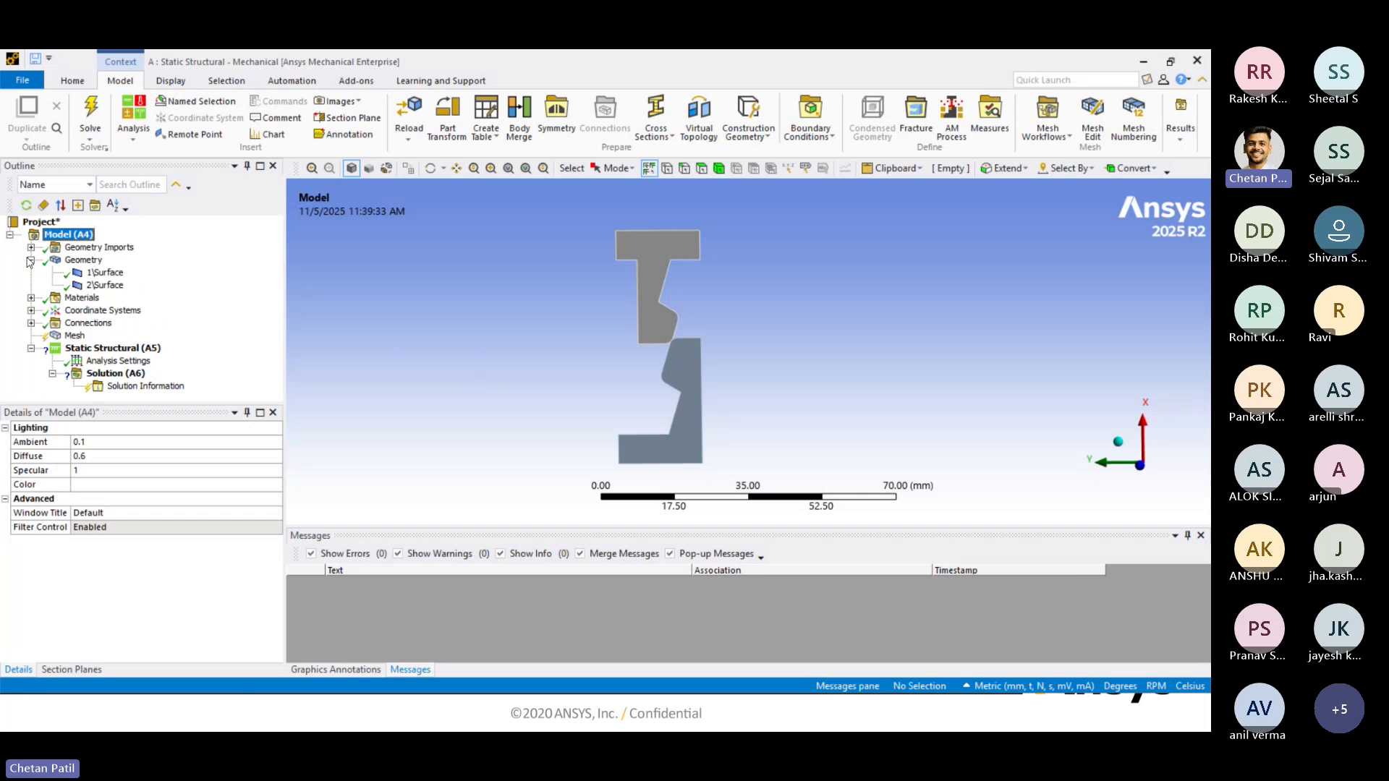
click(82, 260)
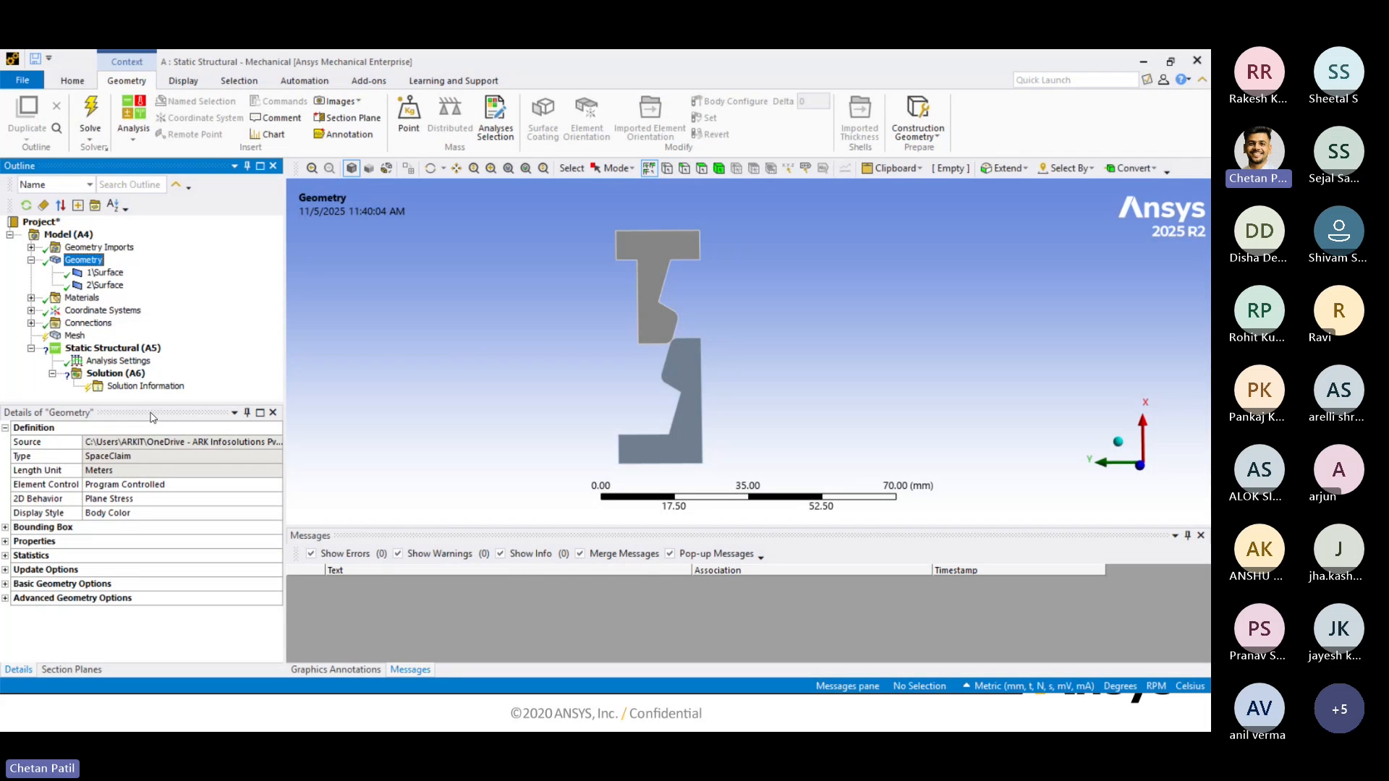
click(60, 500)
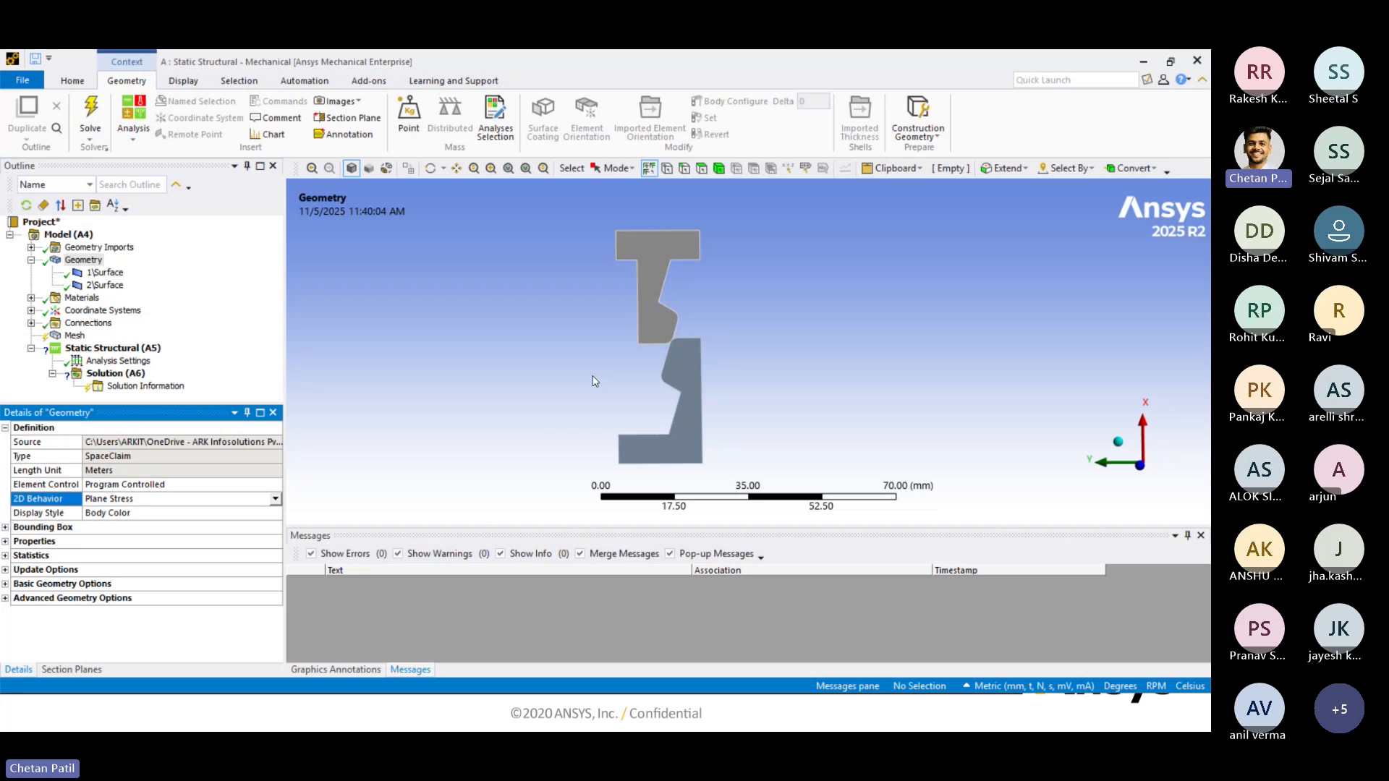
click(102, 275)
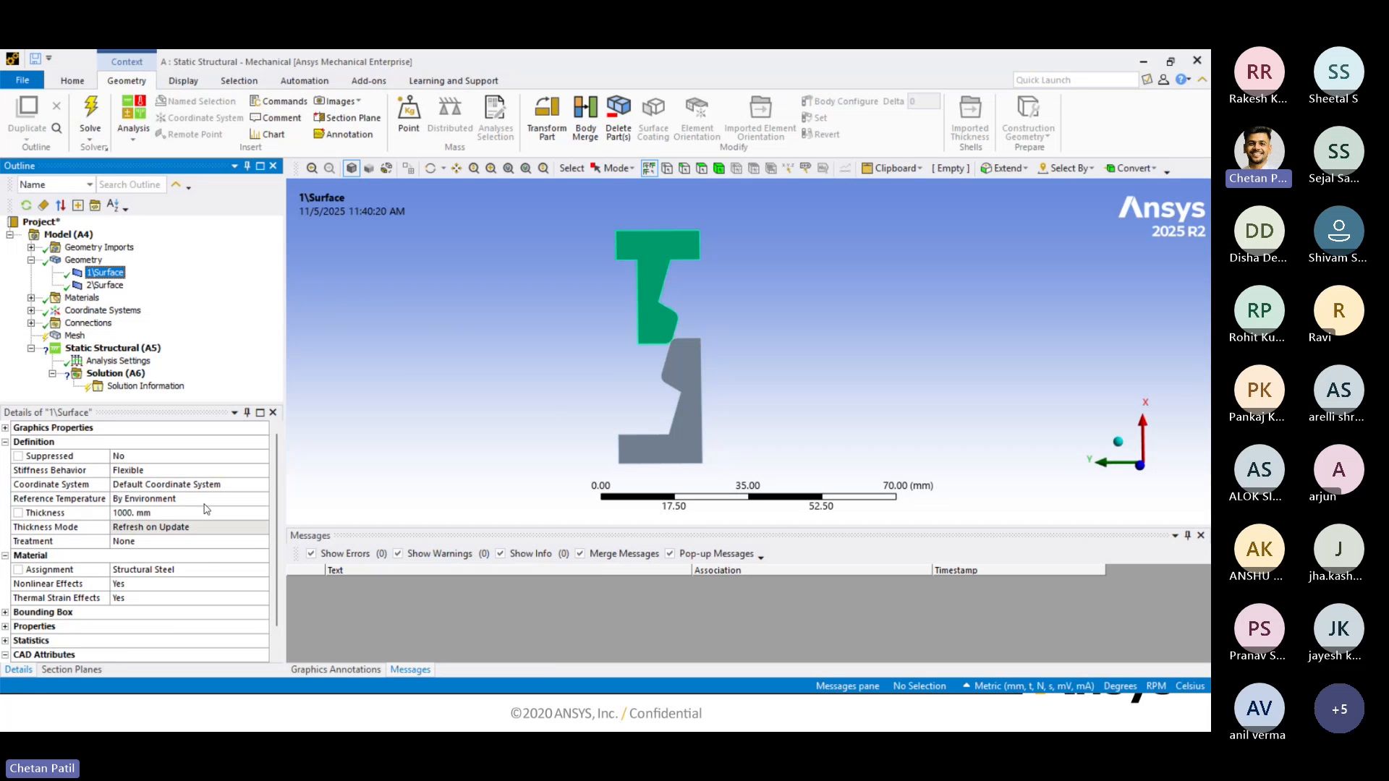
click(63, 514)
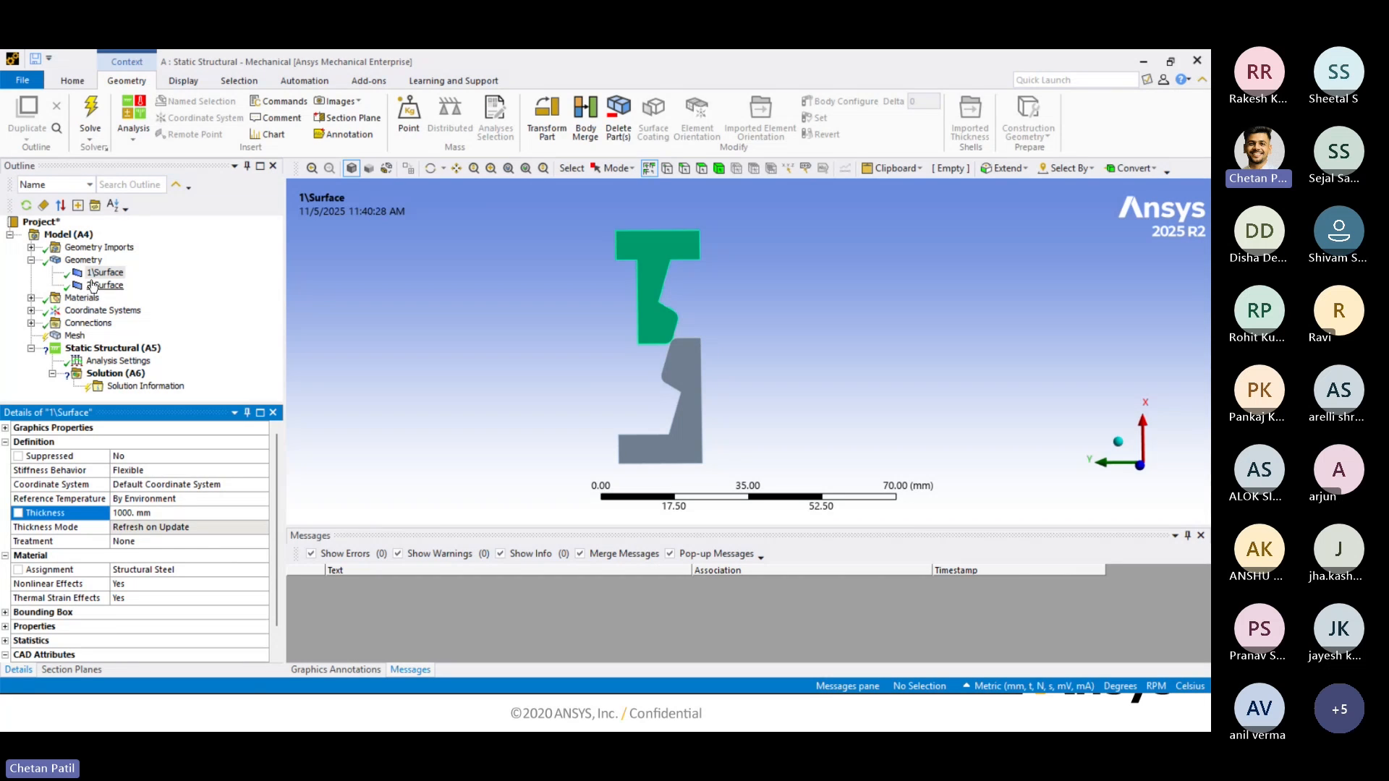
Set the geometry's 2D Behavior to Plane Strain and check which properties 1\Surface offers.
click(83, 260)
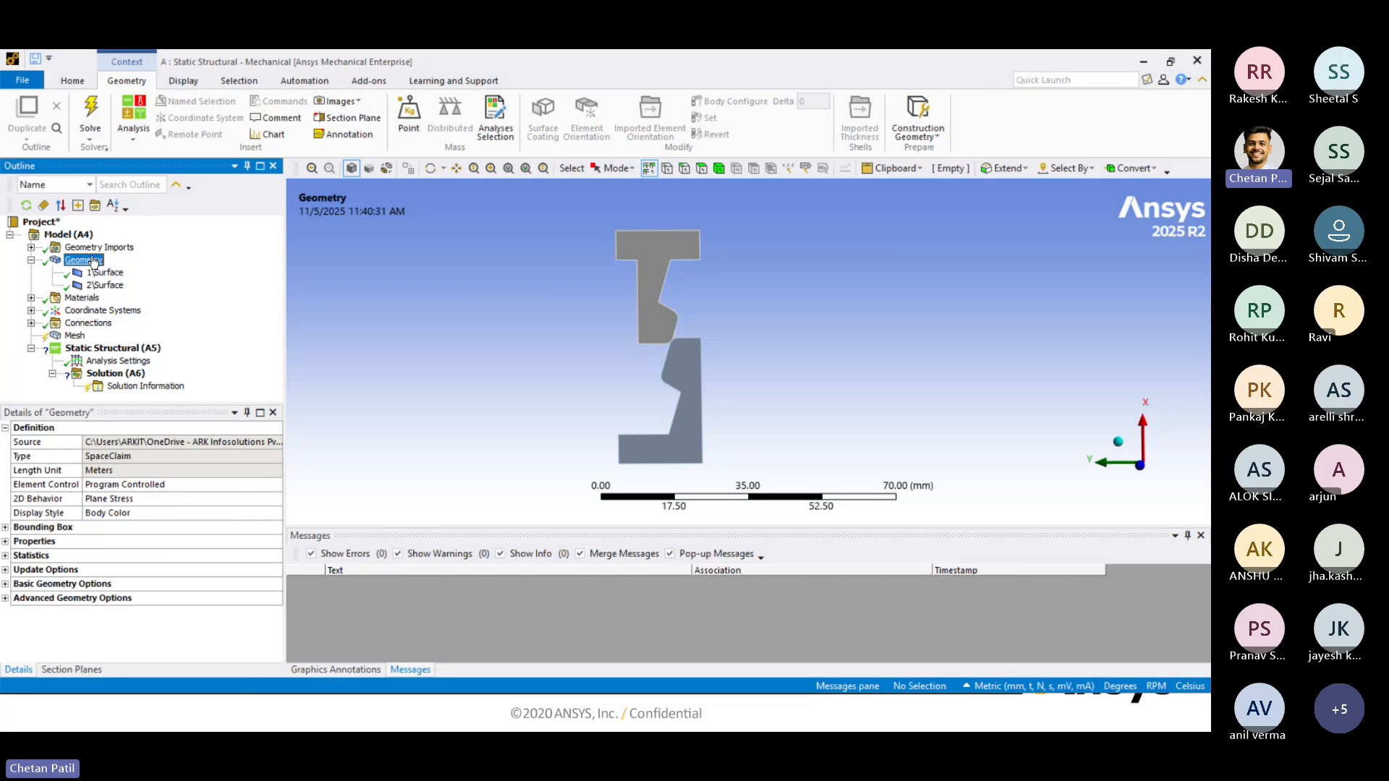
click(62, 501)
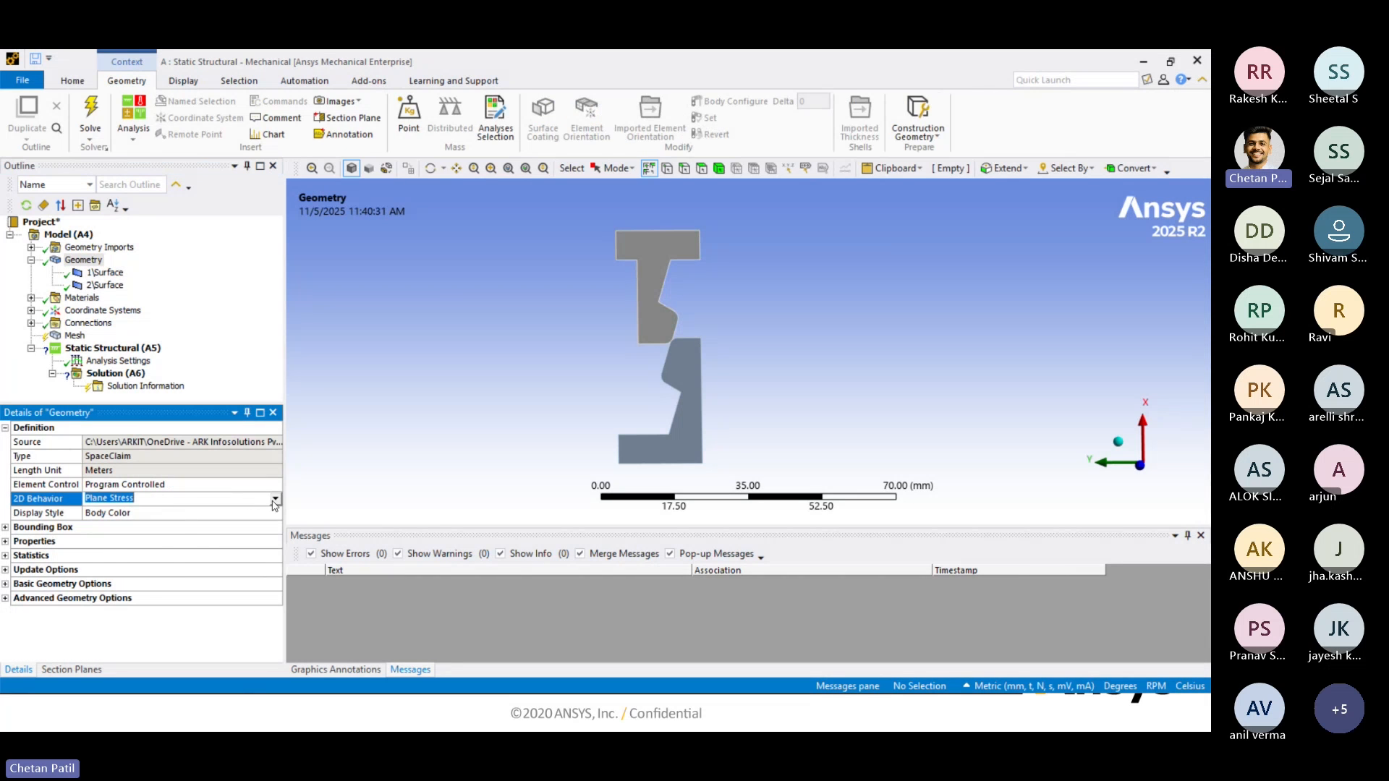
click(274, 499)
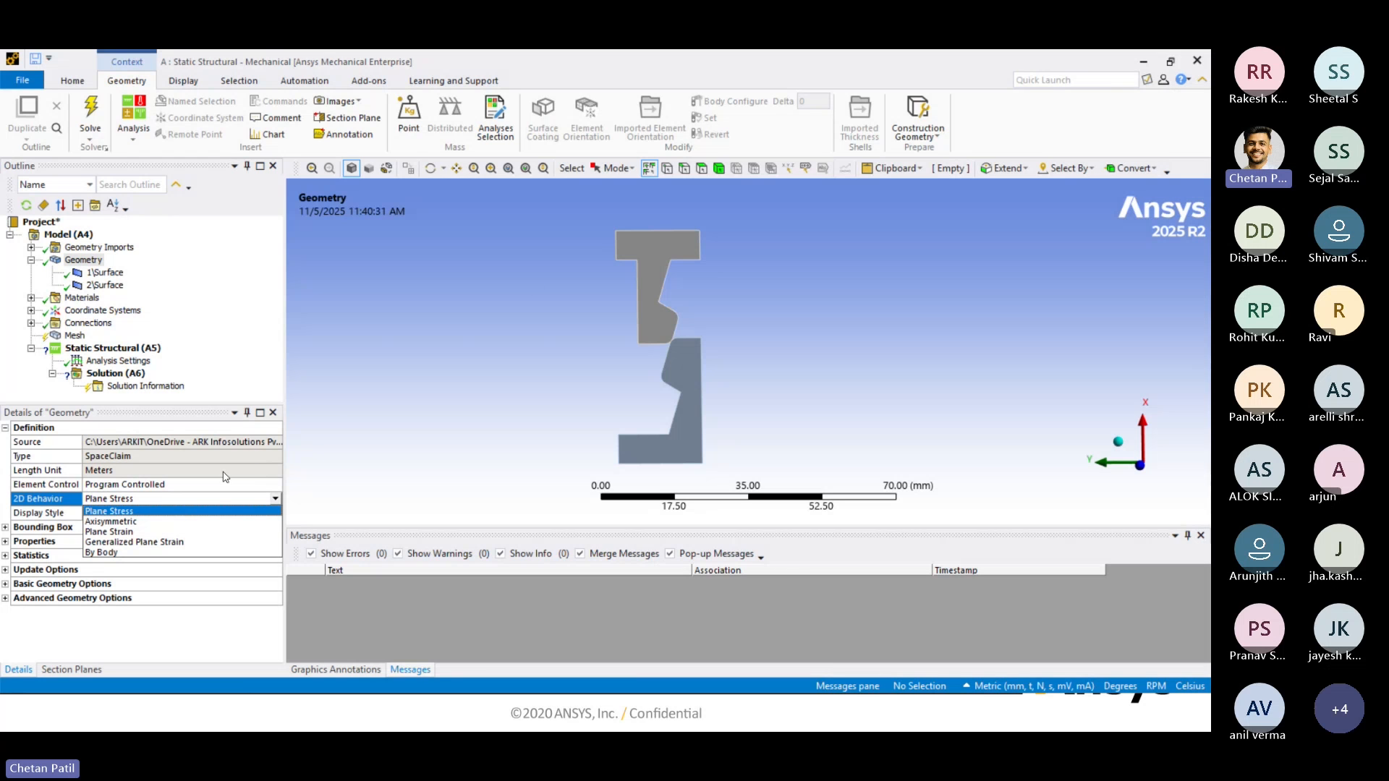
click(156, 532)
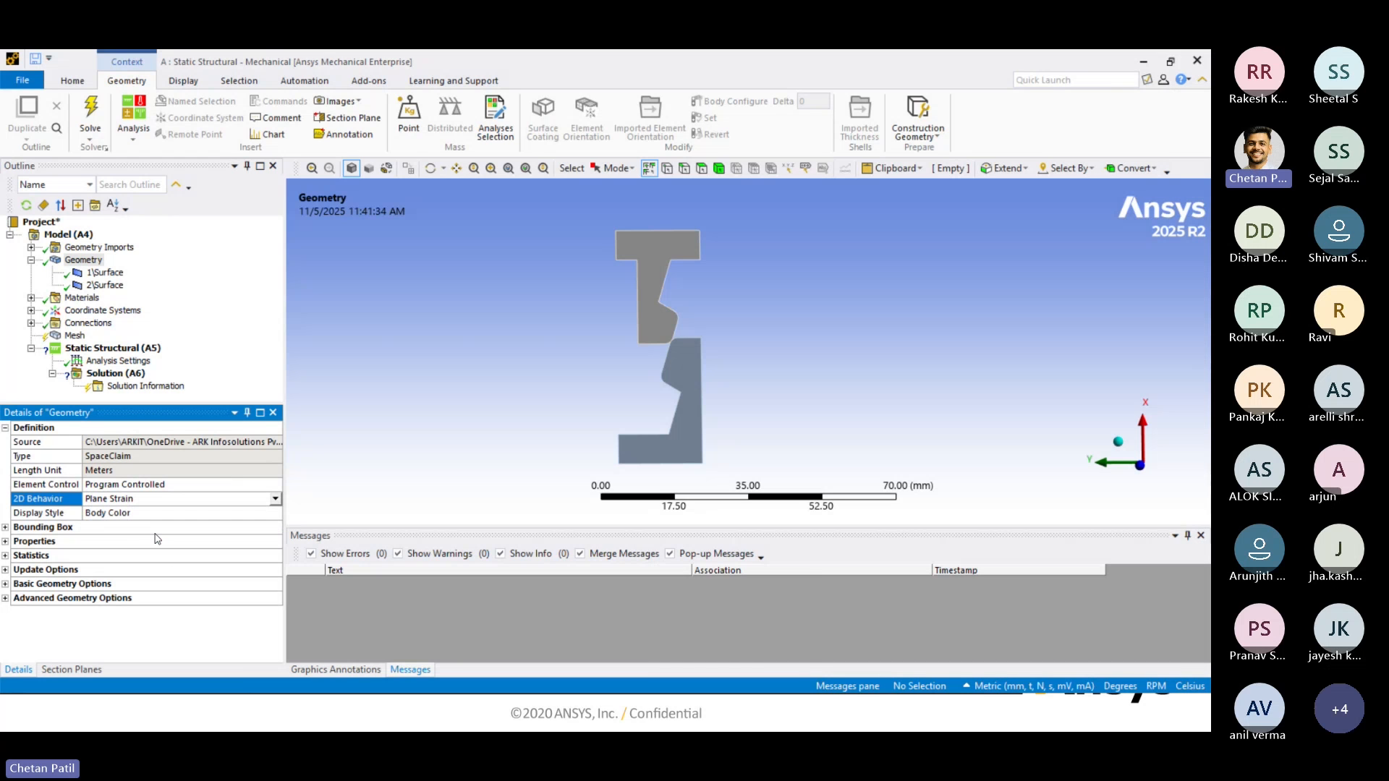
click(109, 274)
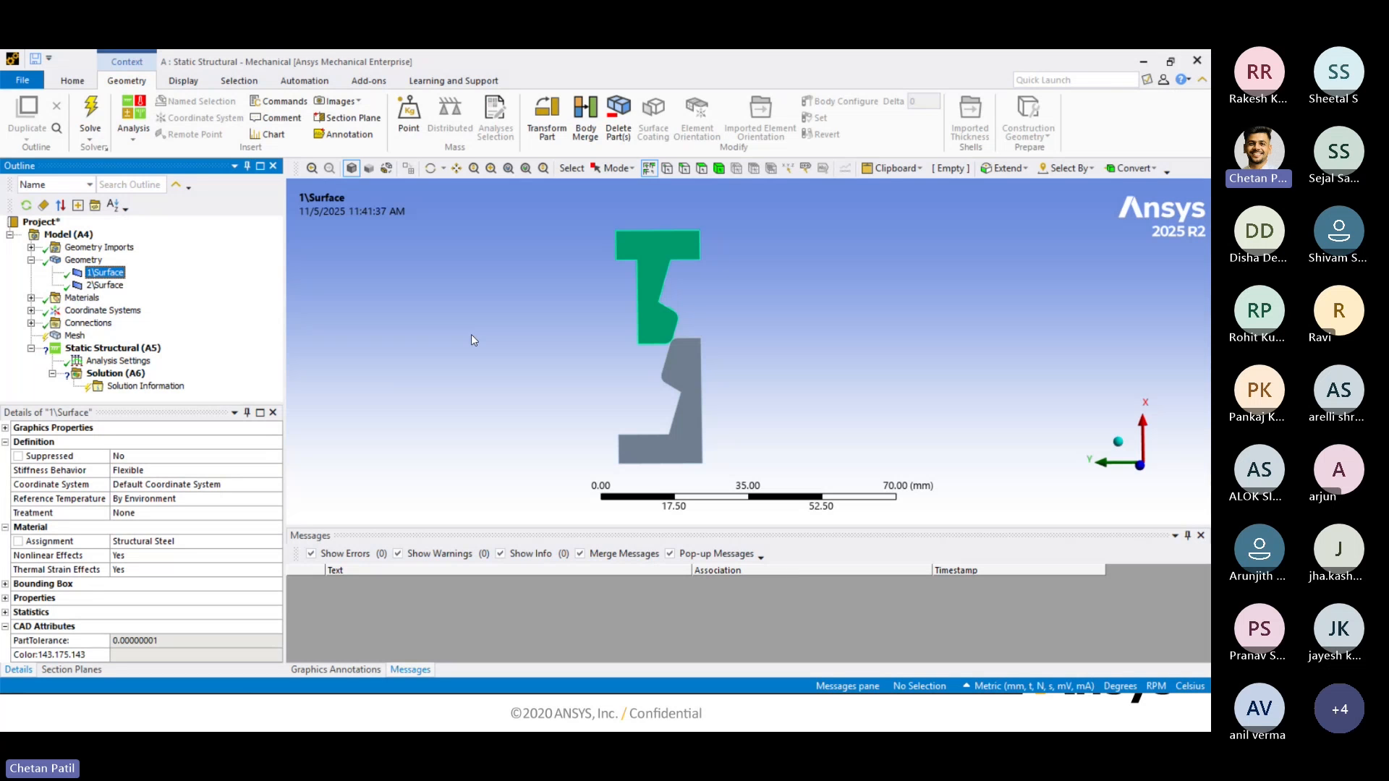
click(420, 301)
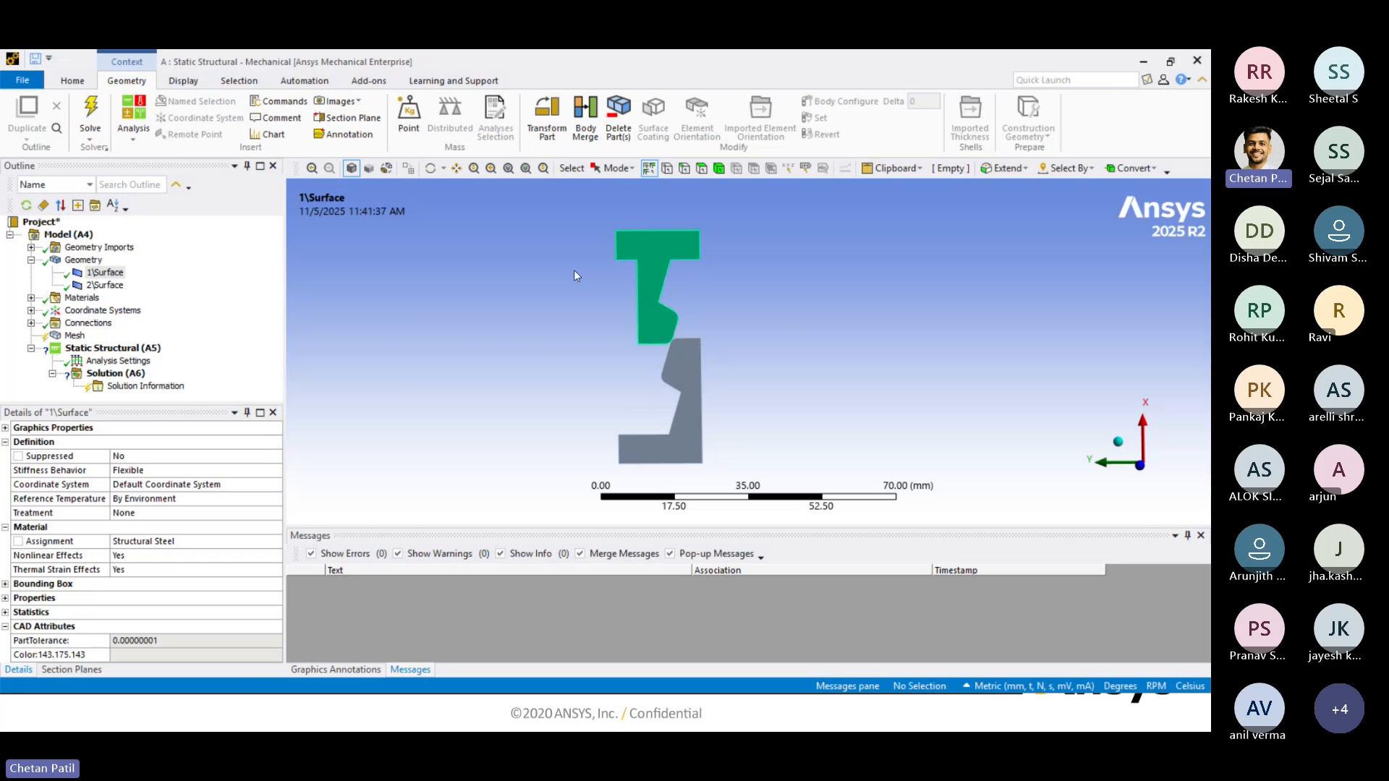
Set the geometry's 2D Behavior to Plane Stress and display the details of the 1\Surface body.
click(84, 260)
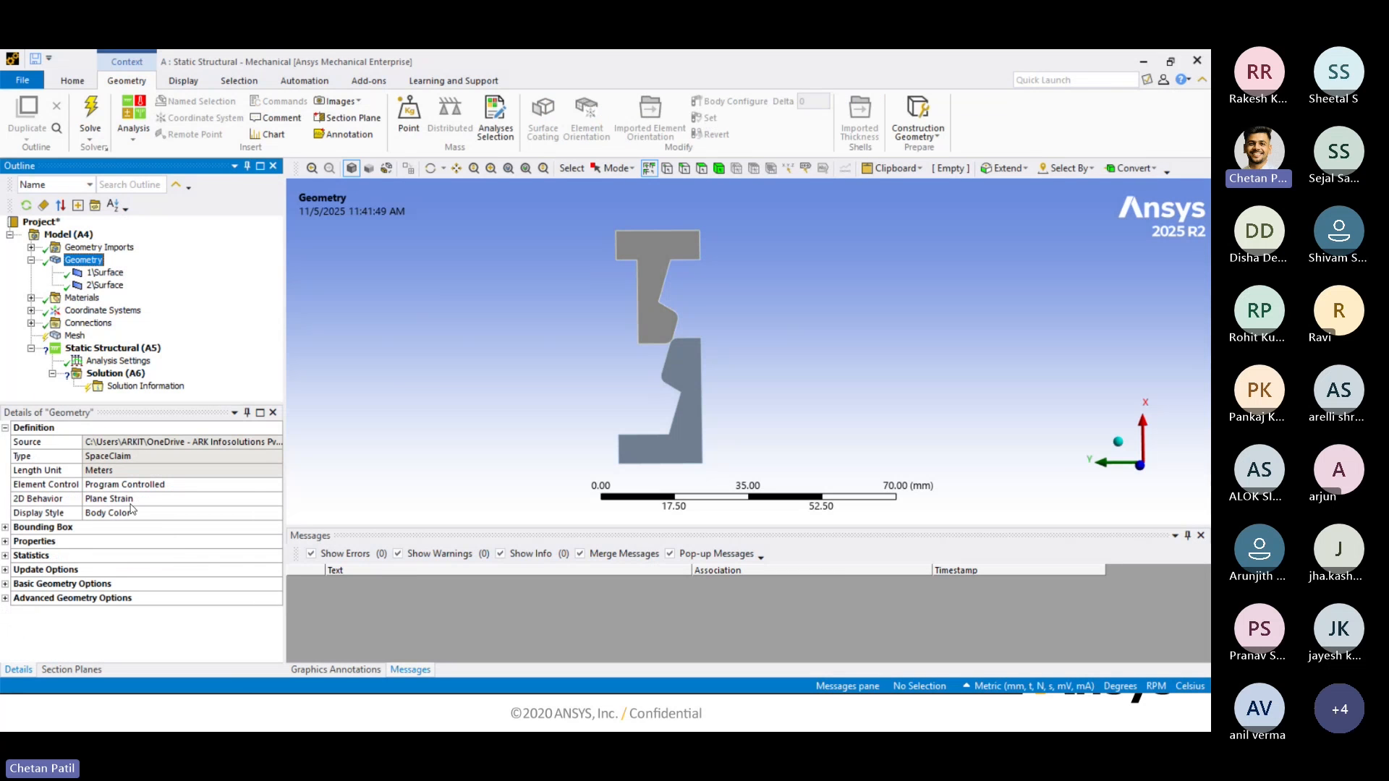
click(132, 498)
click(132, 499)
click(159, 512)
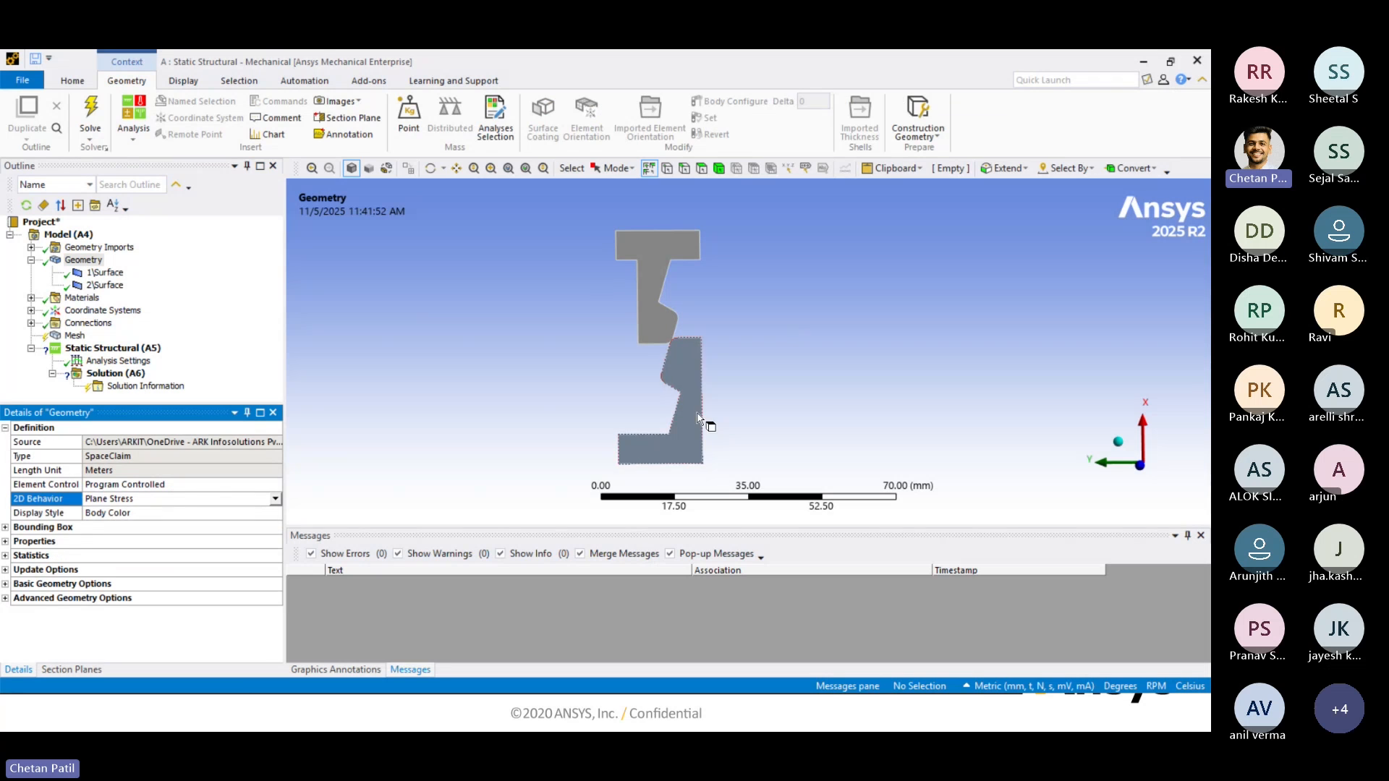
click(105, 272)
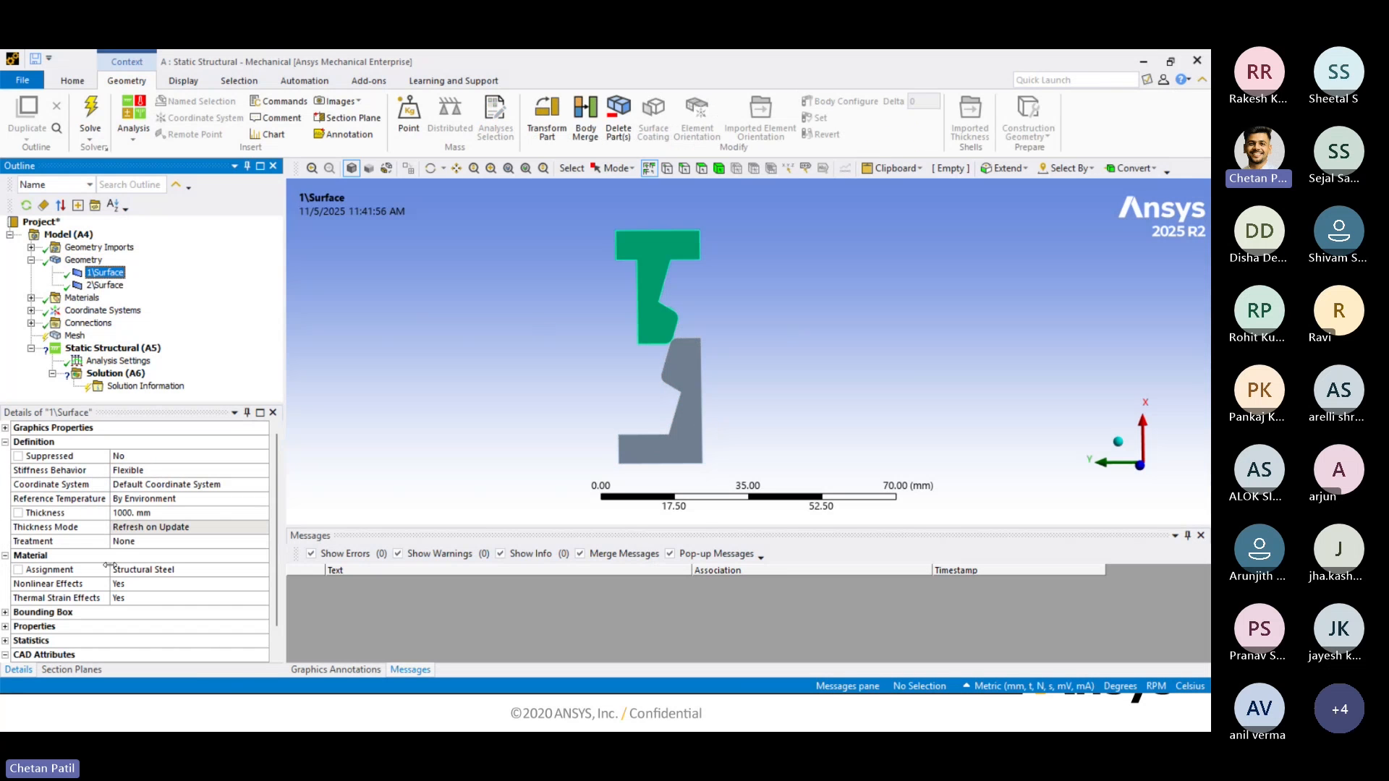
Set the Thickness of both the 1\Surface and 2\Surface bodies to 5 mm, then collapse Geometry and expand Connections.
click(143, 514)
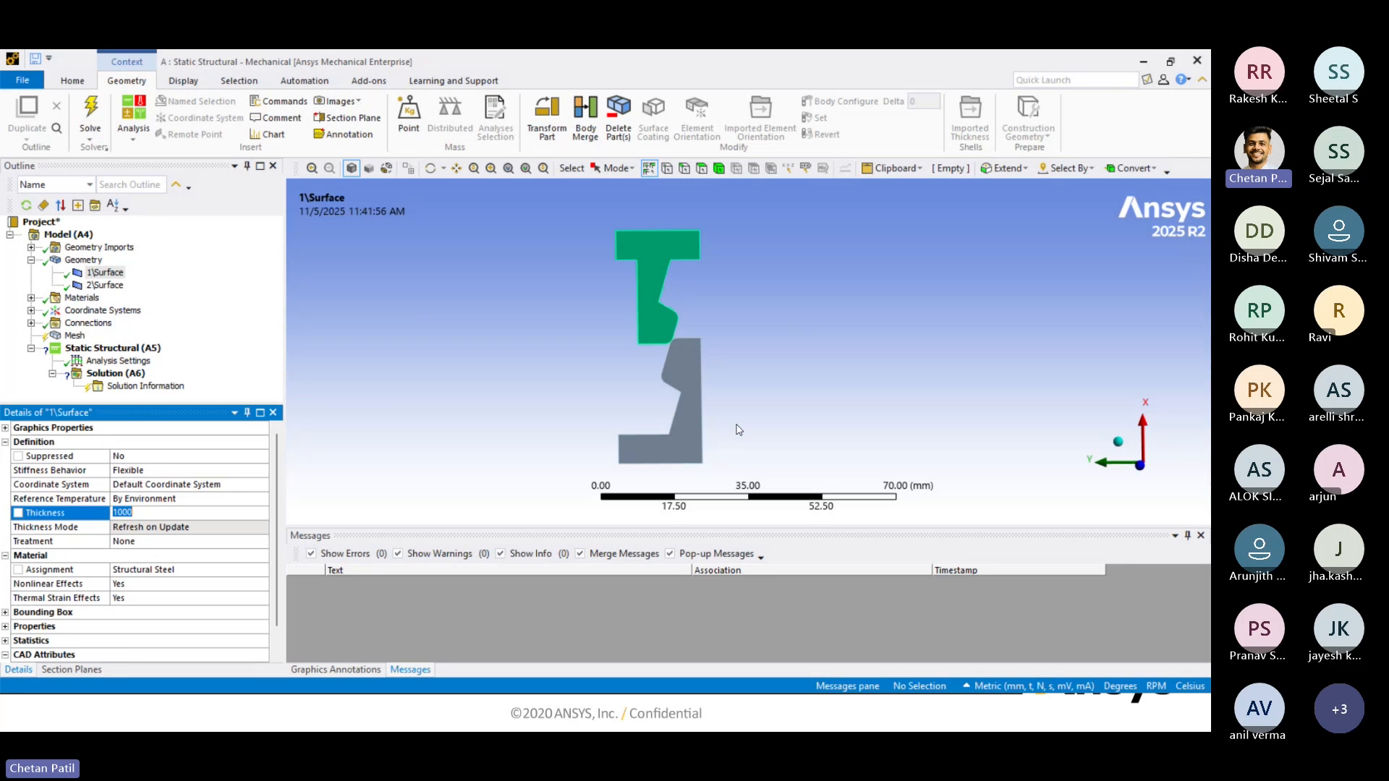
text(5)
key(Return)
click(105, 286)
click(164, 511)
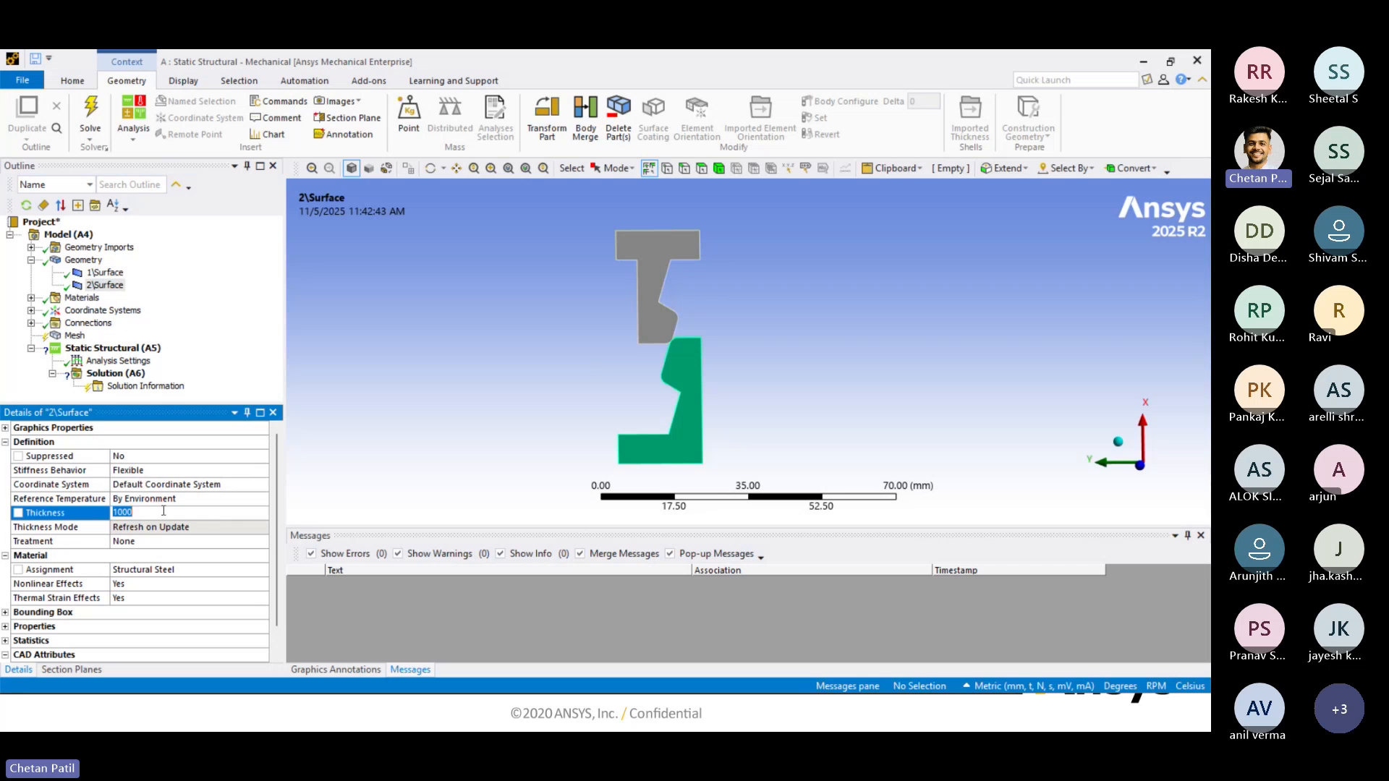
text(5)
key(Return)
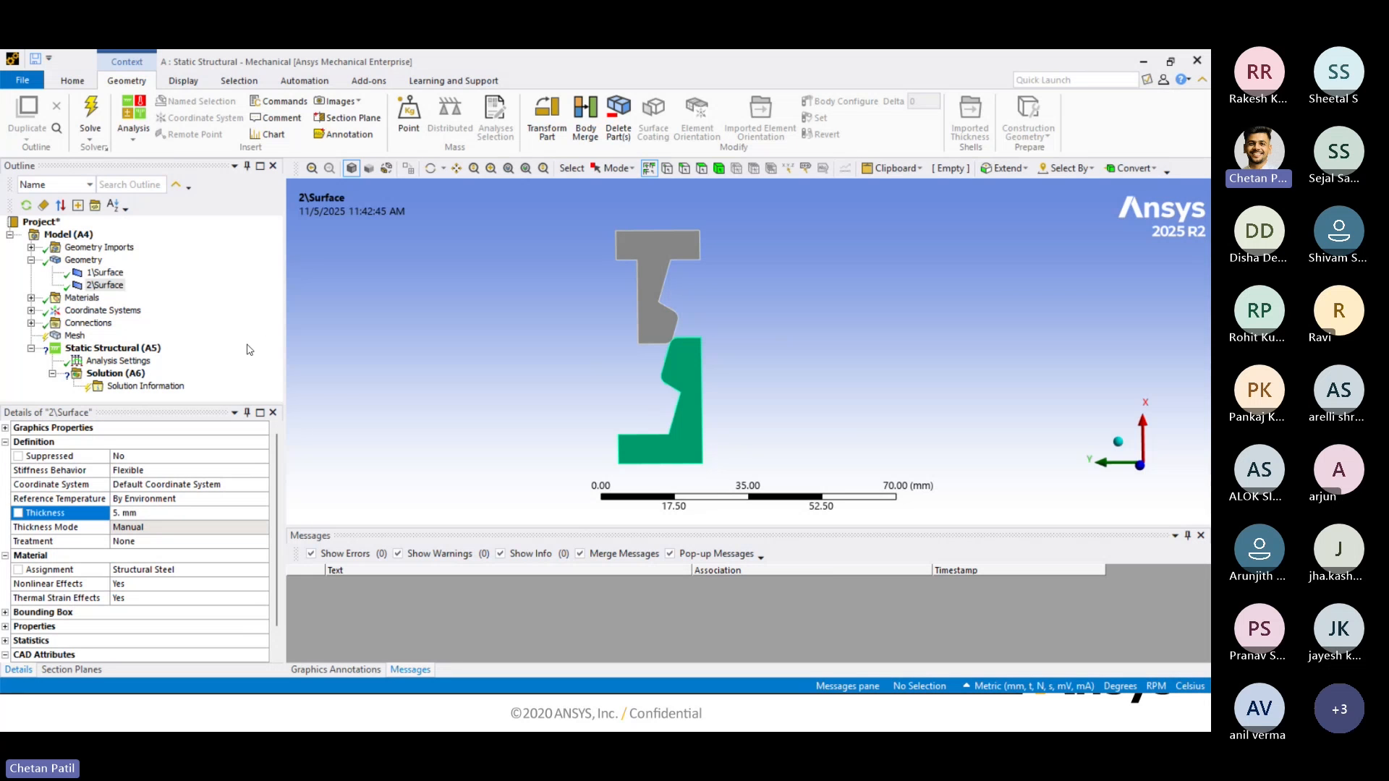
click(31, 260)
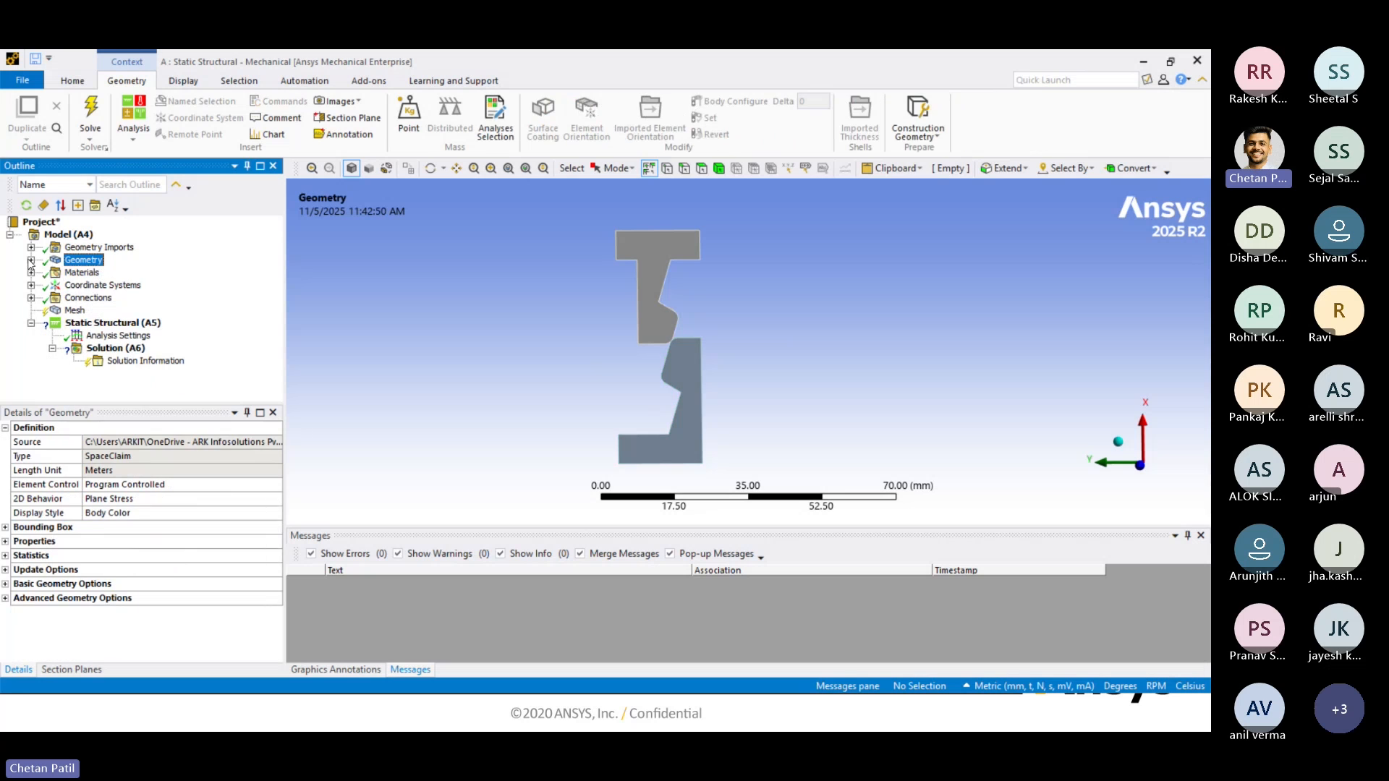
click(31, 298)
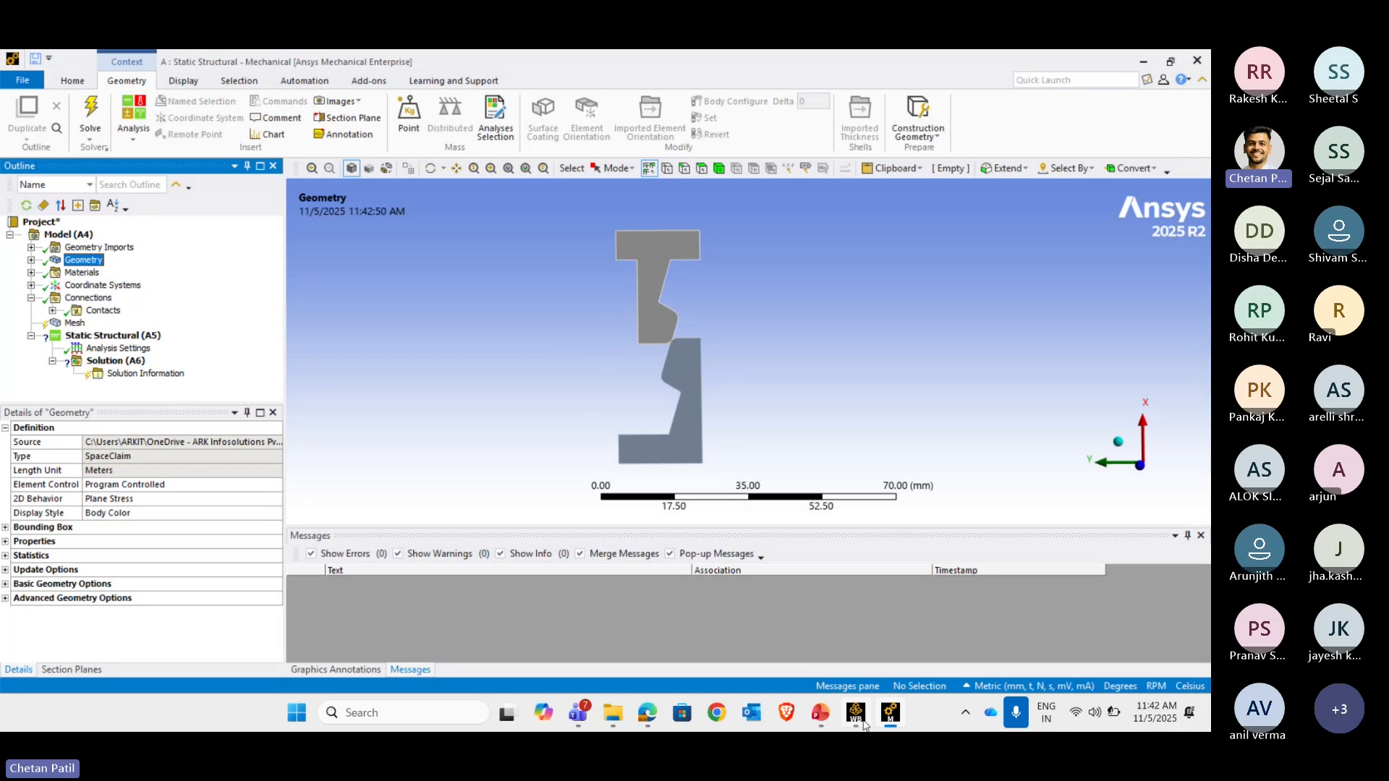
Switch to Workbench's Engineering Data and set Structural Steel's Young's Modulus to 2.8E+09 Pa and Poisson's Ratio to 0.35.
click(856, 714)
click(190, 121)
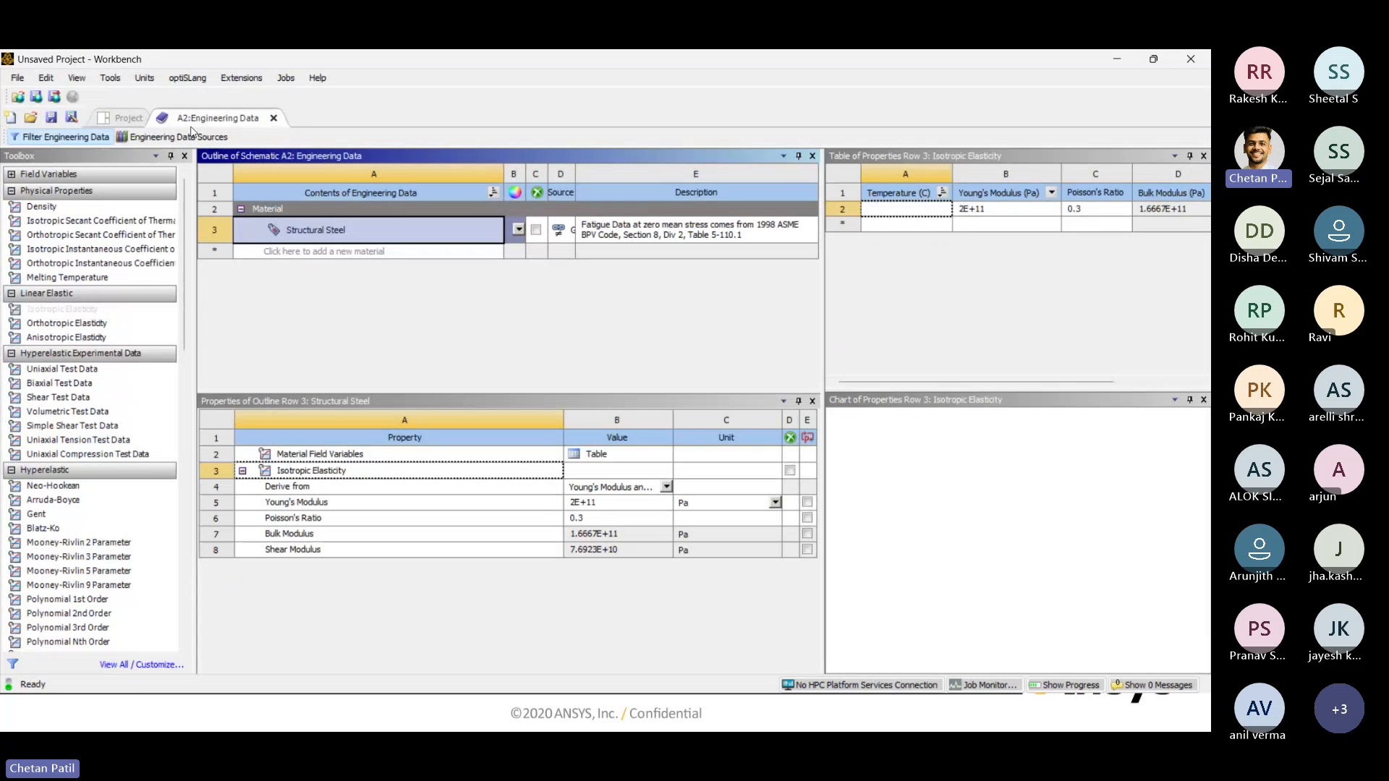
click(579, 506)
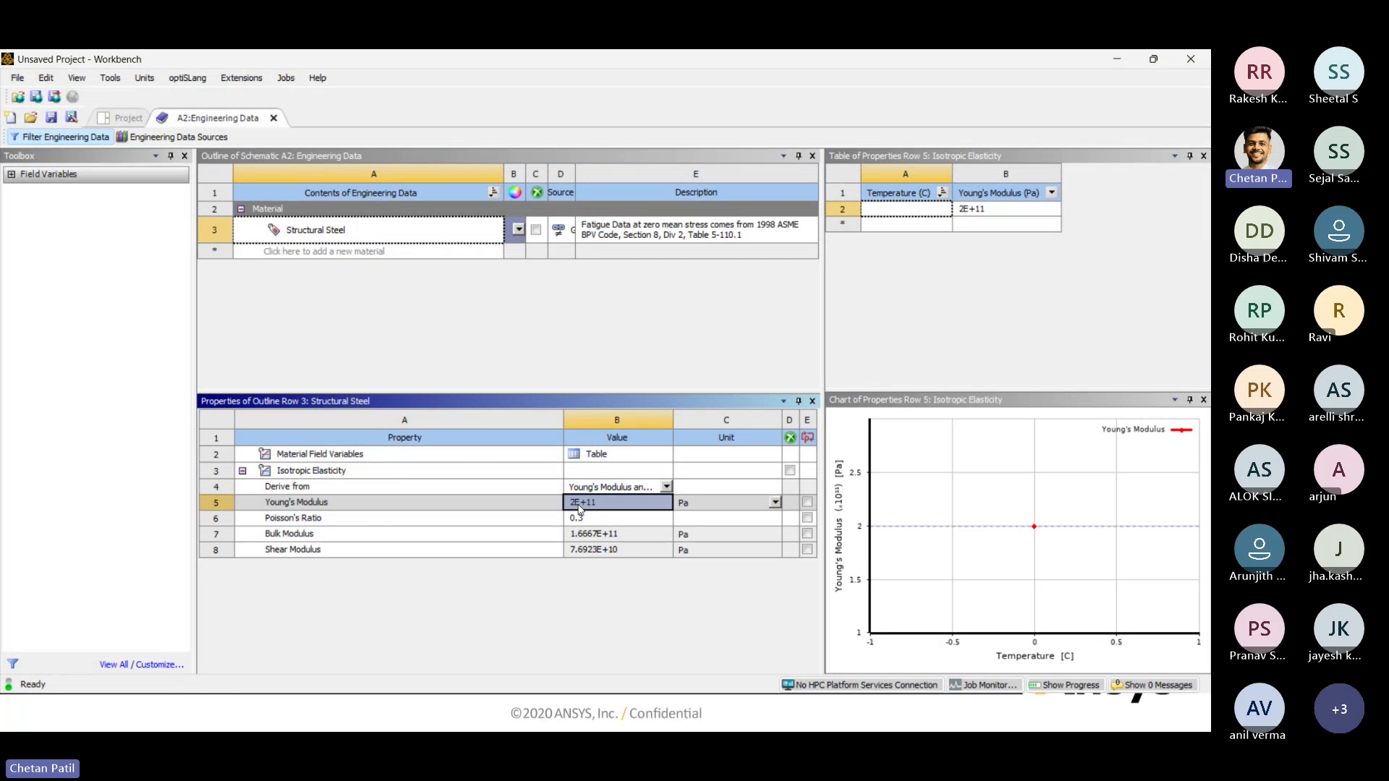
text(2.3)
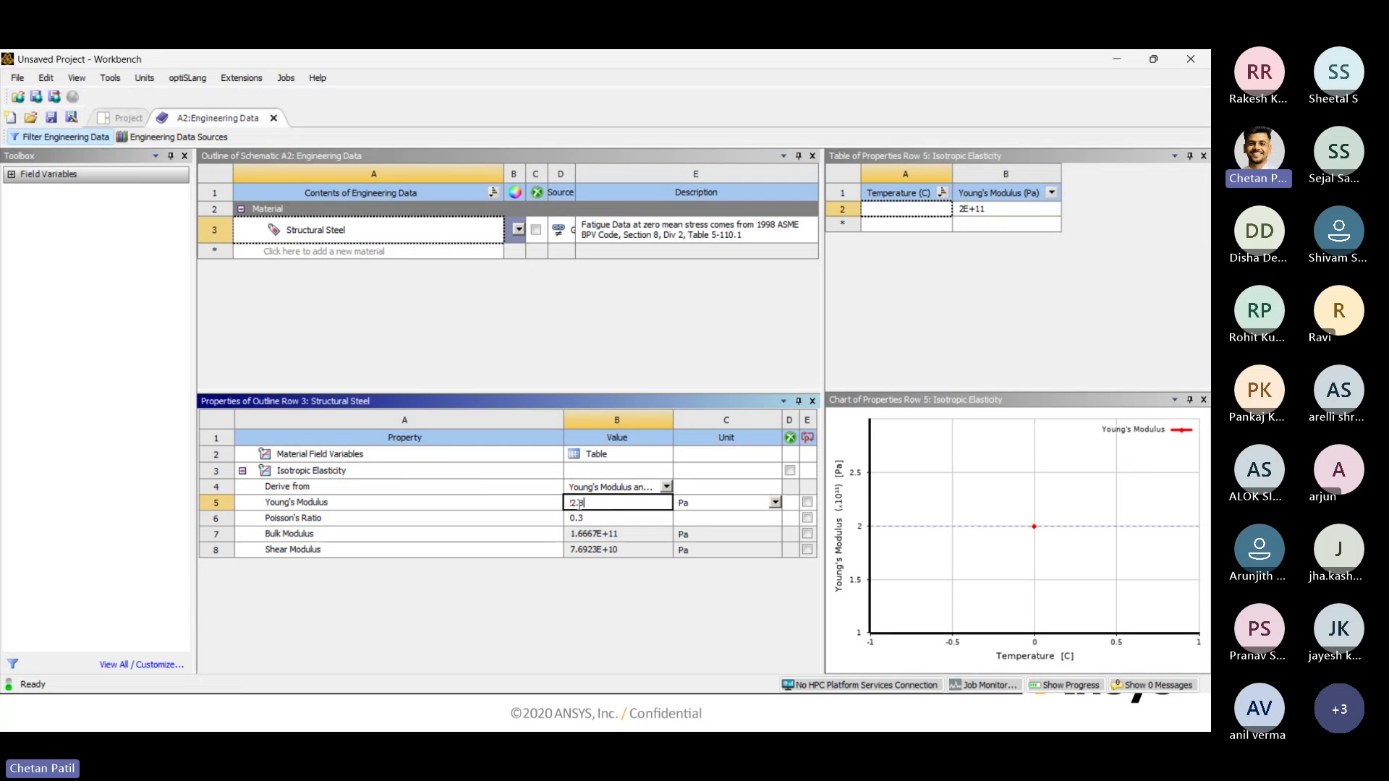
text(e9)
click(579, 518)
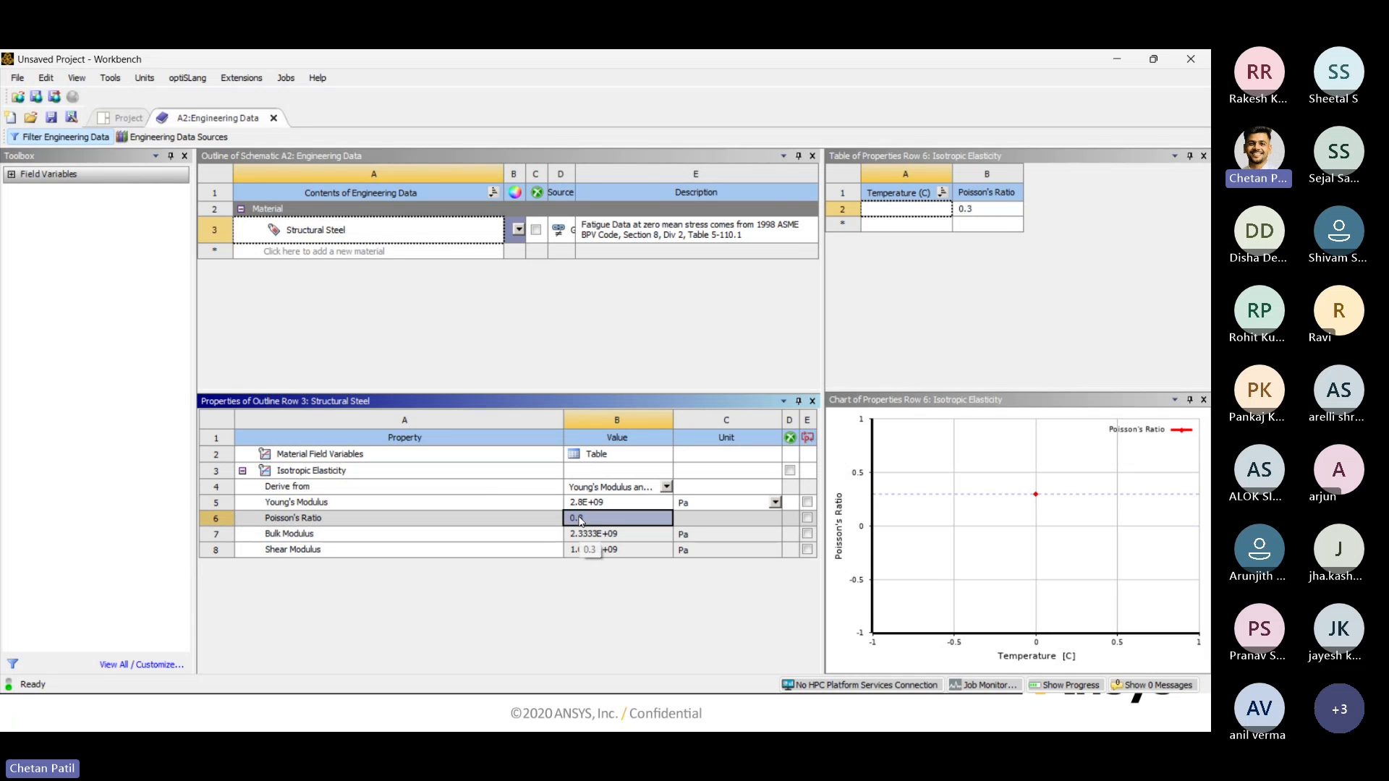
text(0)
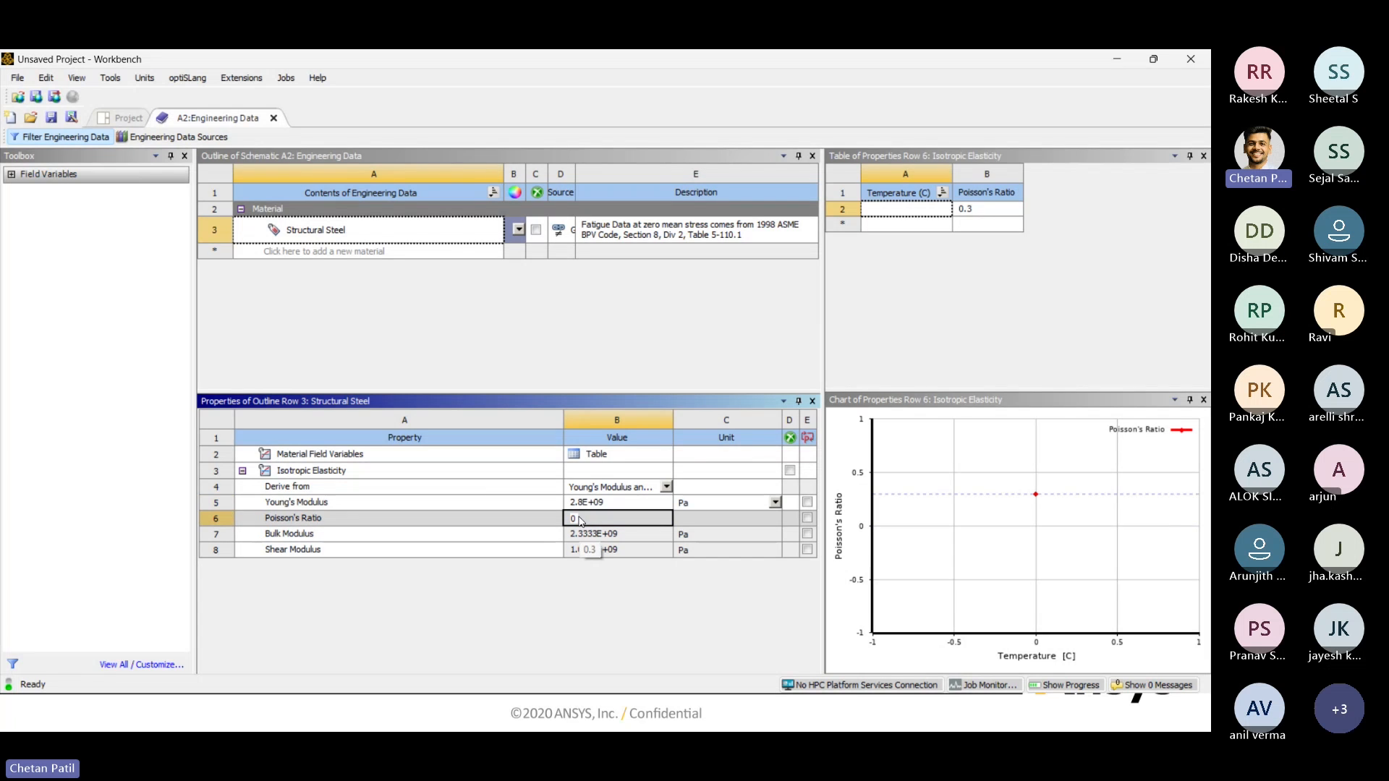
text(.35)
key(Return)
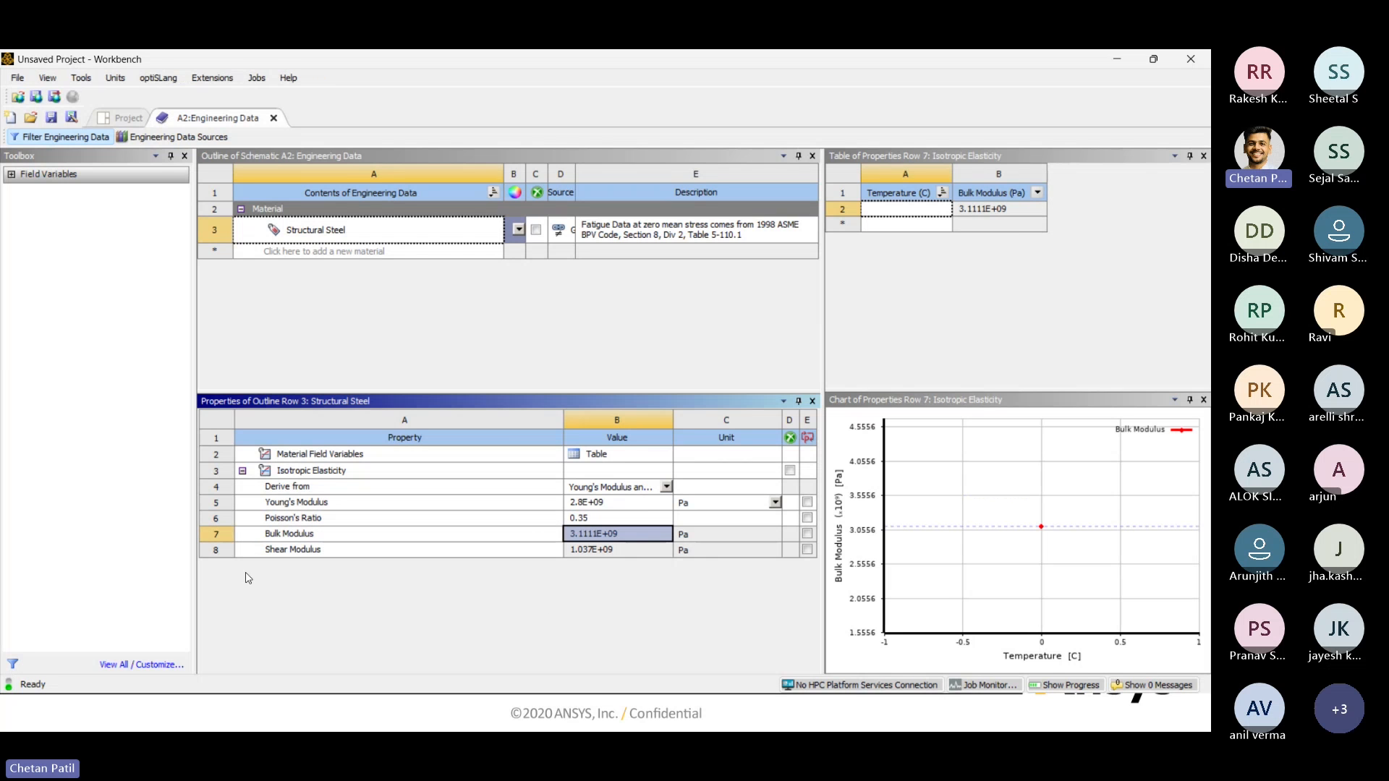
Return to Mechanical and refresh the materials of Model (A4) with the edited engineering data.
mouse_move(934, 730)
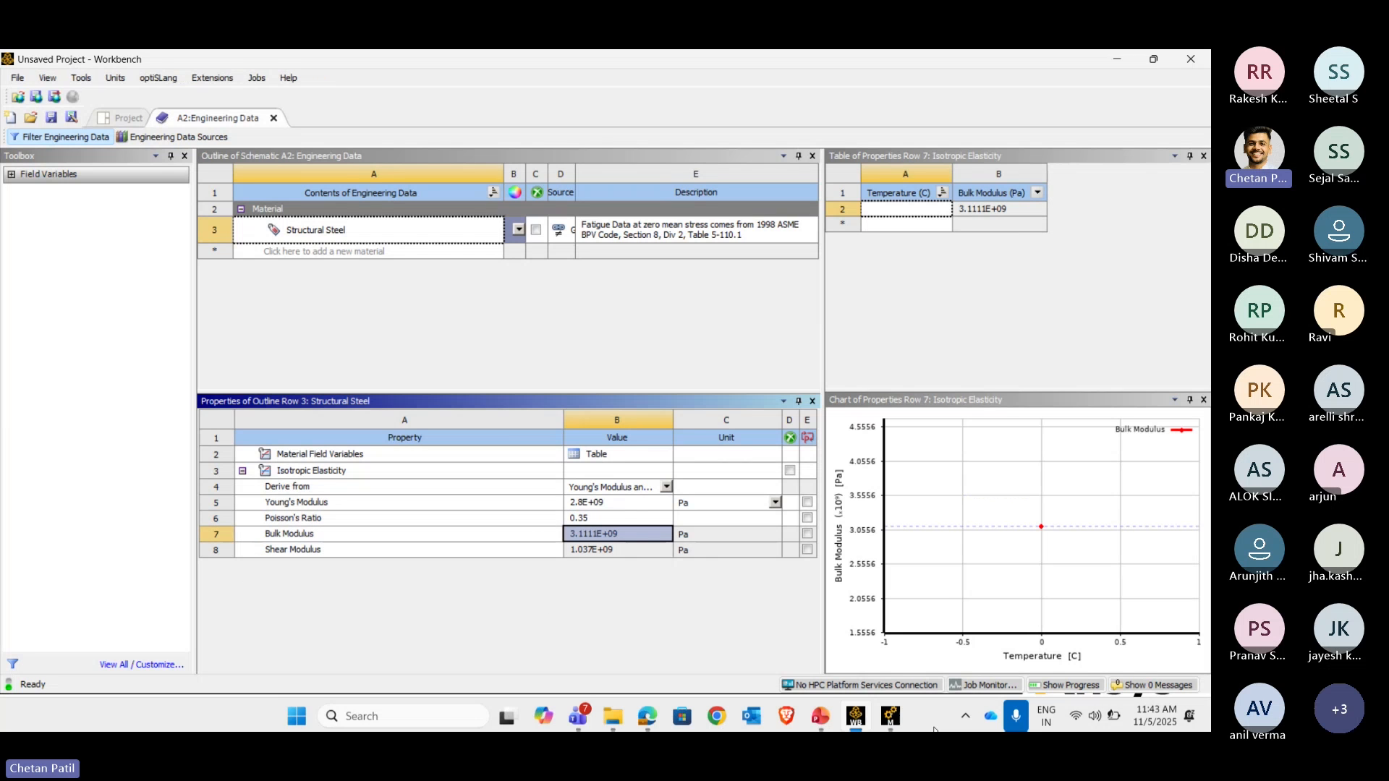
click(888, 716)
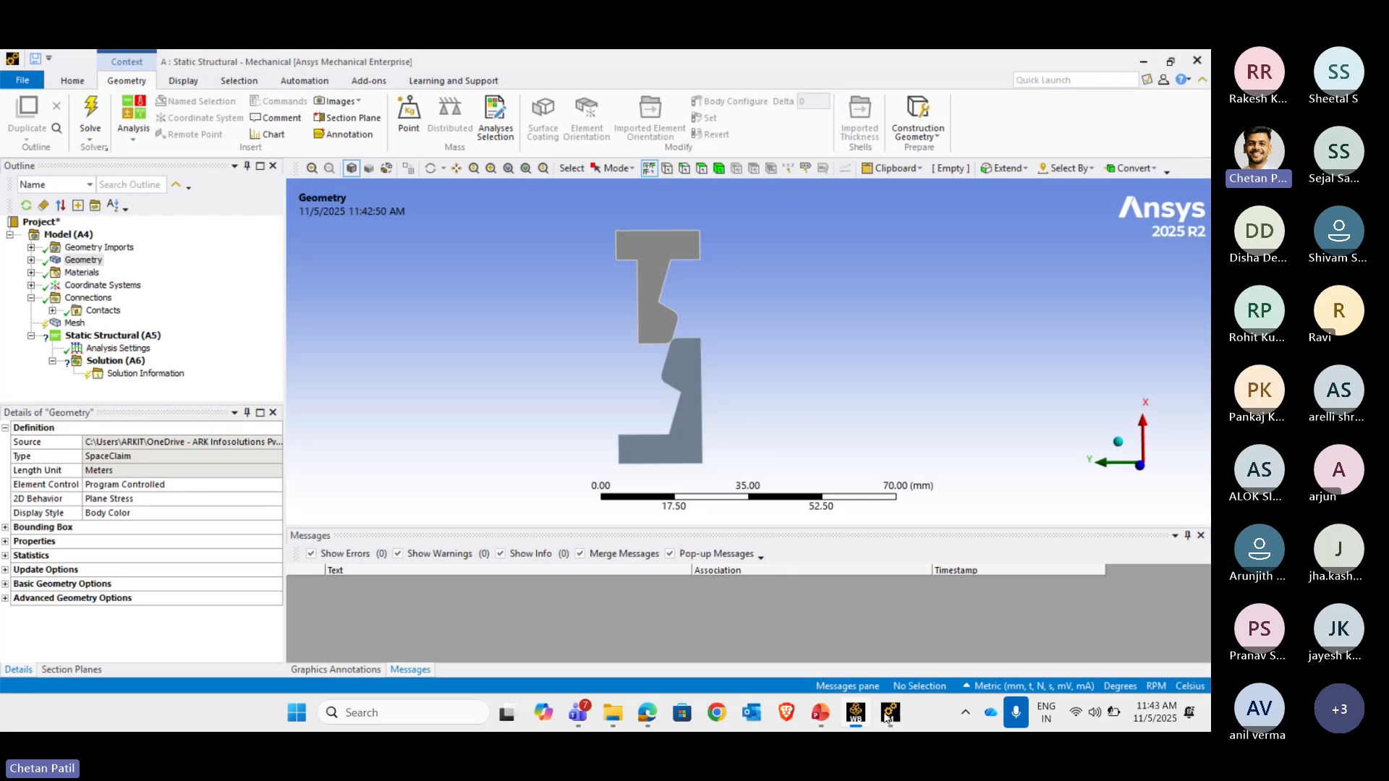
click(61, 236)
right_click(61, 236)
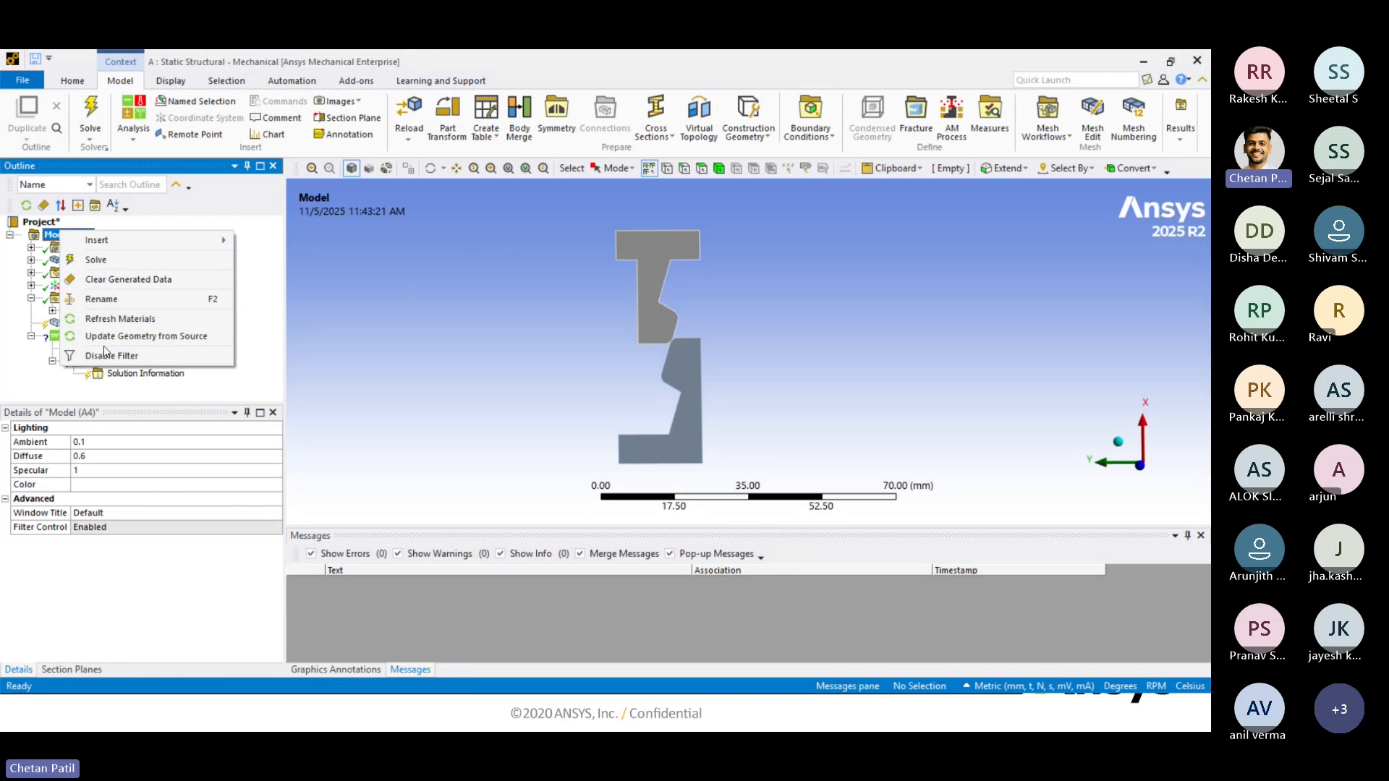
click(109, 320)
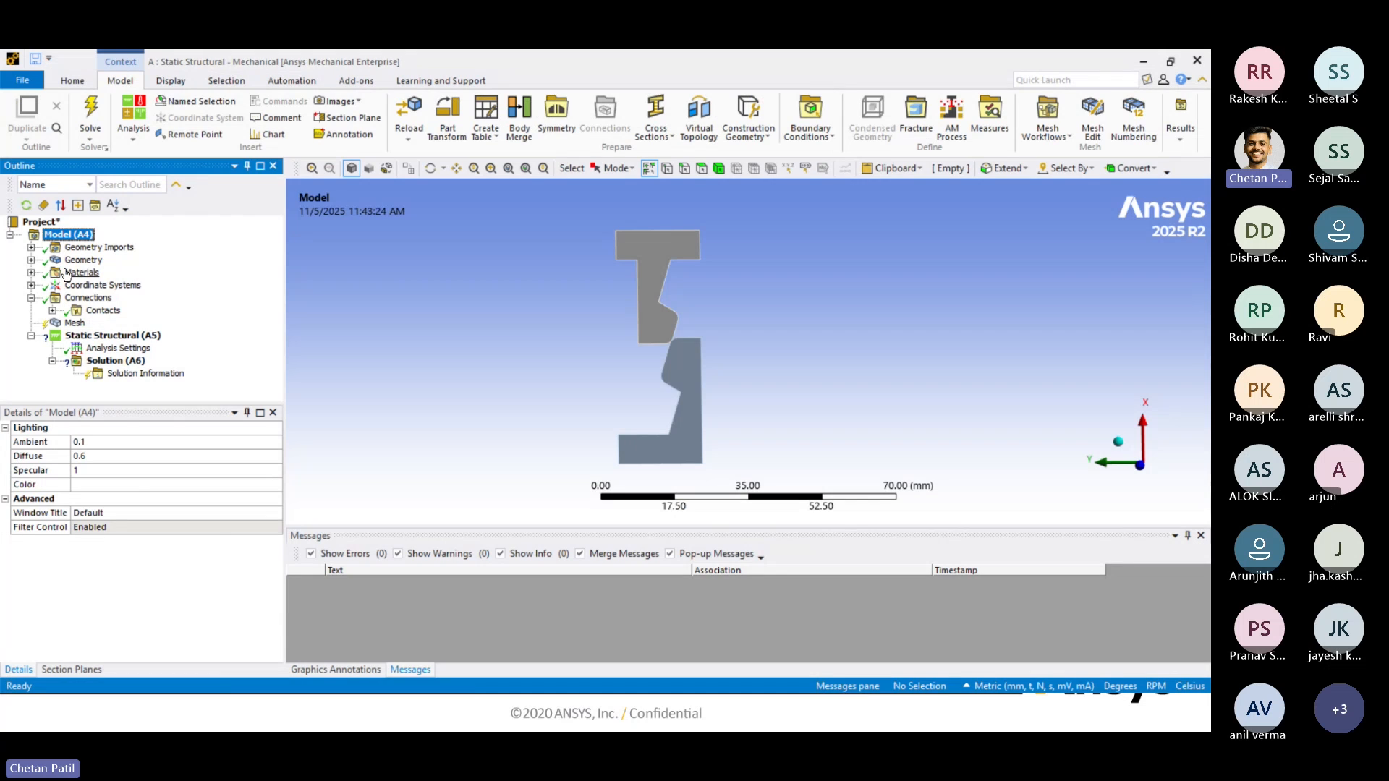
Check Structural Steel's Young's Modulus and Poisson's Ratio under Materials.
click(31, 272)
click(114, 286)
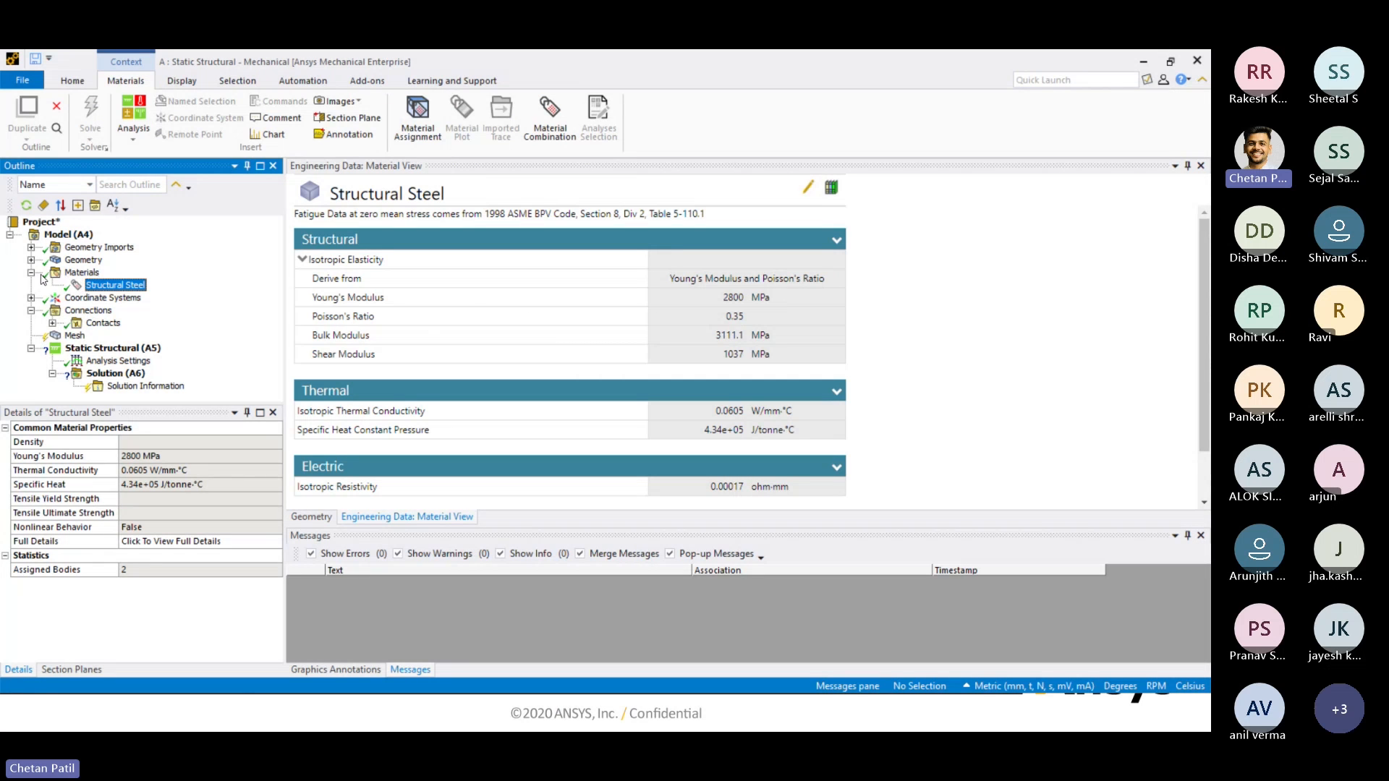
double_click(81, 272)
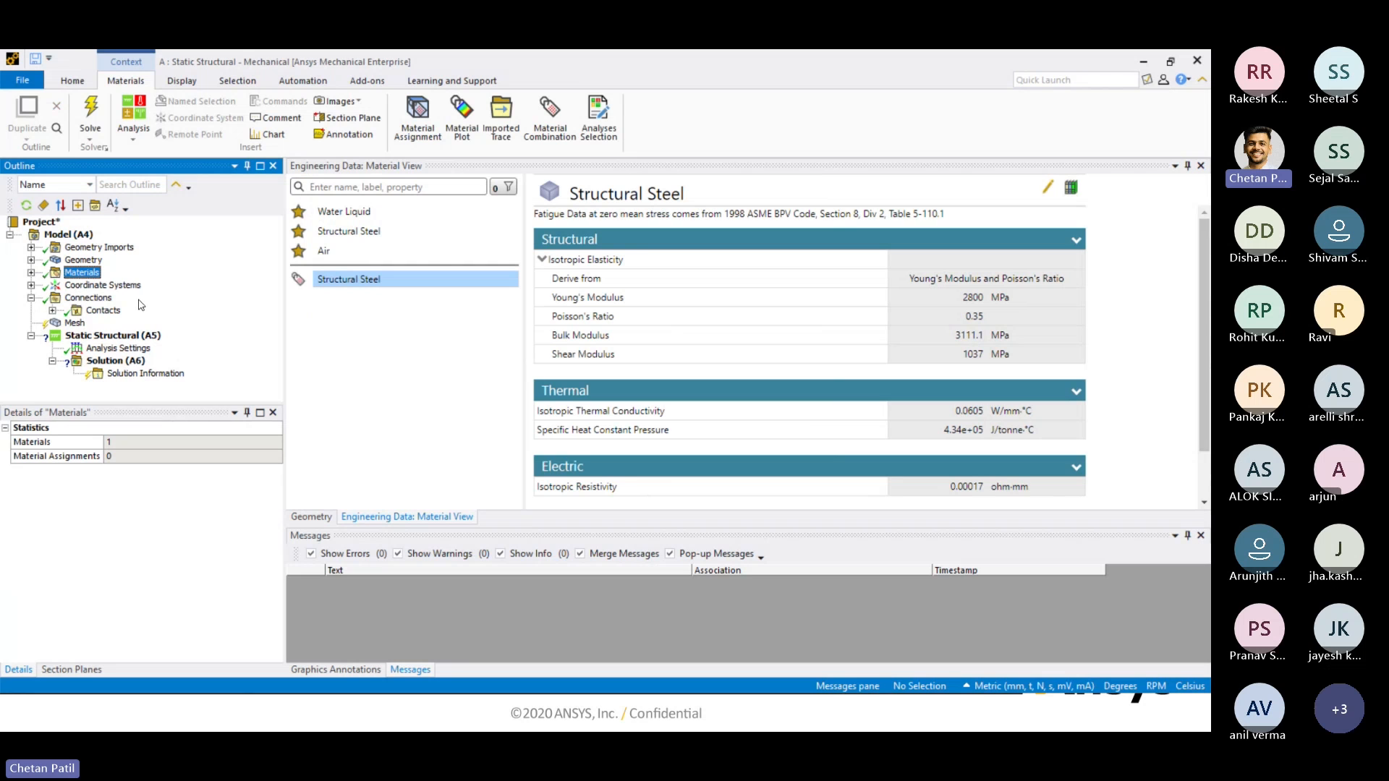
Examine the Connections and Contacts settings and the connection types that can be inserted under Connections.
click(90, 299)
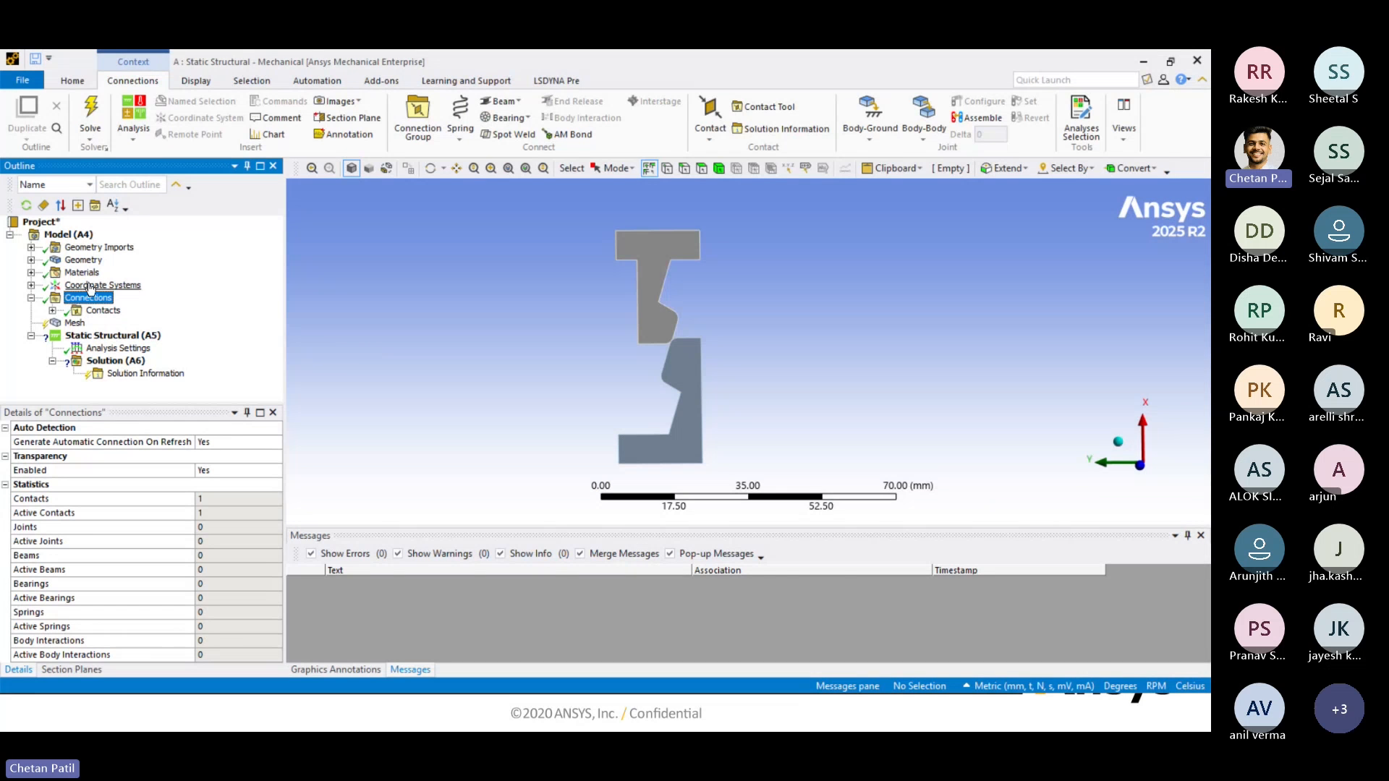
click(52, 311)
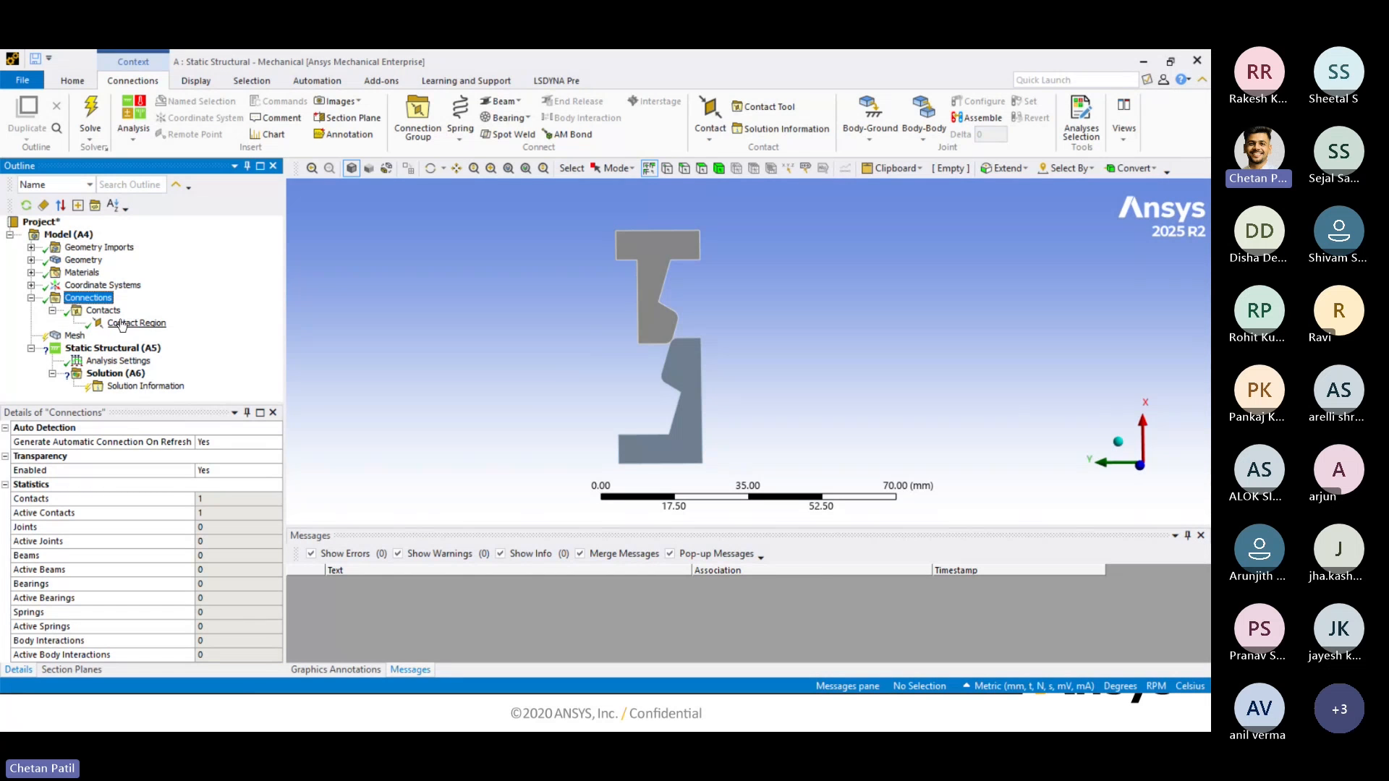
click(101, 311)
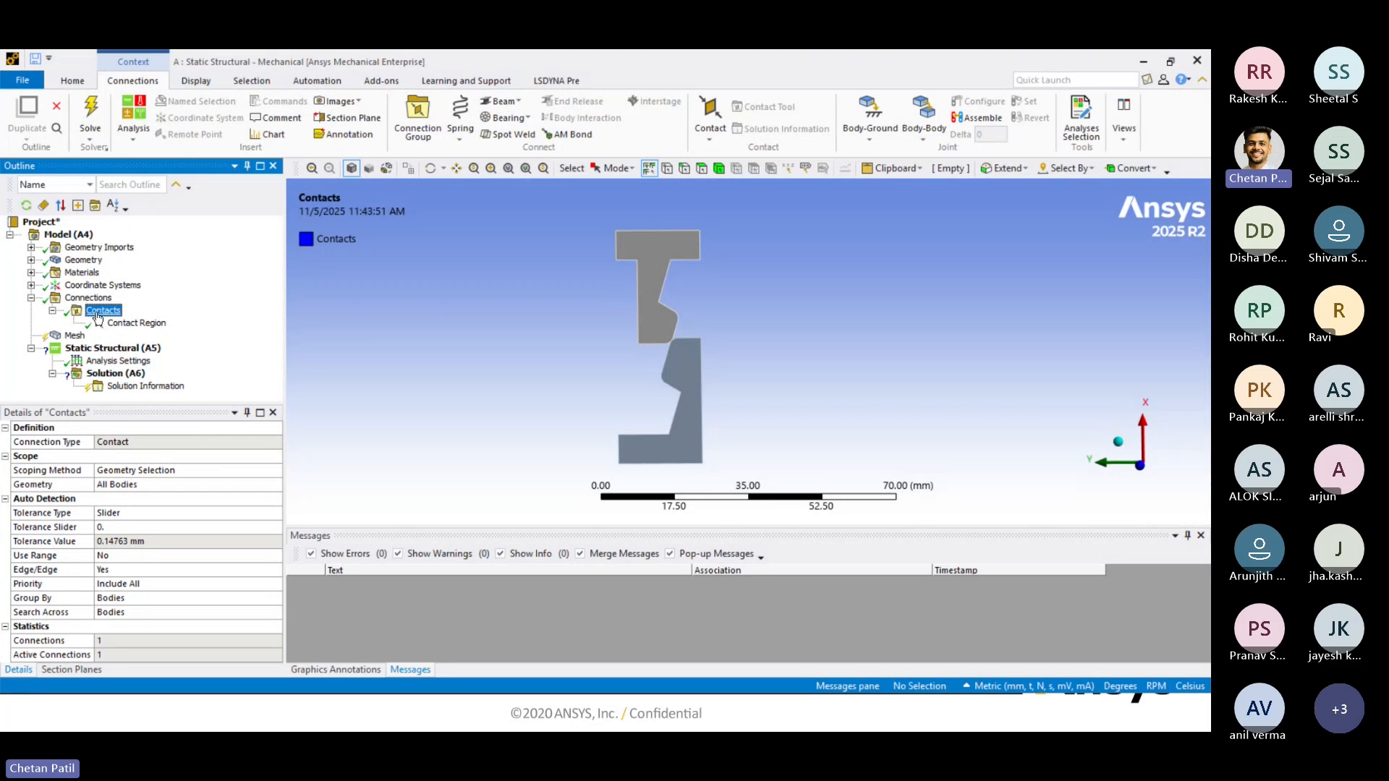
right_click(105, 298)
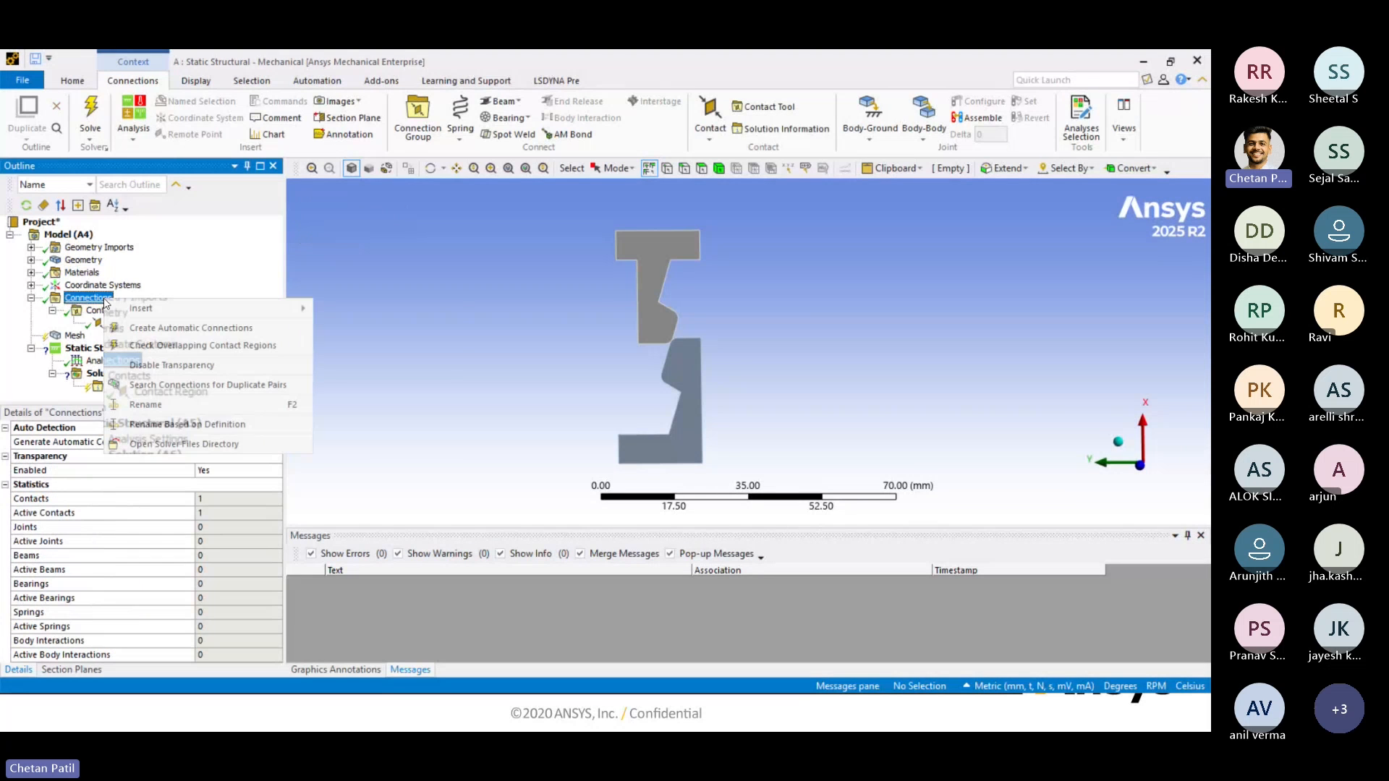
mouse_move(192, 312)
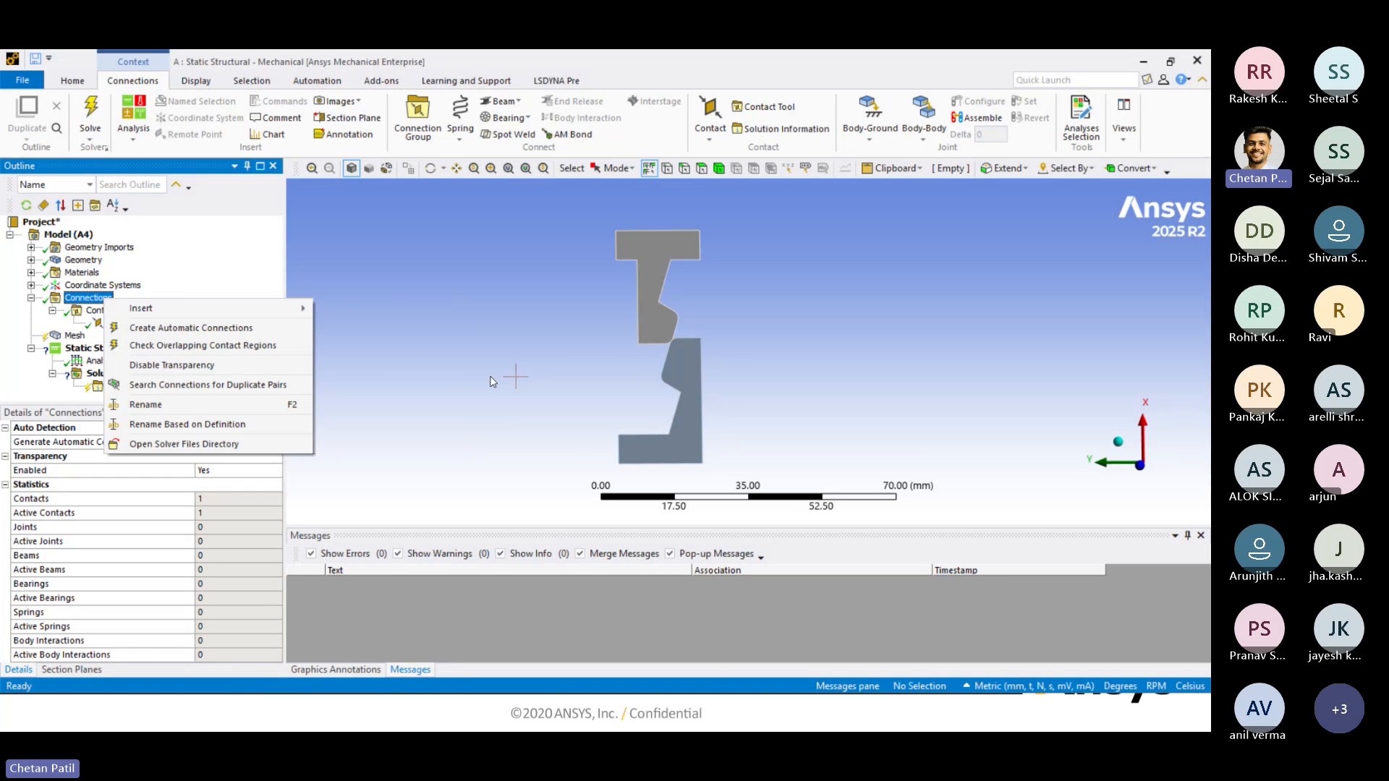
mouse_move(305, 319)
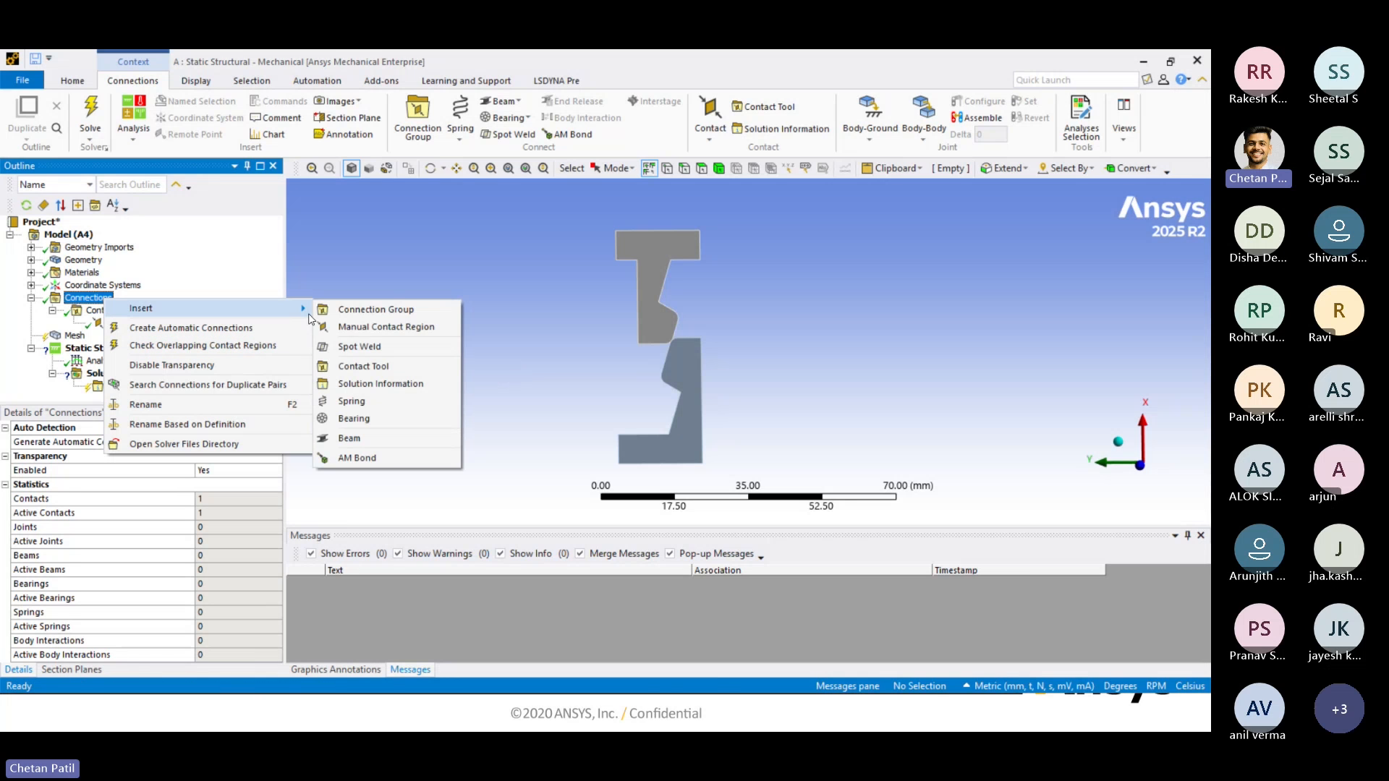
click(551, 331)
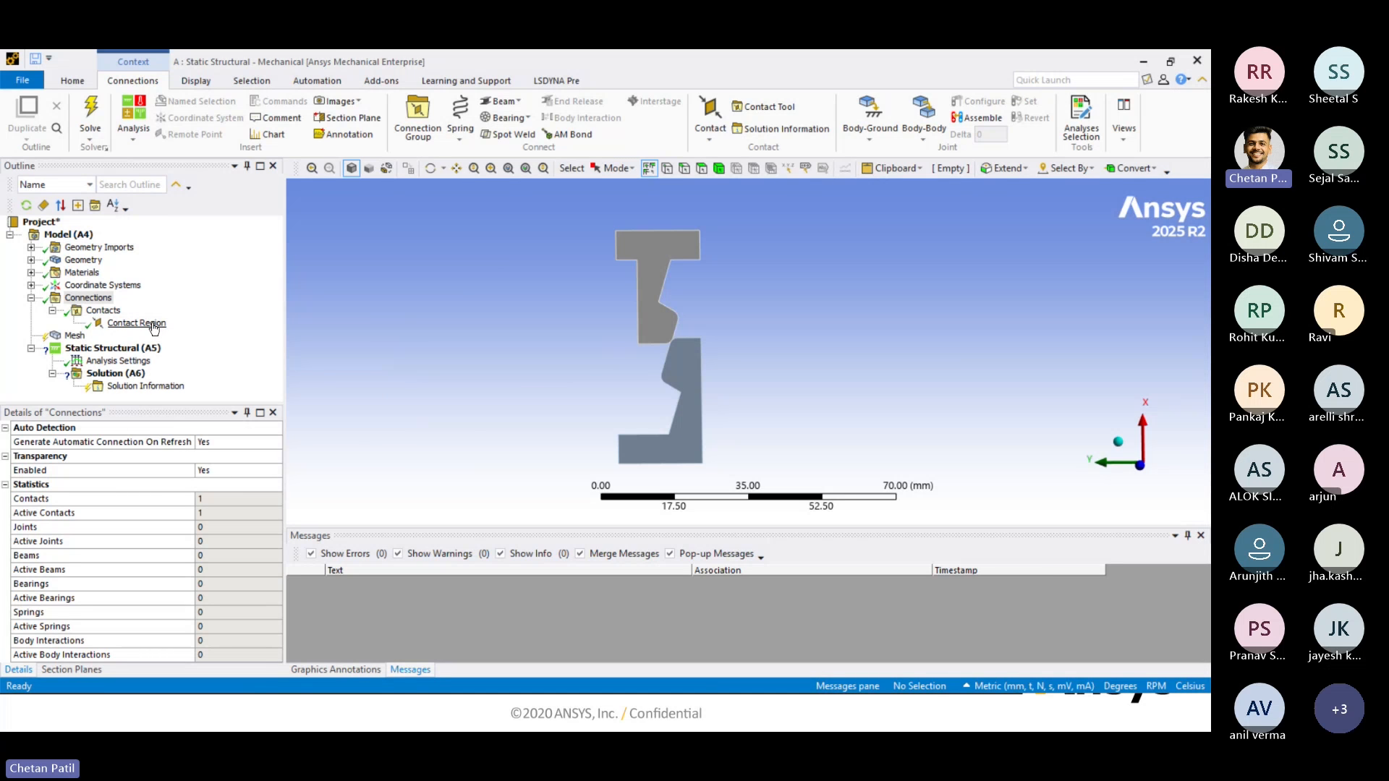
Examine the automatic Contact Region's contact and target edges close up where the two hooks meet, and display the Contacts group's details.
click(123, 324)
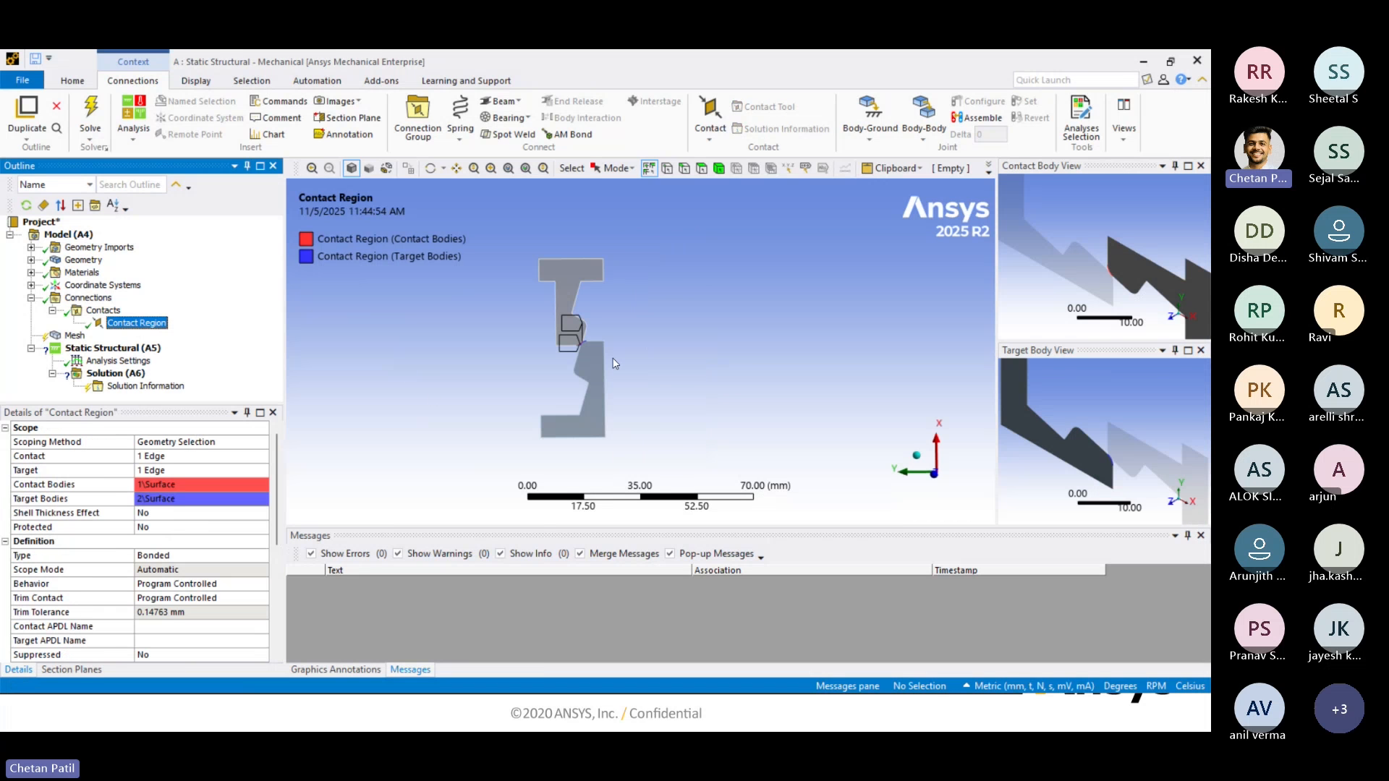
scroll(609, 365, up, 3)
scroll(527, 357, up, 2)
ctrl+middle_drag(554, 364, 750, 362)
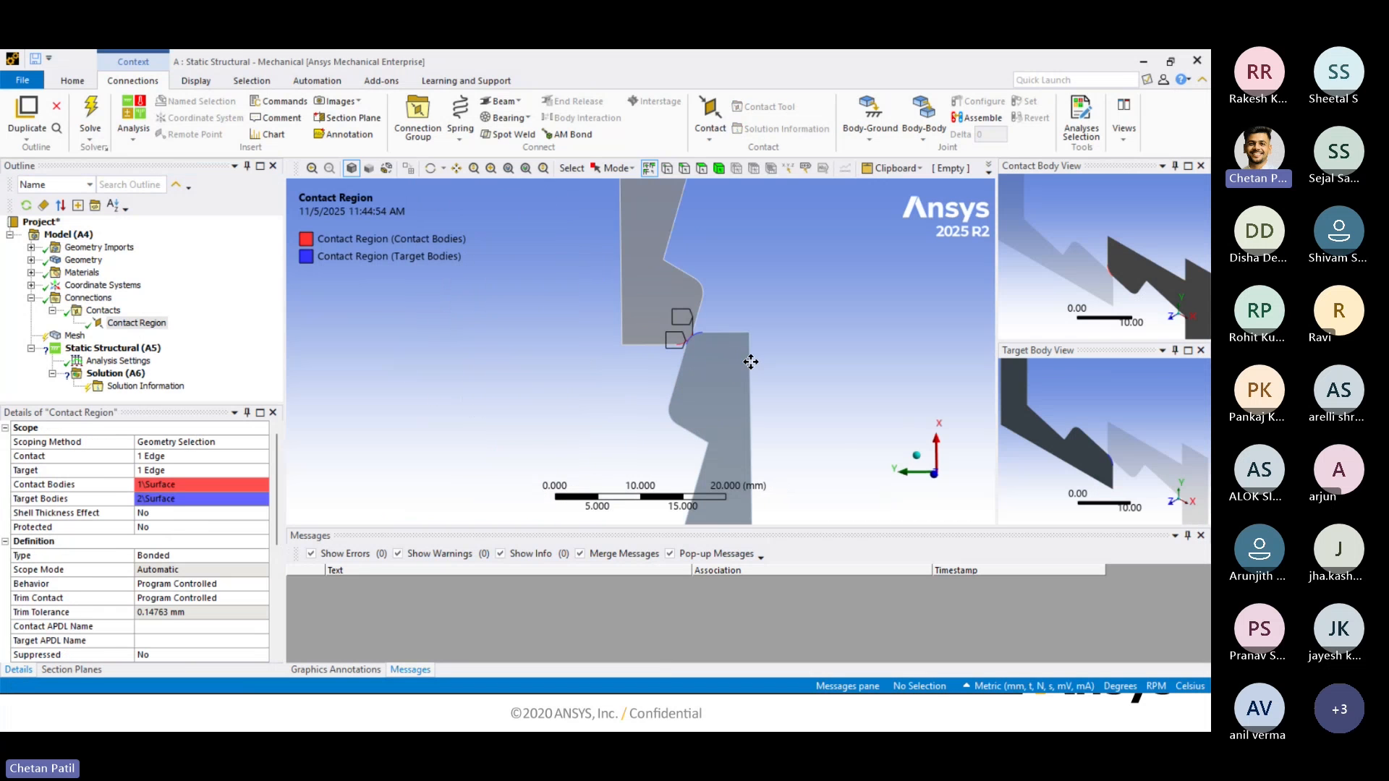
scroll(713, 354, up, 3)
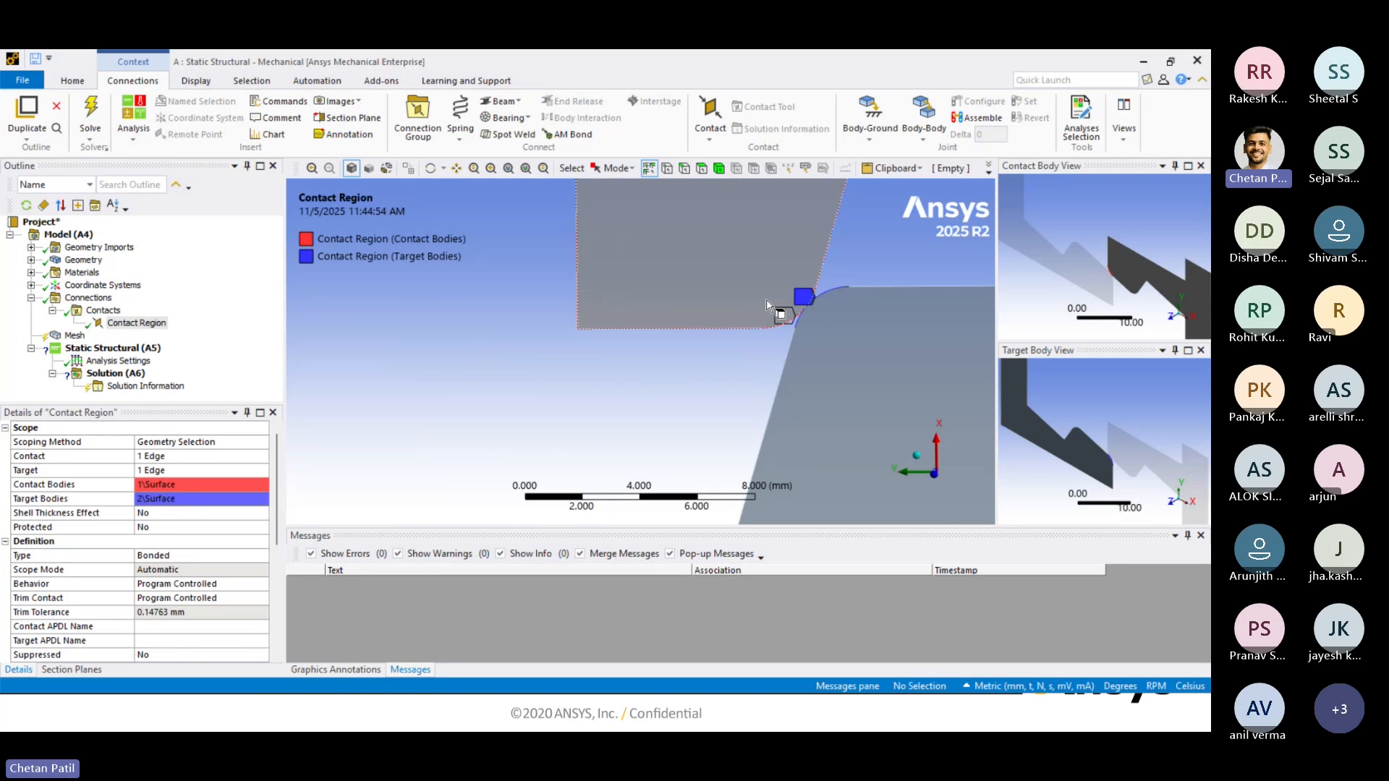
scroll(710, 380, up, 4)
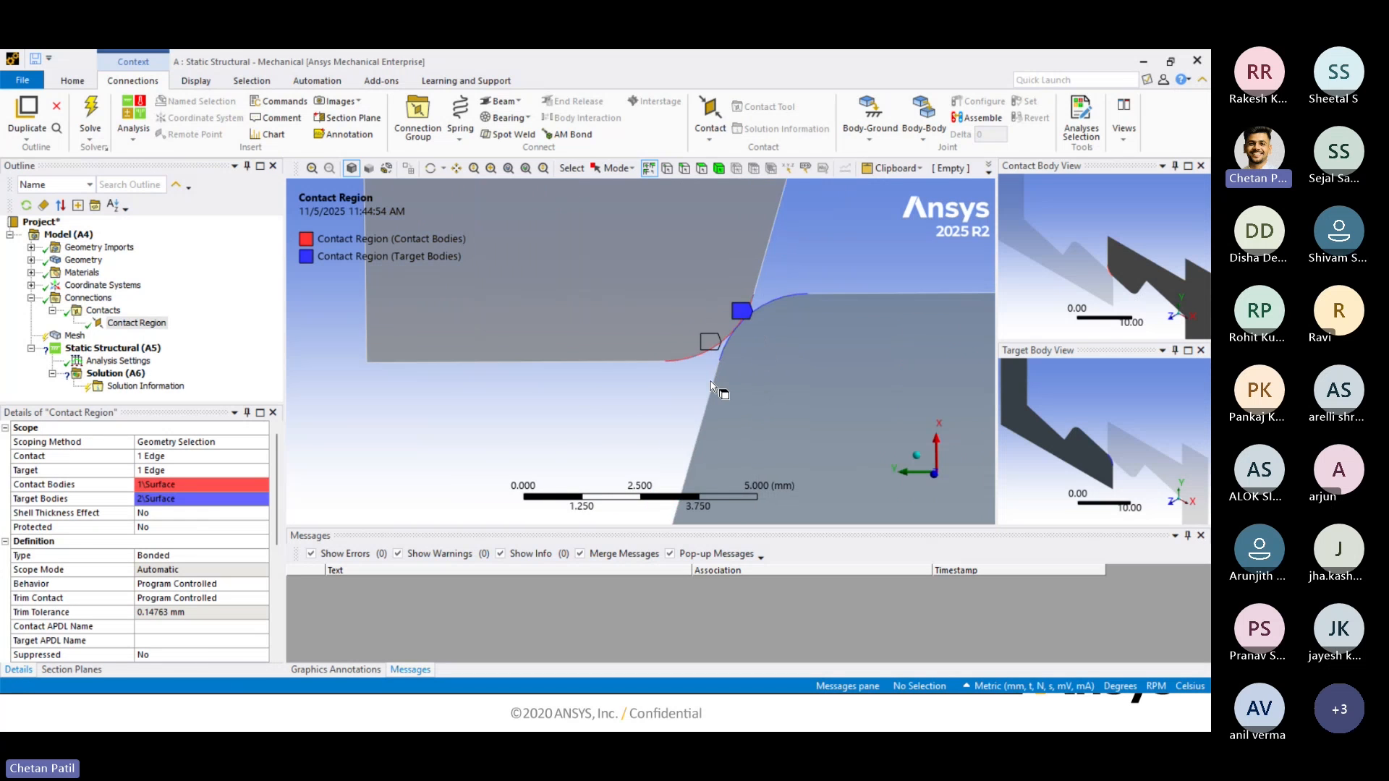
scroll(724, 380, up, 1)
ctrl+middle_drag(724, 380, 527, 376)
scroll(717, 361, up, 5)
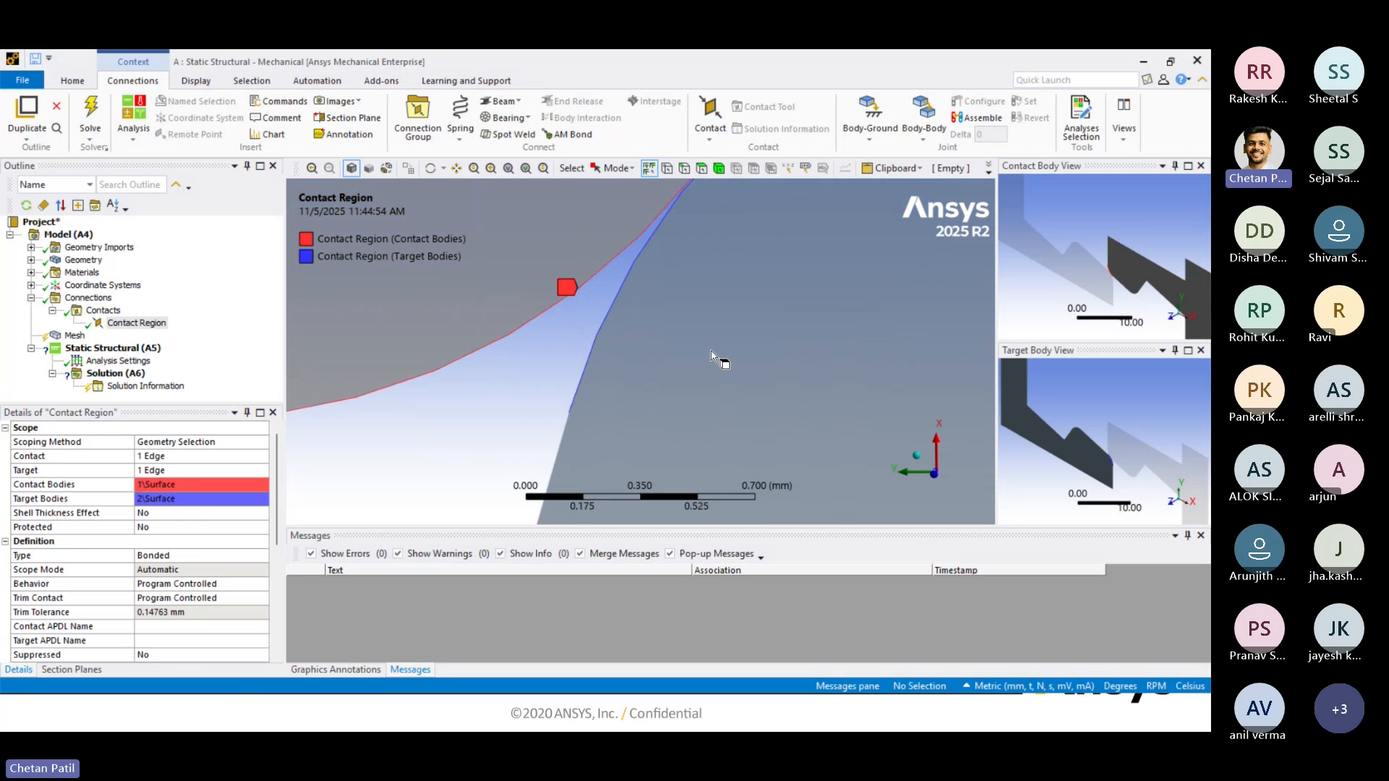
ctrl+middle_drag(718, 355, 706, 507)
scroll(689, 358, up, 4)
scroll(726, 331, up, 4)
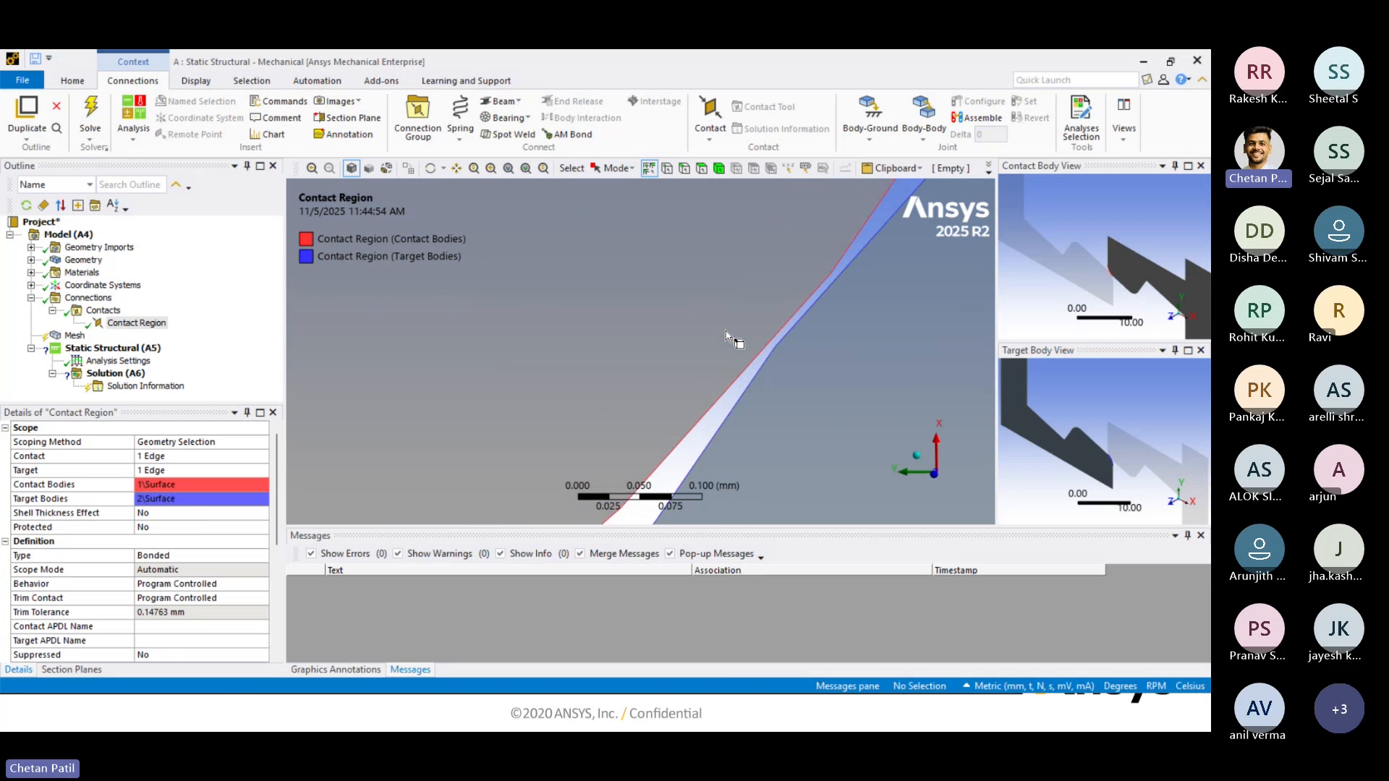
scroll(726, 331, down, 4)
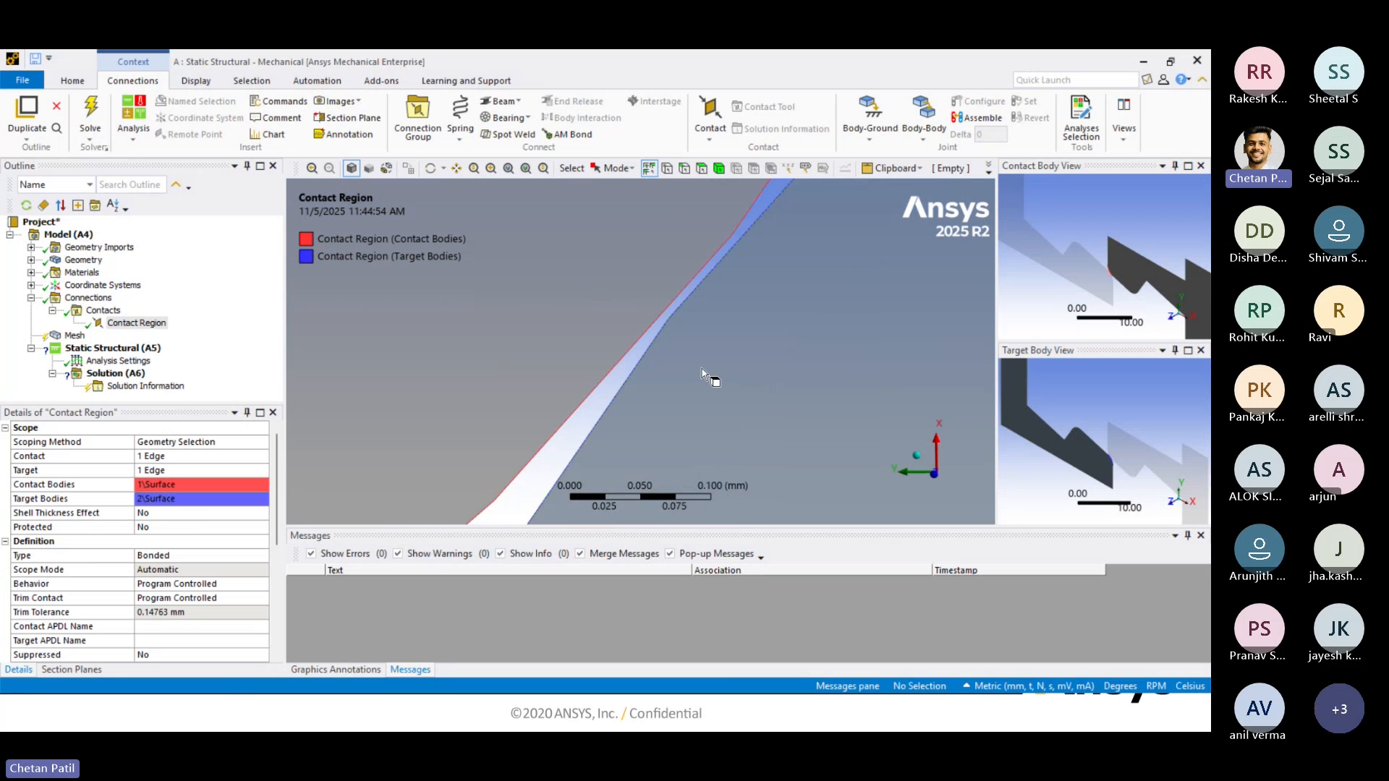
scroll(700, 366, up, 1)
scroll(701, 369, down, 5)
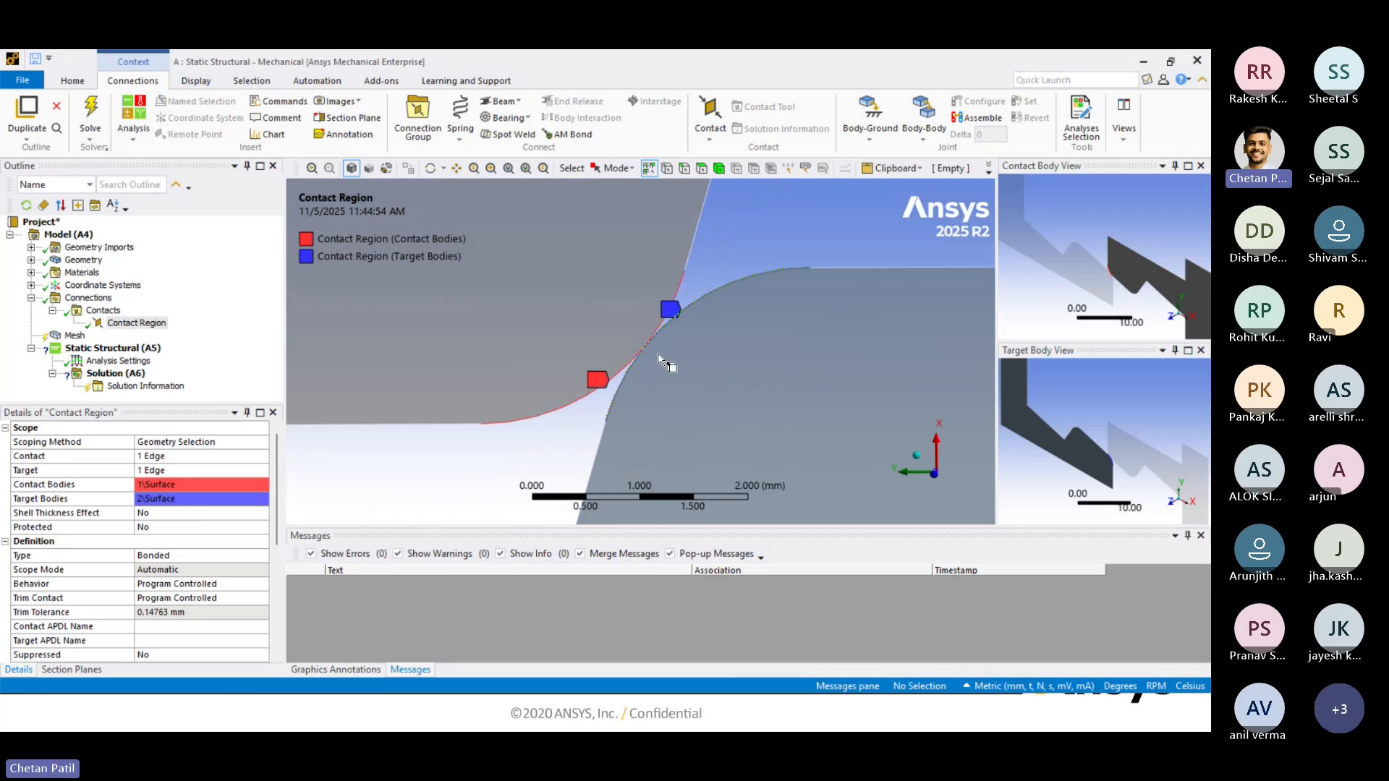
scroll(593, 346, down, 2)
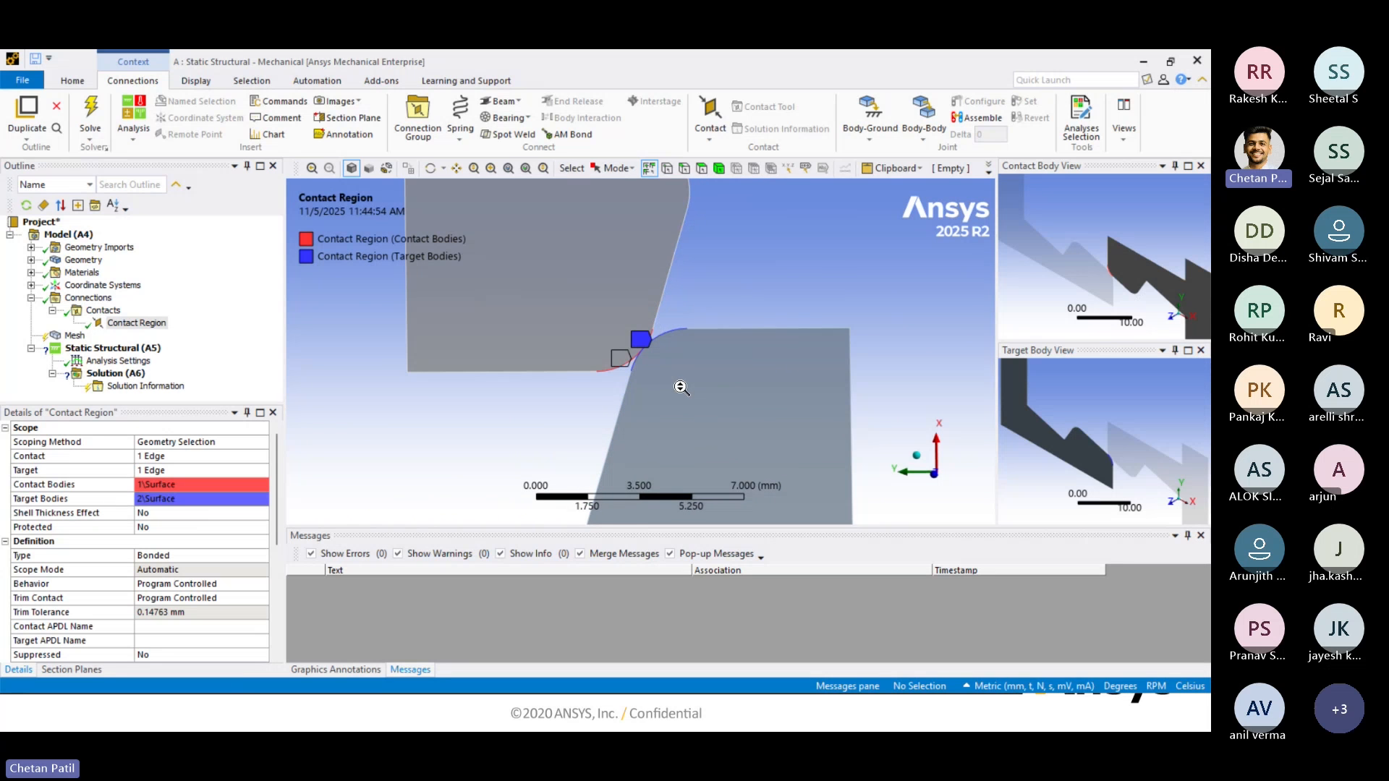
scroll(676, 383, down, 1)
scroll(676, 384, down, 3)
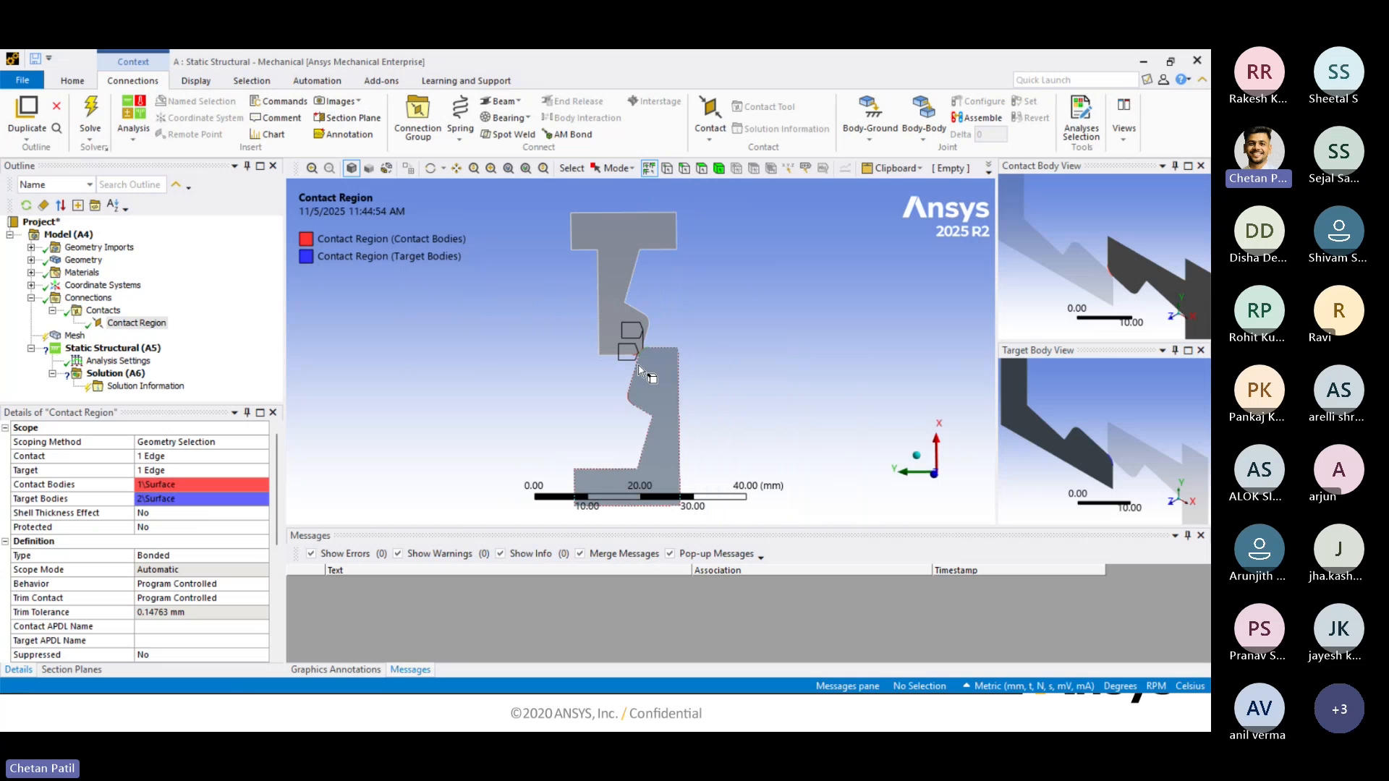
click(103, 310)
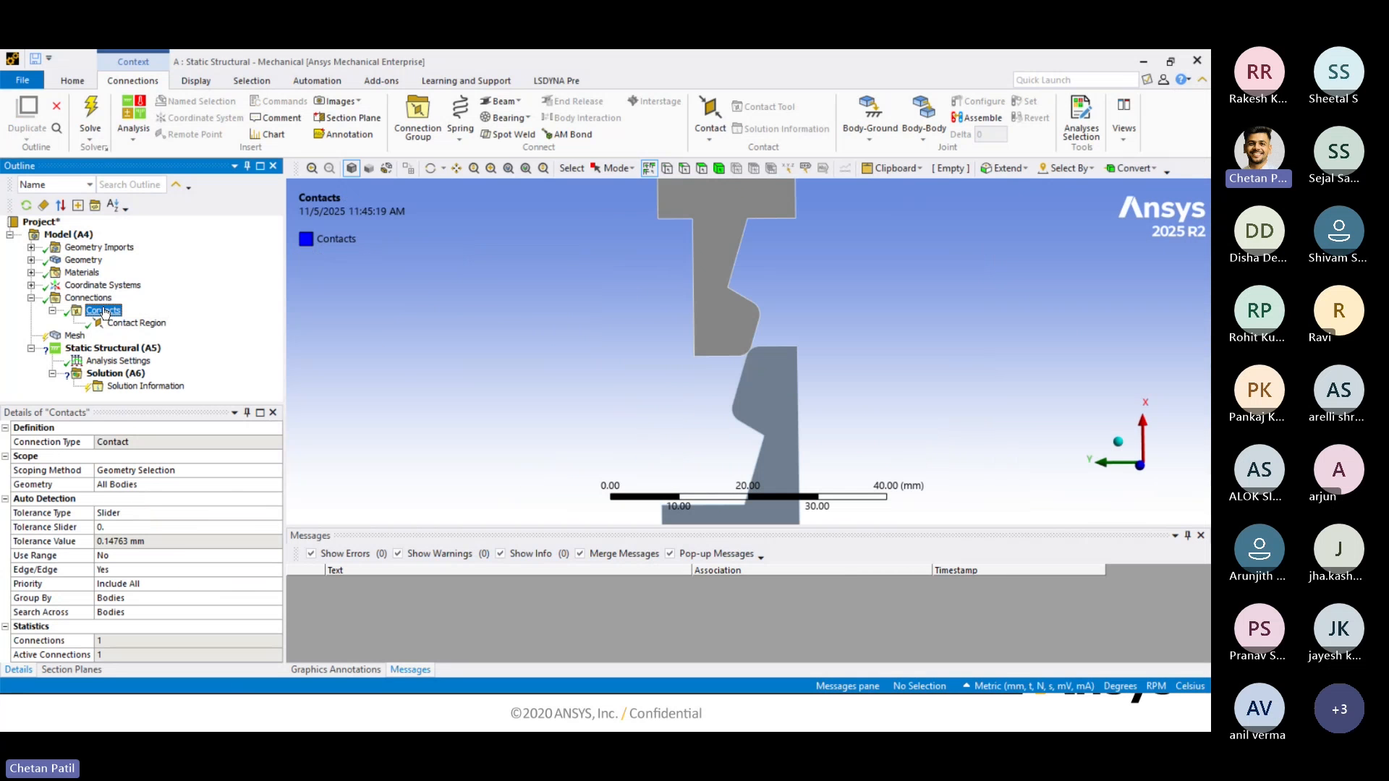
Examine the Contacts group's tolerance value, then the Contact Region's bonded type and its contact and target edges at the hooks.
click(58, 542)
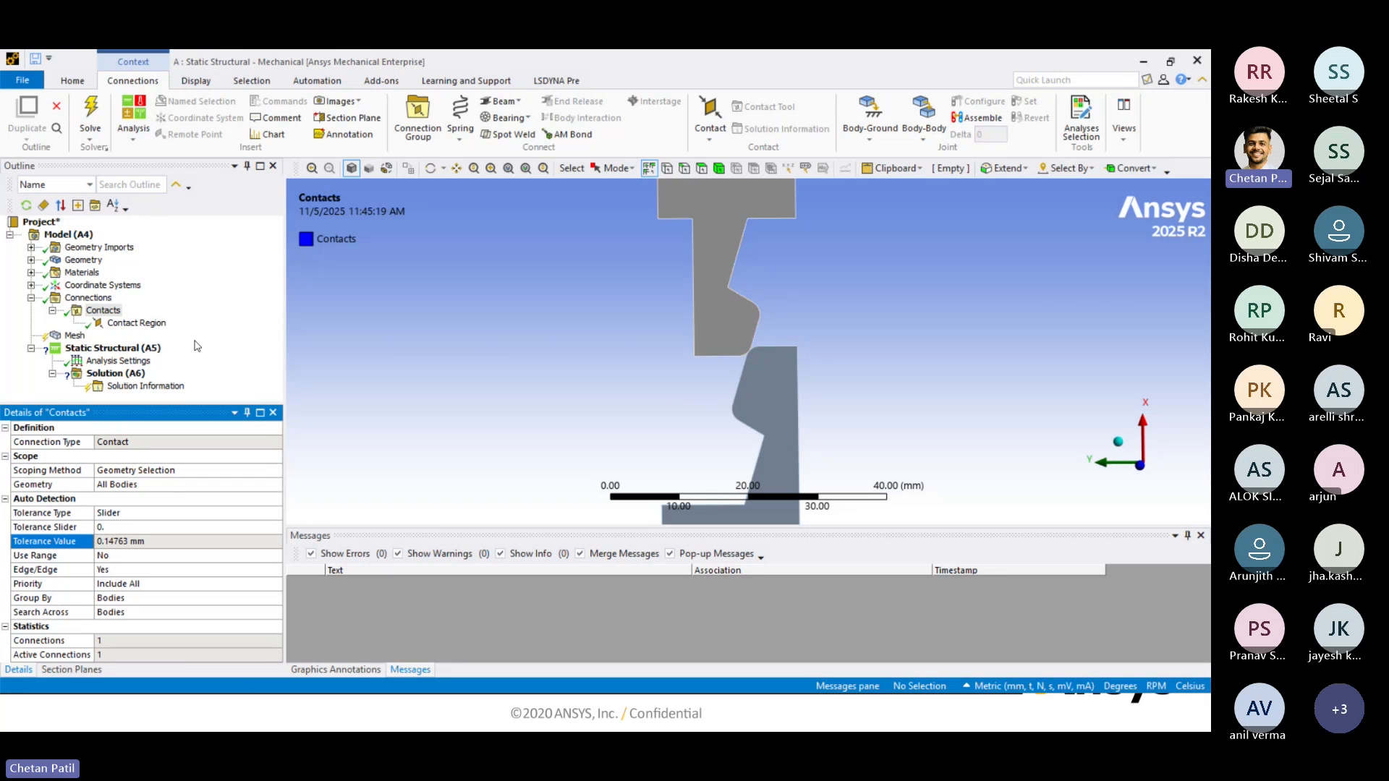
click(137, 323)
scroll(659, 379, up, 10)
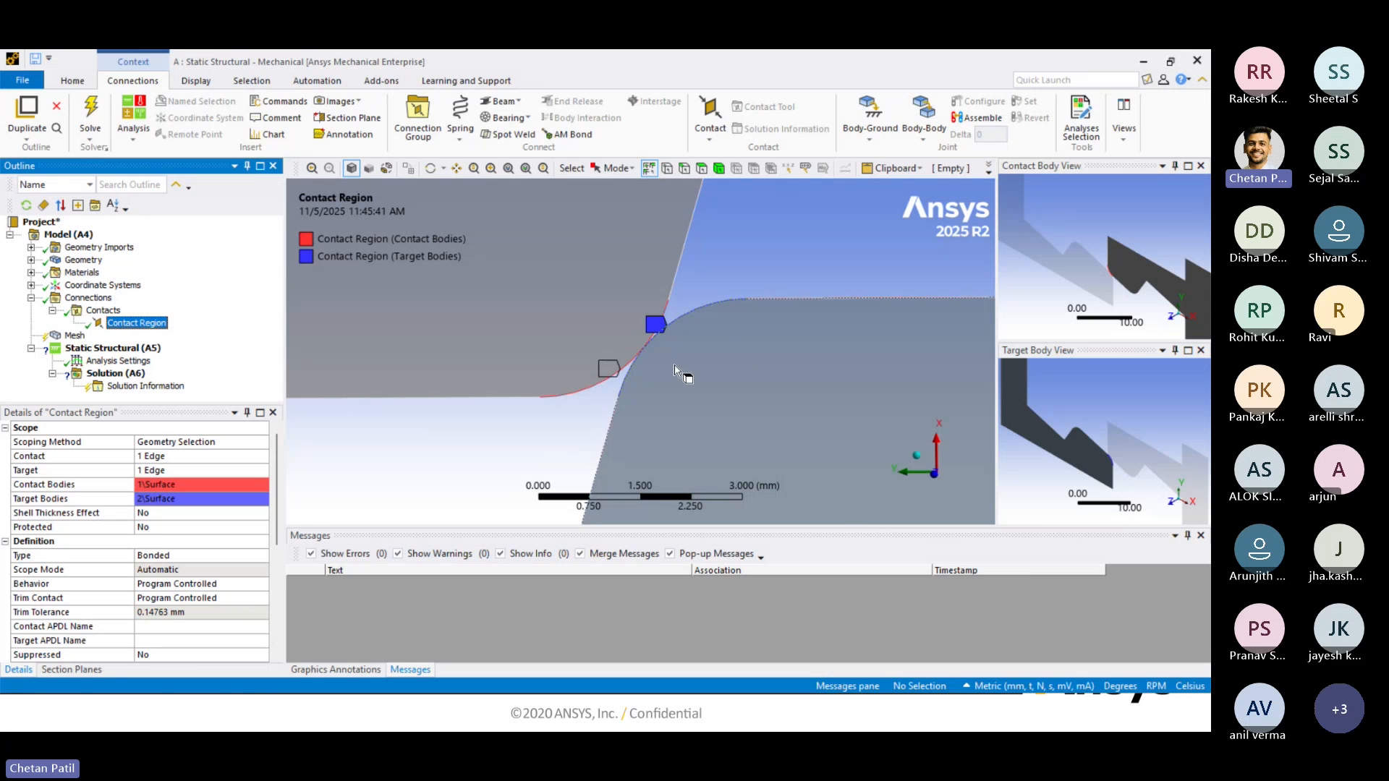
scroll(662, 375, down, 4)
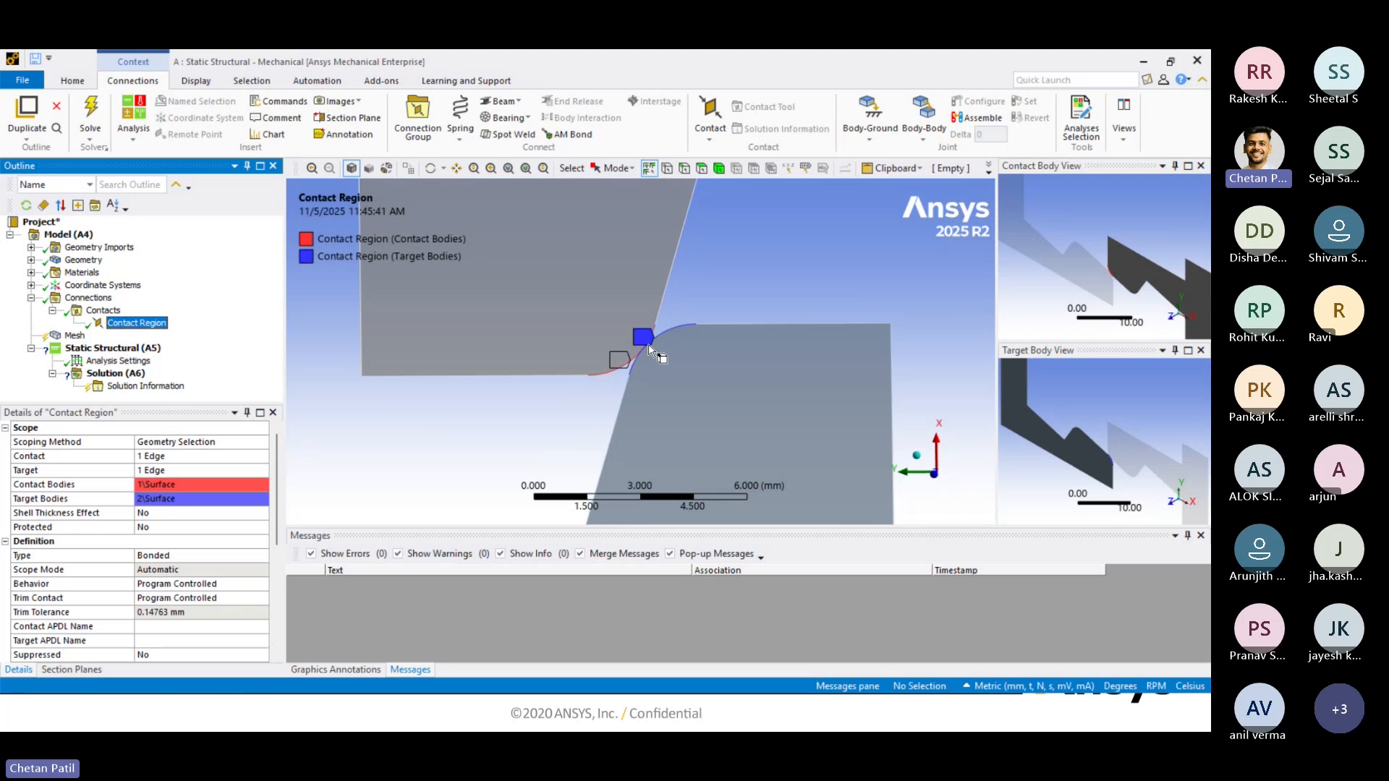
scroll(650, 351, down, 5)
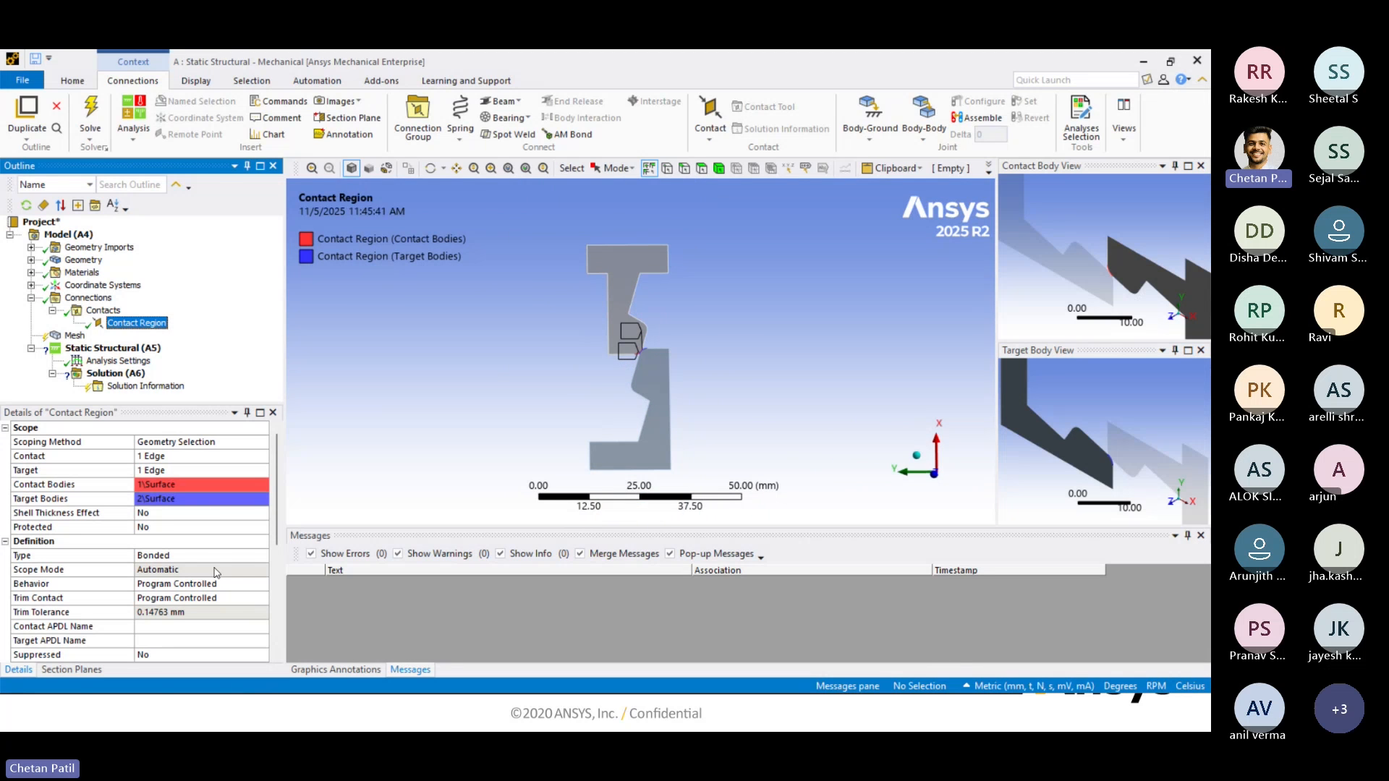
click(182, 555)
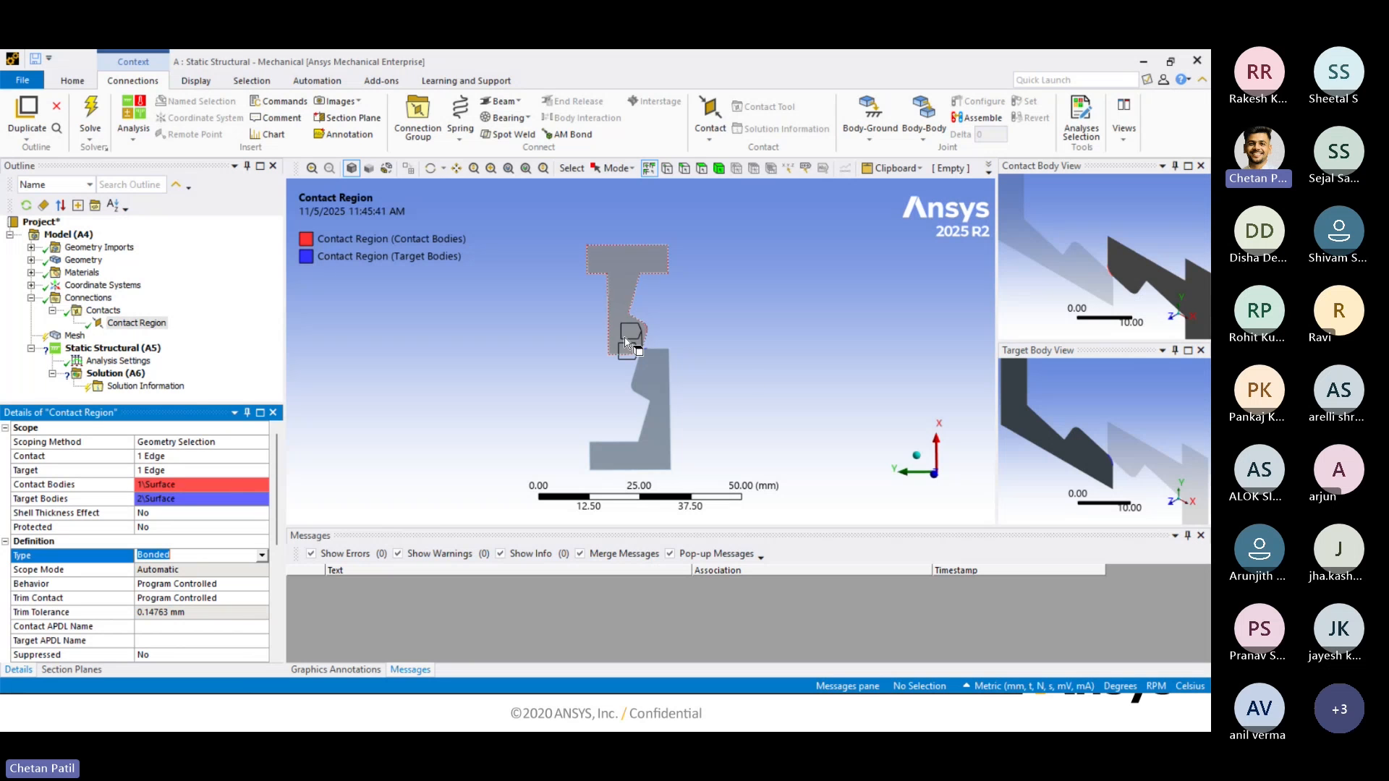
scroll(660, 381, down, 3)
scroll(645, 376, up, 4)
scroll(645, 376, up, 10)
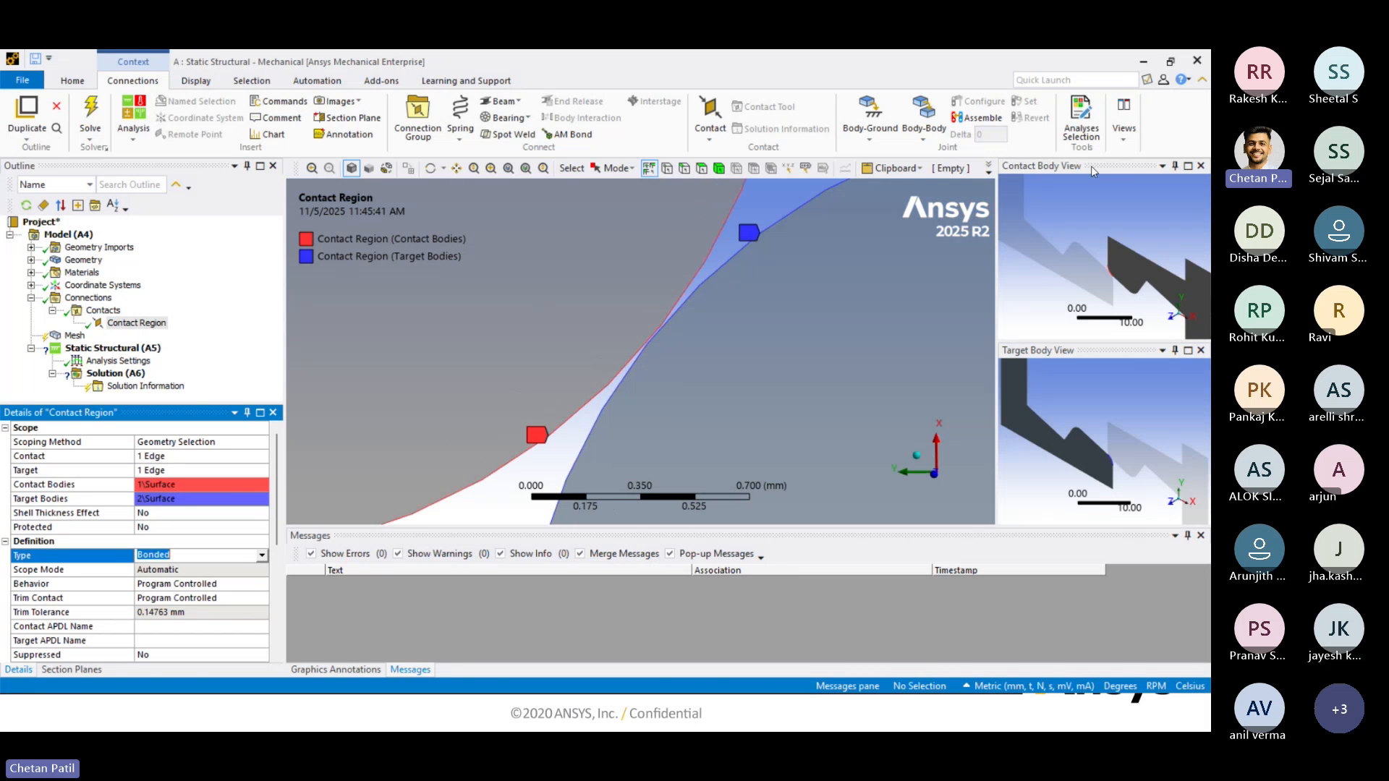
Switch to the presentation, review the contact types on the Contacts & Technical verifications slide, and return to Mechanical.
click(1143, 60)
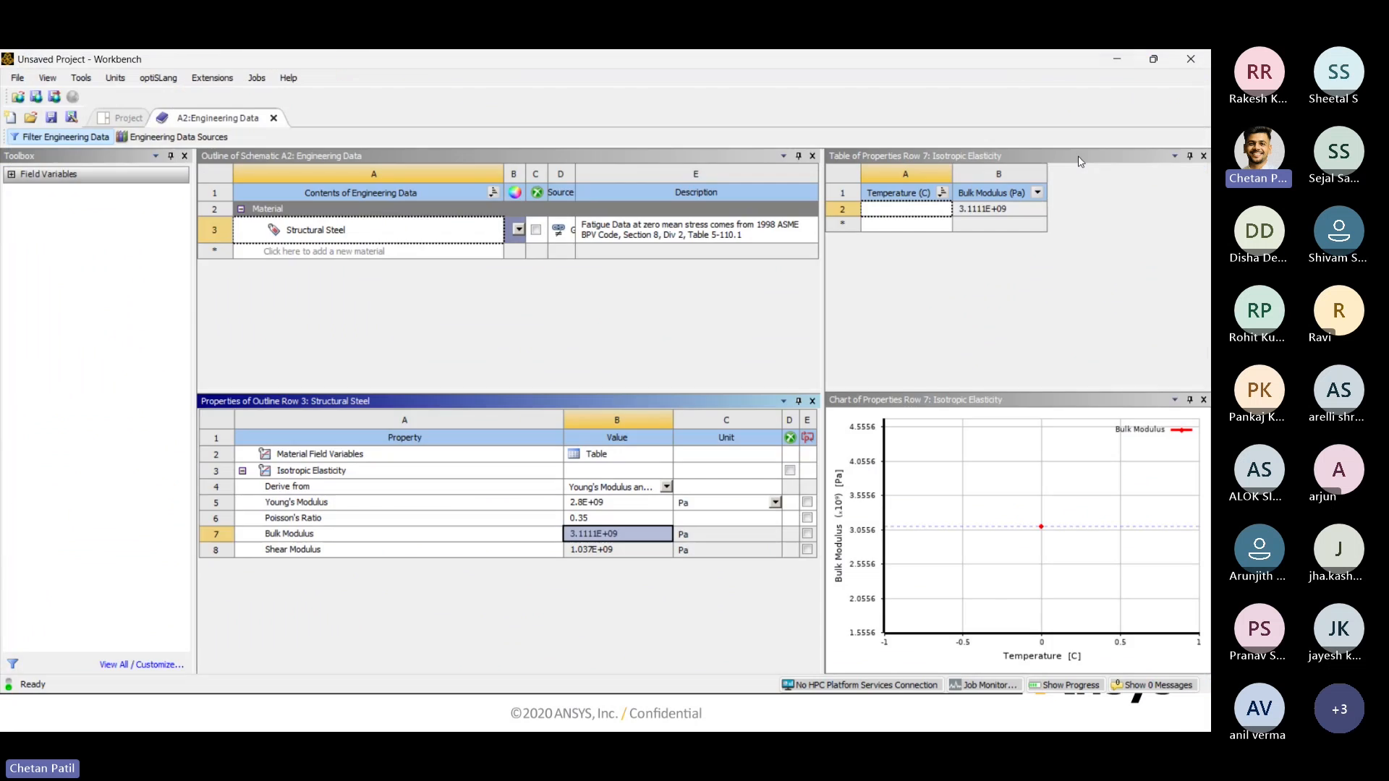
click(1123, 61)
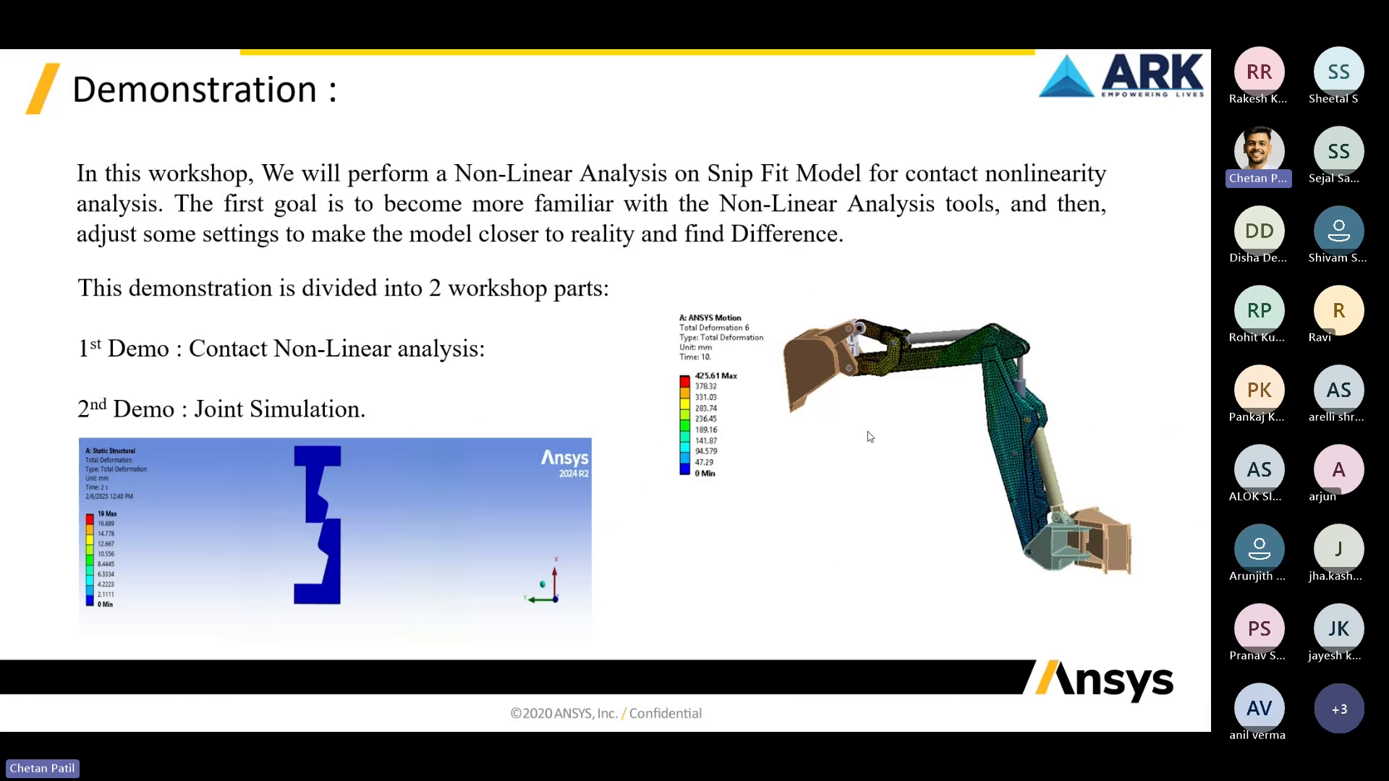
click(870, 437)
click(871, 437)
click(870, 437)
click(870, 437)
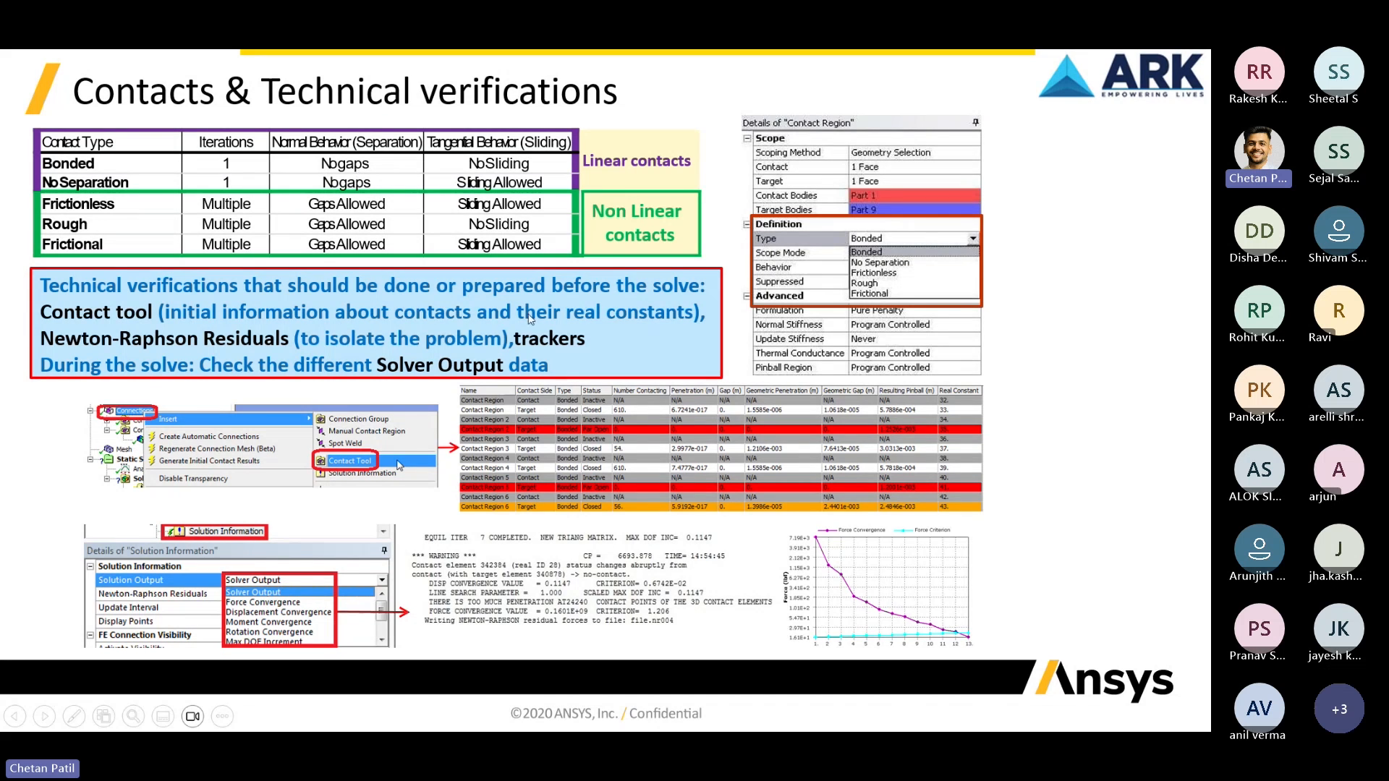
mouse_move(805, 731)
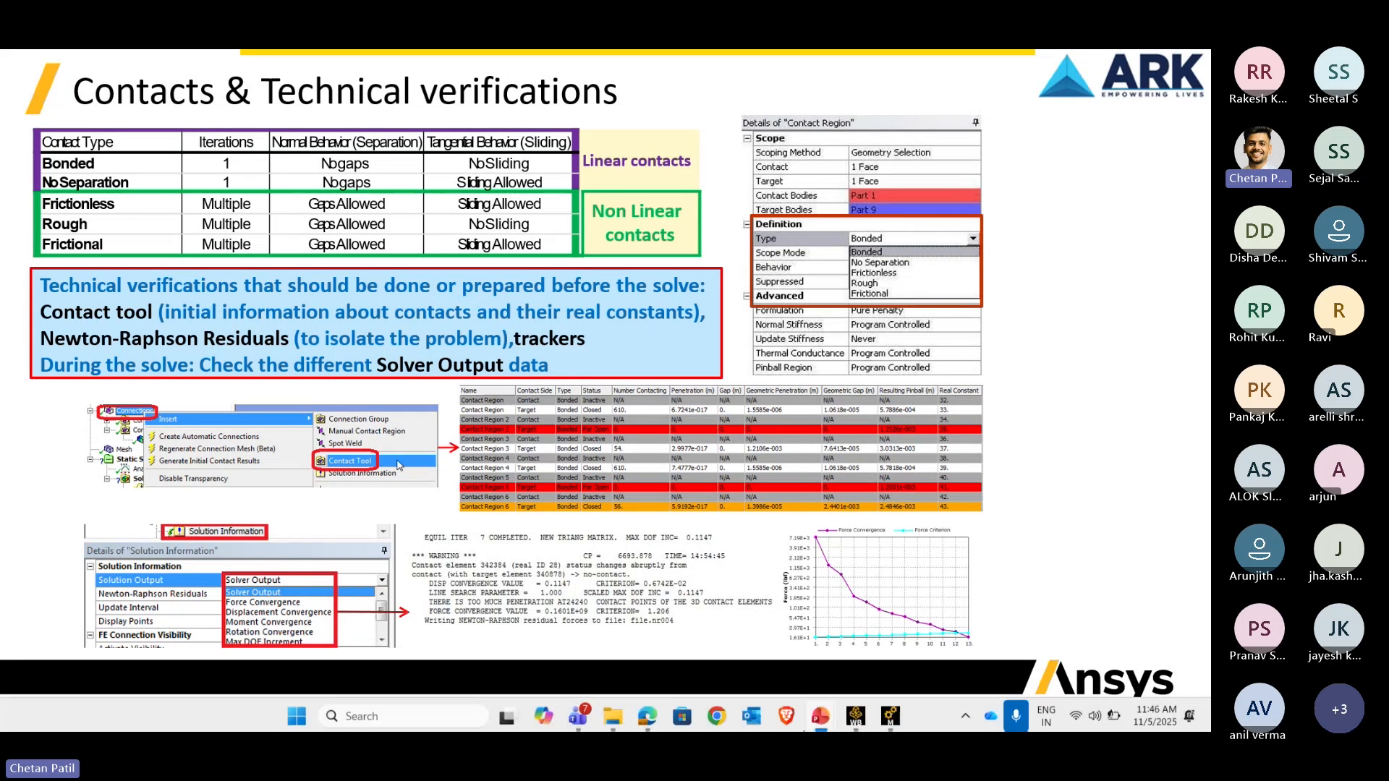
click(888, 719)
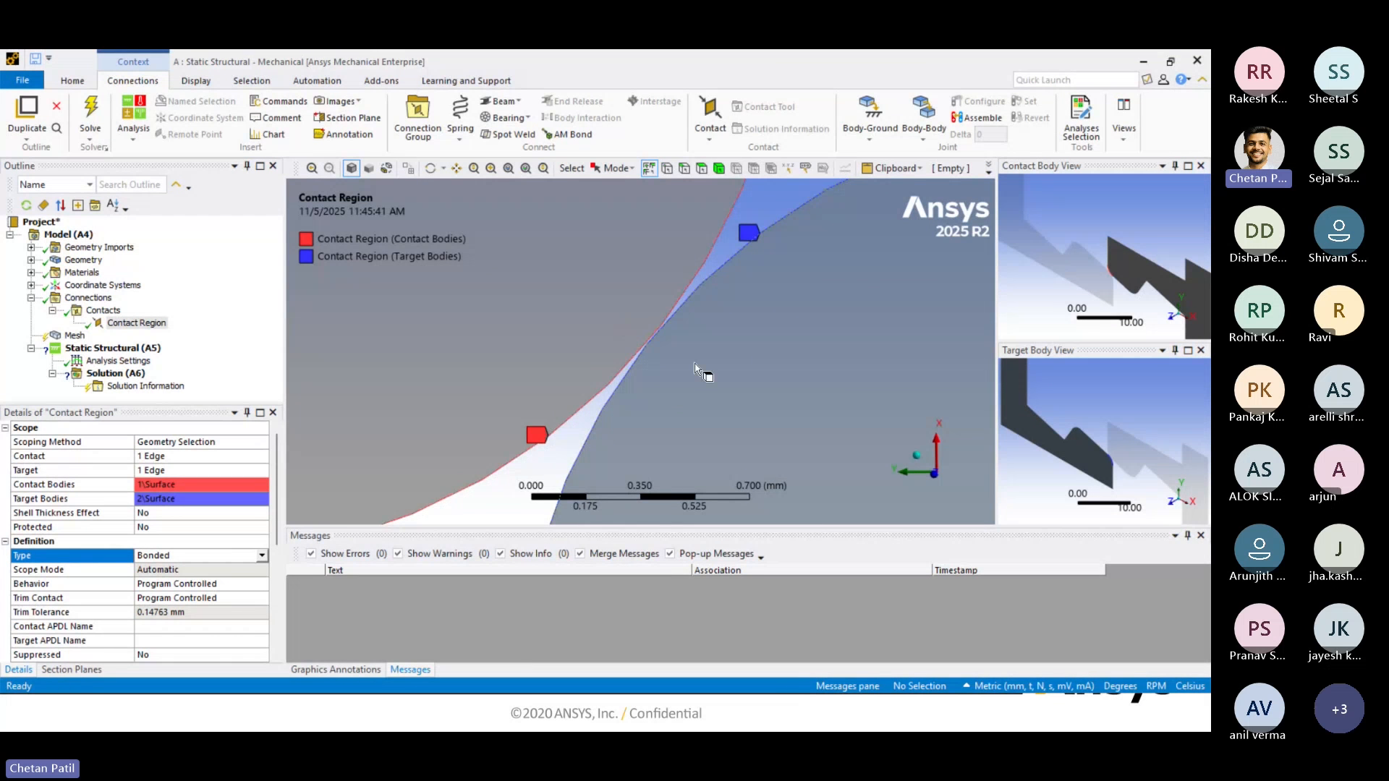
Insert a Contact Tool under Connections.
scroll(696, 369, down, 3)
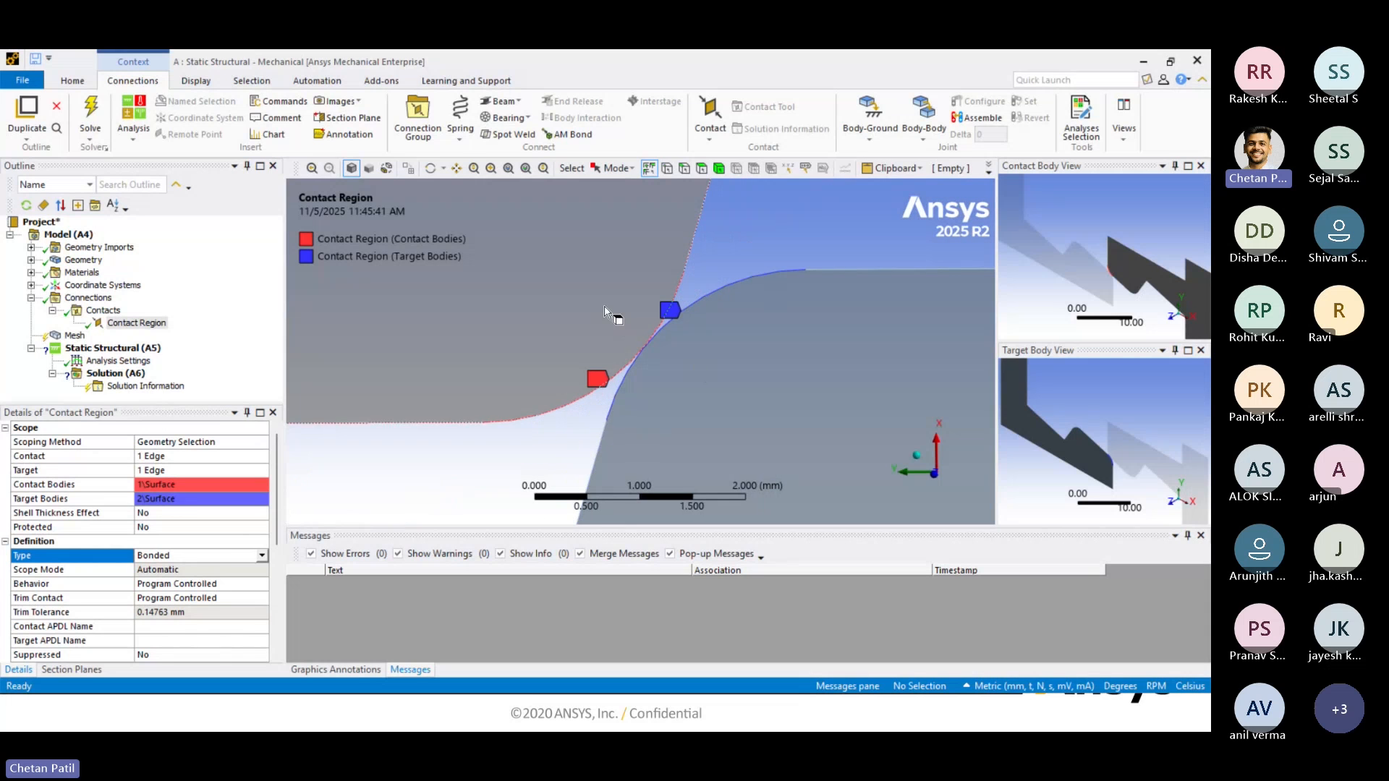
scroll(615, 336, down, 3)
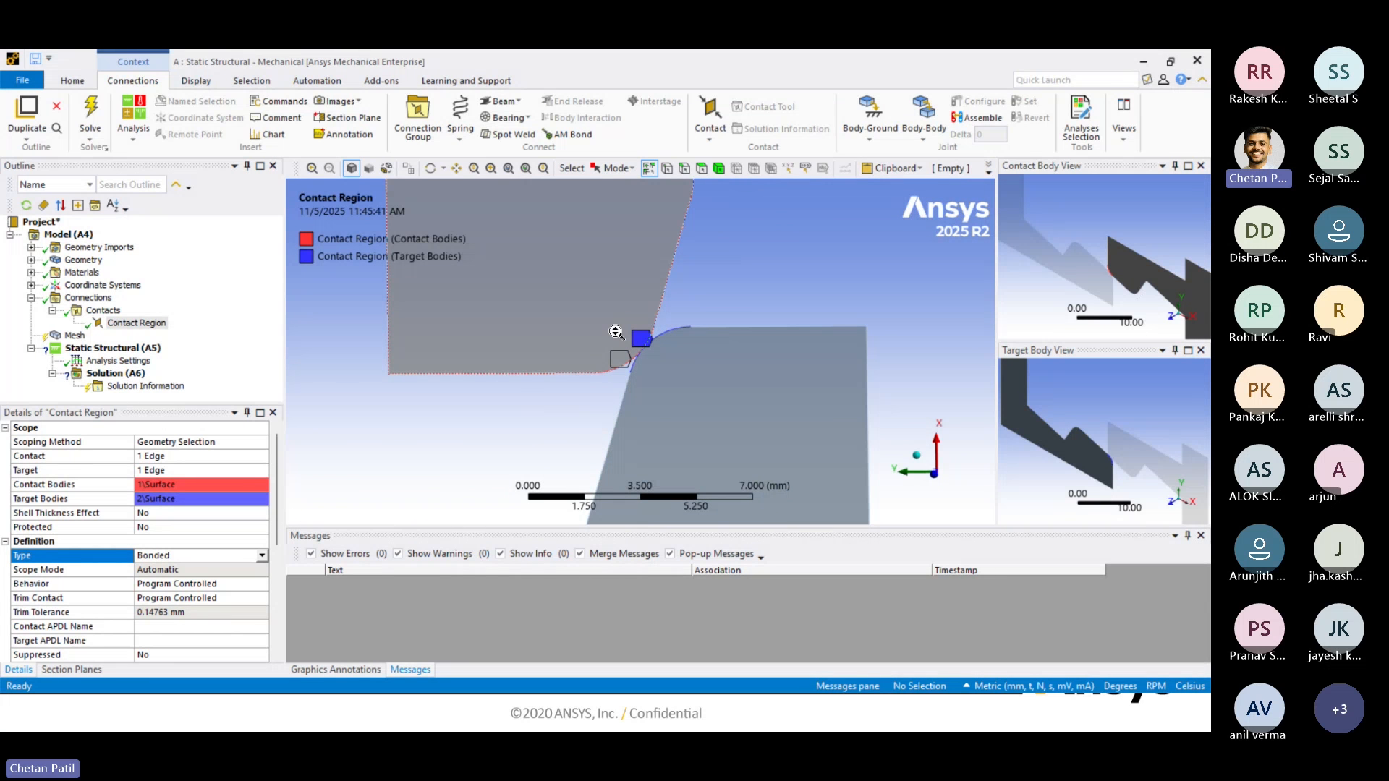
scroll(616, 332, down, 4)
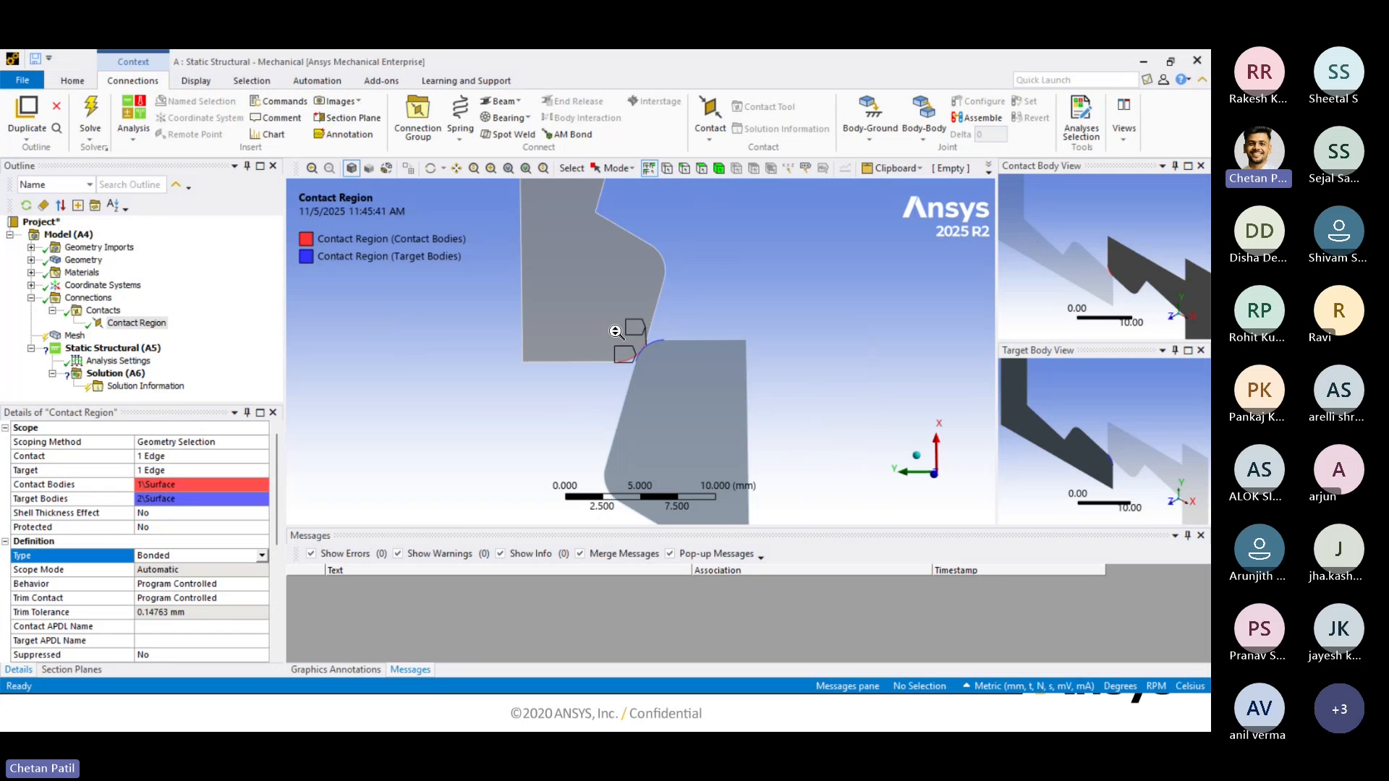
right_click(91, 298)
mouse_move(145, 310)
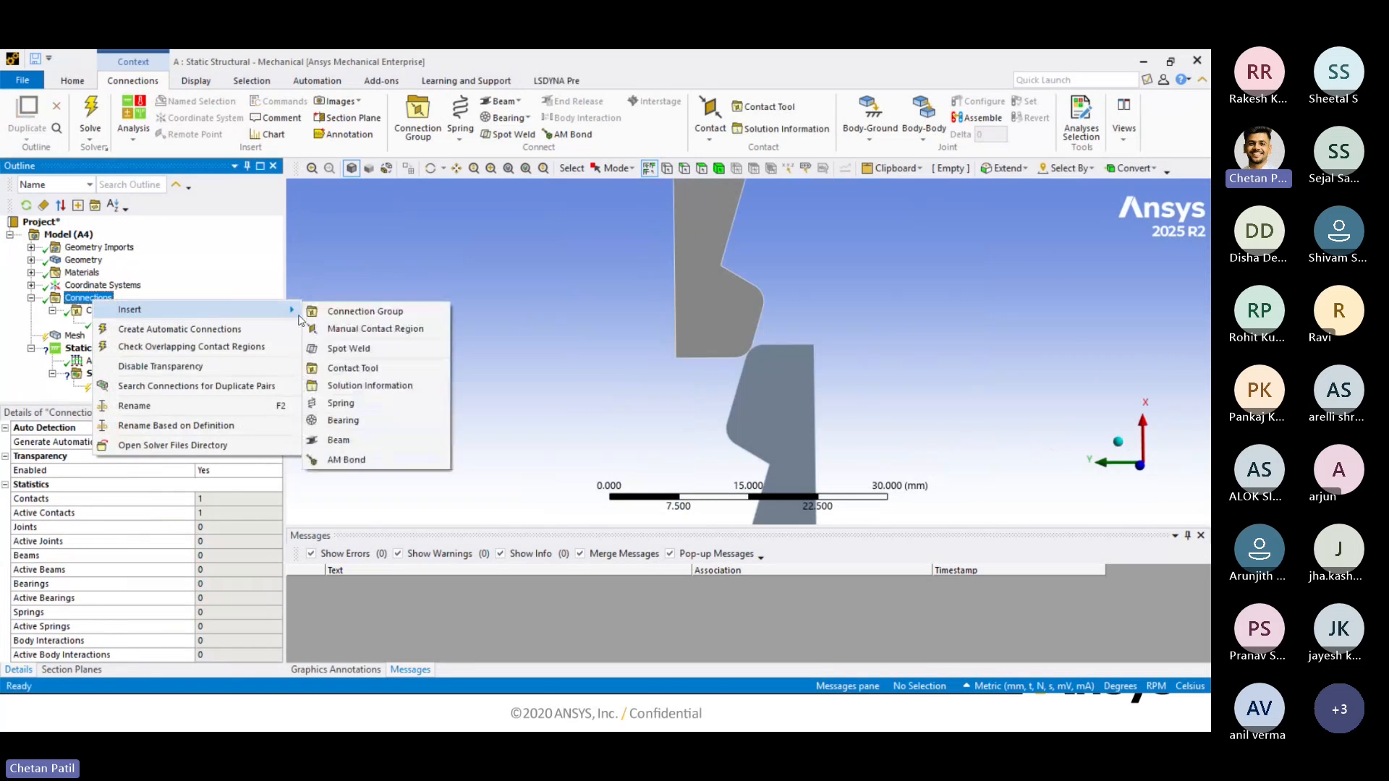
click(340, 368)
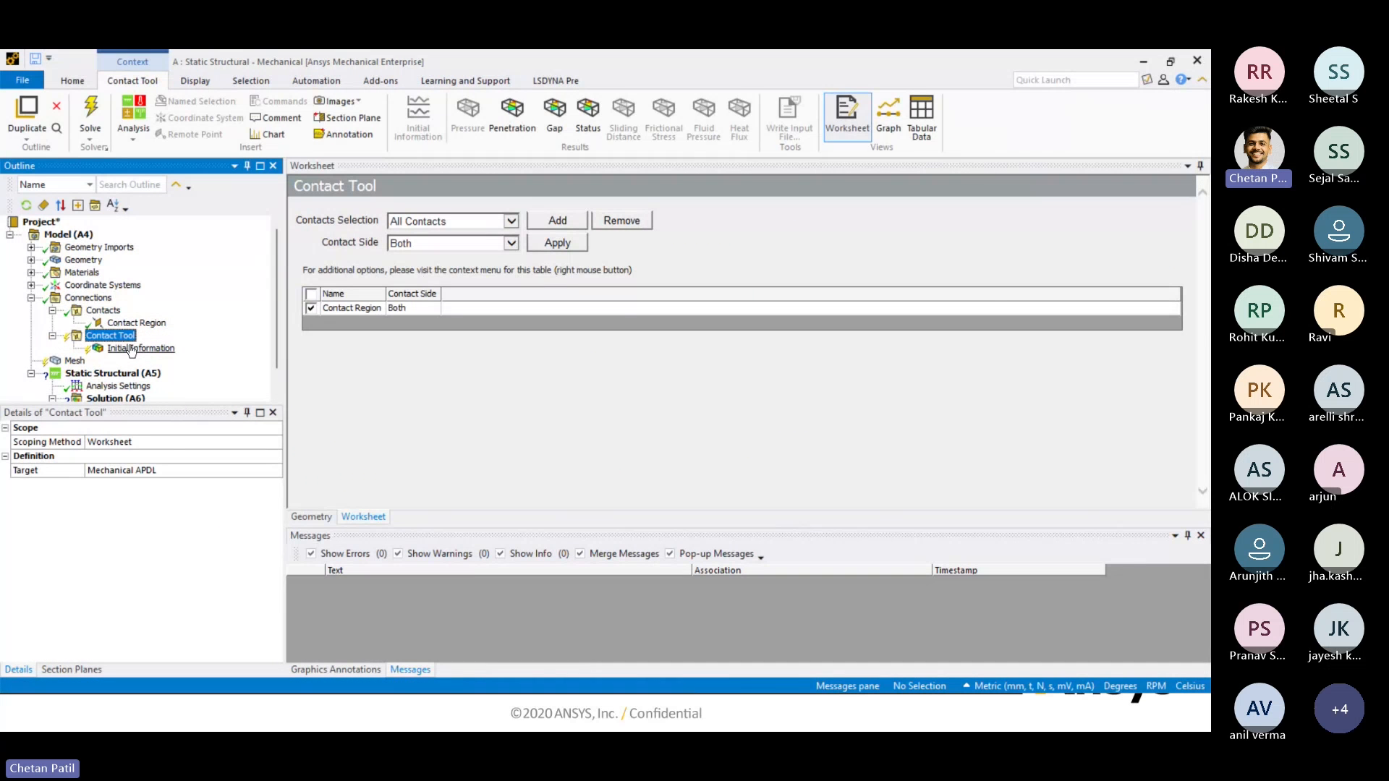
Rename the Contact Region based on its definition.
click(127, 323)
right_click(129, 324)
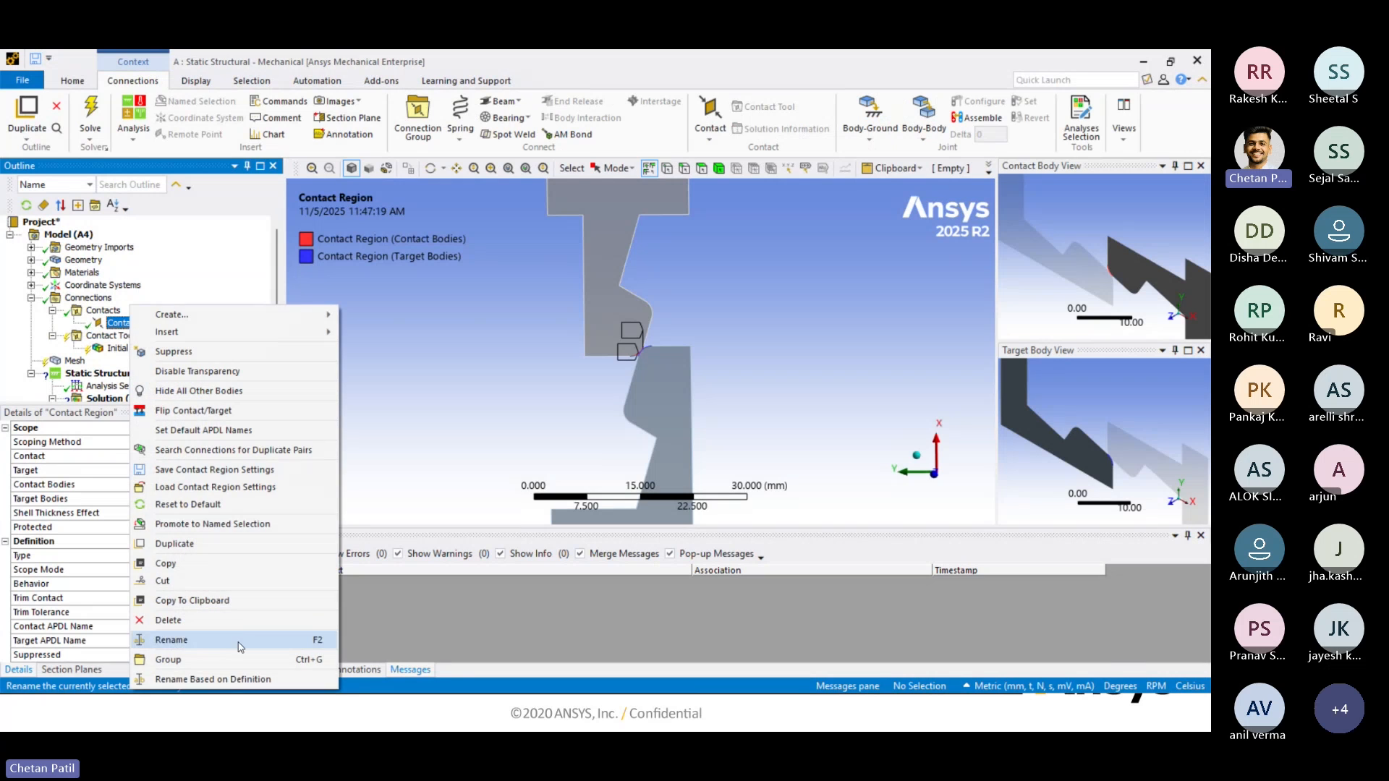
click(213, 678)
click(118, 323)
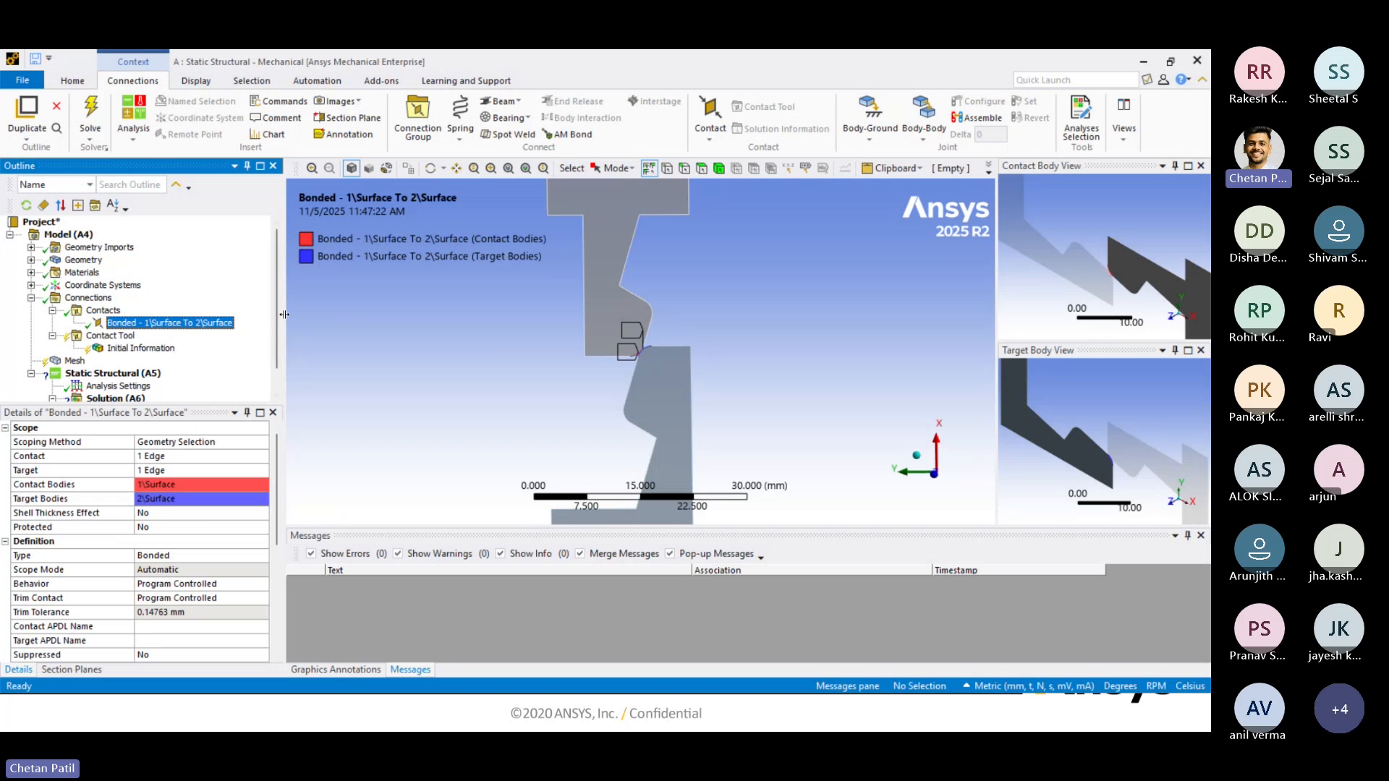
Check the Contact Tool's worksheet, Initial Information and available commands, and display the bonded contact's details.
click(126, 352)
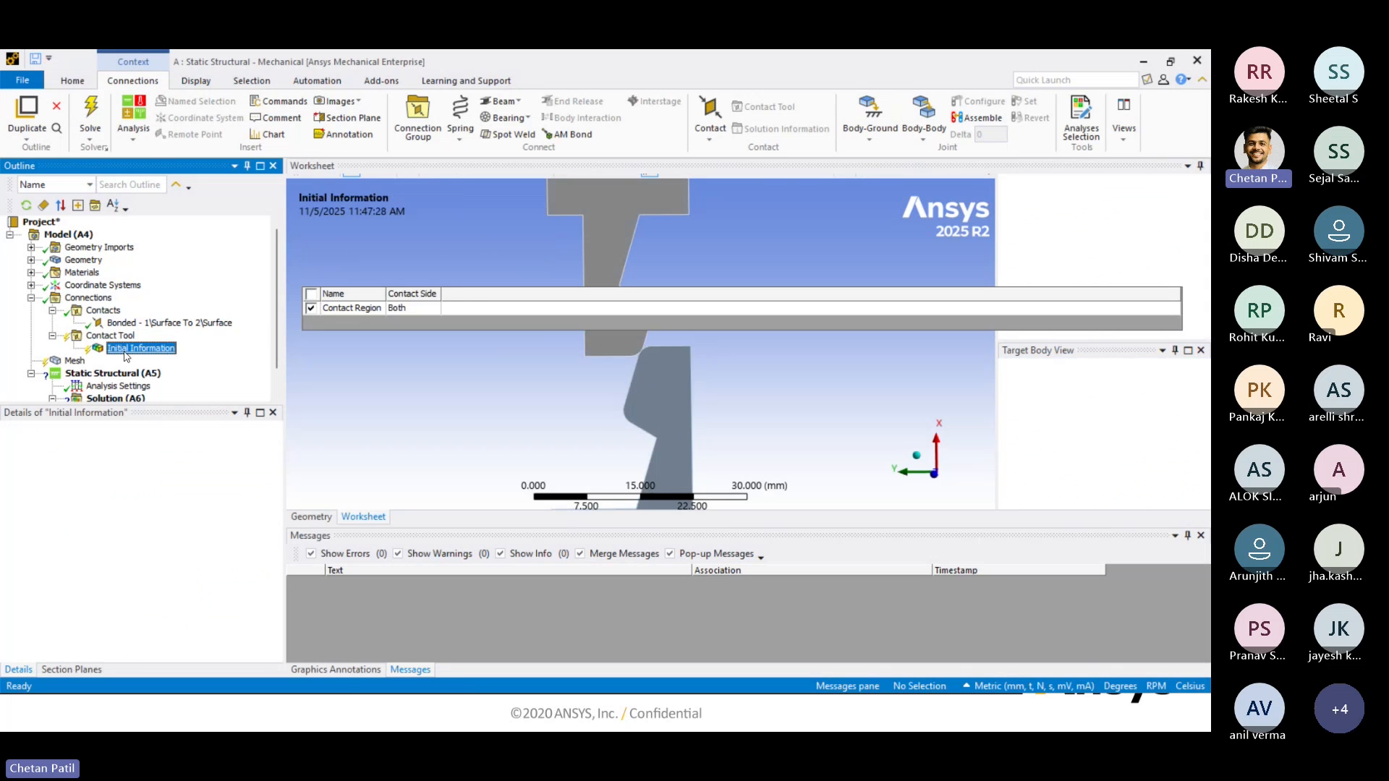
click(112, 336)
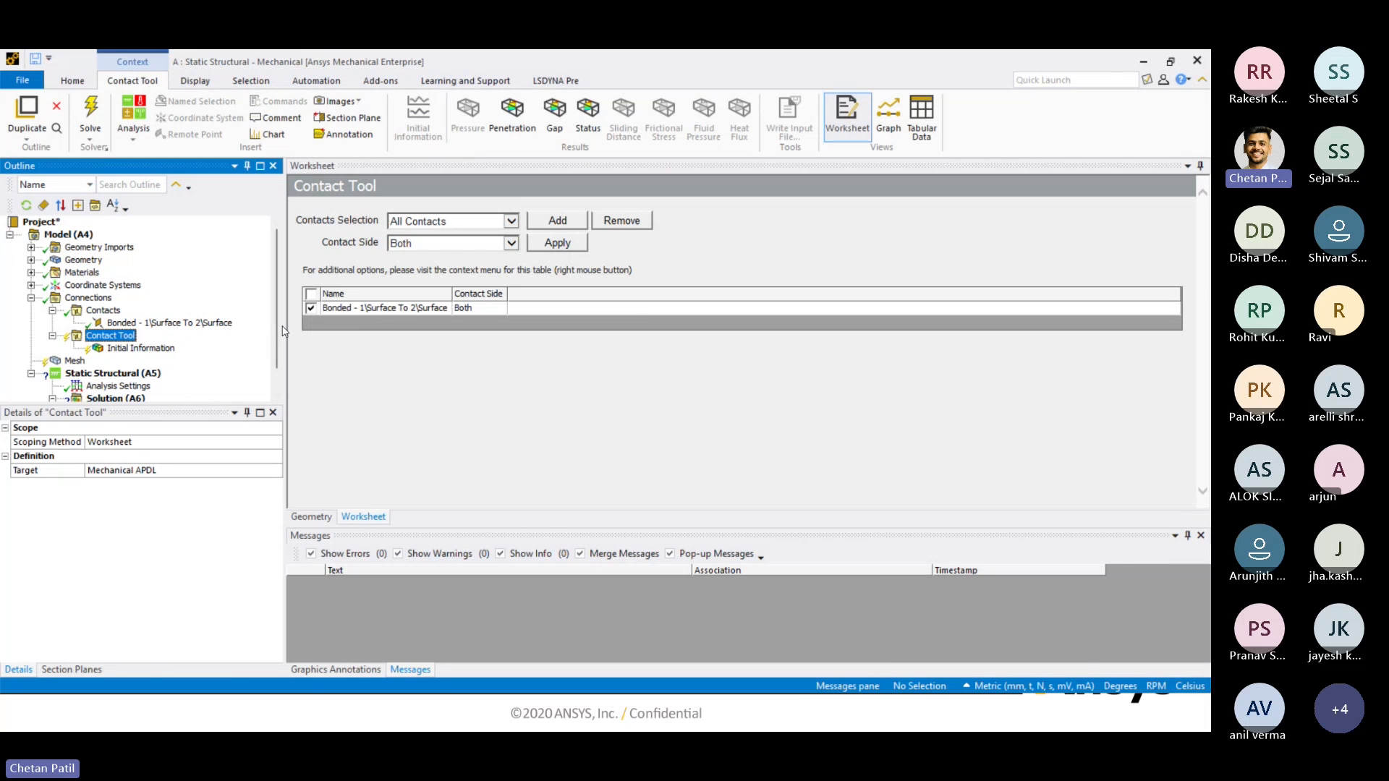
right_click(105, 336)
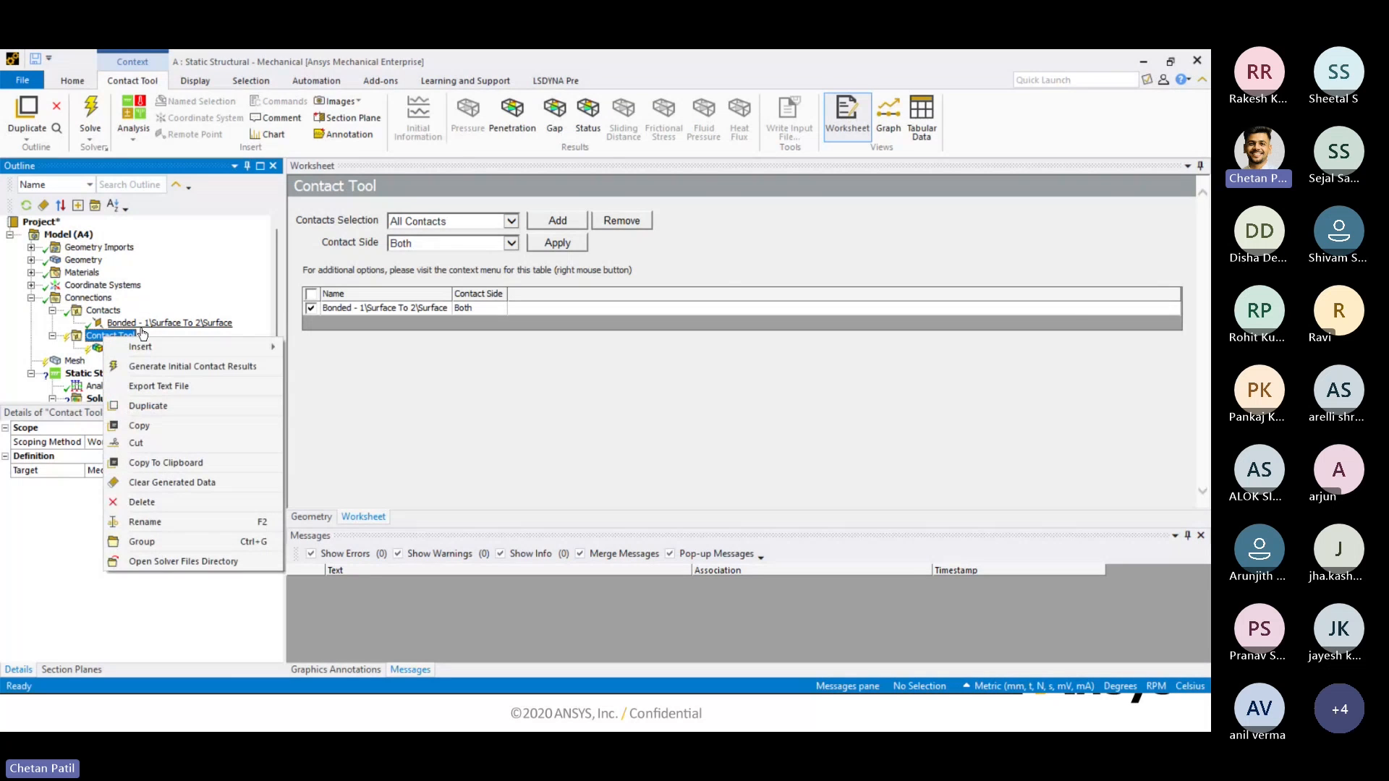
key(Escape)
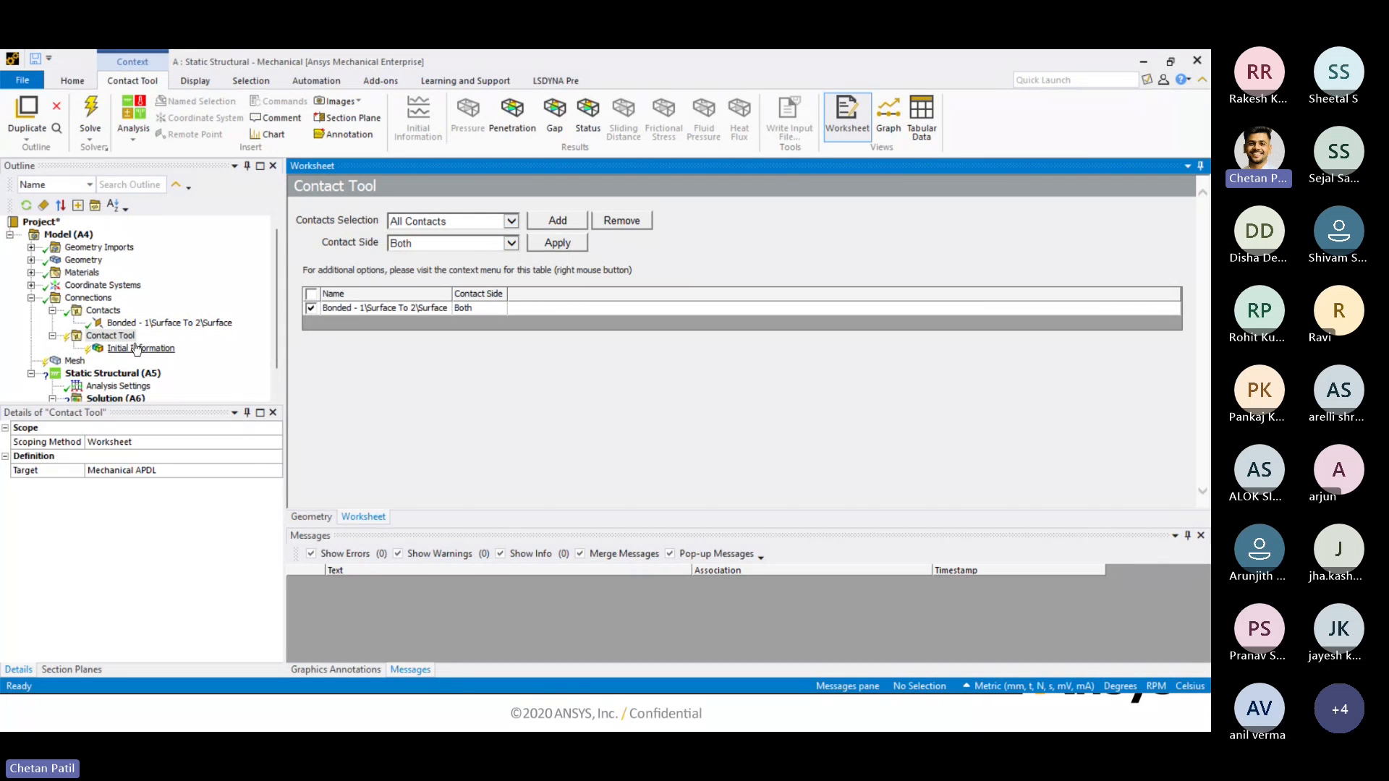
click(168, 322)
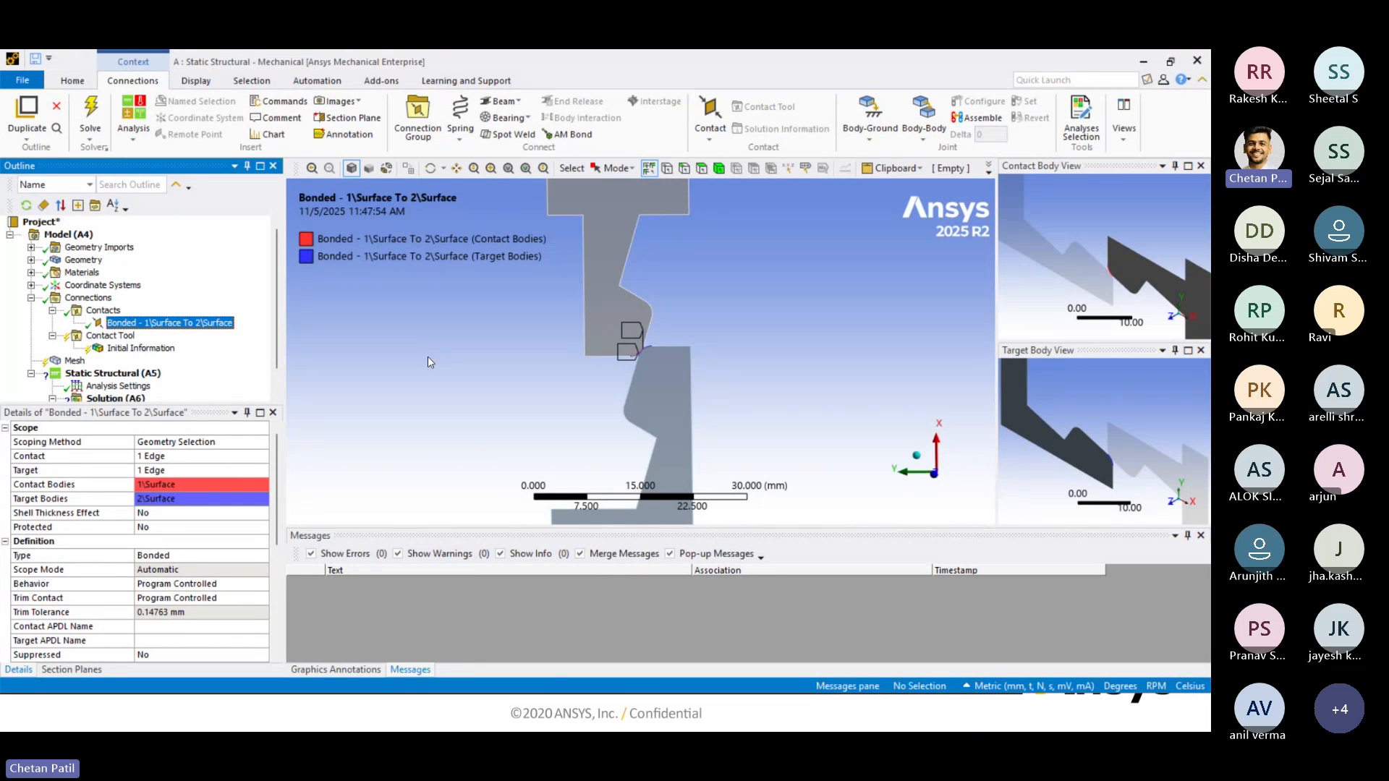
Generate the mesh with the default settings and inspect the elements where the two hooks meet.
click(75, 361)
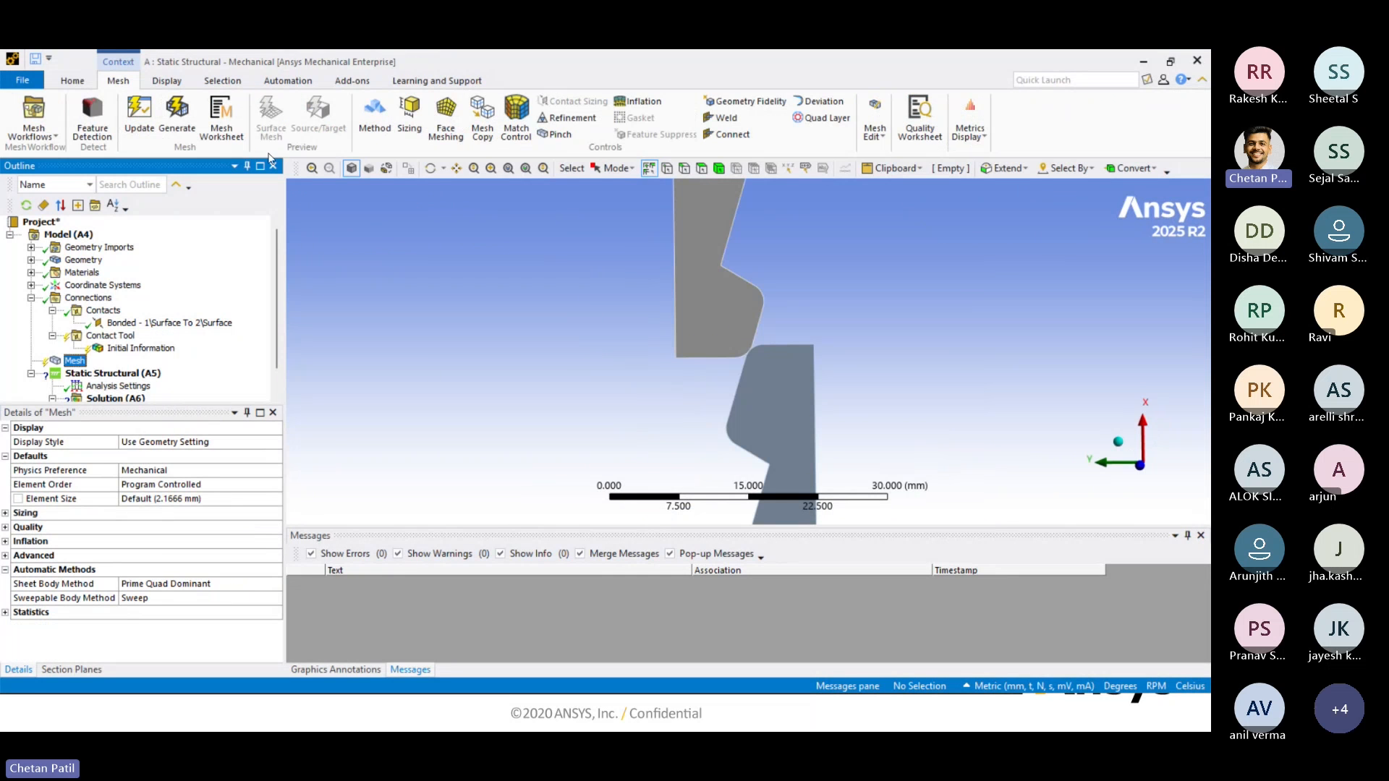
click(177, 115)
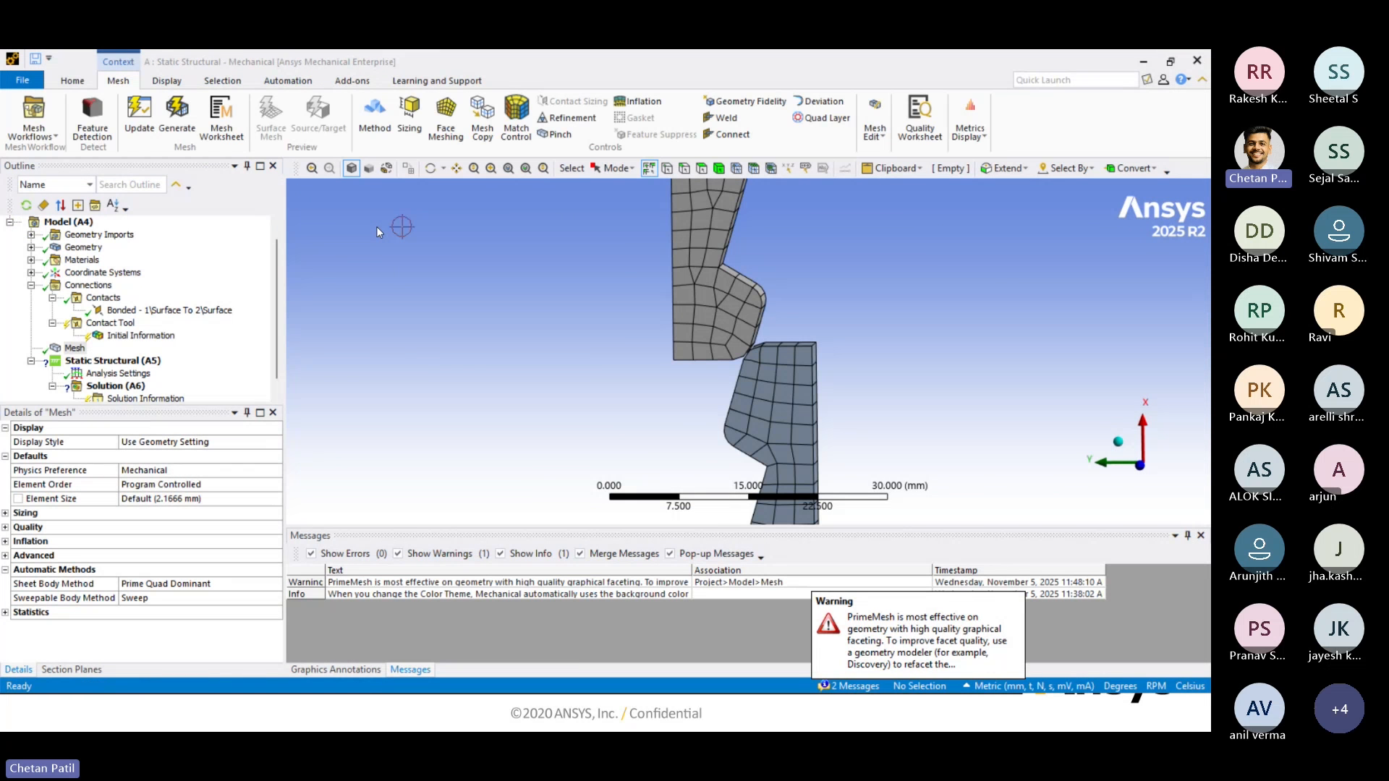
scroll(722, 368, down, 4)
scroll(752, 371, up, 5)
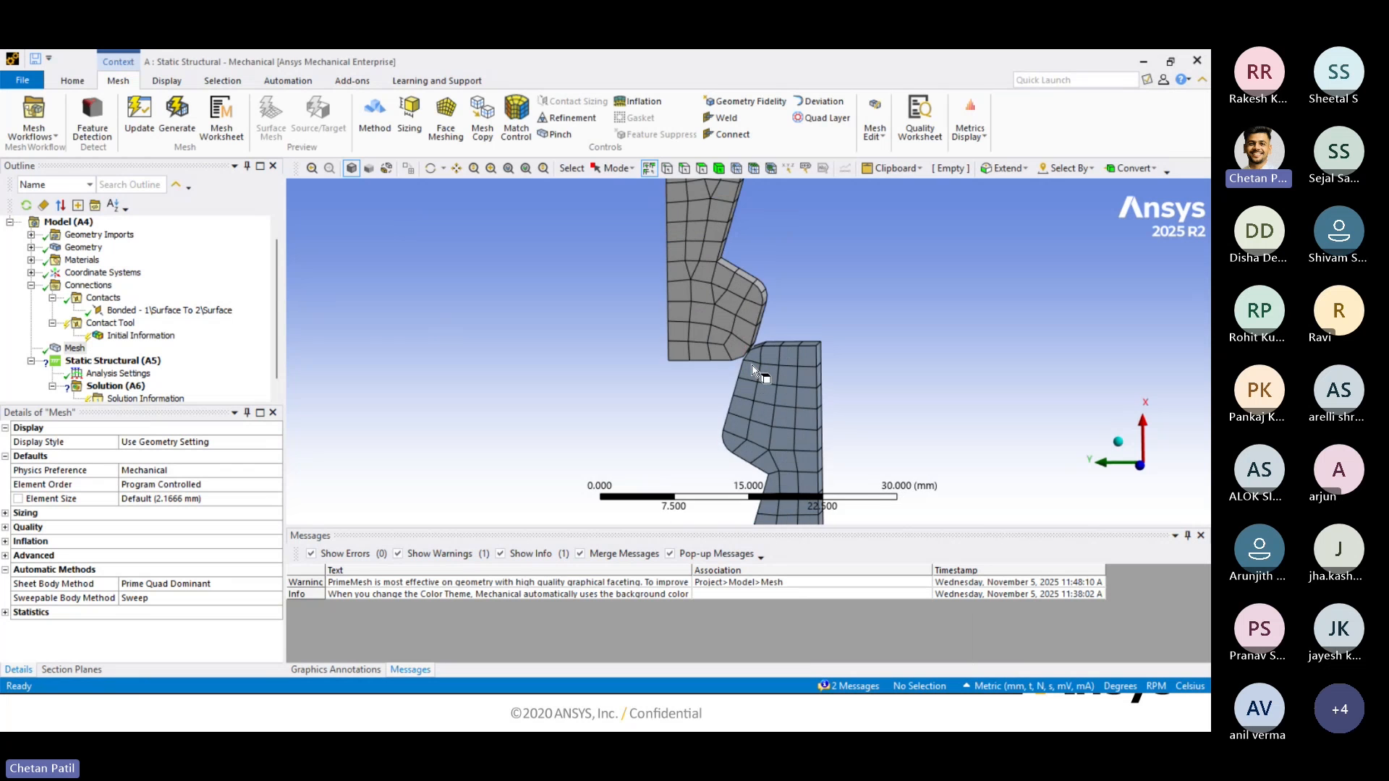
scroll(752, 369, up, 5)
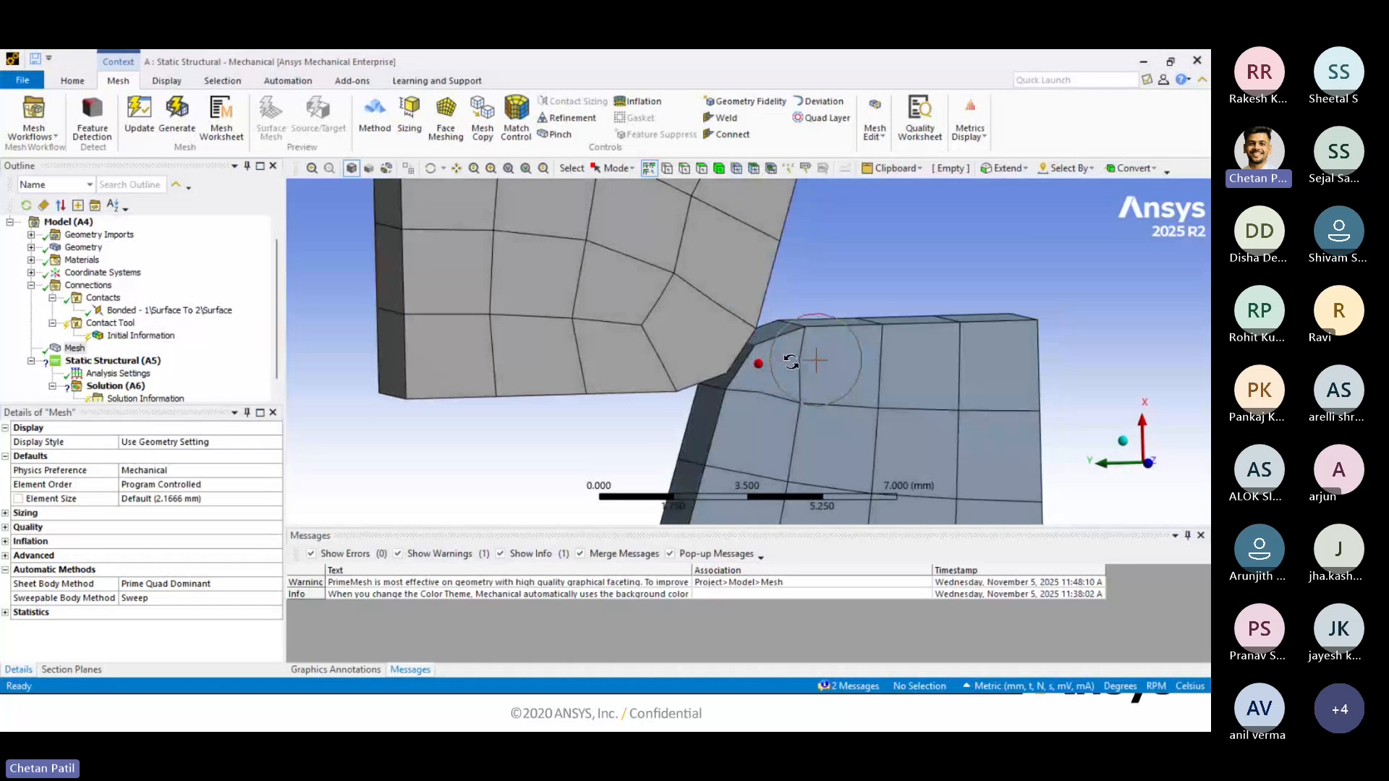
scroll(752, 365, up, 3)
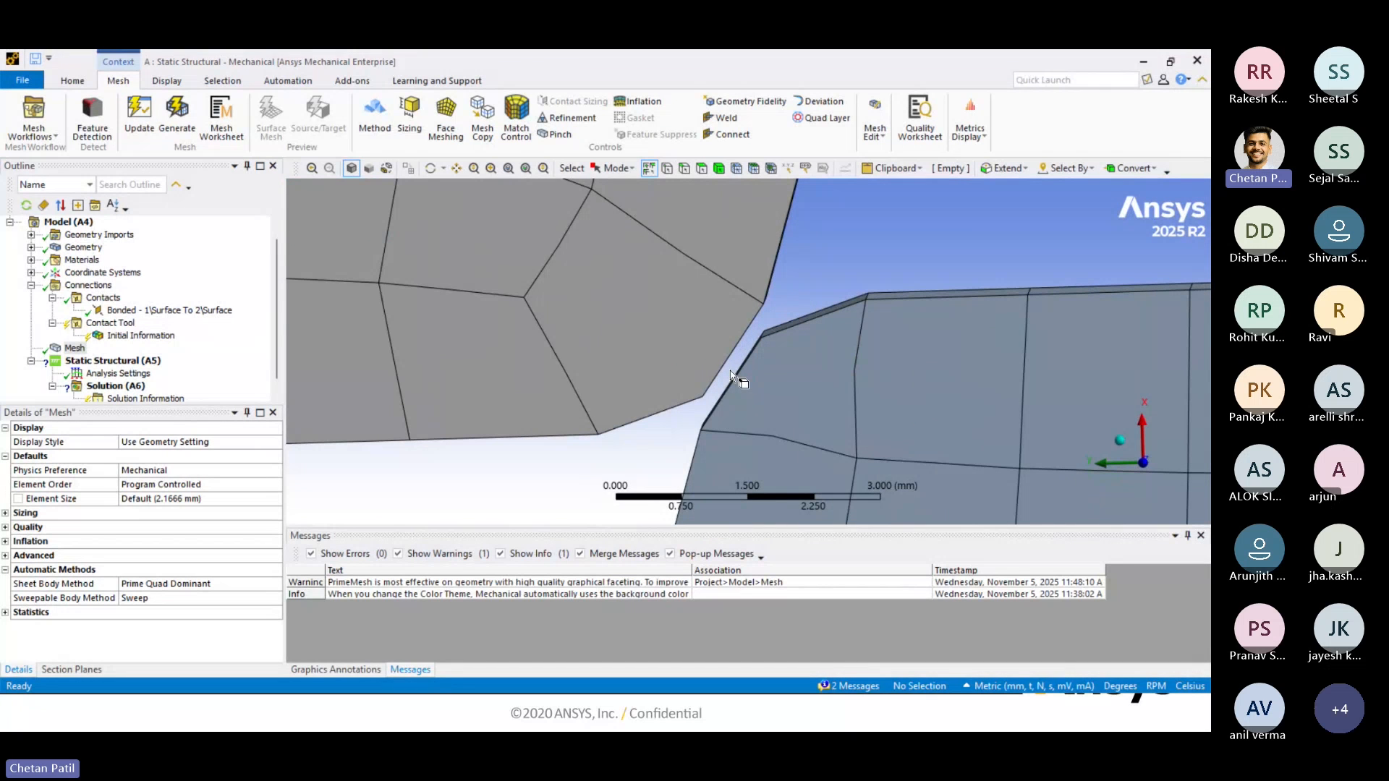
middle_drag(731, 374, 761, 364)
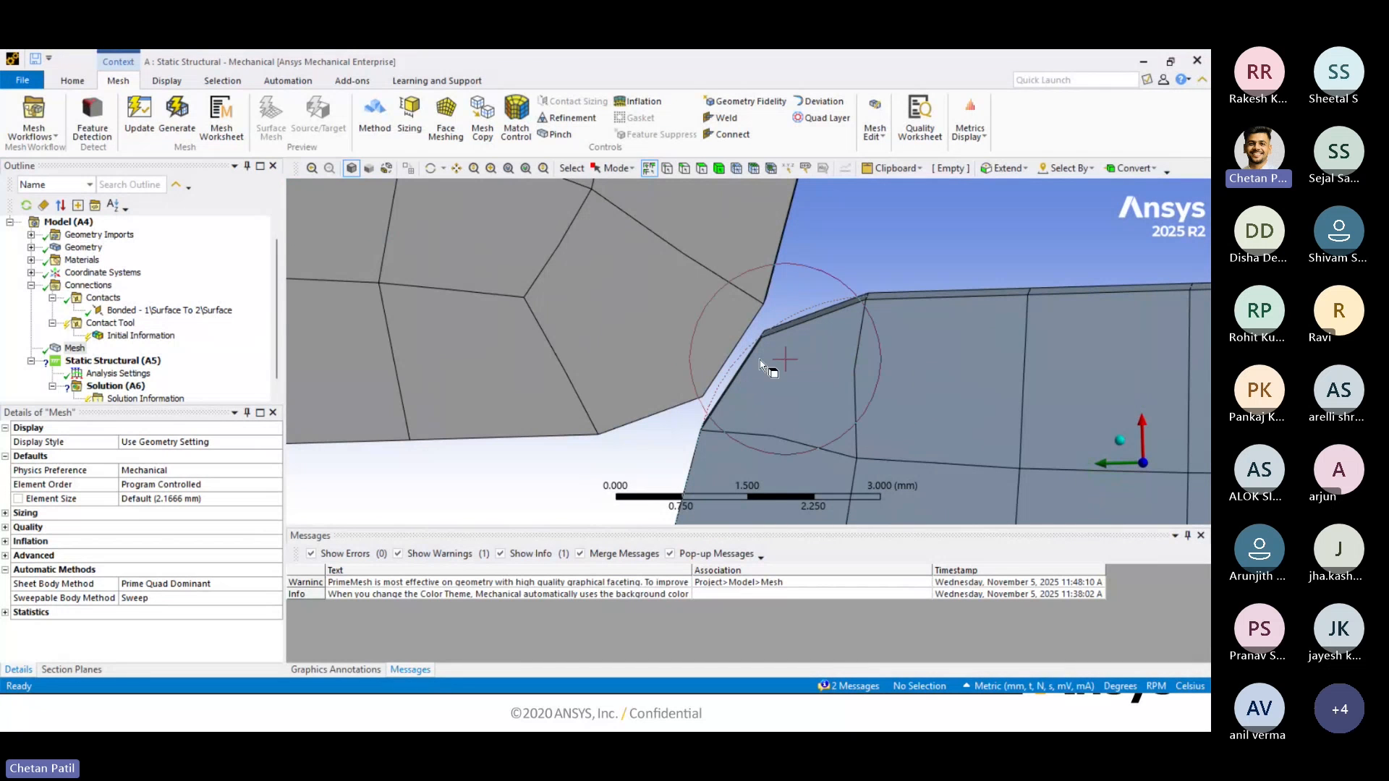
click(1143, 463)
scroll(807, 369, down, 3)
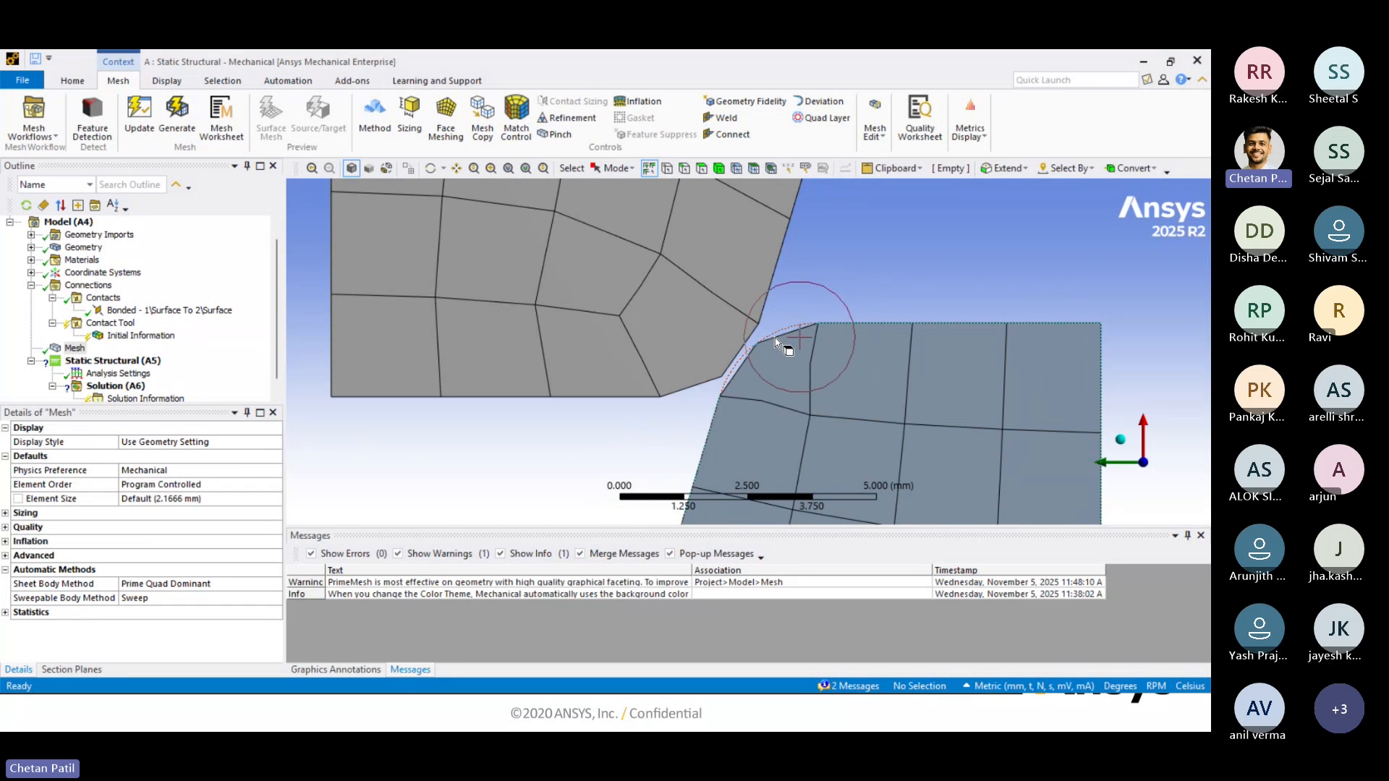
scroll(779, 339, down, 3)
scroll(779, 339, up, 5)
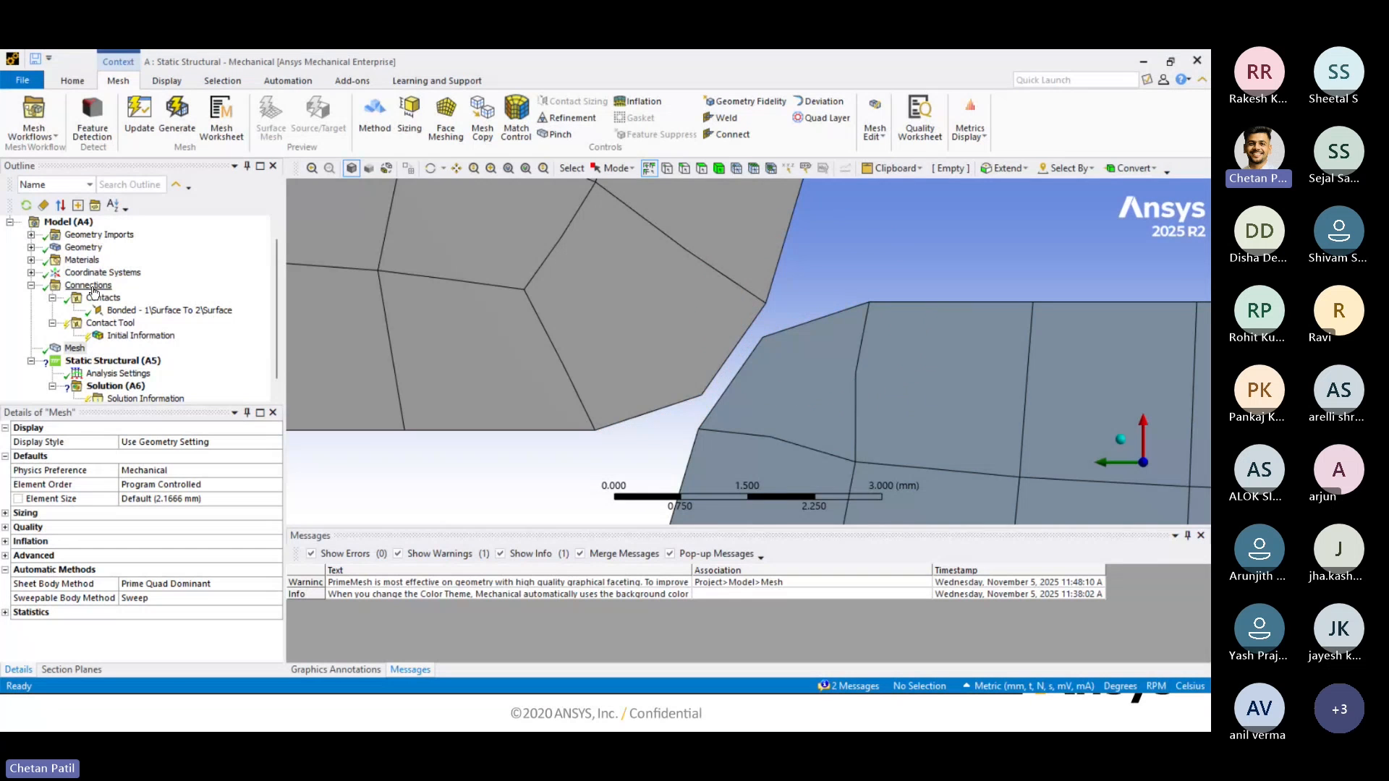
Generate the initial contact results for the Contact Tool.
click(110, 323)
right_click(113, 326)
click(165, 355)
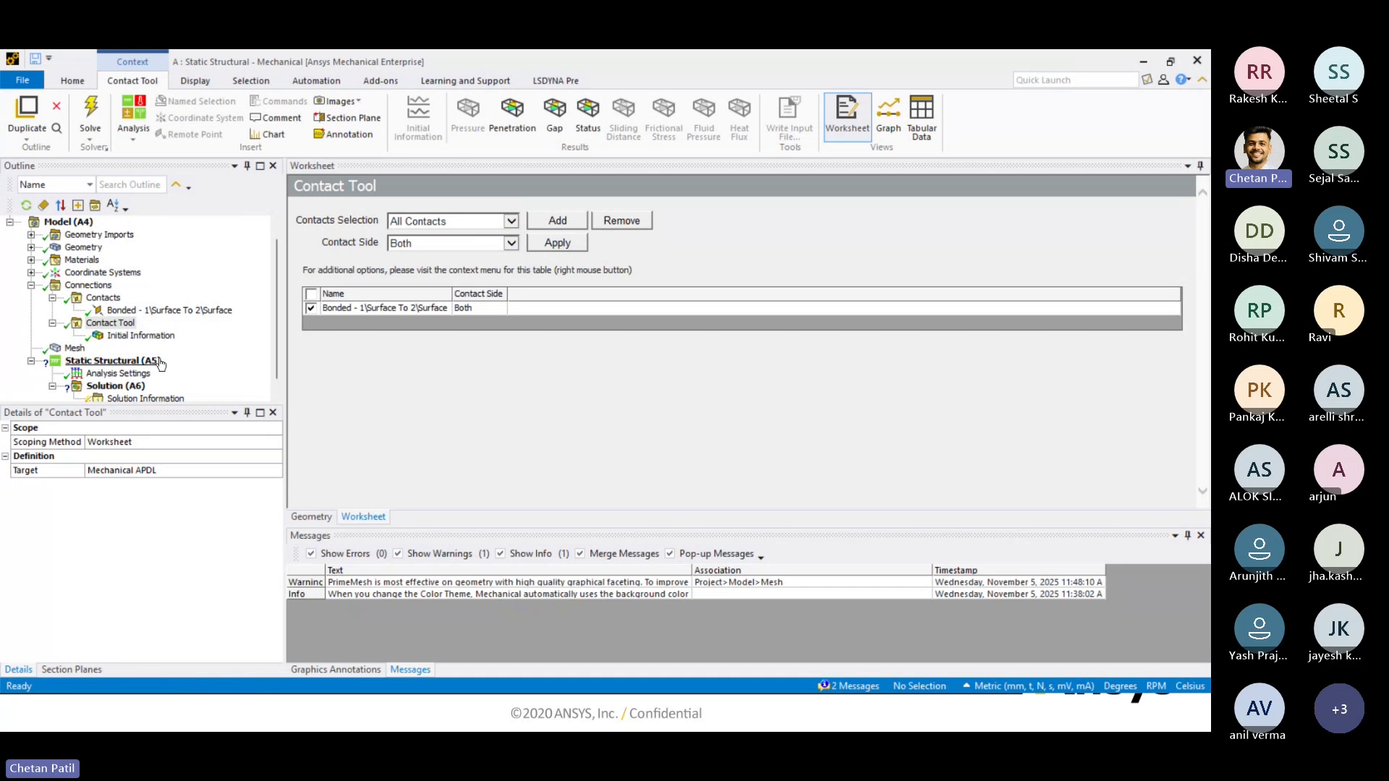
Review the full Initial Information table, including gap, penetration and pinball values, and display the bonded contact it describes.
click(121, 337)
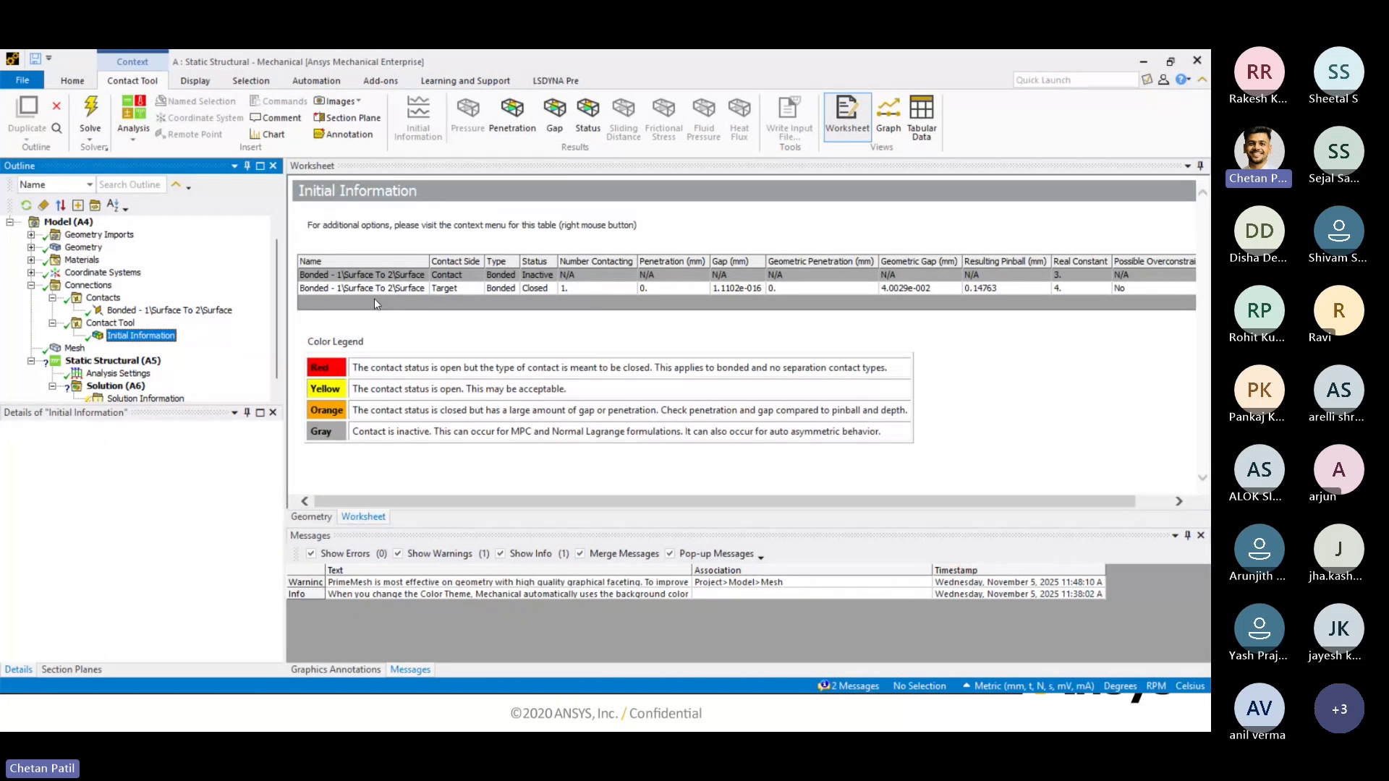
click(134, 336)
drag(901, 503, 958, 502)
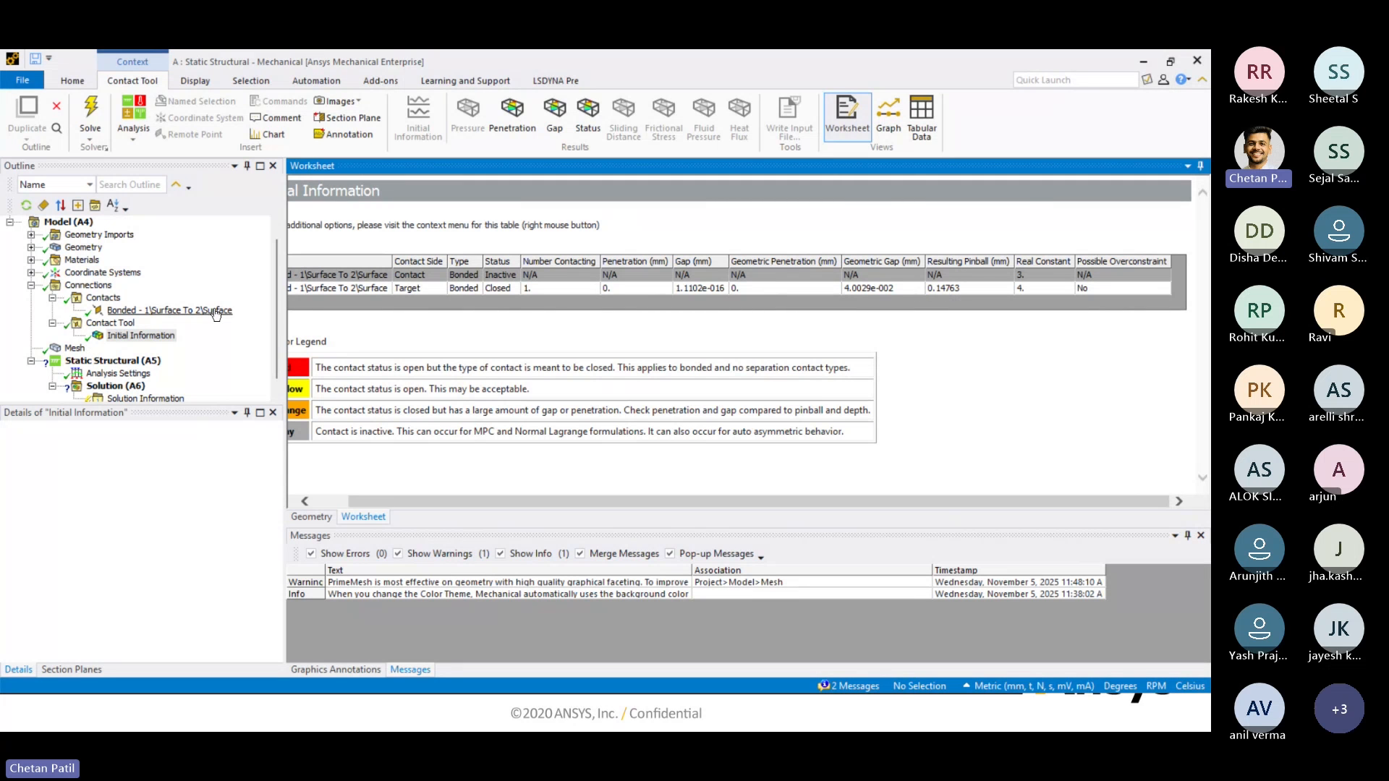
click(216, 312)
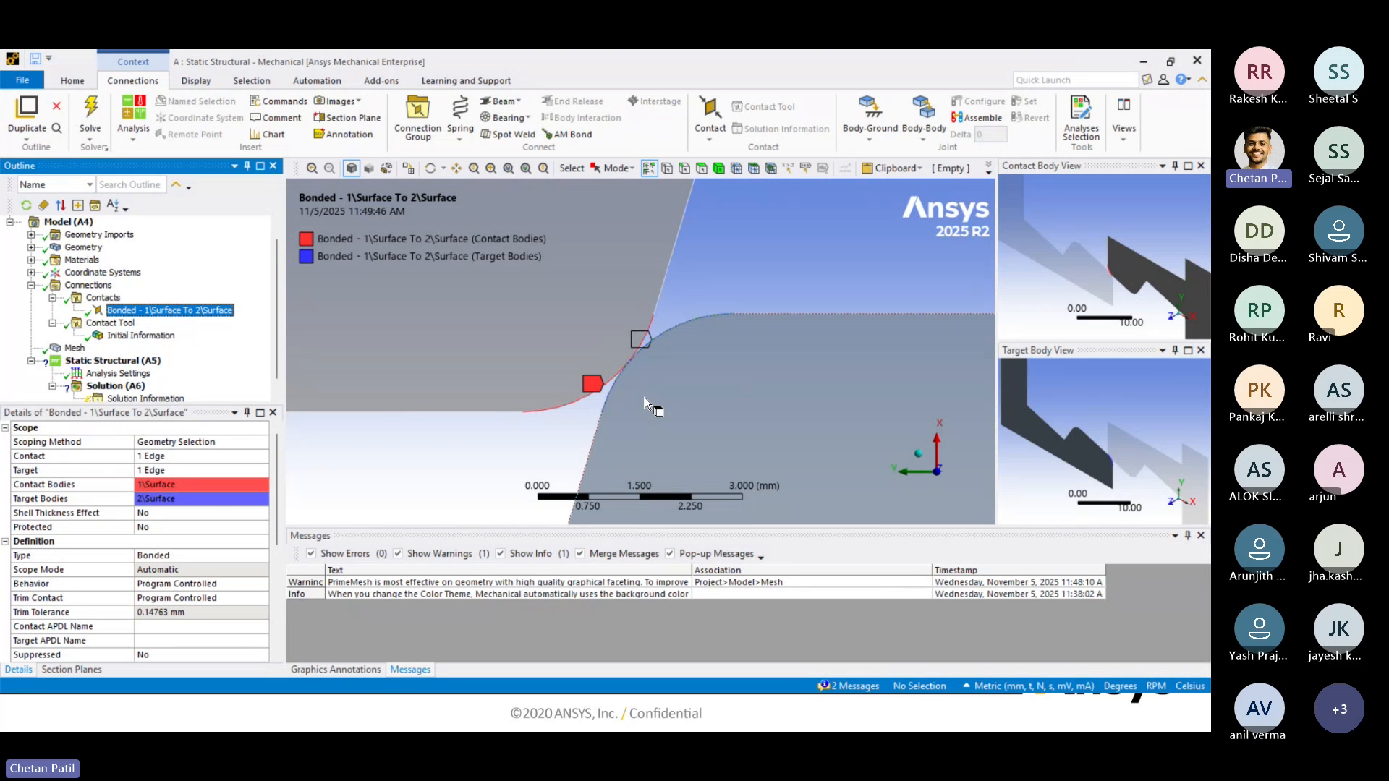
Examine the target-side row of the Initial Information table and the Contacts group's auto-detection tolerance value.
click(143, 336)
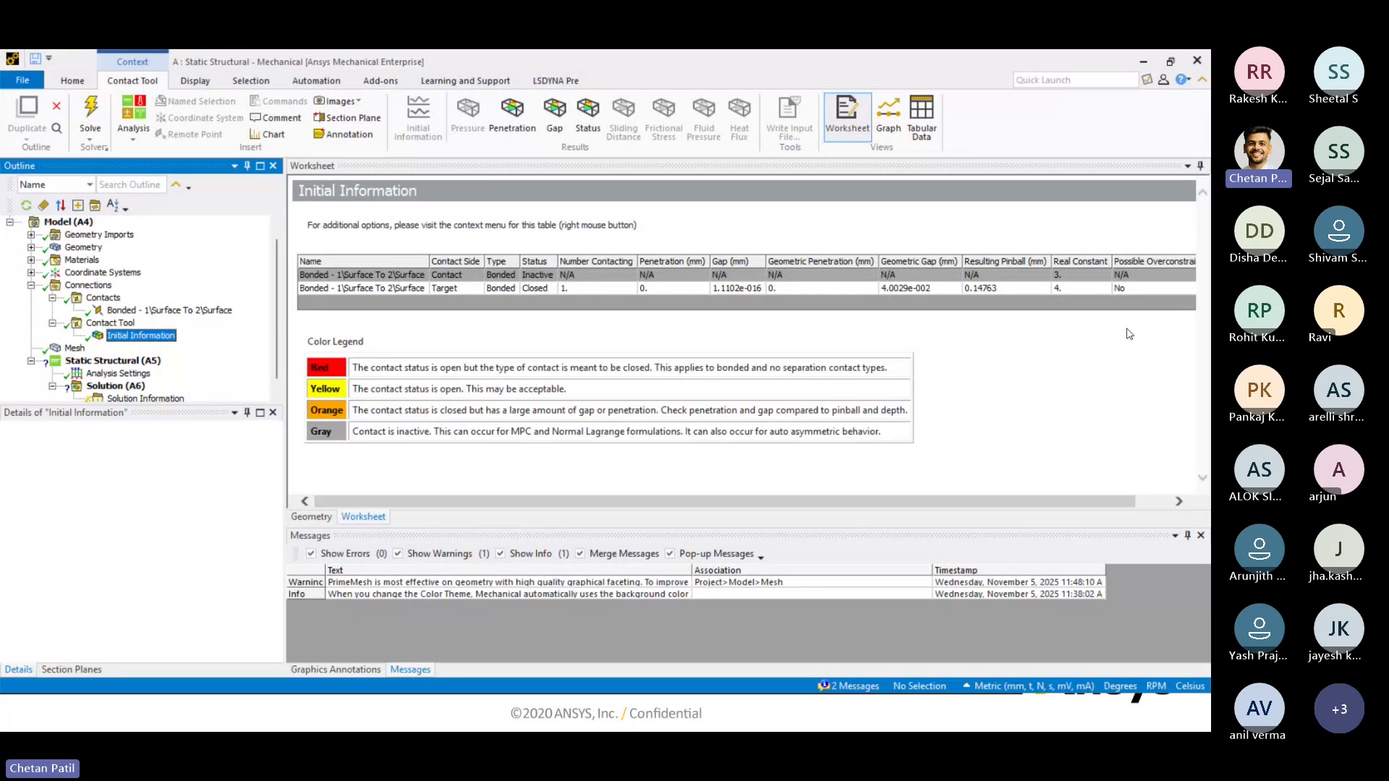
click(1019, 289)
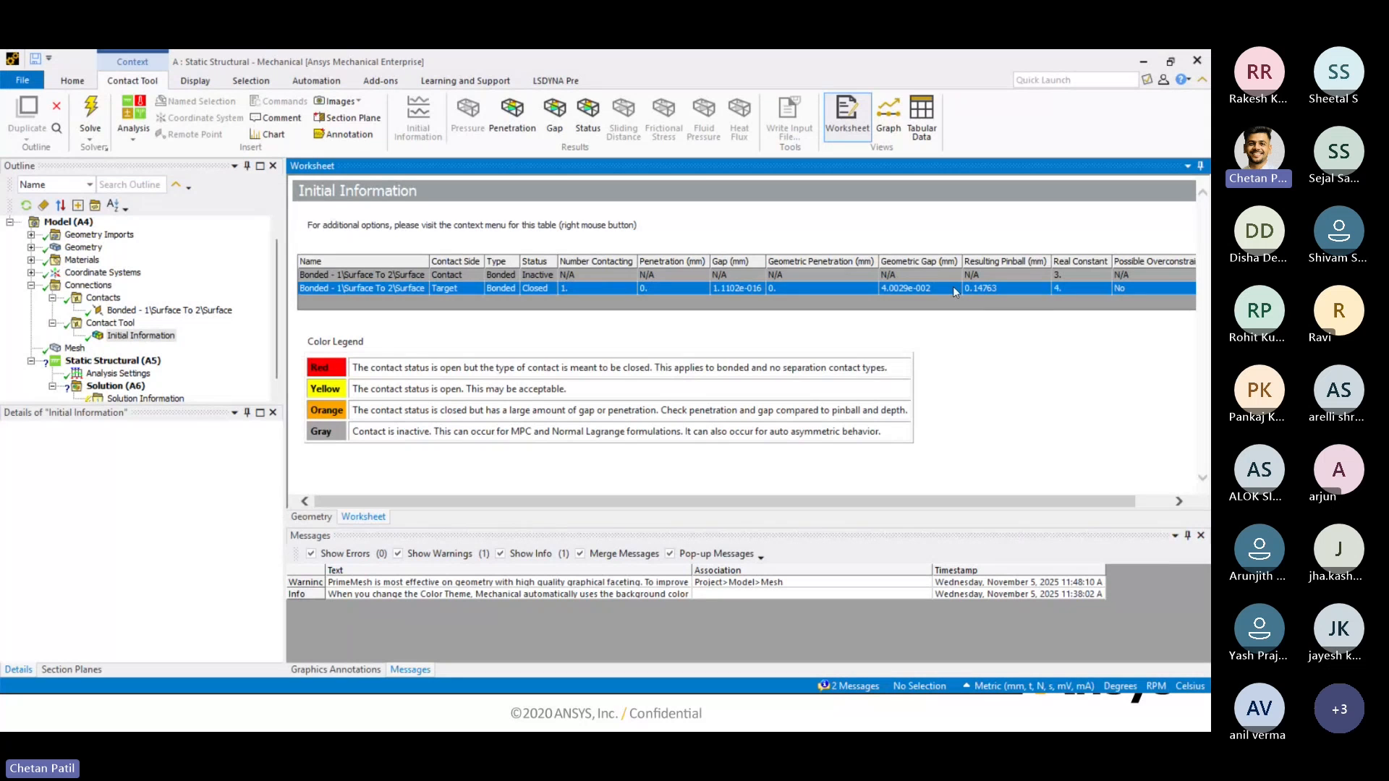
click(102, 298)
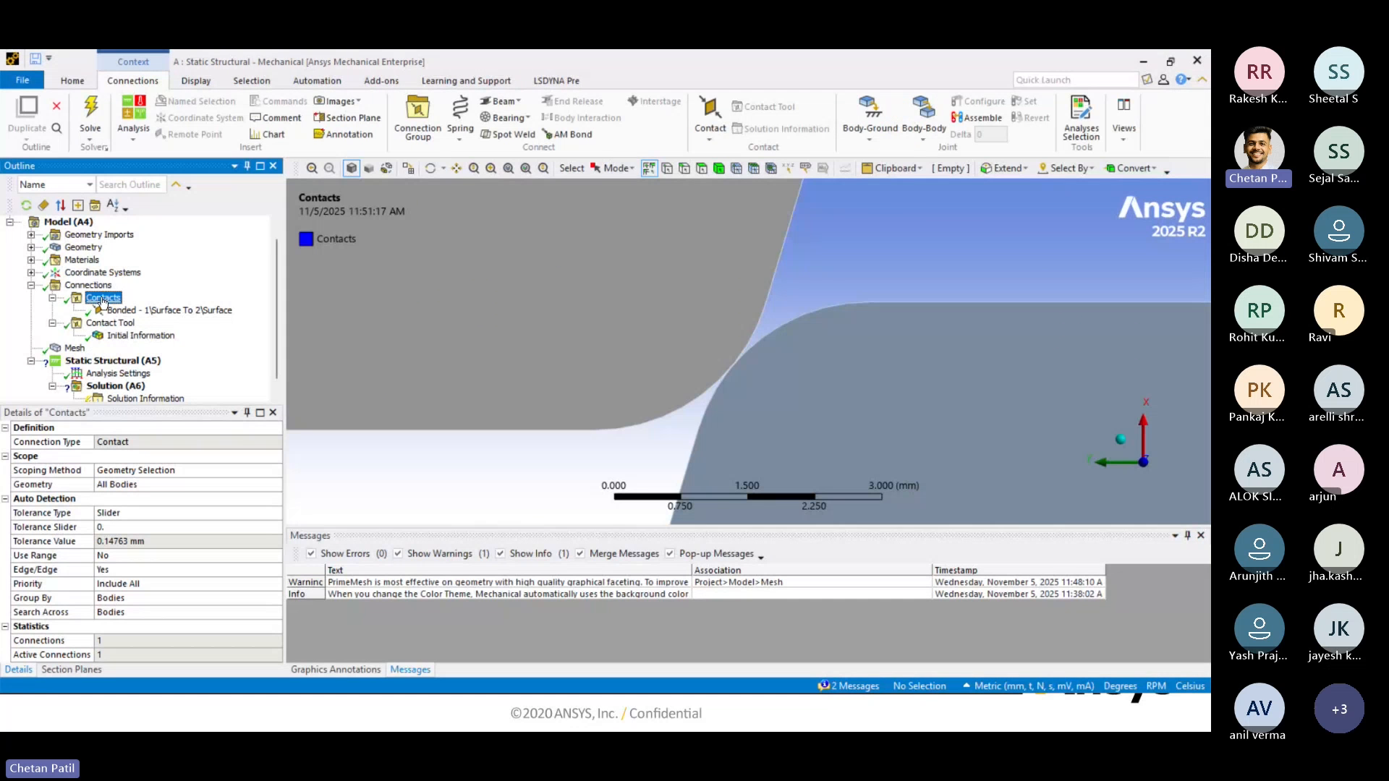
click(103, 544)
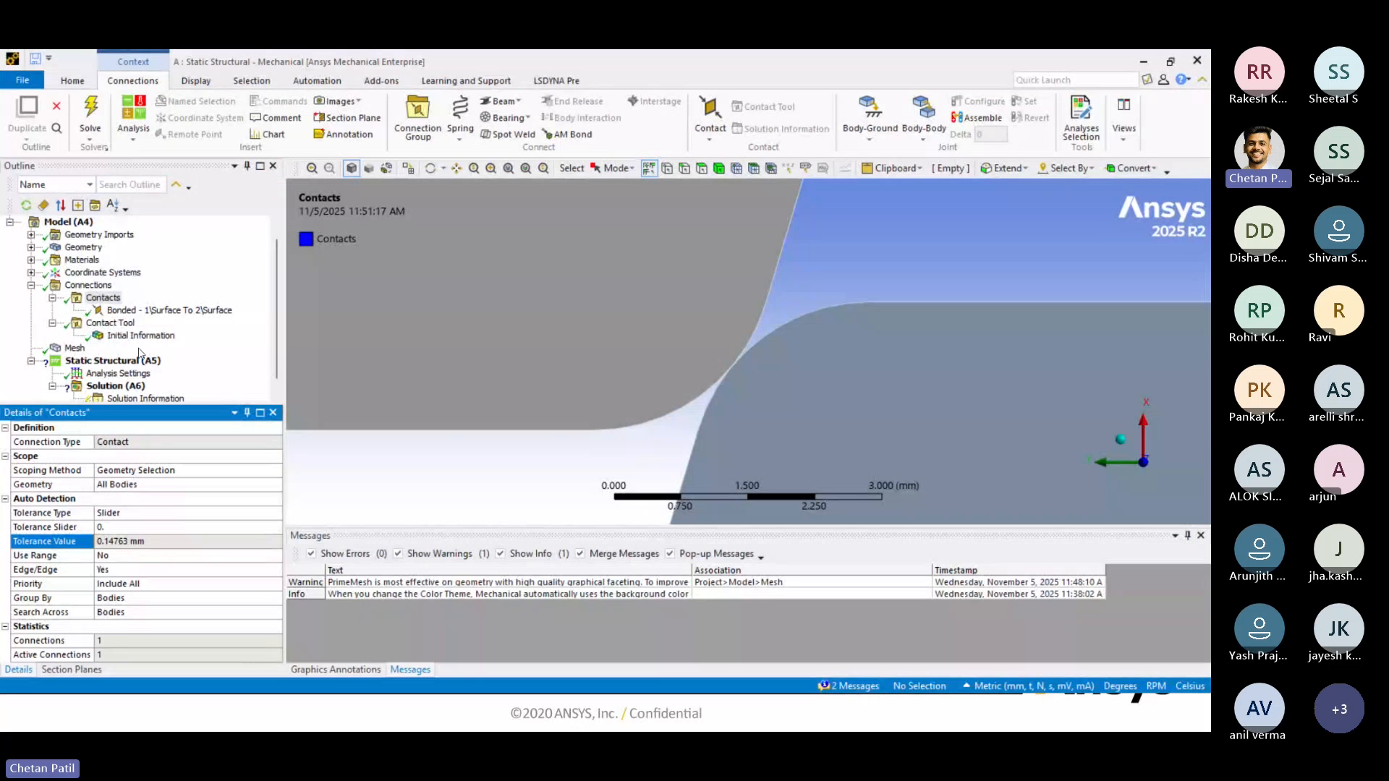
Define the bonded contact's pinball region by radius and set the pinball radius to 0.005 mm.
click(167, 310)
scroll(160, 564, down, 5)
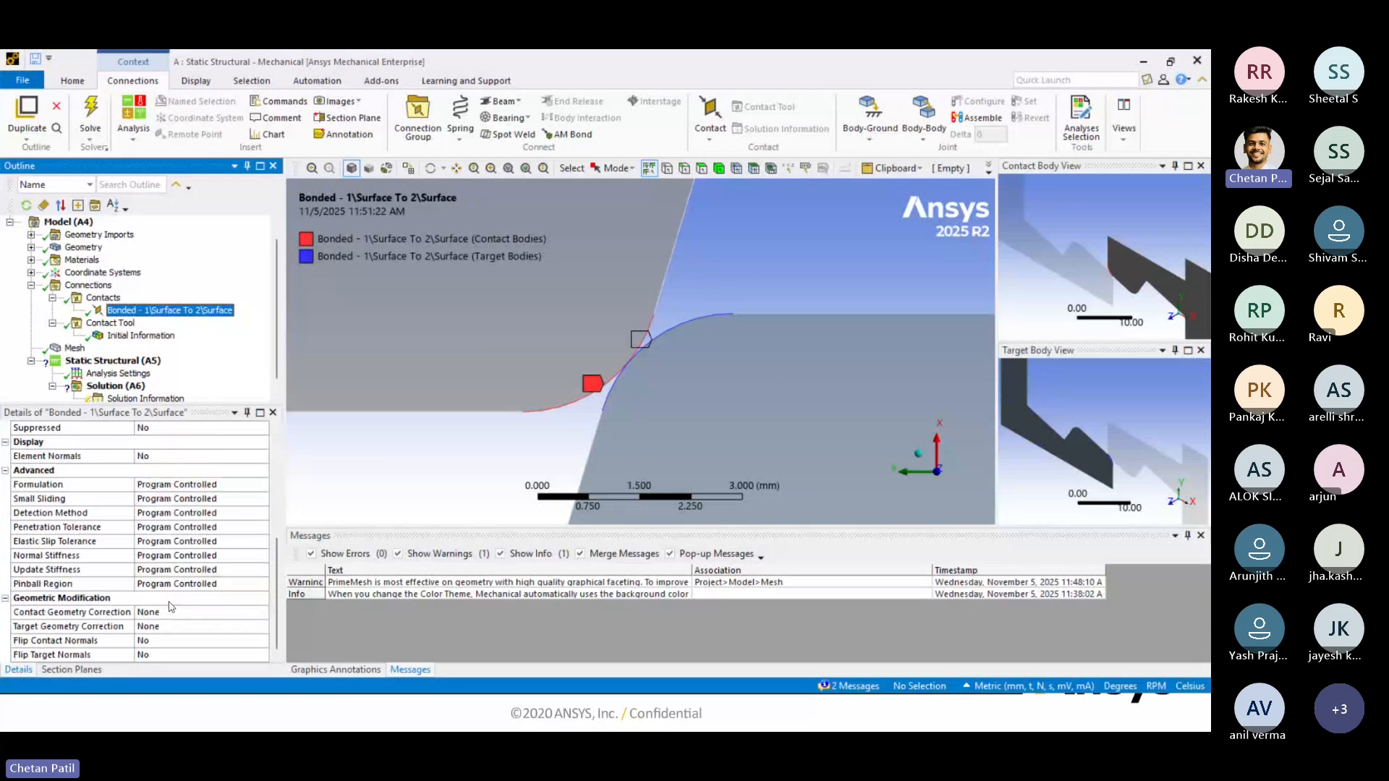
click(233, 584)
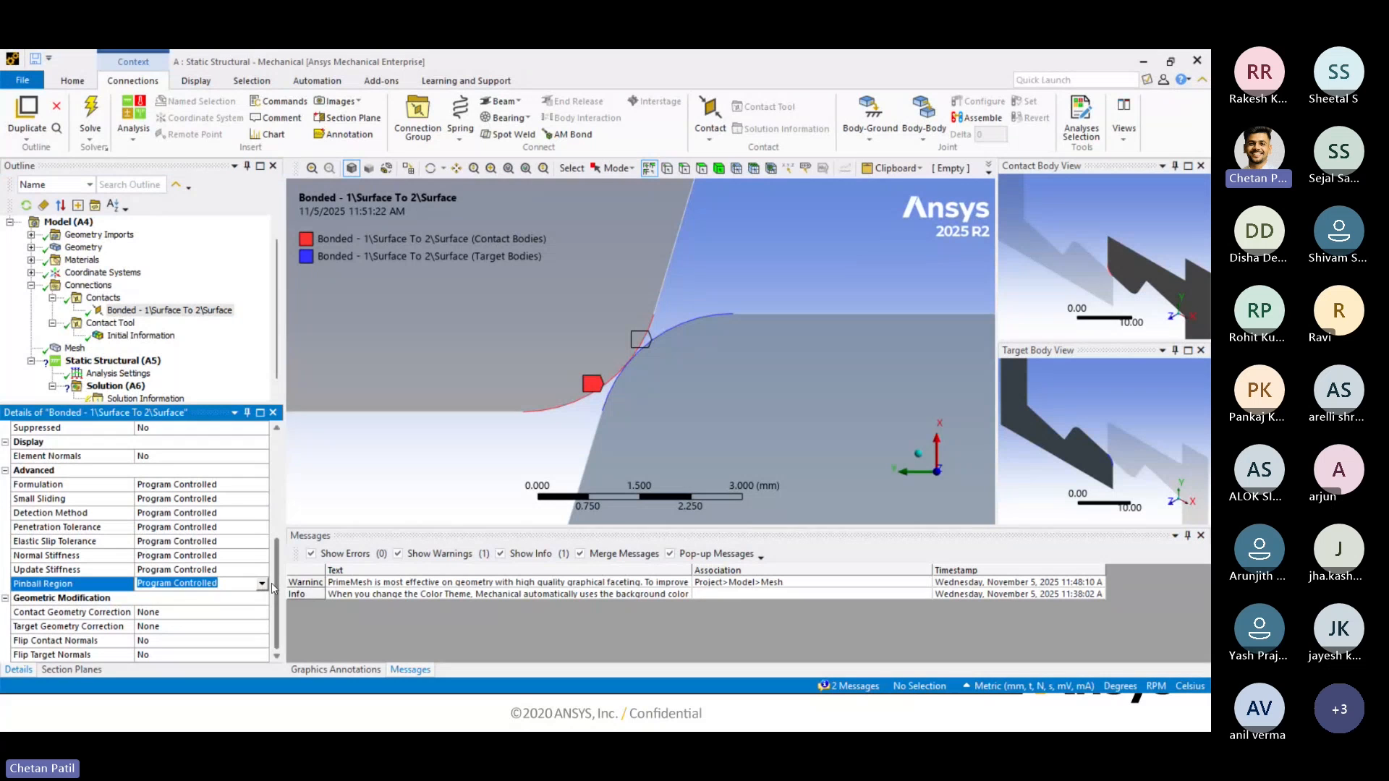
click(261, 584)
click(186, 613)
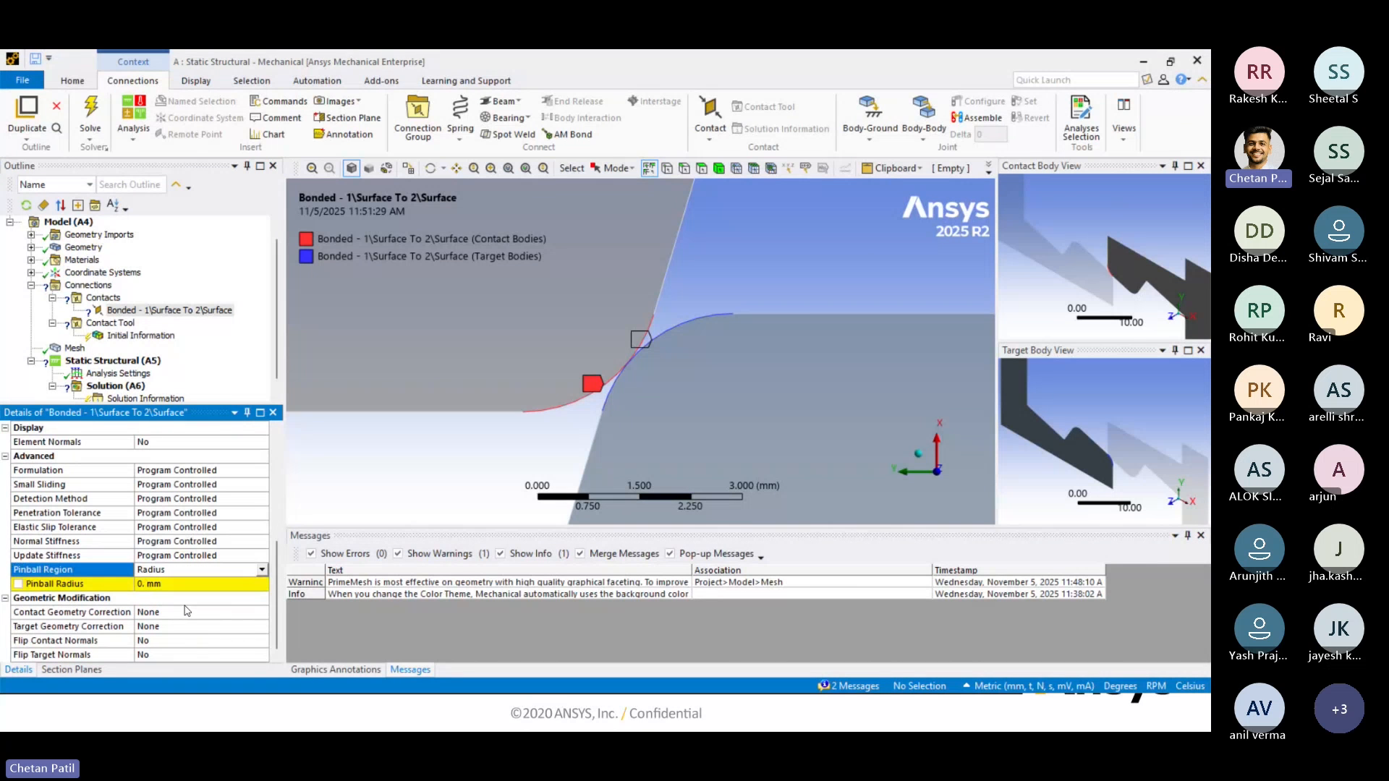
click(174, 583)
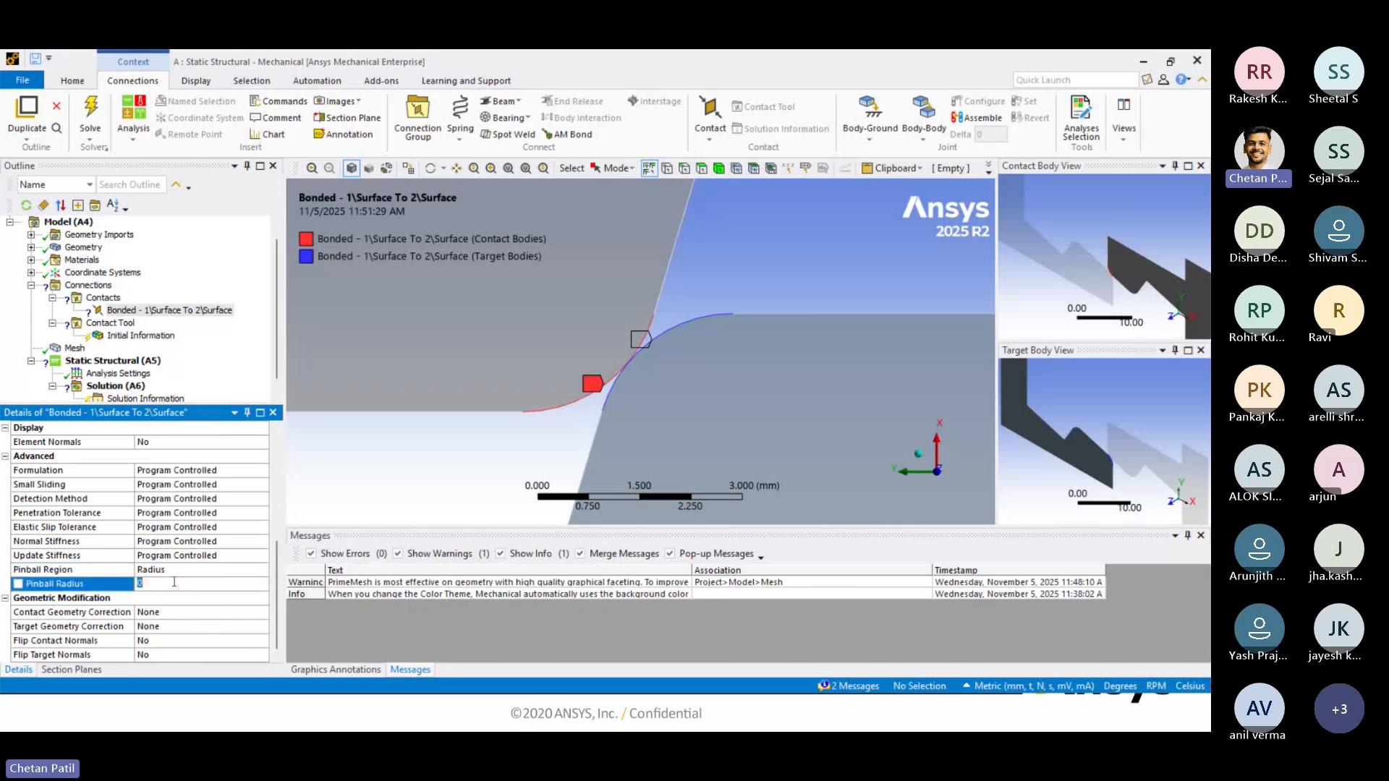
key(Return)
text(0.005)
key(Return)
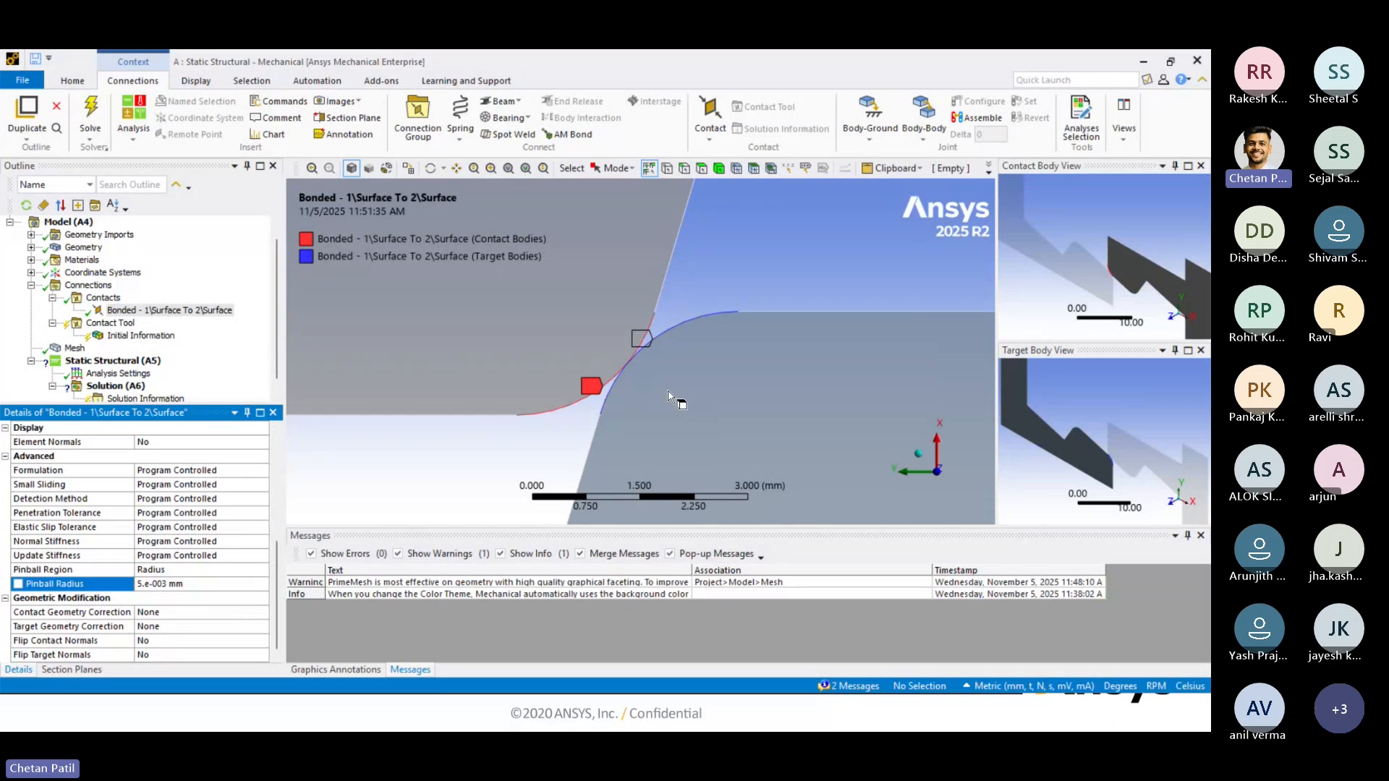
Inspect the pinball sphere on the contact edge against the gap between the two hooks.
scroll(668, 323, up, 10)
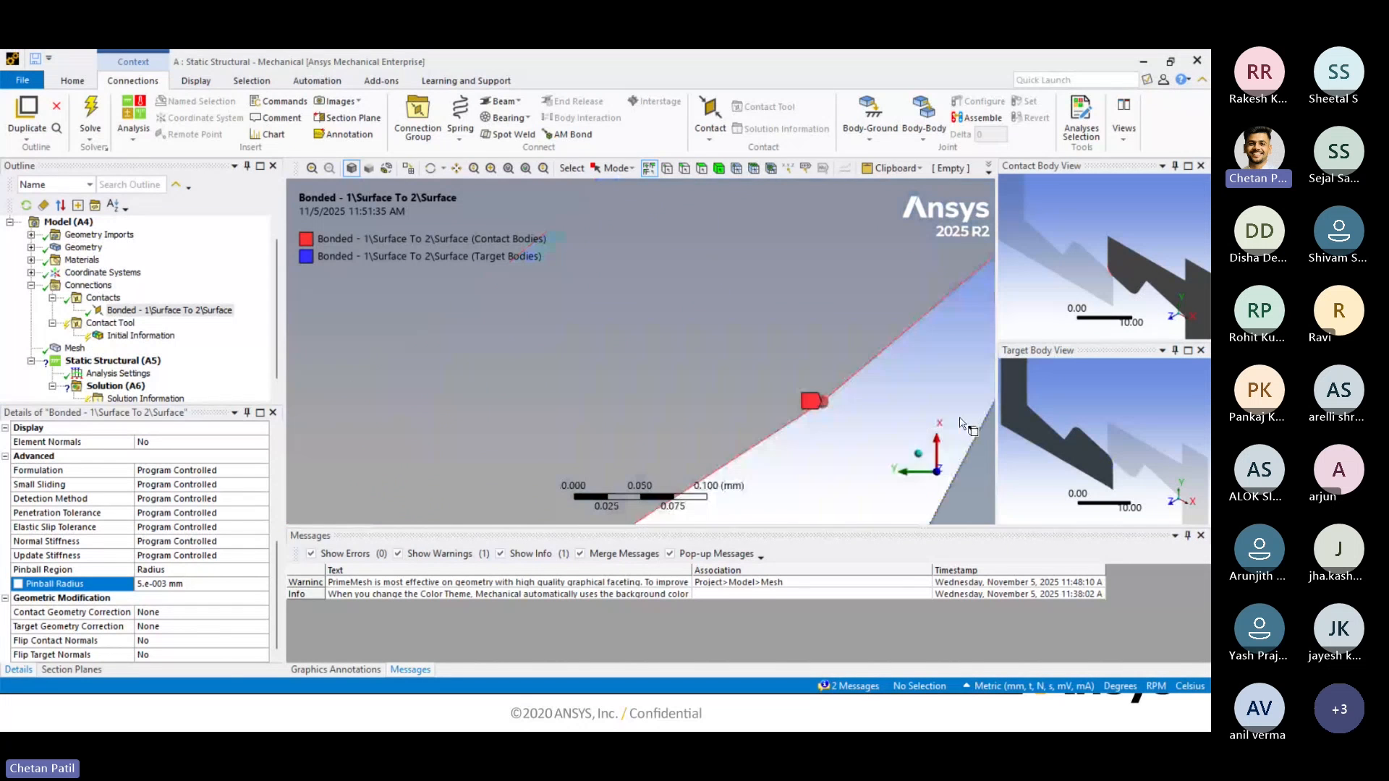
scroll(673, 326, up, 3)
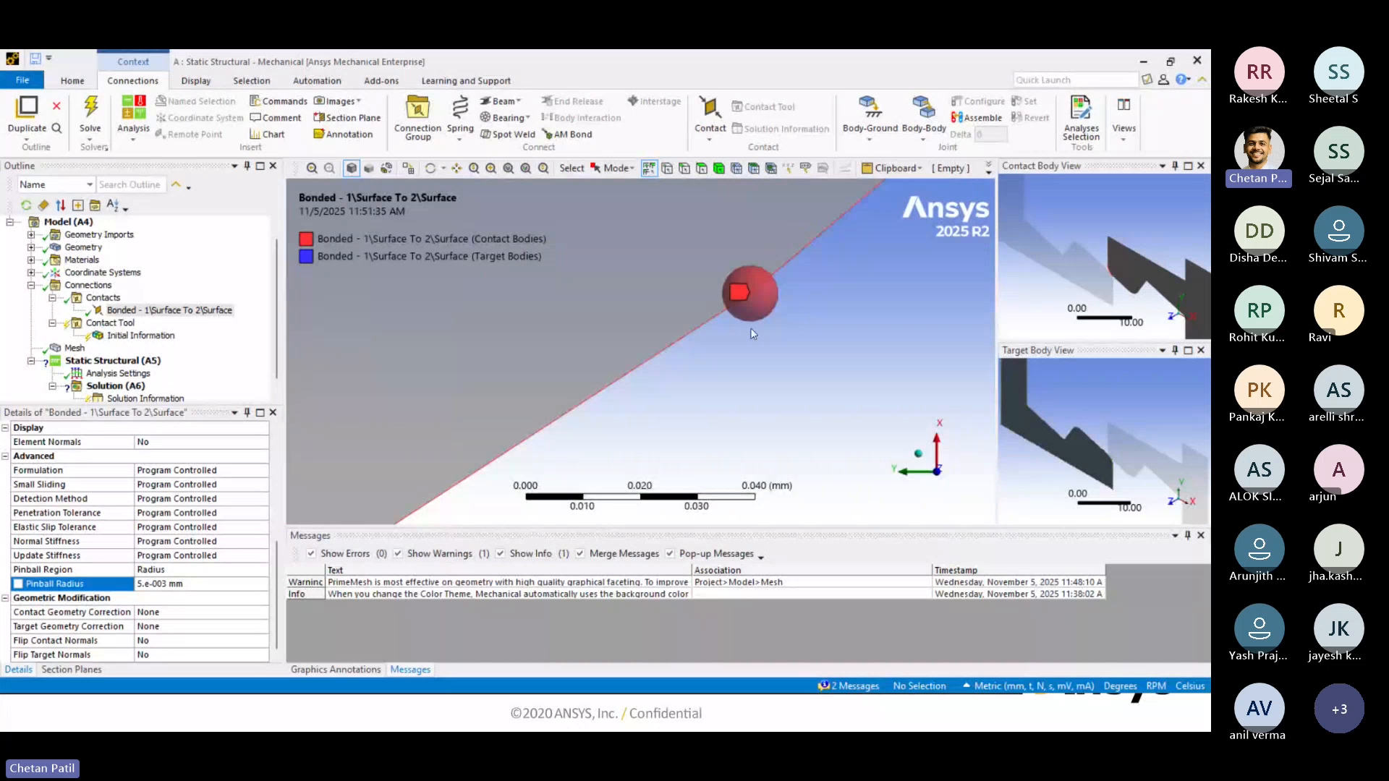
scroll(748, 324, down, 5)
scroll(769, 310, down, 5)
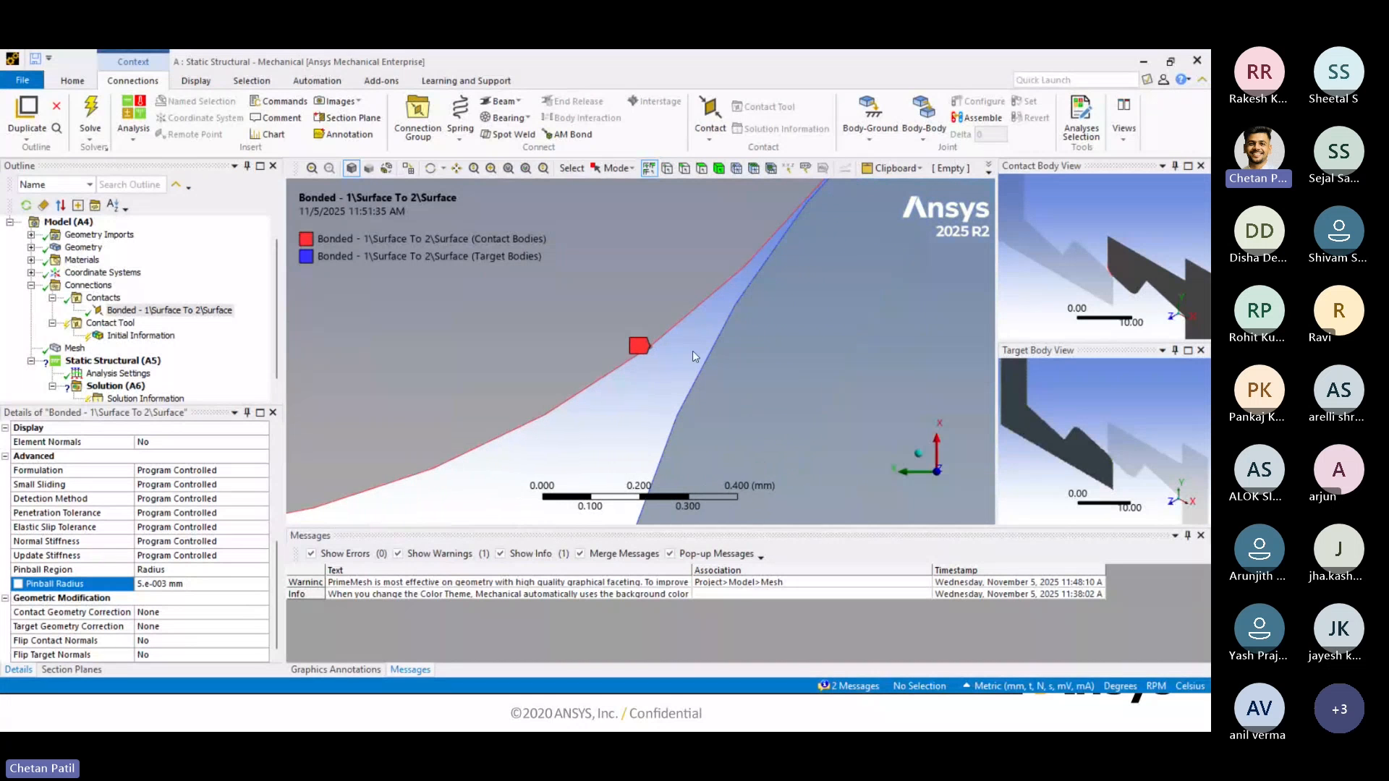
scroll(669, 366, up, 1)
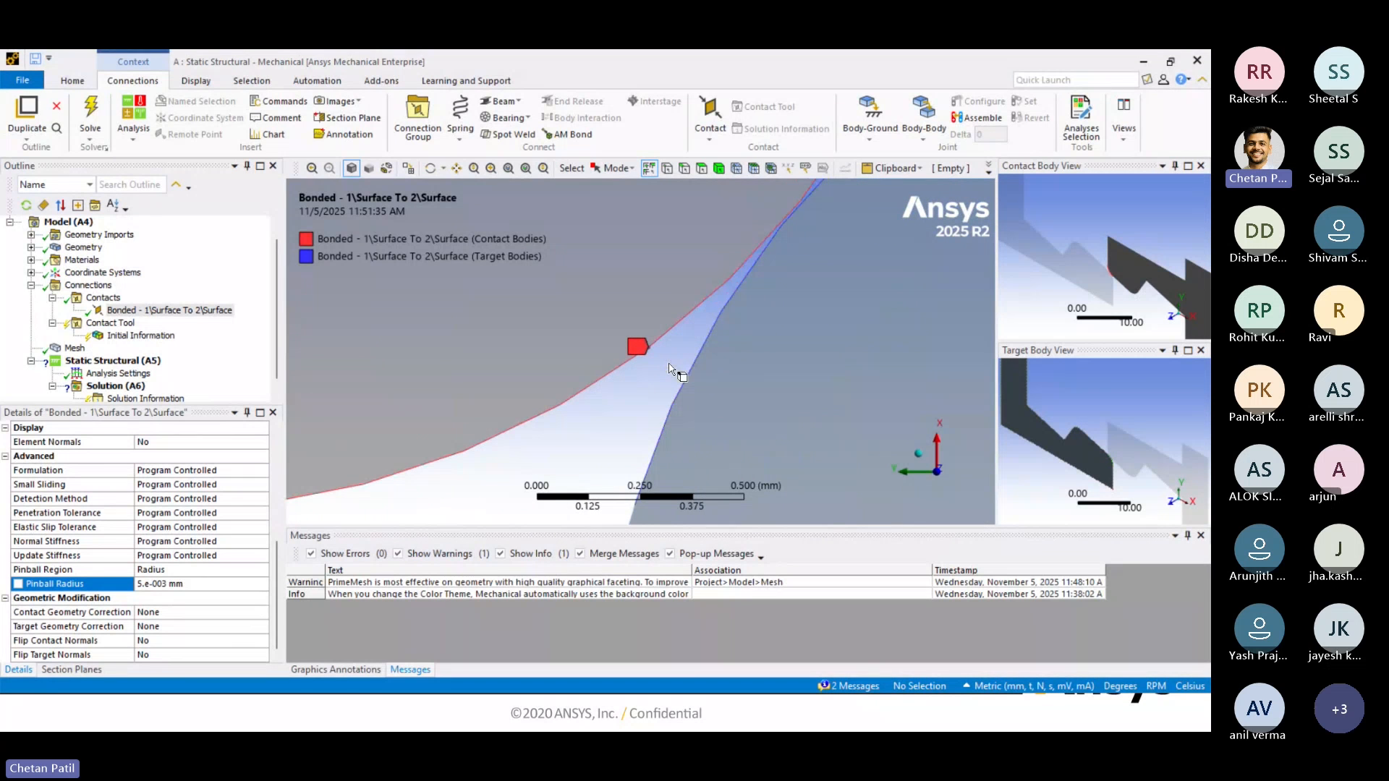
scroll(671, 391, up, 1)
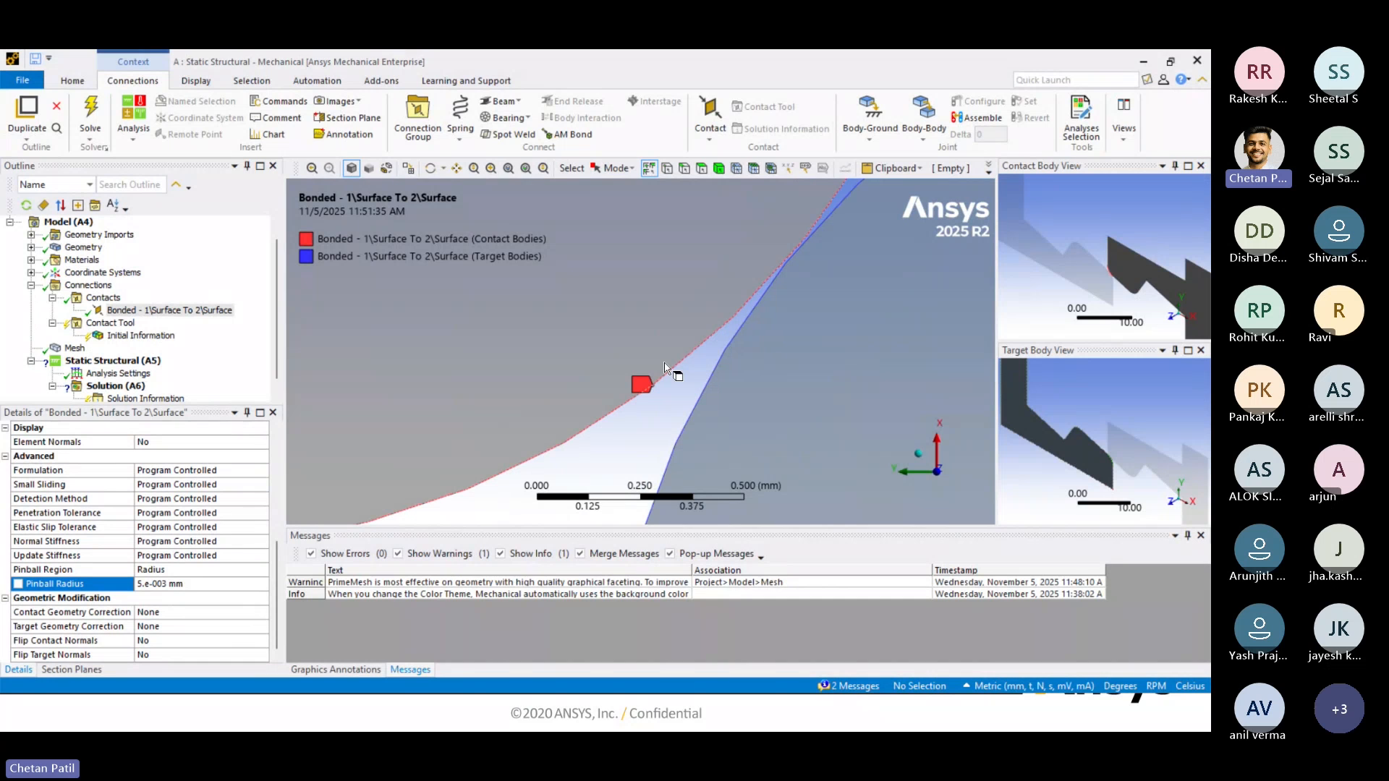
Regenerate the Contact Tool's initial contact results and display the Initial Information table.
right_click(116, 324)
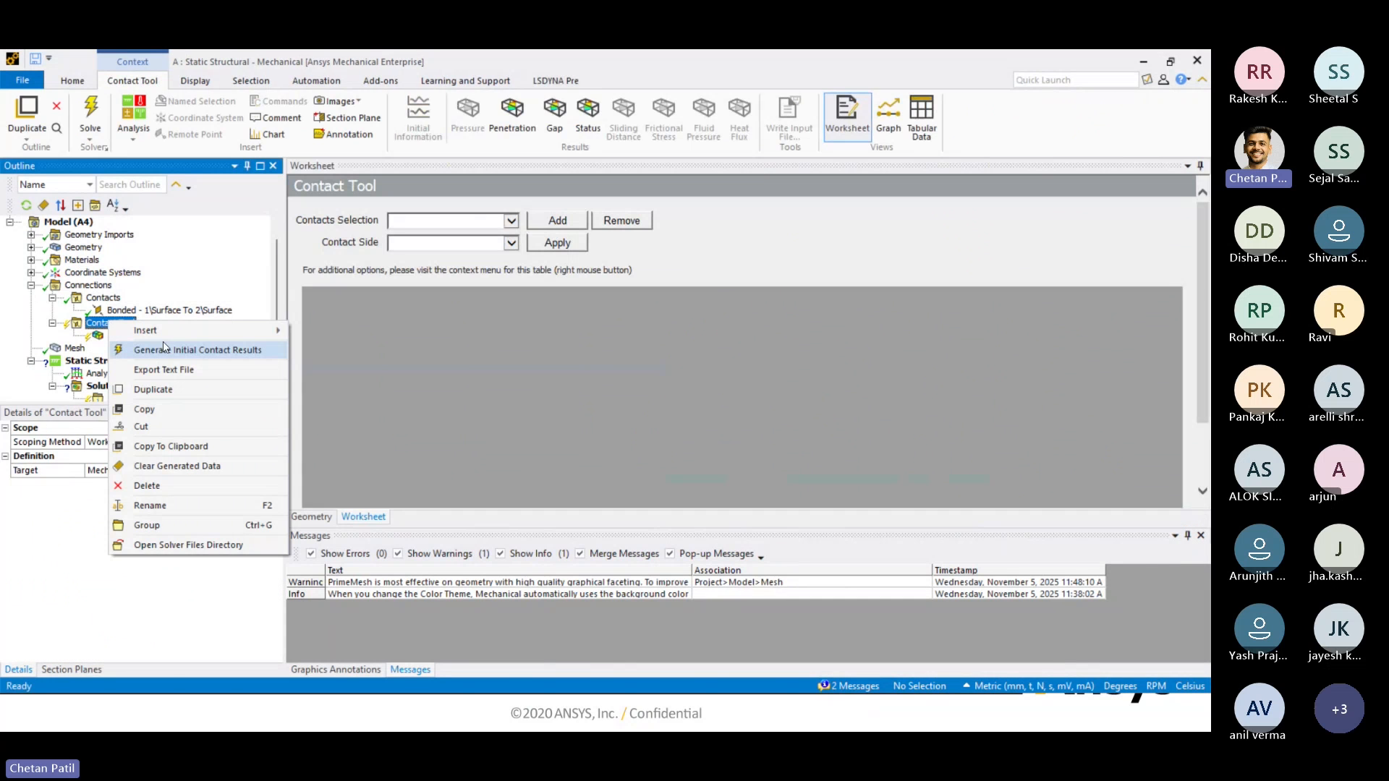
click(164, 350)
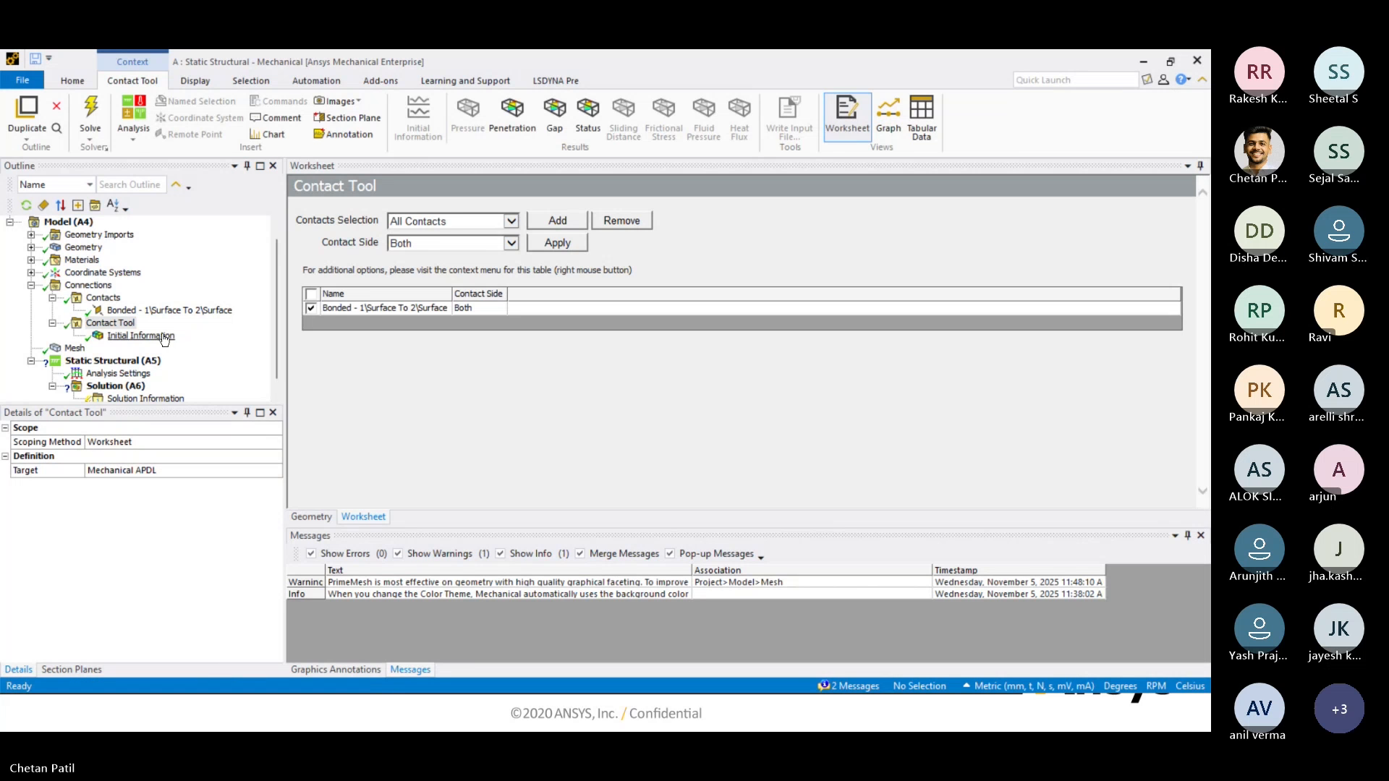
click(141, 336)
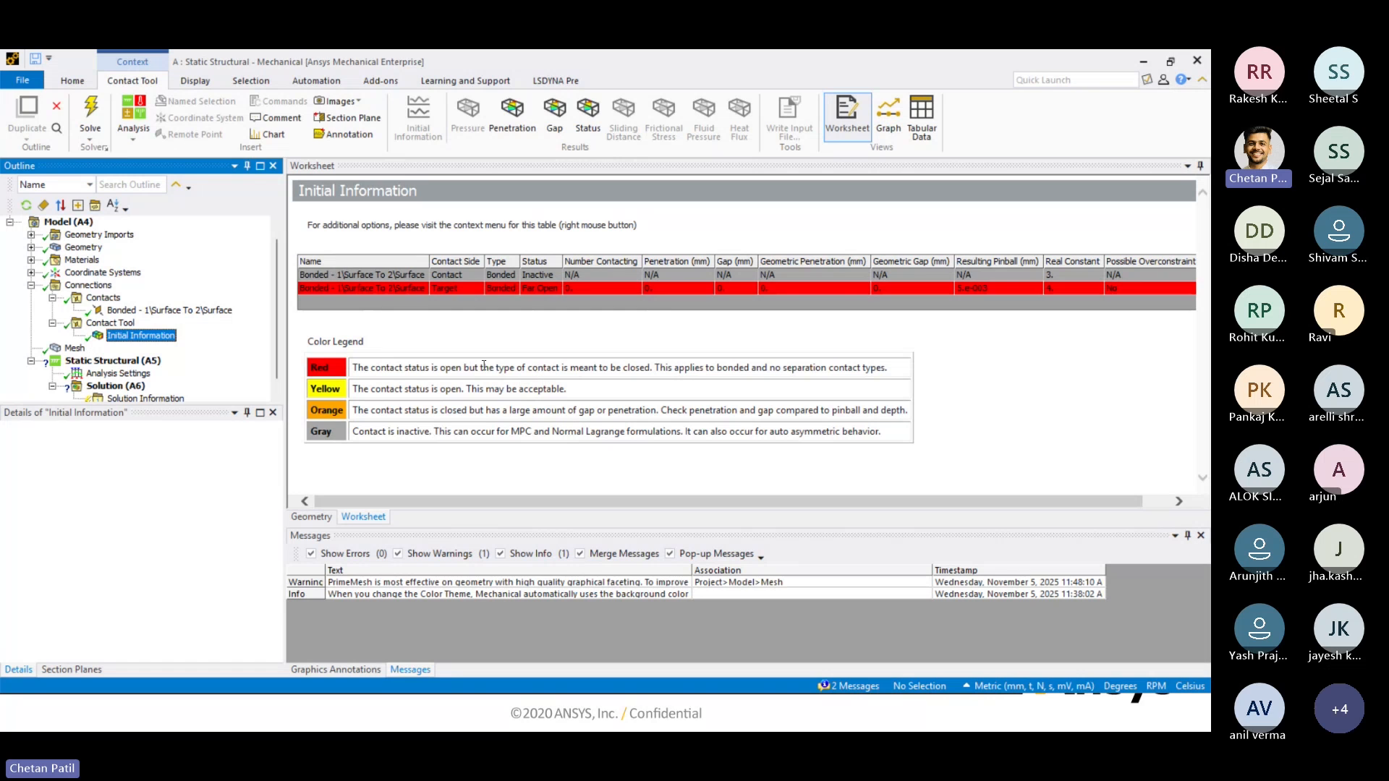
Read the red, yellow and orange entries of the Initial Information color legend, highlighting their key phrases.
drag(497, 368, 561, 370)
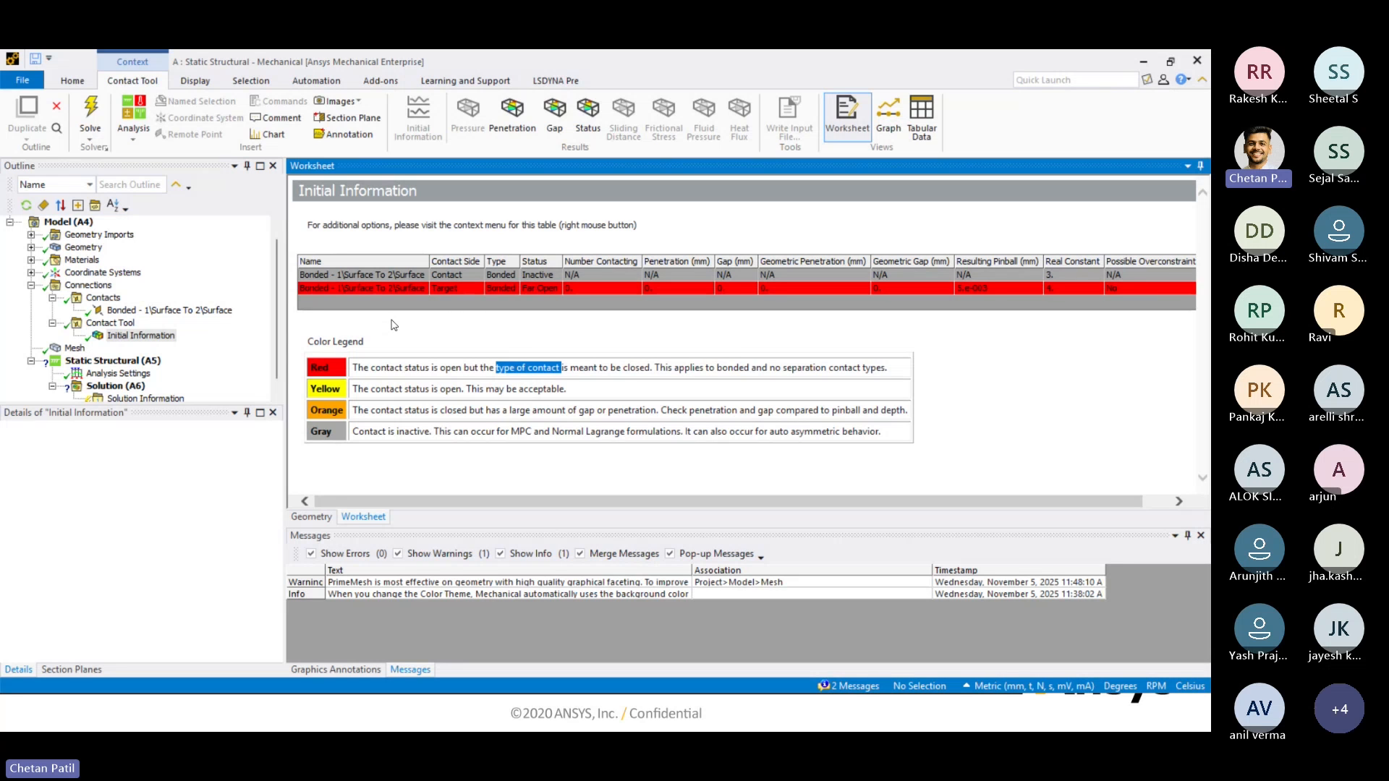
click(758, 369)
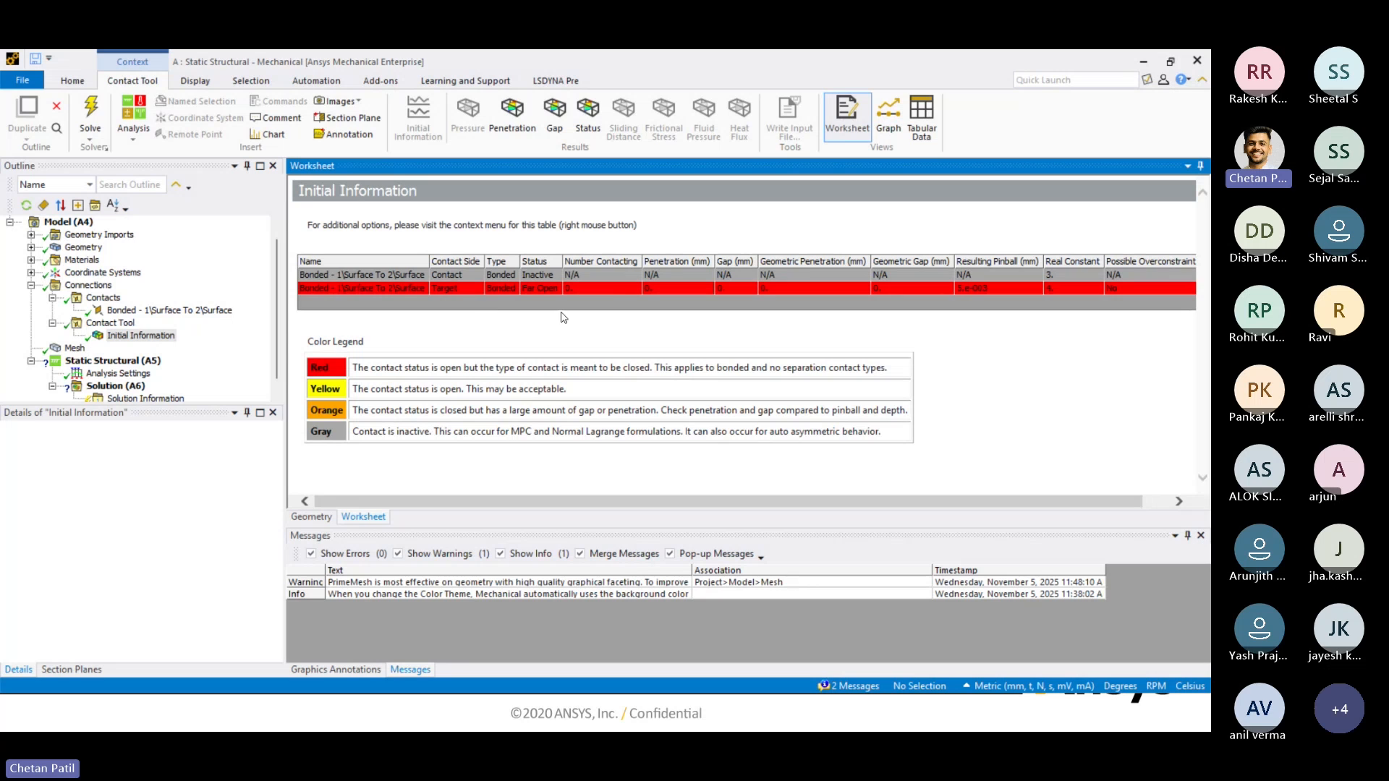
drag(655, 367, 880, 379)
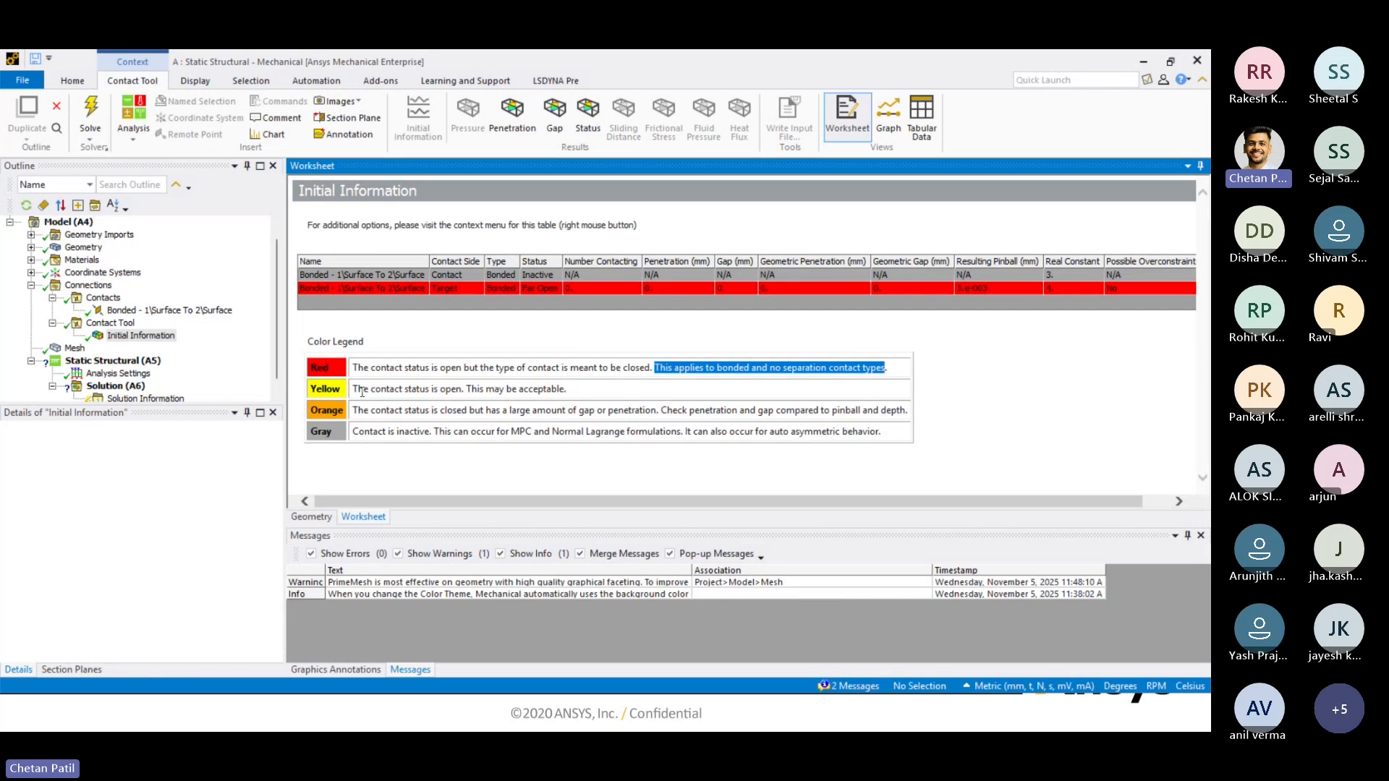
drag(353, 389, 438, 390)
click(322, 393)
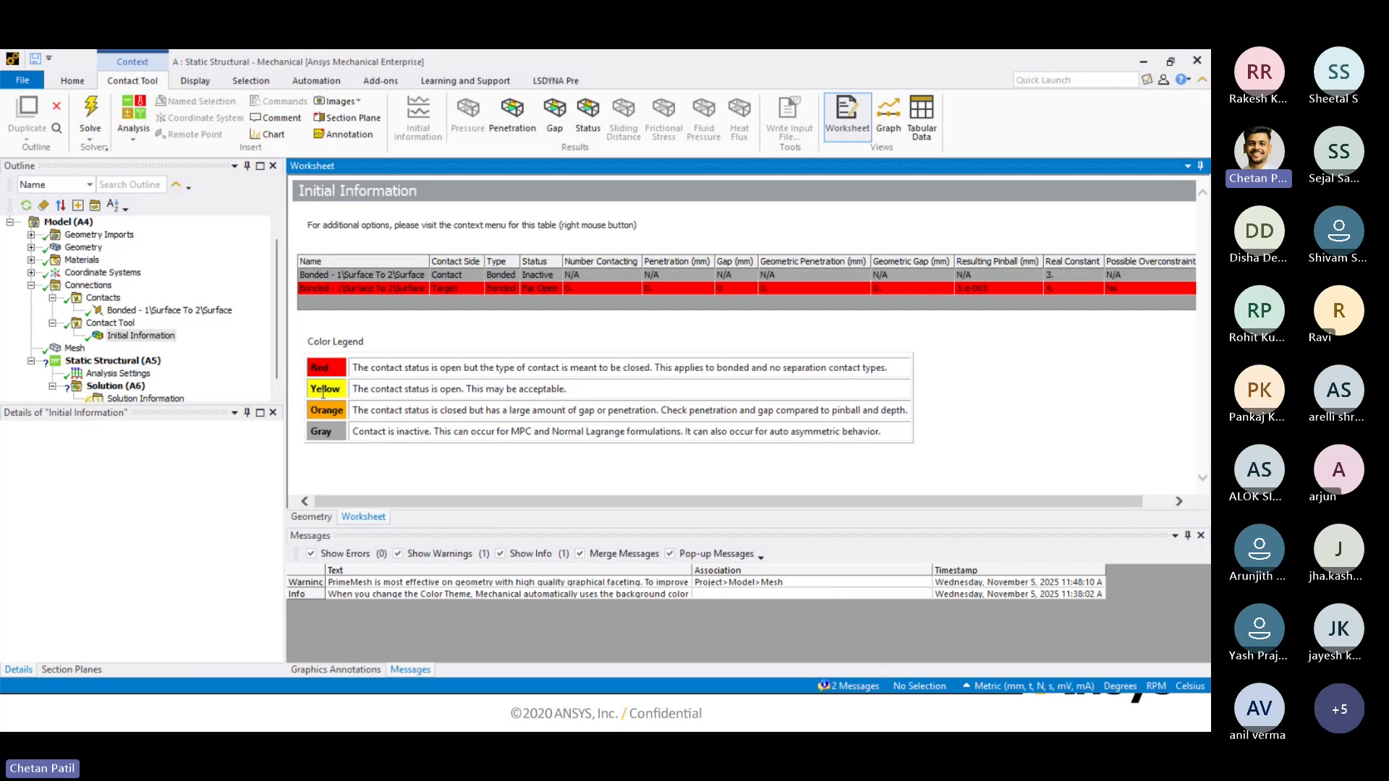
drag(322, 392, 370, 395)
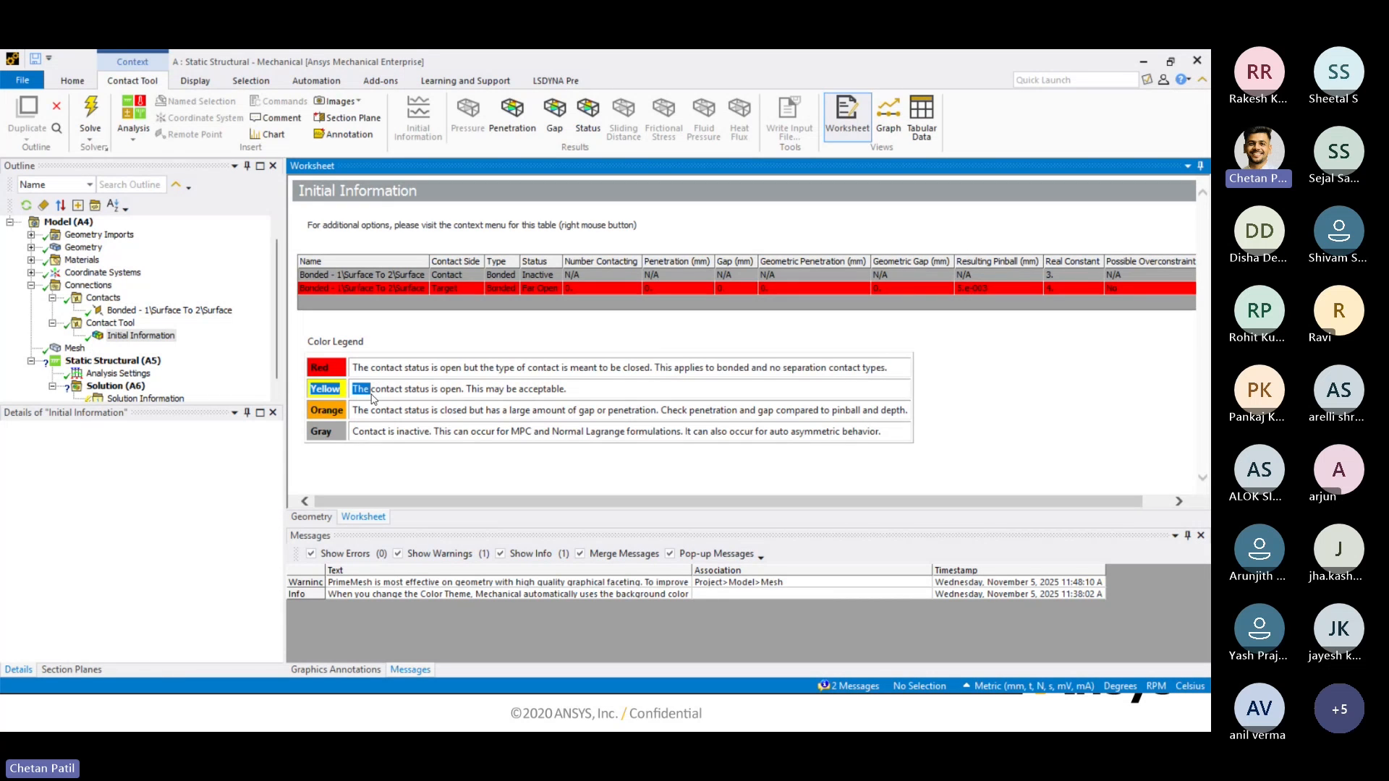
click(319, 400)
drag(310, 411, 632, 422)
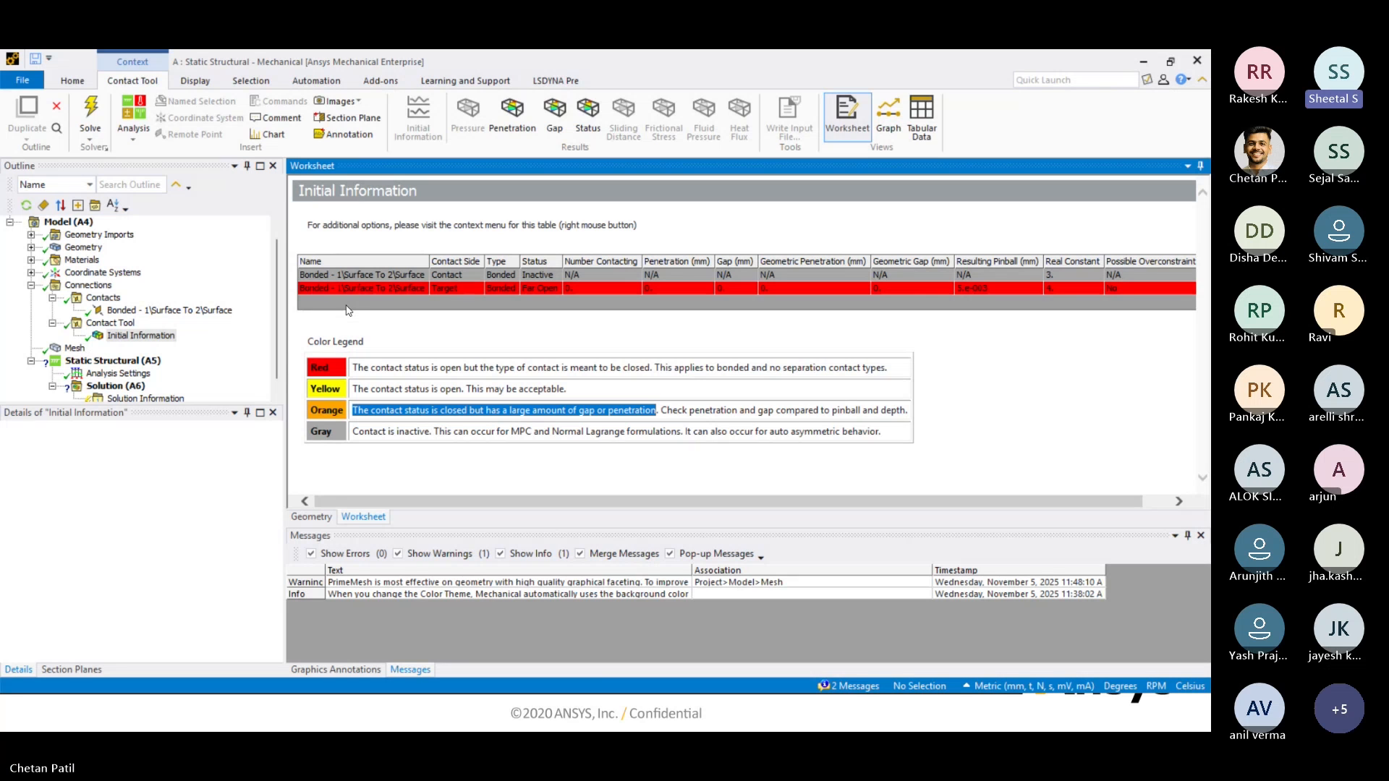
Switch to the Teams meeting window to check the participants, and return to Ansys Mechanical.
mouse_move(821, 720)
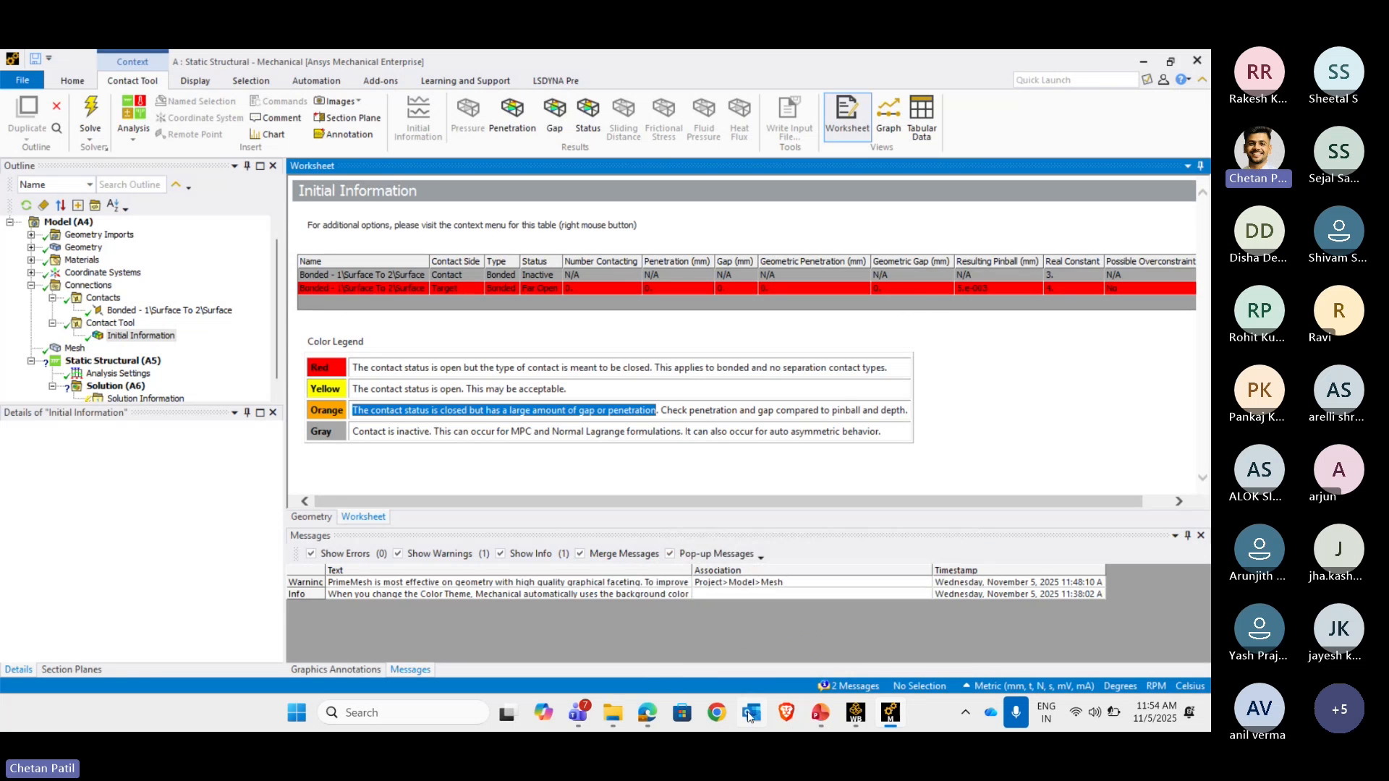
click(580, 715)
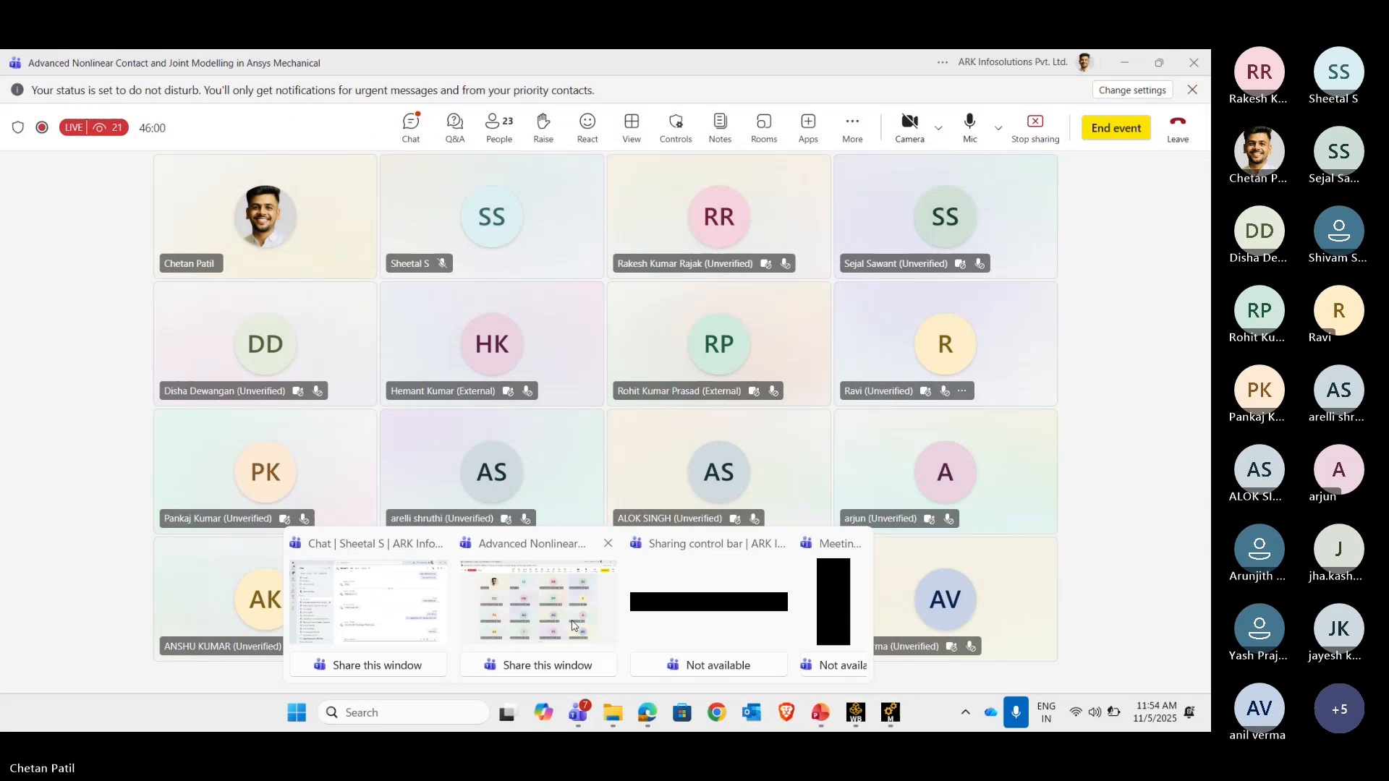
click(564, 622)
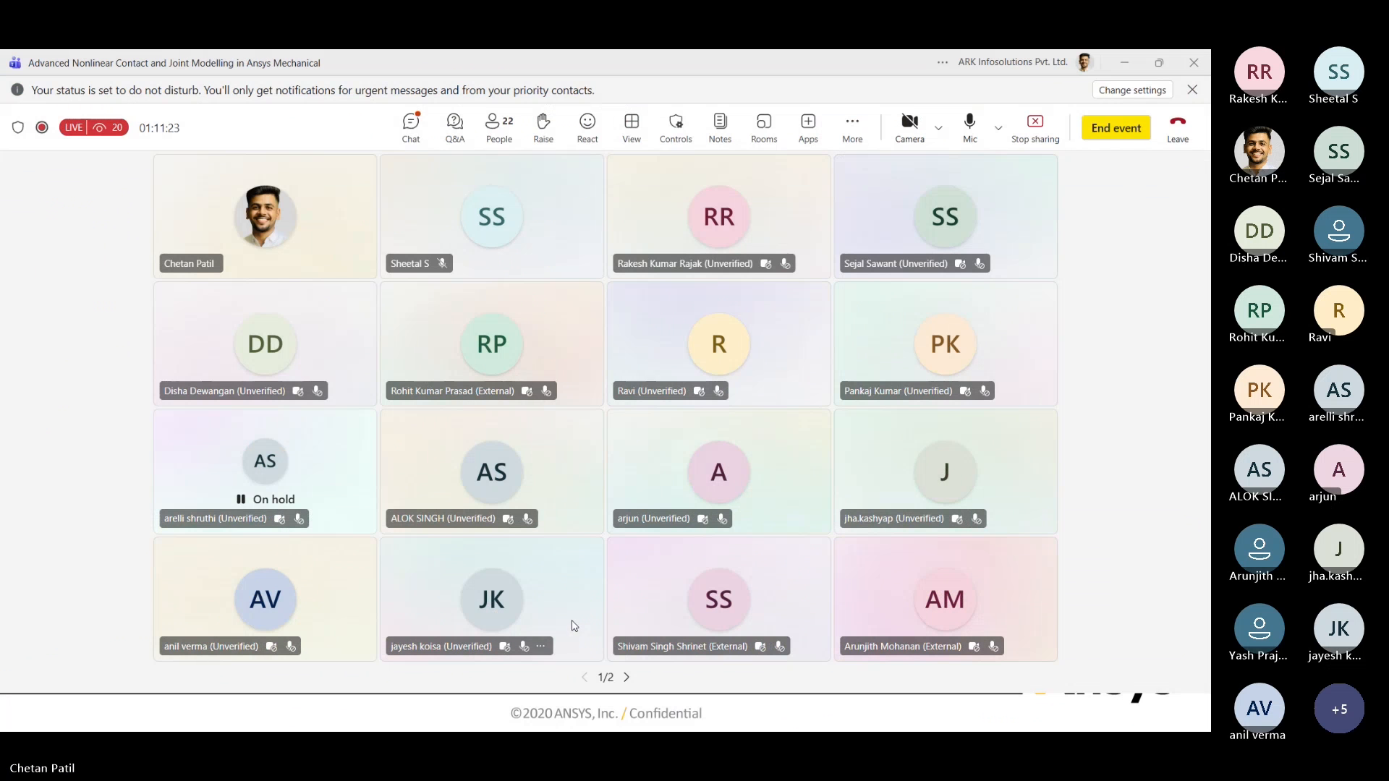
click(1124, 63)
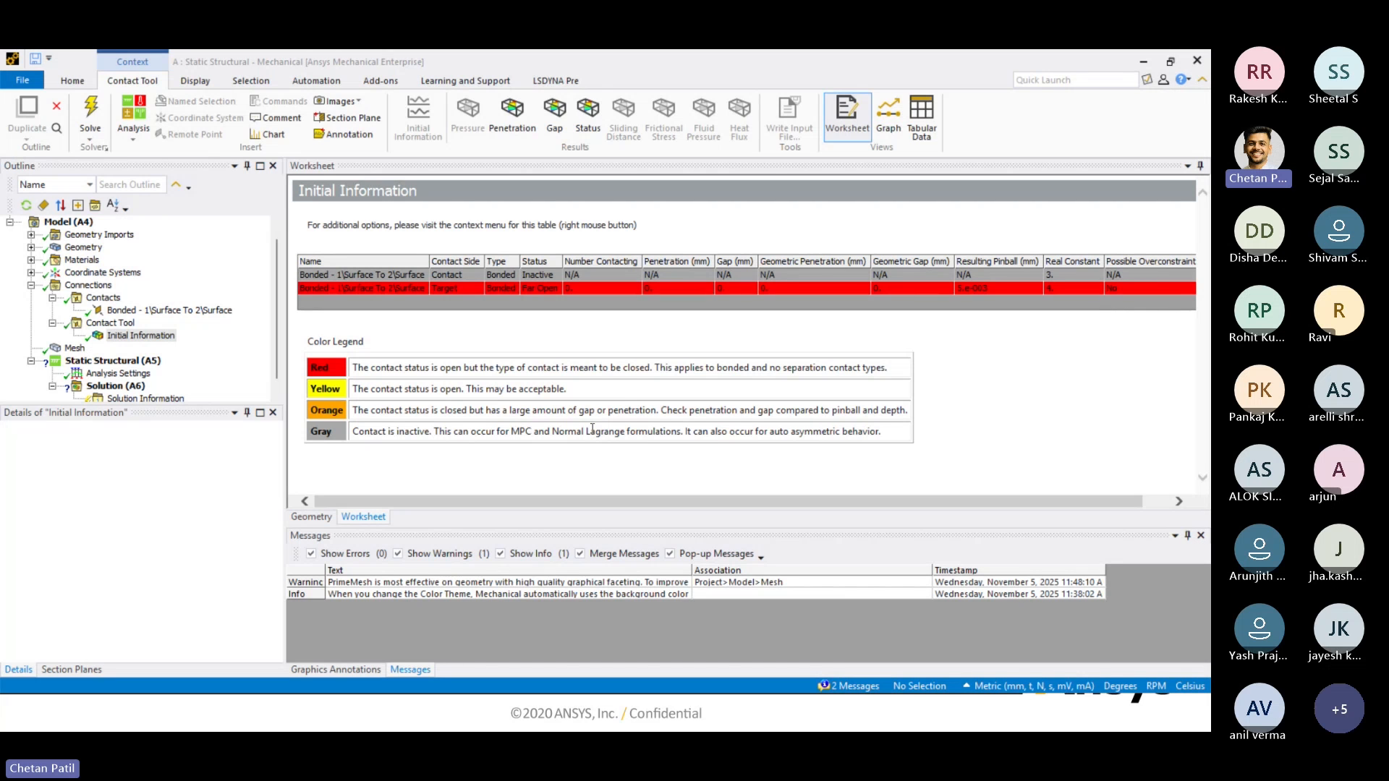
Check the pinball reference in the orange legend entry, and examine the bonded contact on the whole model.
double_click(843, 410)
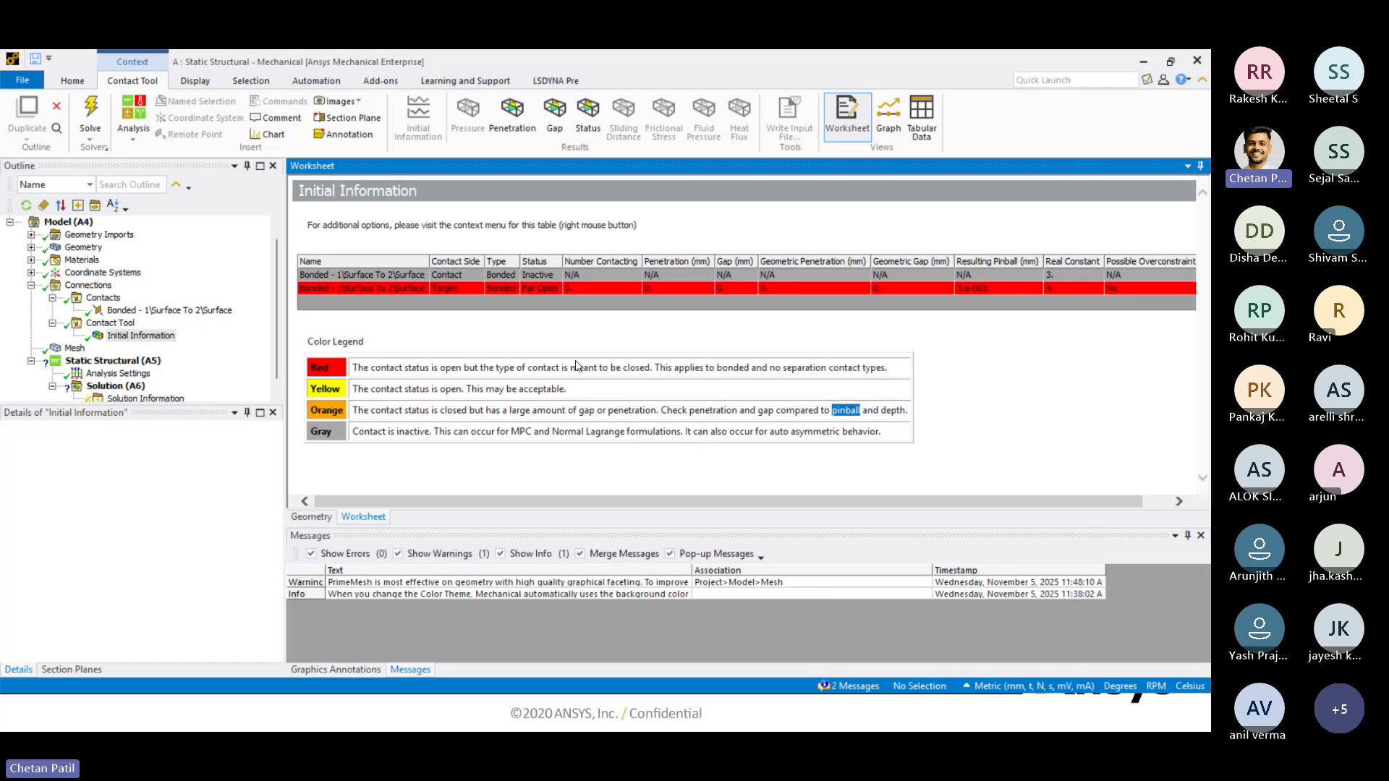
click(599, 340)
click(166, 312)
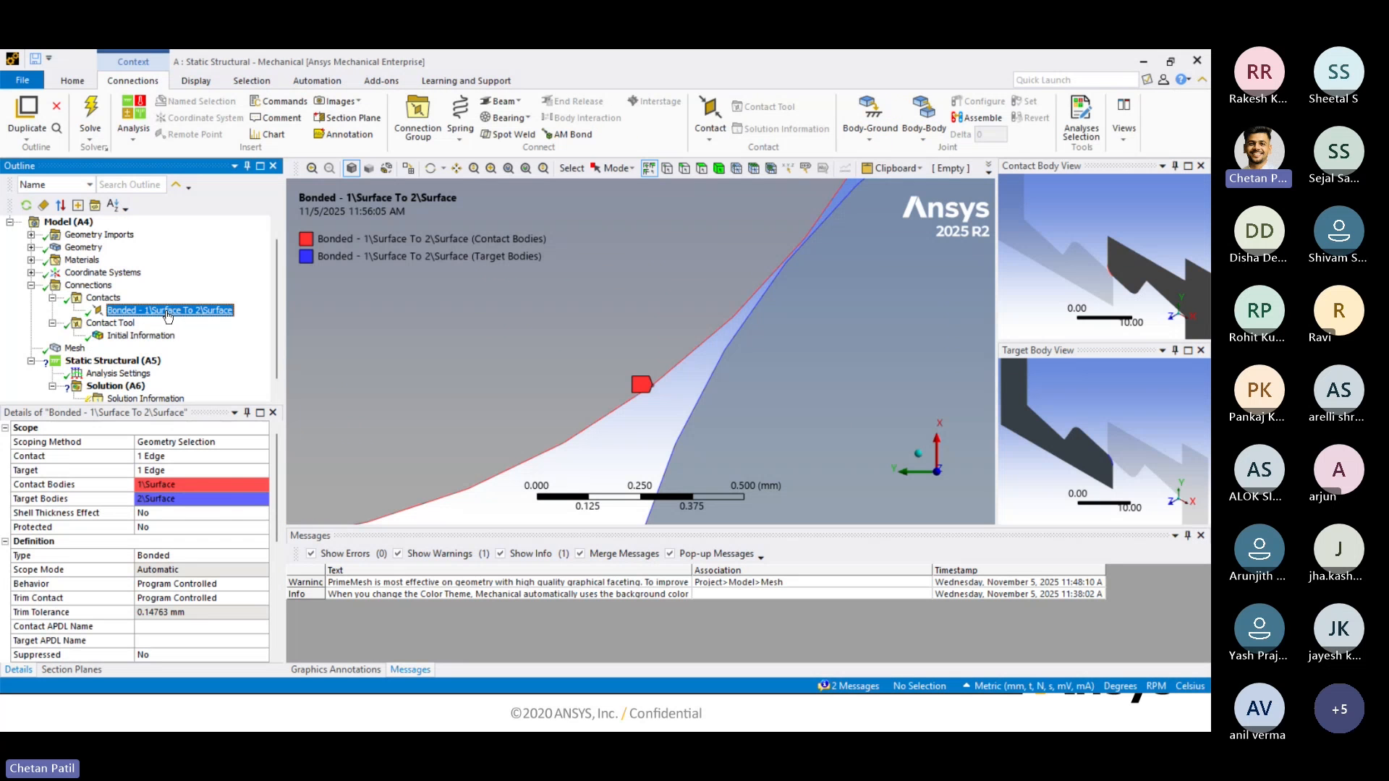
scroll(661, 288, up, 2)
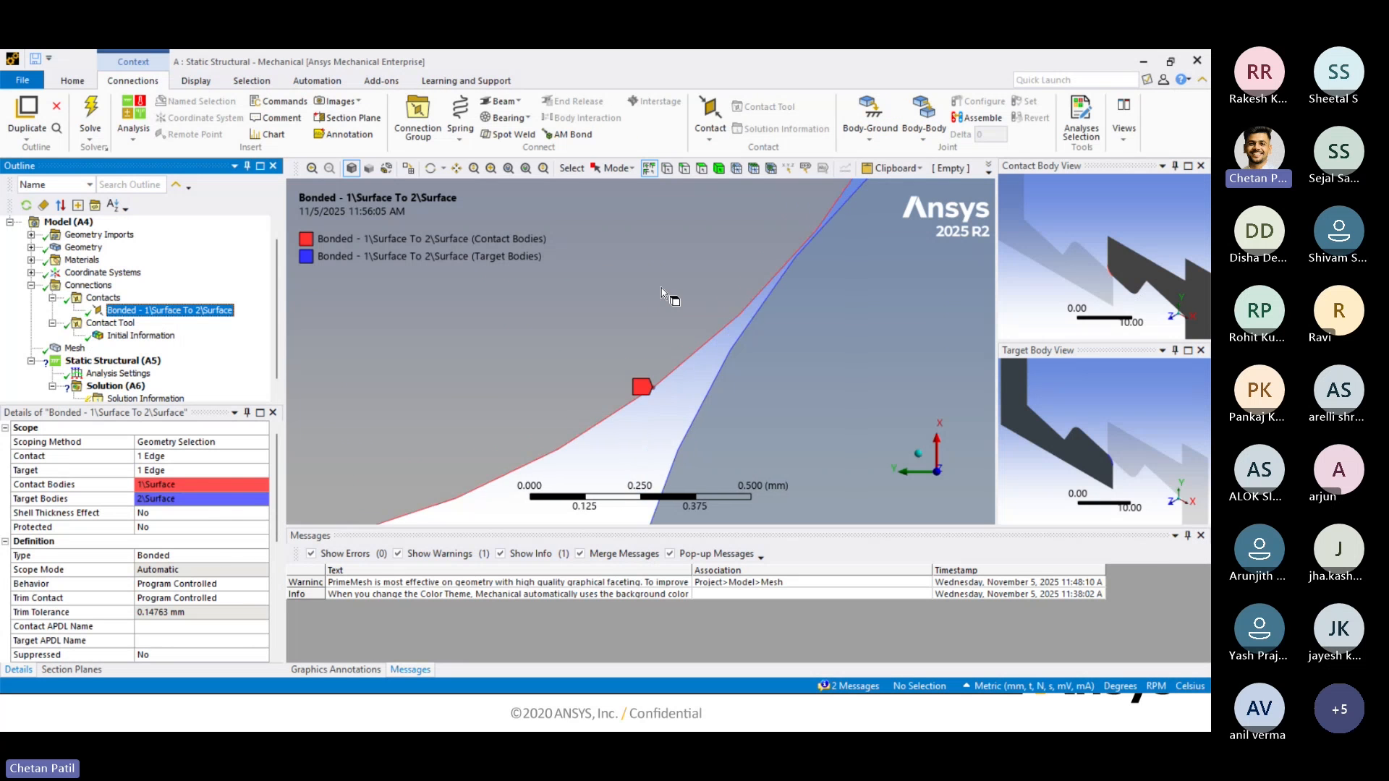
scroll(661, 288, down, 10)
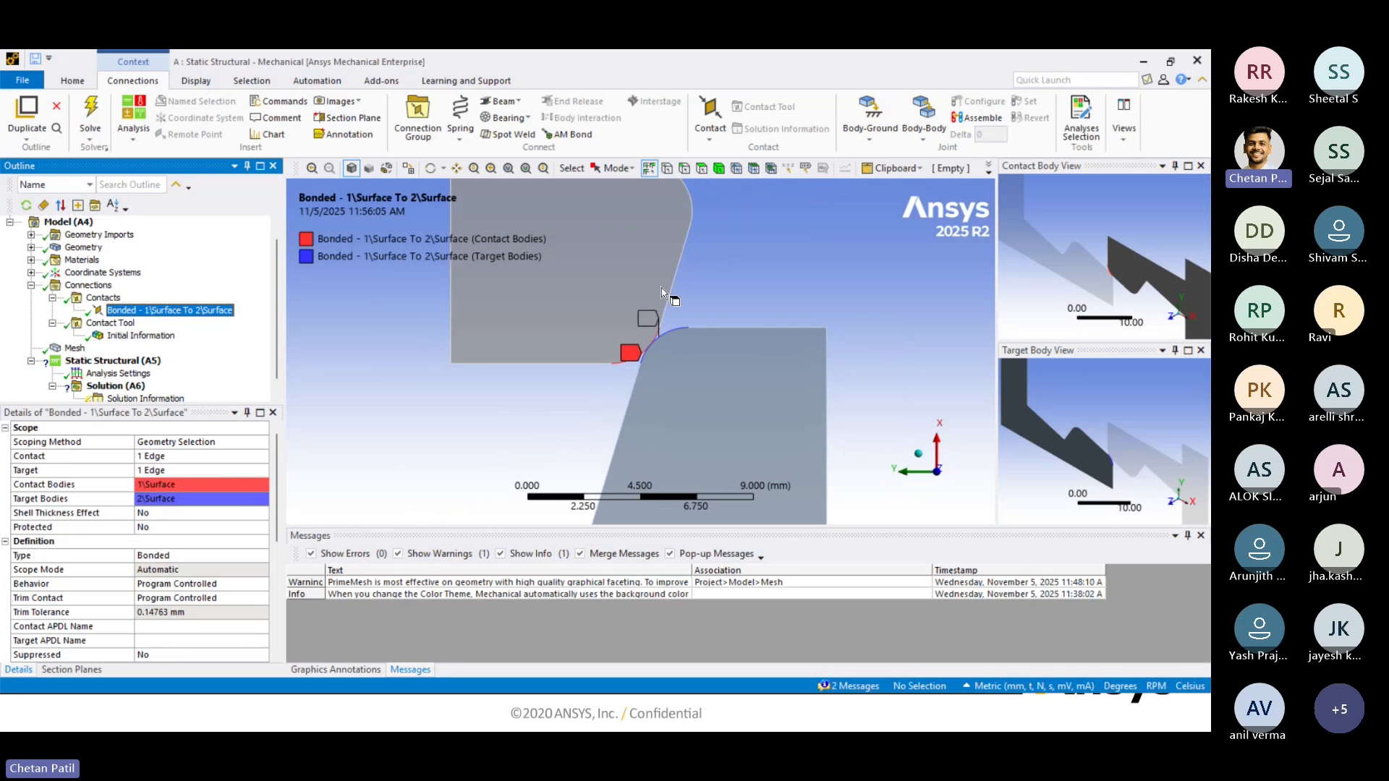
scroll(662, 287, down, 5)
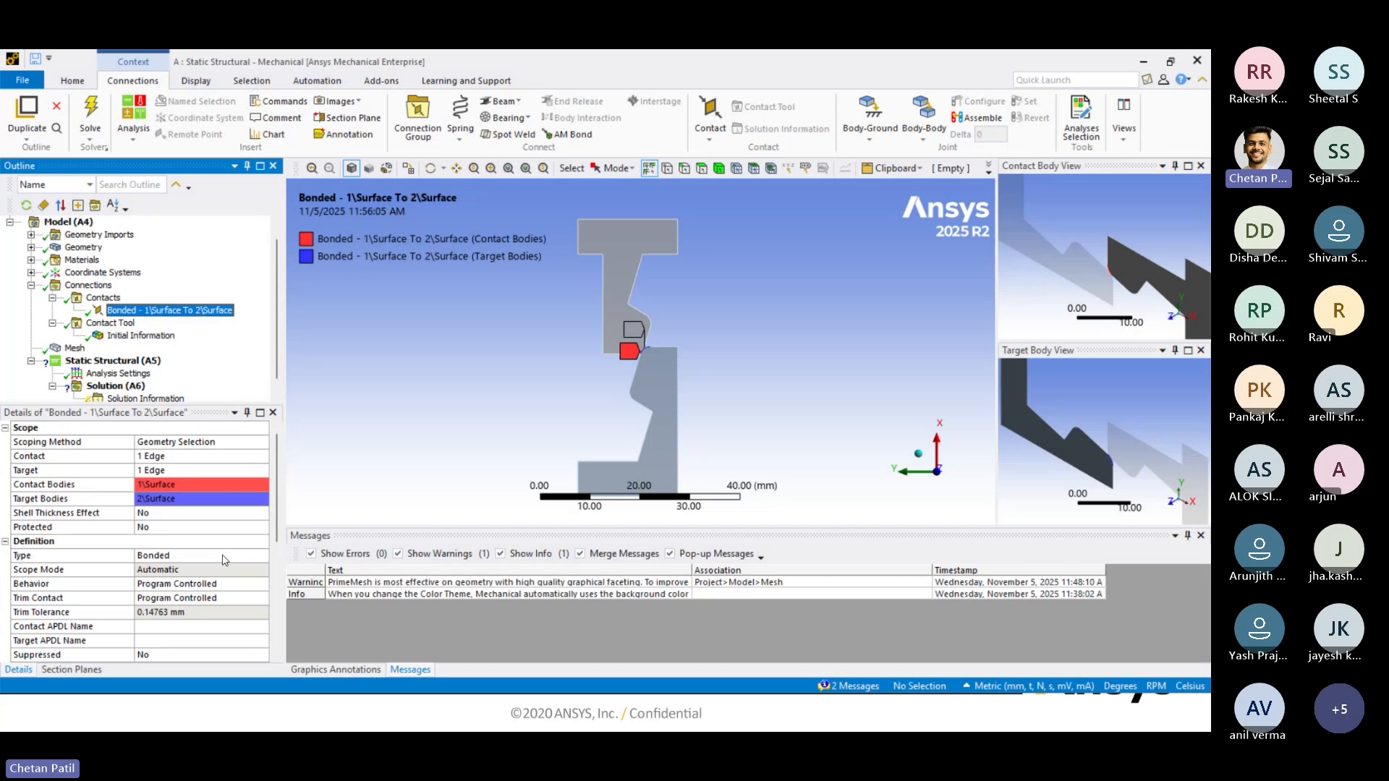
Review the contact types available for the bonded contact, keeping the Bonded type.
click(226, 555)
click(262, 555)
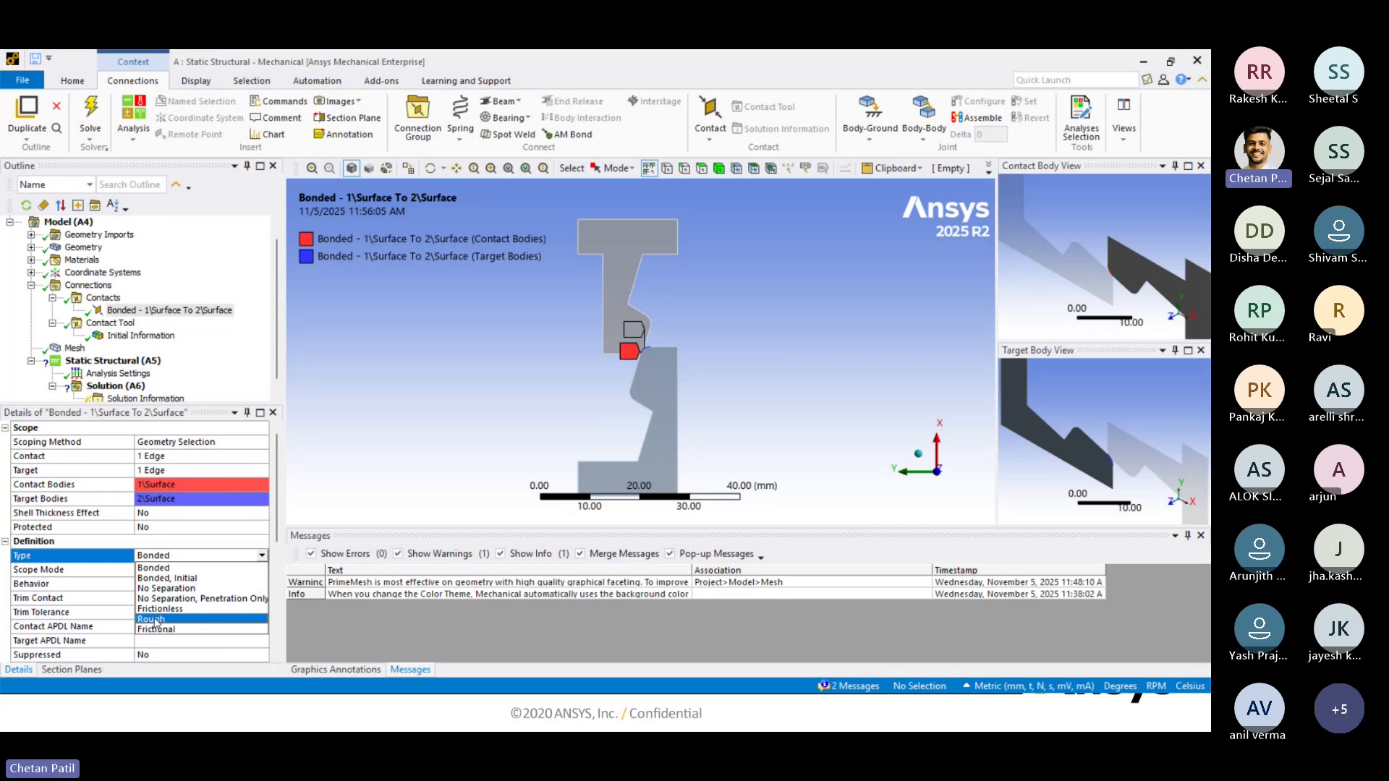
click(296, 517)
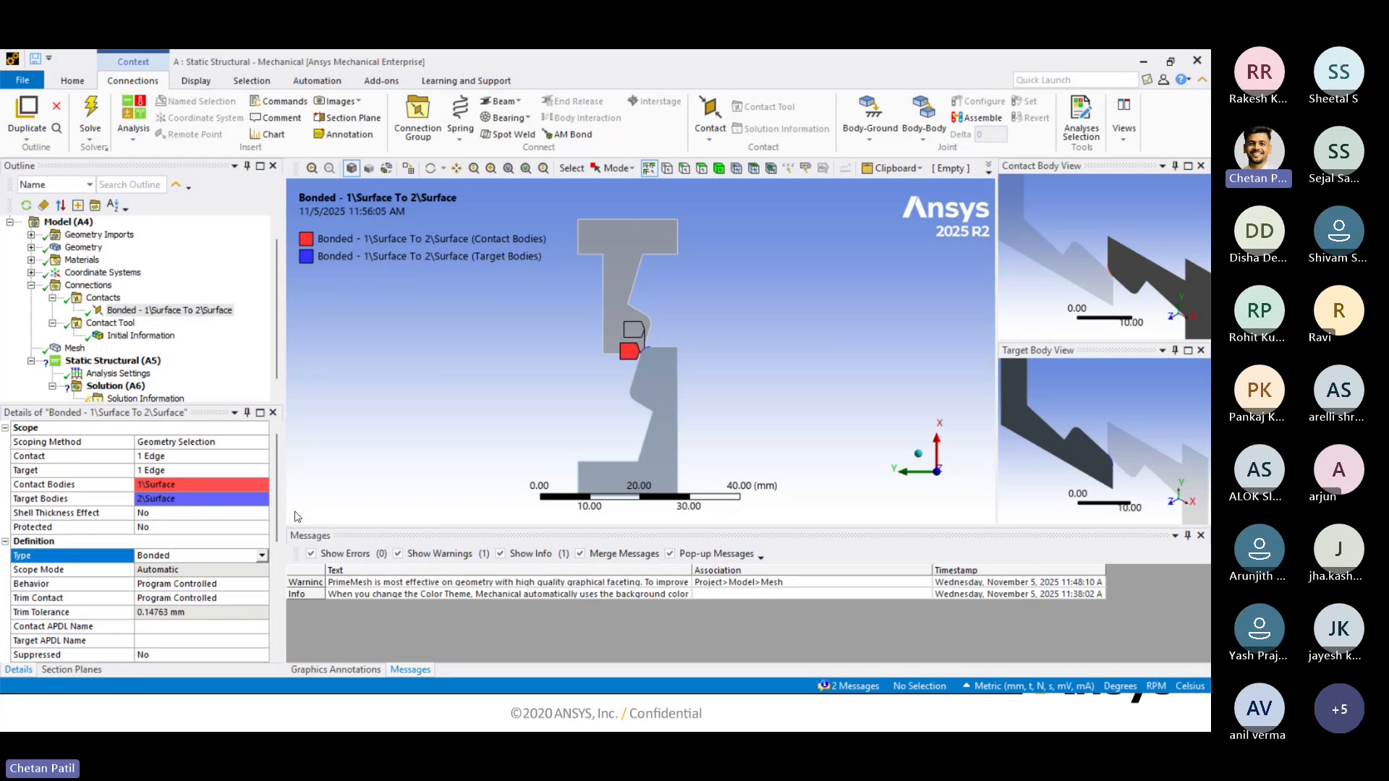
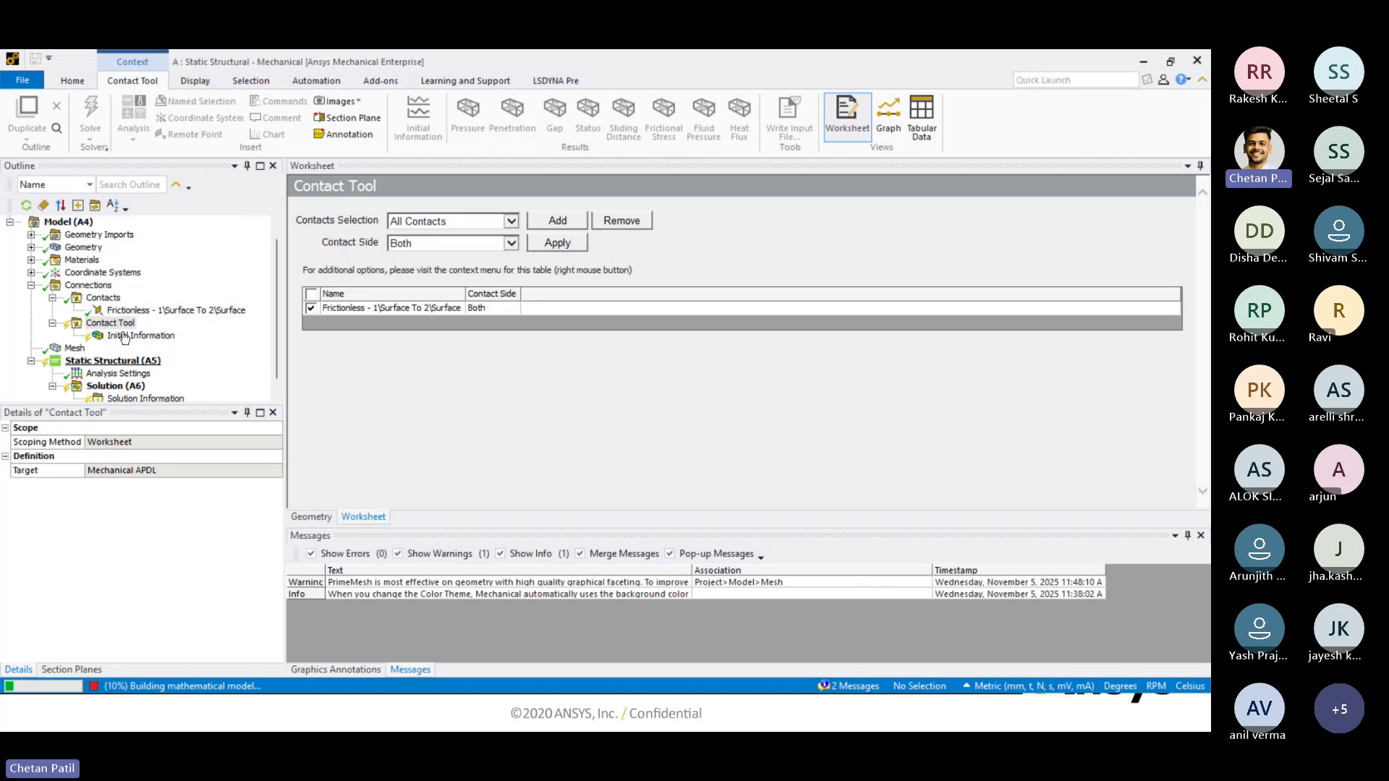
Review the Initial Information of the frictionless contact and highlight "This may be acceptable" in the yellow legend entry.
click(129, 337)
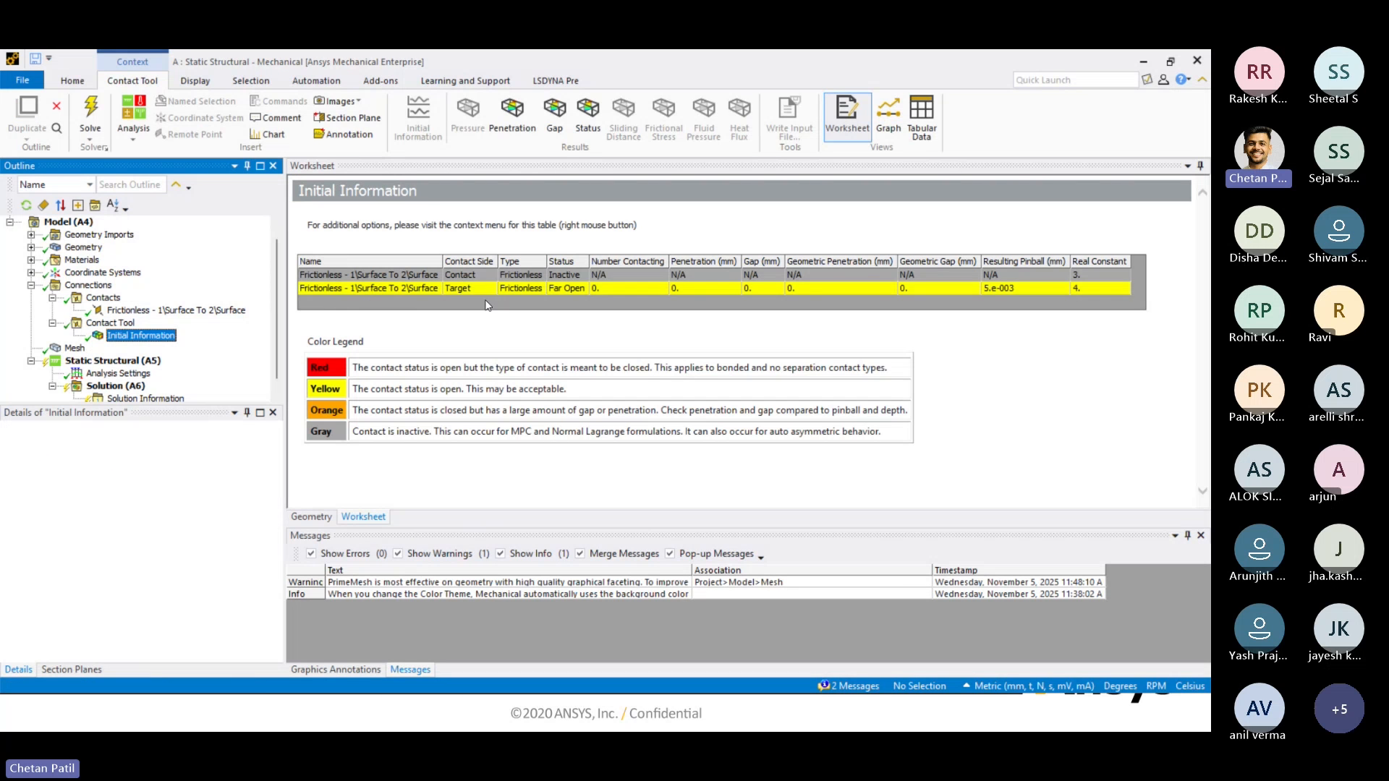
drag(352, 388, 565, 389)
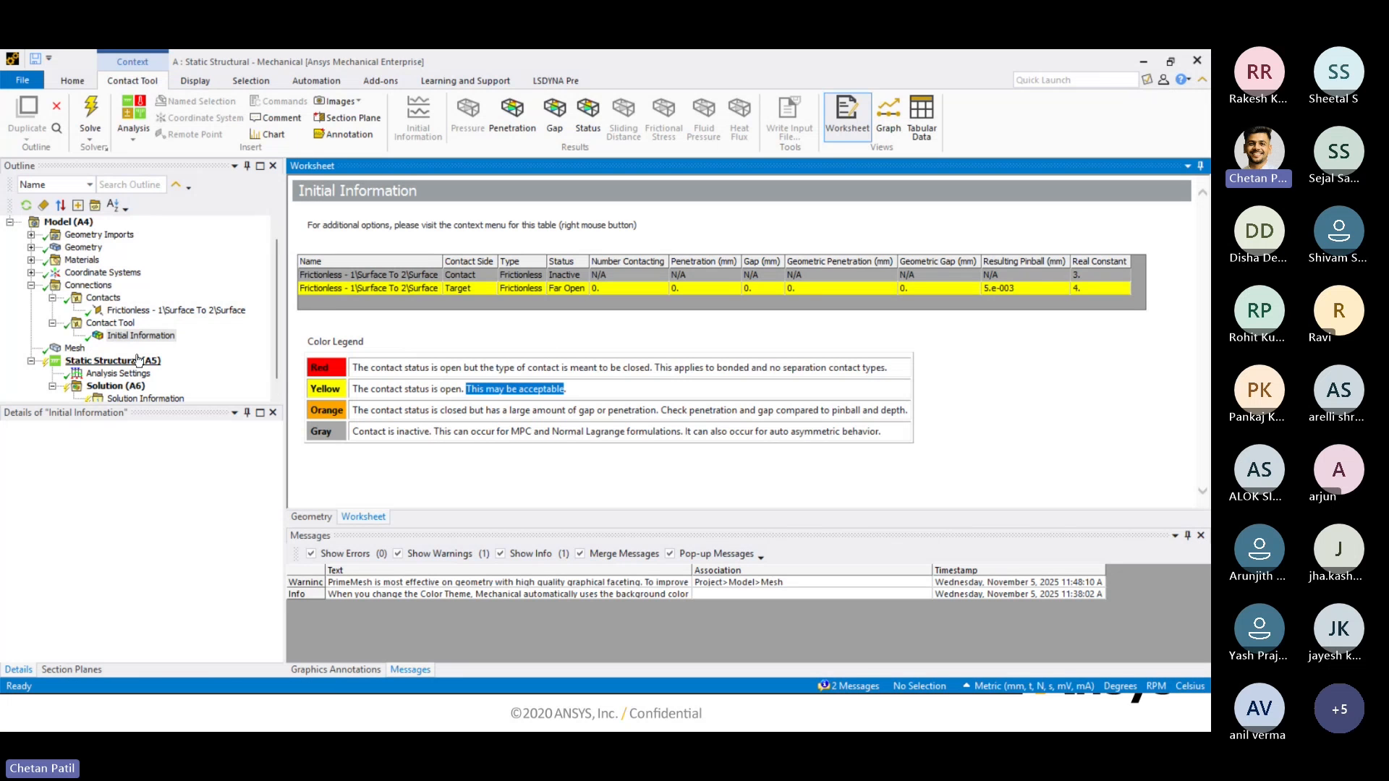
Set the global mesh element size to 0.3 mm and generate the mesh.
click(81, 348)
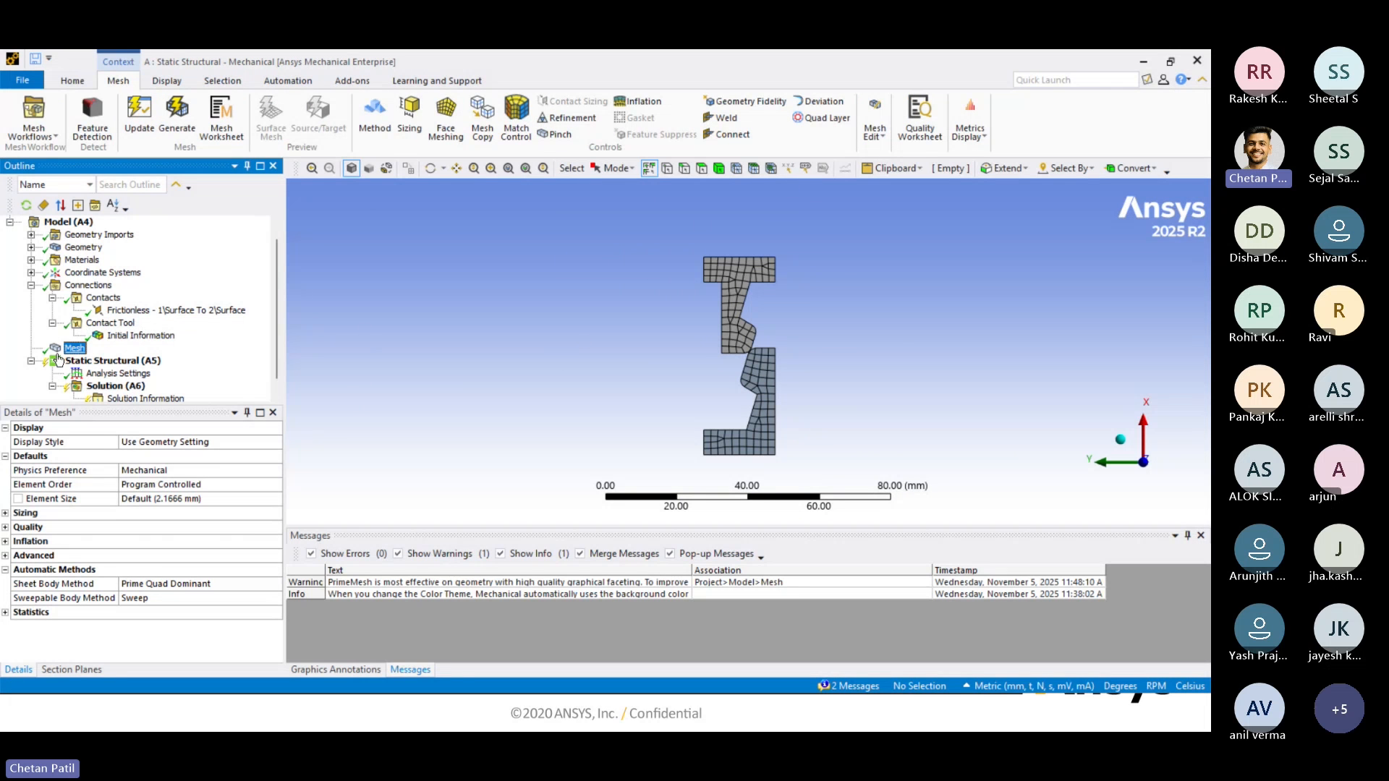
click(151, 501)
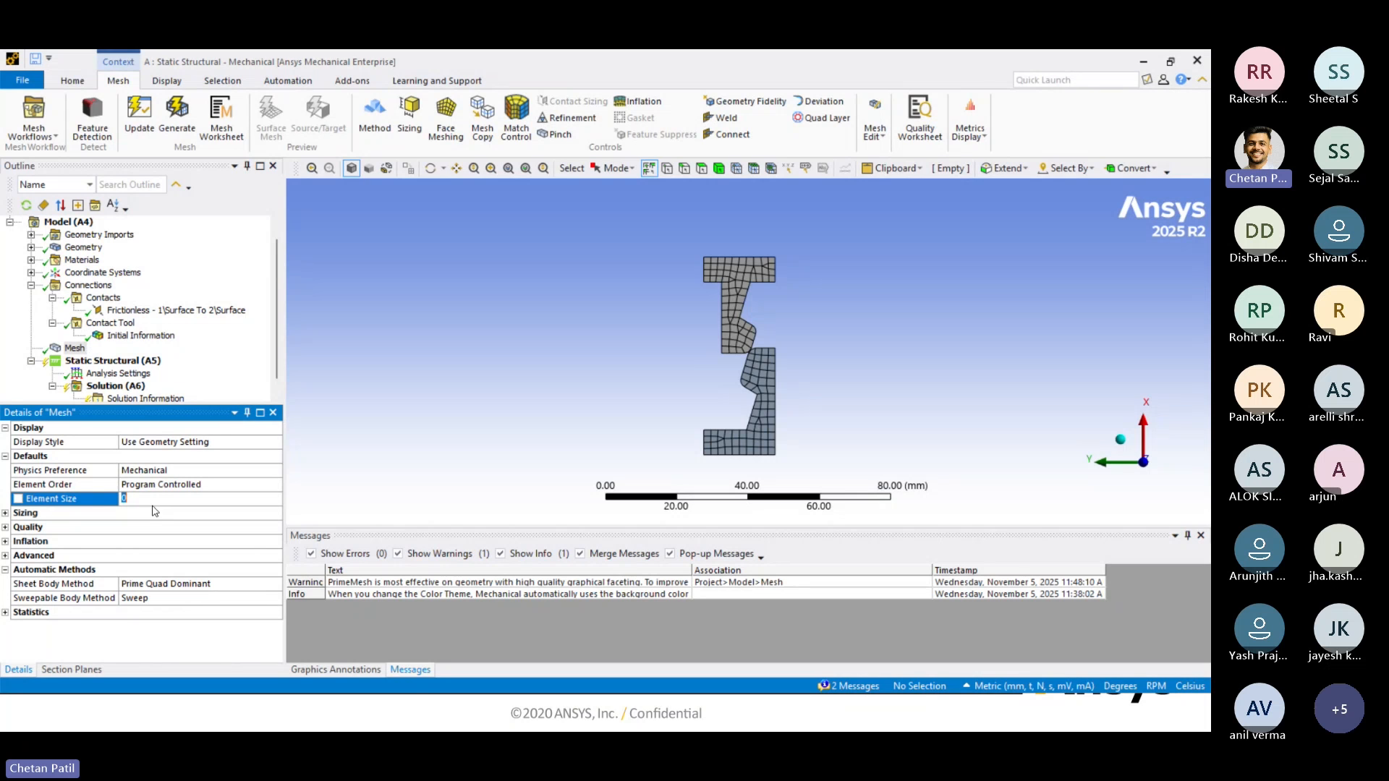
text(0.2)
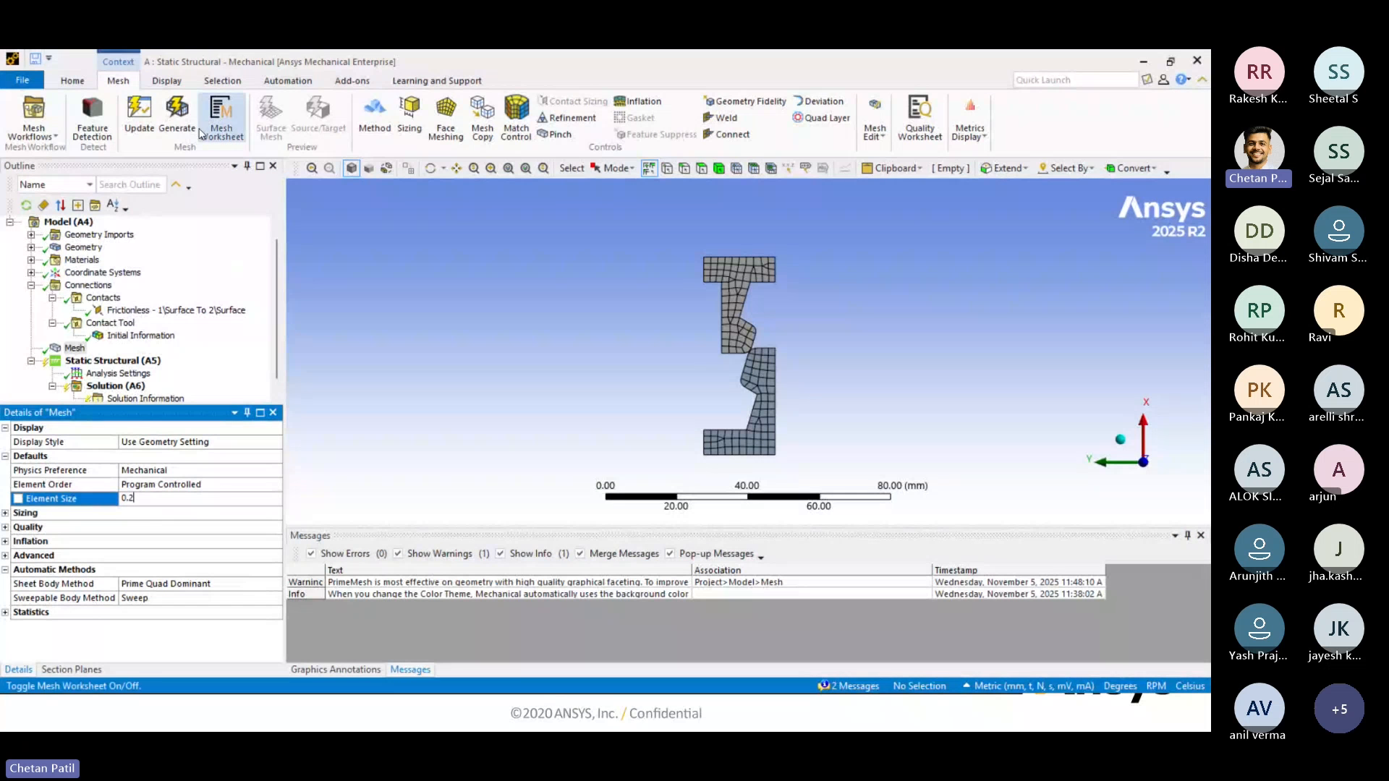
key(BackSpace)
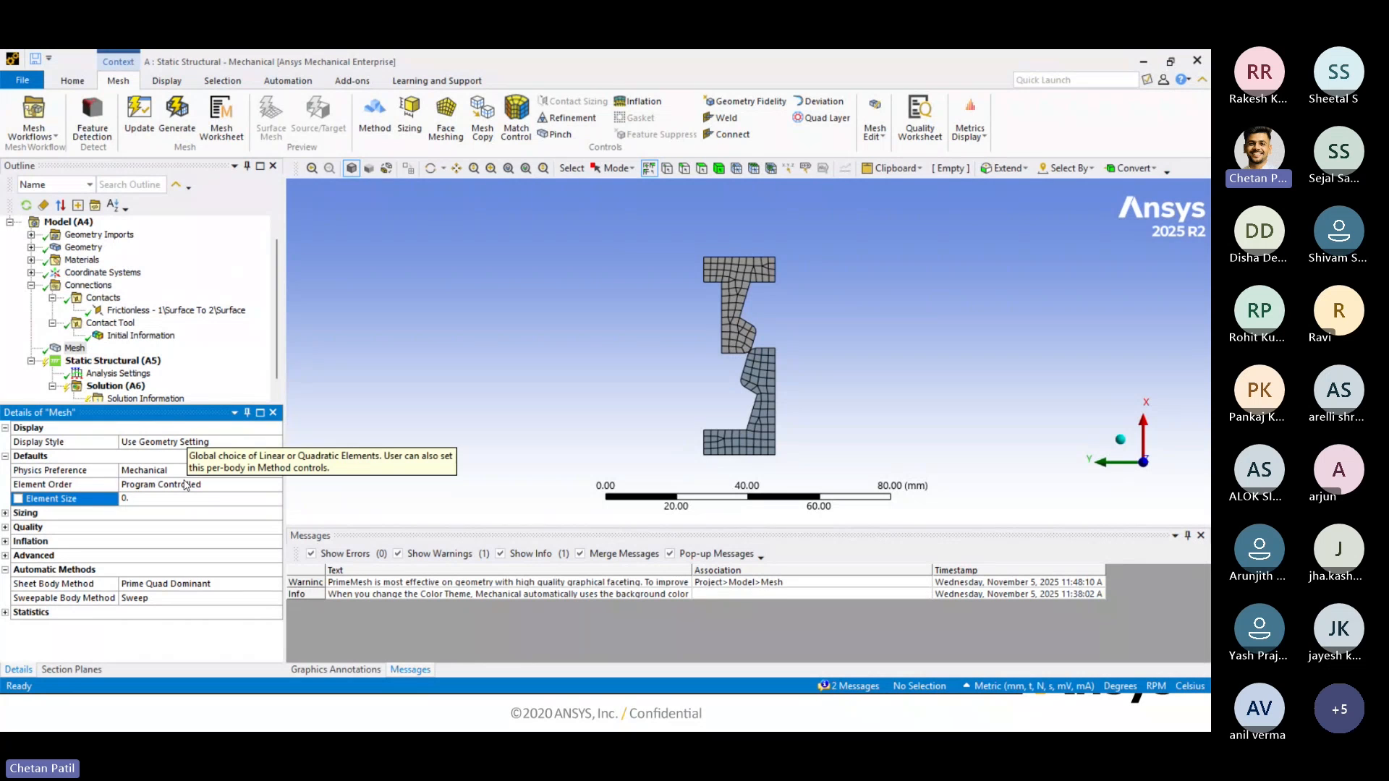
text(3)
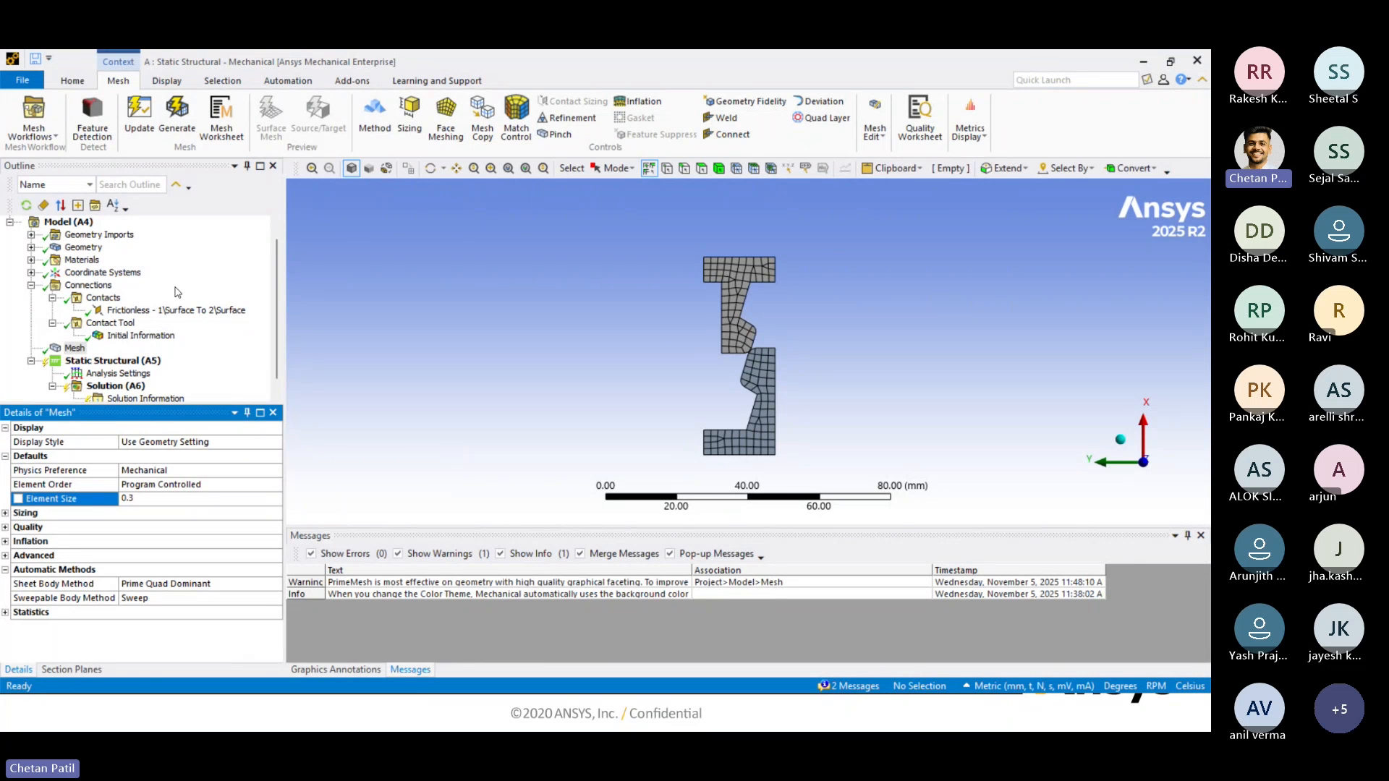
click(177, 115)
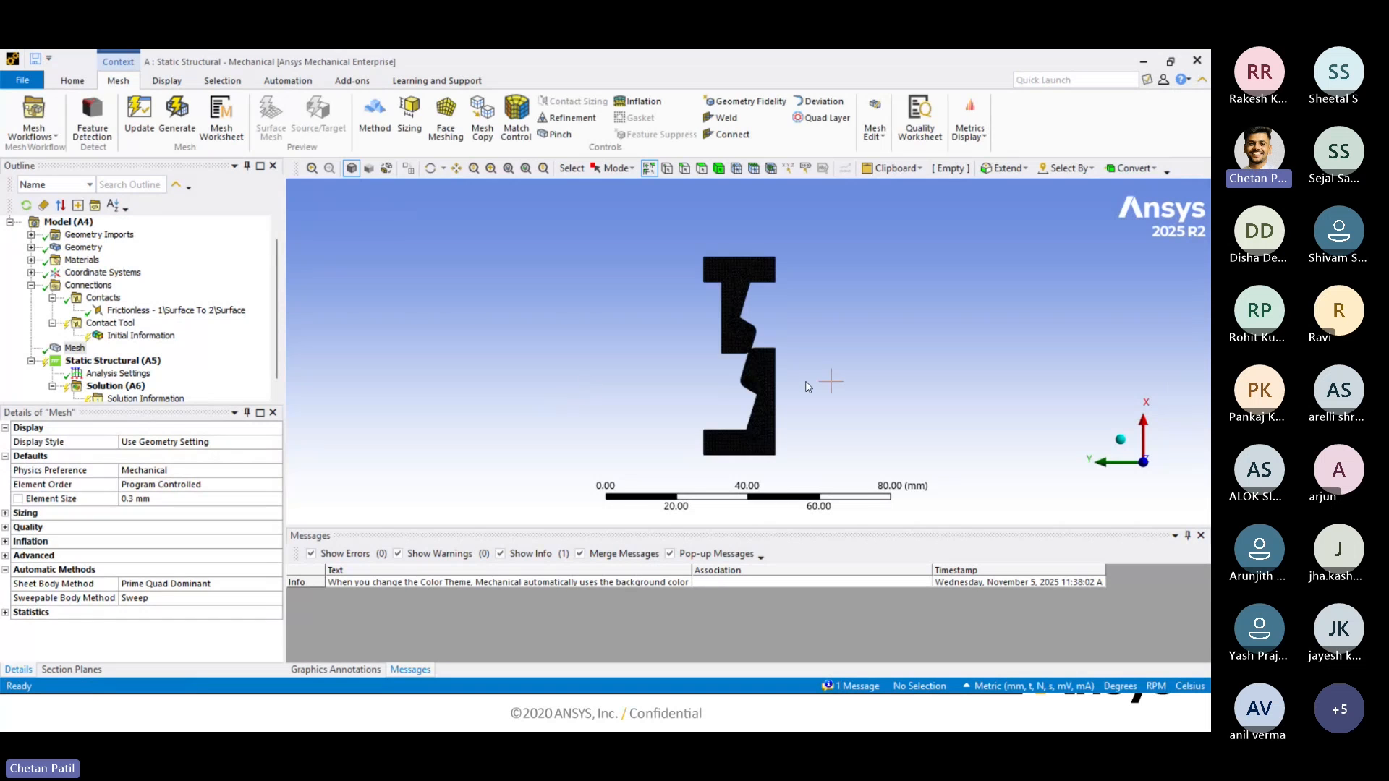
Examine the refined mesh closely at the gap between the two curved contact edges, and on the whole model.
scroll(805, 381, up, 10)
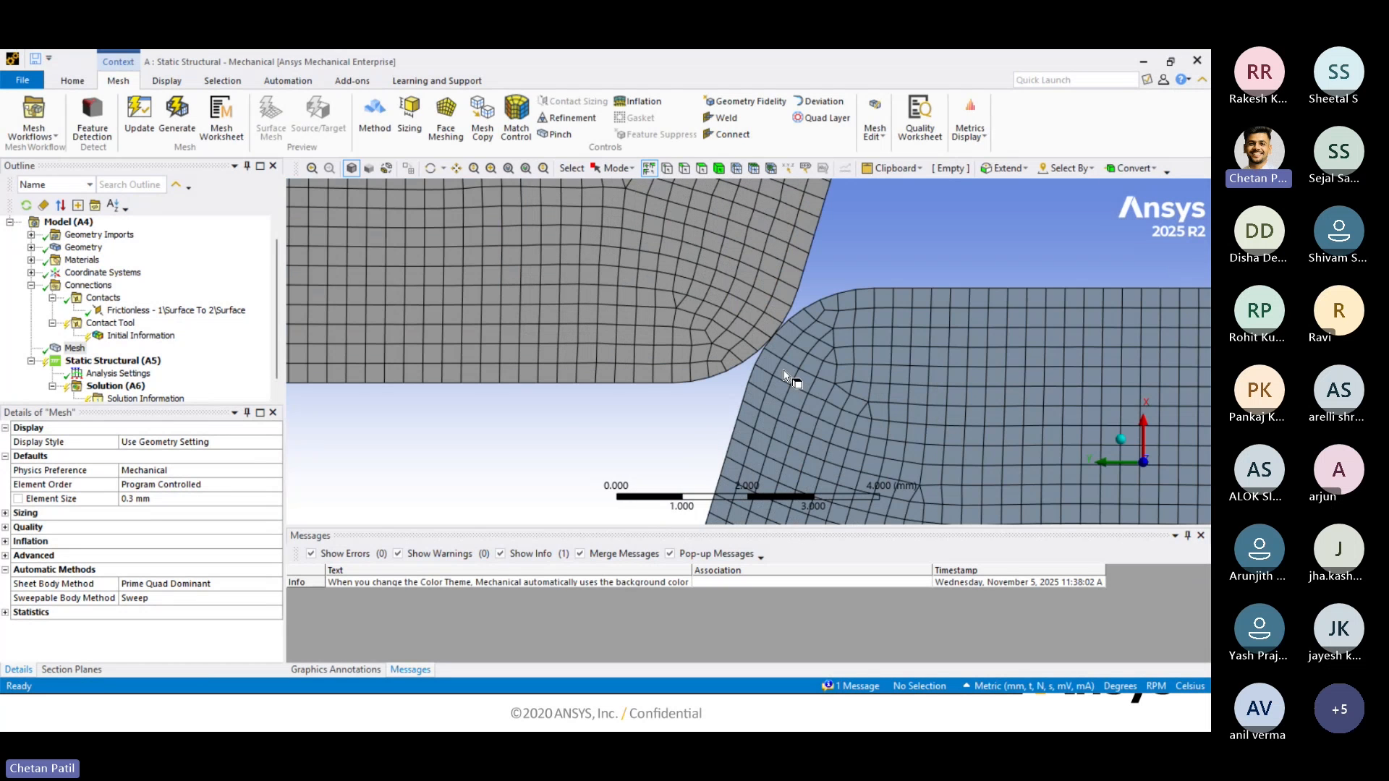
scroll(787, 376, up, 5)
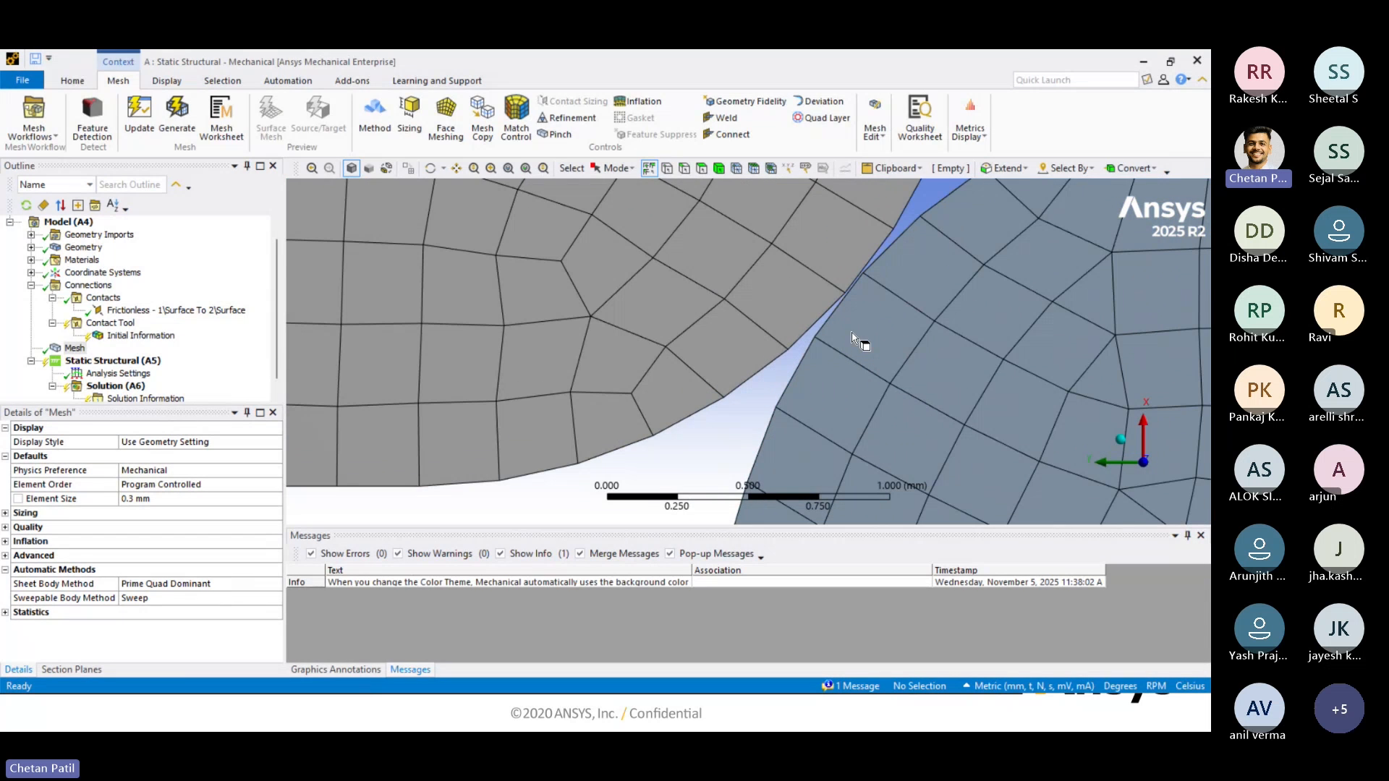
scroll(781, 387, up, 2)
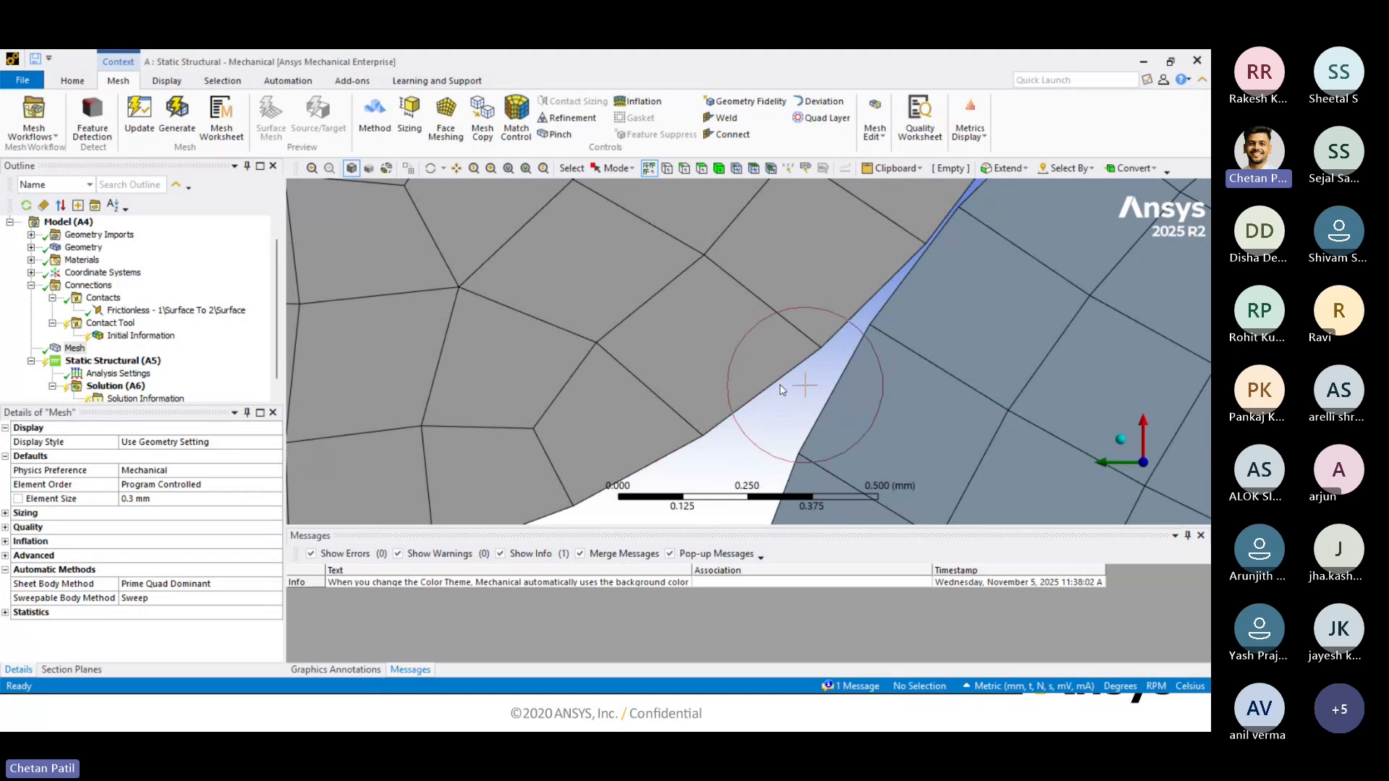
scroll(782, 391, up, 2)
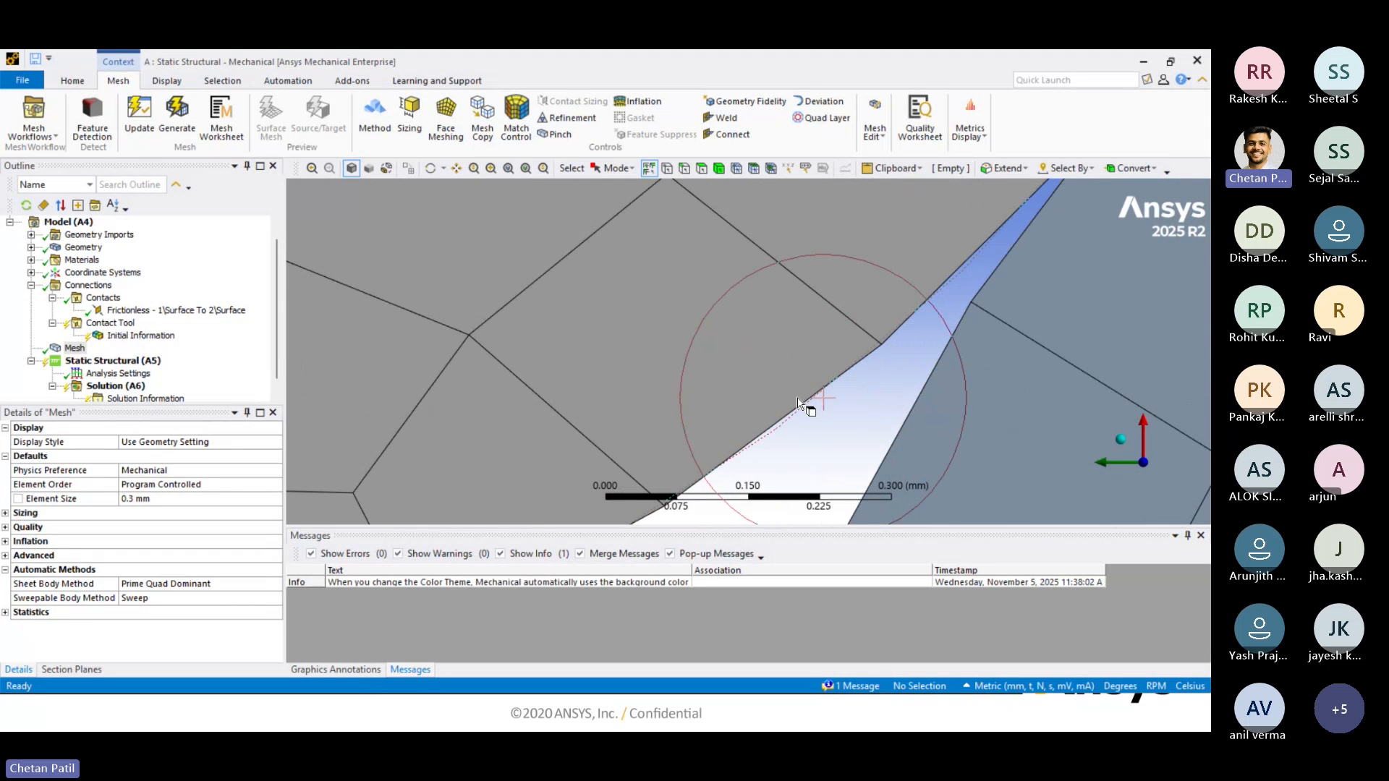
scroll(800, 410, up, 3)
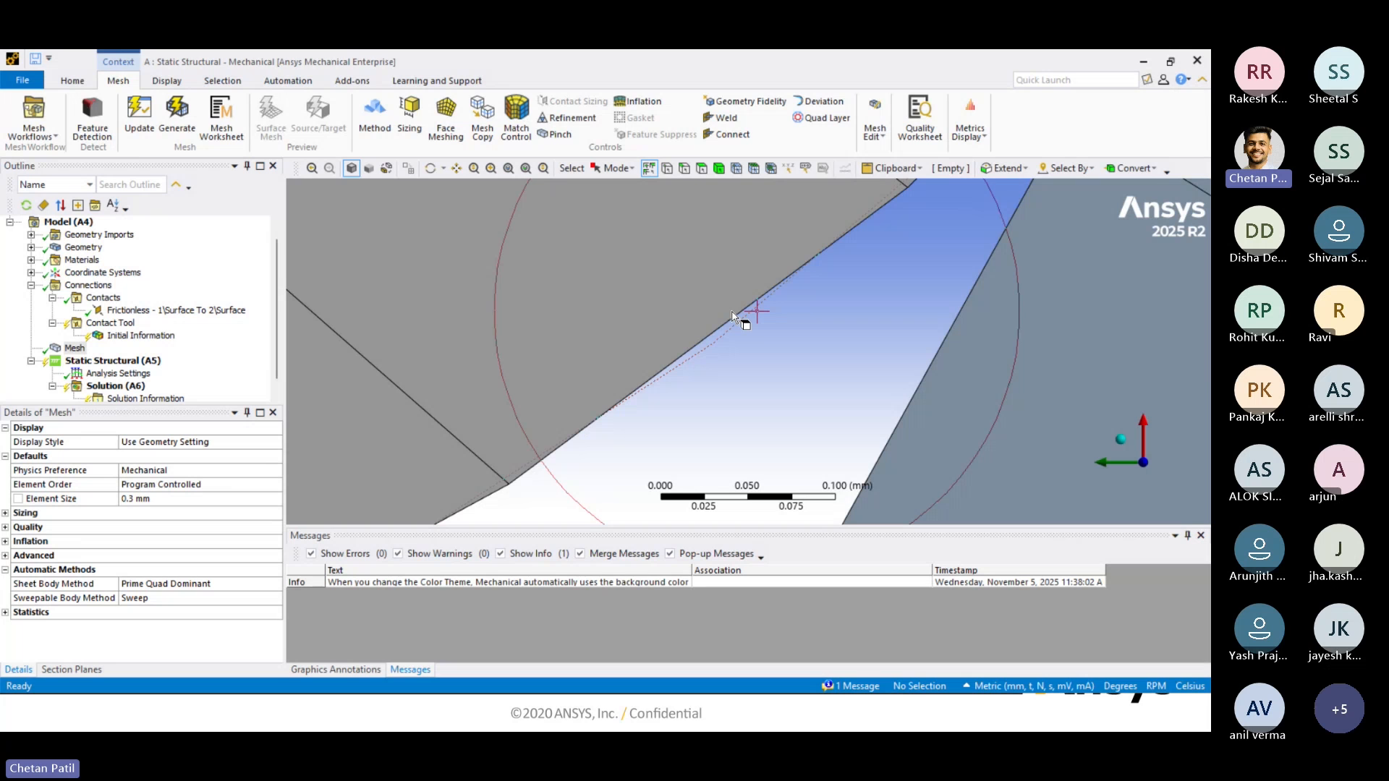
scroll(734, 316, down, 5)
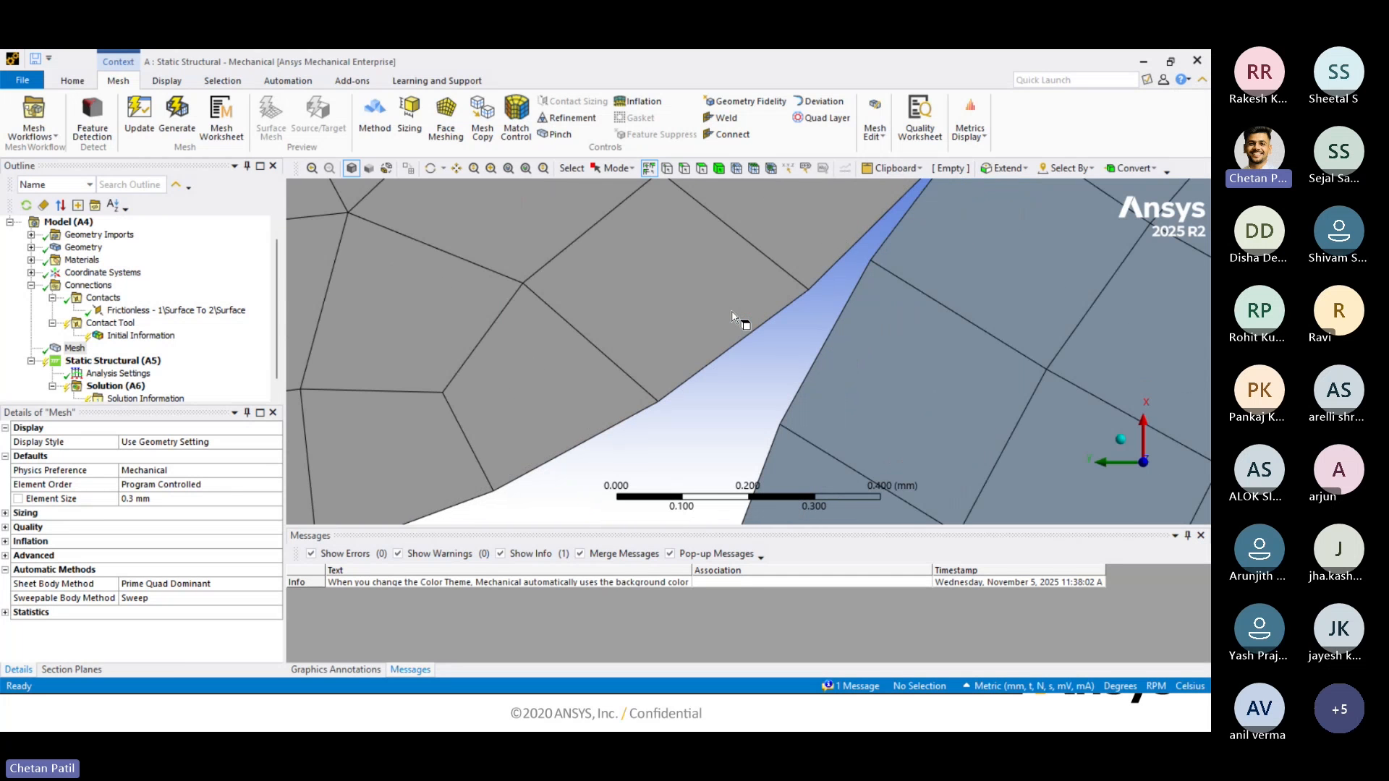
scroll(734, 317, down, 3)
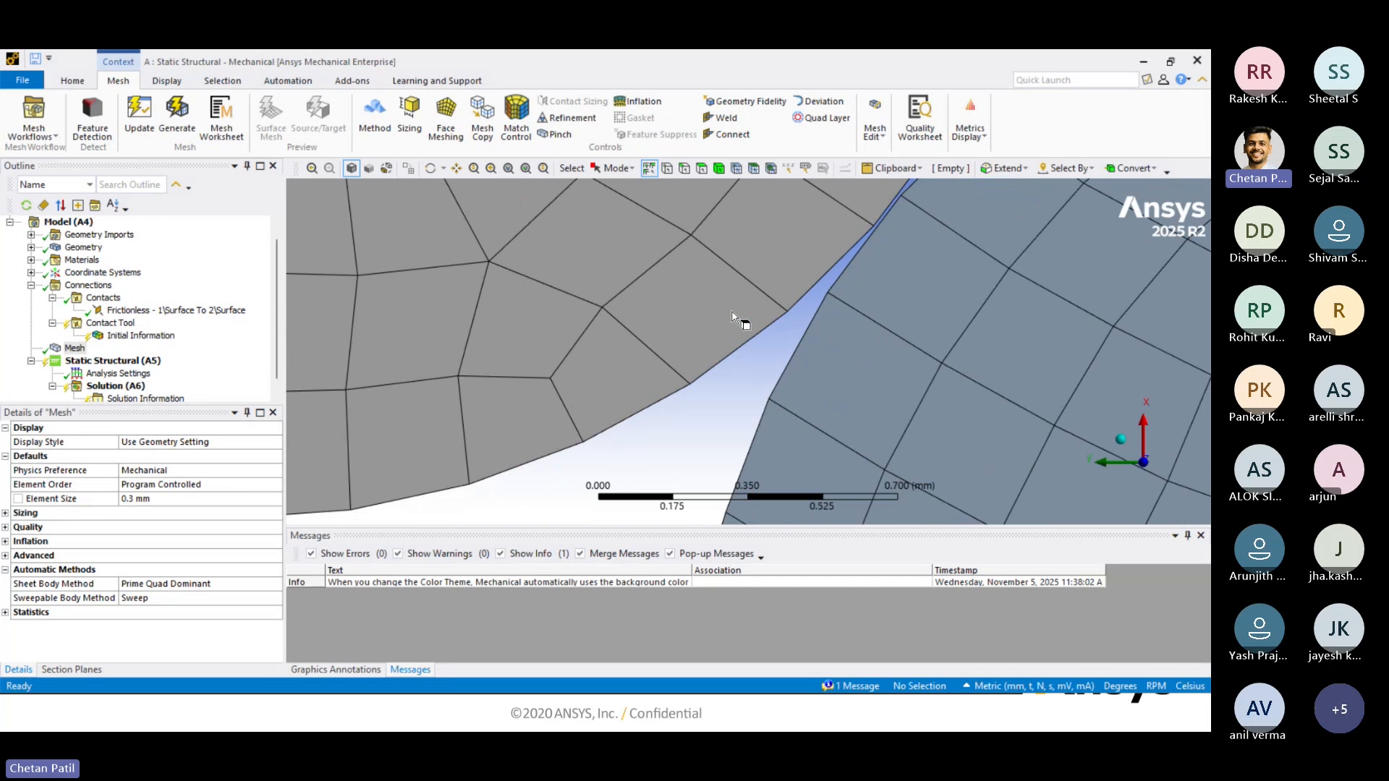
scroll(735, 316, down, 2)
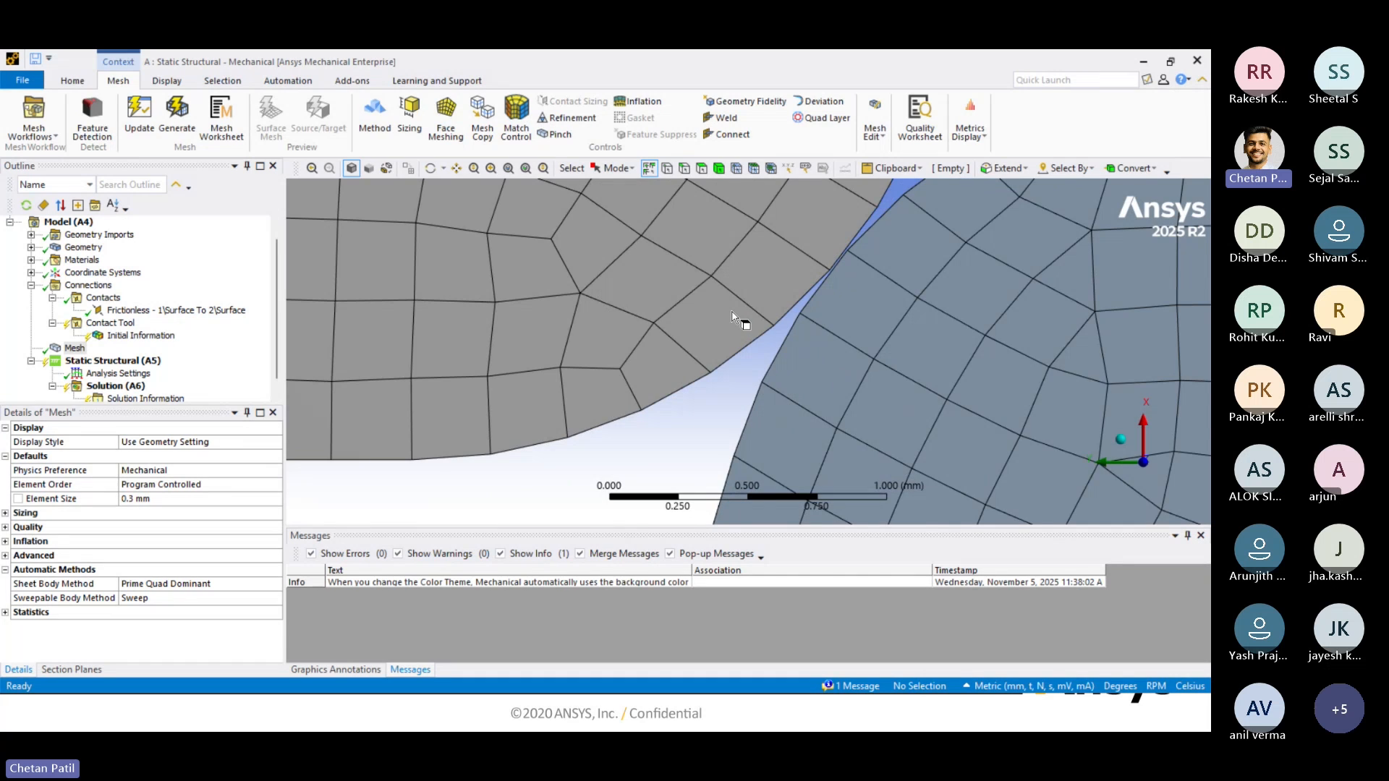
scroll(735, 316, down, 6)
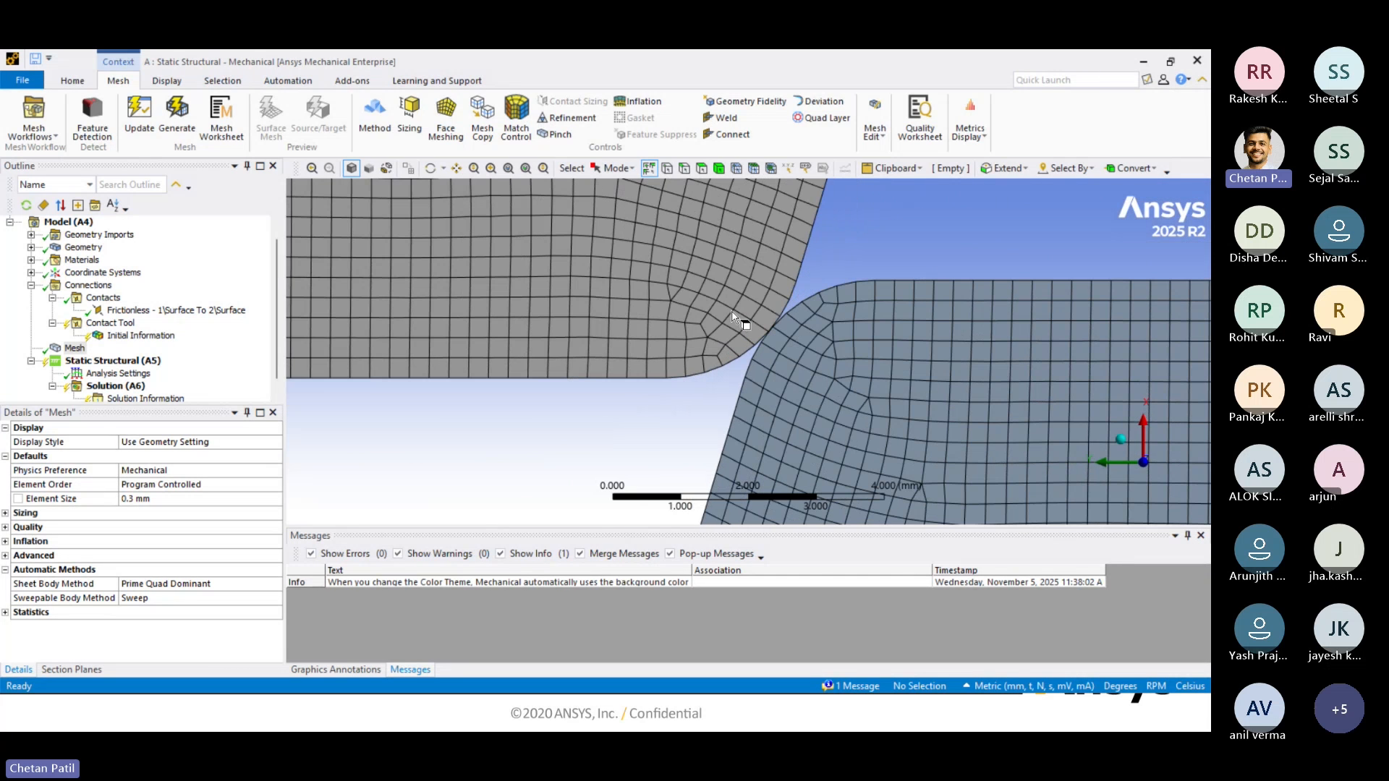
scroll(735, 316, down, 3)
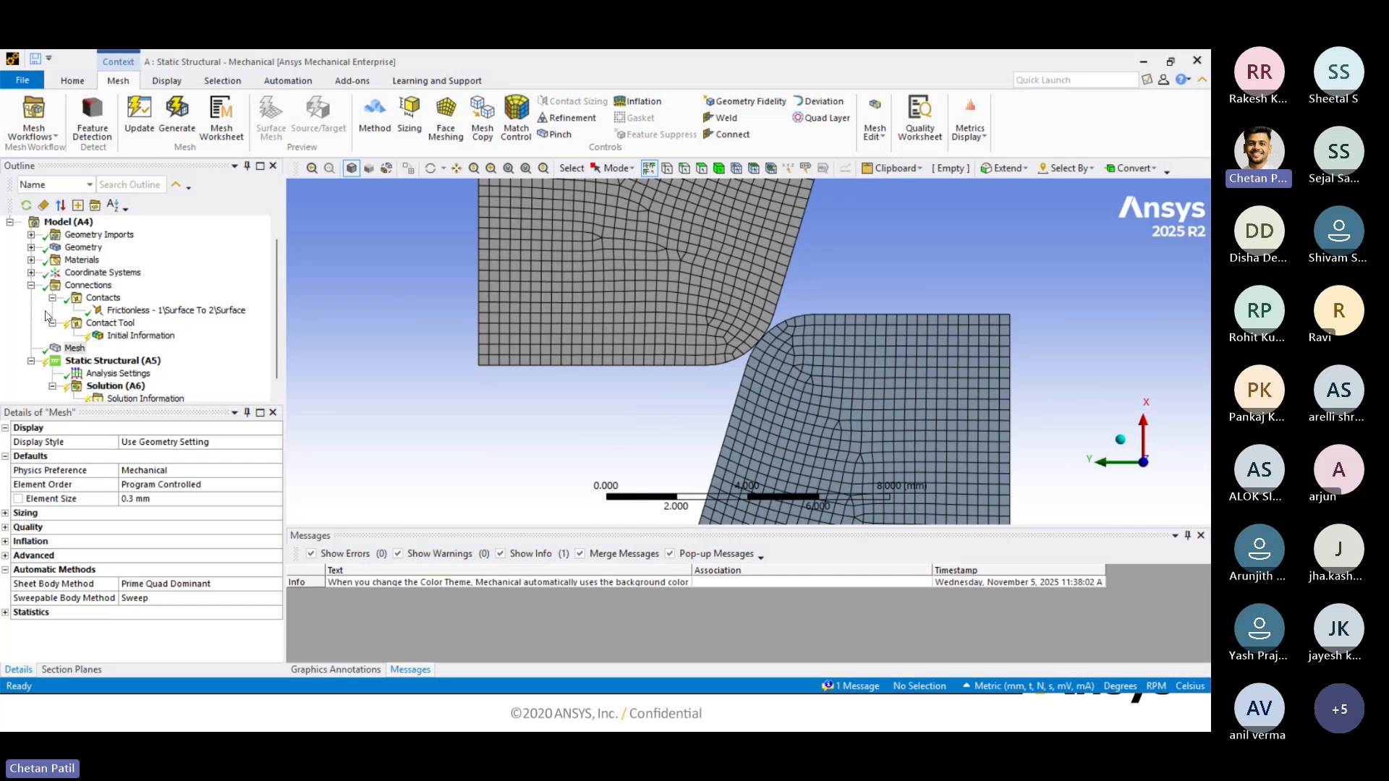
scroll(340, 406, down, 1)
scroll(341, 406, down, 3)
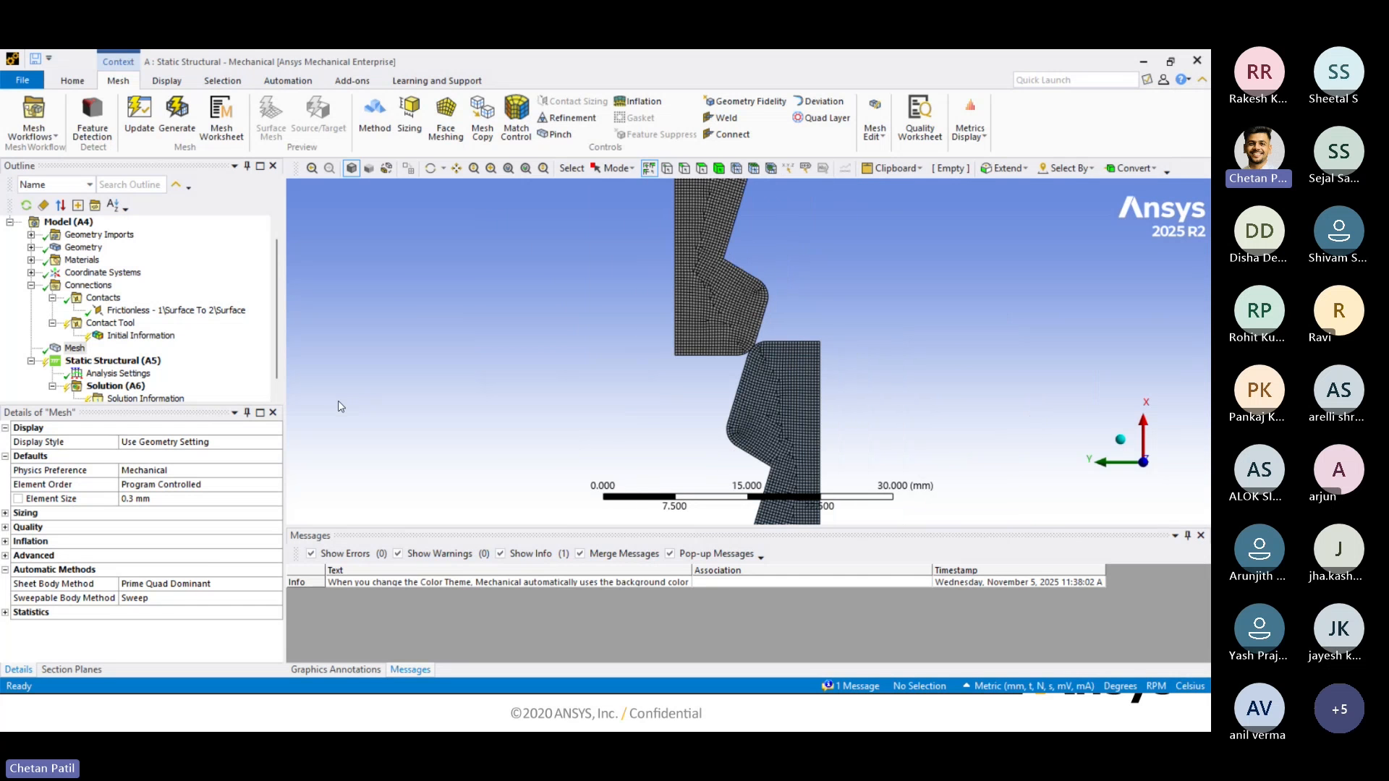
scroll(340, 403, down, 1)
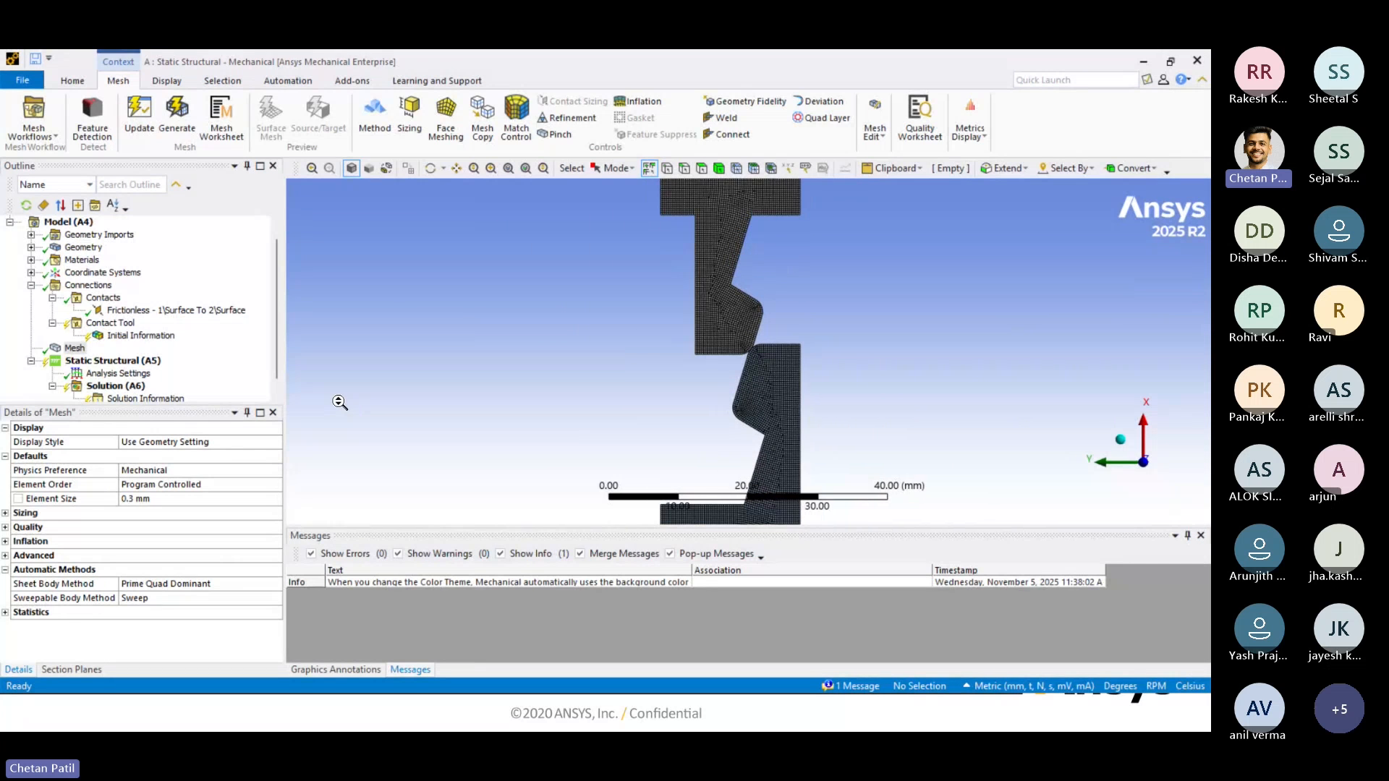
scroll(340, 402, down, 1)
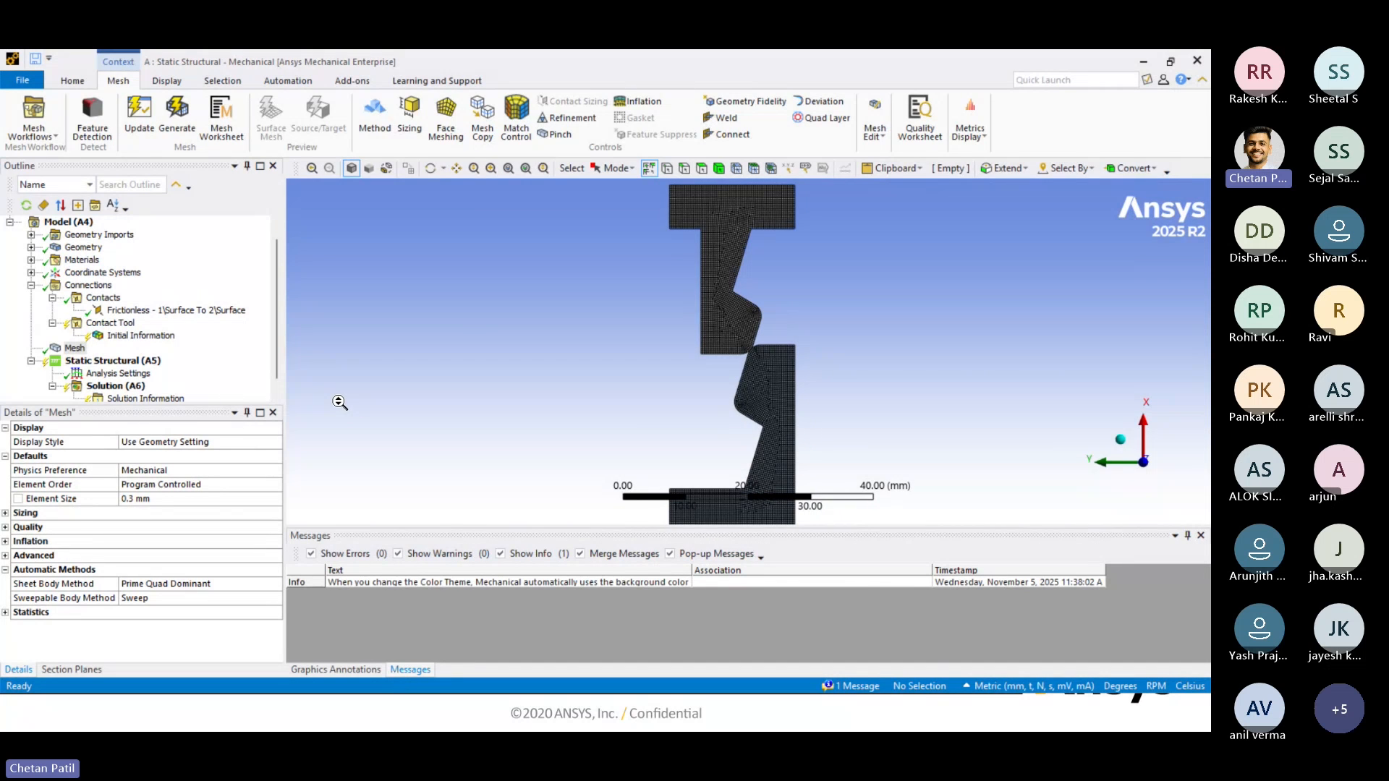
scroll(340, 403, down, 1)
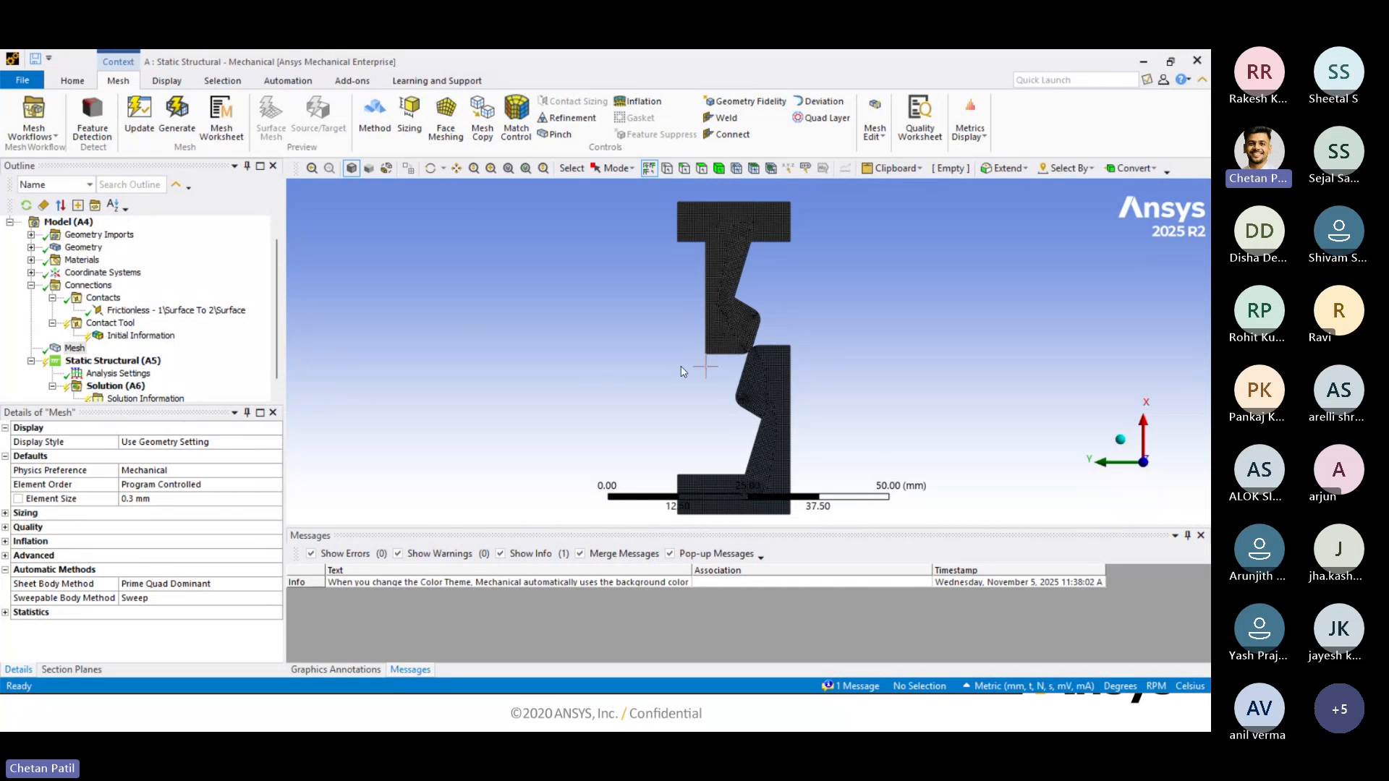
scroll(695, 363, down, 1)
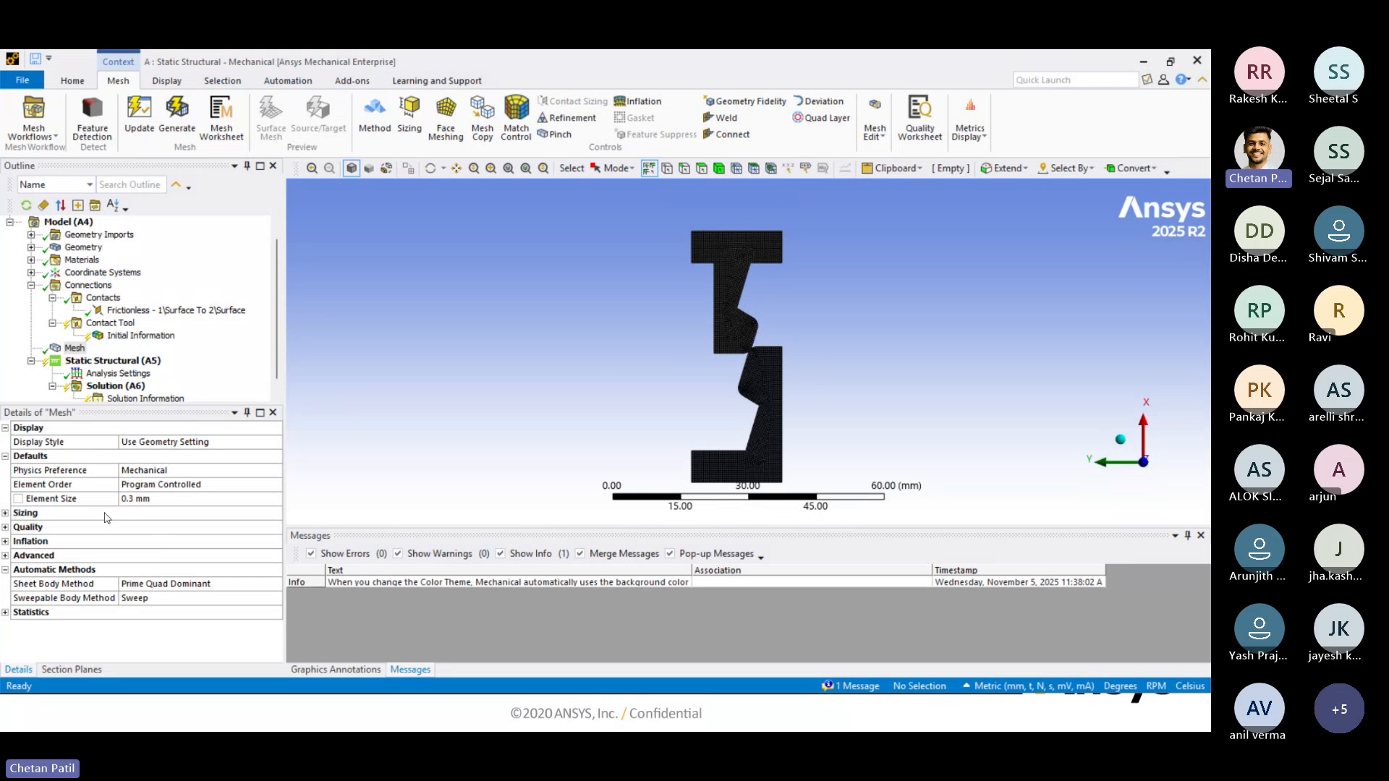
Examine the contact and target edges scoped in the frictionless contact against the full snap profile of both bodies.
click(120, 311)
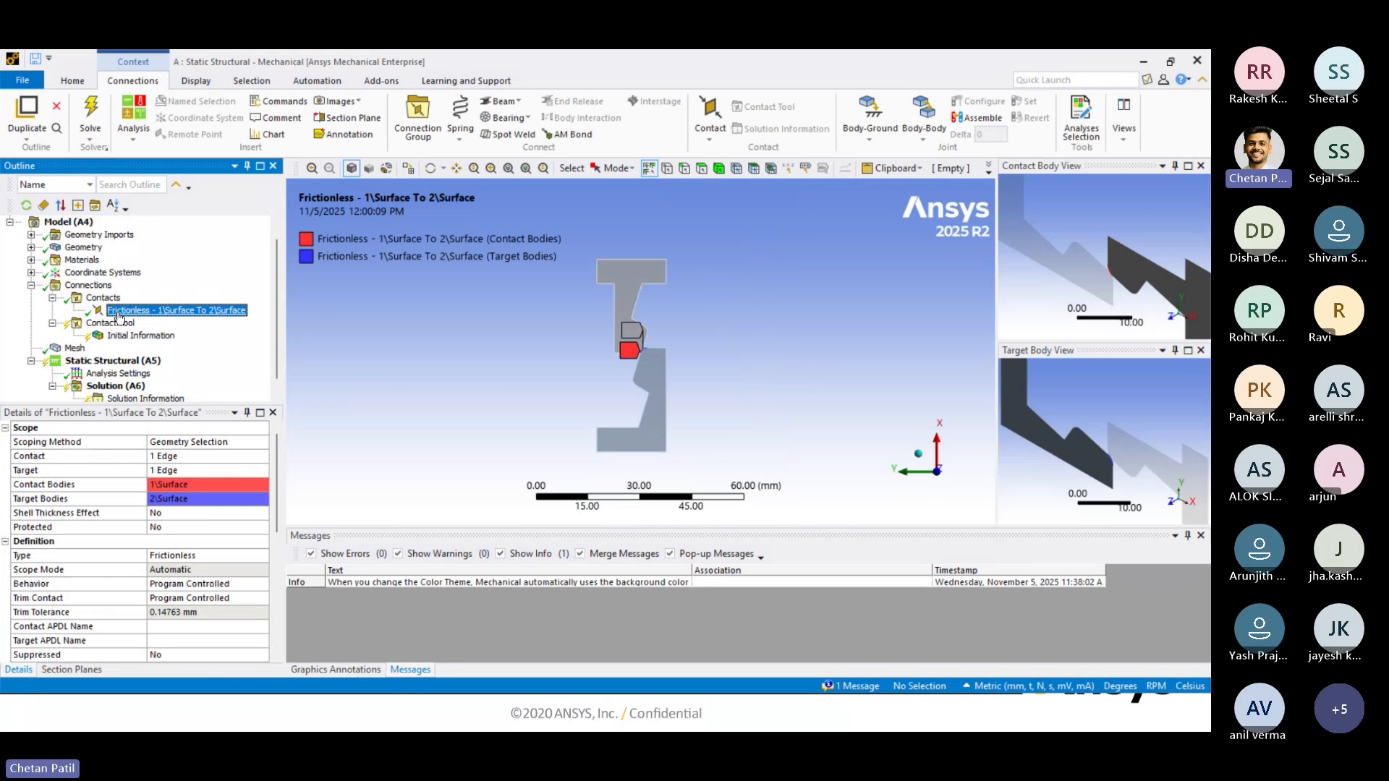
scroll(666, 360, up, 5)
scroll(666, 359, up, 3)
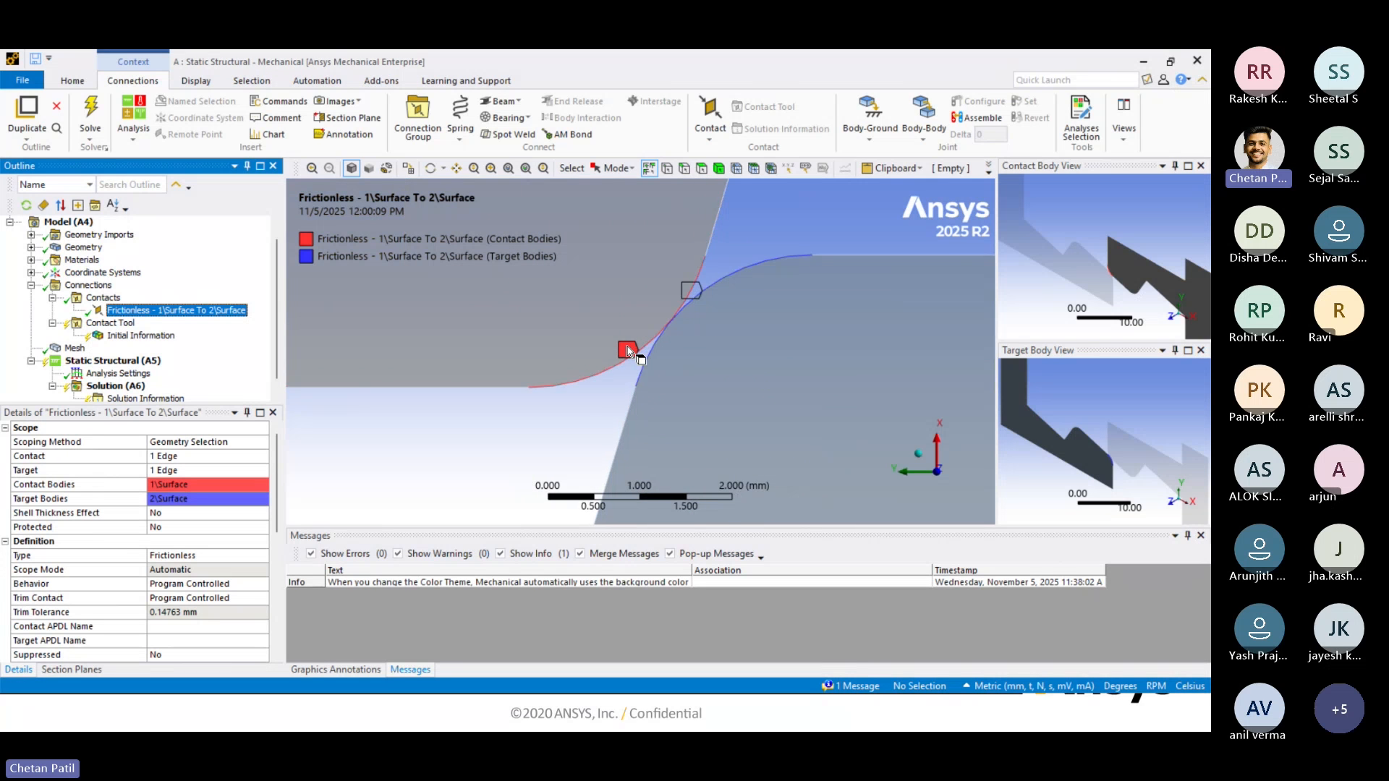
scroll(627, 349, down, 5)
scroll(627, 348, down, 4)
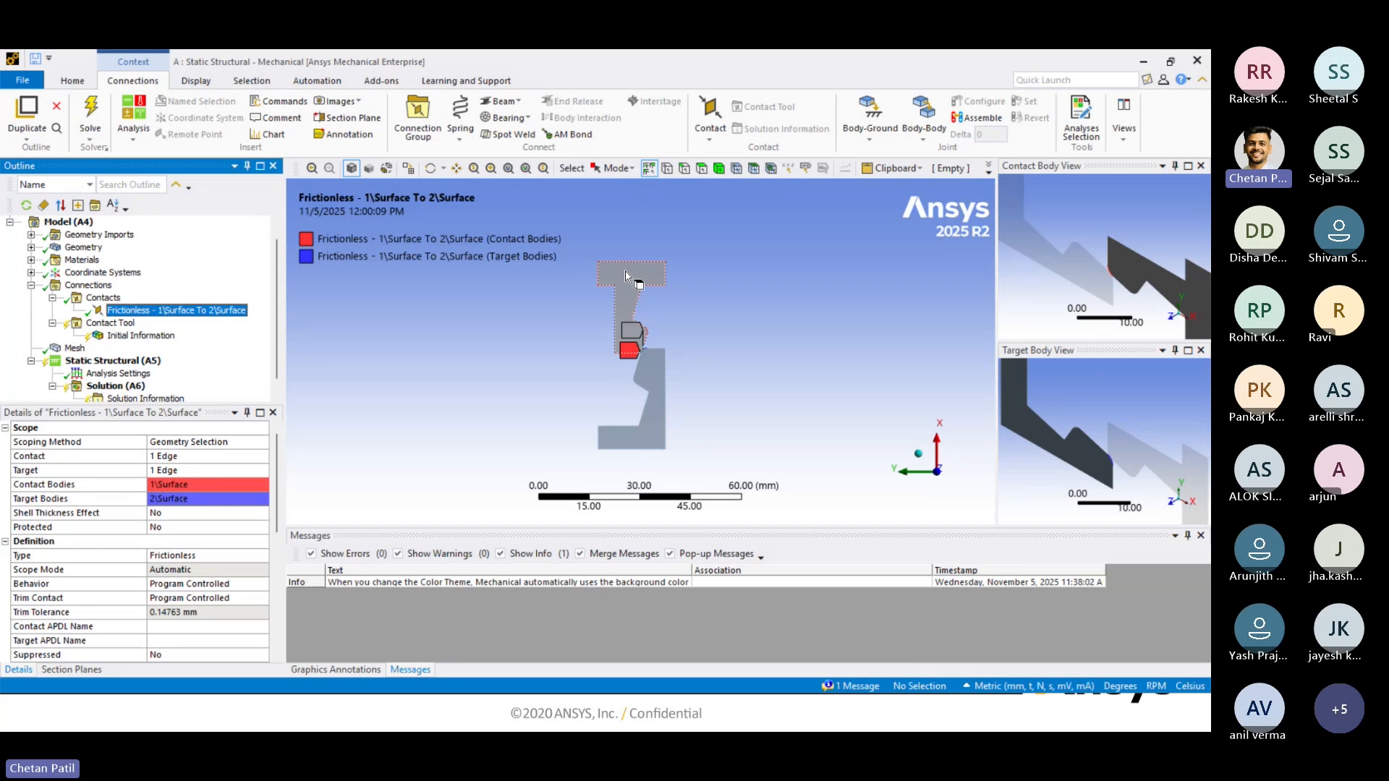
scroll(628, 239, up, 5)
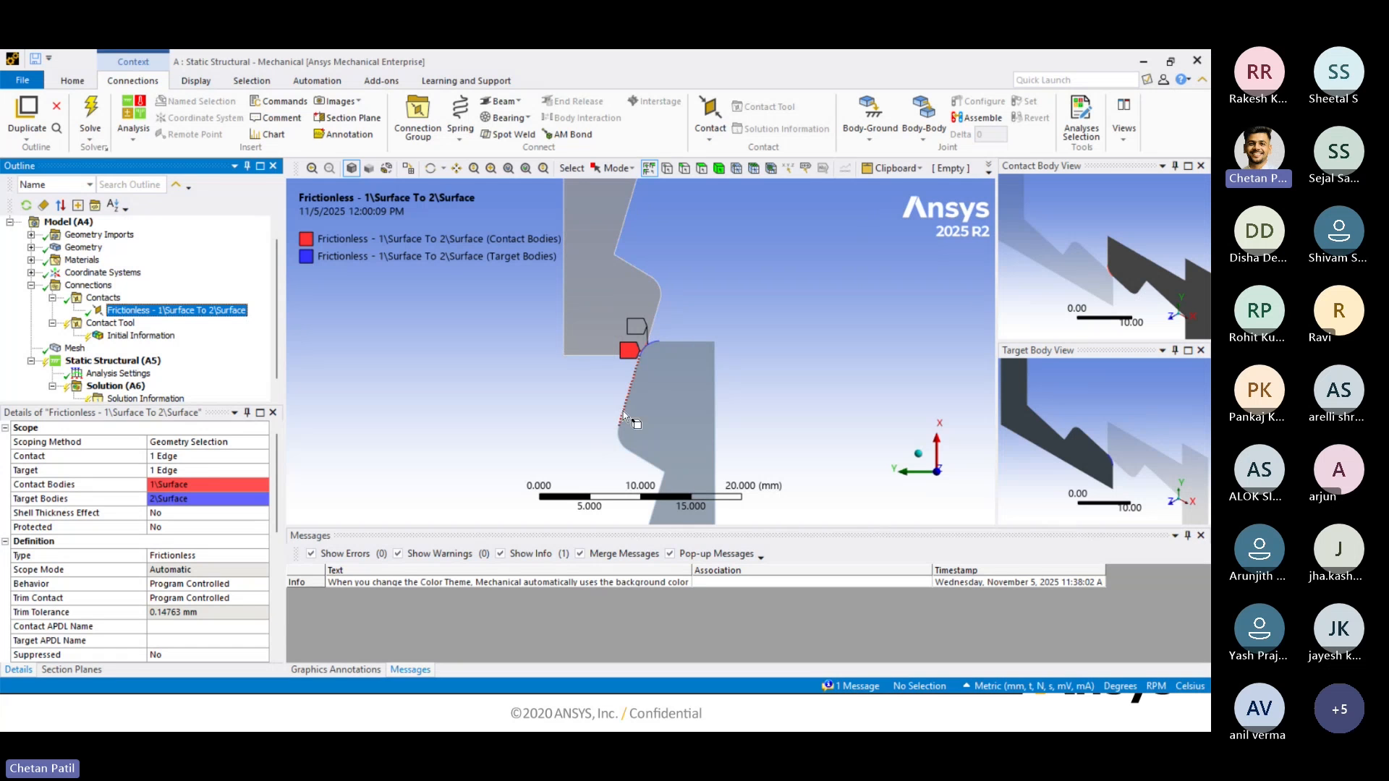
scroll(638, 467, up, 2)
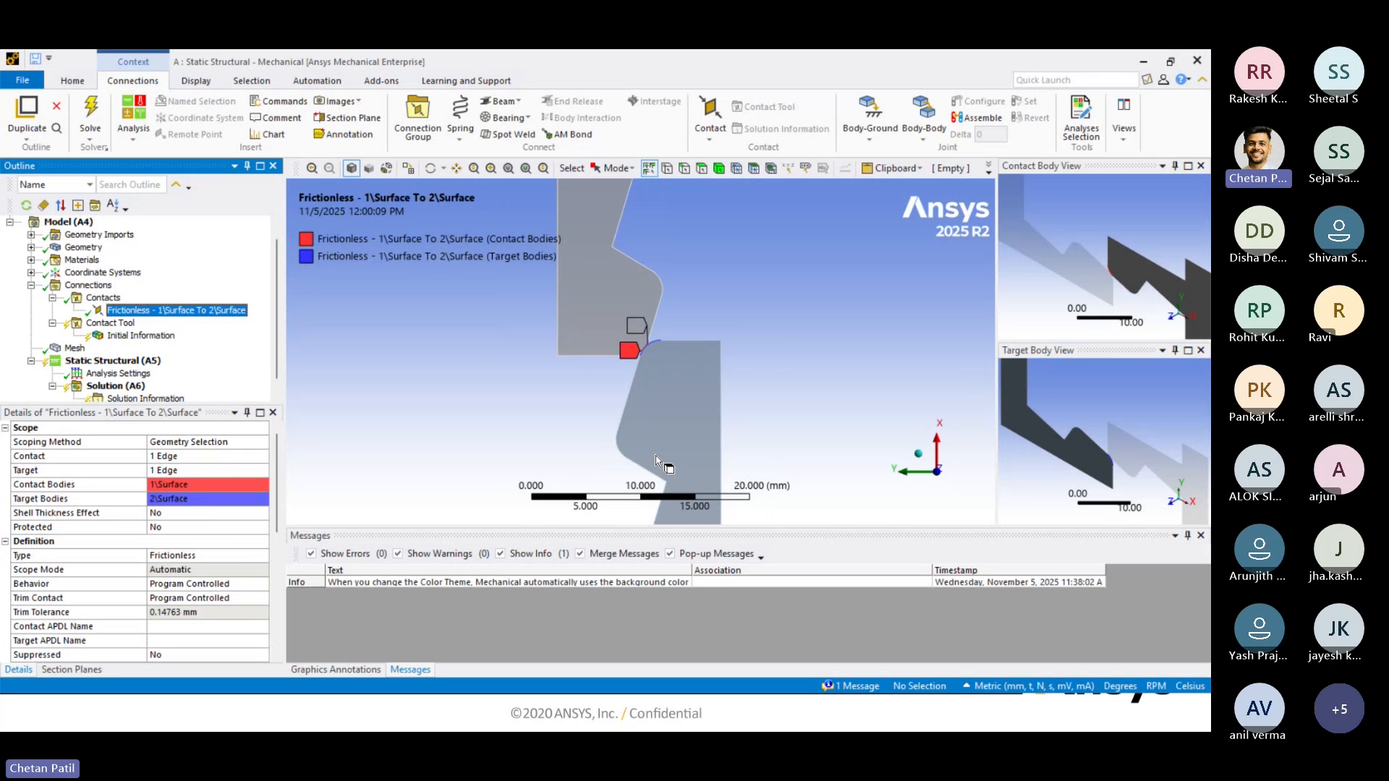
scroll(656, 461, down, 3)
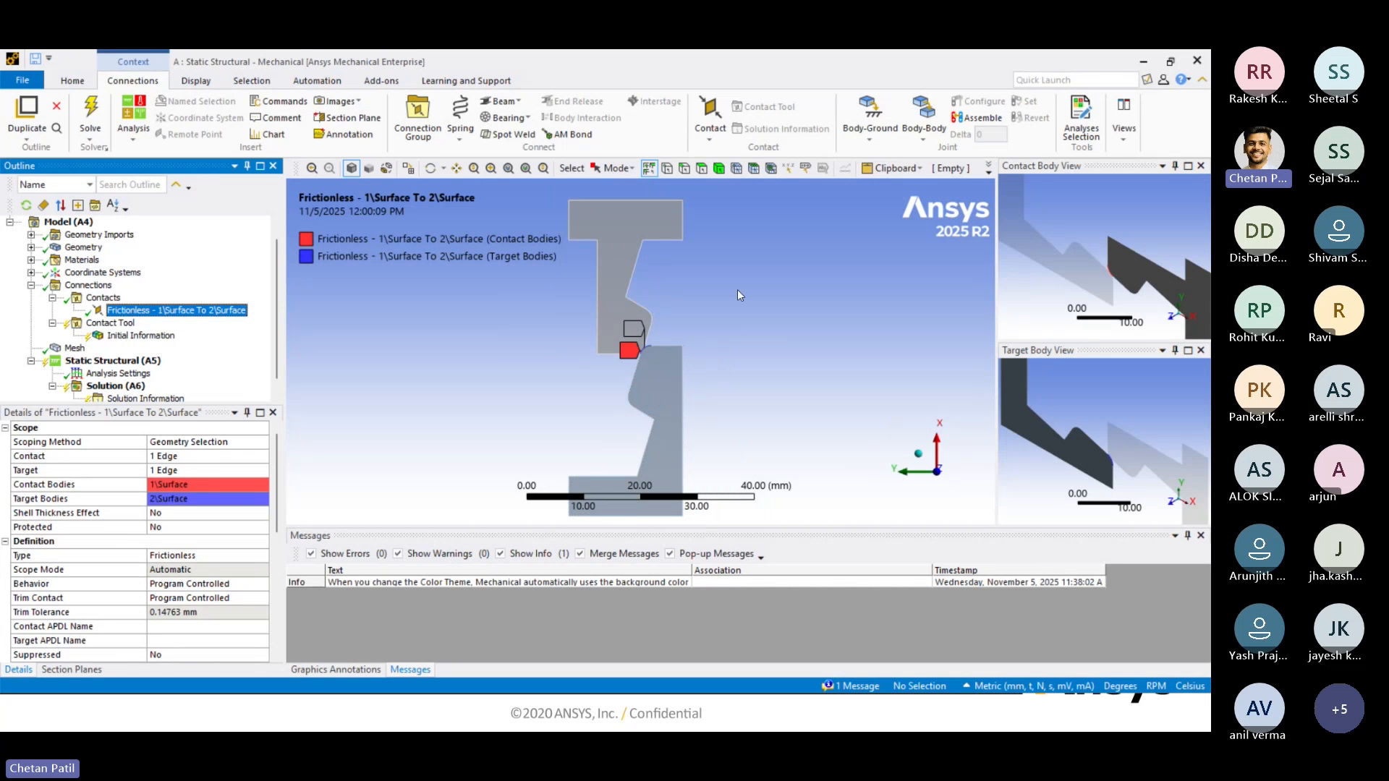
Scope the frictionless contact's Contact side to five connected edges of the upper body's snap profile, from the tip fillet up to the flange.
click(685, 168)
click(168, 457)
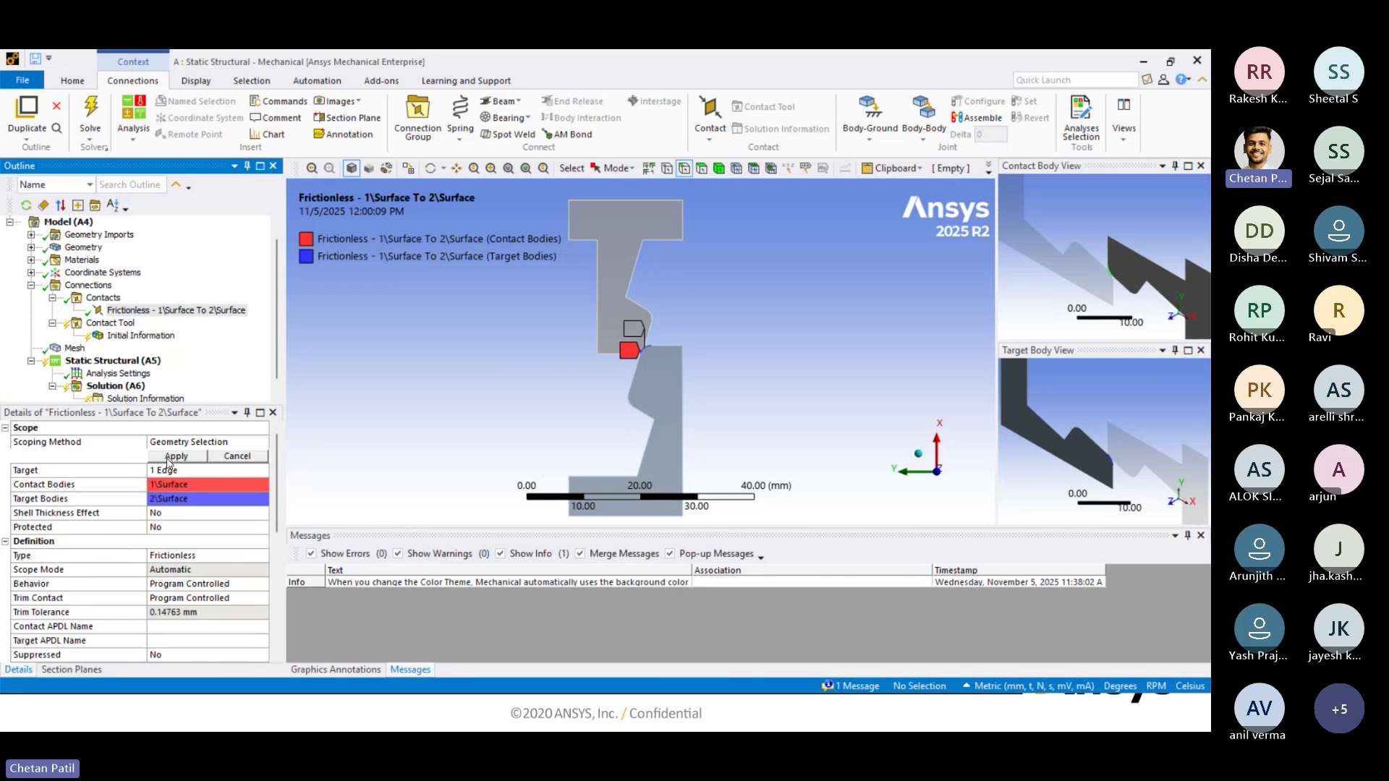
scroll(671, 323, up, 5)
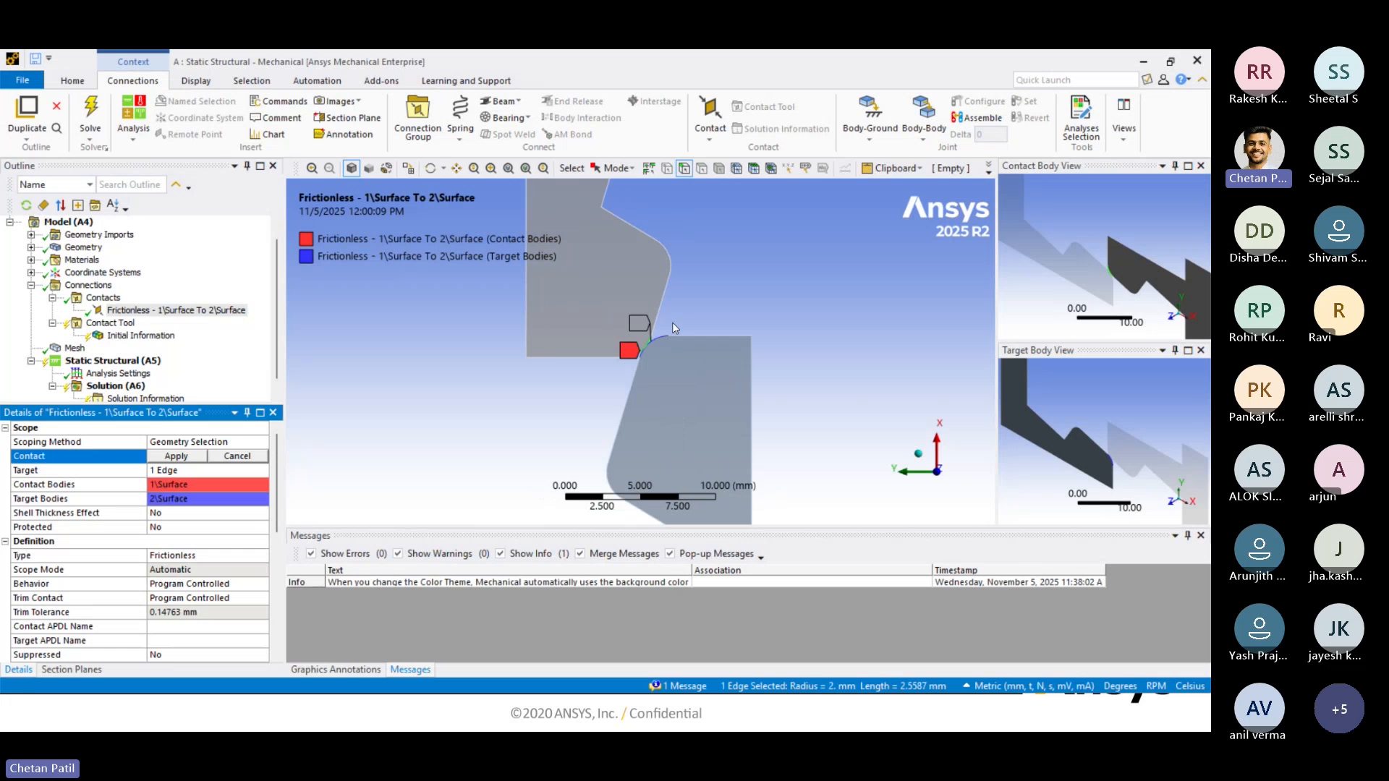
ctrl+middle_drag(672, 322, 659, 413)
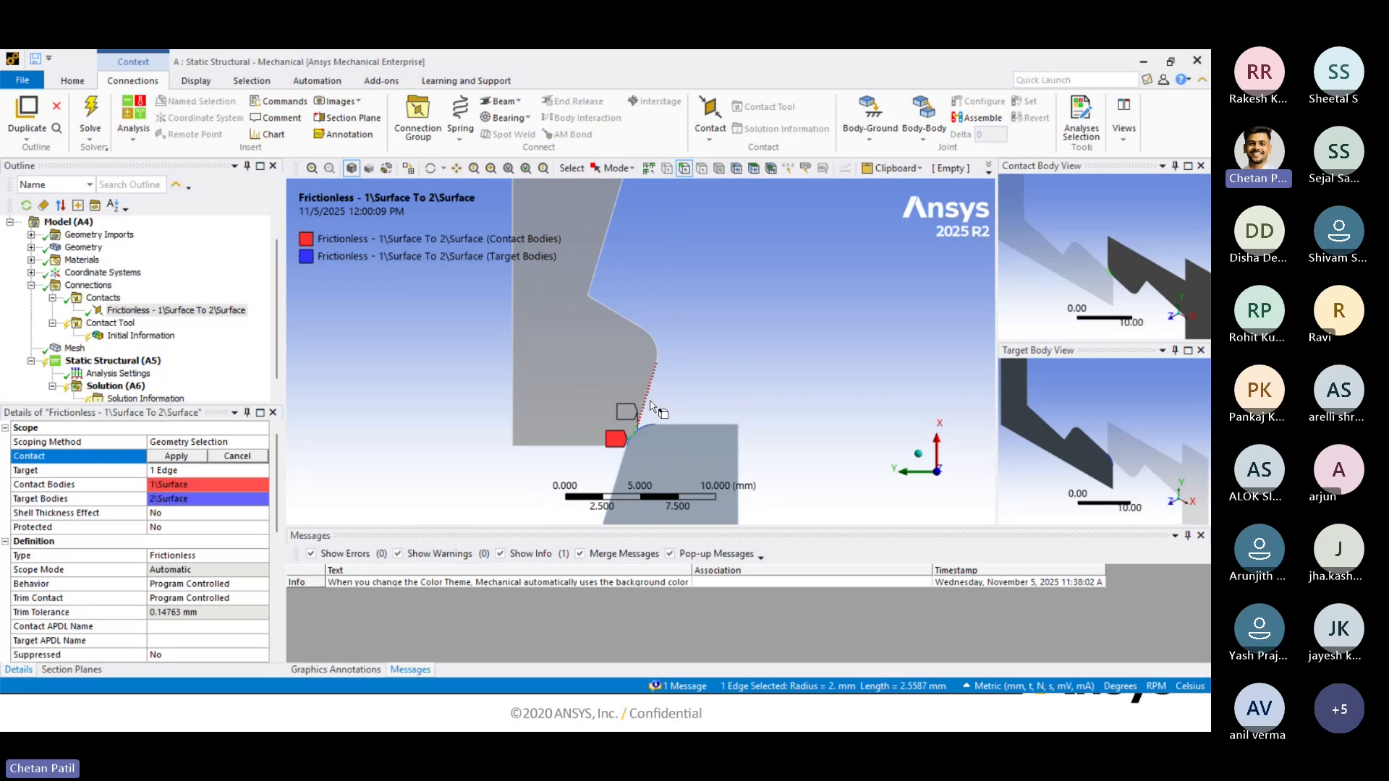
ctrl+drag(649, 402, 607, 237)
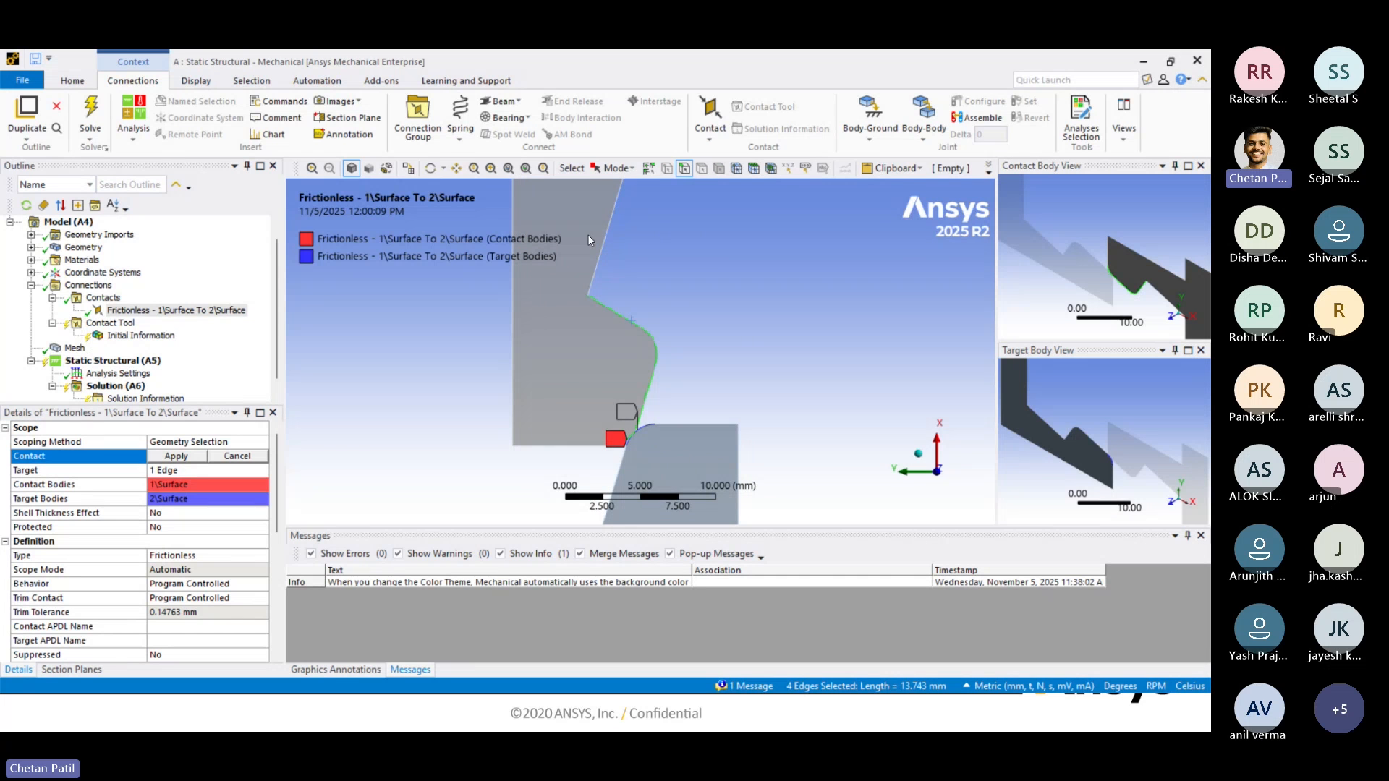
scroll(625, 265, down, 5)
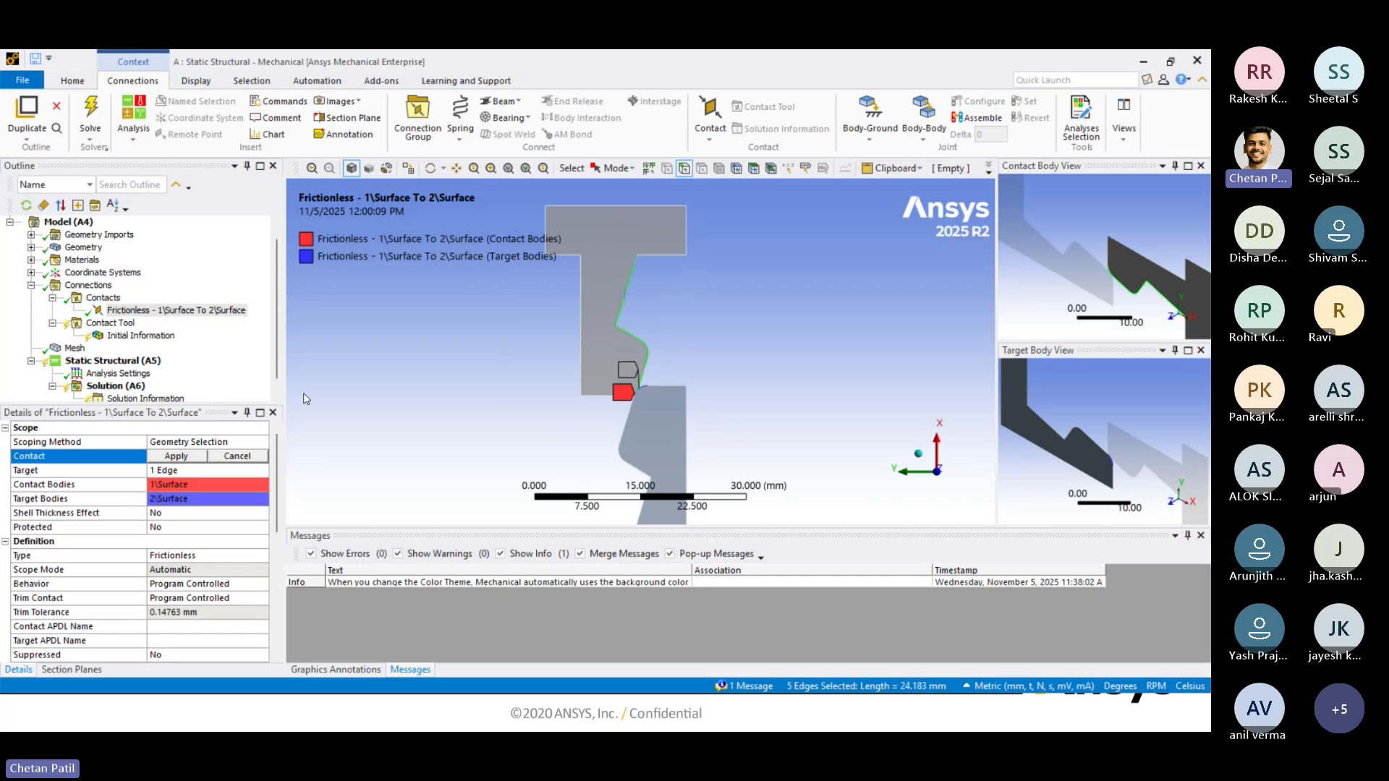
click(188, 457)
Scope the frictionless contact's Target side to five connected edges of the lower body's snap profile, from the tip fillet down to the base flange.
click(186, 472)
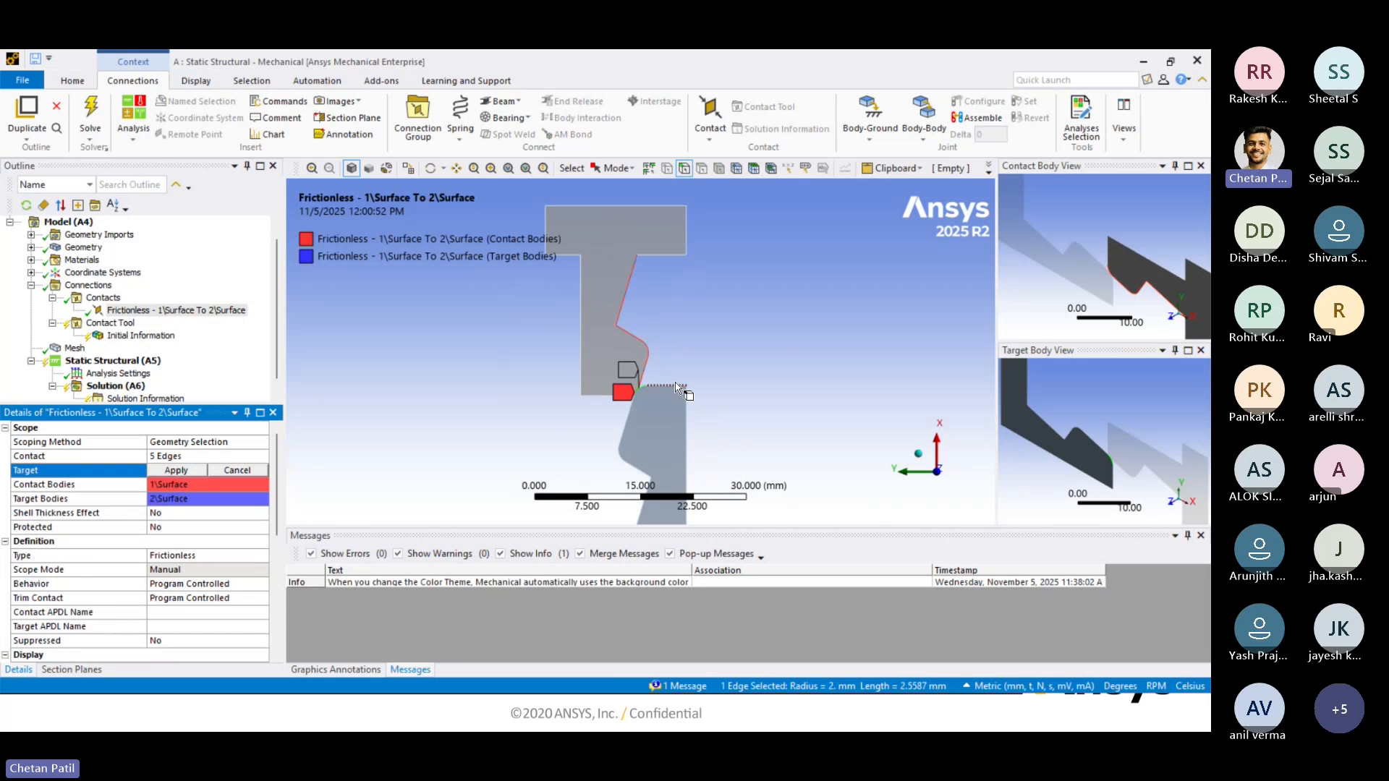
scroll(636, 362, up, 2)
ctrl+middle_drag(646, 389, 718, 175)
ctrl+click(692, 244)
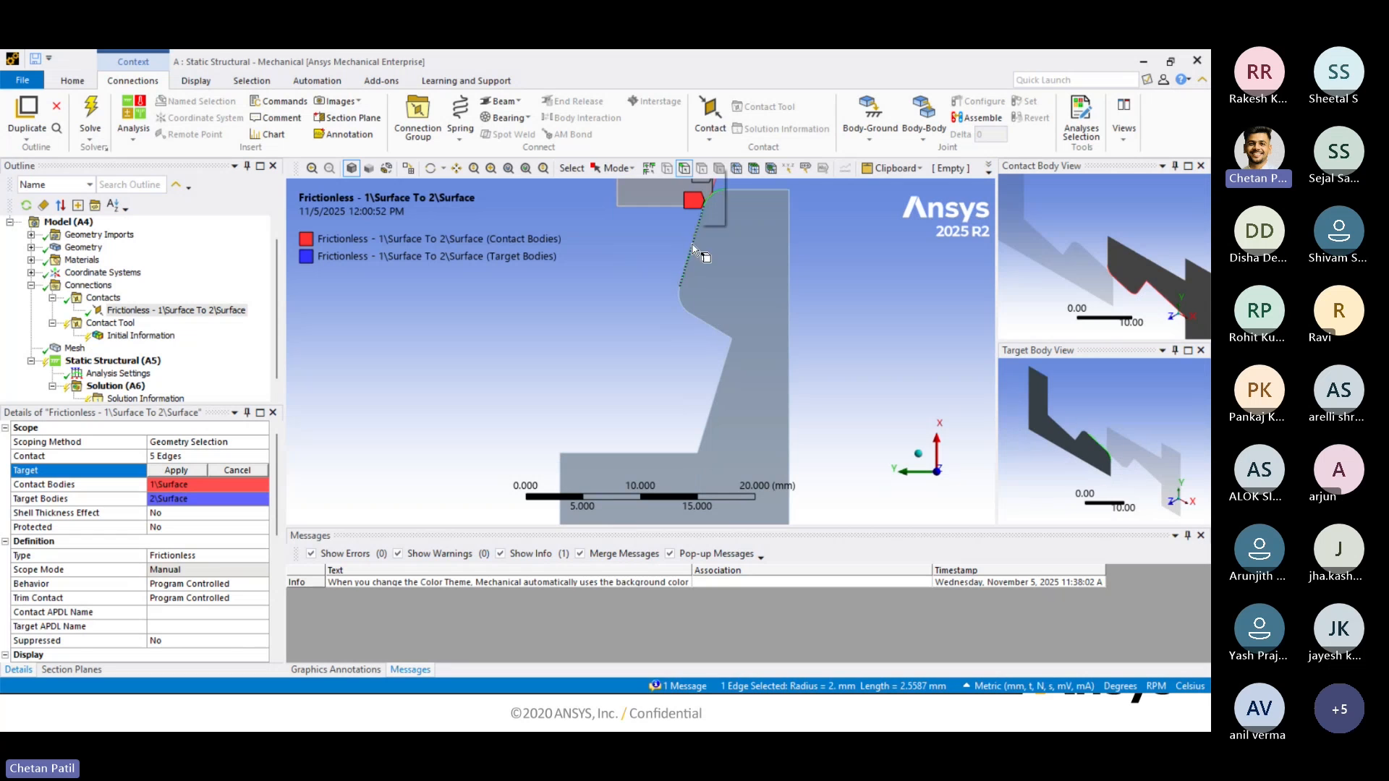
ctrl+click(680, 298)
ctrl+click(706, 324)
ctrl+click(721, 369)
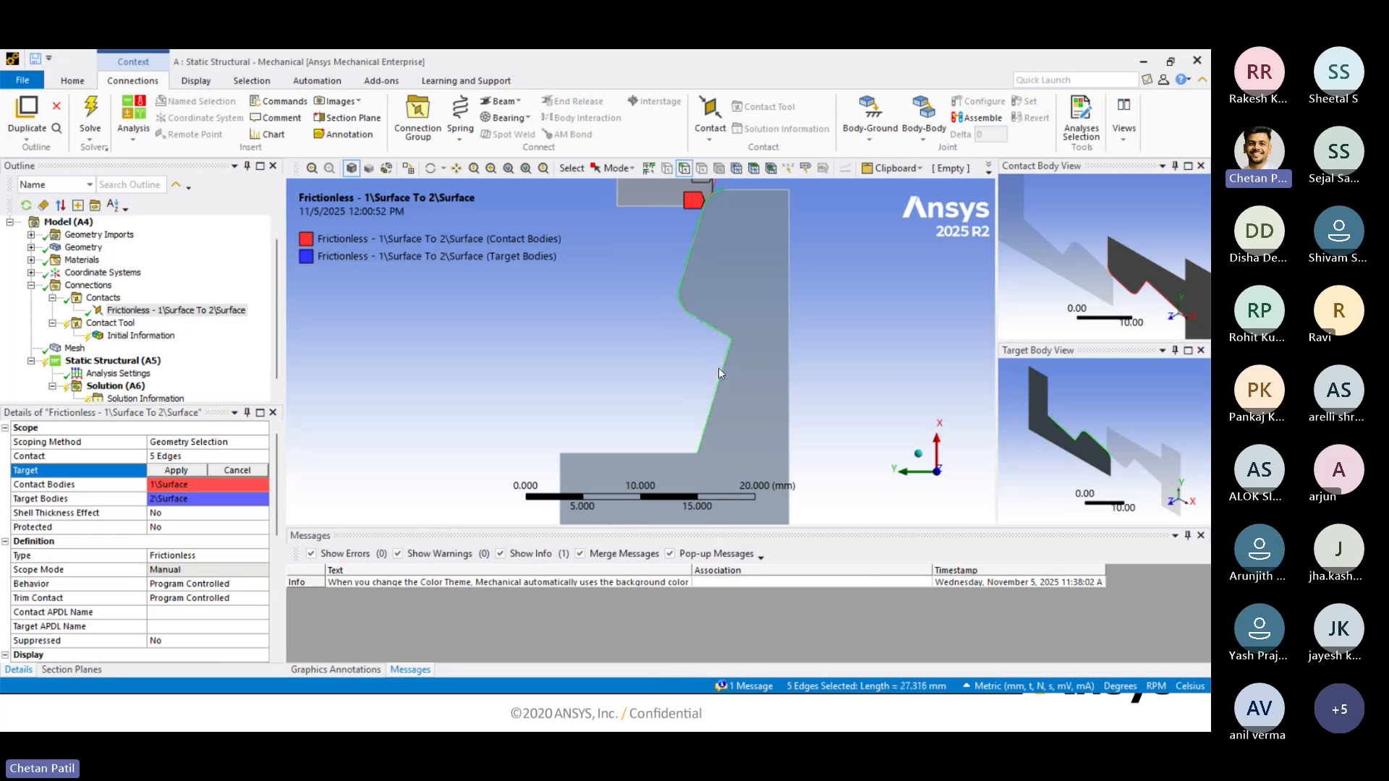
scroll(692, 336, down, 4)
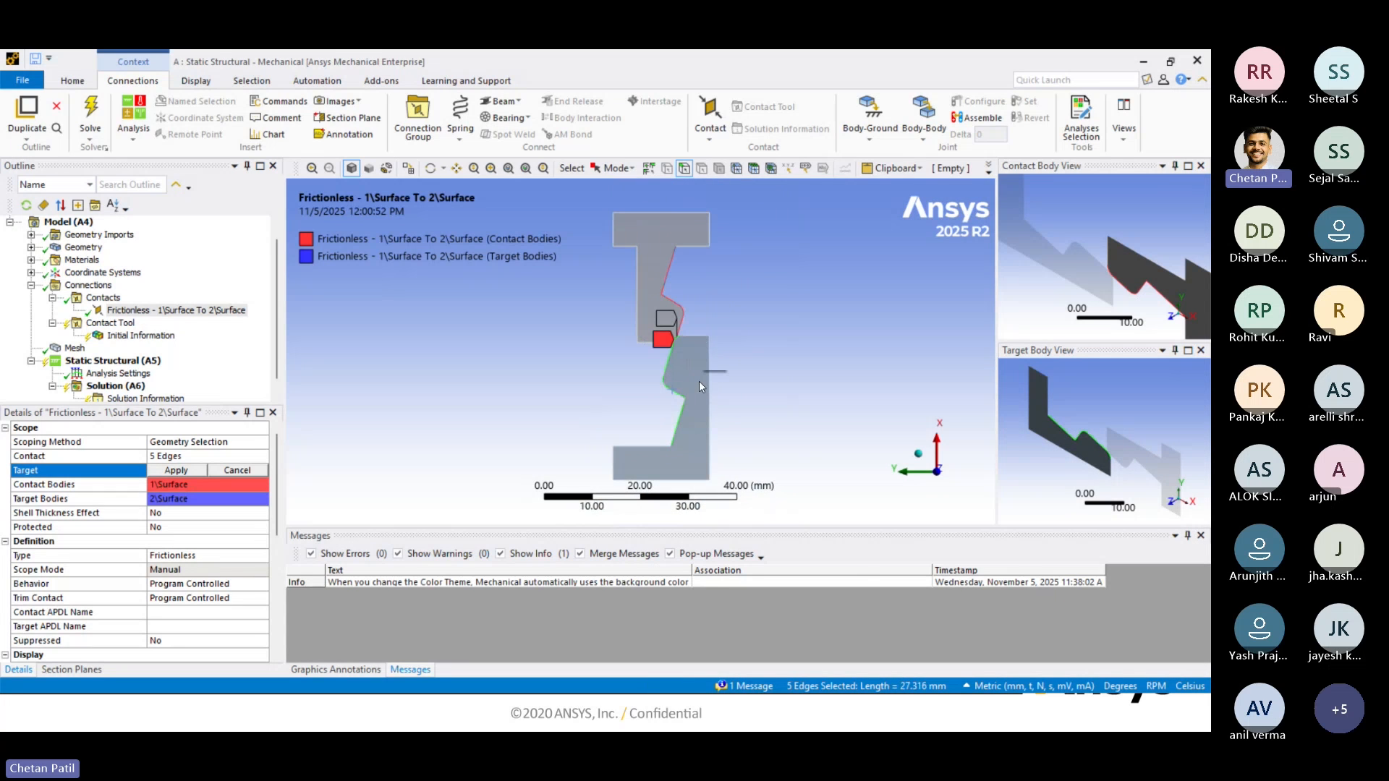
click(184, 471)
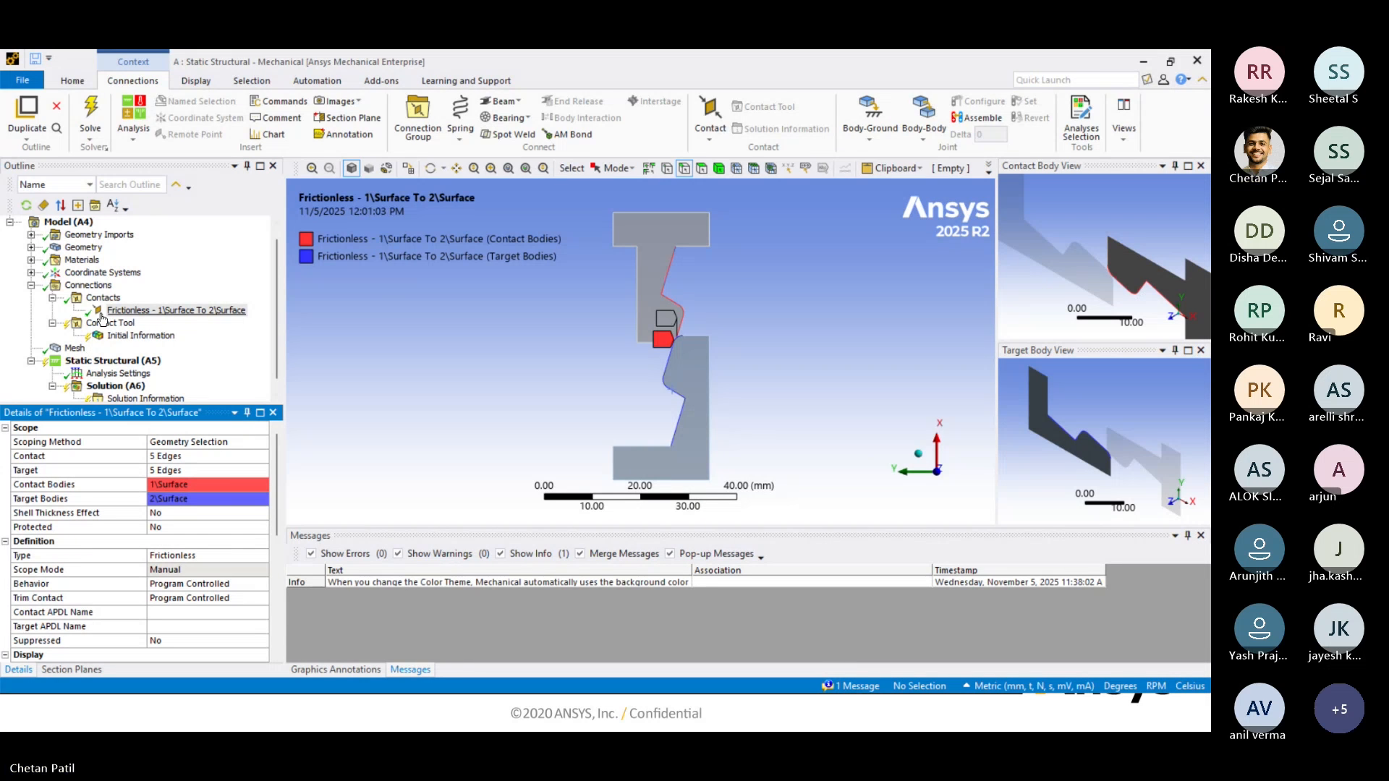
Add a mesh Refinement control scoped to the ten snap-profile edges of both bodies.
click(73, 350)
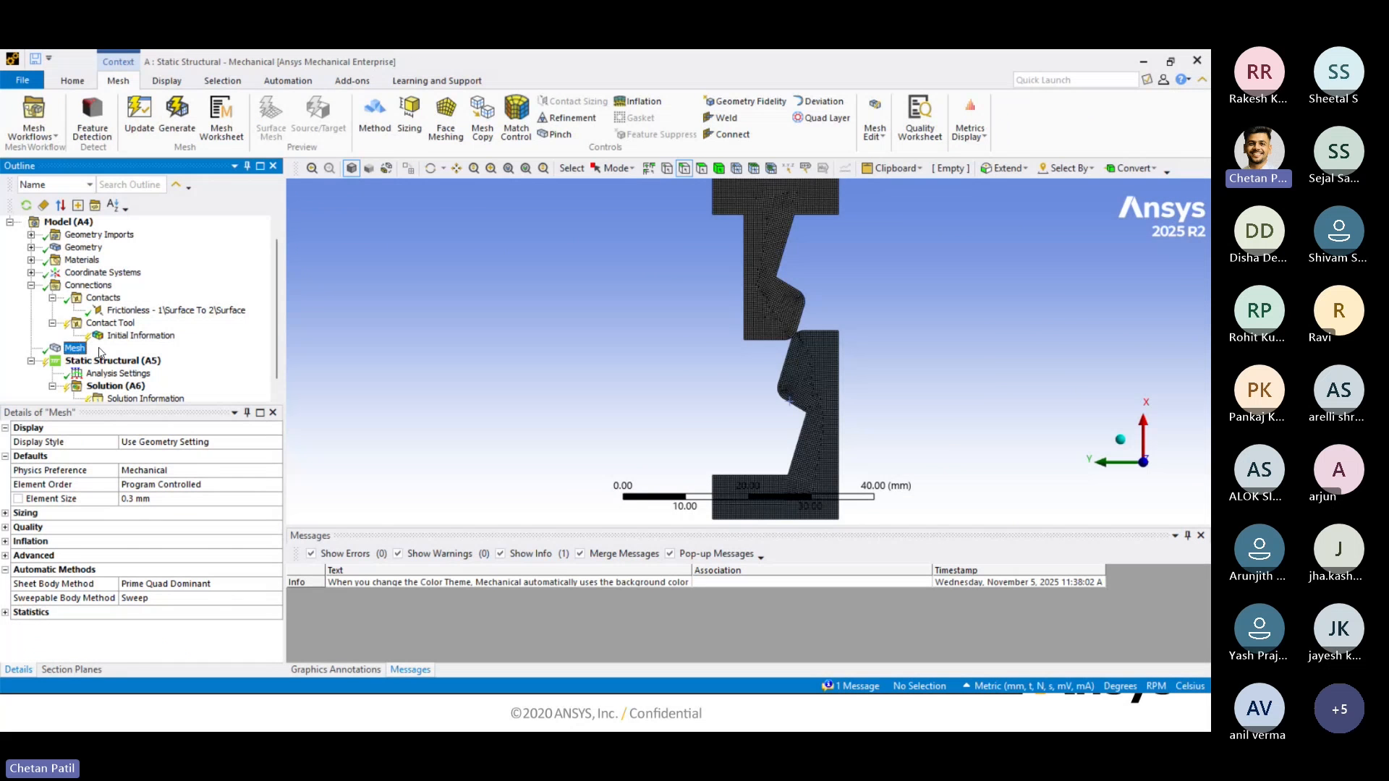
scroll(893, 325, up, 5)
scroll(893, 321, down, 5)
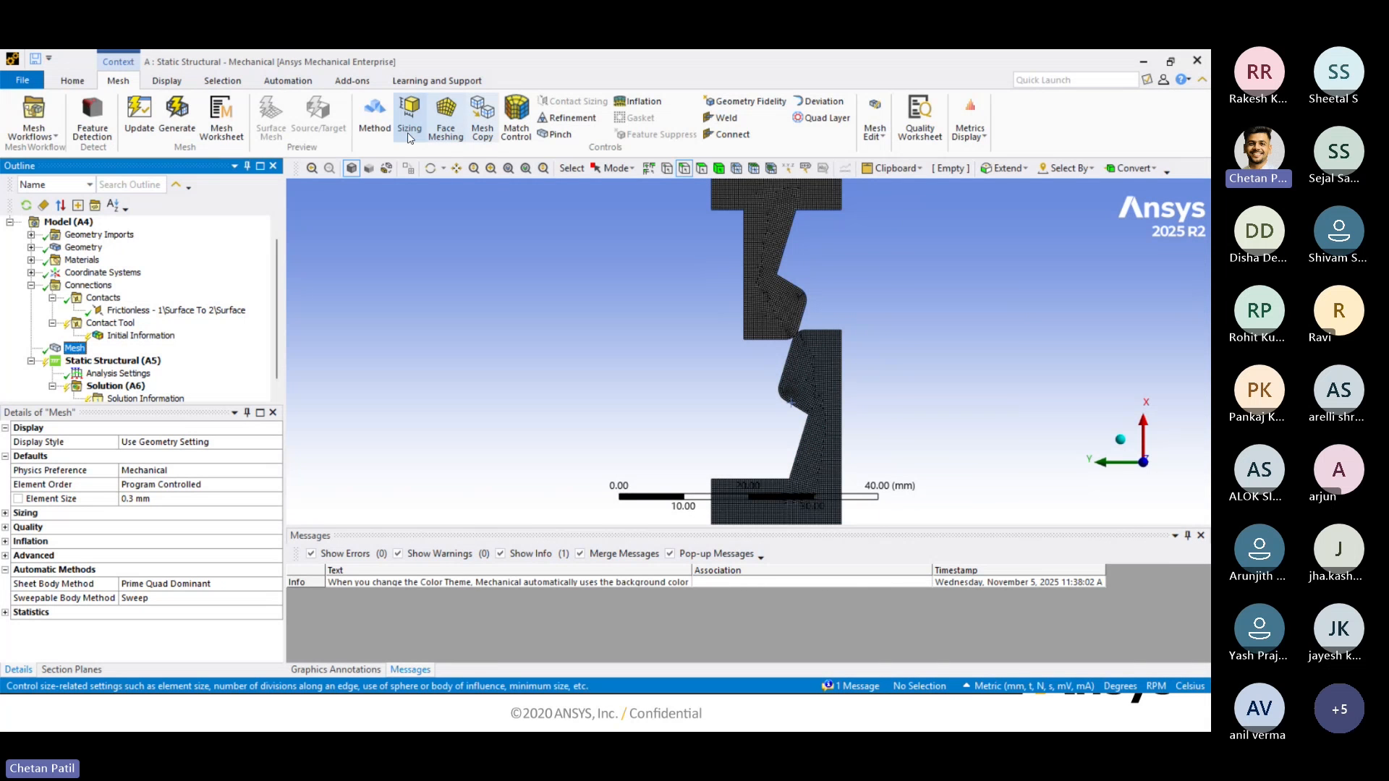
click(564, 123)
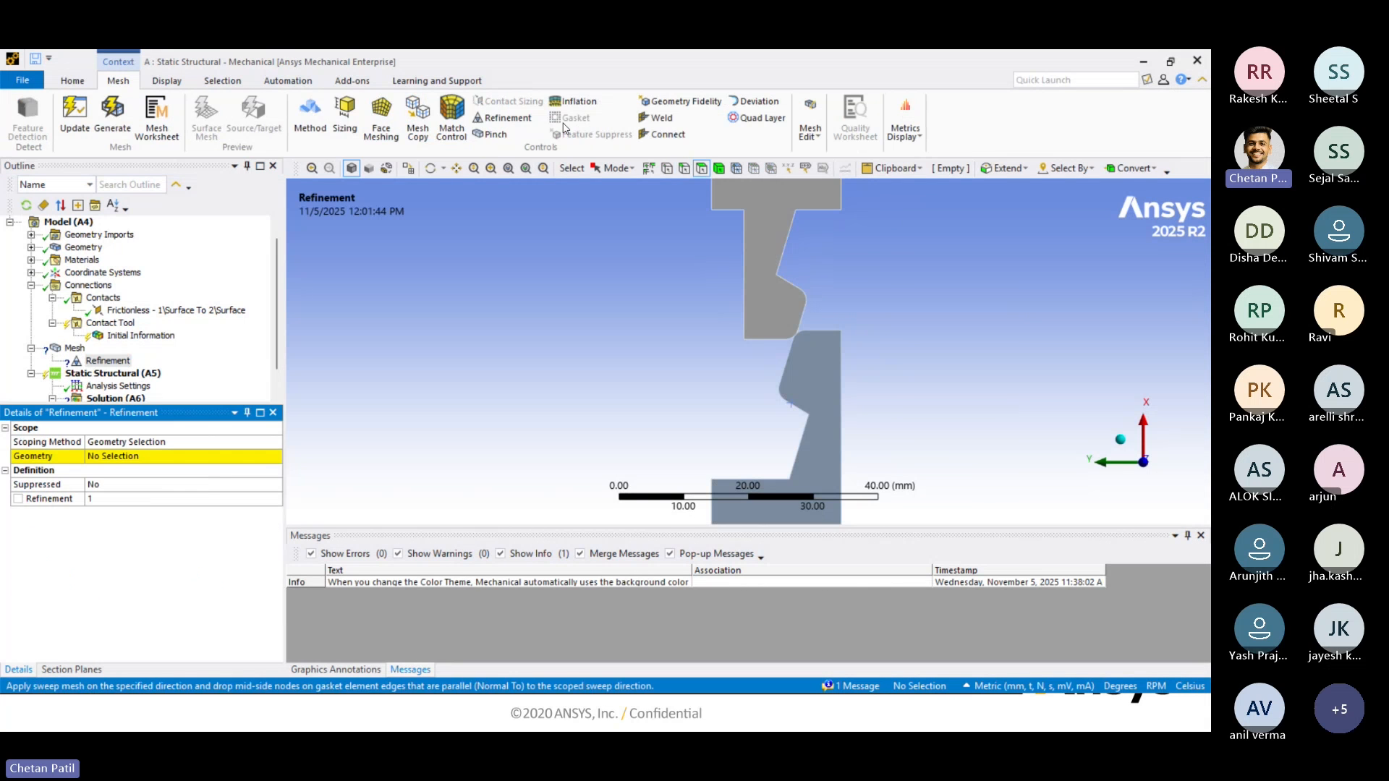
click(783, 243)
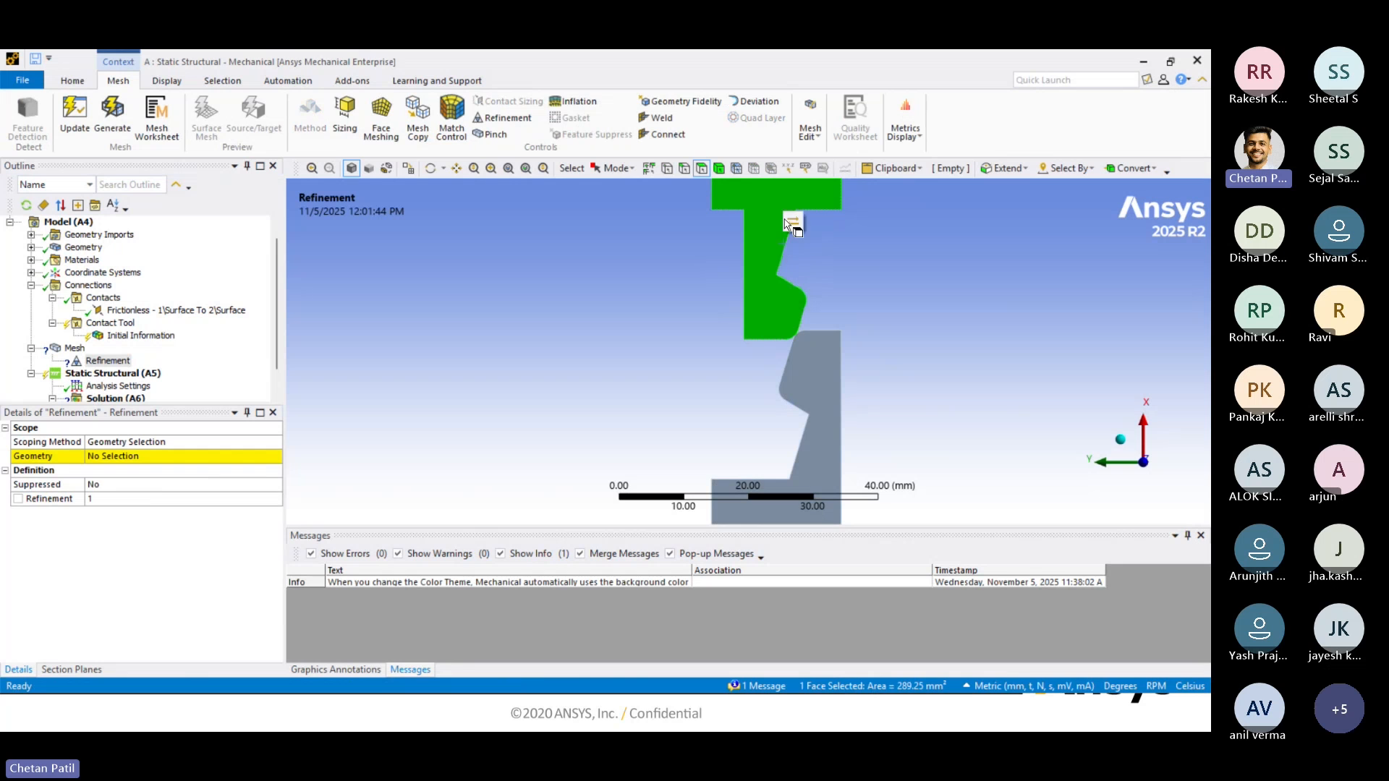
key(ctrl+e)
click(809, 239)
mouse_move(810, 237)
mouse_down()
mouse_move(779, 284)
mouse_move(805, 296)
mouse_move(785, 402)
mouse_move(806, 445)
mouse_up()
ctrl+click(755, 338)
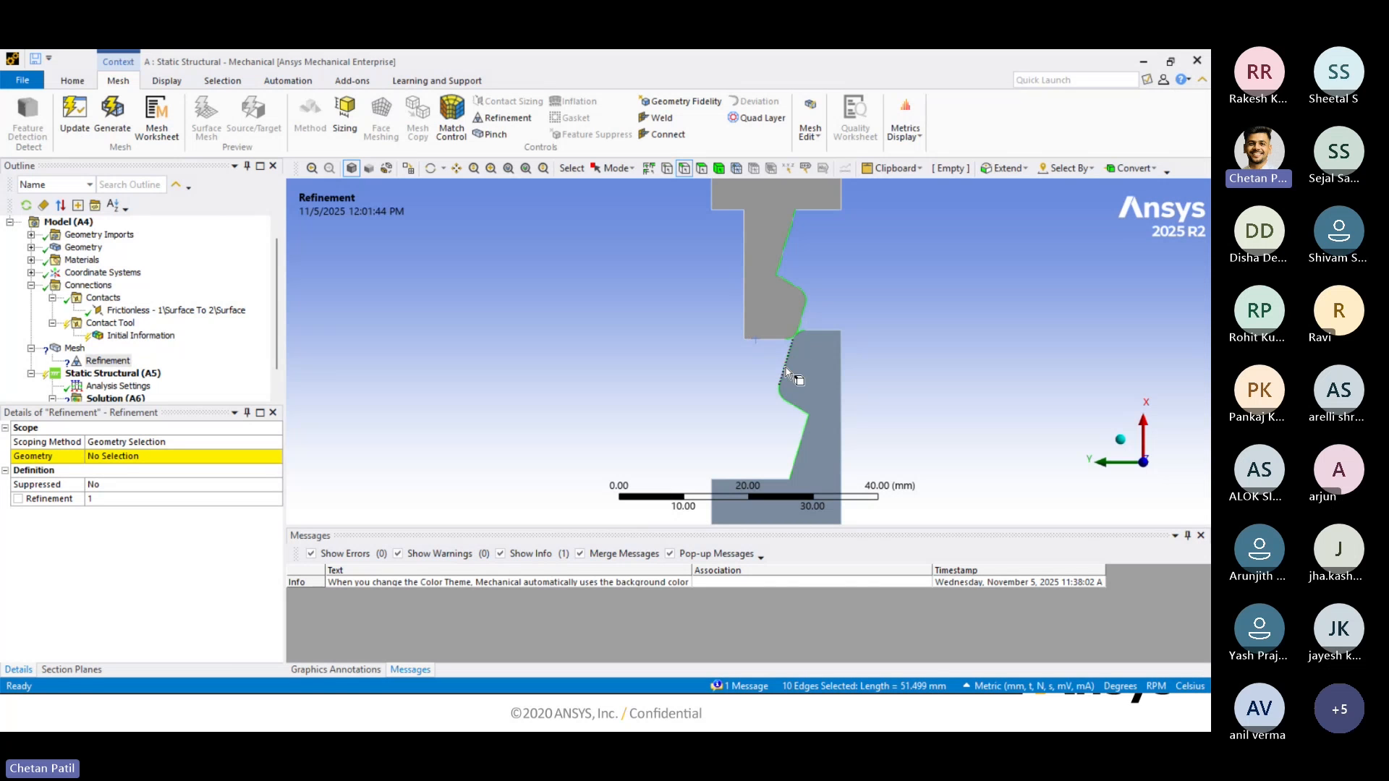
click(123, 458)
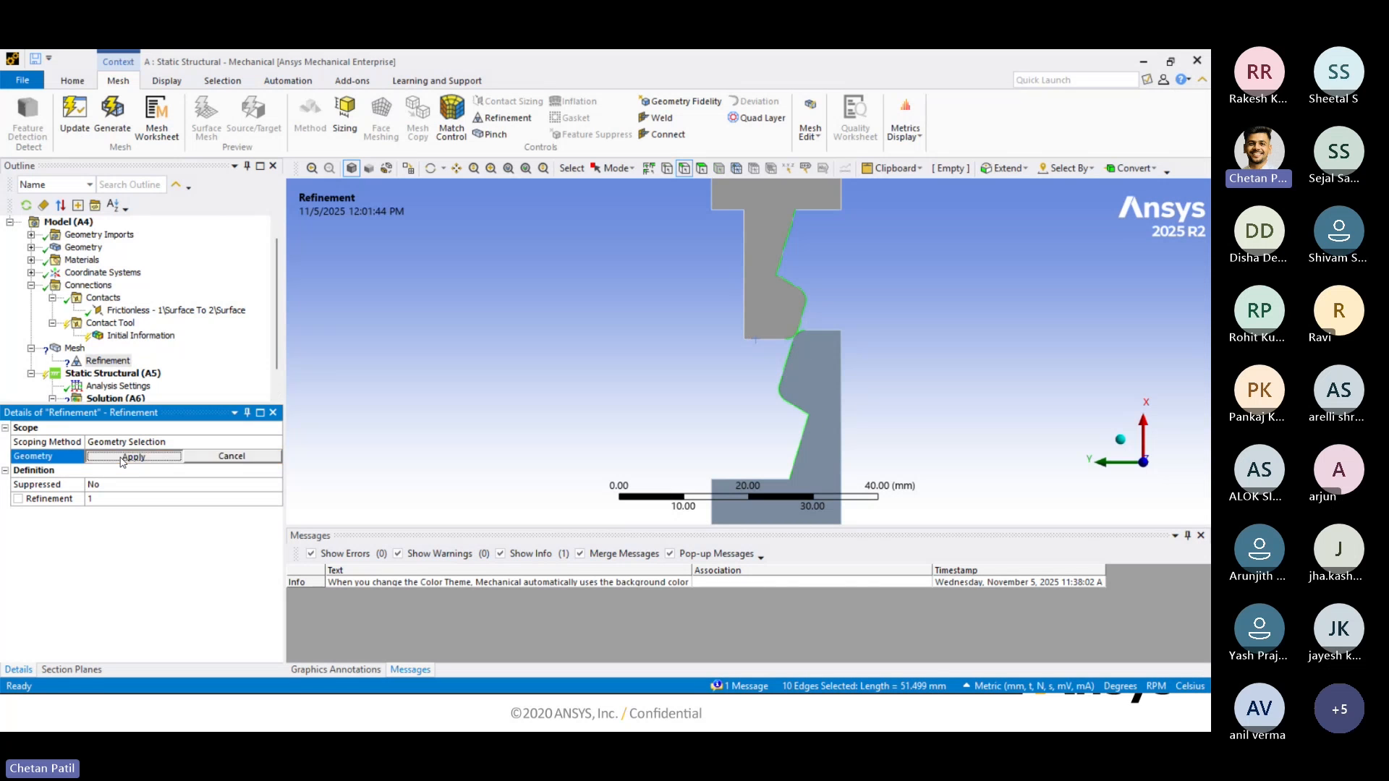
click(123, 457)
Set the edge refinement level to 2 and generate the mesh.
click(117, 498)
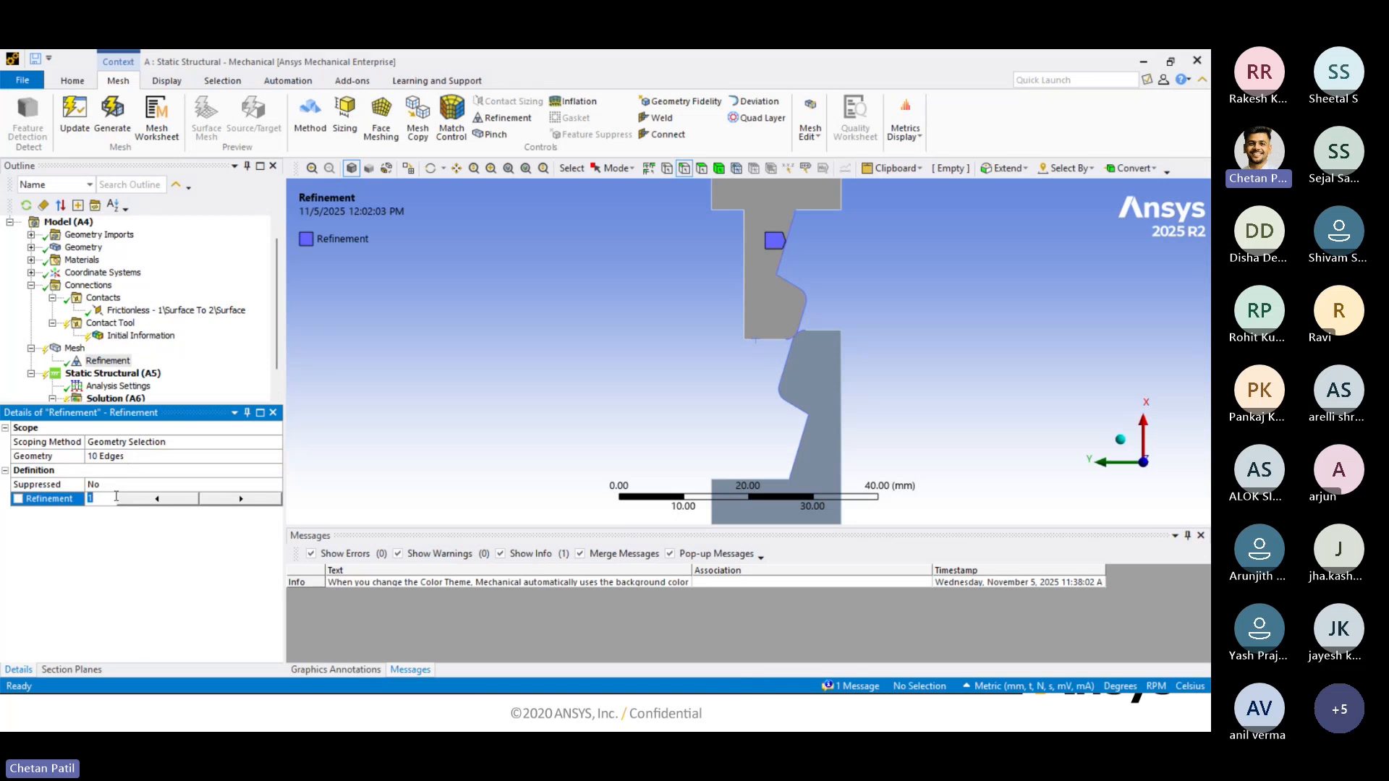
text(2)
key(Return)
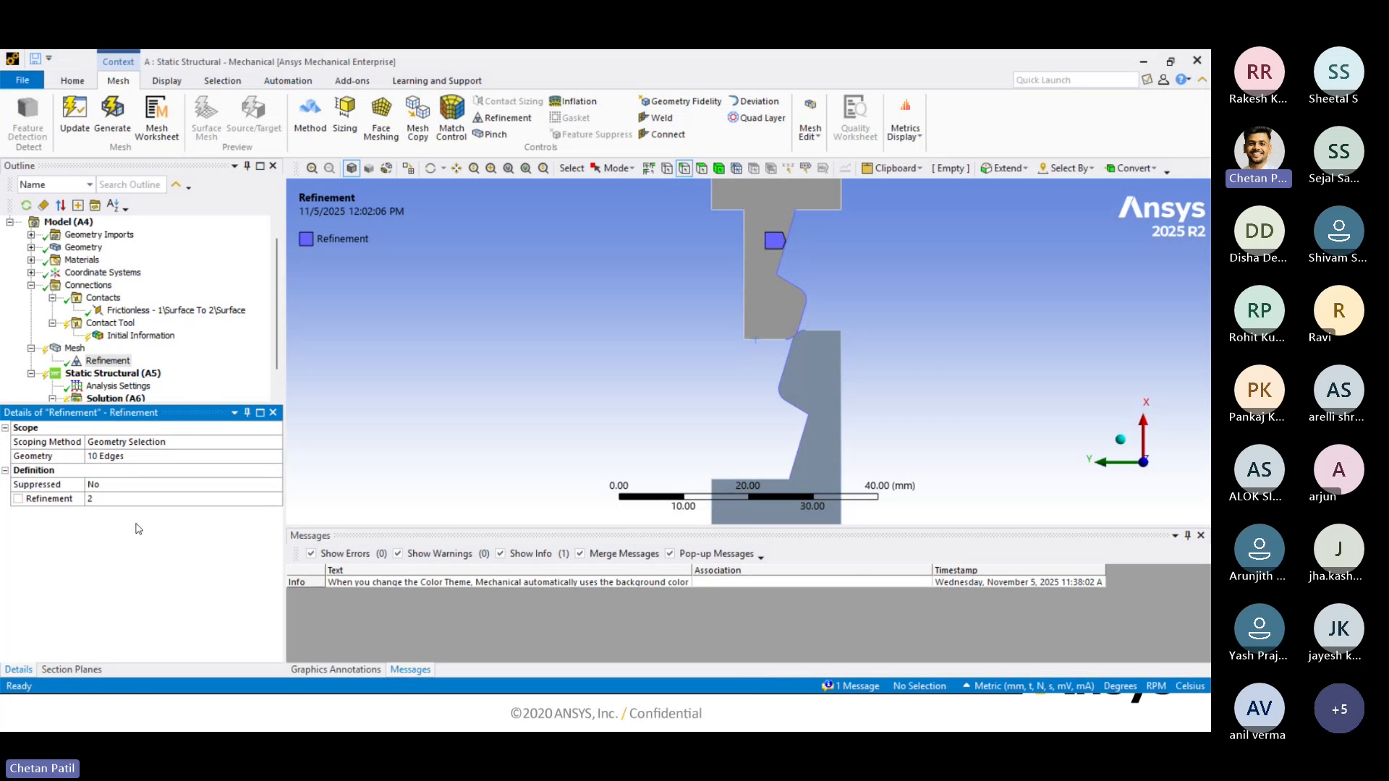
click(113, 116)
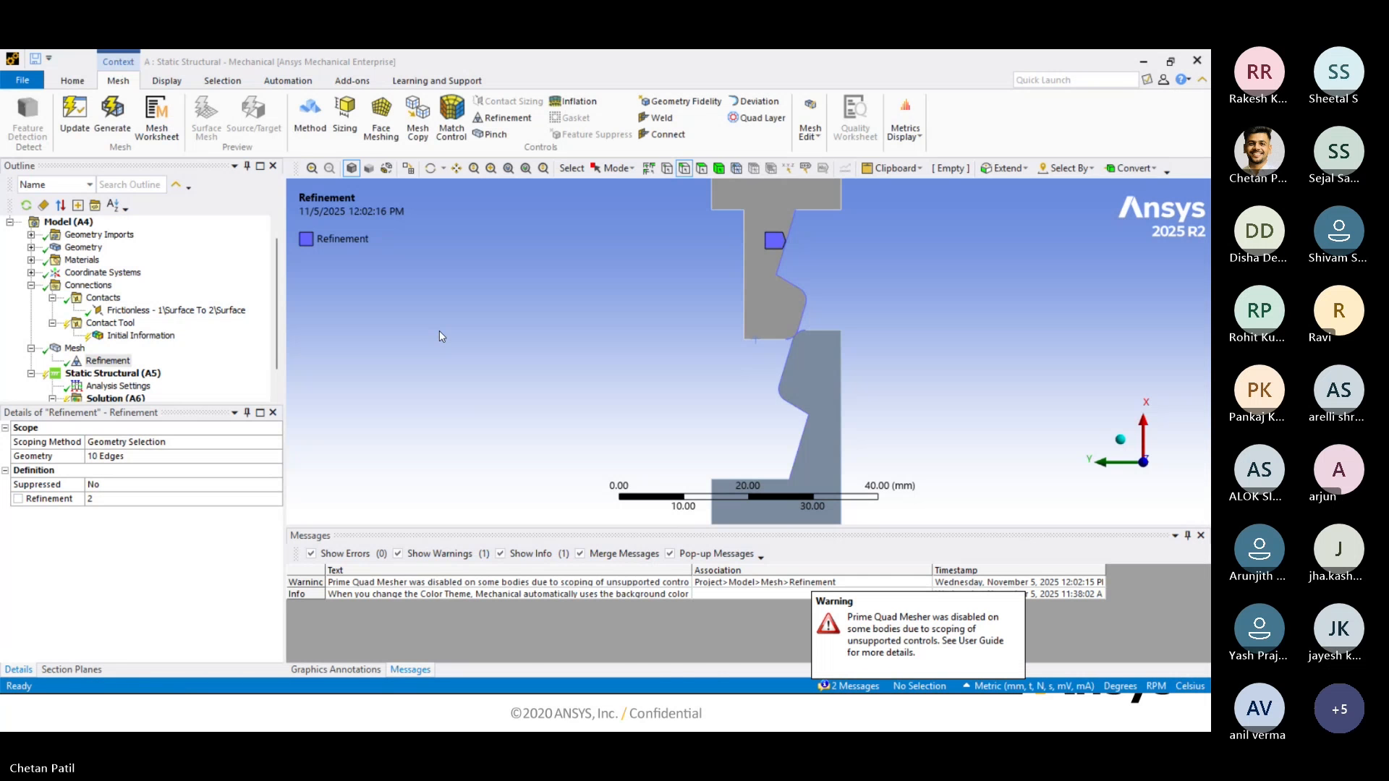
Examine the locally refined mesh along the snap-profile edges, close up around the contact gap and on the whole model.
click(74, 347)
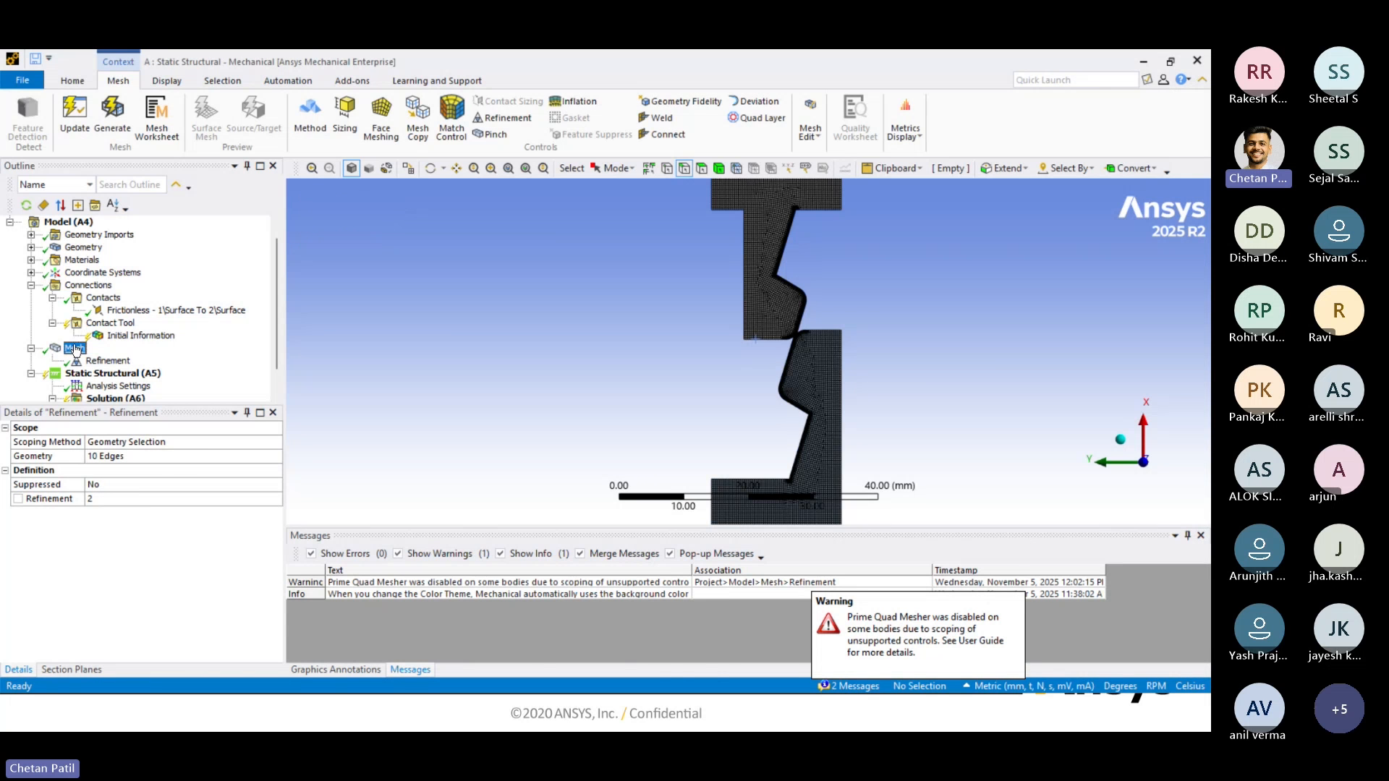
scroll(766, 382, up, 5)
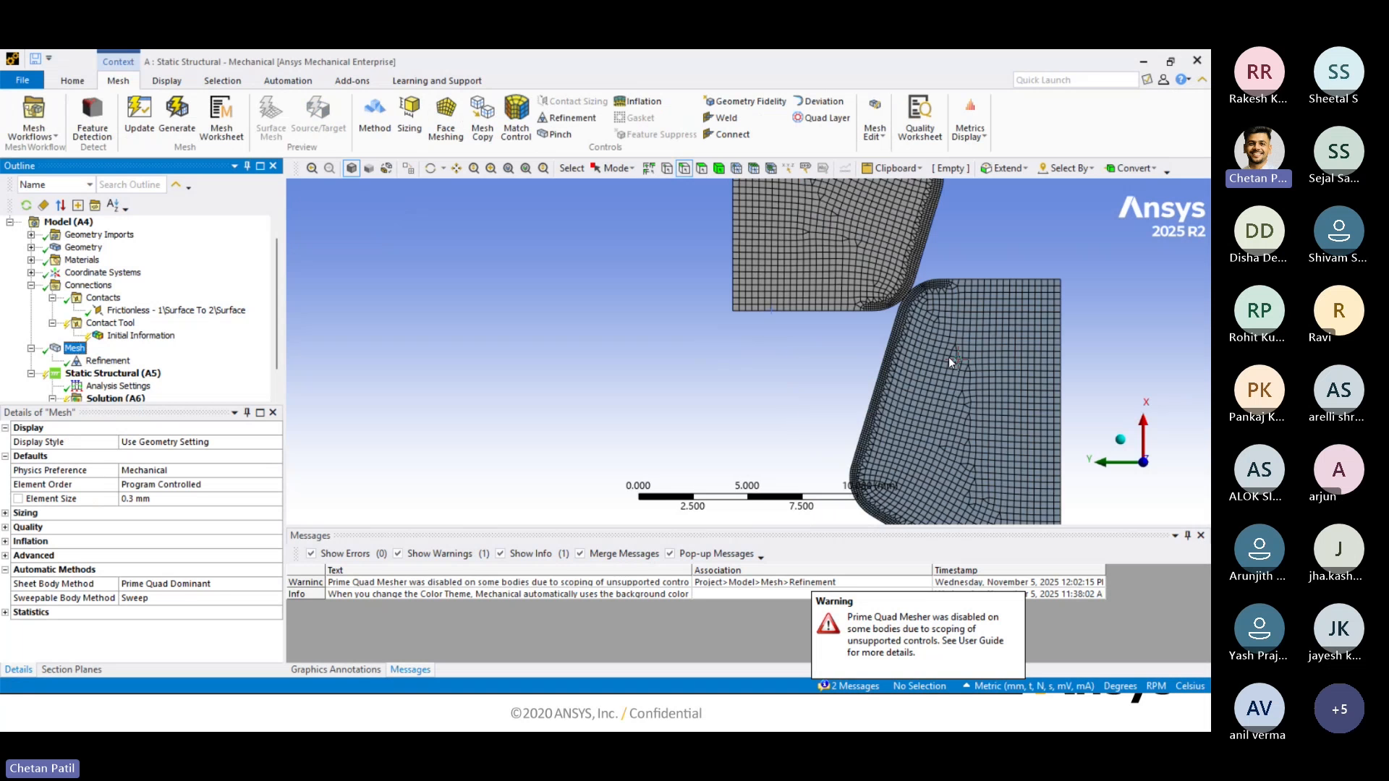
scroll(956, 297, up, 1)
ctrl+middle_drag(945, 300, 747, 446)
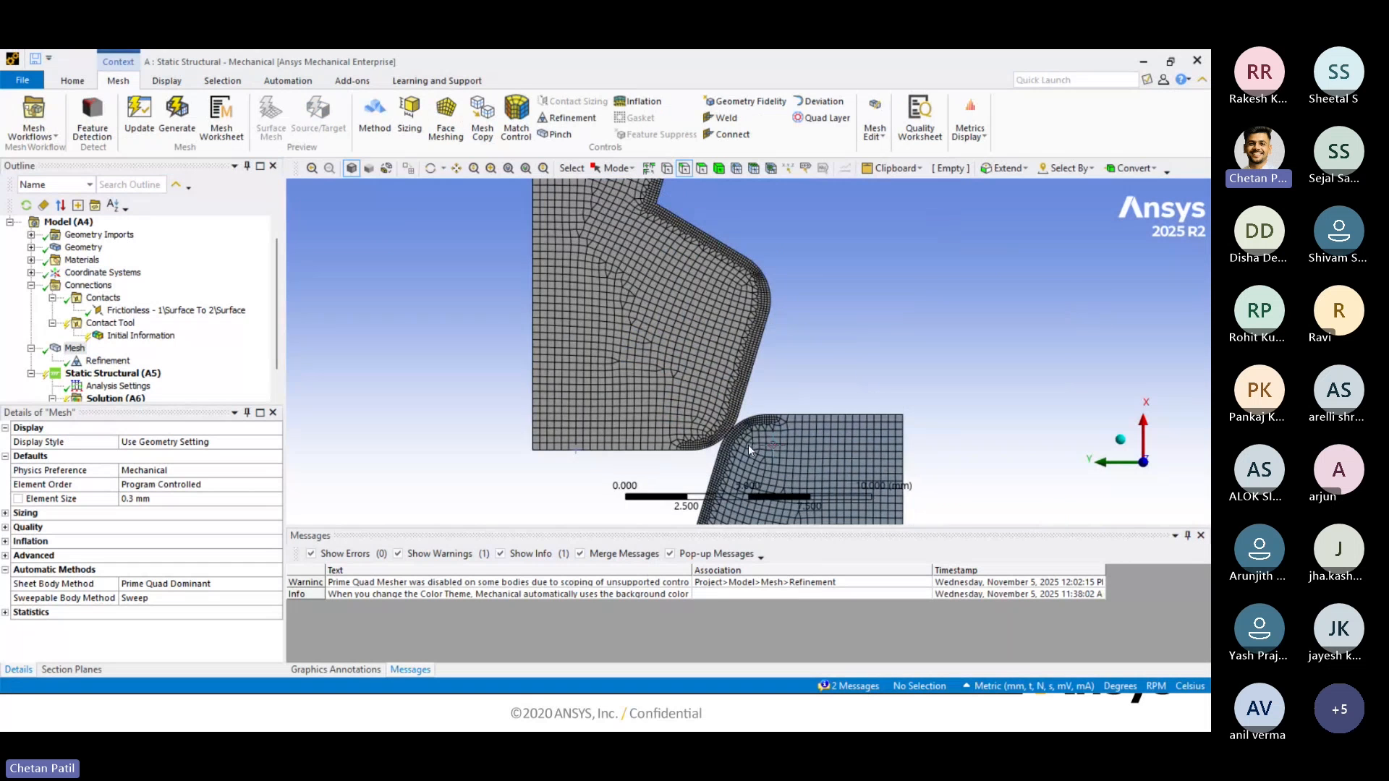
scroll(741, 418, up, 3)
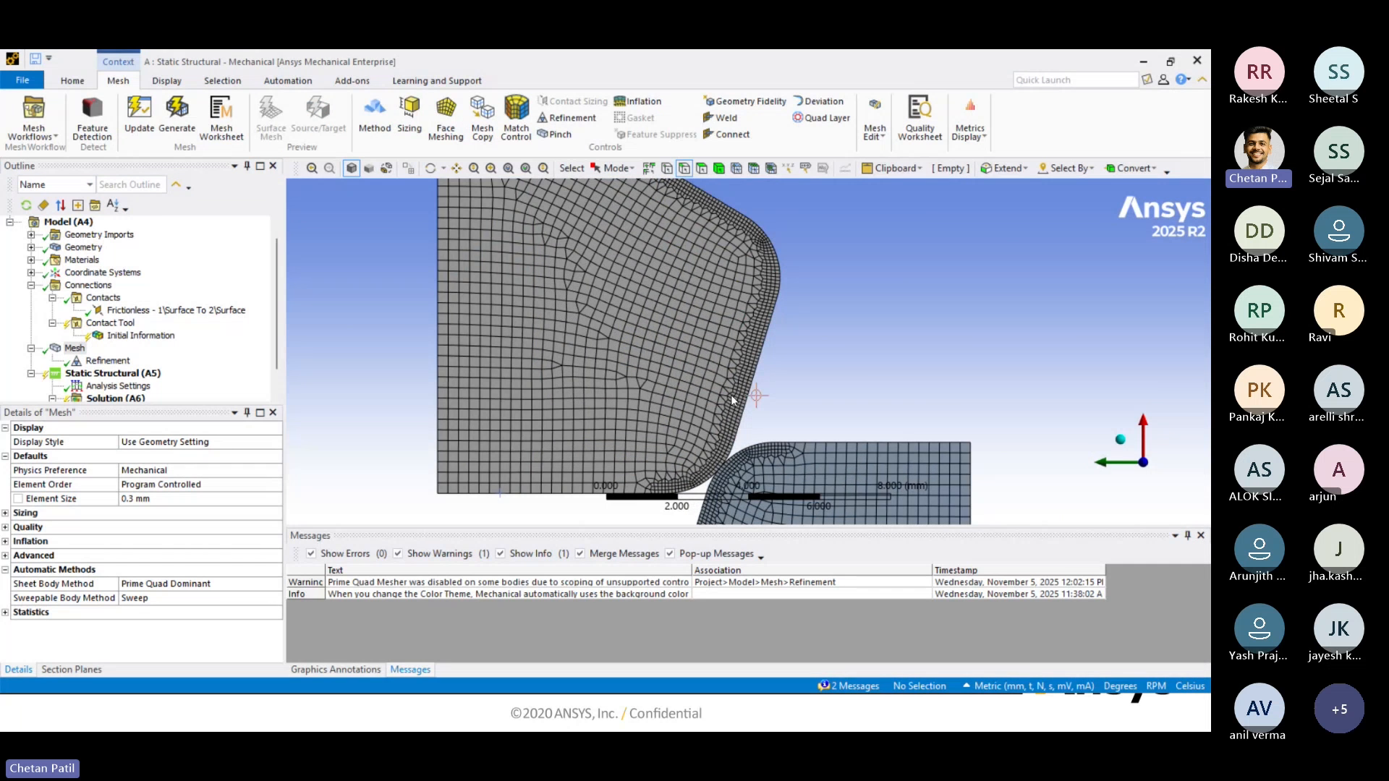
scroll(730, 393, down, 10)
scroll(753, 379, up, 2)
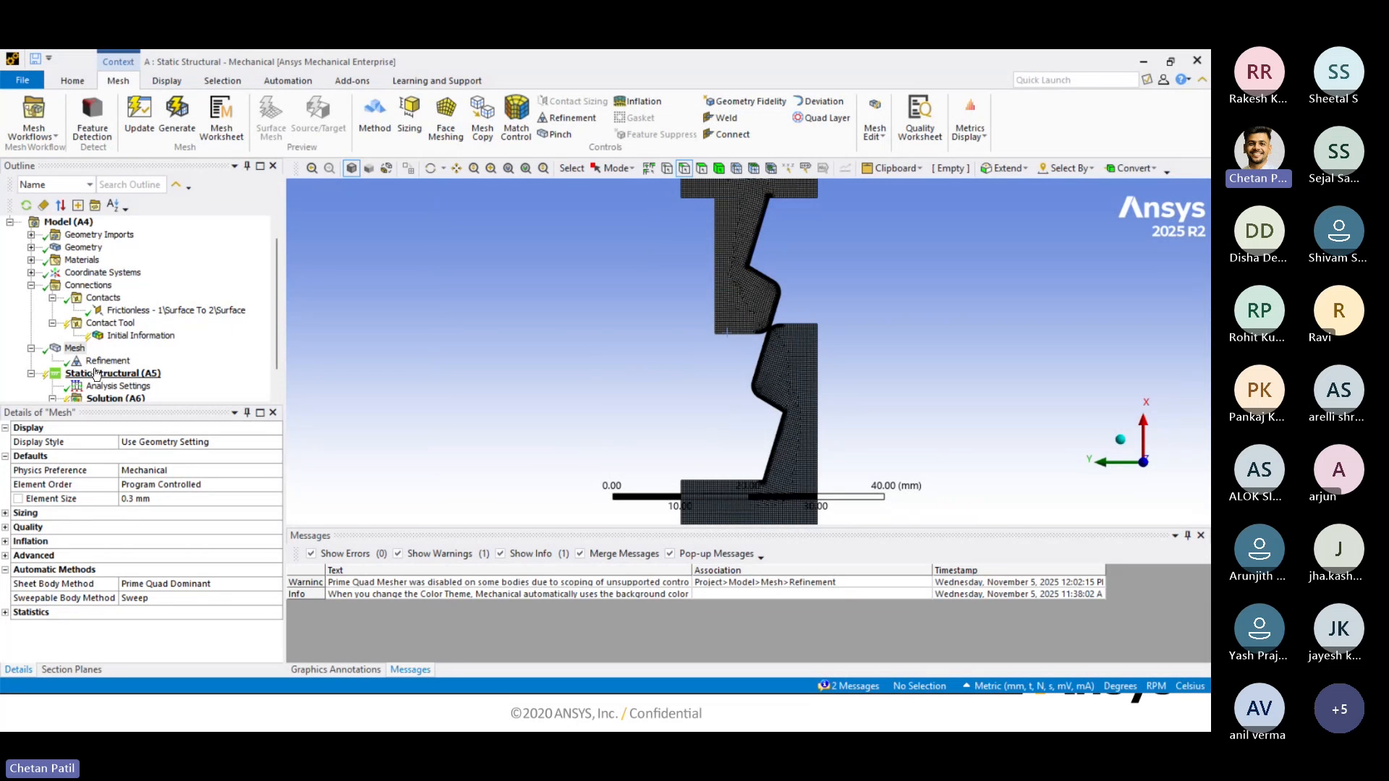
Add a Fixed Support to the bottom edge of the lower body's base flange.
click(123, 374)
scroll(664, 385, down, 2)
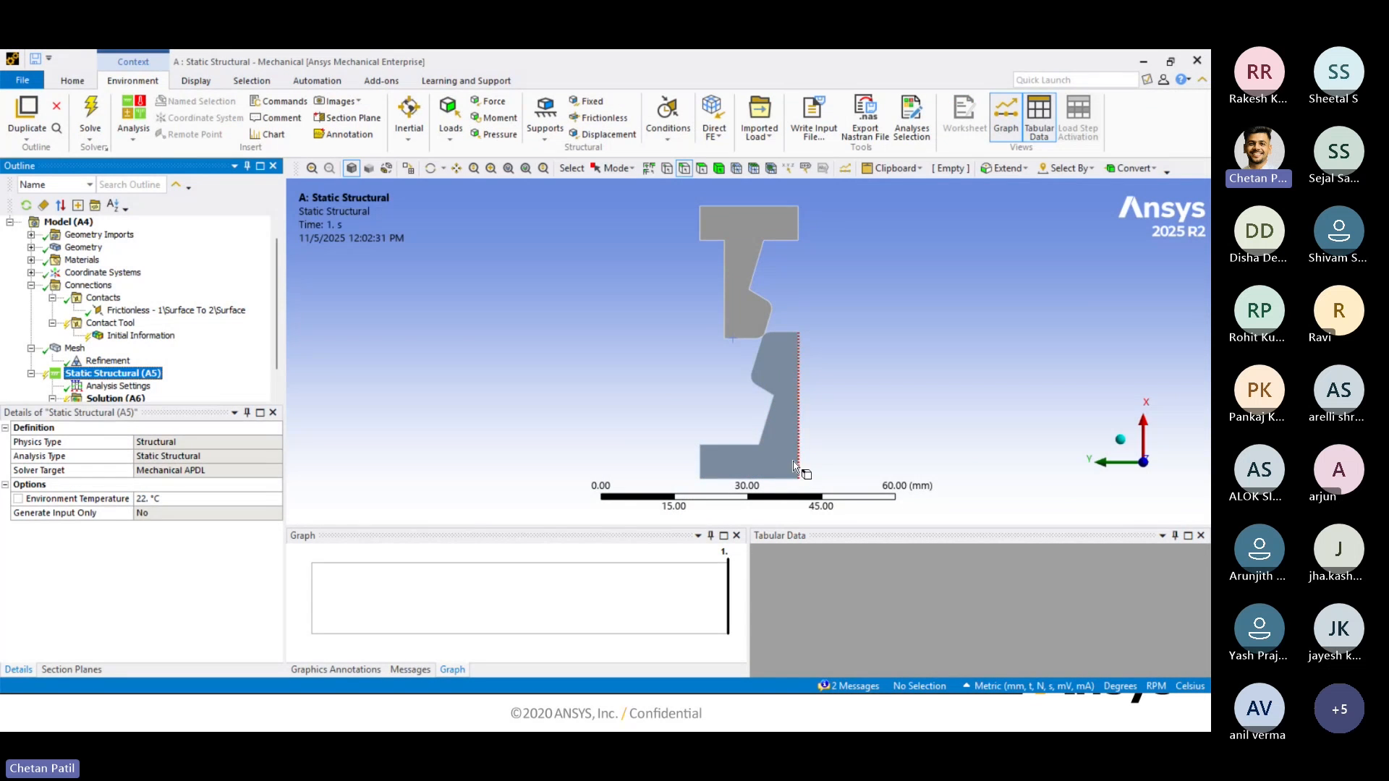
right_click(127, 378)
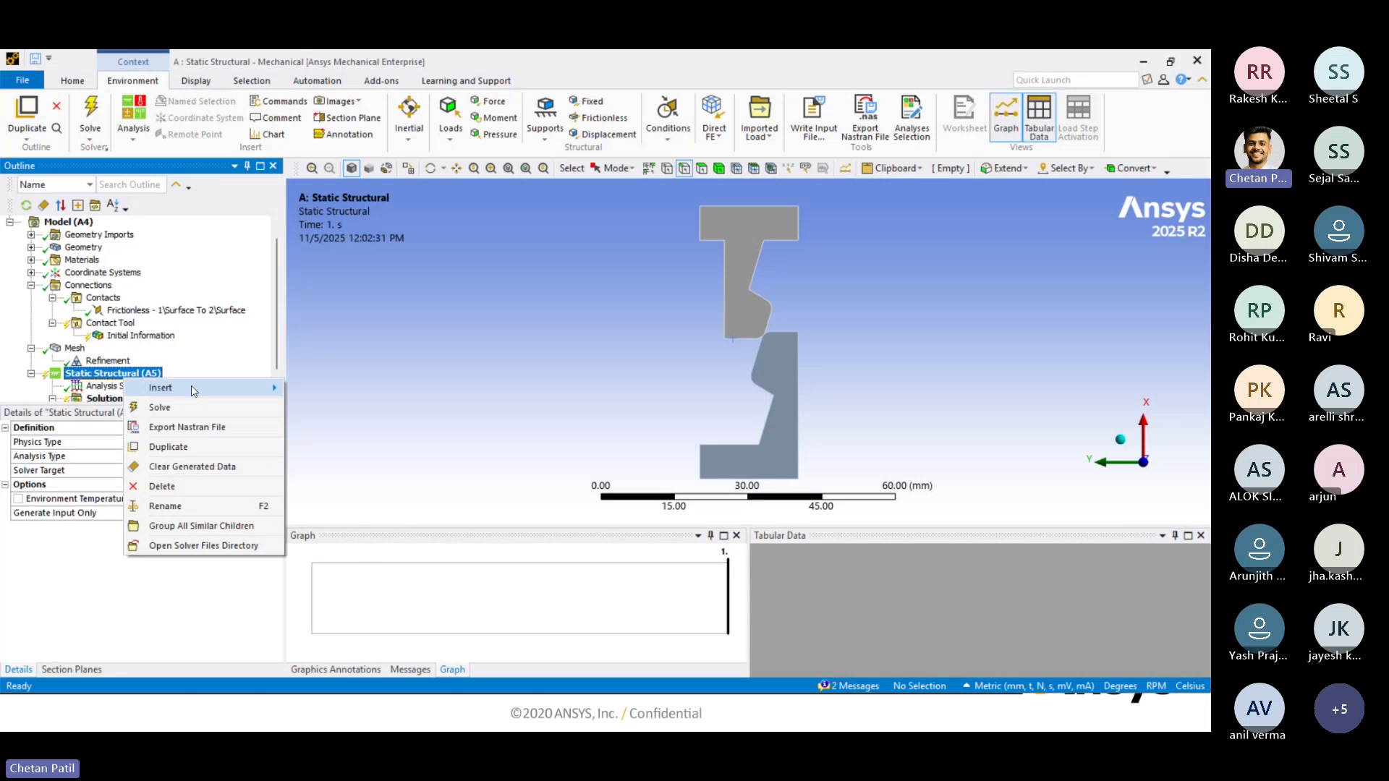
mouse_move(194, 391)
click(347, 391)
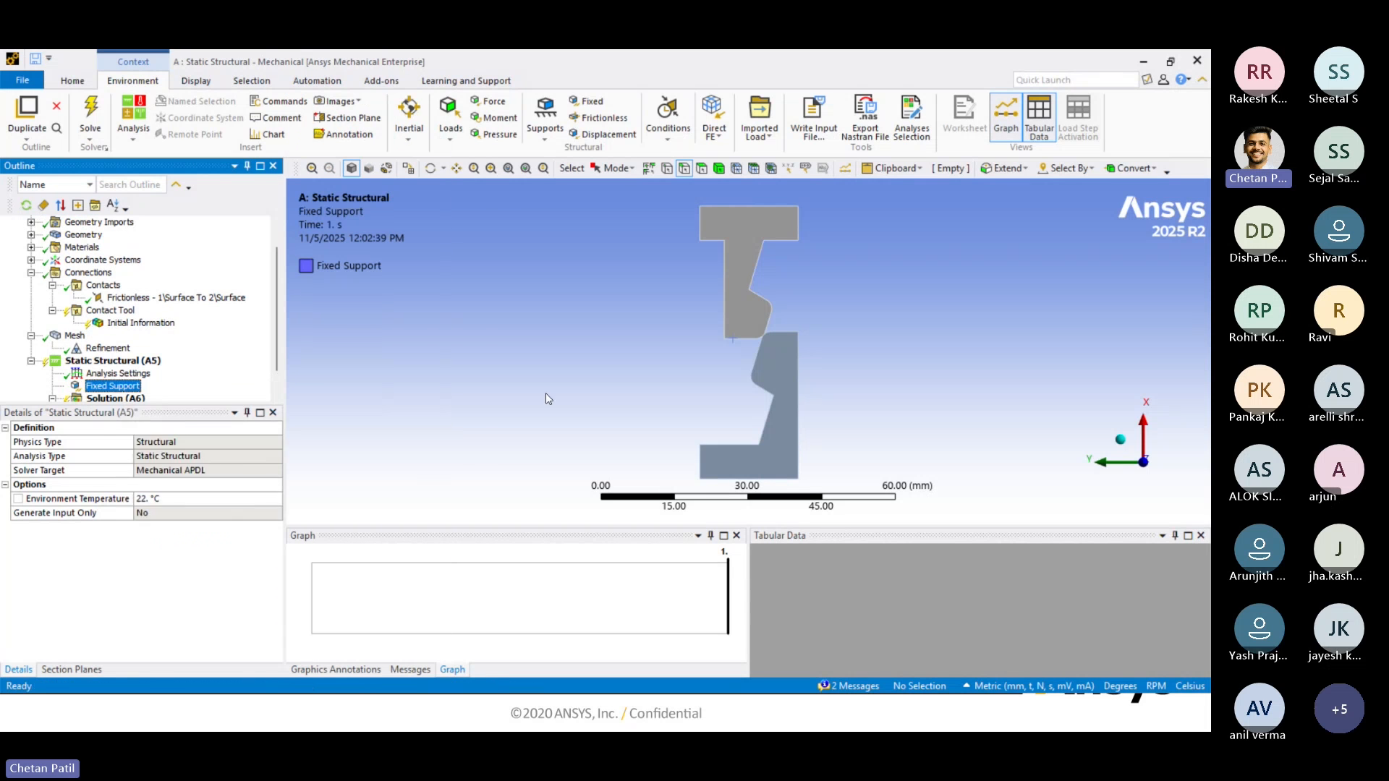
click(768, 480)
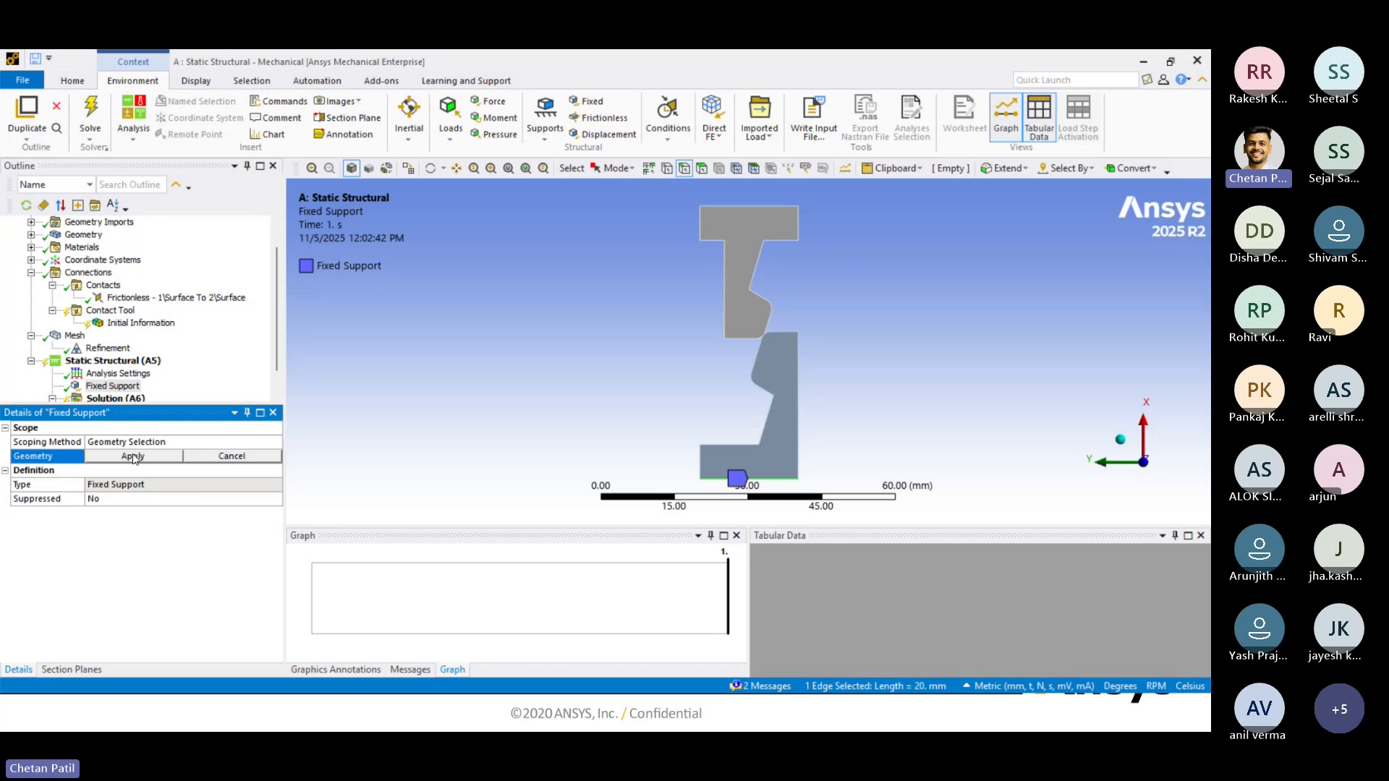
click(133, 456)
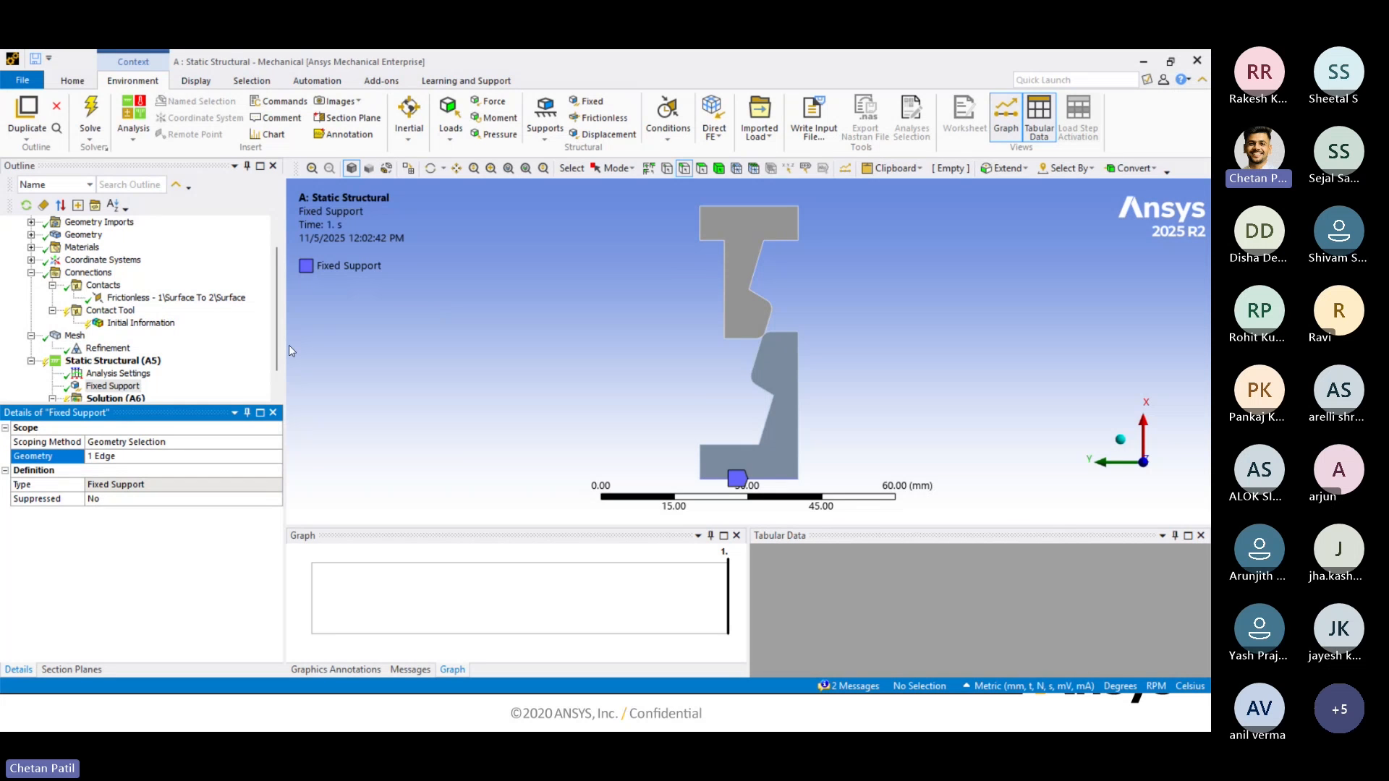
Add a Frictionless Support to the two vertical flange edges on the +Y side, one on the upper body and one on the lower body.
right_click(132, 362)
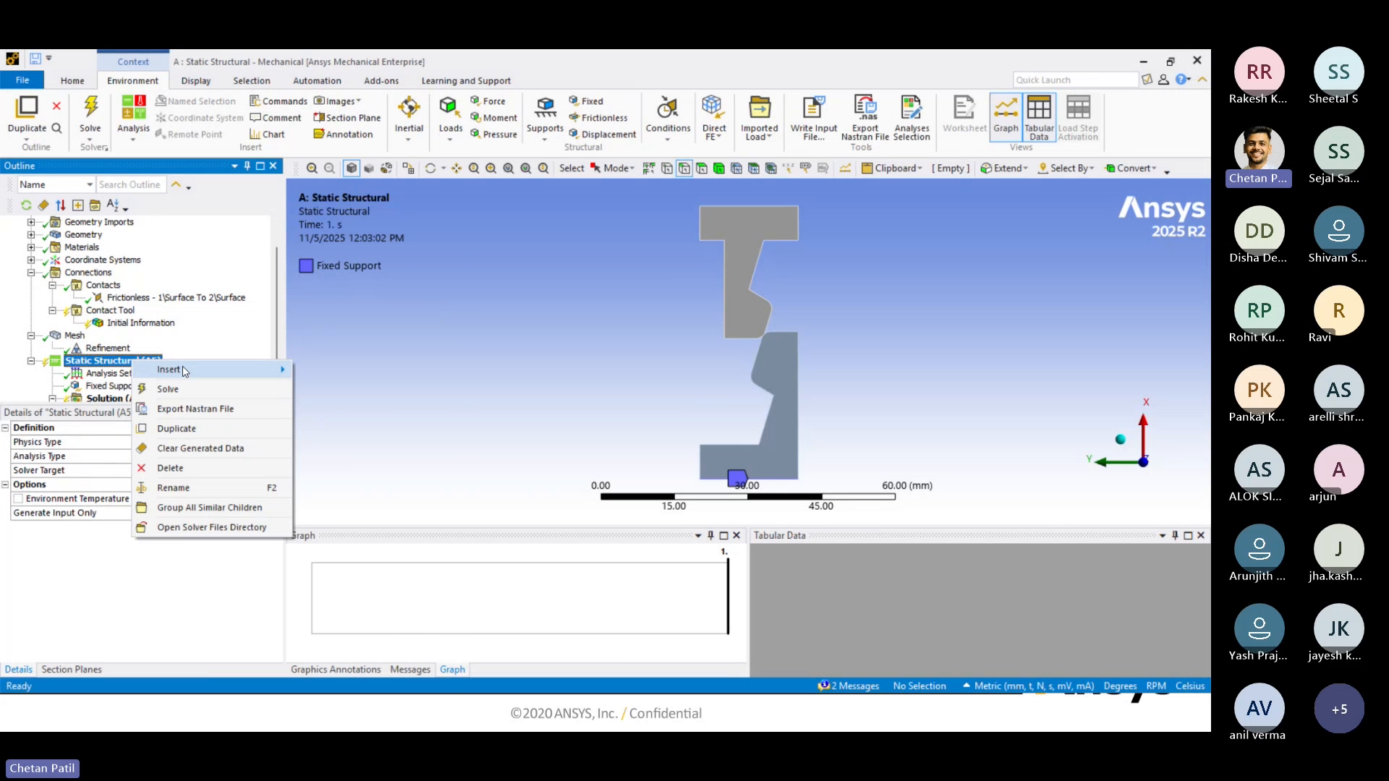
mouse_move(188, 371)
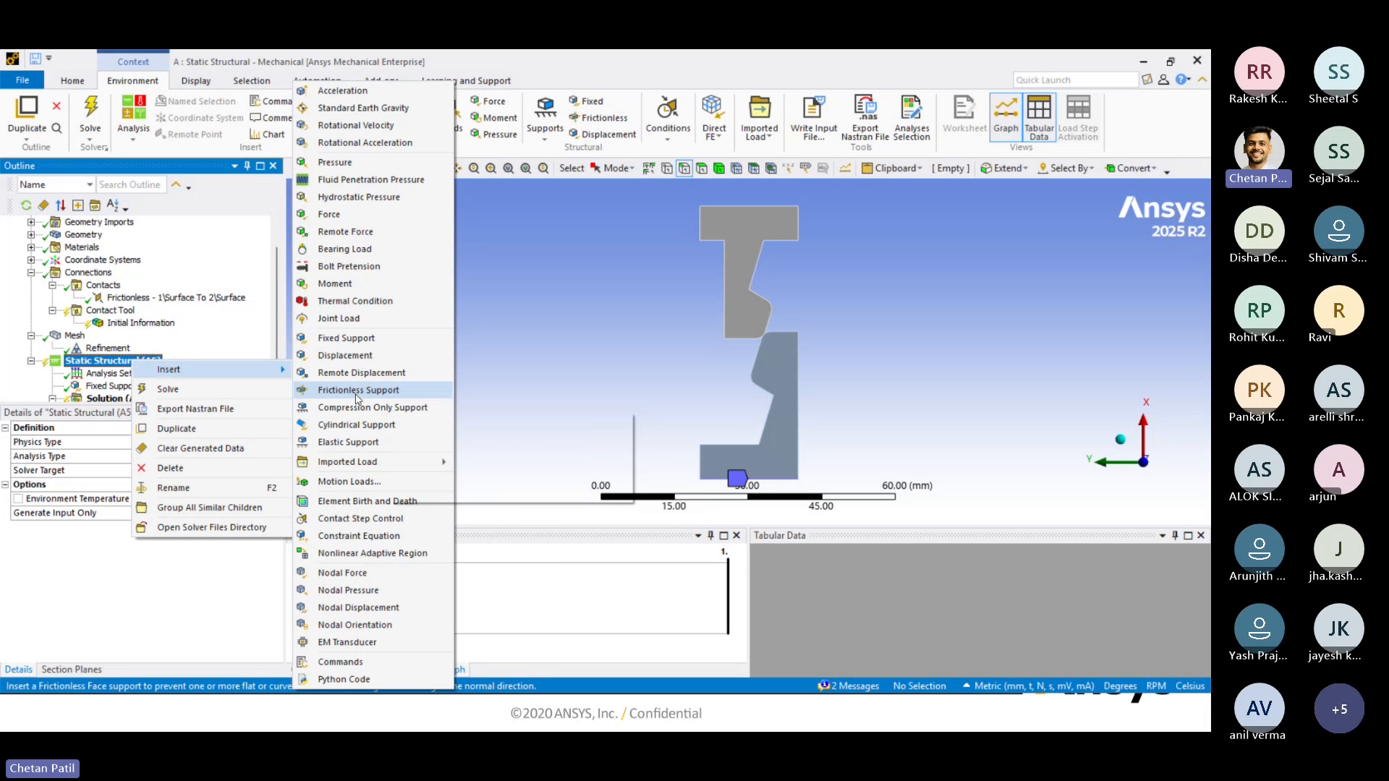
click(357, 397)
click(698, 220)
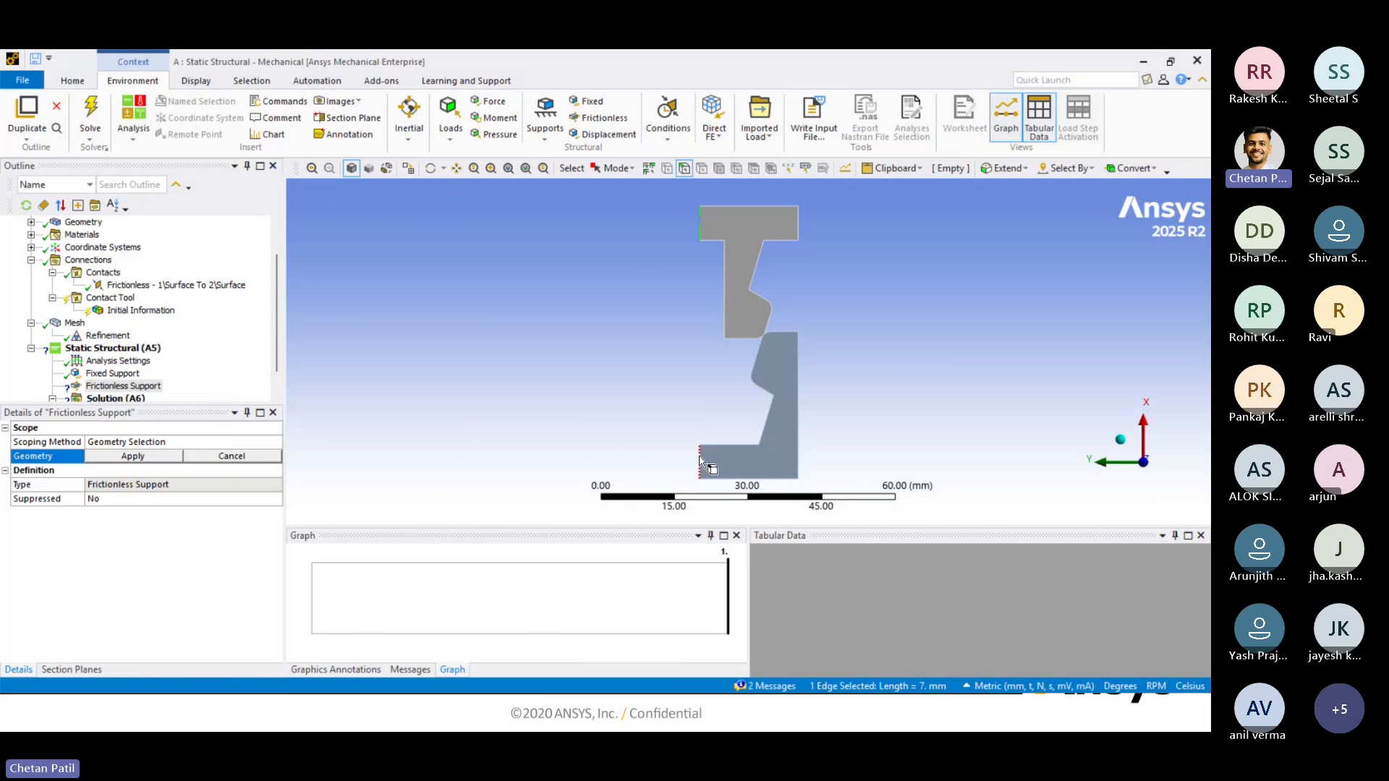
ctrl+click(699, 463)
click(134, 456)
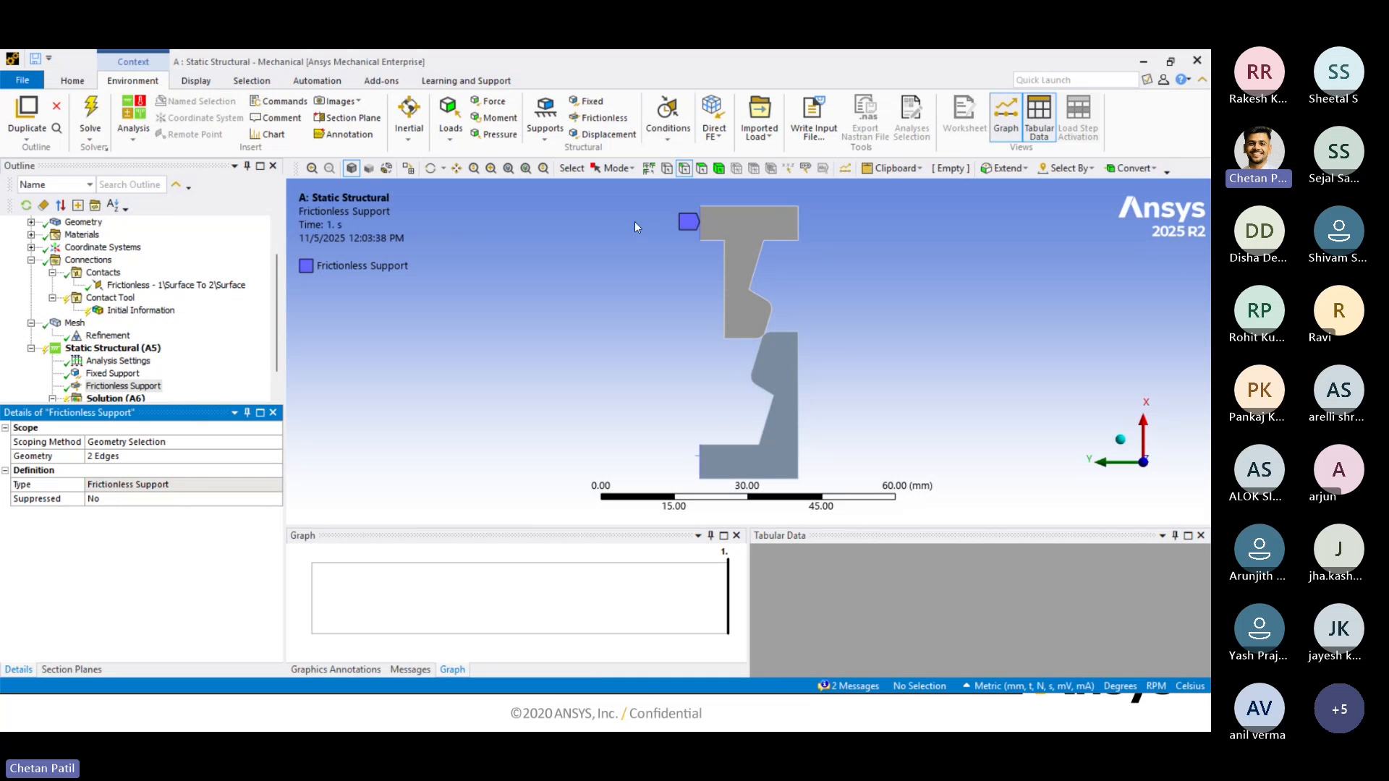
Examine the meshed model's thickness from an oblique 3D view, and restore the front view of the XY plane.
click(73, 324)
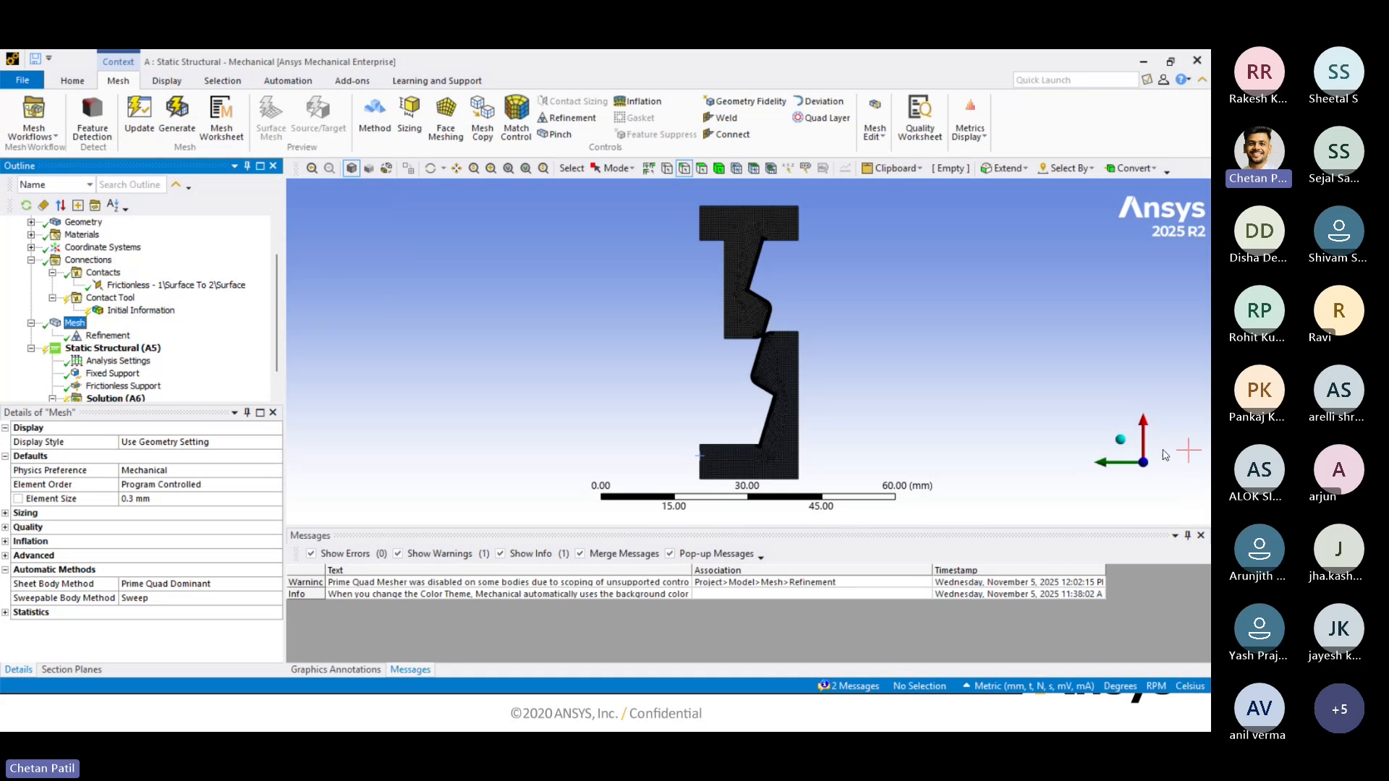
middle_drag(661, 211, 835, 326)
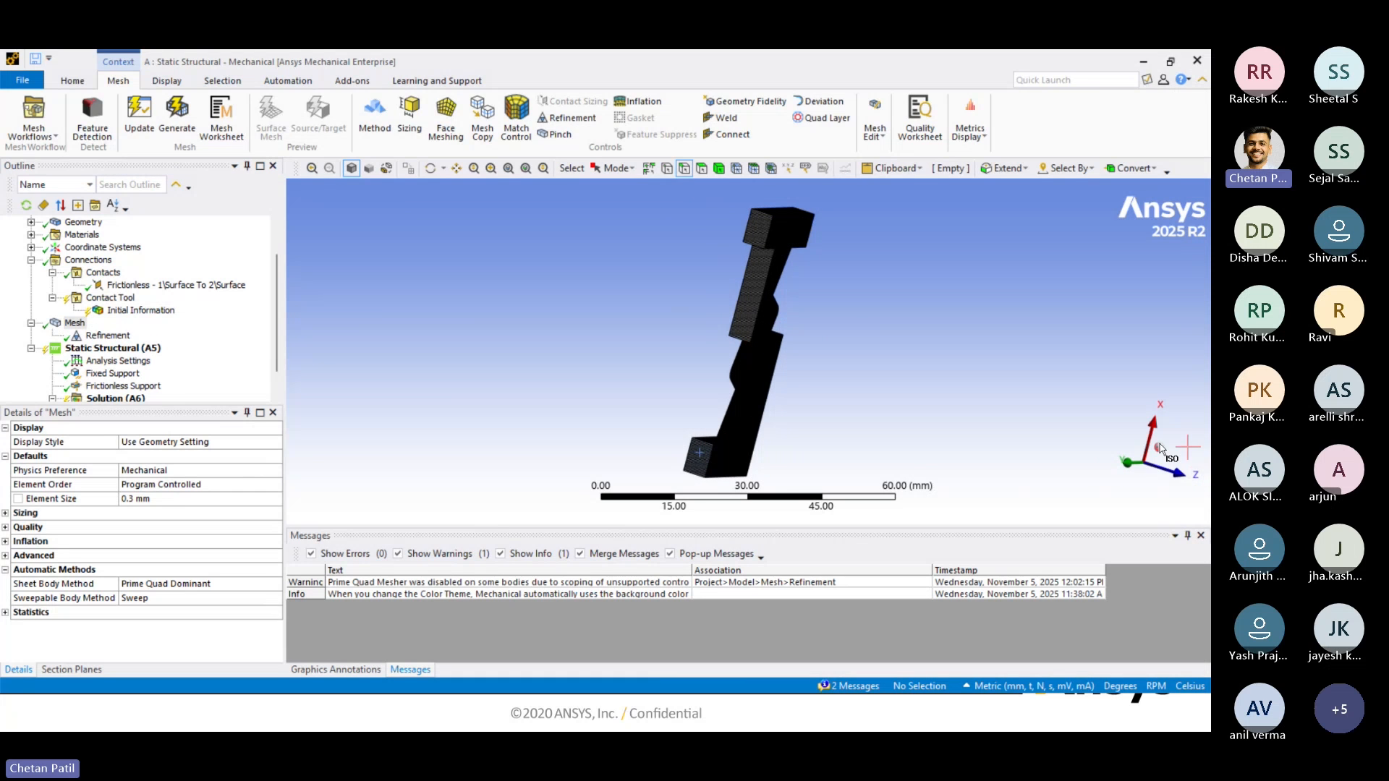
scroll(764, 248, down, 2)
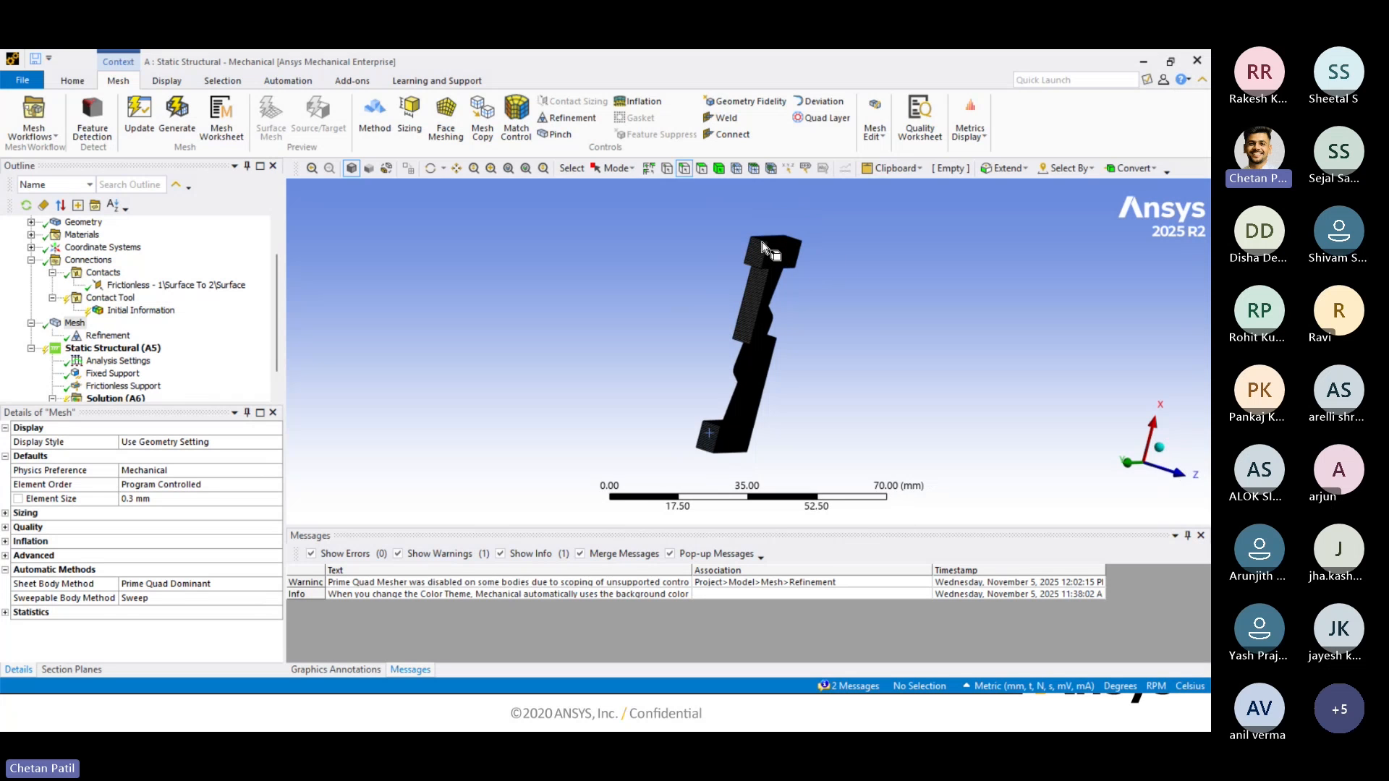
scroll(764, 248, up, 1)
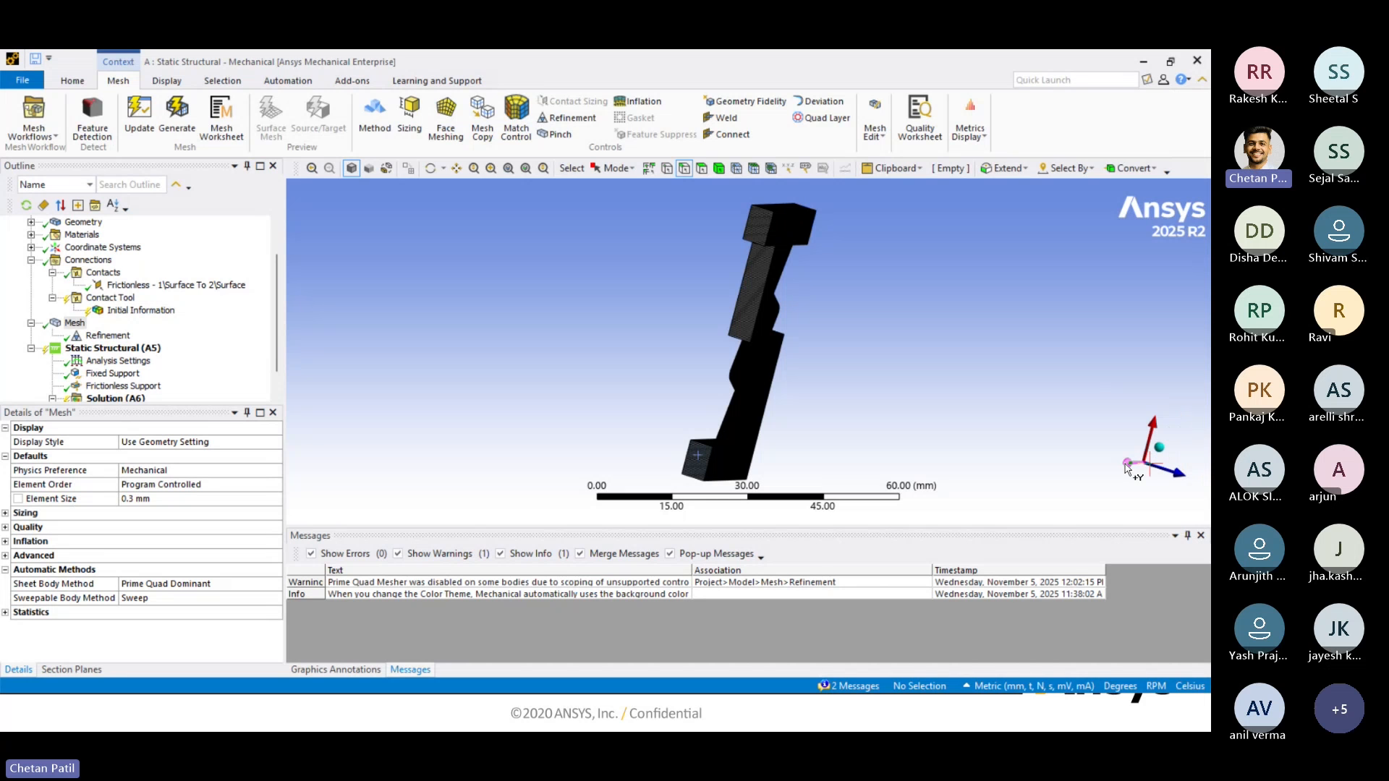
middle_drag(989, 395, 759, 406)
click(1145, 465)
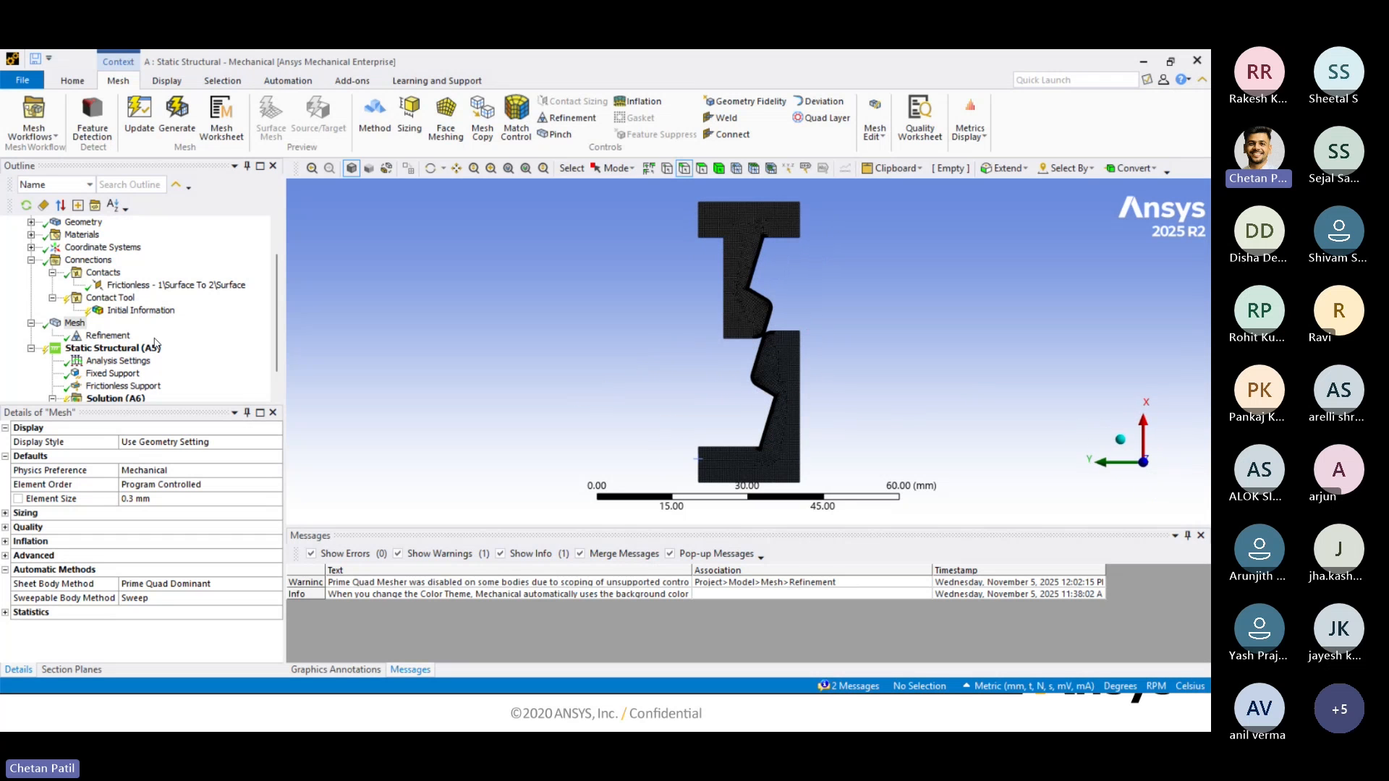
Add a Displacement boundary condition to the top edge of the upper body's flange.
scroll(155, 343, down, 1)
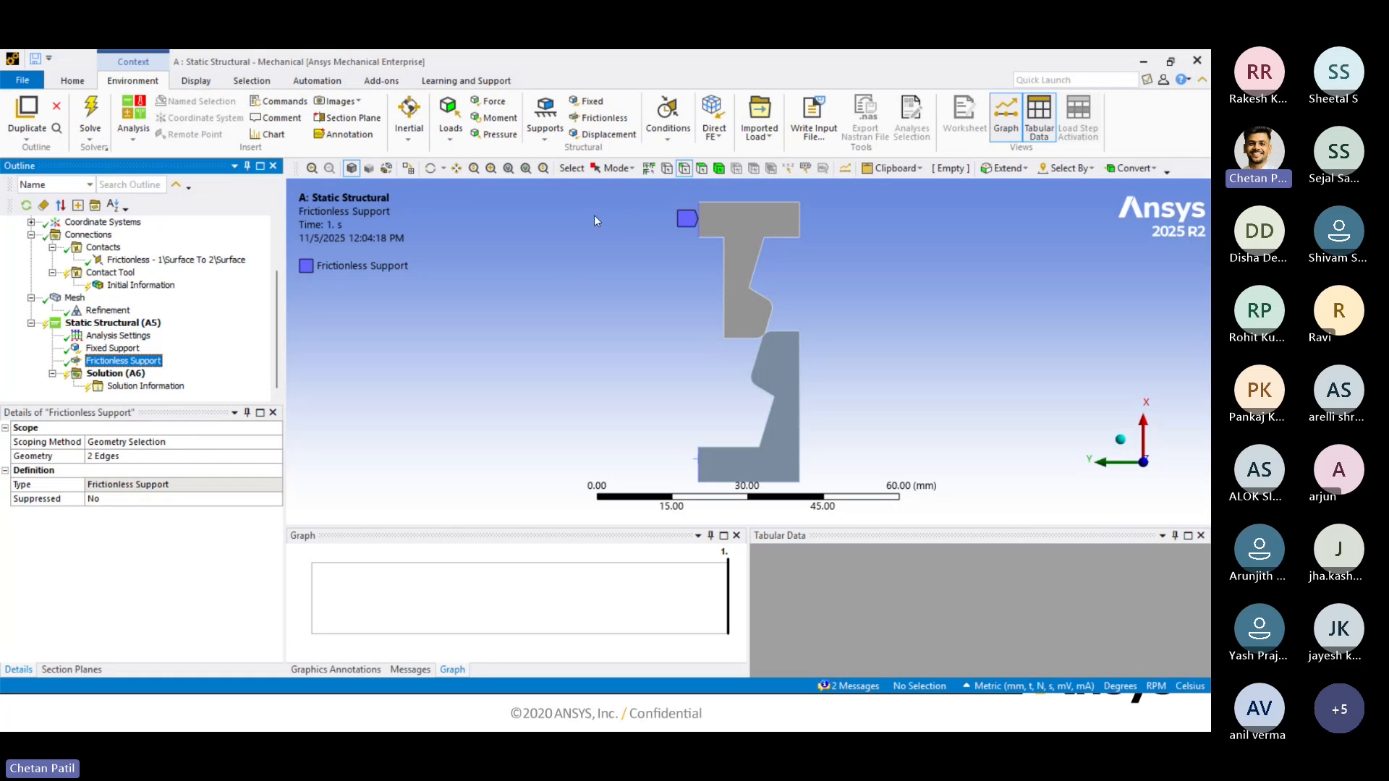
right_click(122, 327)
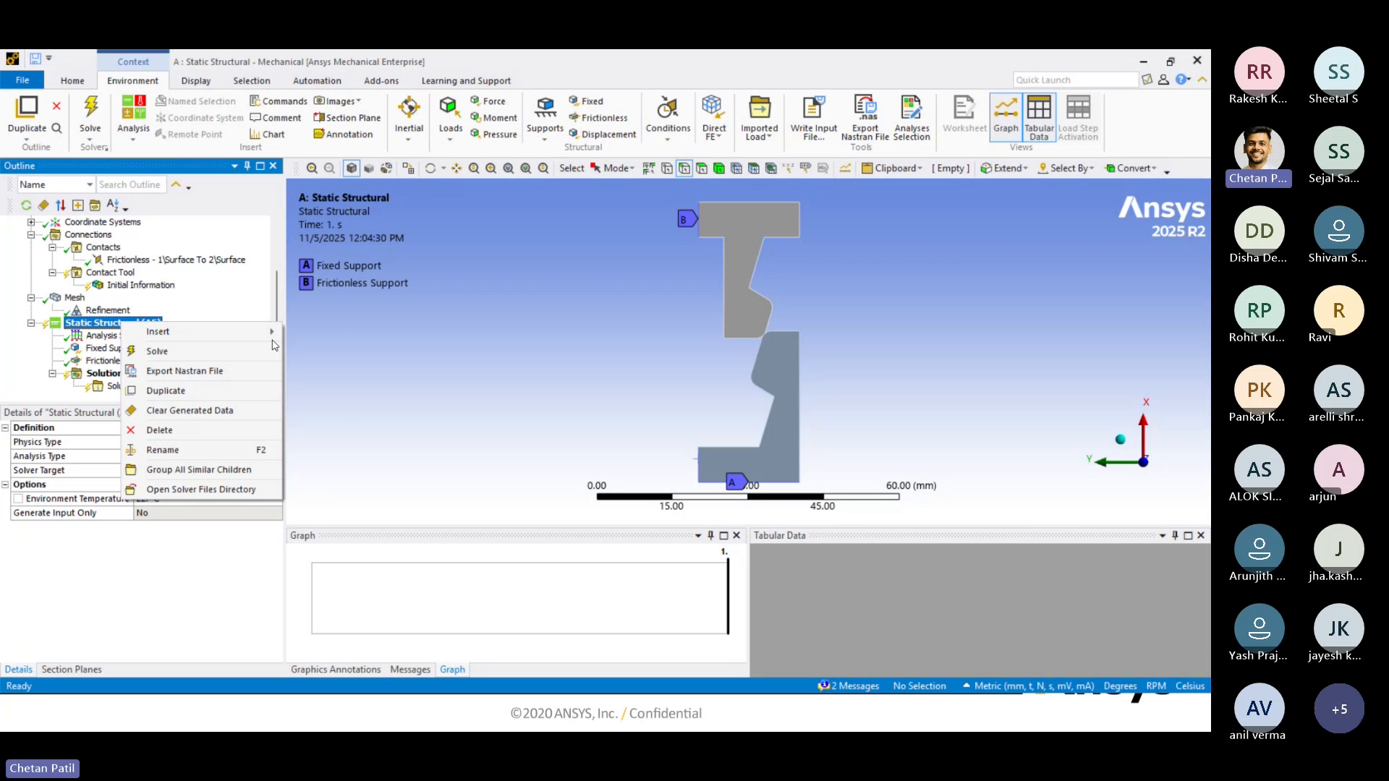
mouse_move(267, 331)
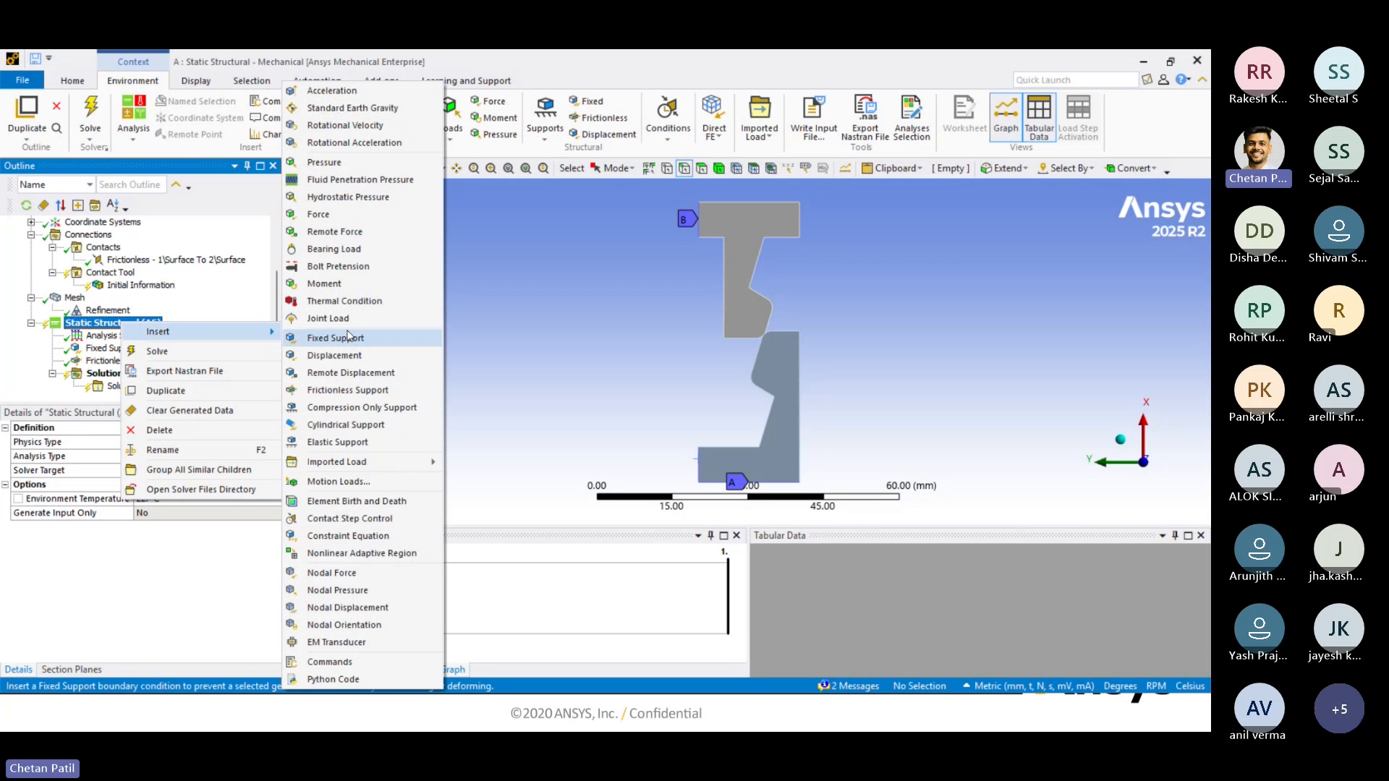
click(360, 356)
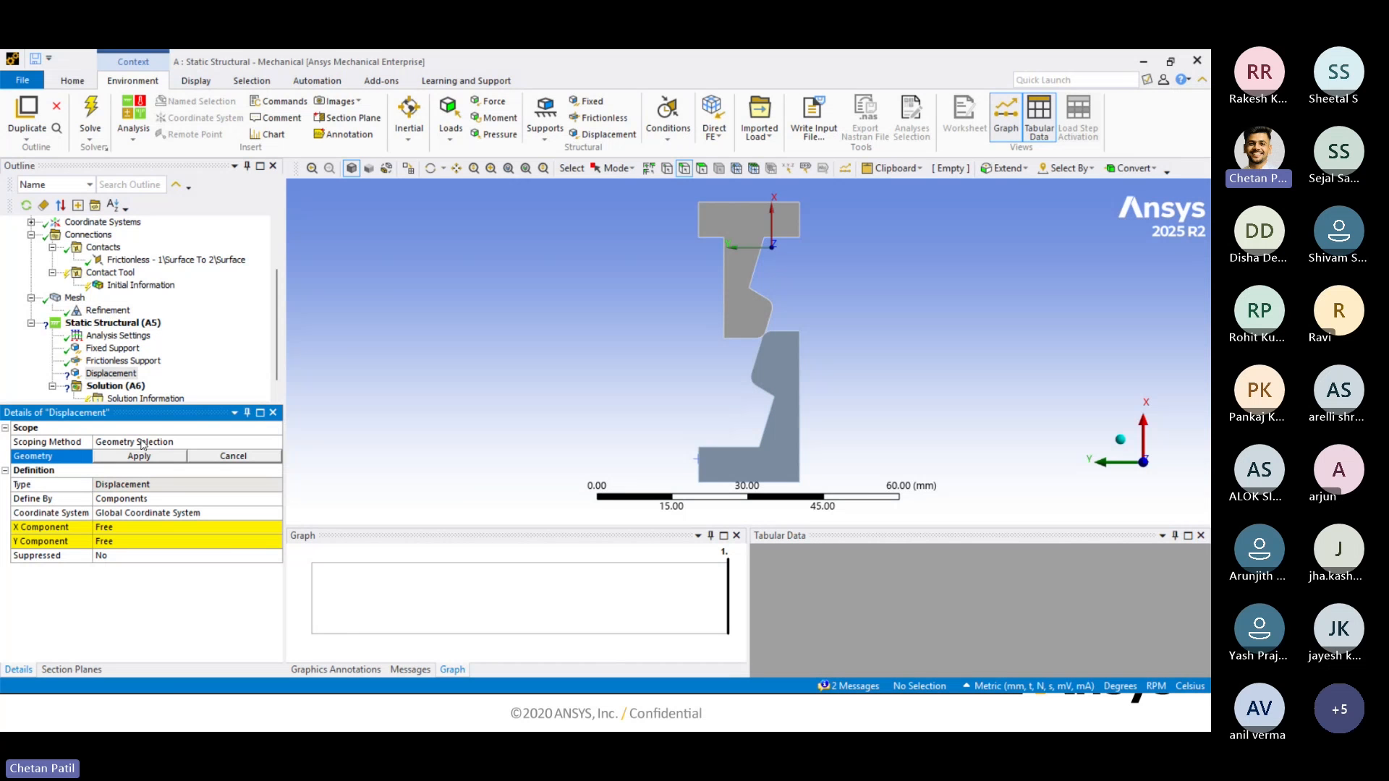
click(734, 210)
click(139, 456)
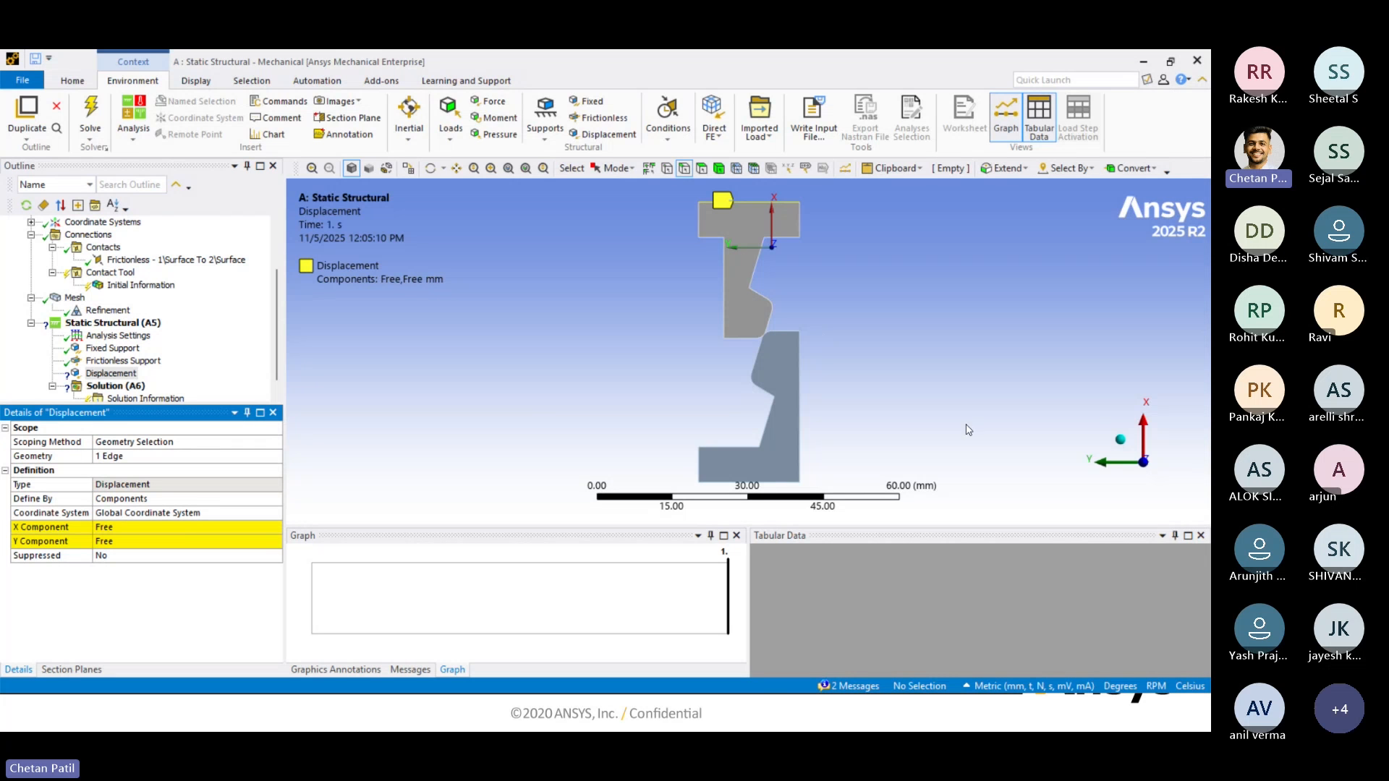
Set the Displacement's X component to 18.51 mm and reverse its direction to -18.51 mm.
click(137, 531)
text(1)
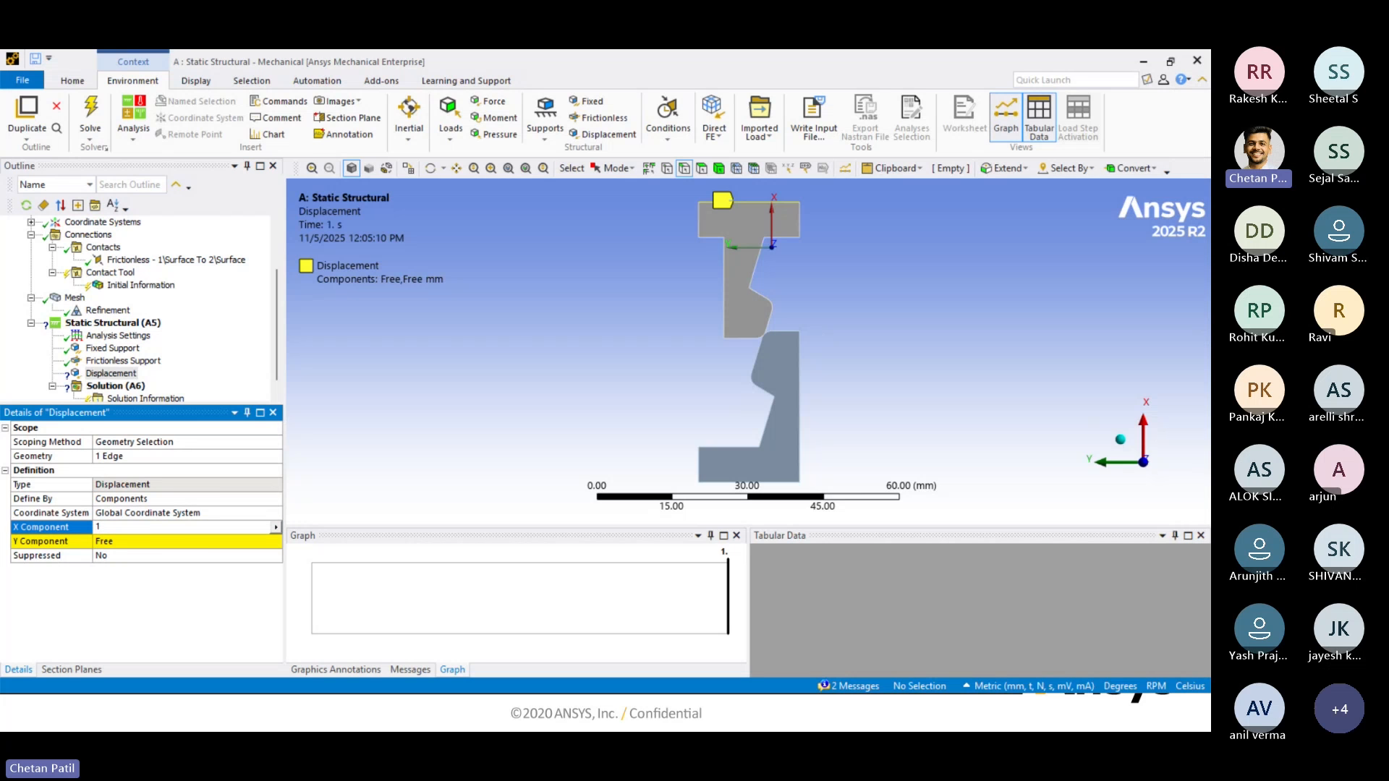
text(8.51)
key(Return)
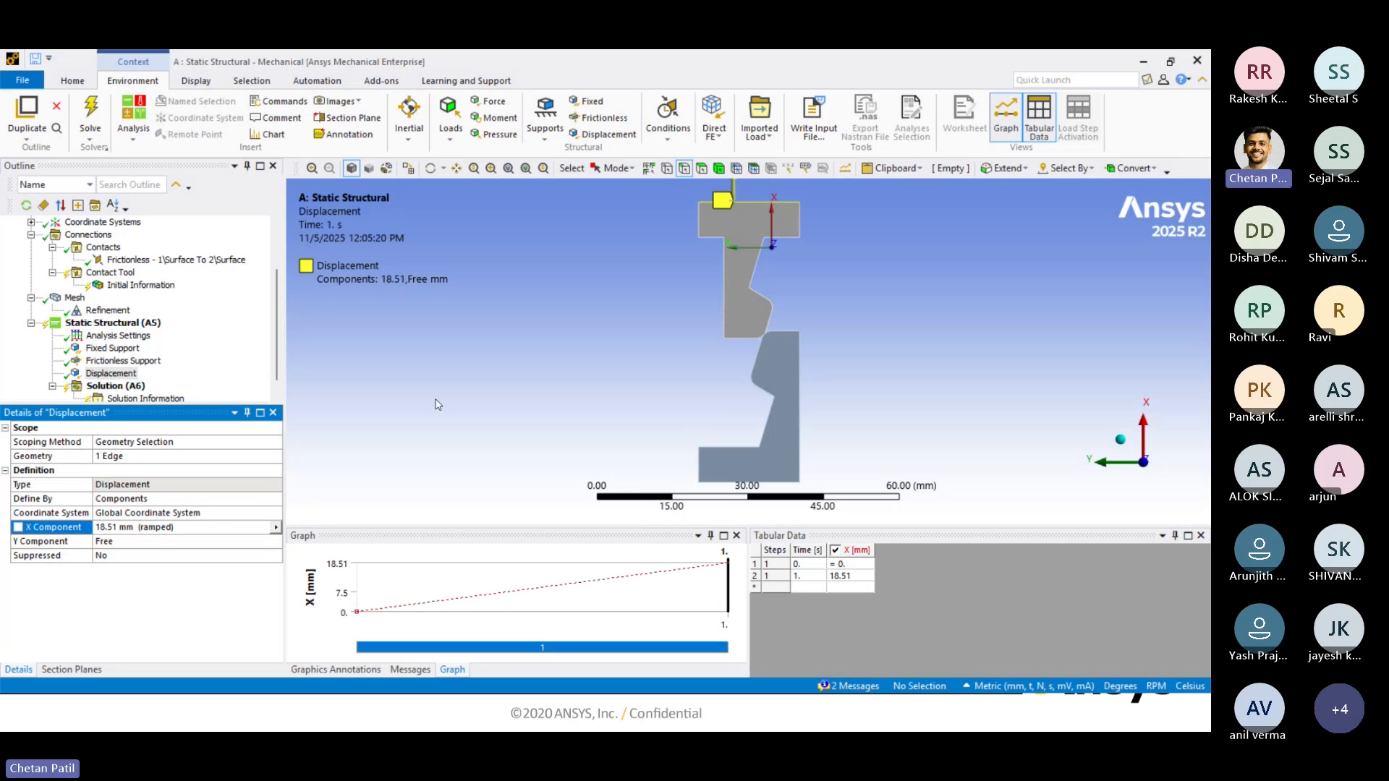
scroll(712, 392, up, 2)
scroll(731, 349, down, 4)
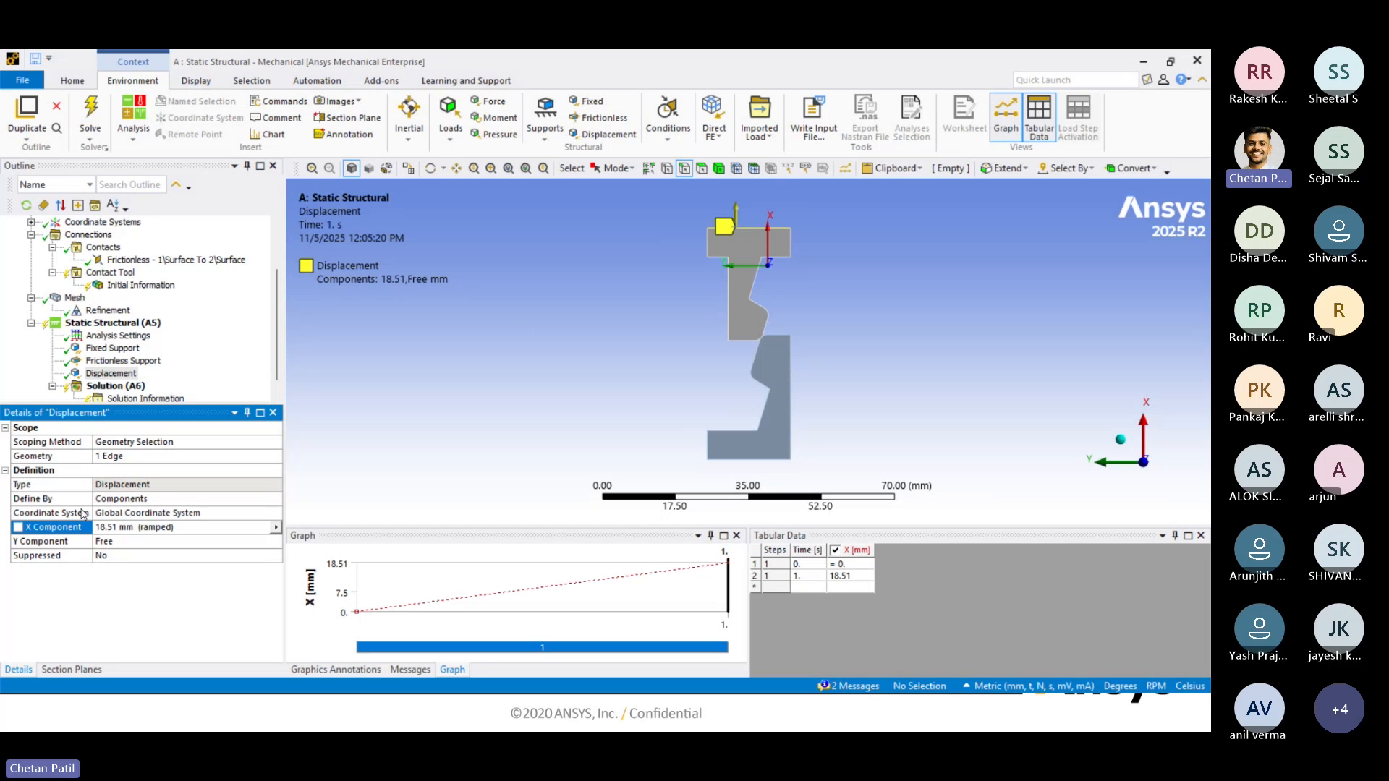
click(96, 528)
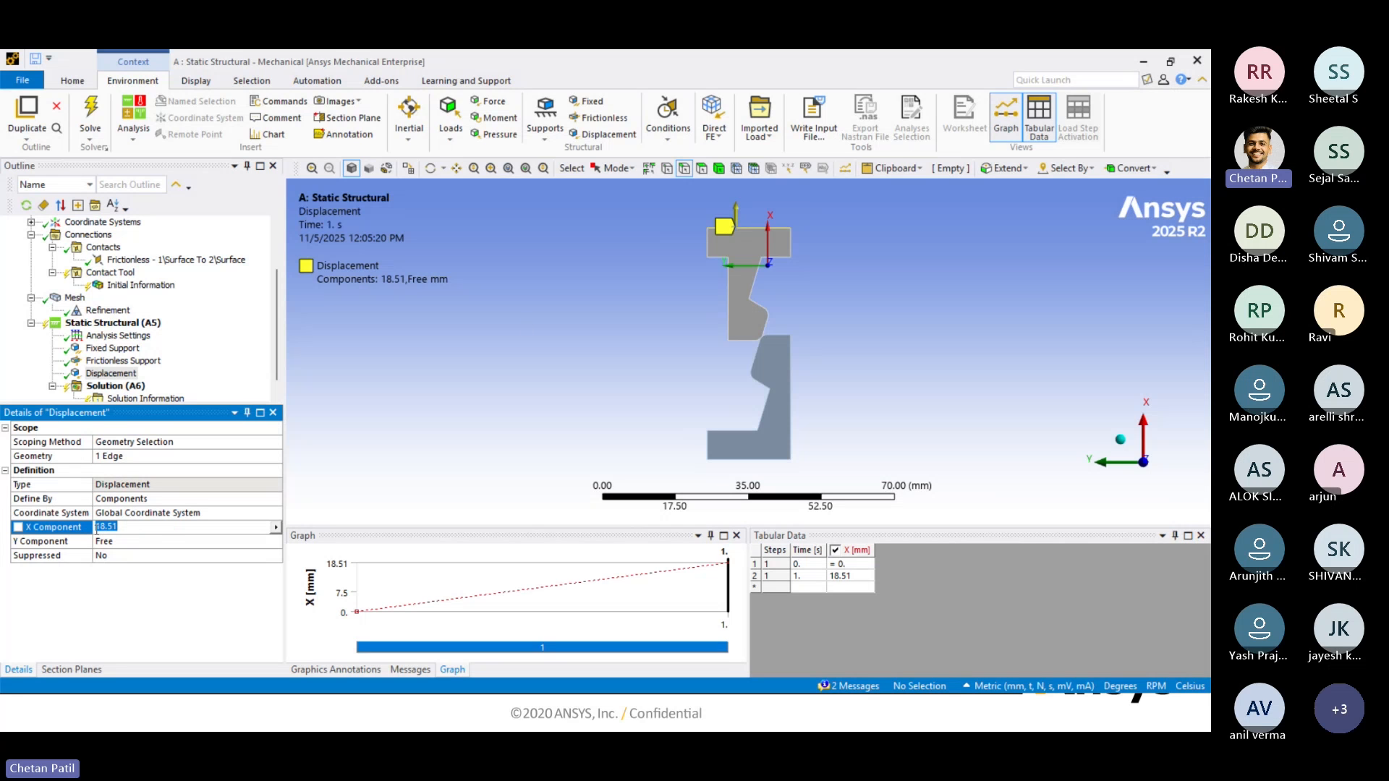
text(-)
key(Return)
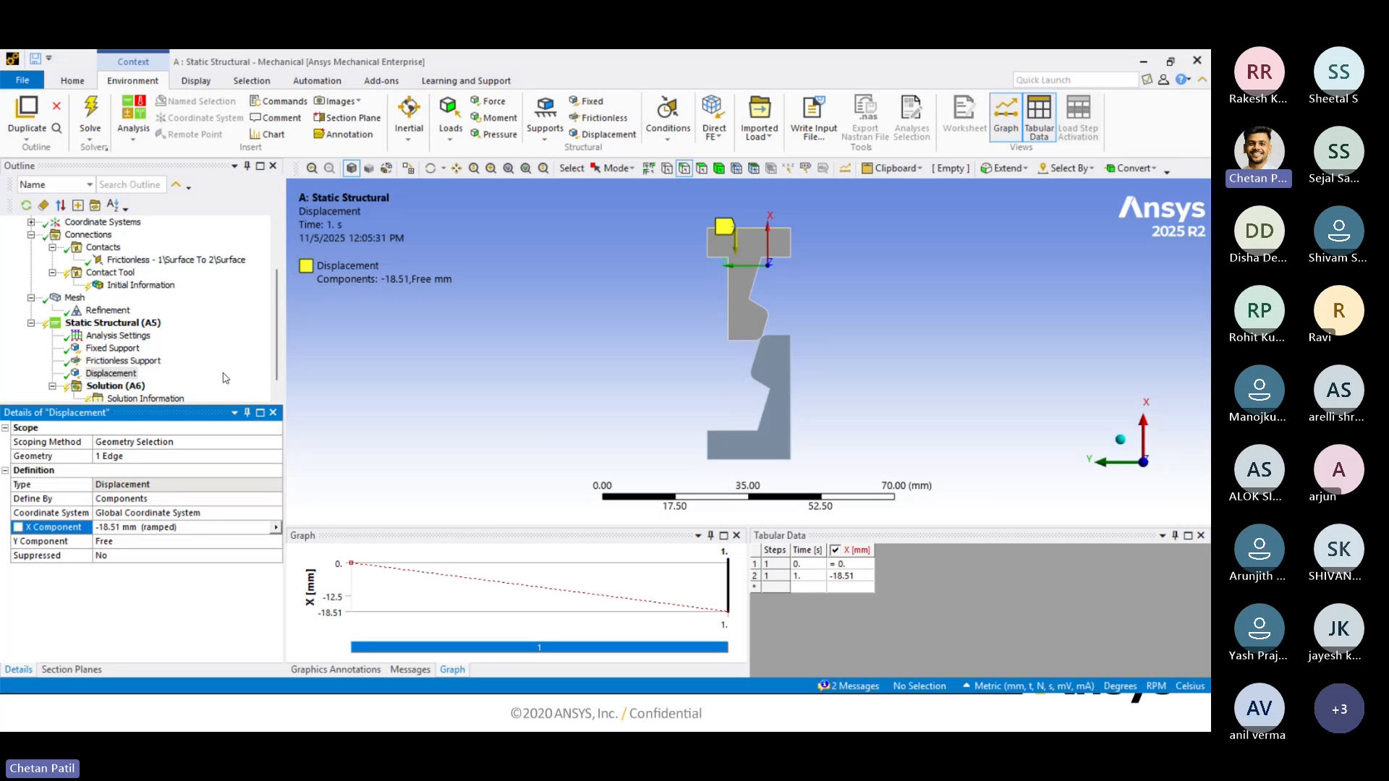
Set the analysis to two load steps and make step 2 the current step.
click(129, 340)
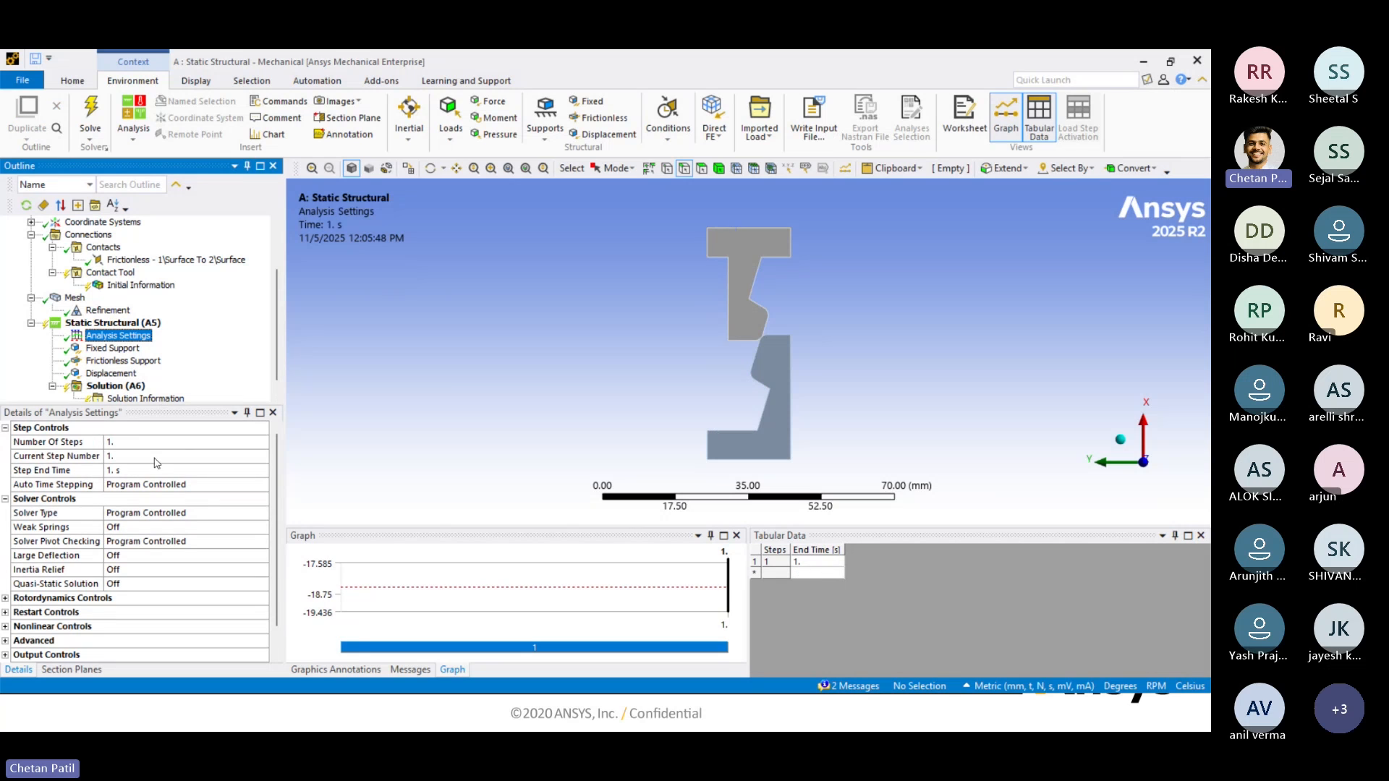
click(123, 443)
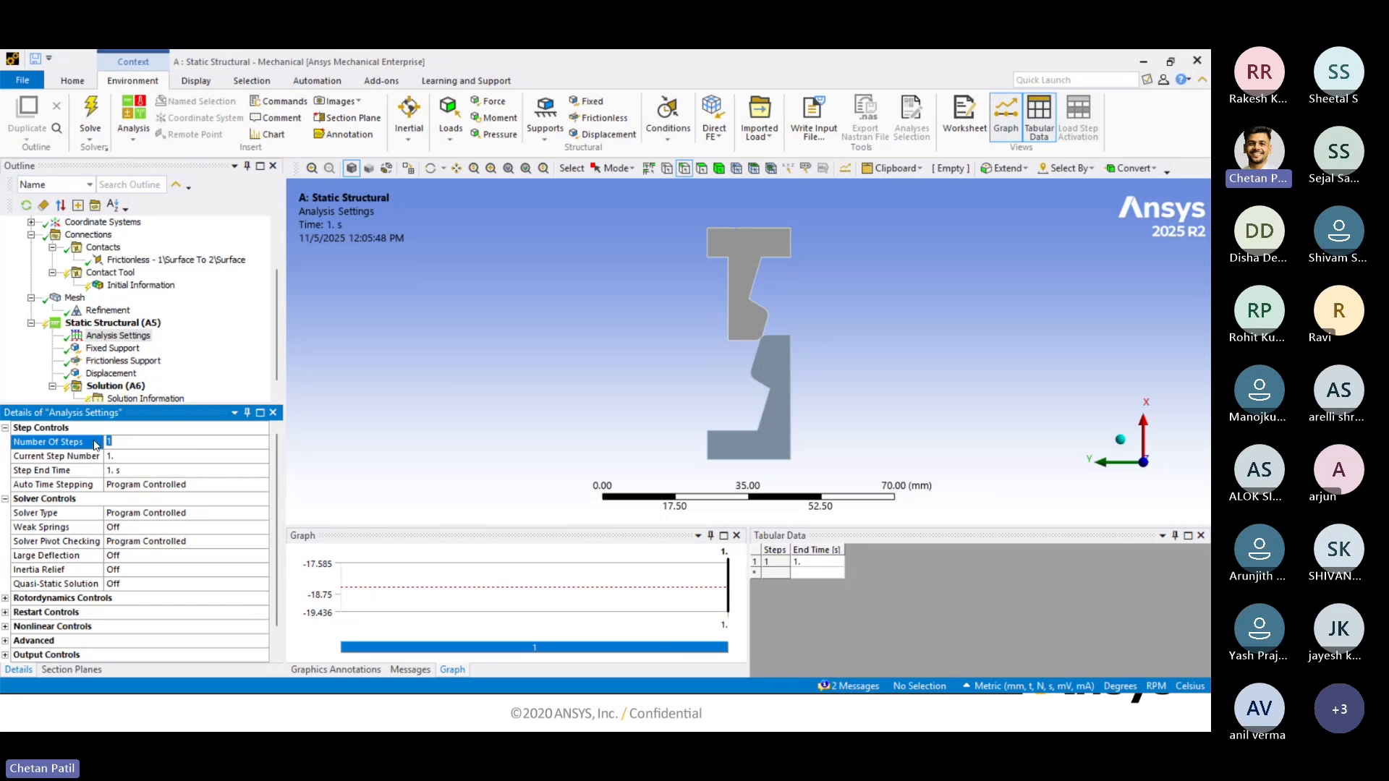
text(2)
key(Return)
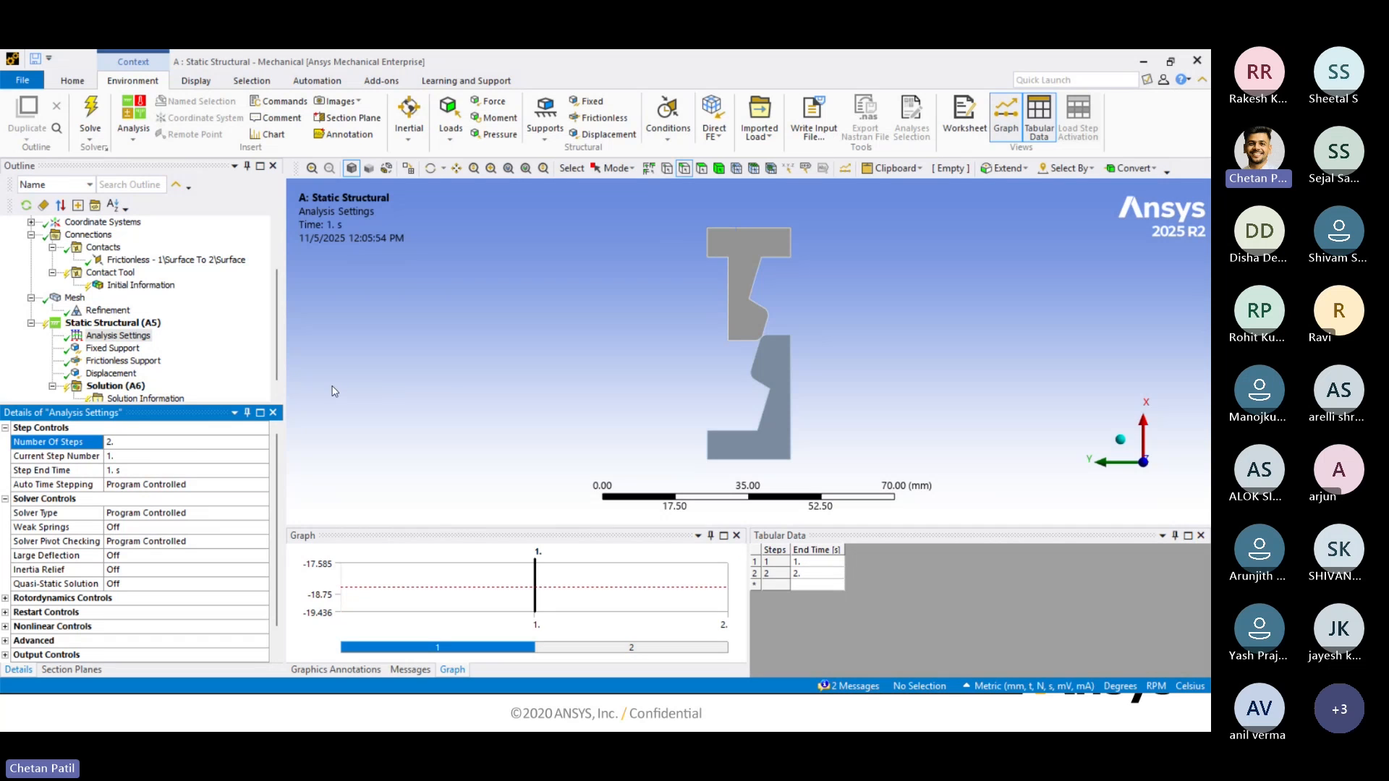
click(97, 457)
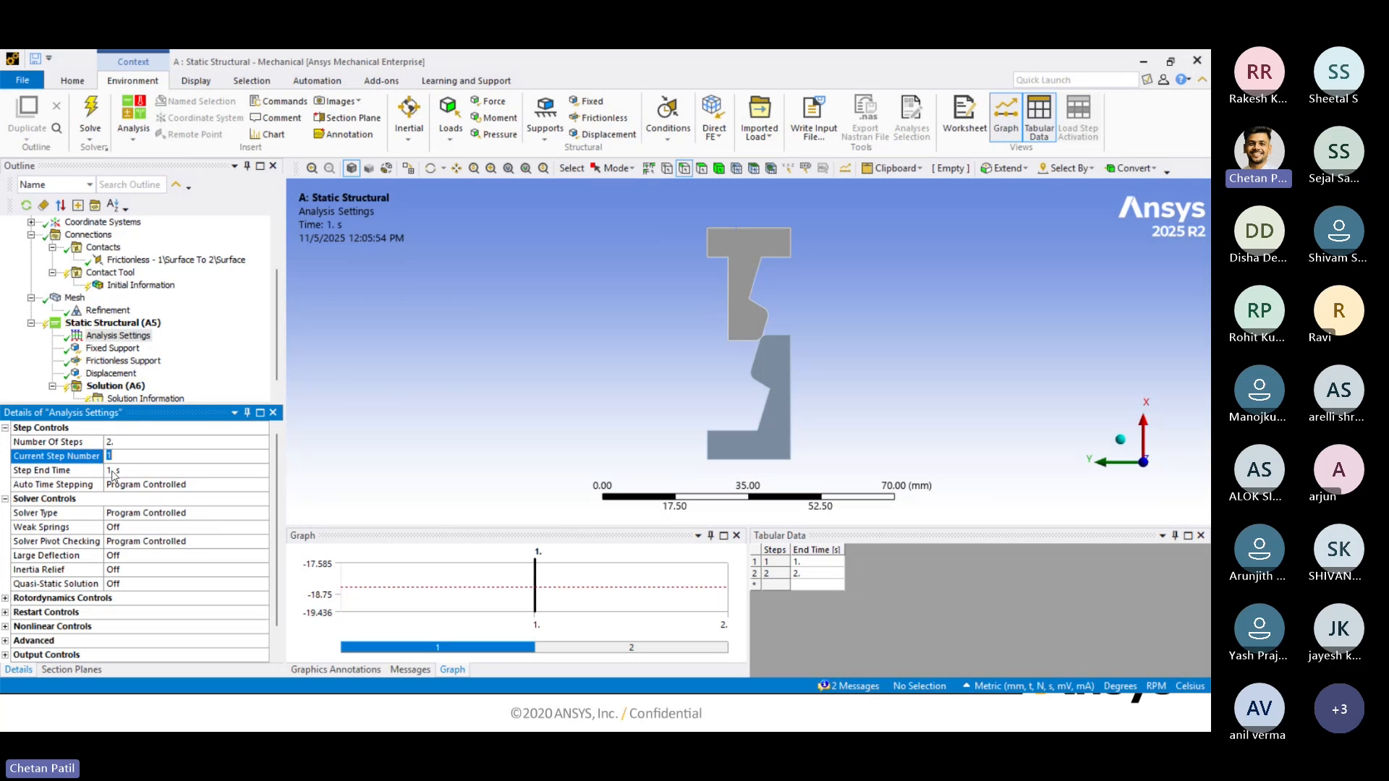
text(2)
key(Return)
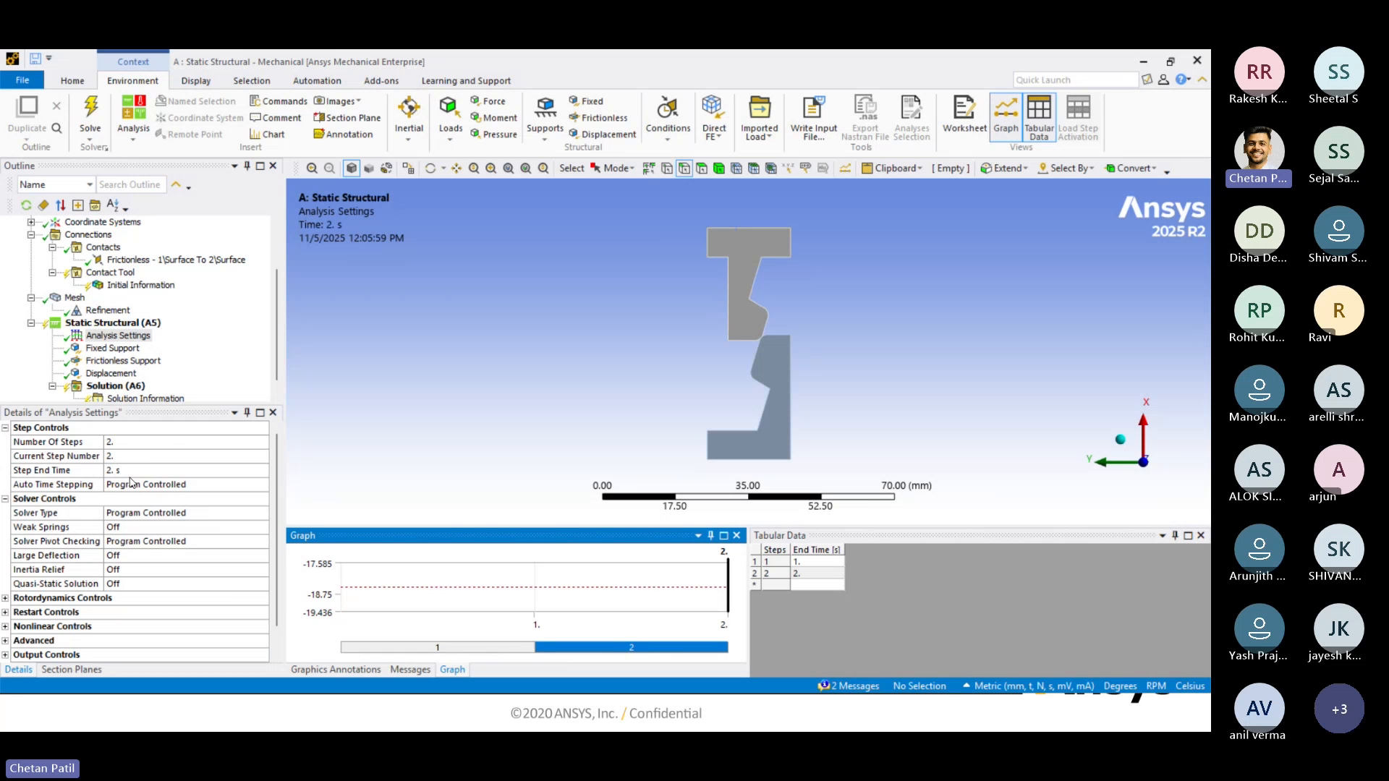
Set the Displacement's X value at time 2 s to 0 mm so the upper body retracts in step 2.
click(110, 374)
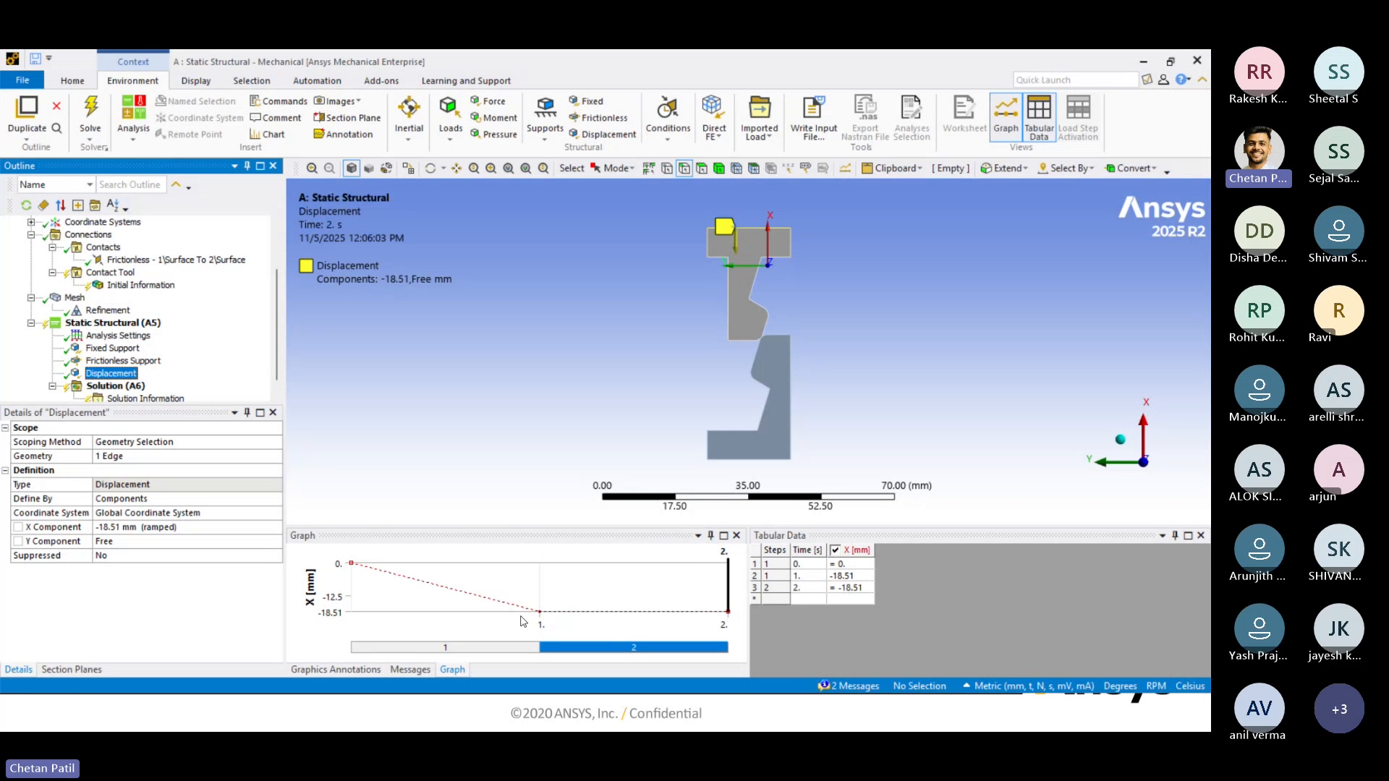
click(728, 559)
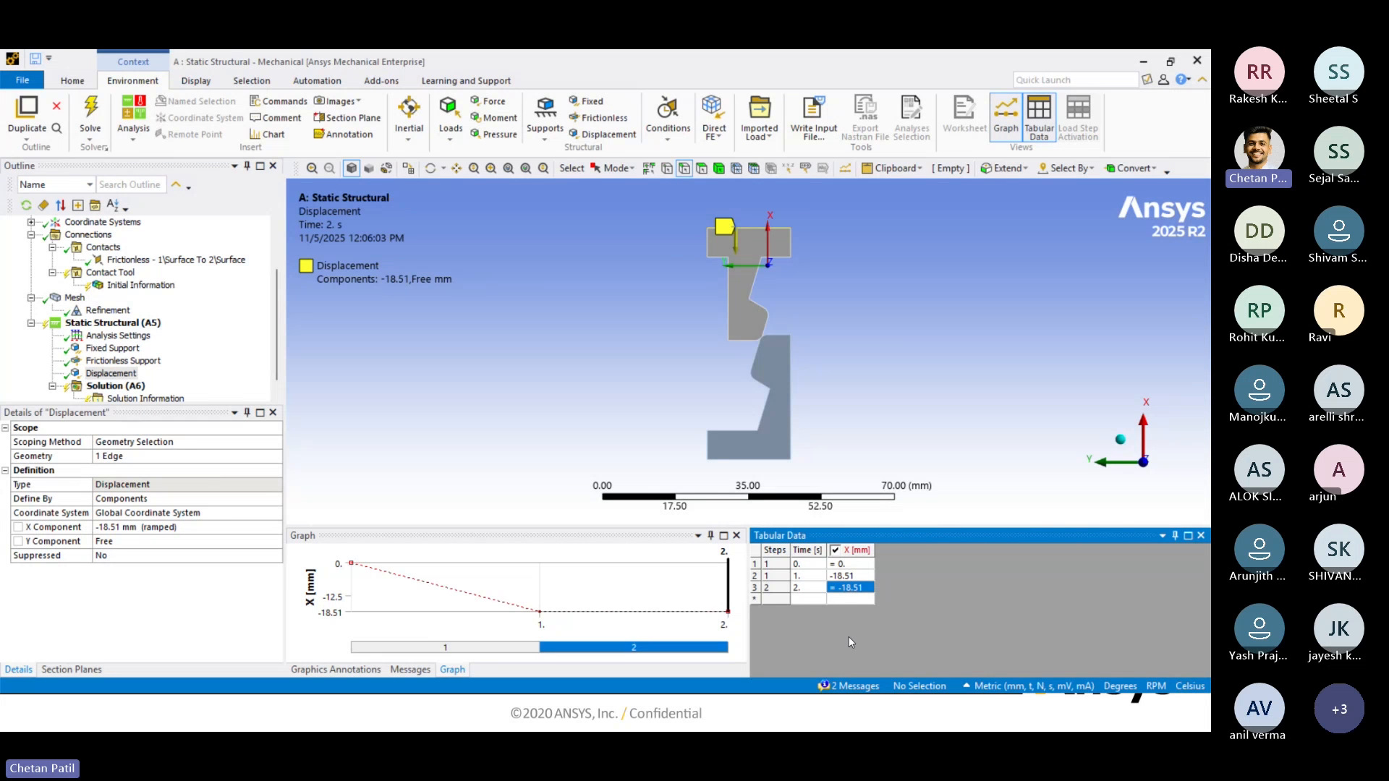
text(0)
key(Return)
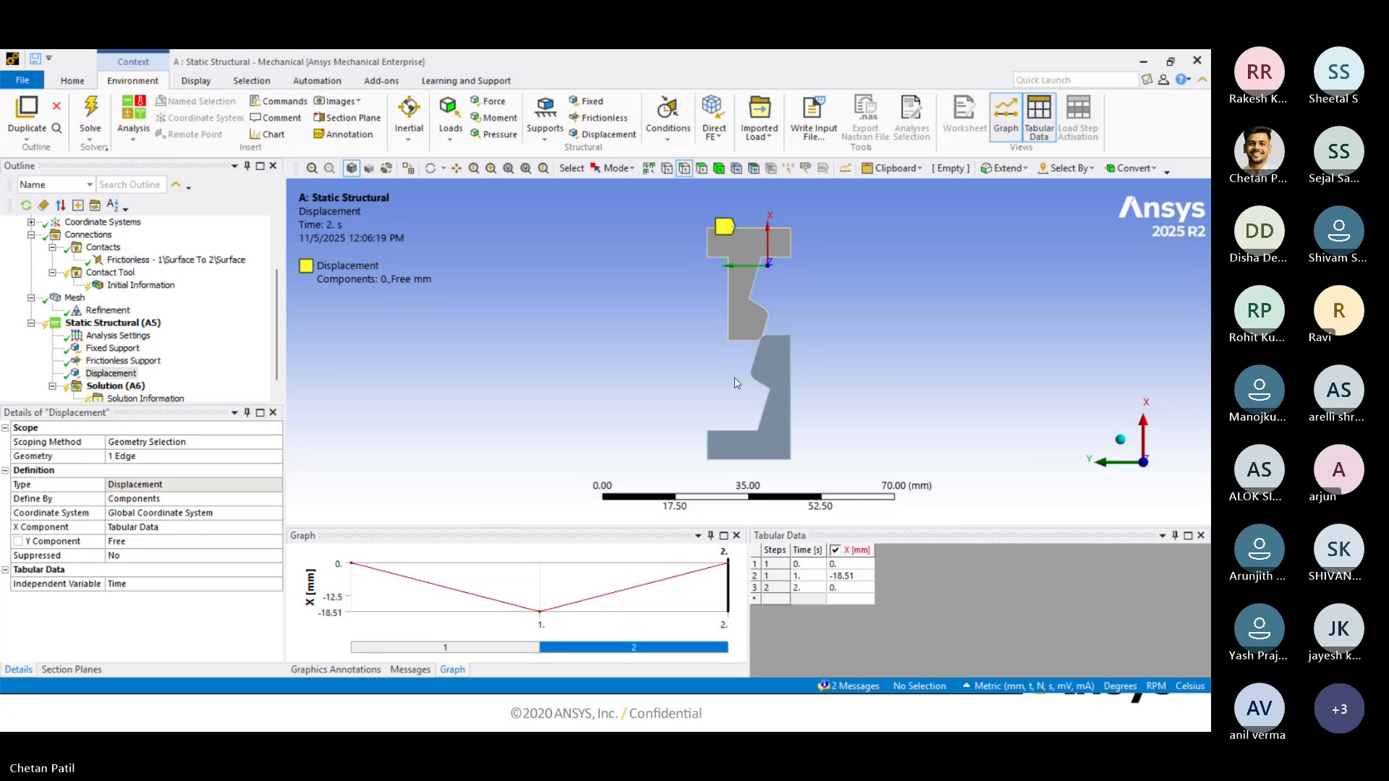
Turn on Large Deflection in the analysis settings and make load step 1 the current step.
click(106, 337)
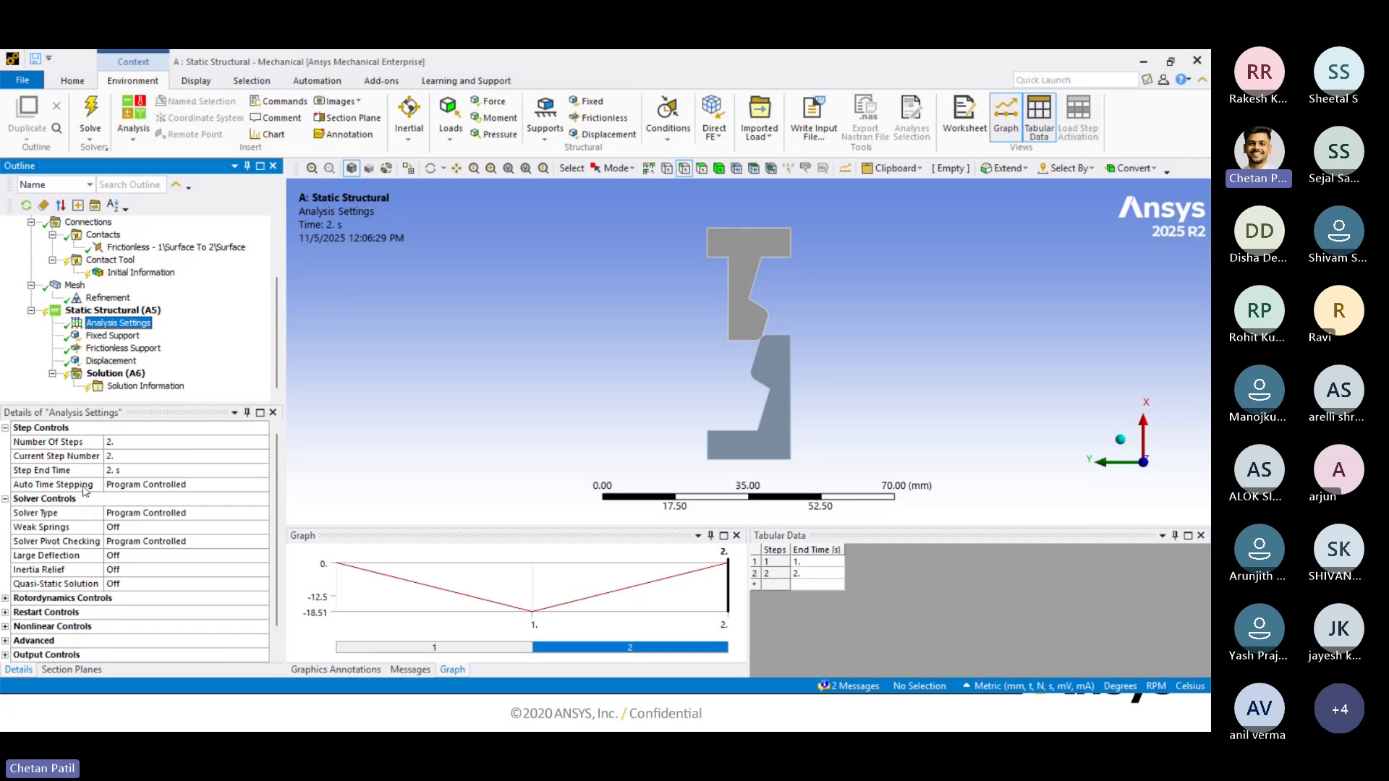
click(82, 557)
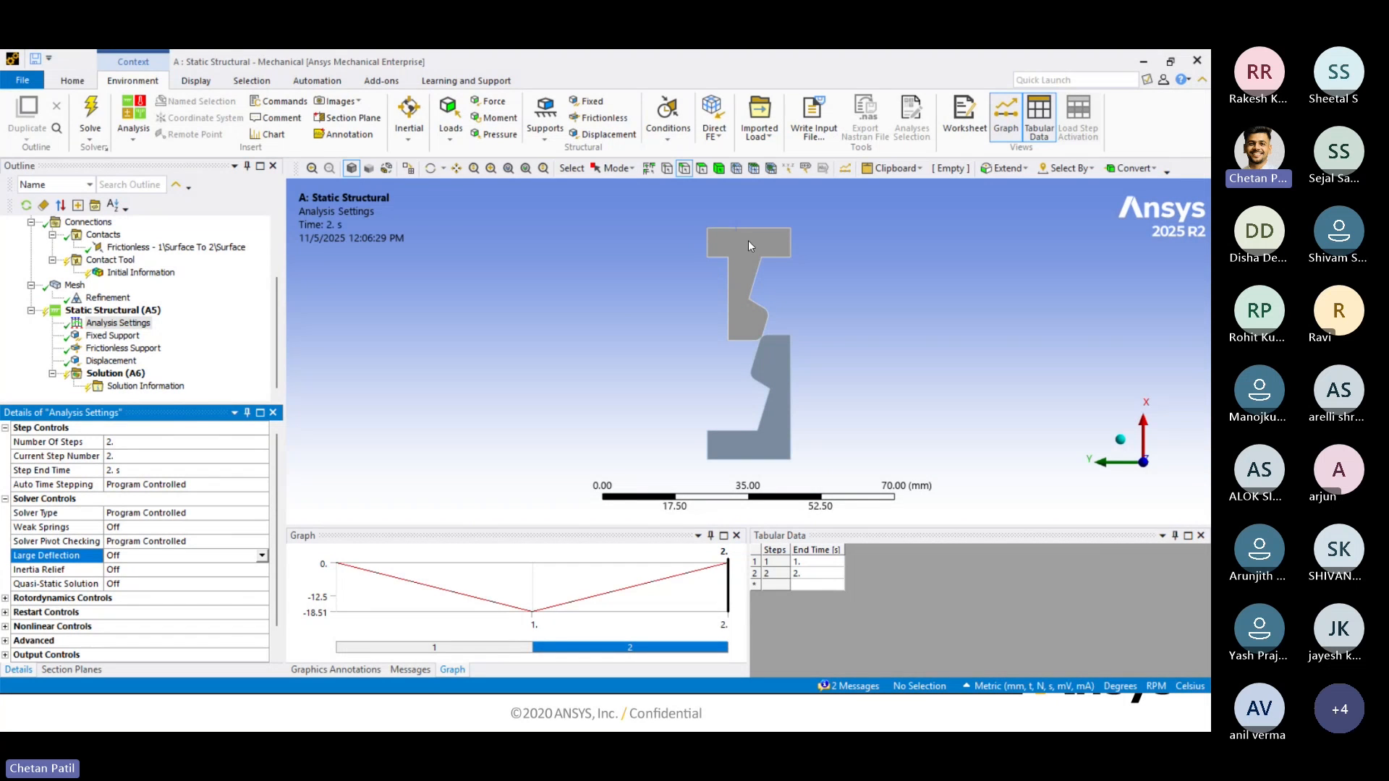
click(261, 554)
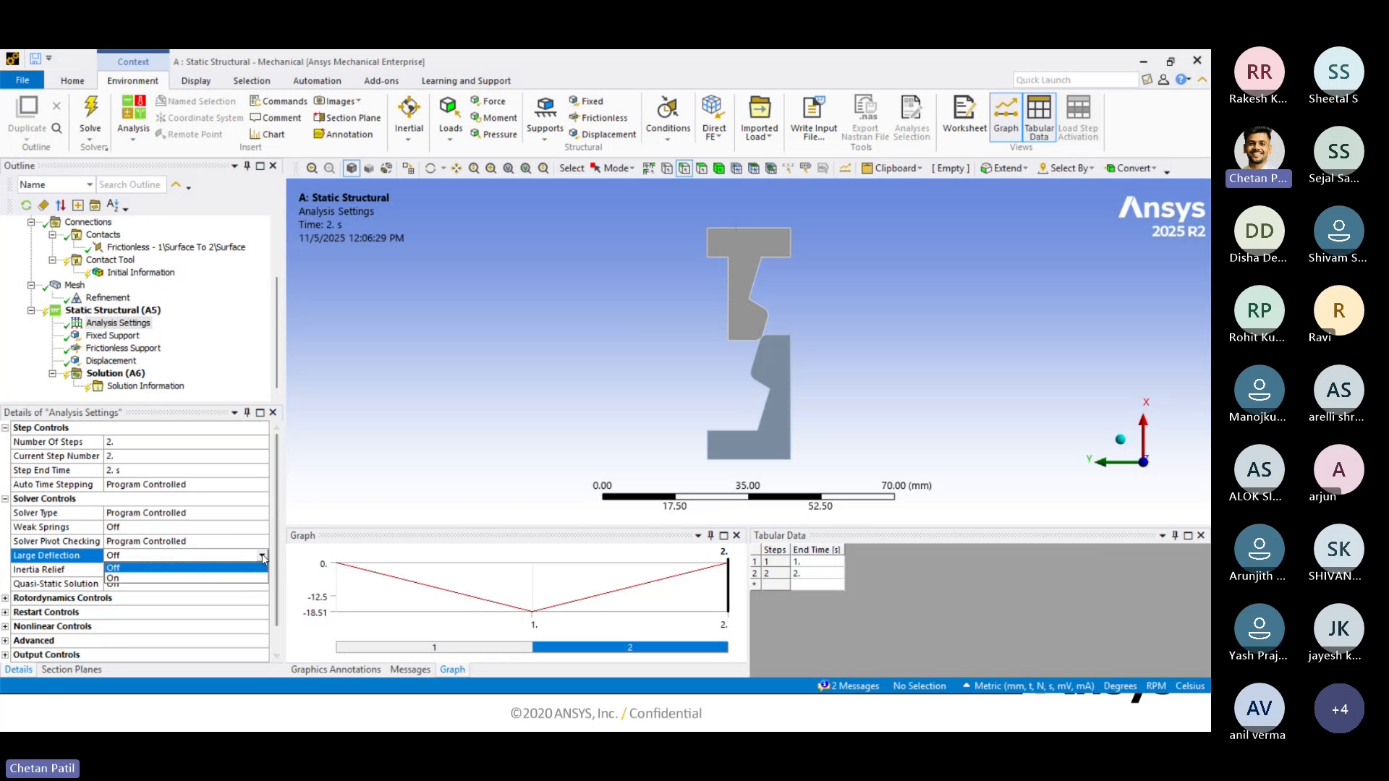
click(186, 578)
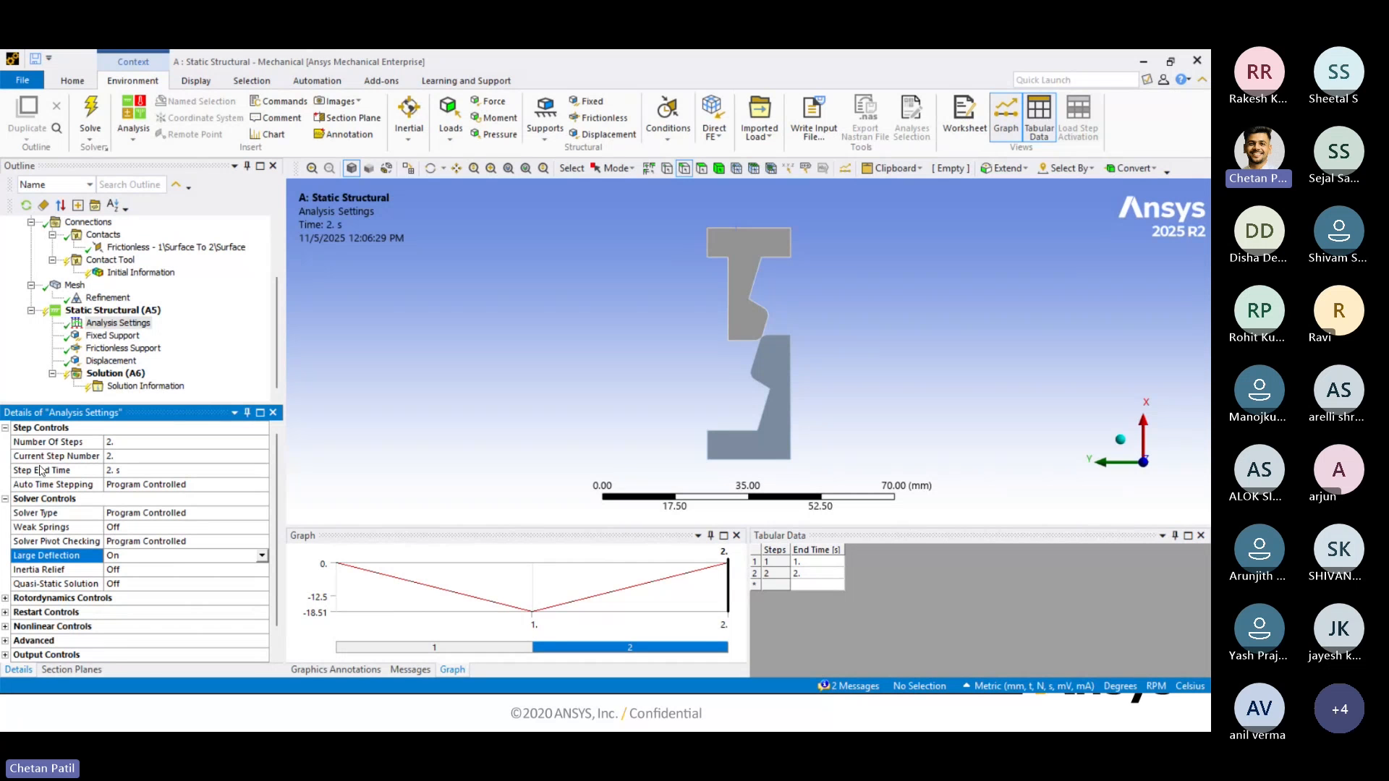
click(372, 647)
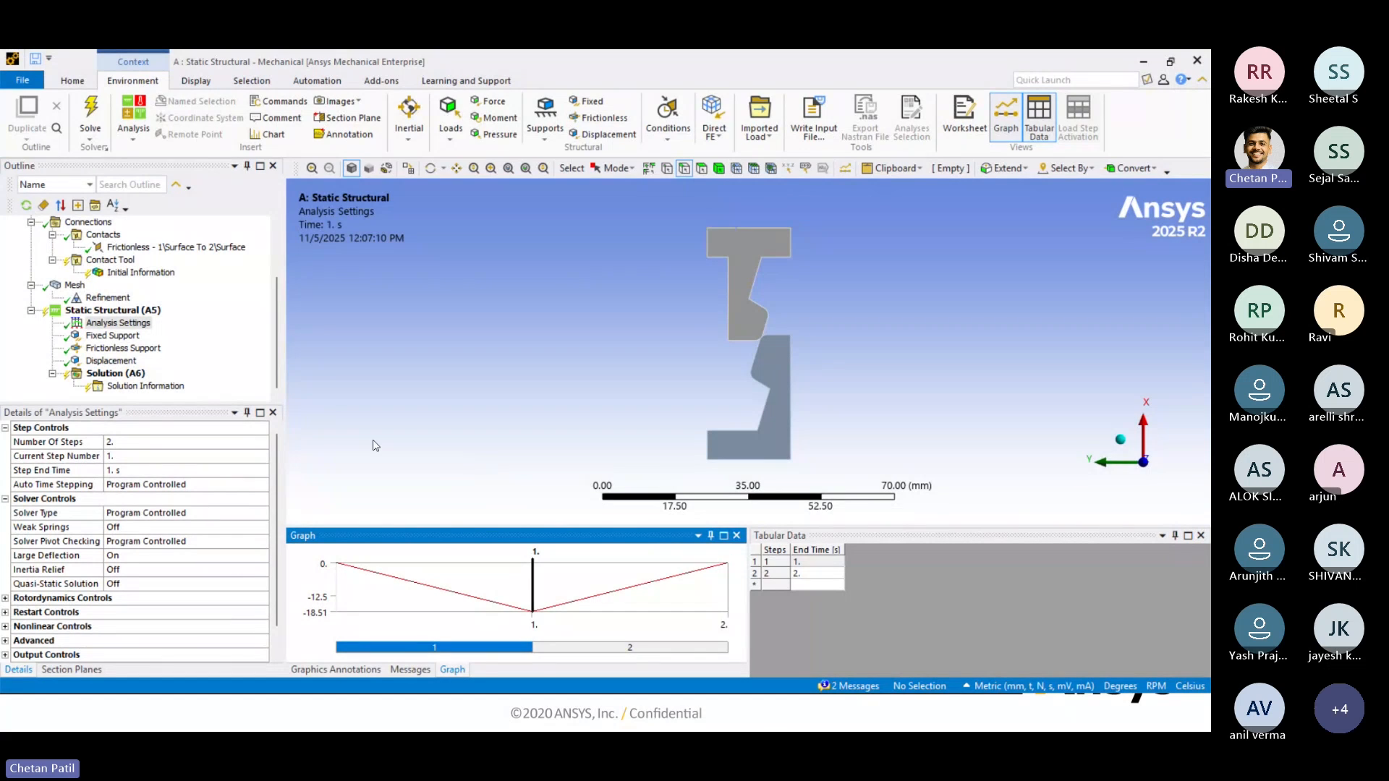
Add a Total Deformation result to the solution and solve the analysis.
right_click(106, 375)
mouse_move(295, 376)
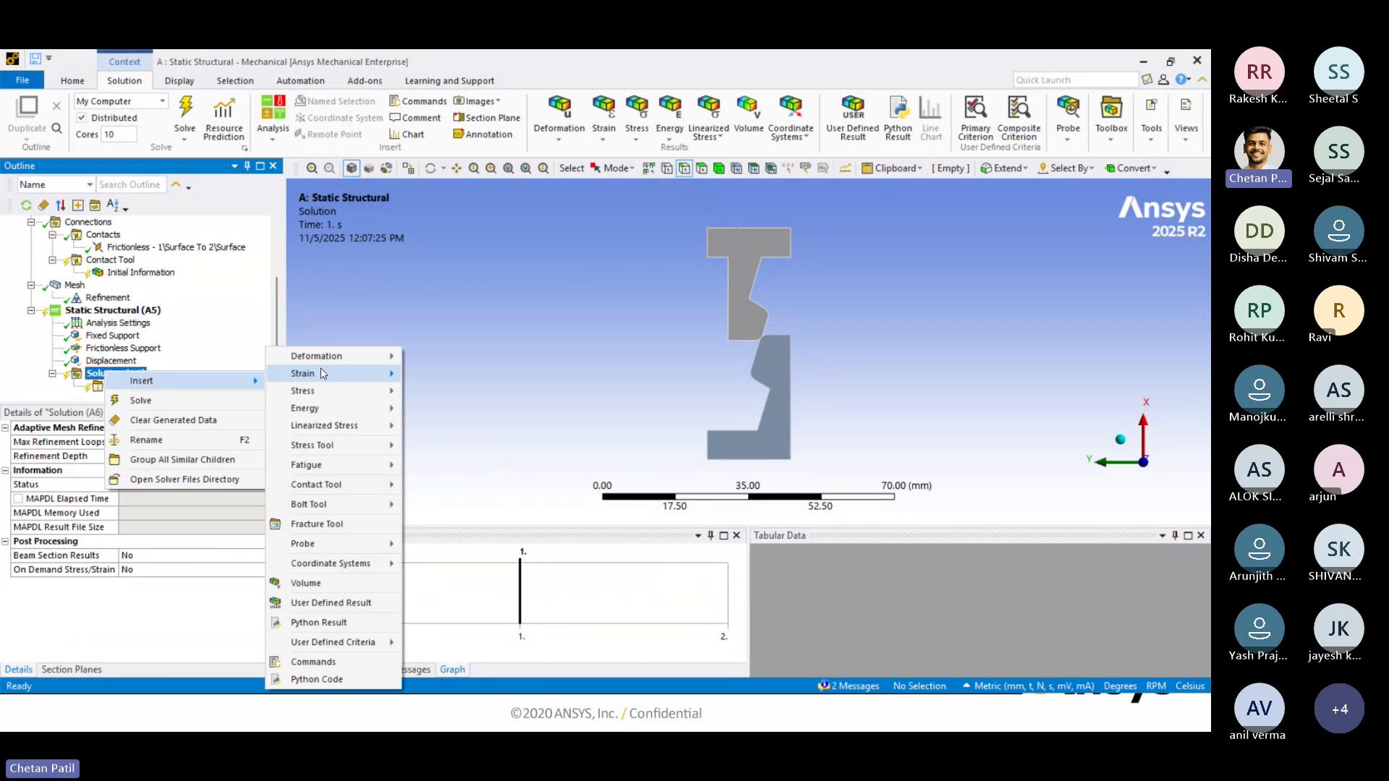
mouse_move(434, 360)
click(642, 359)
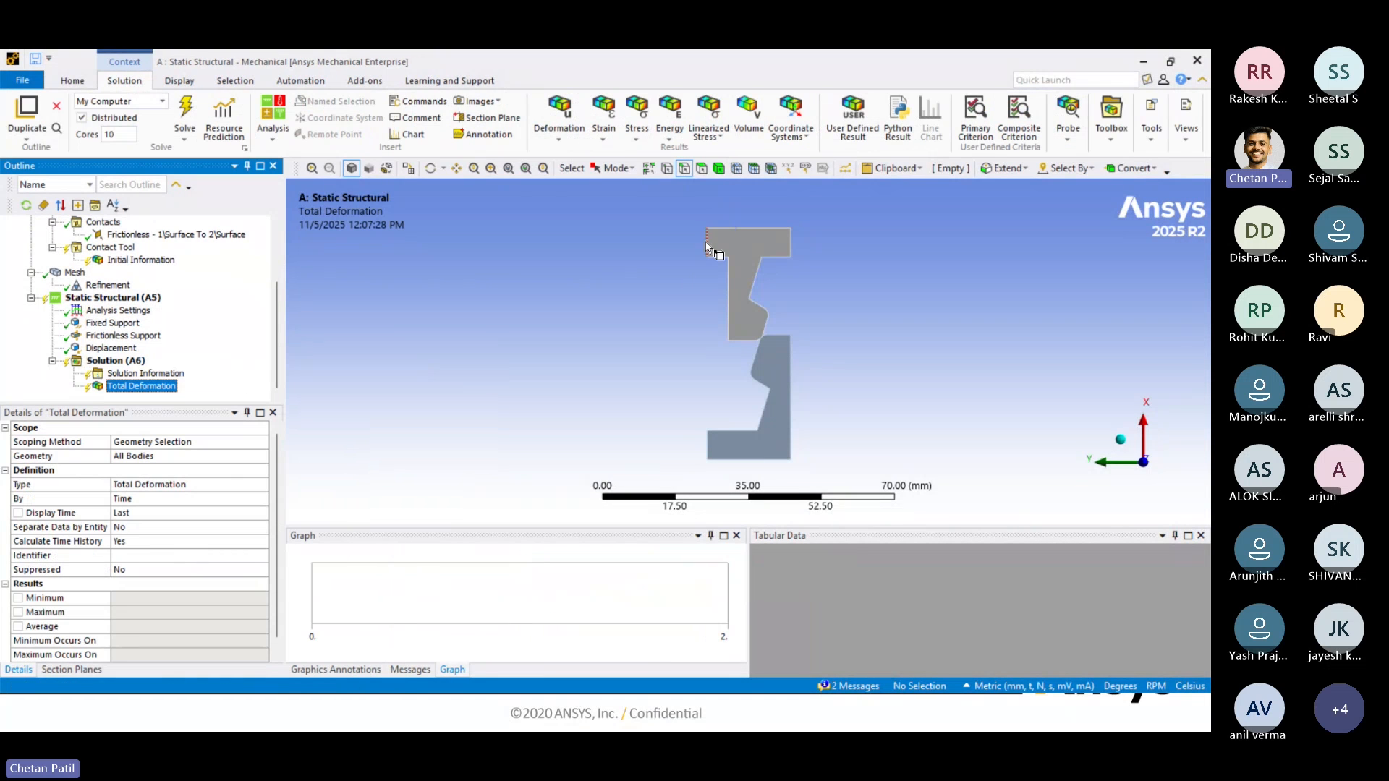
right_click(118, 364)
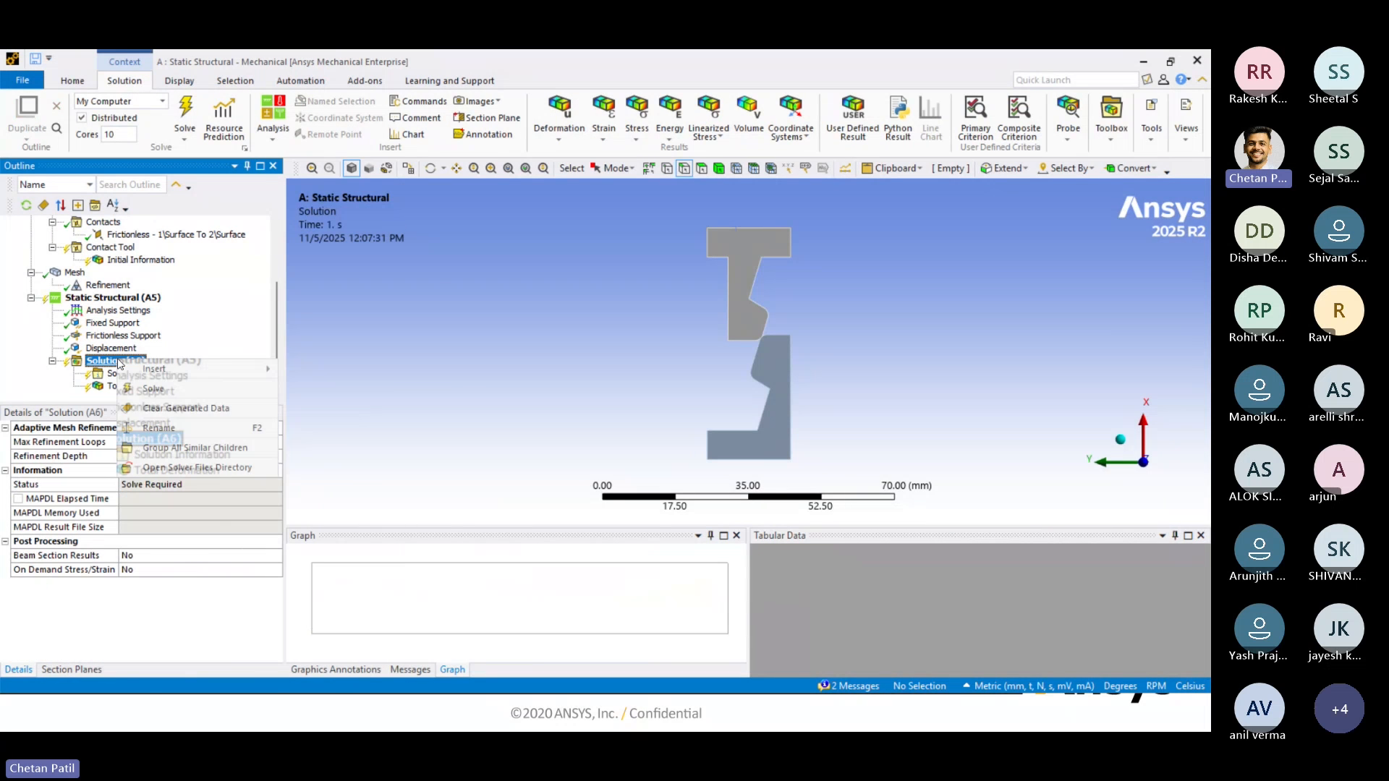
click(188, 391)
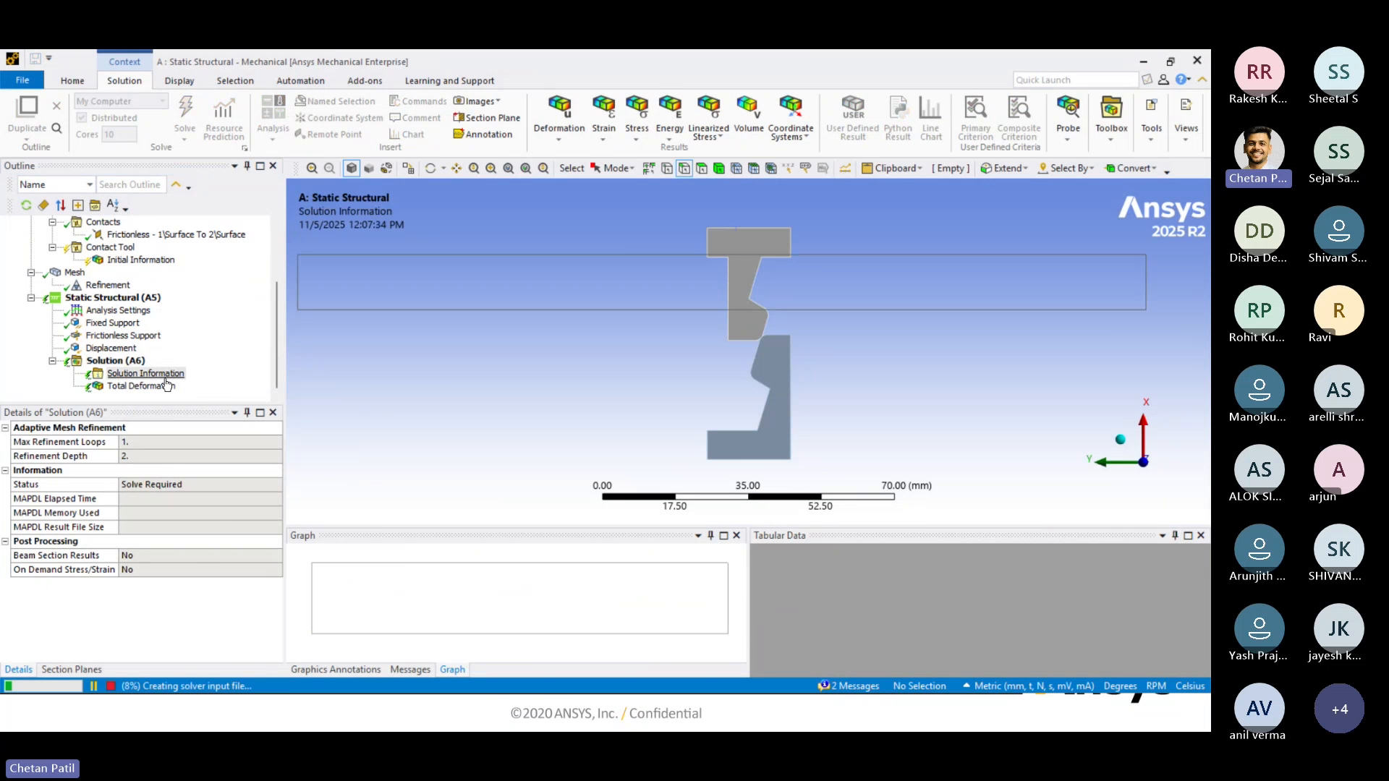
Monitor the running solve by showing the Force Convergence output and the Displacement Convergence plot, and dismiss the contact status warning.
click(165, 377)
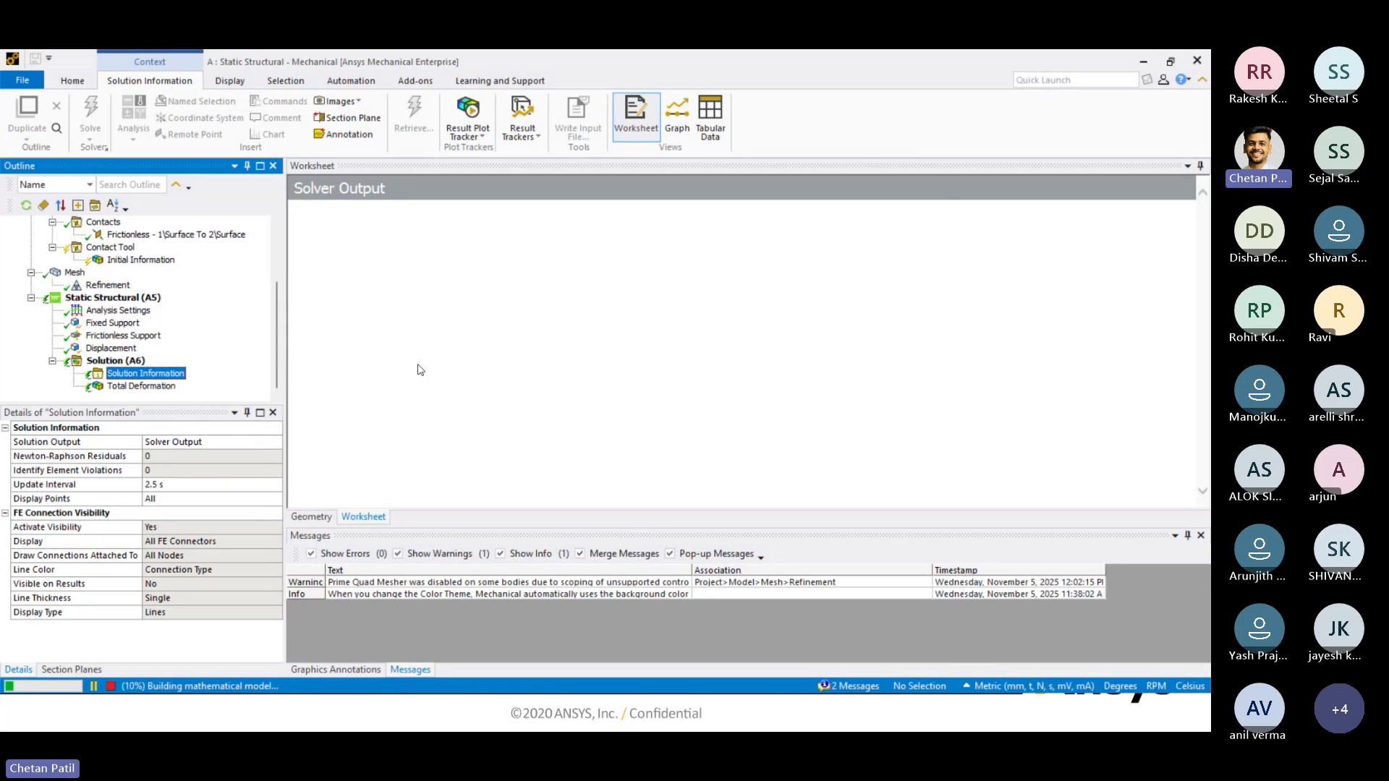
click(210, 442)
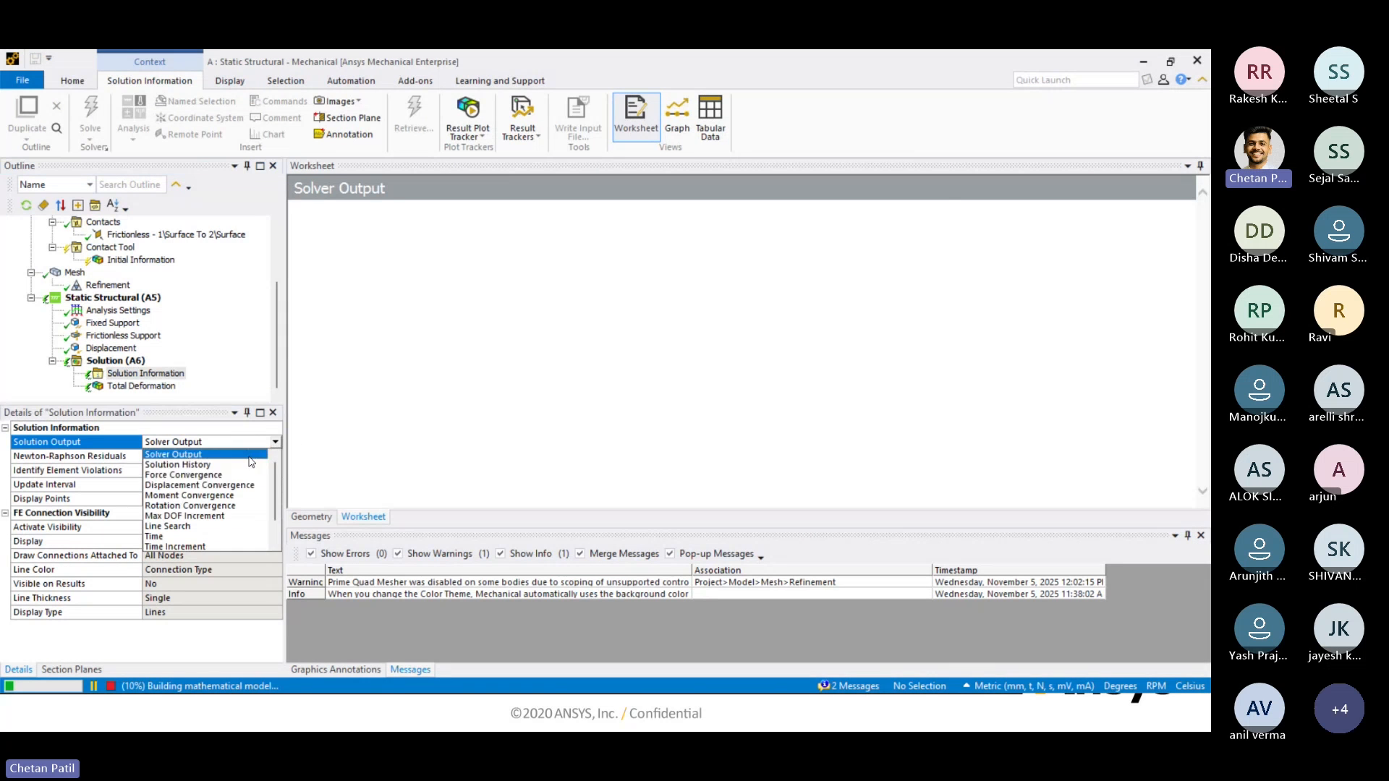
click(214, 476)
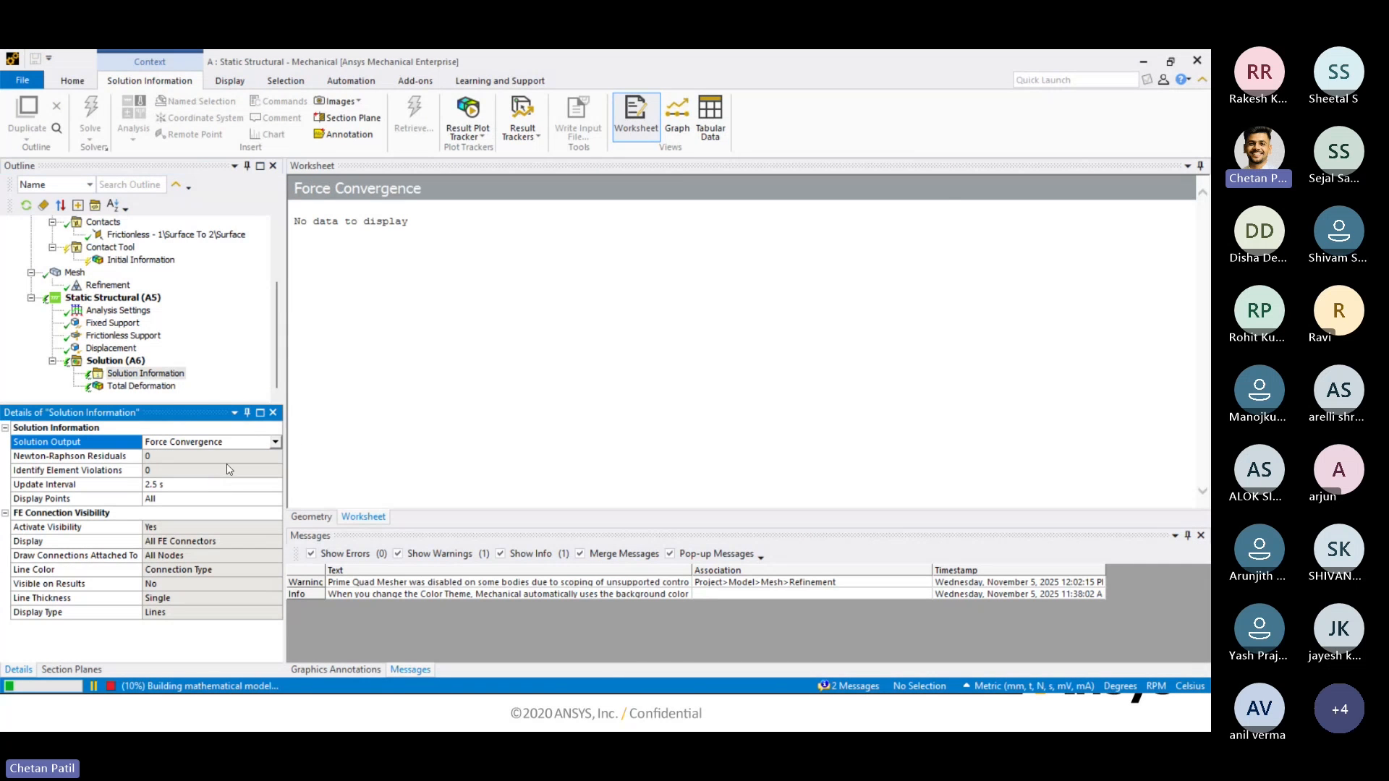
click(274, 442)
click(217, 485)
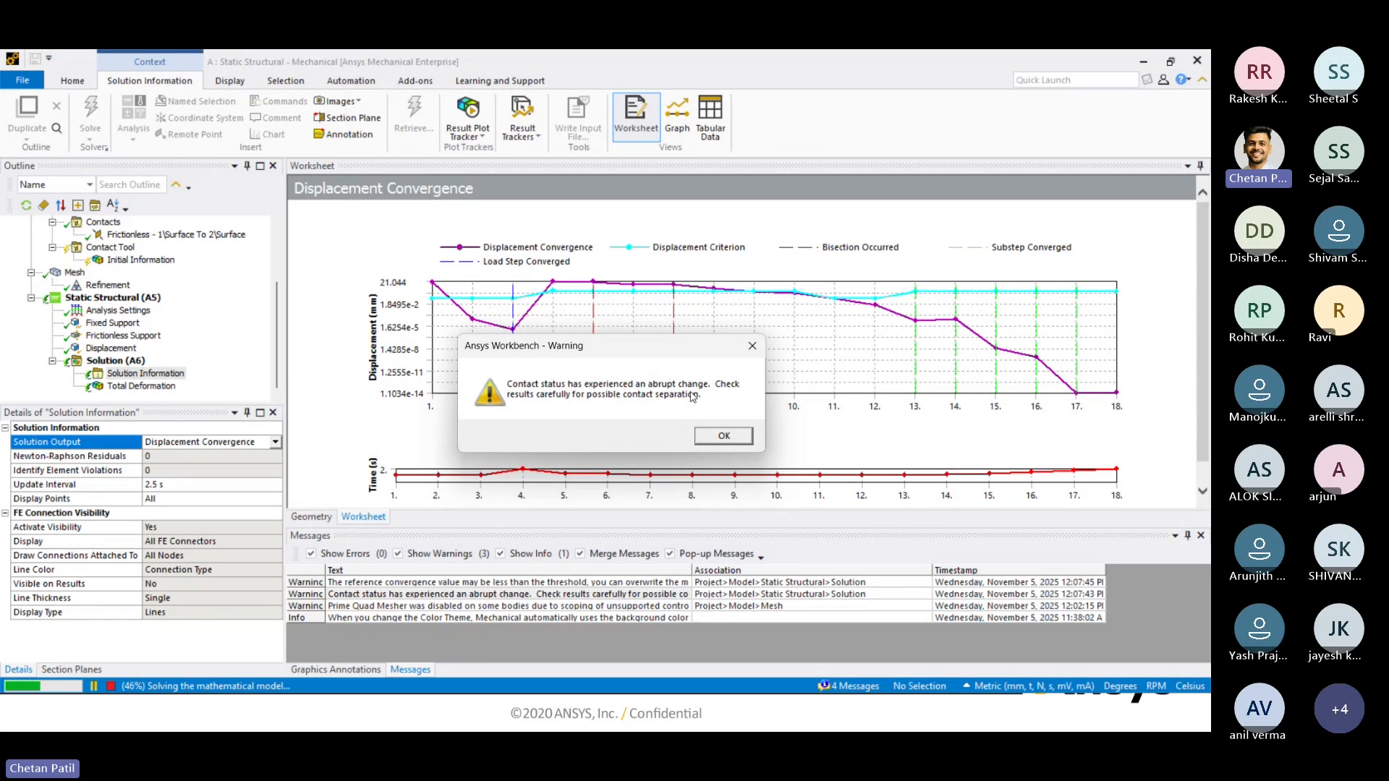
click(723, 436)
Examine the geometry close up where the rounded corner of the upper snap profile meets the lower body.
scroll(82, 260, up, 2)
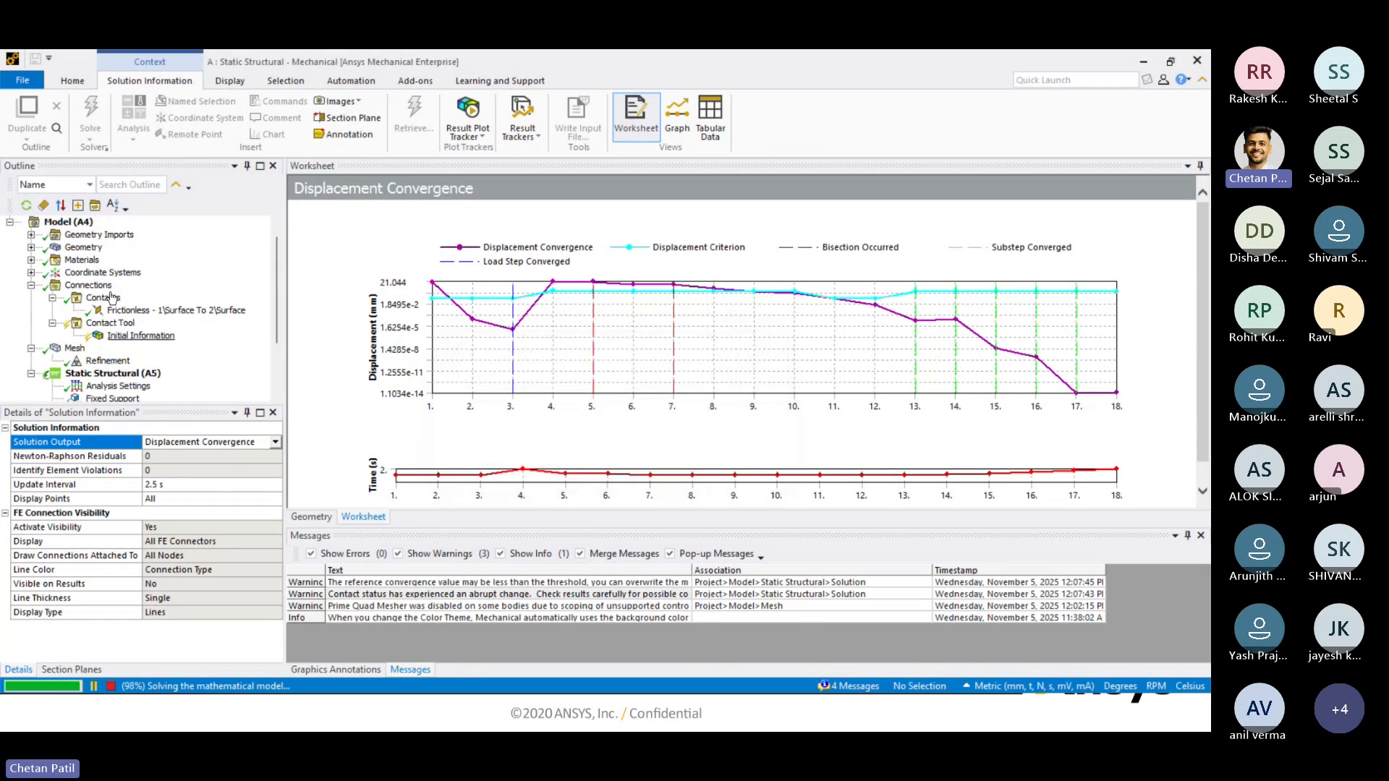
click(81, 248)
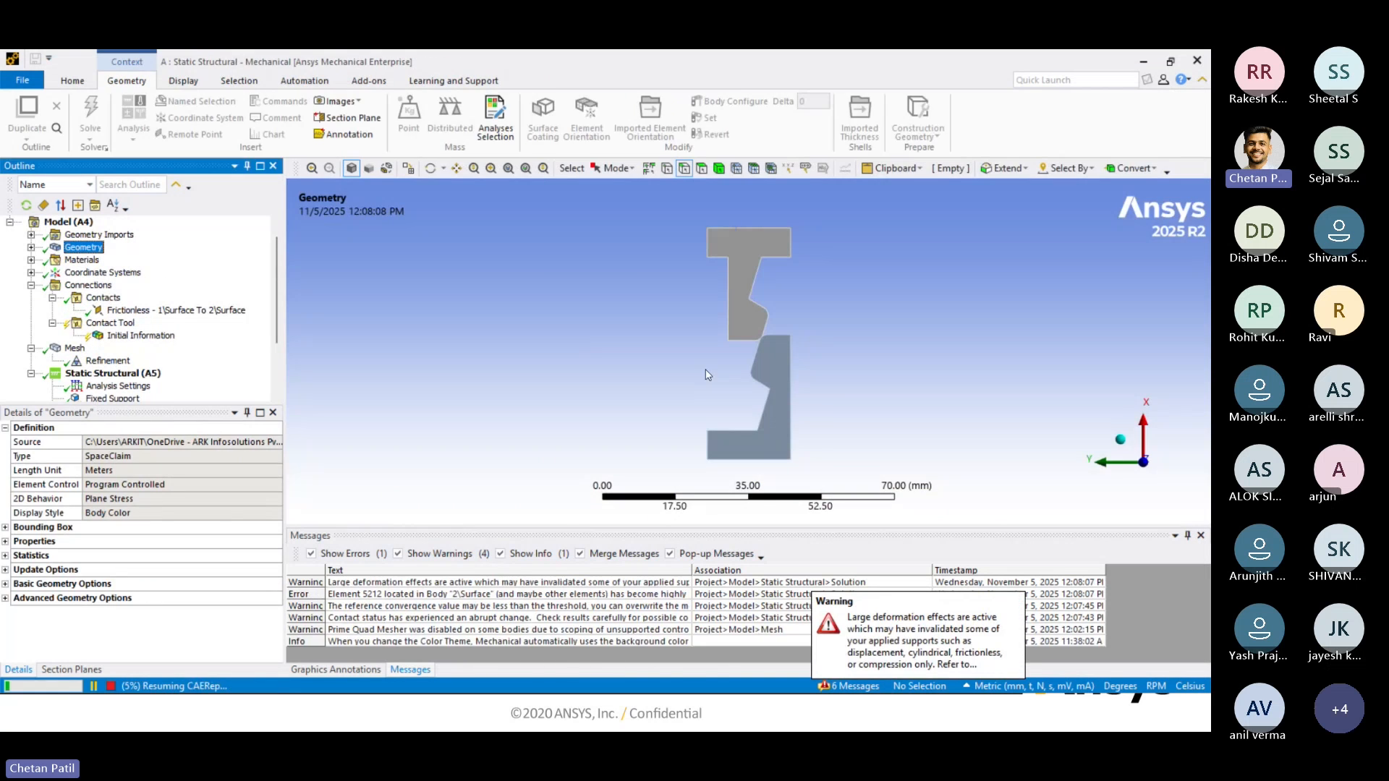
scroll(874, 243, up, 6)
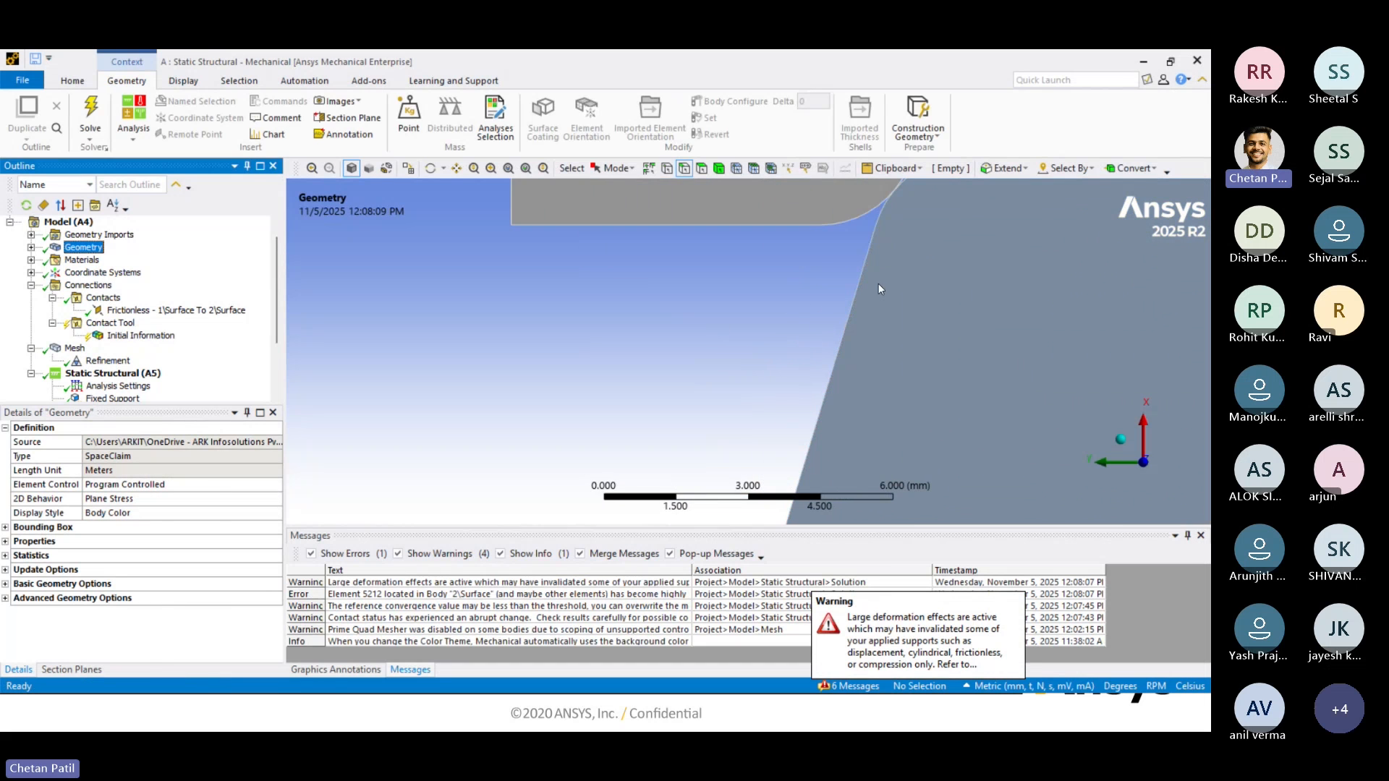
scroll(878, 284, up, 5)
scroll(832, 319, up, 4)
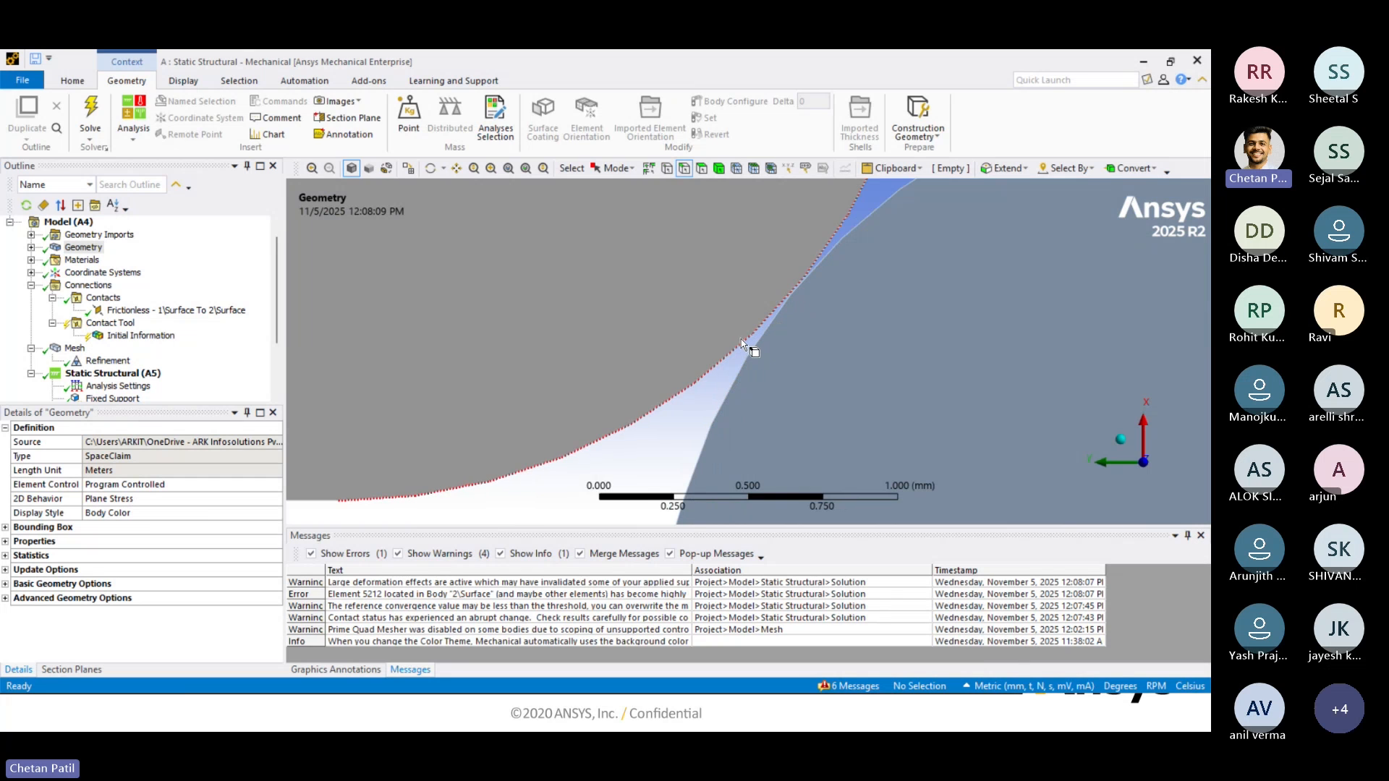
Display the Total Deformation result without element edges and overlay the undeformed wireframe of the model.
scroll(745, 345, down, 8)
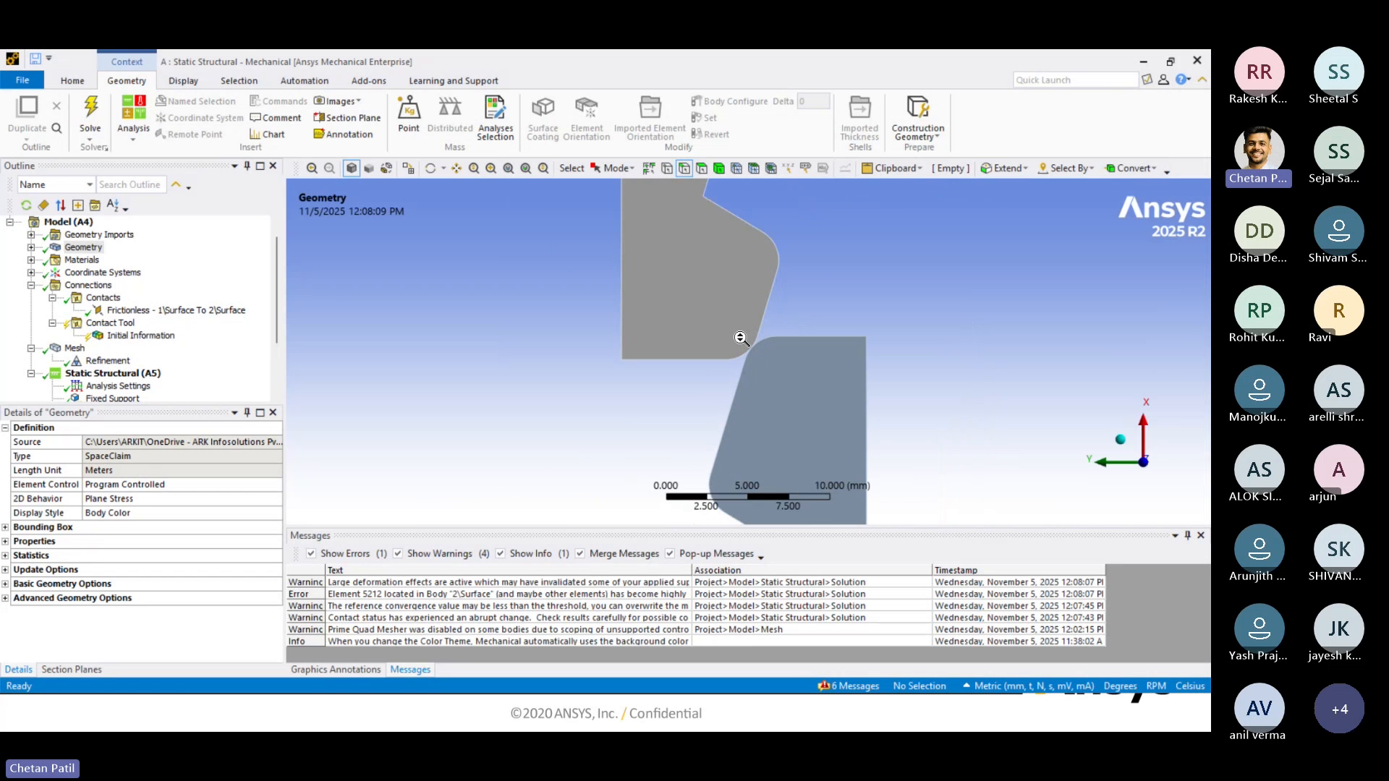
scroll(735, 317, down, 5)
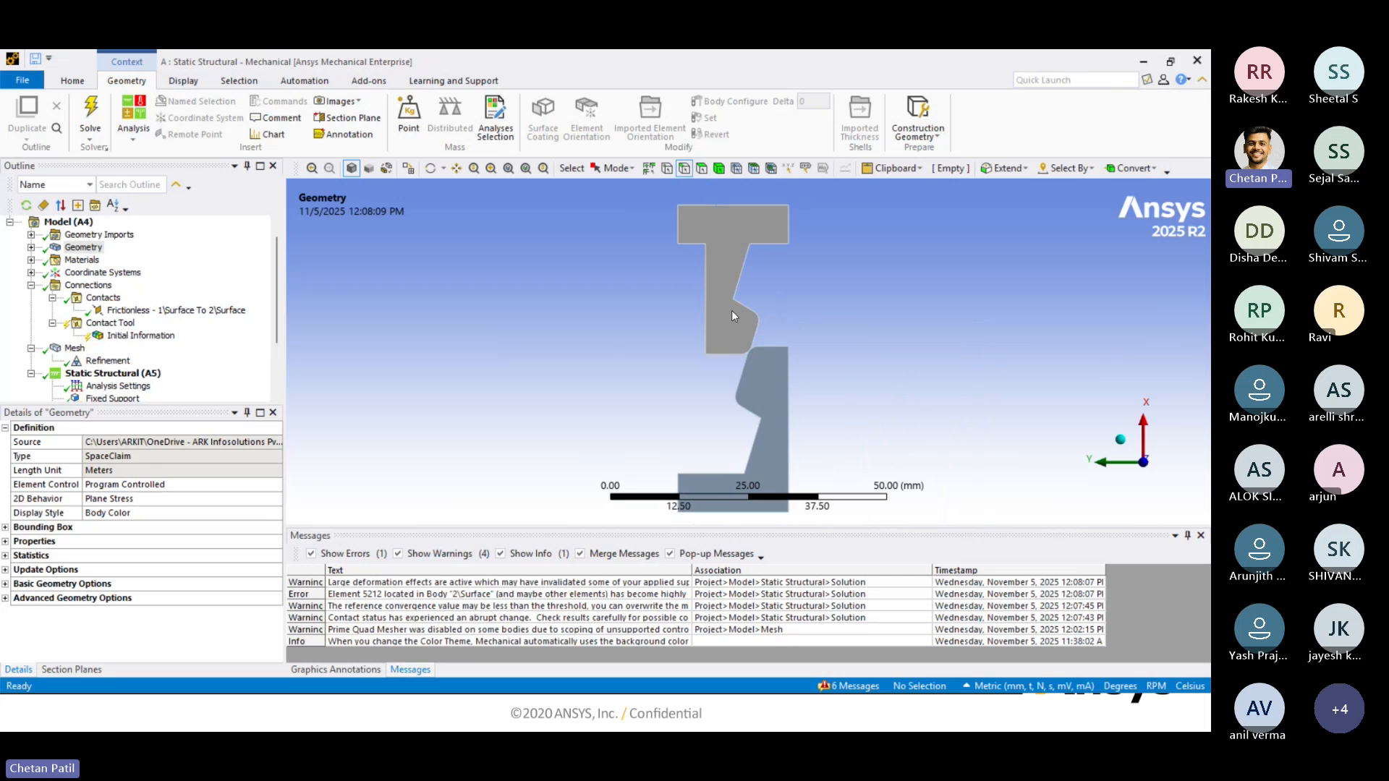
scroll(596, 335, down, 1)
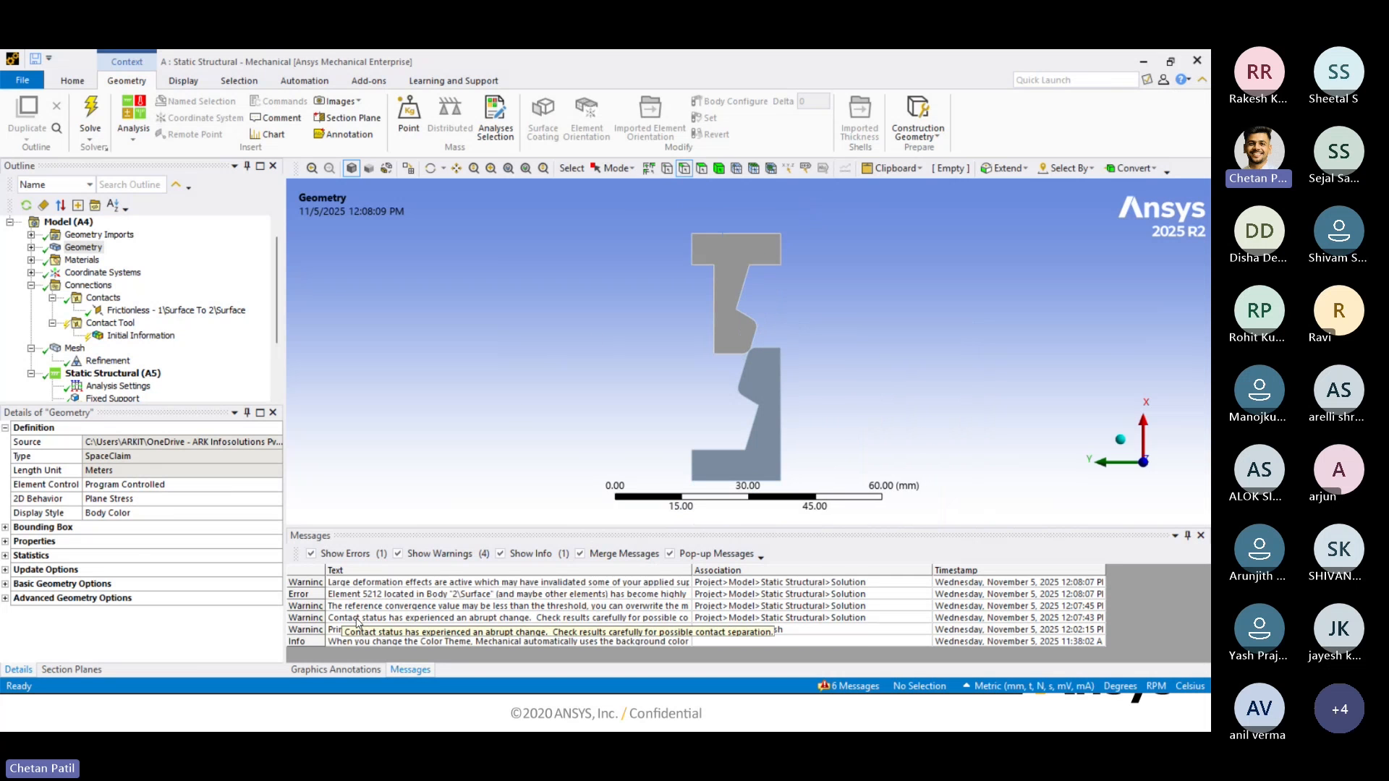
scroll(141, 358, down, 2)
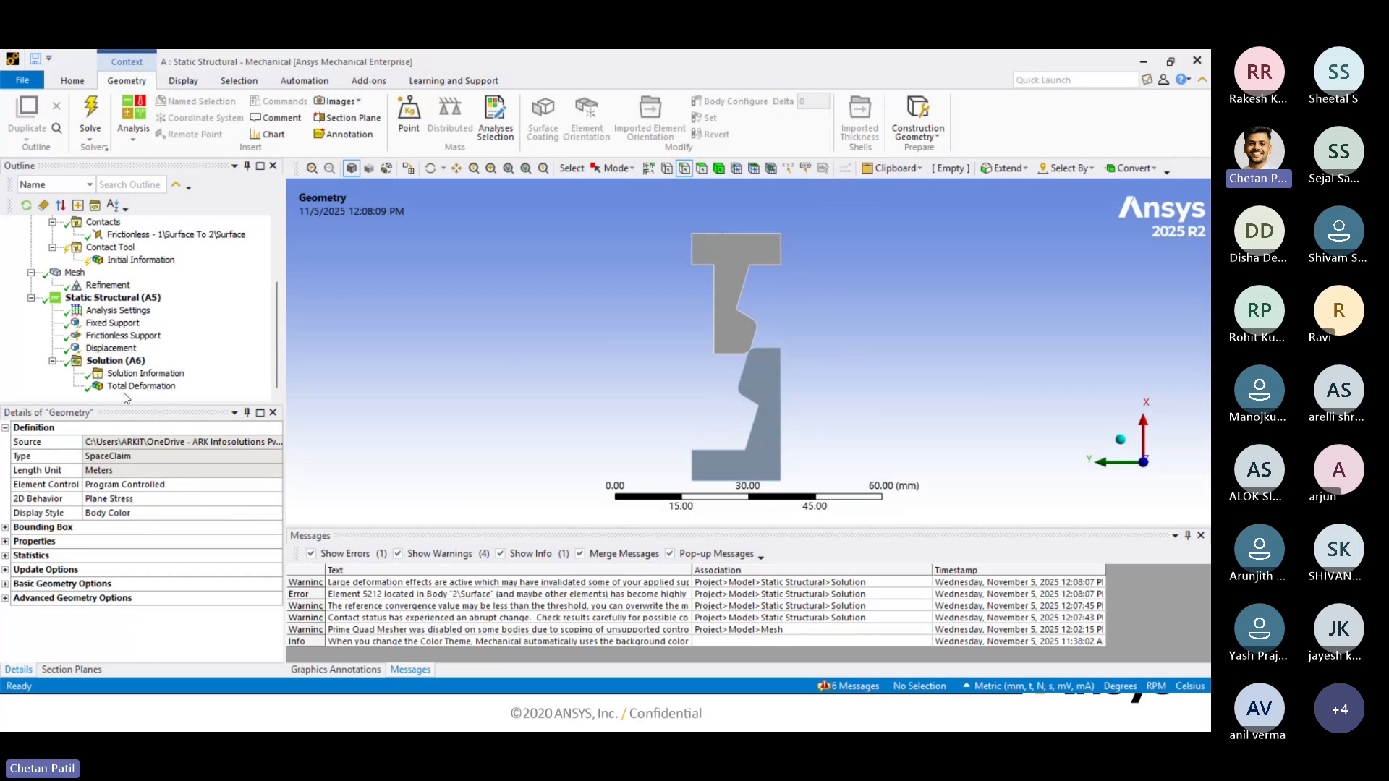
click(138, 386)
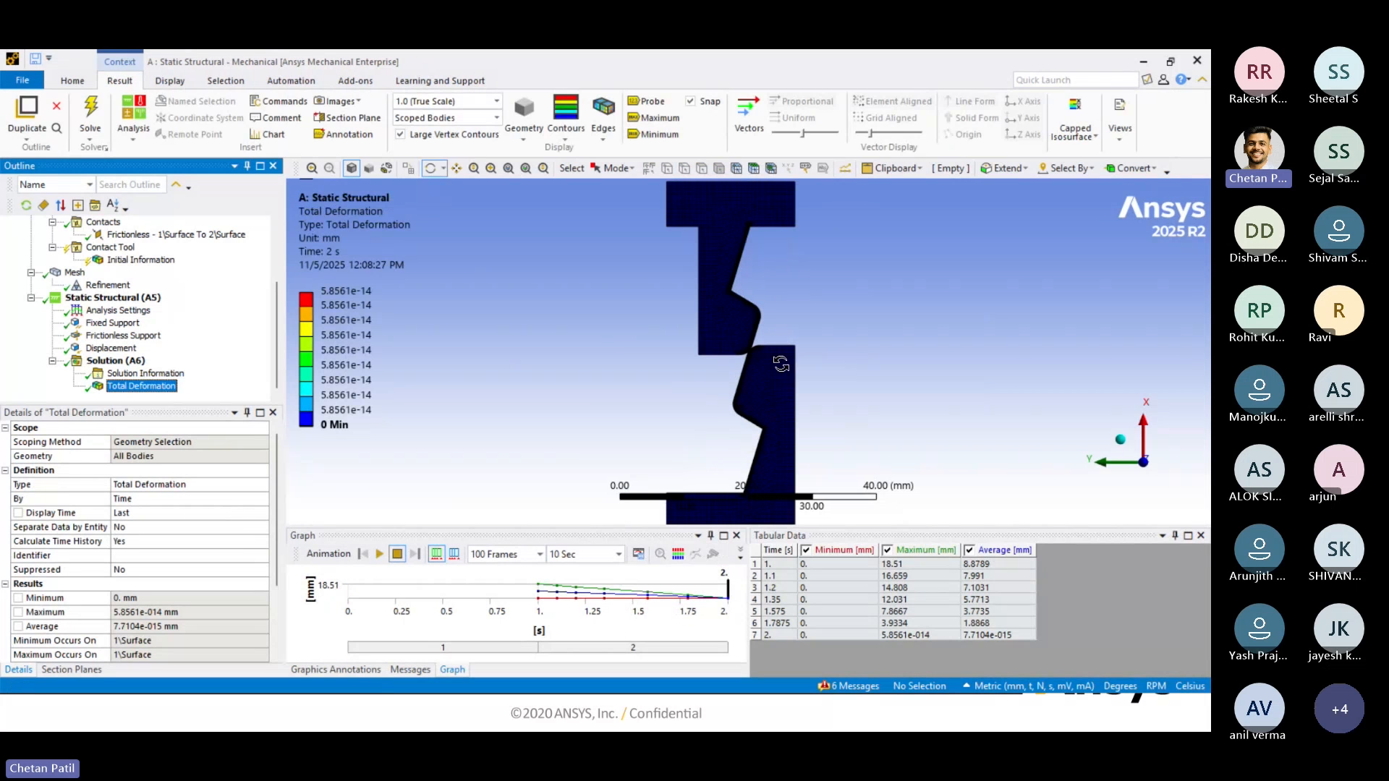
click(566, 134)
click(599, 154)
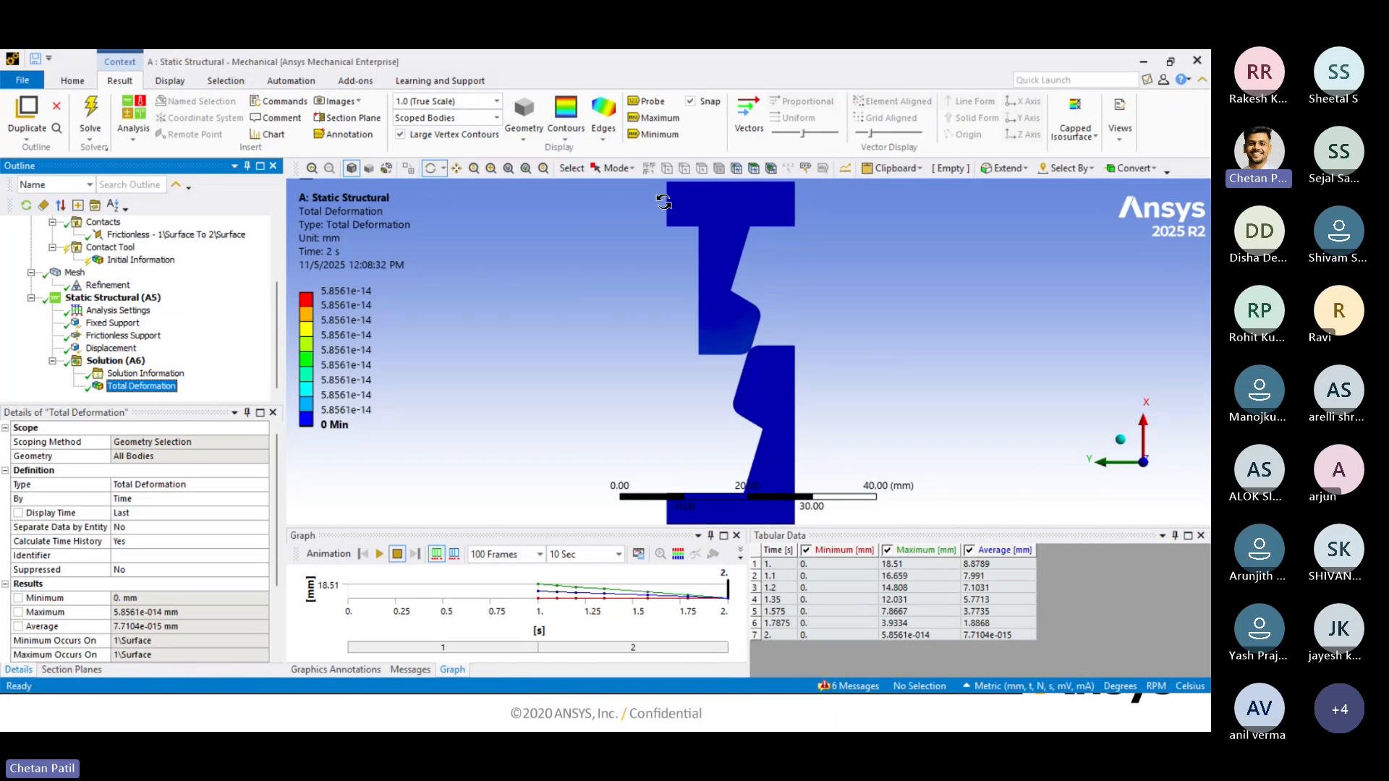
click(596, 131)
click(613, 170)
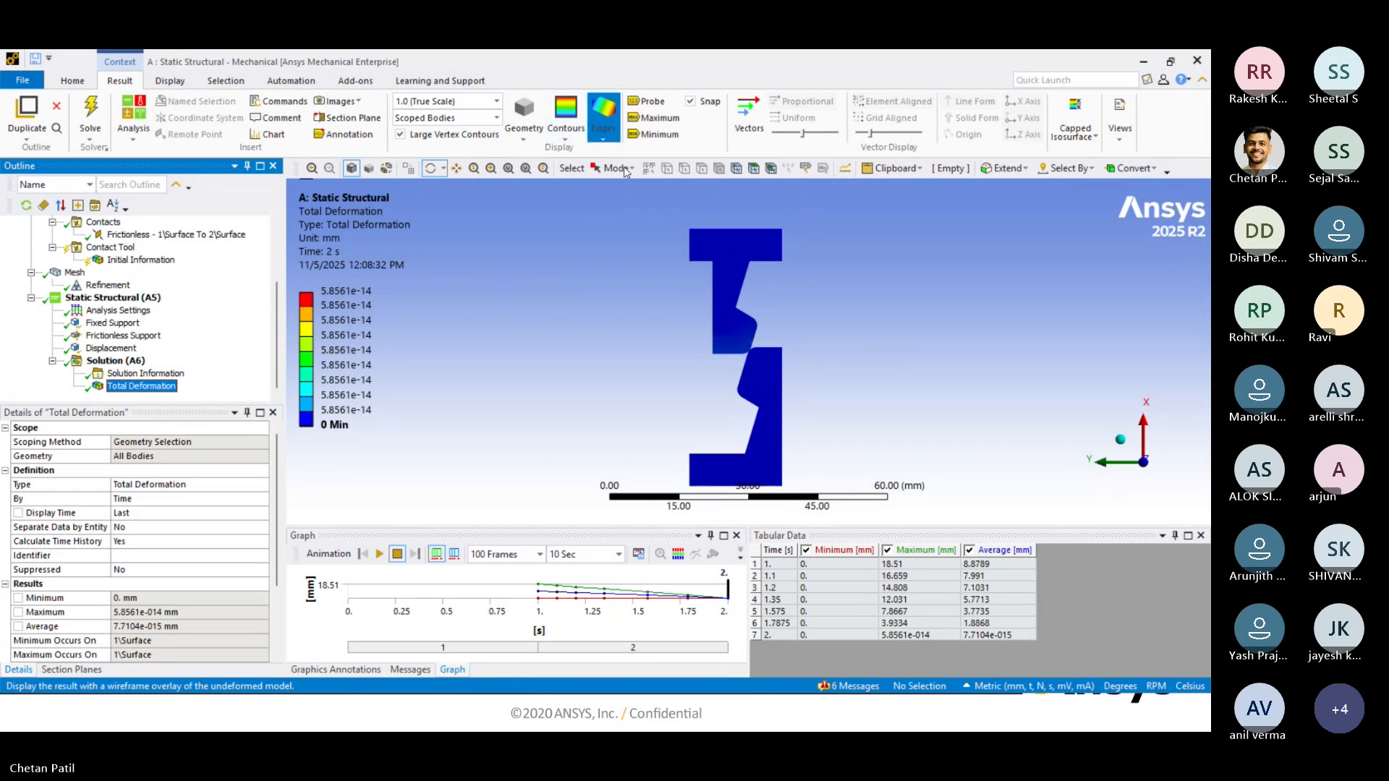
Animate the Total Deformation result and review the Displacement Convergence plot of the completed solve.
click(379, 554)
scroll(746, 395, up, 5)
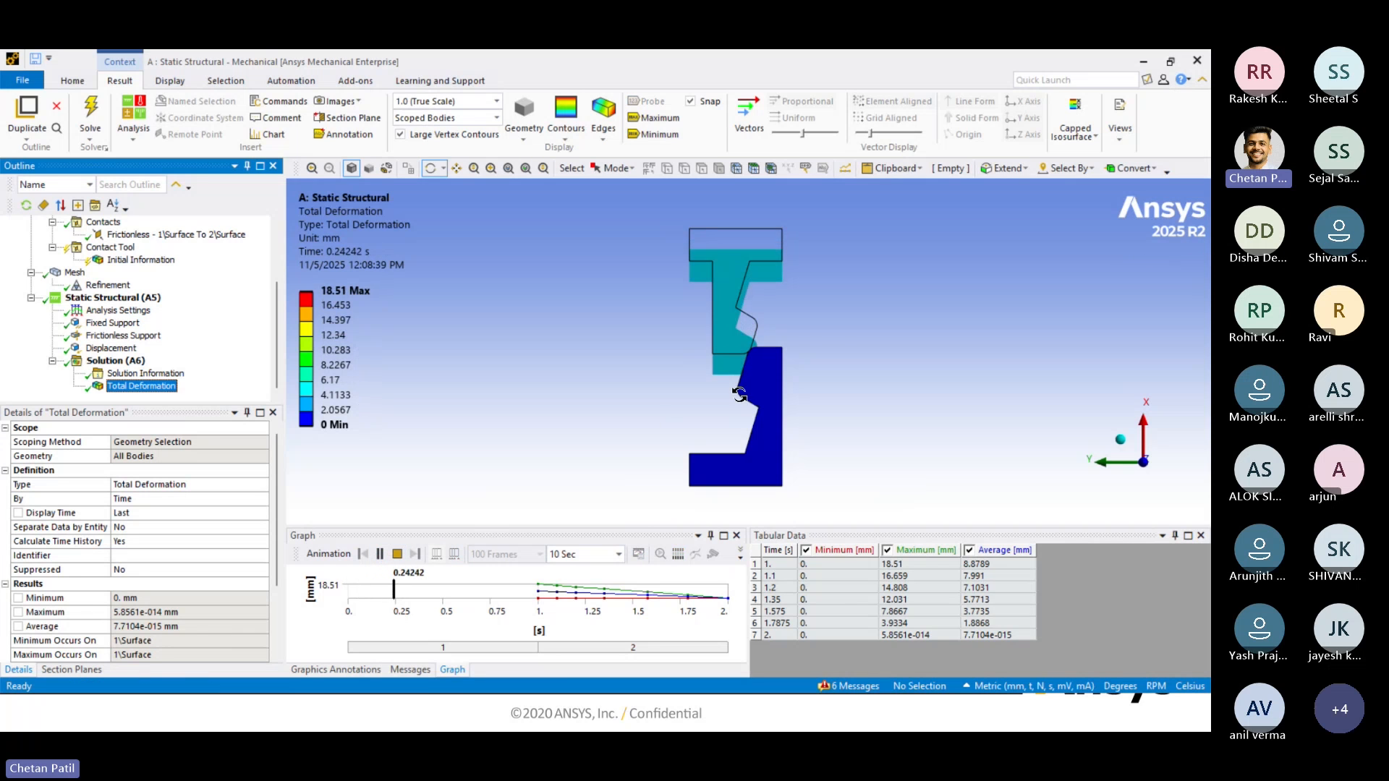
scroll(746, 394, down, 5)
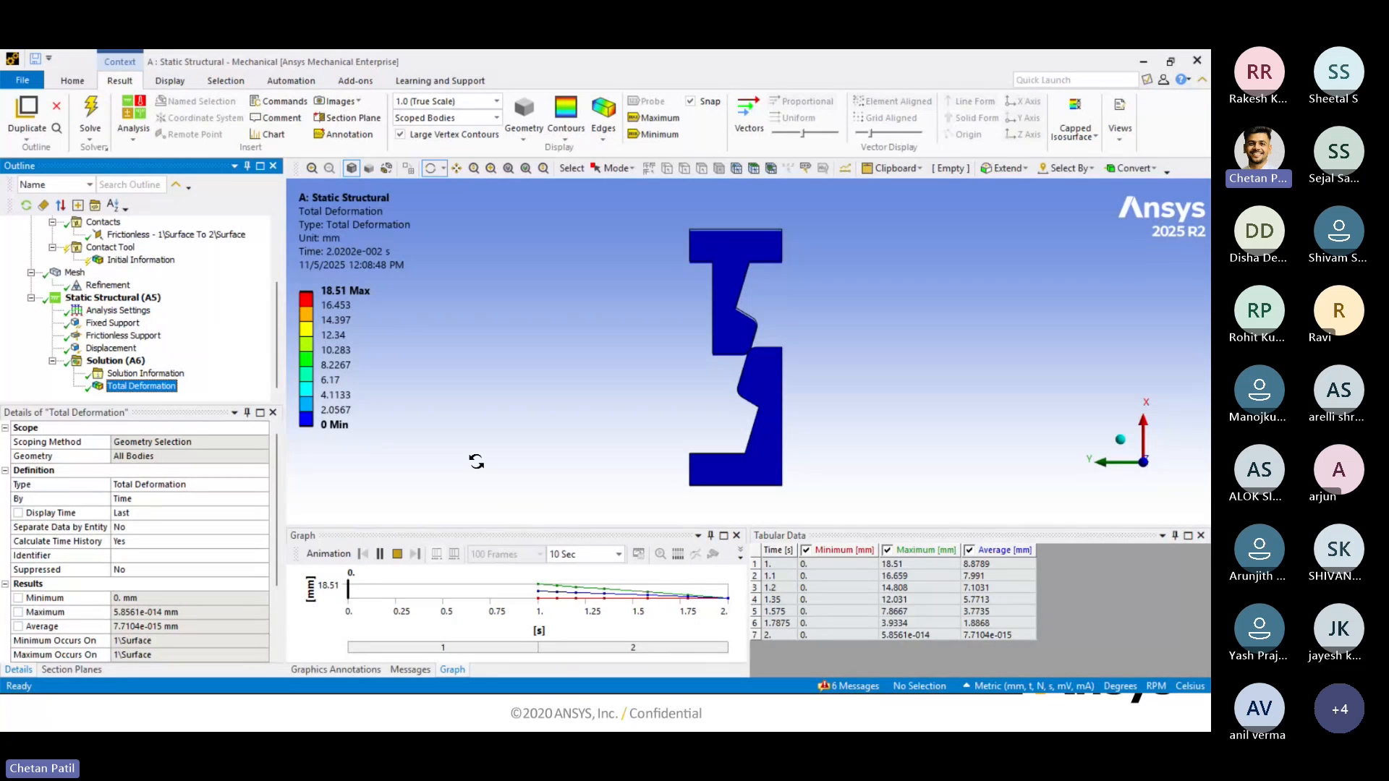
click(377, 553)
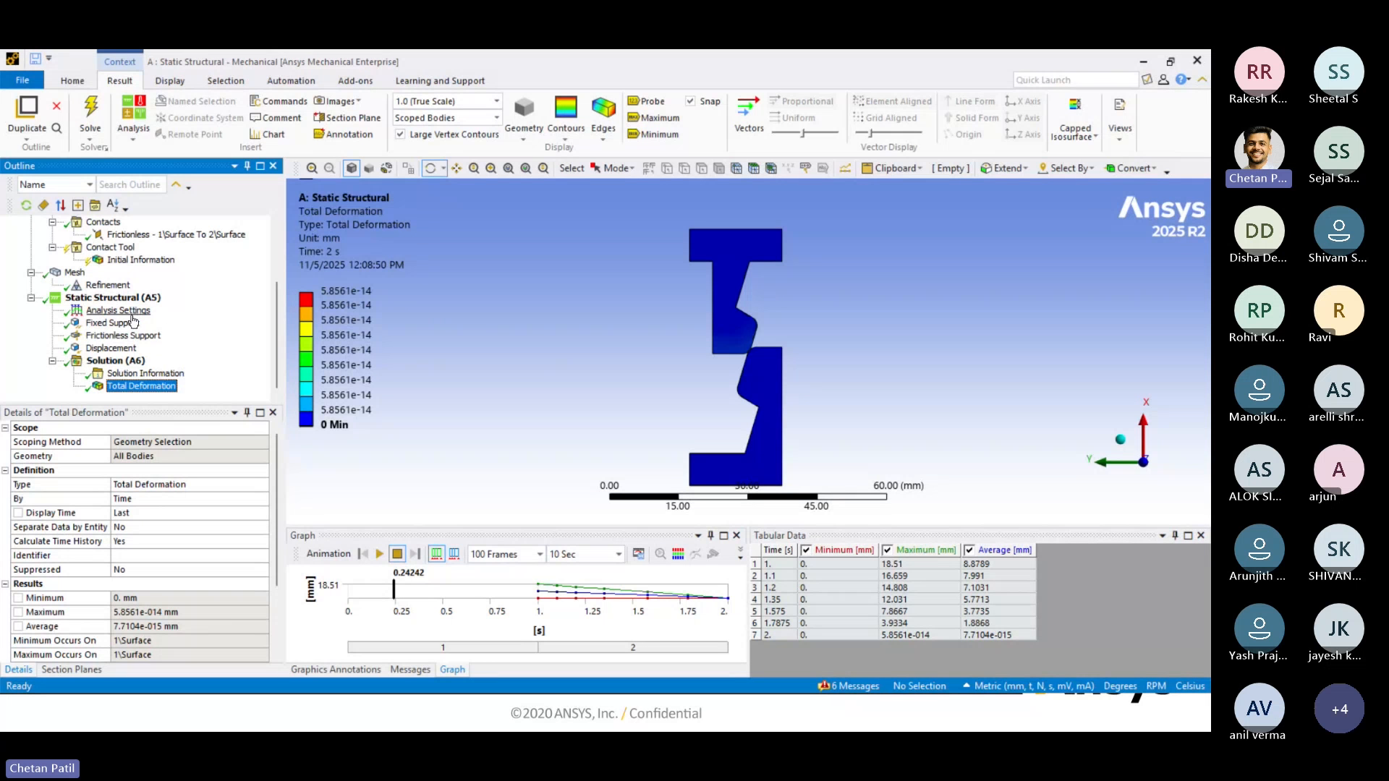
click(131, 374)
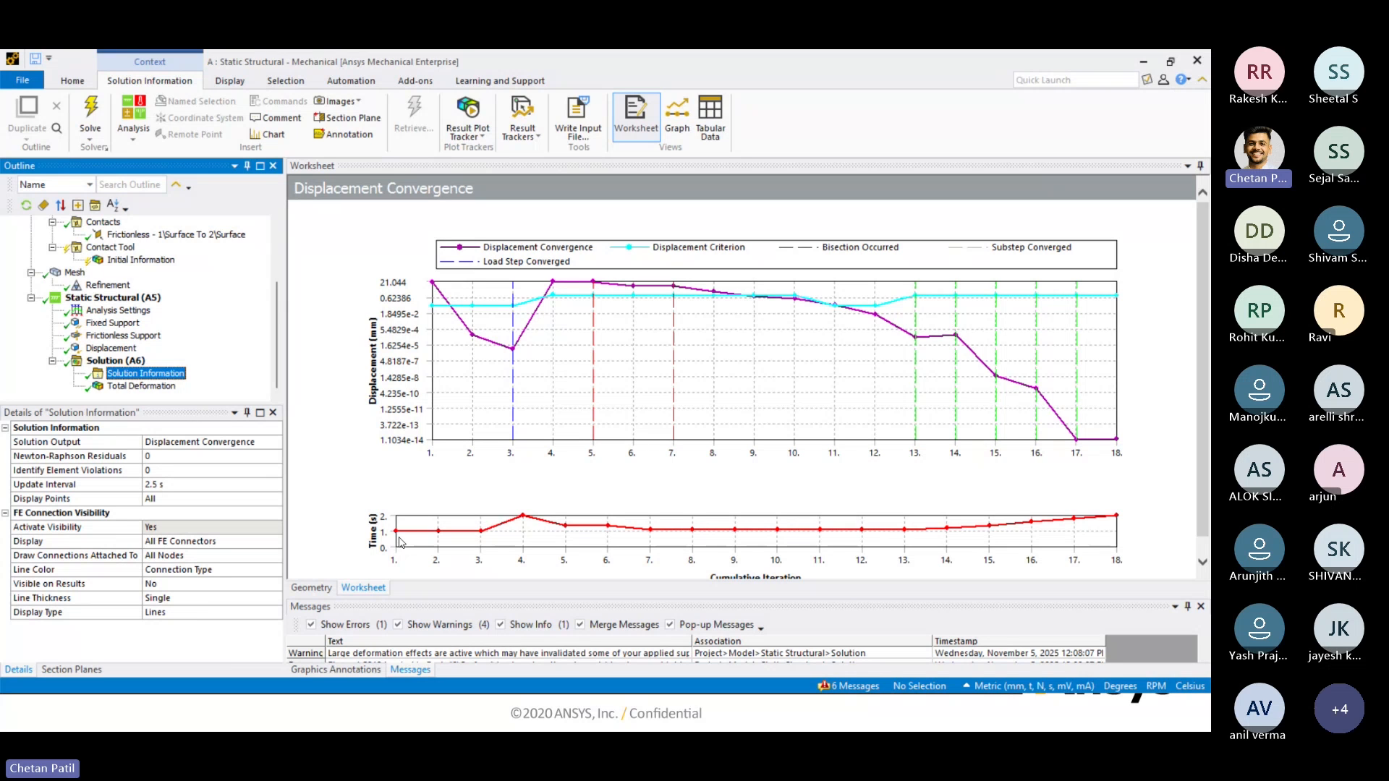
click(126, 384)
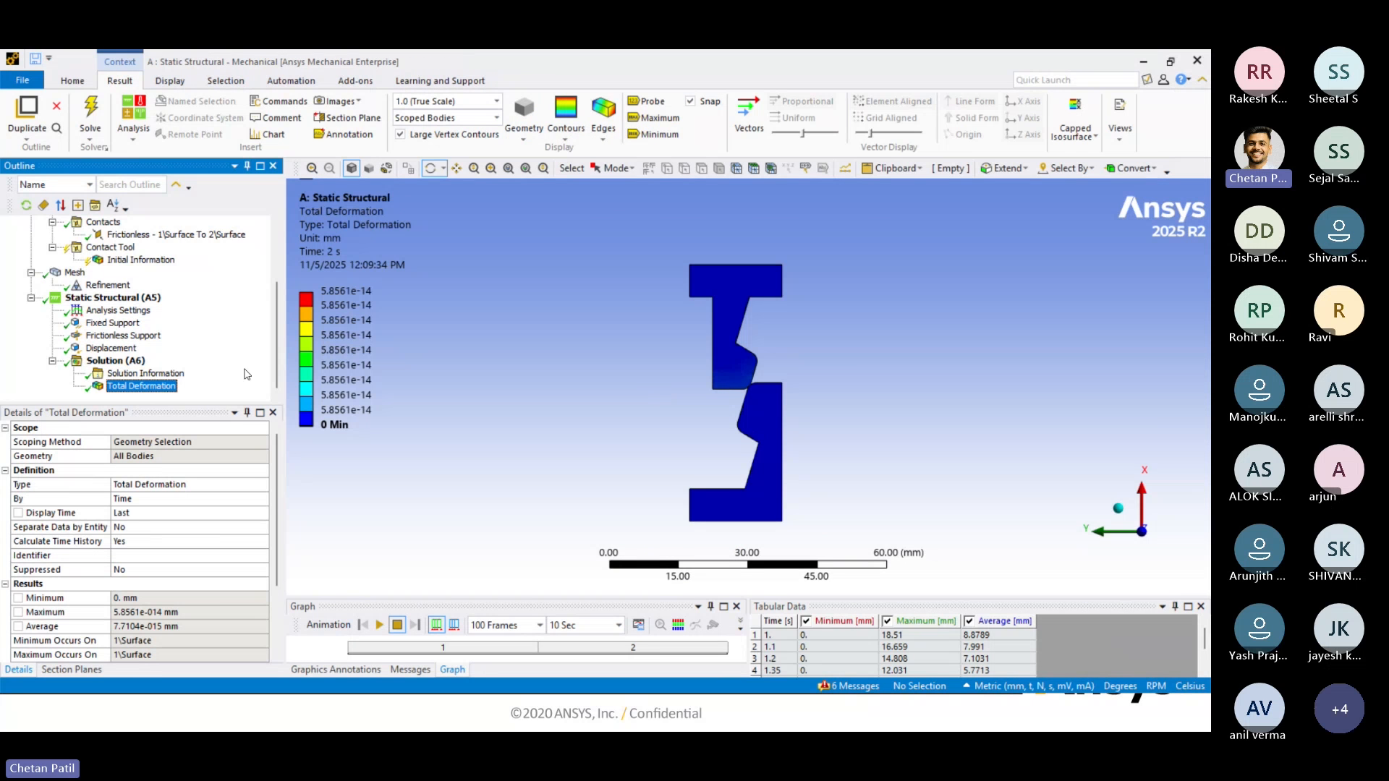
Turn on Auto Time Stepping for load step 1 in the analysis settings and define it by Time.
click(118, 311)
click(142, 486)
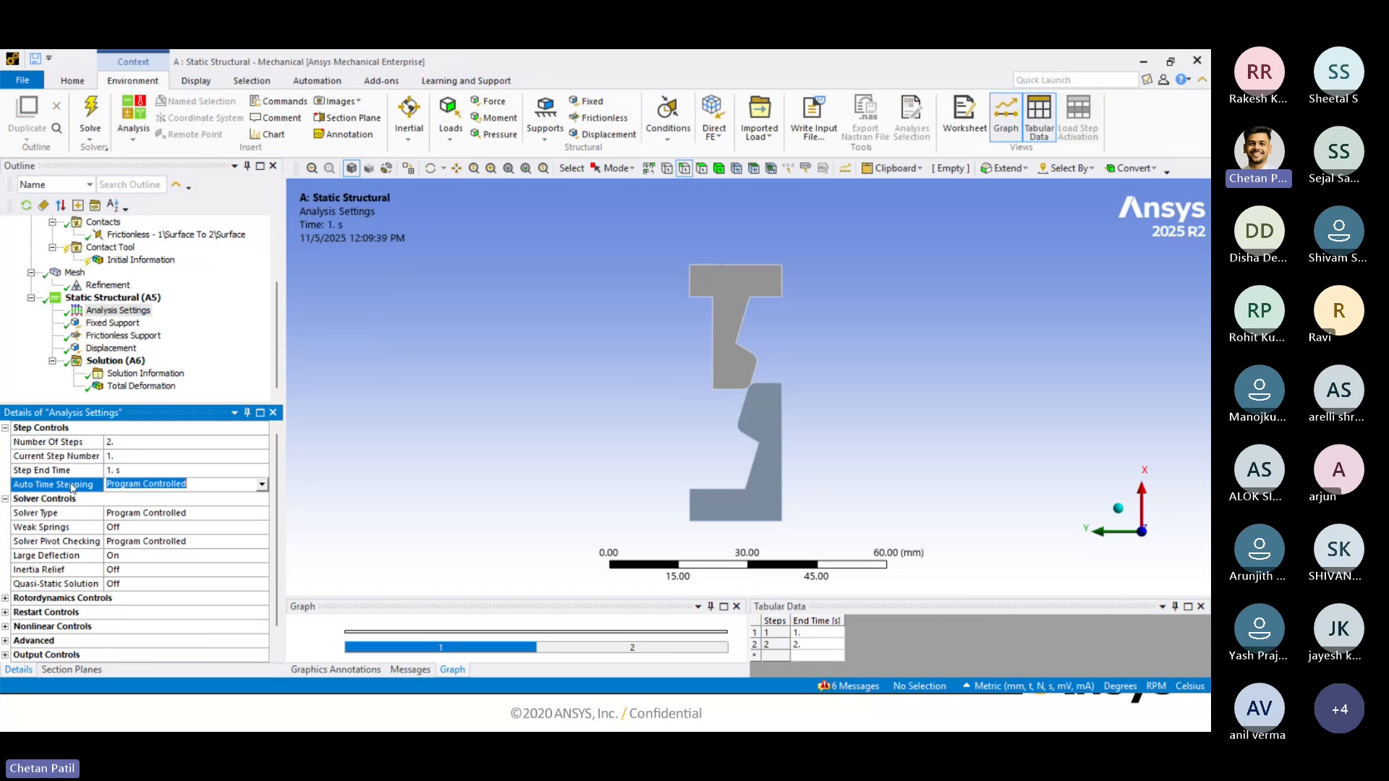
click(261, 484)
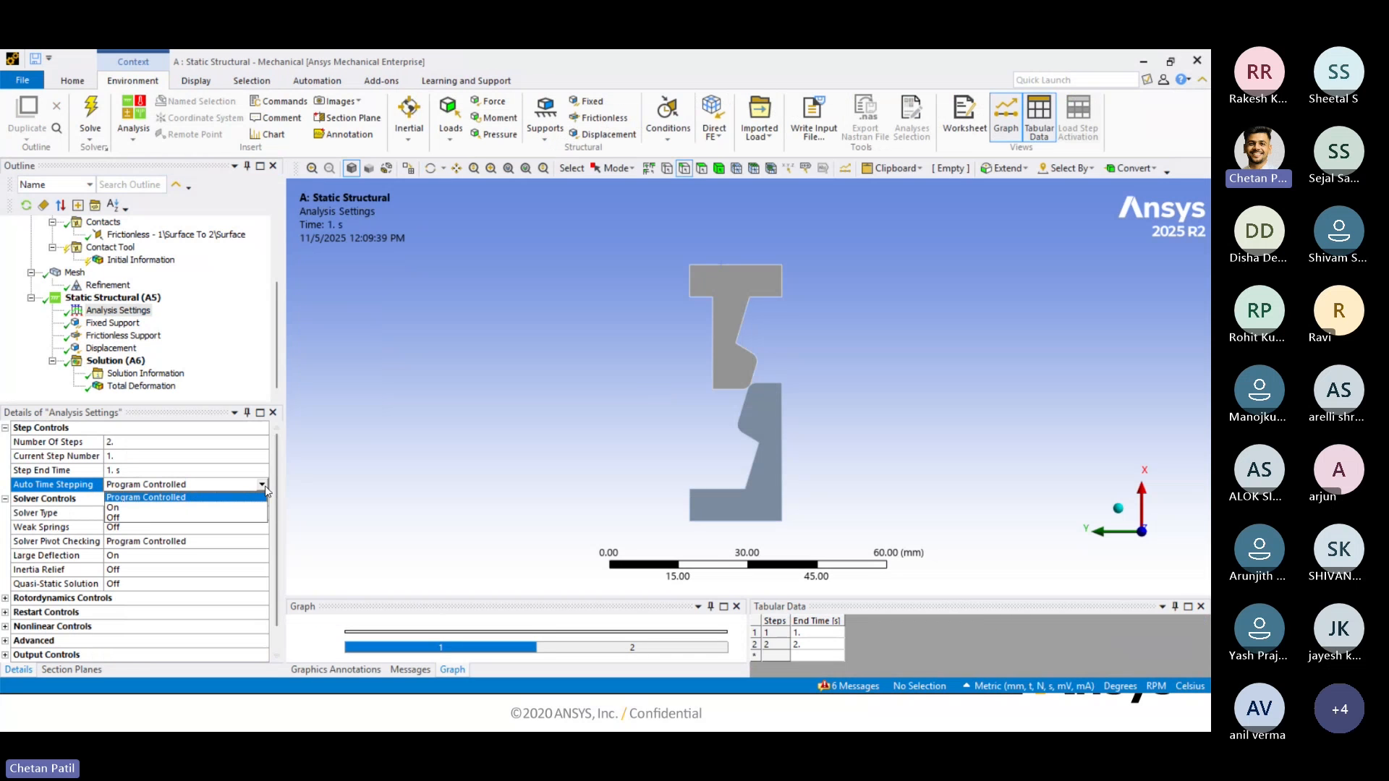
click(144, 486)
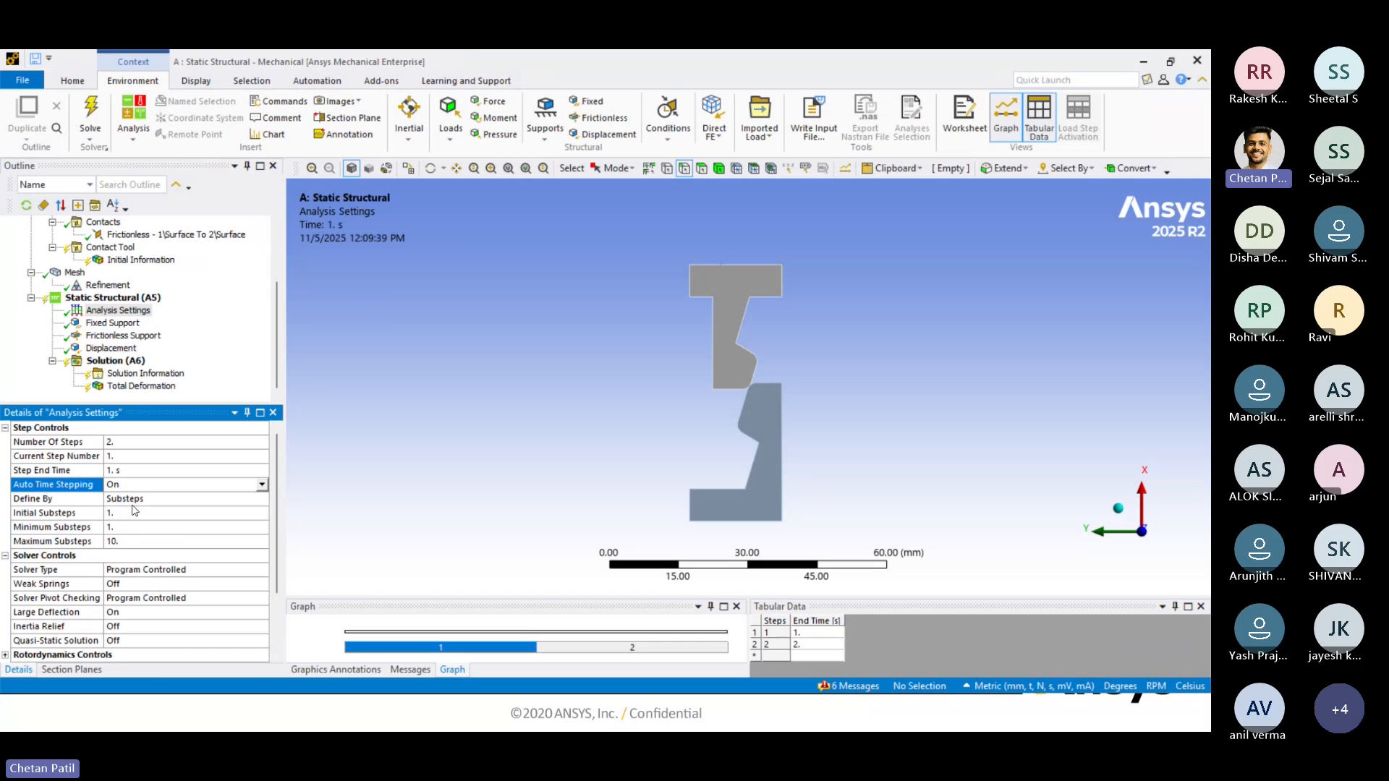
click(177, 501)
click(264, 502)
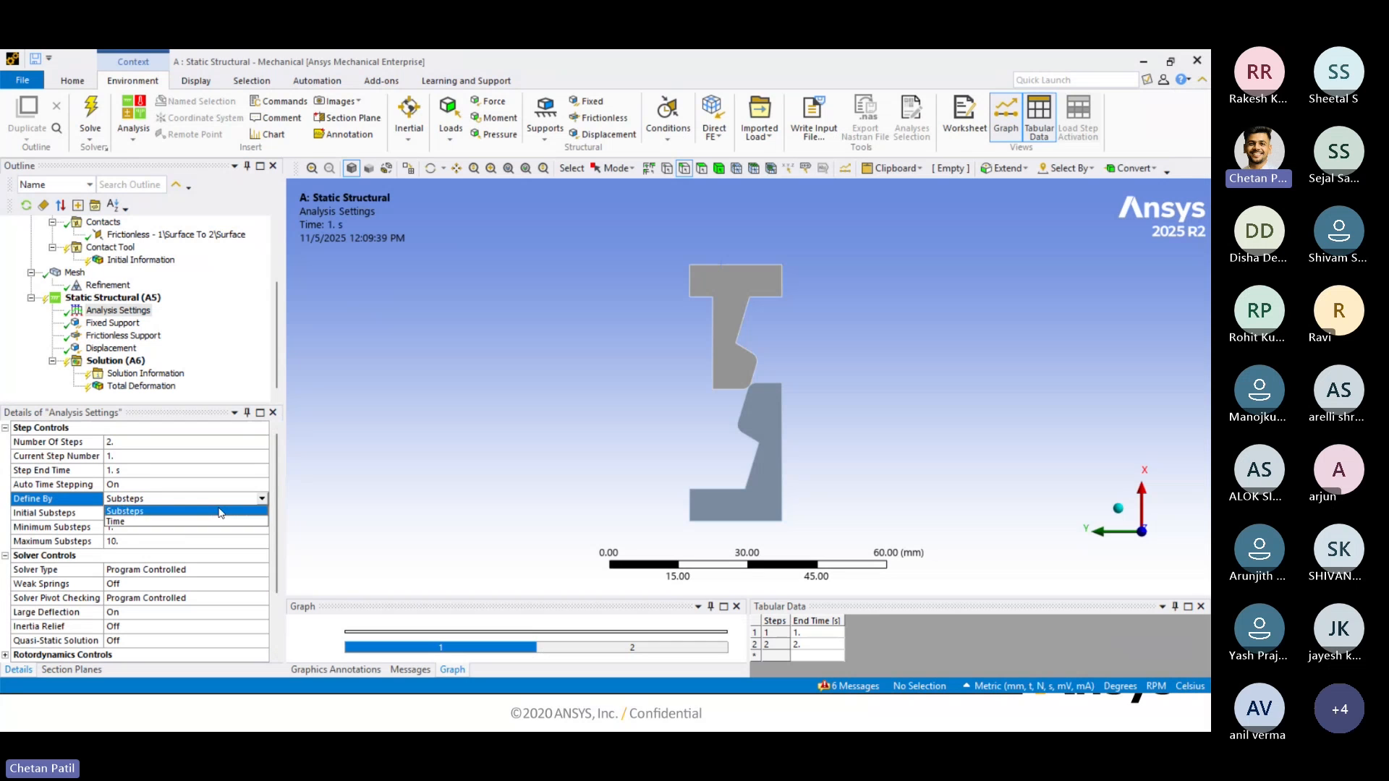
click(165, 526)
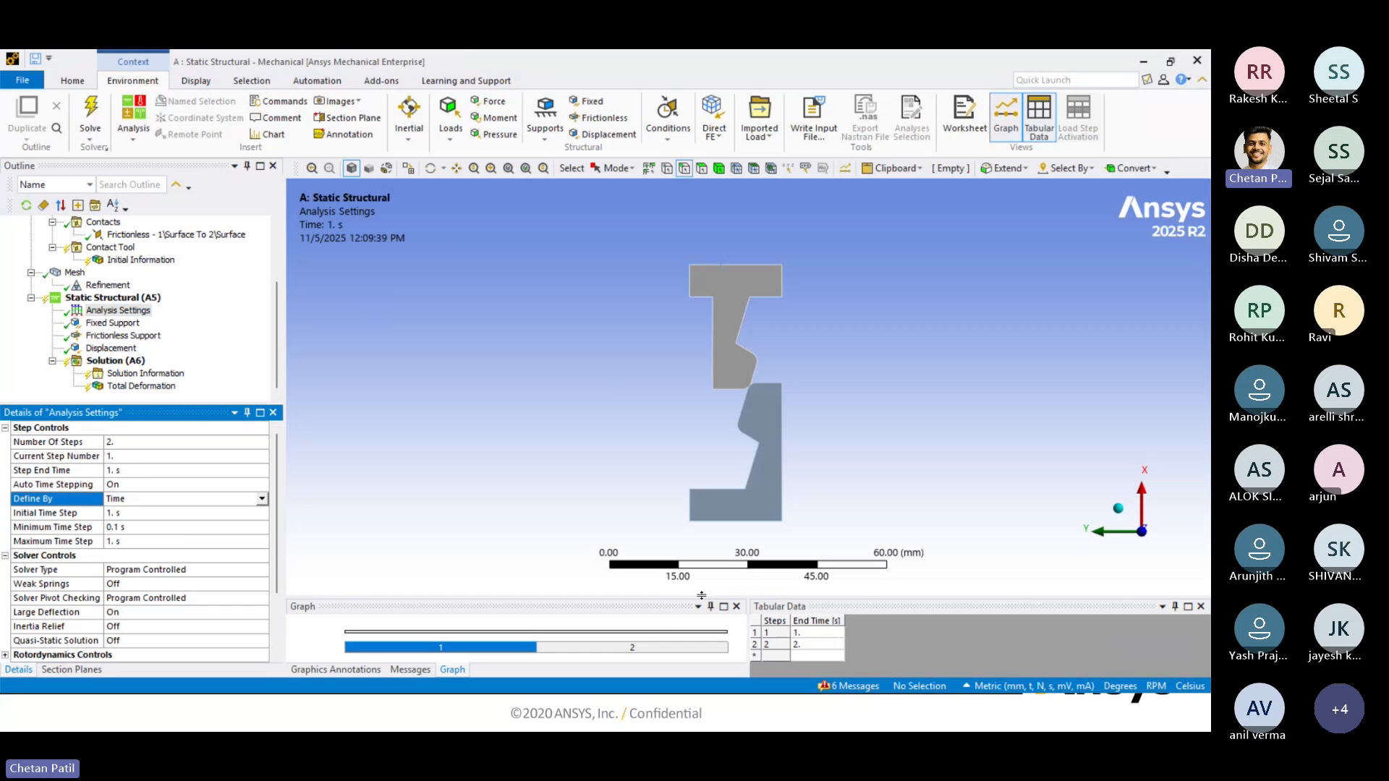
Enlarge the load graph and set the initial, minimum and maximum time steps of load step 1 to 0.01 s.
drag(703, 599, 694, 498)
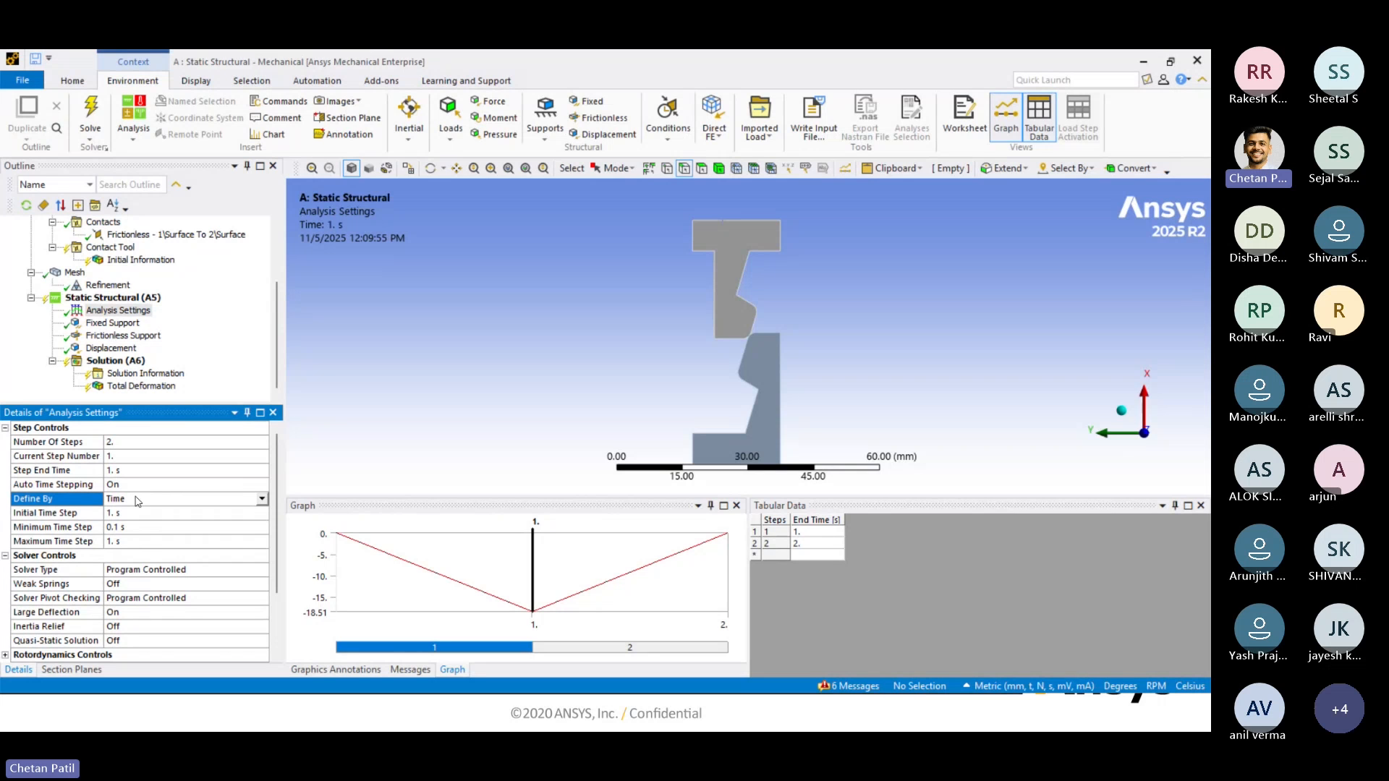
click(118, 513)
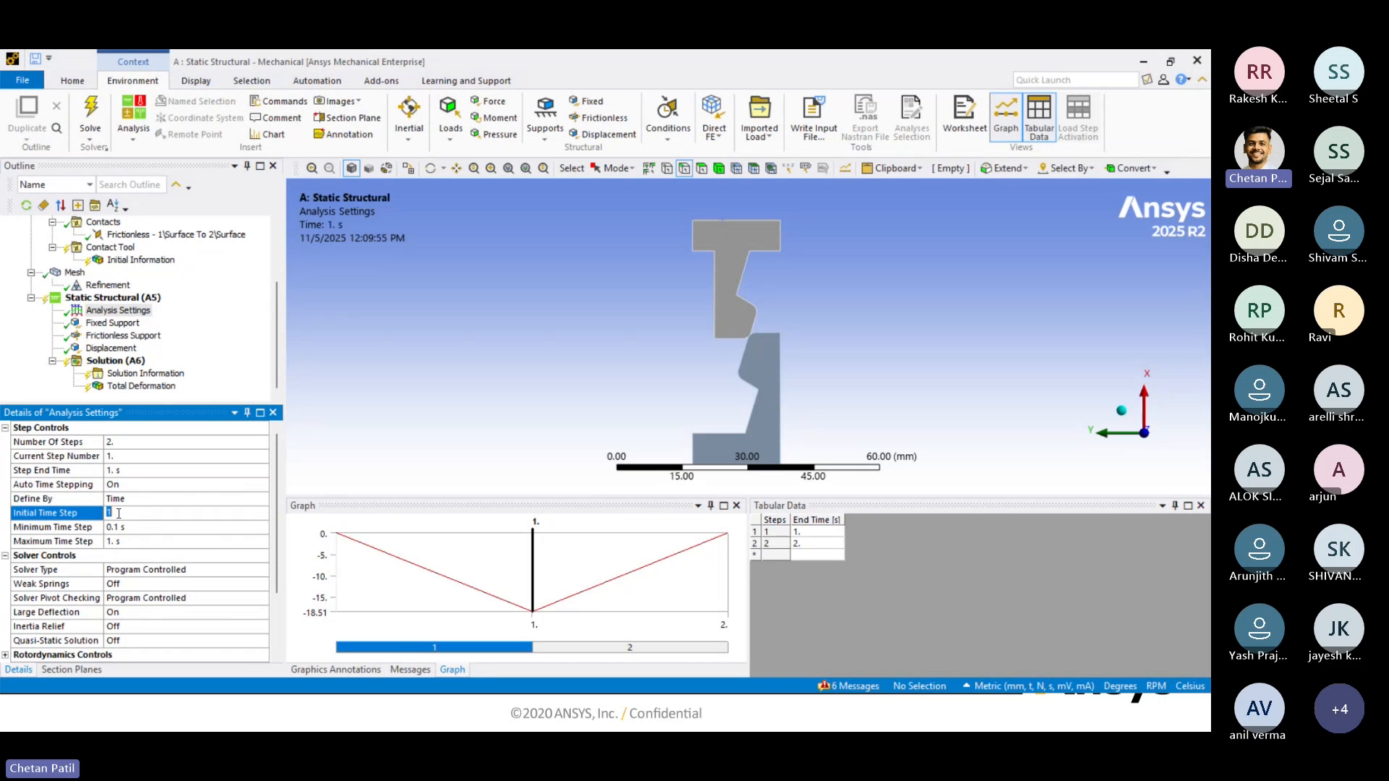
text(0.01)
click(114, 526)
text(0.)
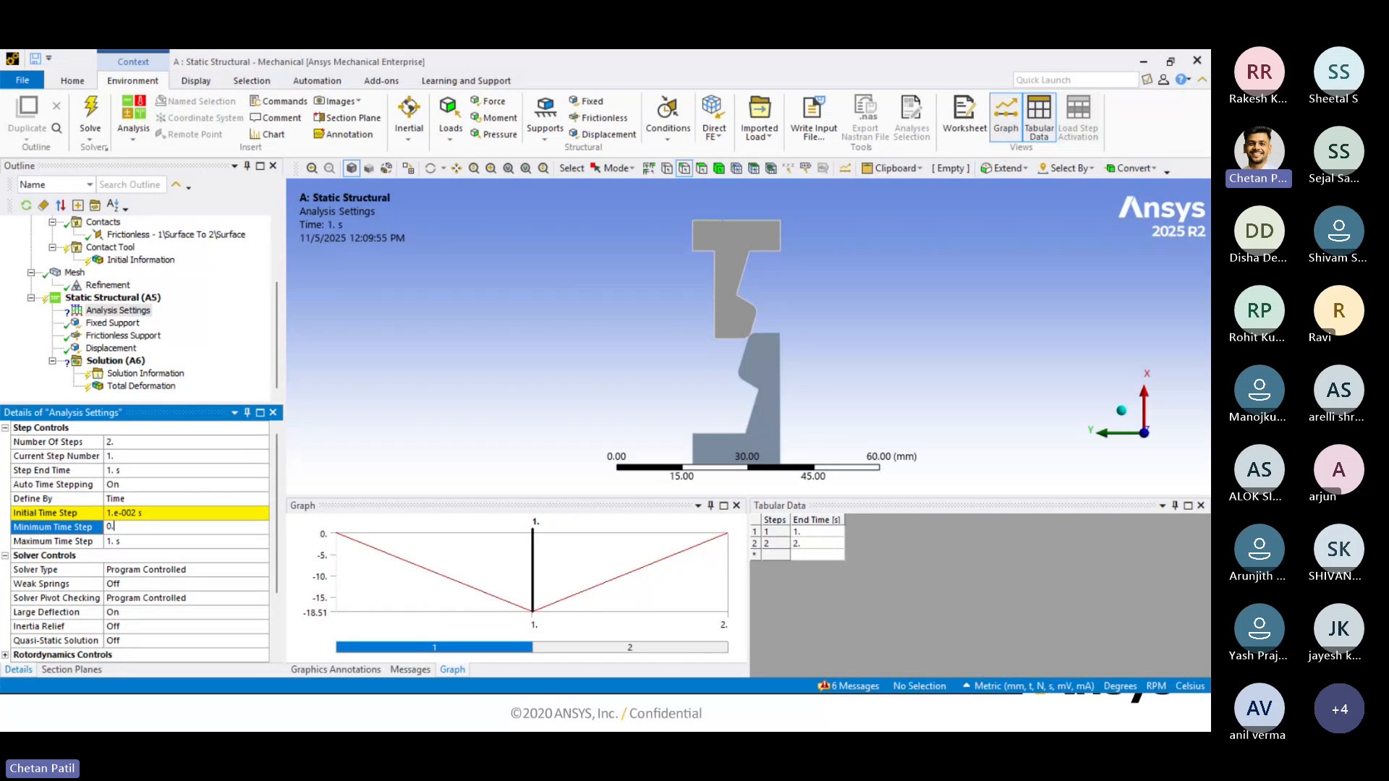
text(01)
click(124, 544)
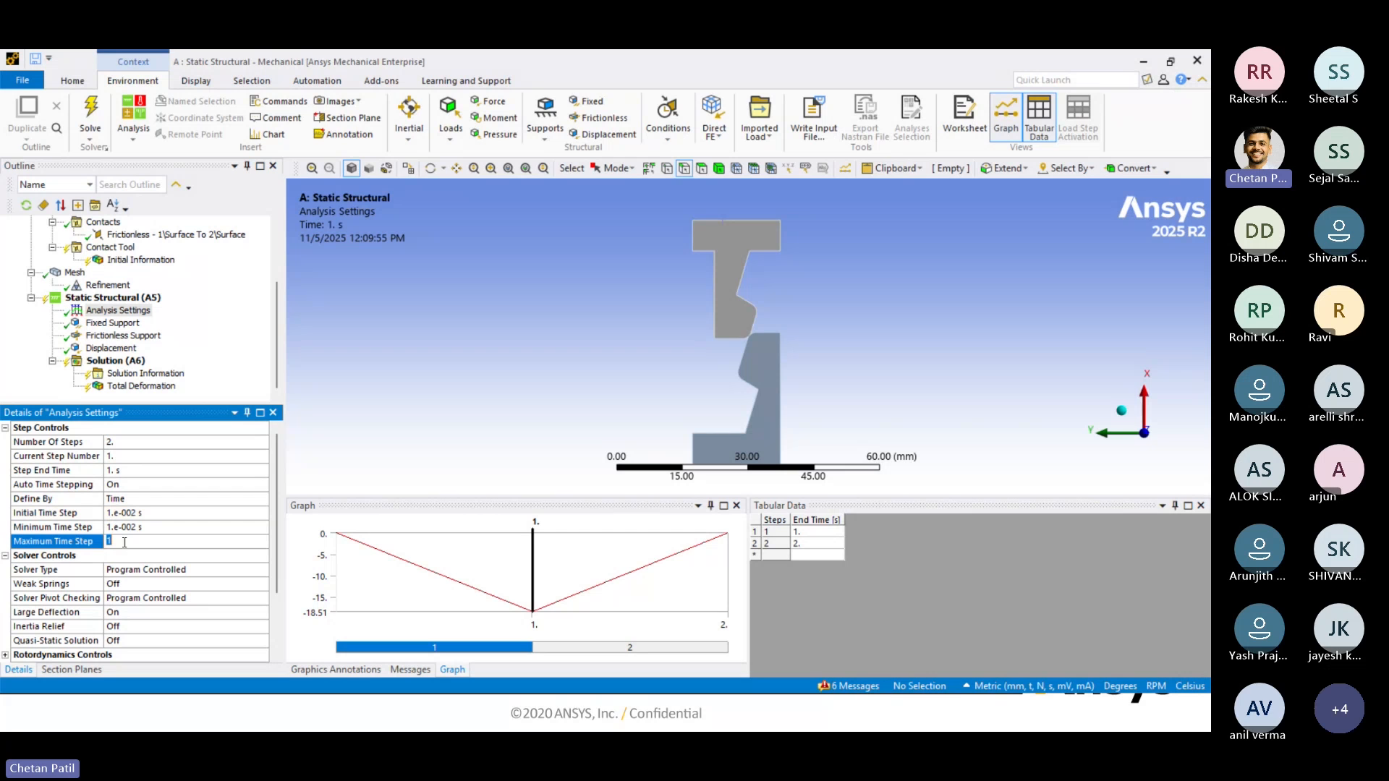
text(0.01)
key(Return)
Make load step 2 current, turn on its Auto Time Stepping and define it by Time.
click(651, 648)
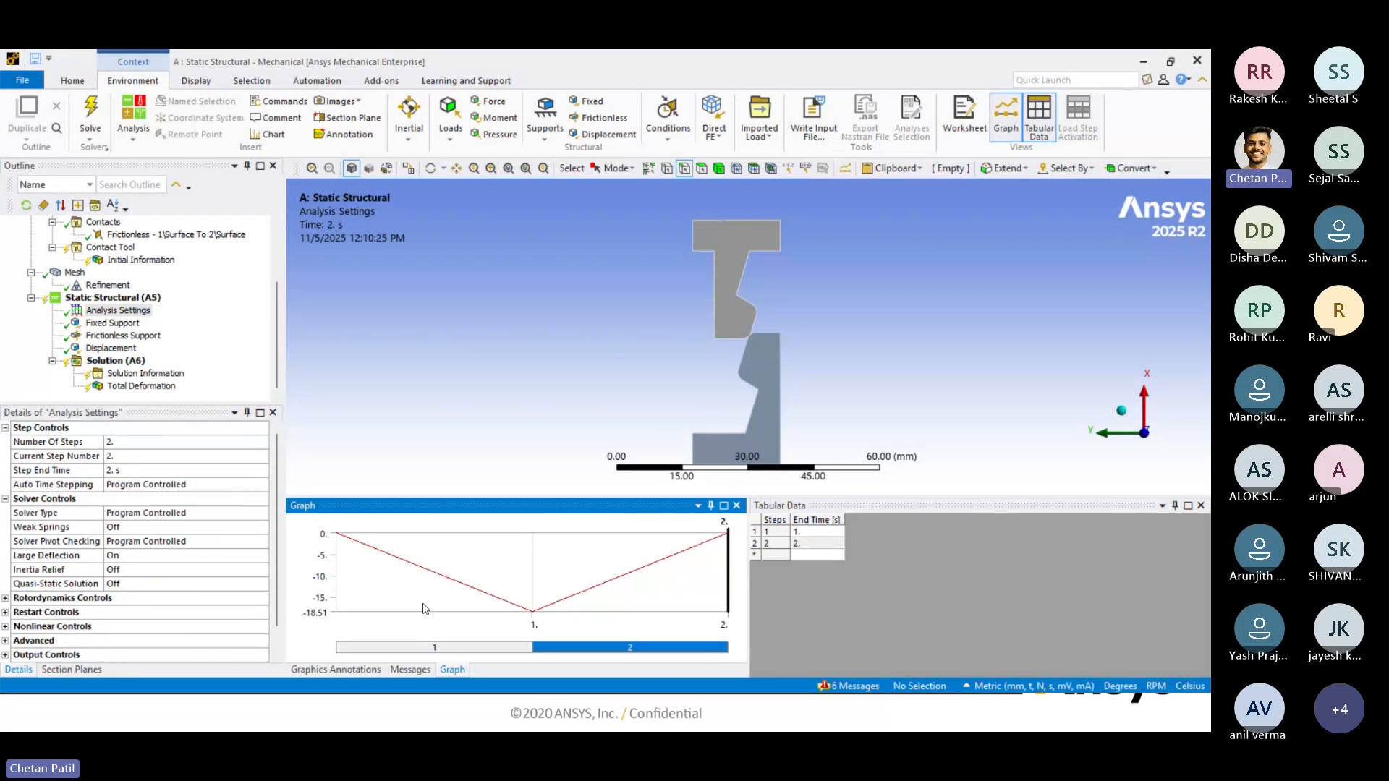
click(250, 486)
click(170, 509)
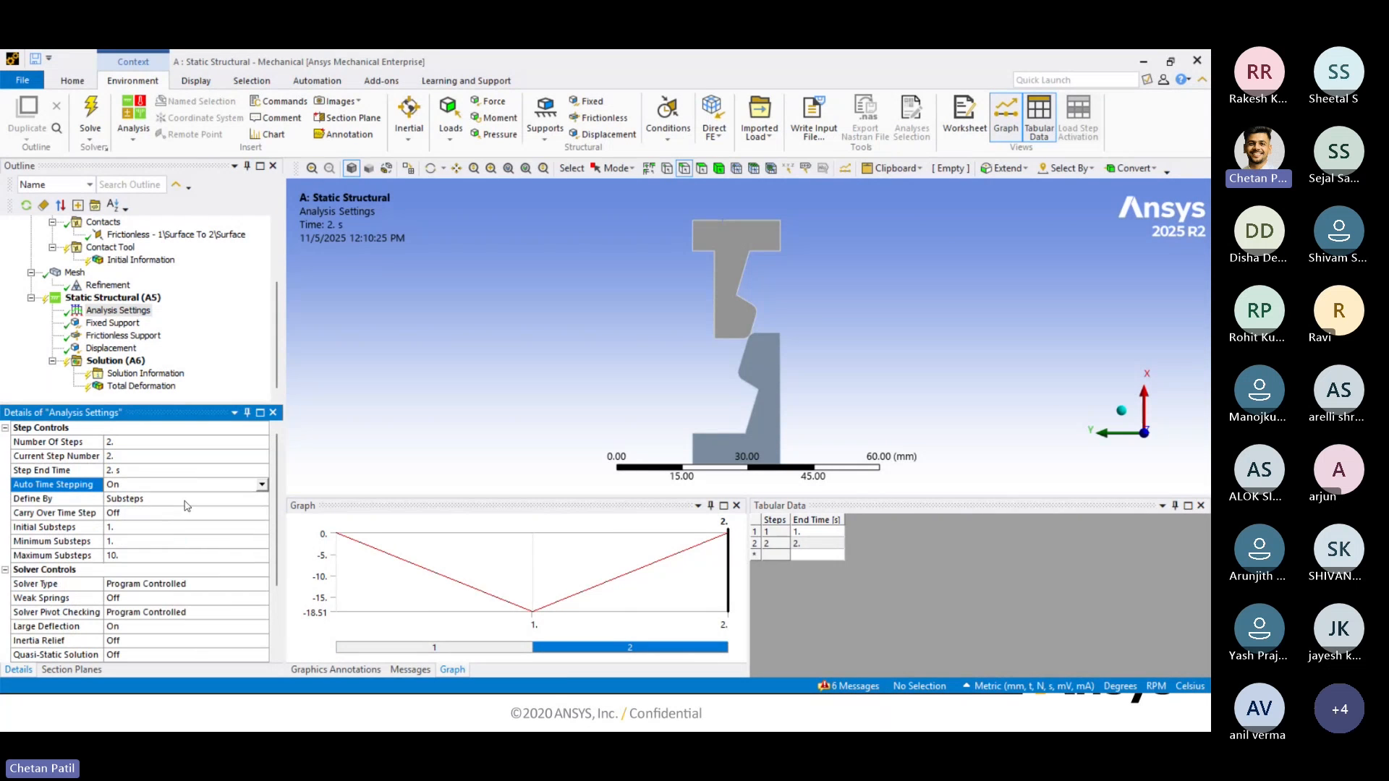
click(192, 500)
click(262, 499)
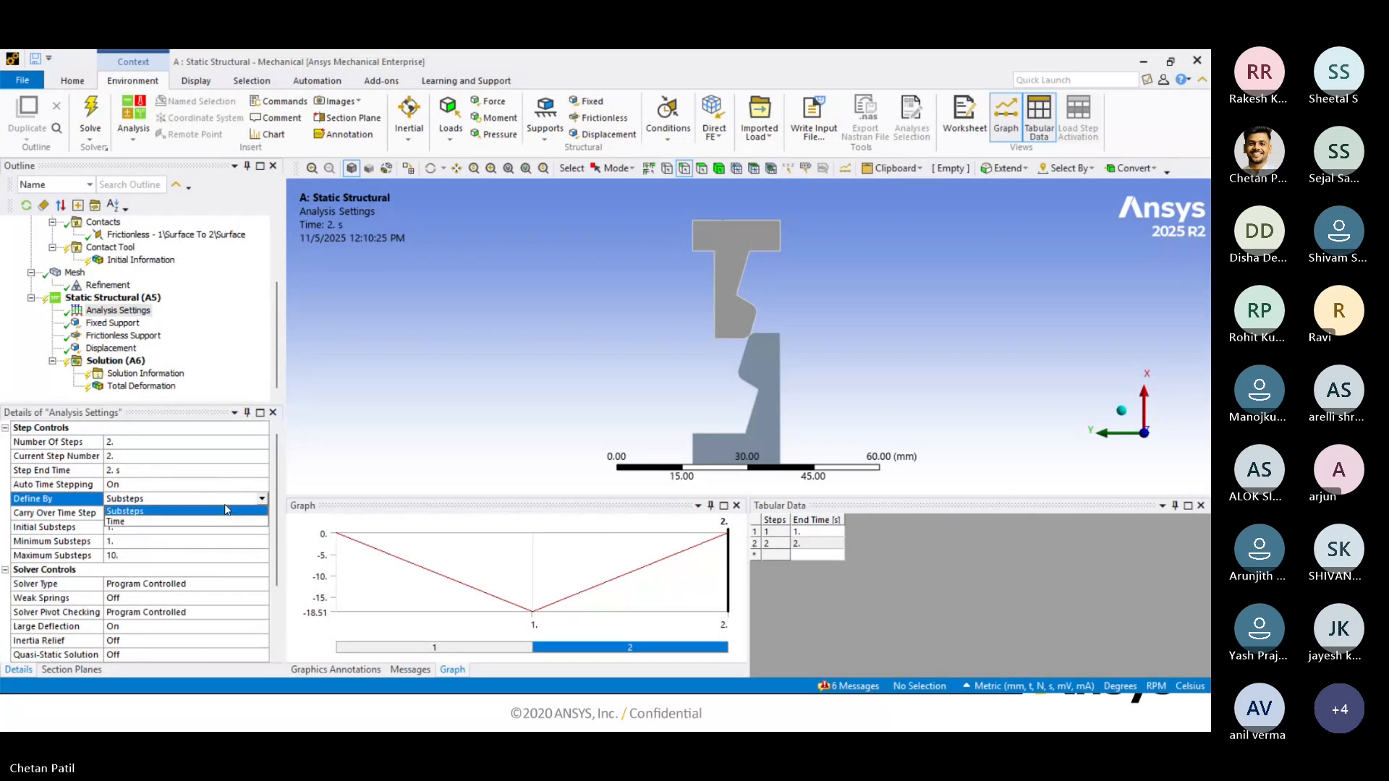
click(190, 522)
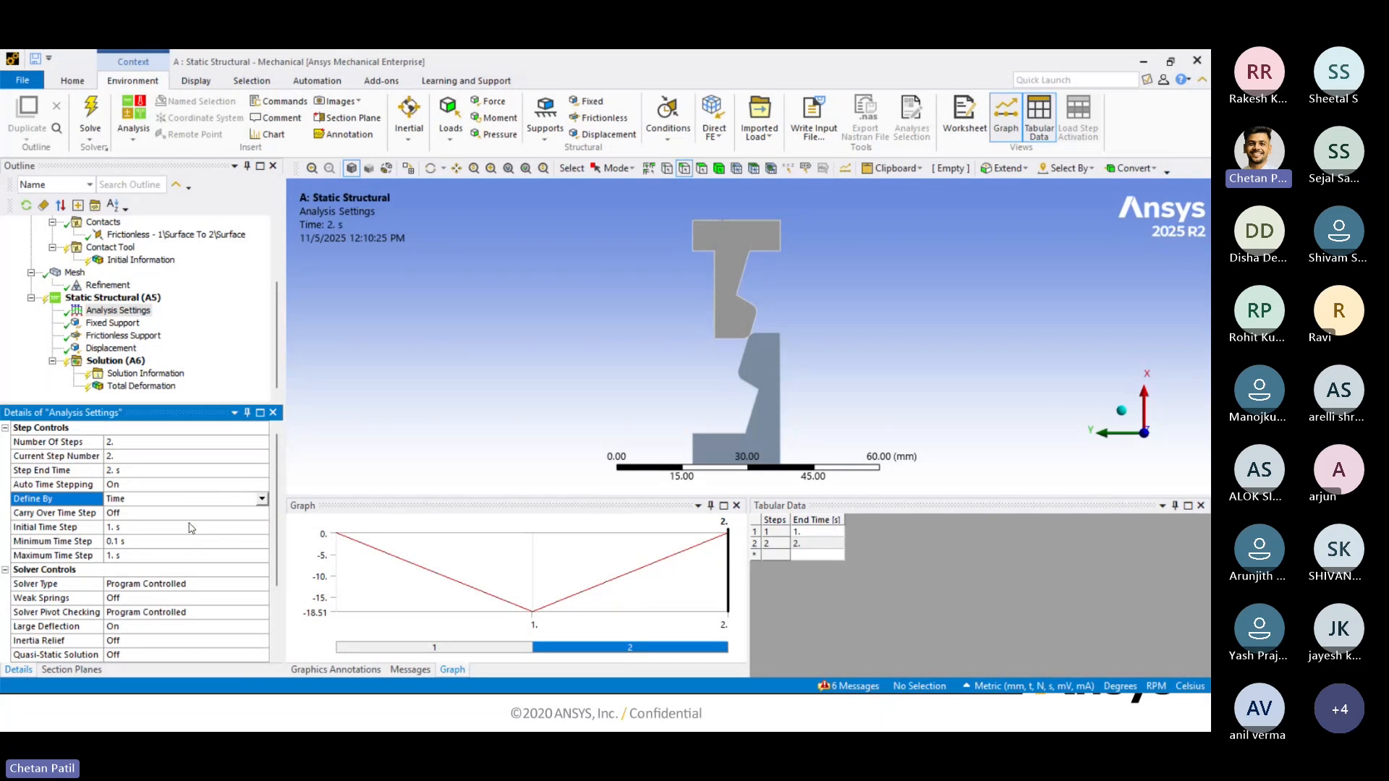
Turn on Carry Over Time Step for load step 2 and set its minimum and maximum time steps to 0.01 s.
click(50, 518)
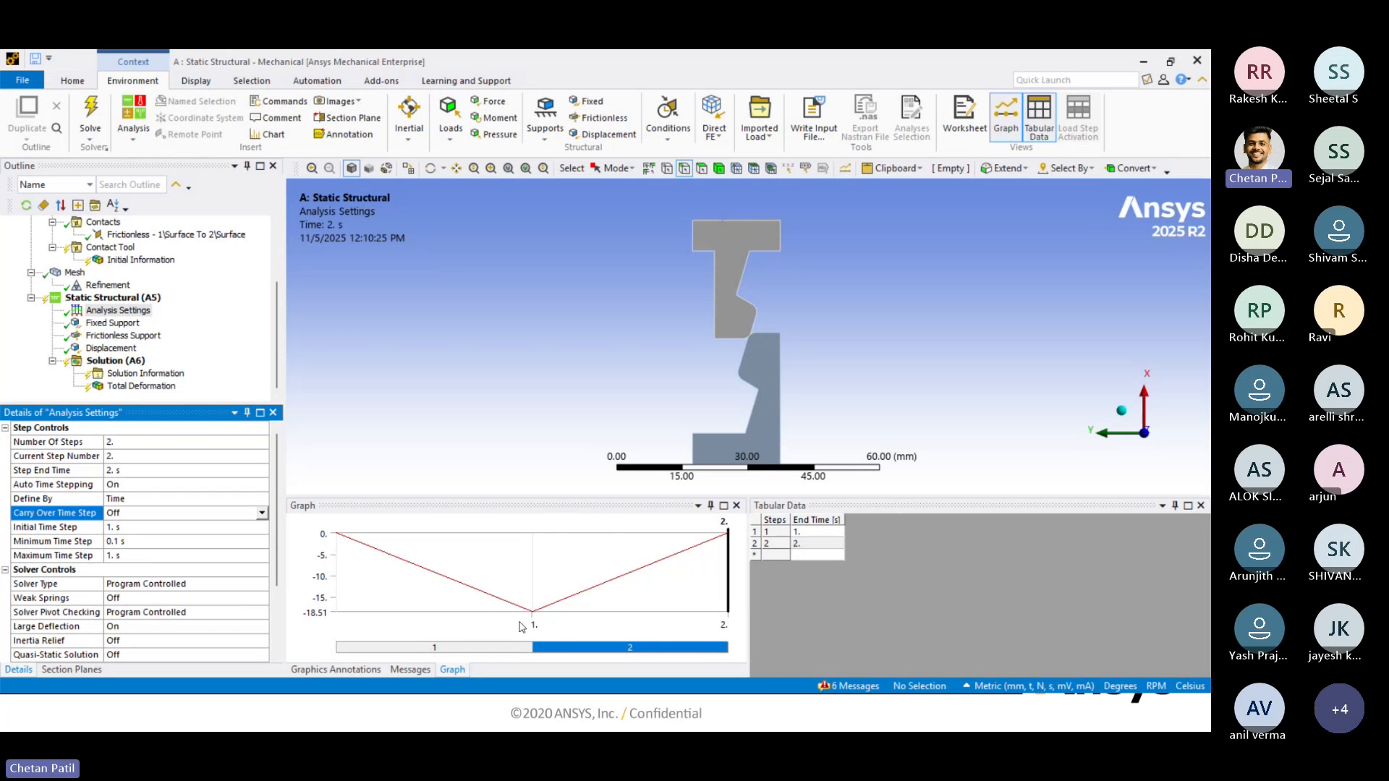
click(230, 512)
click(183, 536)
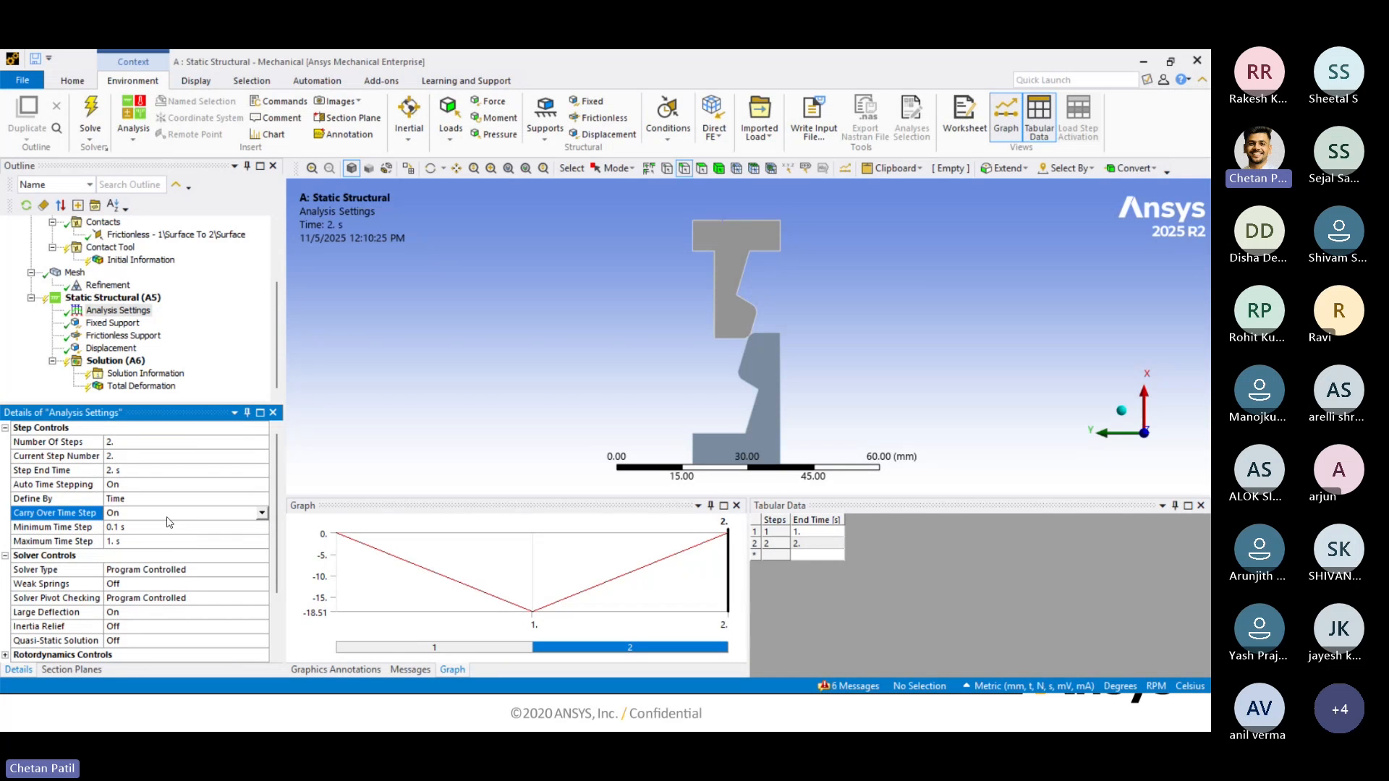
click(168, 526)
text(0.01)
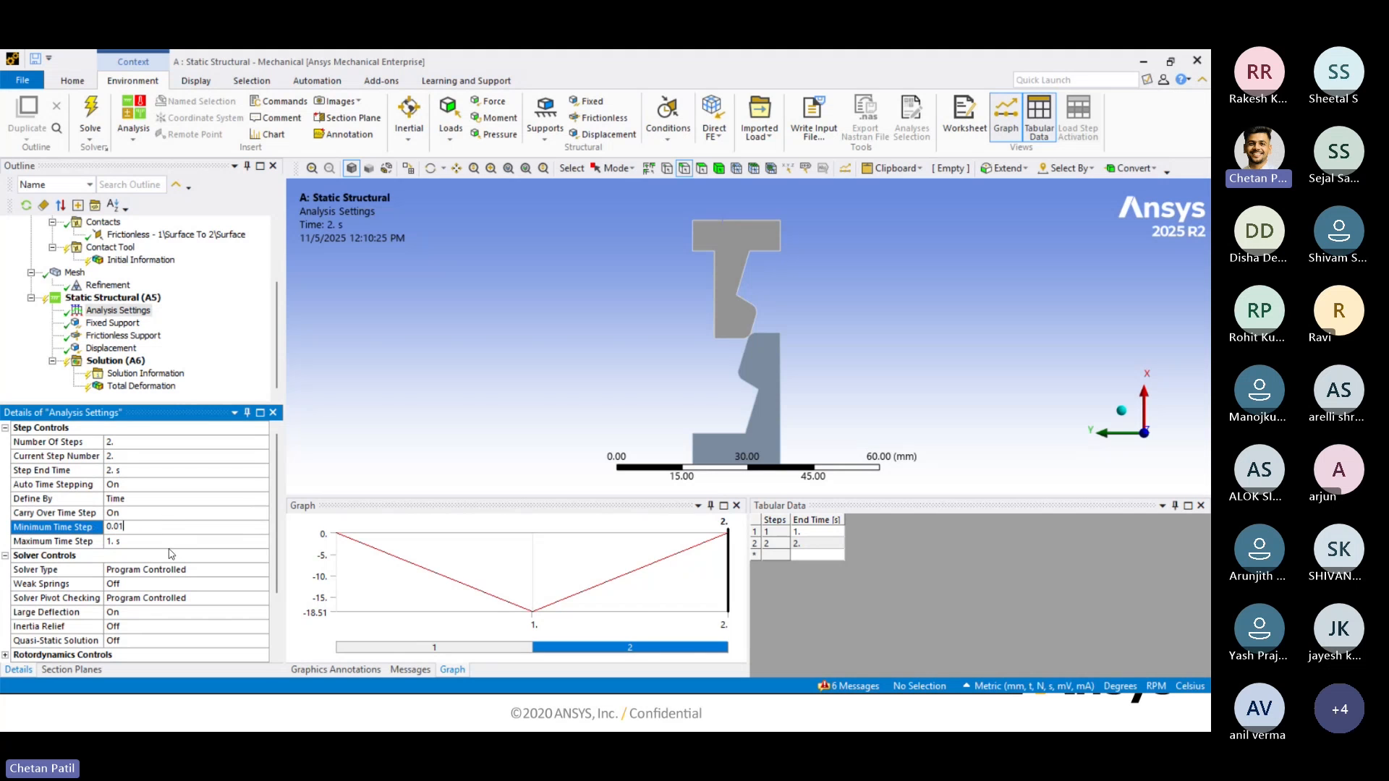
click(172, 542)
text(0.01)
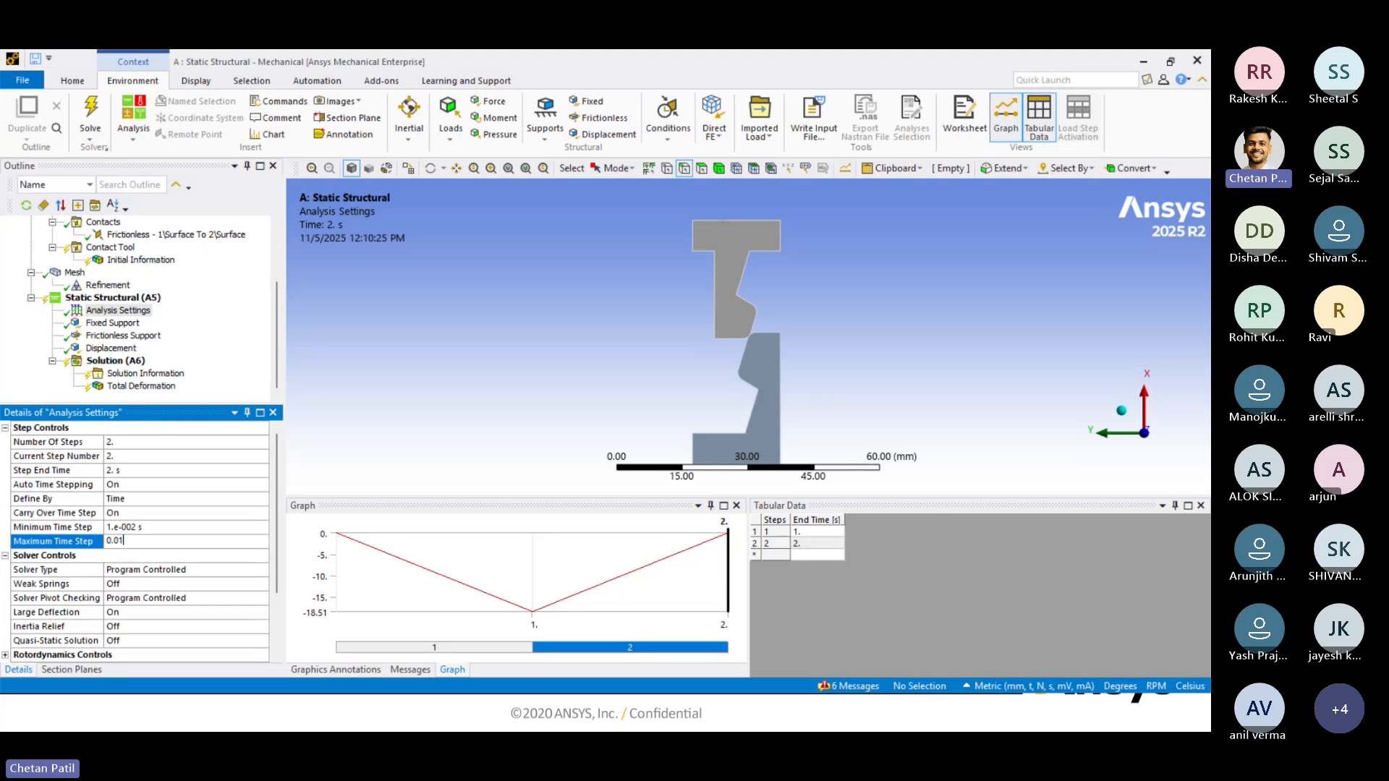
key(Return)
Solve the analysis again and monitor its Displacement Convergence plot and solver messages.
click(115, 361)
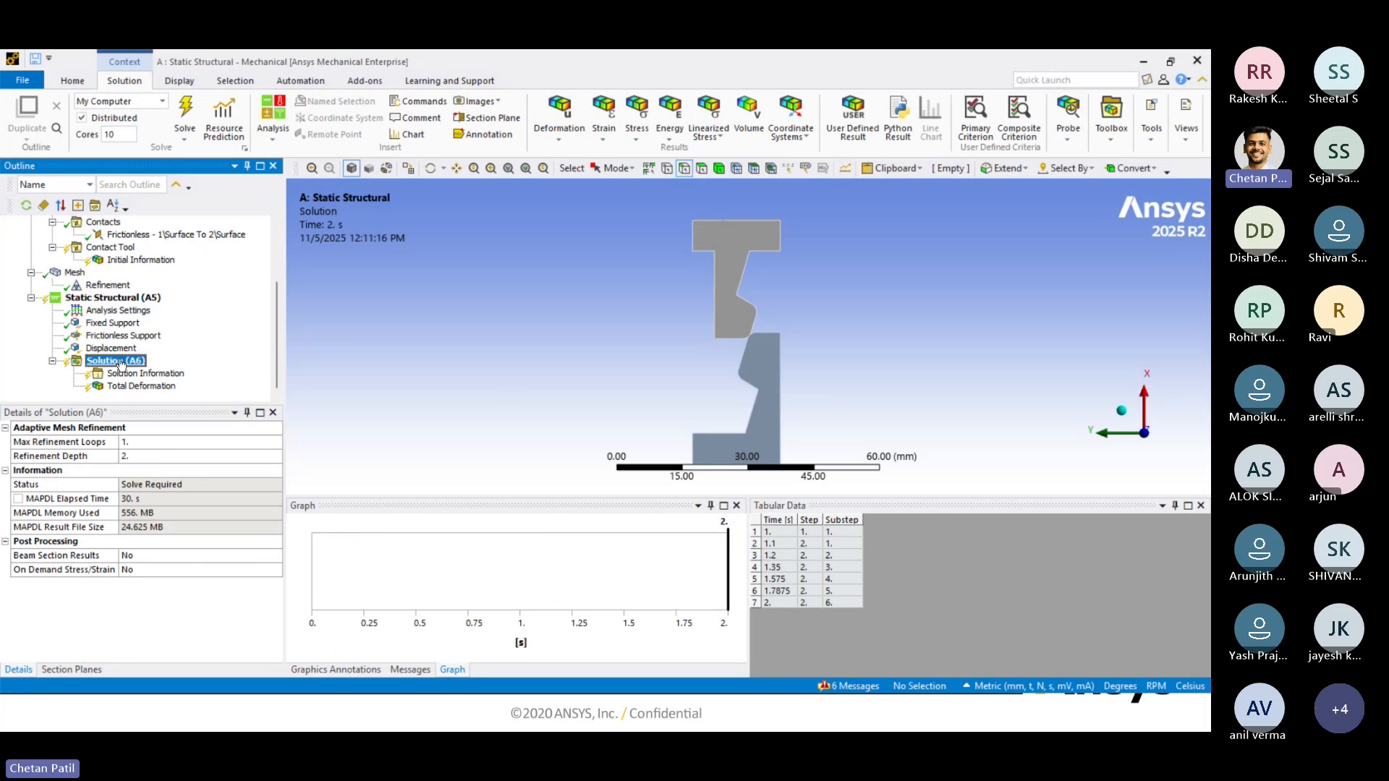
right_click(120, 364)
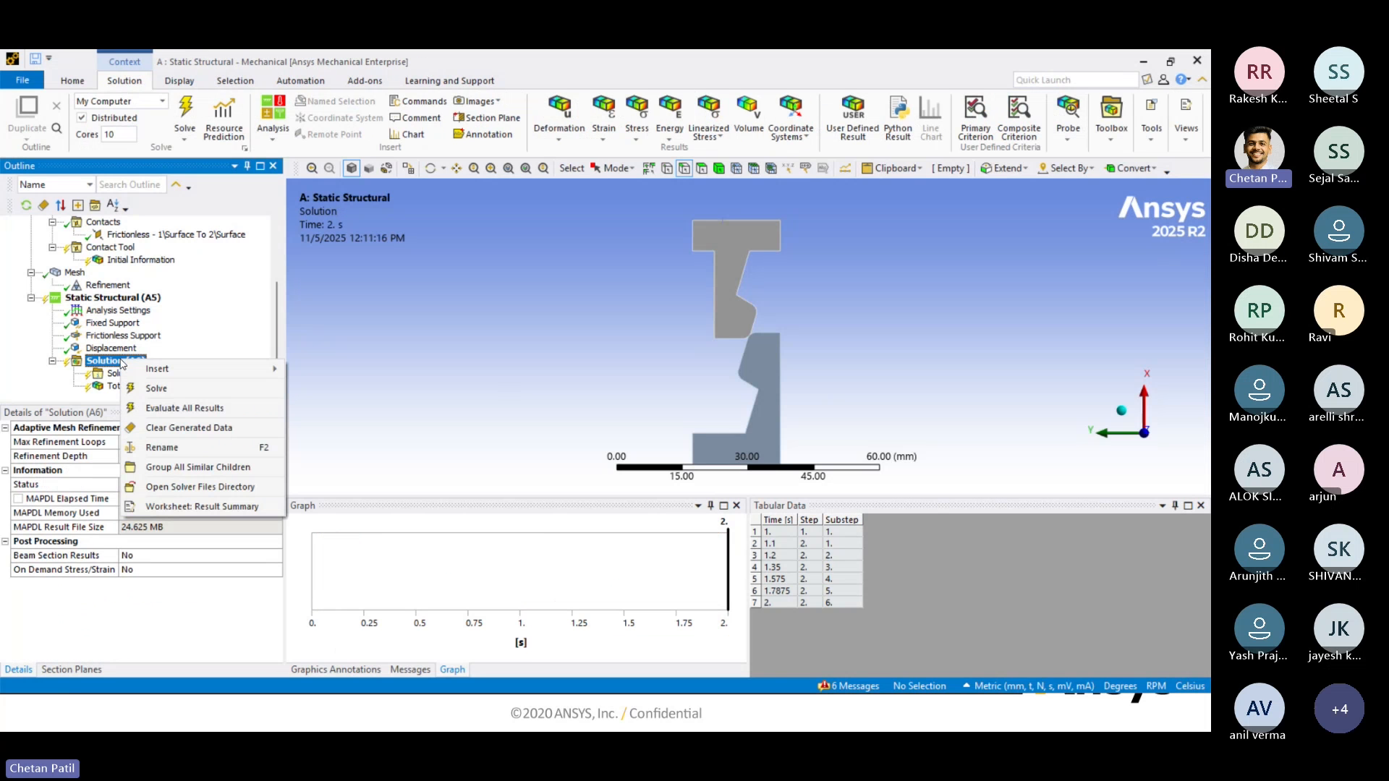
click(156, 389)
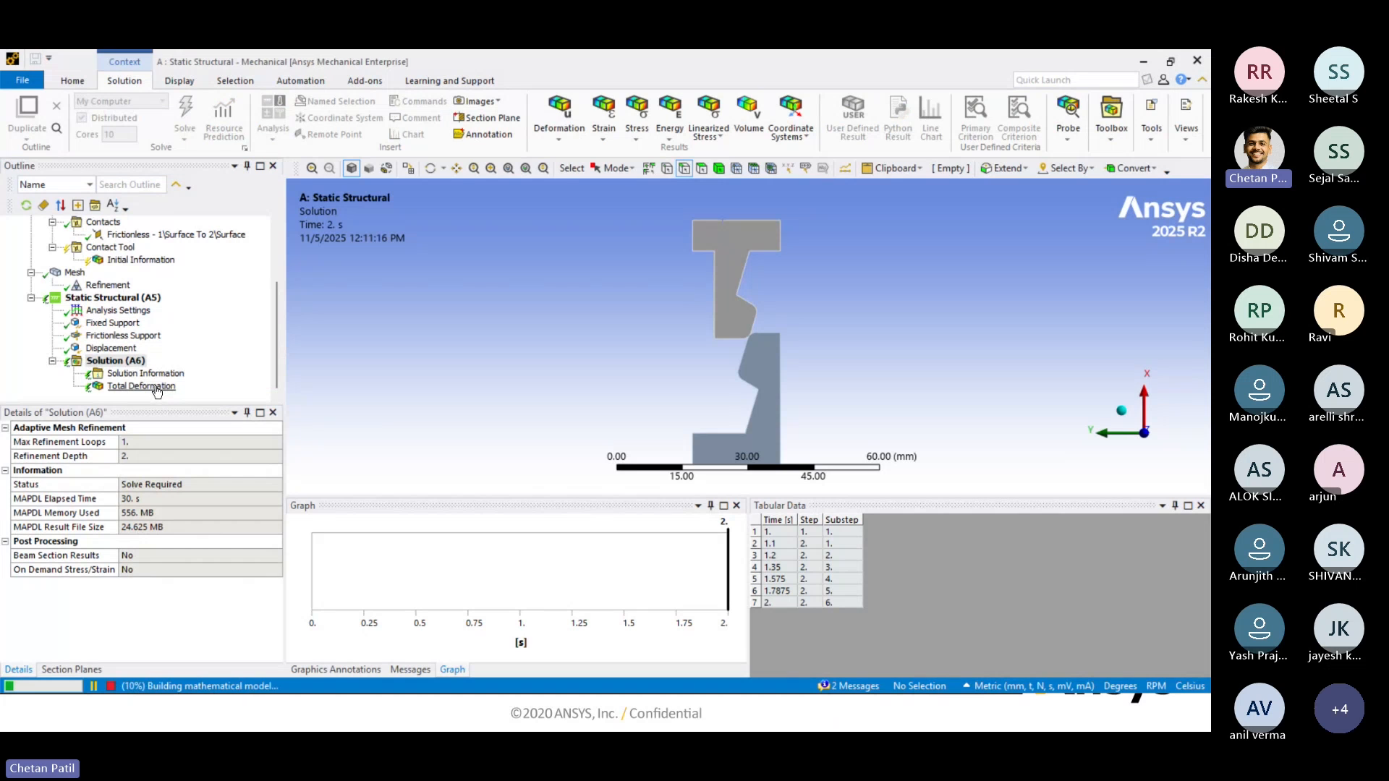
click(146, 372)
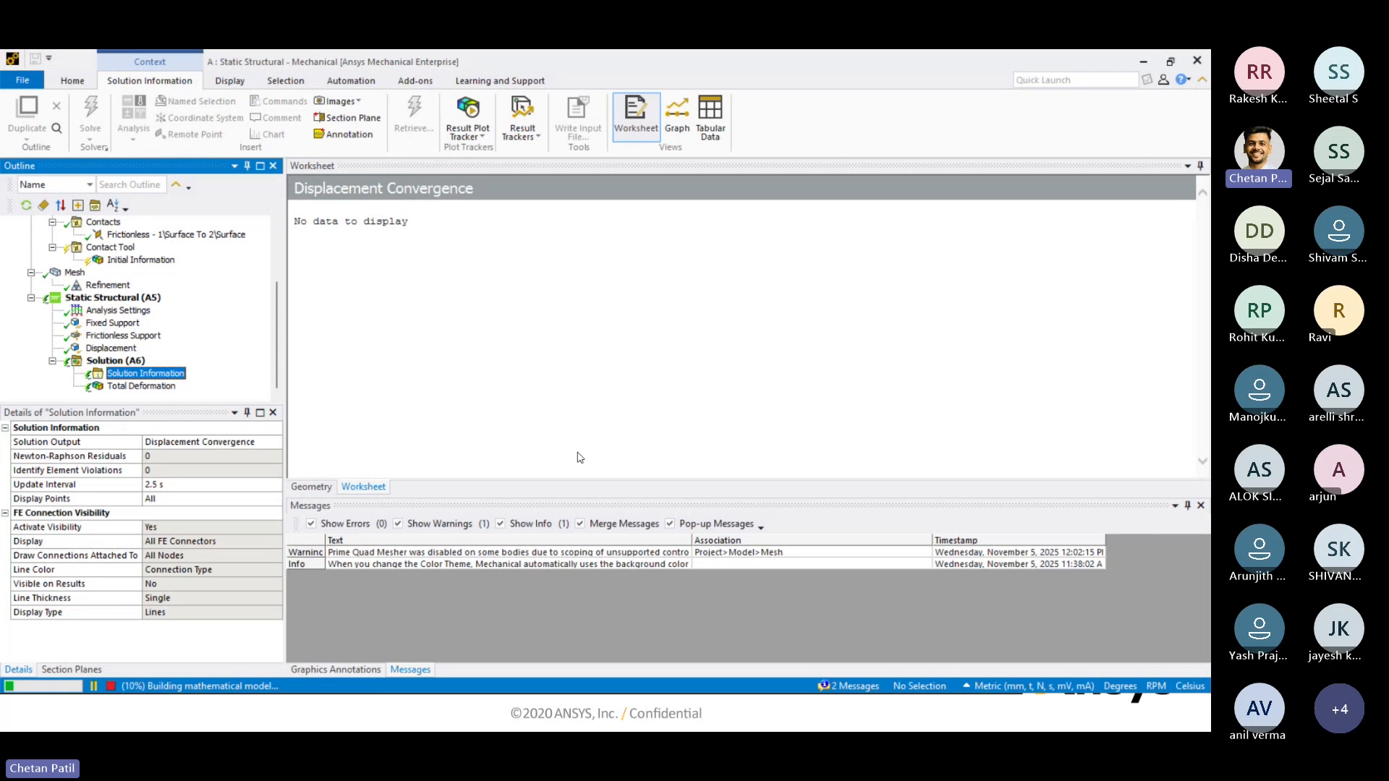
drag(579, 496, 568, 562)
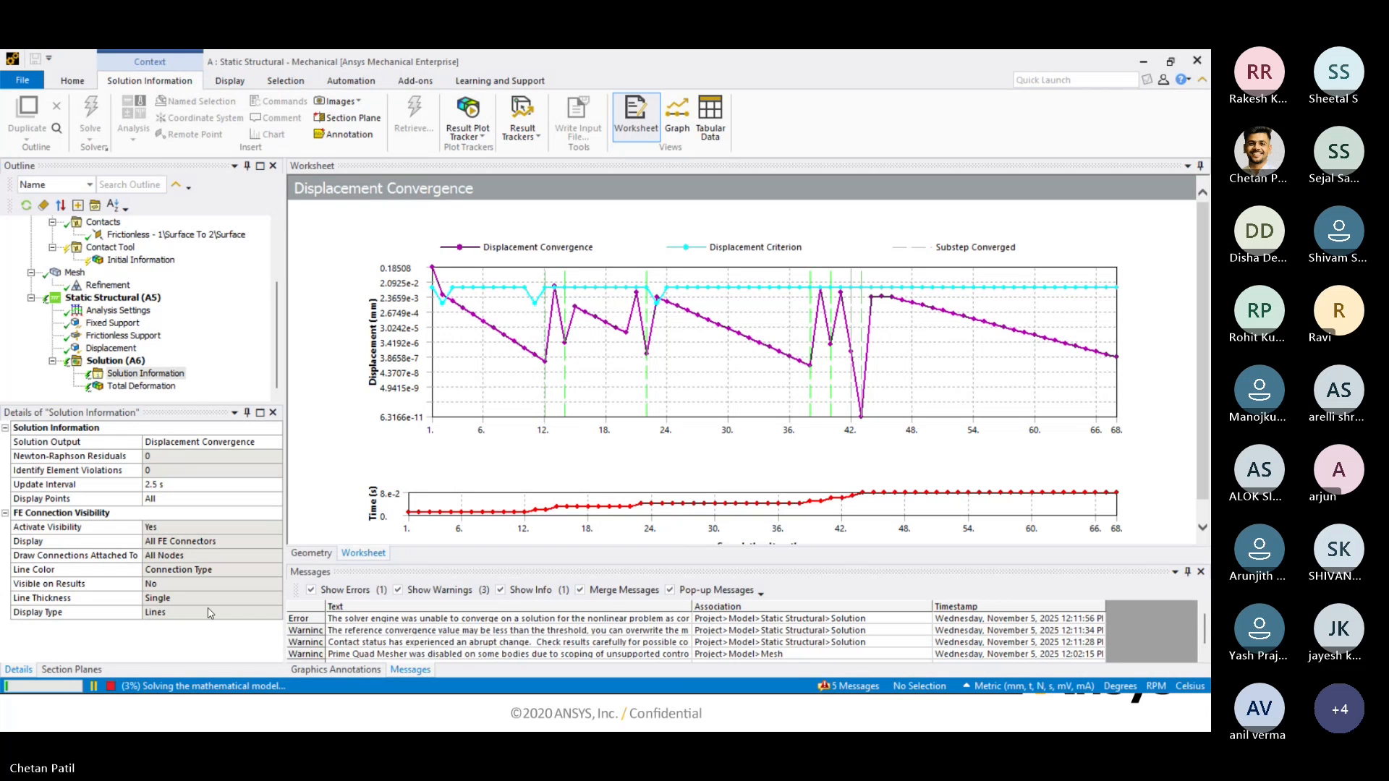
click(519, 620)
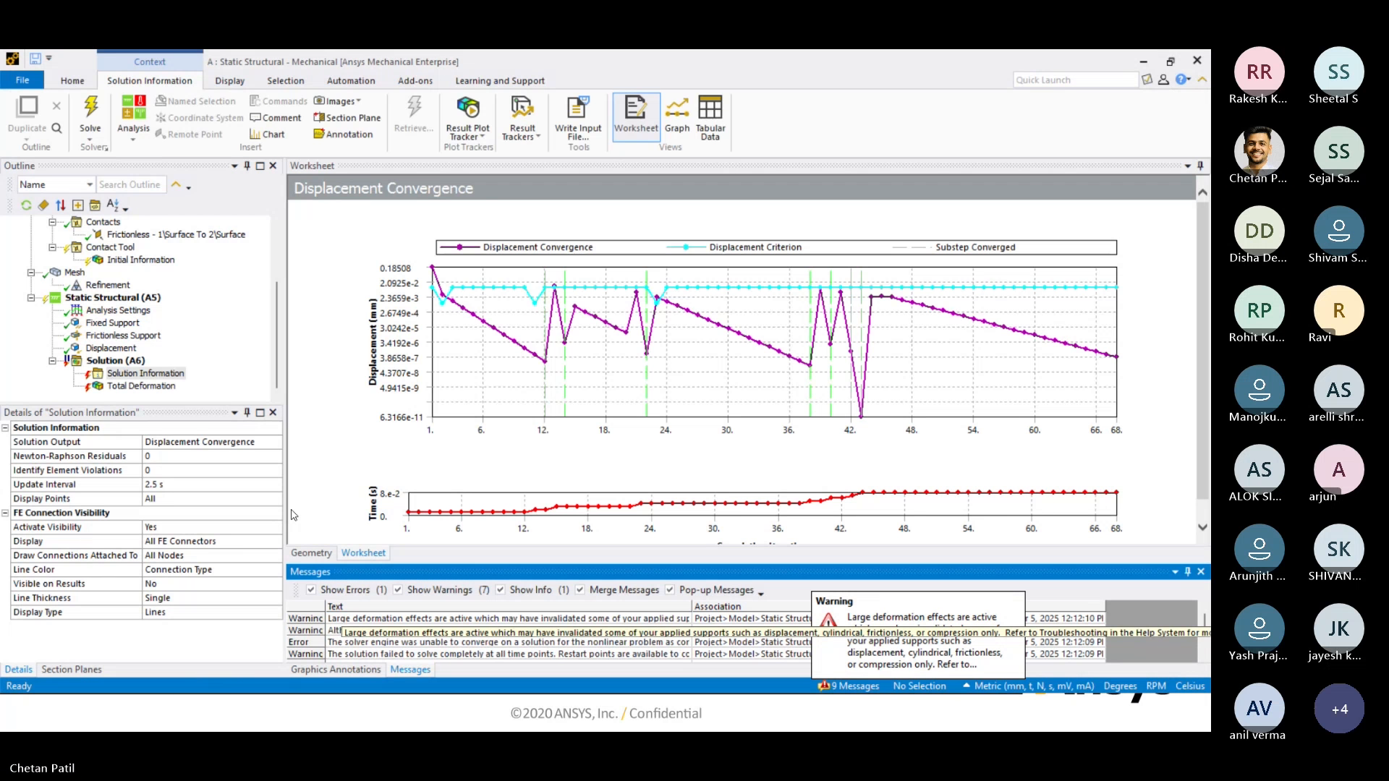
Animate the Total Deformation result of the partially solved analysis and stop the playback.
click(126, 387)
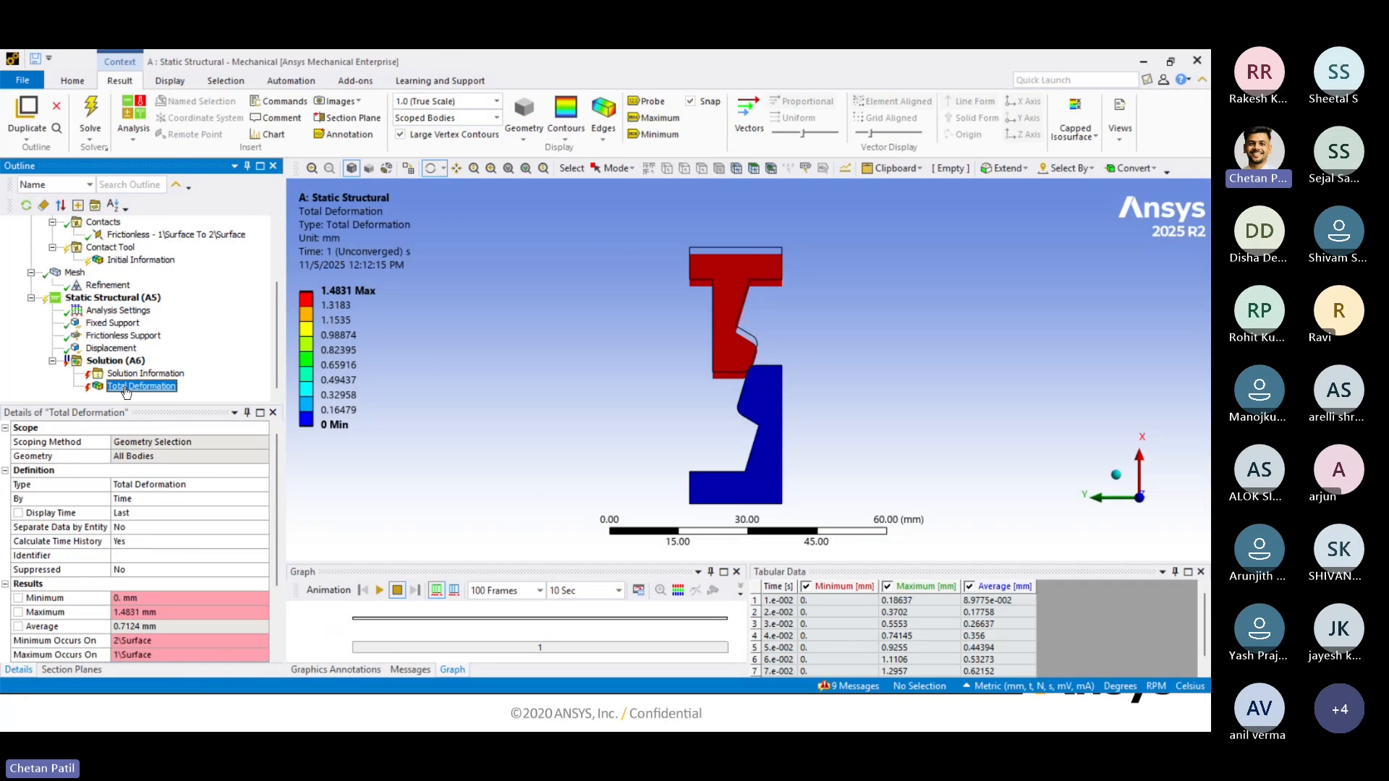
click(380, 590)
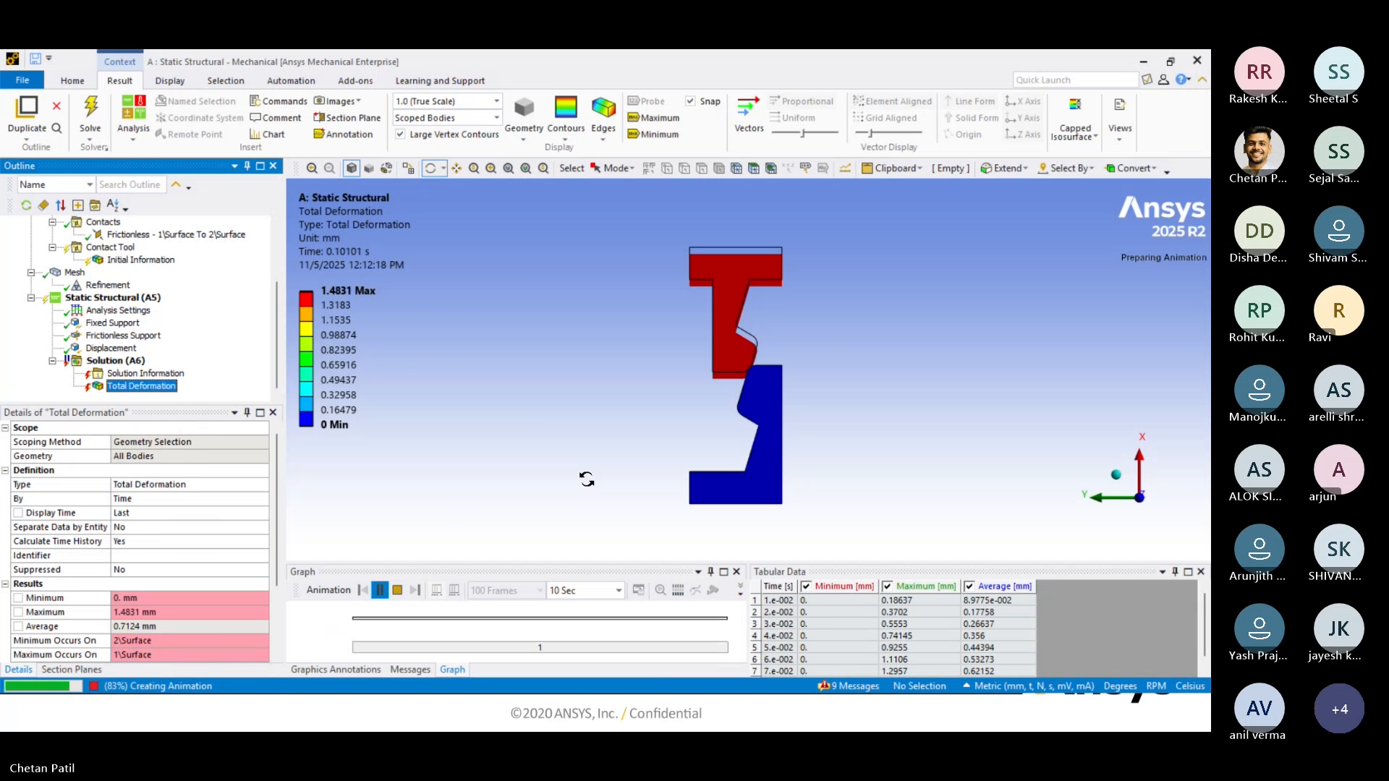
click(396, 592)
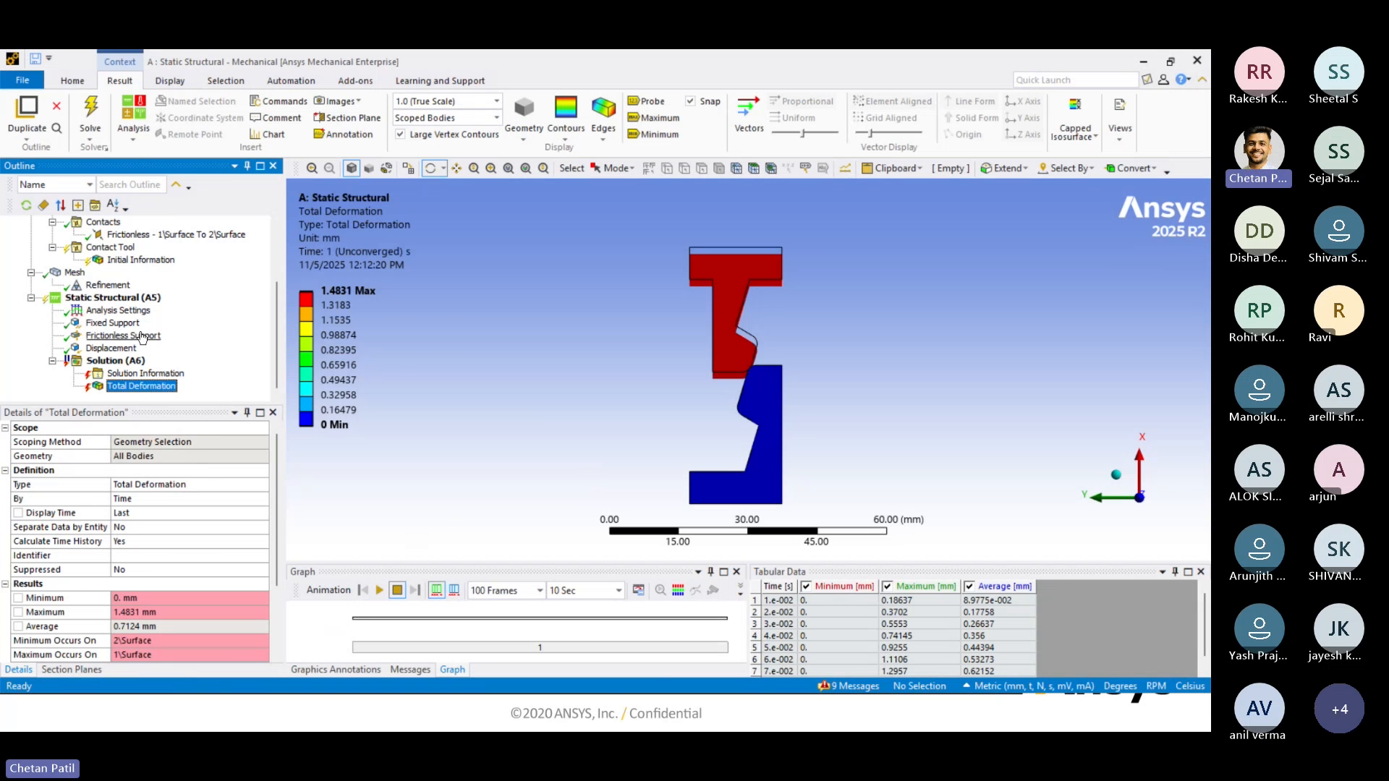
Clear the generated data of the Static Structural solution.
click(118, 309)
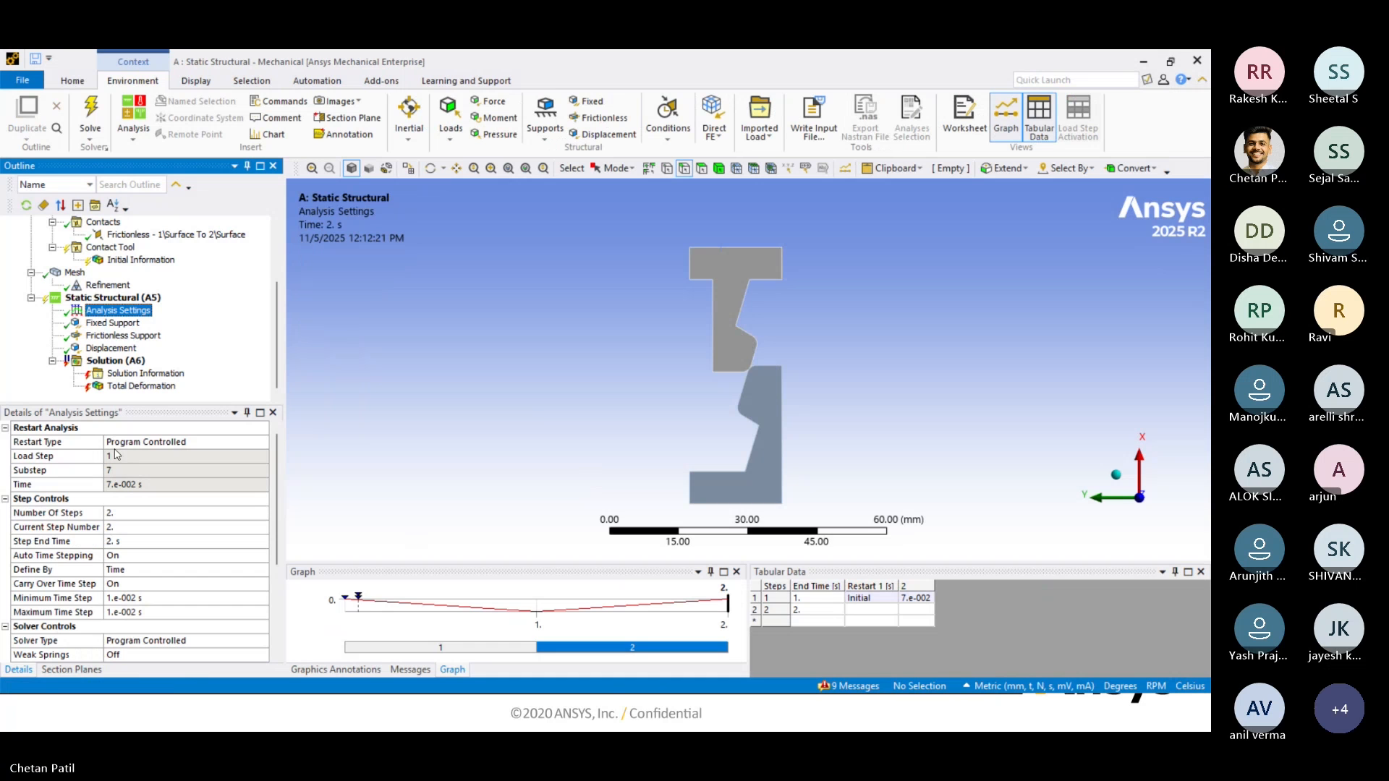
click(113, 361)
right_click(113, 367)
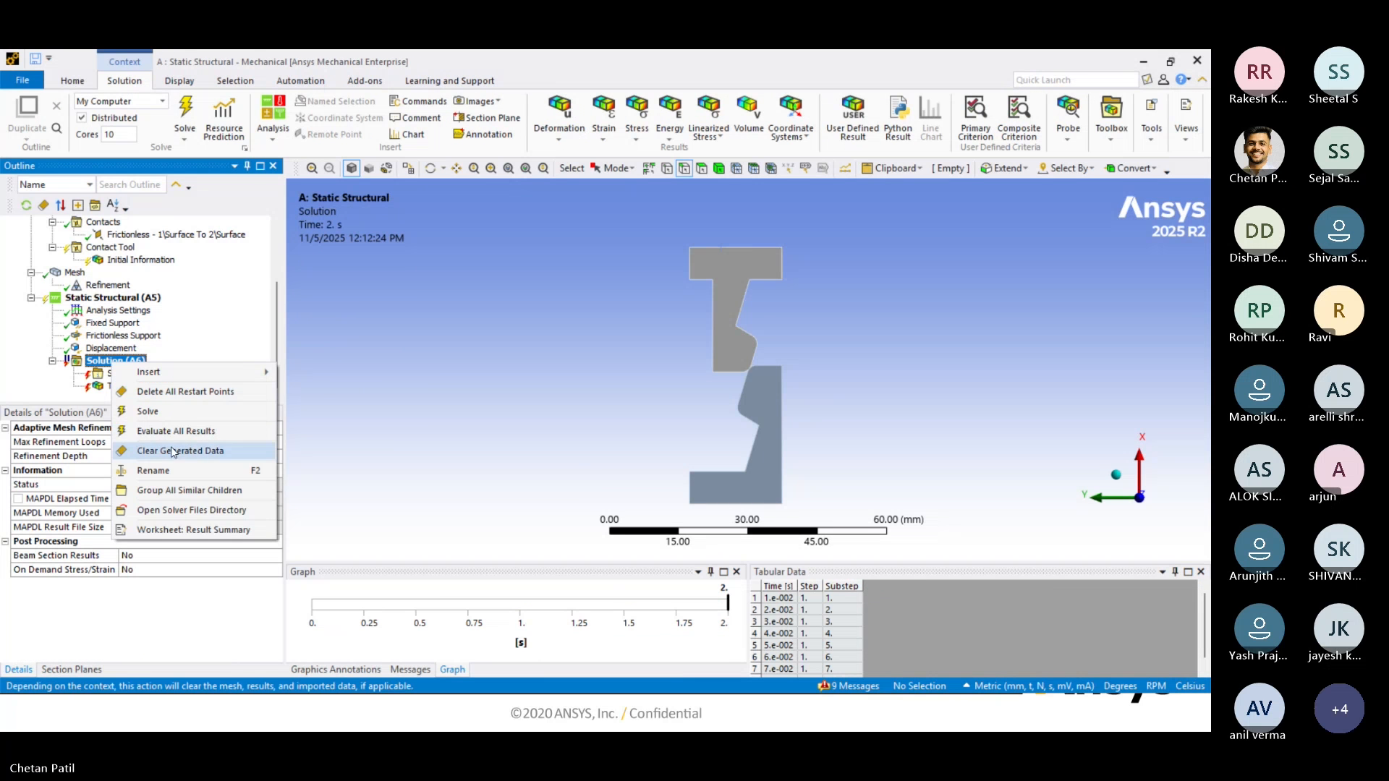
click(174, 454)
click(651, 436)
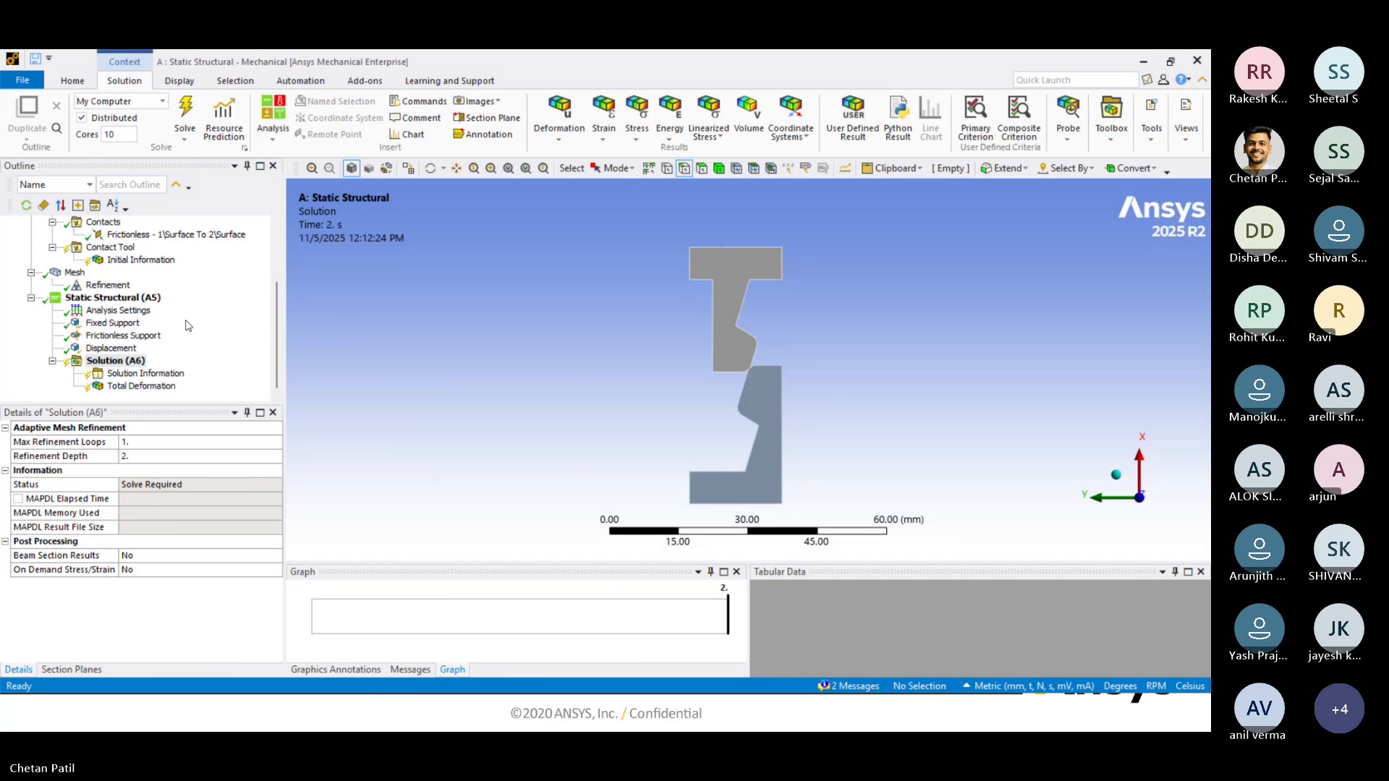
Check the details of both surface bodies and set the frictionless contact's Pinball Region to Program Controlled.
scroll(141, 327, up, 3)
click(31, 260)
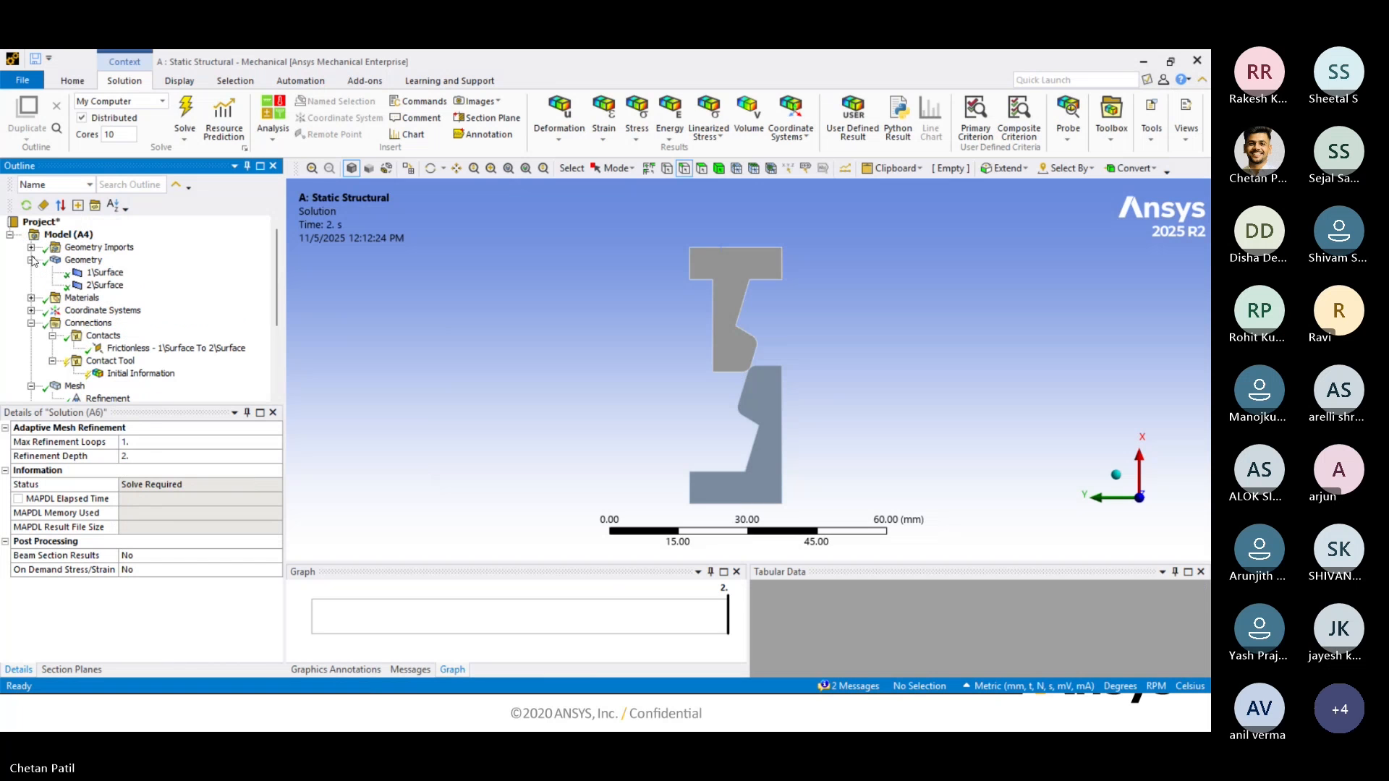
click(85, 274)
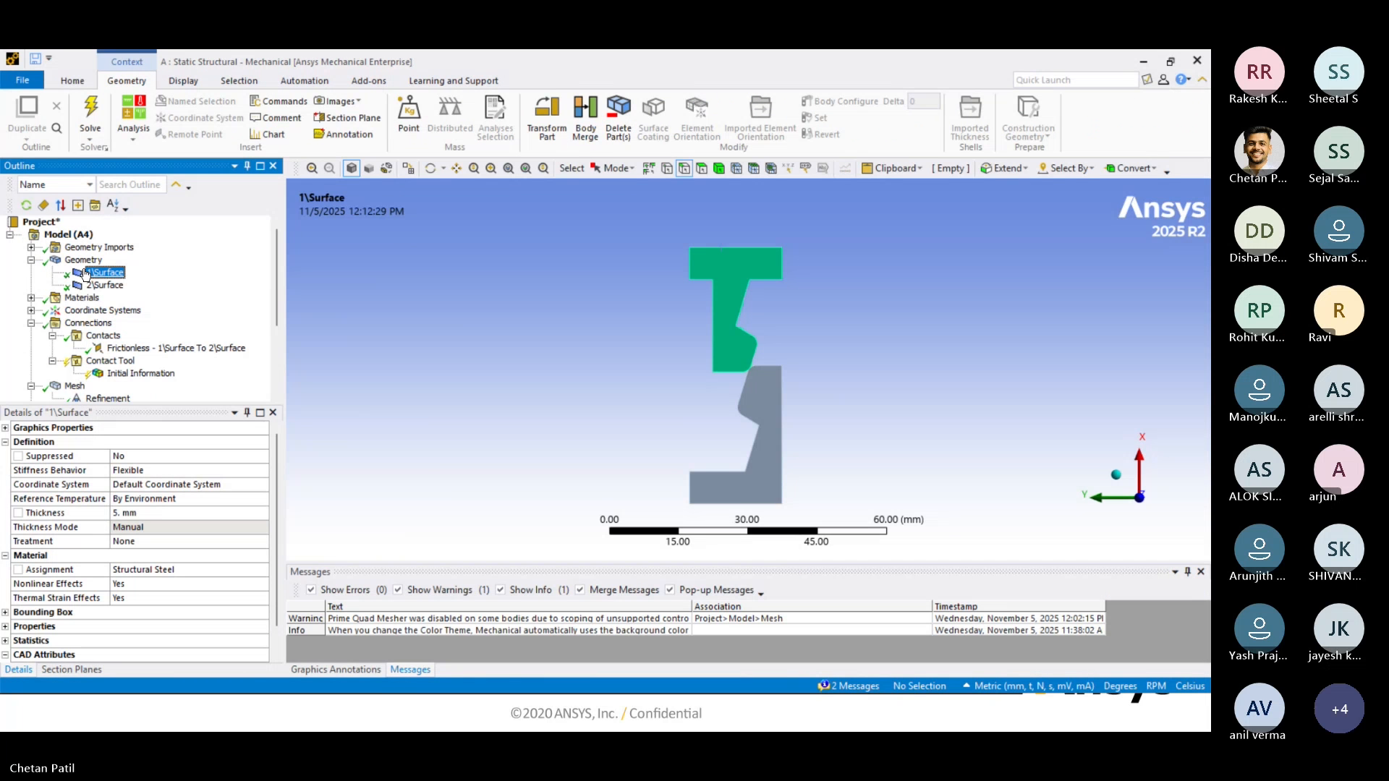
click(105, 285)
scroll(108, 304, down, 1)
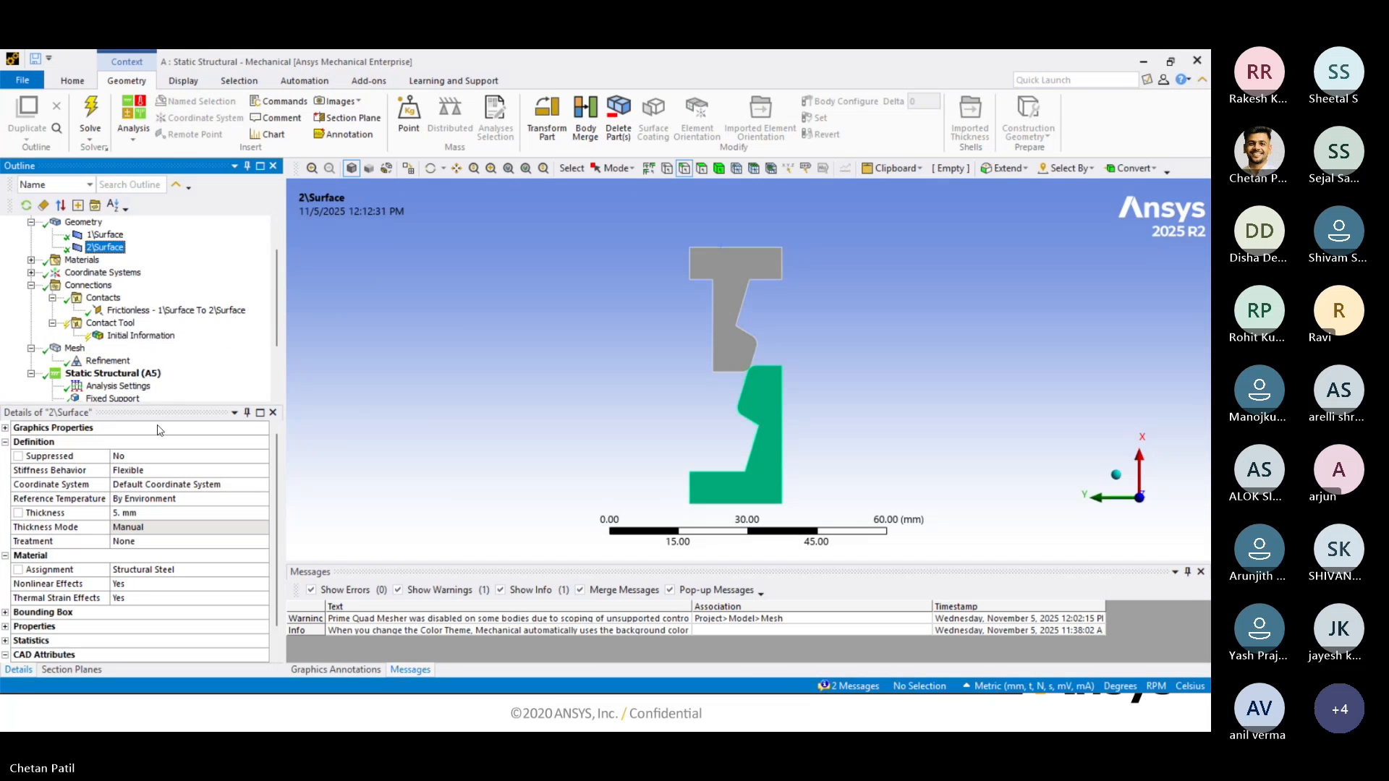
scroll(123, 318, down, 2)
click(145, 235)
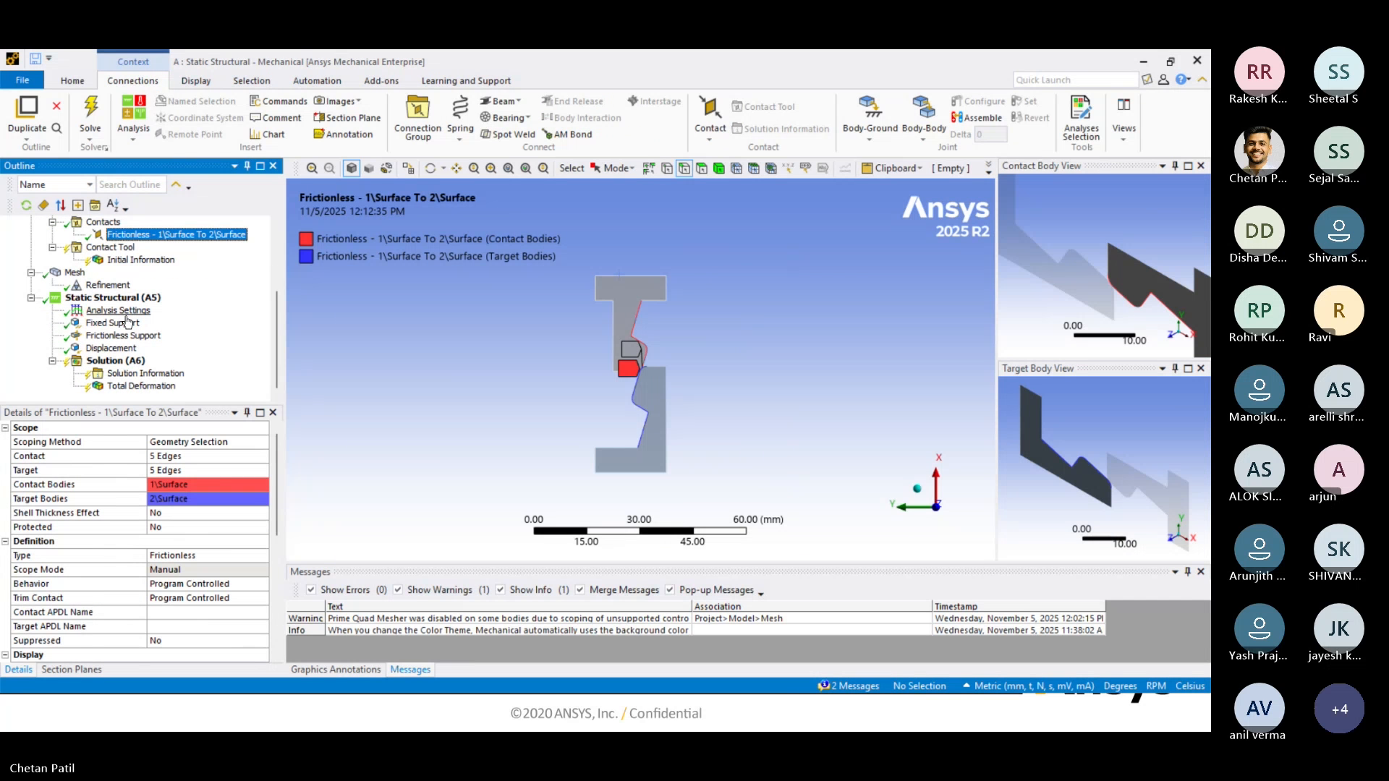
scroll(189, 568, down, 8)
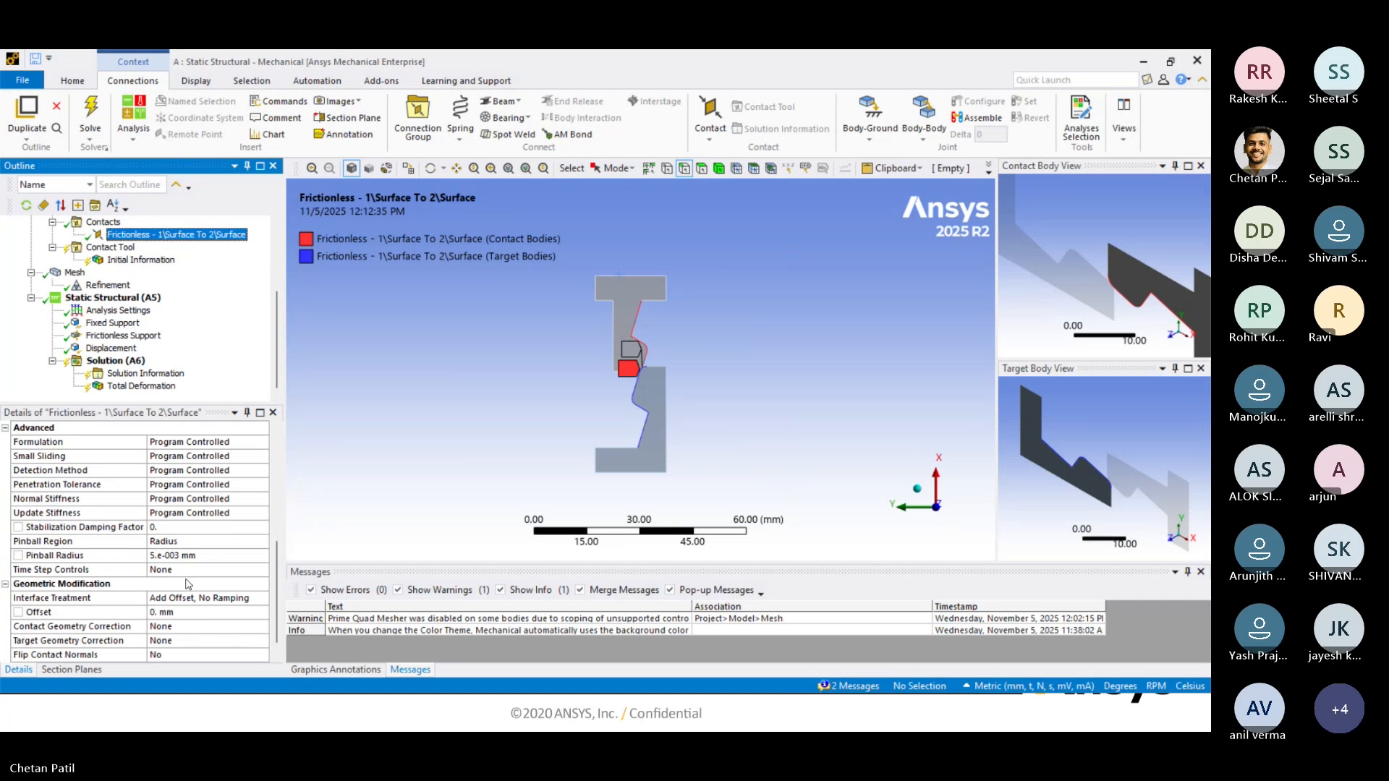
click(211, 548)
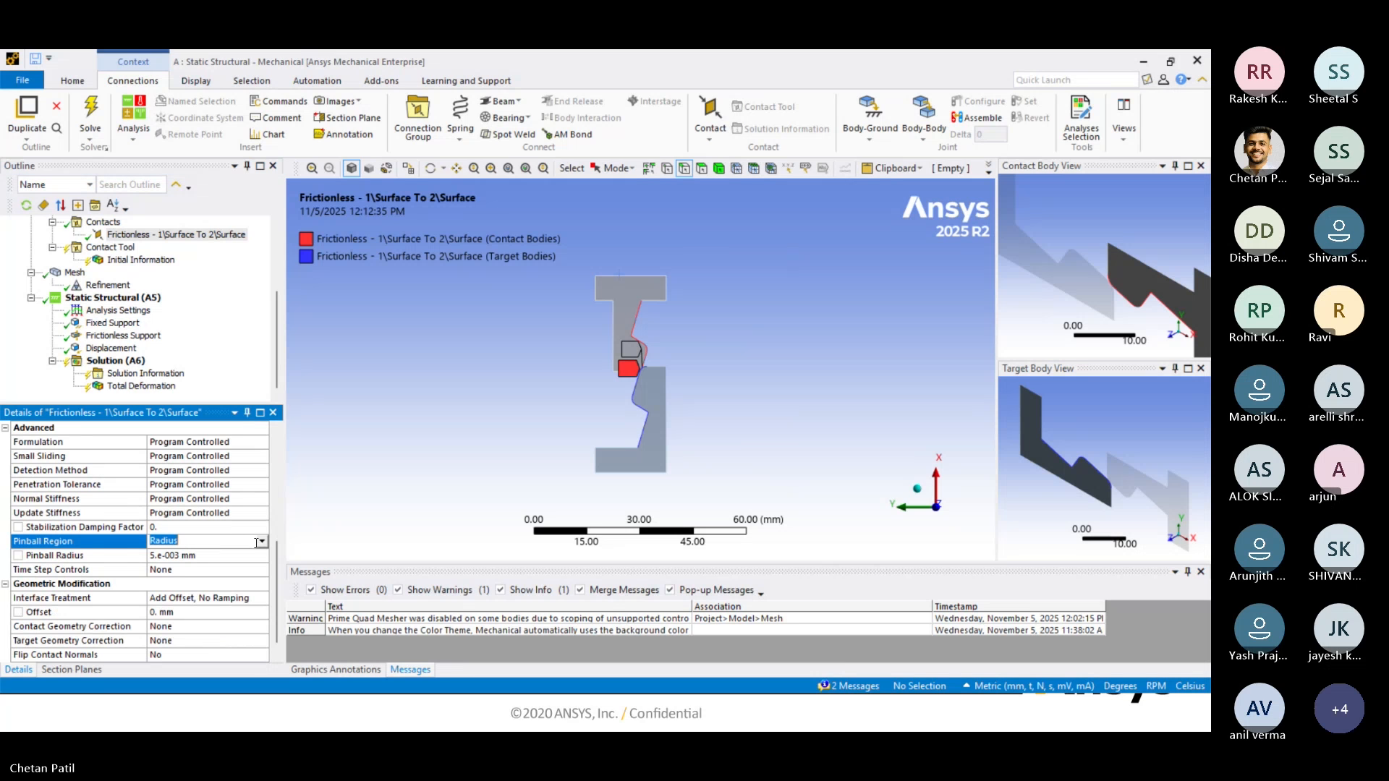
click(213, 554)
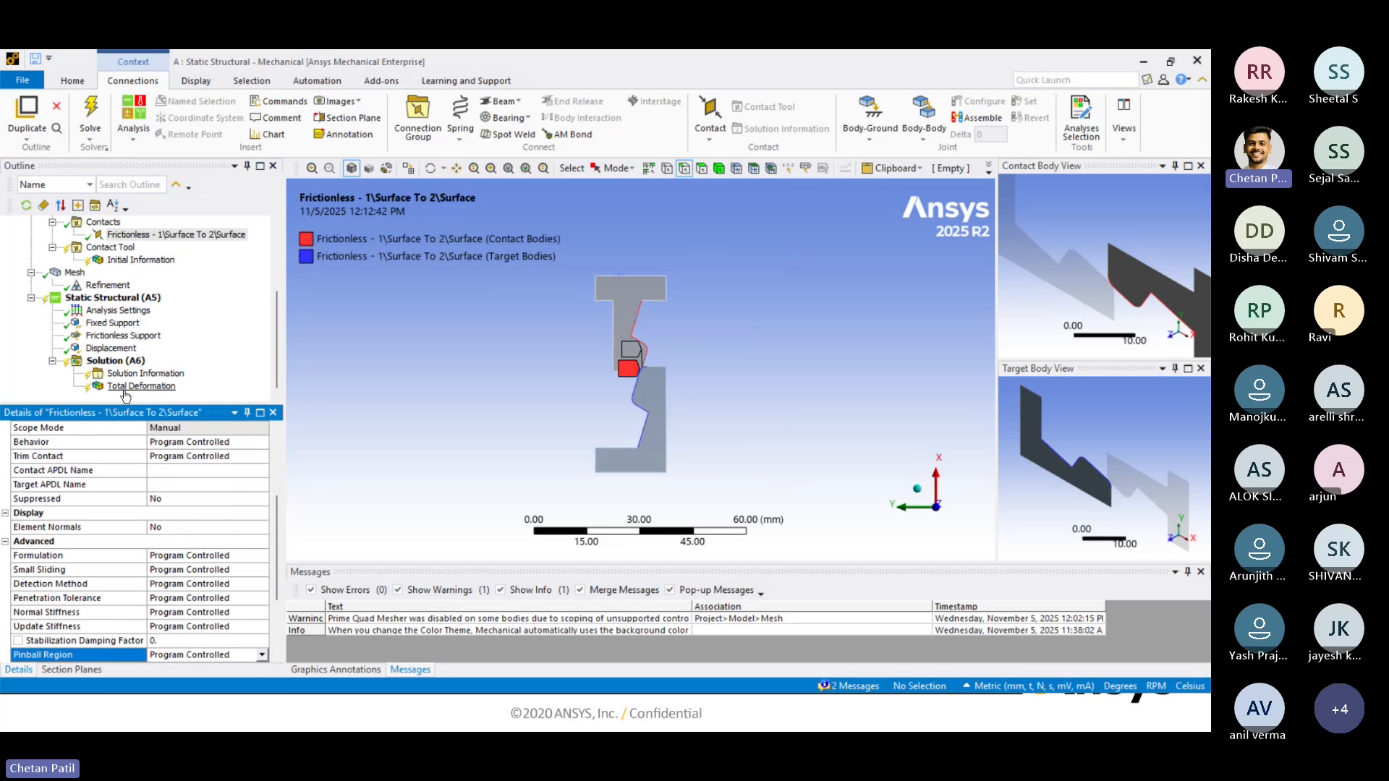
Set the minimum time step to 0.005 s for load steps 1 and 2 in Analysis Settings.
click(109, 311)
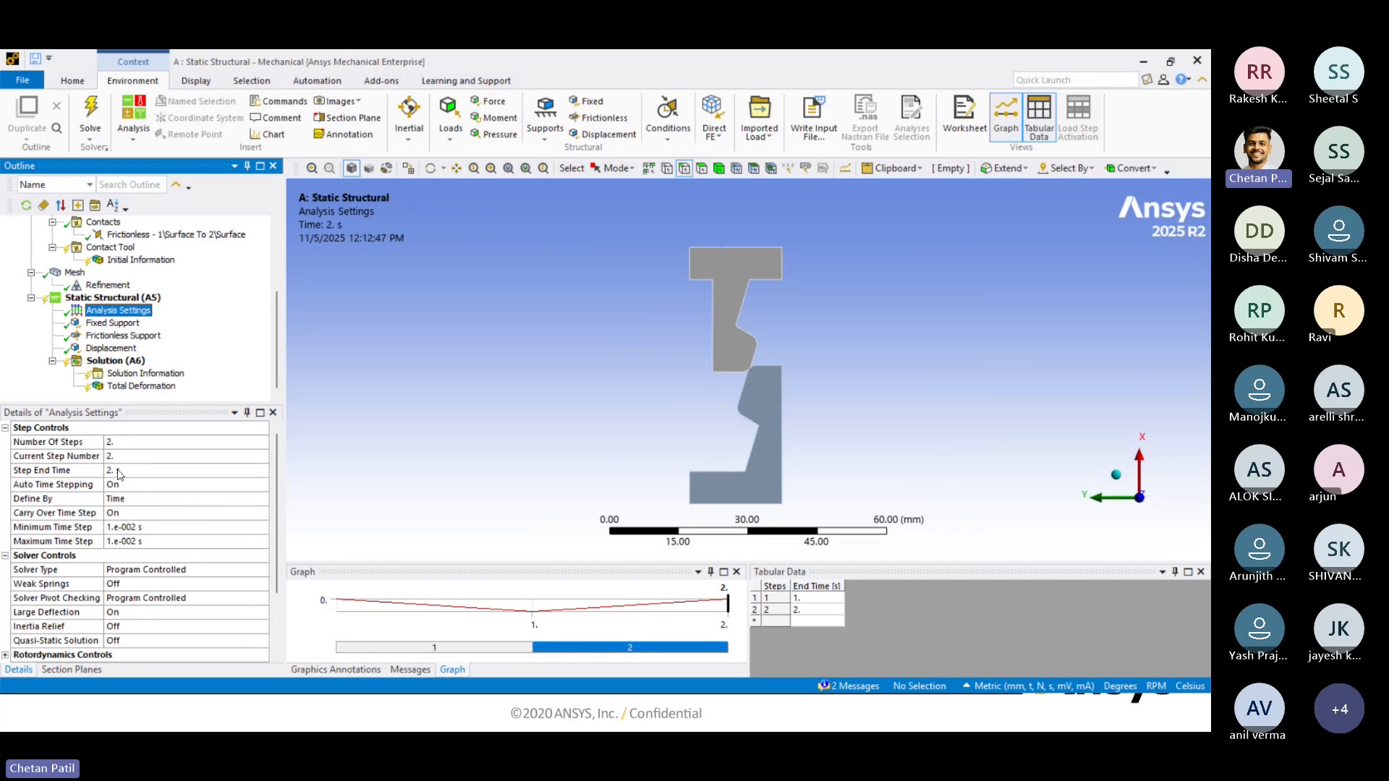
click(447, 648)
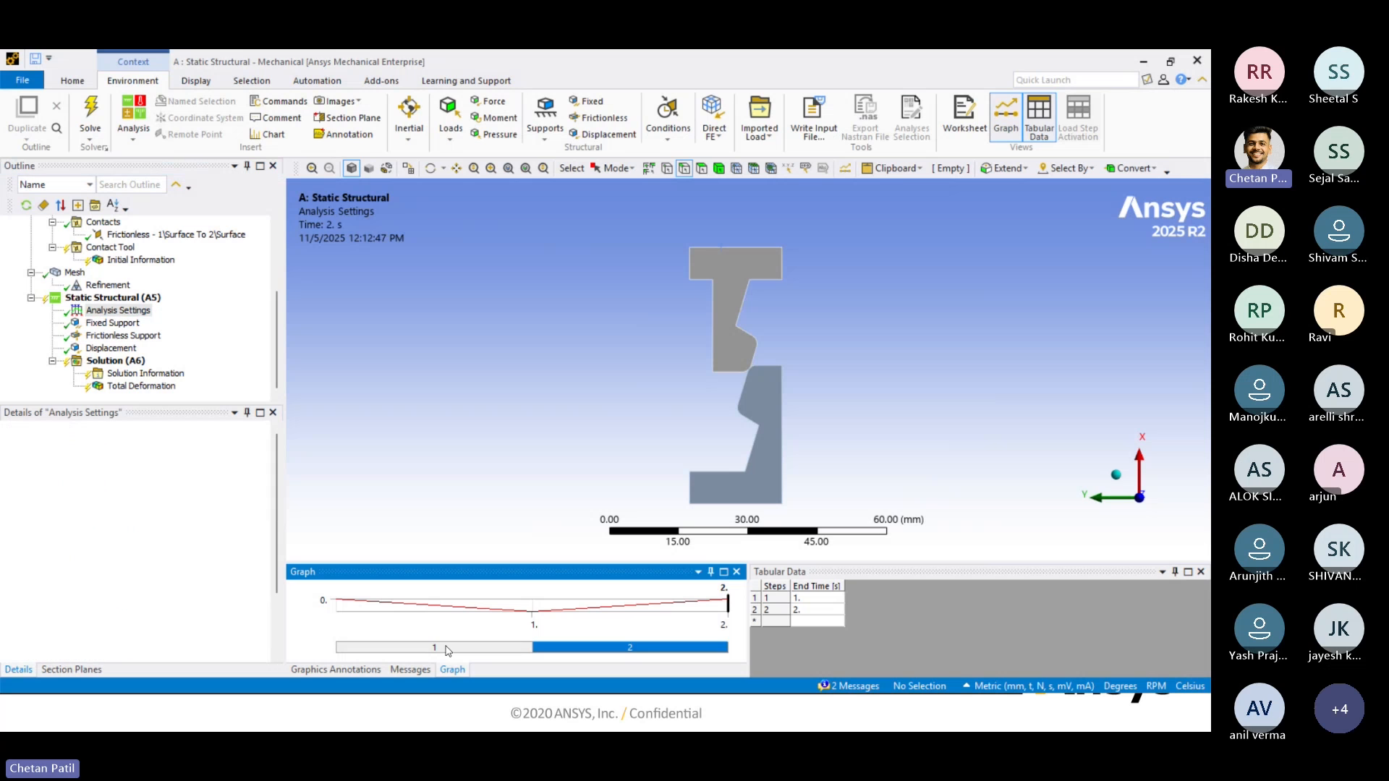
click(134, 527)
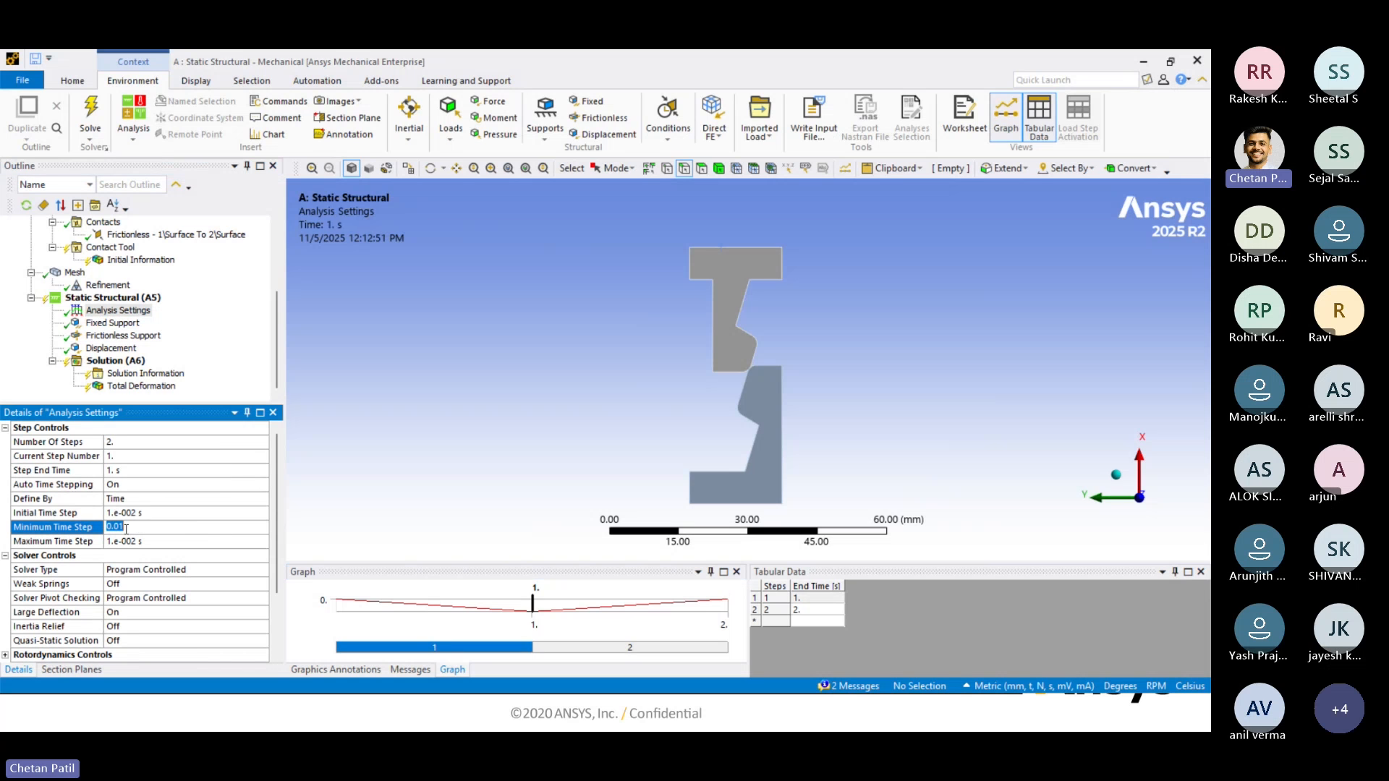
text(0.005)
click(384, 416)
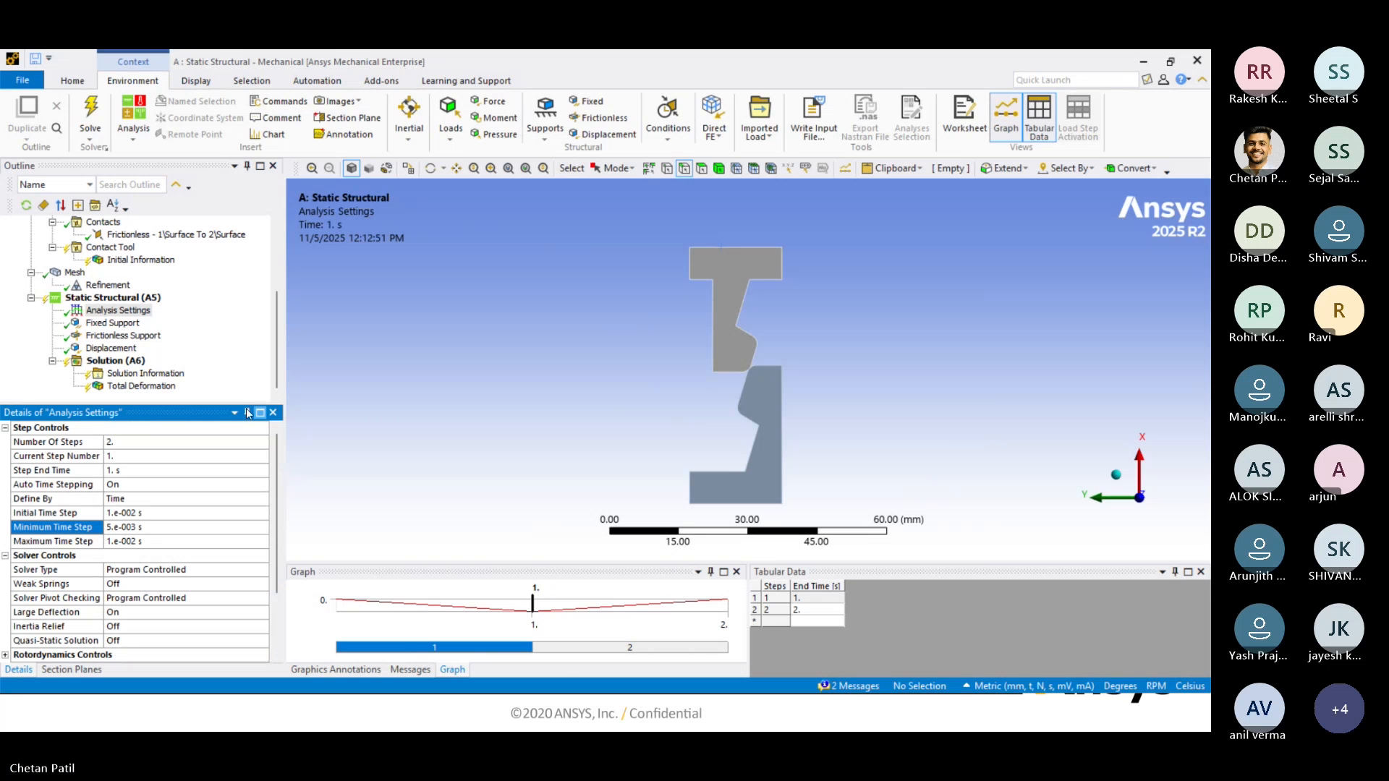
click(576, 648)
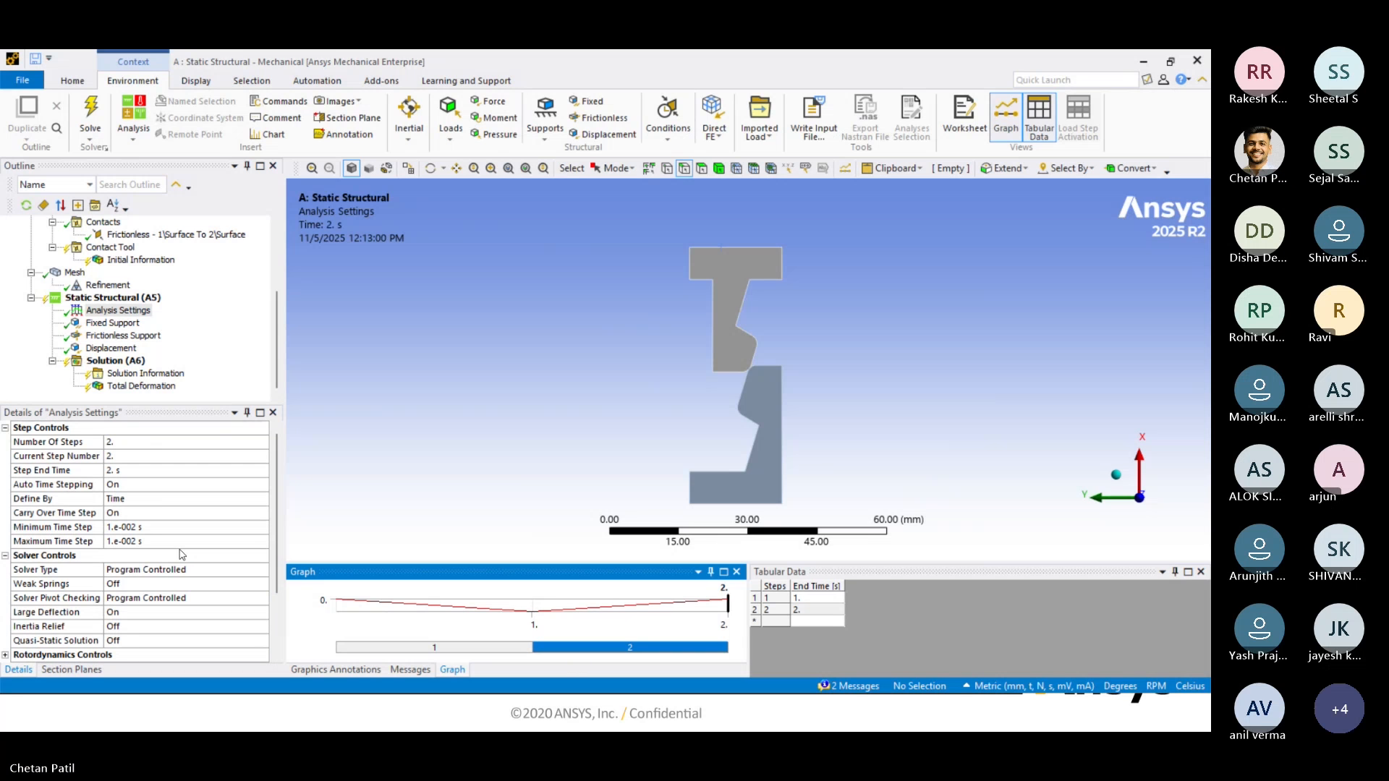
click(149, 531)
text(0.005)
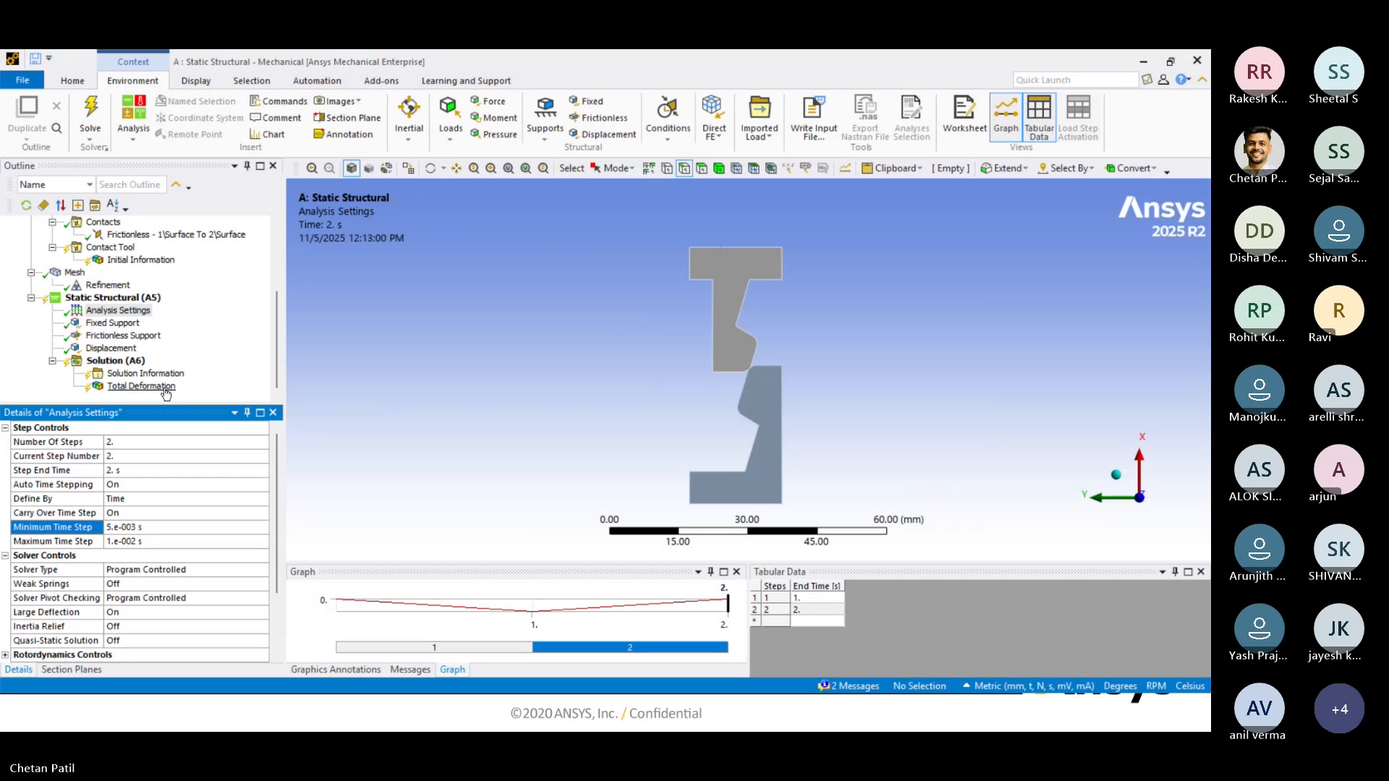
Solve the analysis again and monitor its Displacement Convergence plot.
click(112, 361)
right_click(110, 363)
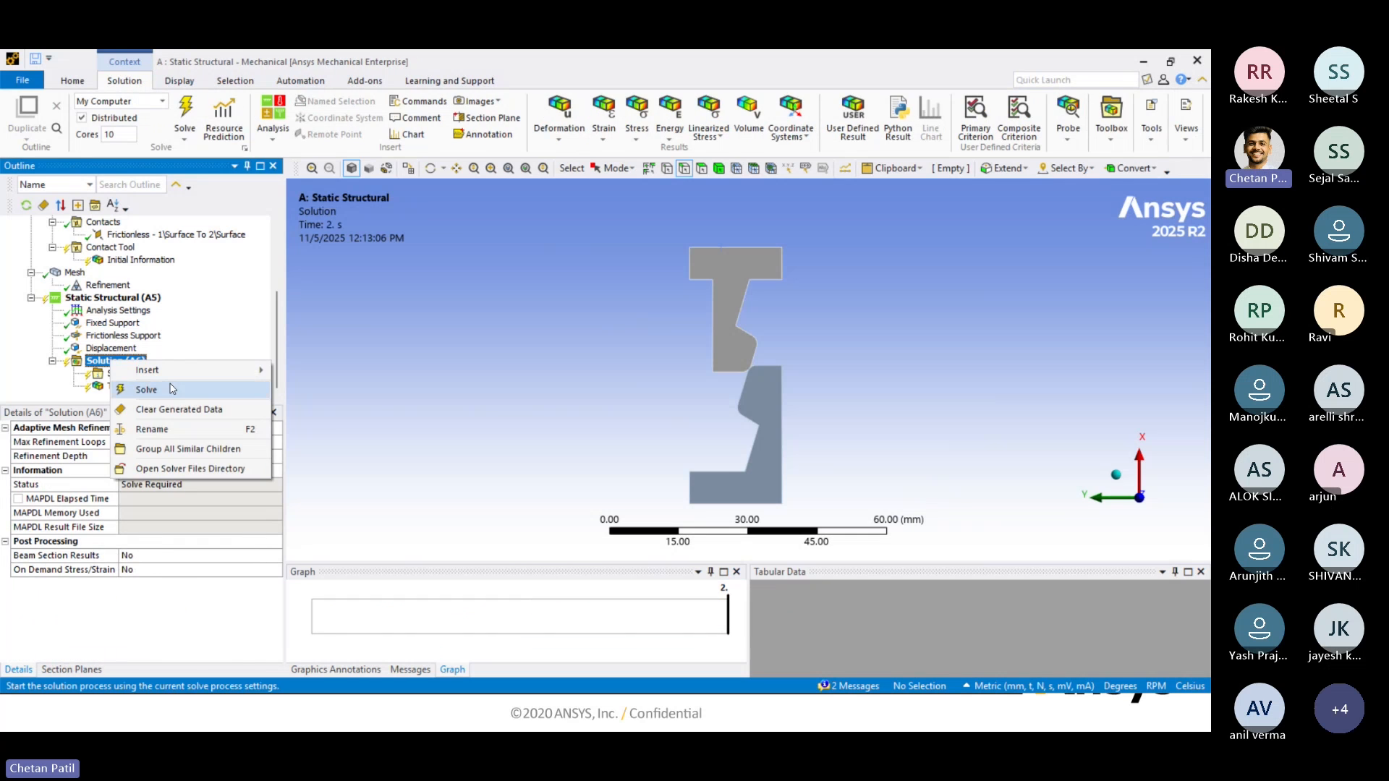
click(170, 390)
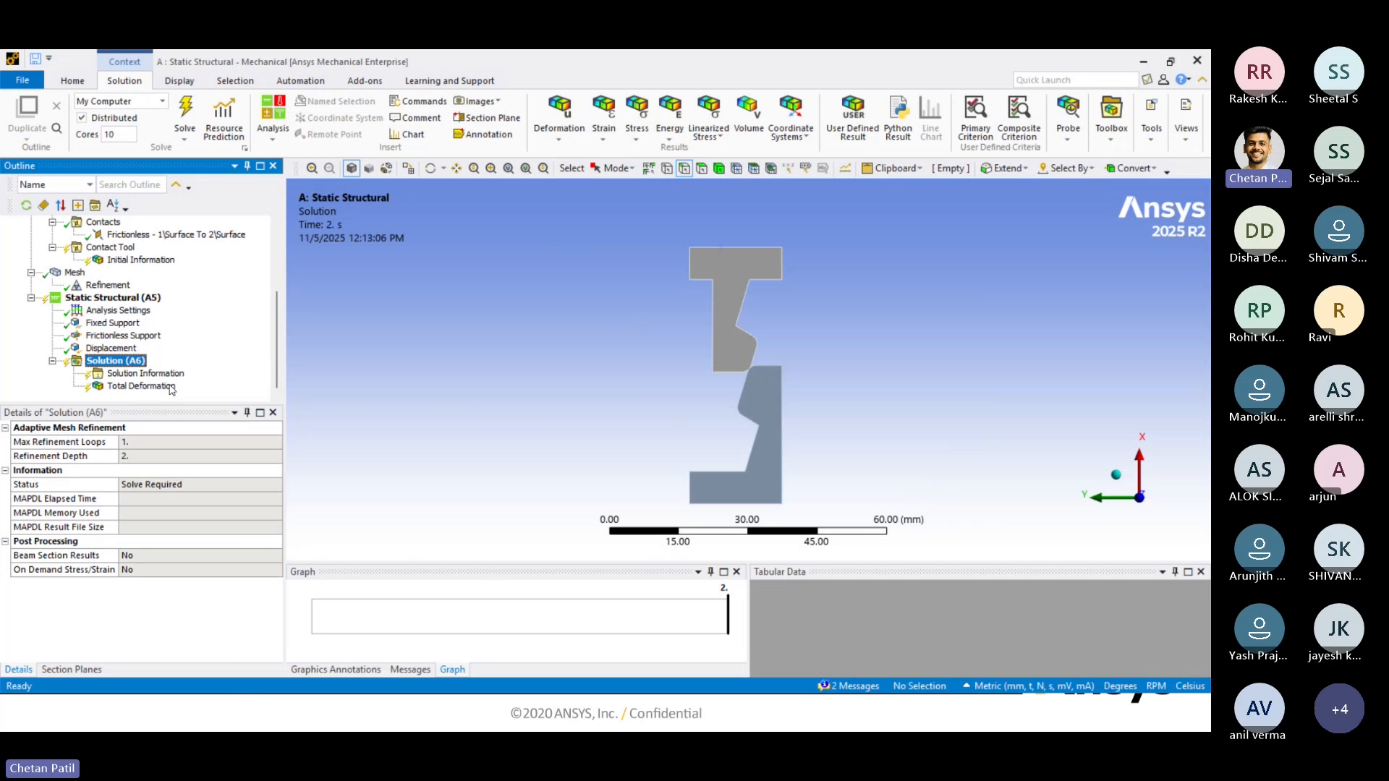
click(154, 375)
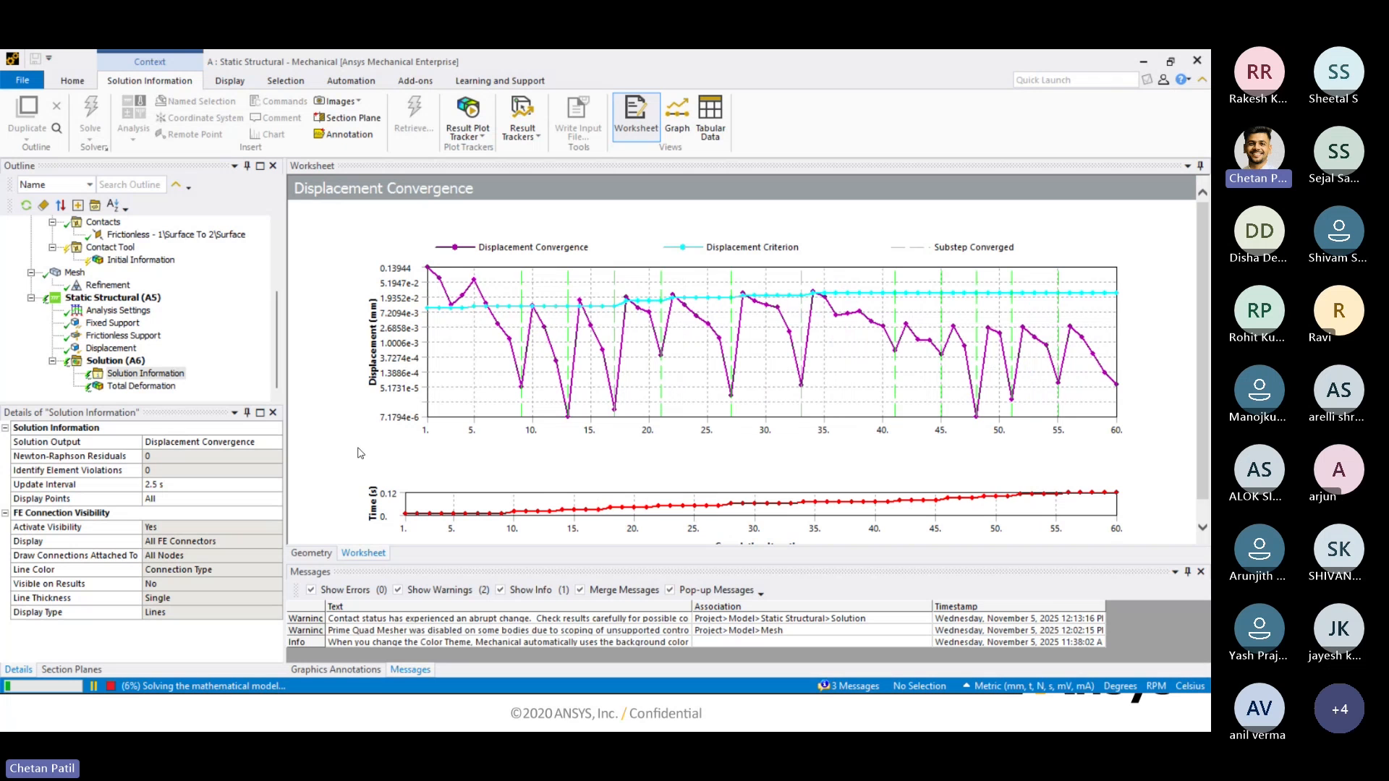
Insert a Total Deformation result tracker under Solution Information and switch it to automatic mode.
right_click(133, 373)
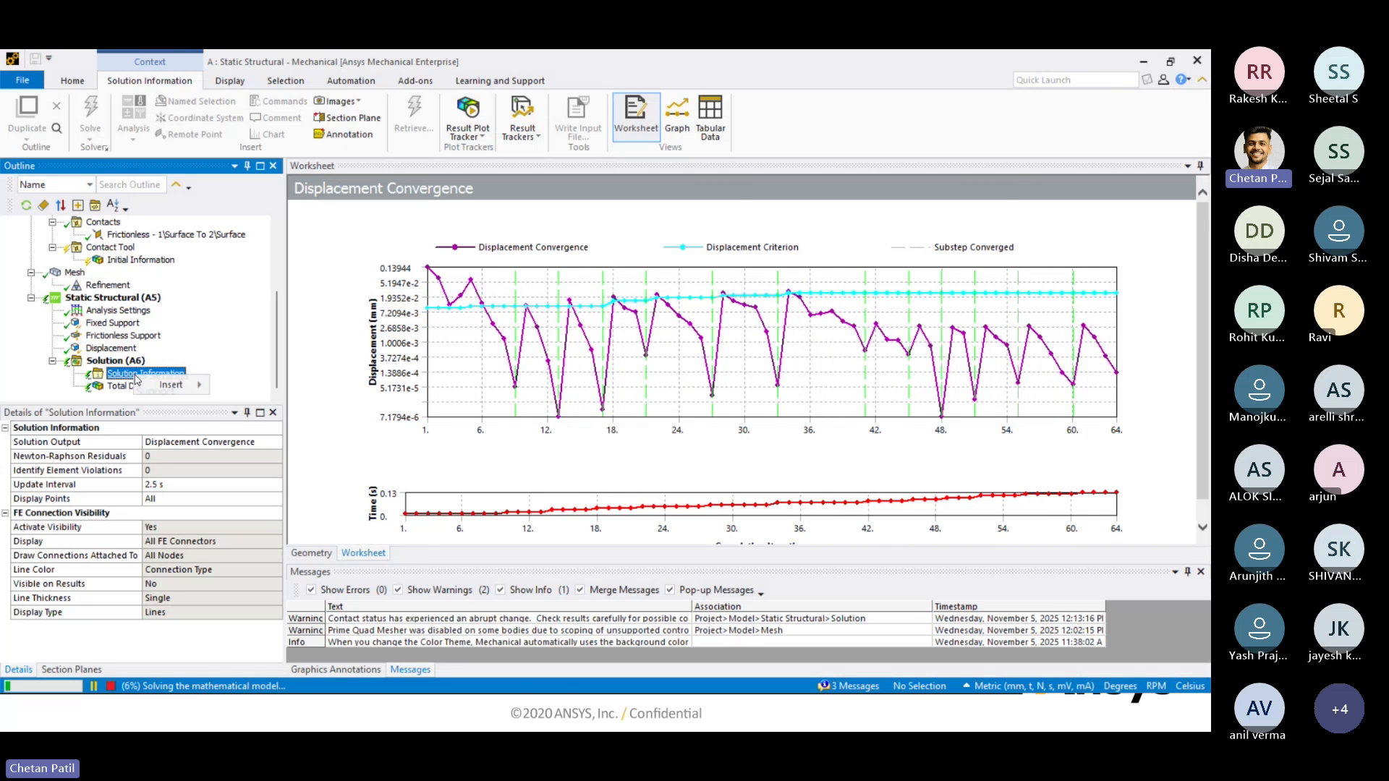
click(282, 412)
right_click(171, 386)
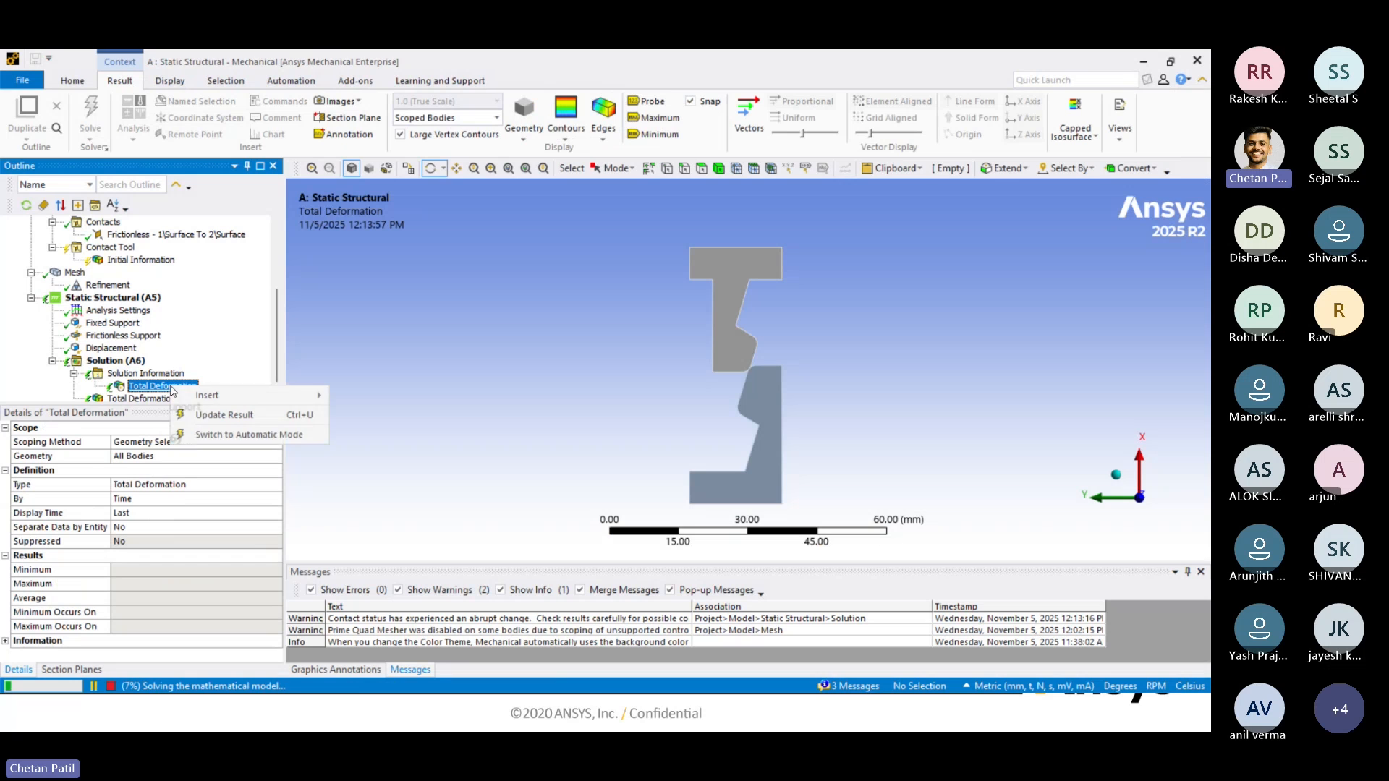
click(204, 434)
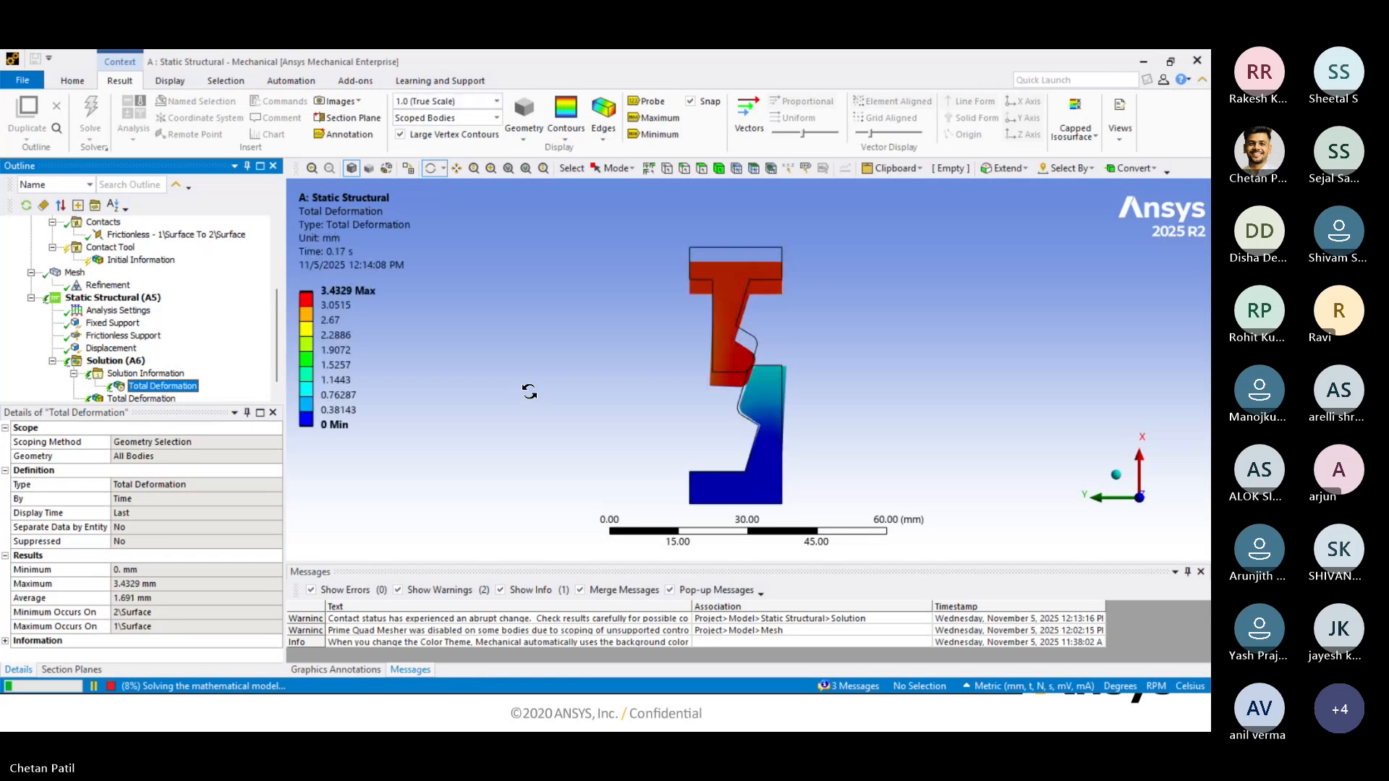
Hide the undeformed wireframe and follow the live total deformation around the snap-fit contact during the solve.
scroll(764, 423, up, 2)
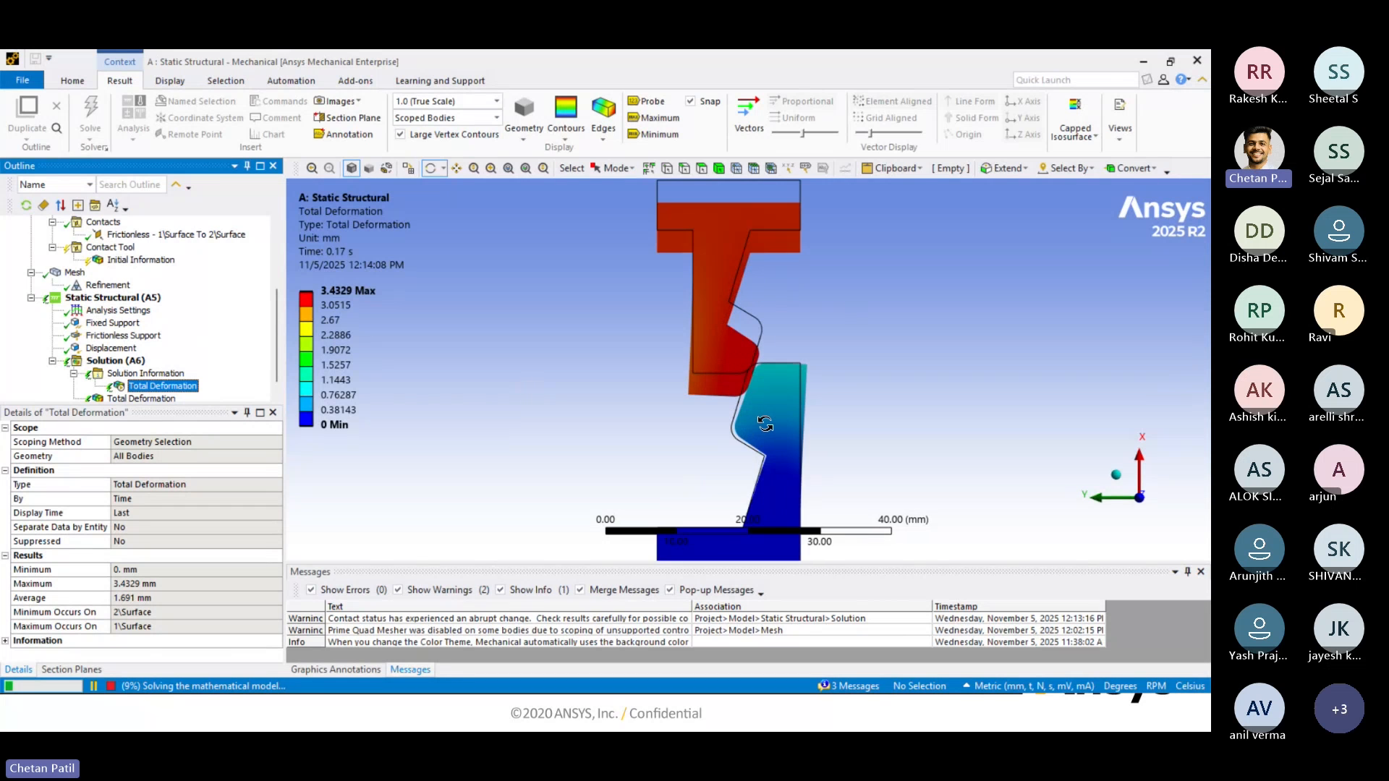
scroll(765, 424, up, 5)
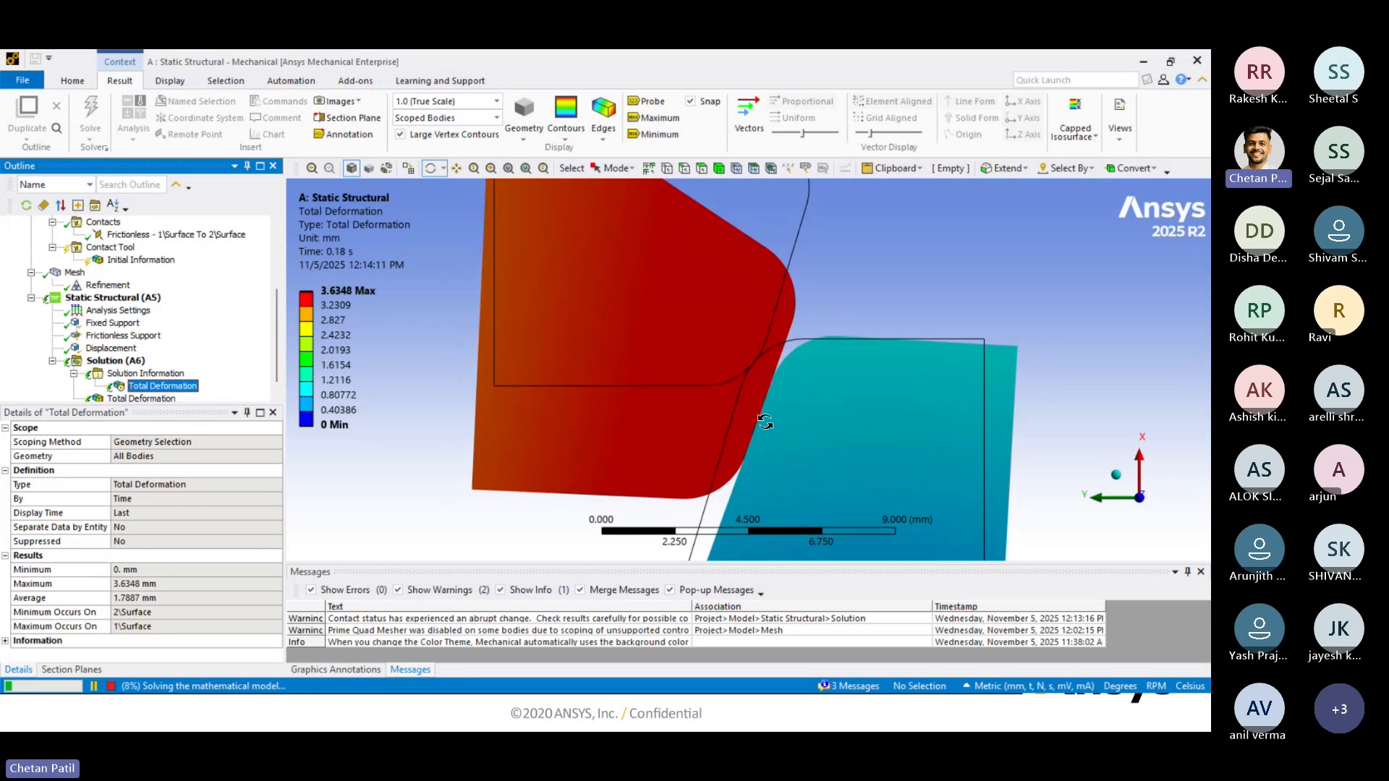
scroll(765, 422, down, 2)
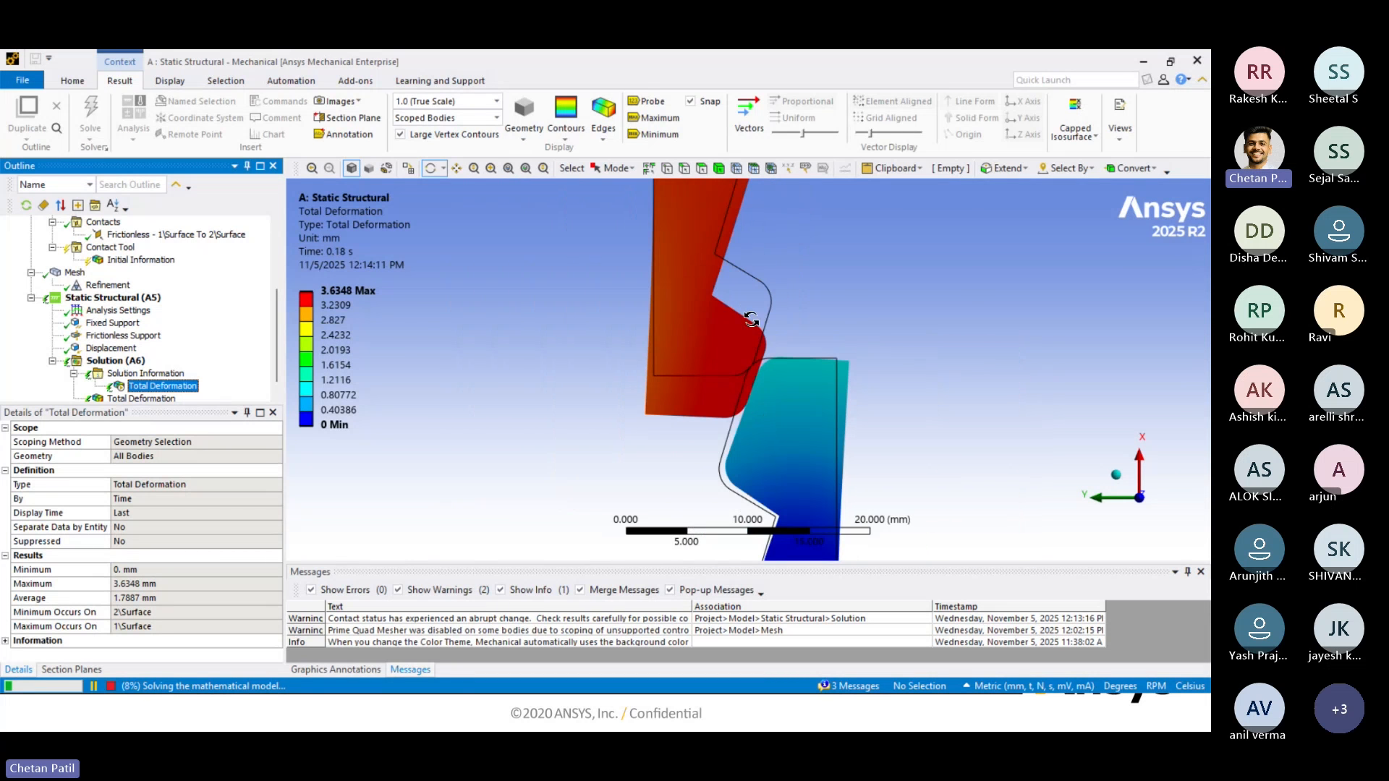
click(599, 136)
click(614, 152)
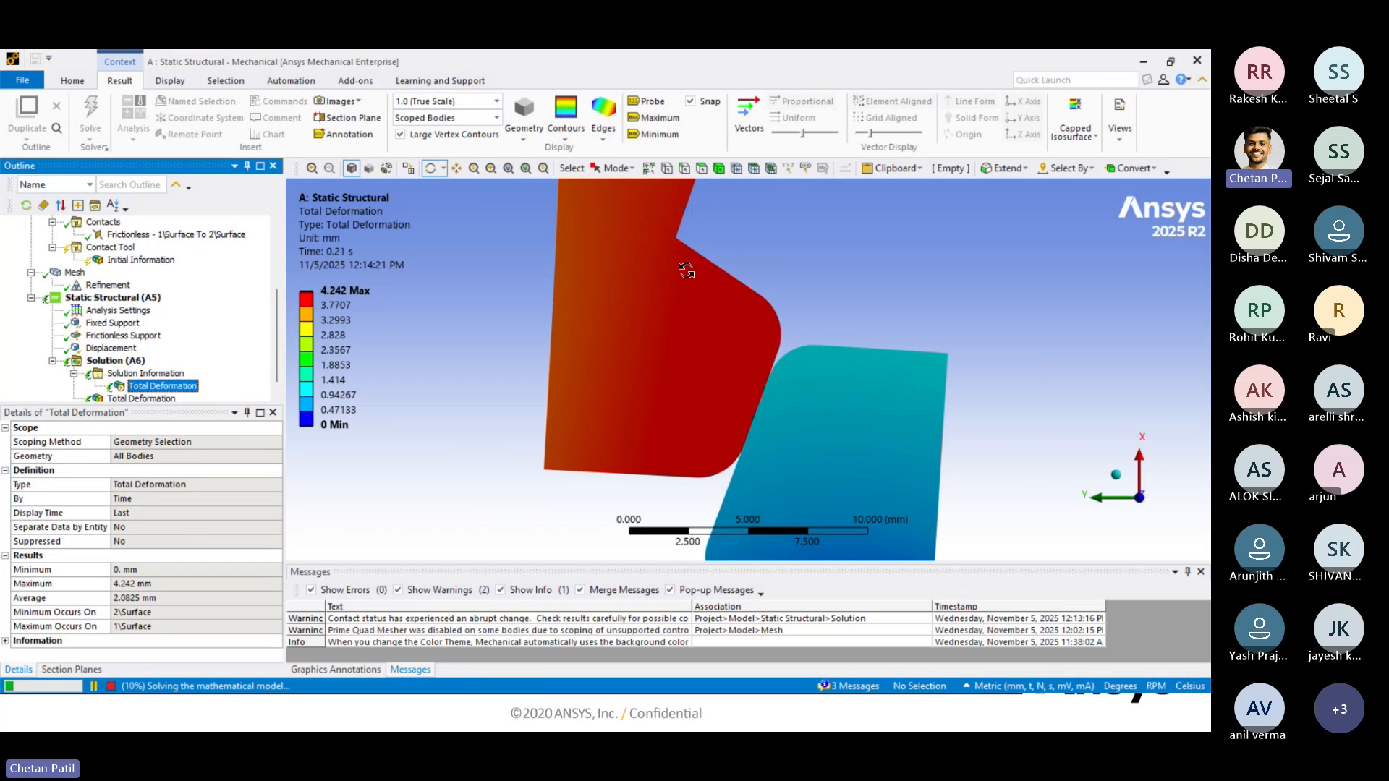
scroll(685, 271, down, 5)
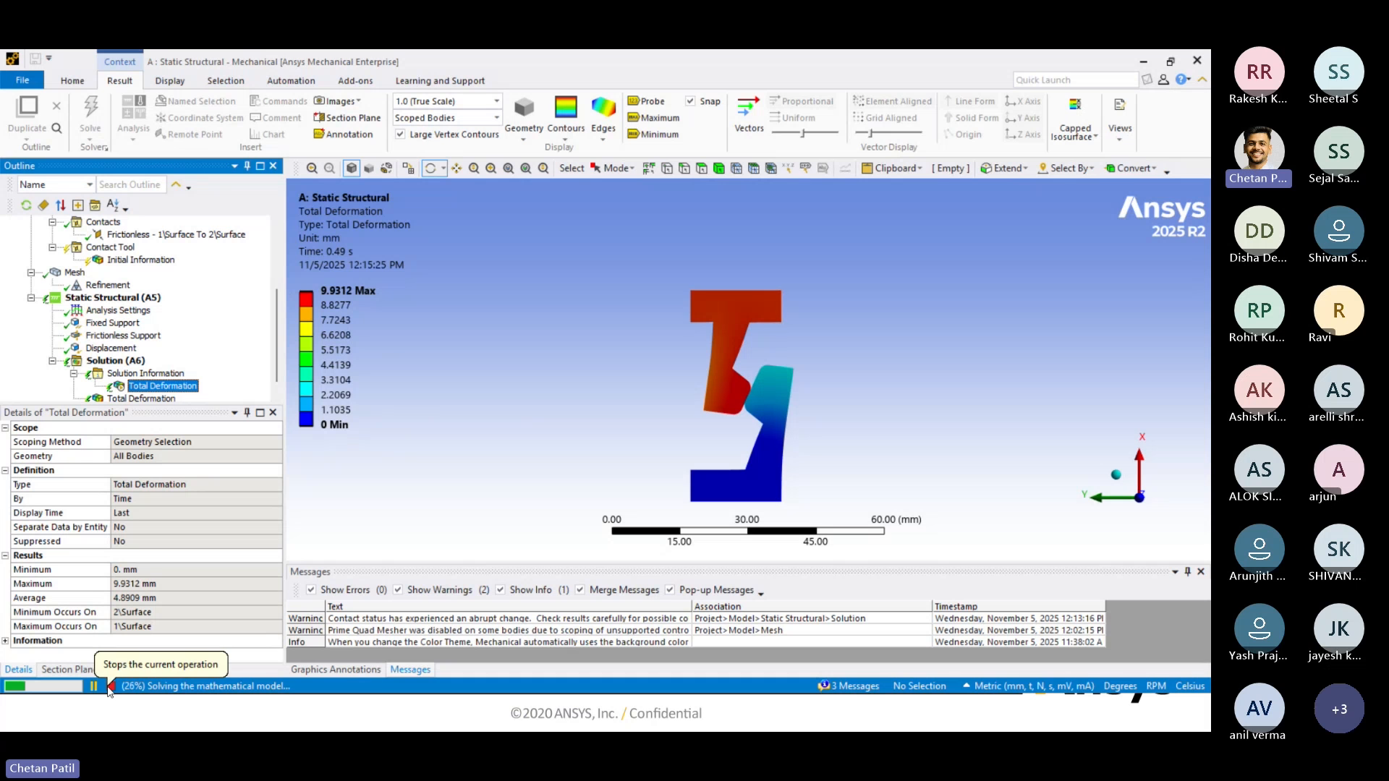
Switch to File Explorer and open the RESULT video from the Contact Nonlinearity folder in Training Materials.
mouse_move(558, 713)
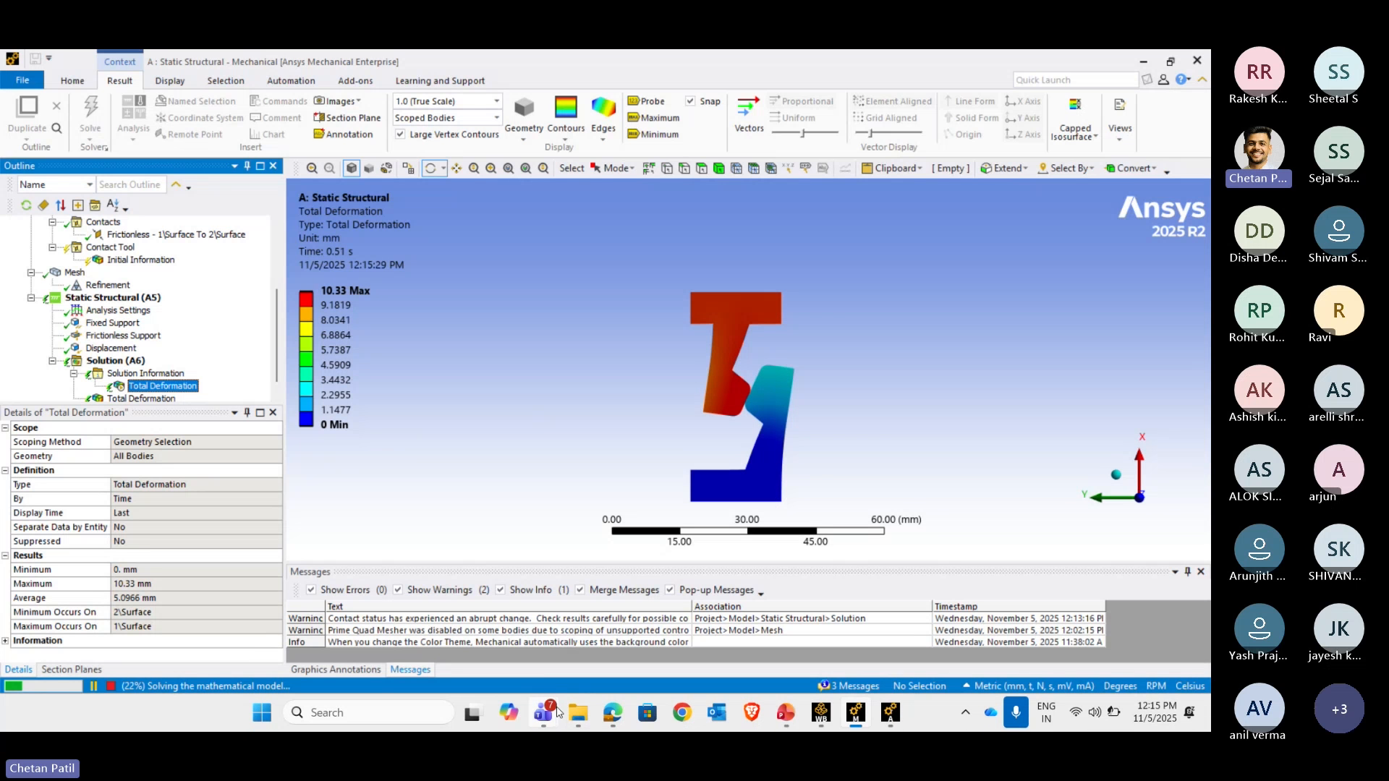
click(578, 723)
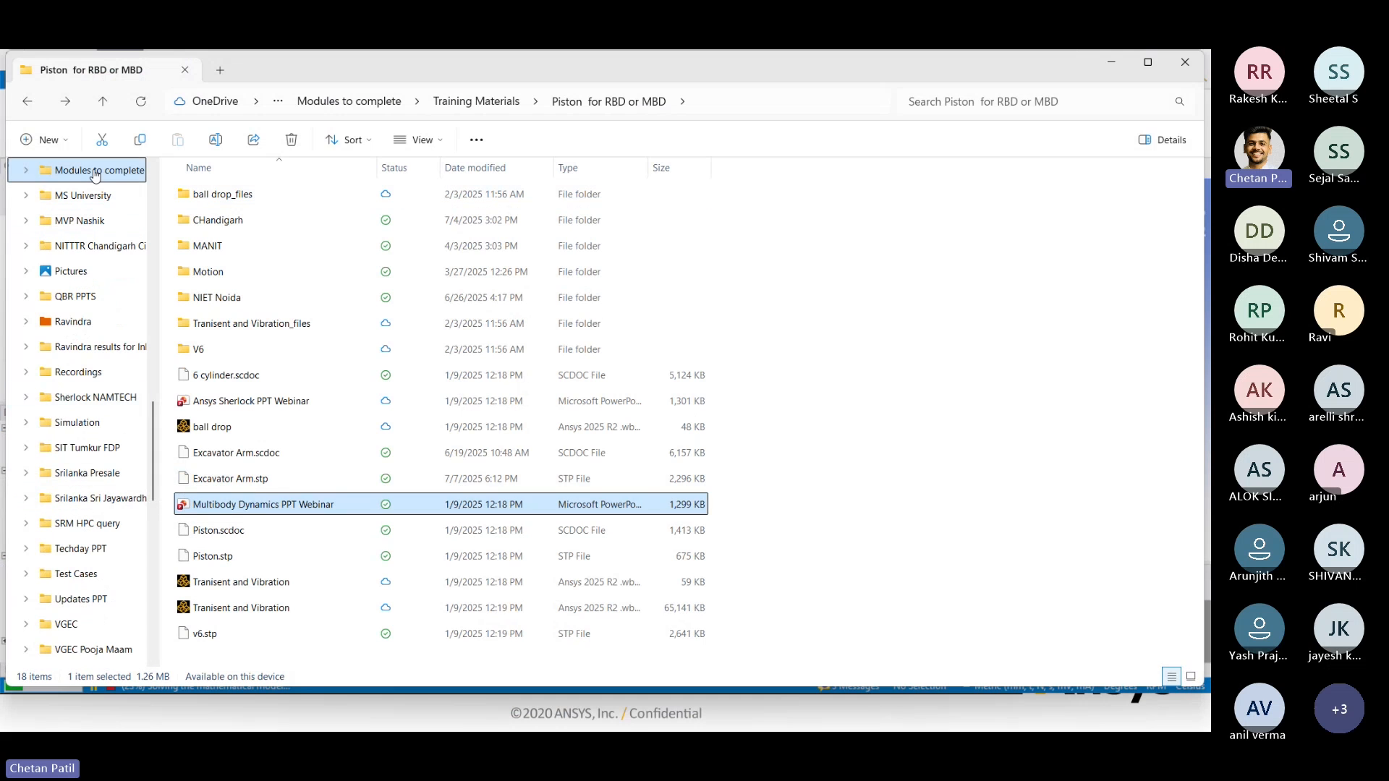
scroll(90, 361, up, 15)
click(88, 403)
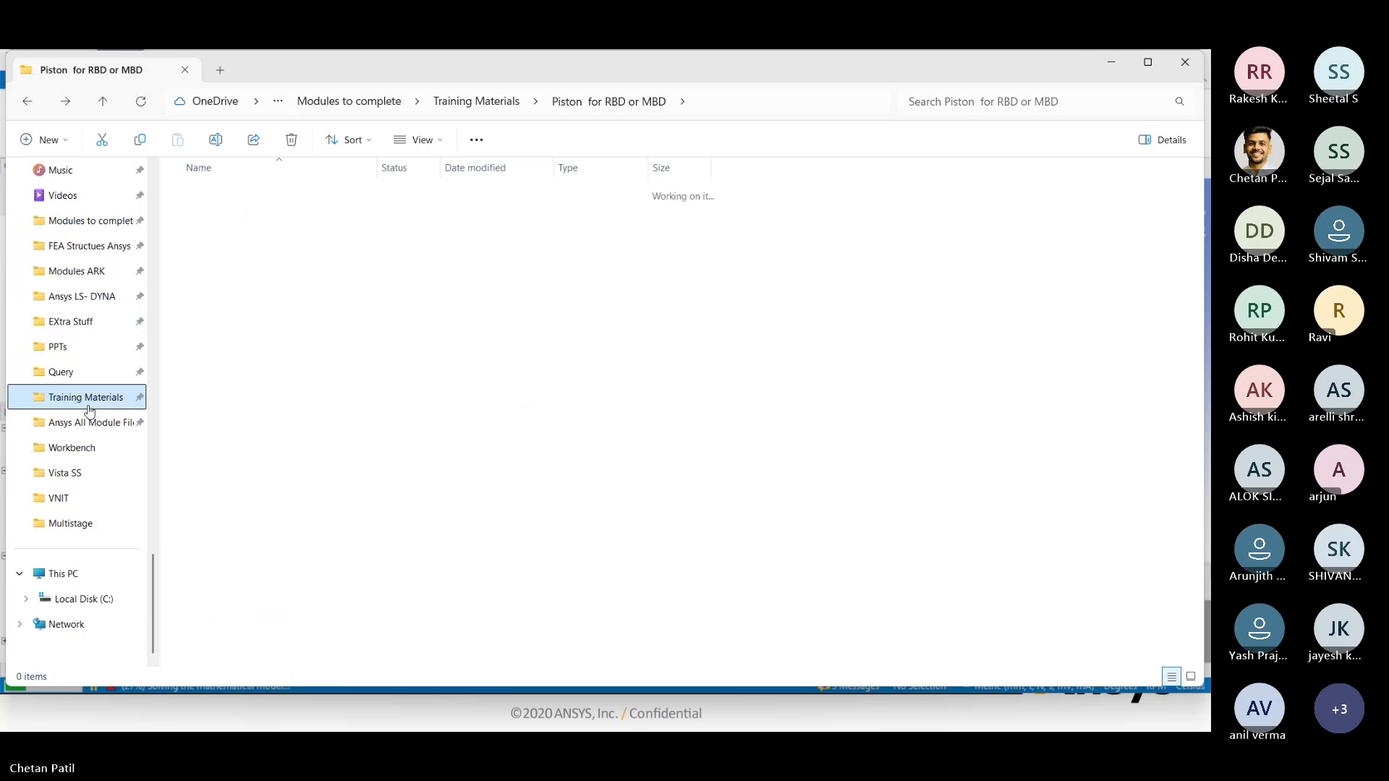
click(267, 243)
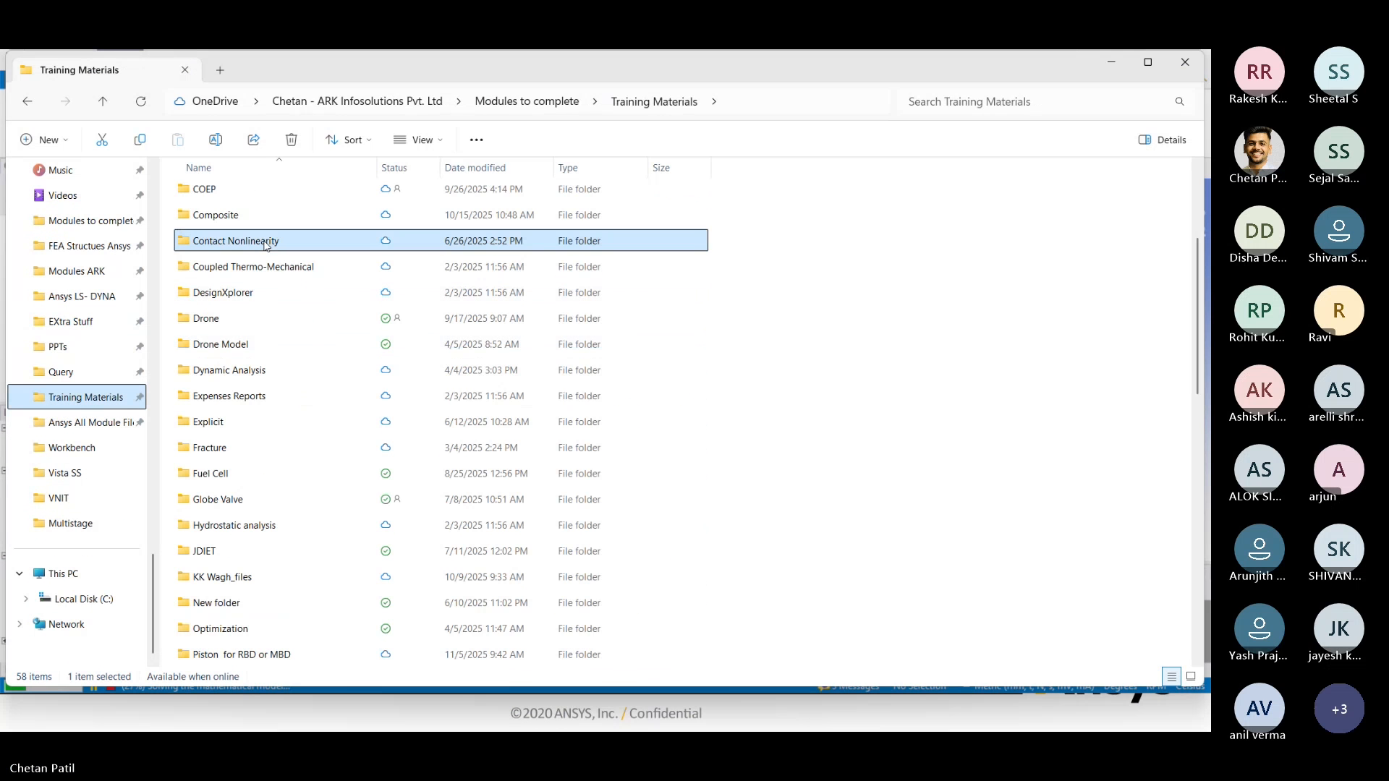
double_click(266, 243)
double_click(223, 402)
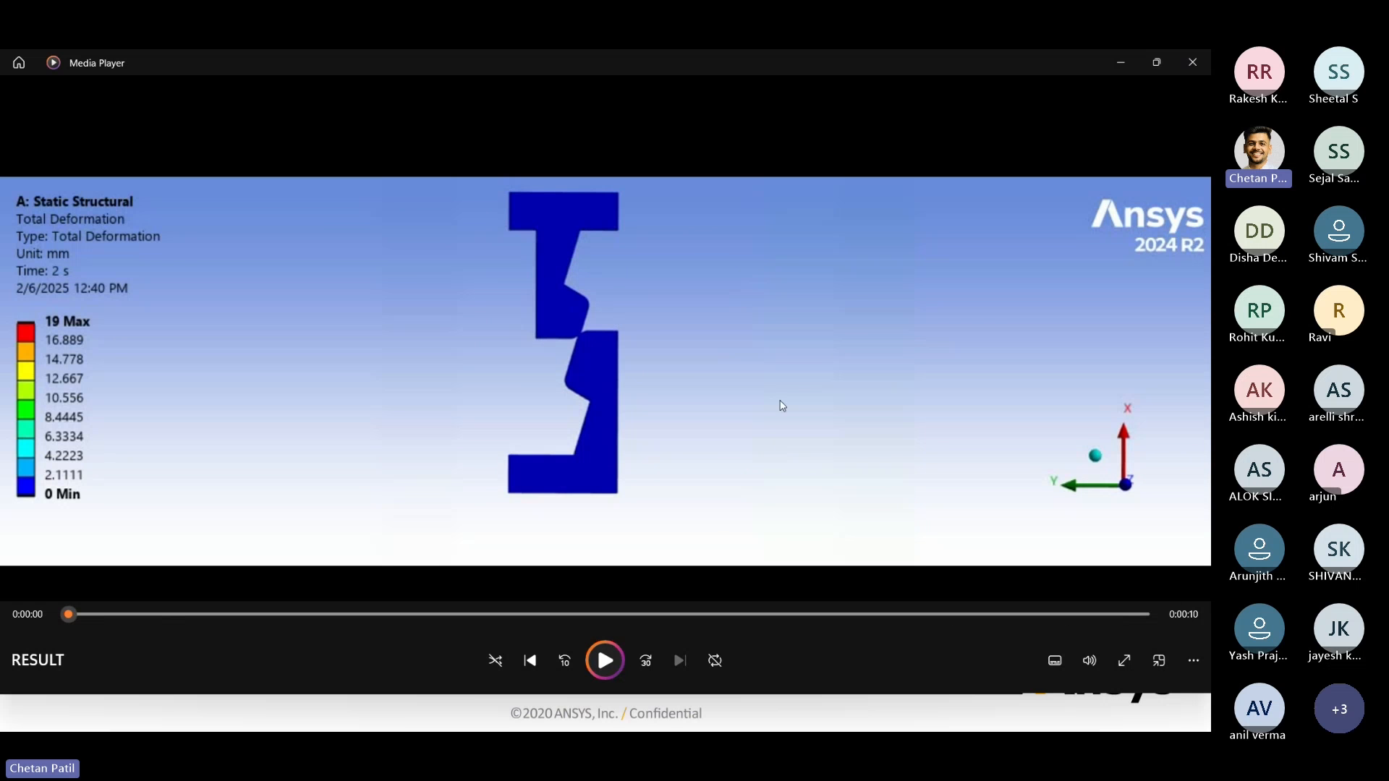
Minimize the RESULT video and the folder window, and stop the running static structural solve in Mechanical.
click(1117, 68)
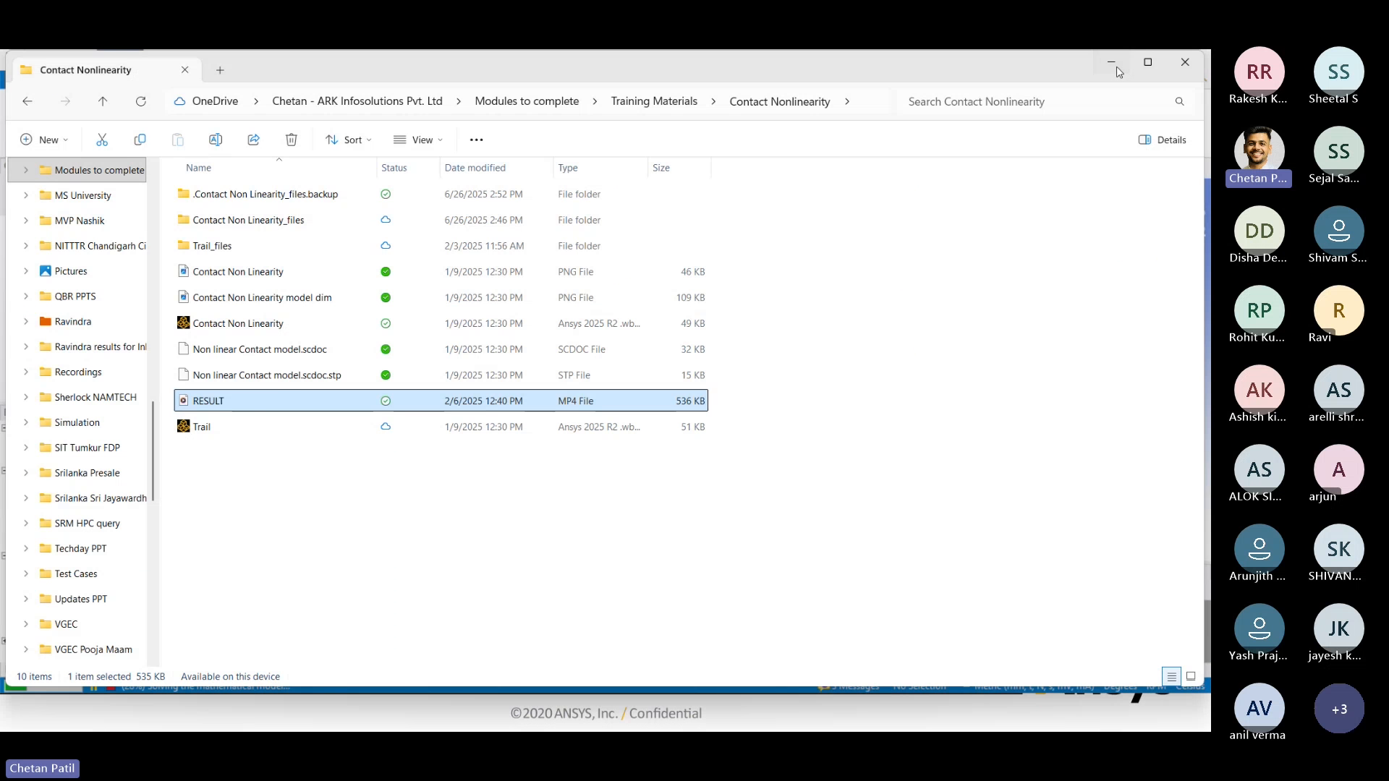
click(1116, 67)
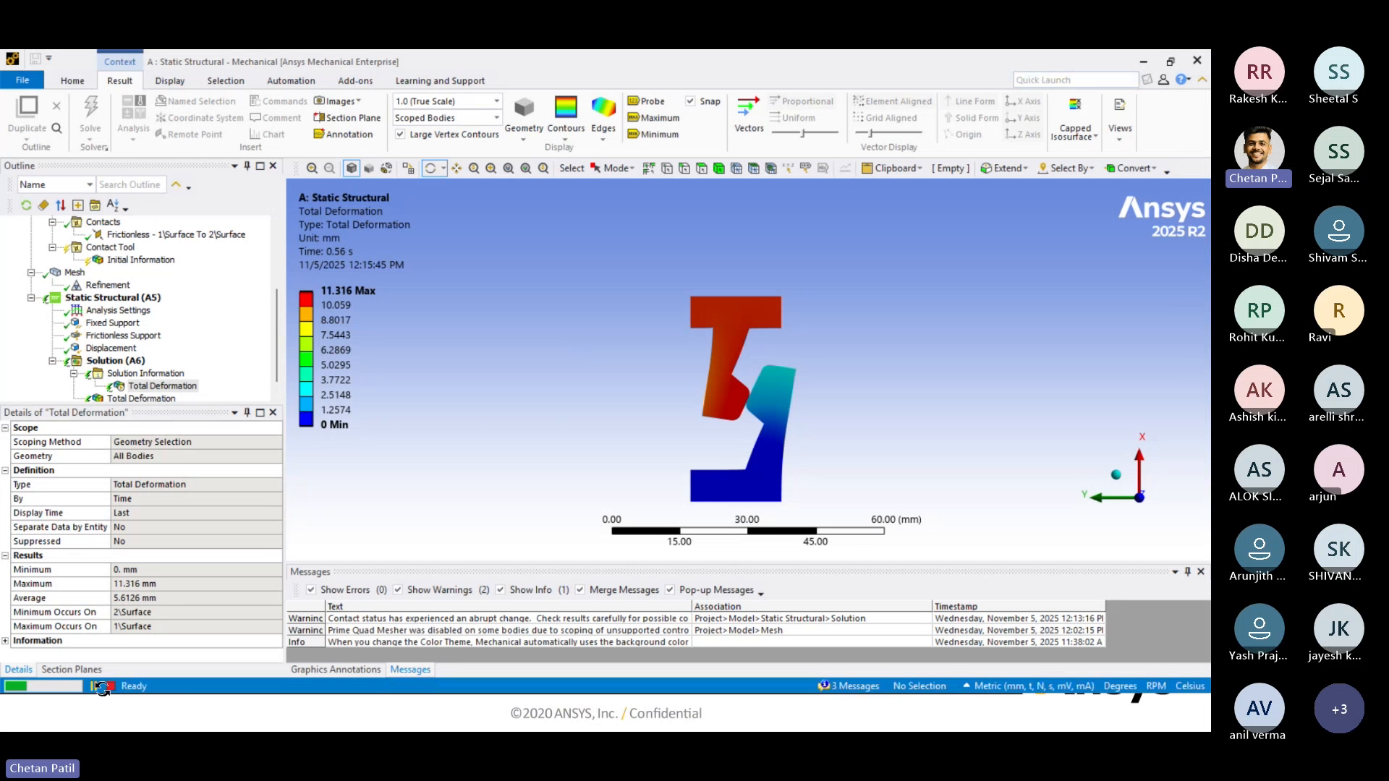
click(111, 686)
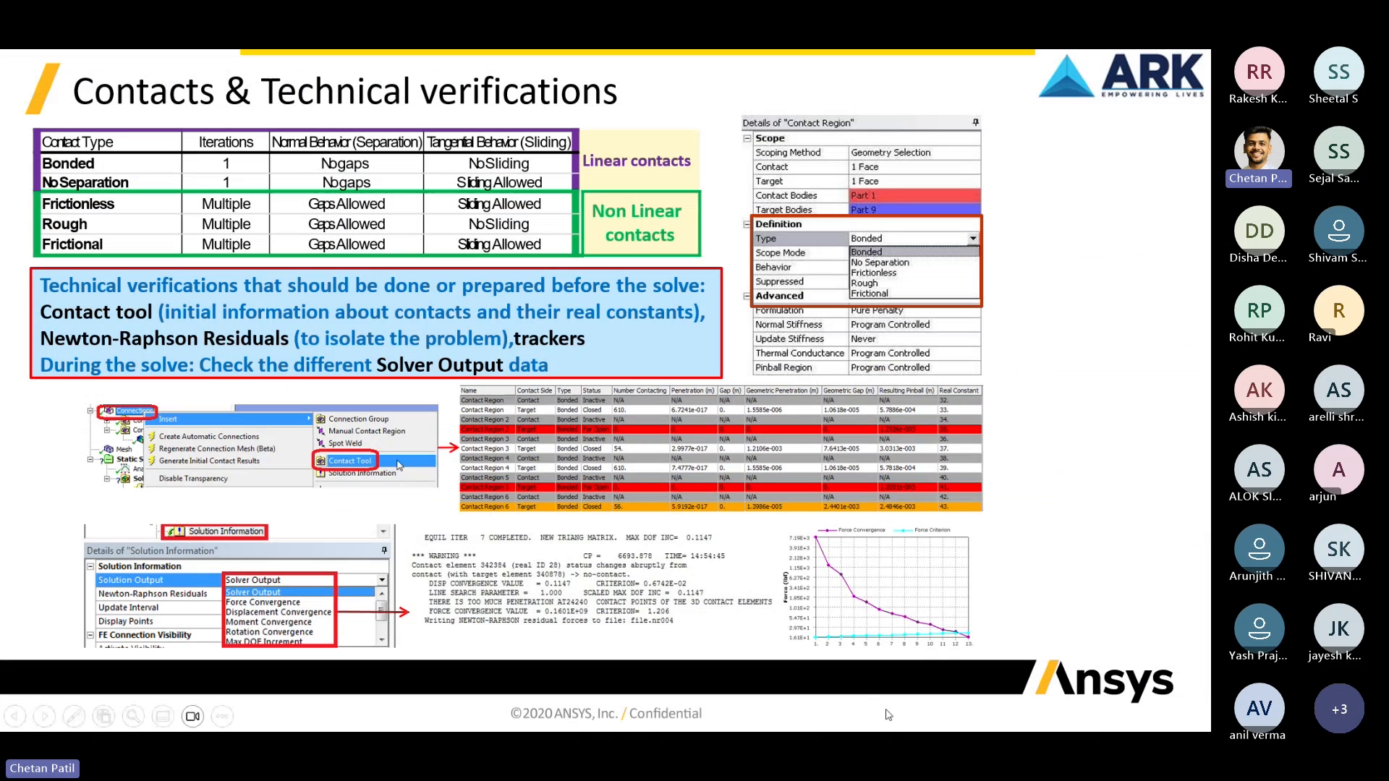
Switch to the Workbench project schematic and add a standalone Rigid Dynamics system beside the Static Structural system.
key(super)
click(854, 714)
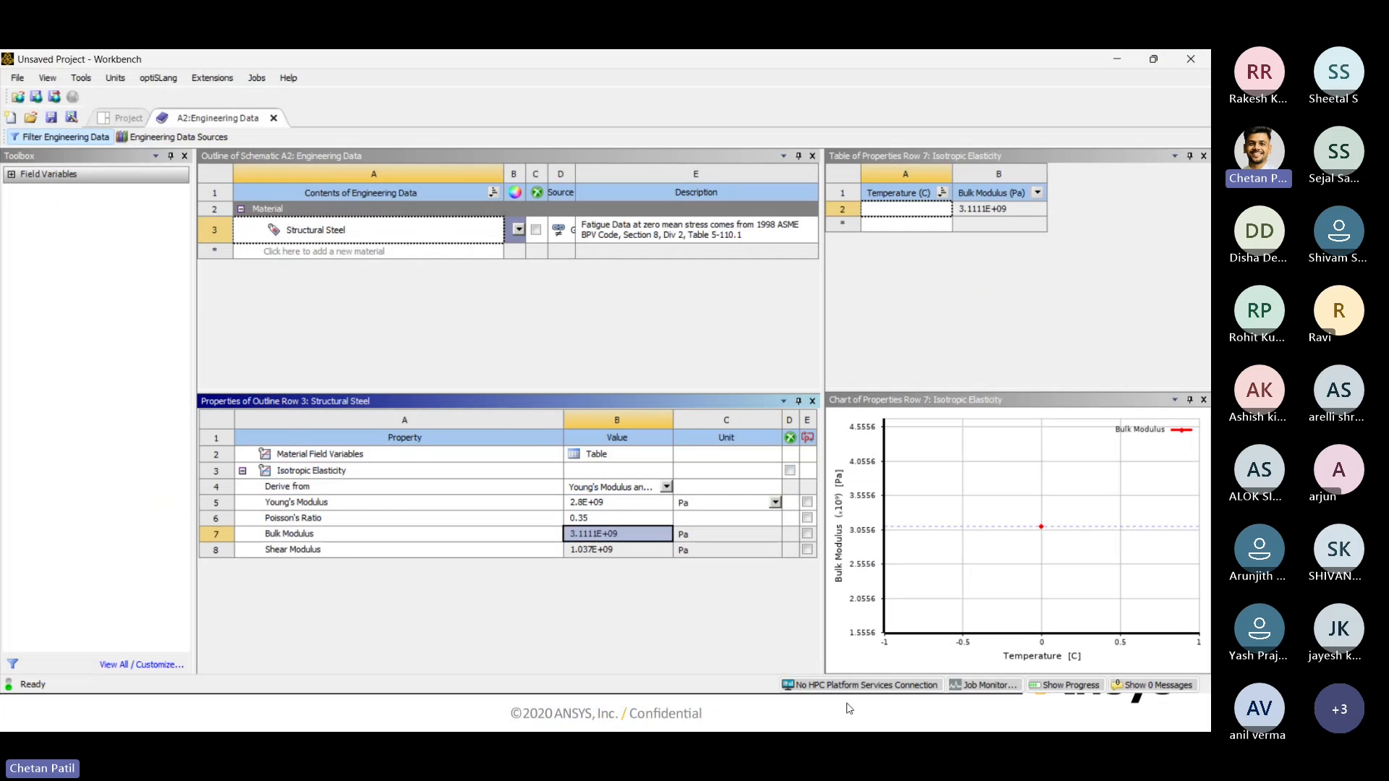
click(128, 118)
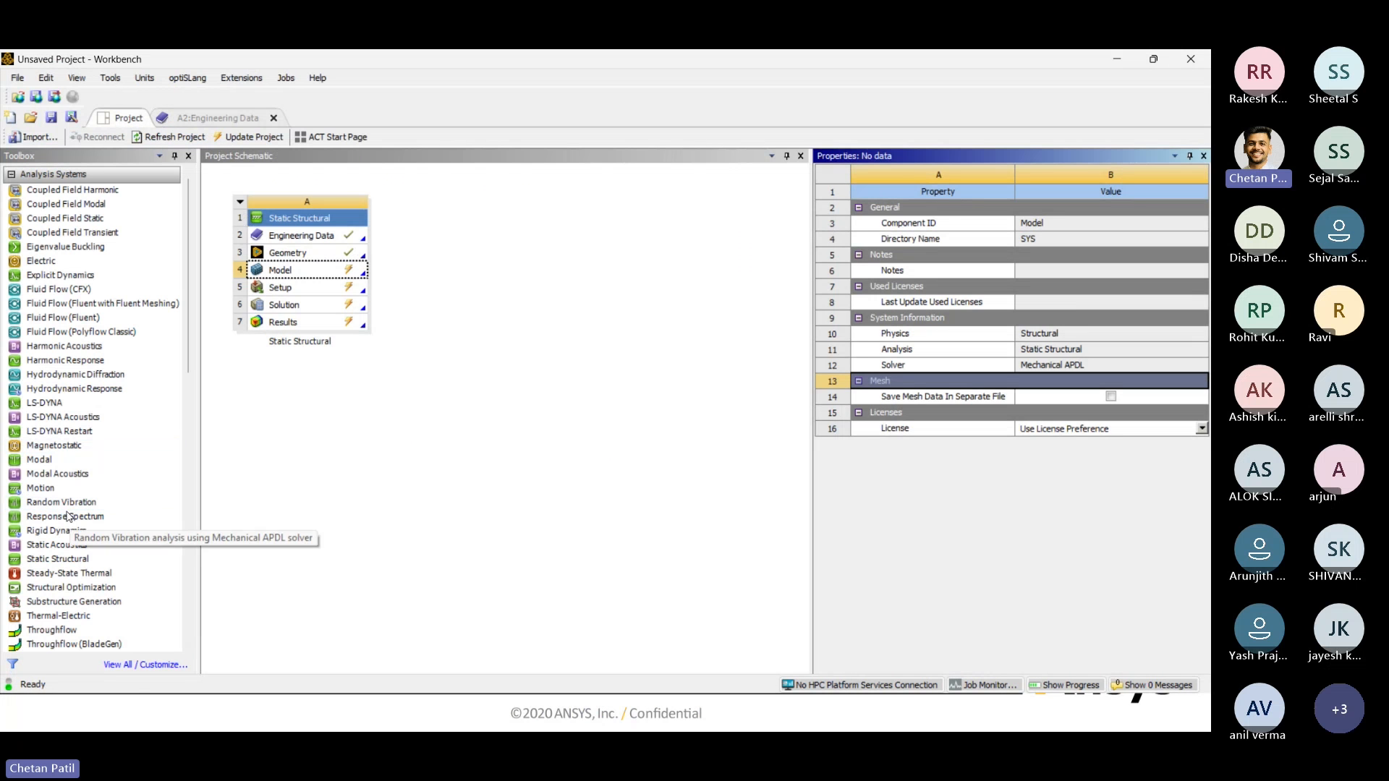
drag(55, 535, 469, 253)
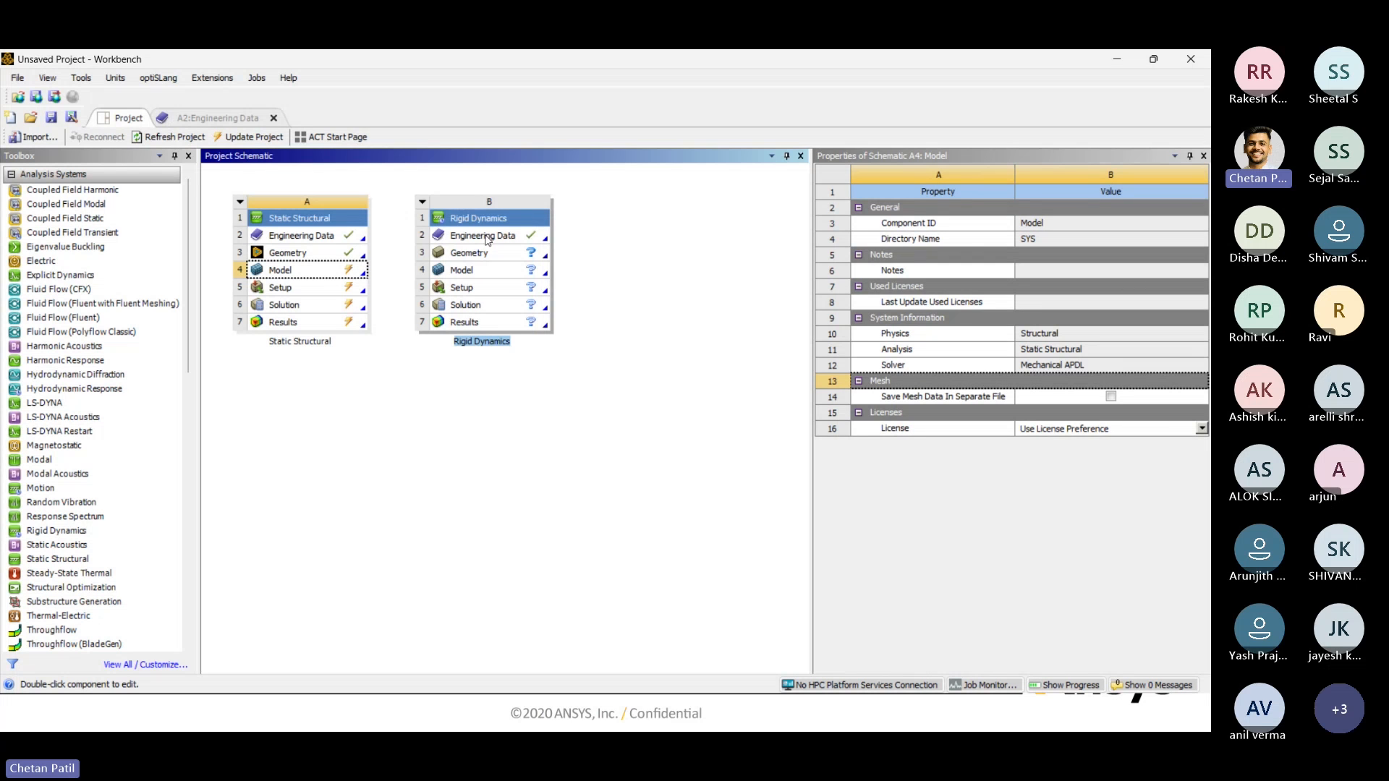
Review the Structural Steel density in the Rigid Dynamics system's Engineering Data and return to the project schematic.
click(499, 242)
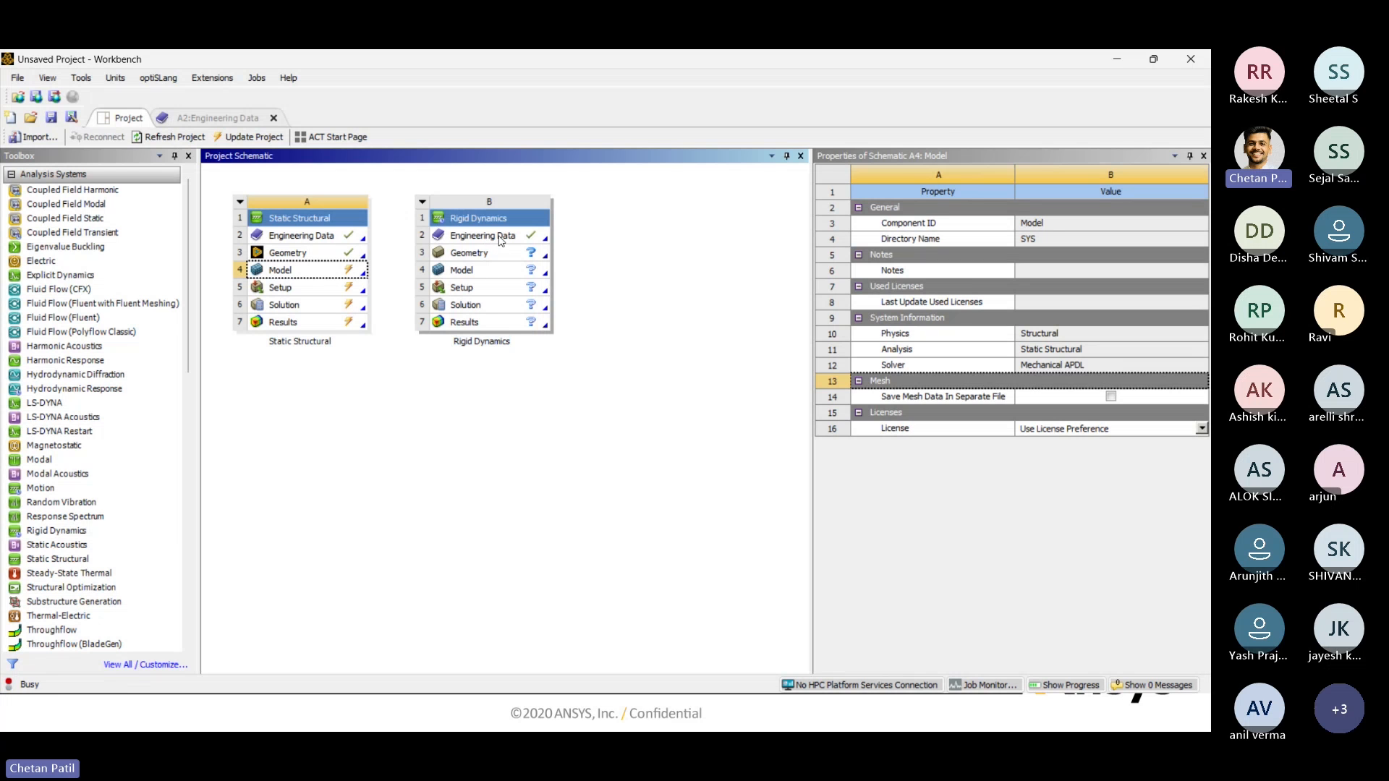
double_click(500, 242)
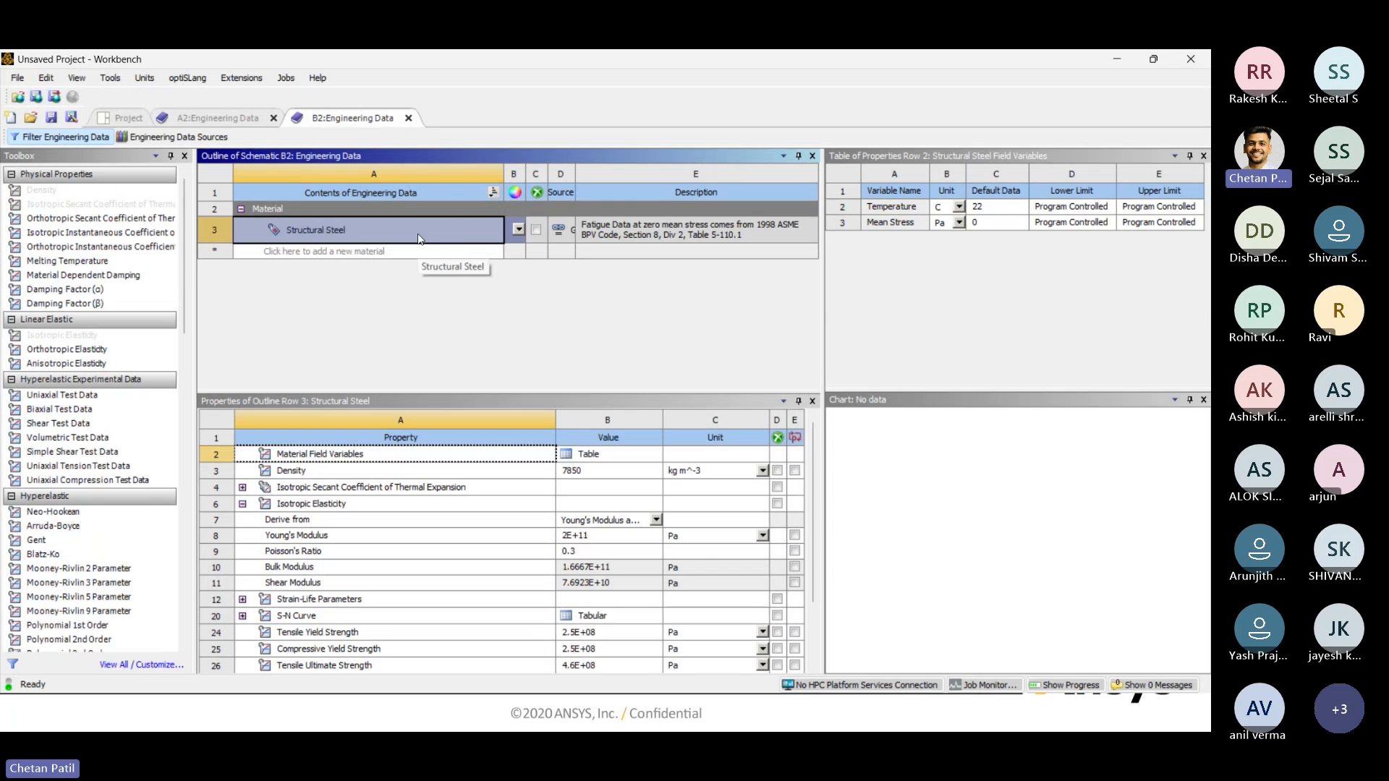
click(369, 470)
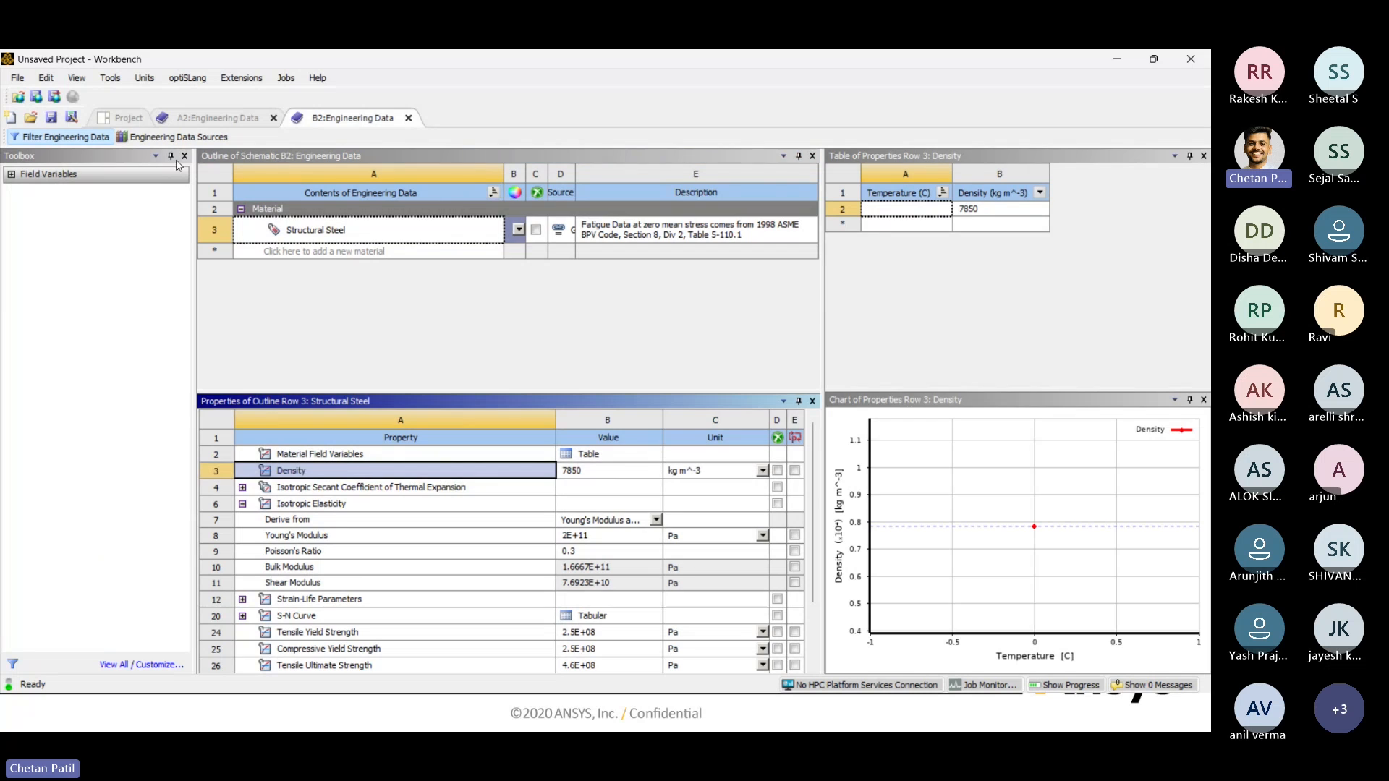
click(125, 118)
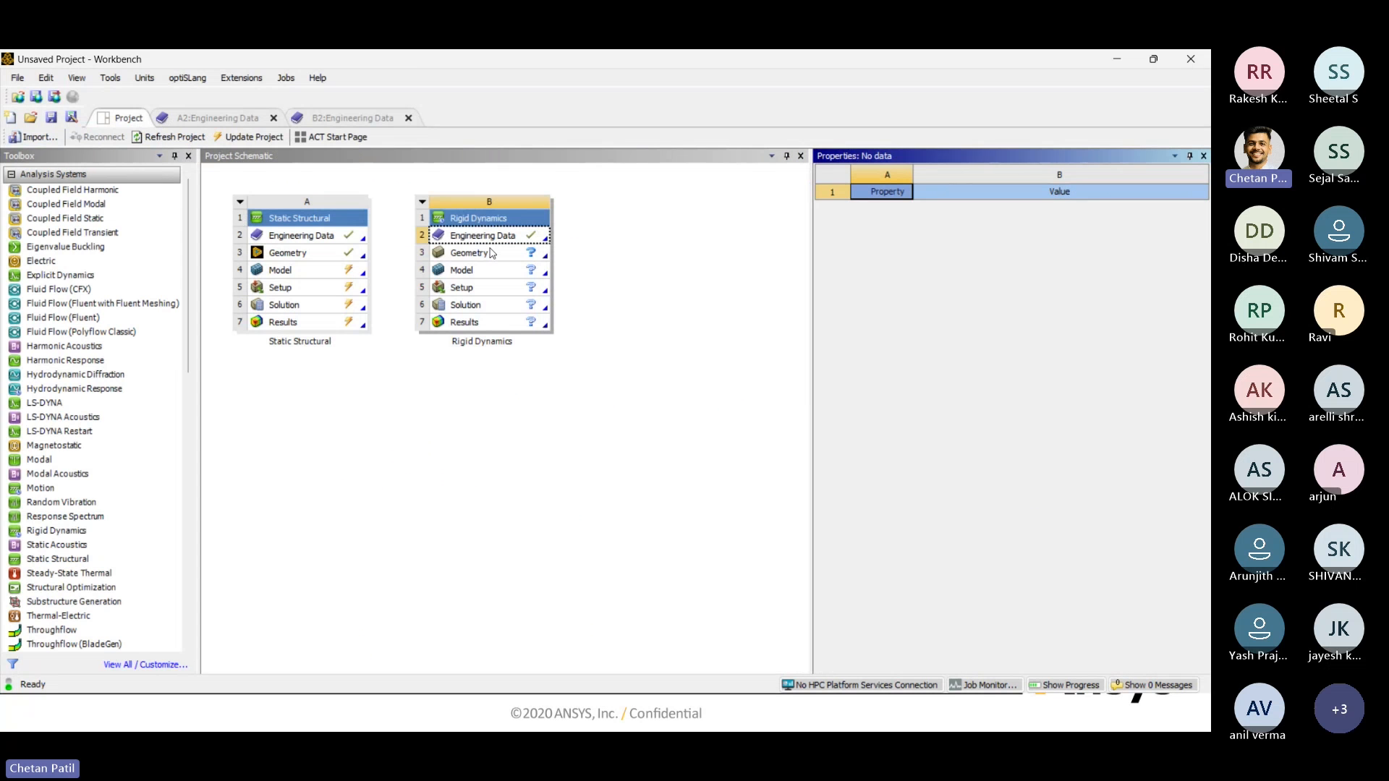
Start importing geometry for the Rigid Dynamics system and browse to the Piston for RBD or MBD folder in Training Materials.
click(477, 253)
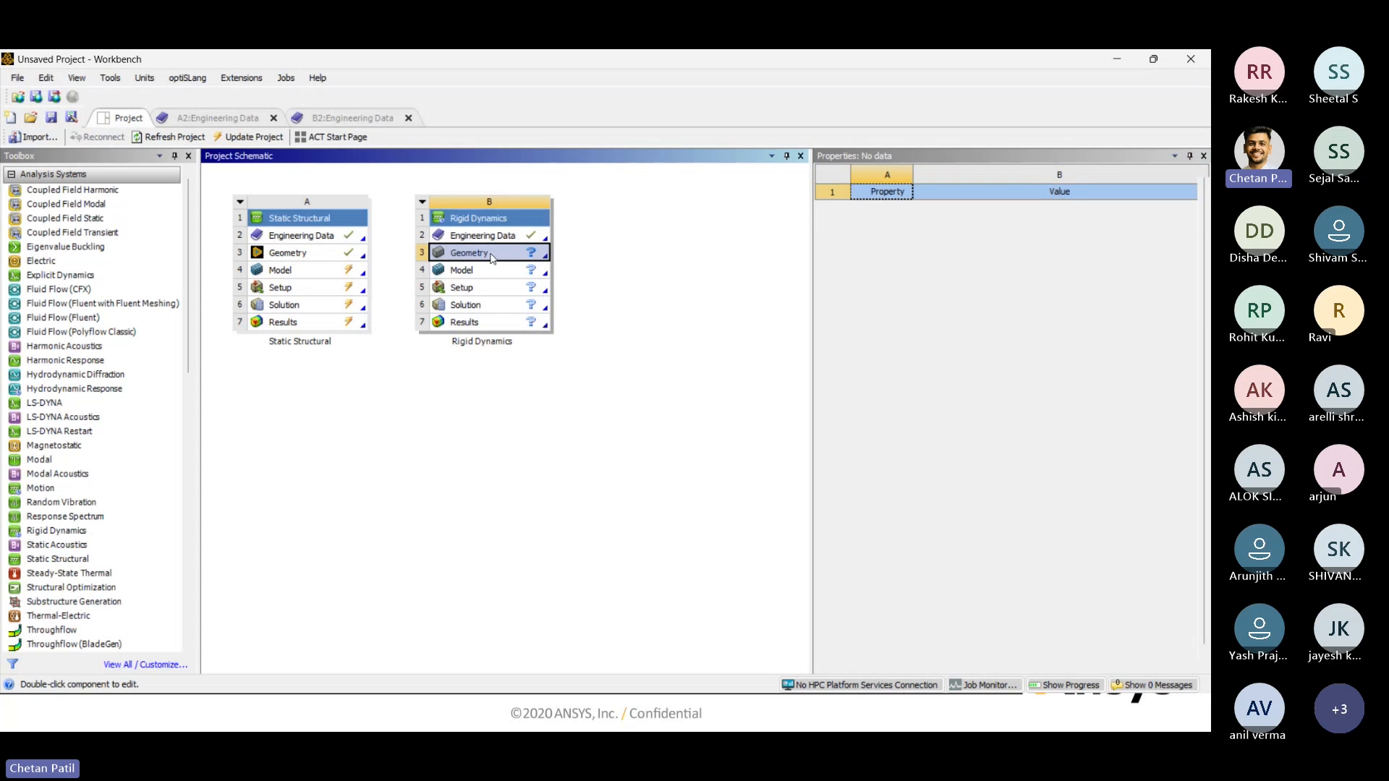
right_click(491, 258)
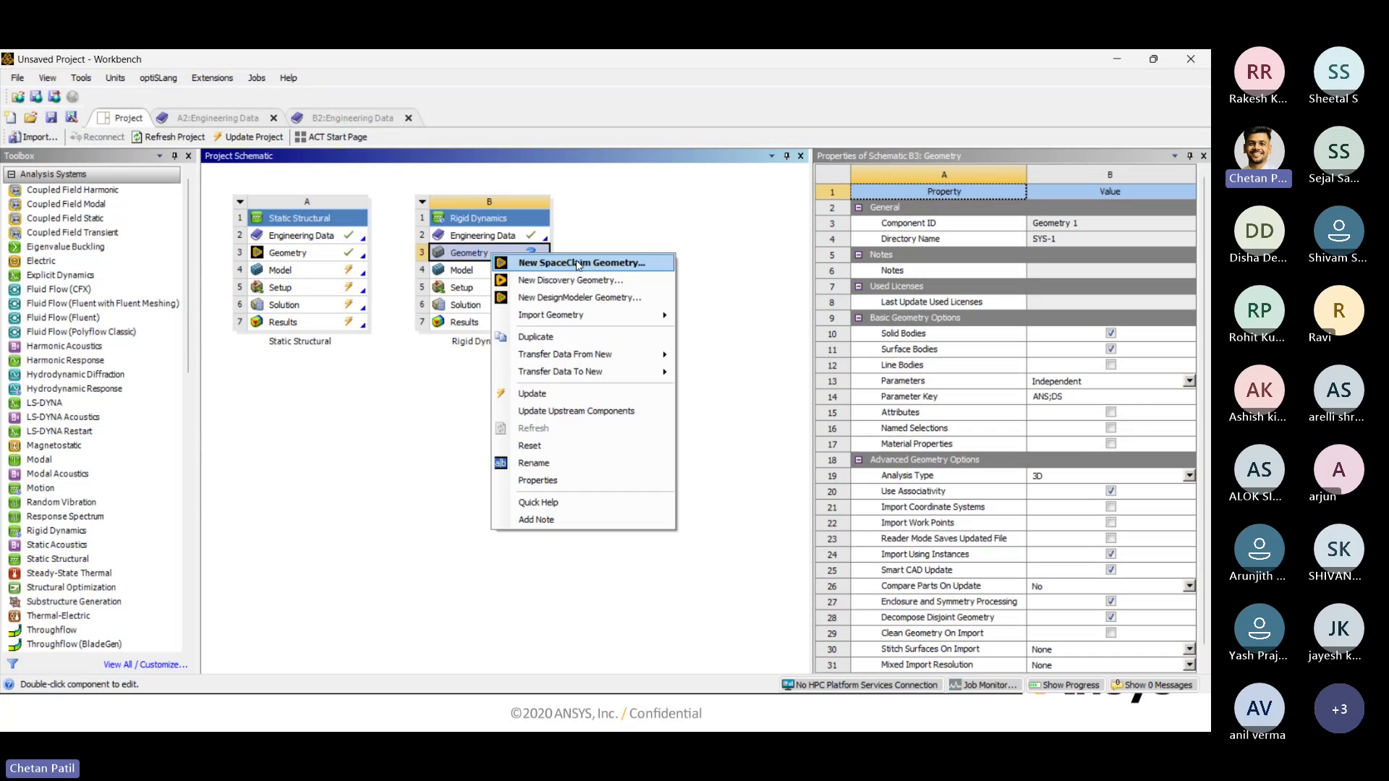
mouse_move(588, 309)
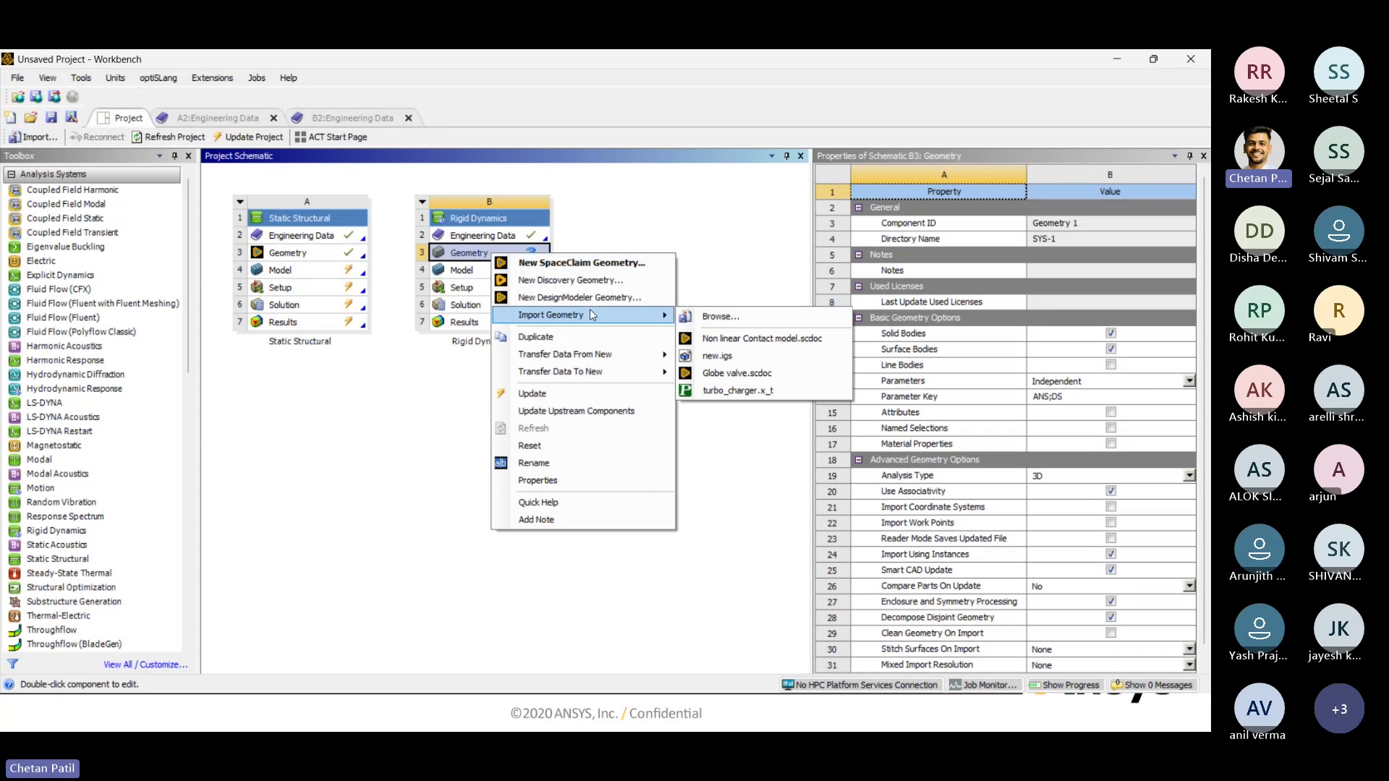
click(716, 318)
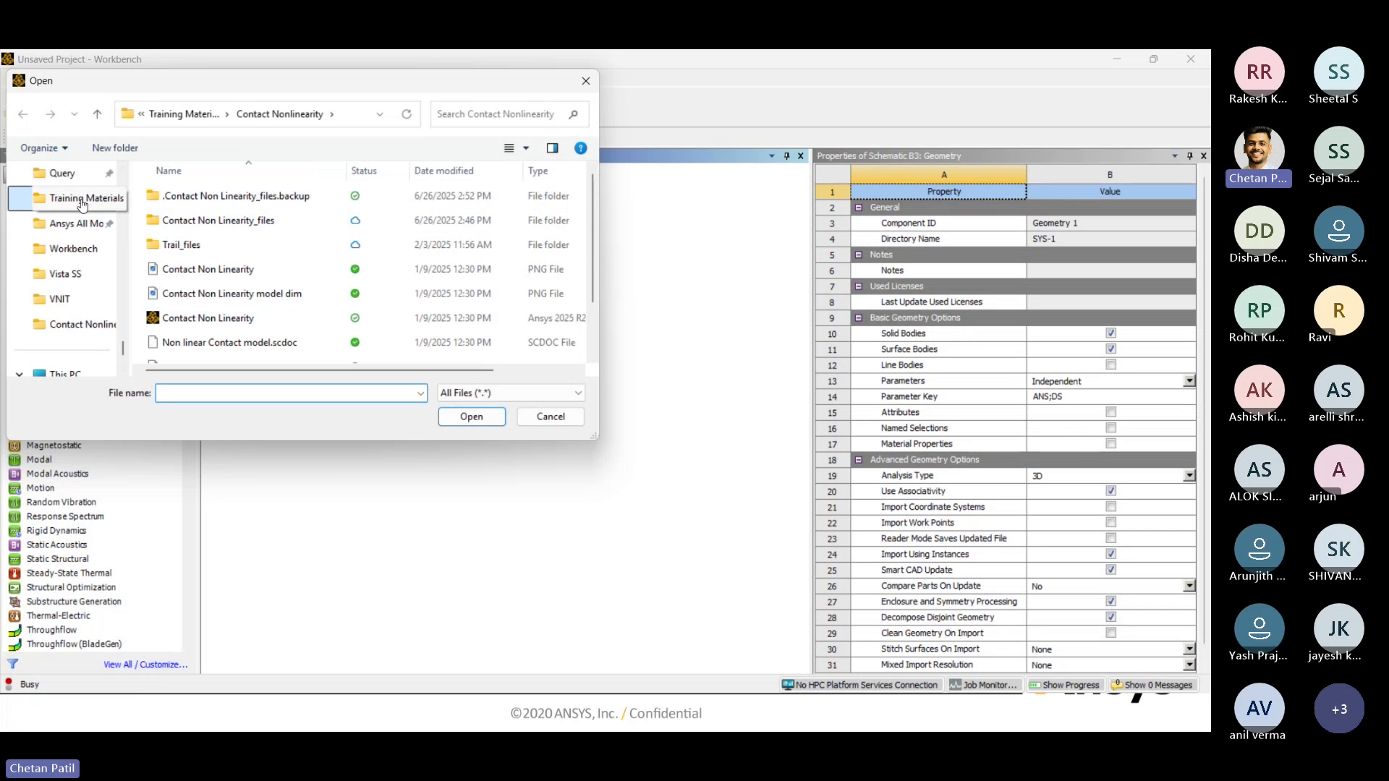
click(81, 204)
scroll(246, 279, down, 5)
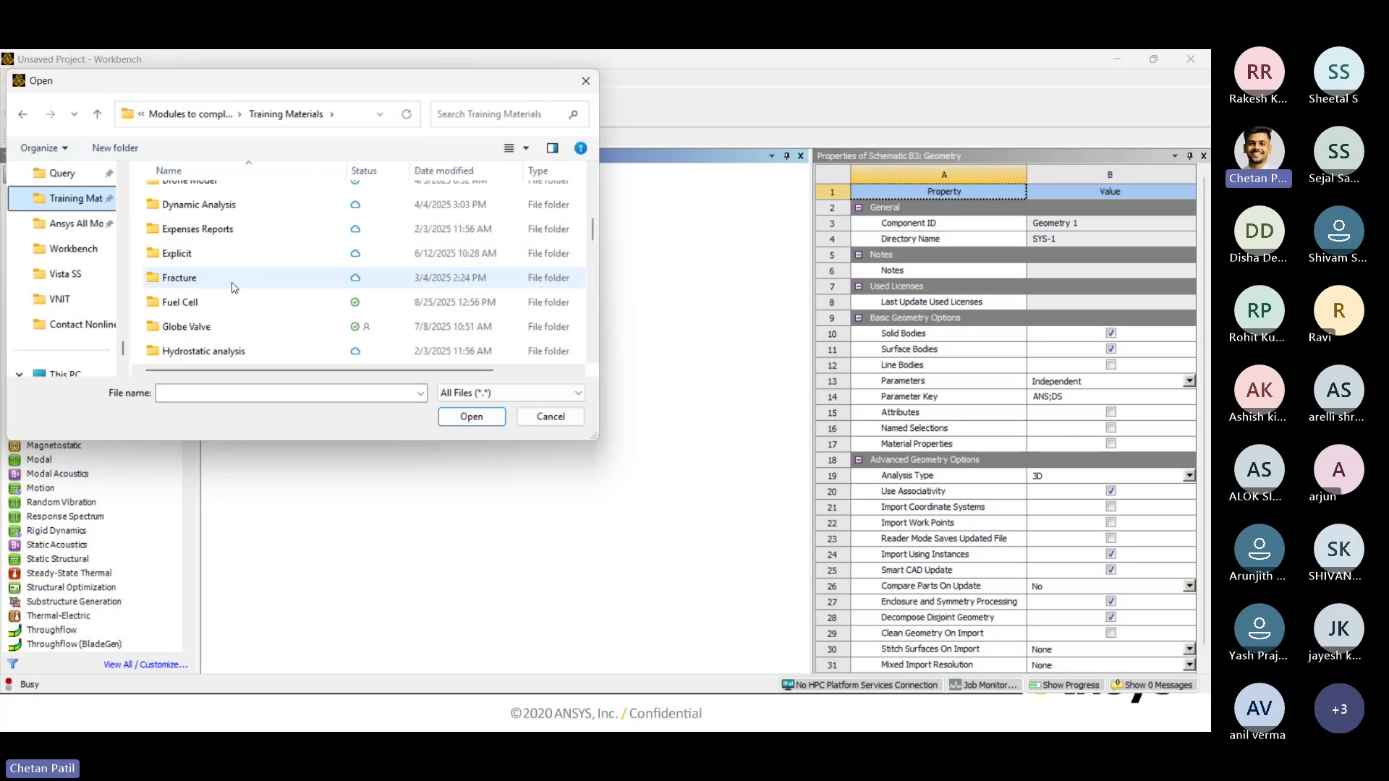
scroll(220, 322, down, 1)
scroll(217, 328, down, 1)
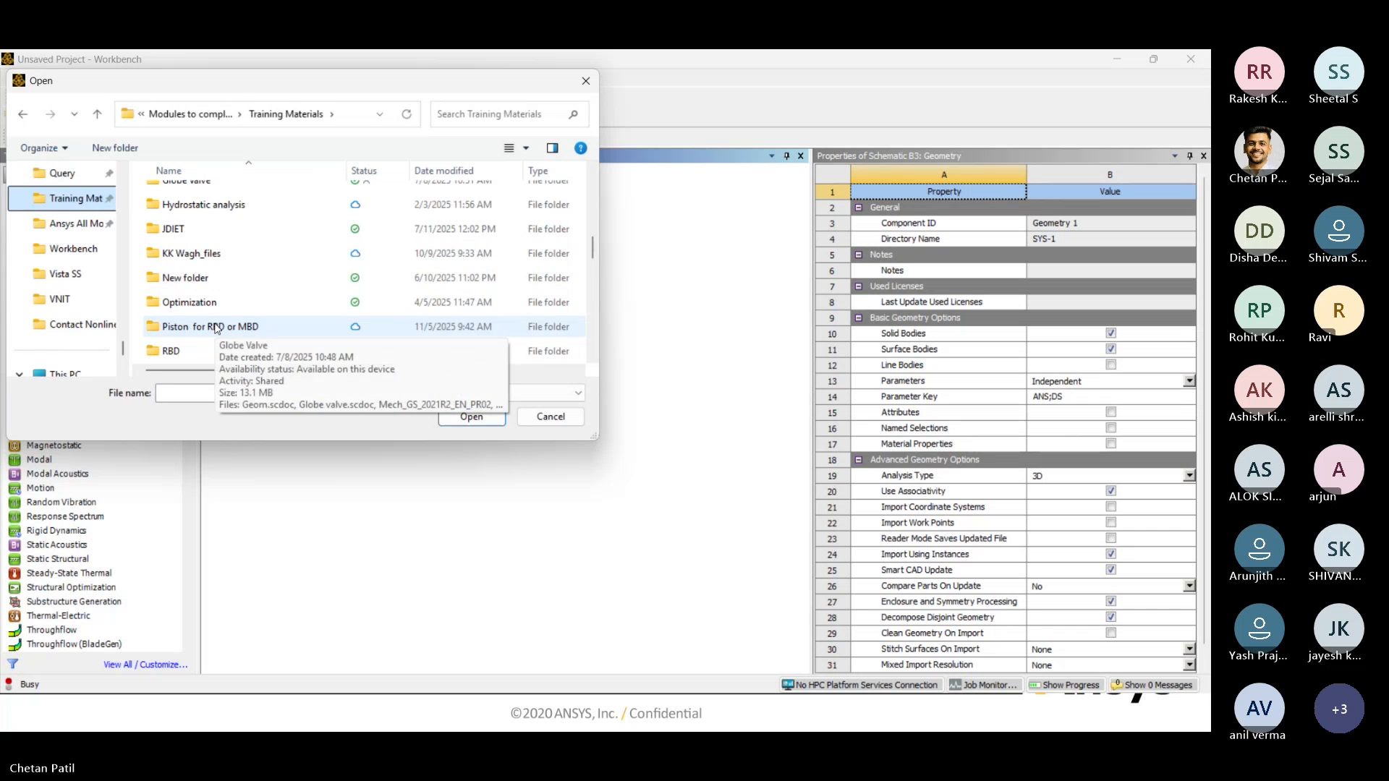
double_click(217, 327)
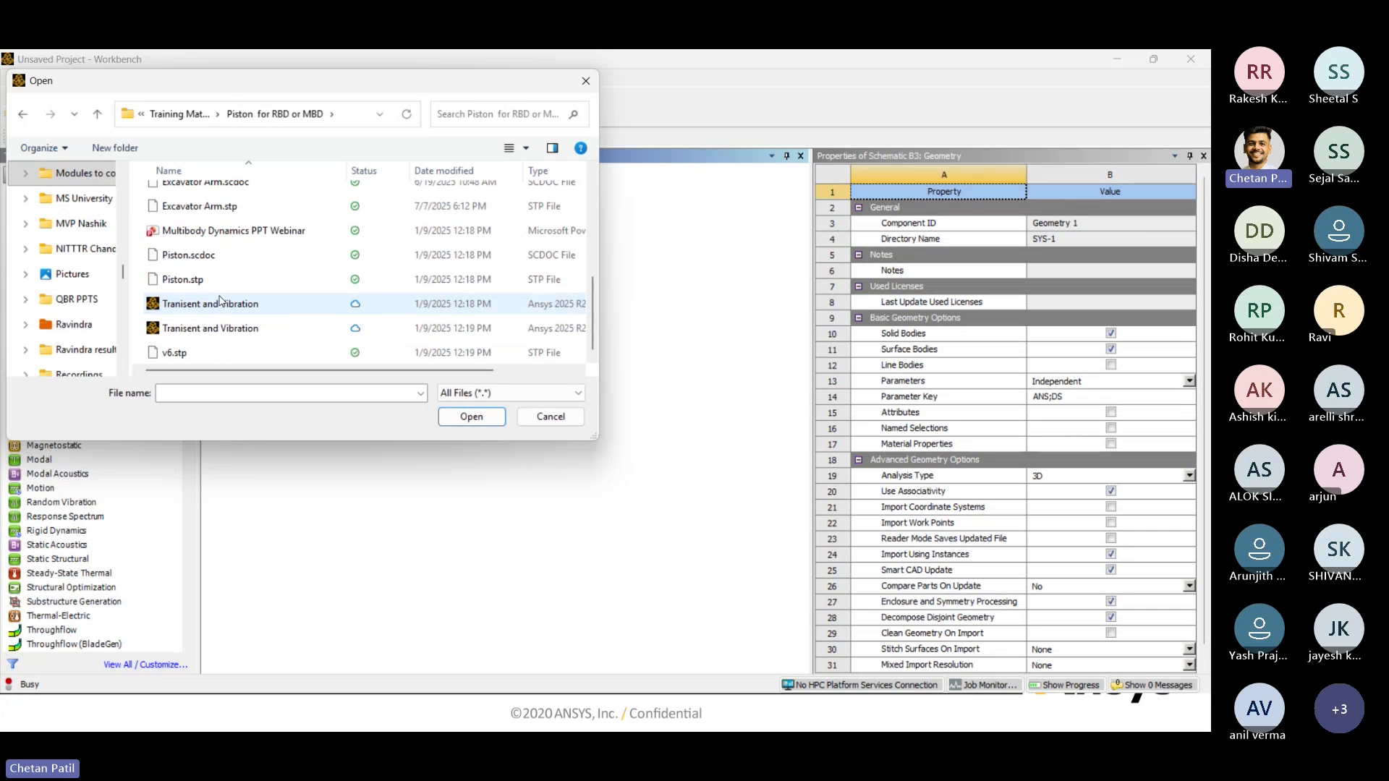
Import 6 cylinder.scdoc as the Rigid Dynamics geometry.
scroll(221, 300, up, 1)
scroll(220, 297, up, 1)
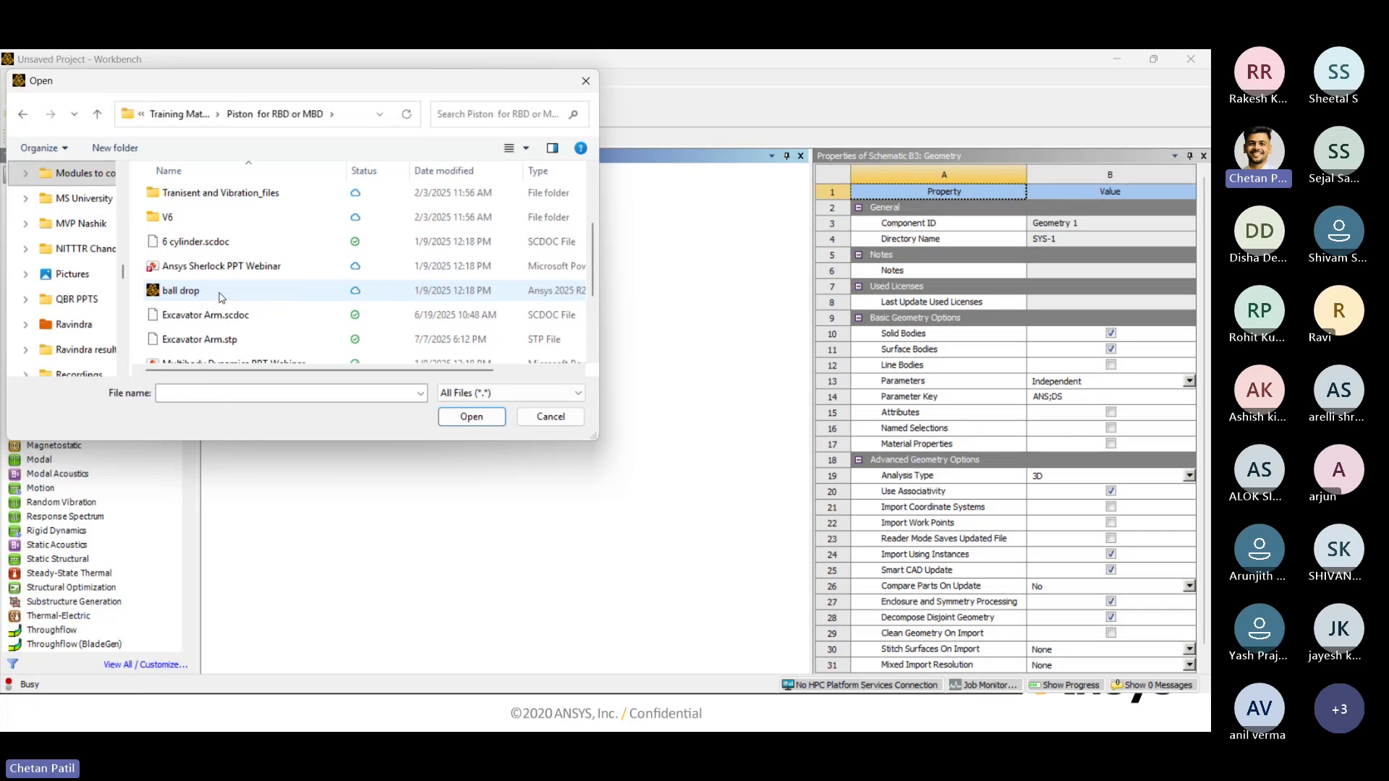
click(230, 244)
click(470, 419)
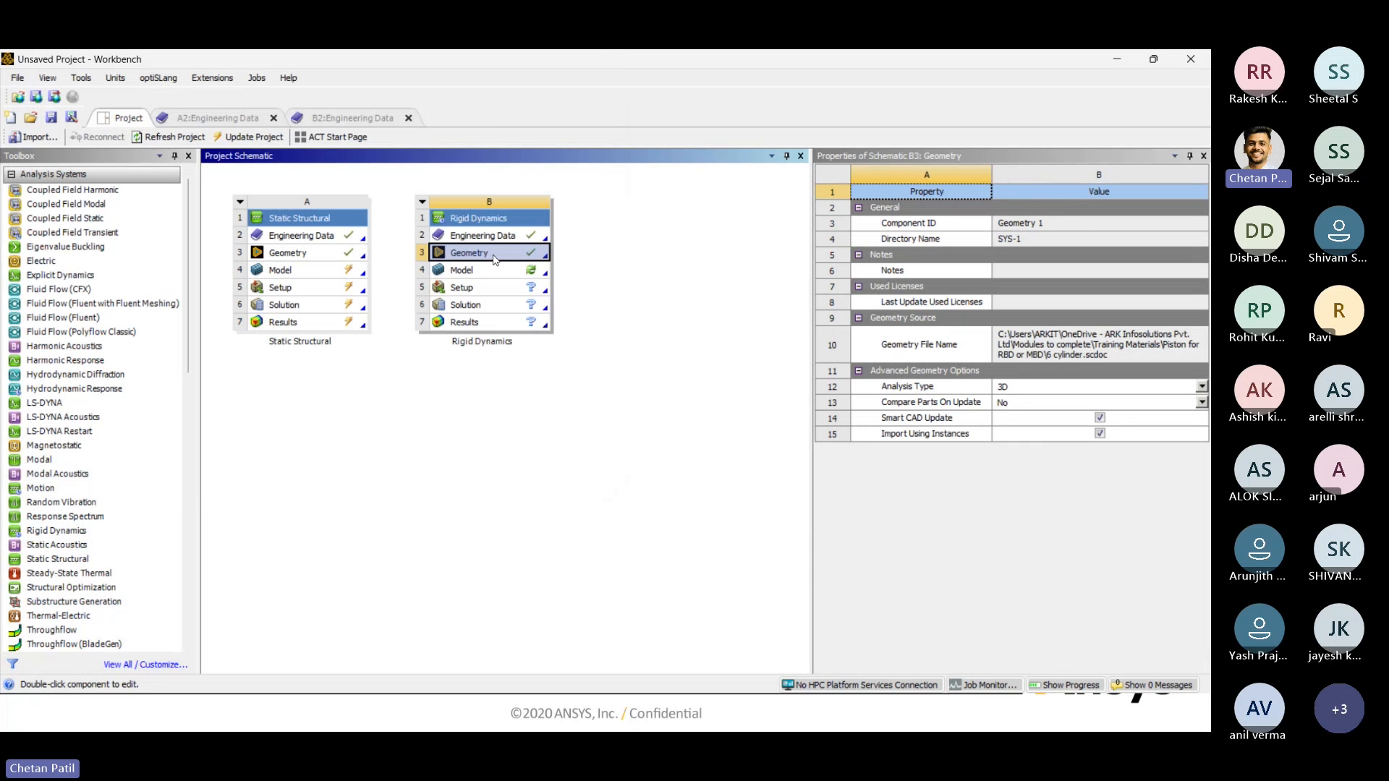
Open the Rigid Dynamics geometry in SpaceClaim and examine the crankshaft and piston assembly from different angles.
right_click(494, 256)
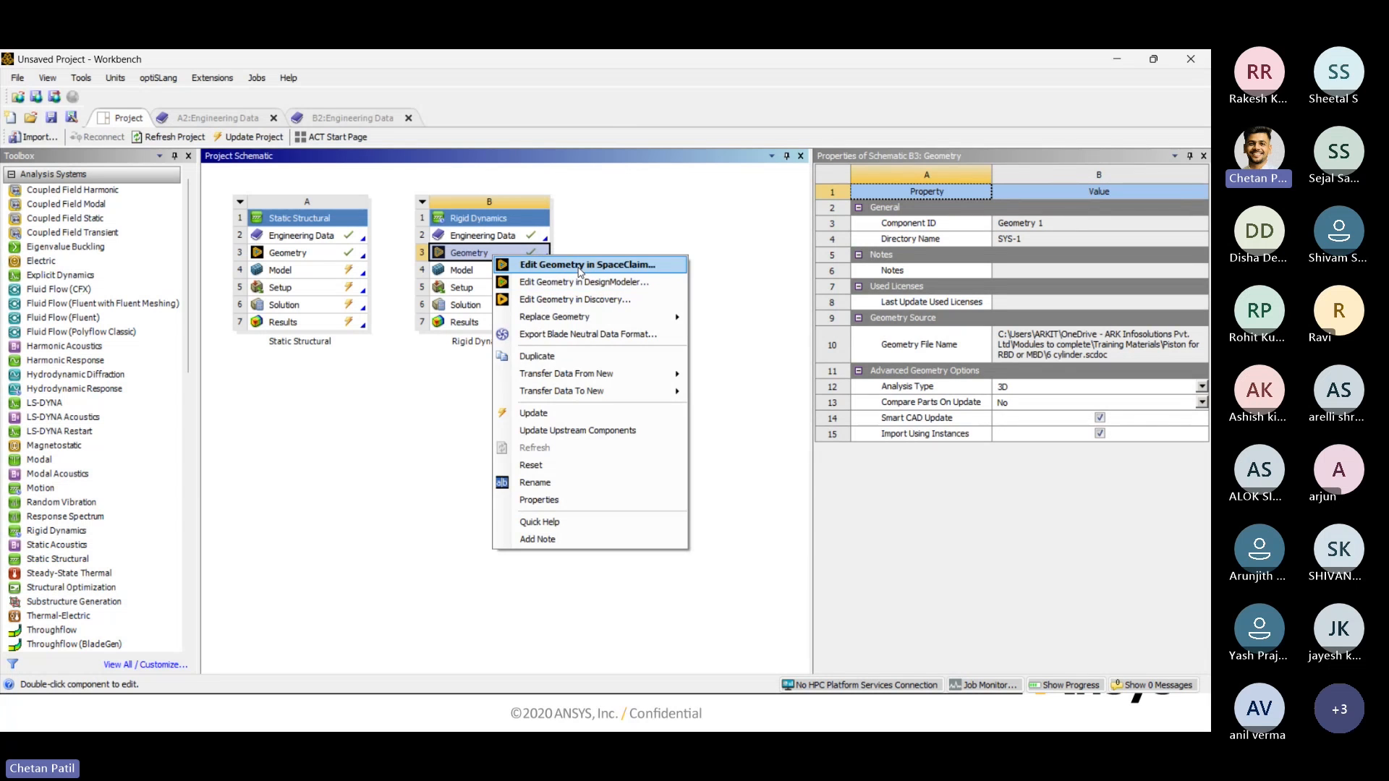
click(579, 264)
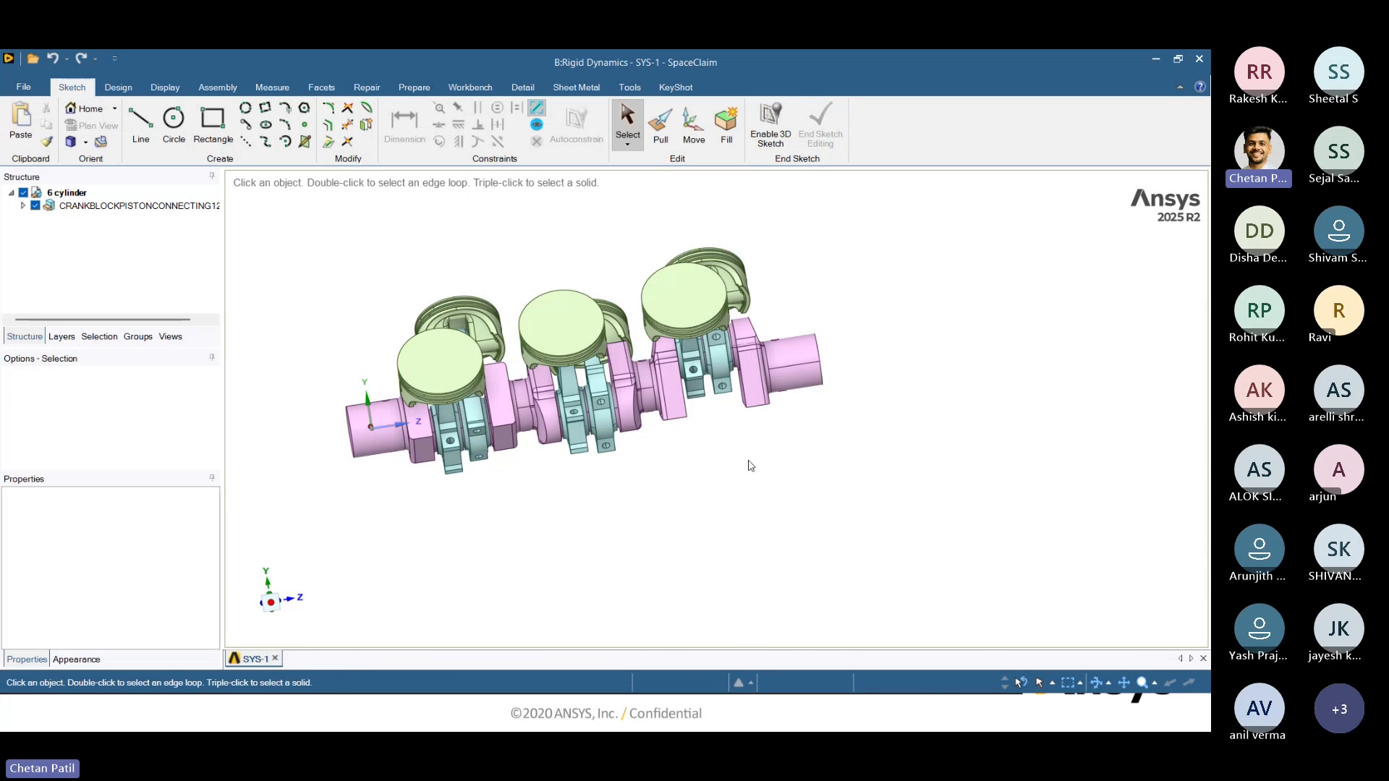
middle_drag(702, 483, 806, 536)
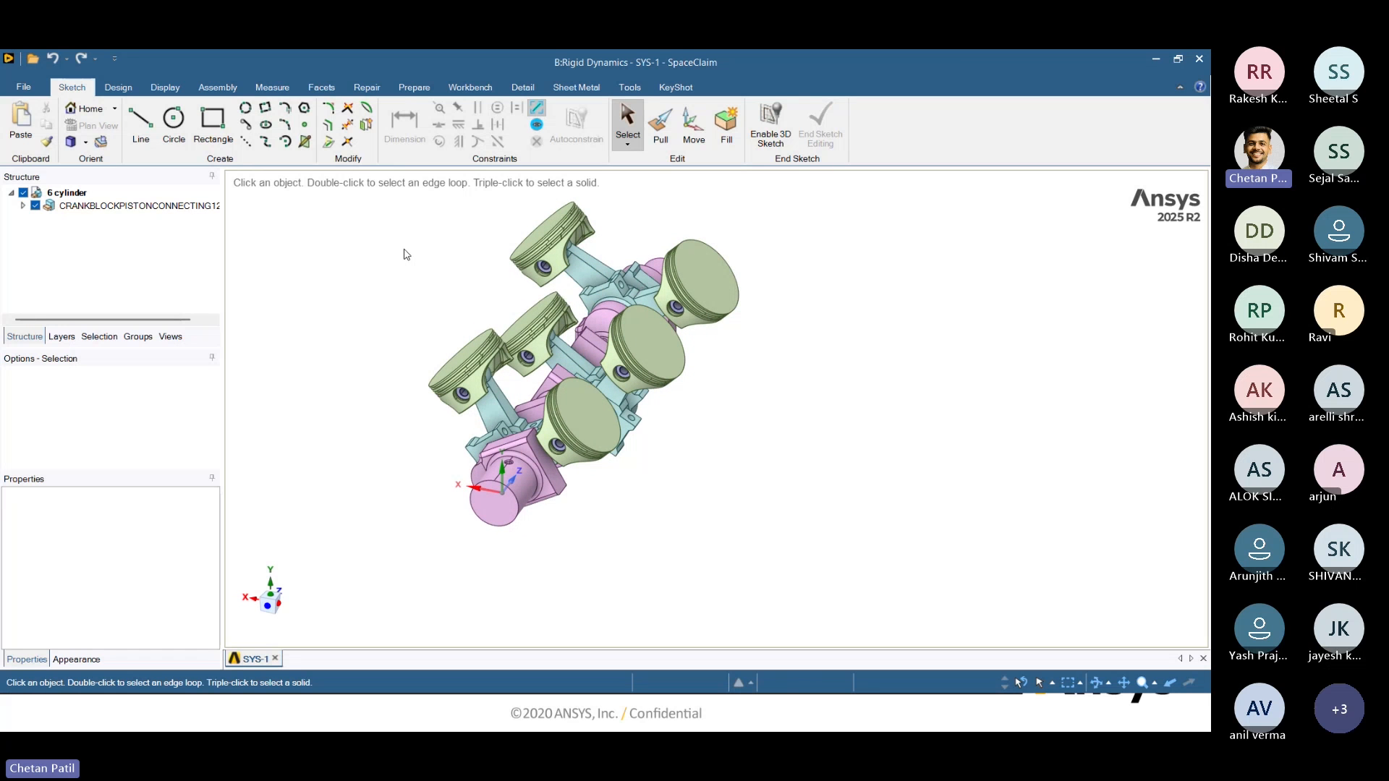
mouse_move(458, 313)
middle_down()
mouse_move(402, 355)
mouse_move(471, 323)
middle_up()
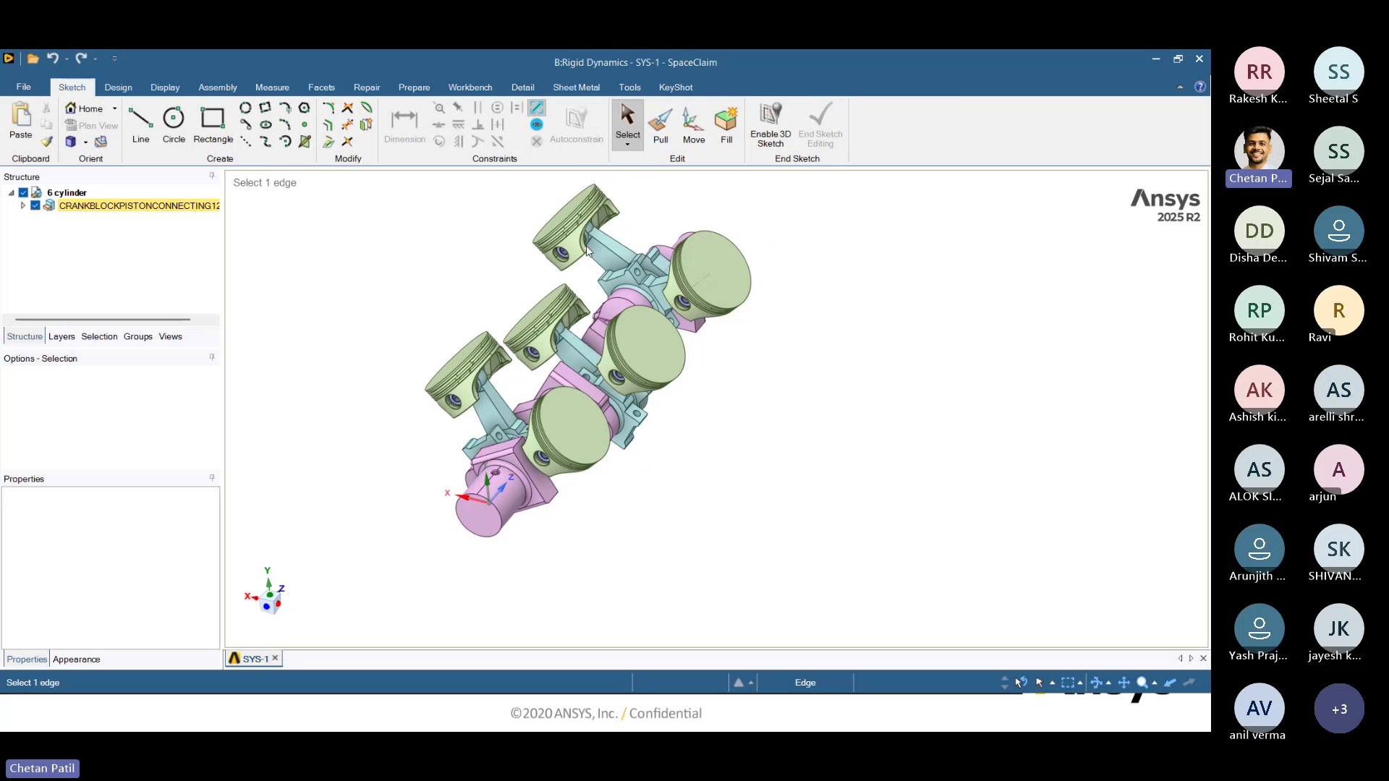
Examine the pistons, connecting rods and crankshaft of the six-cylinder assembly from different distances and angles.
scroll(539, 355, up, 5)
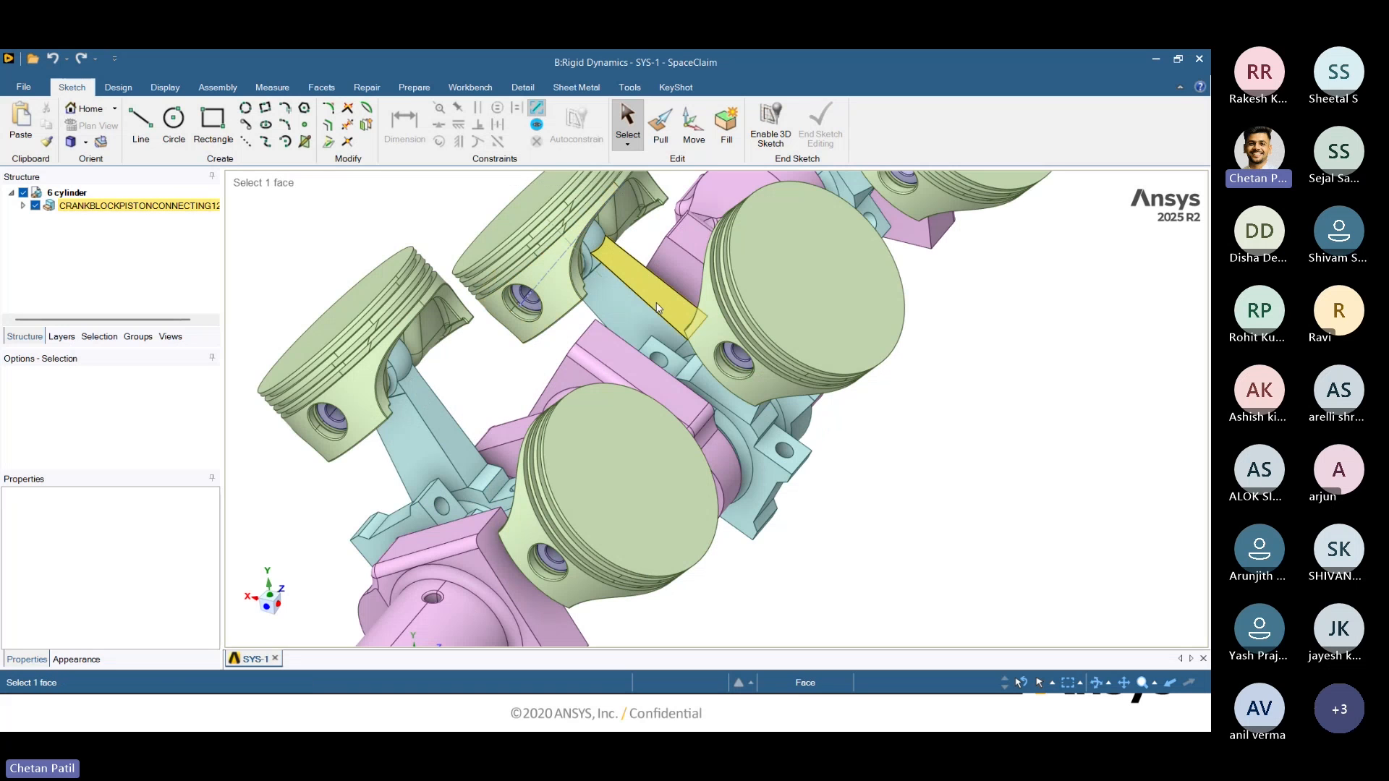
scroll(656, 307, down, 3)
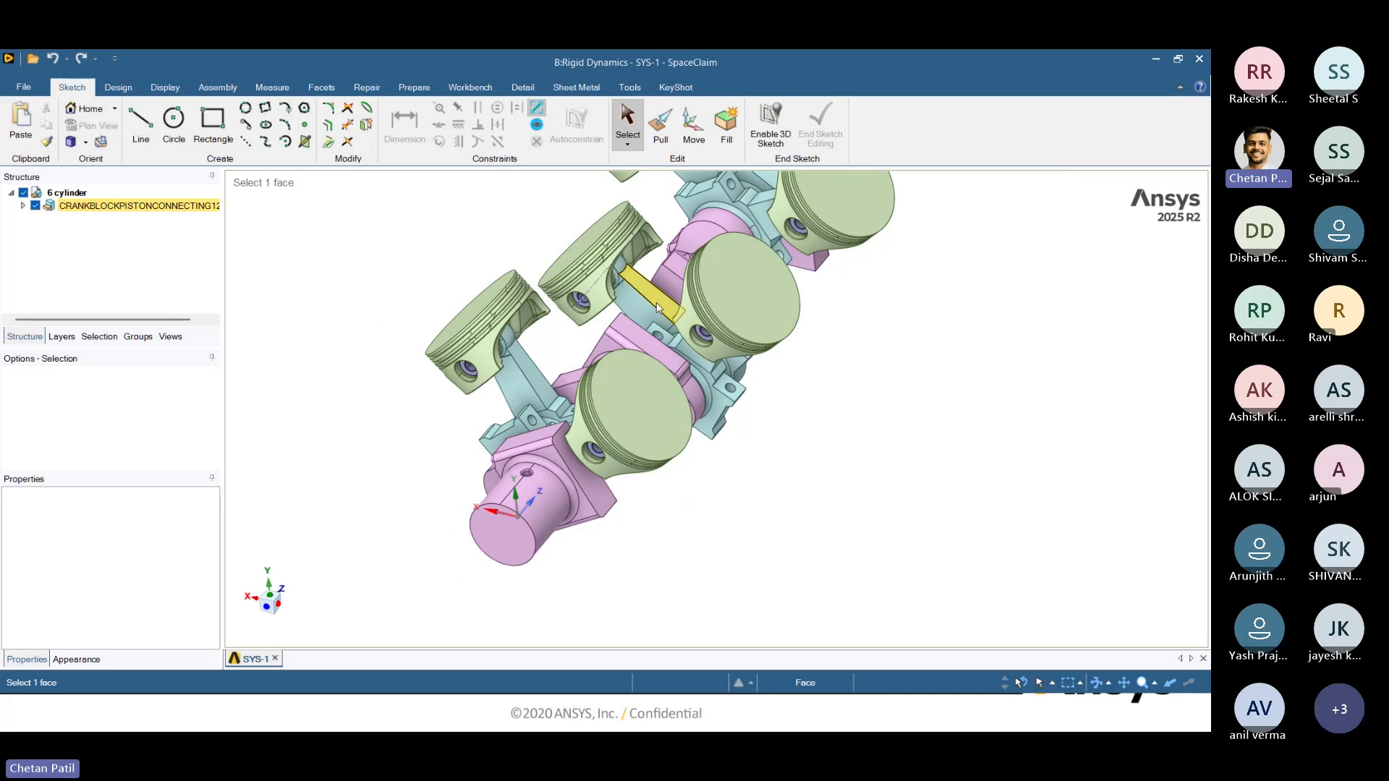
click(640, 331)
key(Escape)
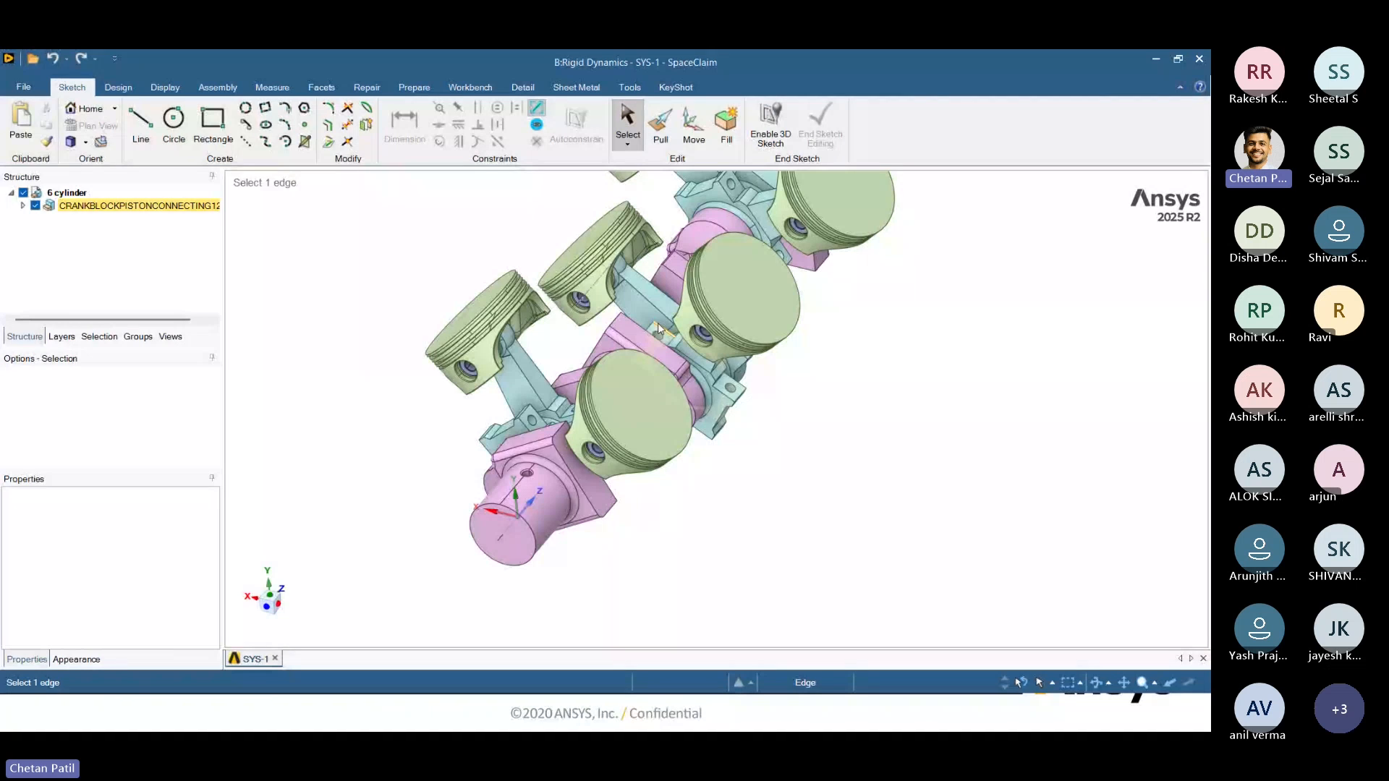
click(609, 422)
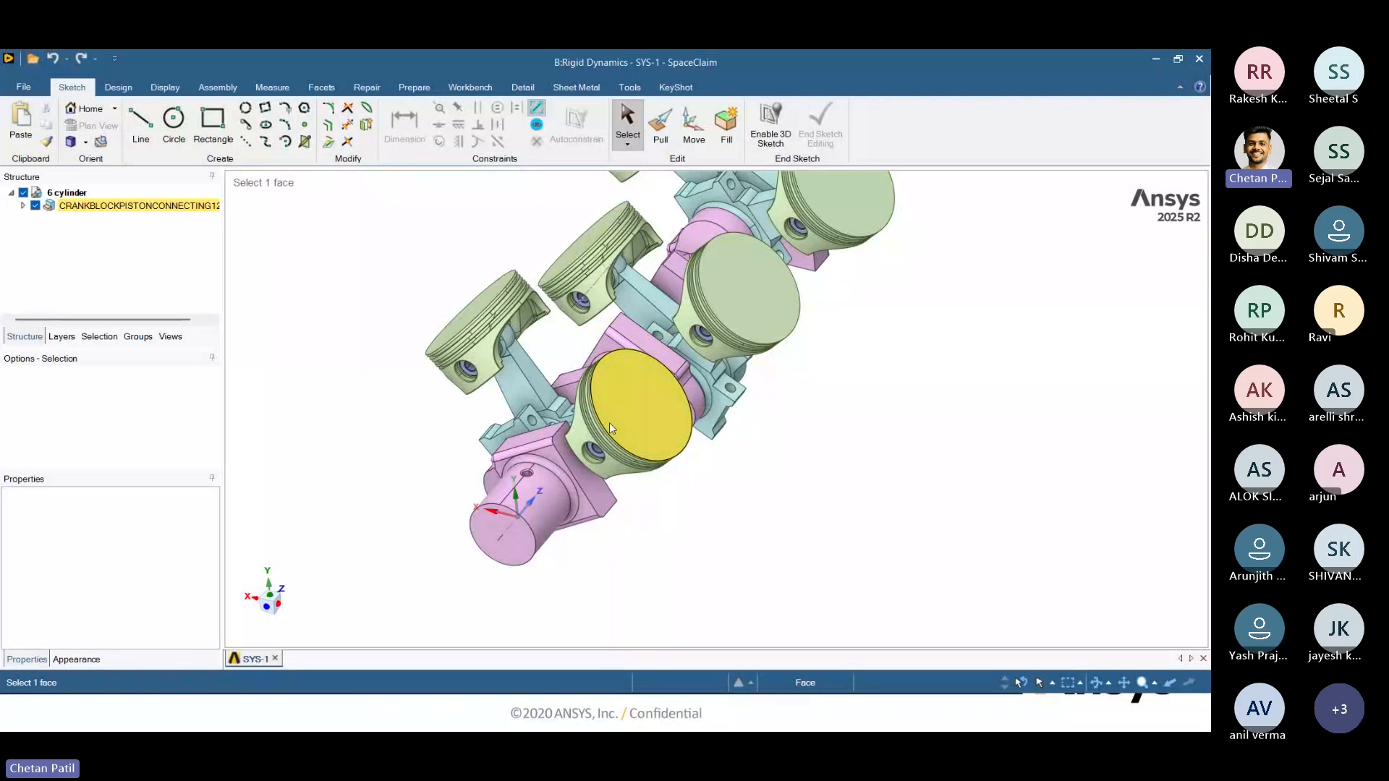
scroll(653, 486, down, 3)
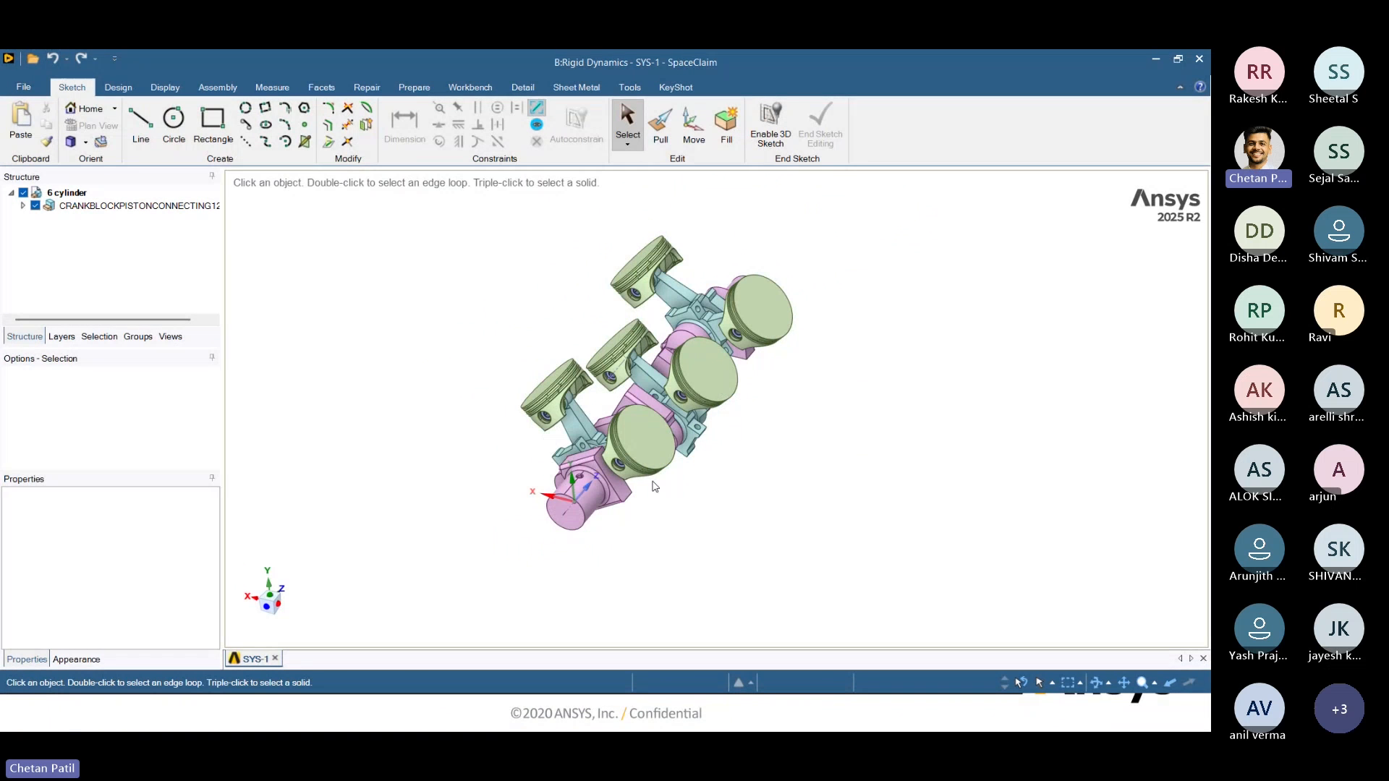
middle_drag(651, 476, 673, 405)
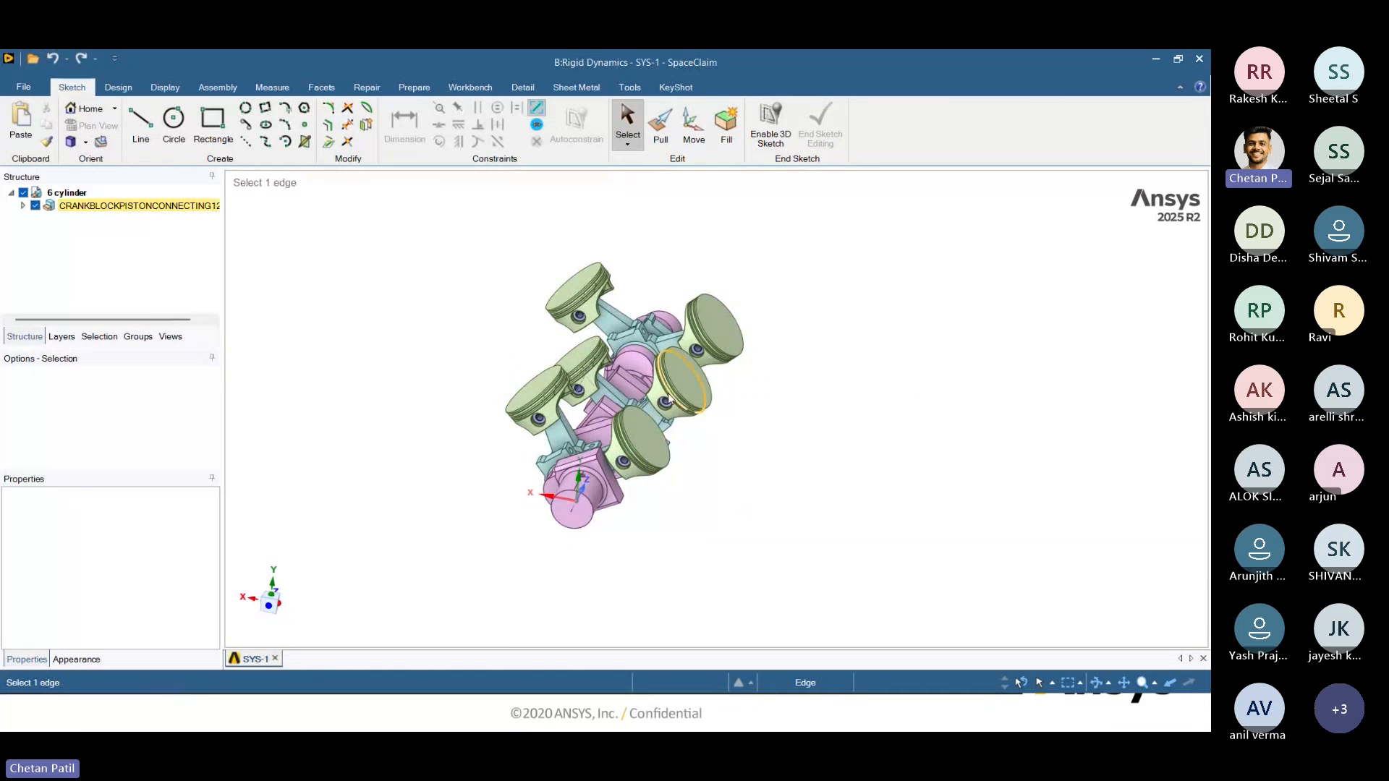
Delete all four named selections of the assembly, from the connecting rod group through Group1.
click(135, 338)
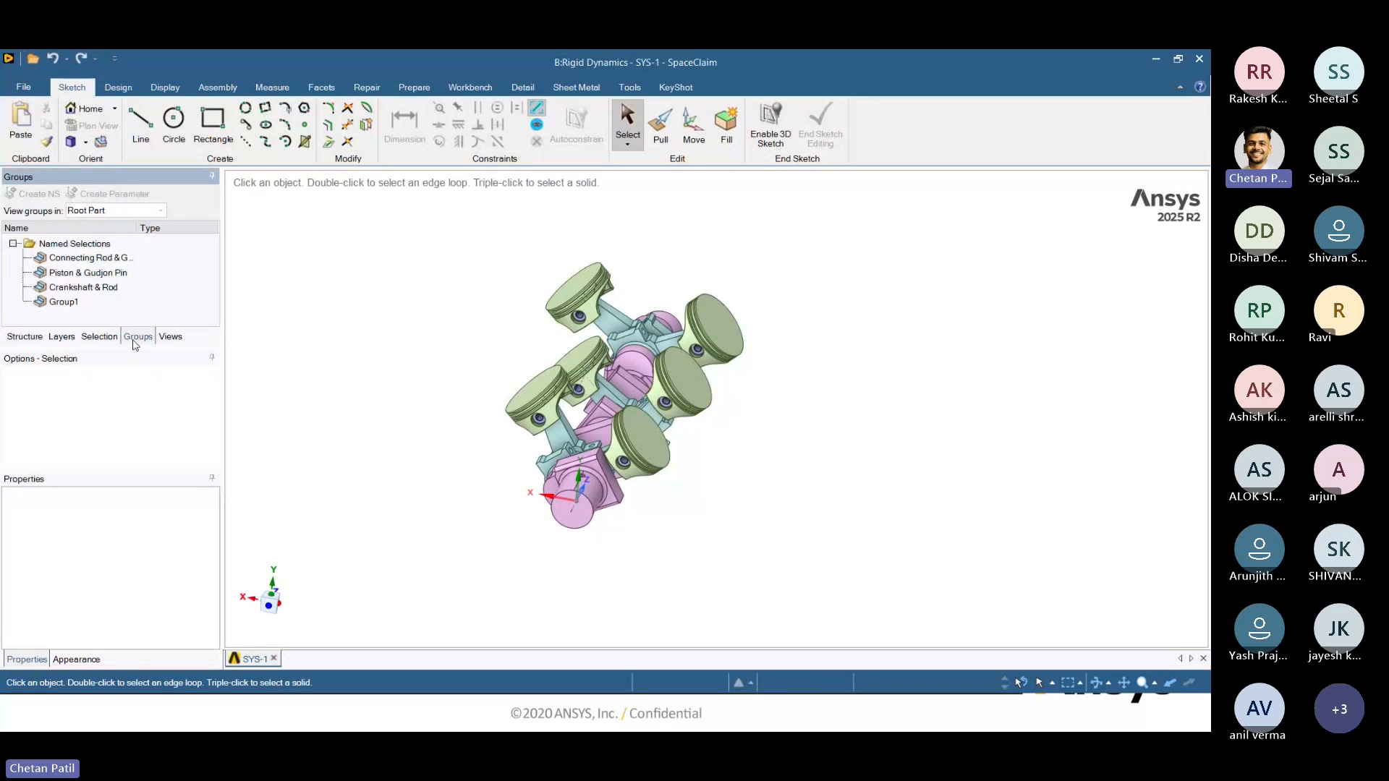
click(79, 259)
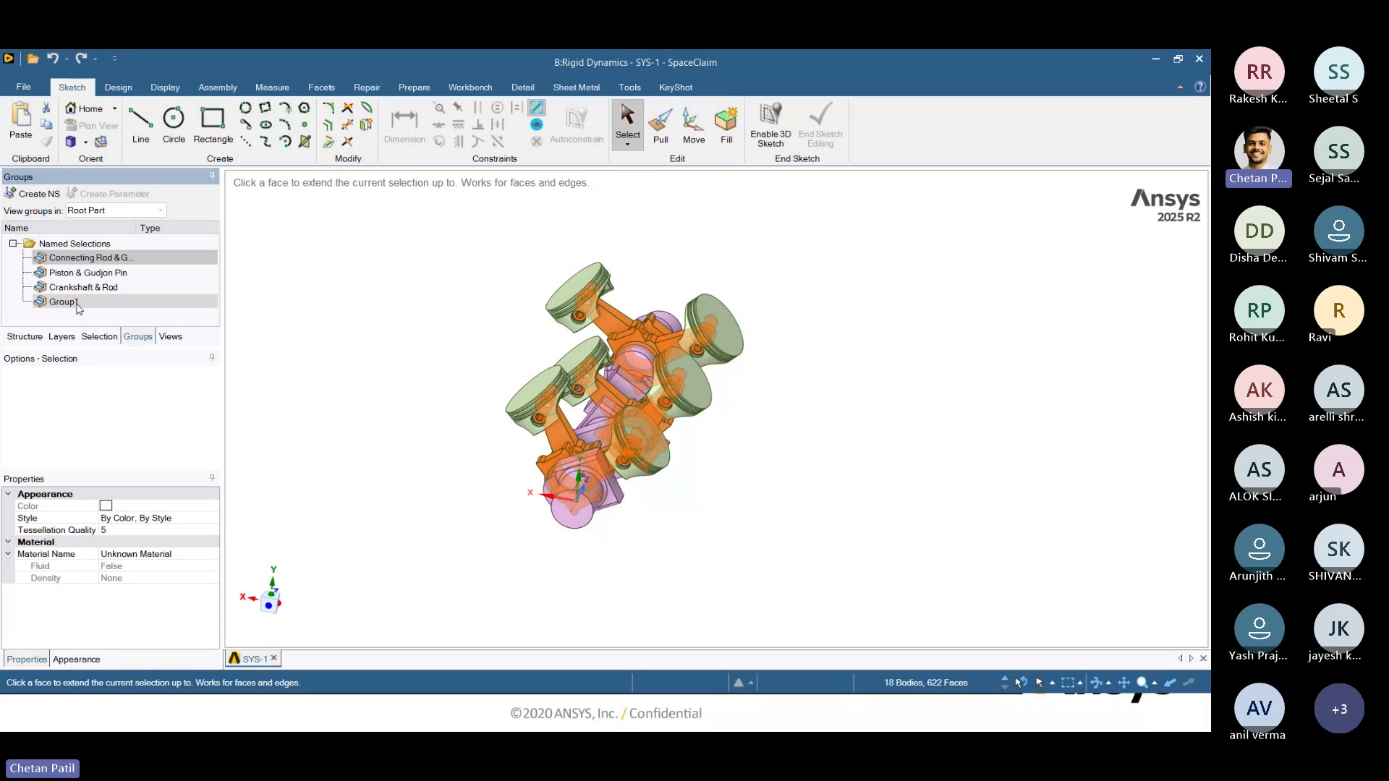
shift+click(72, 301)
right_click(77, 304)
click(113, 376)
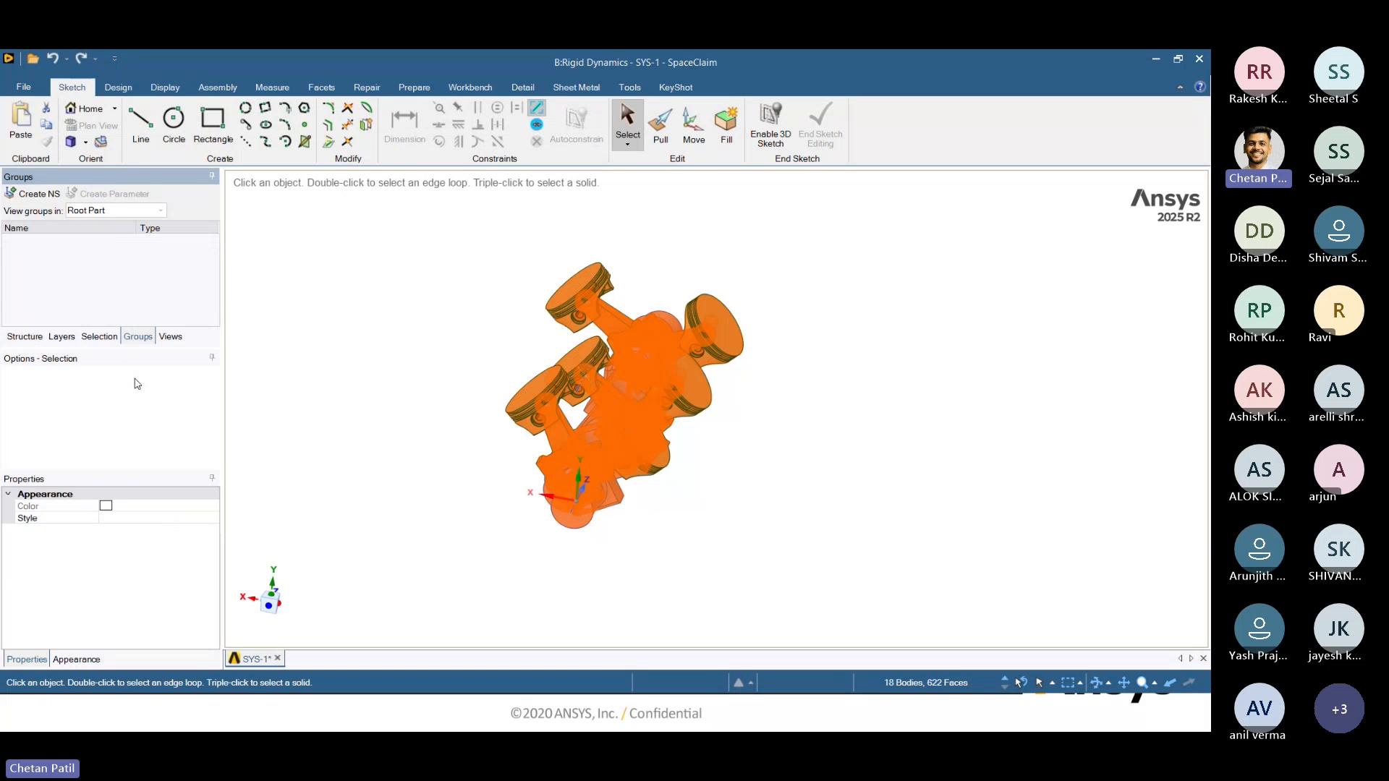
click(422, 452)
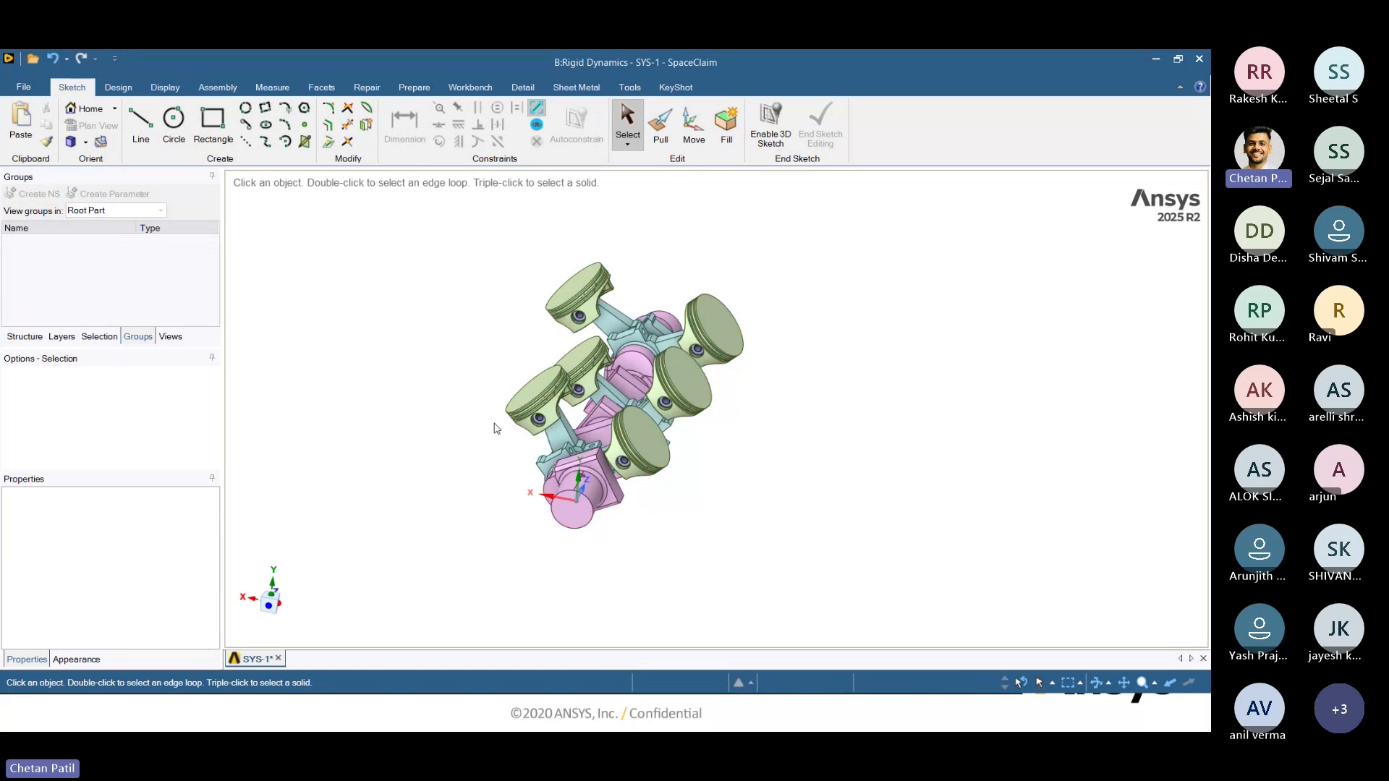
Inspect the crank and piston assembly from other angles and bring back its structure tree.
middle_drag(632, 480, 627, 428)
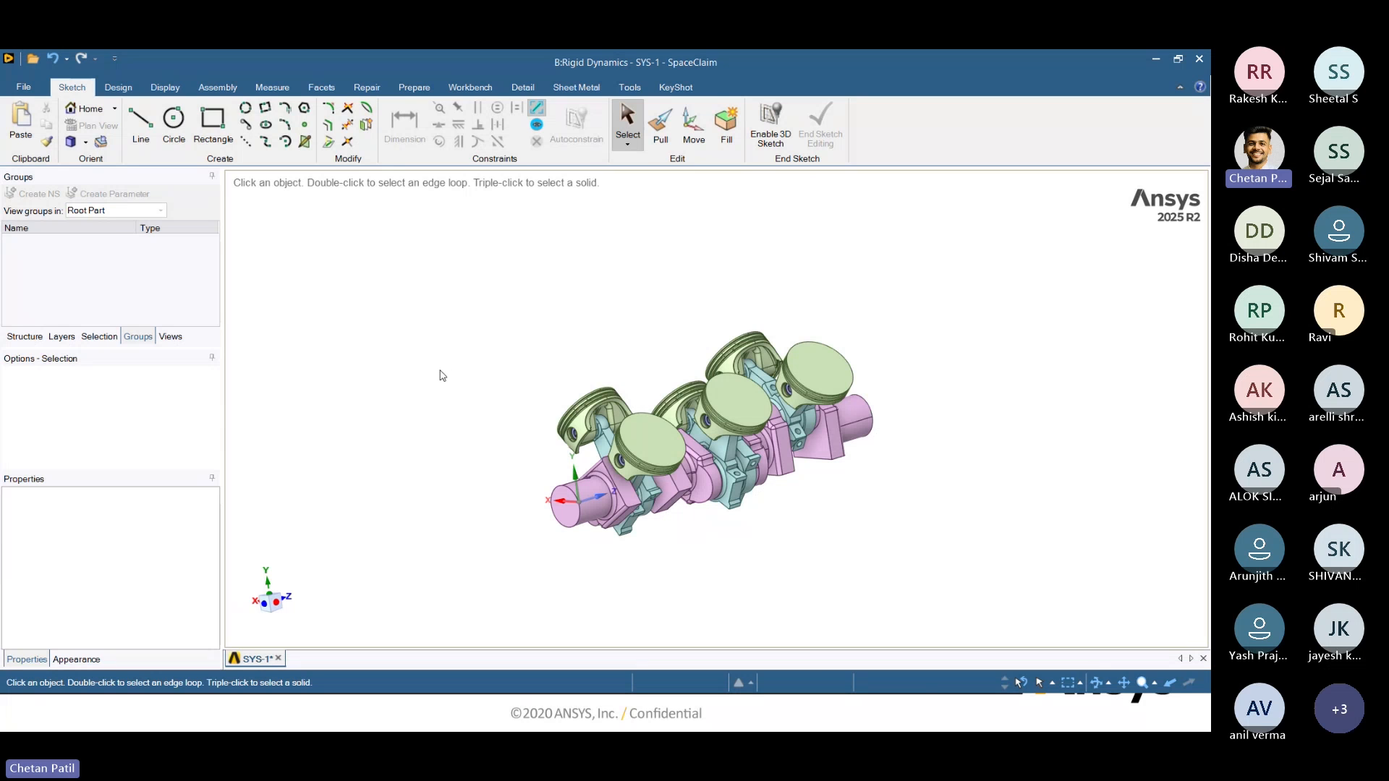
click(752, 386)
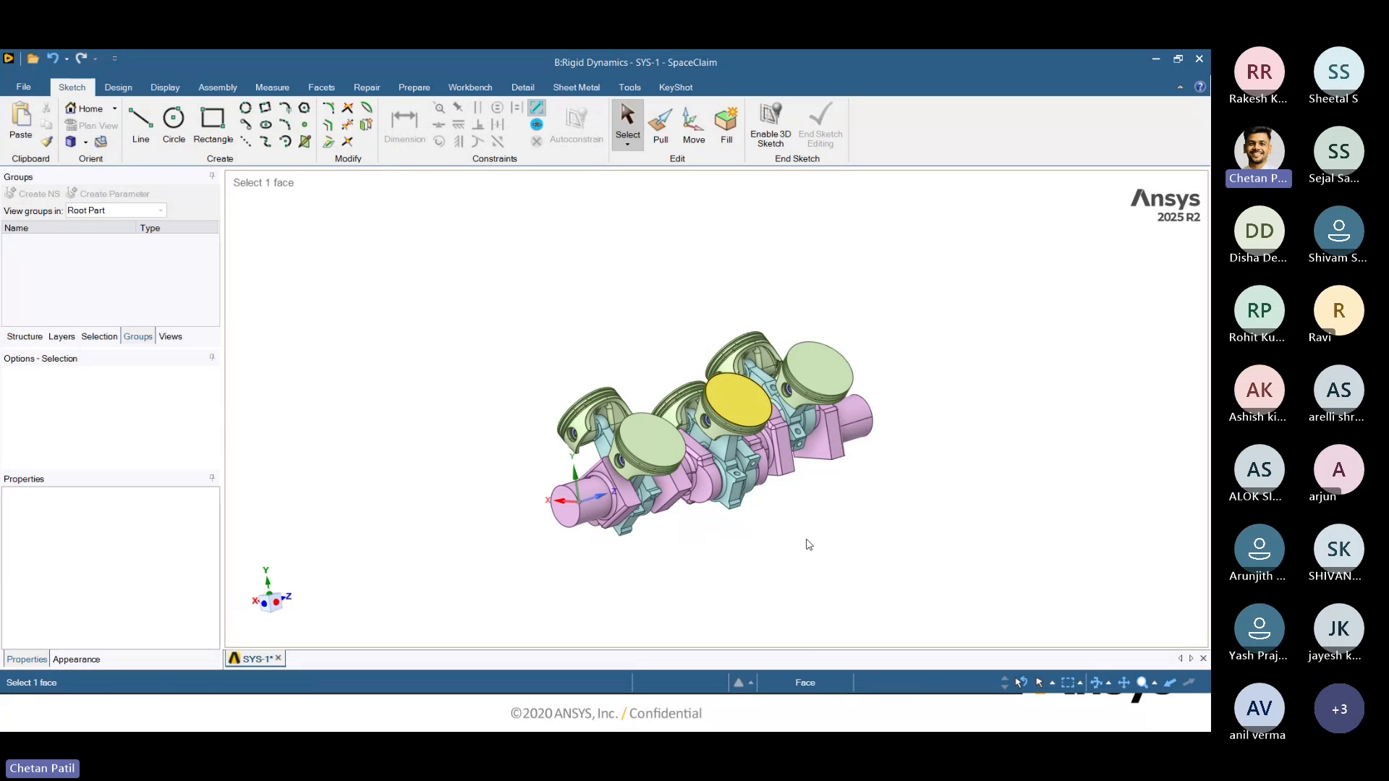
click(902, 209)
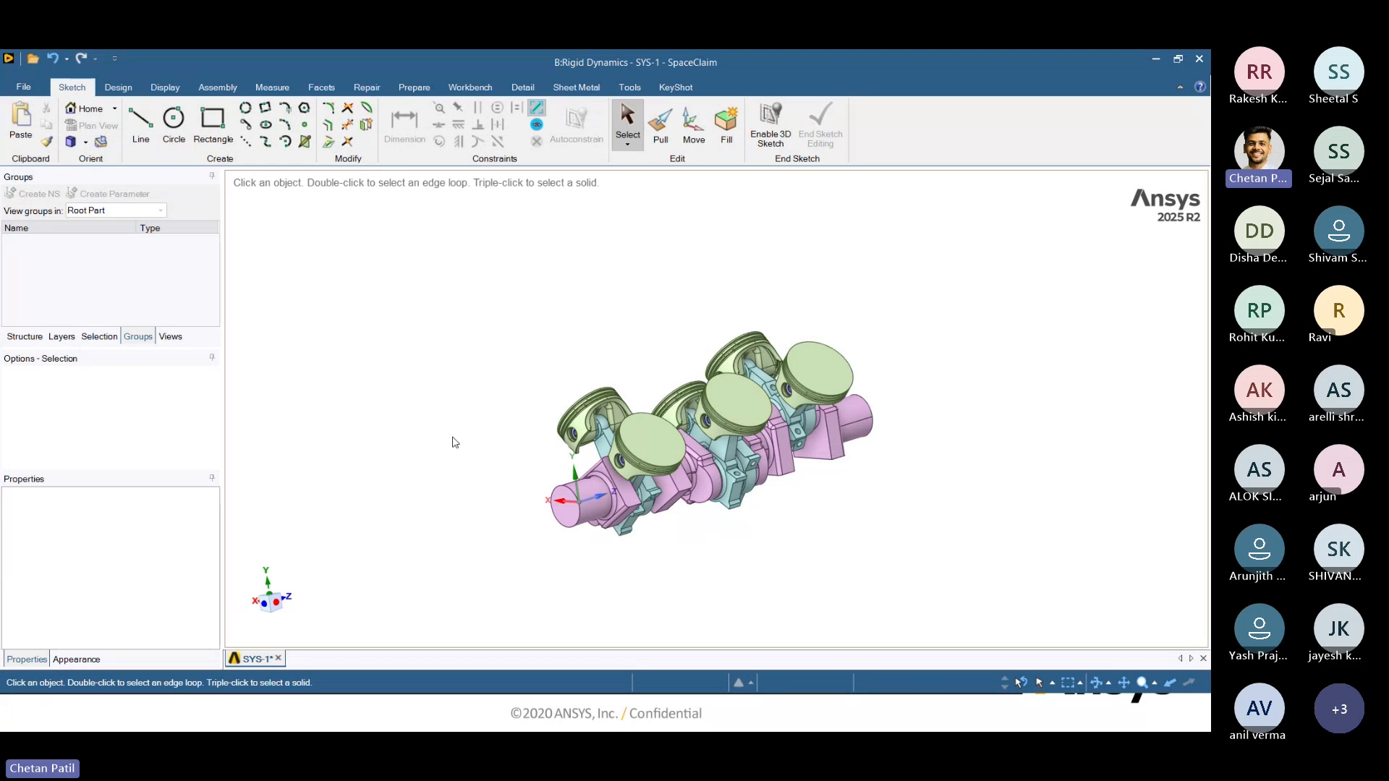
click(24, 337)
middle_drag(590, 347, 507, 318)
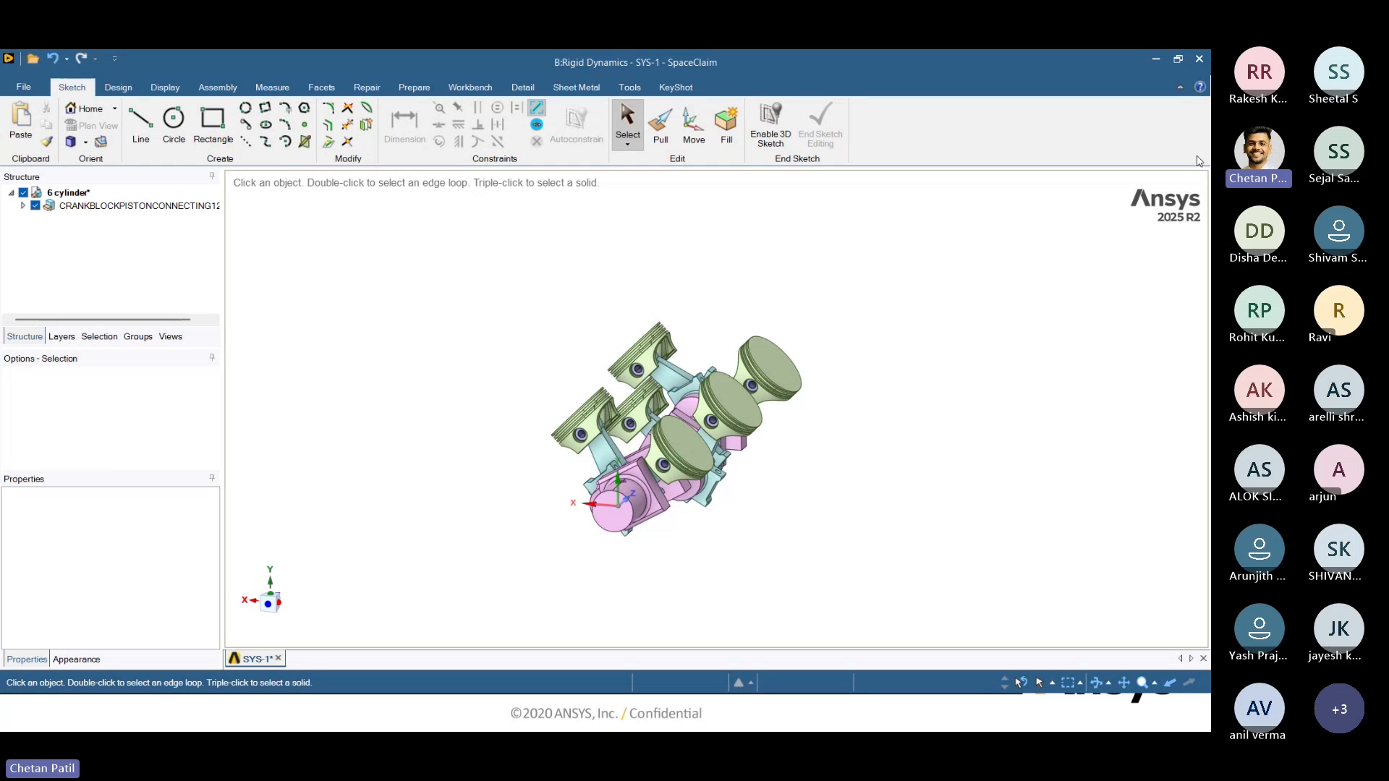
Switch to the Workbench project and open the Rigid Dynamics system's Model for editing in Mechanical.
click(1157, 60)
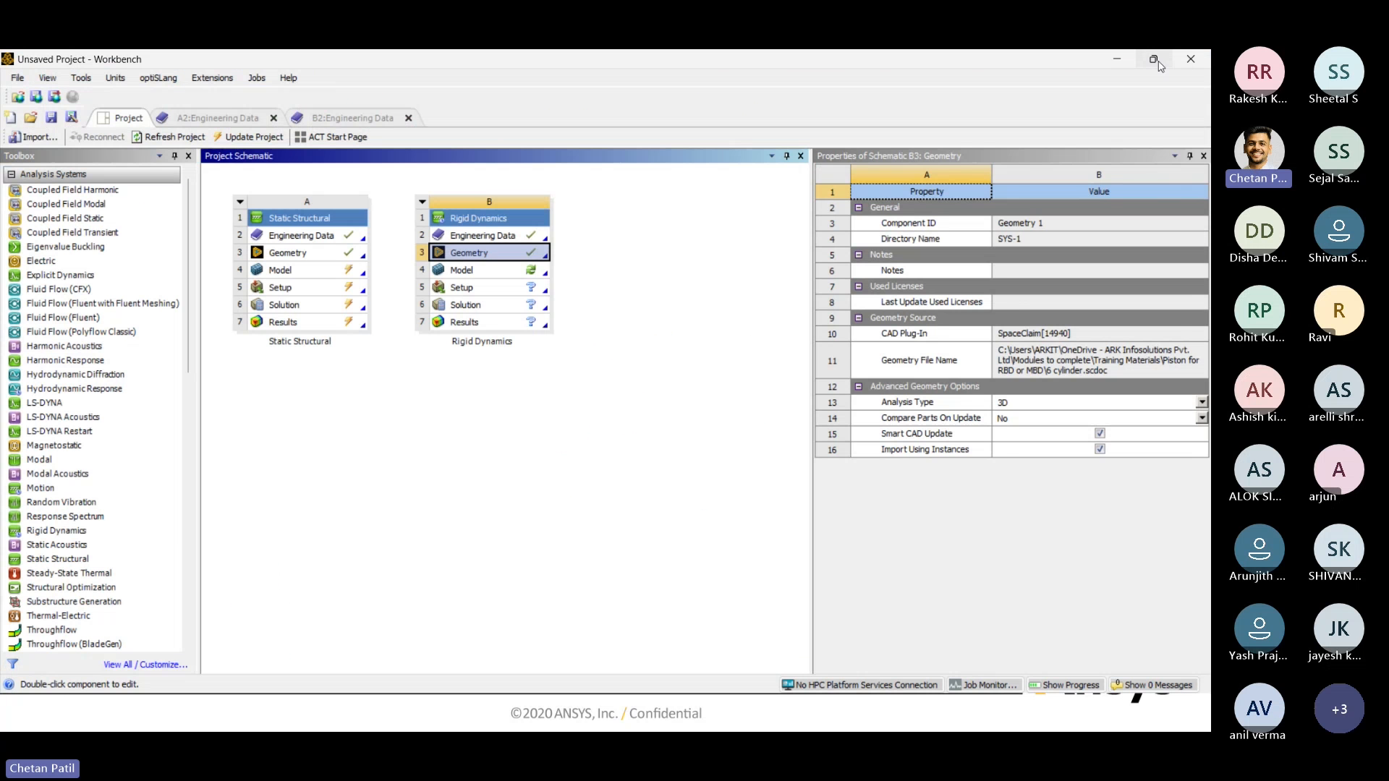
click(521, 272)
right_click(521, 274)
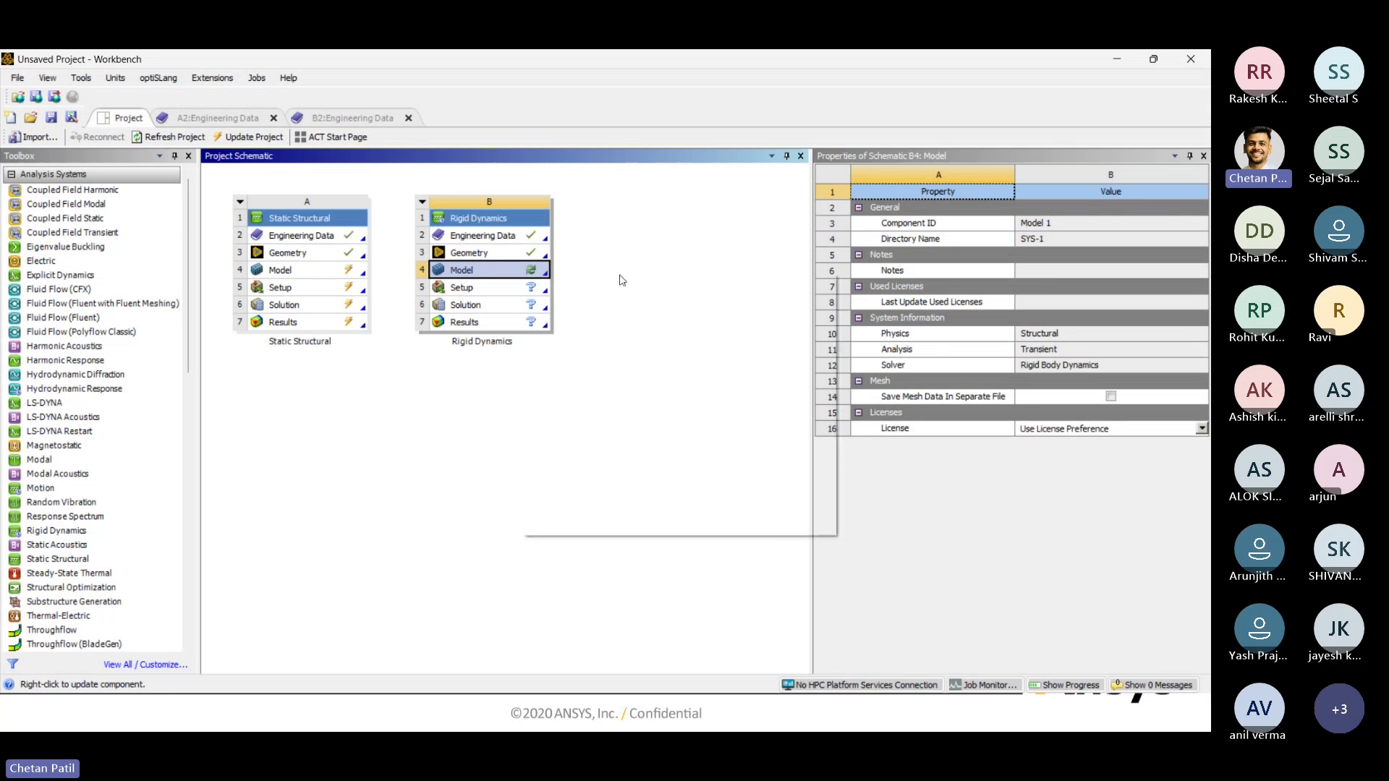
click(621, 294)
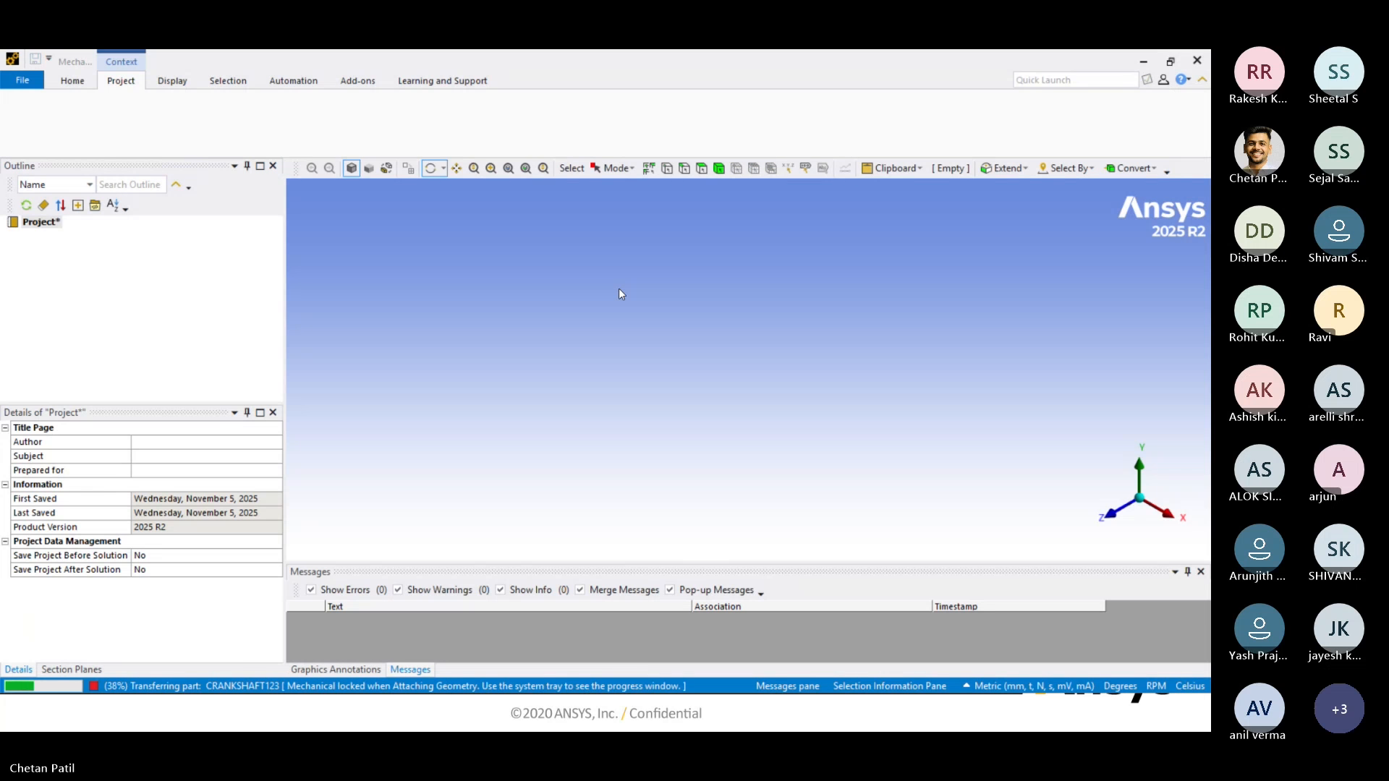
Check the Rigid Dynamics system in the Workbench project schematic and return to Mechanical.
mouse_move(747, 730)
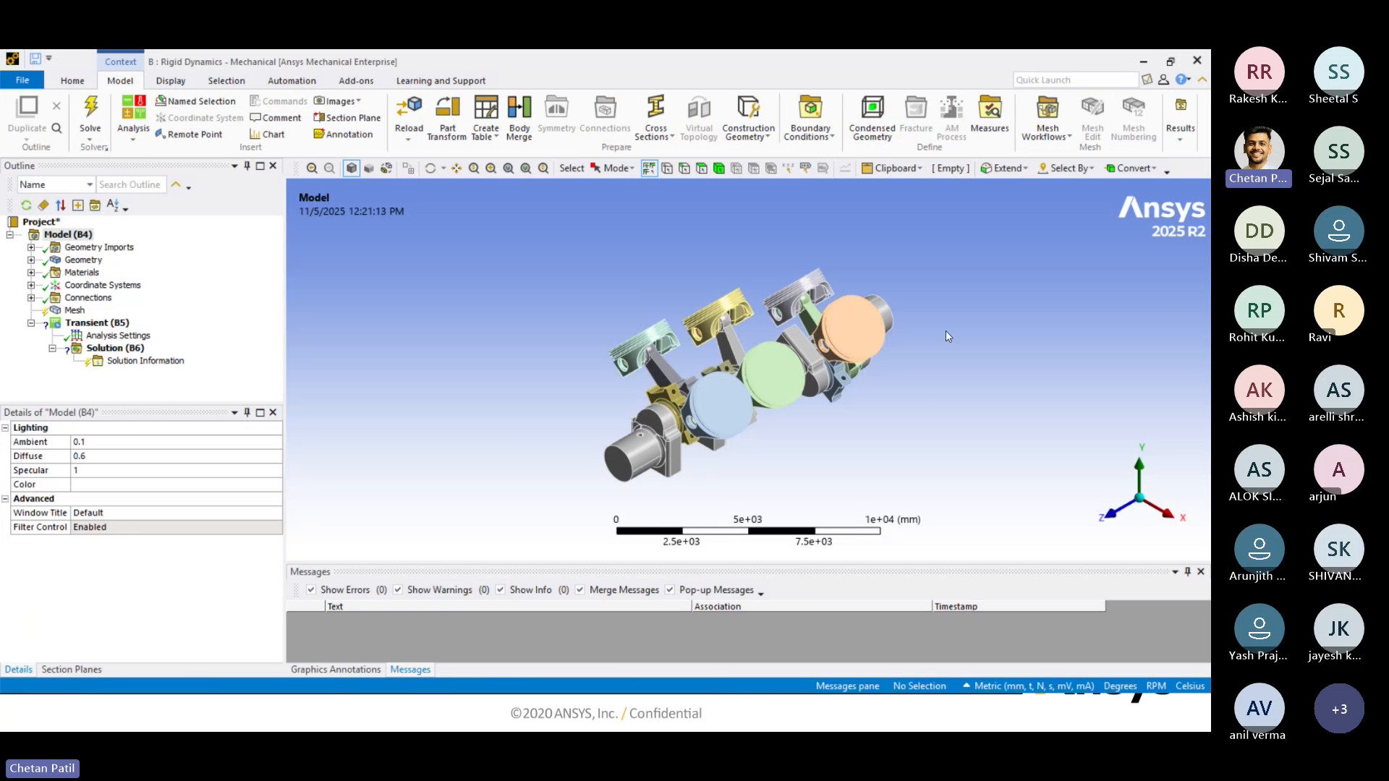
mouse_move(840, 413)
middle_down()
mouse_move(906, 403)
mouse_move(848, 412)
middle_up()
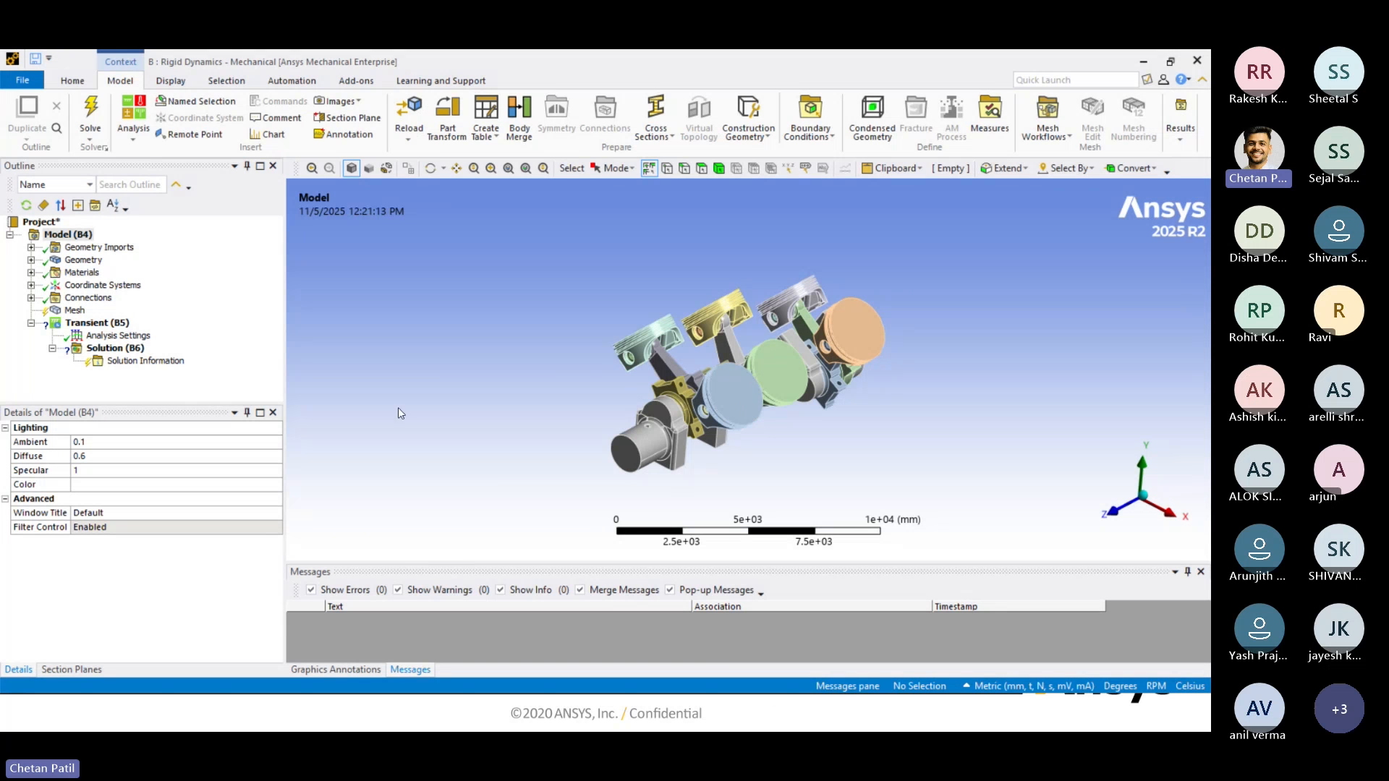
mouse_move(832, 727)
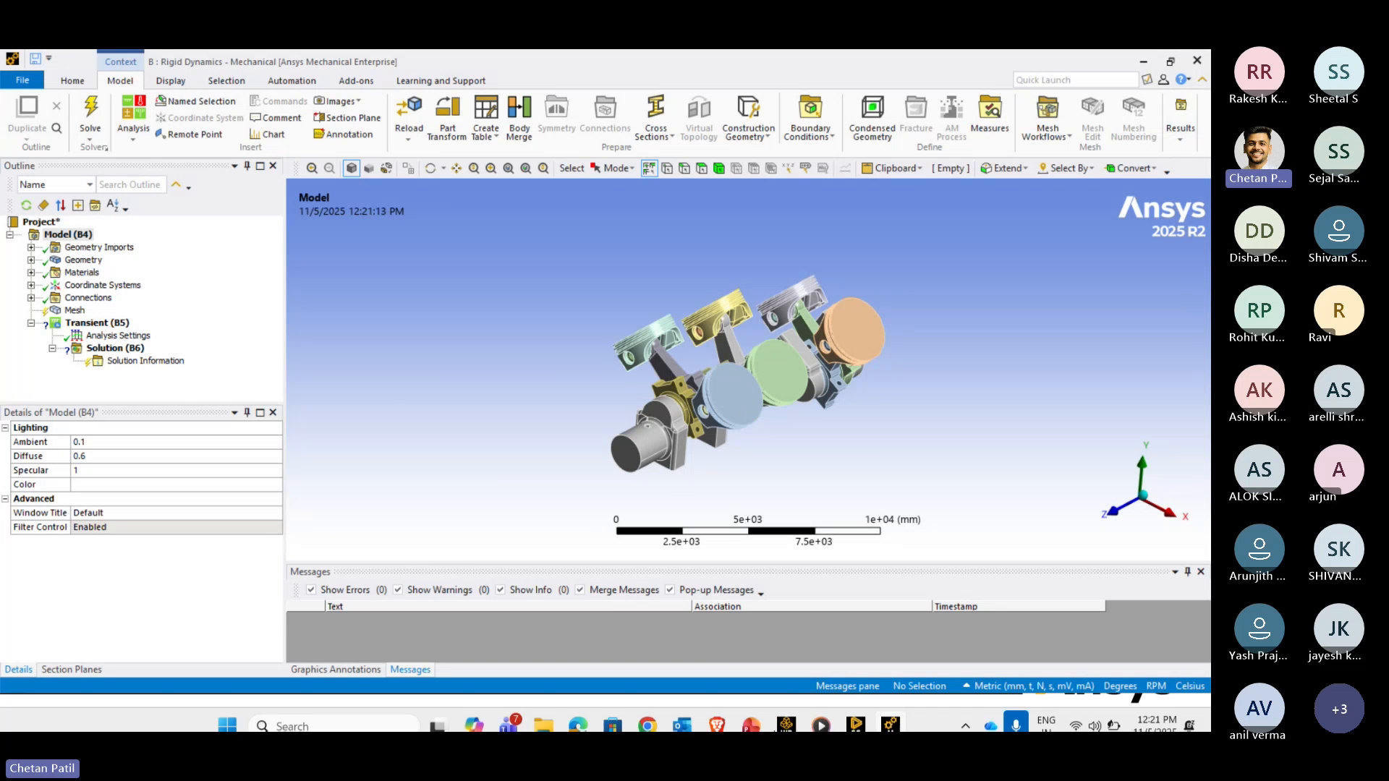
click(786, 714)
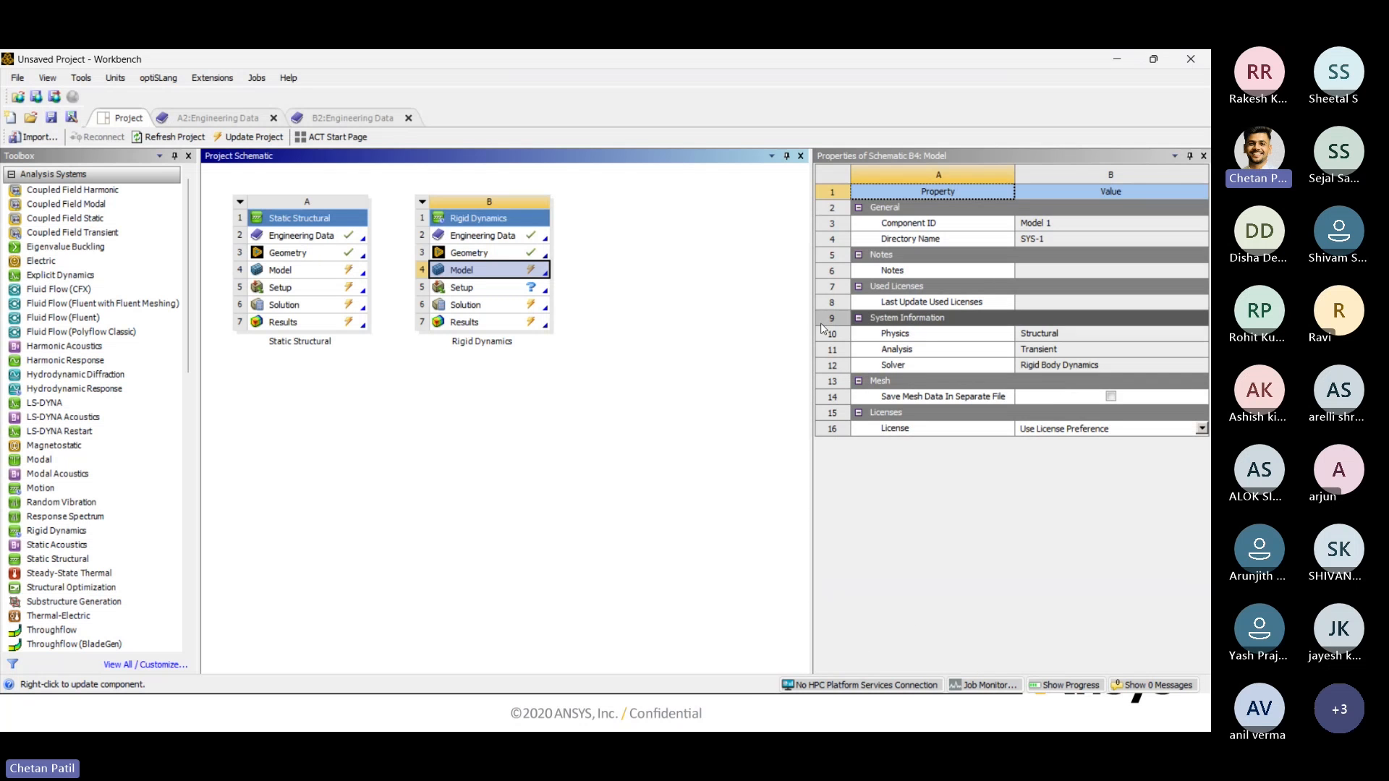
click(1117, 64)
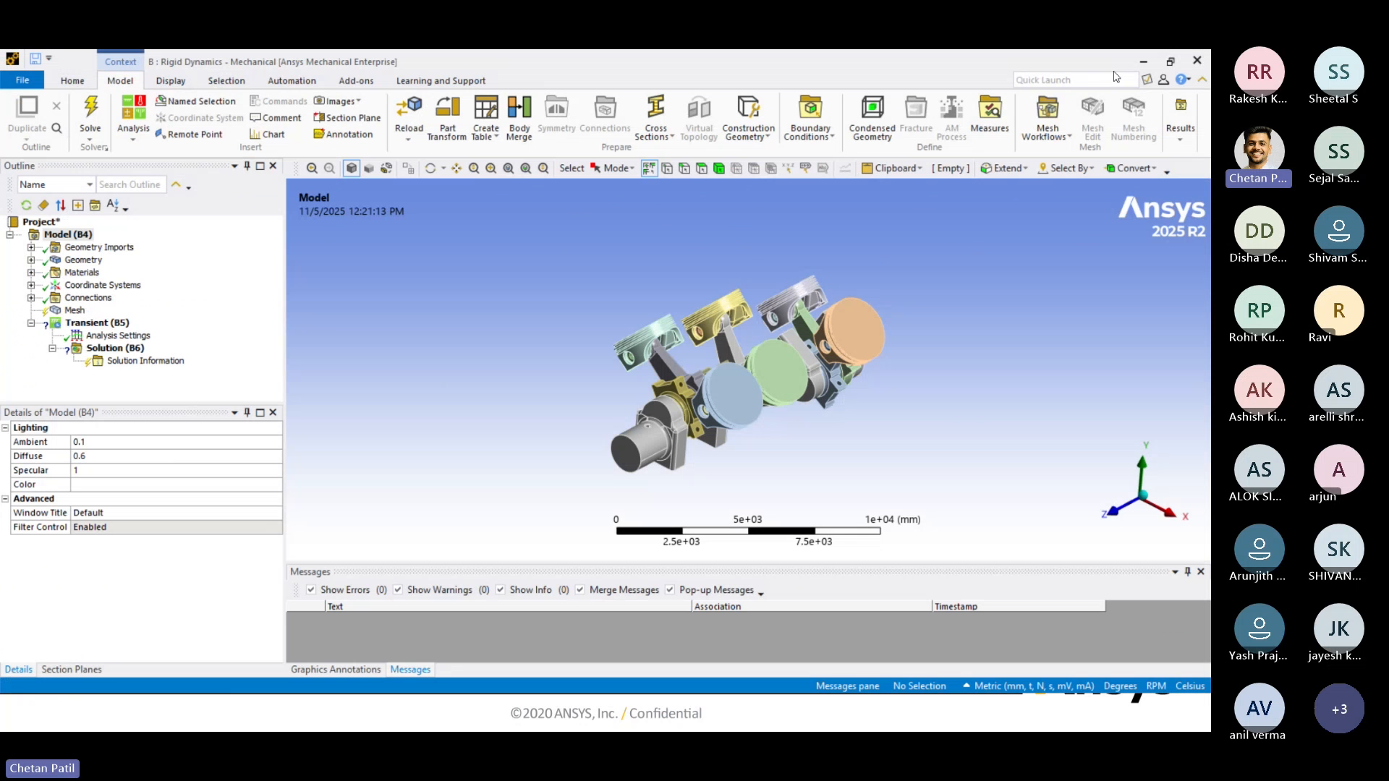
Expand the geometry's body list and review the crankshaft's stiffness behavior and its sub-items.
click(31, 261)
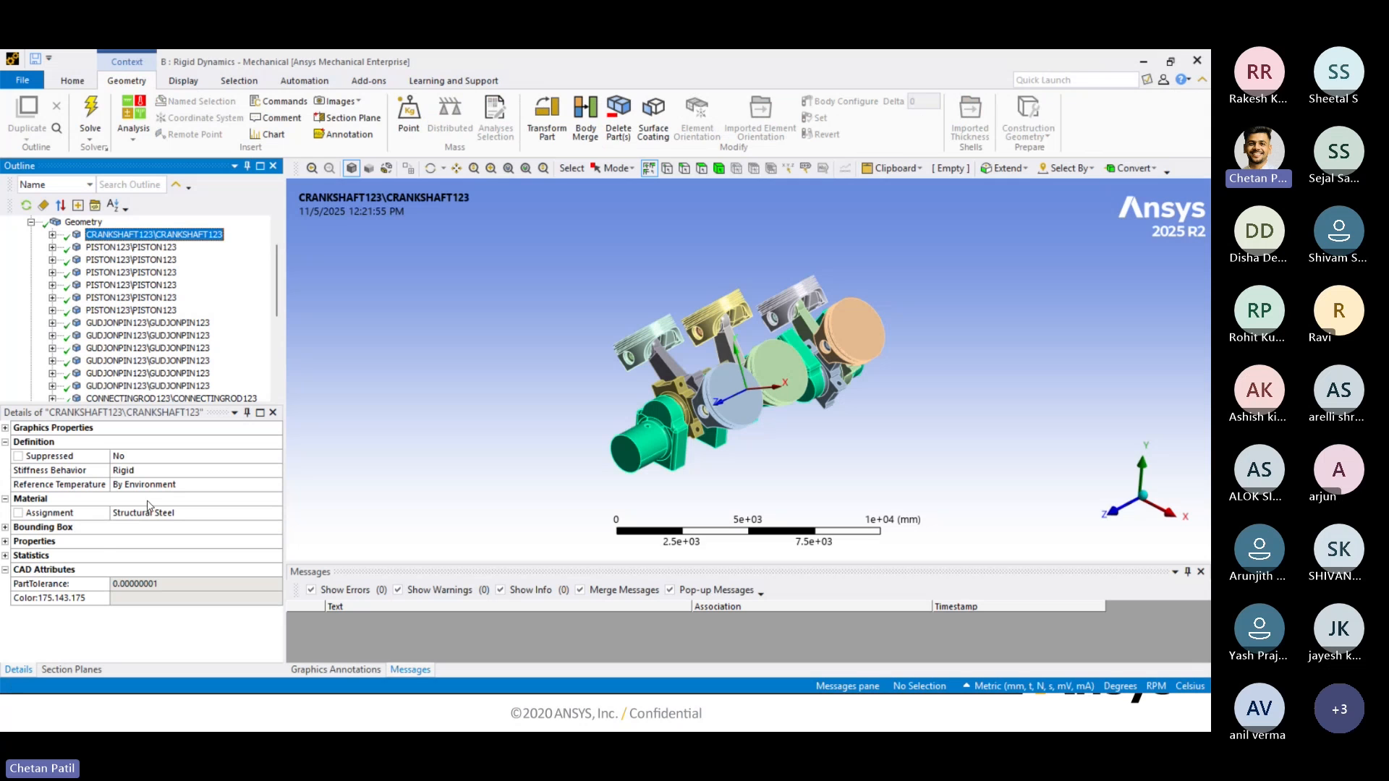
click(99, 472)
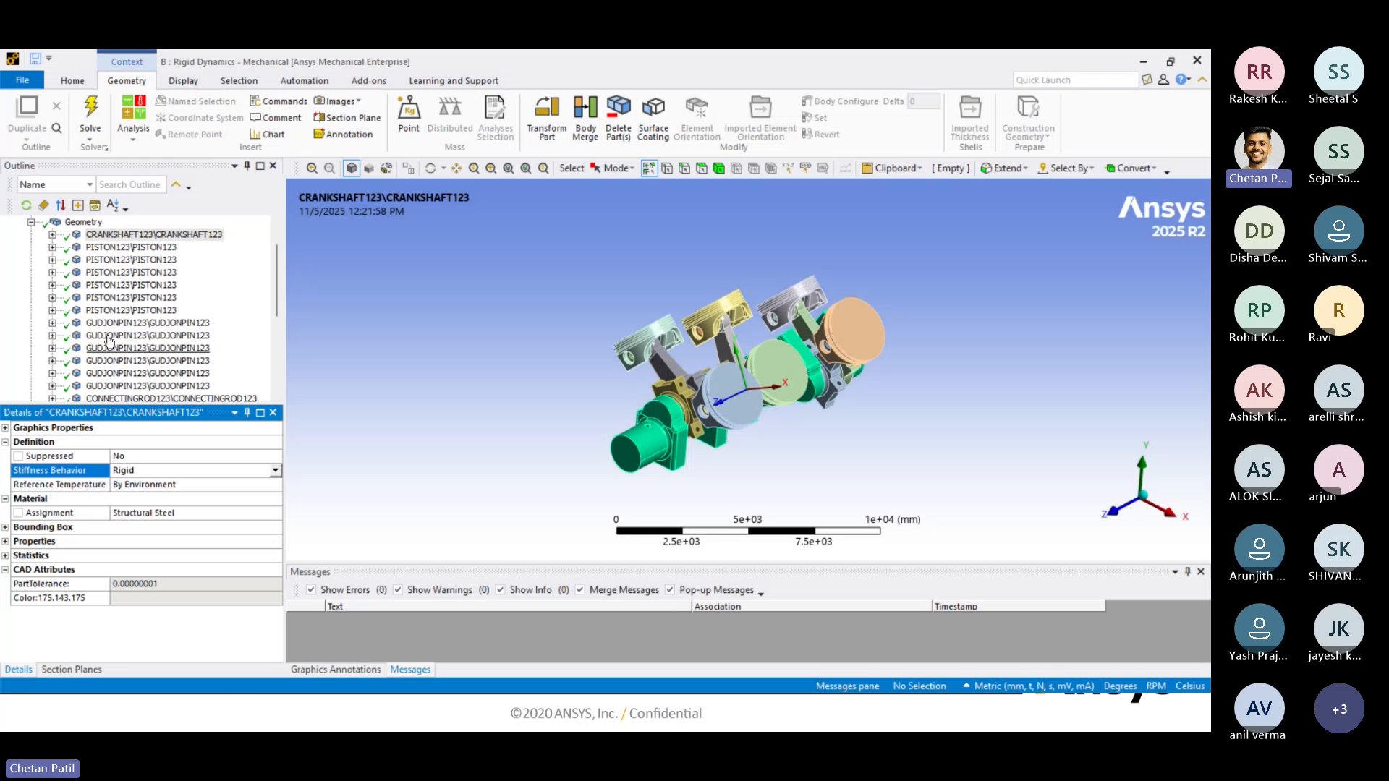
click(52, 235)
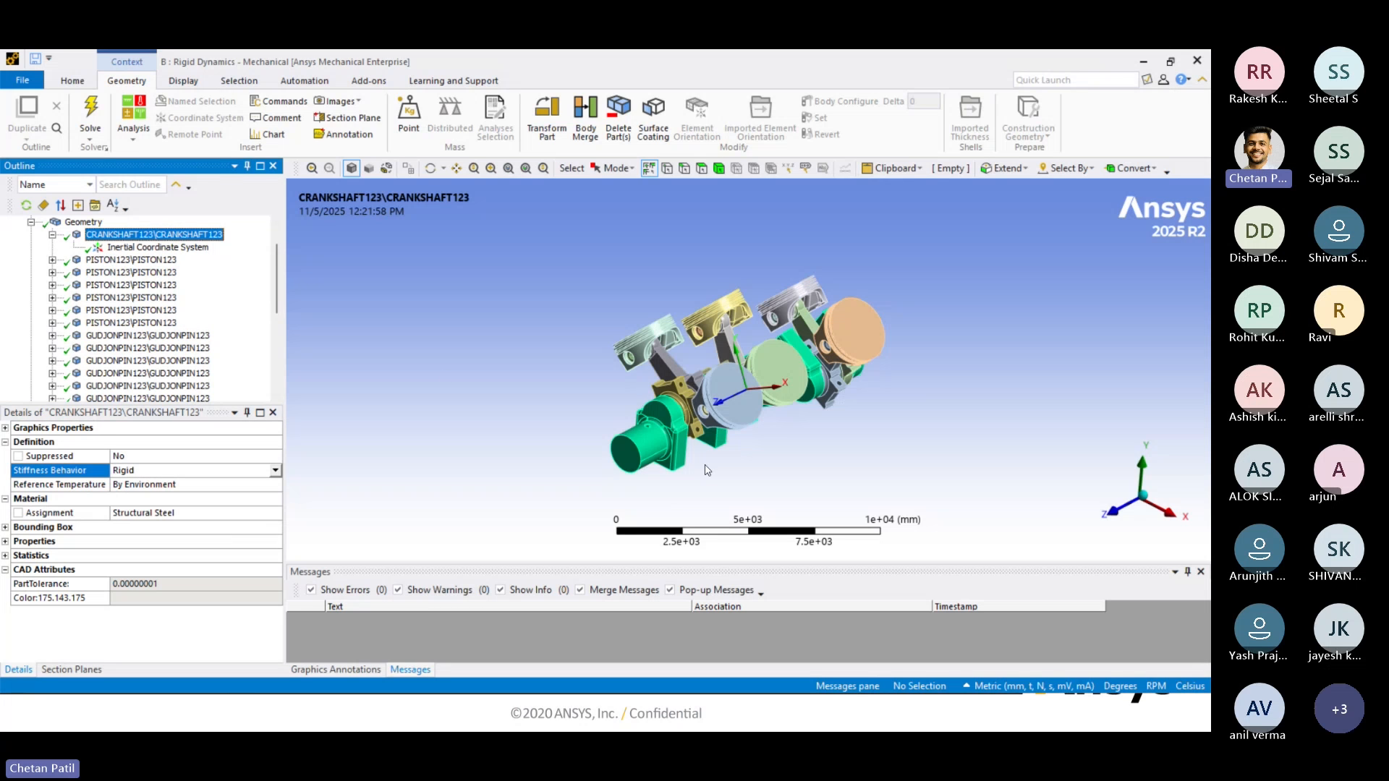
Hide all bodies except the crankshaft and inspect it.
middle_drag(708, 471, 503, 397)
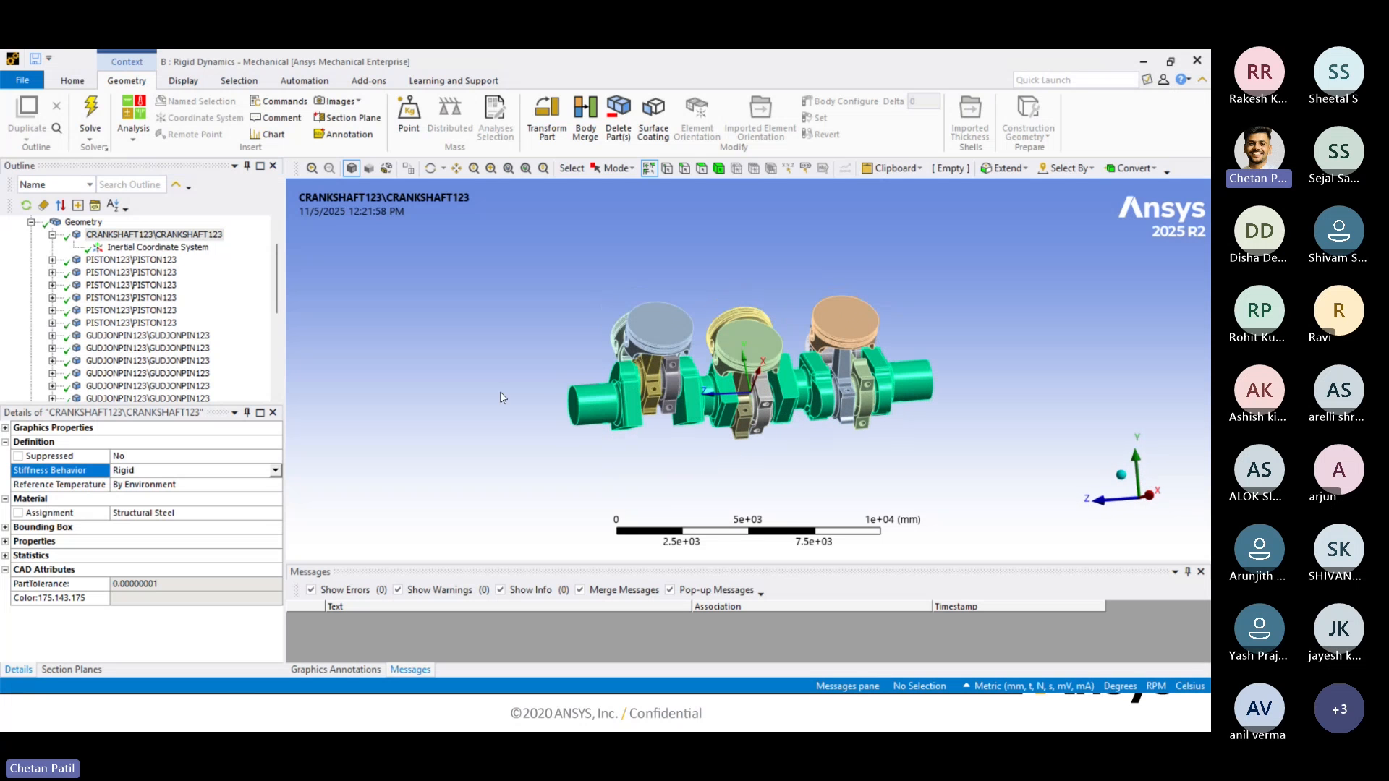
right_click(154, 242)
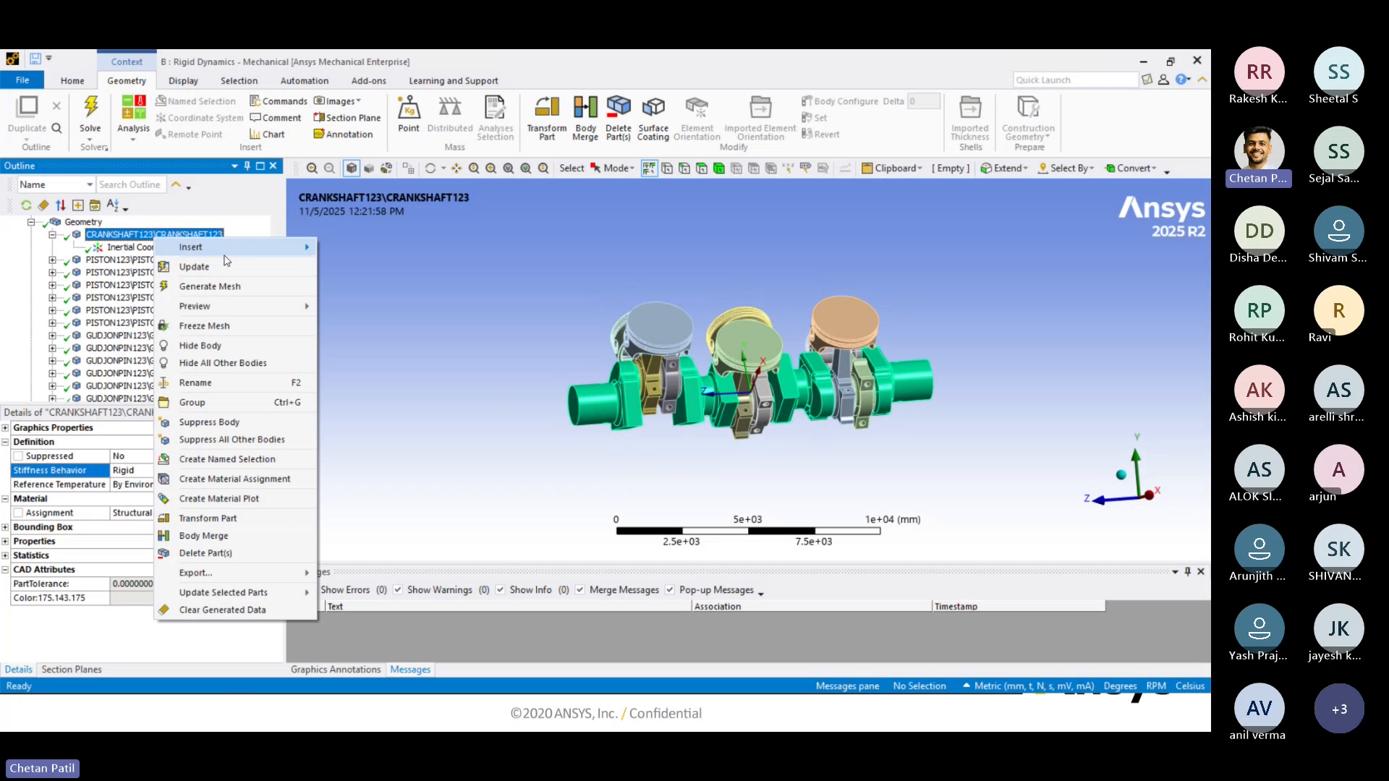
click(221, 366)
middle_drag(753, 420, 886, 332)
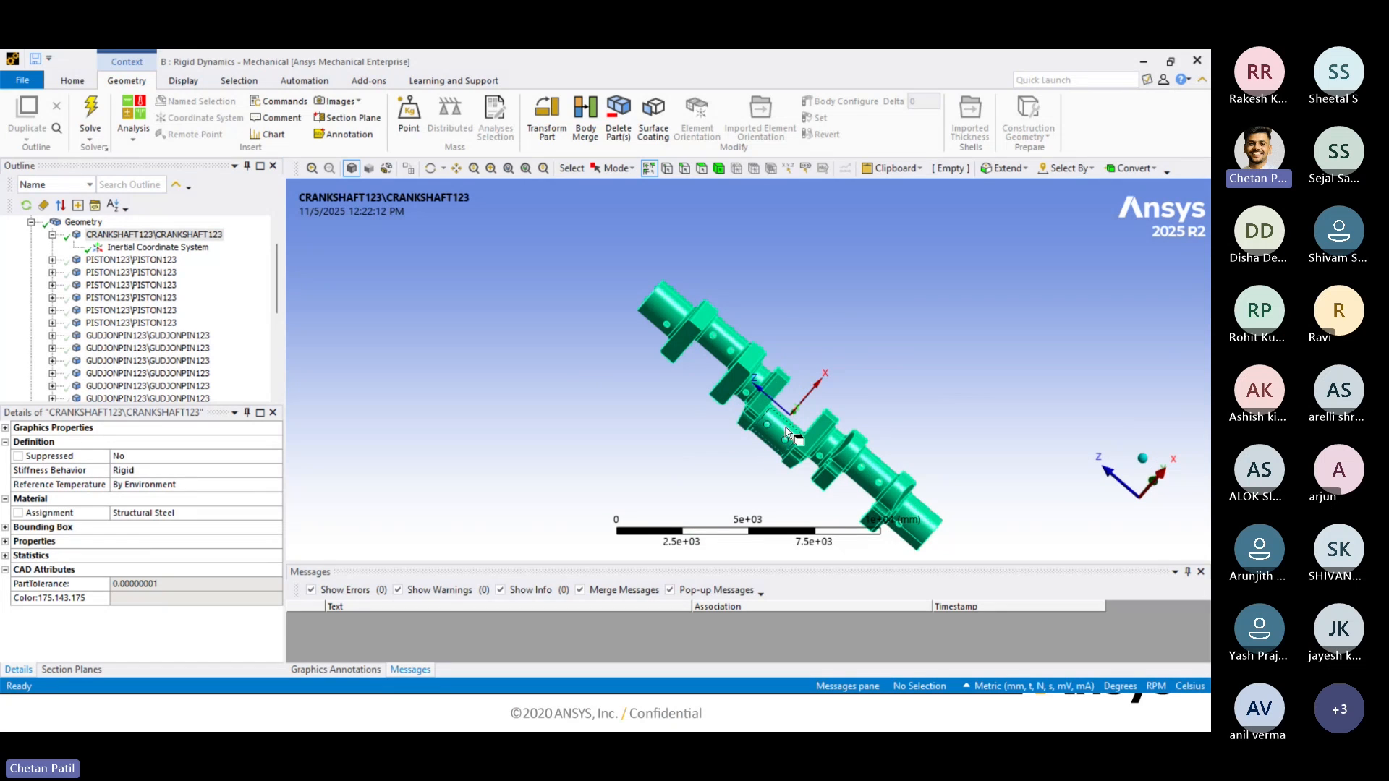
scroll(786, 429, down, 2)
scroll(784, 425, up, 3)
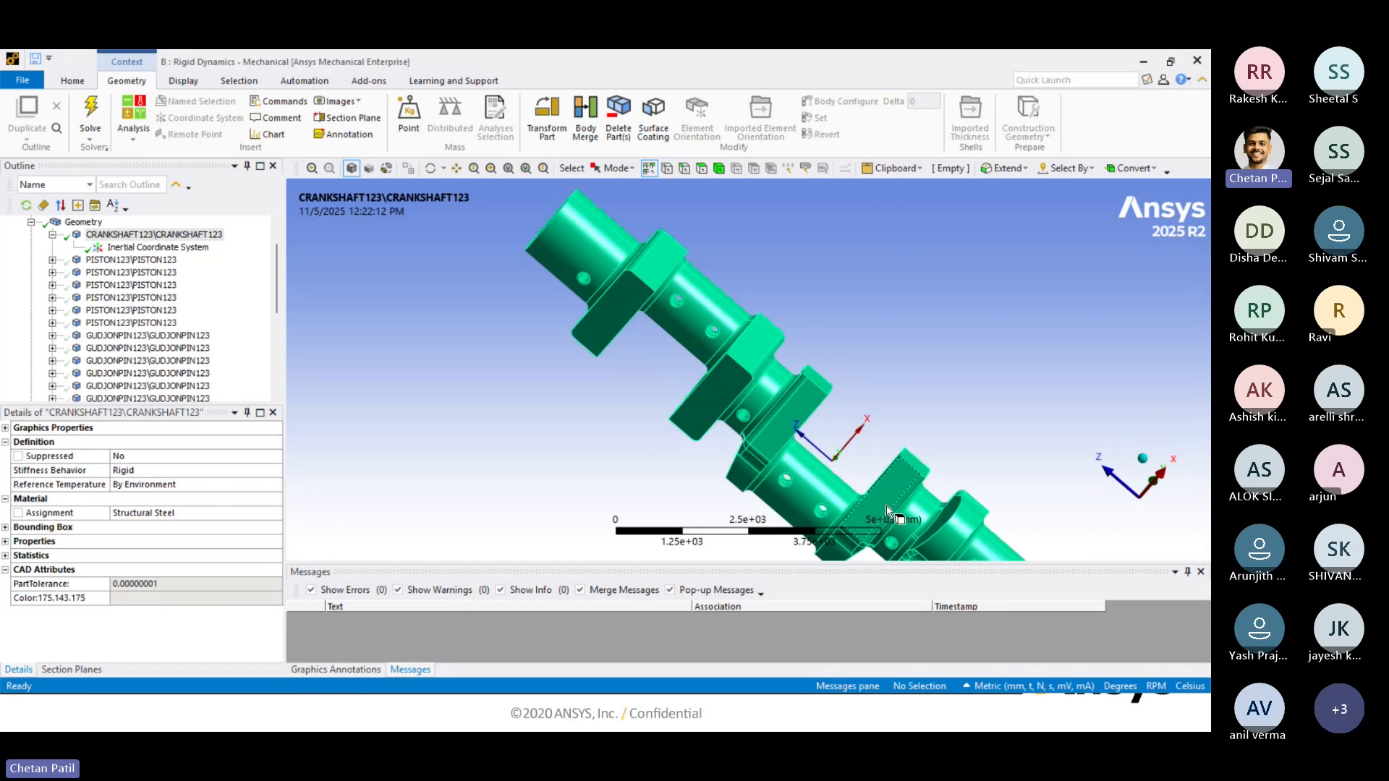
Review the details and placement of the crankshaft's inertial coordinate system.
click(145, 248)
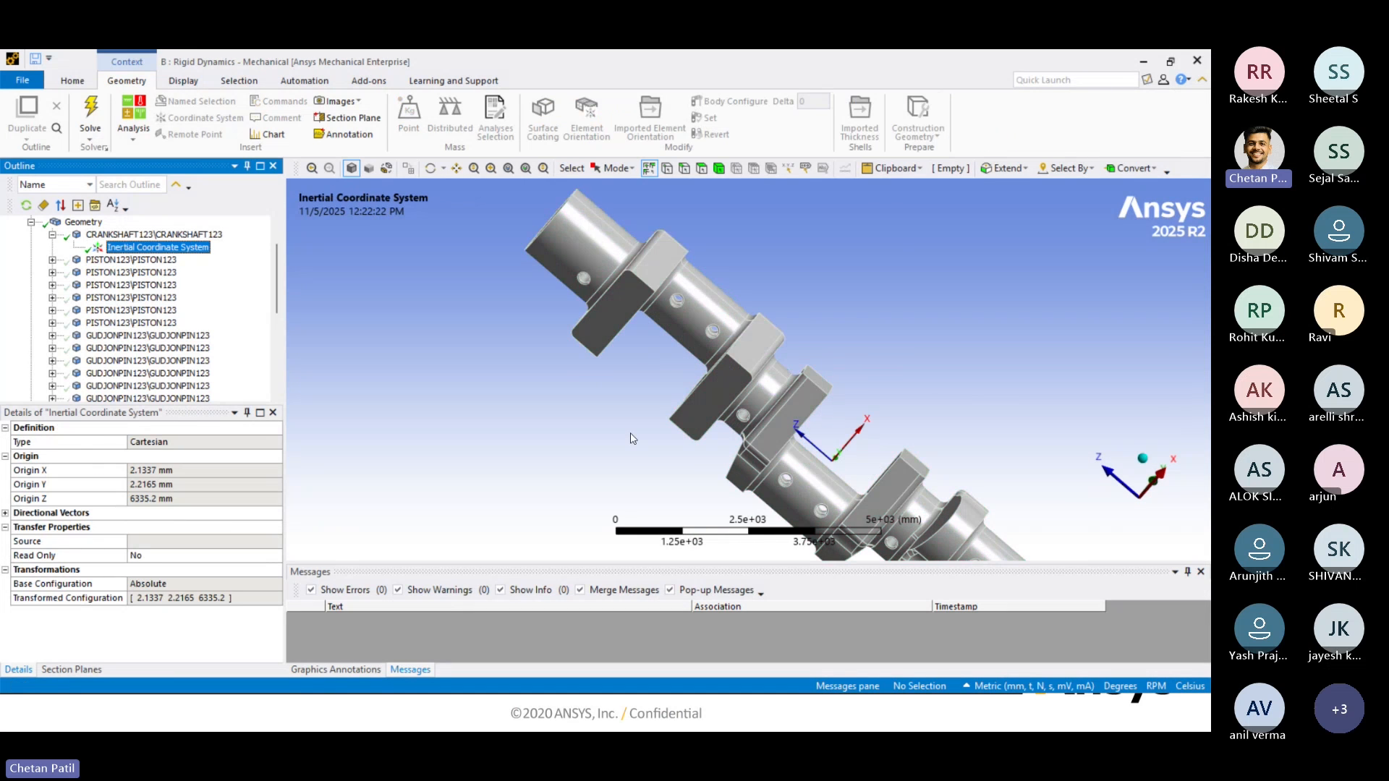
scroll(651, 470, down, 3)
middle_drag(637, 463, 577, 483)
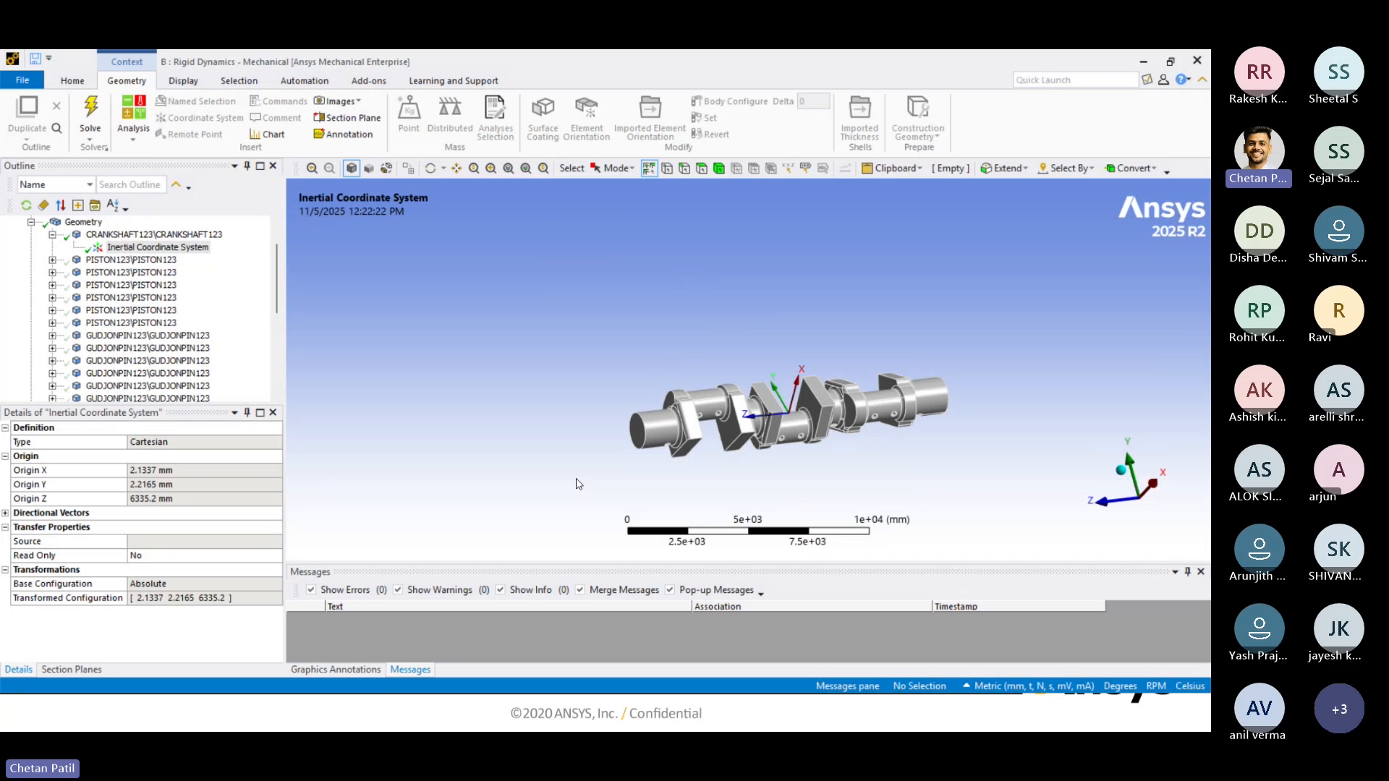
Set the crankshaft body's stiffness behavior to Flexible.
click(55, 236)
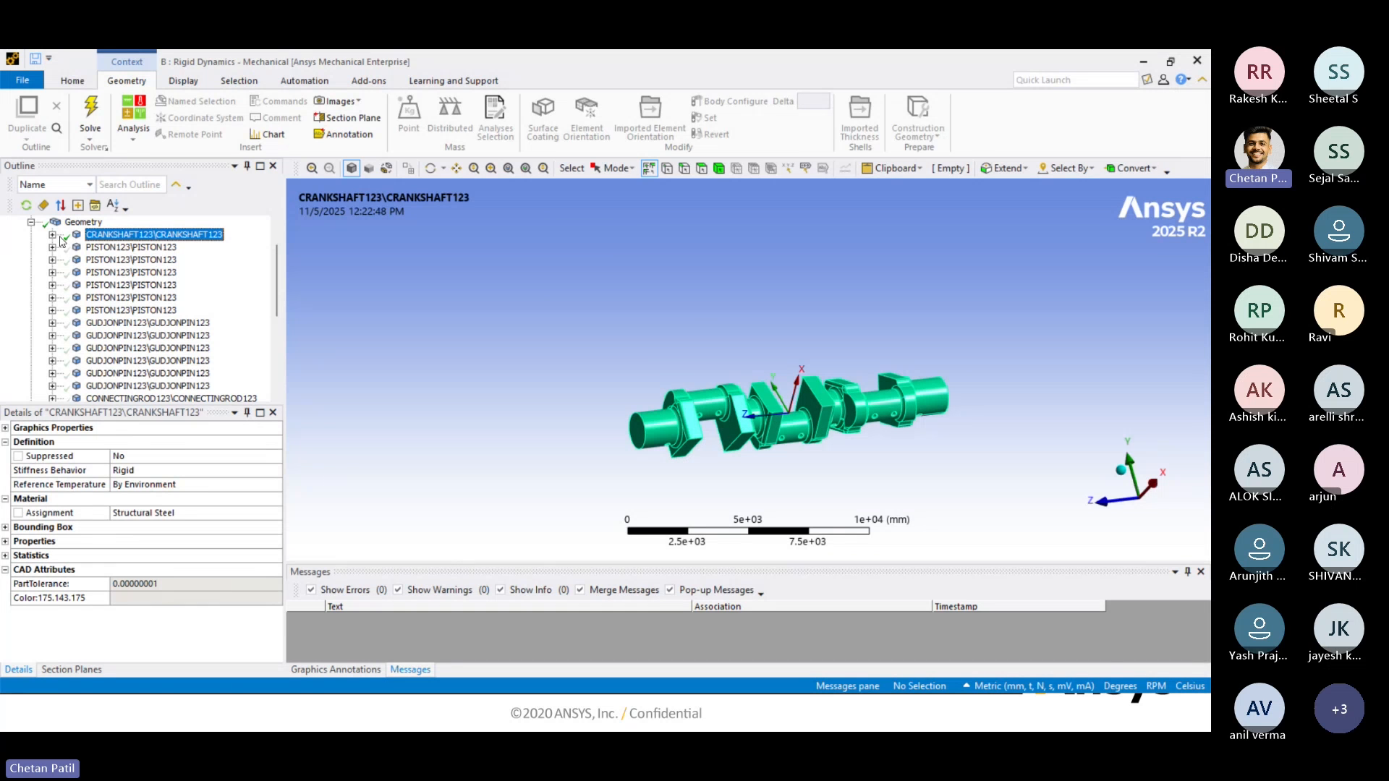
click(178, 471)
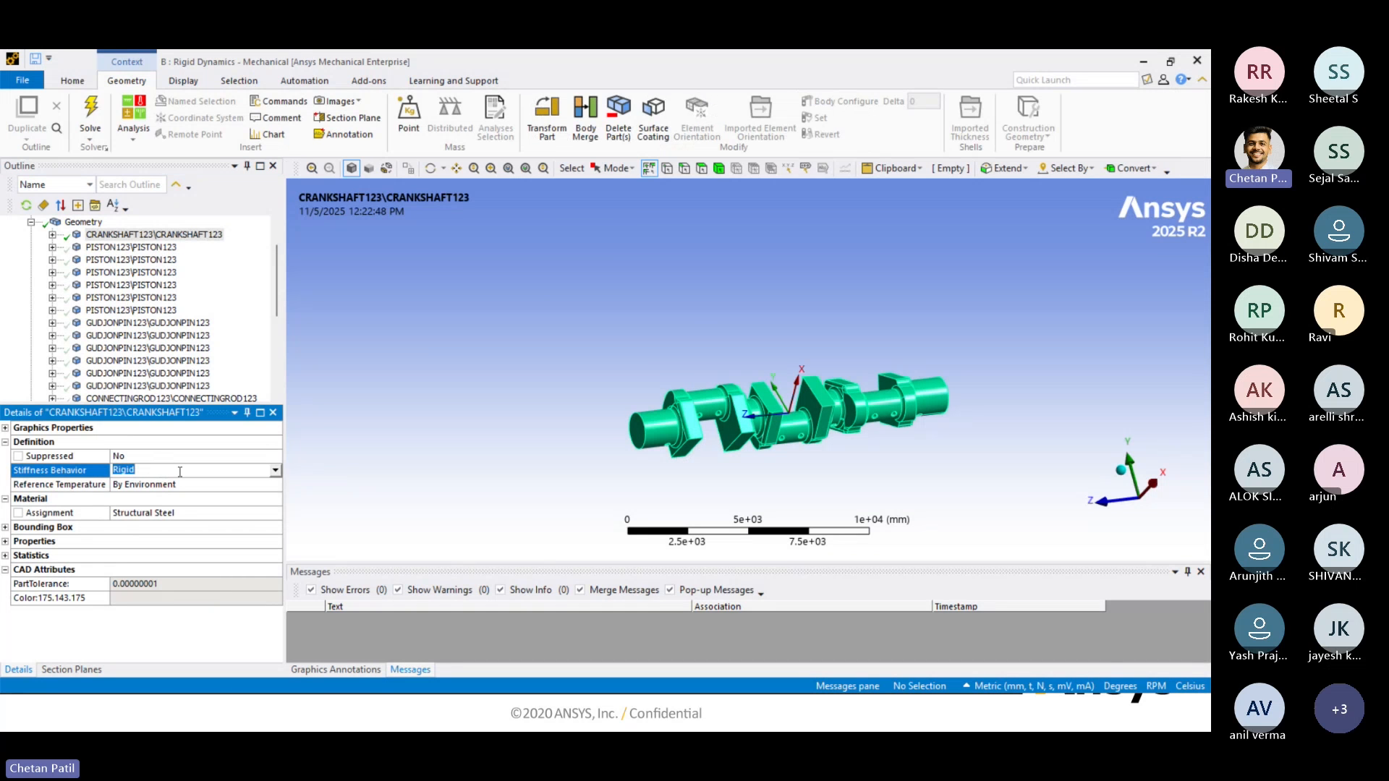
click(275, 470)
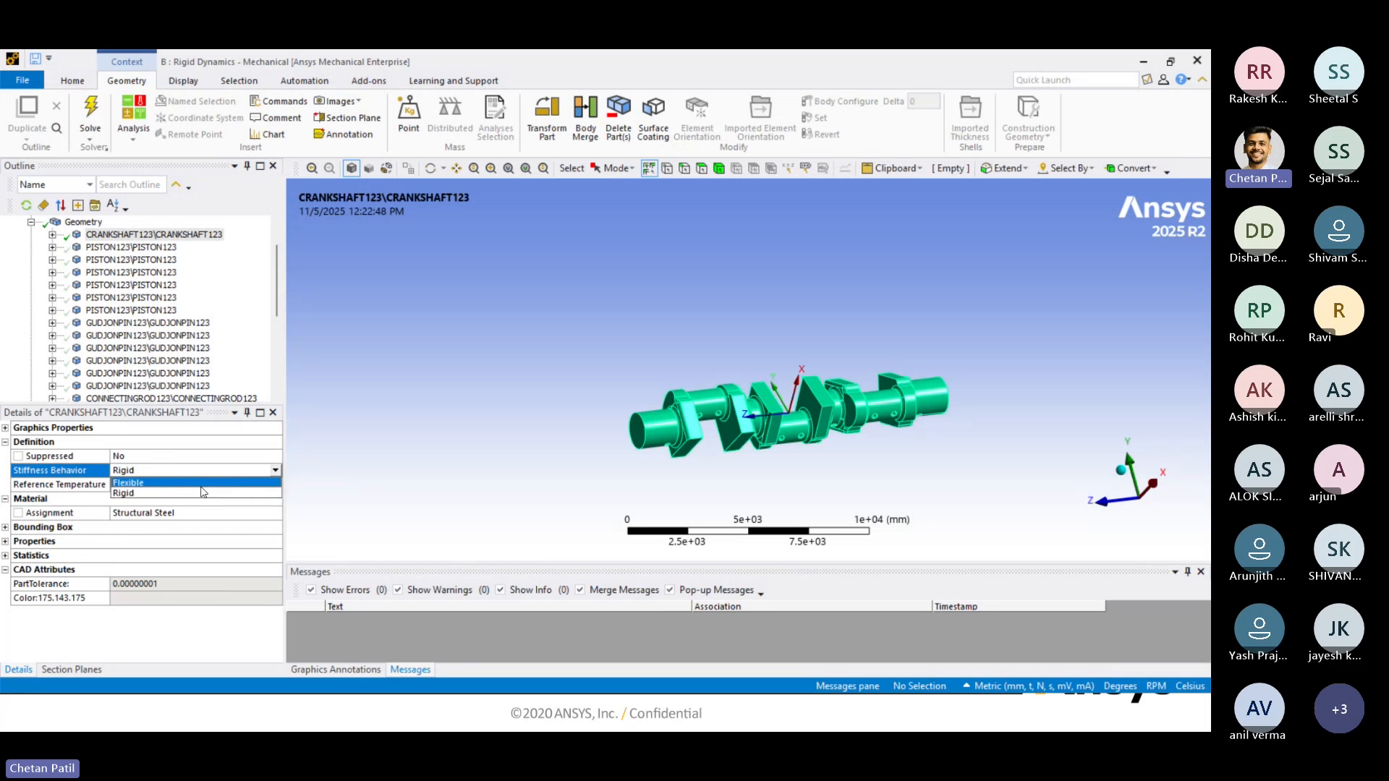
click(202, 484)
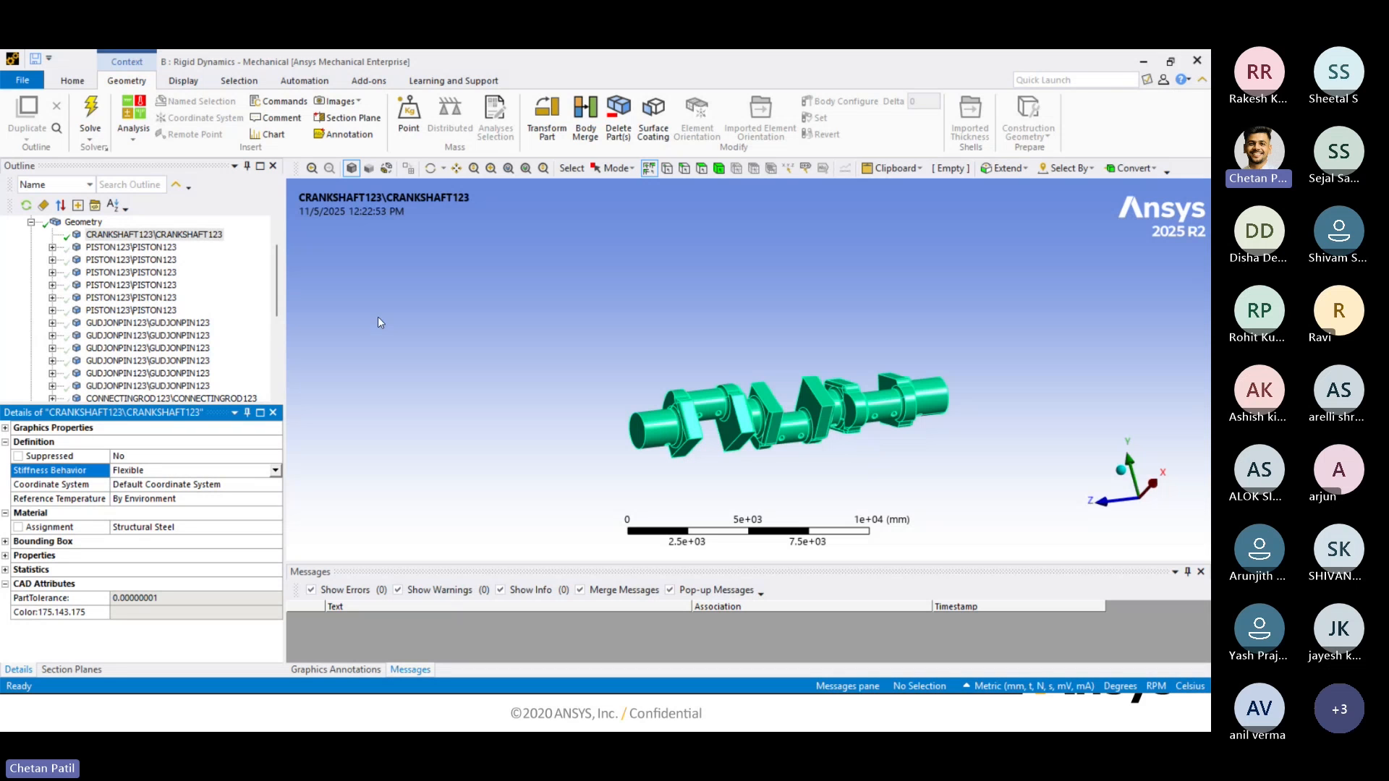
Compare a piston's stiffness behavior with the crankshaft's, and set the crankshaft body's stiffness behavior back to Rigid.
click(130, 248)
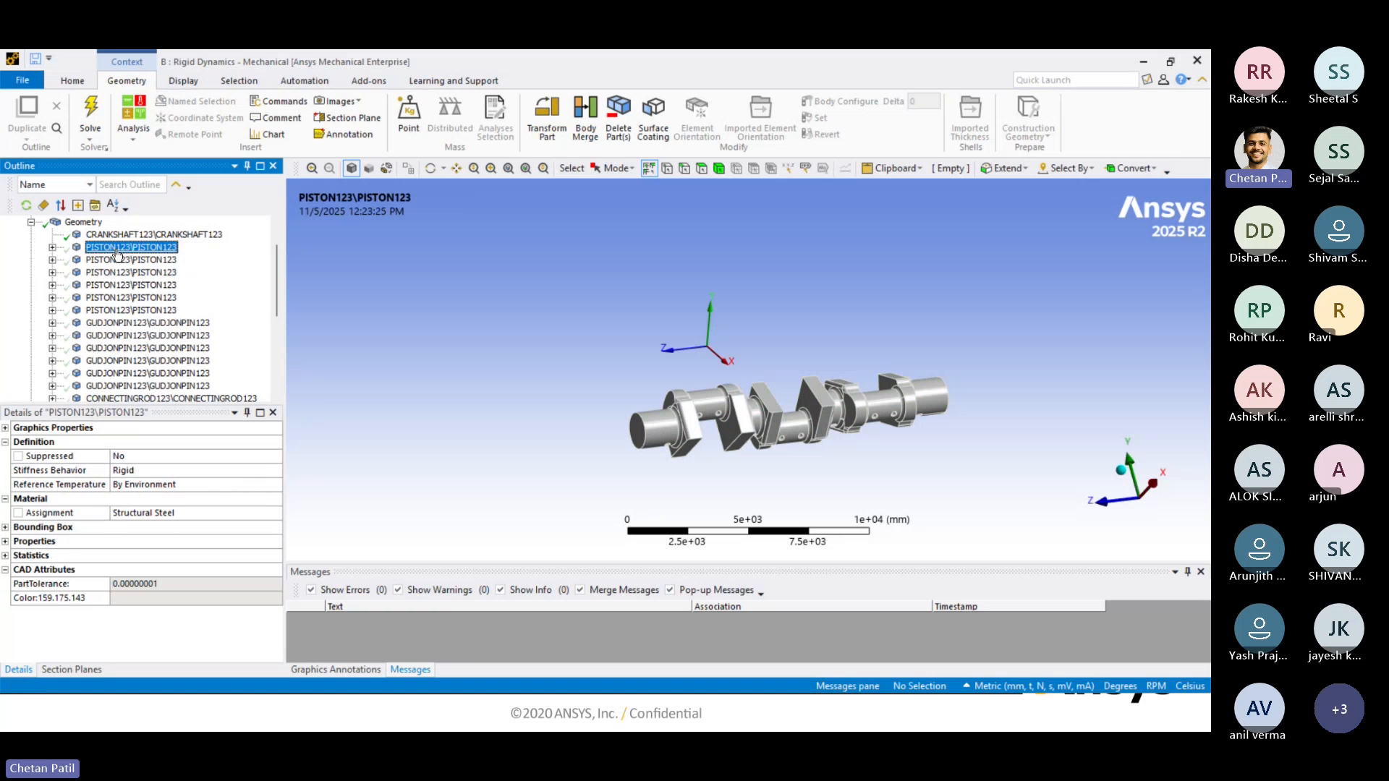
click(158, 235)
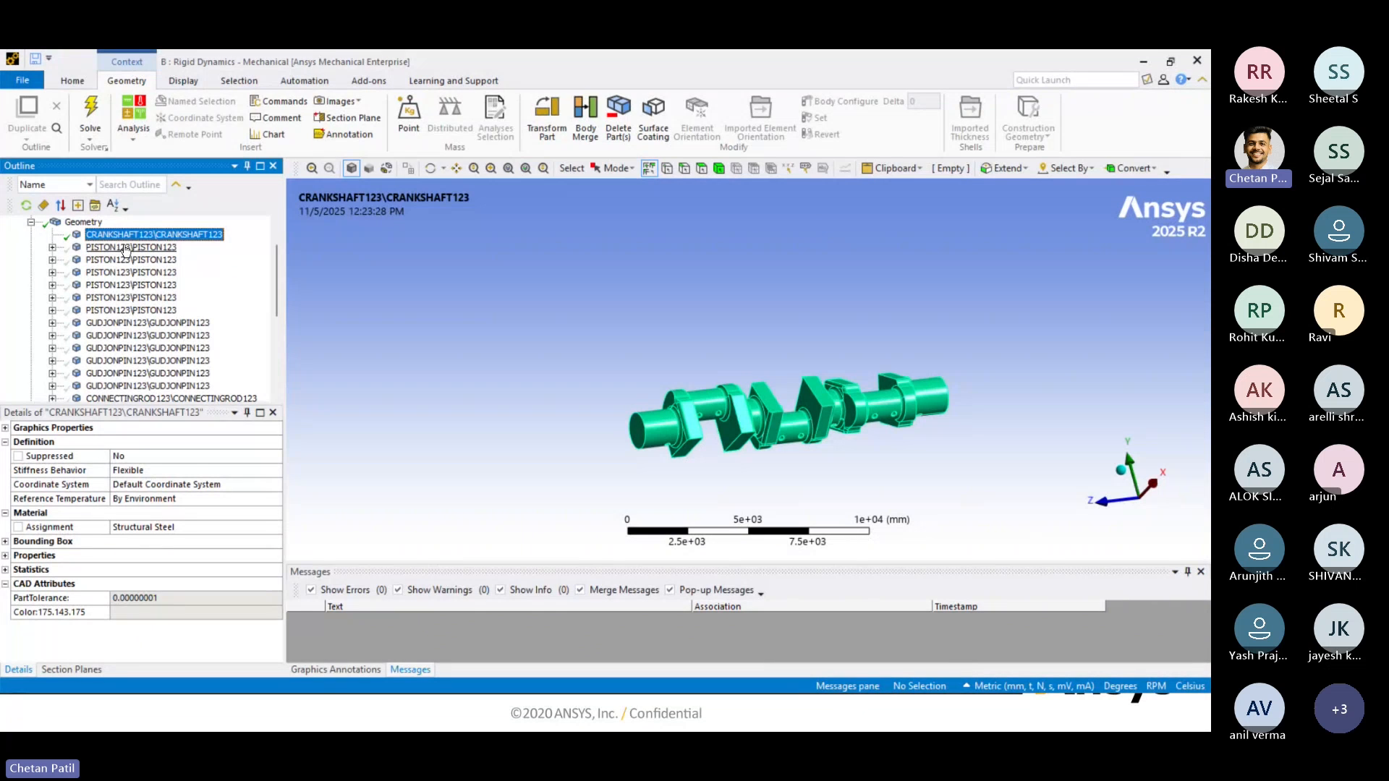
click(195, 474)
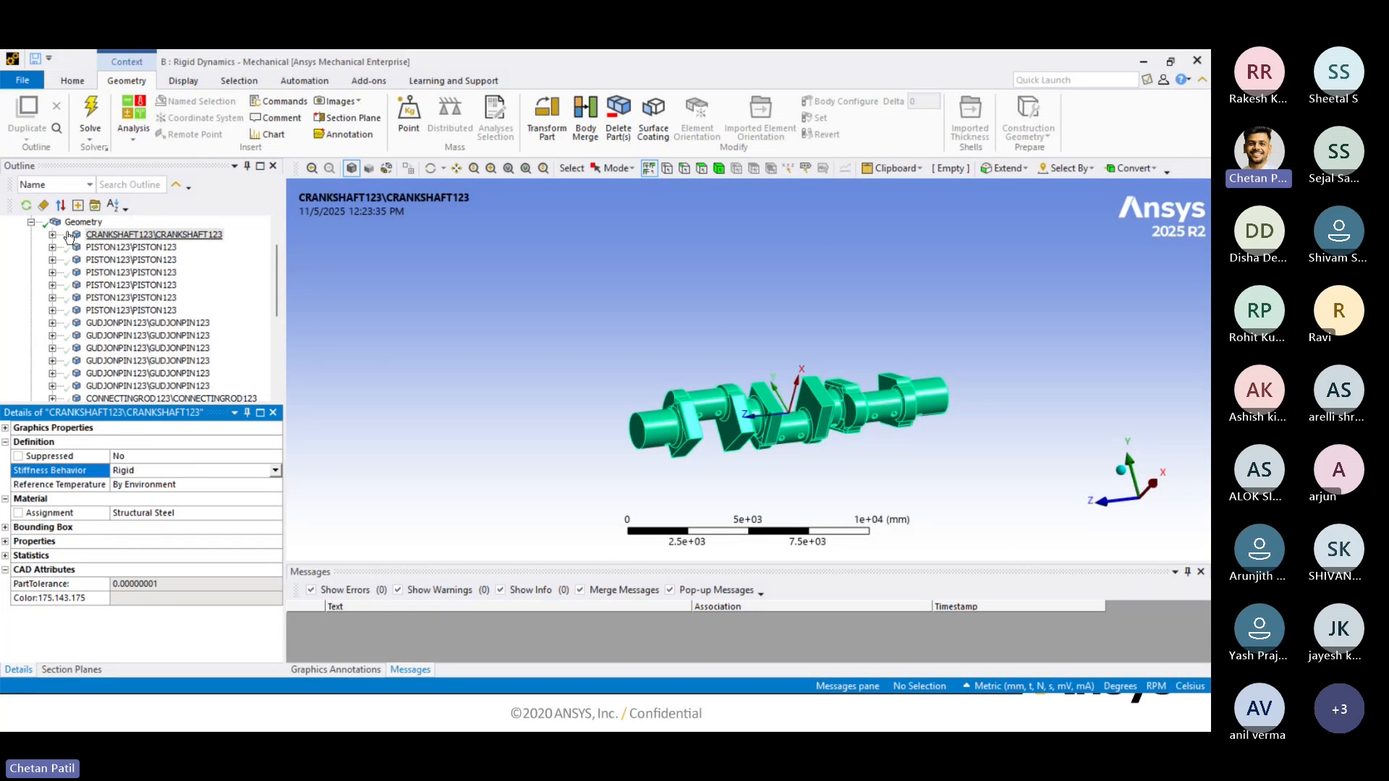
Show all bodies of the assembly again and collapse the geometry's body list.
click(133, 247)
right_click(134, 249)
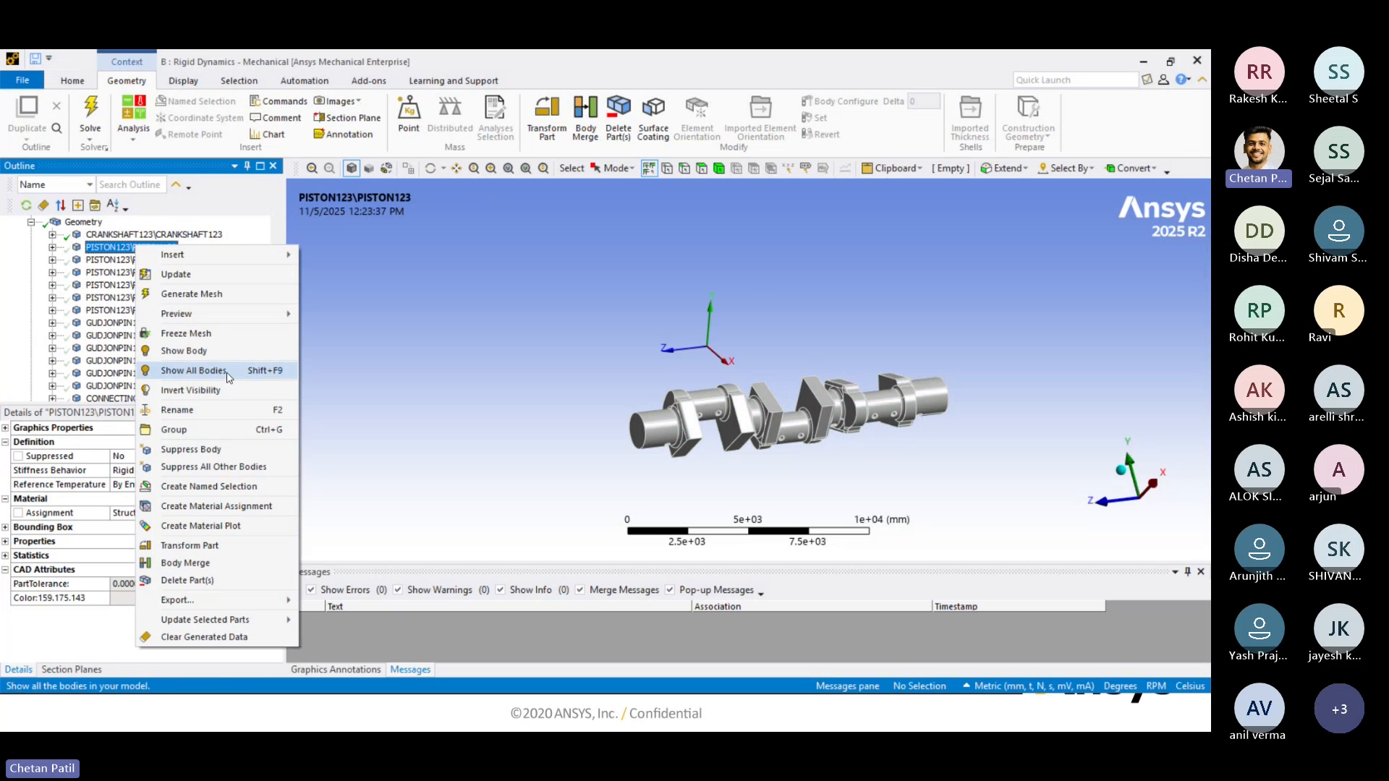
click(181, 369)
click(32, 223)
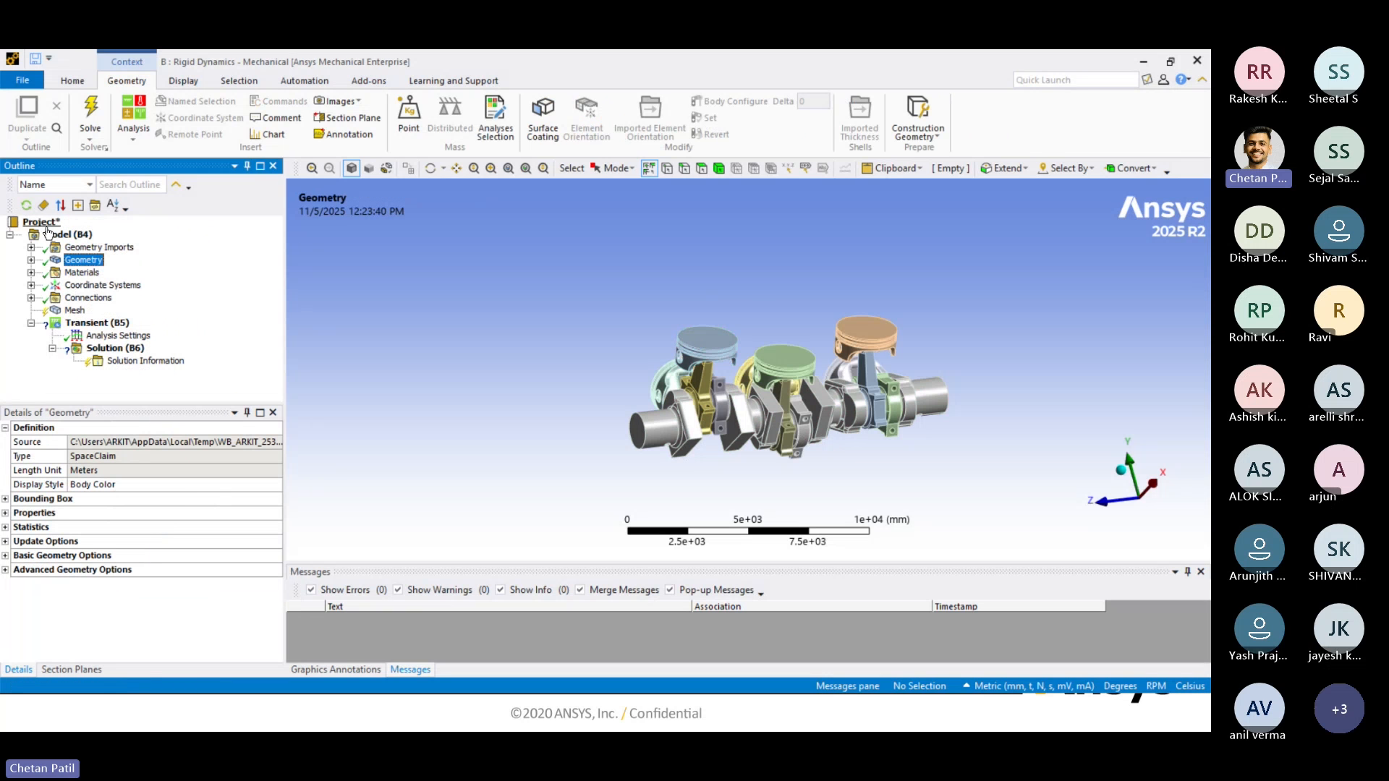
middle_drag(474, 324, 410, 353)
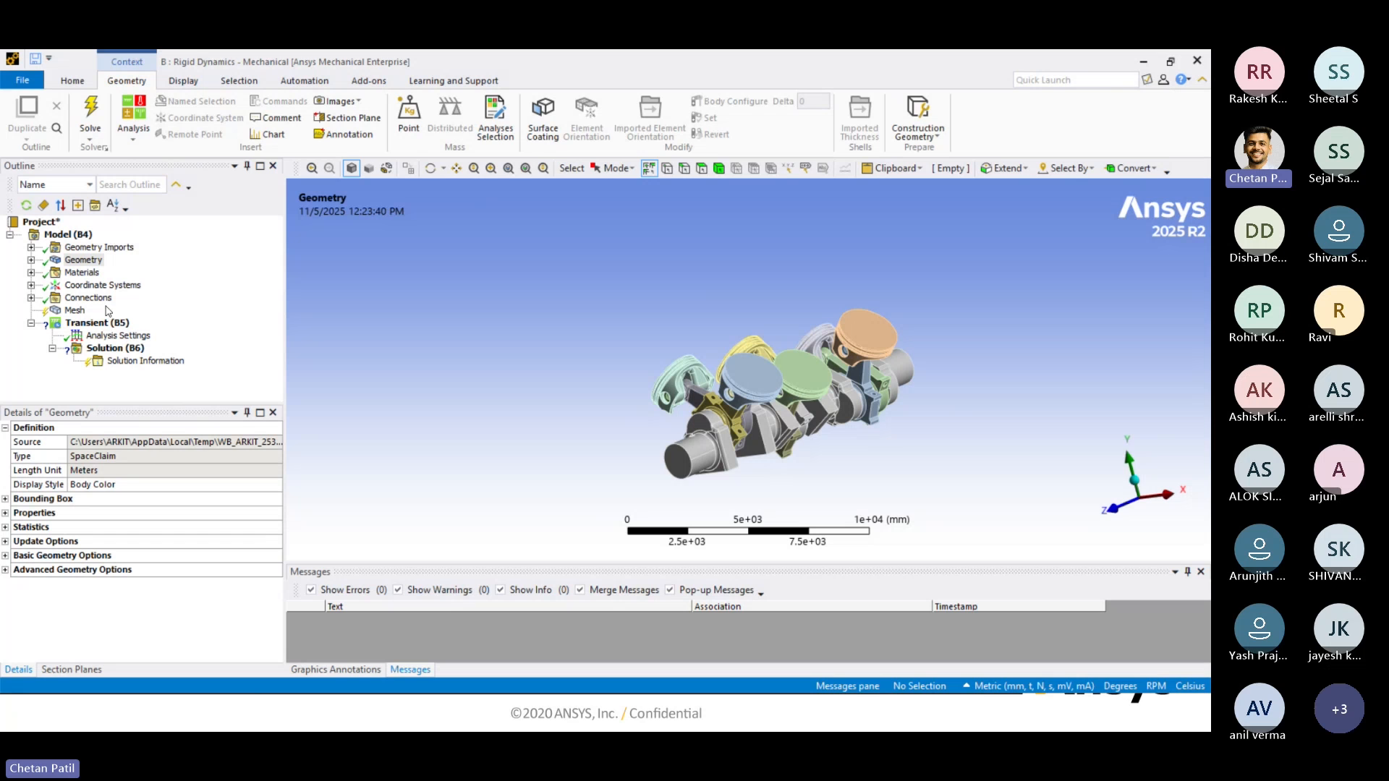
Expand the contacts under Connections and review the first contact region's bodies and type.
click(31, 298)
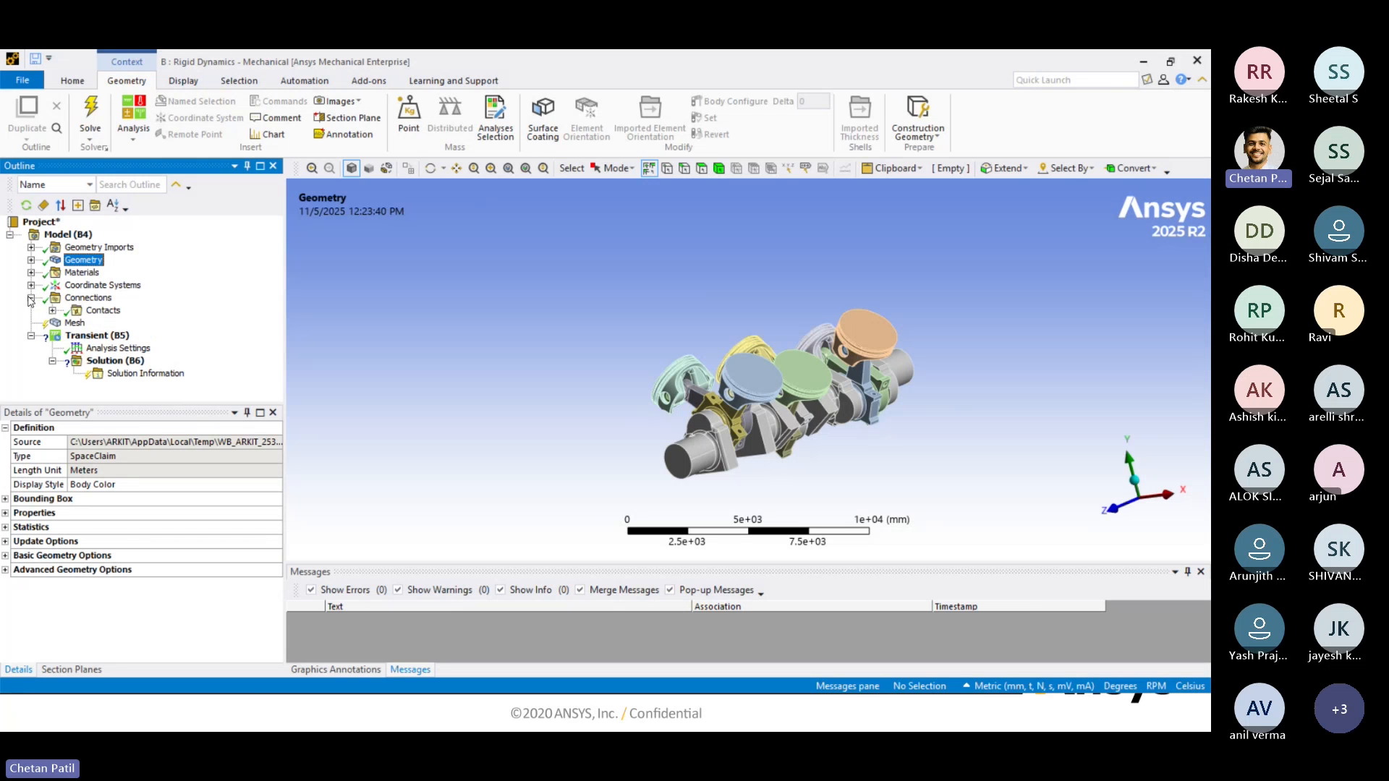
click(52, 310)
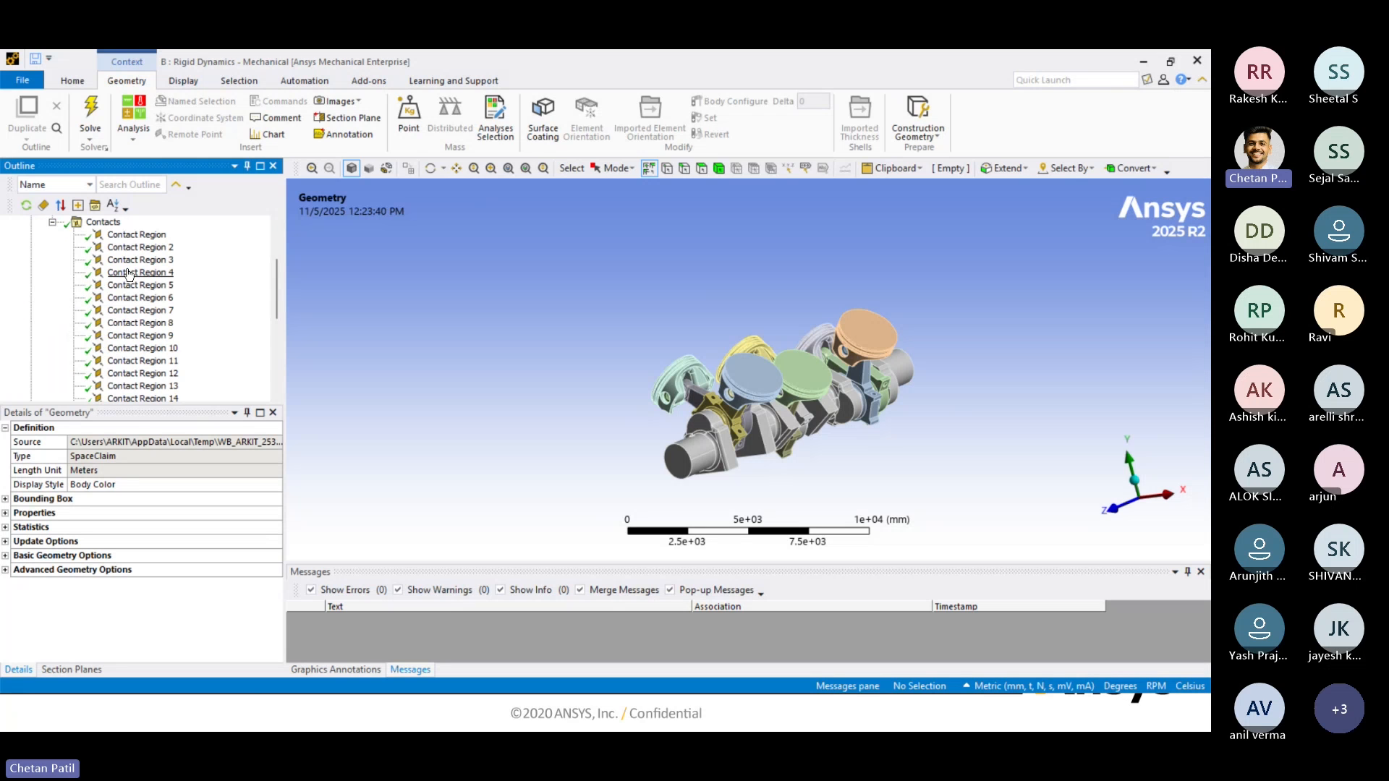
scroll(126, 323, down, 5)
scroll(139, 362, up, 5)
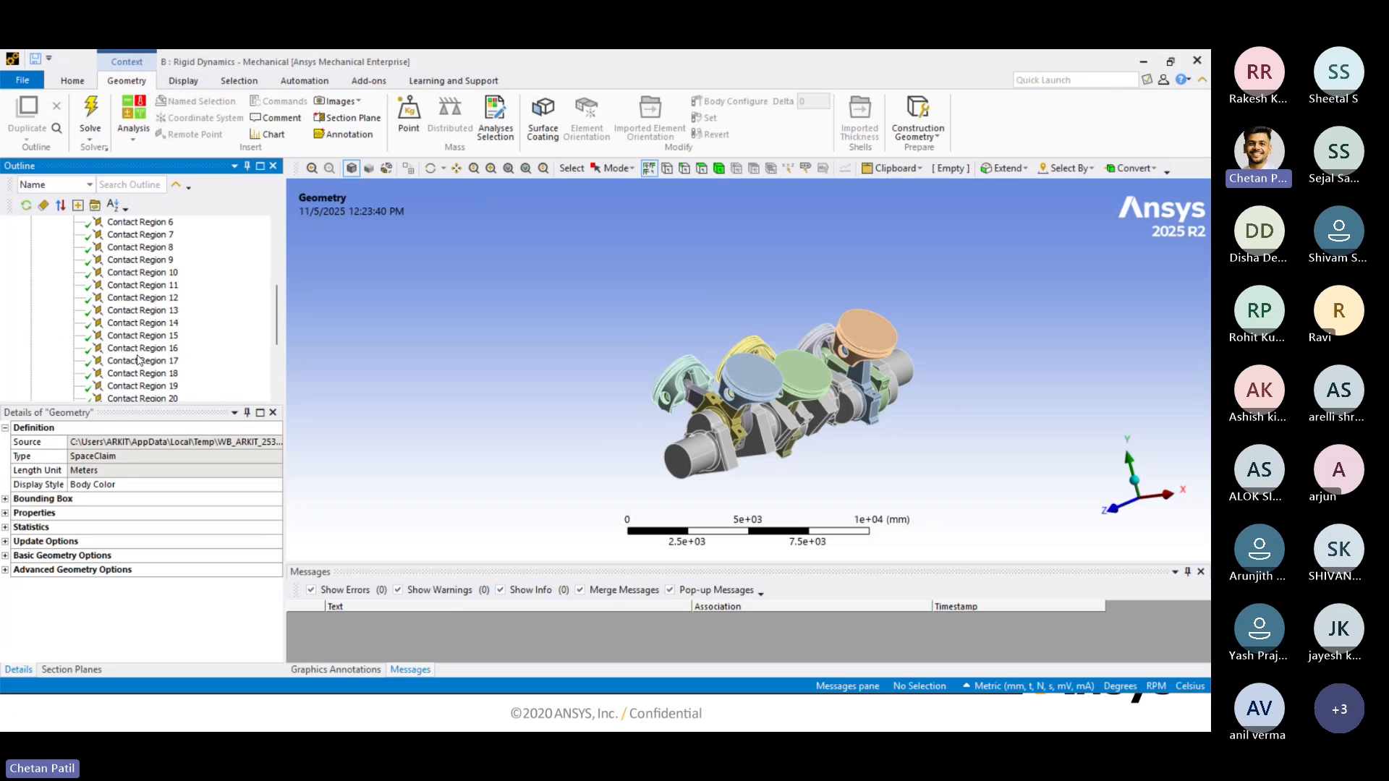
scroll(822, 400, up, 2)
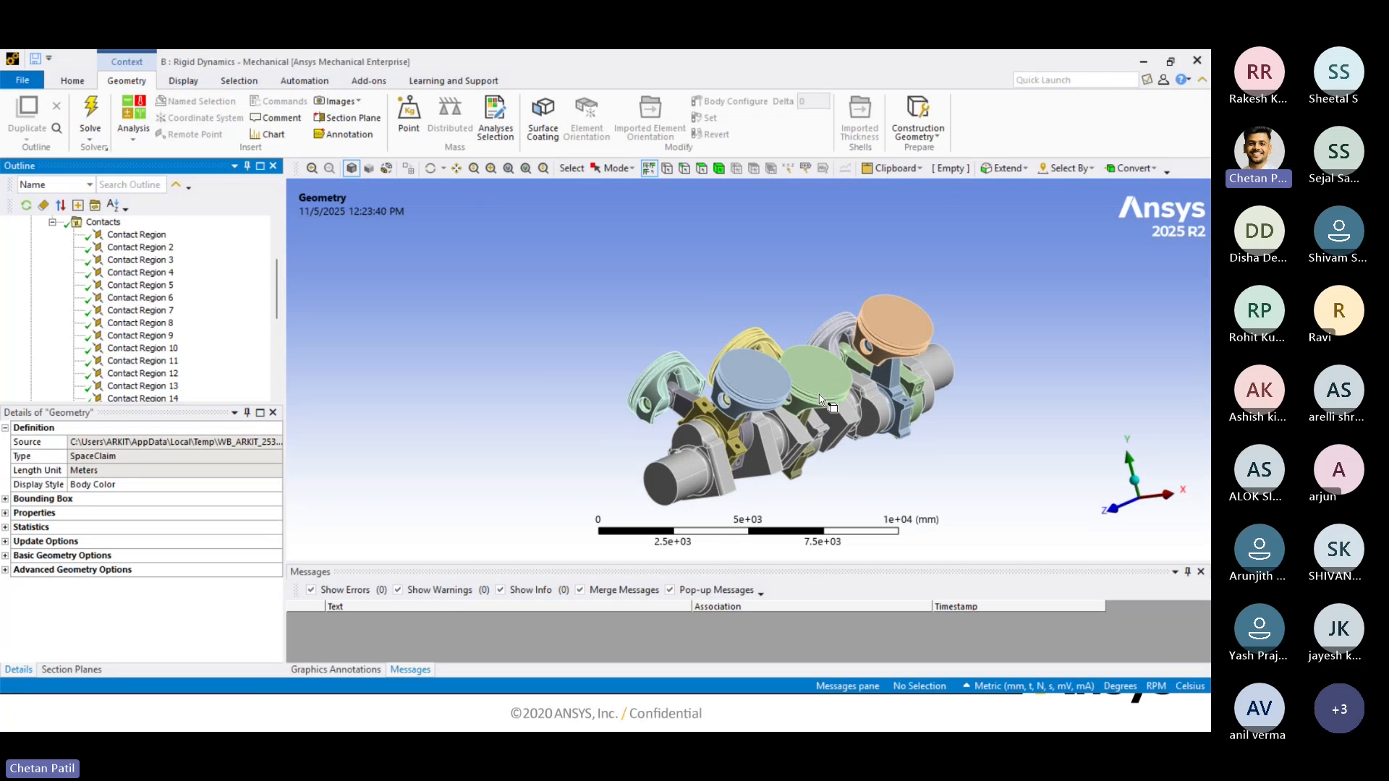
click(133, 234)
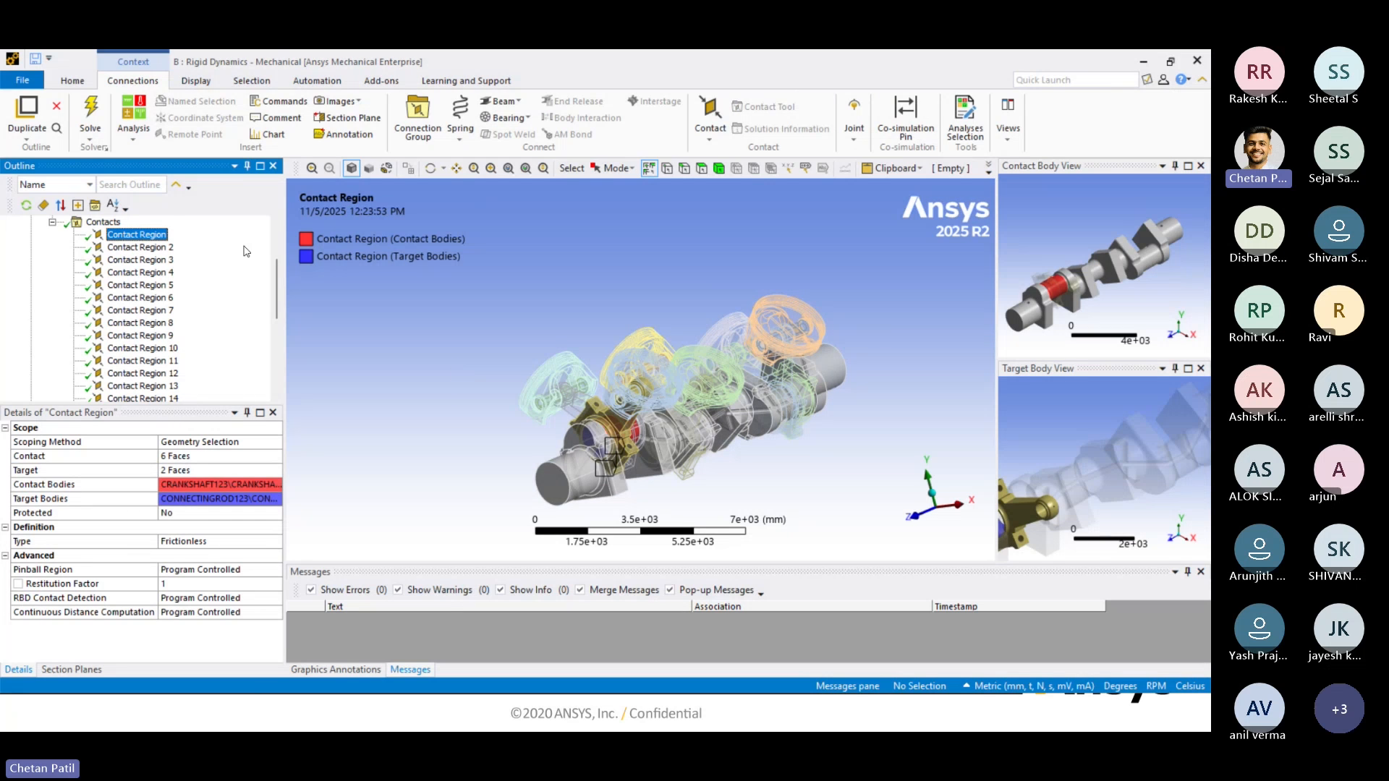
Select every contact region from the first through Contact Region 24 and review their common contact definition.
scroll(118, 329, down, 5)
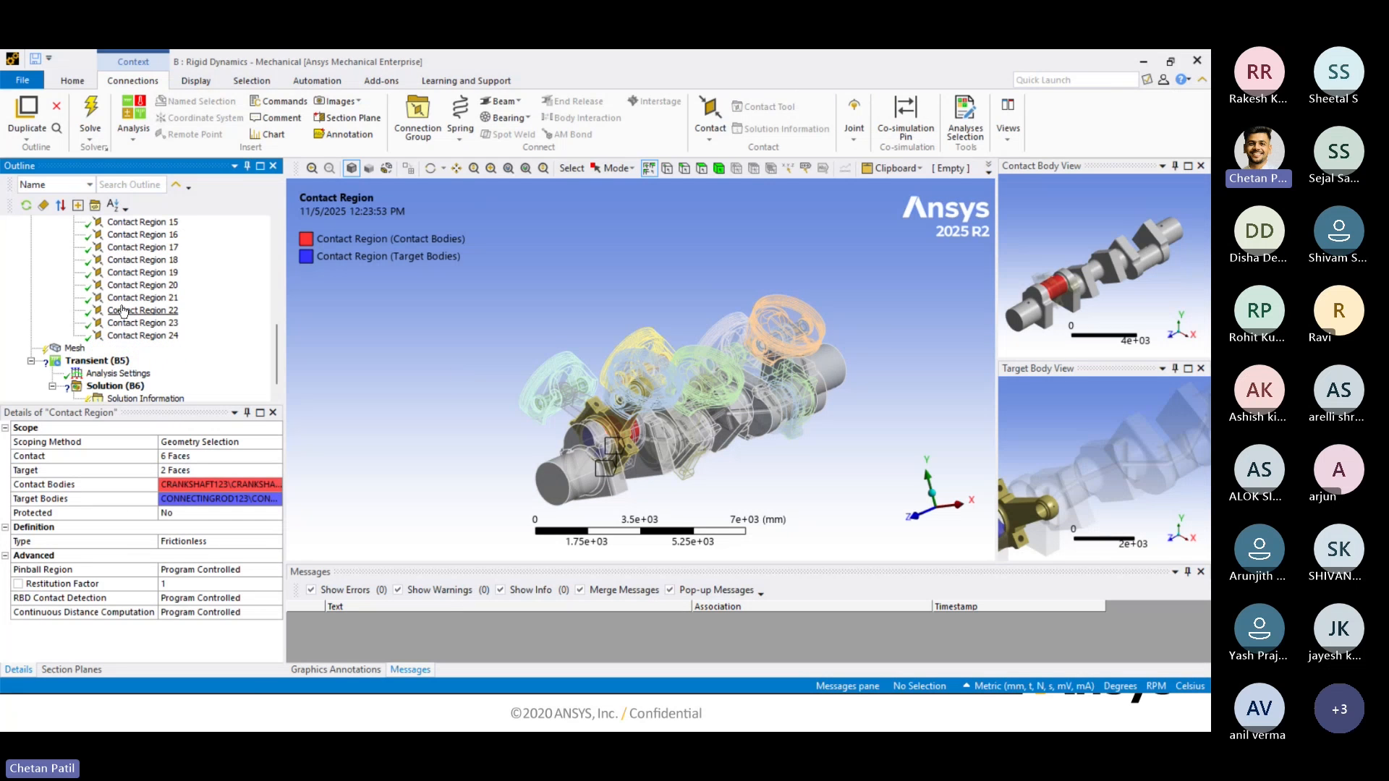
scroll(123, 330, up, 3)
scroll(125, 331, up, 2)
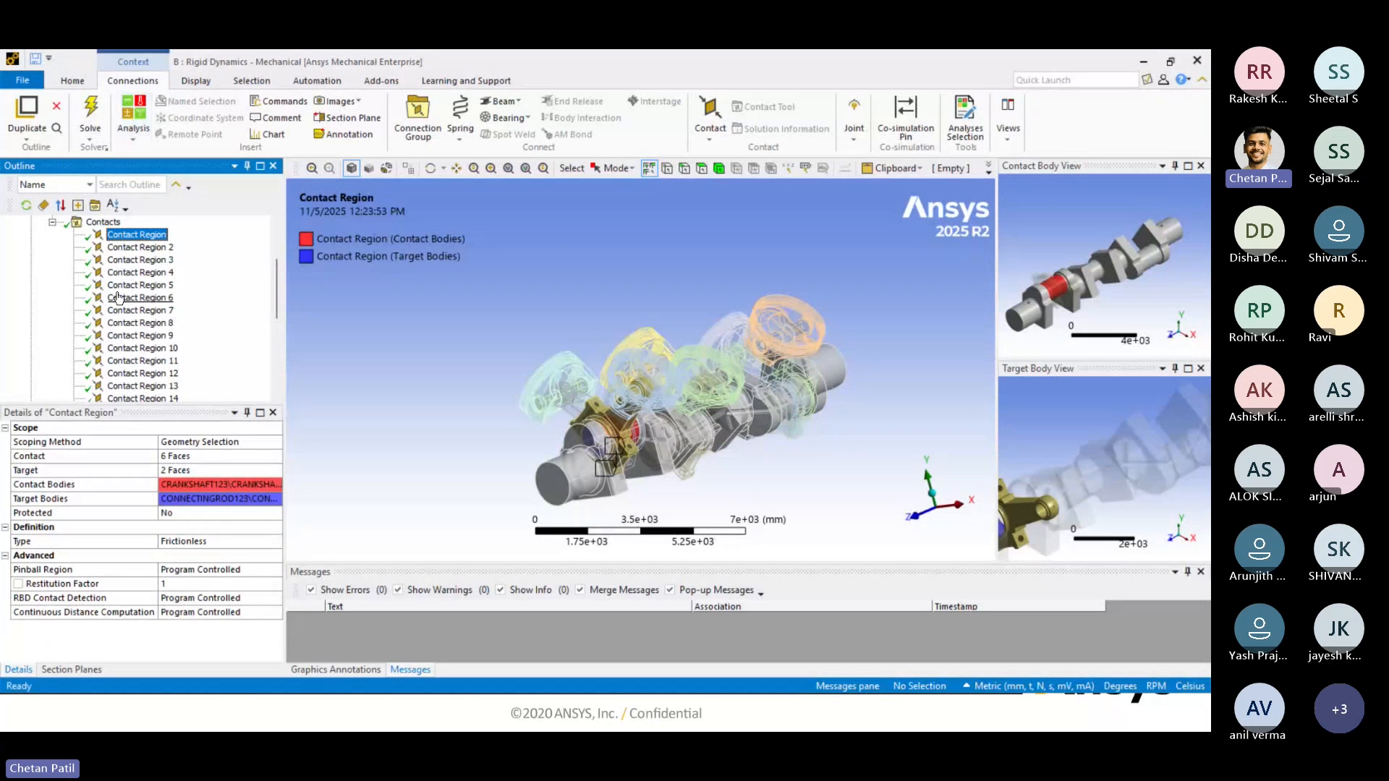
scroll(120, 300, down, 5)
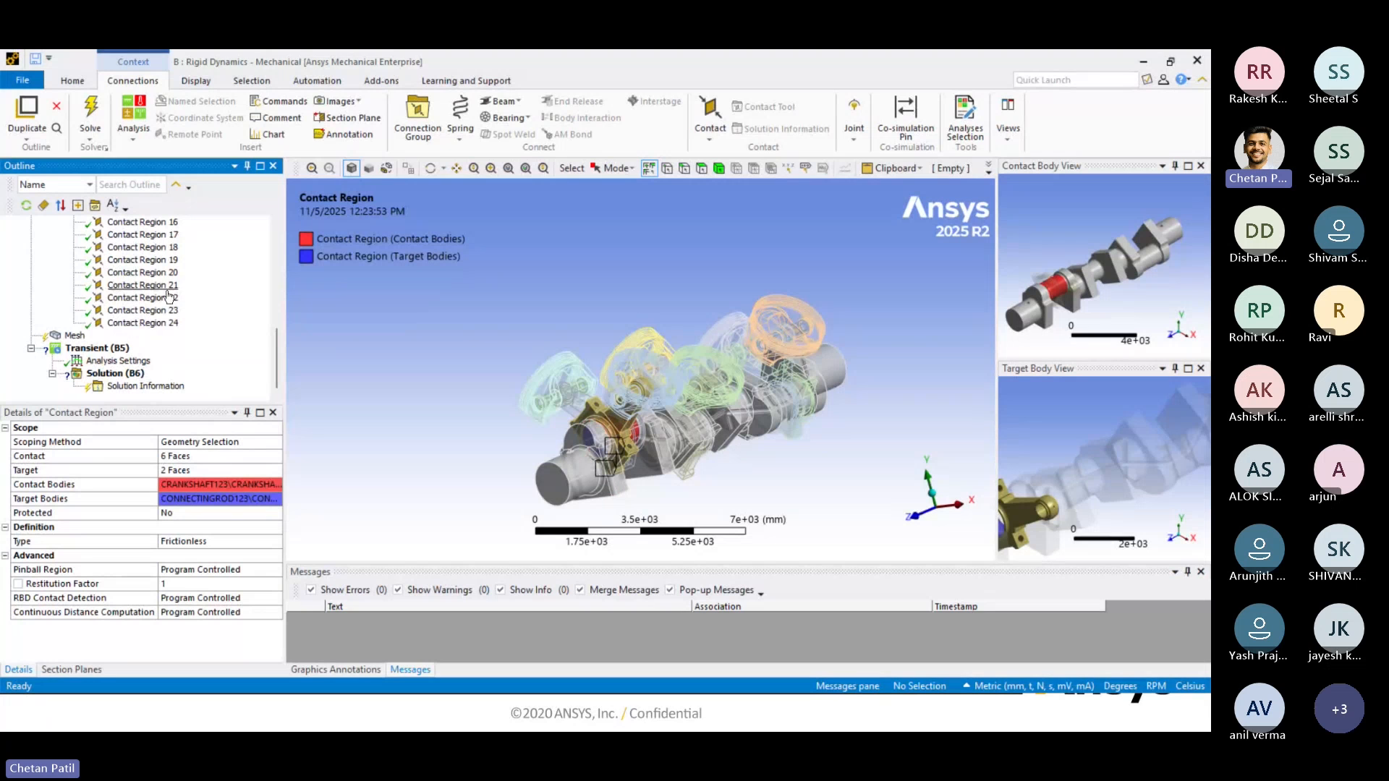
shift+click(142, 324)
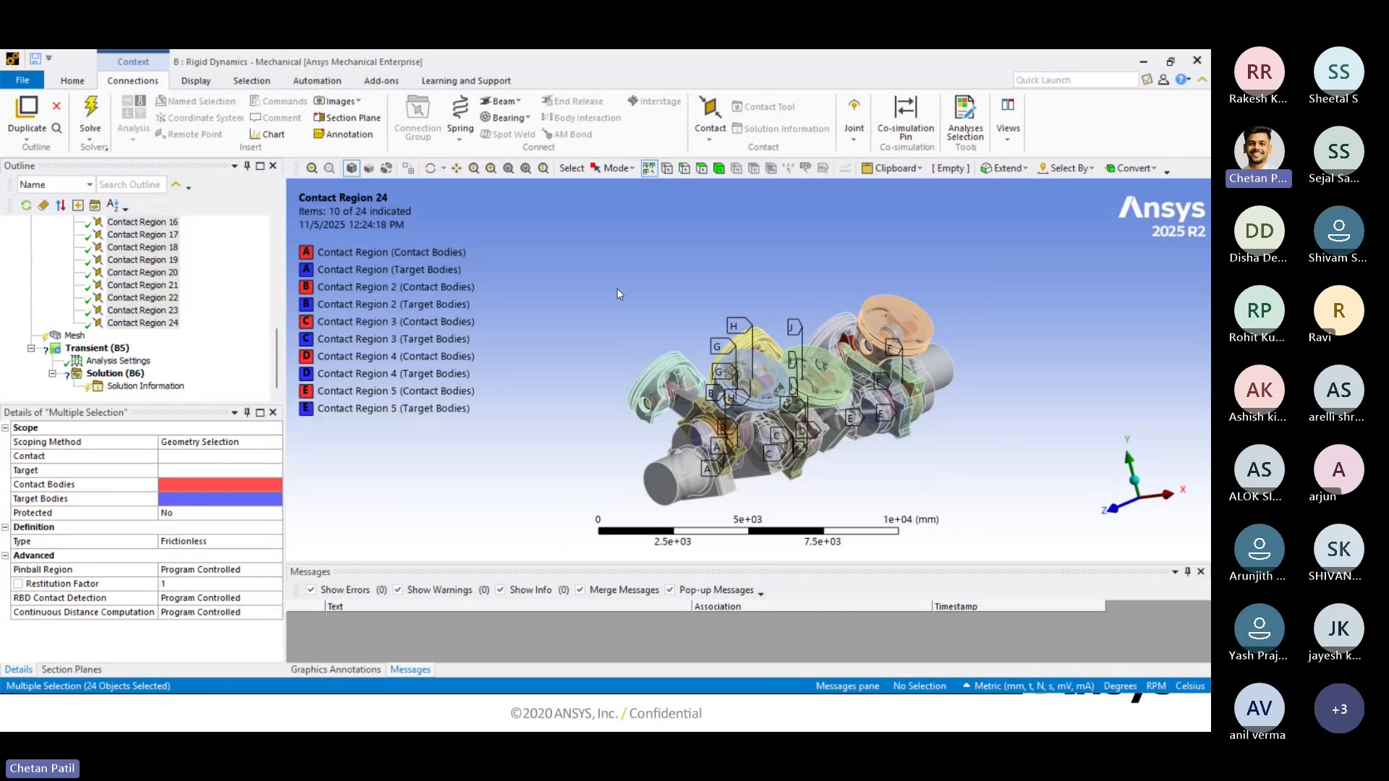
Check the geometry branch and review the auto-detection settings of the Contacts group.
scroll(42, 275, up, 8)
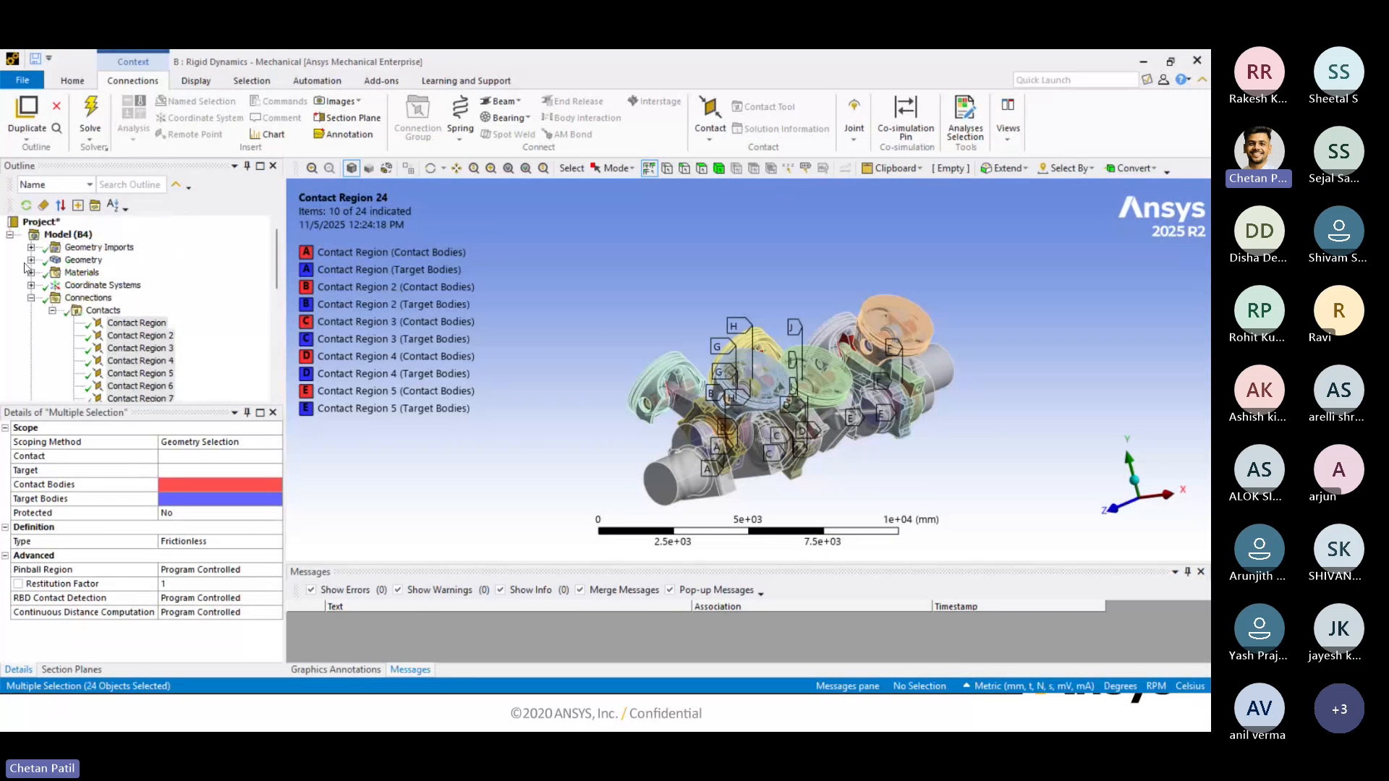
click(31, 261)
click(31, 223)
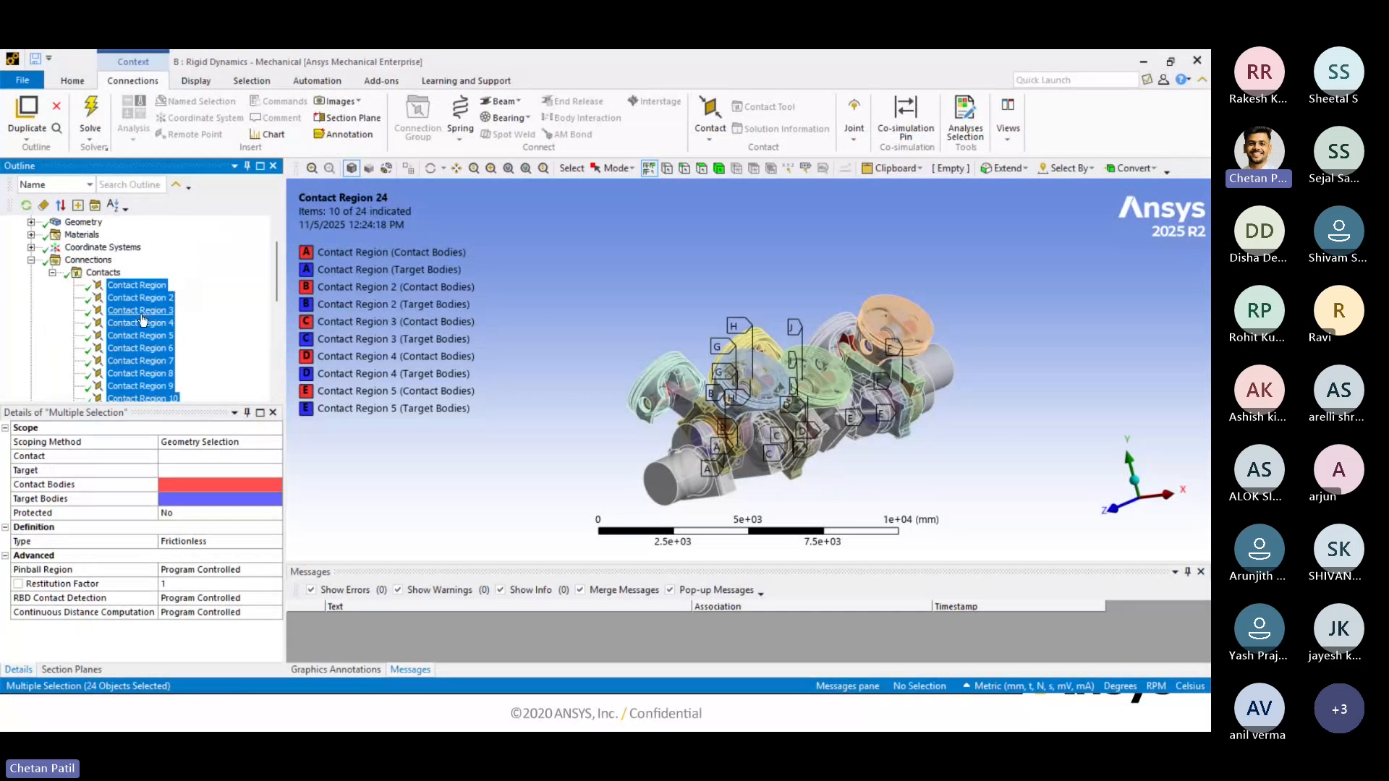
click(537, 301)
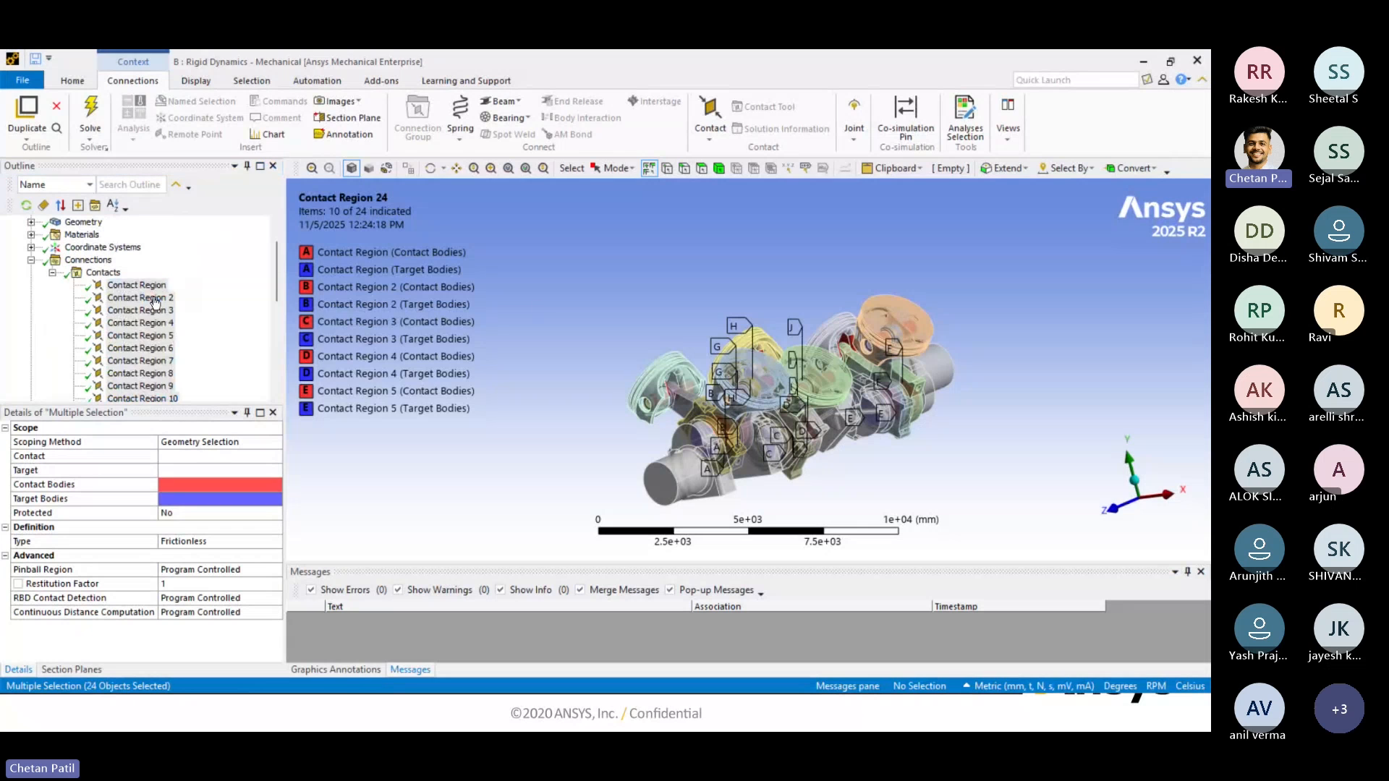
click(103, 272)
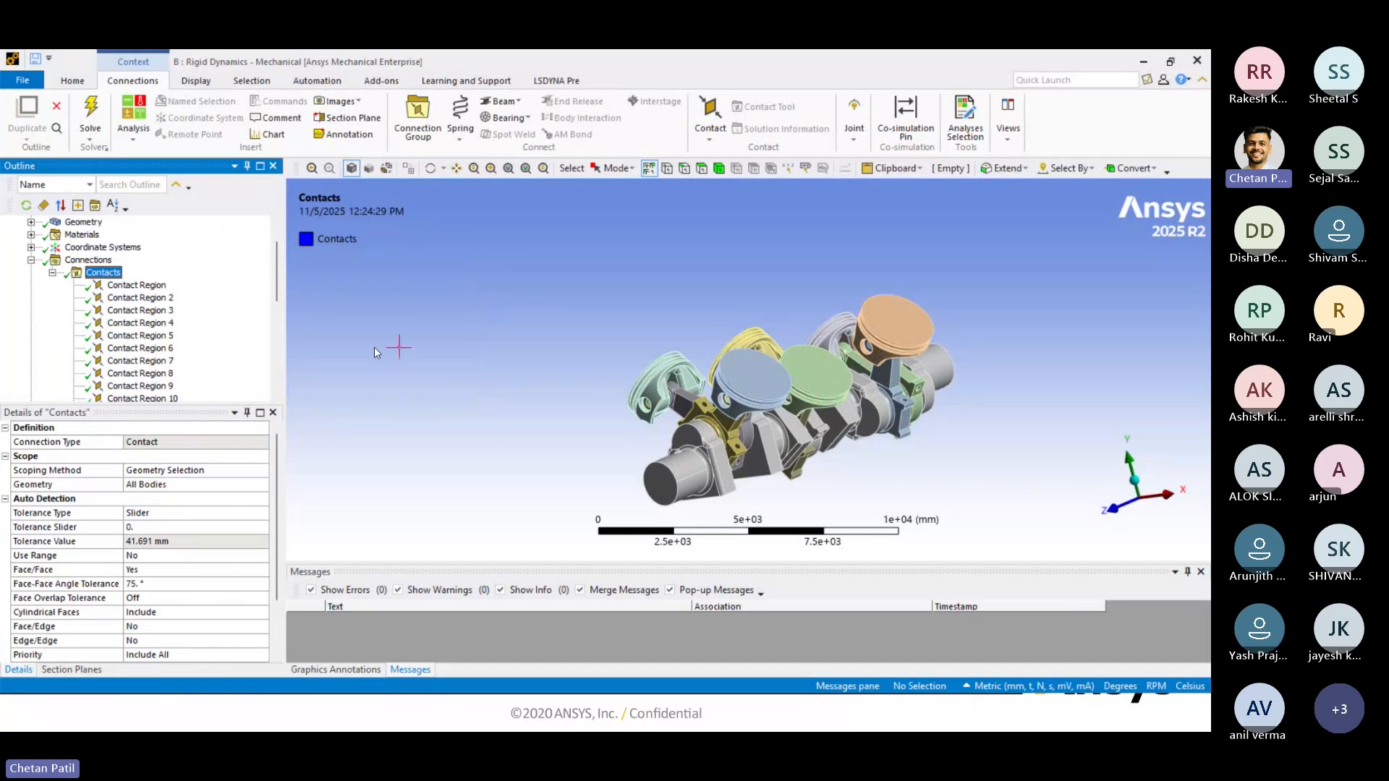
Inspect the first contact region between the crankshaft and its connecting rod up close in the model.
click(135, 286)
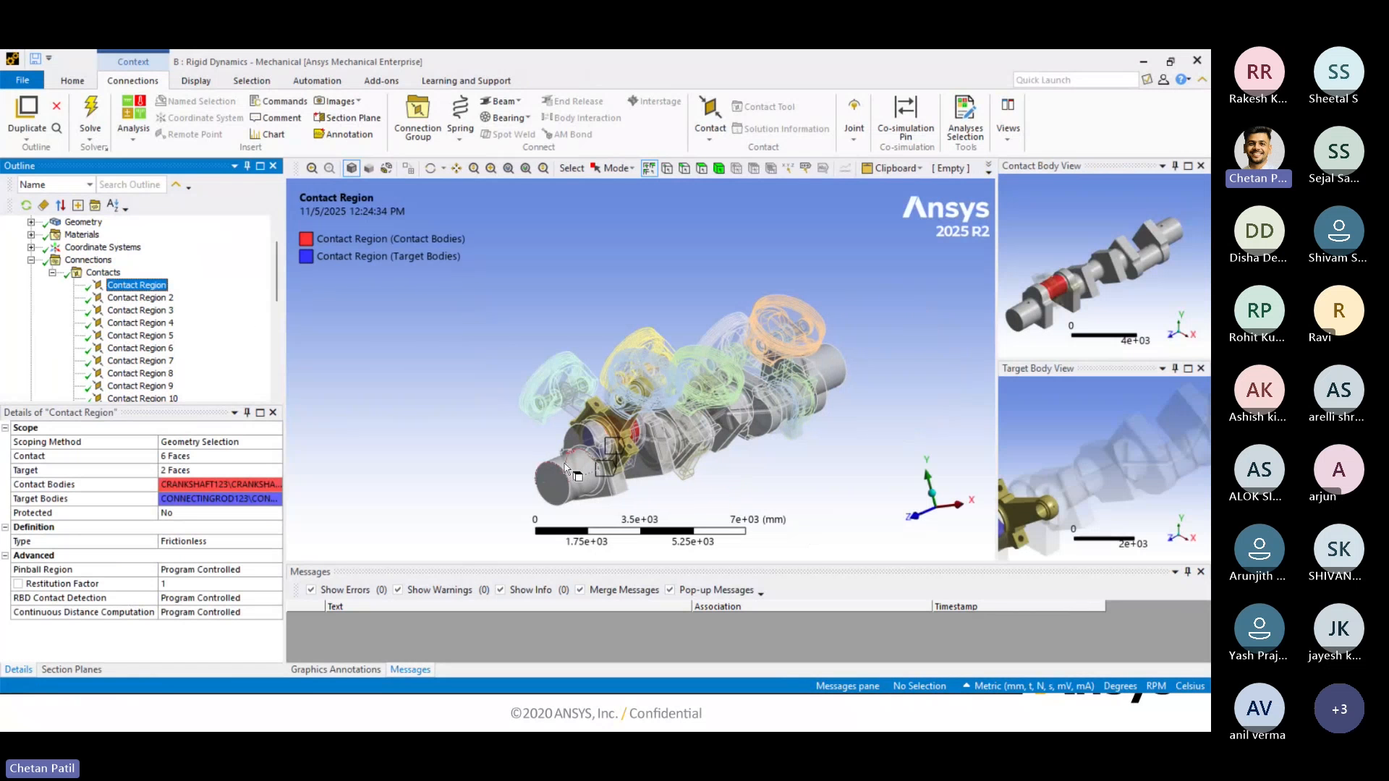
scroll(564, 469, up, 4)
middle_drag(576, 466, 535, 474)
Try to generate the mesh of the assembly with the default mesh settings.
scroll(88, 278, down, 6)
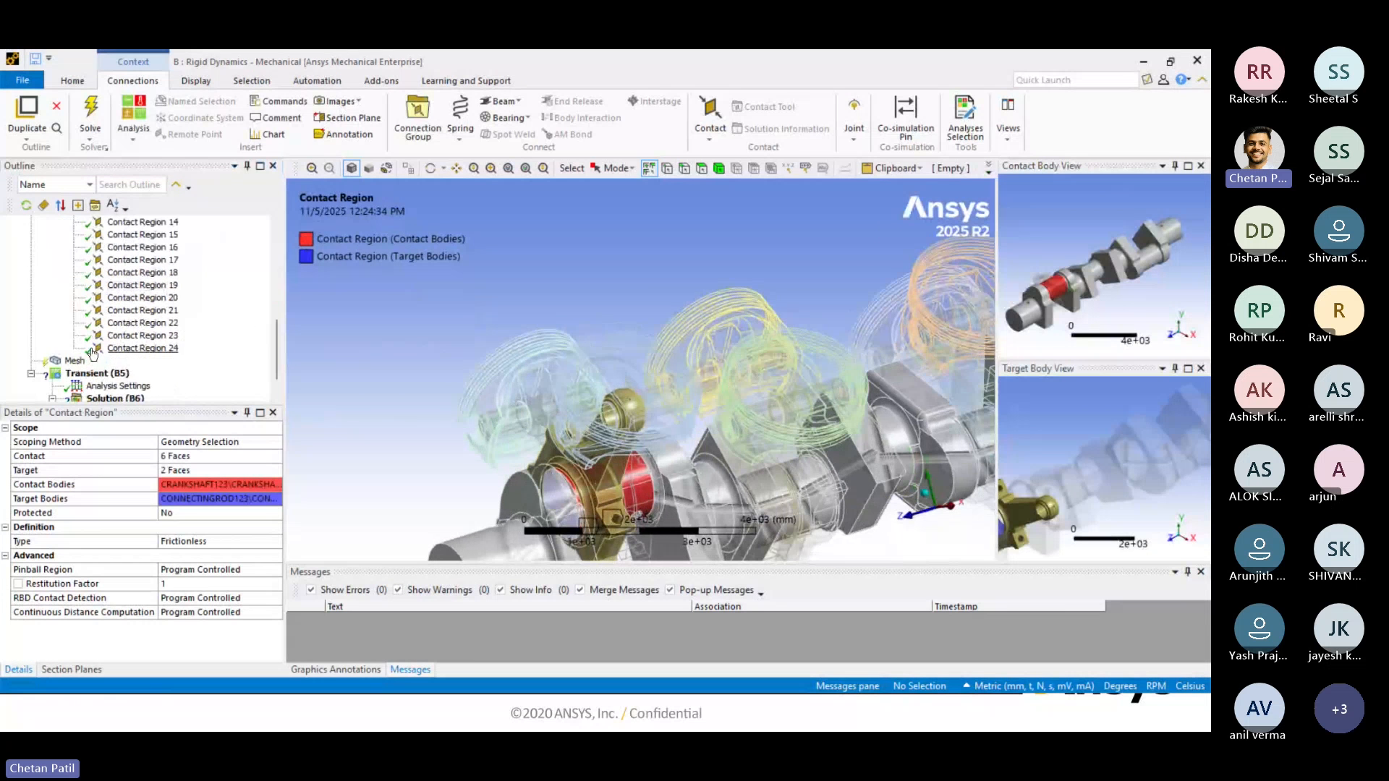
click(74, 361)
right_click(75, 362)
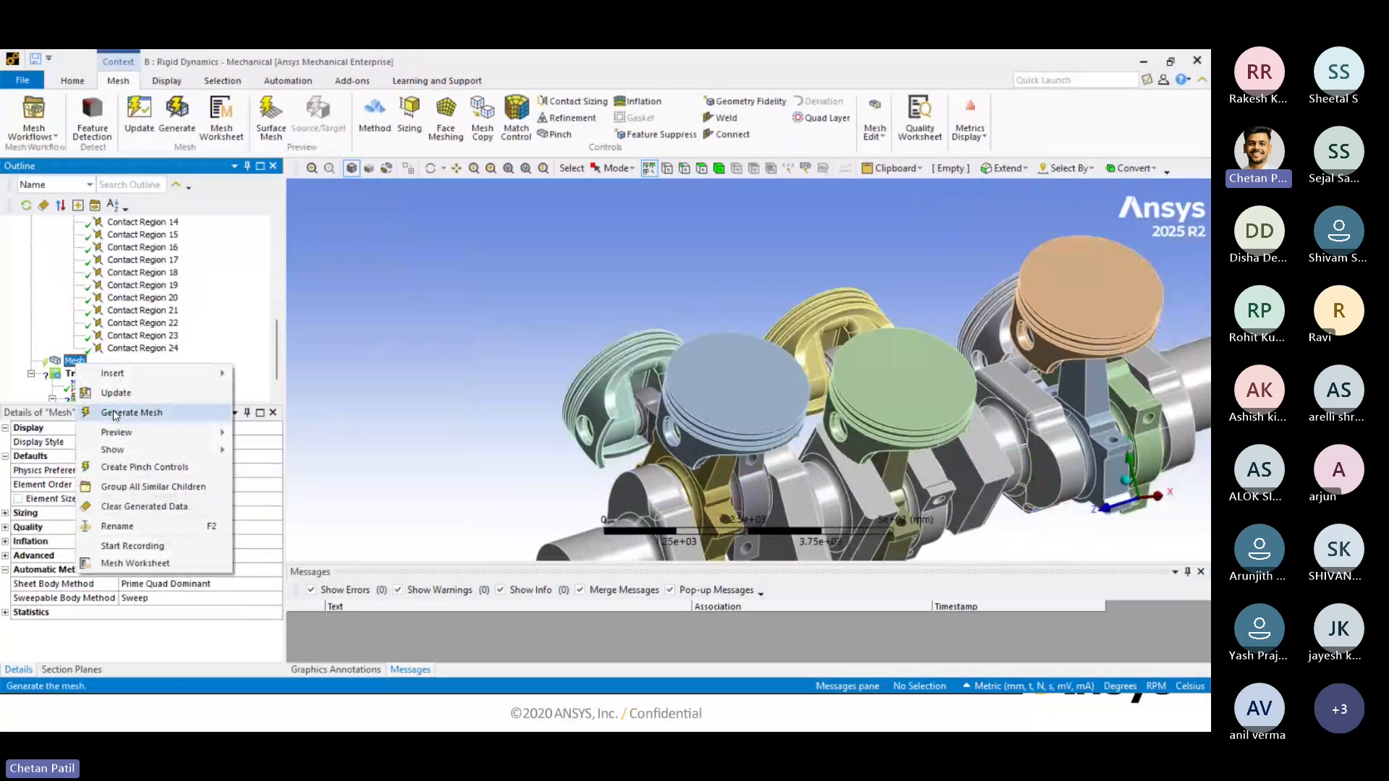
click(113, 409)
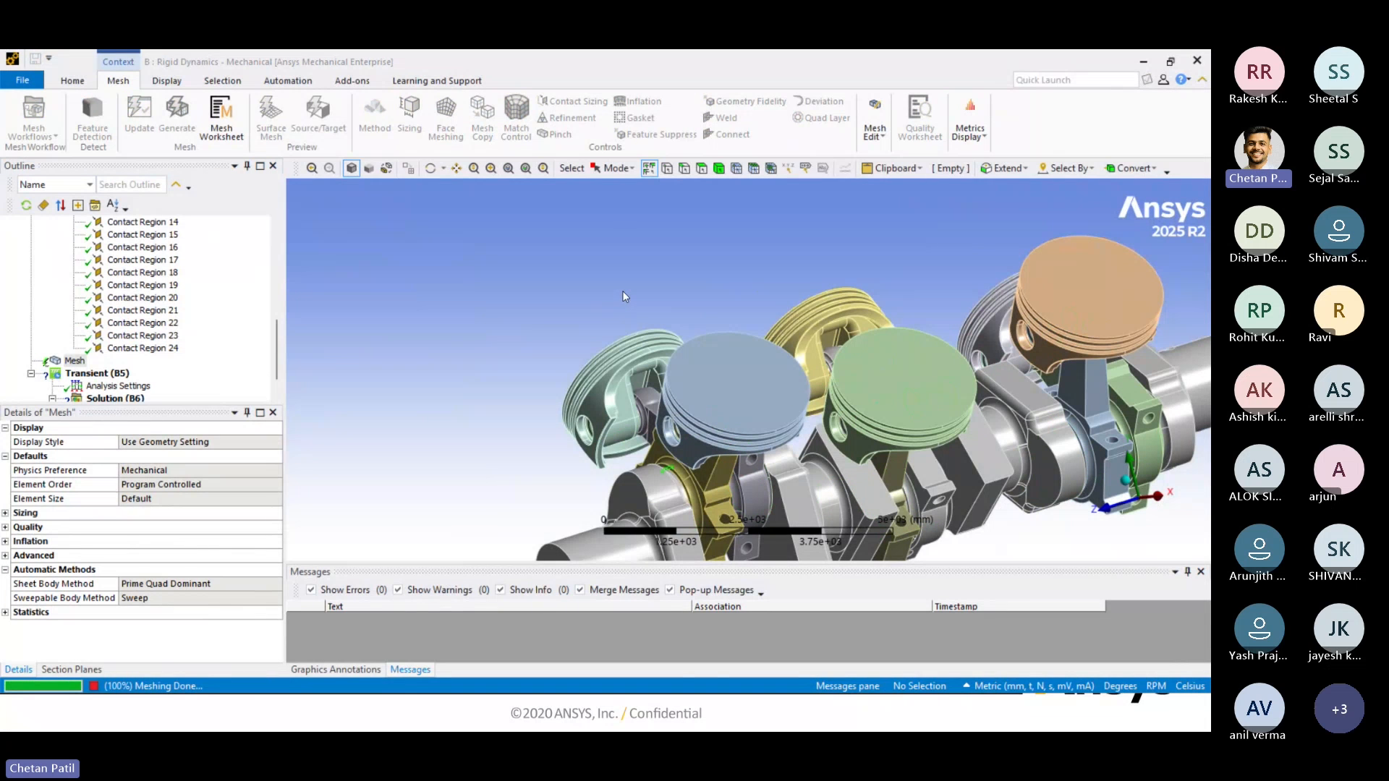
Examine the pistons, connecting rods and gudgeon pins from below and up close for meshed surfaces.
middle_drag(543, 317, 915, 359)
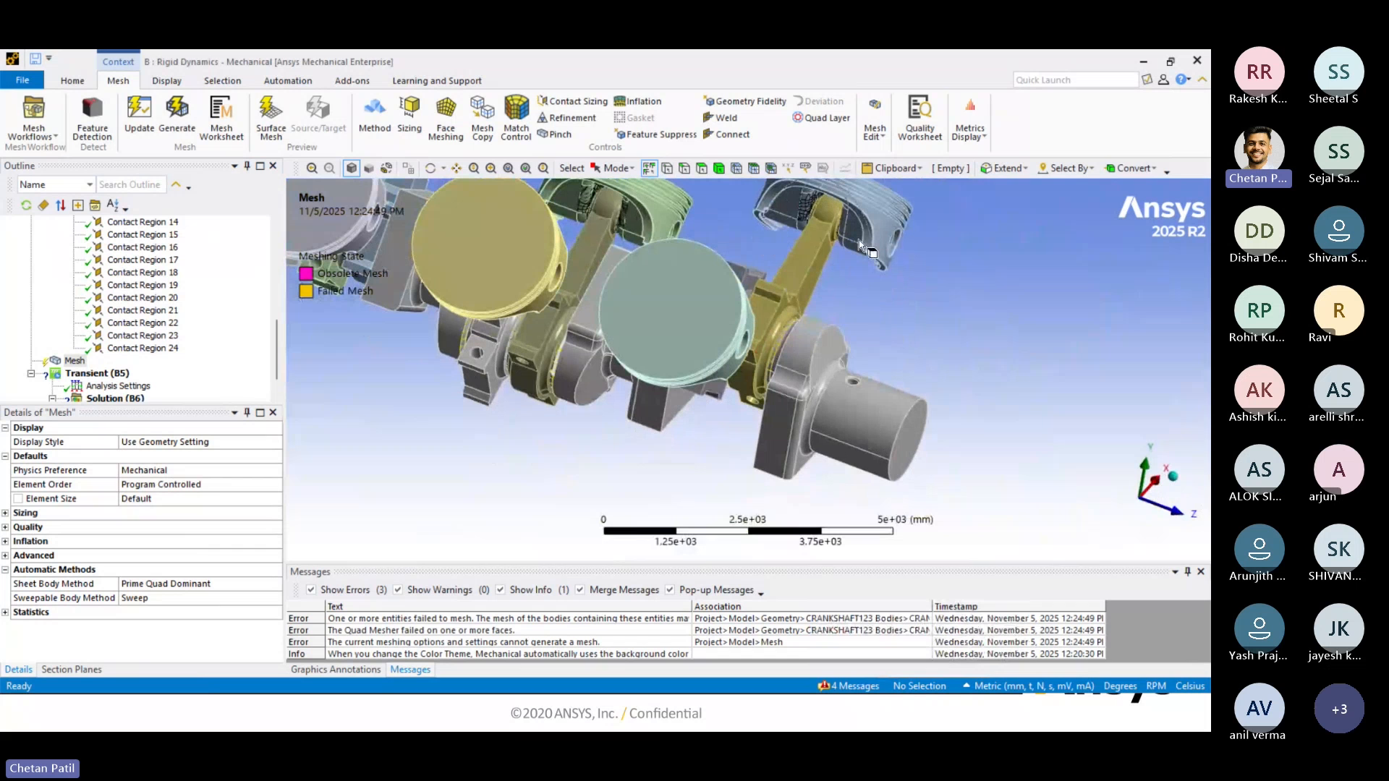
scroll(803, 244, up, 1)
ctrl+middle_drag(784, 244, 722, 388)
scroll(776, 342, down, 3)
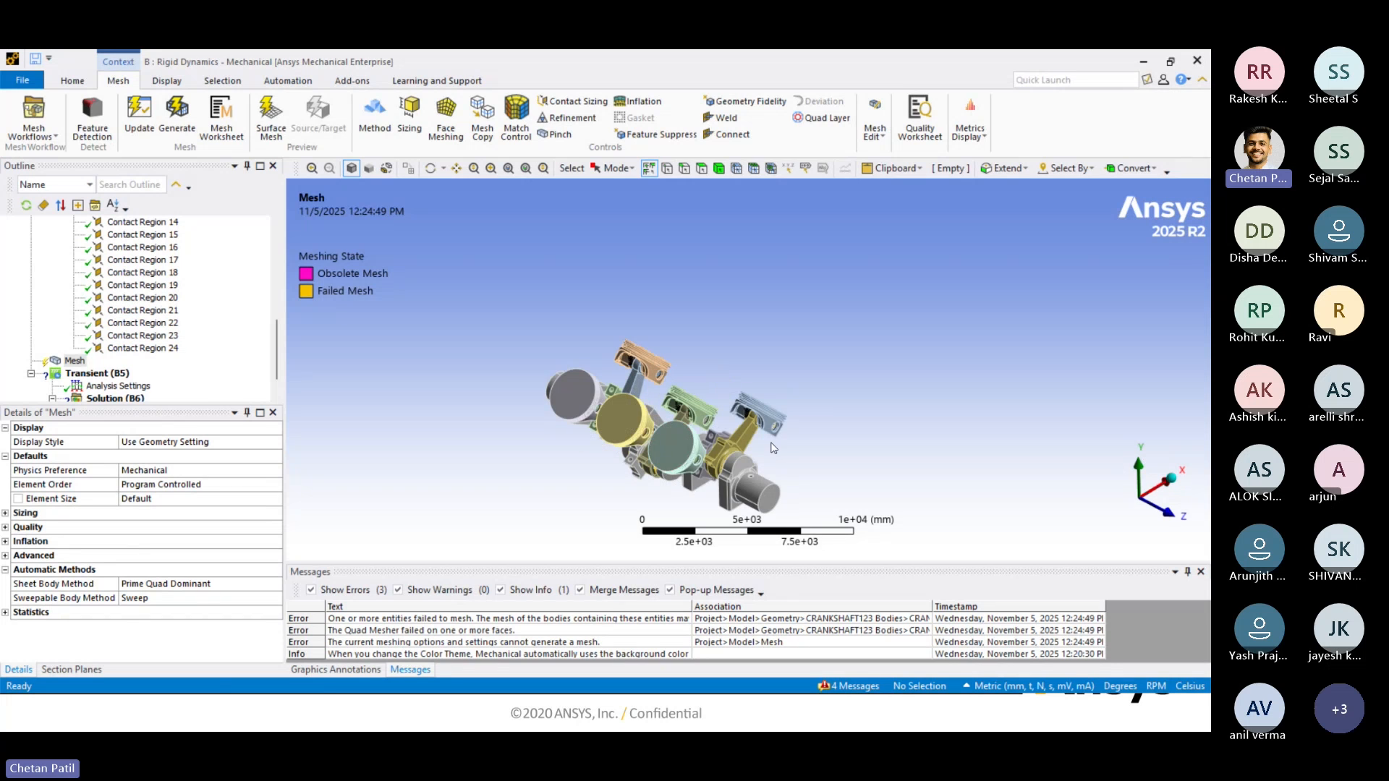
scroll(767, 422, down, 2)
scroll(767, 422, up, 5)
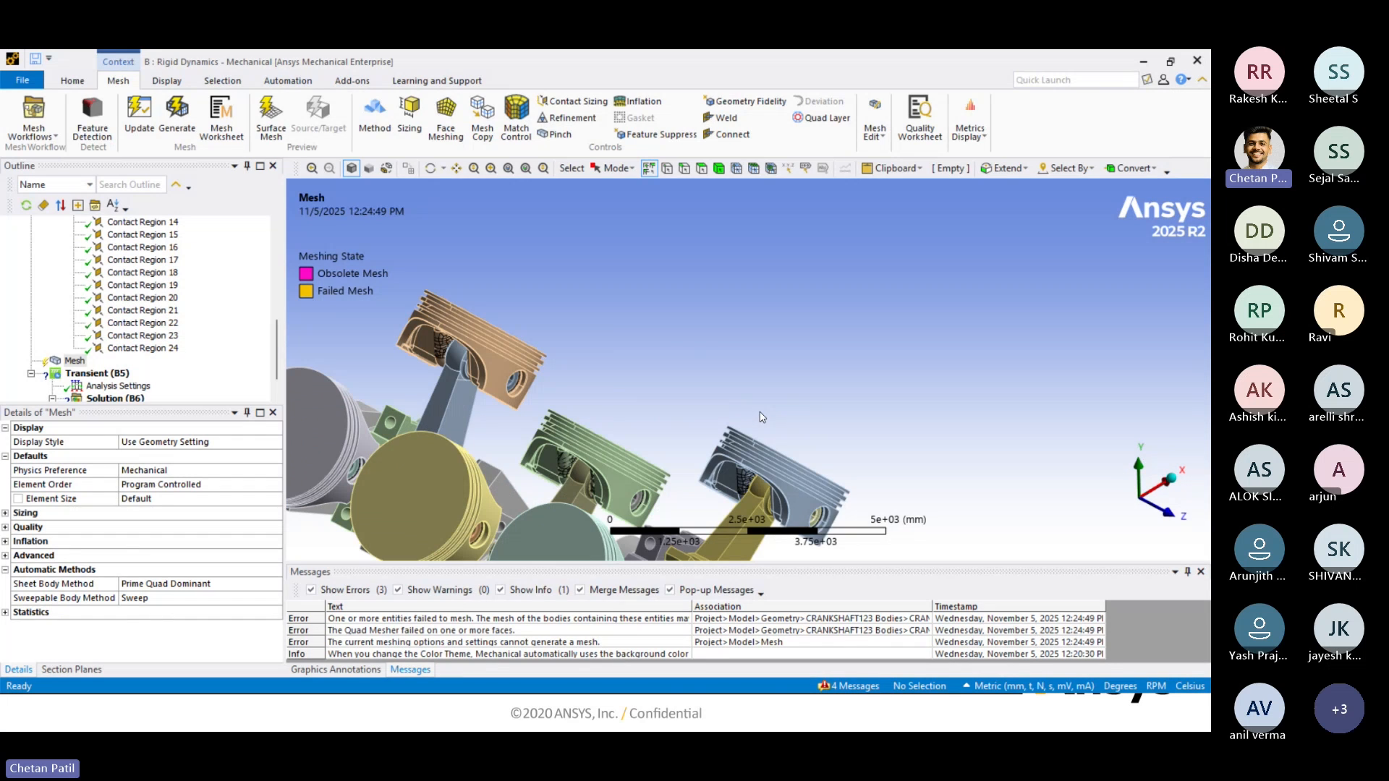
scroll(785, 342, up, 2)
scroll(794, 390, up, 3)
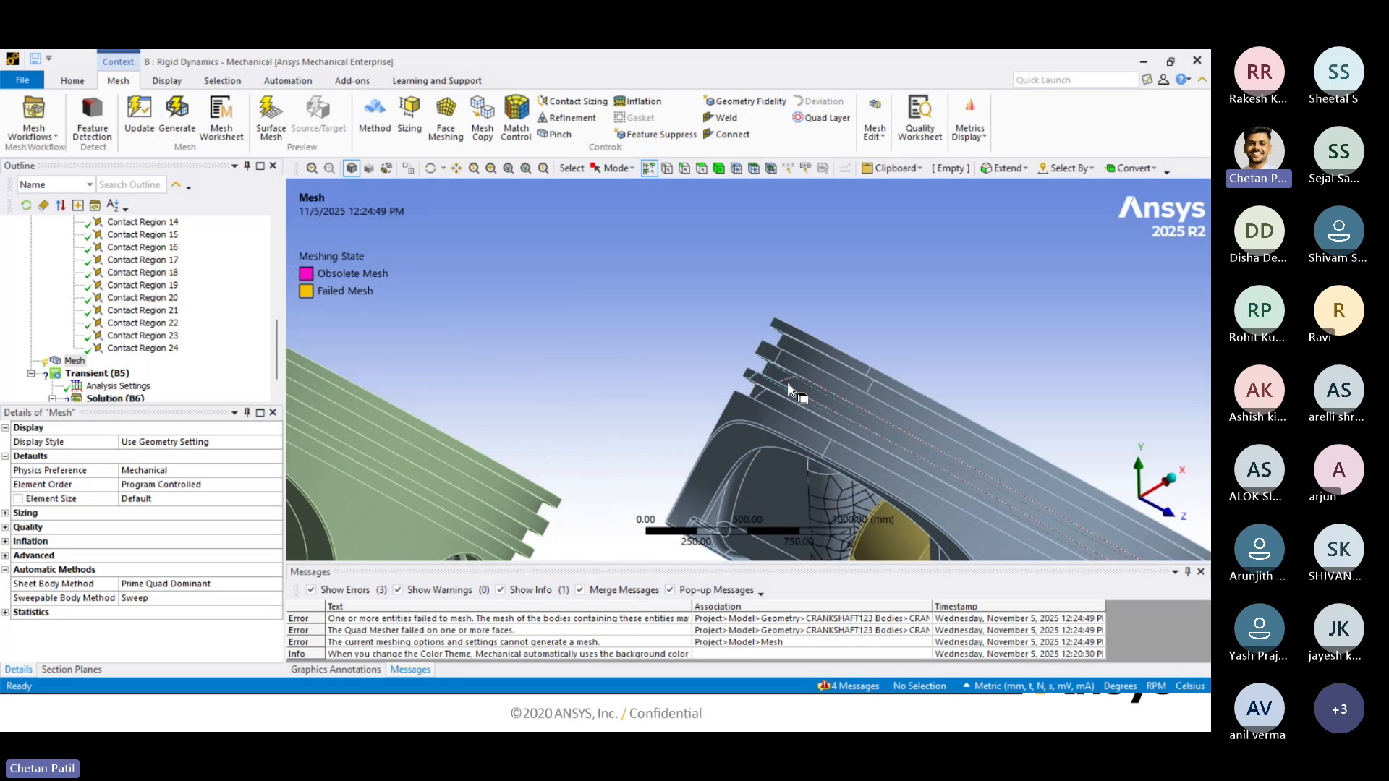
scroll(774, 300, up, 2)
ctrl+middle_drag(841, 497, 862, 335)
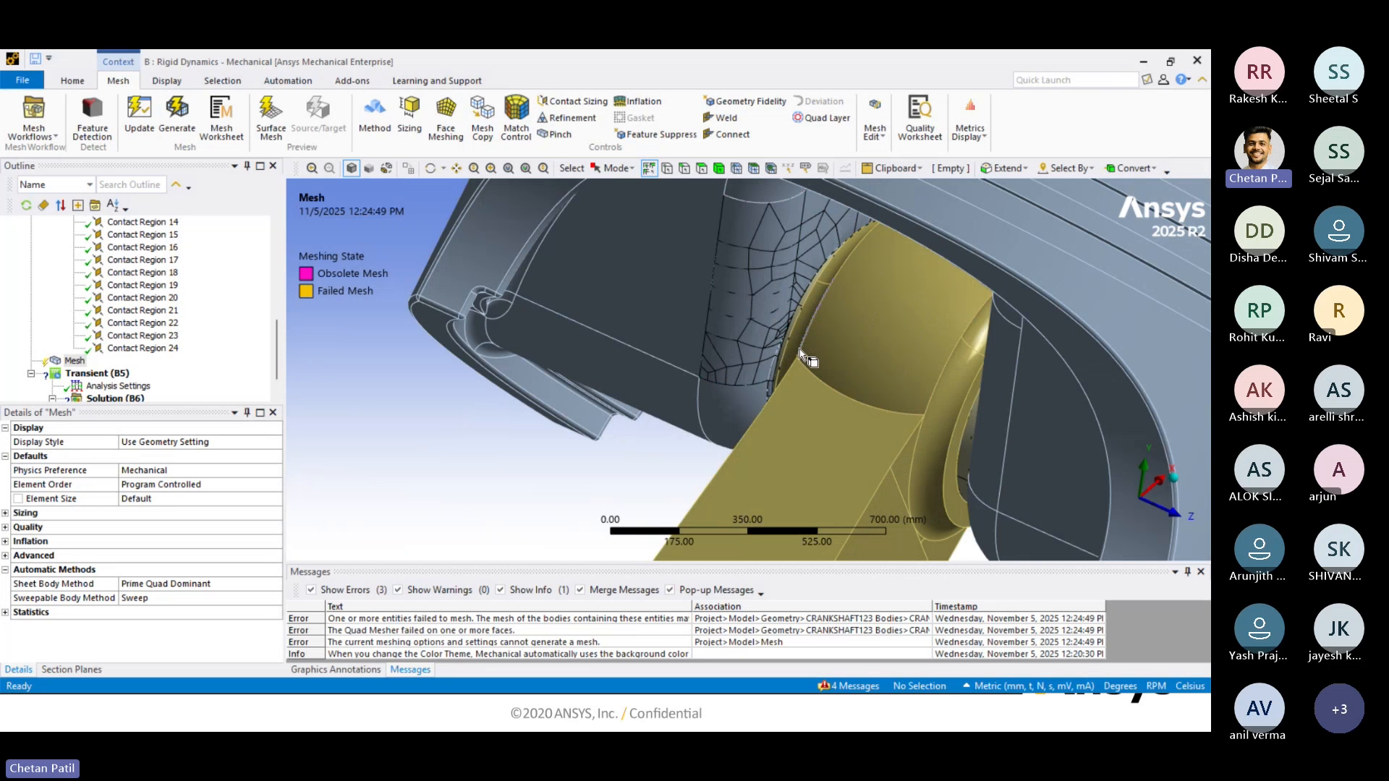
Hide the piston at the crankshaft's end and inspect the mesh on its gudgeon pin and connecting rod eye.
right_click(753, 329)
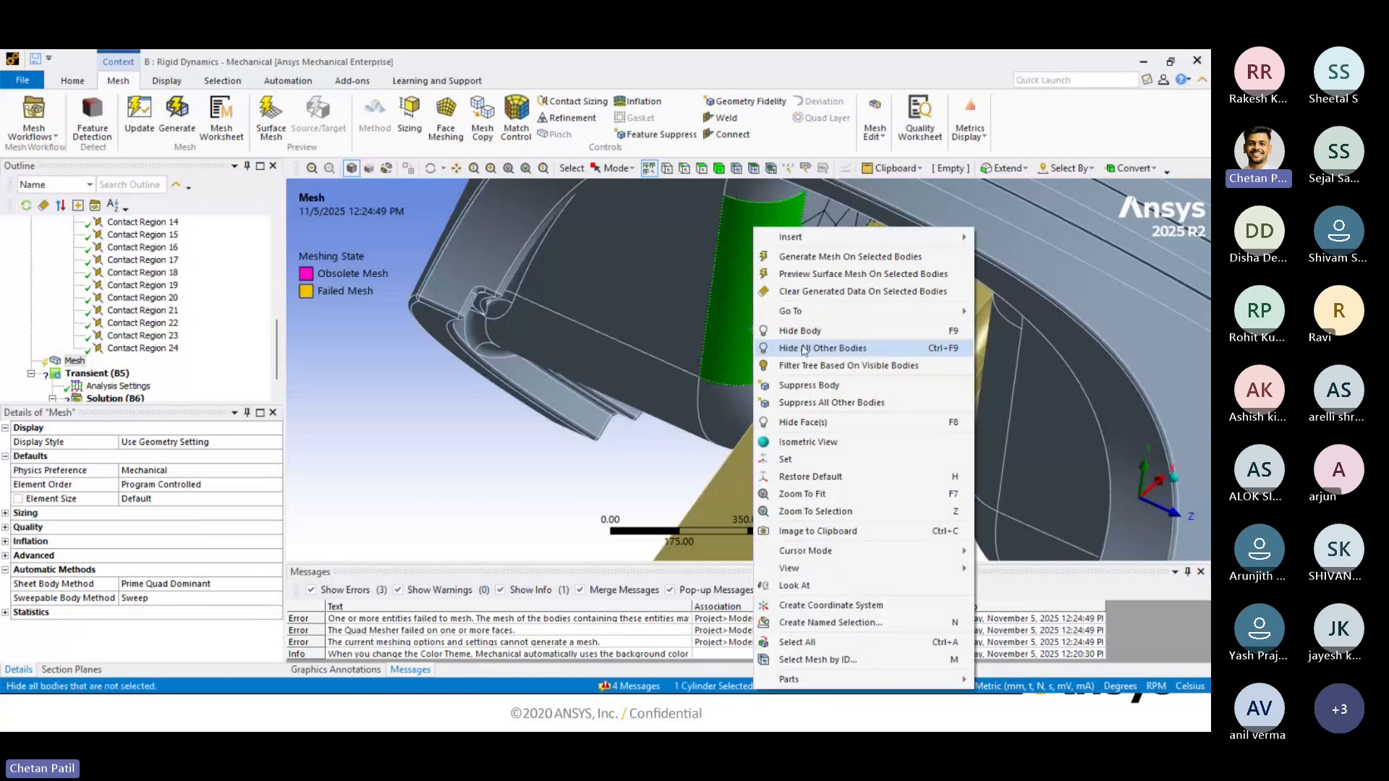
click(791, 348)
middle_drag(766, 337, 802, 286)
scroll(660, 293, down, 8)
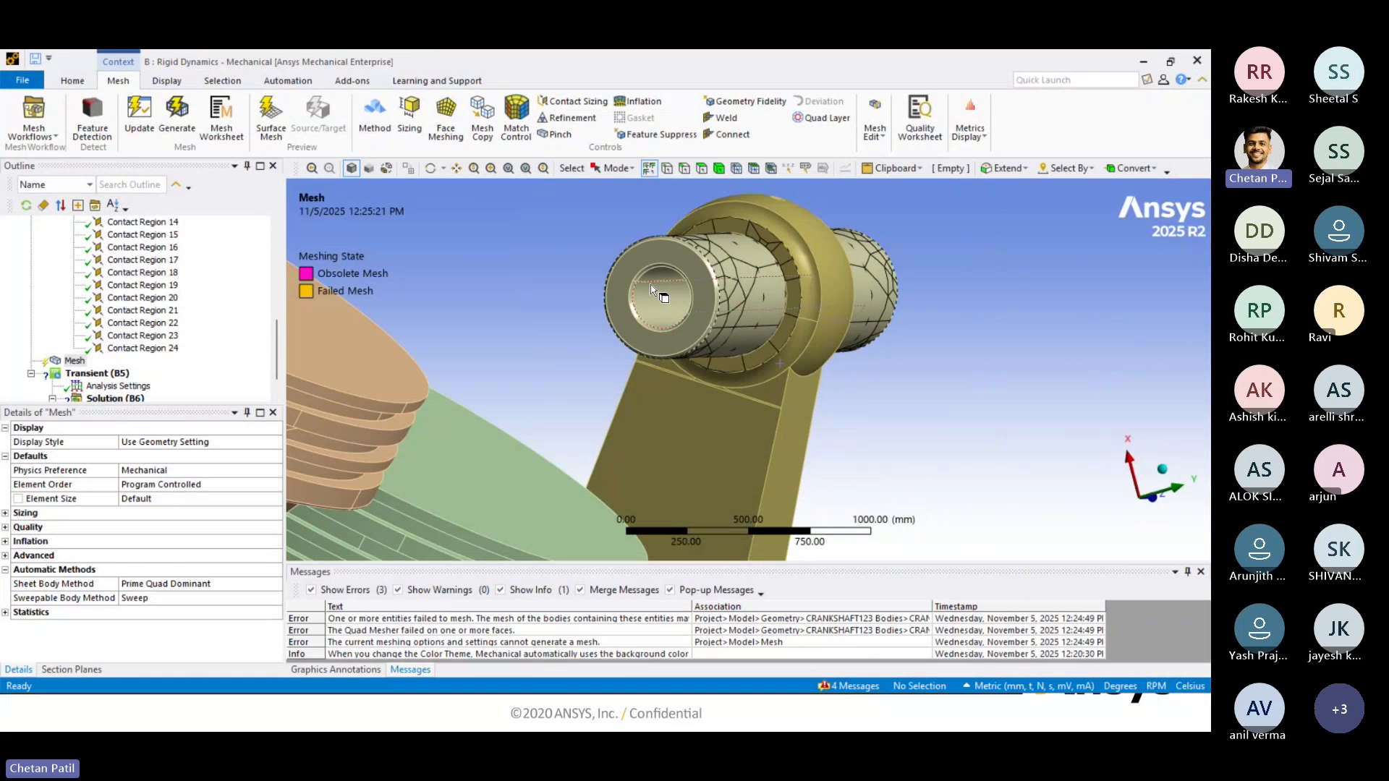
middle_drag(649, 281, 510, 252)
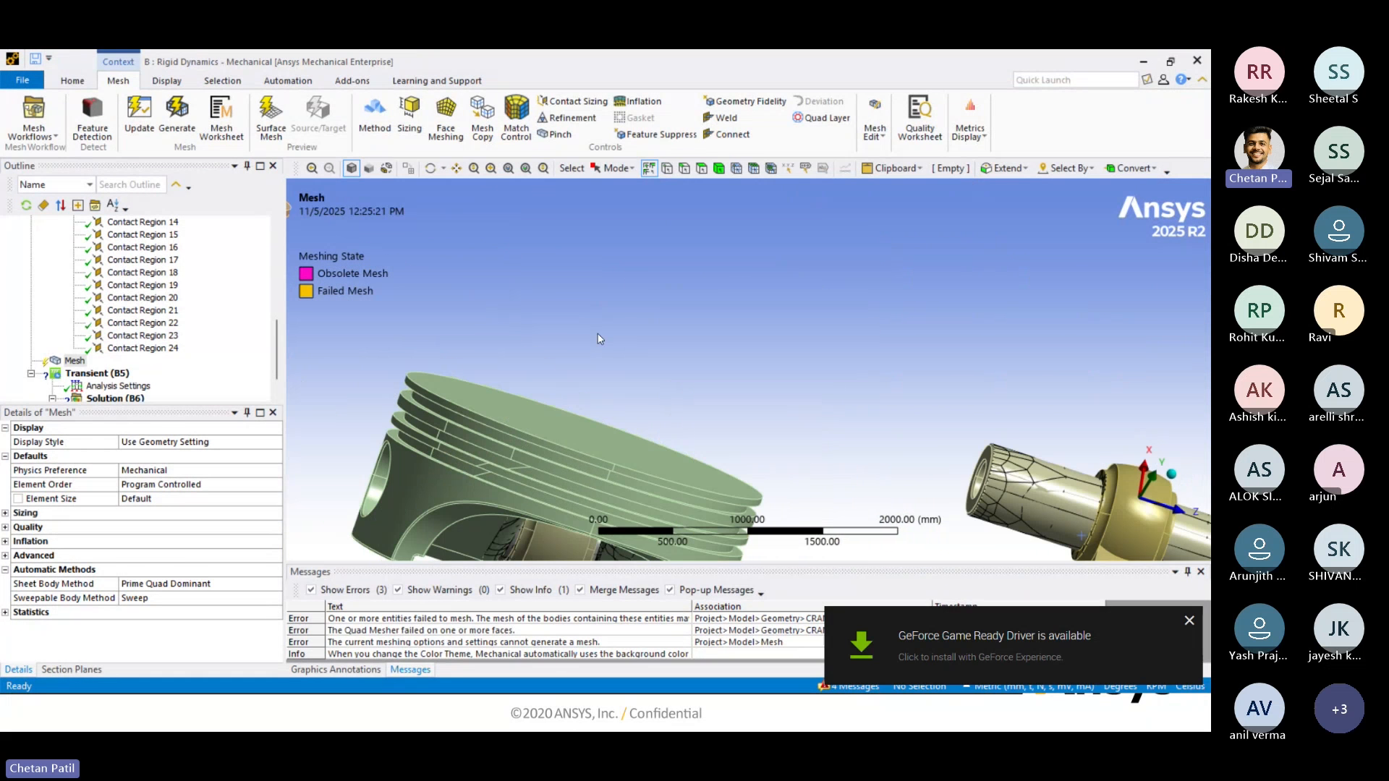
Restore the visibility of all bodies to view the complete crankshaft and piston assembly.
scroll(600, 337, down, 3)
scroll(600, 336, down, 2)
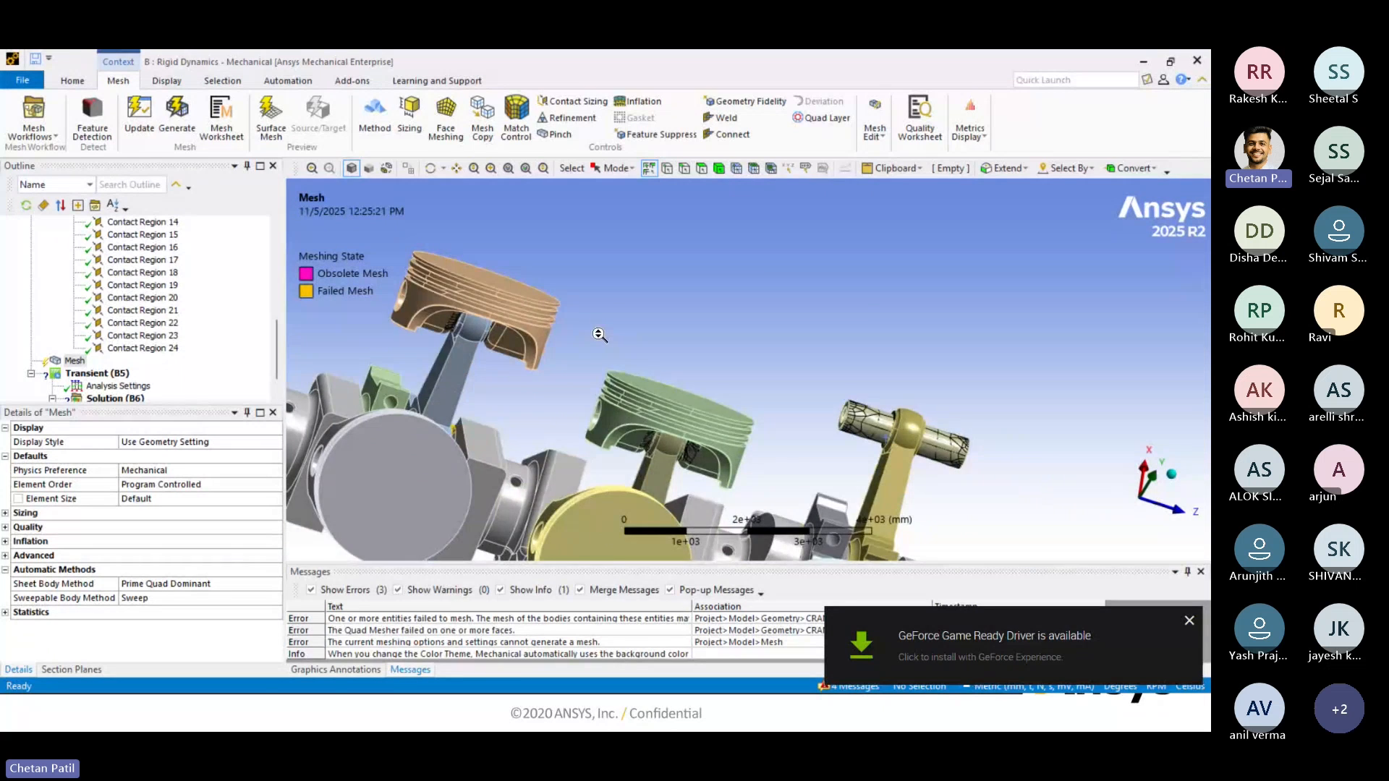
scroll(599, 336, down, 2)
right_click(627, 250)
click(696, 301)
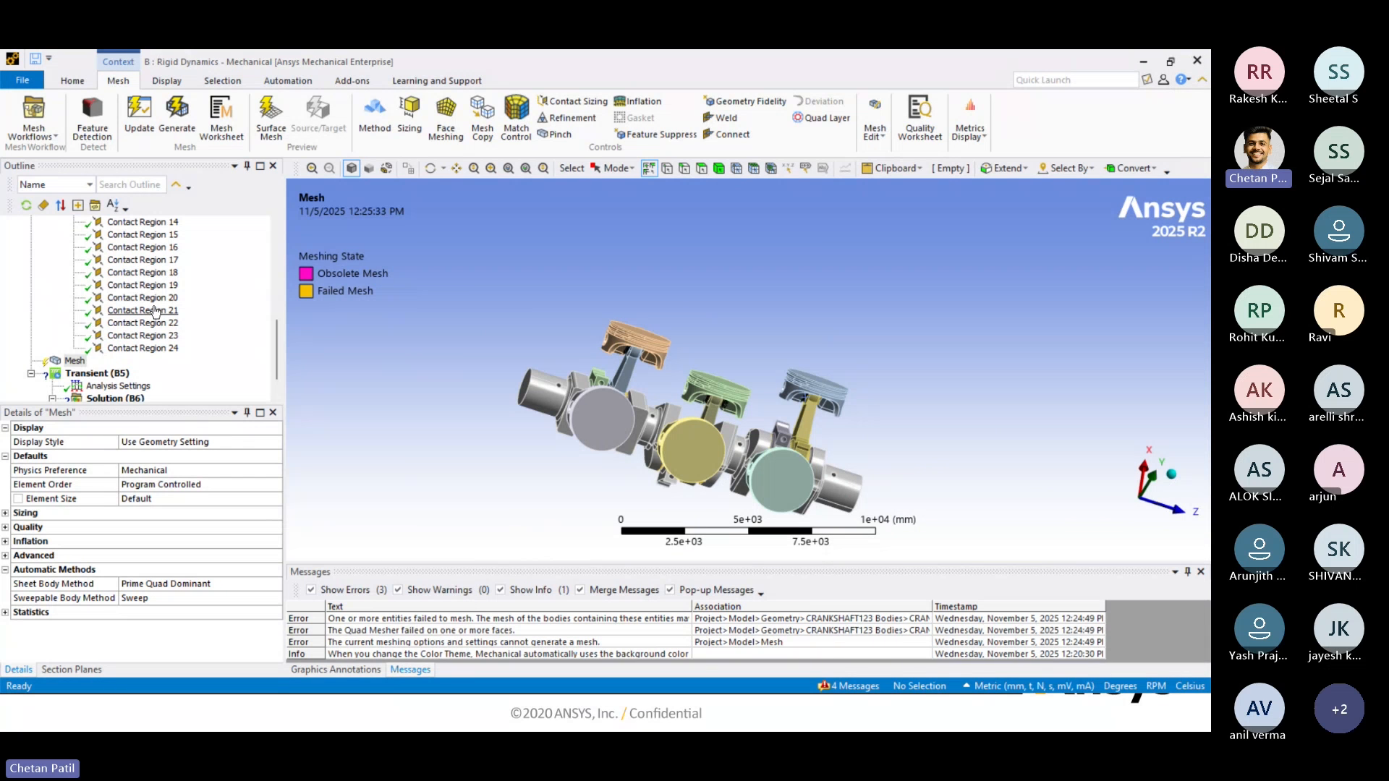
Delete all 24 automatically generated contact regions from the Contacts group.
scroll(154, 311, up, 5)
click(154, 253)
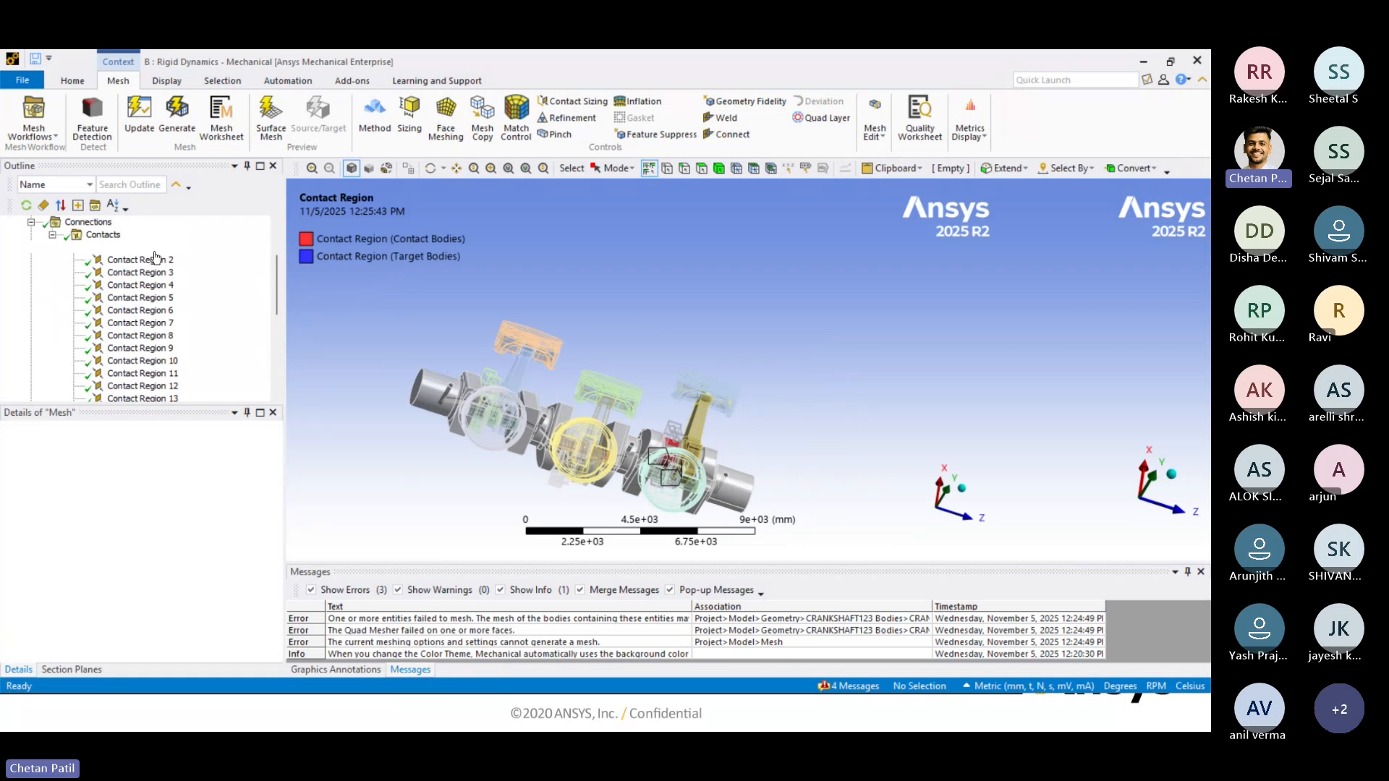
scroll(142, 353, down, 5)
shift+click(141, 350)
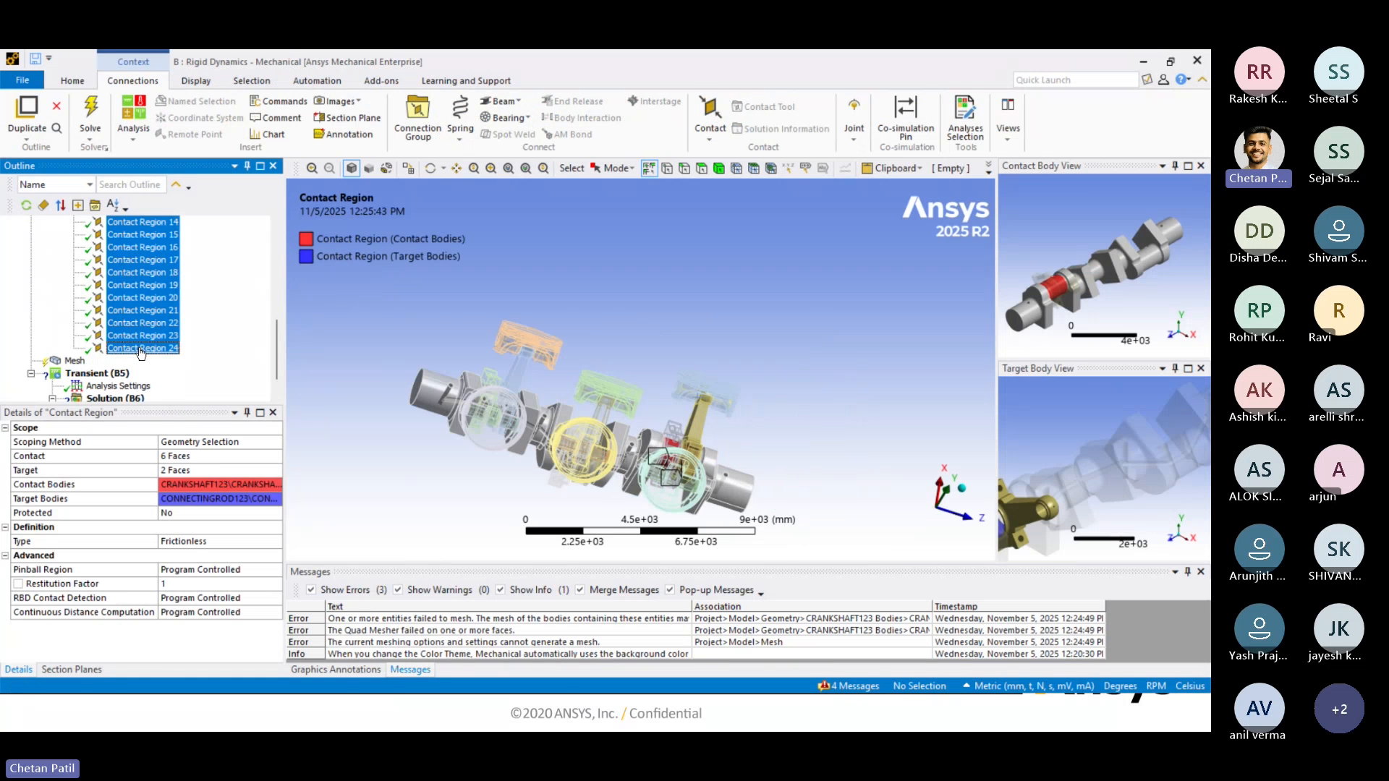
right_click(141, 350)
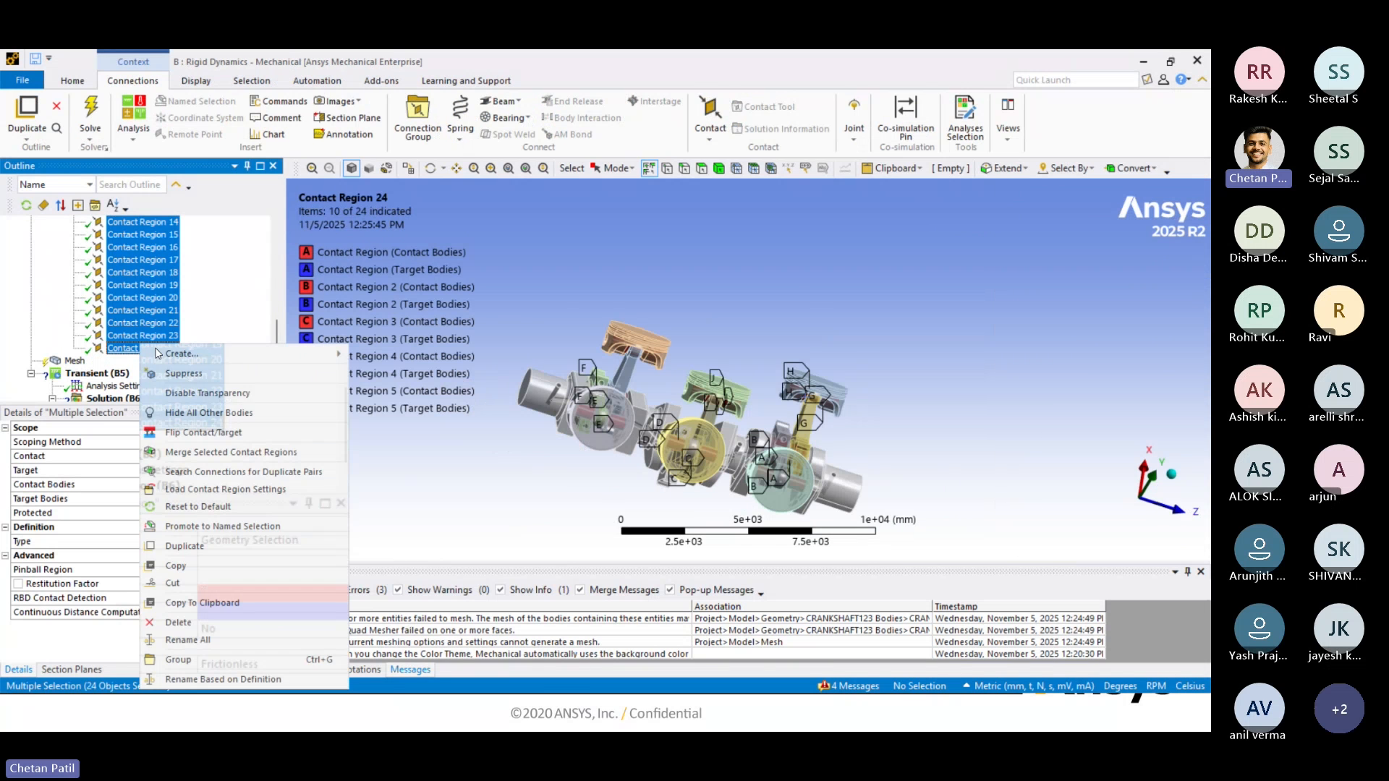
click(221, 624)
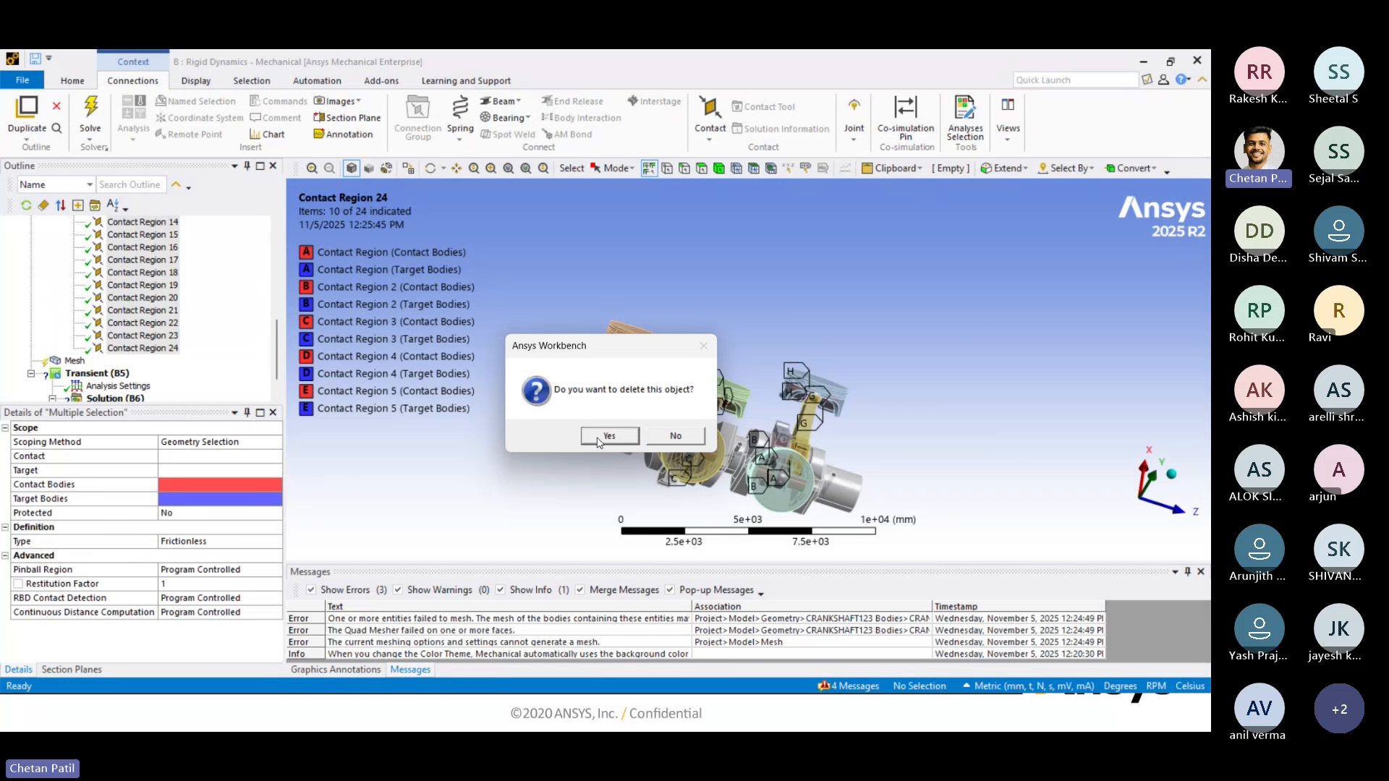
click(599, 437)
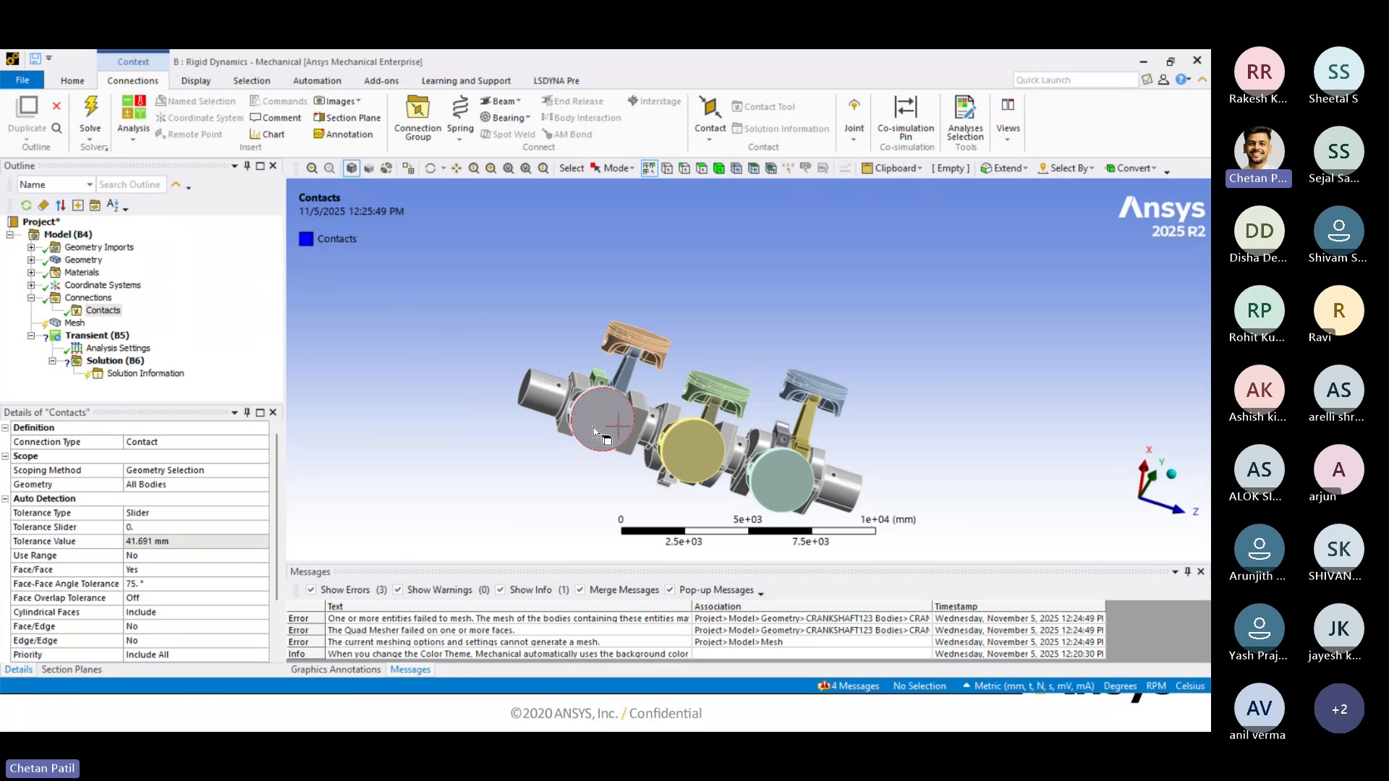
Examine the crankshaft, connecting rods and pistons from several sides and up close for the places where parts must move relative to each other.
mouse_move(571, 452)
middle_down()
mouse_move(510, 432)
mouse_move(658, 401)
mouse_move(738, 427)
mouse_move(734, 340)
middle_up()
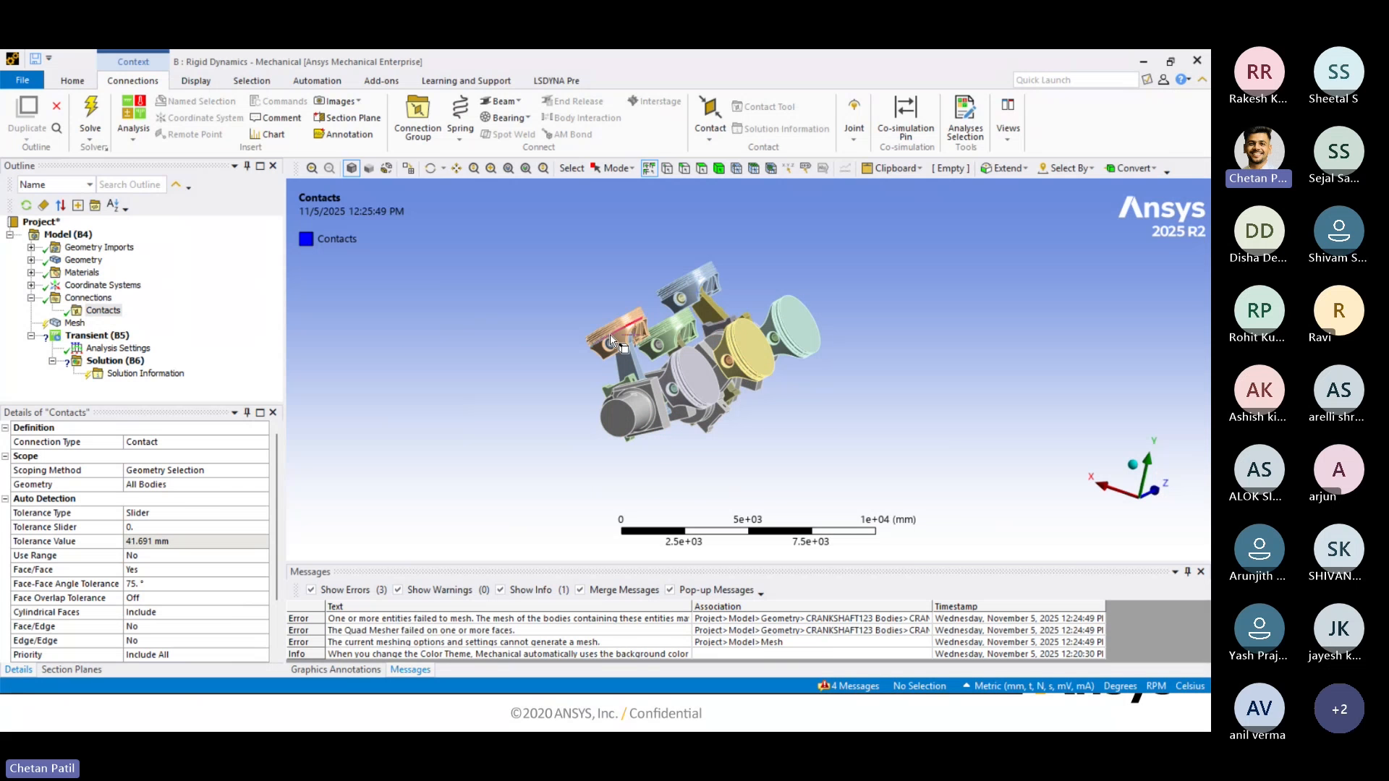
scroll(660, 373, up, 3)
middle_drag(661, 376, 1041, 367)
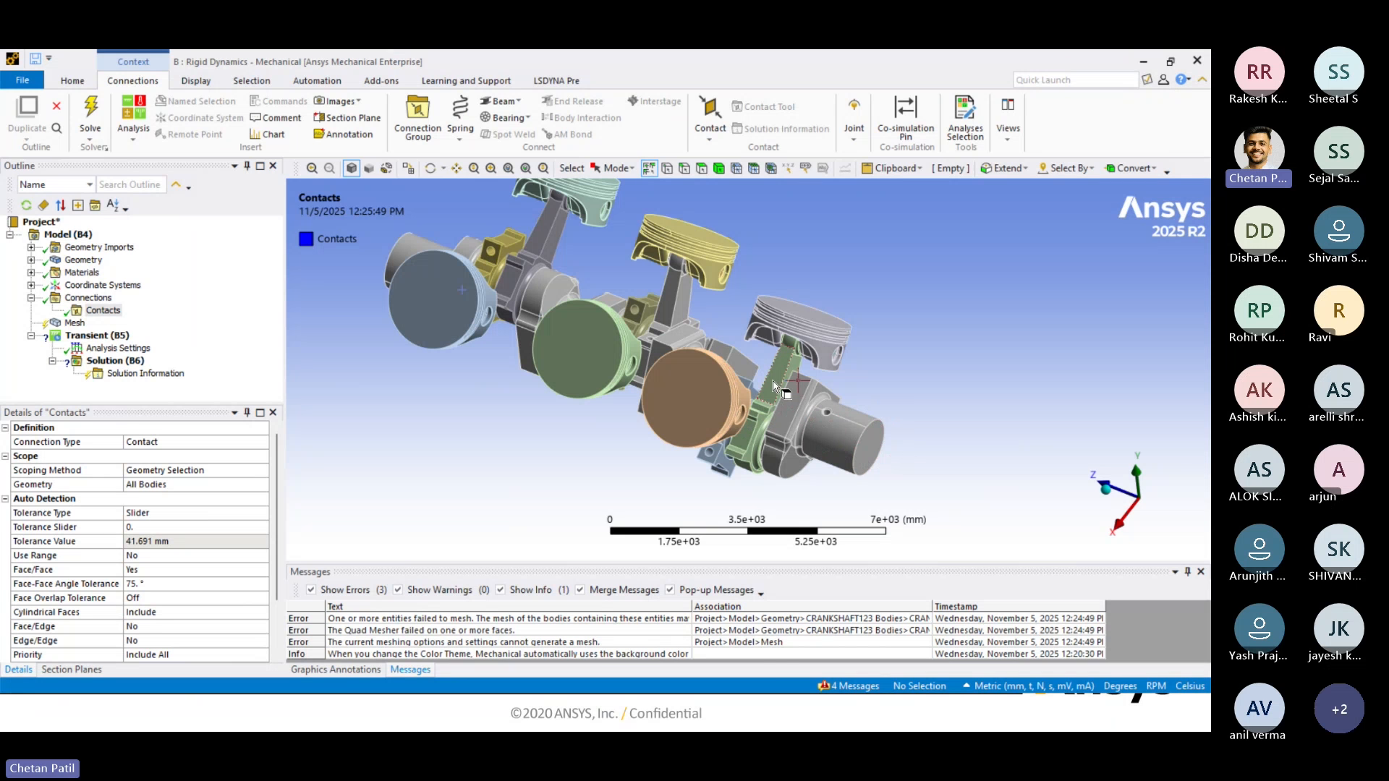
middle_drag(800, 330, 807, 335)
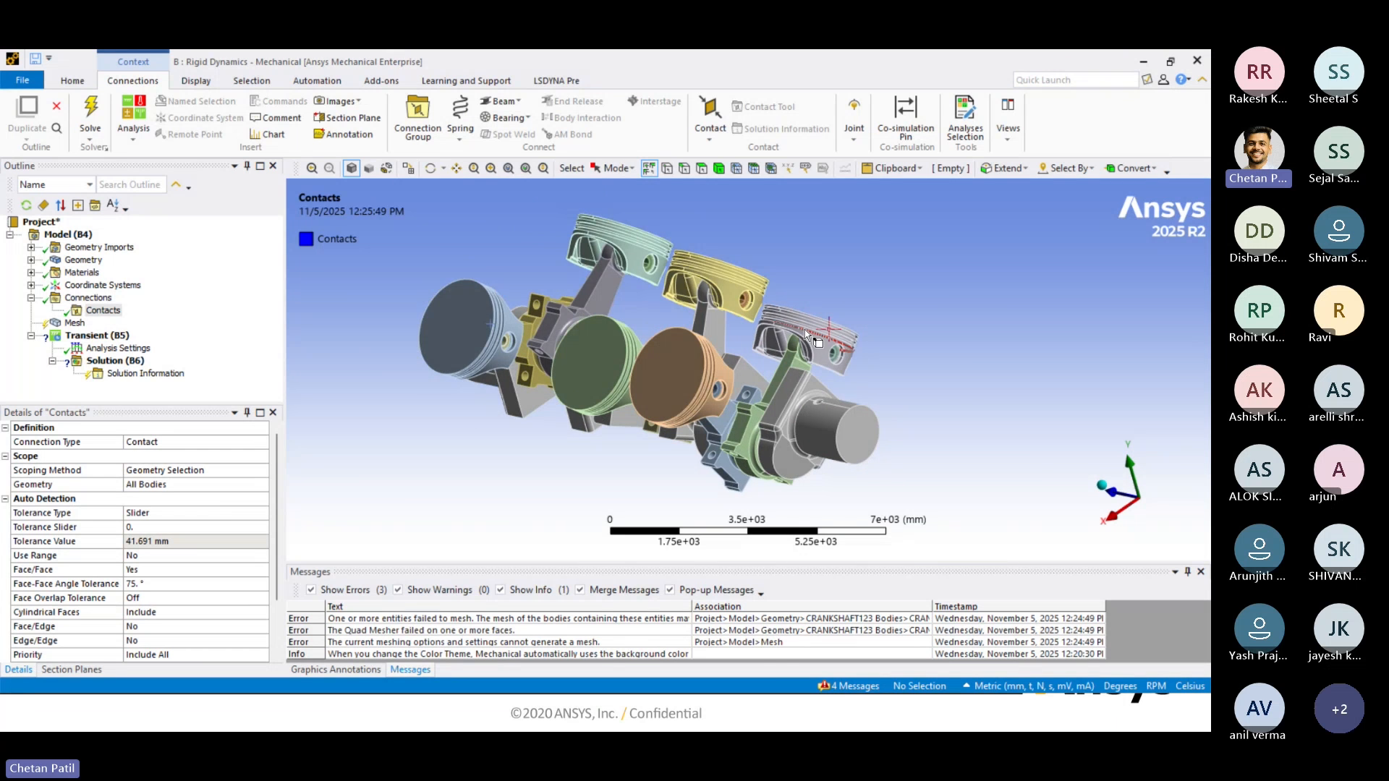
scroll(808, 335, up, 4)
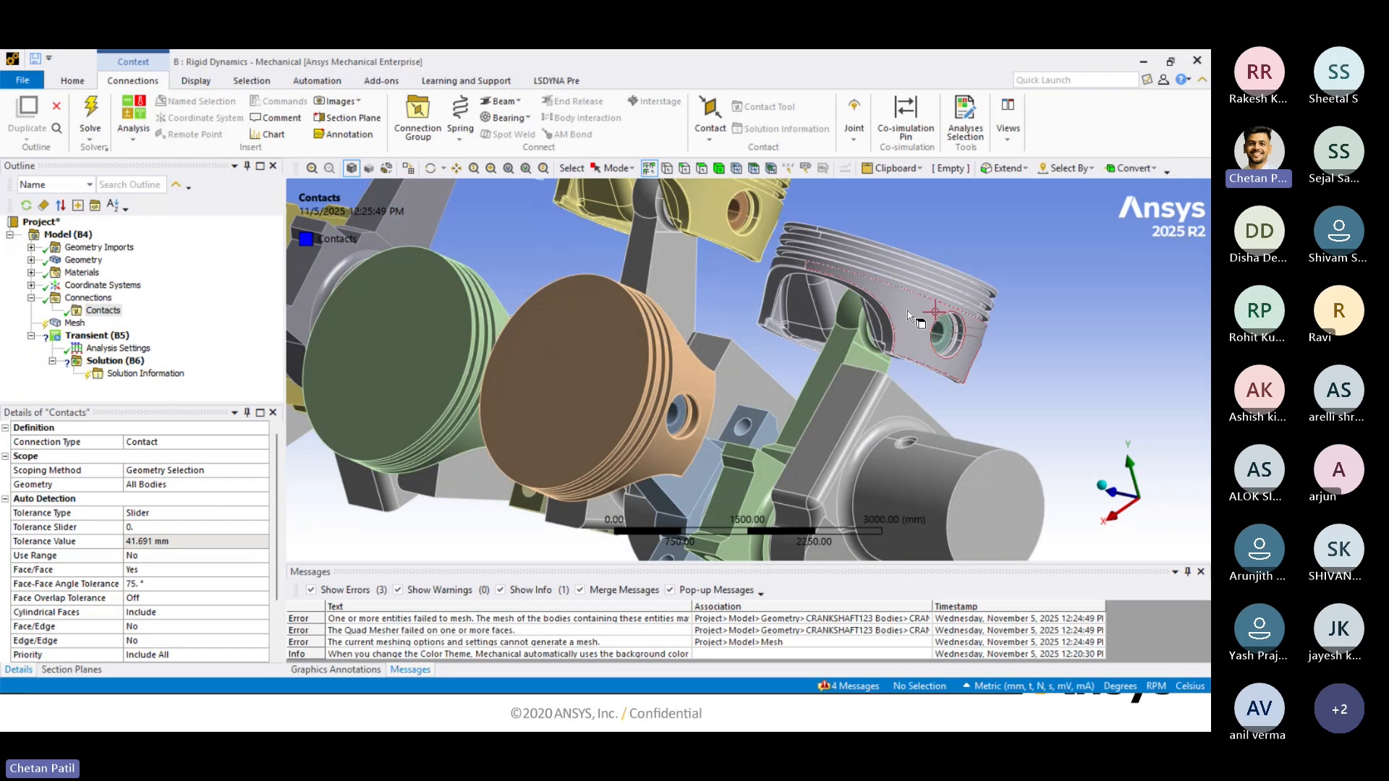
scroll(928, 292, down, 2)
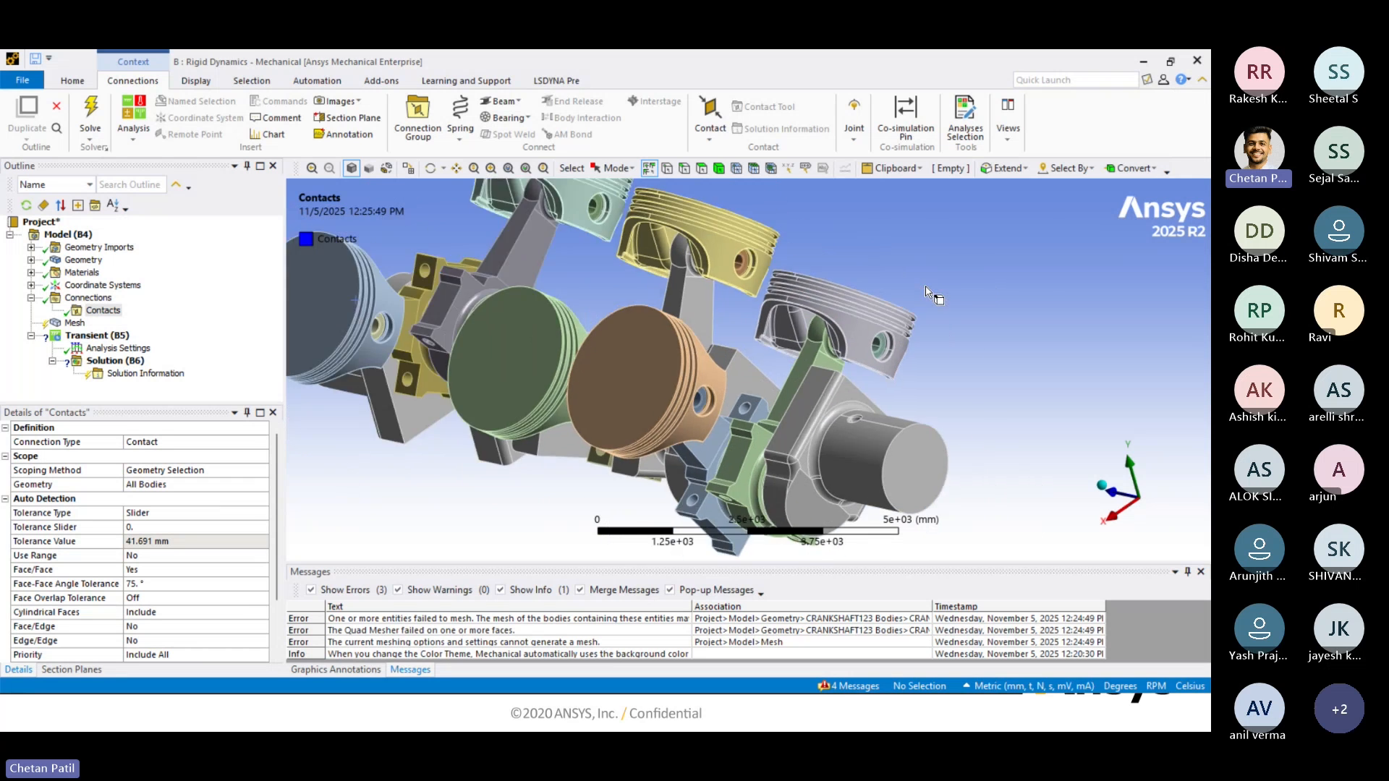
scroll(928, 292, down, 1)
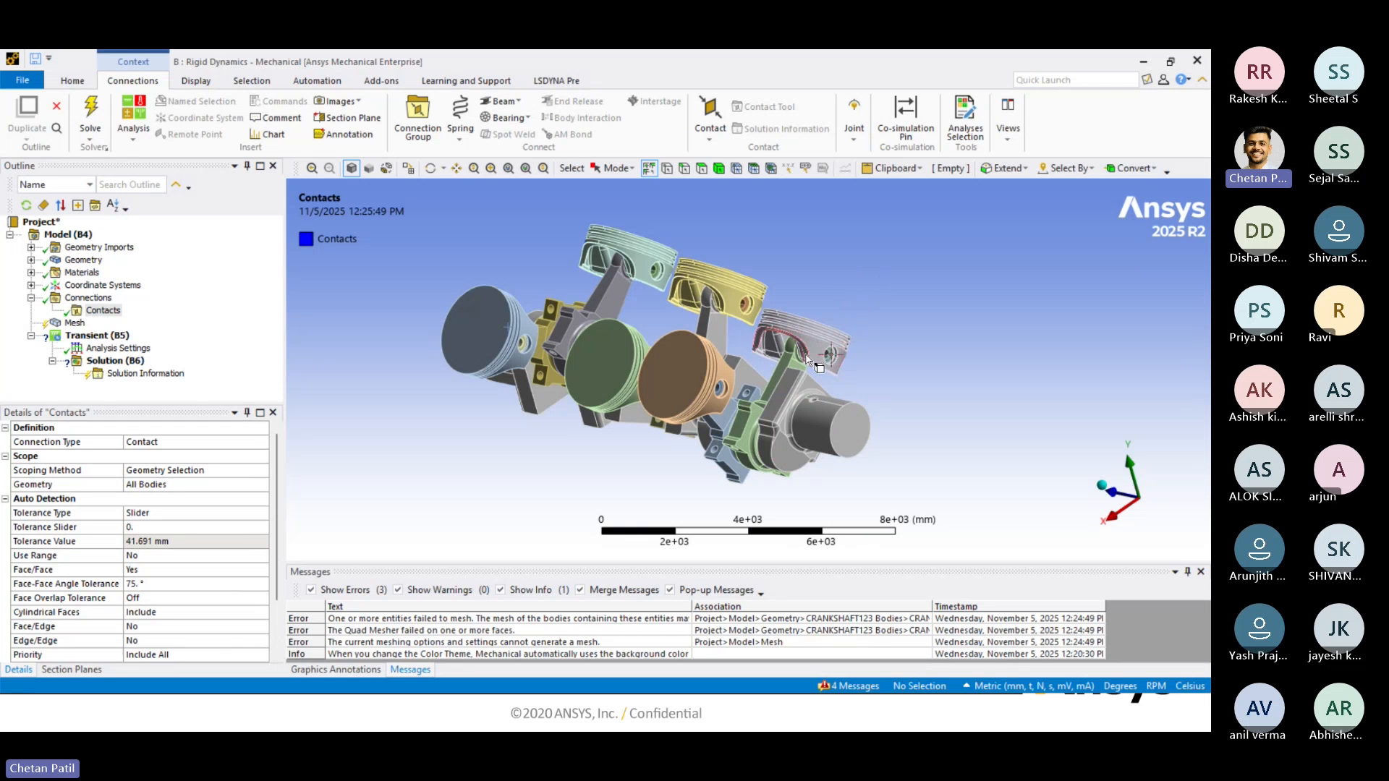
scroll(808, 359, down, 2)
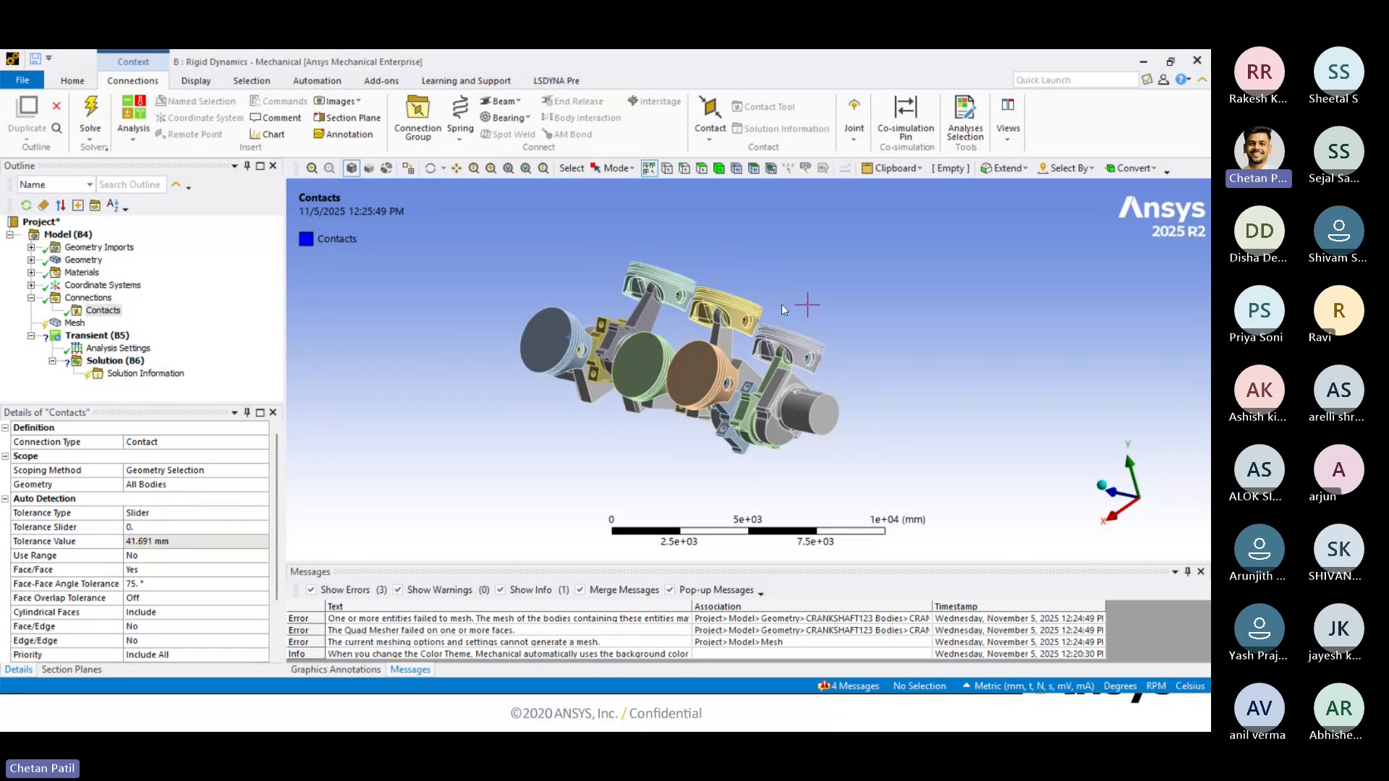
middle_drag(651, 365, 680, 400)
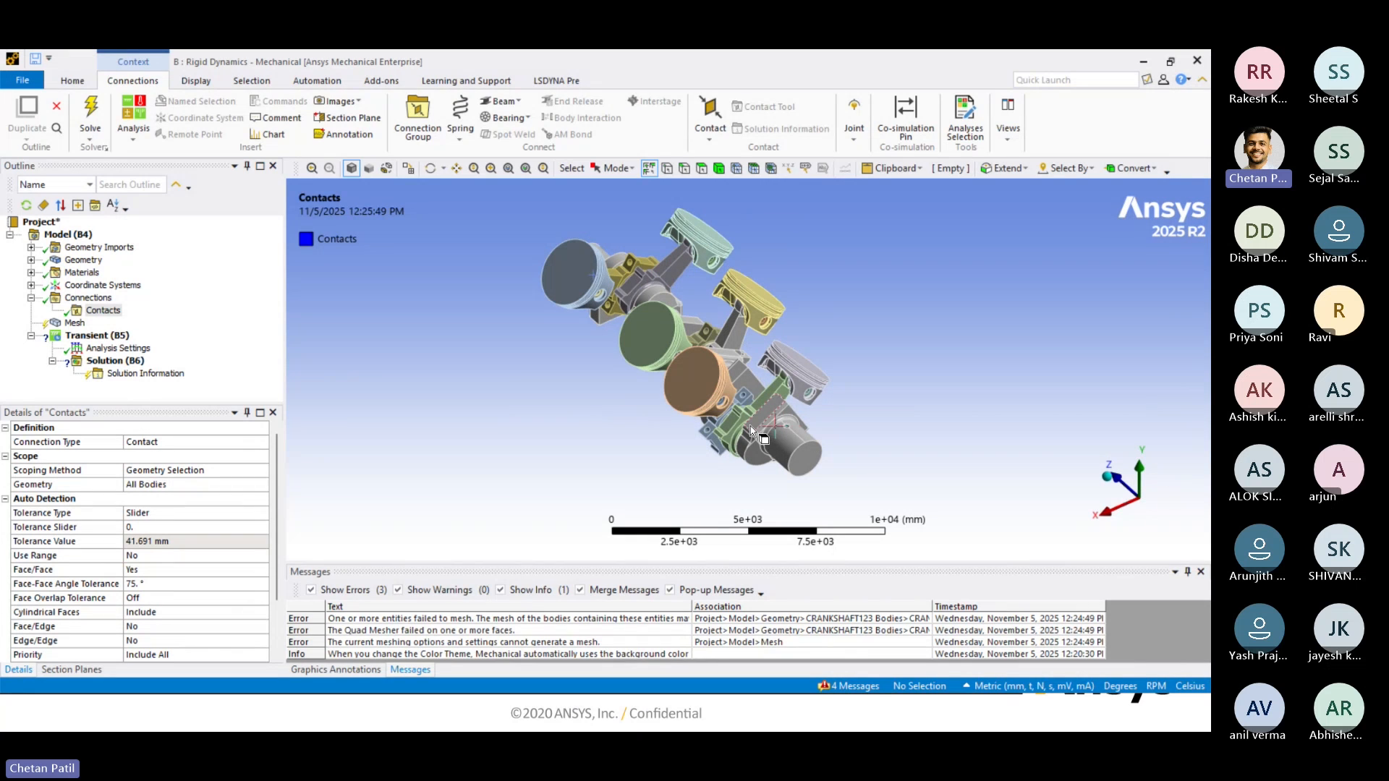
Delete the empty Contacts group from the model's connections.
right_click(95, 313)
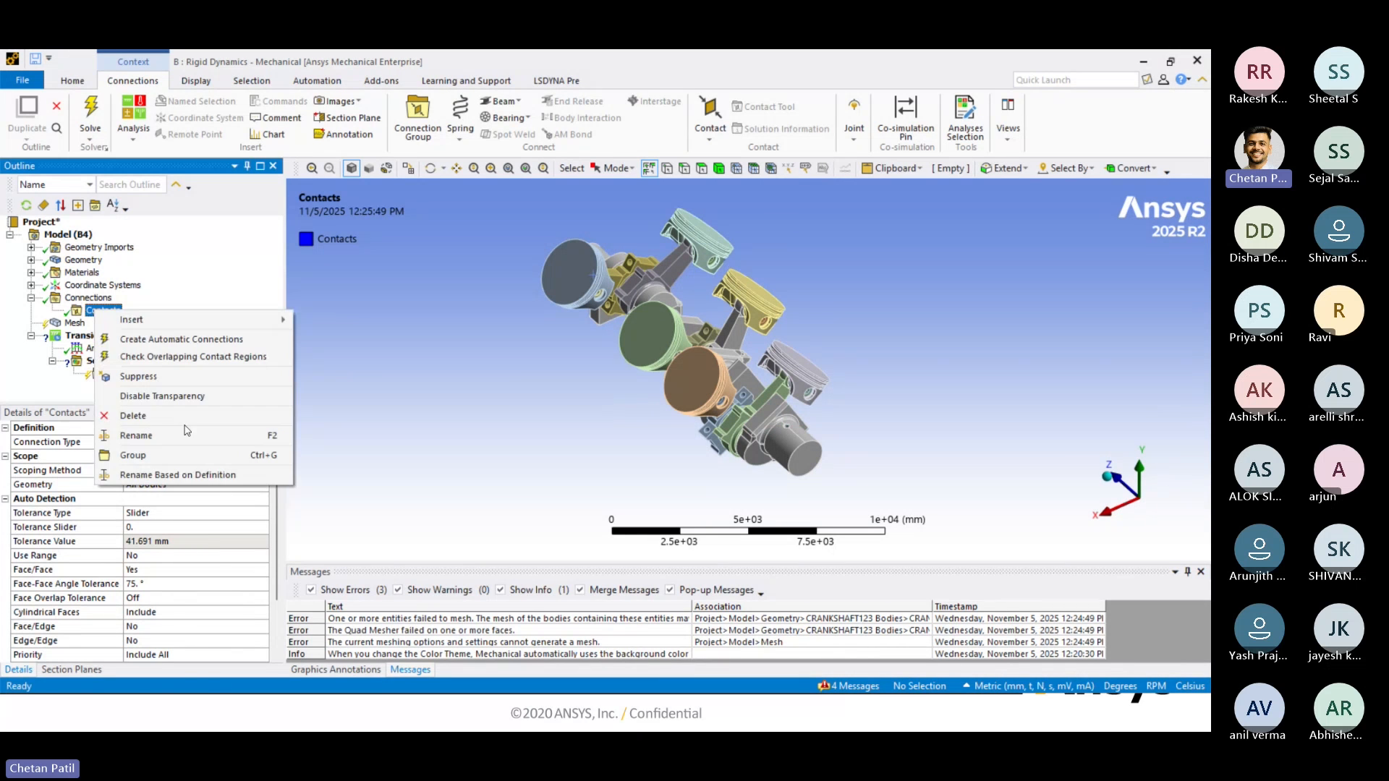
click(188, 425)
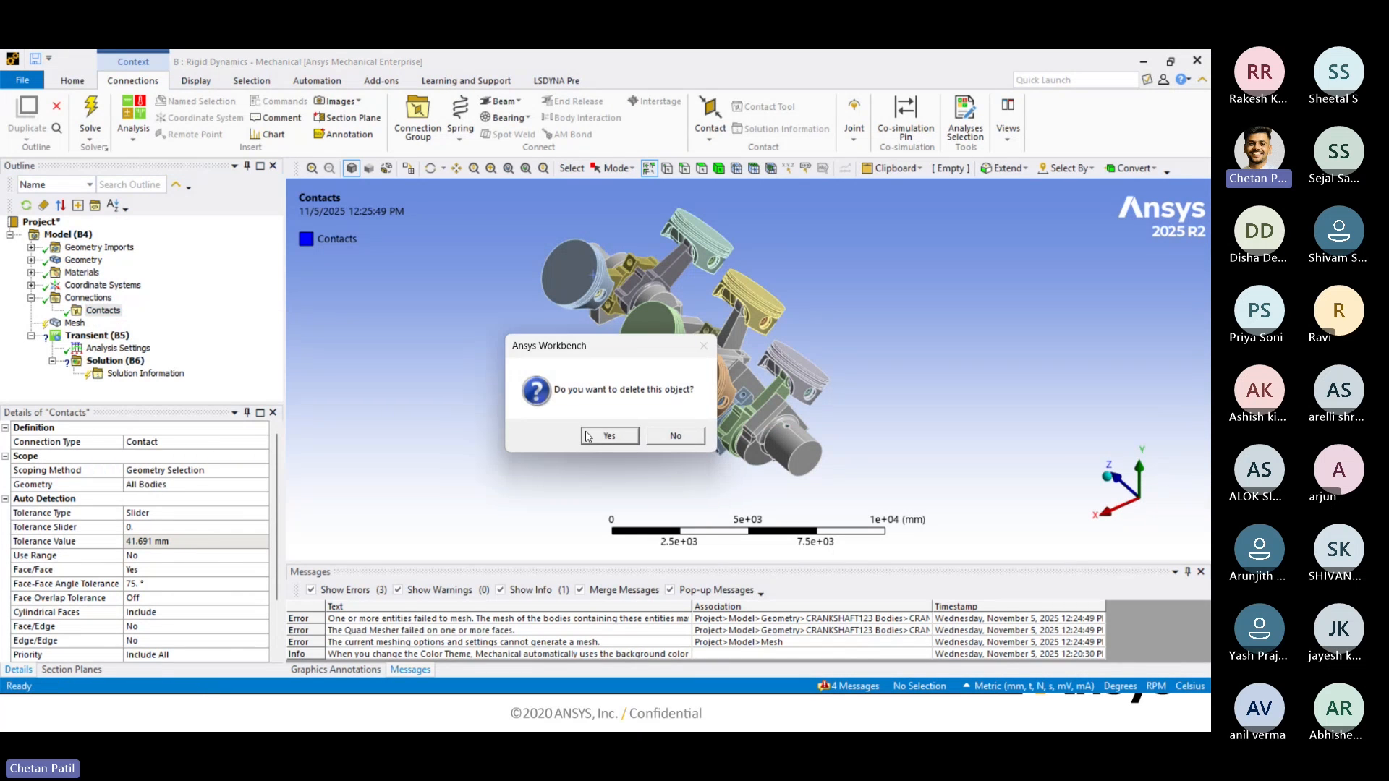
click(609, 436)
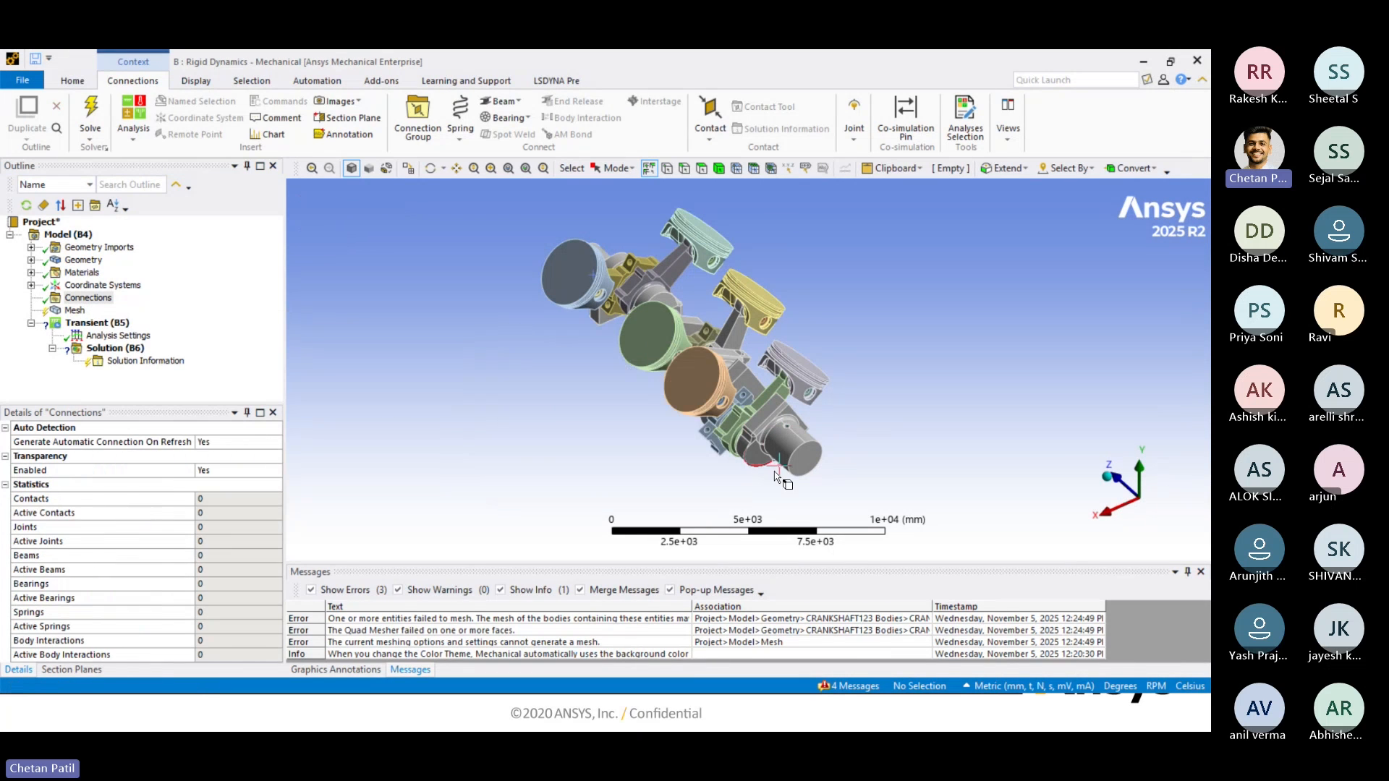
Insert a new joint under the model's connections.
right_click(75, 300)
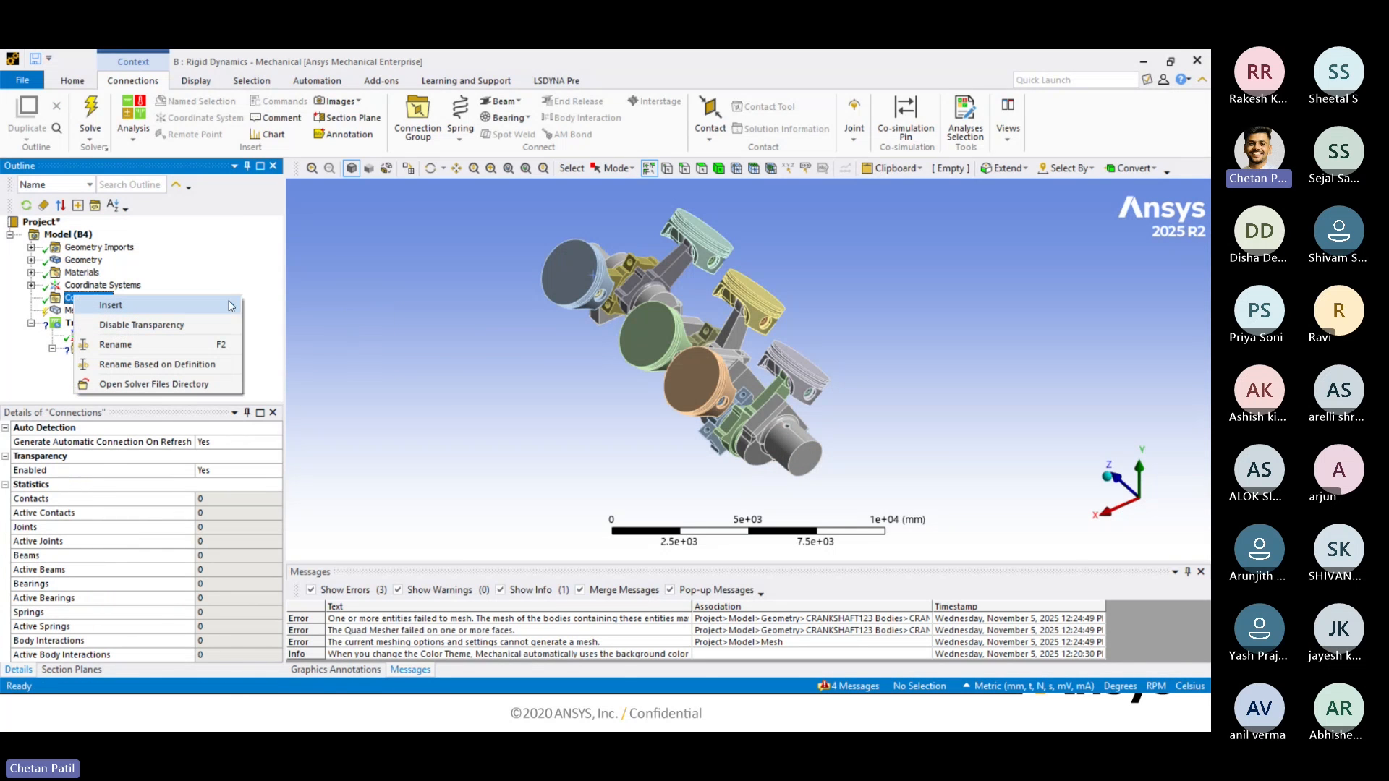
mouse_move(231, 305)
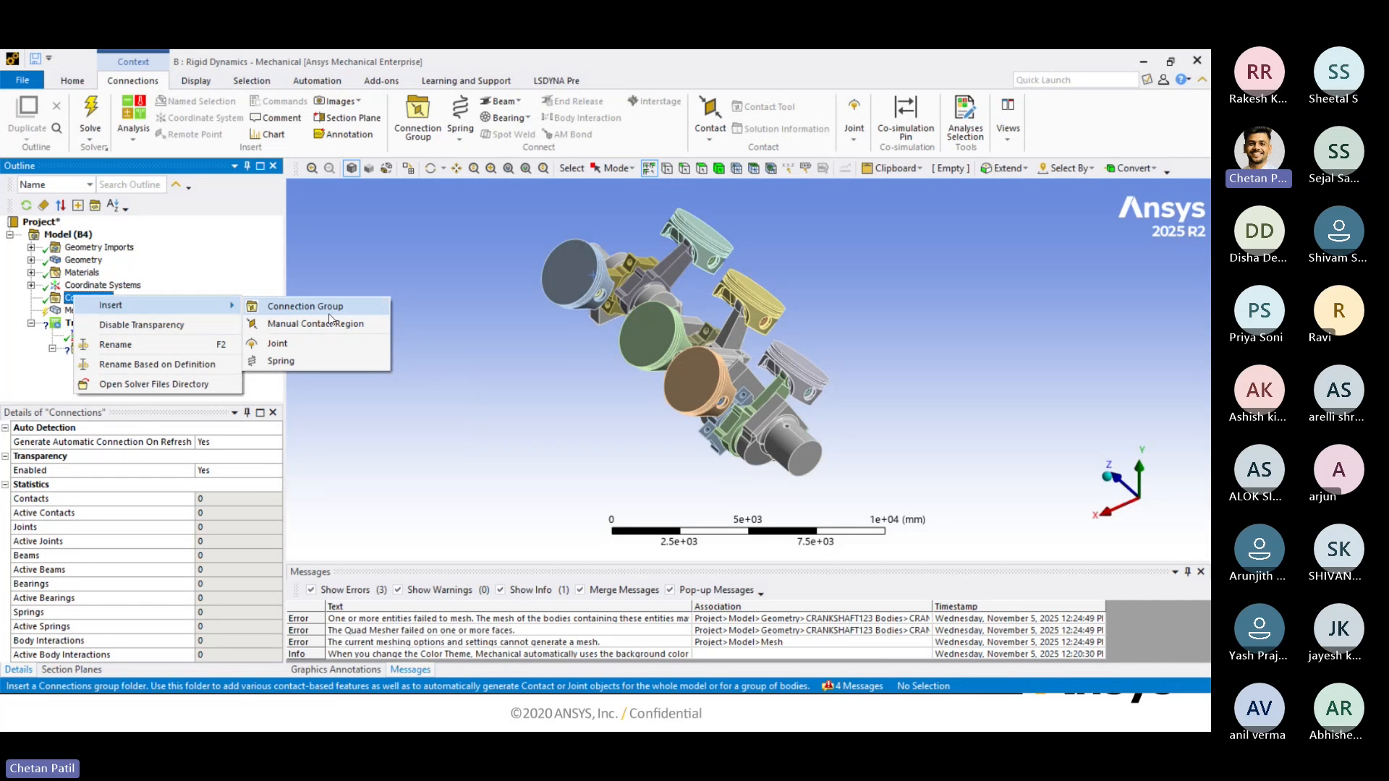
click(277, 343)
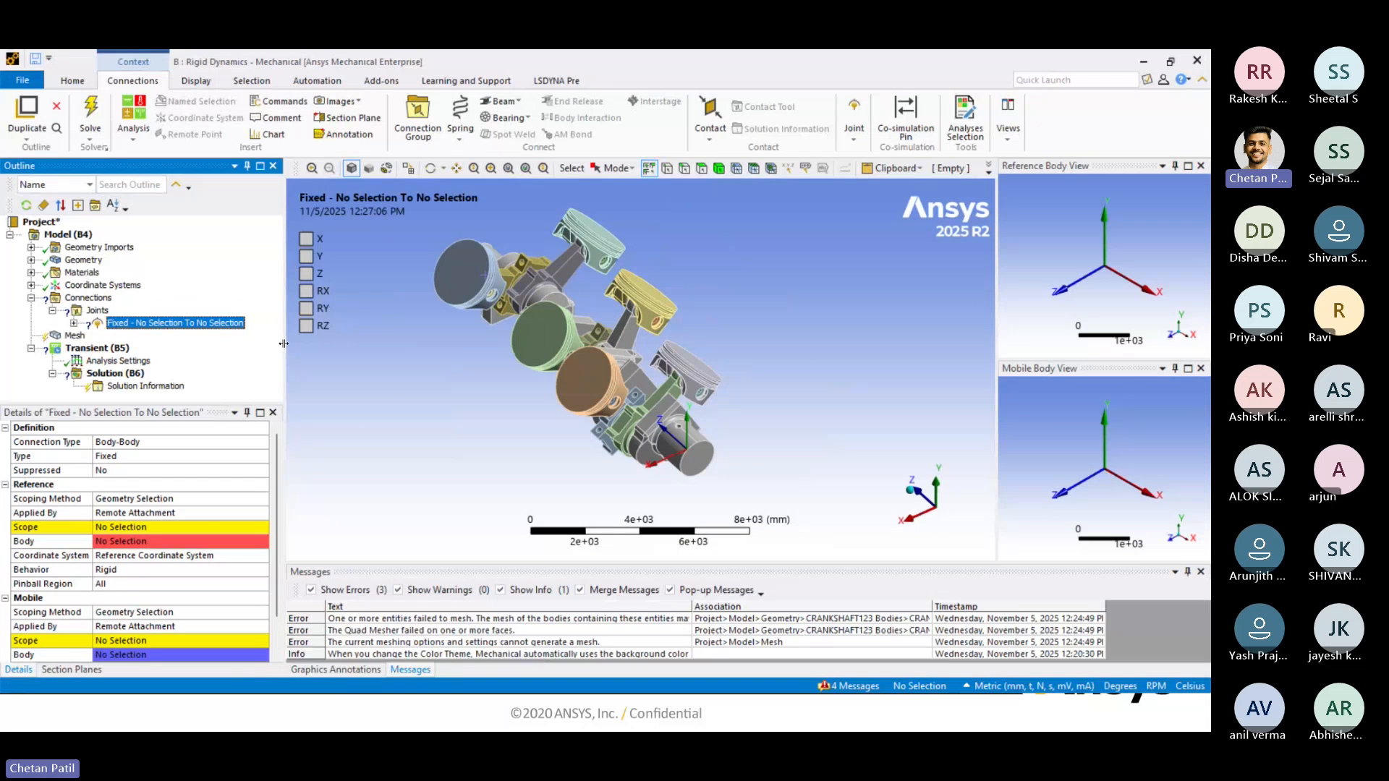
Make the joint Body-Ground and scope its mobile side to the two cylindrical faces of the crankshaft's end journal.
click(680, 441)
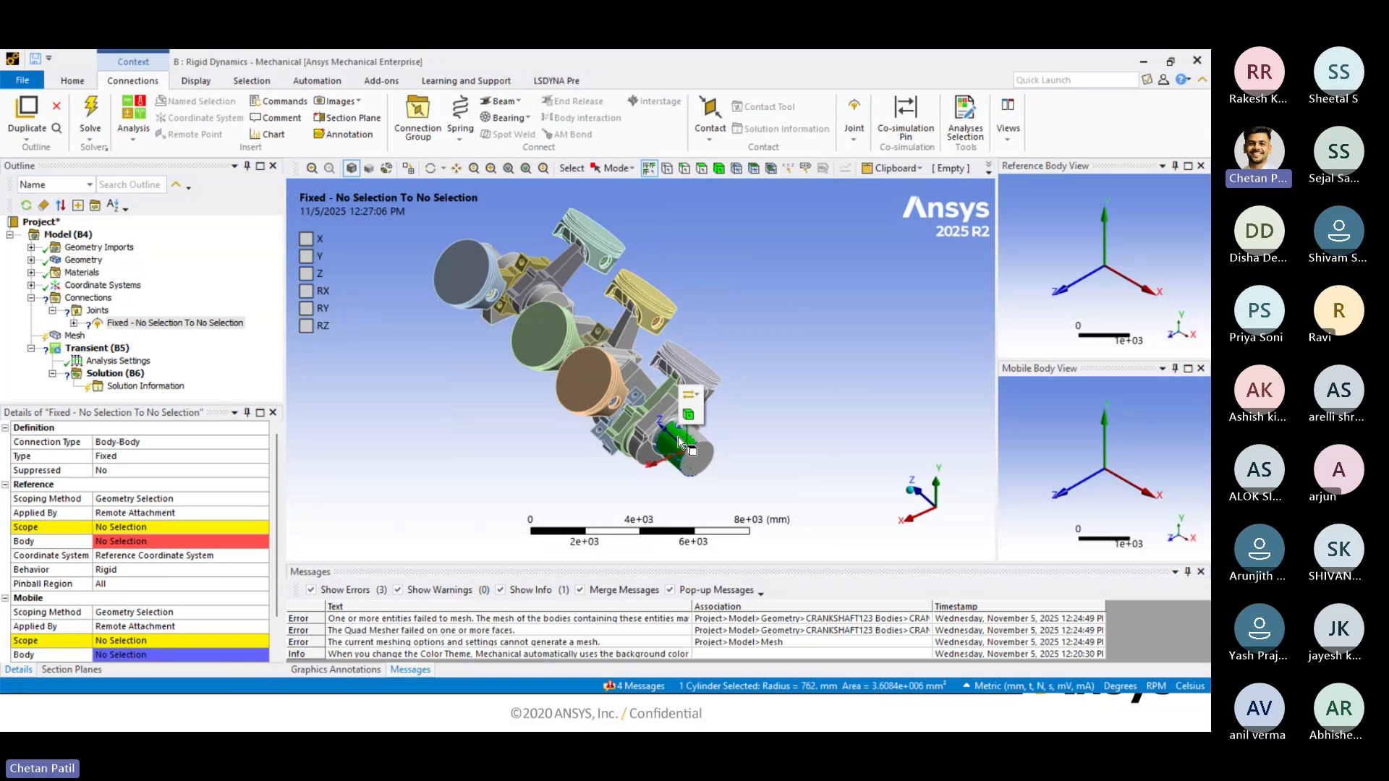
ctrl+click(684, 435)
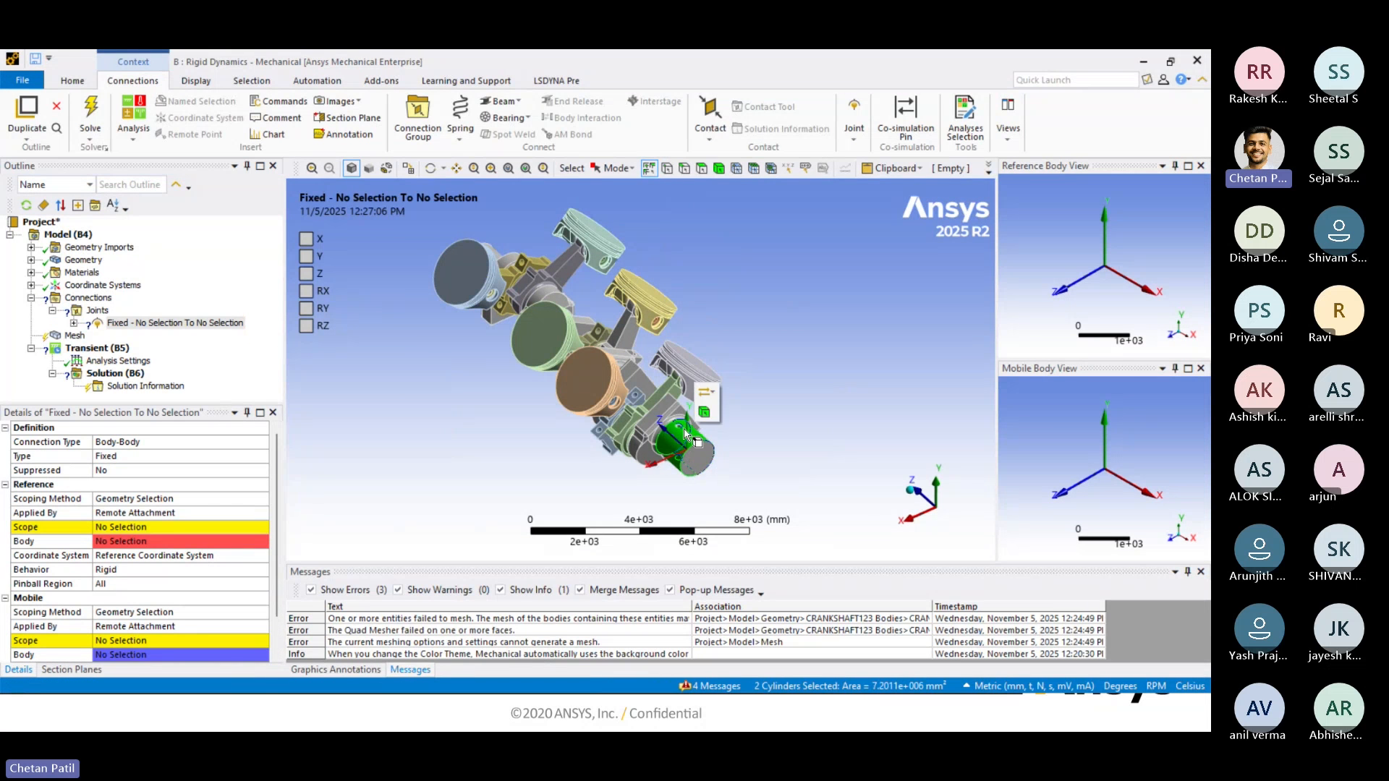
mouse_move(684, 435)
middle_down()
mouse_move(675, 449)
mouse_move(669, 436)
middle_up()
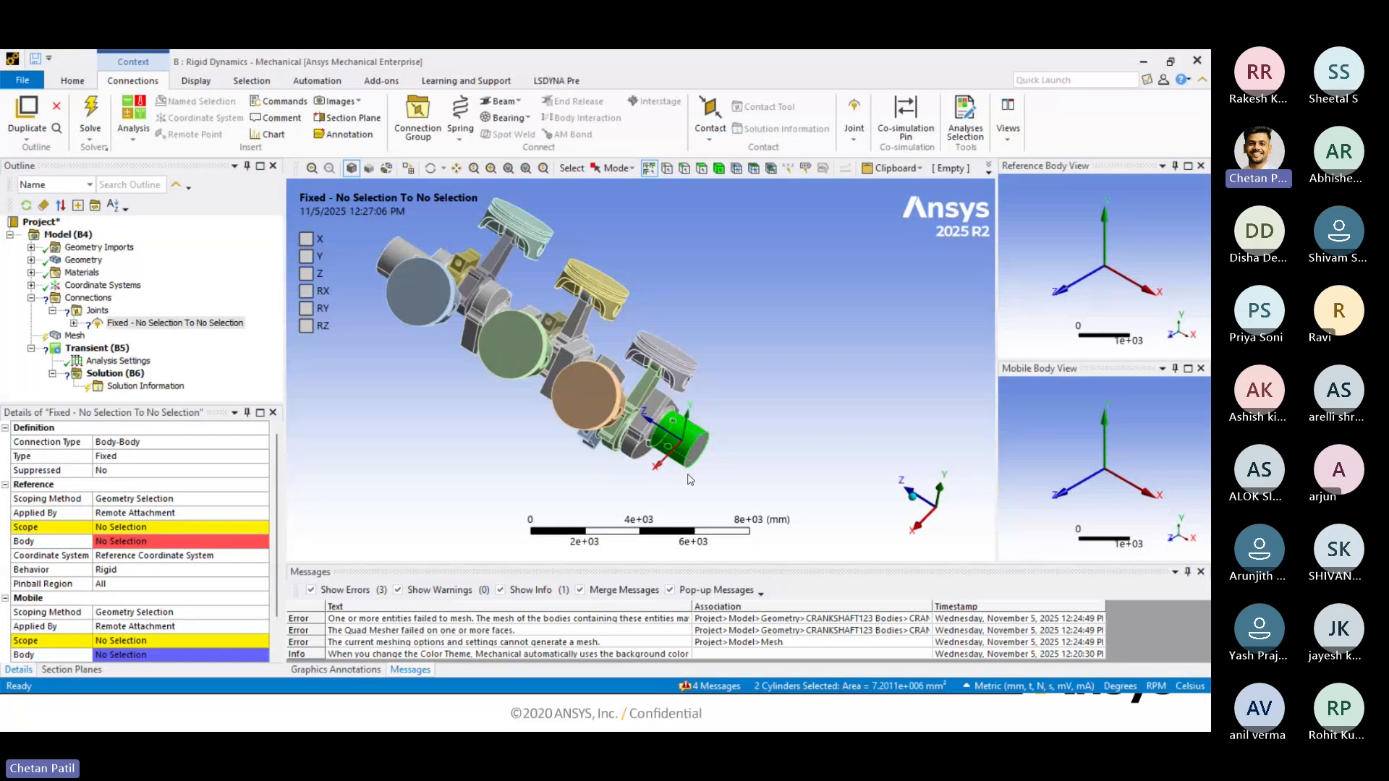
click(248, 443)
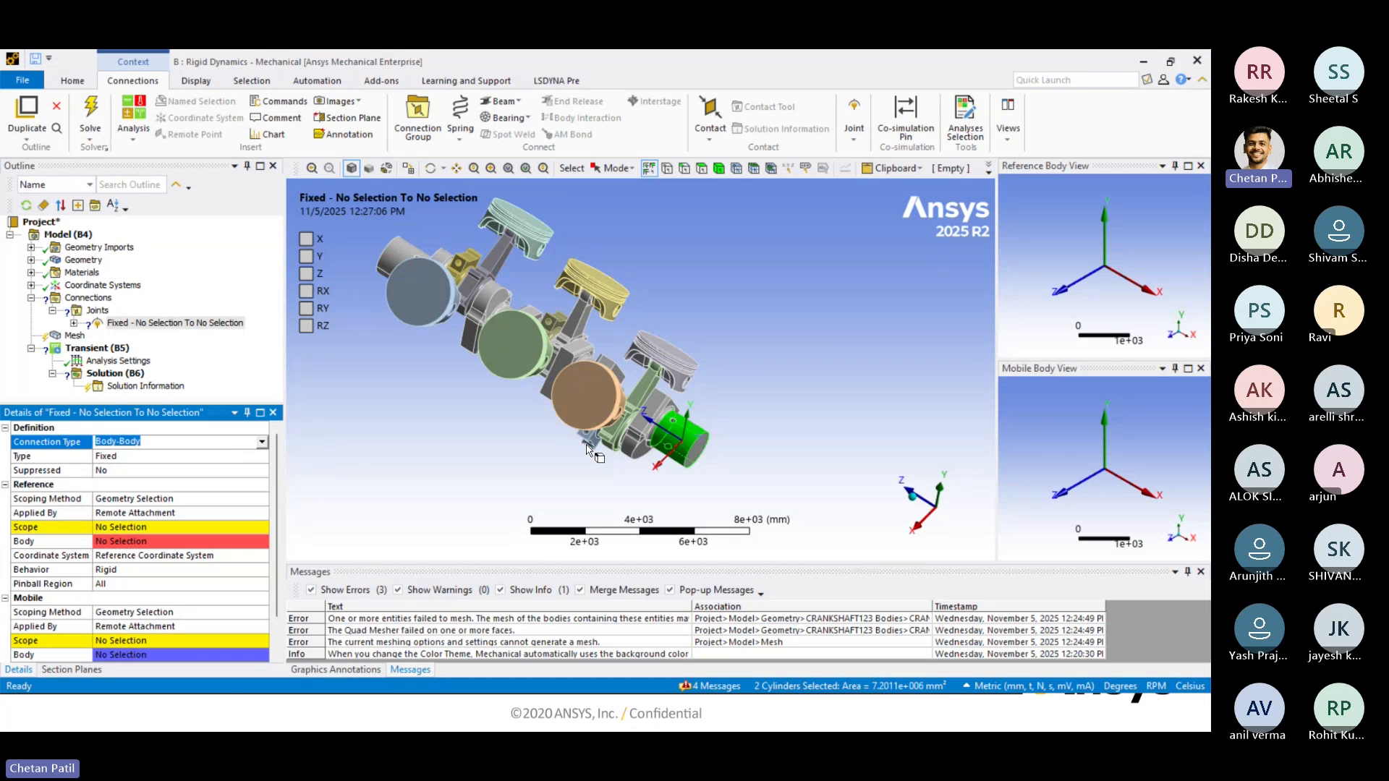
click(263, 443)
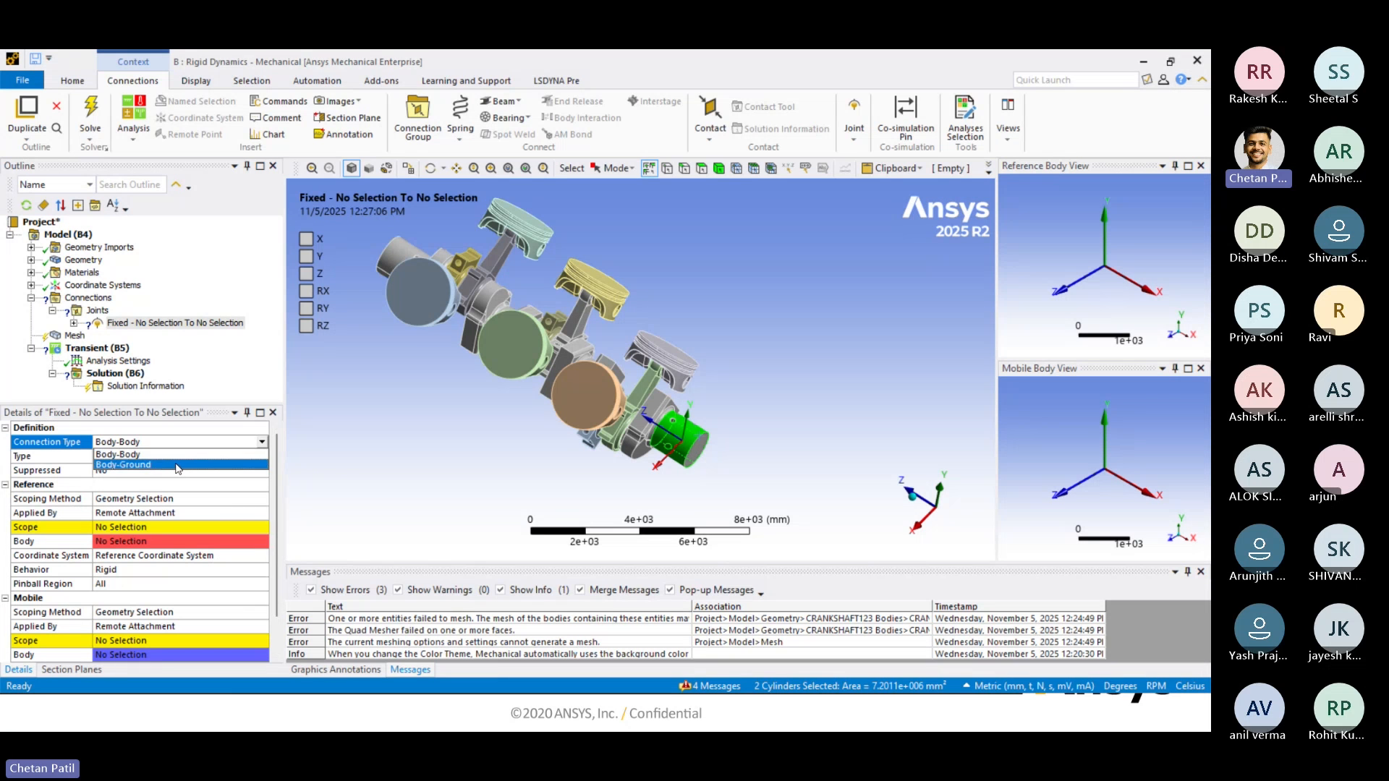
click(177, 469)
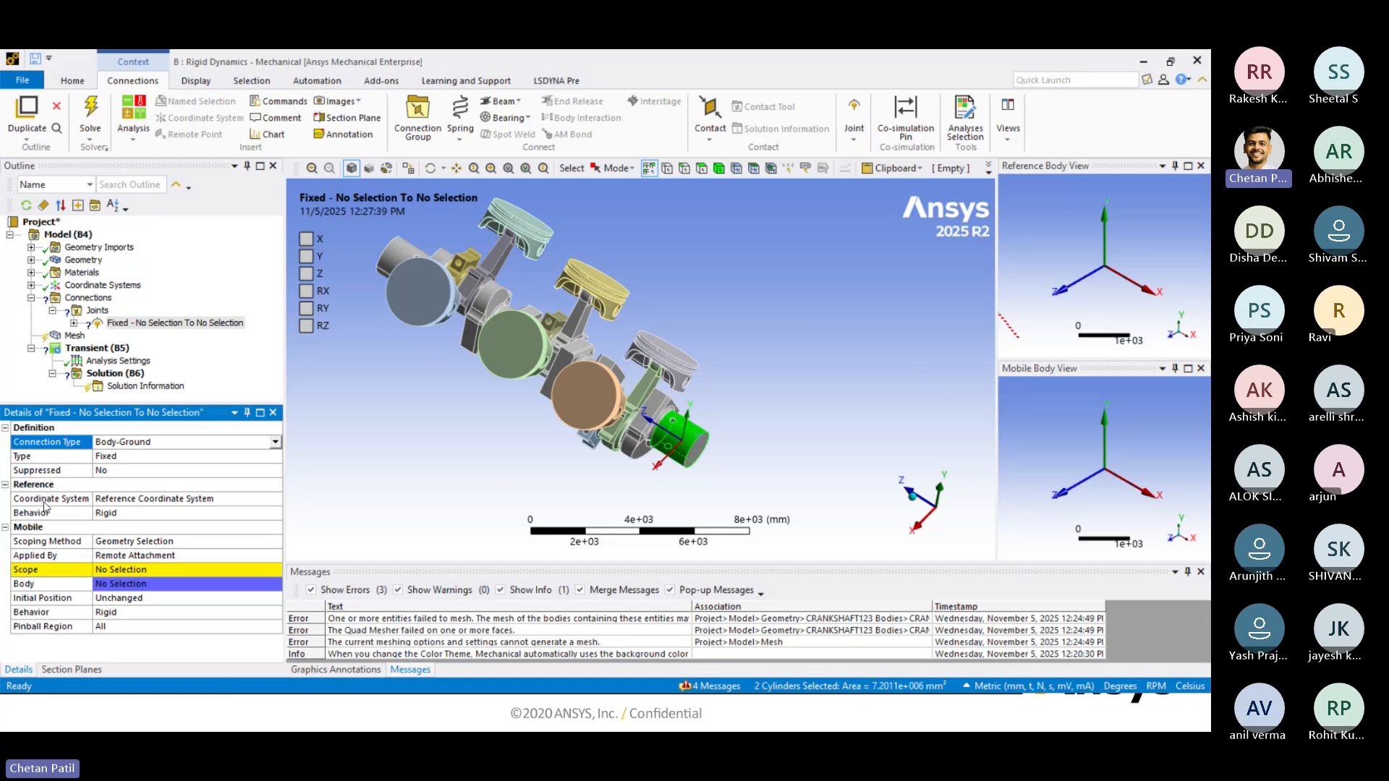
click(49, 528)
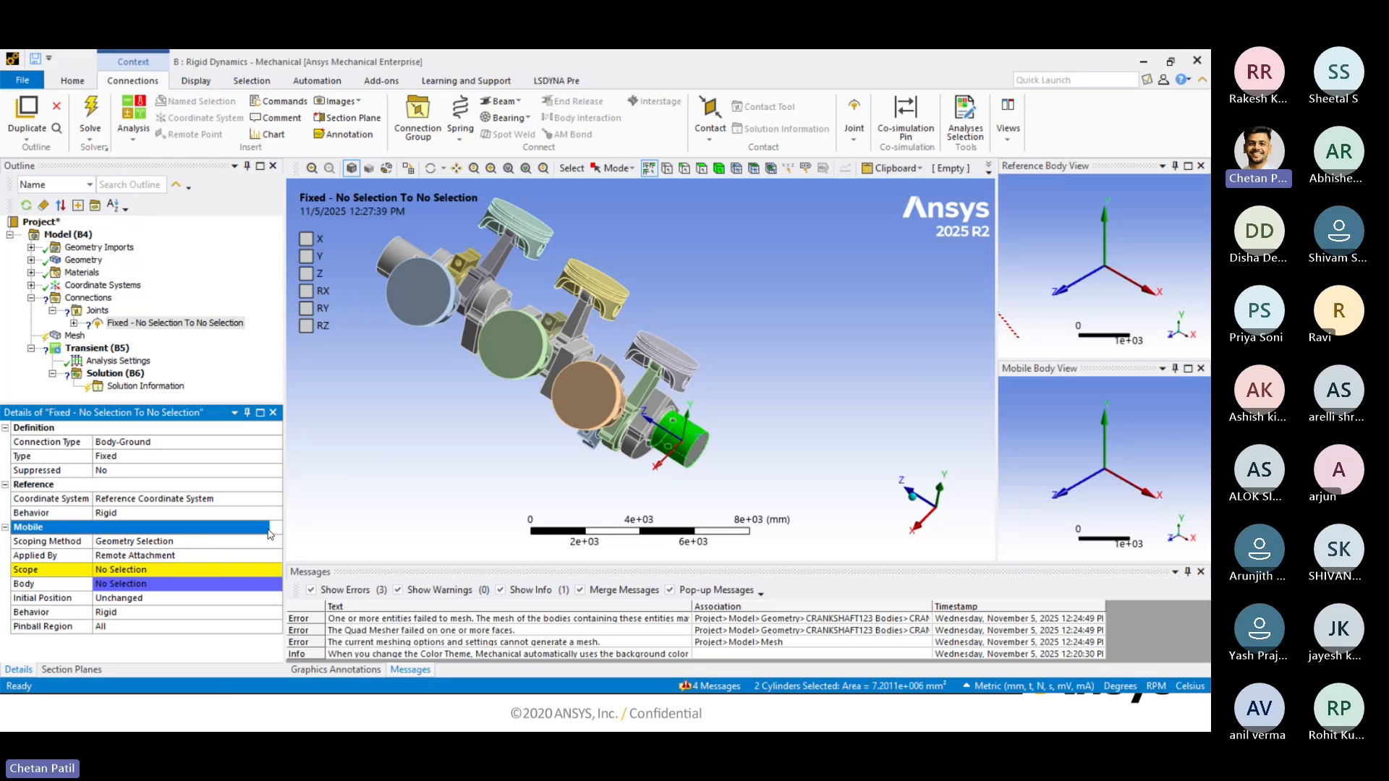
click(145, 571)
click(142, 571)
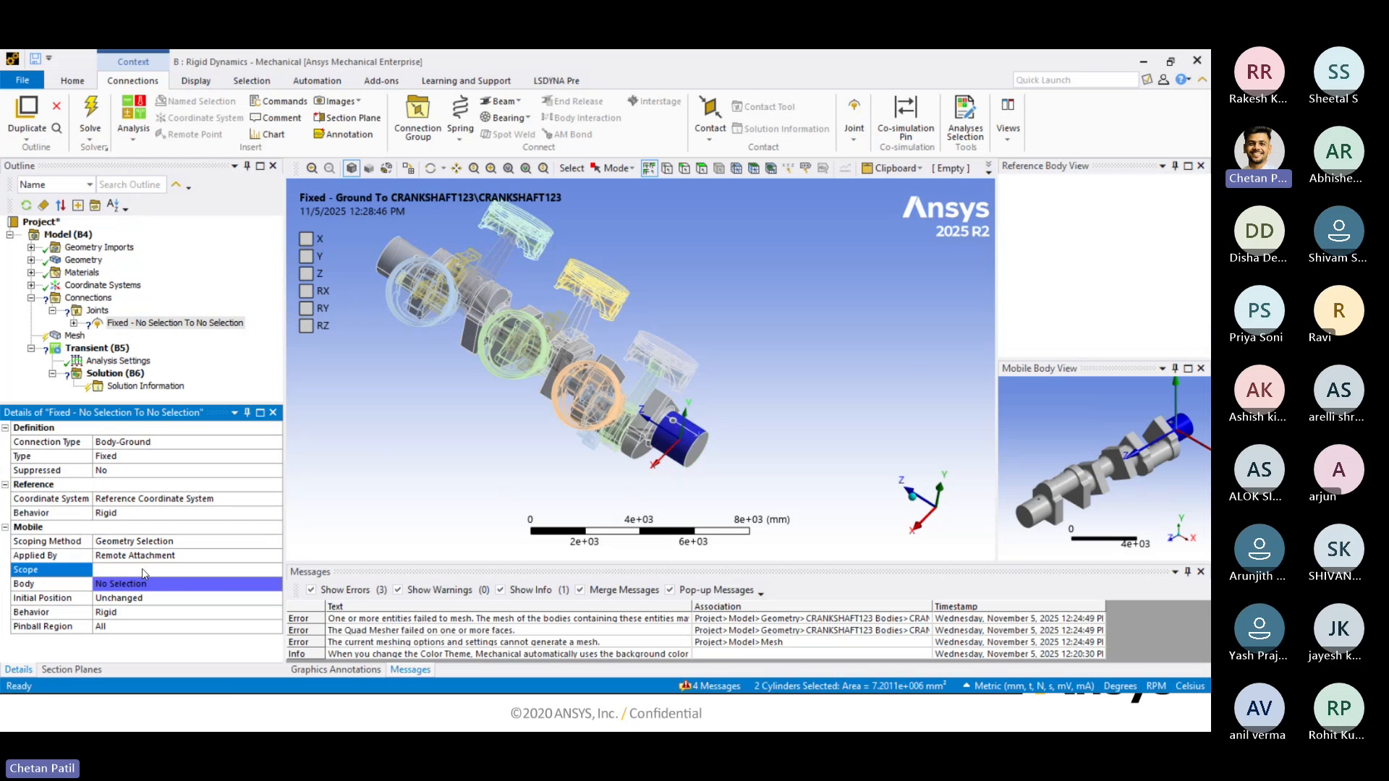
Set the type of the crankshaft's ground joint to Revolute and check its axis at the end journal.
middle_drag(650, 486, 608, 459)
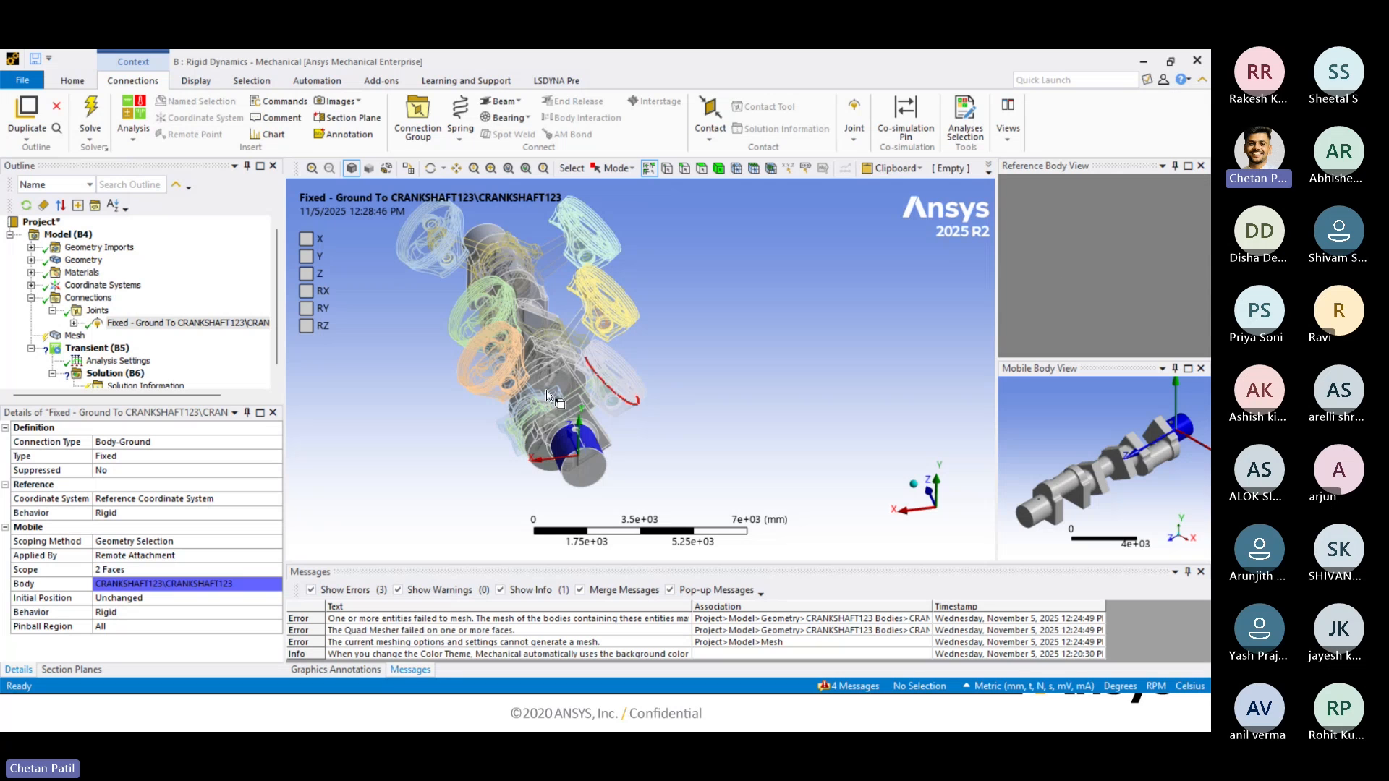
click(244, 456)
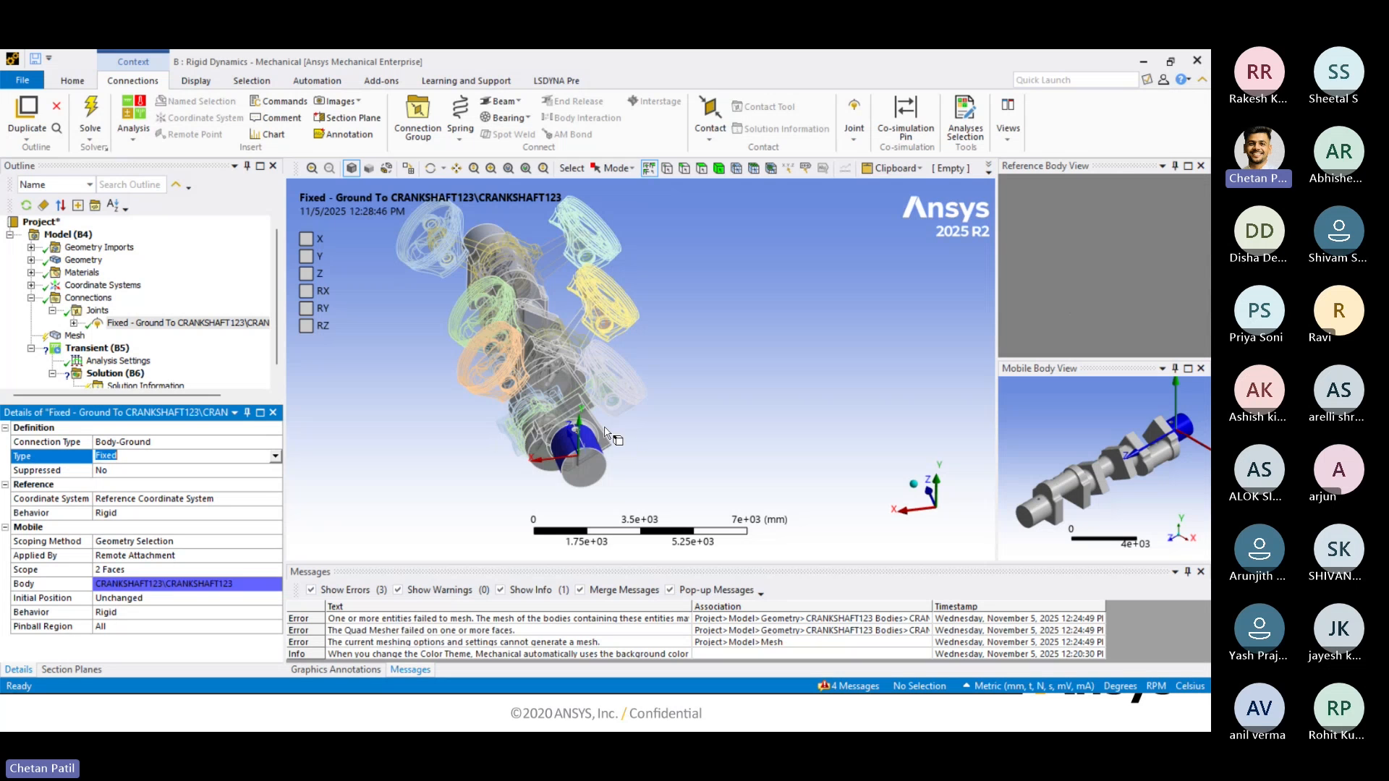
click(276, 456)
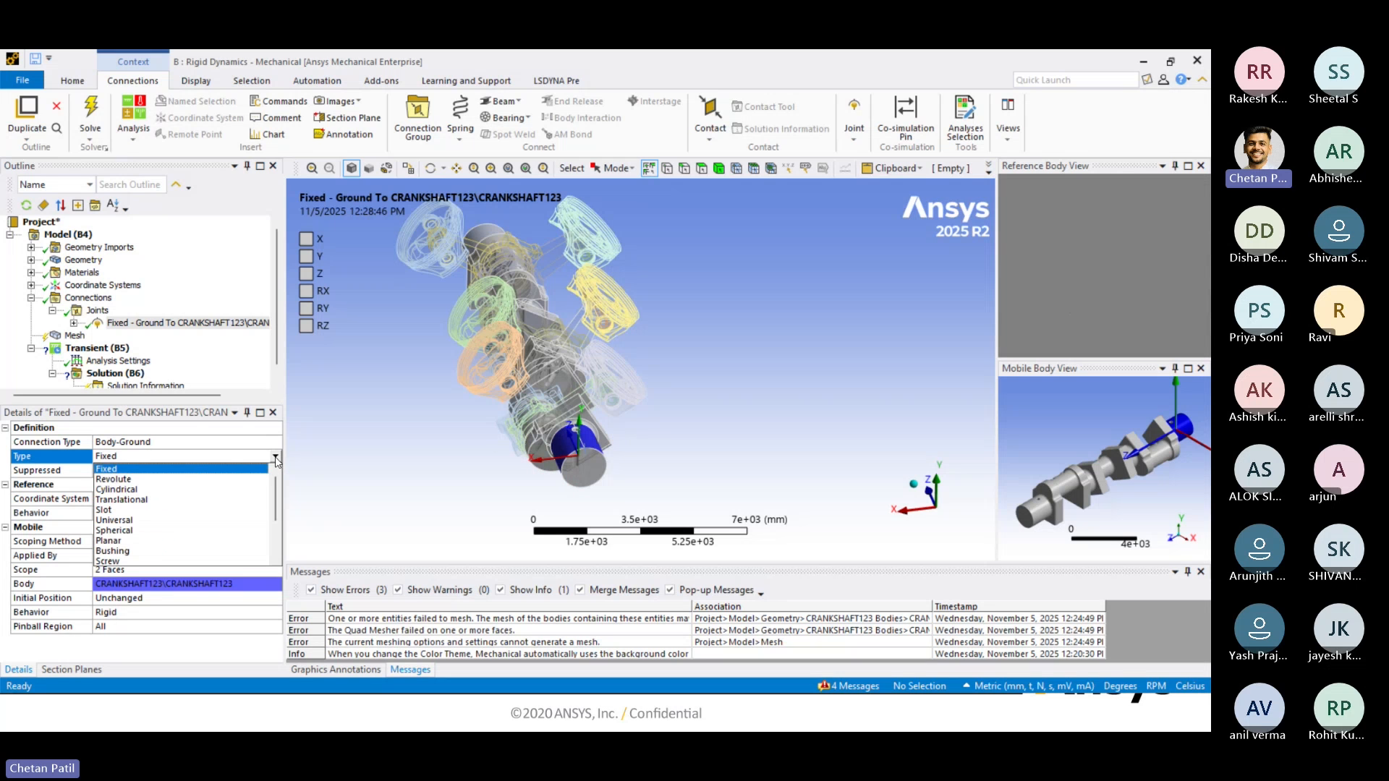
scroll(177, 510, down, 3)
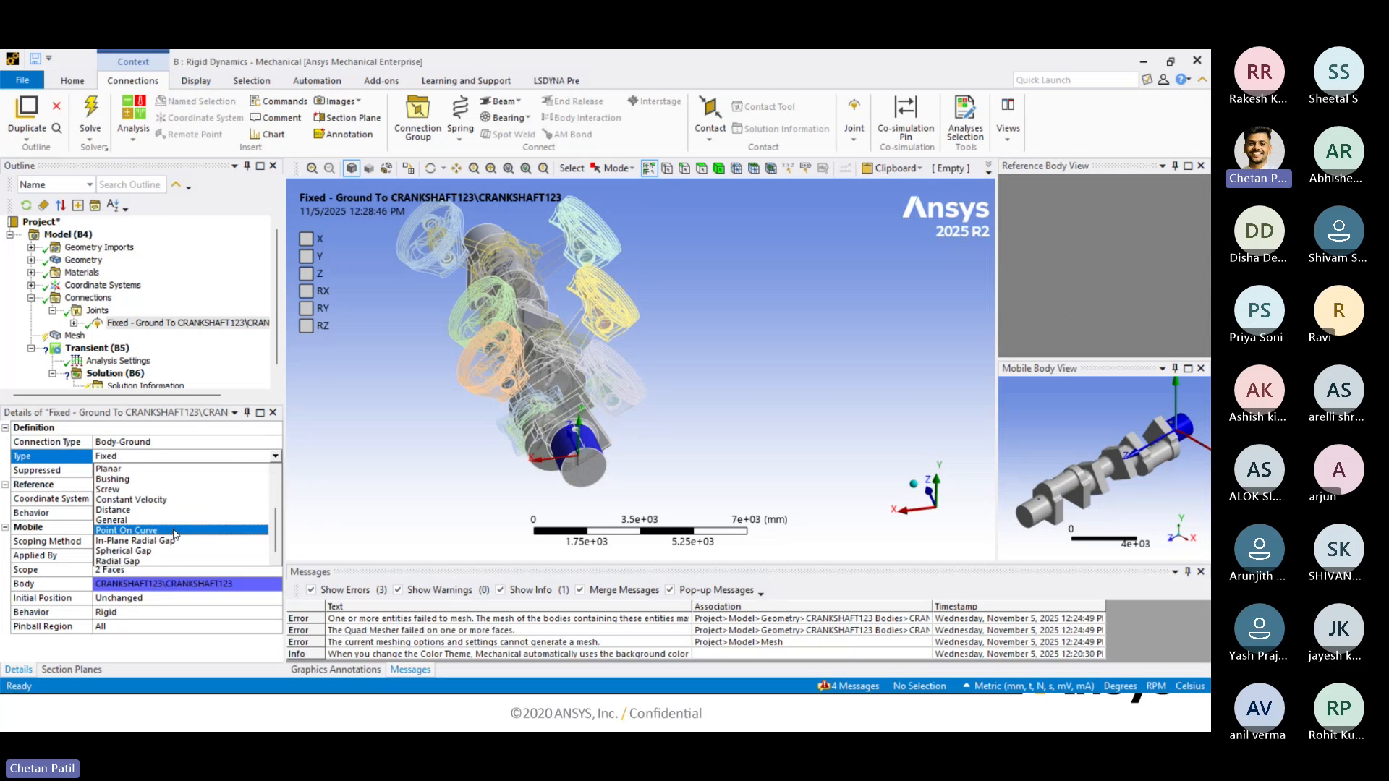
scroll(177, 531, up, 1)
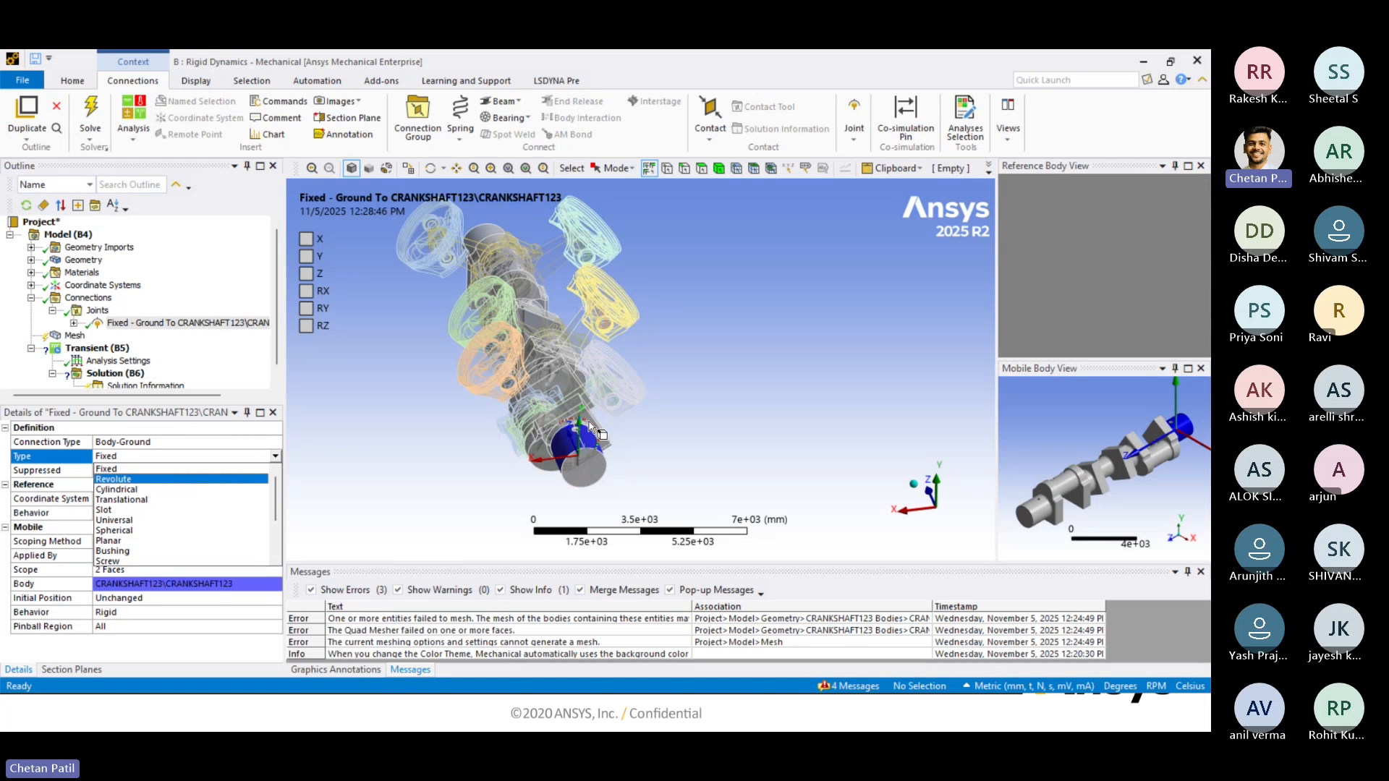
scroll(591, 428, up, 3)
scroll(592, 428, down, 3)
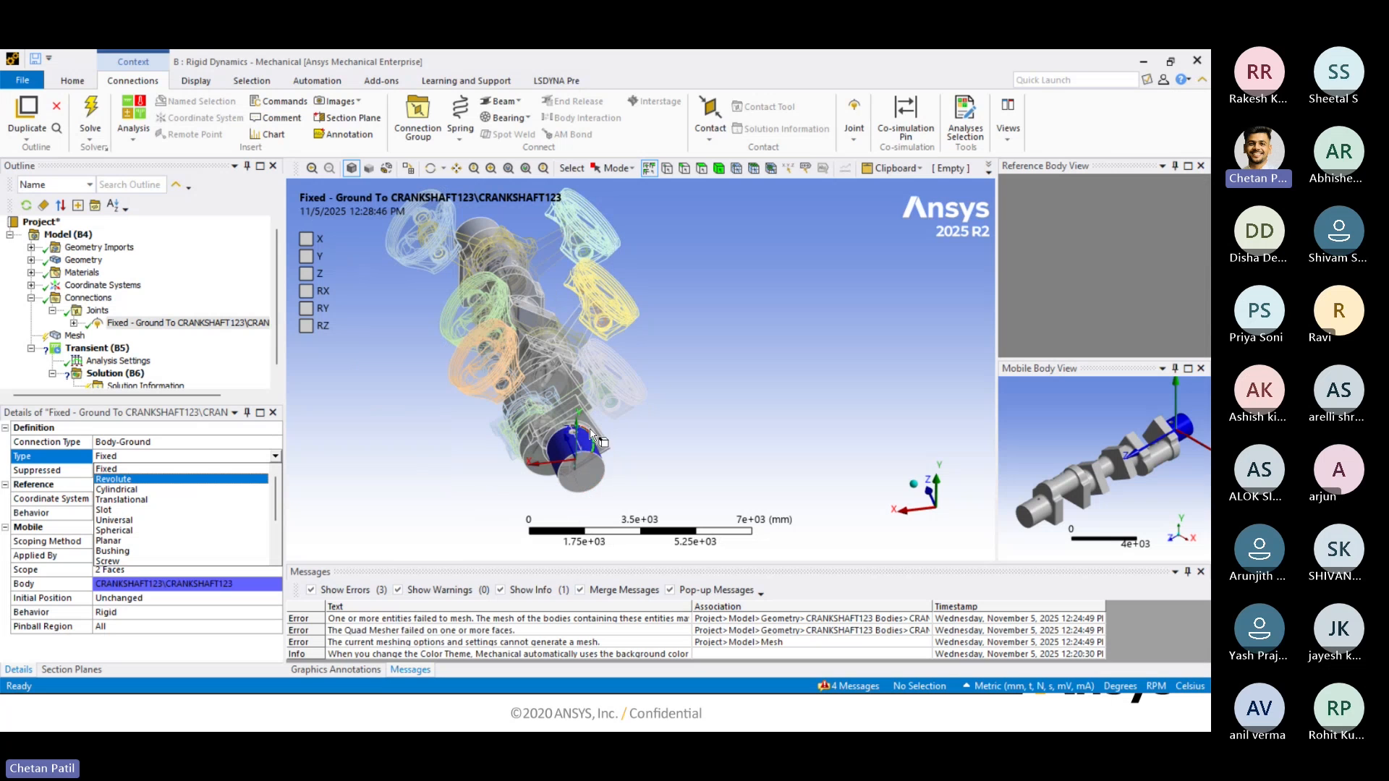
click(127, 482)
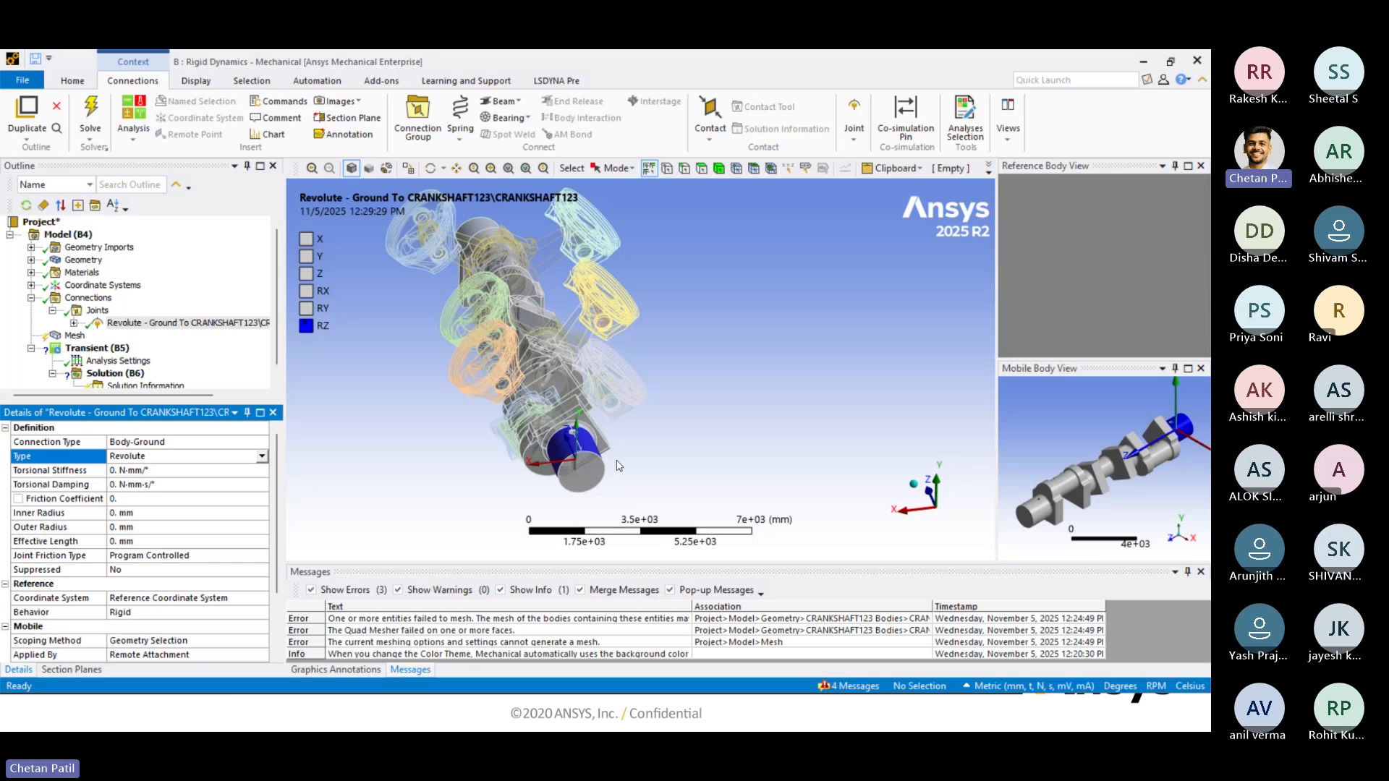
middle_drag(619, 466, 696, 462)
scroll(696, 463, up, 3)
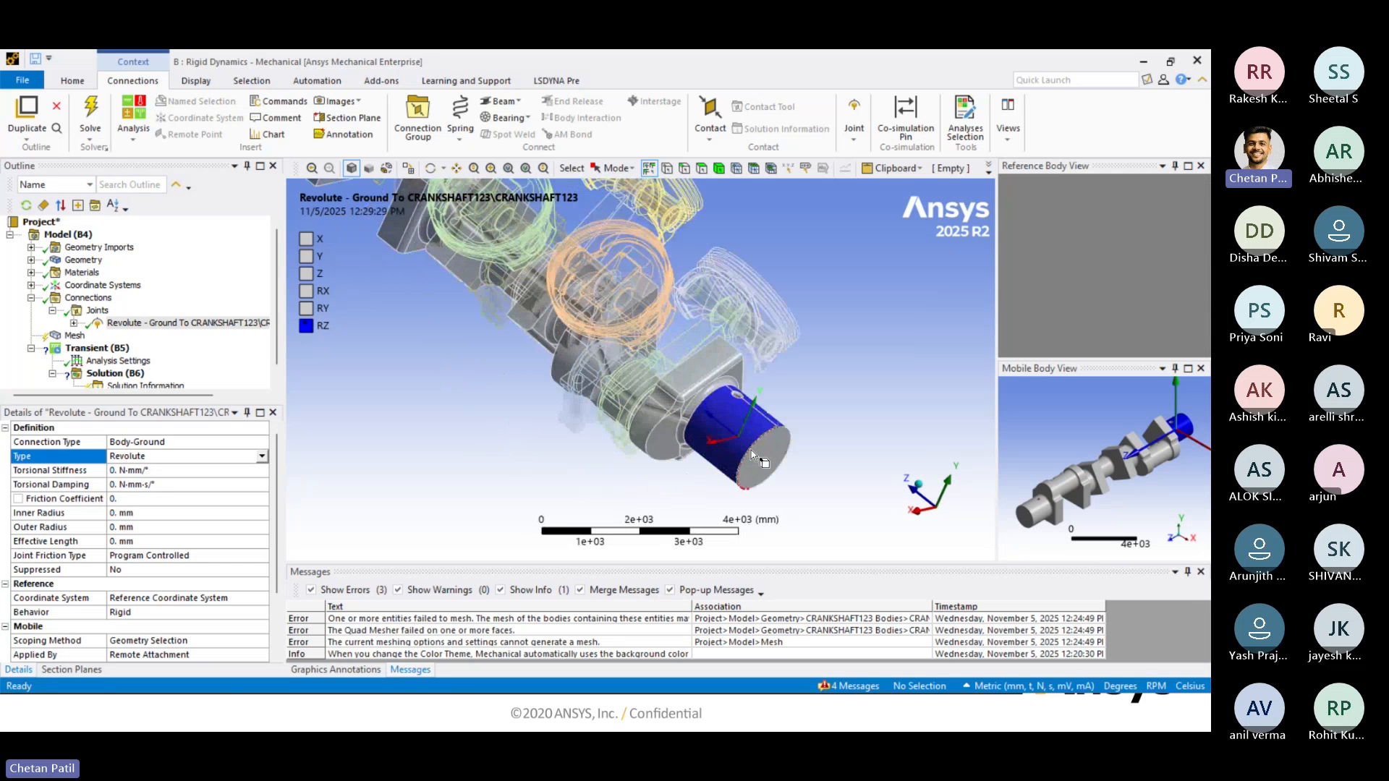
Examine the origin and axis orientation of the reference coordinate system belonging to the crankshaft's revolute ground joint.
scroll(751, 450, down, 3)
click(73, 323)
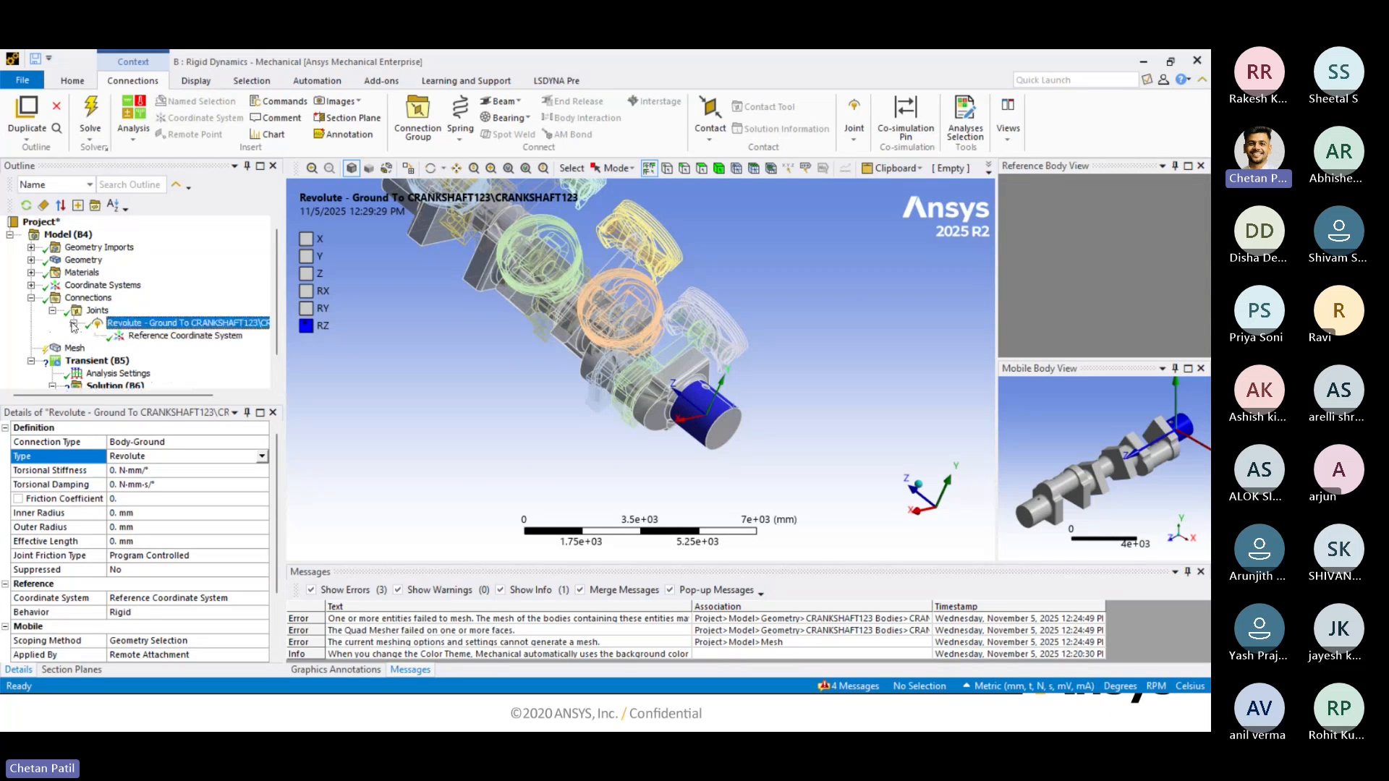
click(164, 338)
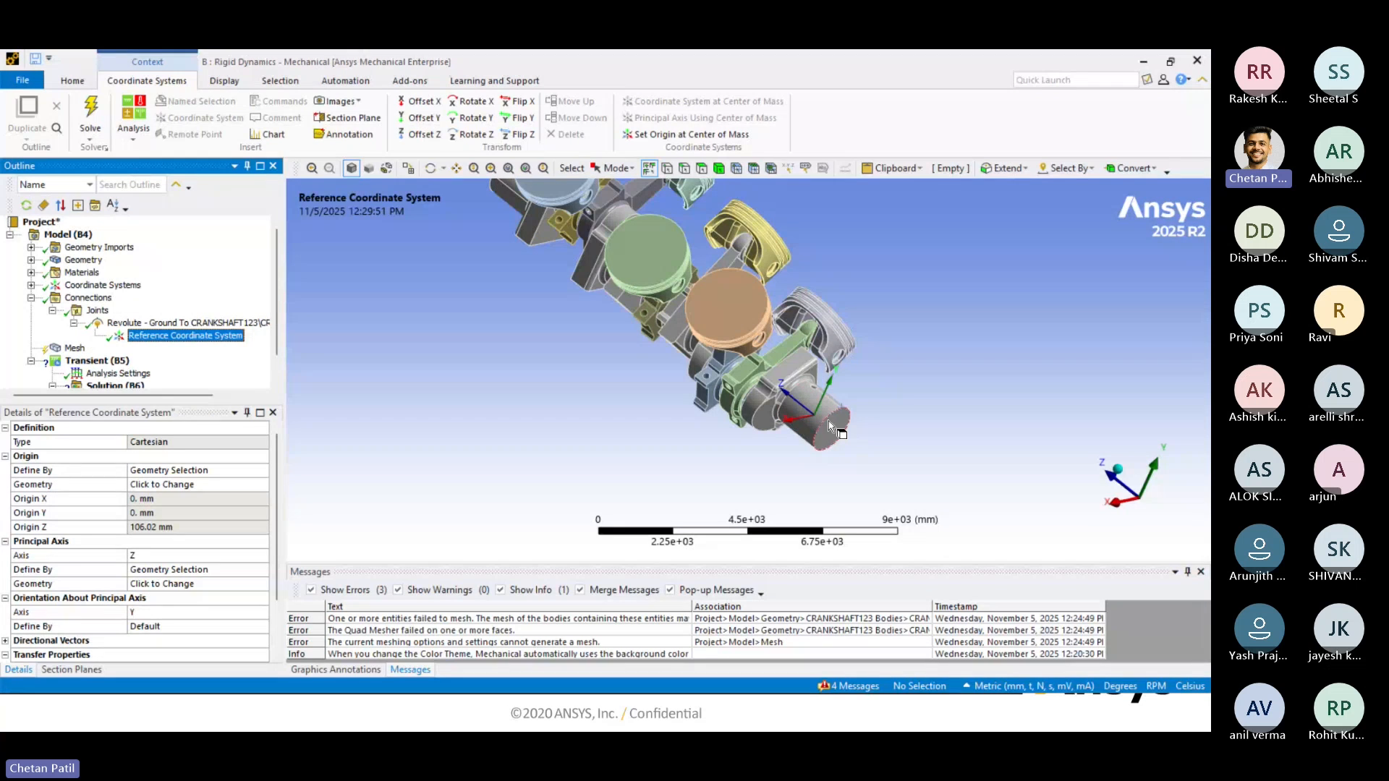
middle_drag(777, 395, 789, 445)
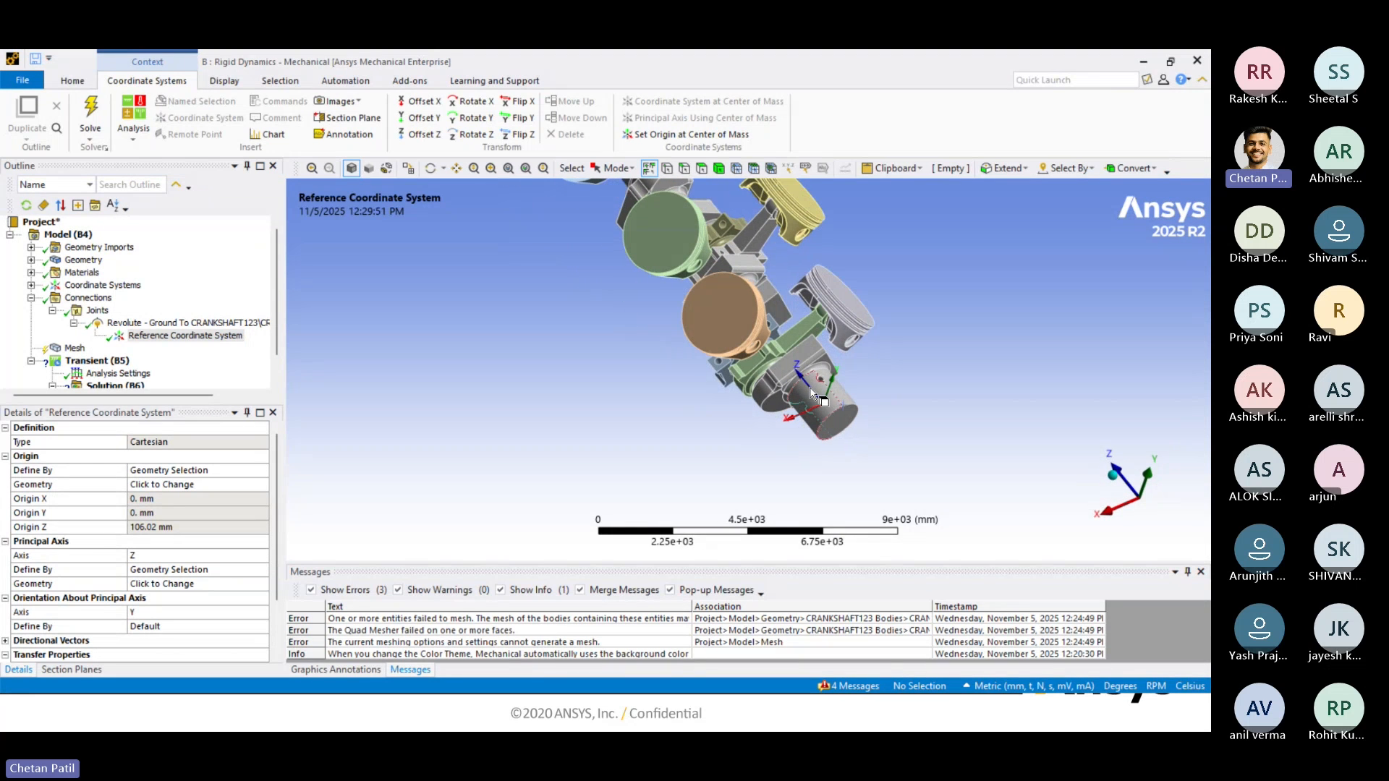
scroll(781, 361, up, 3)
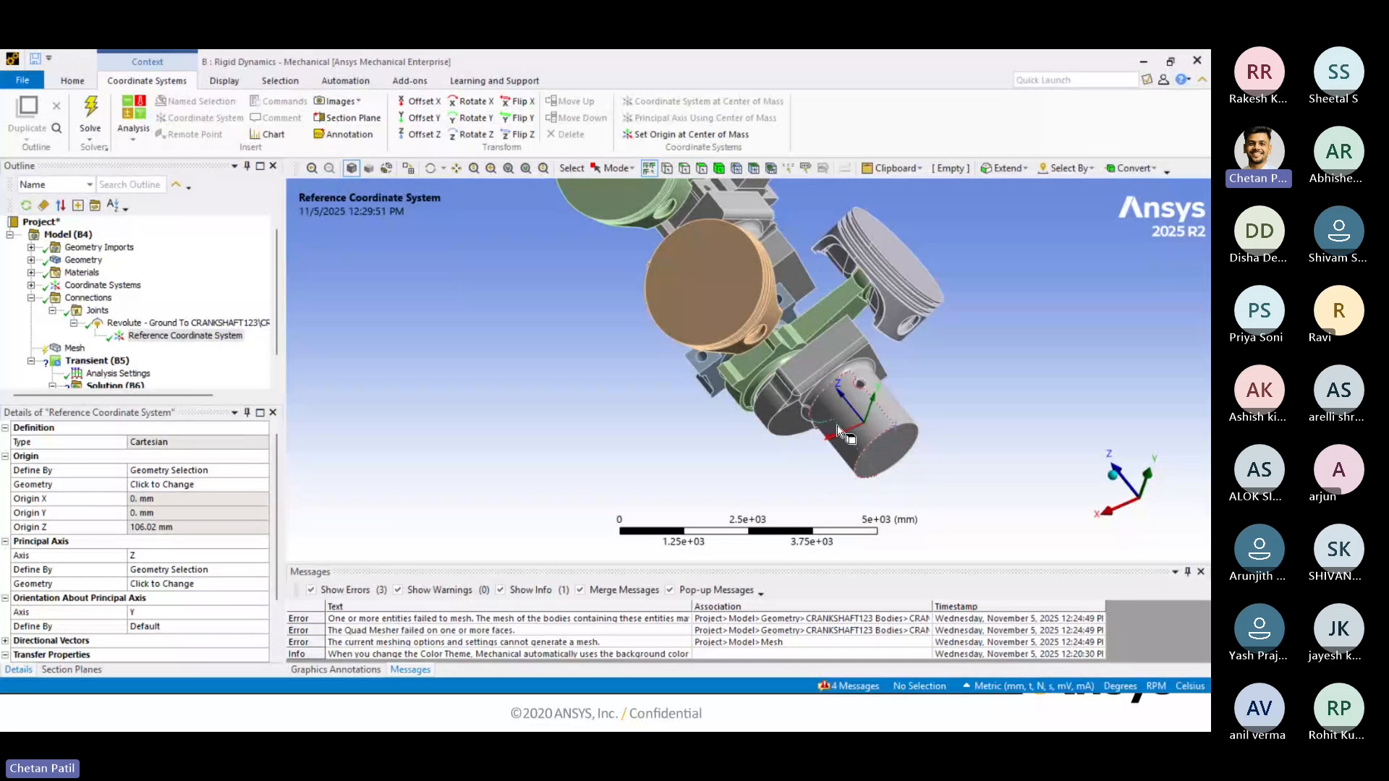
Test the crankshaft's rotation about the revolute ground joint with Configure, and revert the rotated position.
click(157, 334)
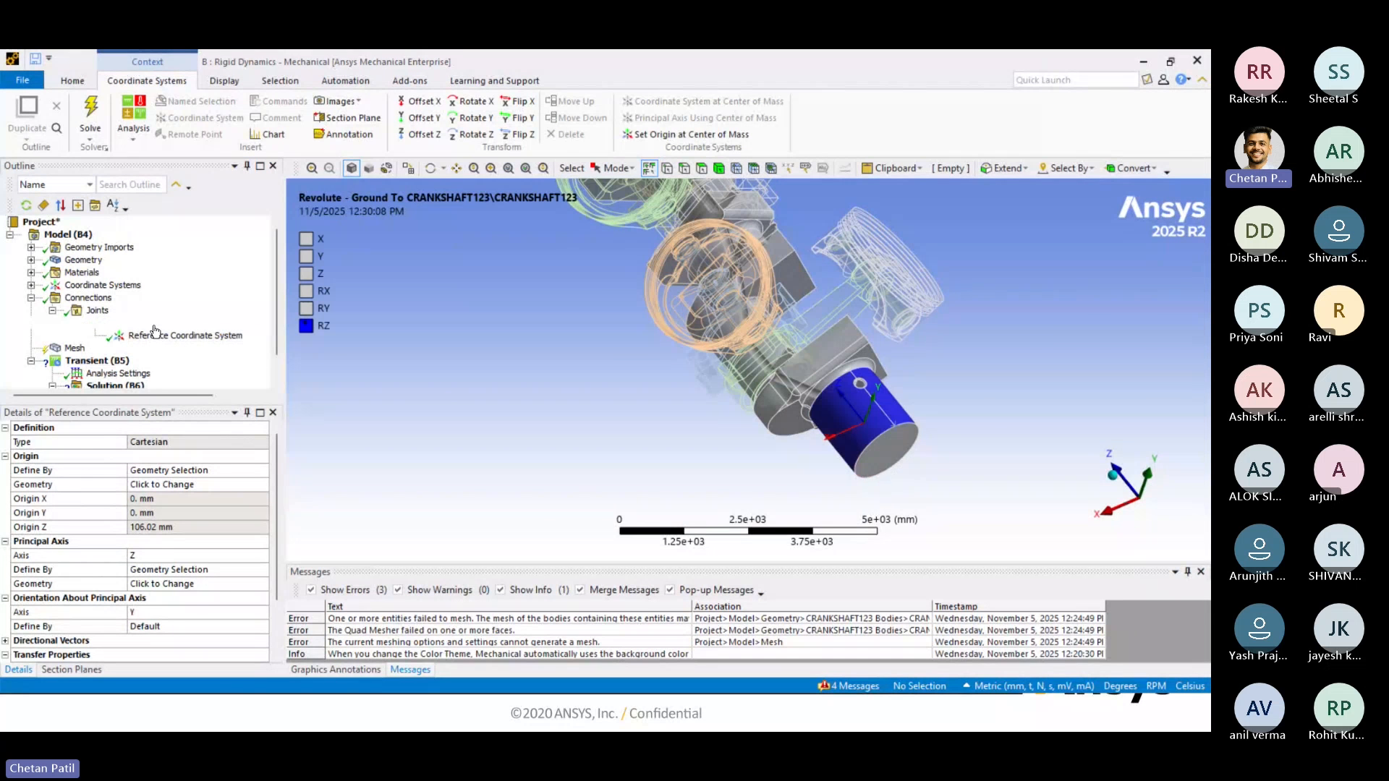
click(854, 120)
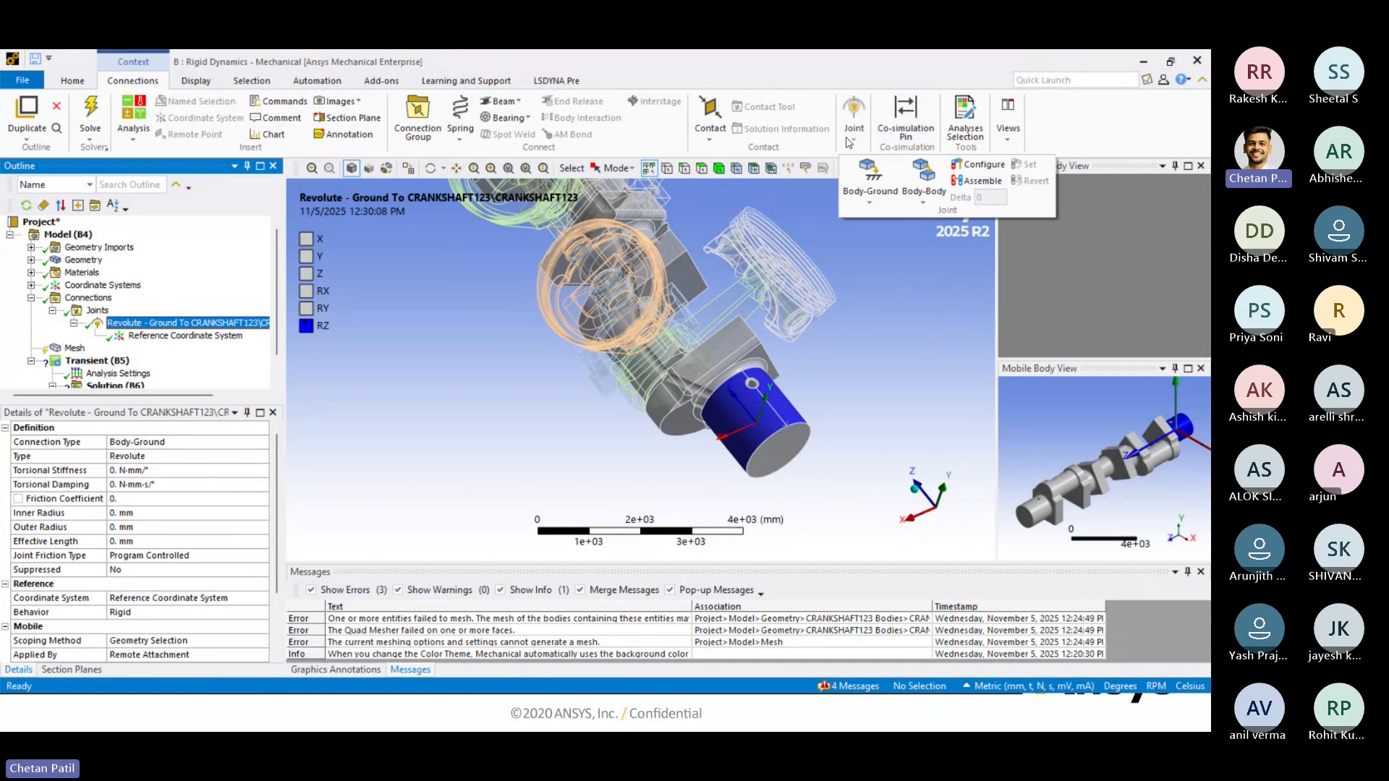
click(978, 166)
scroll(739, 386, down, 2)
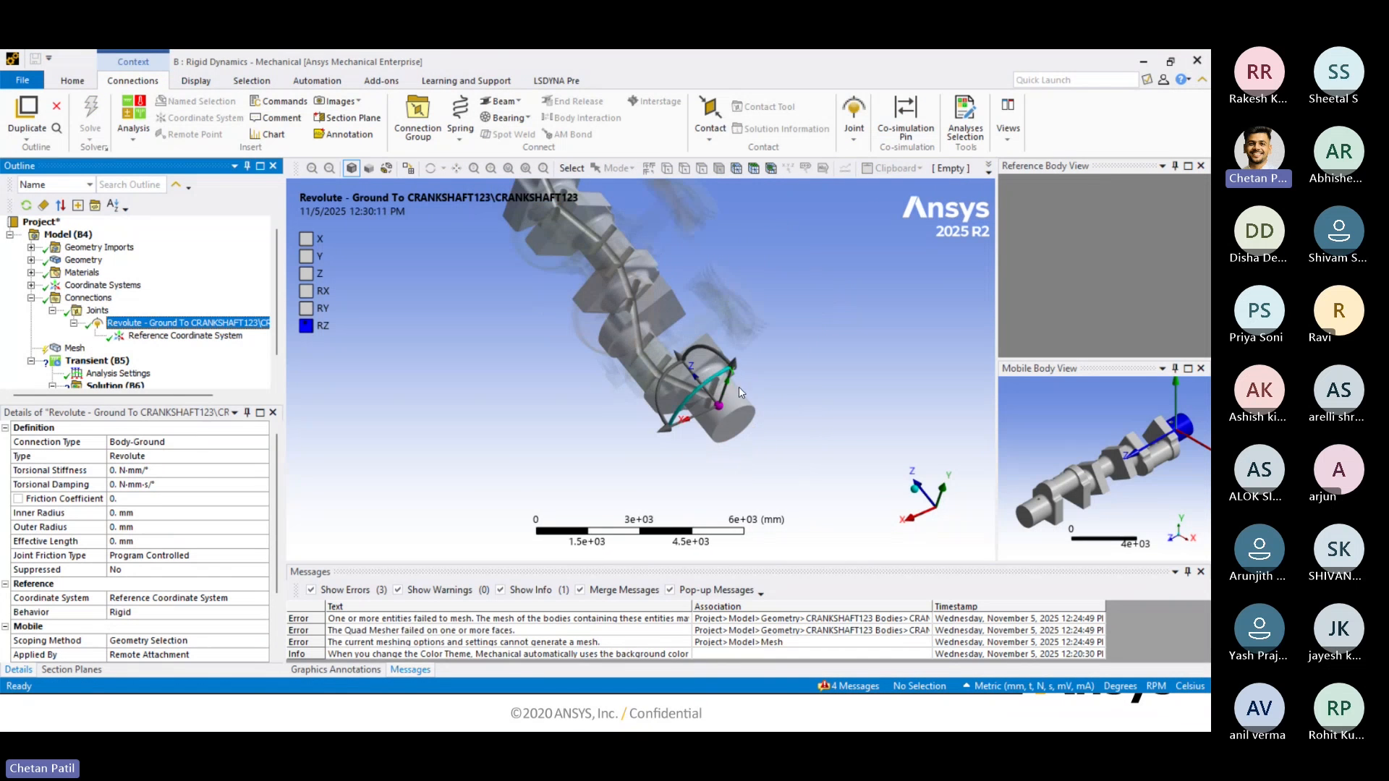
mouse_move(705, 383)
mouse_down()
mouse_move(772, 421)
mouse_move(693, 360)
mouse_move(661, 403)
mouse_move(746, 414)
mouse_move(728, 378)
mouse_up()
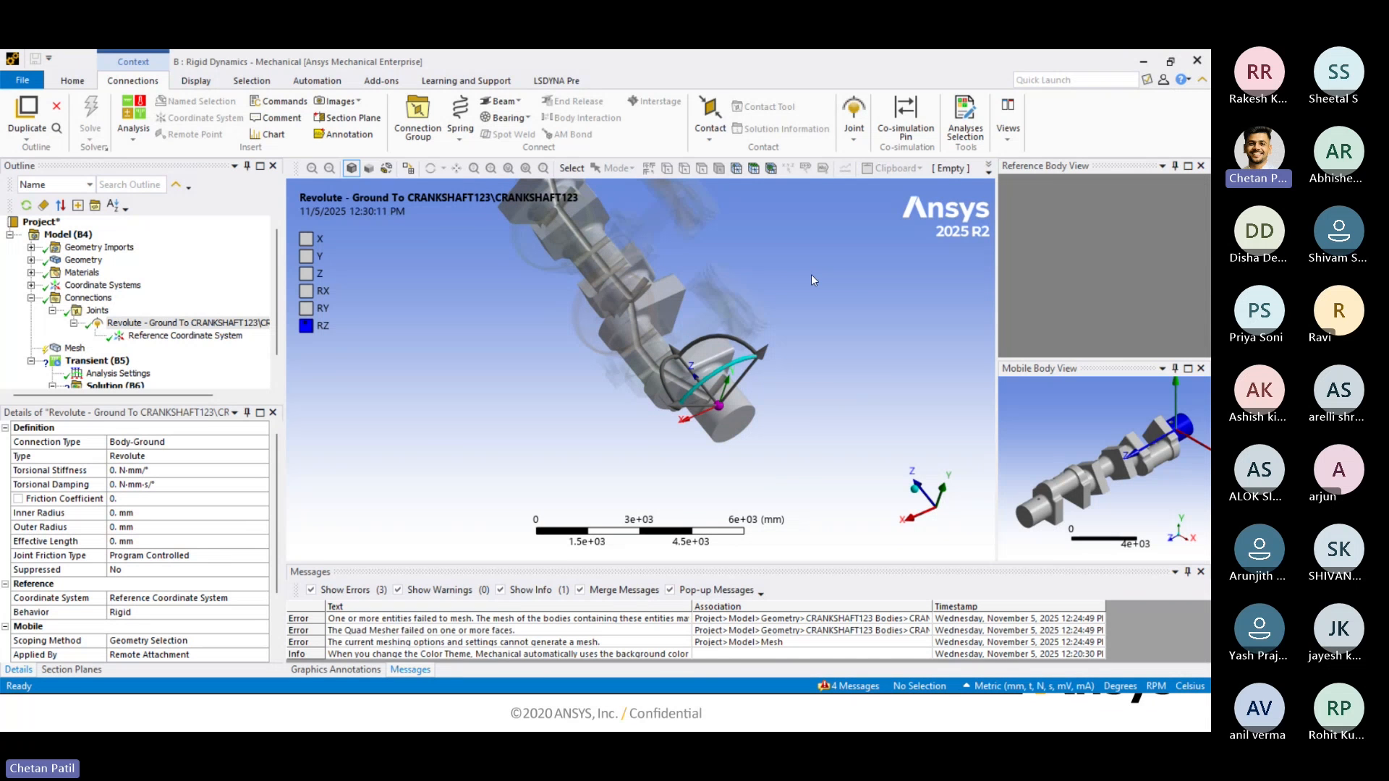
click(854, 134)
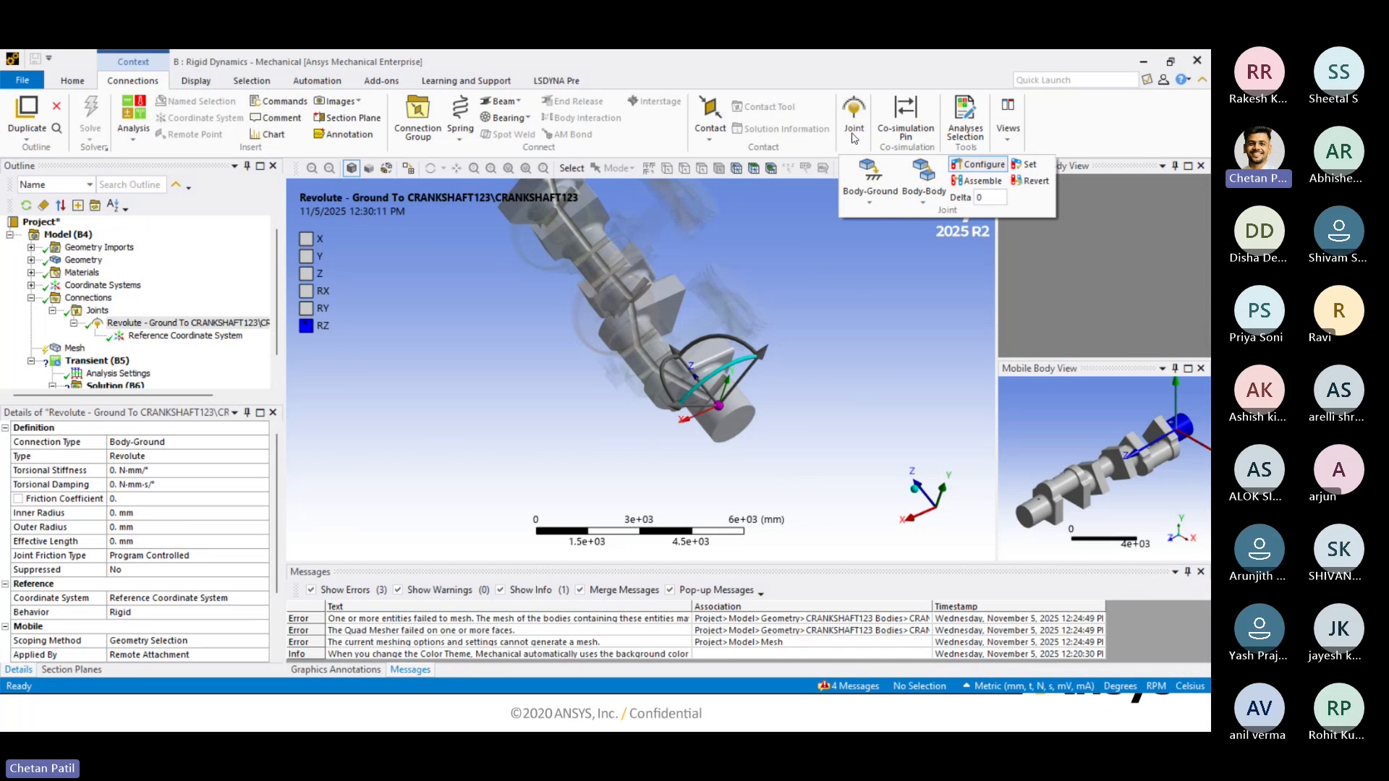
click(1031, 181)
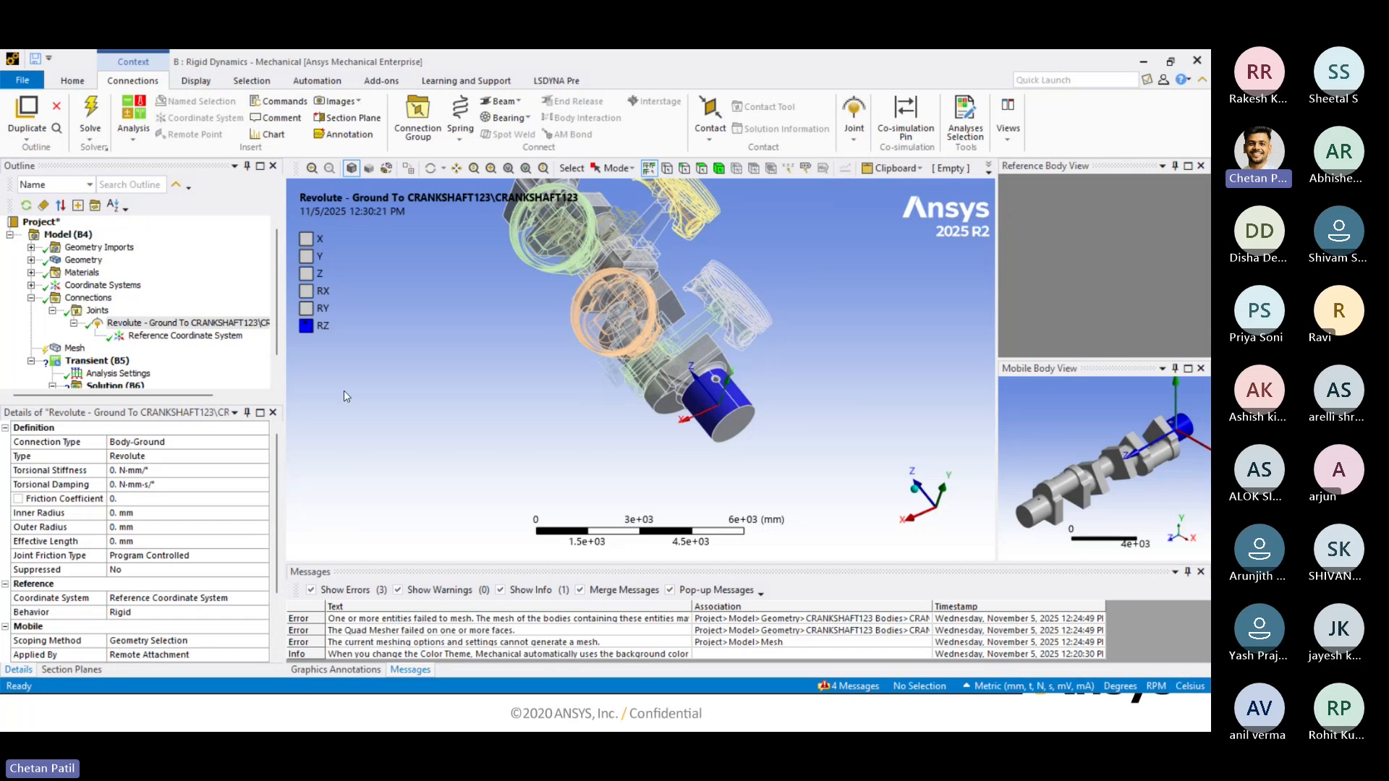
Collapse the crankshaft's revolute joint and the Joints group in the model tree.
click(75, 322)
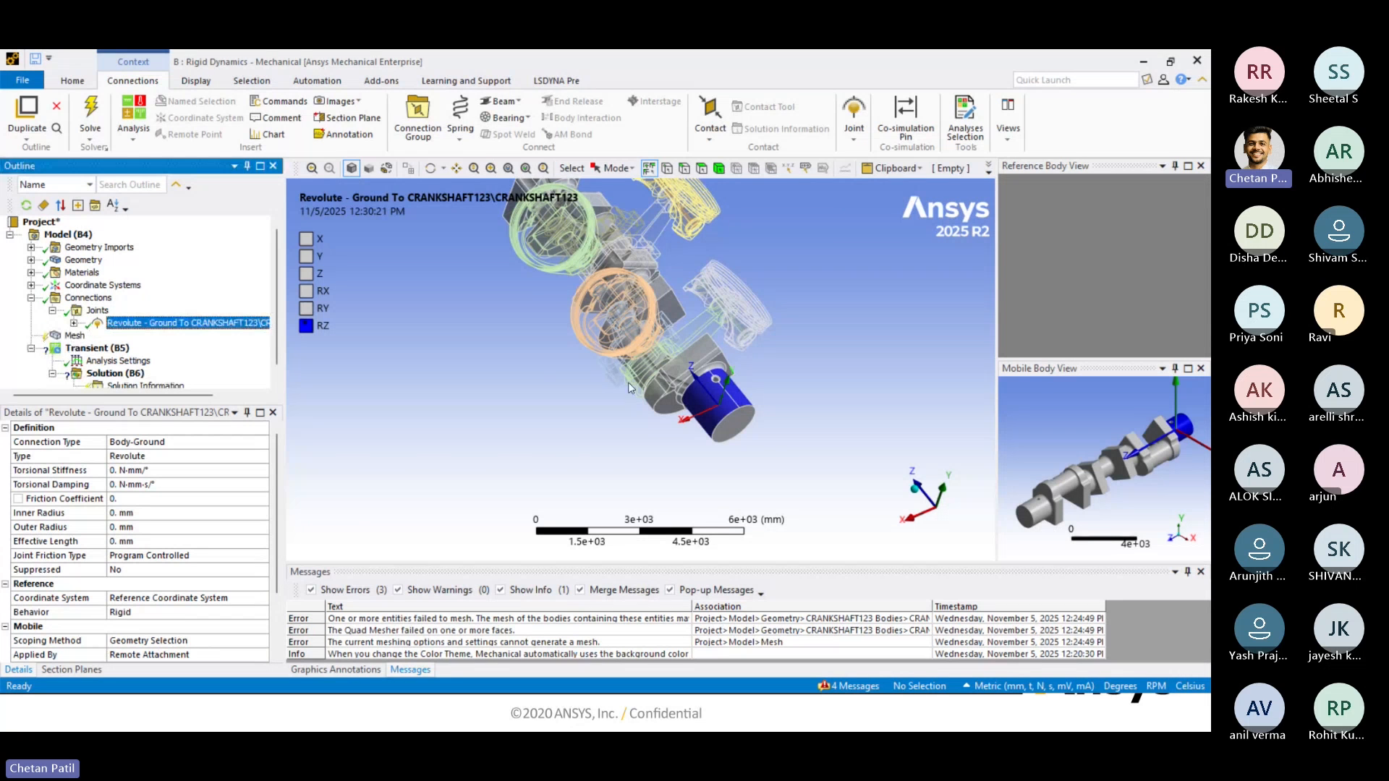
scroll(541, 376, up, 1)
scroll(630, 410, down, 1)
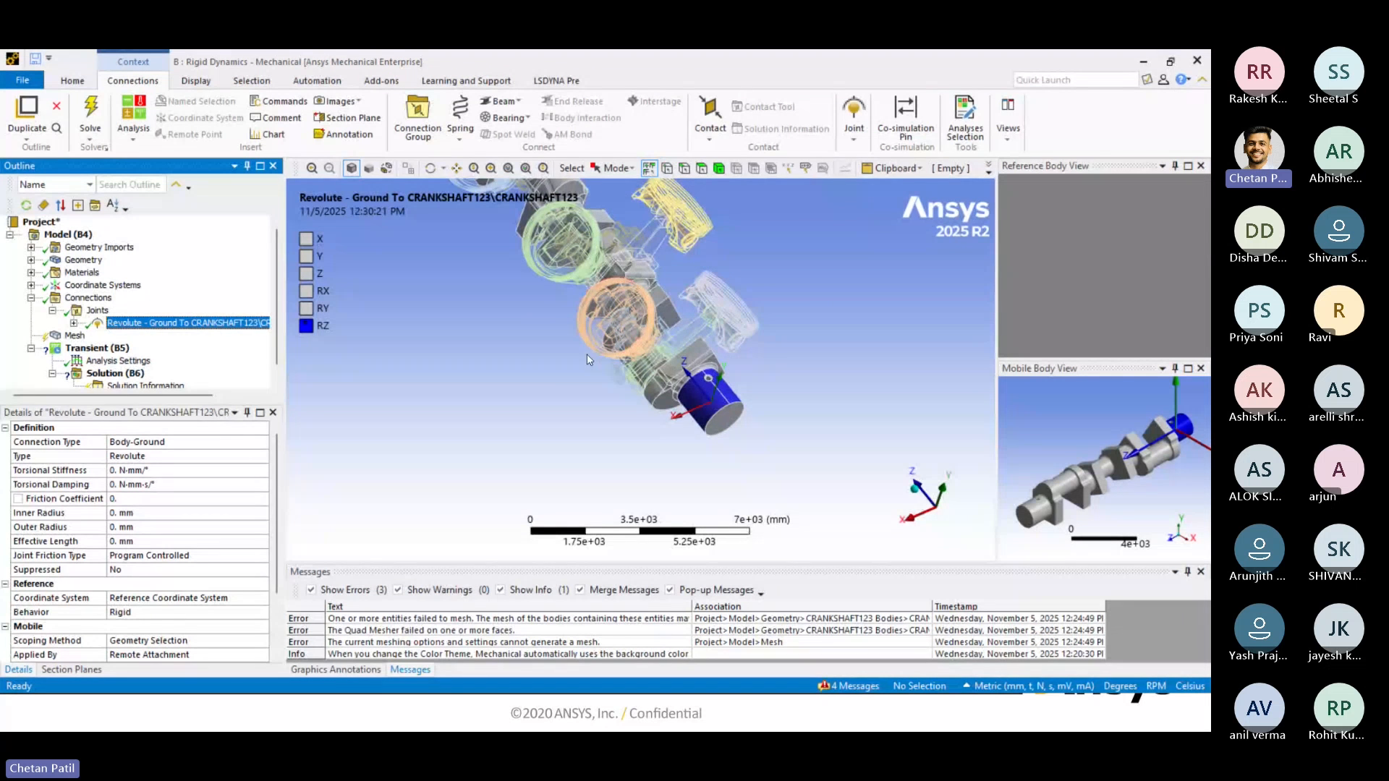
scroll(587, 354, down, 2)
click(97, 310)
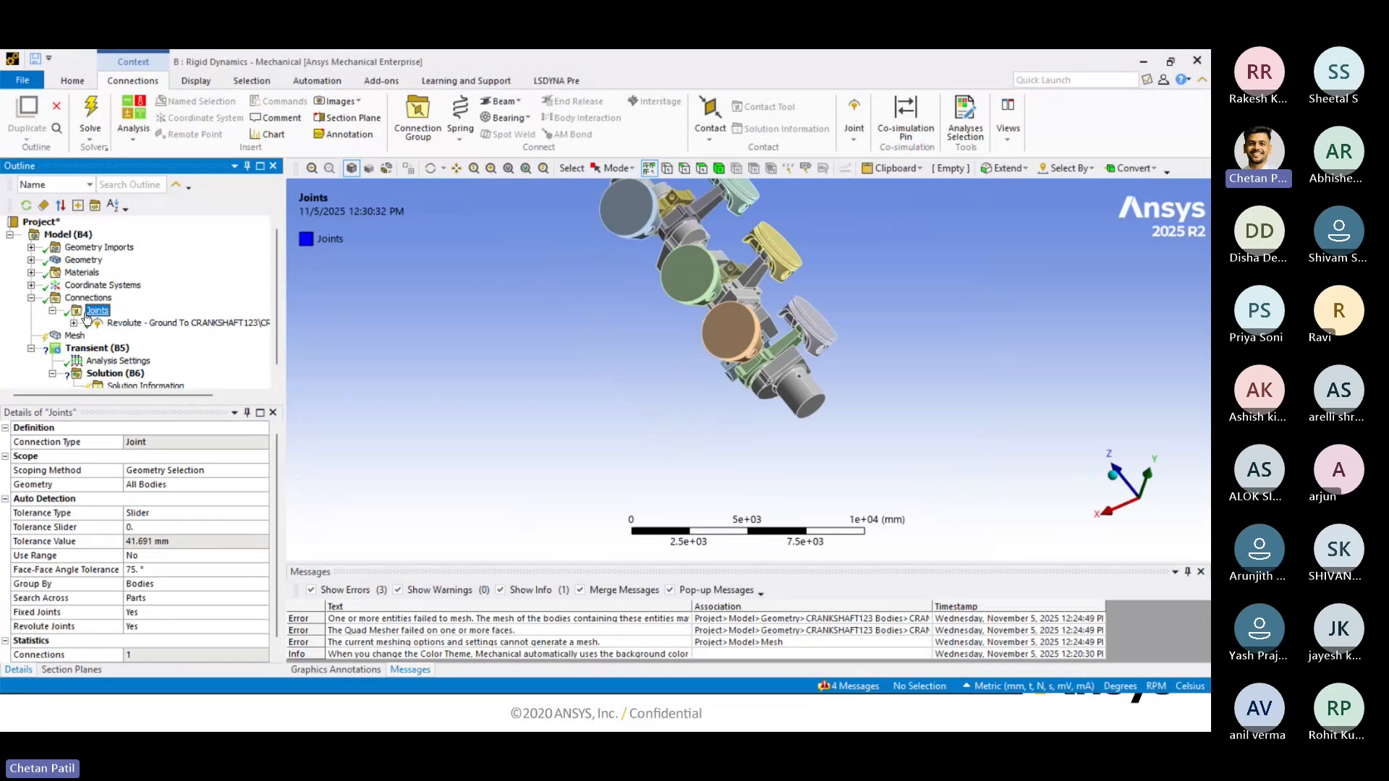
click(52, 310)
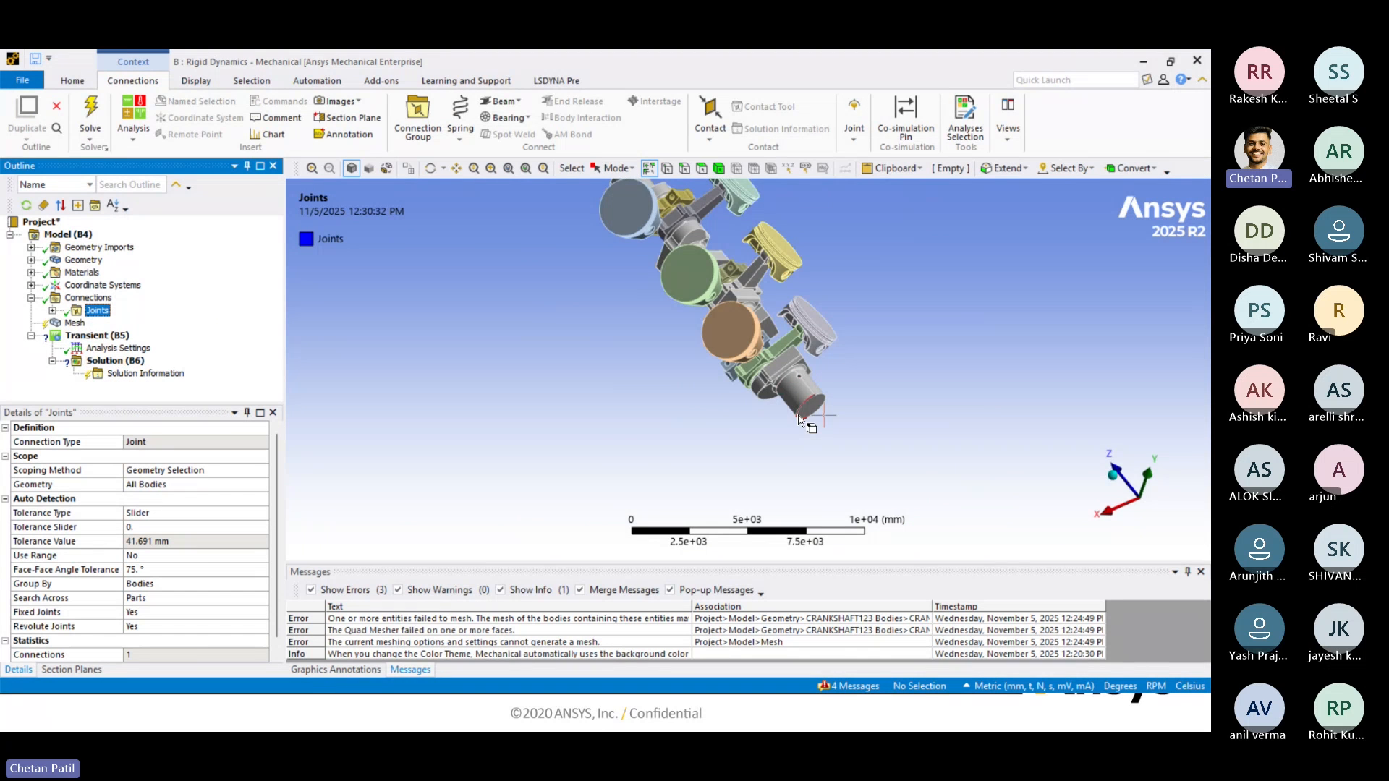
Select the crankshaft body together with all six connecting rod bodies using the body selection filter.
middle_drag(800, 419, 751, 426)
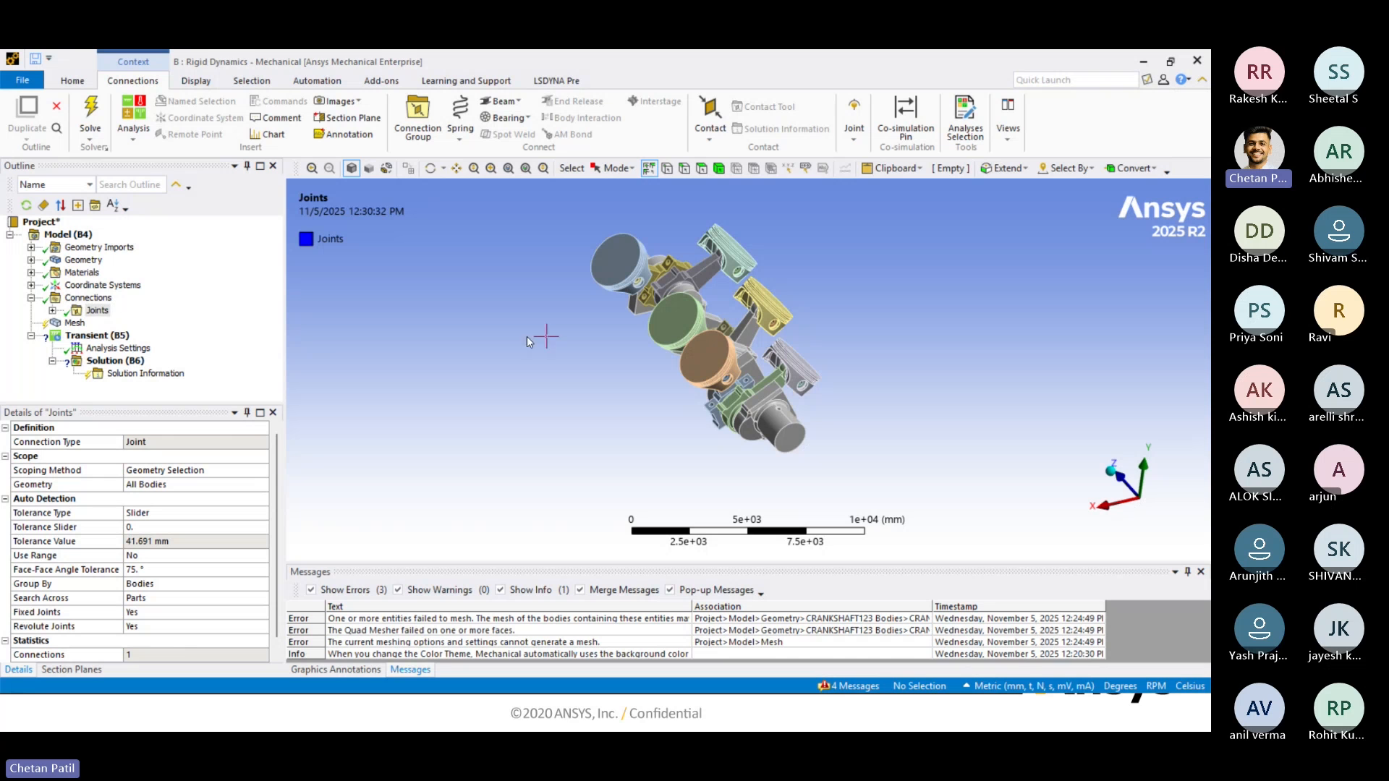
scroll(615, 378, up, 5)
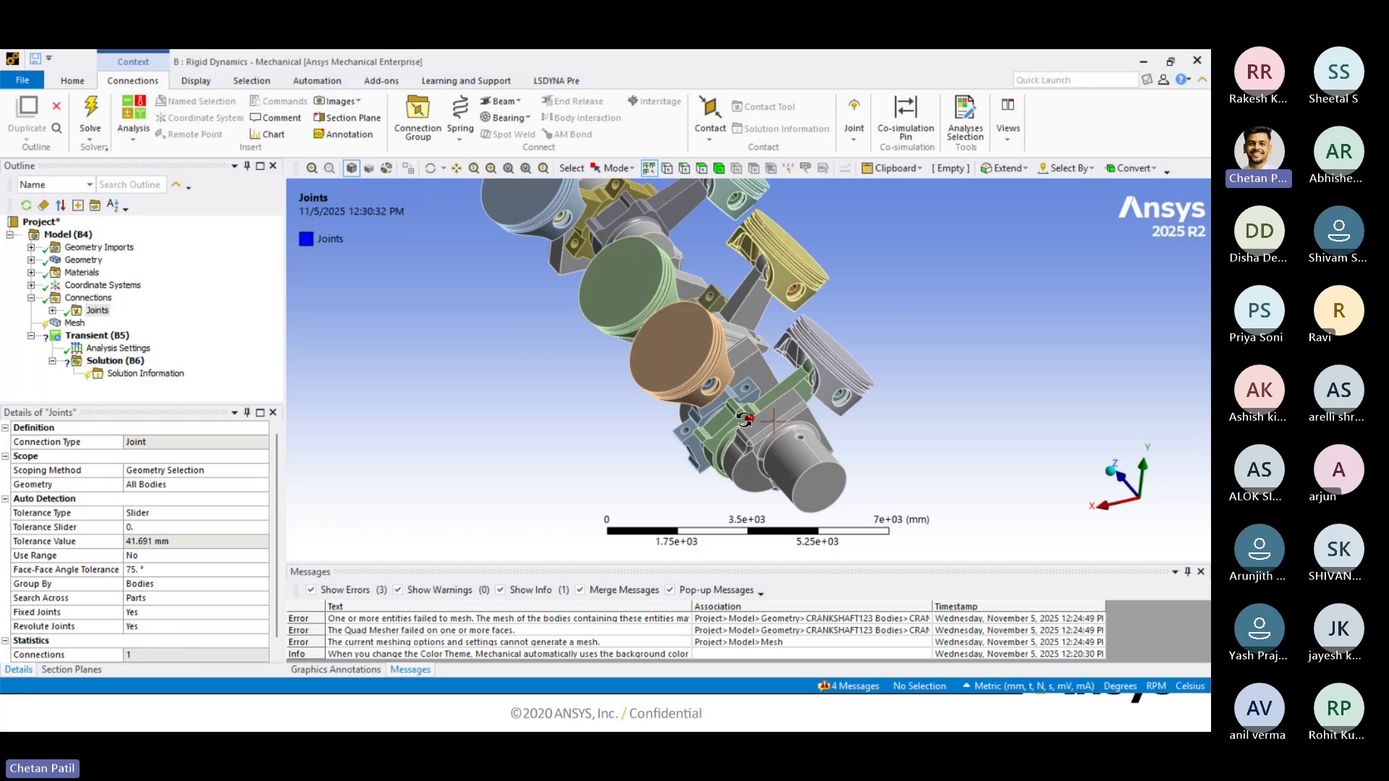
middle_drag(613, 385, 647, 409)
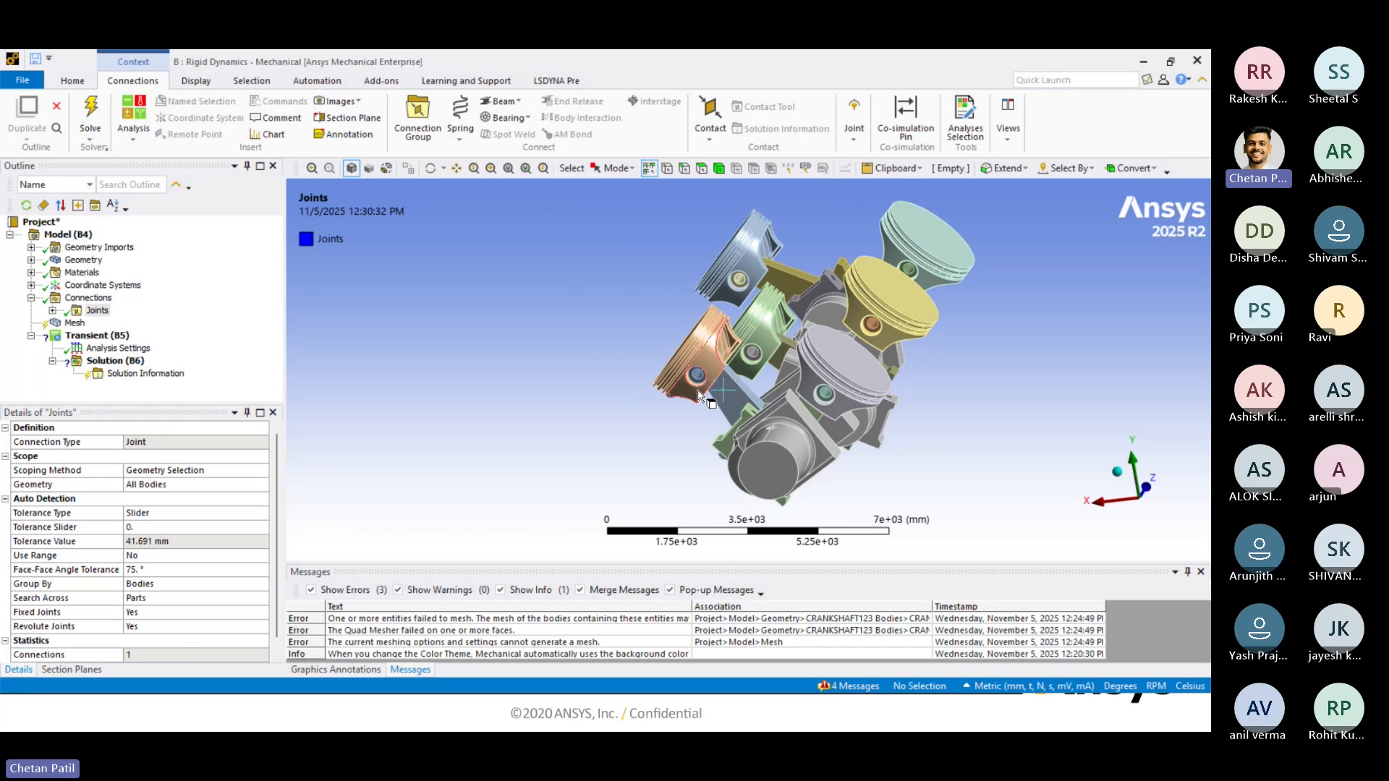
middle_drag(404, 383, 329, 418)
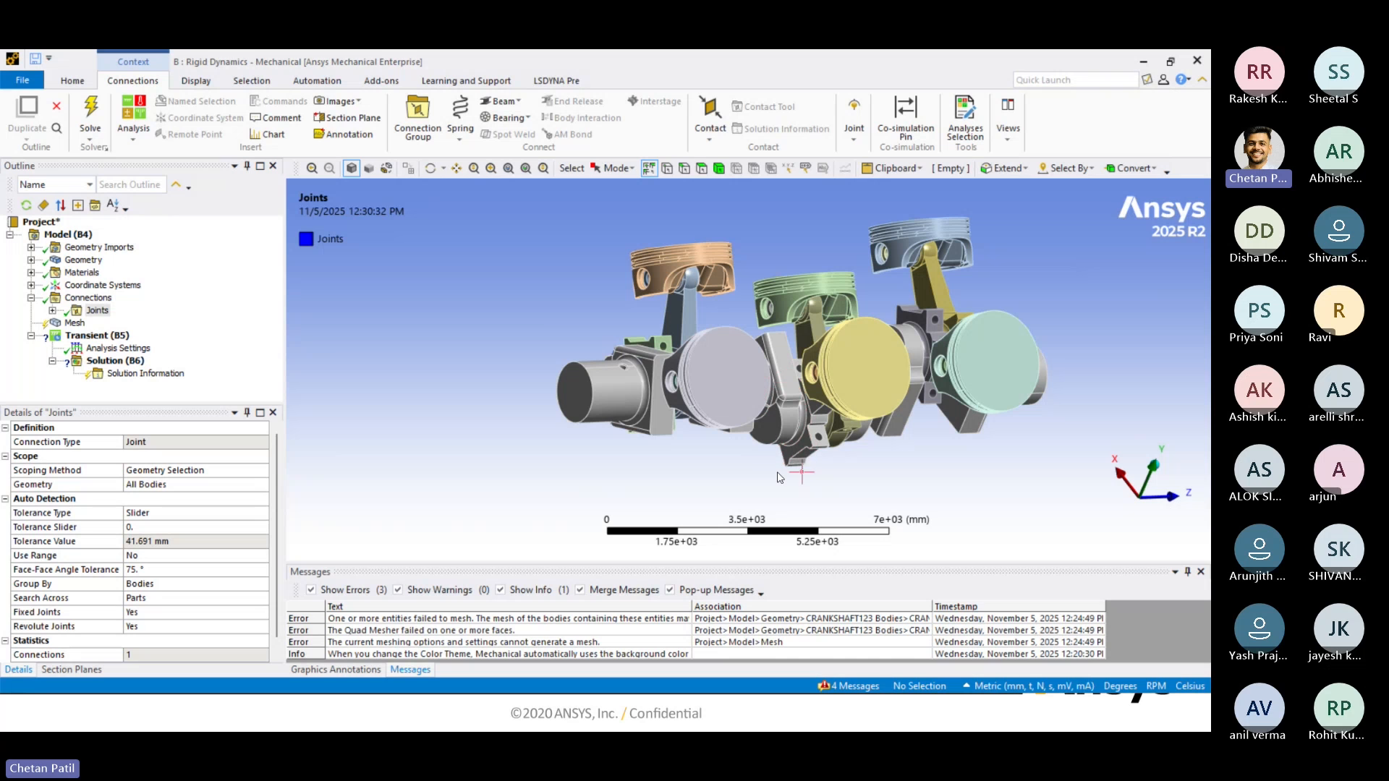
click(719, 169)
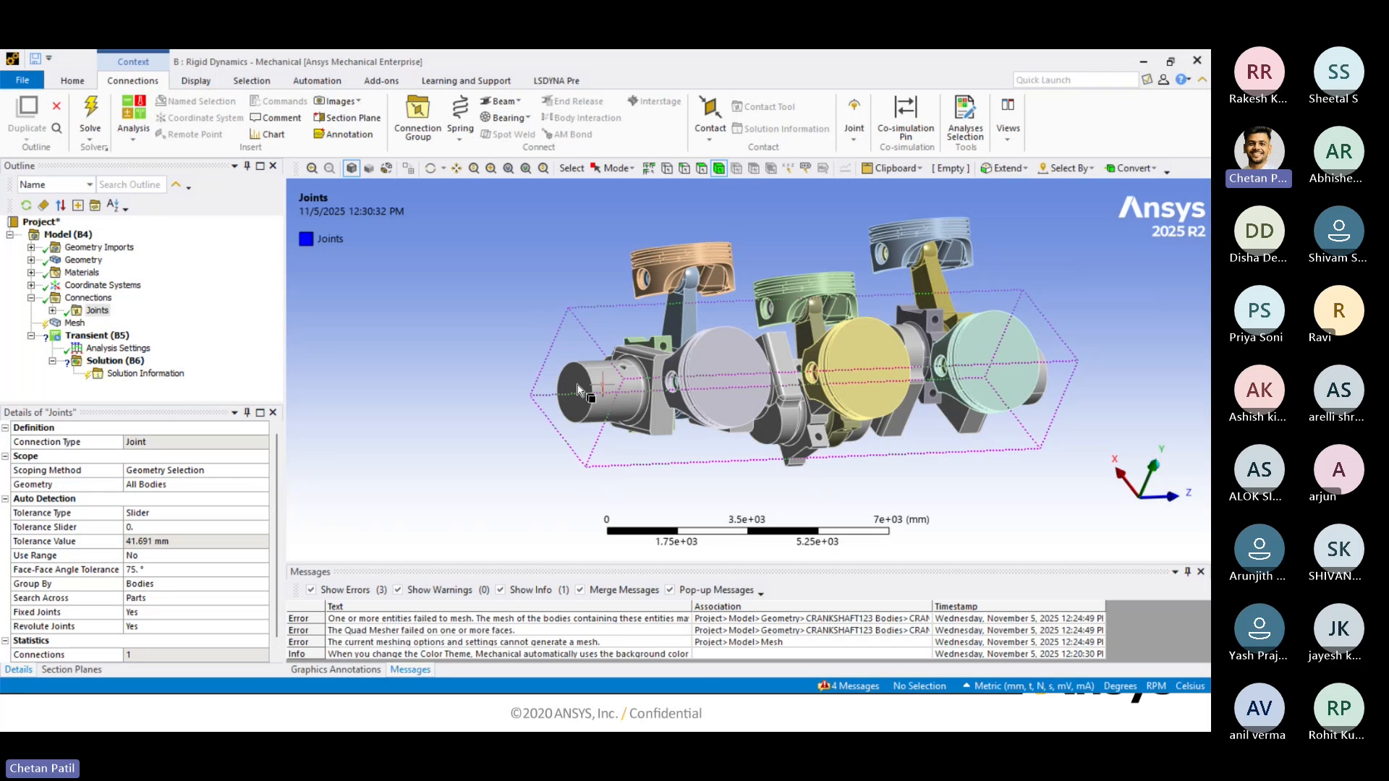
click(579, 394)
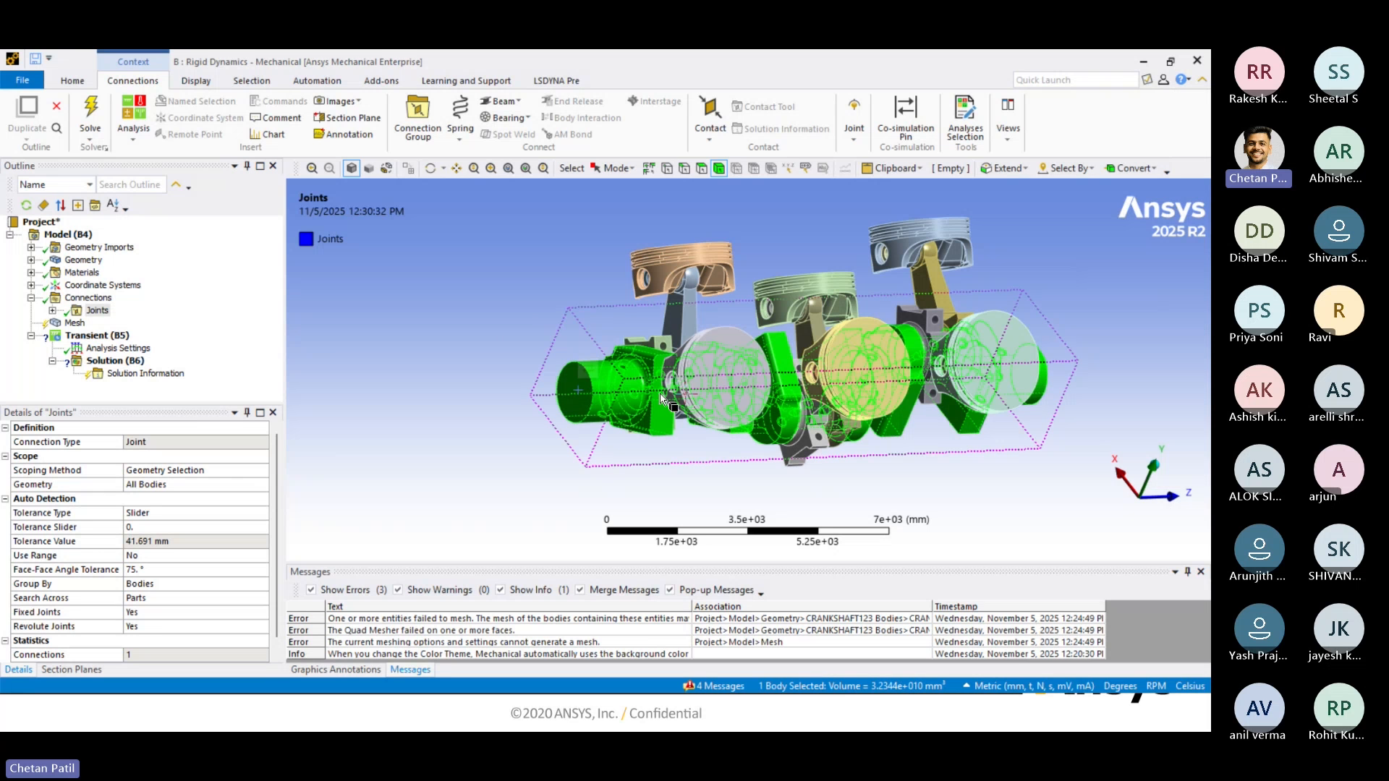
middle_drag(579, 394, 654, 322)
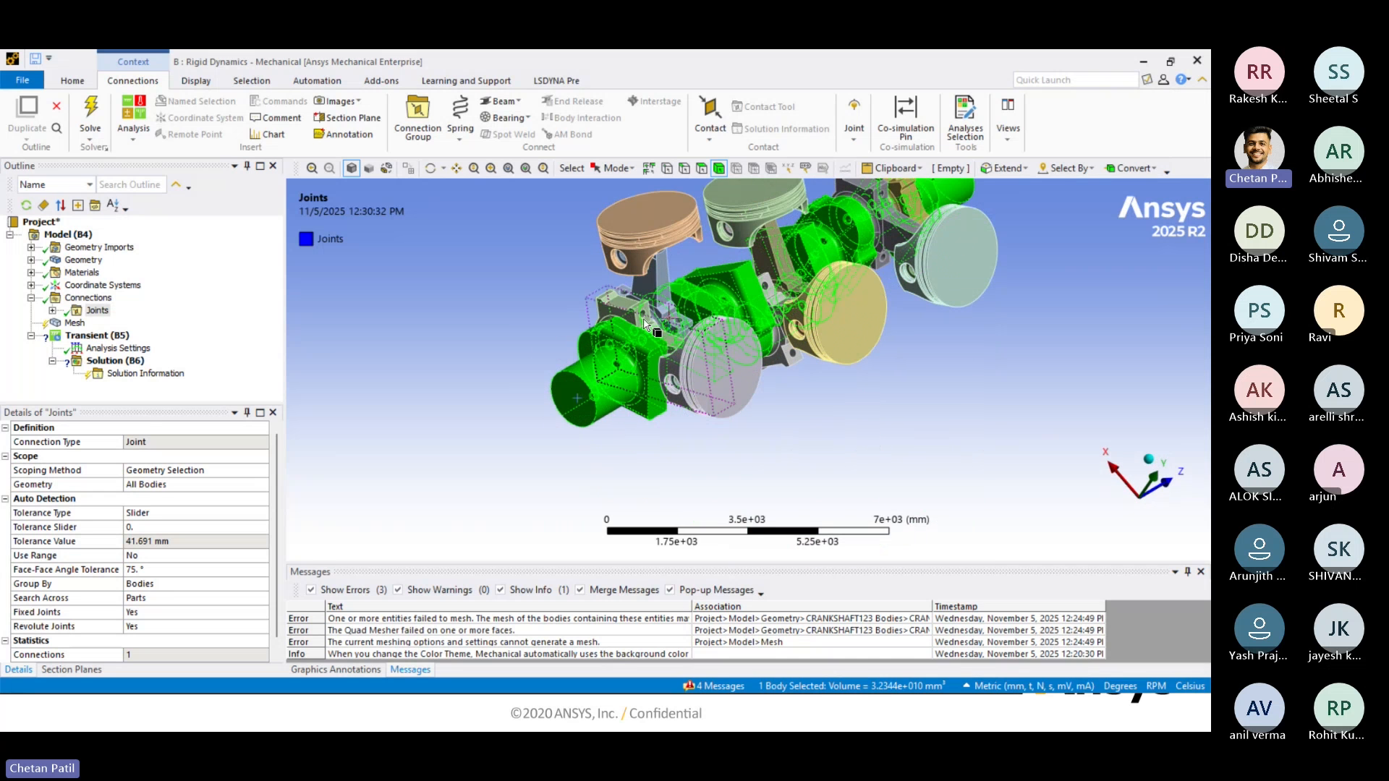
ctrl+click(660, 304)
middle_drag(714, 306, 854, 436)
scroll(760, 293, up, 4)
ctrl+click(807, 392)
ctrl+click(840, 319)
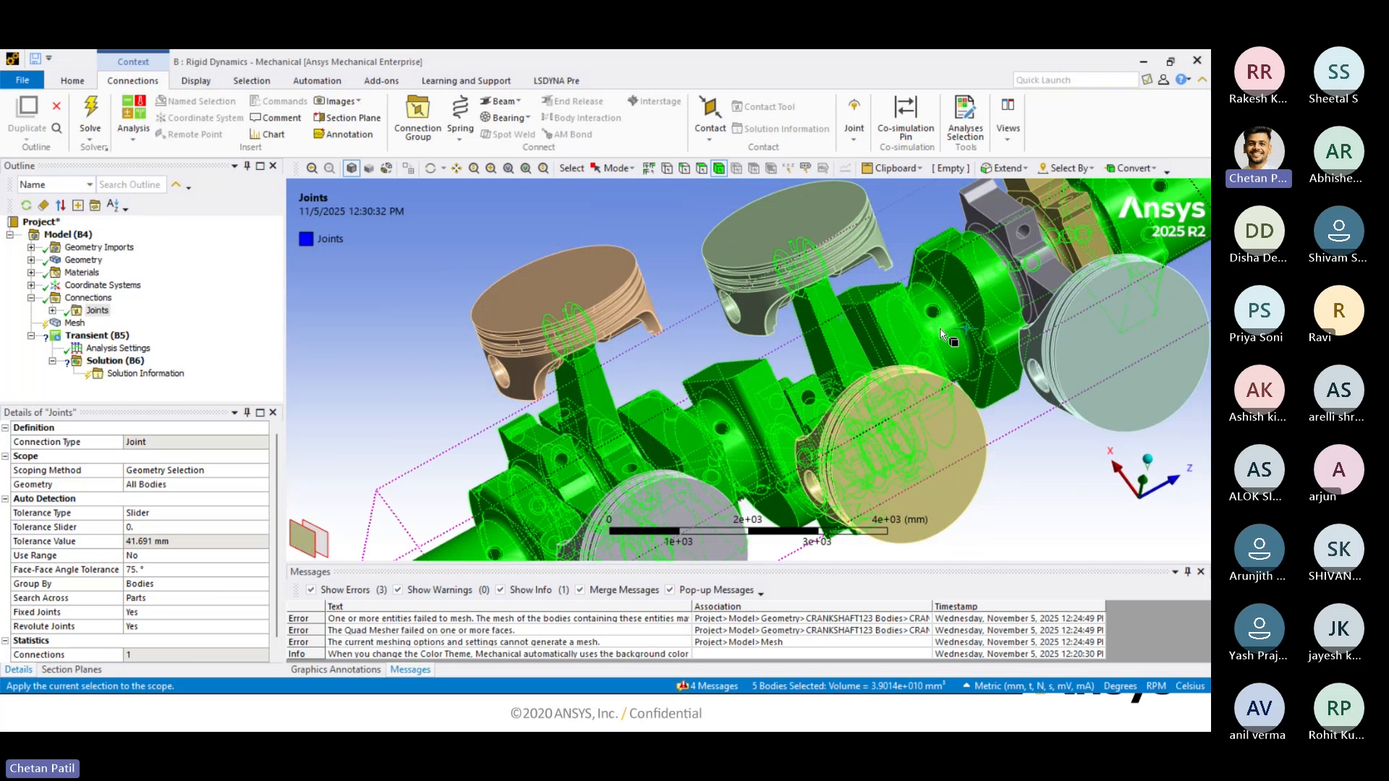
ctrl+middle_drag(948, 317, 606, 411)
ctrl+click(666, 329)
ctrl+click(705, 296)
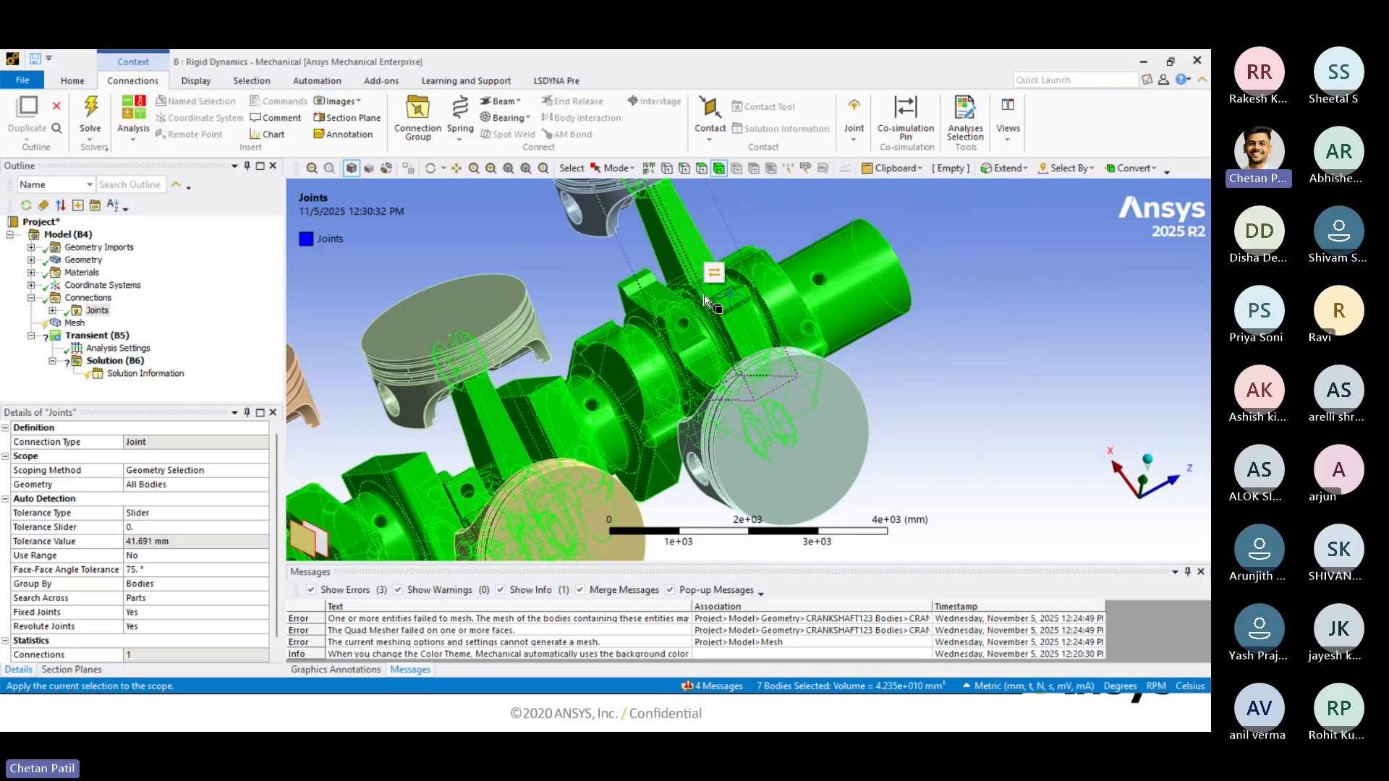
scroll(689, 364, down, 4)
middle_drag(689, 364, 751, 362)
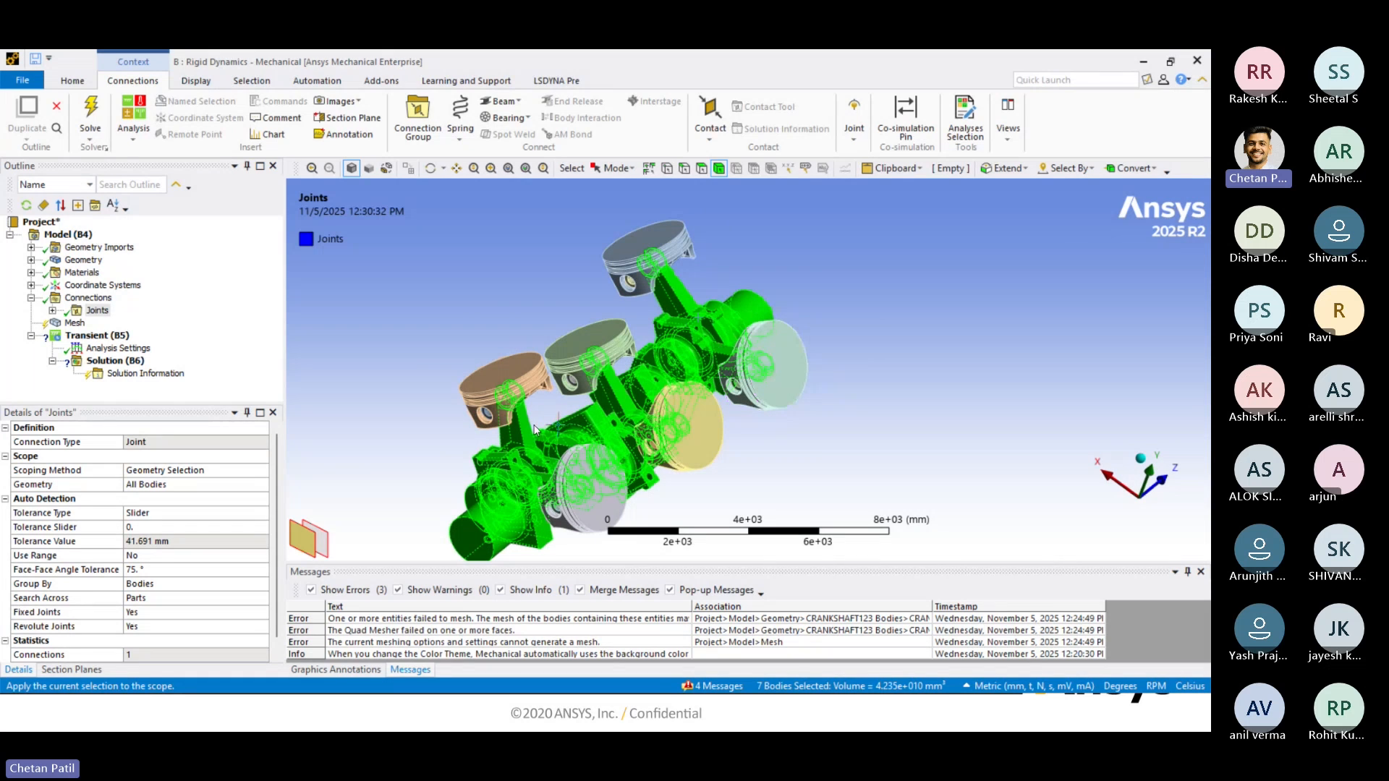
Create a named selection called Gr1 from the selected crankshaft and connecting rod bodies.
right_click(800, 257)
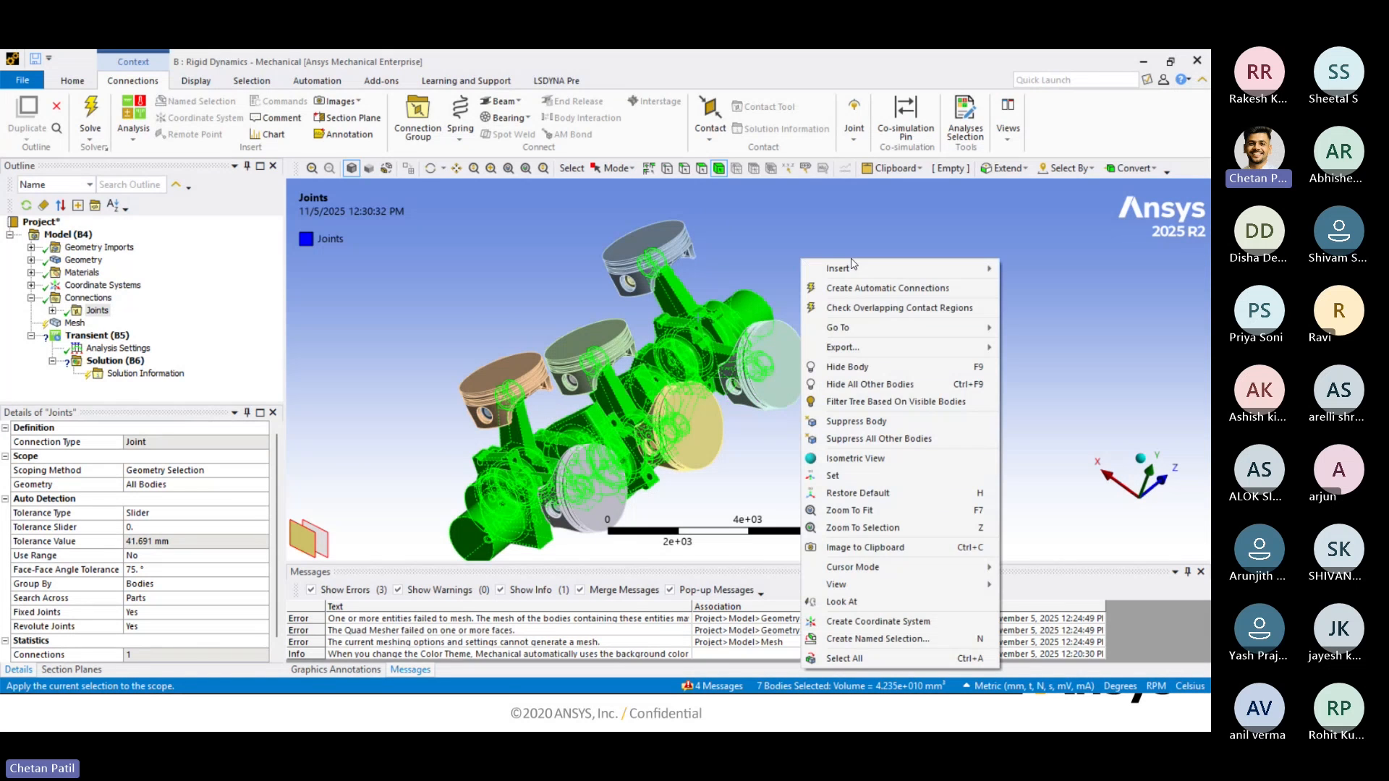
click(876, 639)
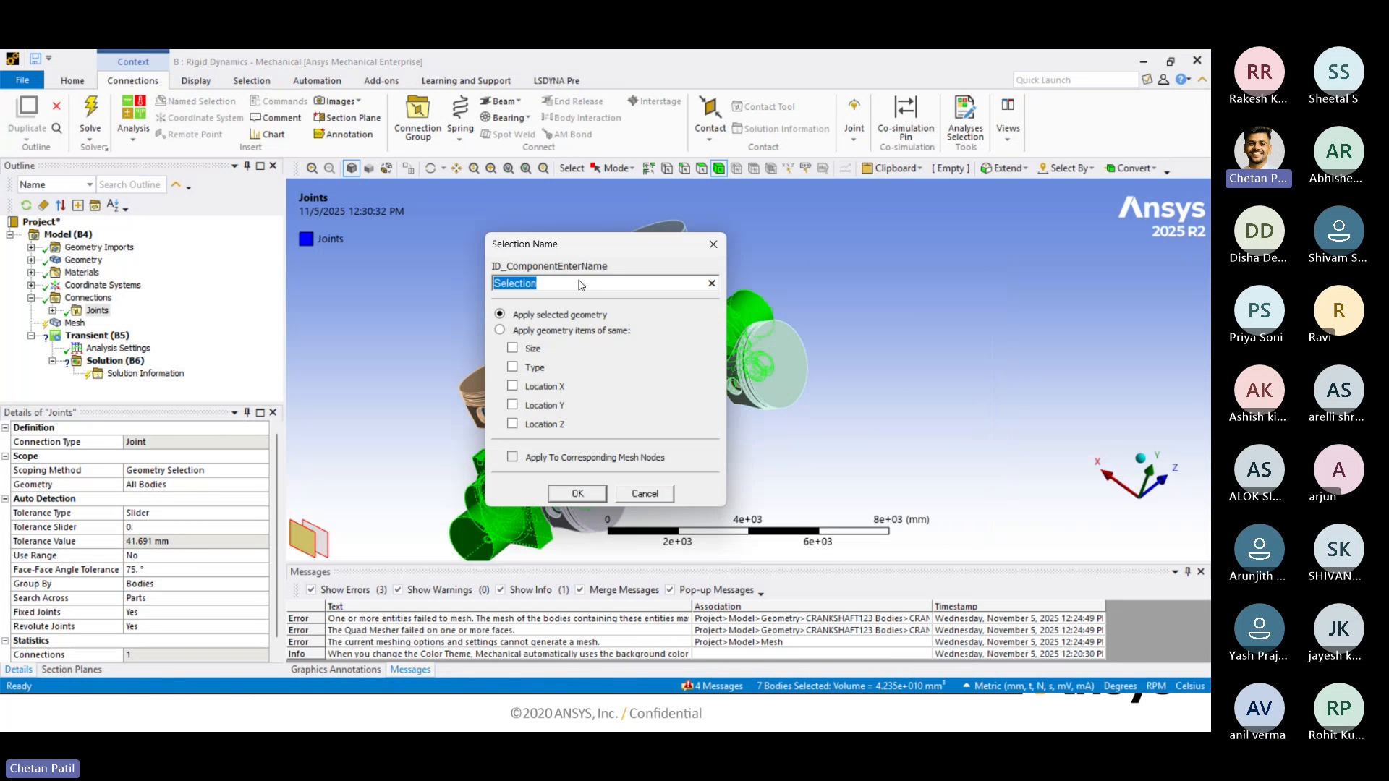
text(Gr1)
key(Return)
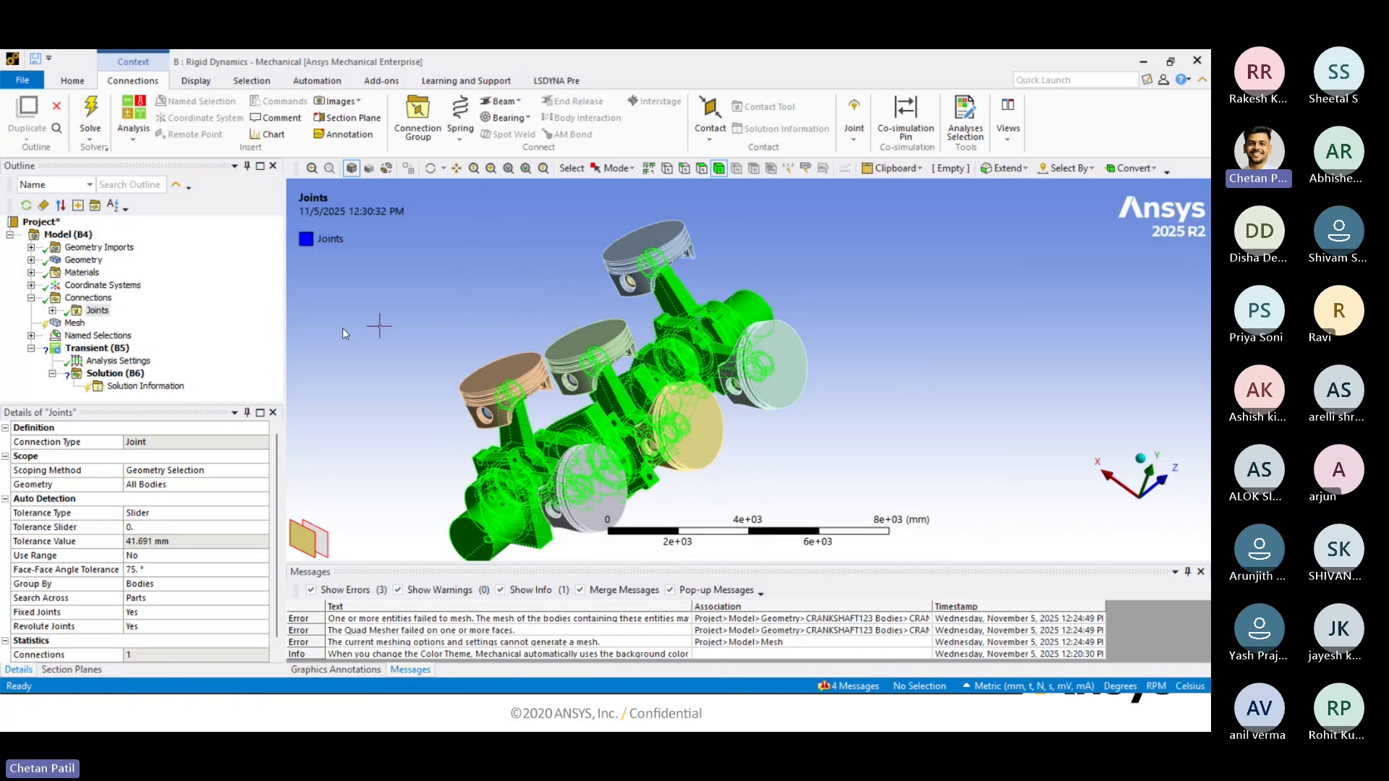
Display the Gr1 named selection and examine which bodies of the assembly it contains.
click(31, 336)
click(92, 349)
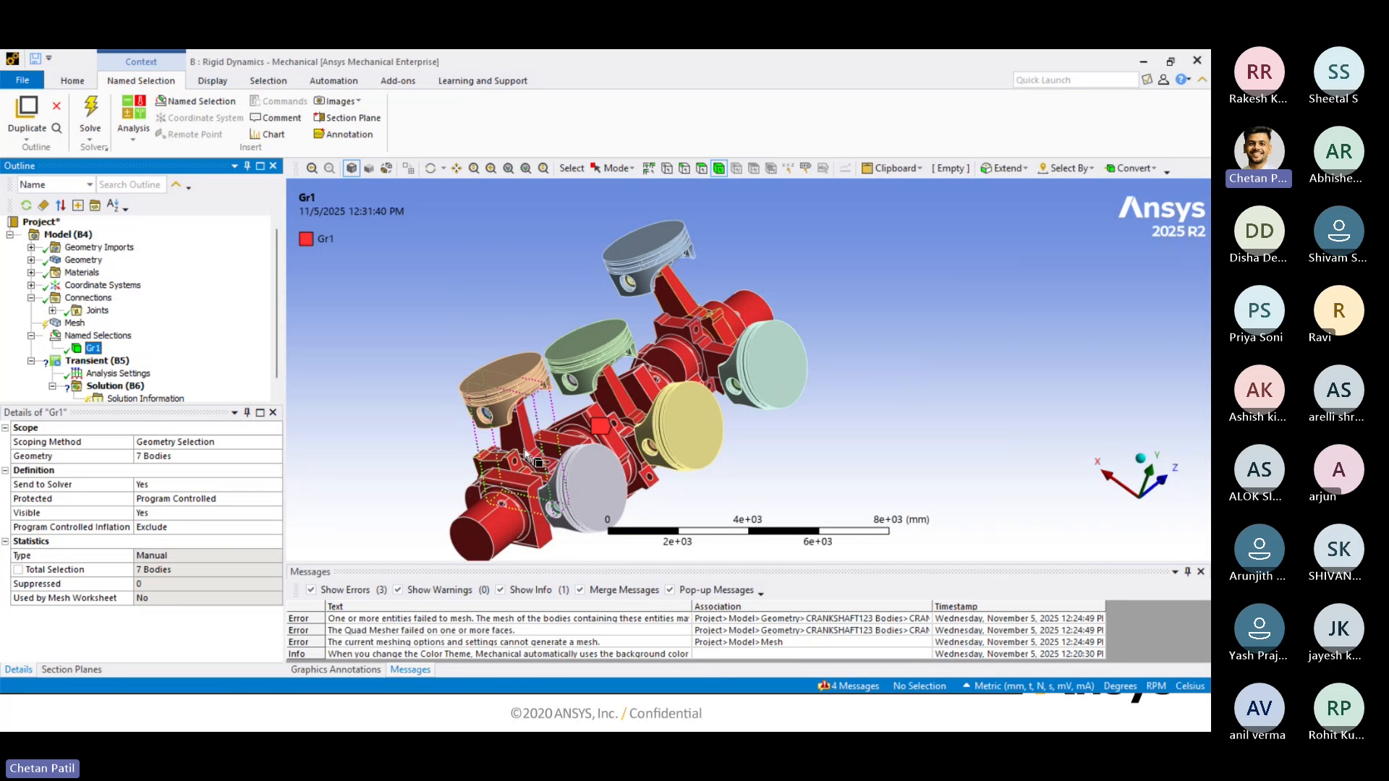
middle_drag(527, 452, 490, 400)
scroll(554, 415, down, 3)
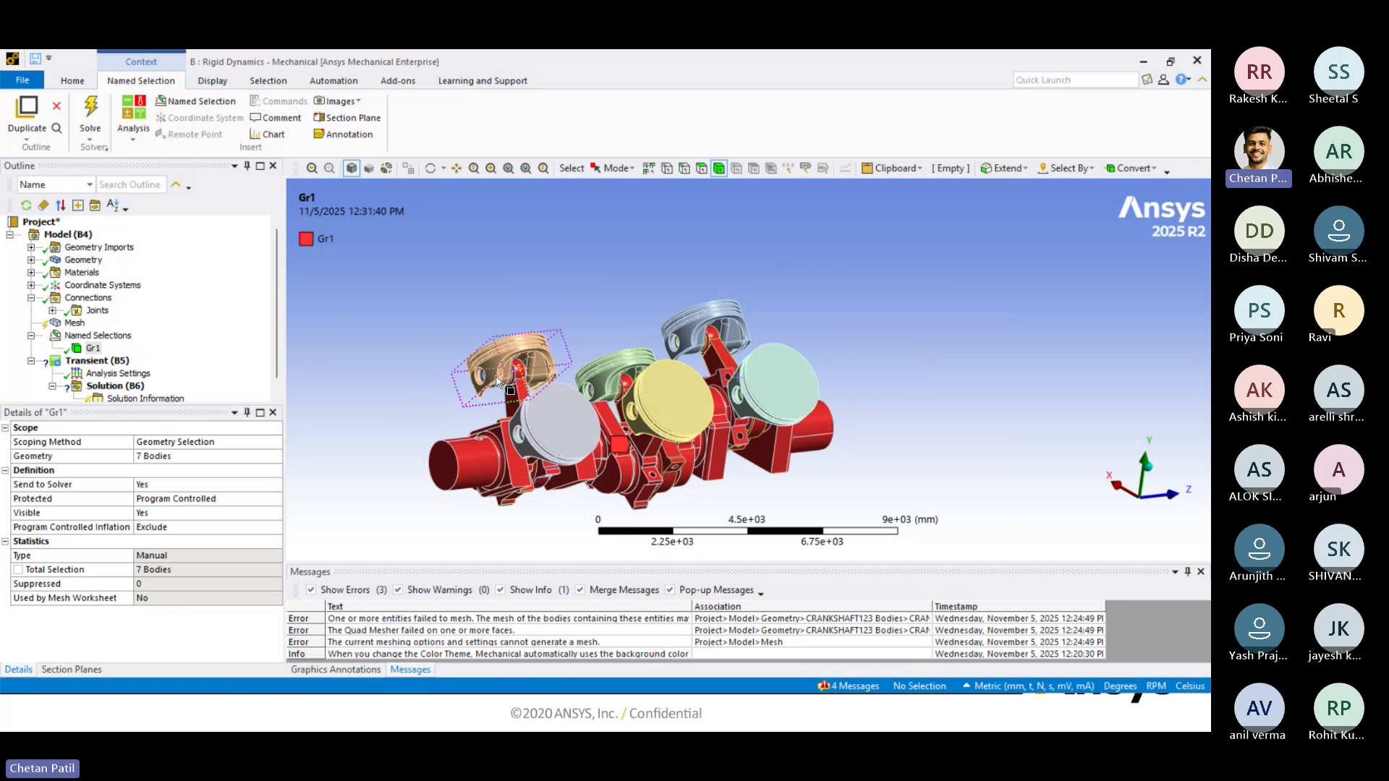
scroll(452, 375, up, 1)
scroll(452, 375, down, 2)
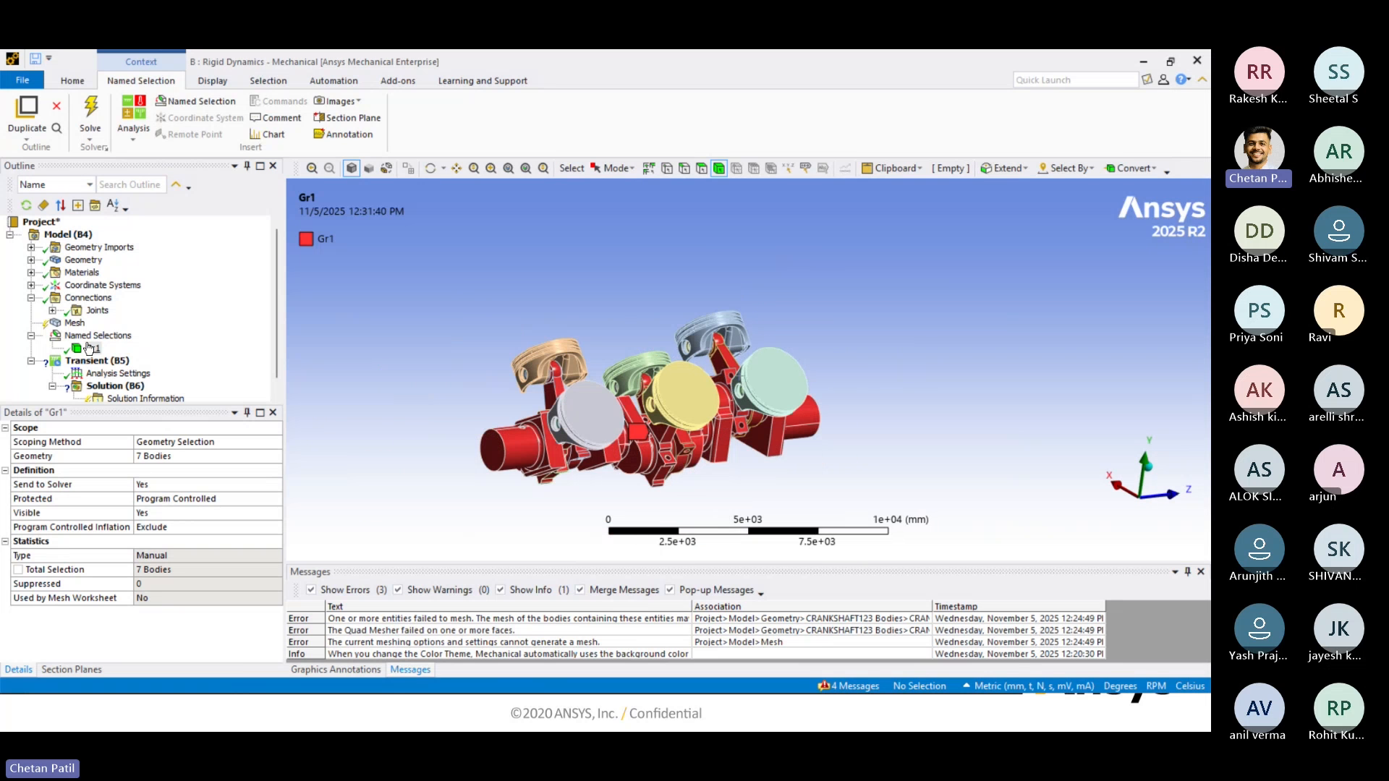
Hide all bodies scoped in Gr1 so that only the pistons and their pins are shown.
click(153, 458)
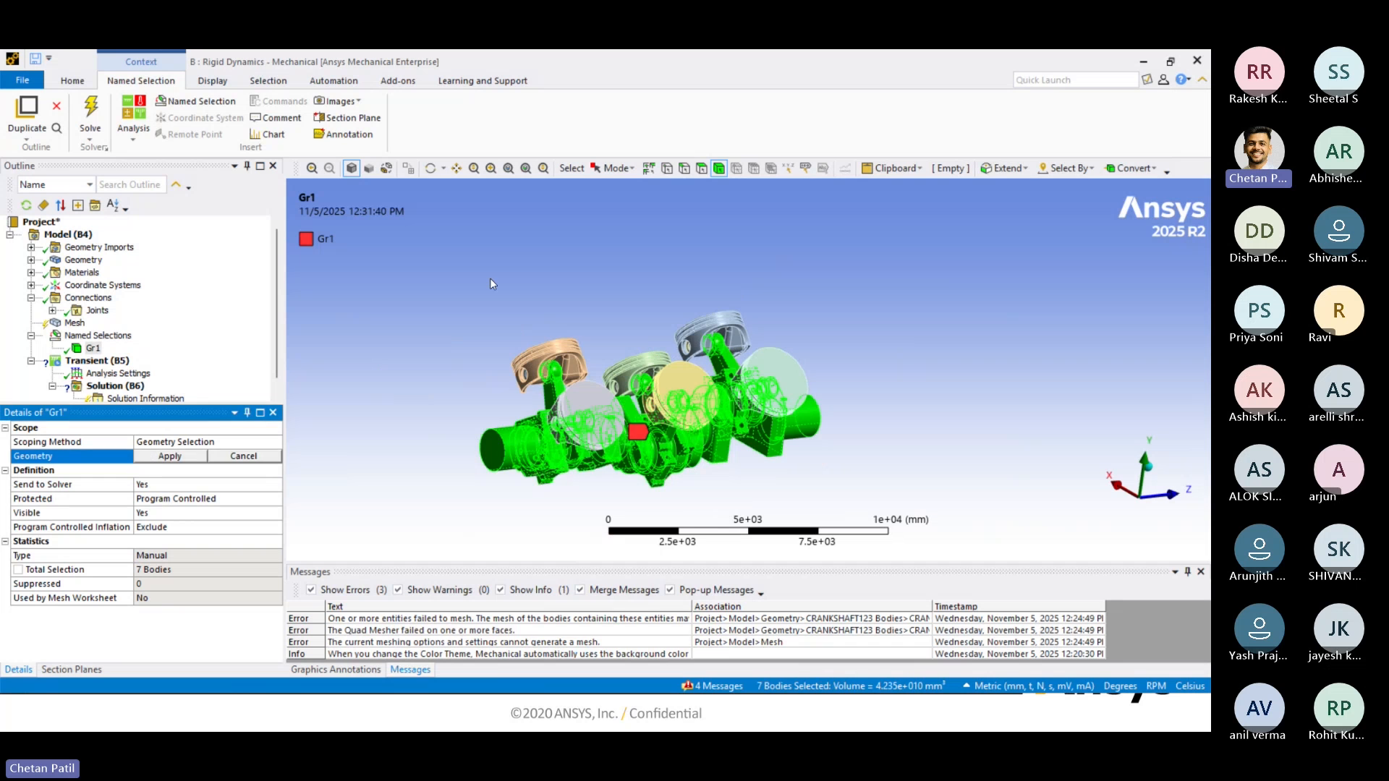
right_click(493, 282)
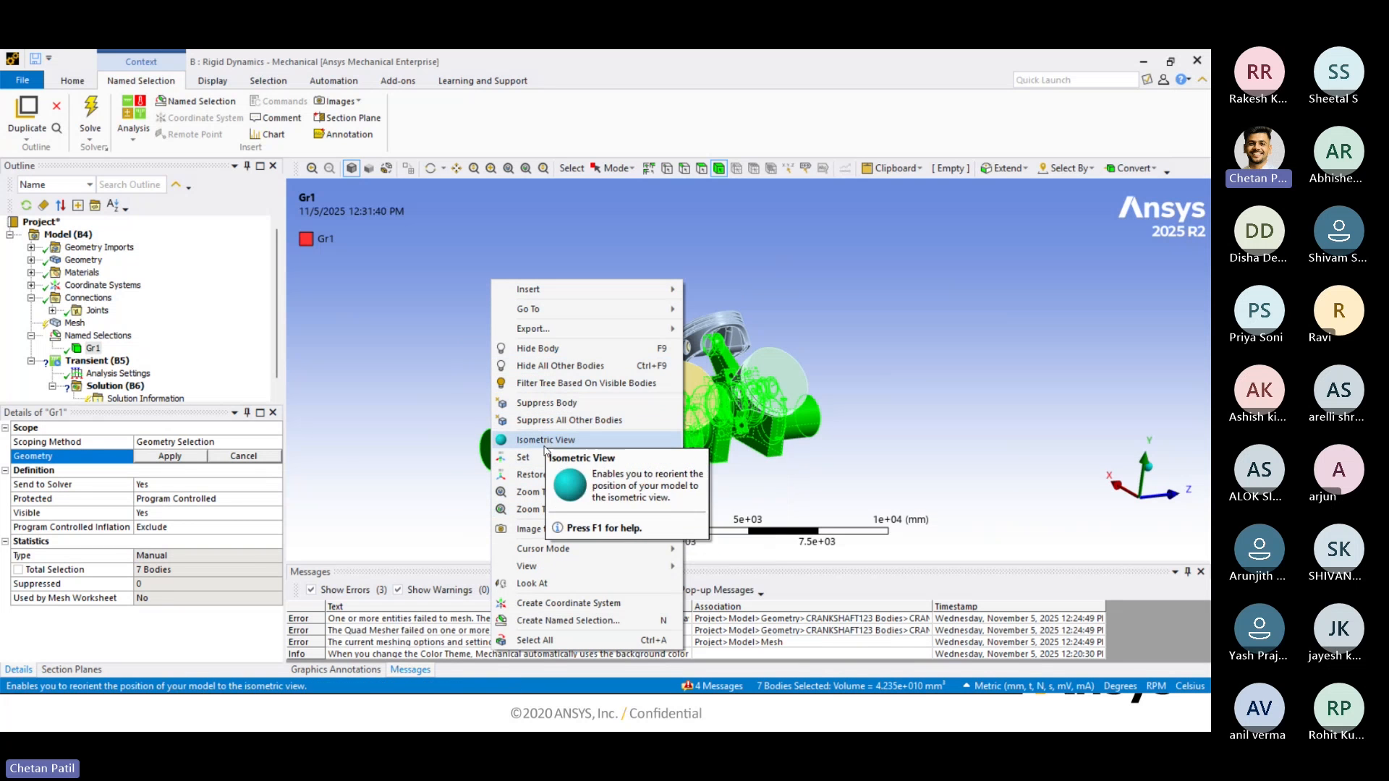
click(539, 349)
scroll(521, 389, up, 1)
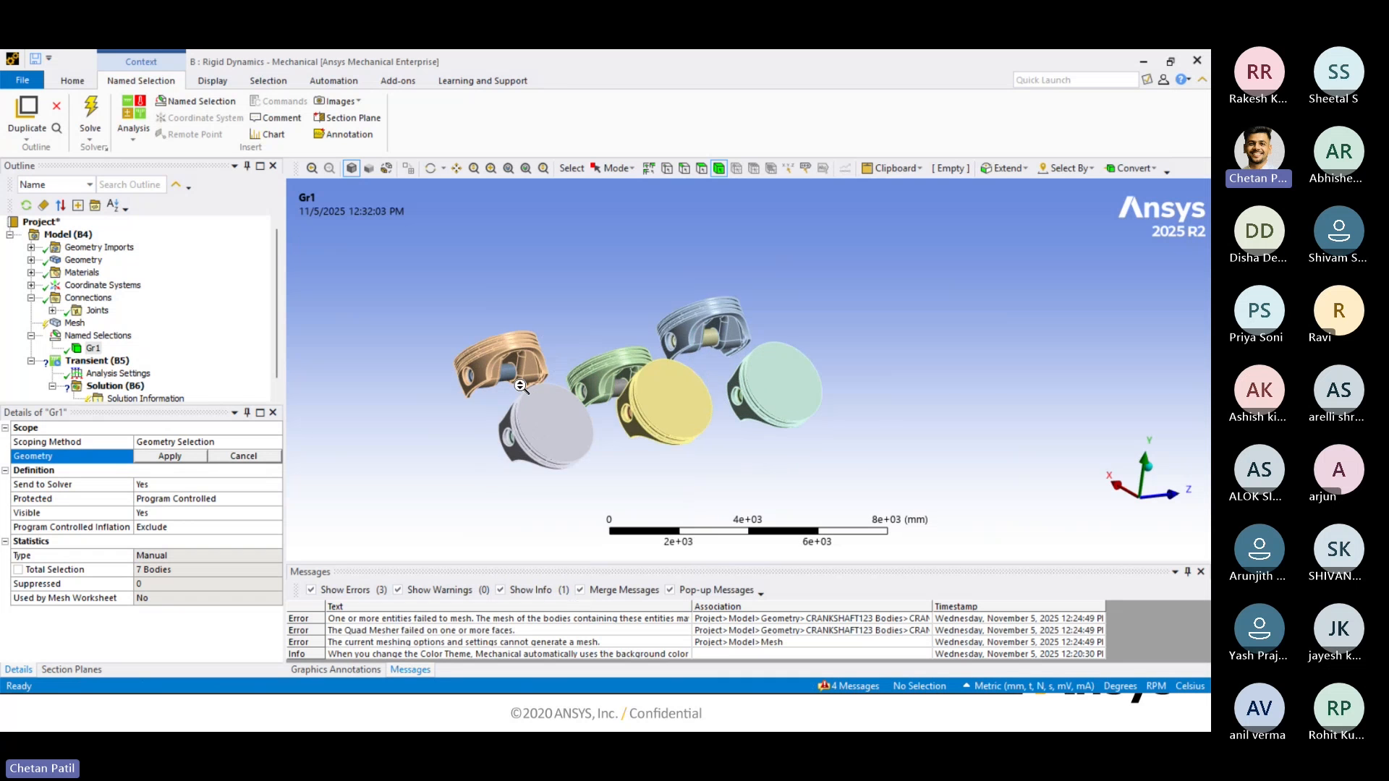
Examine the visible pistons and their pins, checking individual bodies before clearing the selection.
ctrl+middle_drag(526, 393, 770, 357)
scroll(760, 334, up, 3)
scroll(762, 335, up, 2)
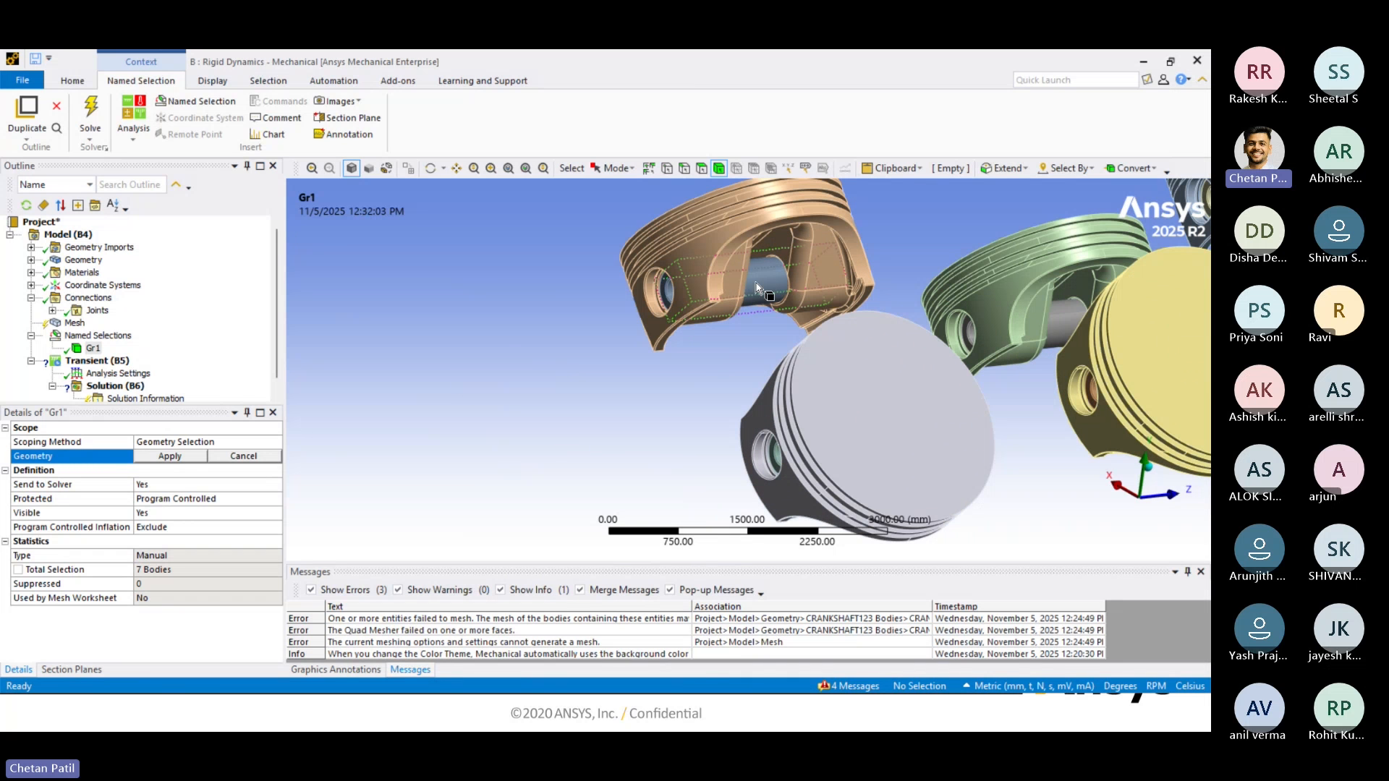
click(757, 284)
scroll(613, 333, down, 2)
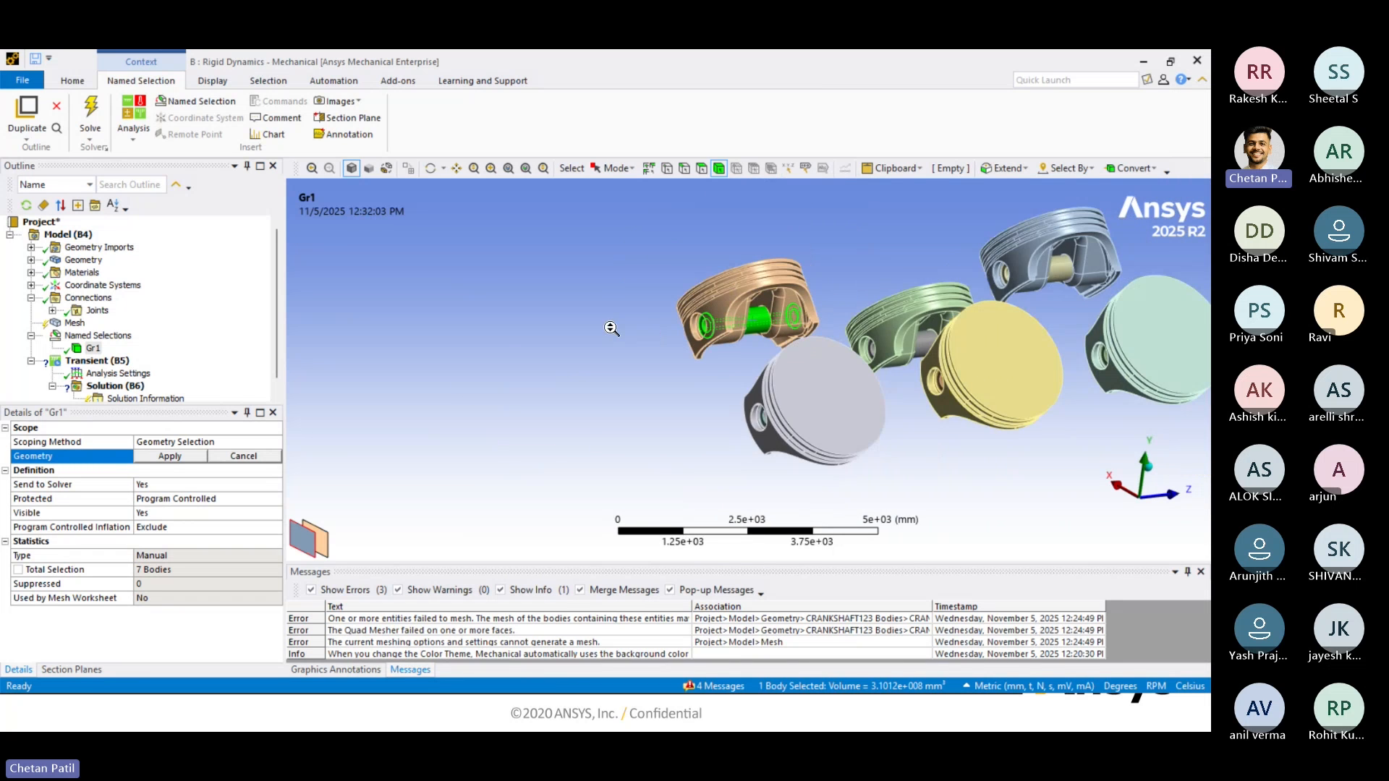
scroll(611, 329, down, 1)
click(1002, 271)
ctrl+click(1125, 349)
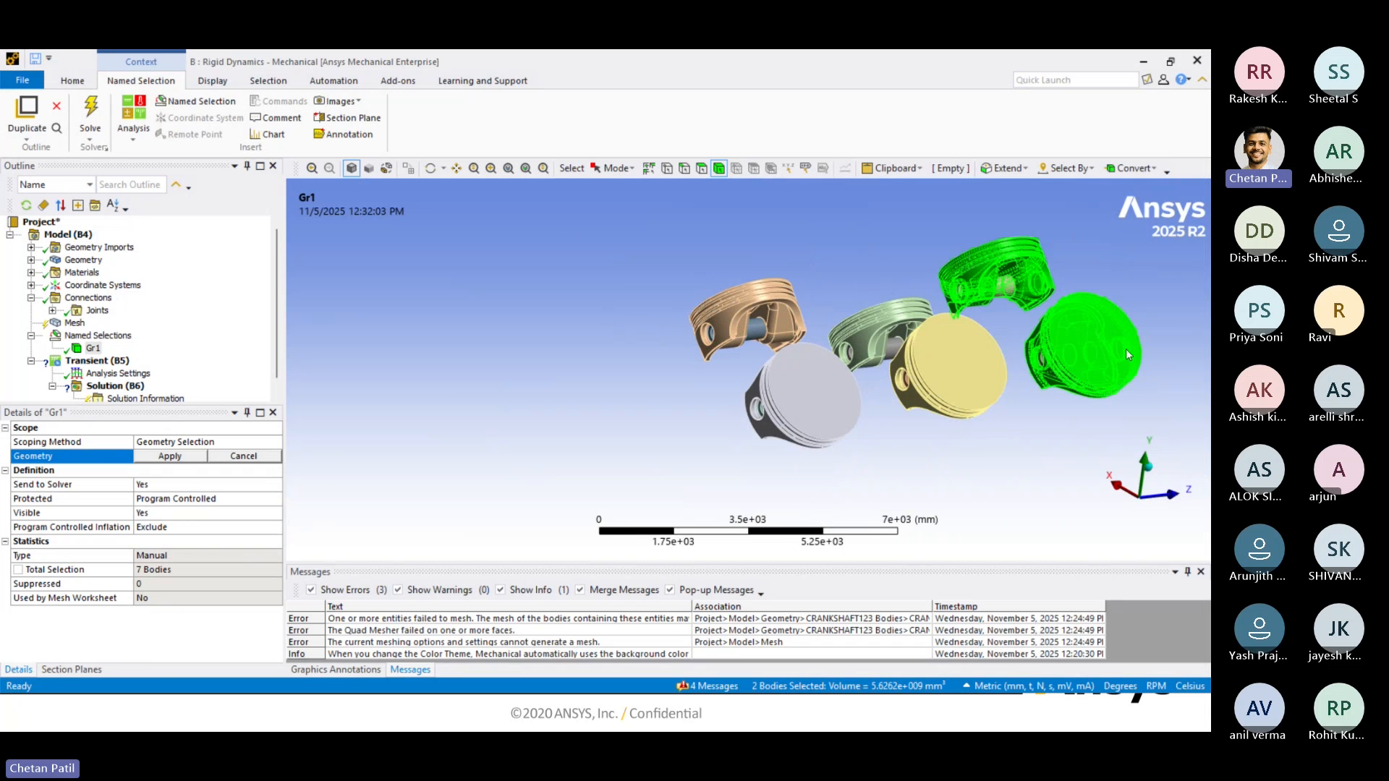
click(618, 257)
scroll(618, 256, down, 1)
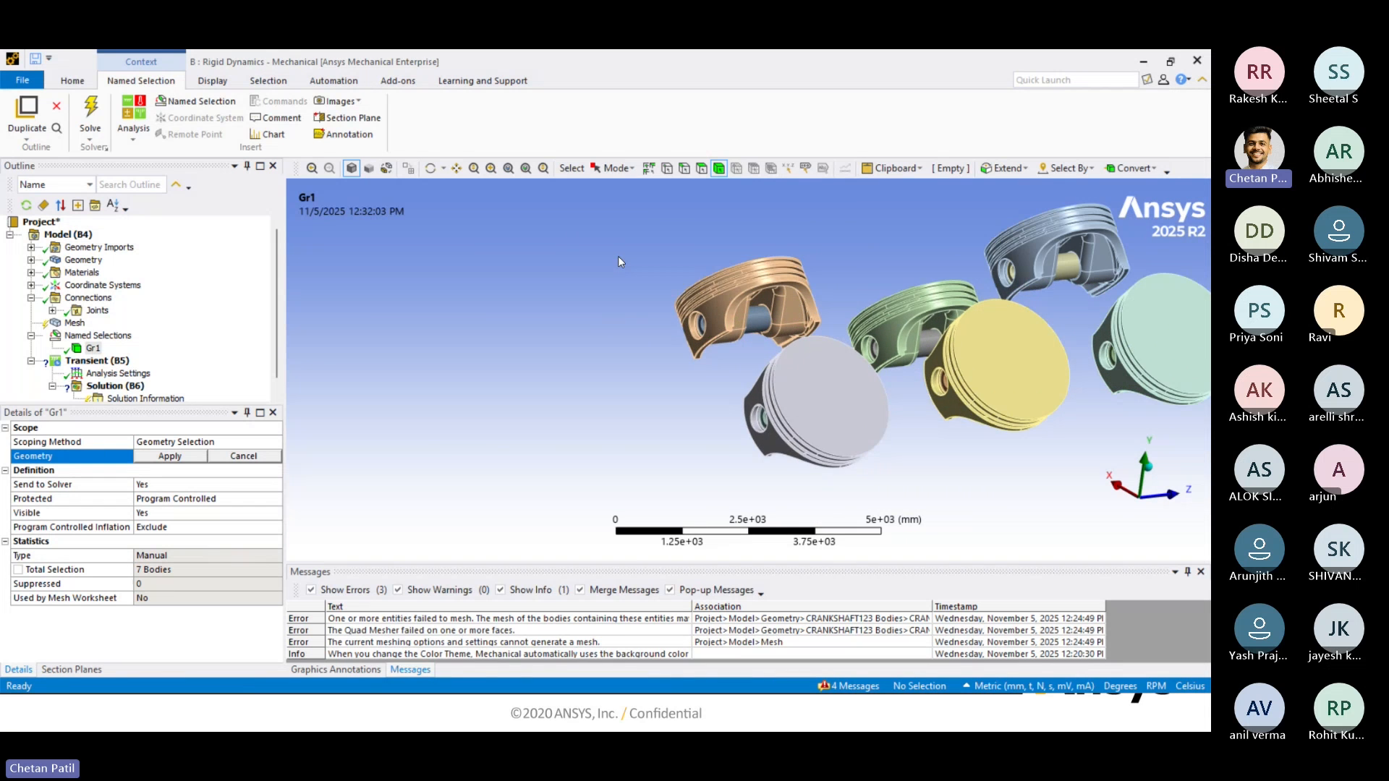
Select all visible piston and pin bodies and create a named selection called Gr2 from them.
right_click(618, 256)
click(615, 488)
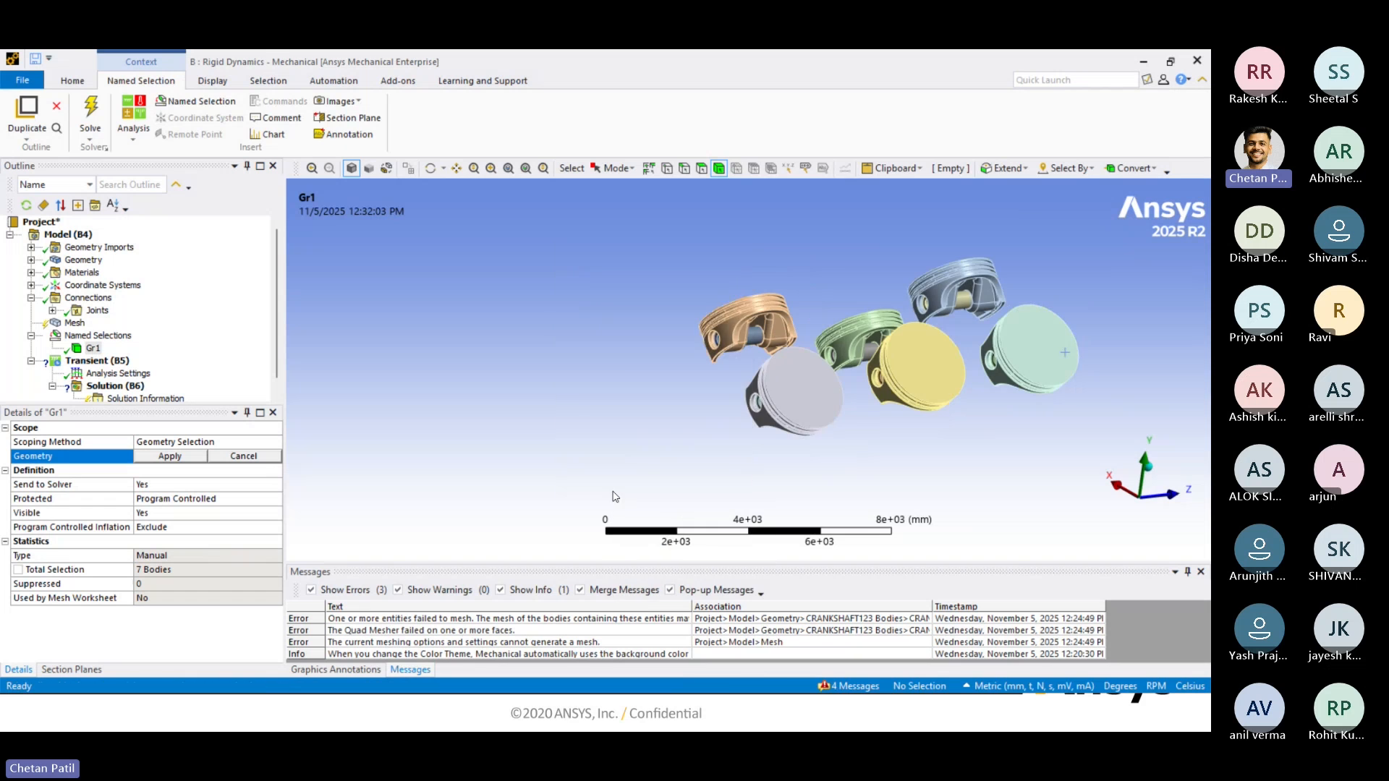
right_click(568, 311)
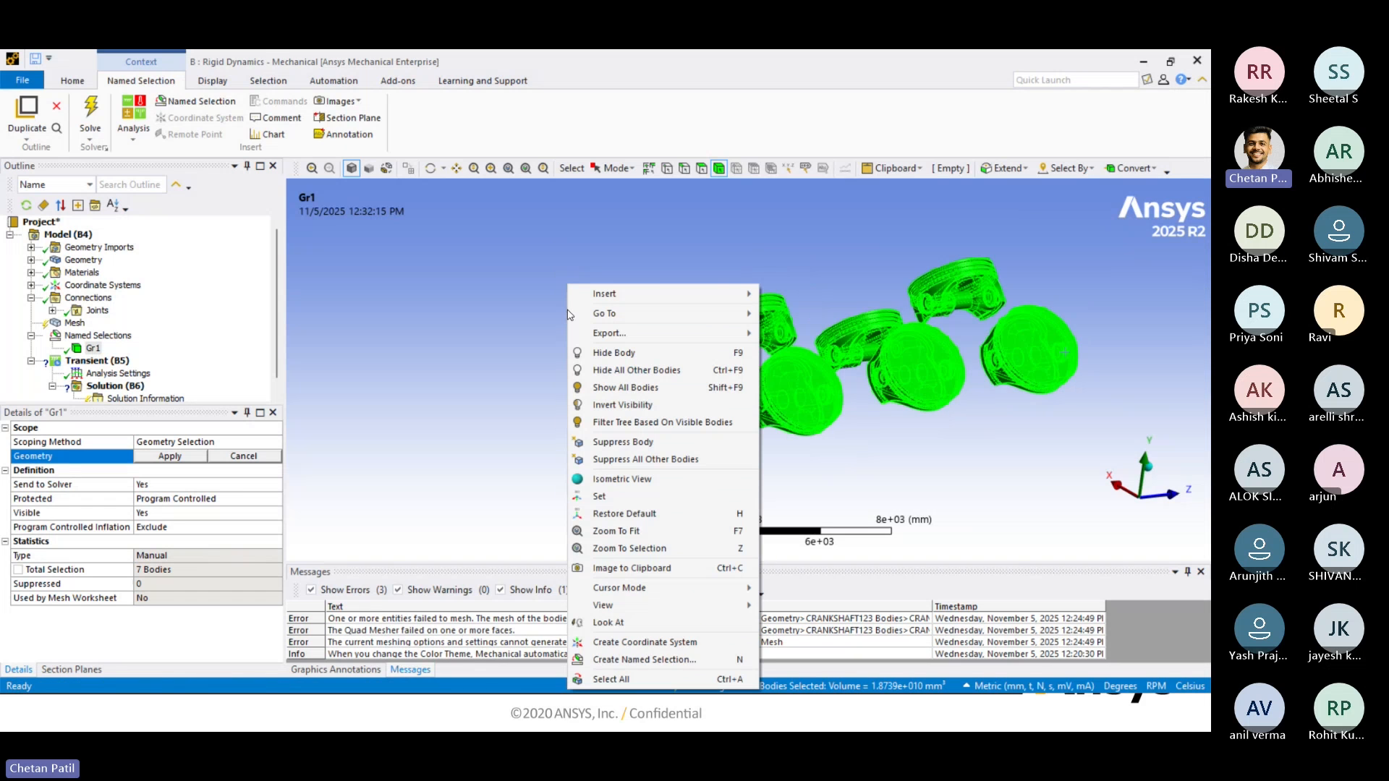
click(643, 658)
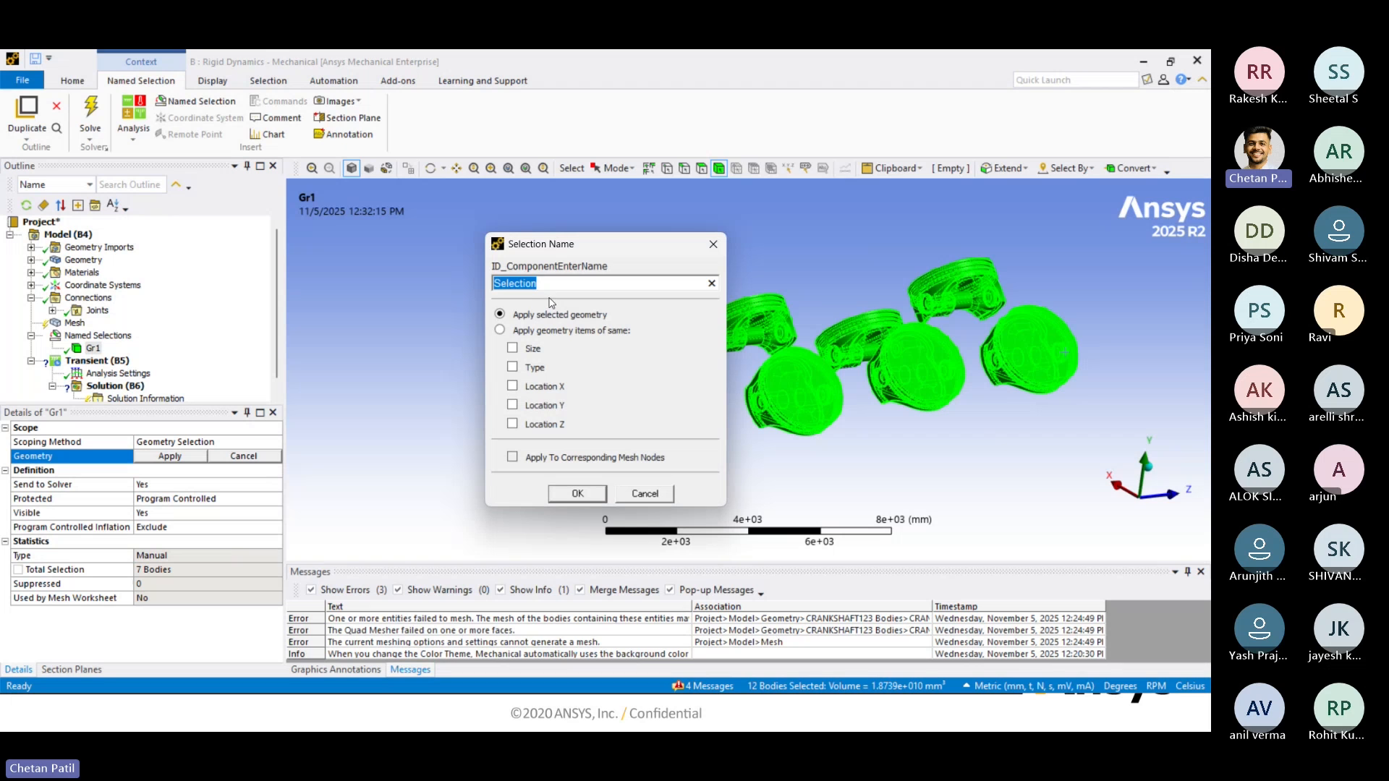
text(Gr2)
key(Return)
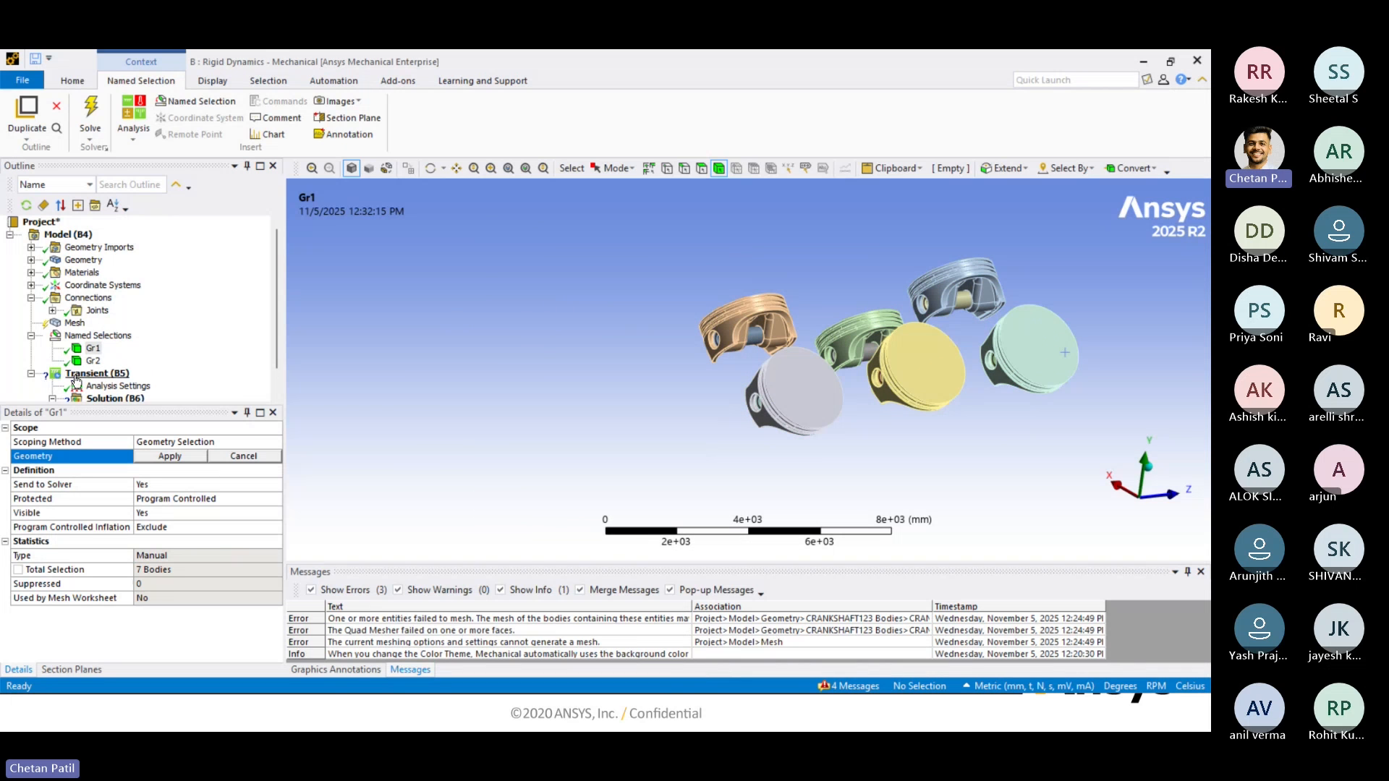
Check the Gr2 and Gr1 named selections and make all bodies of the assembly visible again.
click(88, 363)
click(92, 349)
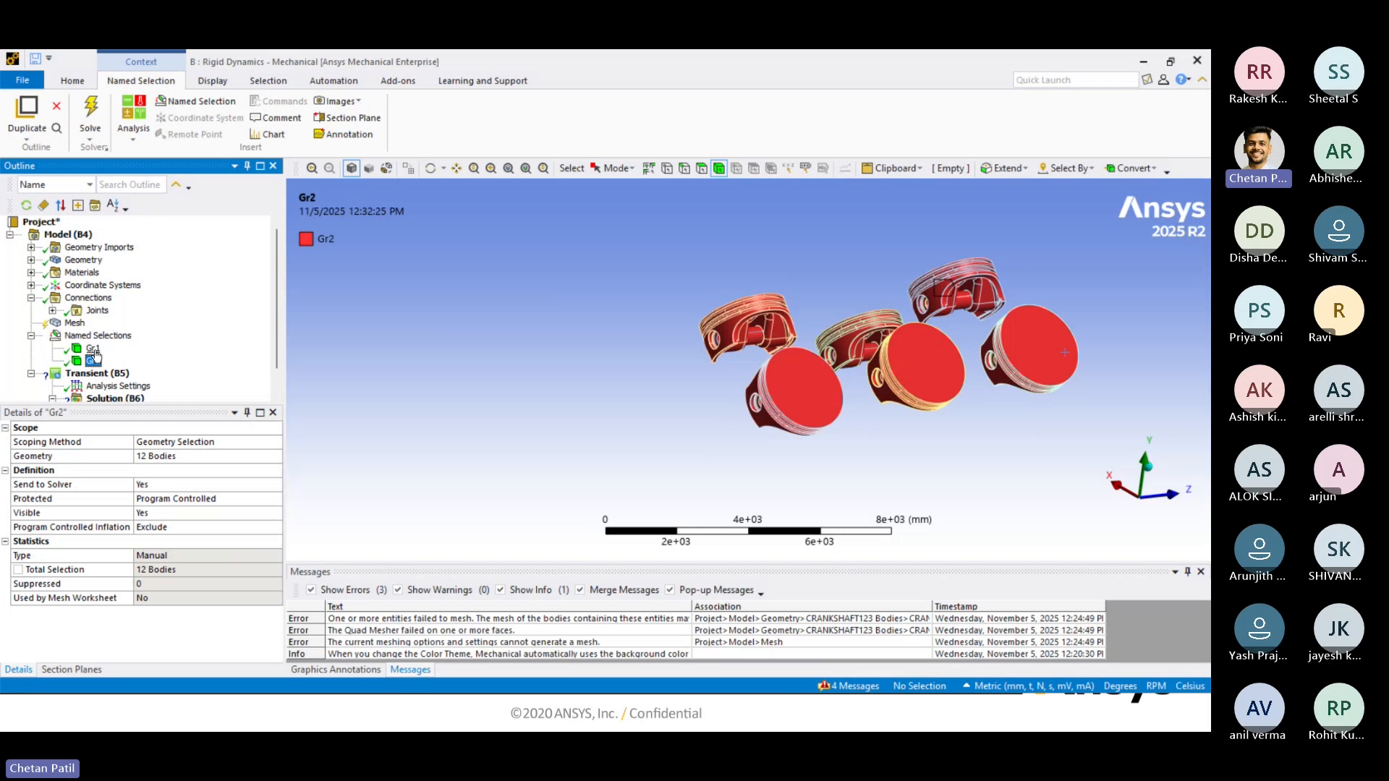
right_click(508, 223)
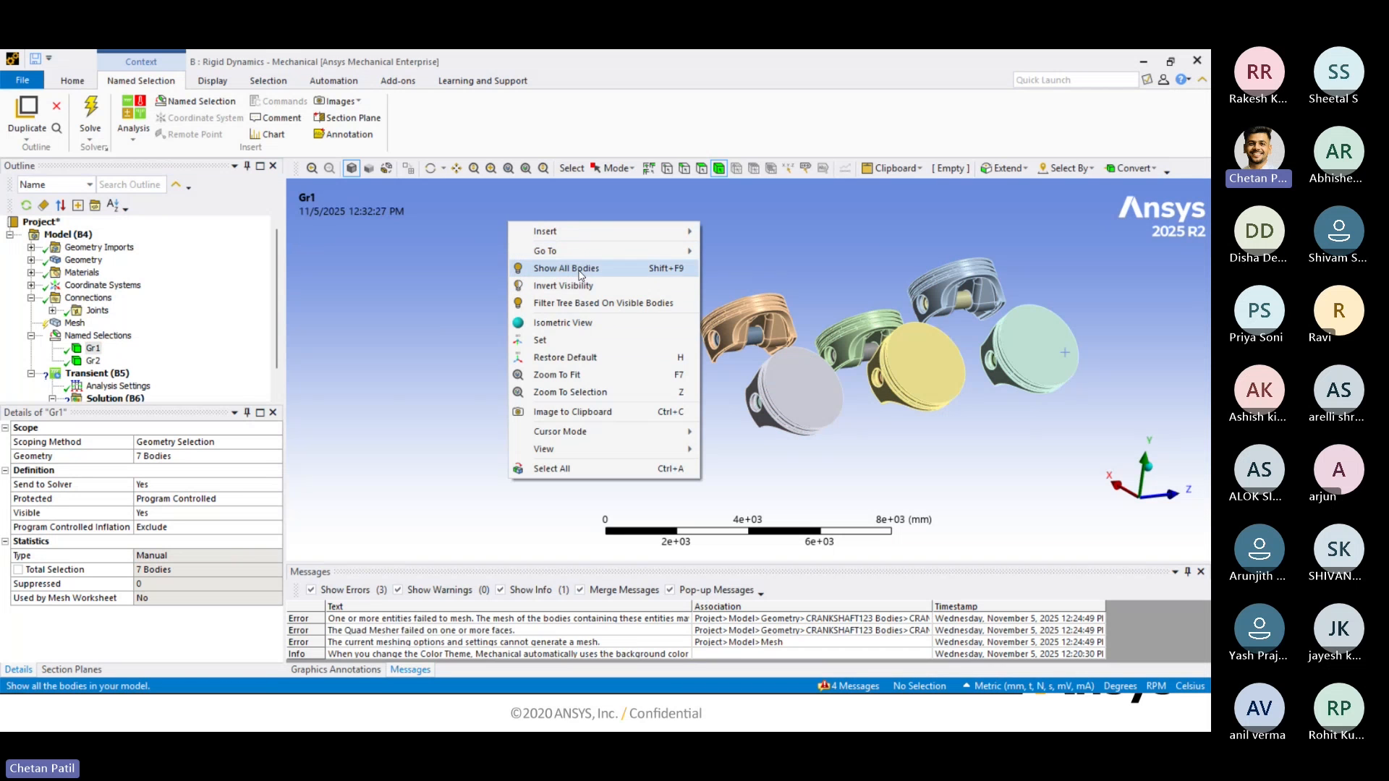
click(579, 269)
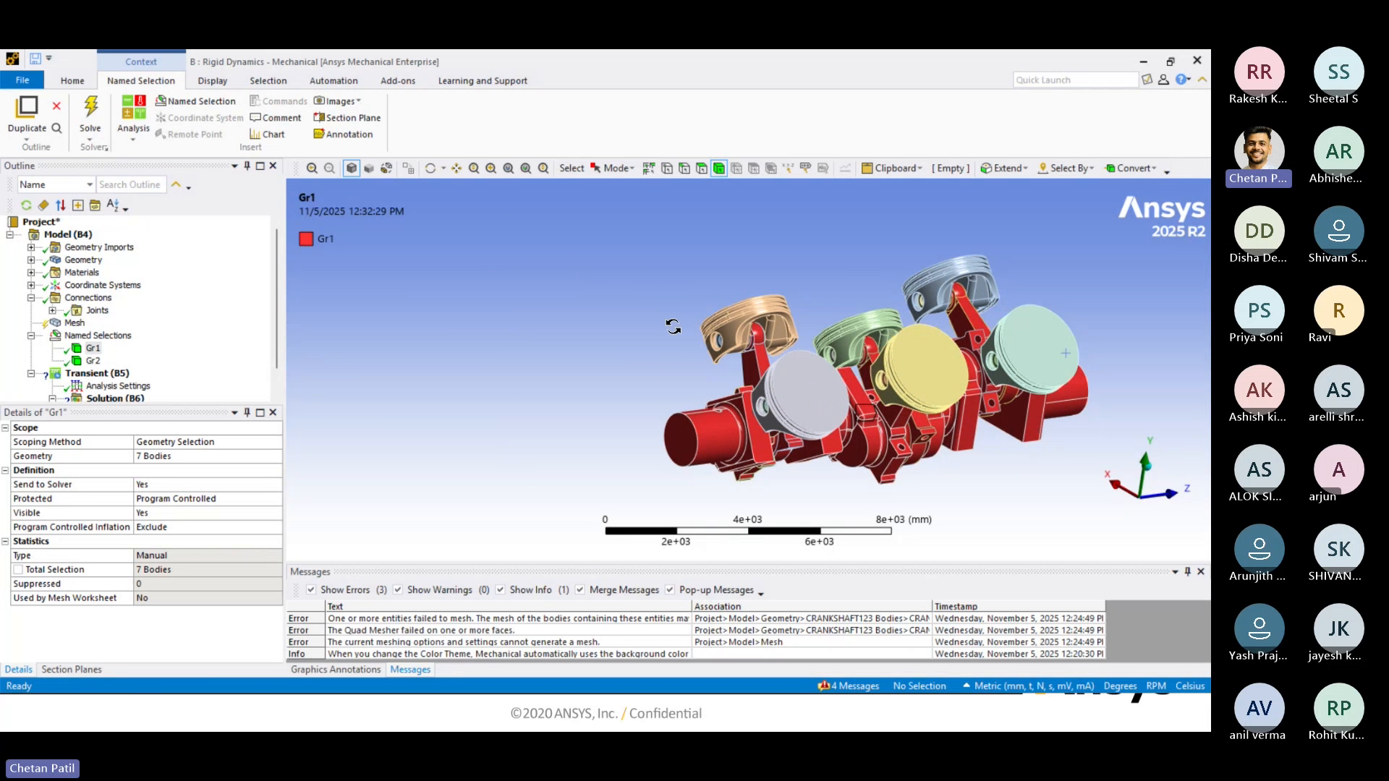
Examine how the connecting rods in Gr1 meet the pistons and pins in Gr2, including the geometry scoped in Gr2.
middle_drag(673, 327, 723, 348)
click(761, 376)
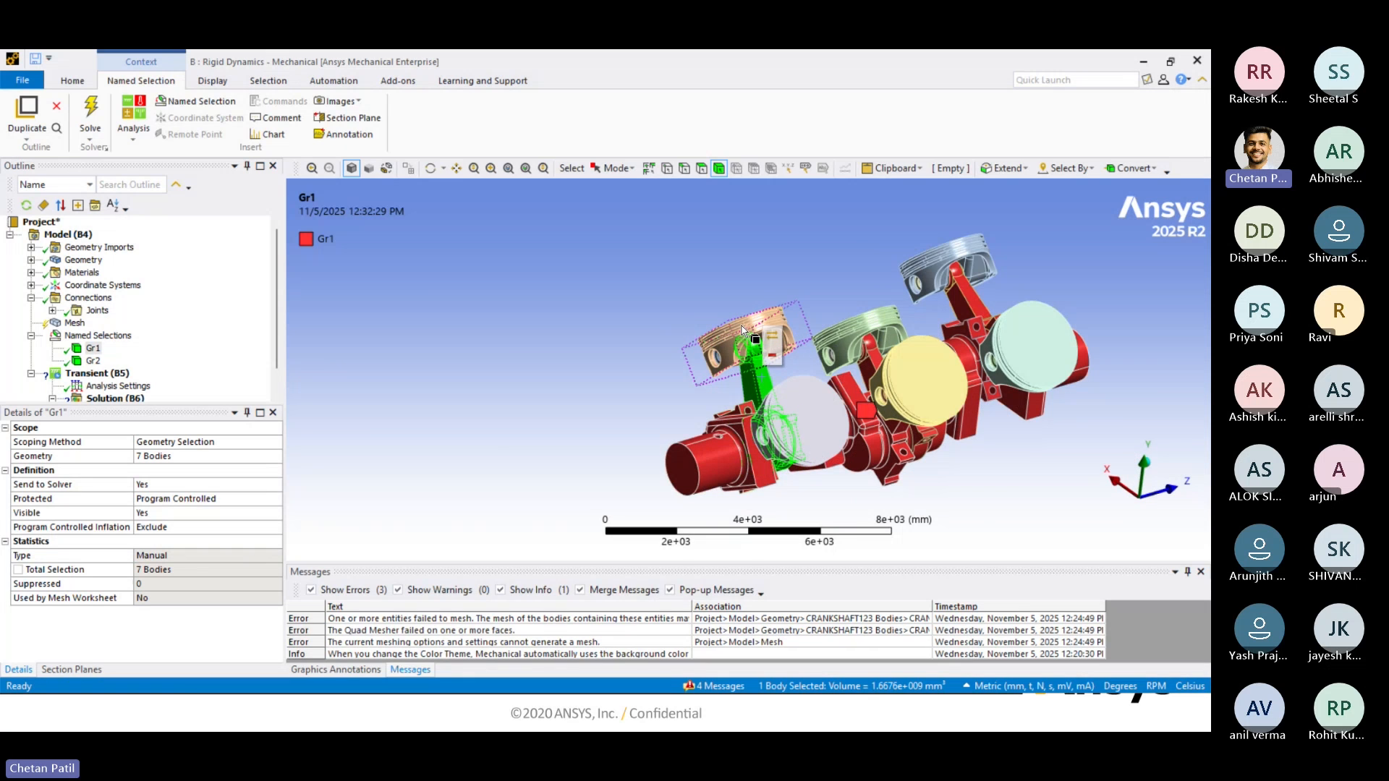
scroll(743, 330, up, 5)
scroll(742, 326, up, 2)
middle_drag(737, 322, 767, 365)
click(482, 336)
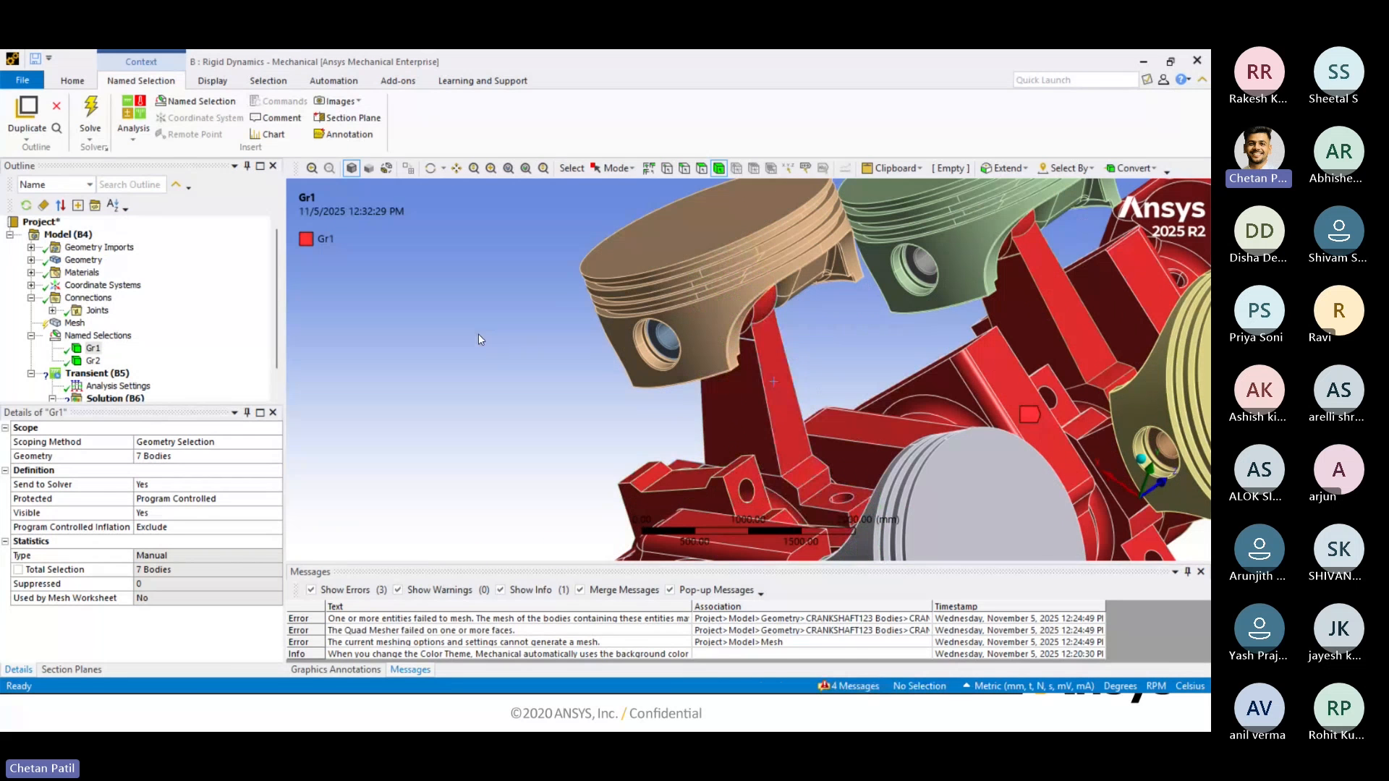
click(94, 361)
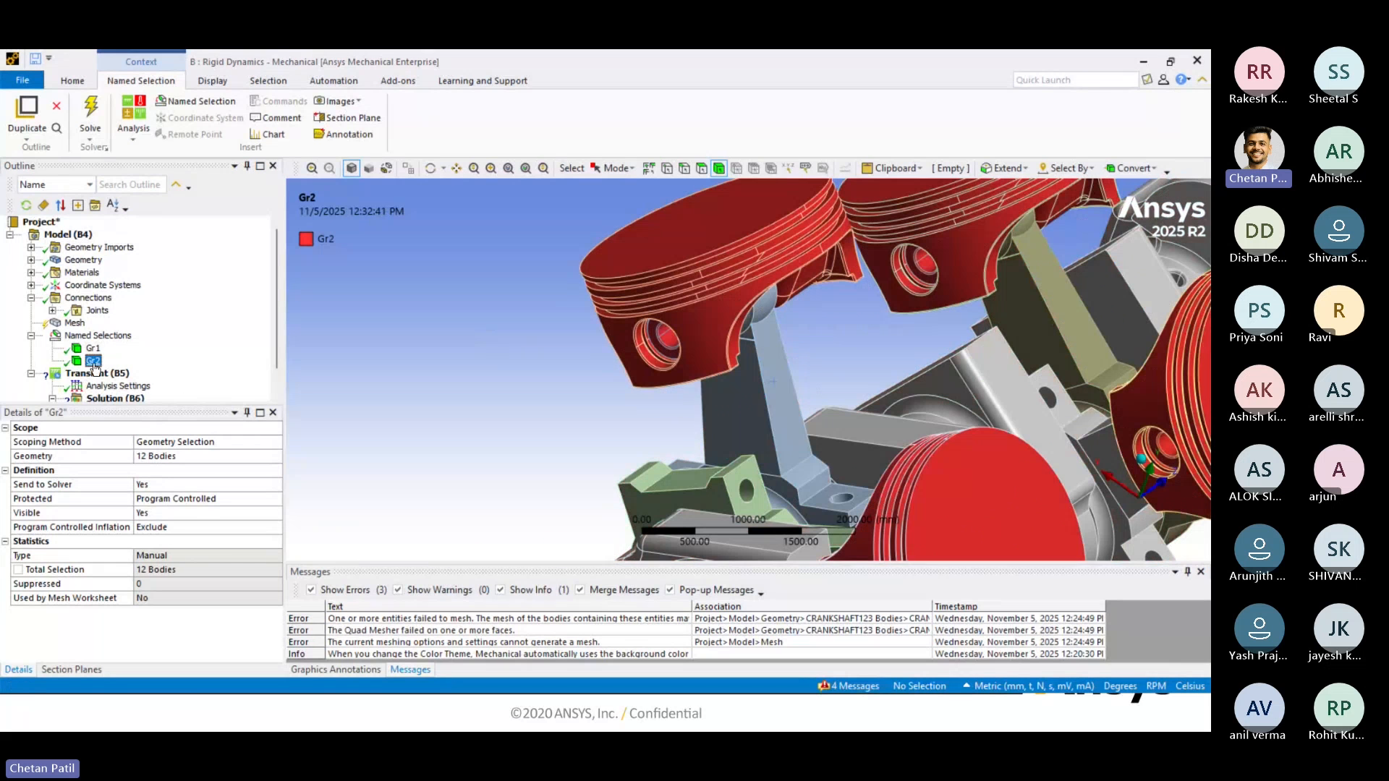
click(165, 457)
scroll(723, 340, down, 3)
middle_drag(723, 340, 711, 336)
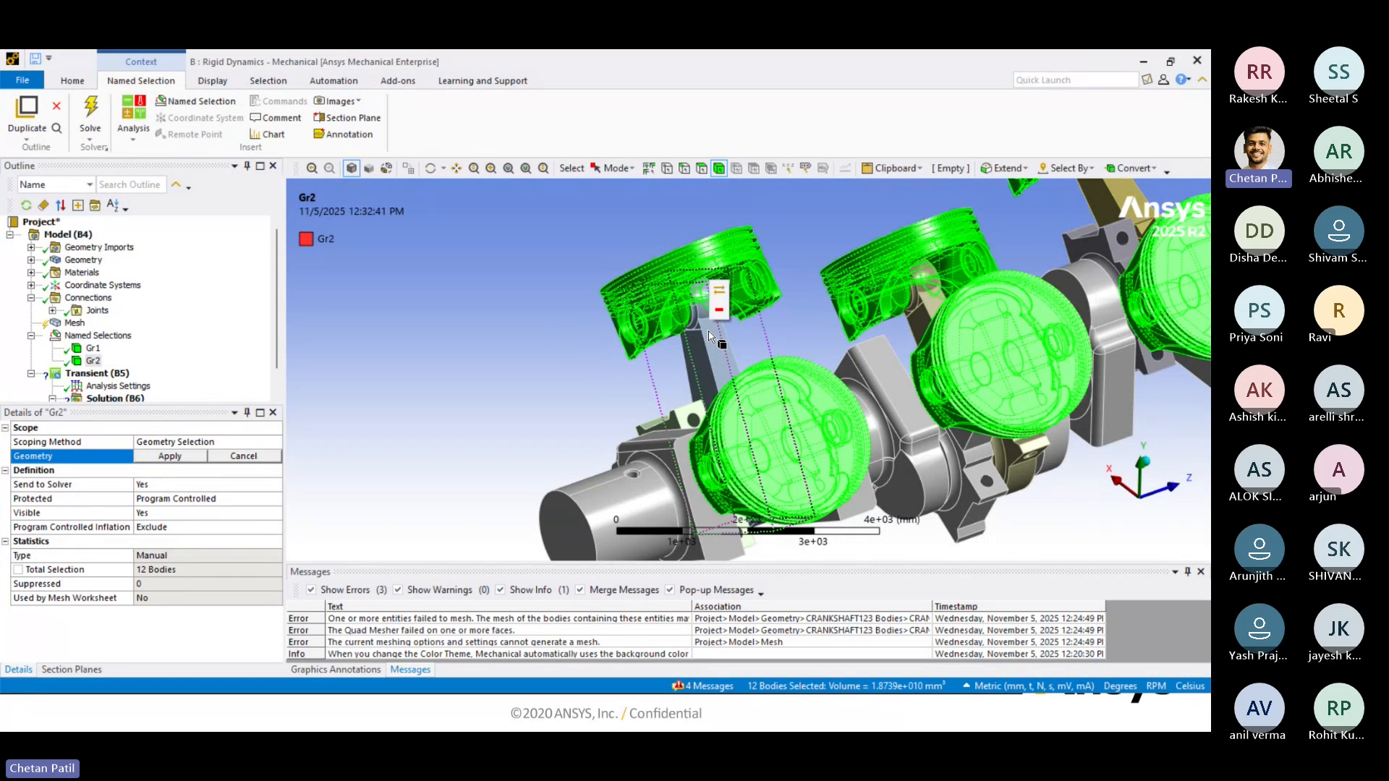
click(544, 366)
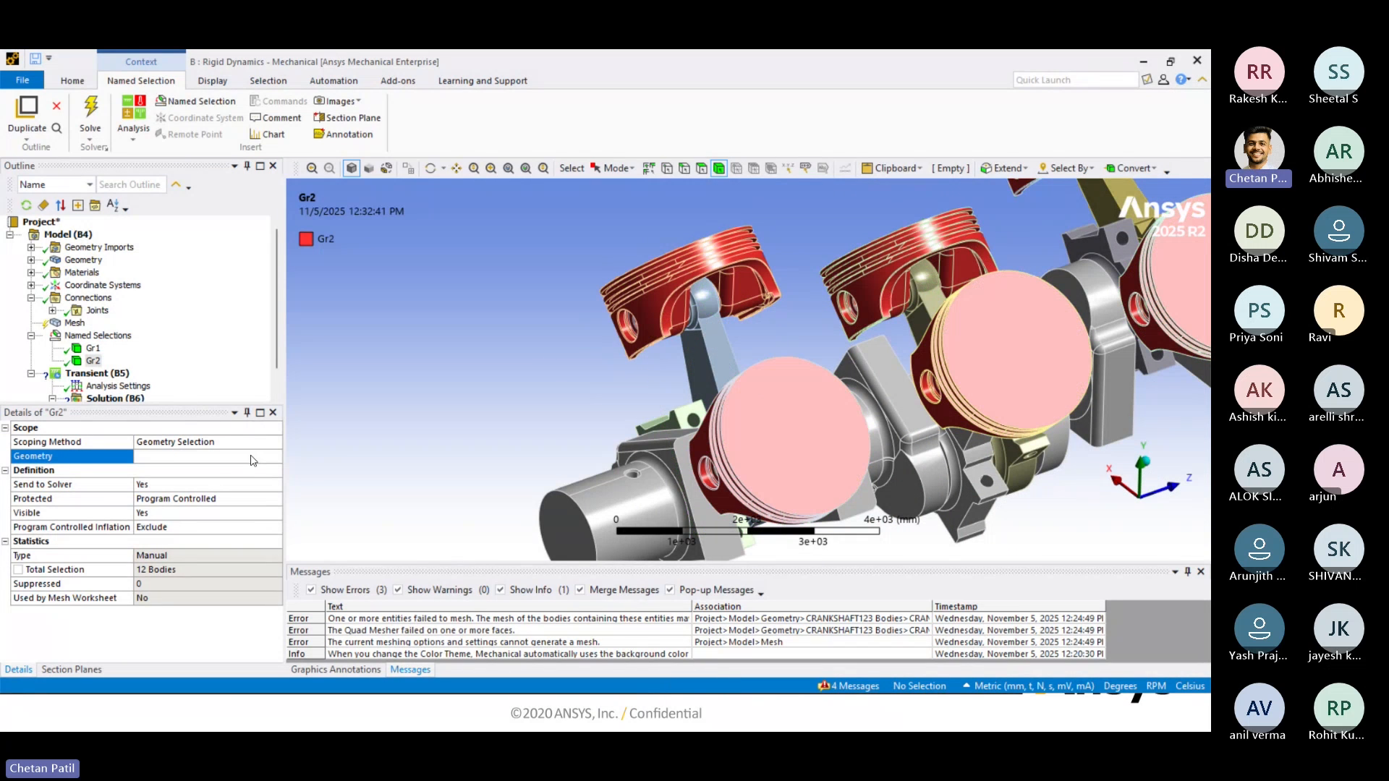
Select all six connecting rod bodies along the crankshaft.
click(695, 354)
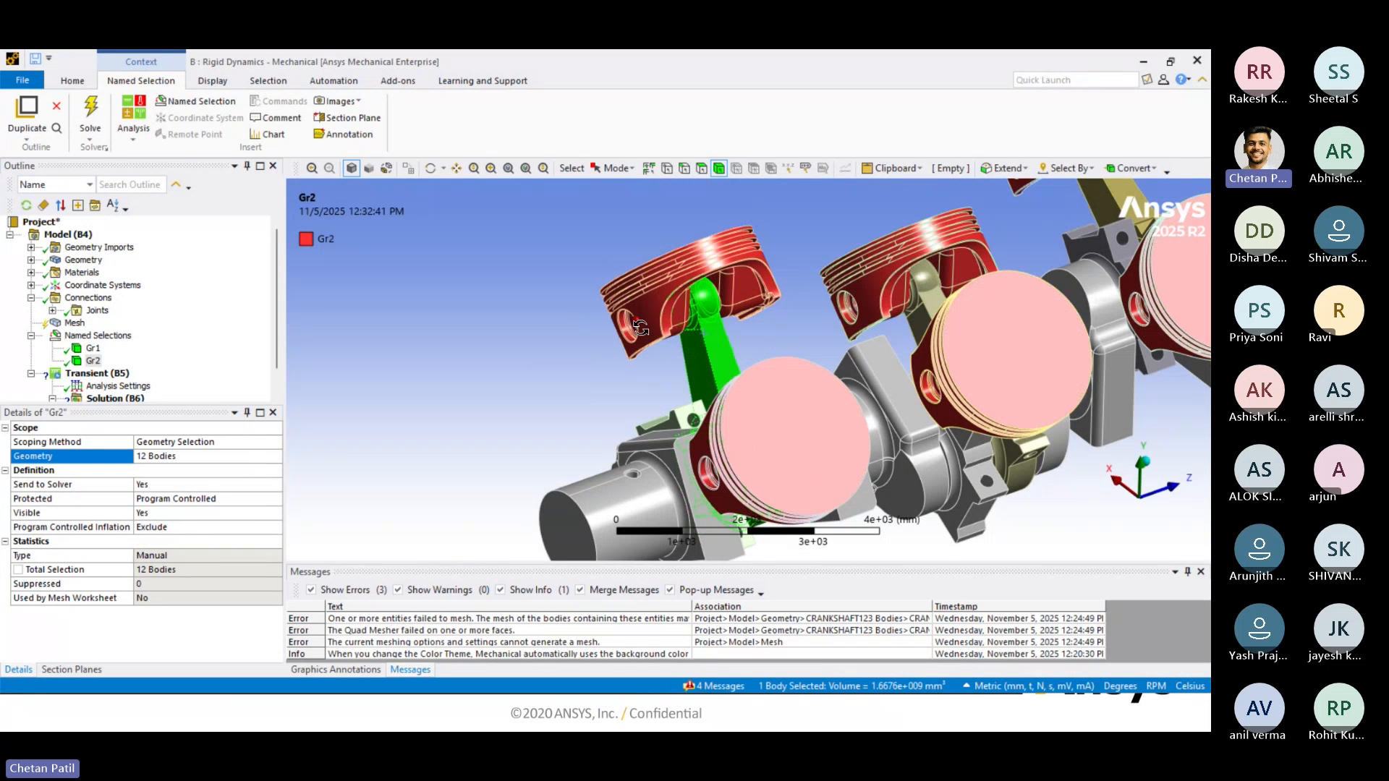
middle_drag(640, 328, 720, 343)
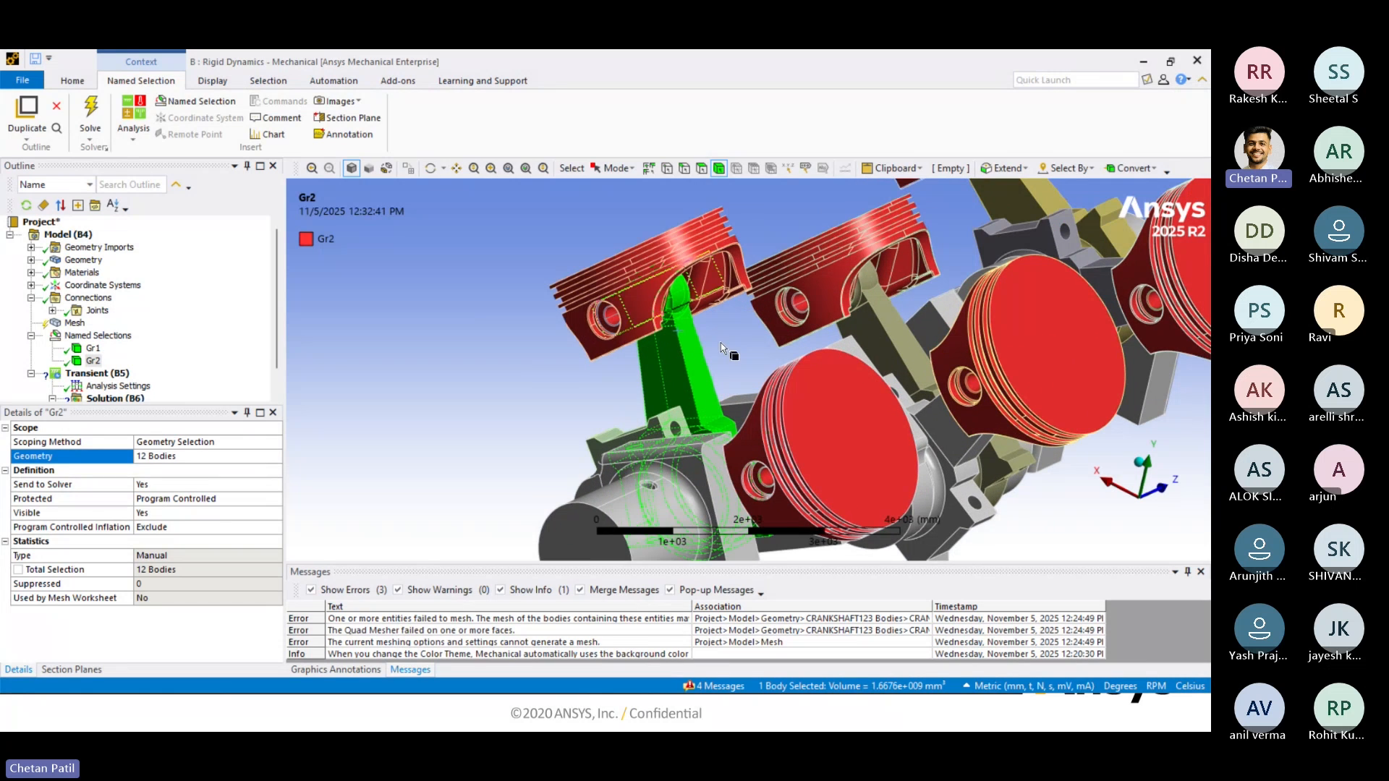
ctrl+click(881, 329)
ctrl+click(961, 452)
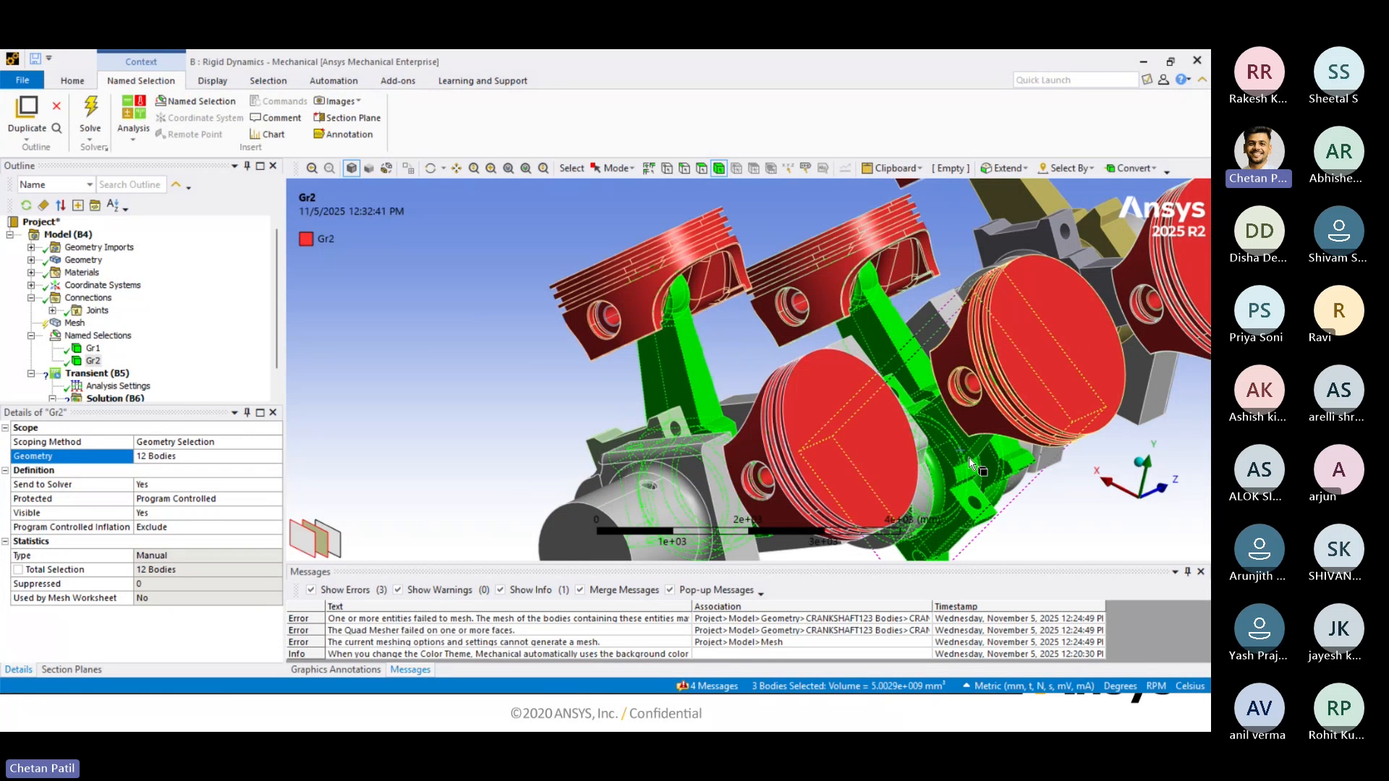
ctrl+click(1052, 208)
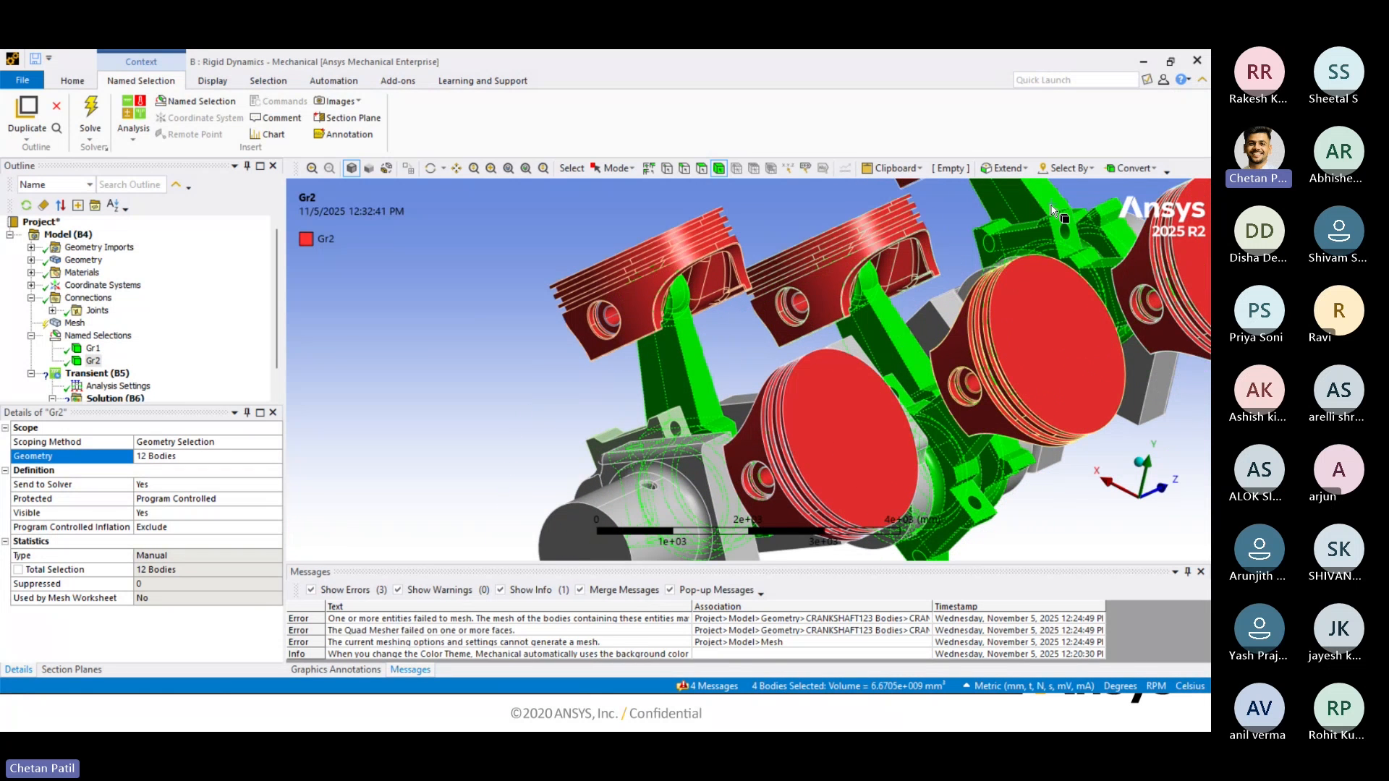
ctrl+click(660, 421)
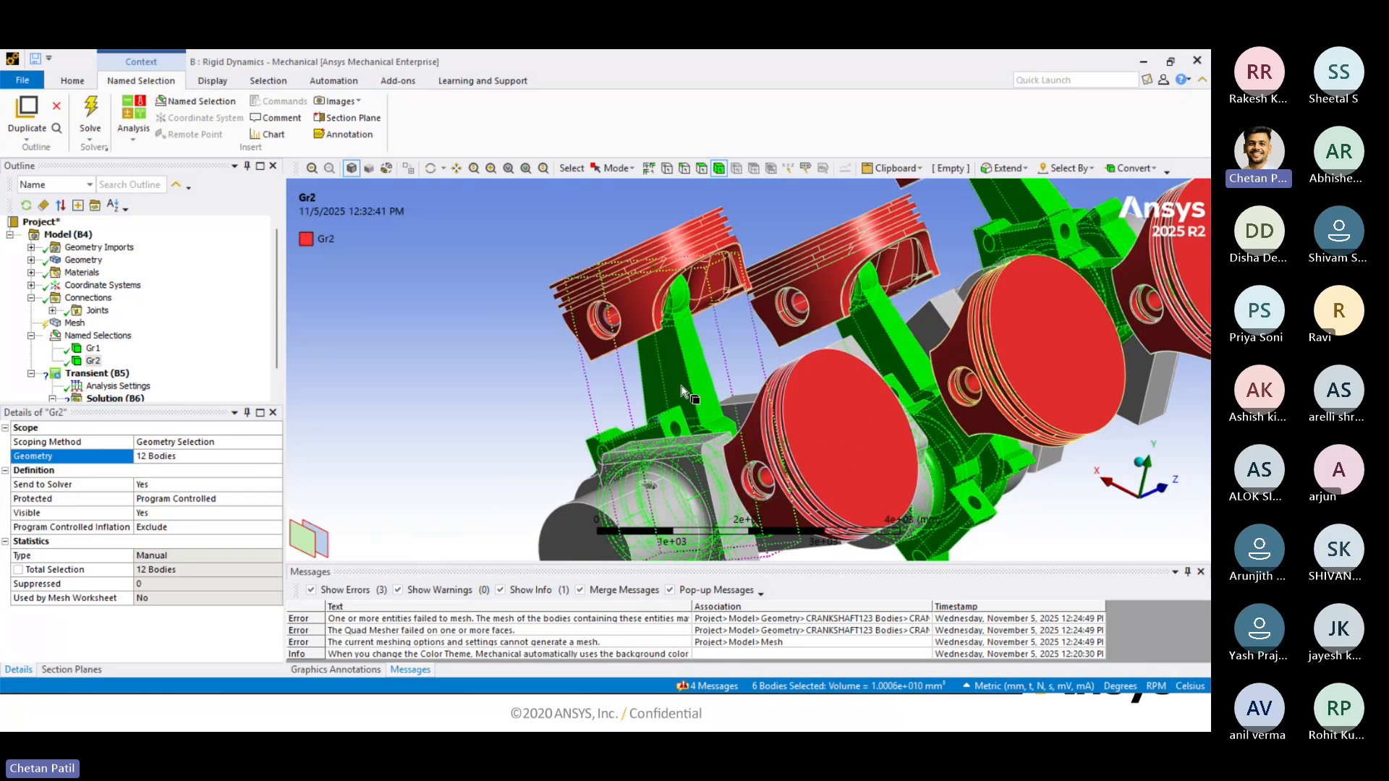
Add the six piston pin bodies to the connecting rod selection.
ctrl+click(615, 319)
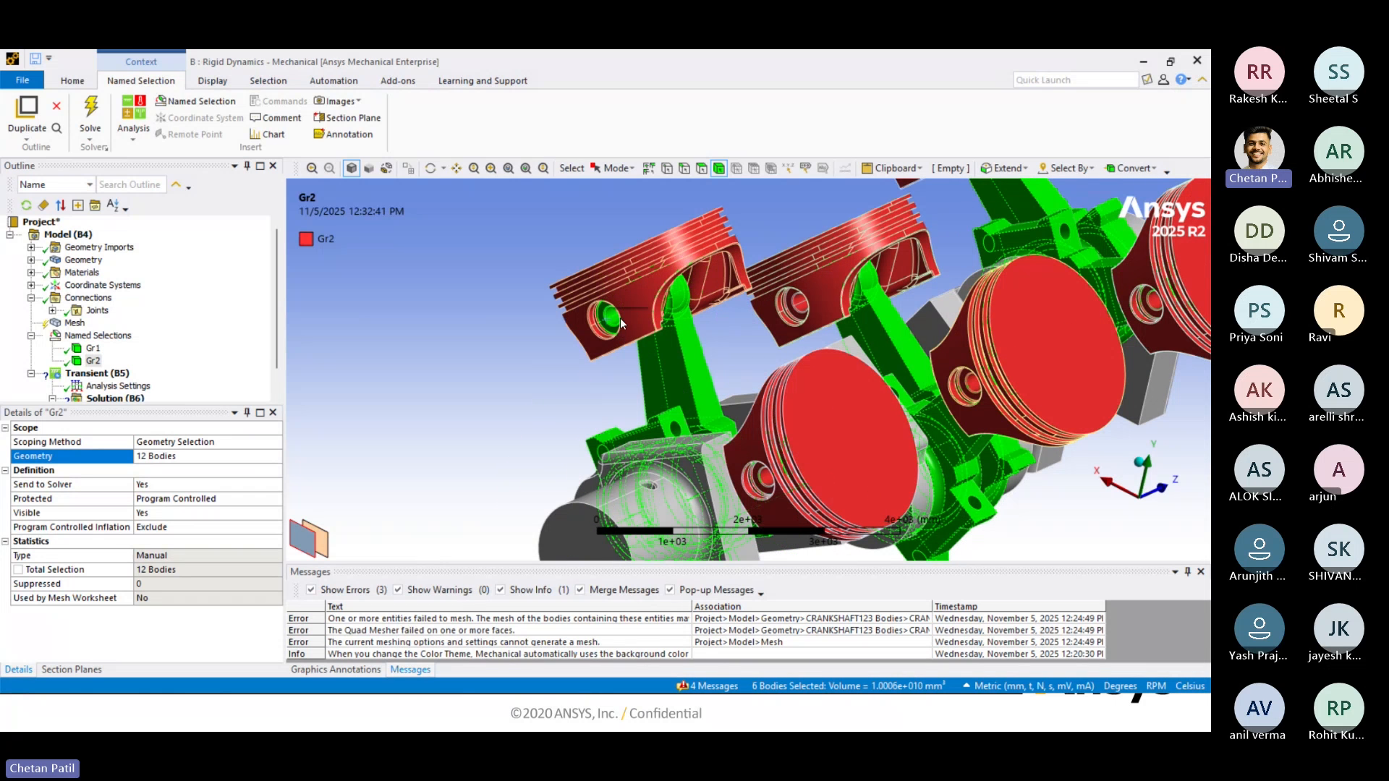
ctrl+click(790, 318)
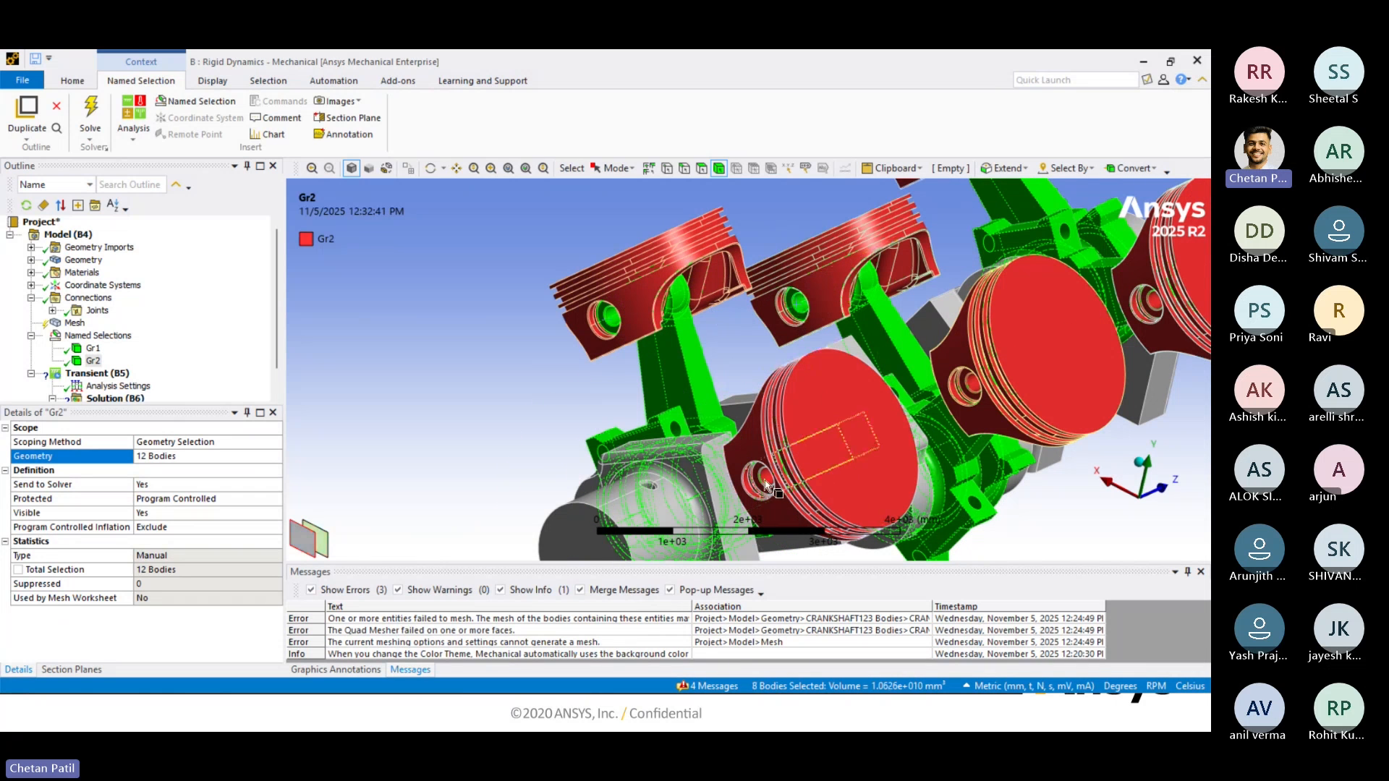
ctrl+click(969, 391)
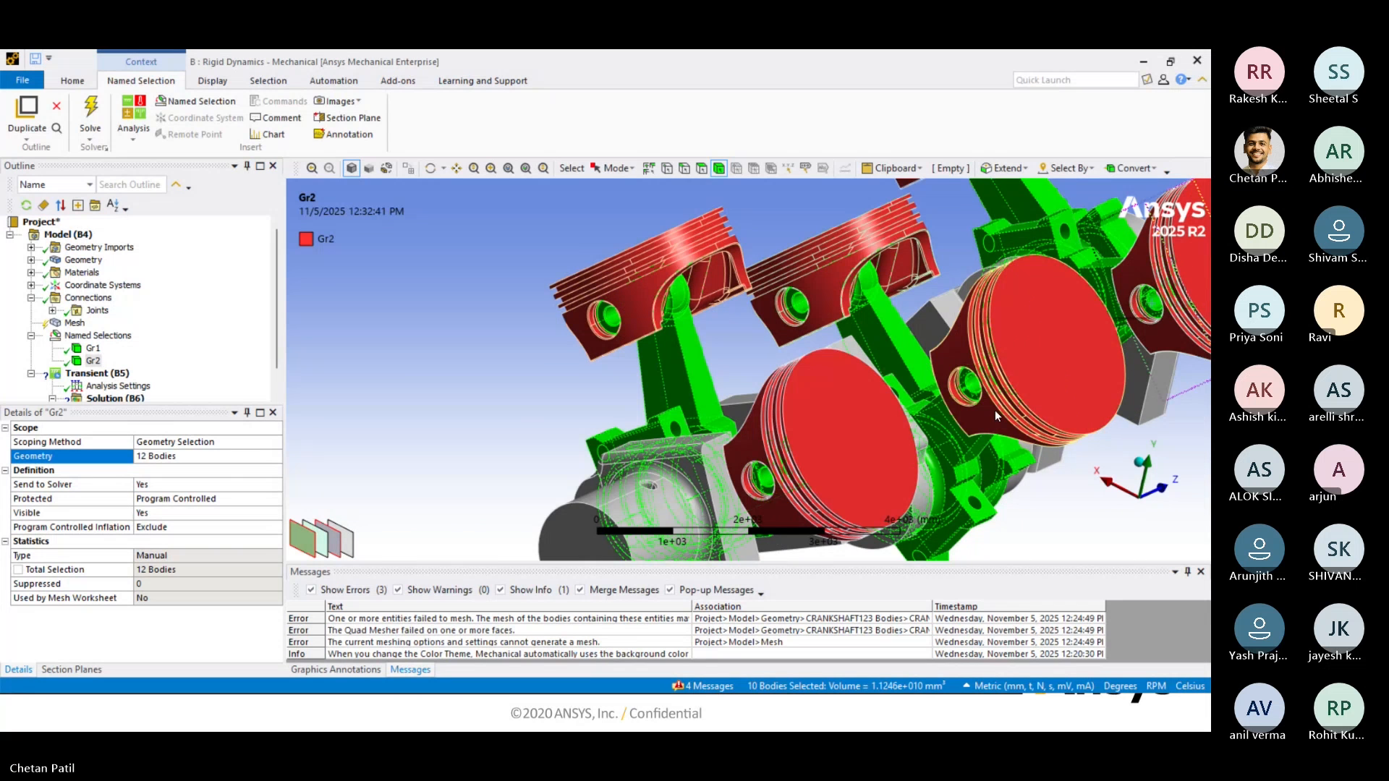
scroll(995, 412, up, 4)
scroll(820, 249, down, 5)
scroll(820, 250, up, 2)
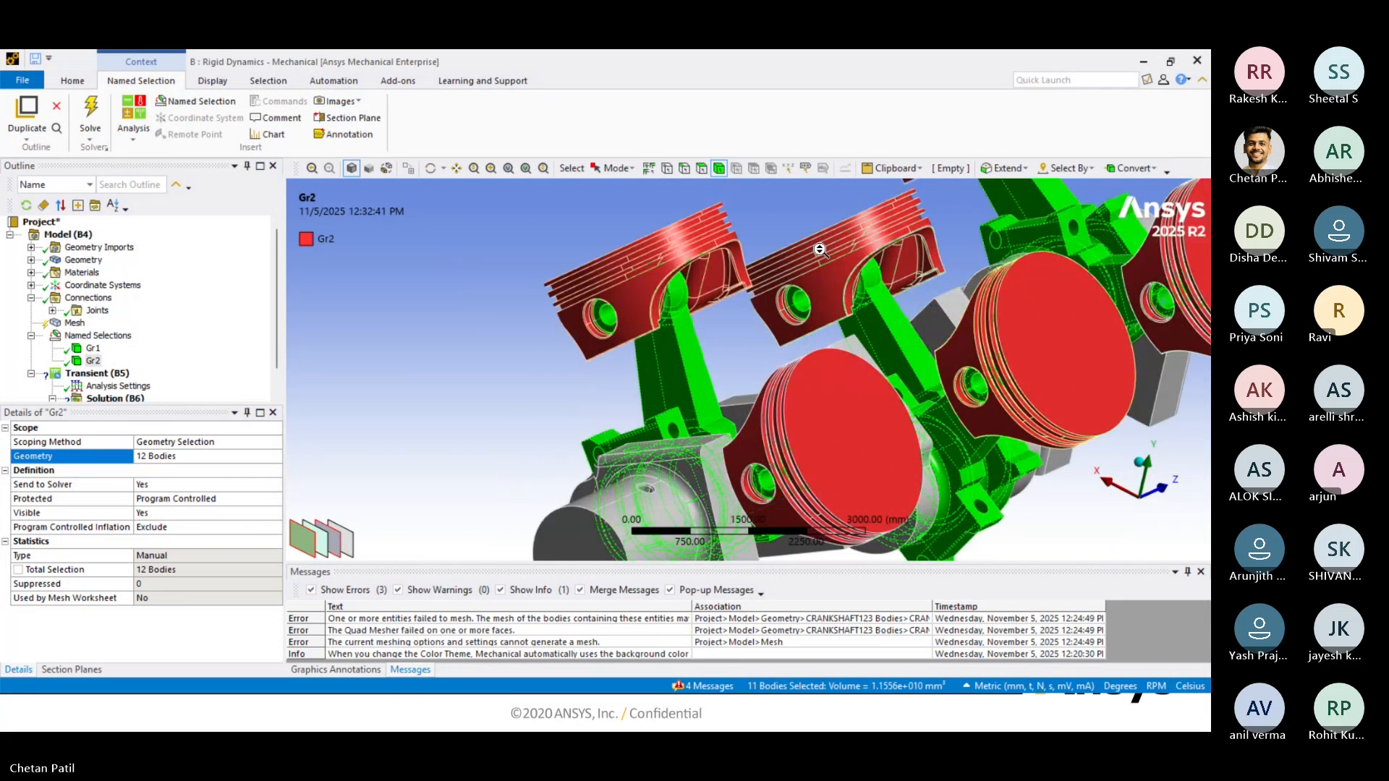
ctrl+middle_drag(820, 250, 769, 419)
ctrl+click(873, 309)
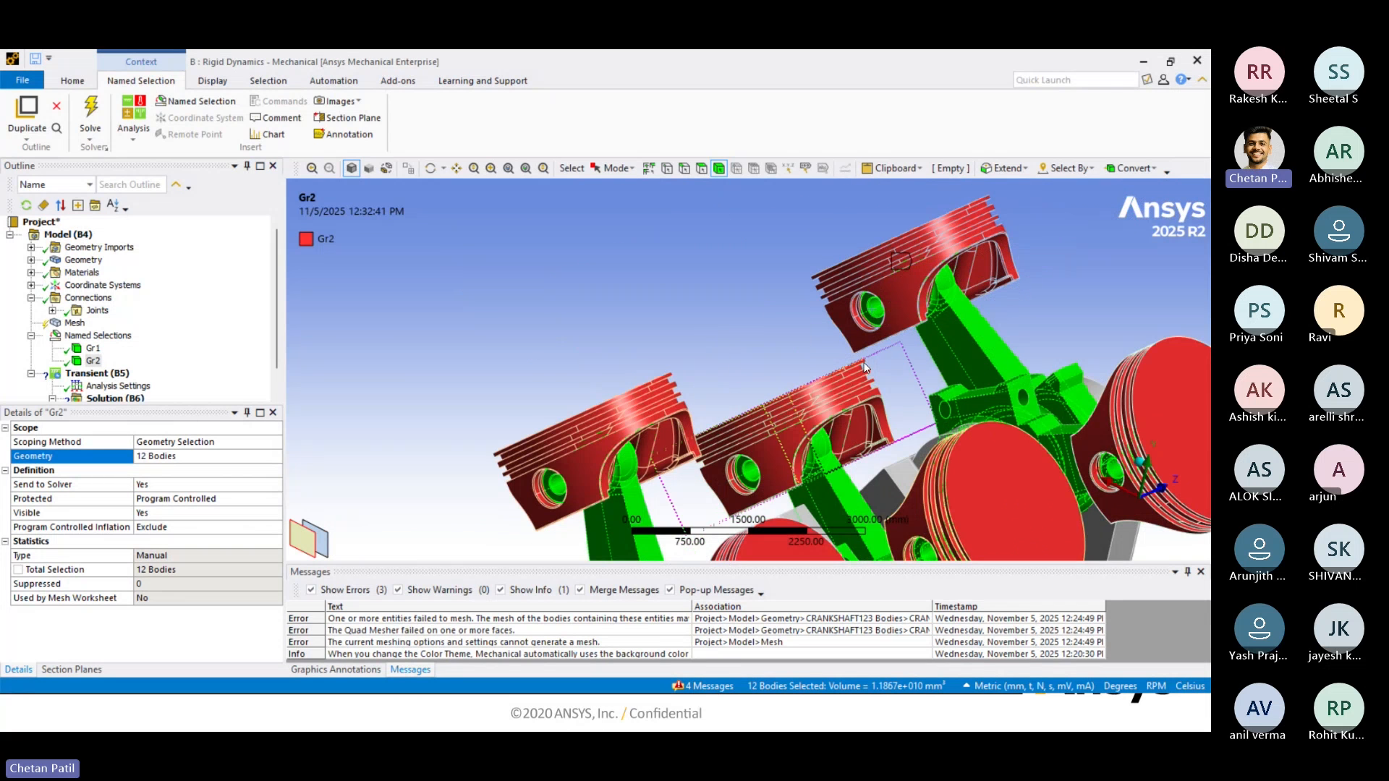
scroll(865, 362, down, 5)
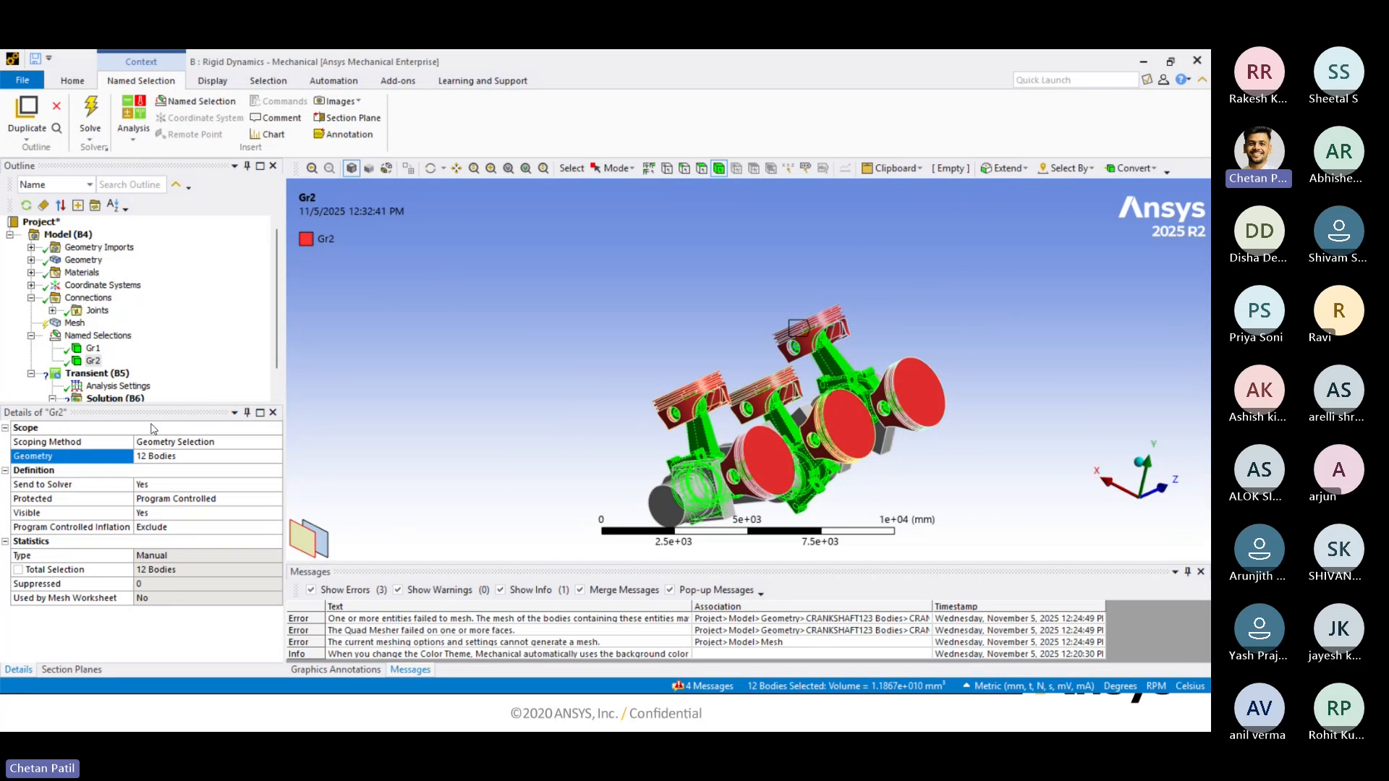
Hide all bodies other than the selected connecting rods and piston pins.
right_click(474, 301)
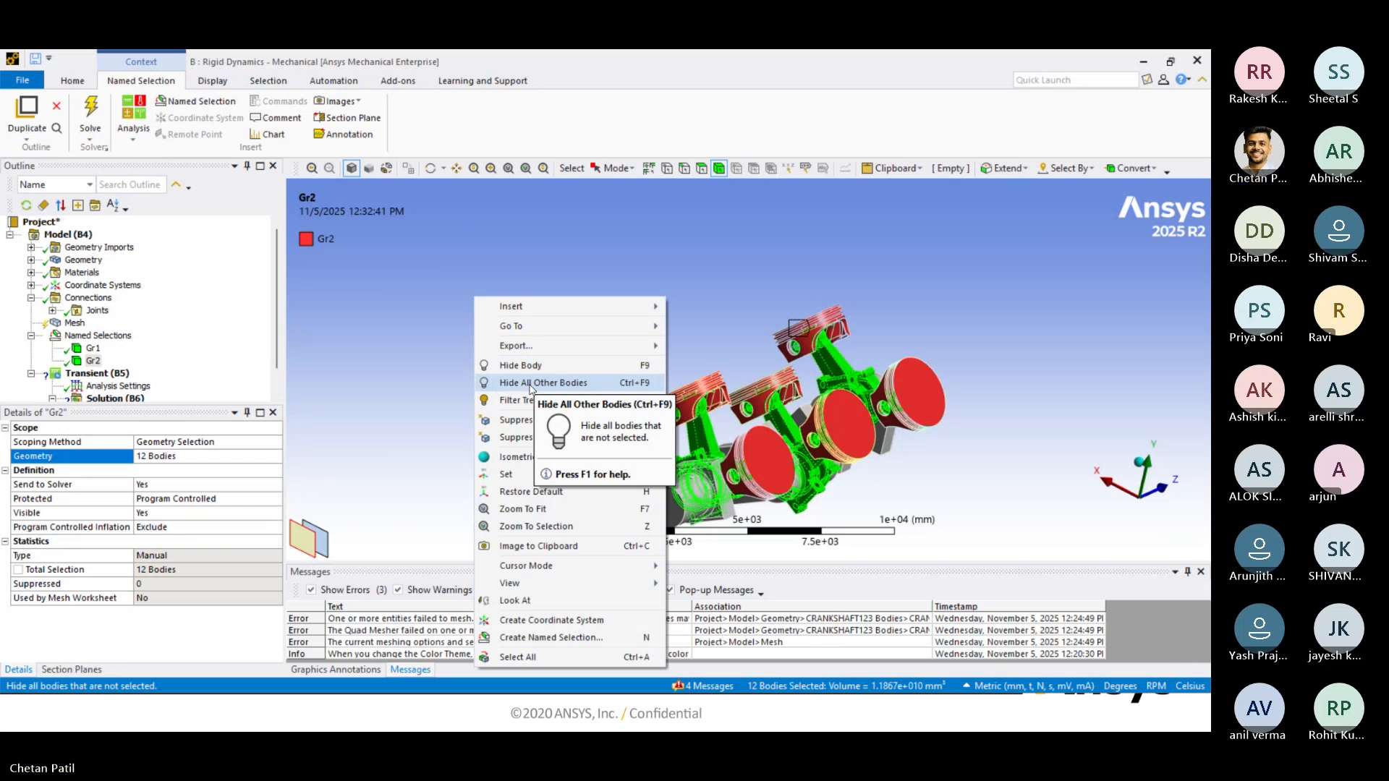
click(544, 383)
click(536, 381)
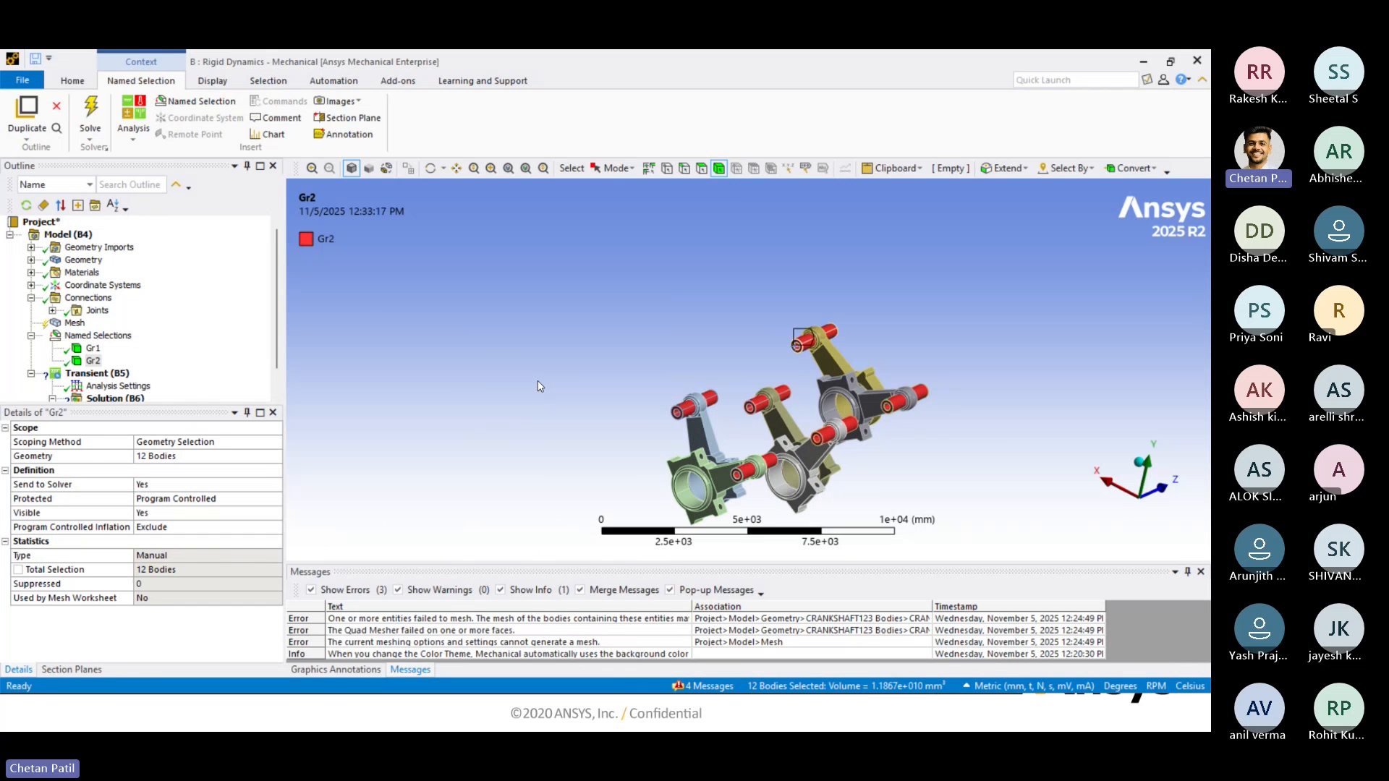
Select all visible connecting rod and pin bodies and create a named selection called Gr3 from them.
middle_drag(550, 387, 695, 414)
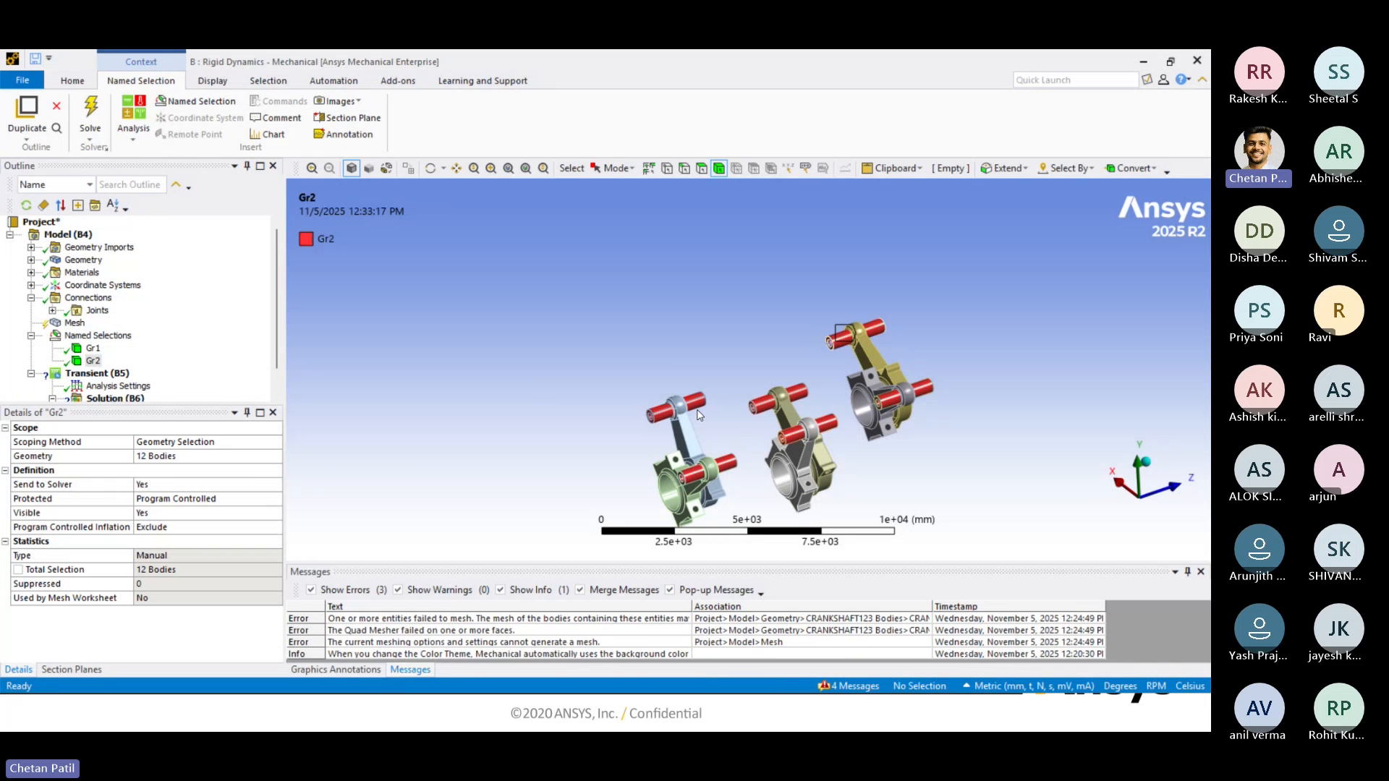
right_click(561, 241)
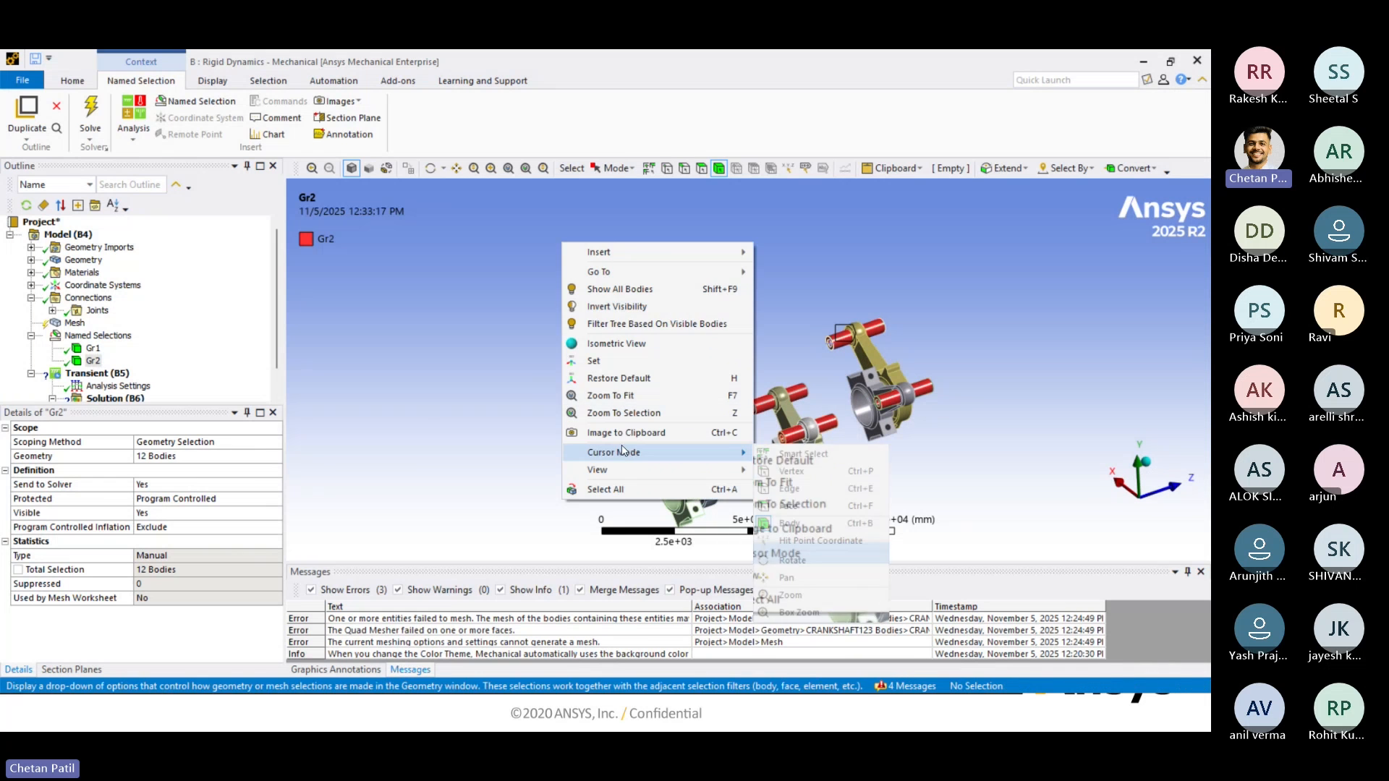
click(458, 318)
right_click(478, 220)
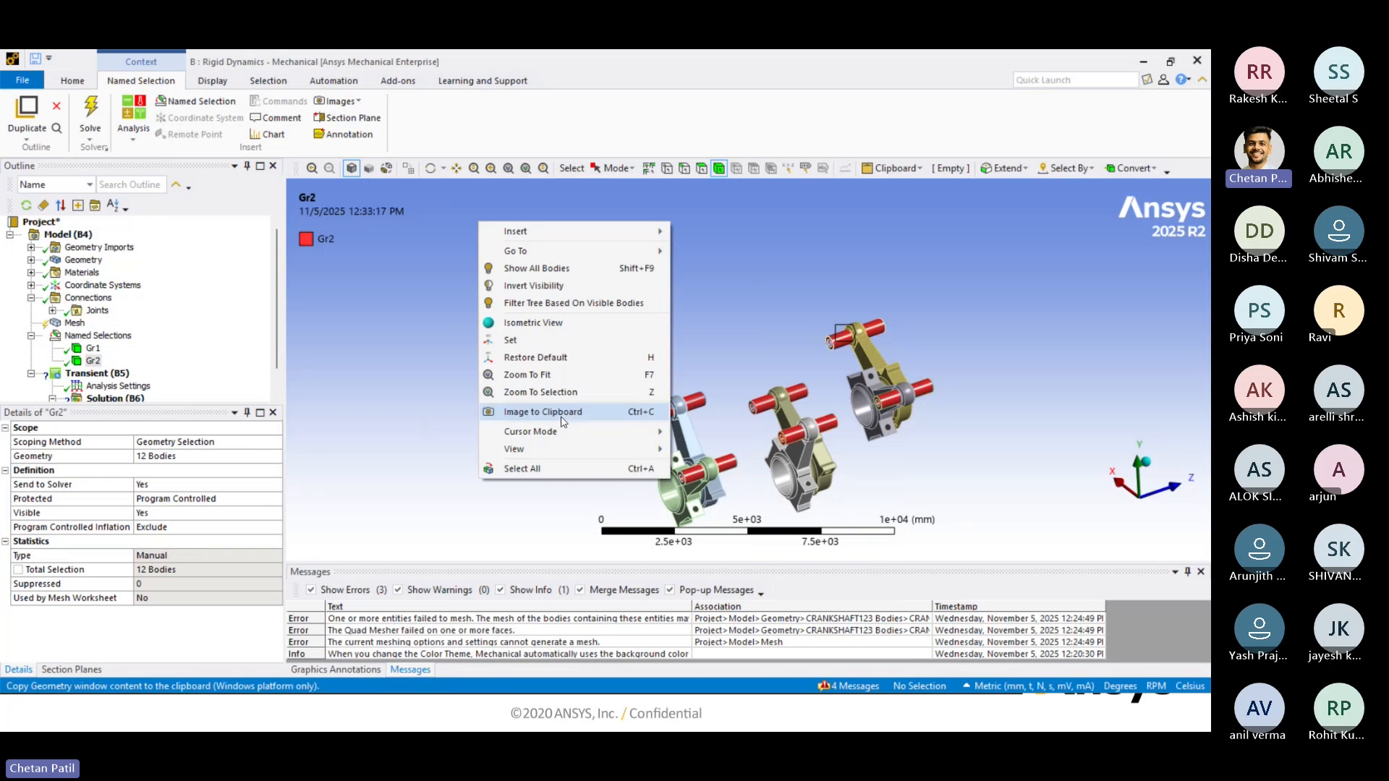
click(526, 471)
right_click(483, 285)
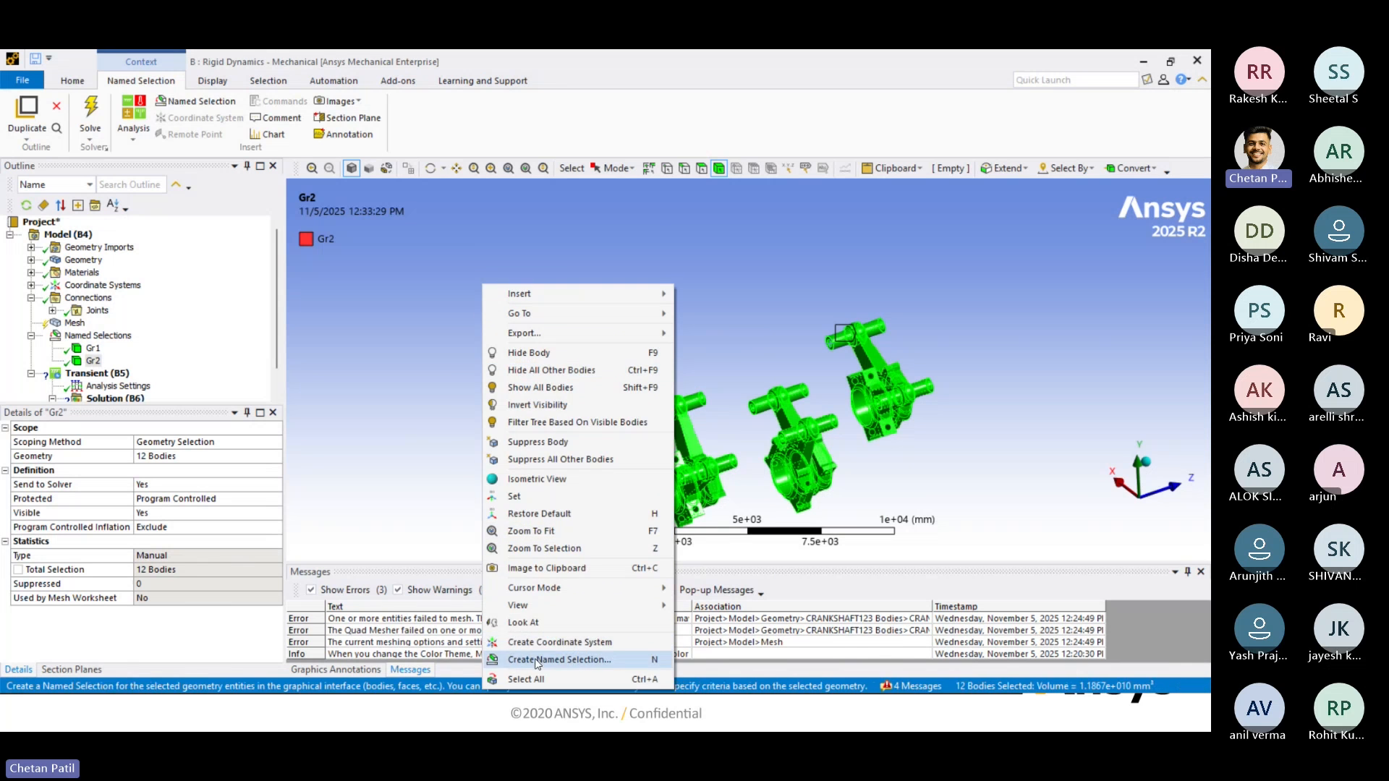
click(559, 660)
text(Gr3)
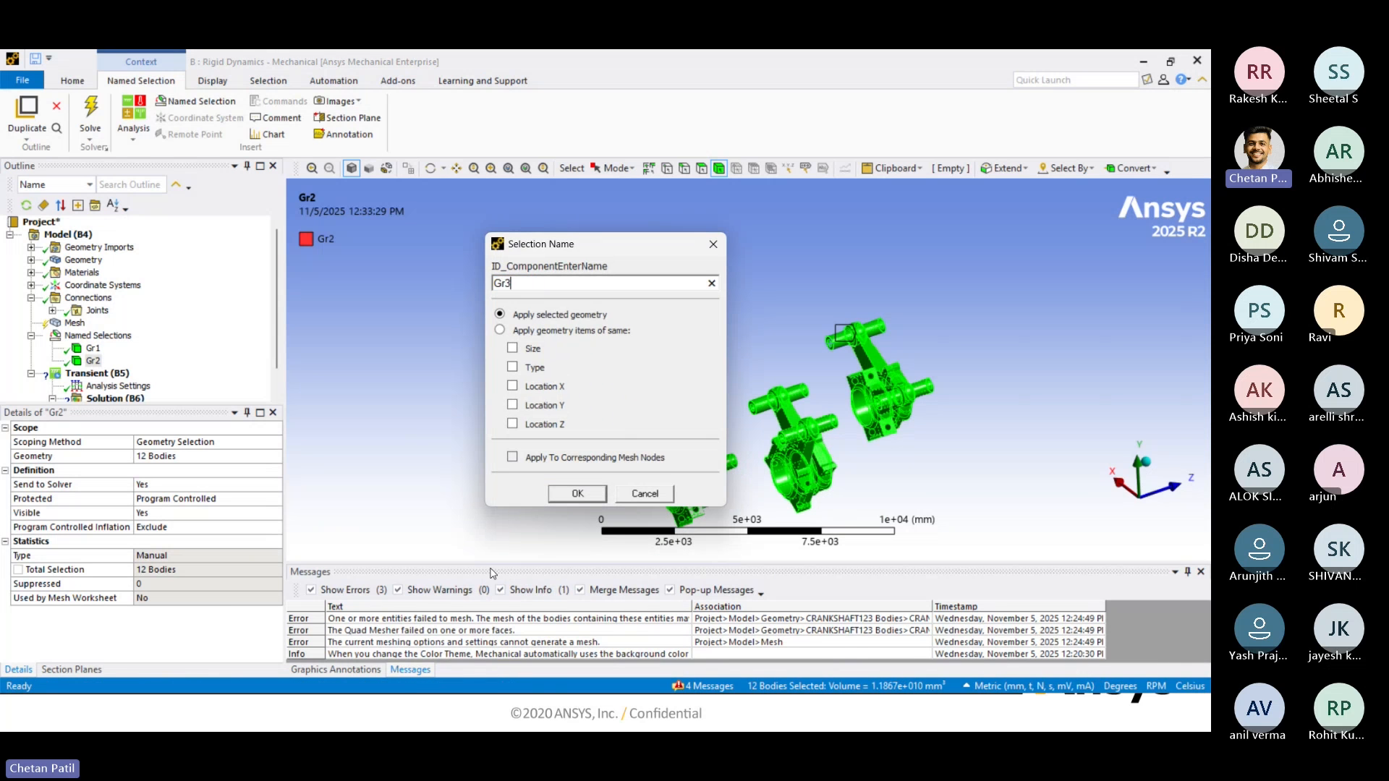
key(Return)
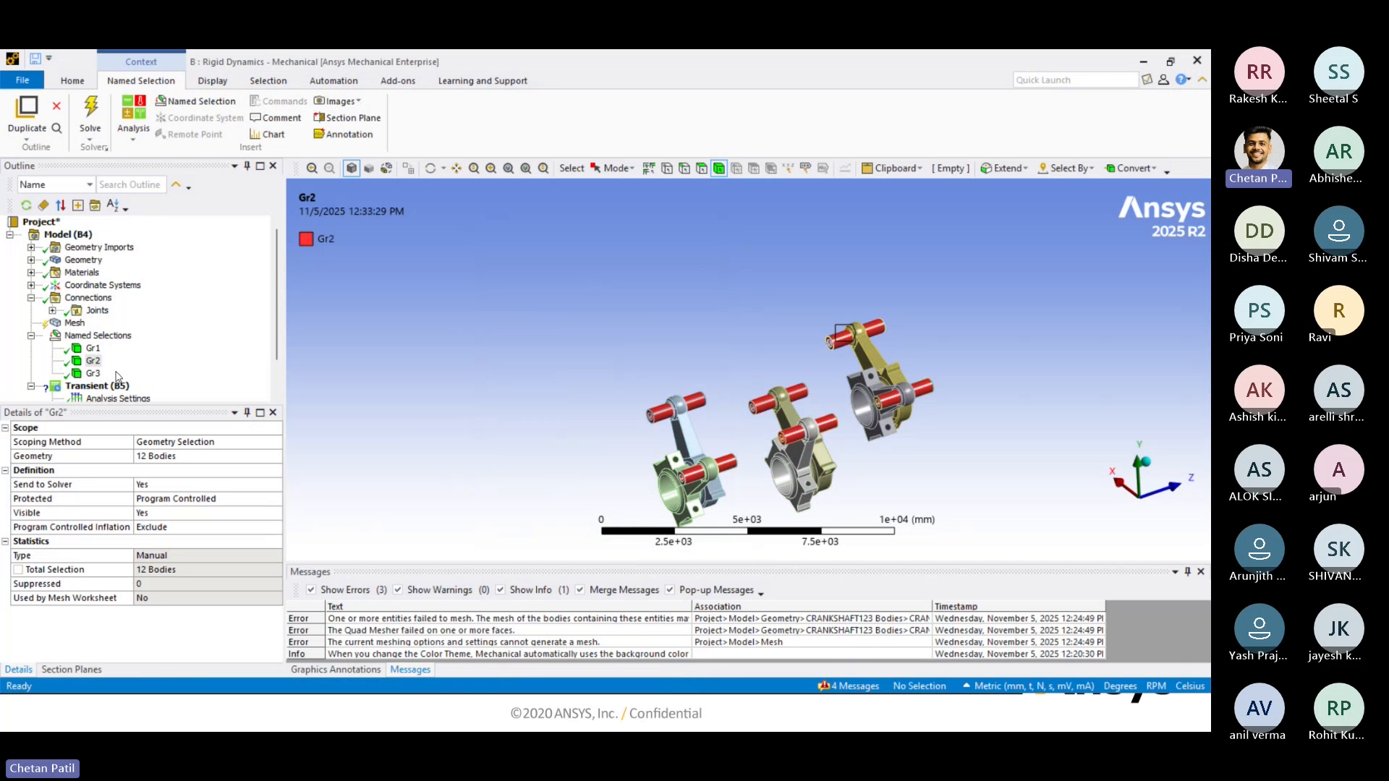
Highlight the bodies of named selection Gr1 and show all bodies of the assembly again.
click(93, 348)
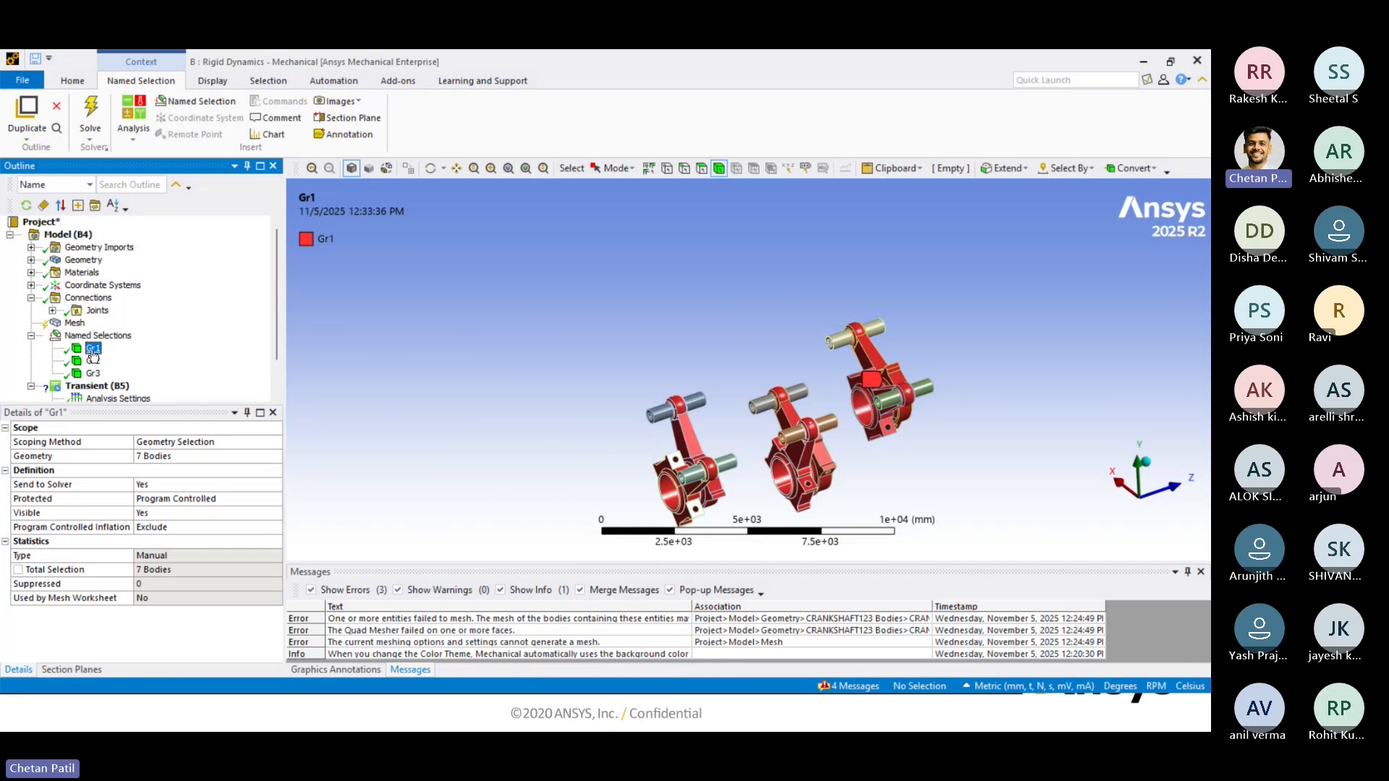
right_click(406, 309)
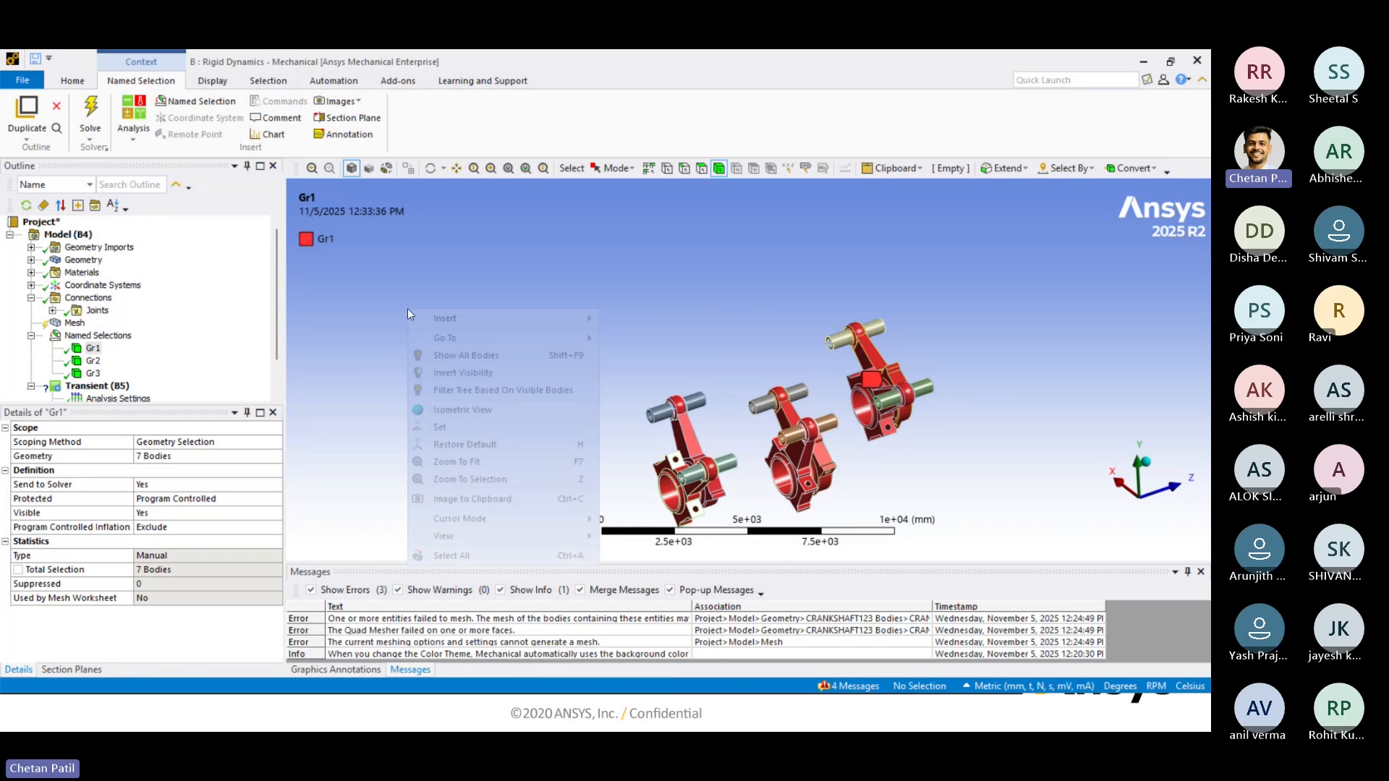
click(487, 363)
mouse_move(677, 386)
middle_down()
mouse_move(792, 362)
mouse_move(760, 378)
mouse_move(758, 327)
middle_up()
Insert a new connection group under Connections and set its connection type to Joint.
click(101, 298)
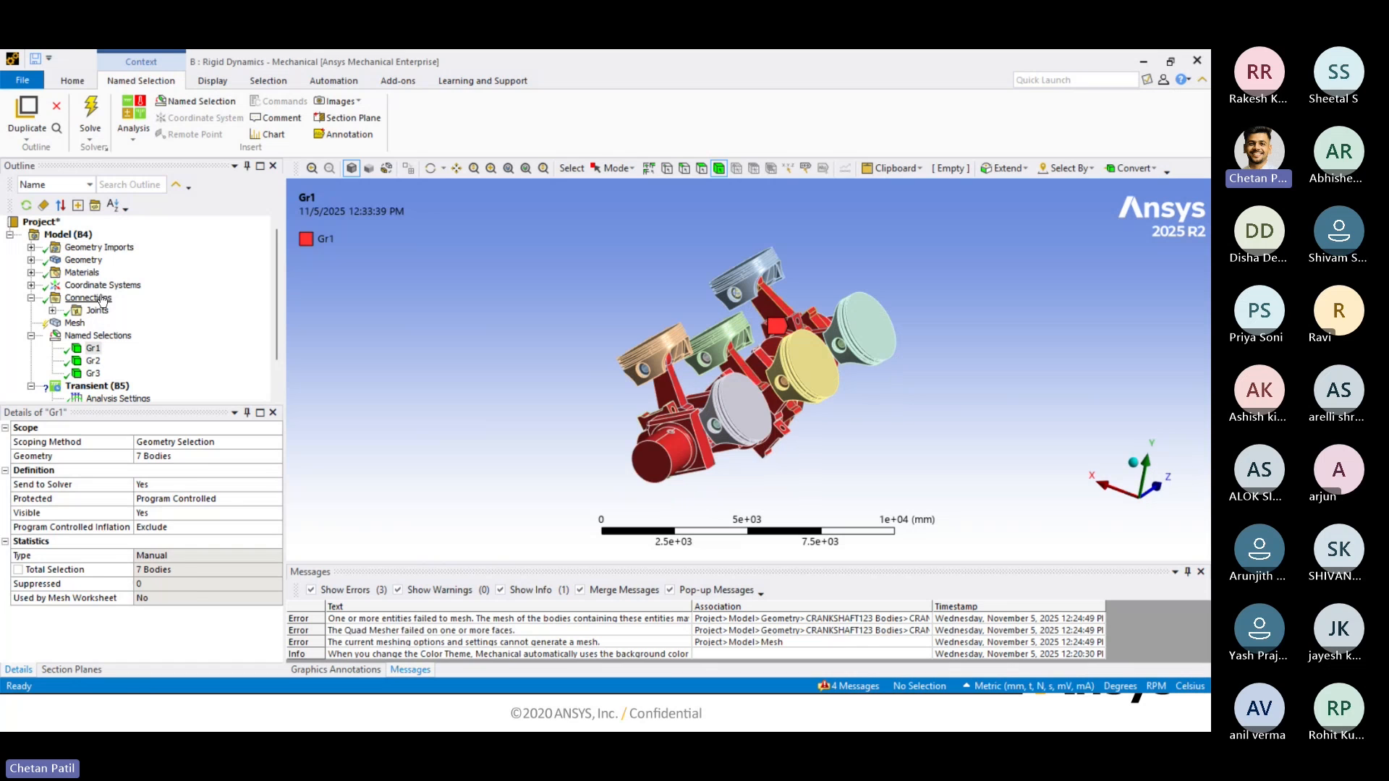
right_click(101, 299)
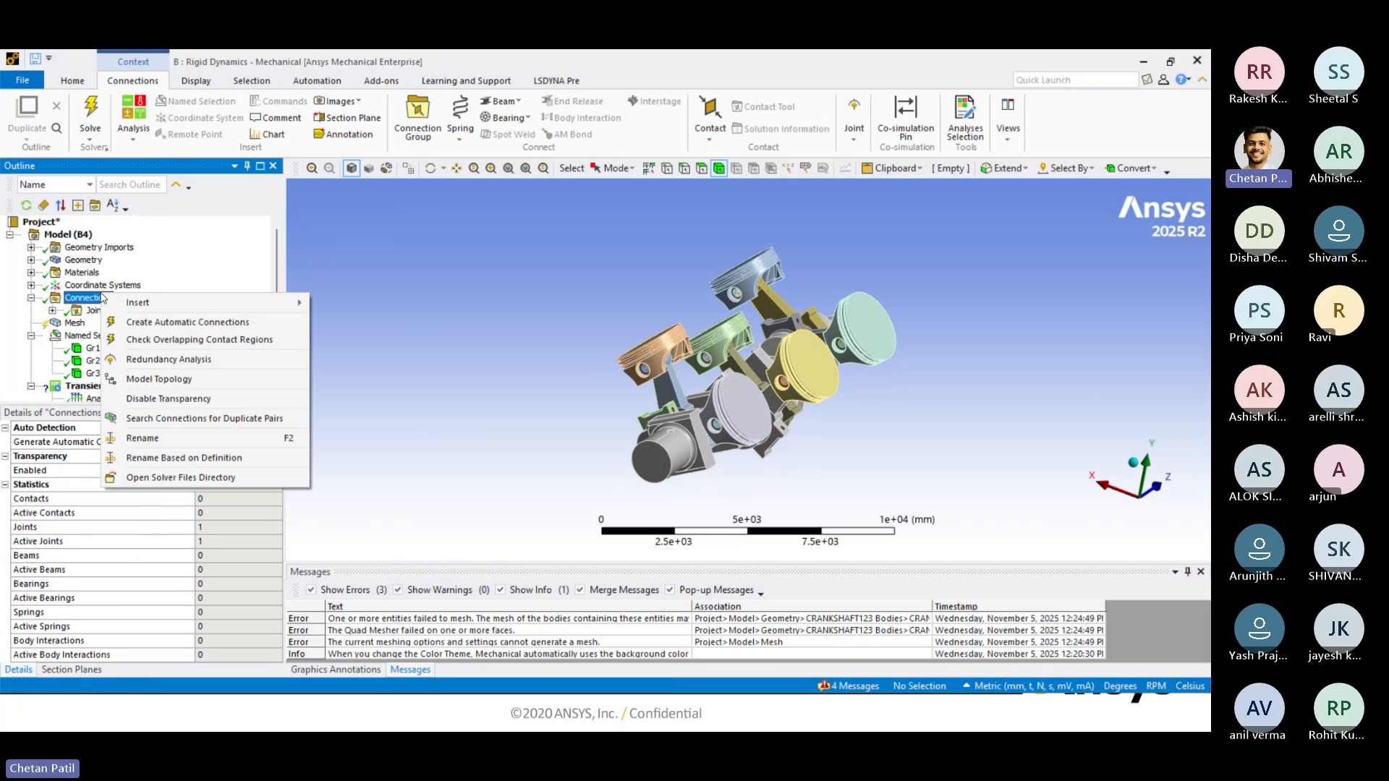
mouse_move(187, 311)
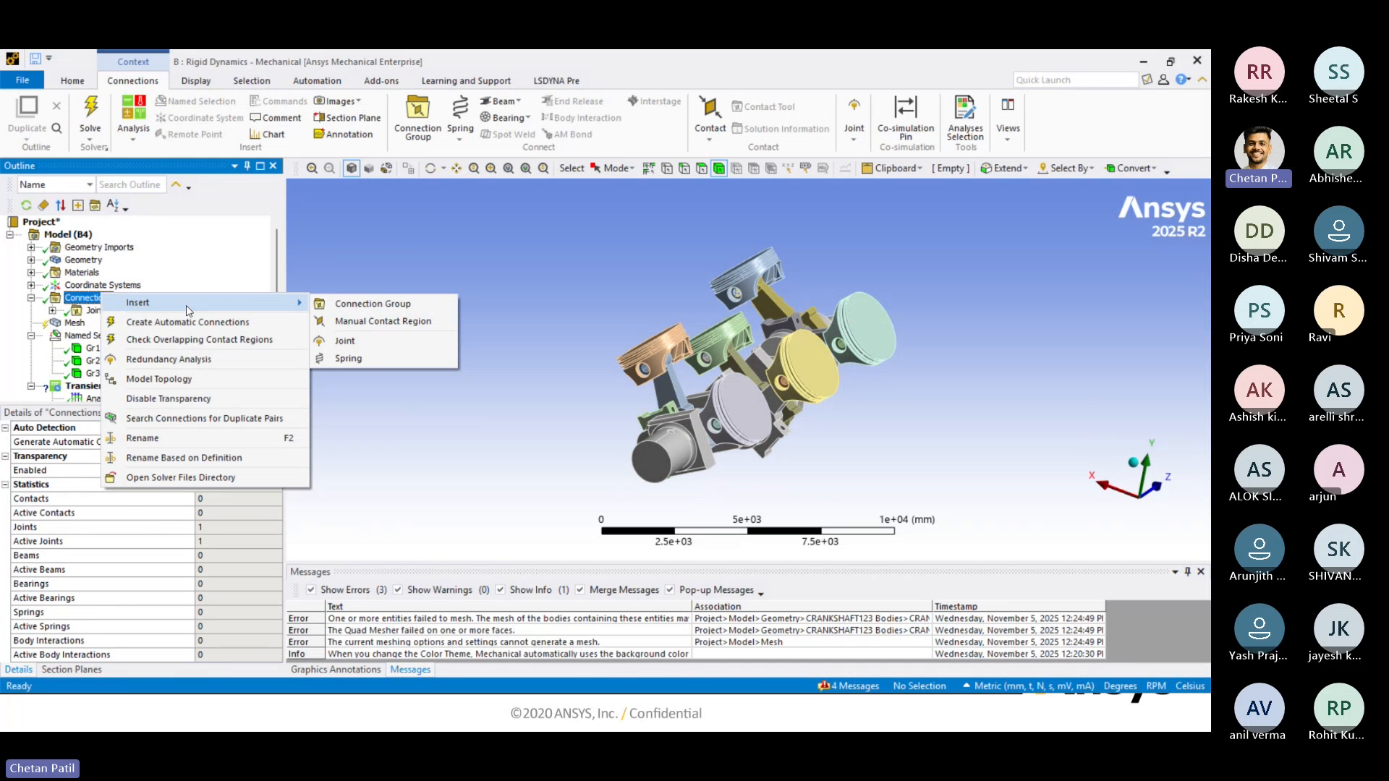
click(376, 306)
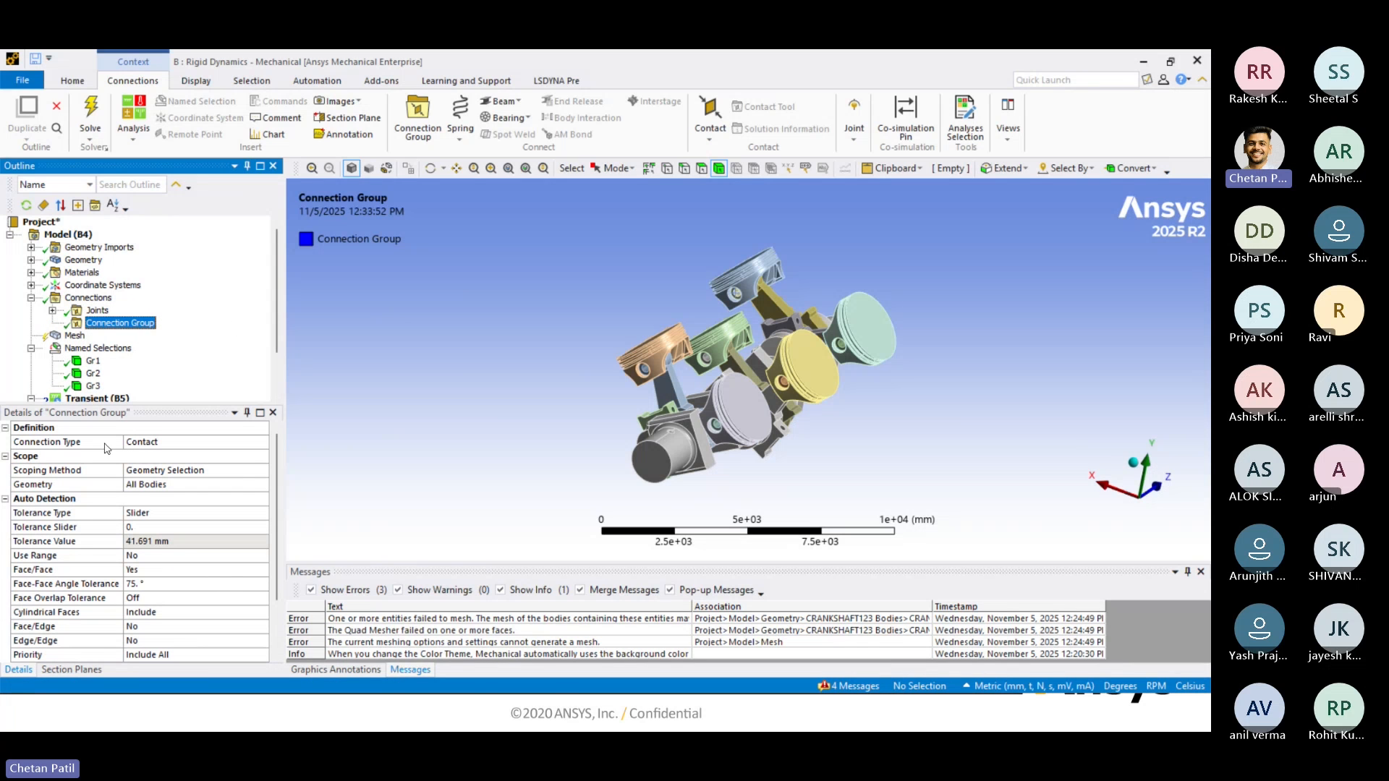
click(49, 443)
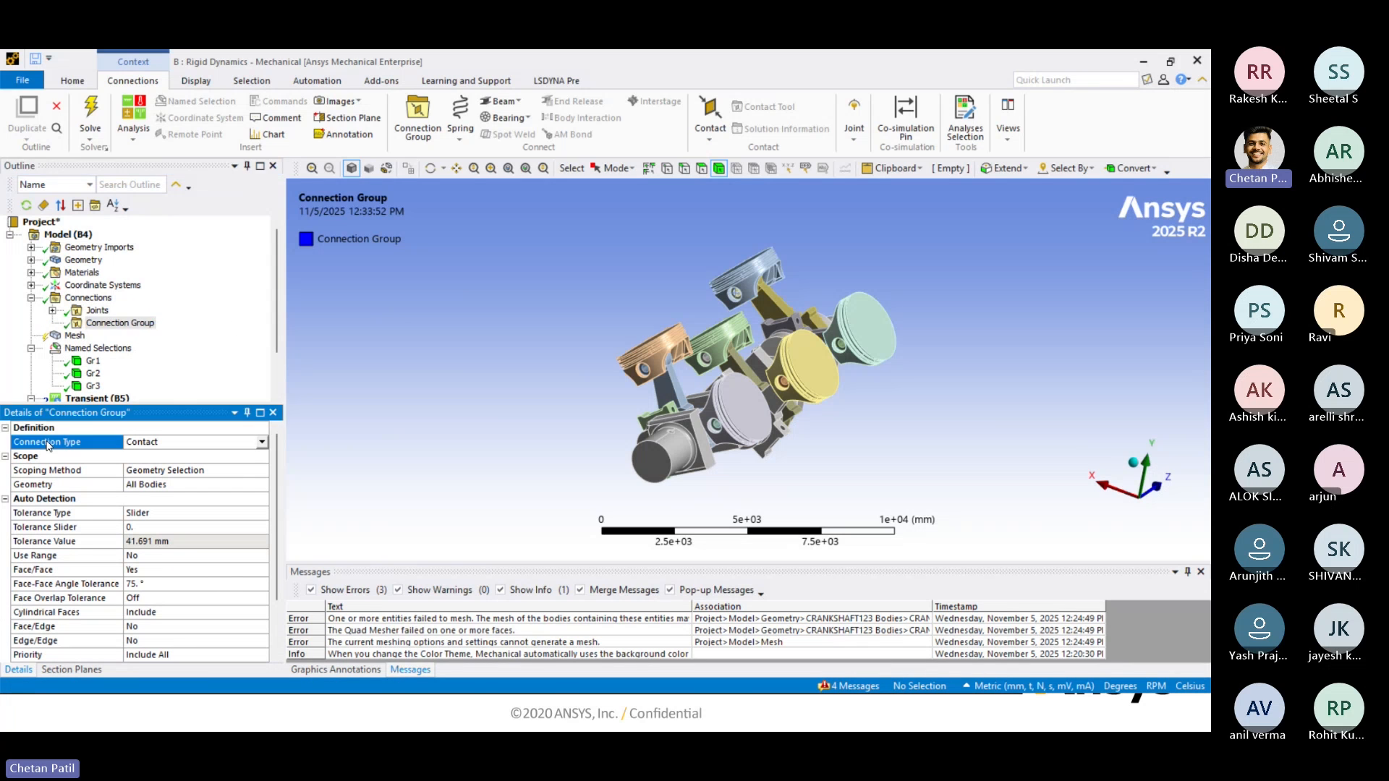
click(262, 443)
click(188, 468)
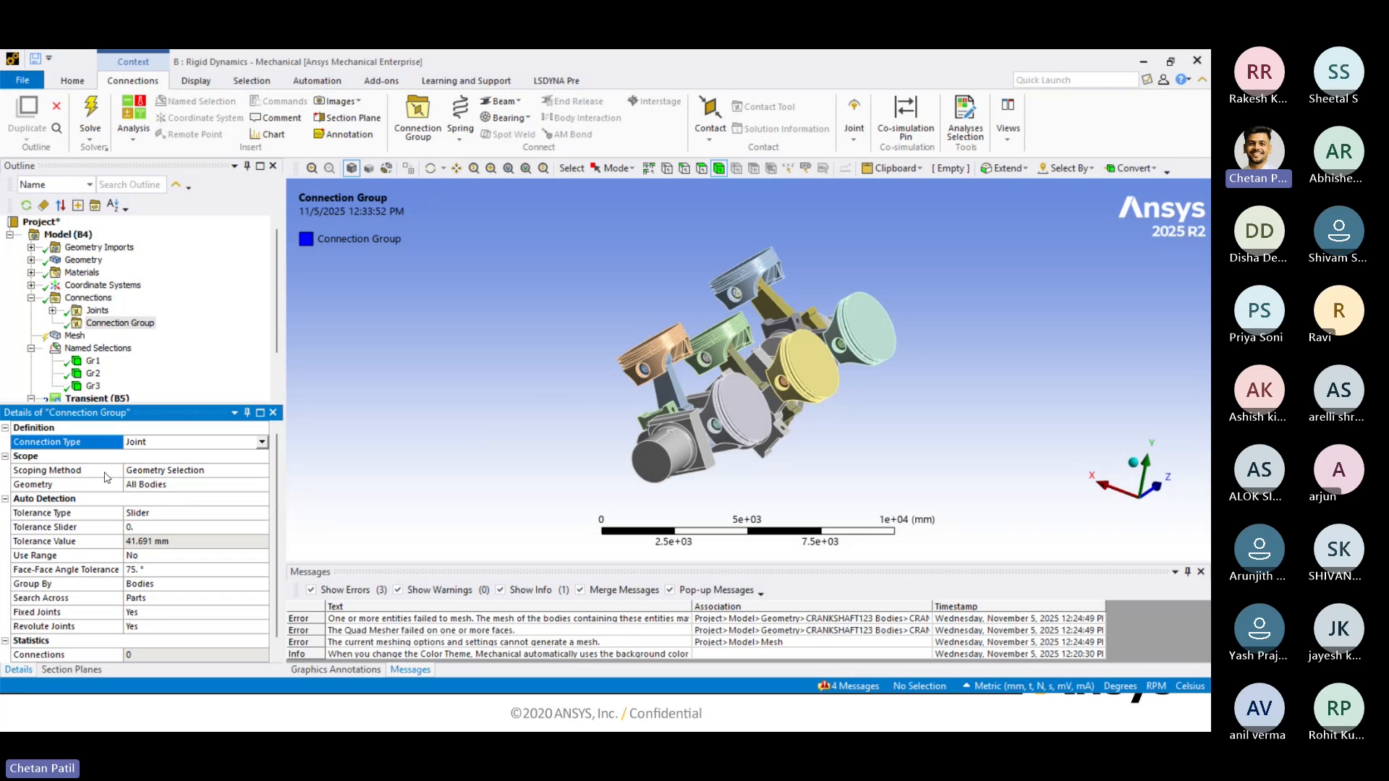
Scope the joint connection group by named selection to Gr1.
click(215, 469)
click(261, 471)
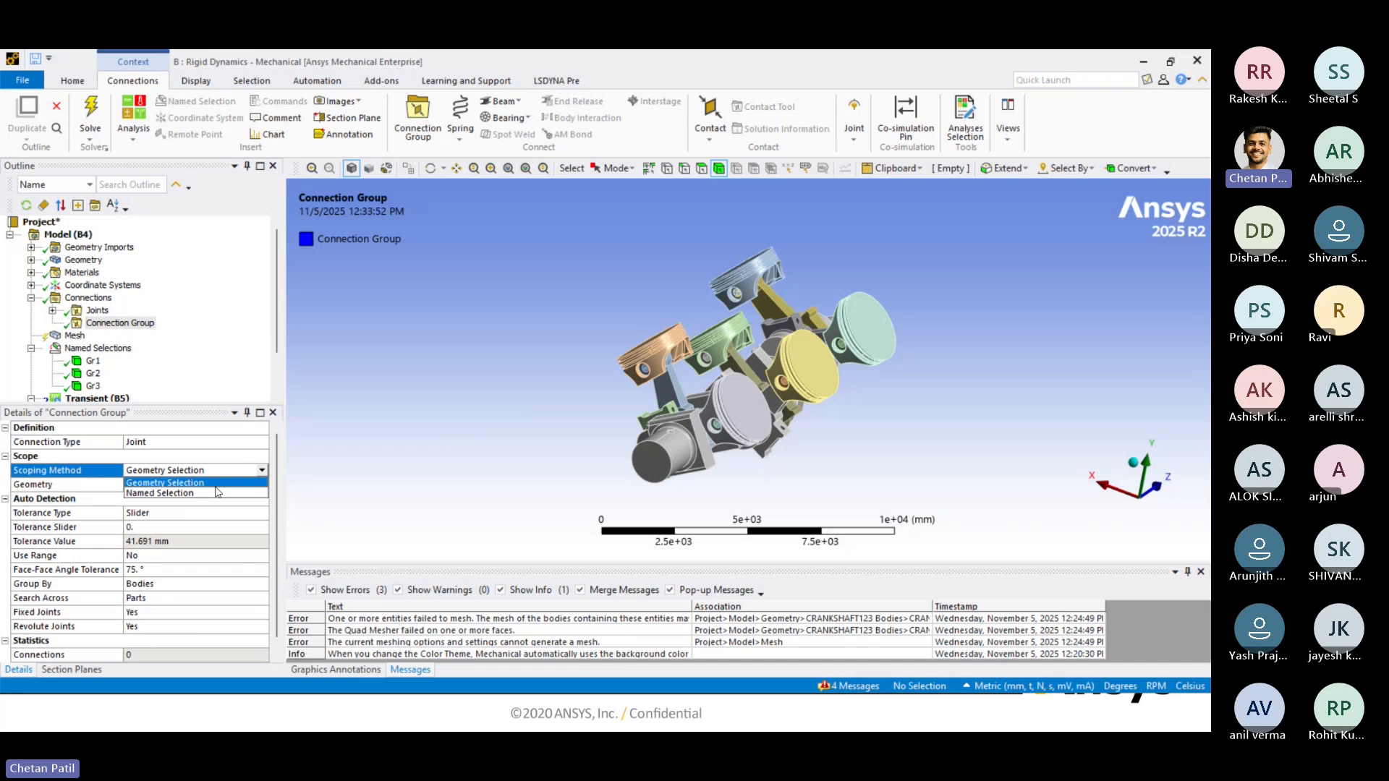
click(215, 495)
click(206, 484)
click(206, 485)
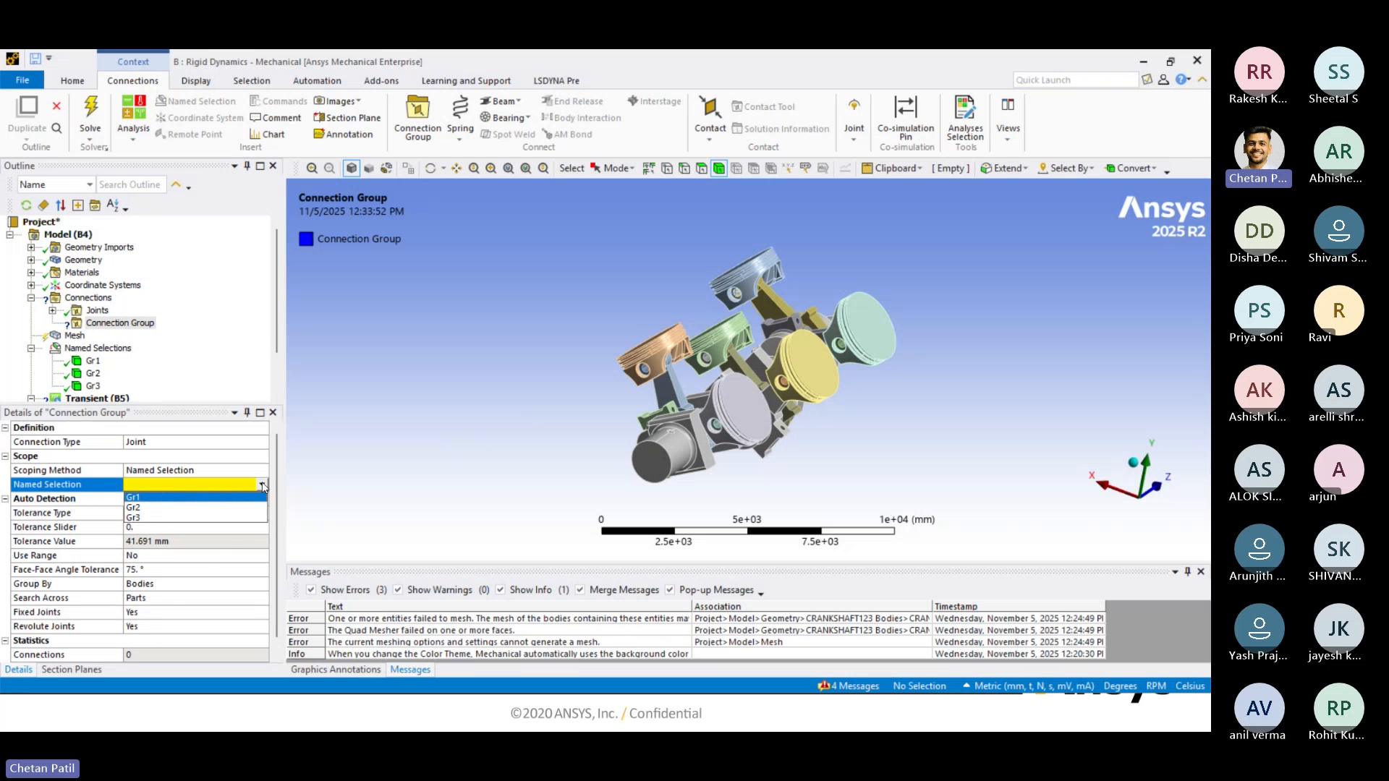
click(205, 499)
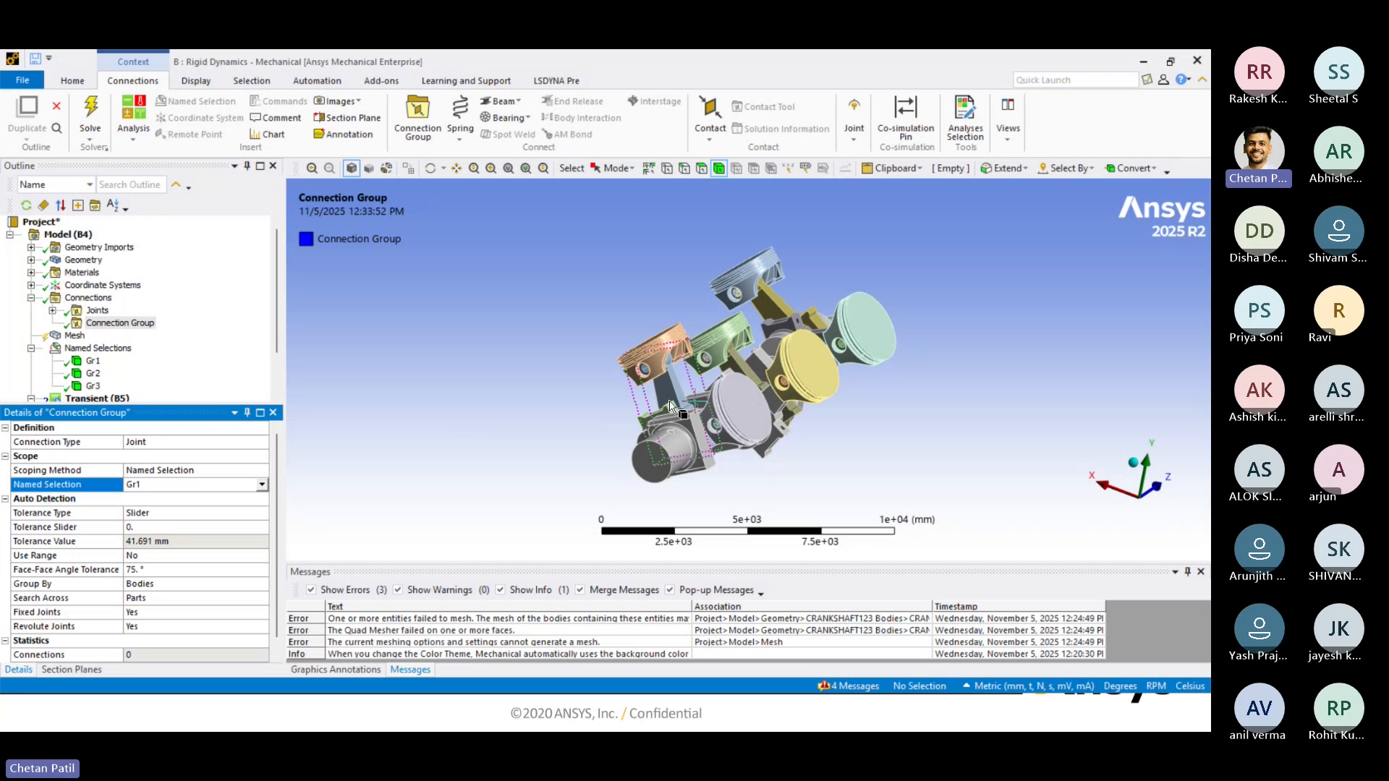
scroll(134, 475, down, 1)
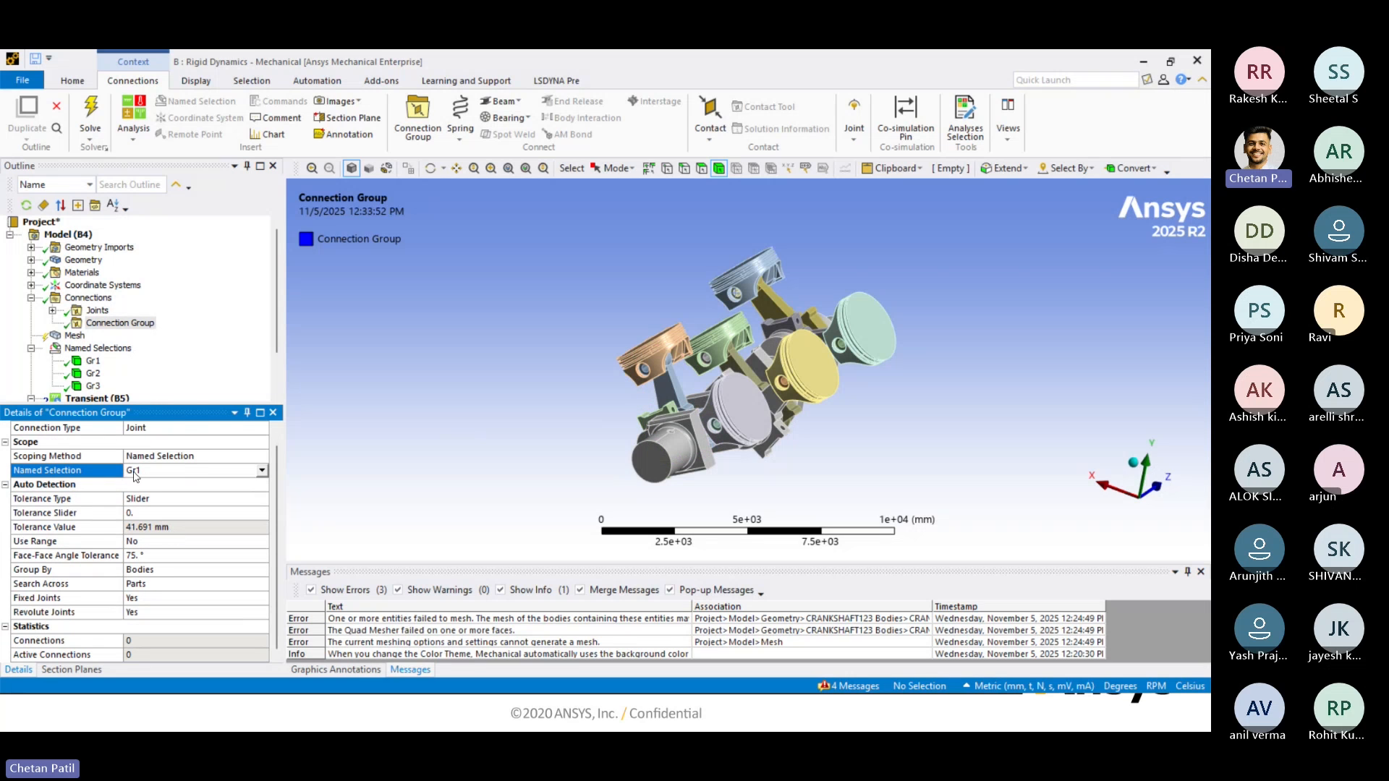
Set Fixed Joints to No for the Gr1 connection group and create its automatic connections as revolute joints.
click(32, 600)
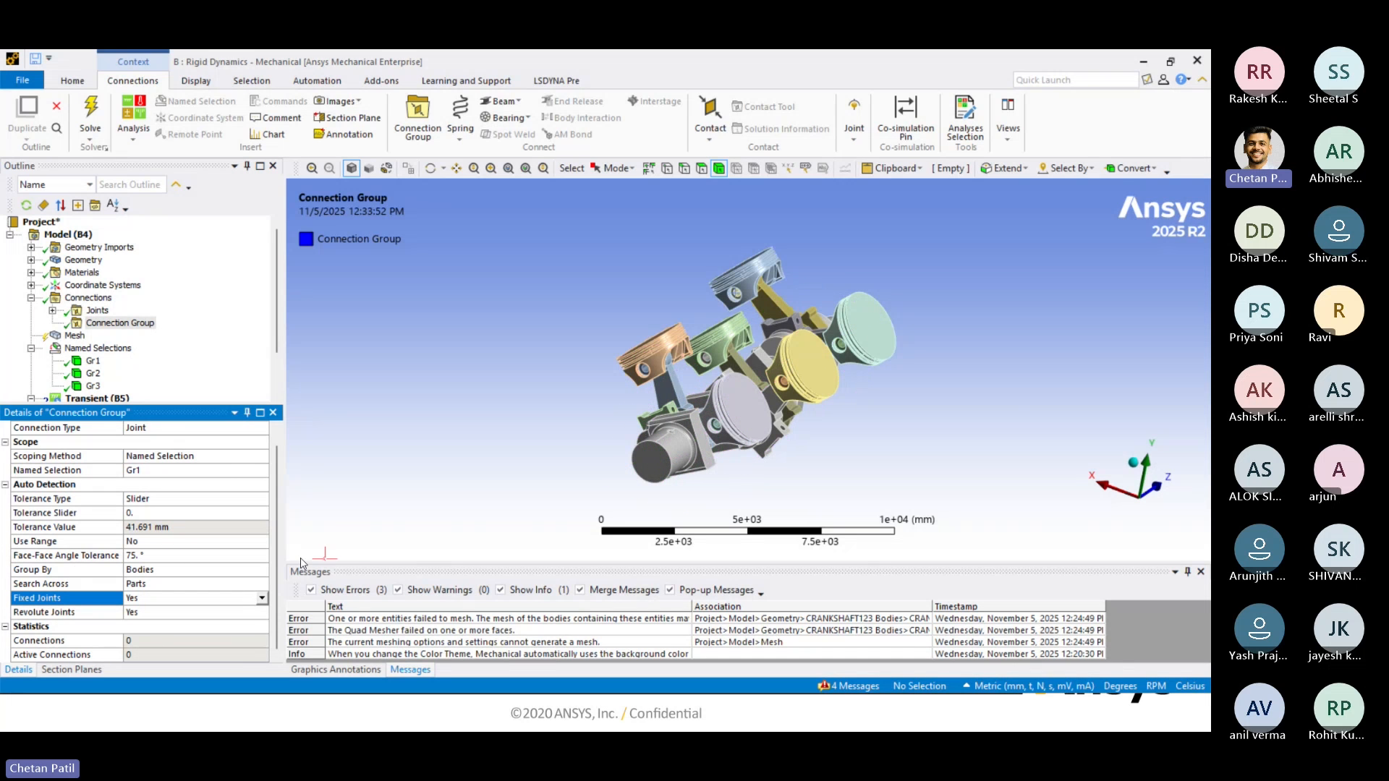
click(262, 599)
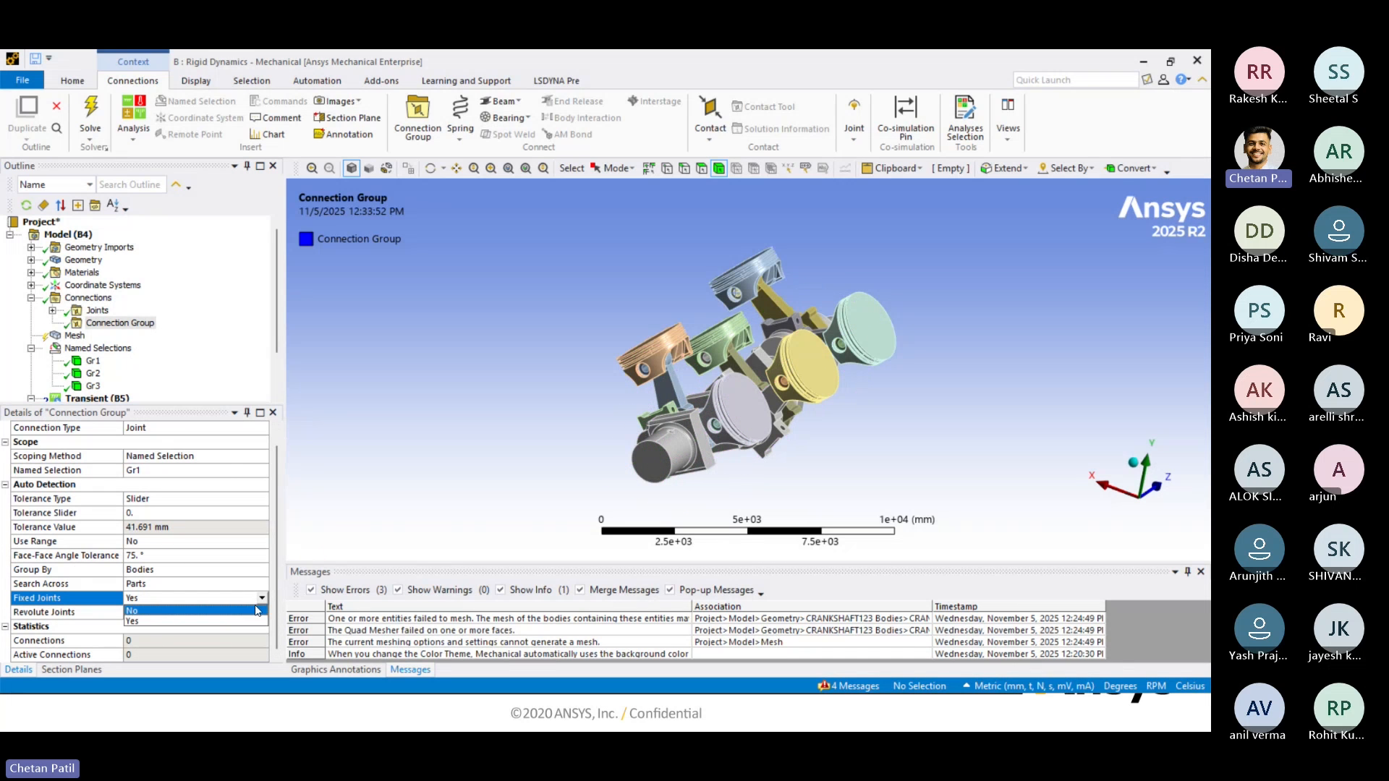
click(230, 620)
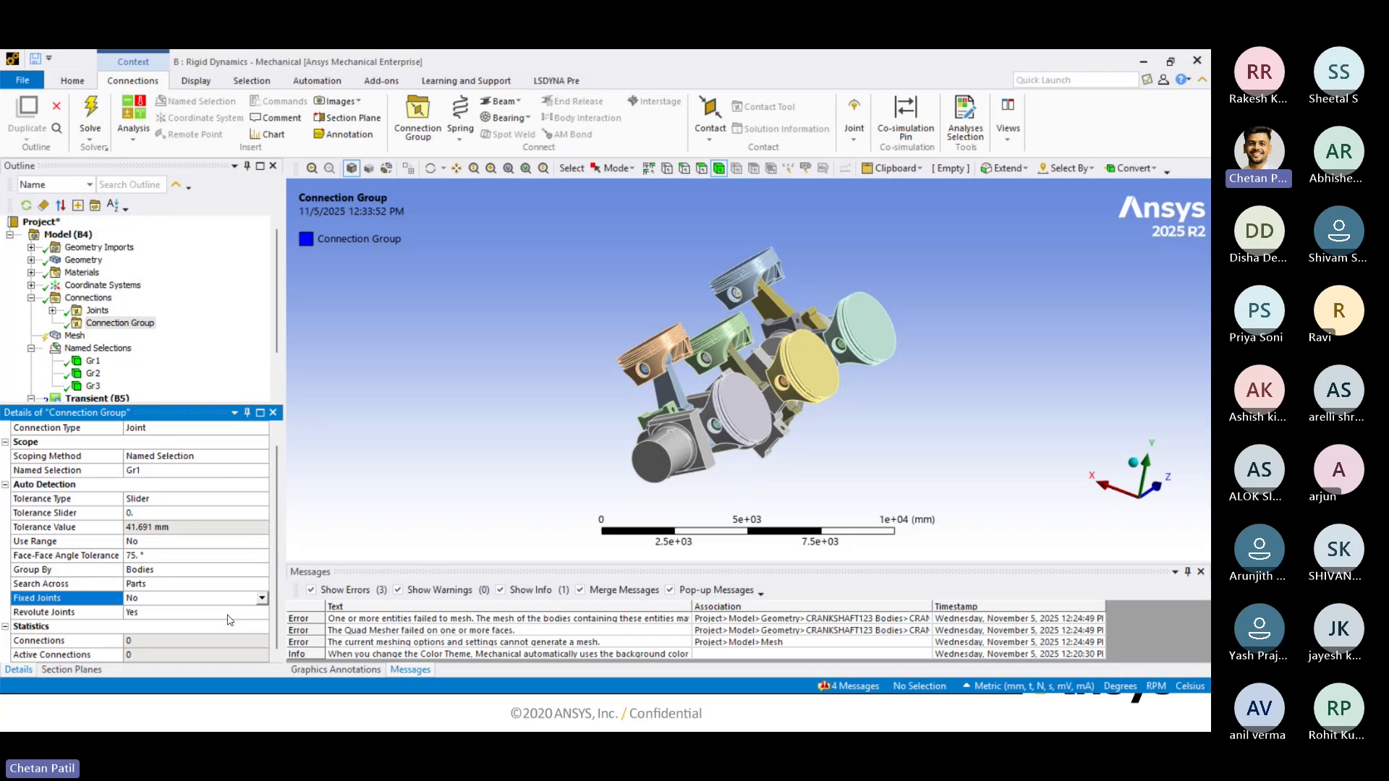
click(105, 617)
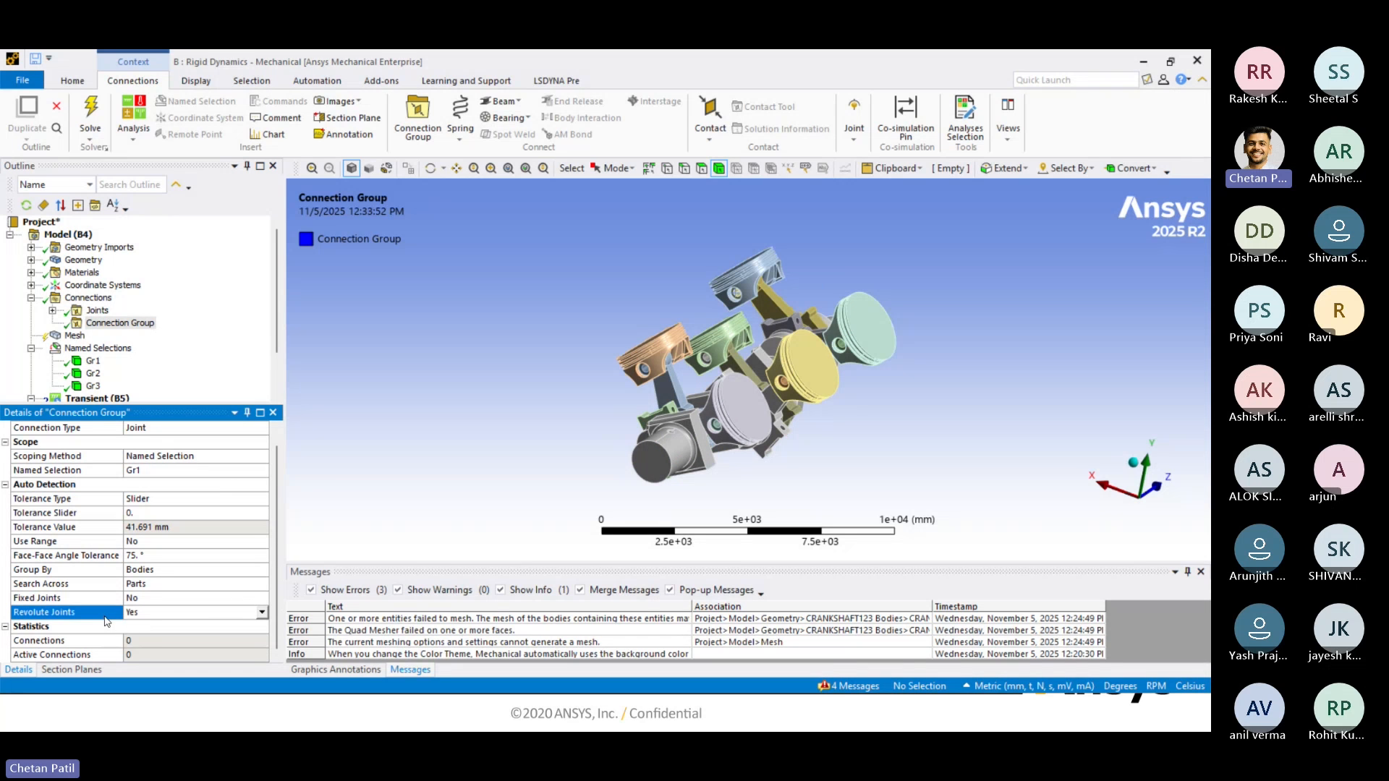
right_click(113, 323)
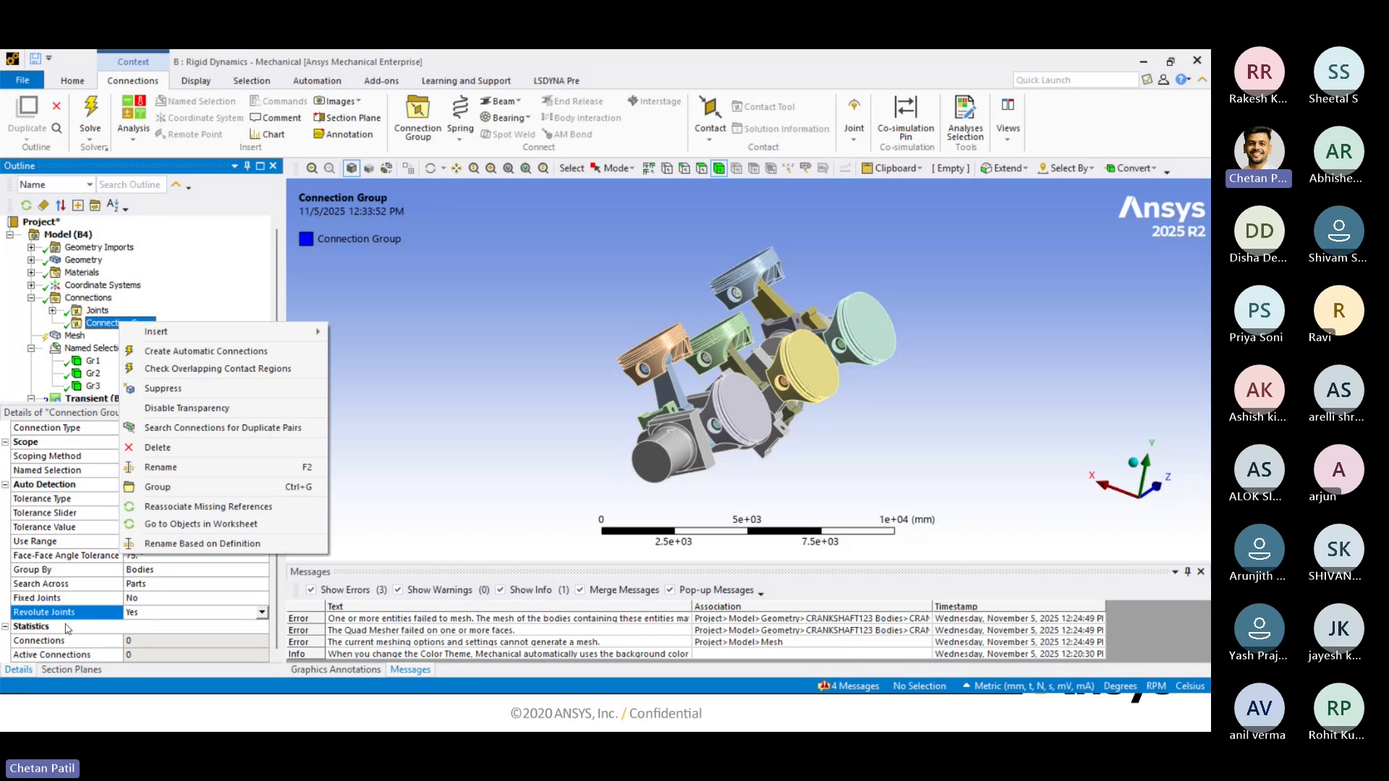
click(175, 356)
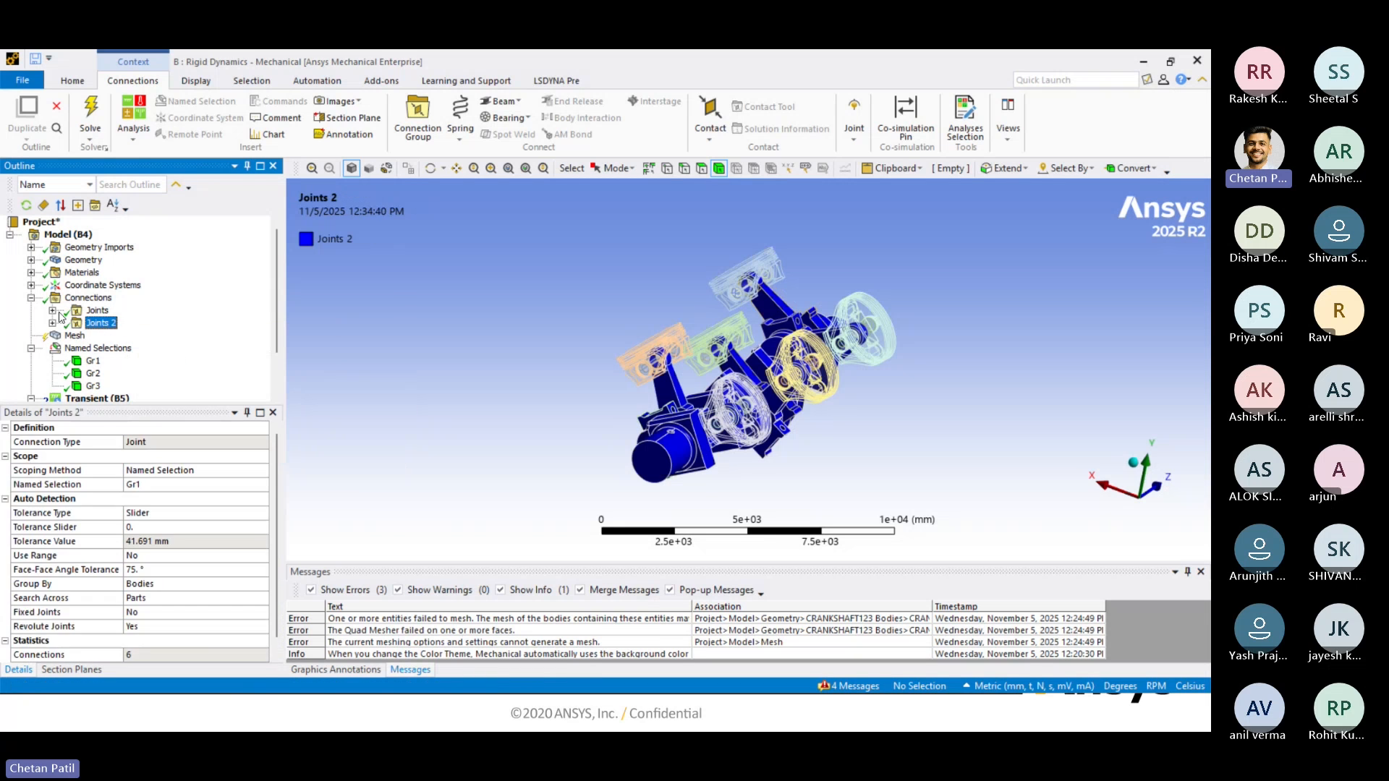
Rename the joints generated from Gr1 based on their definition and inspect two of the crankshaft-to-connecting-rod revolute joints.
click(52, 324)
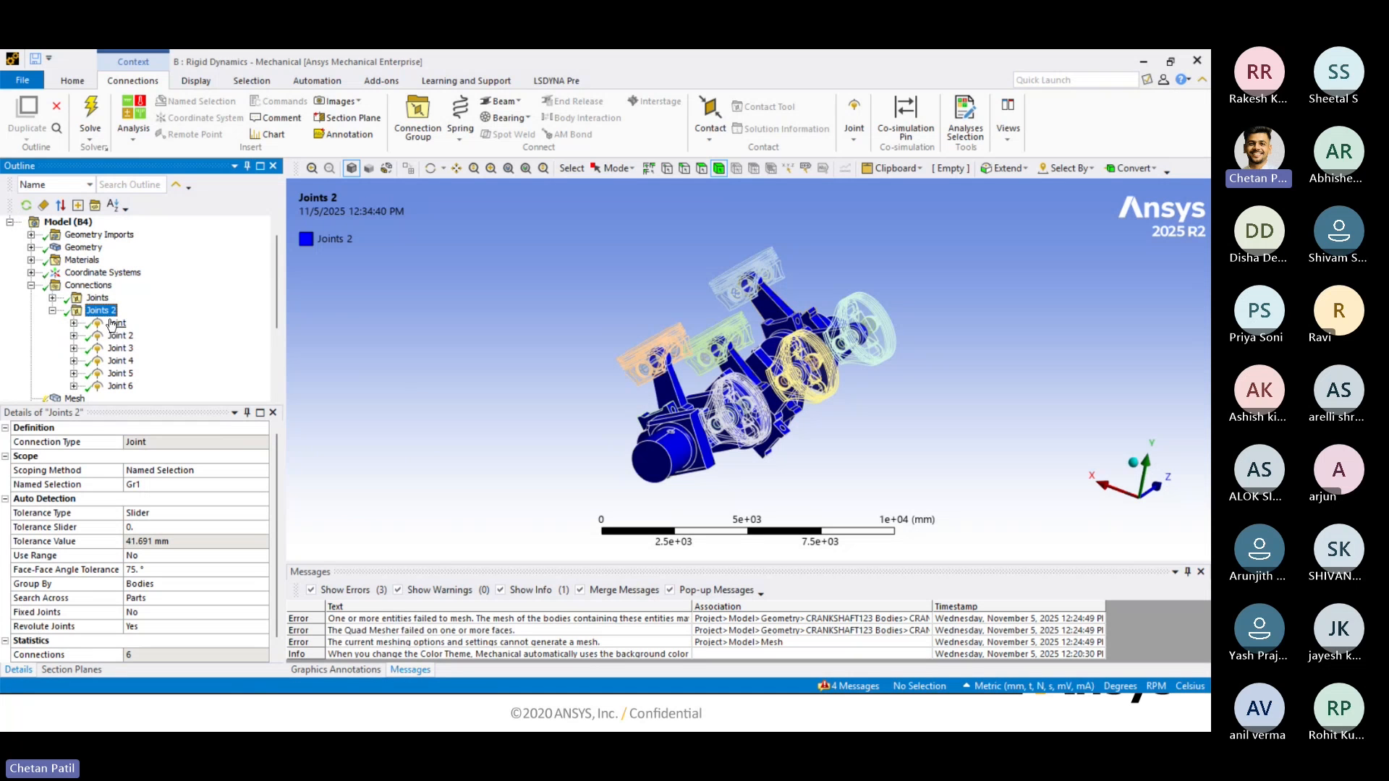
click(105, 313)
right_click(104, 313)
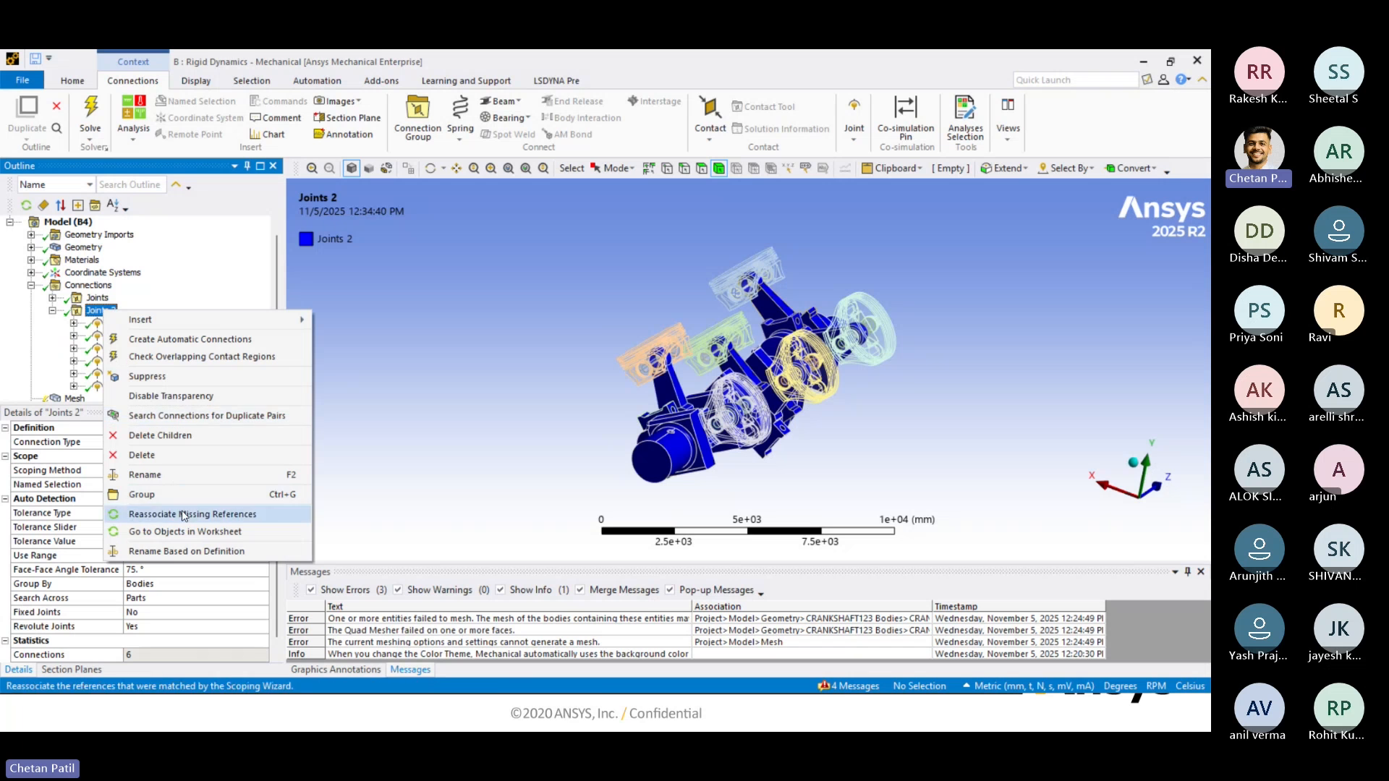
click(186, 551)
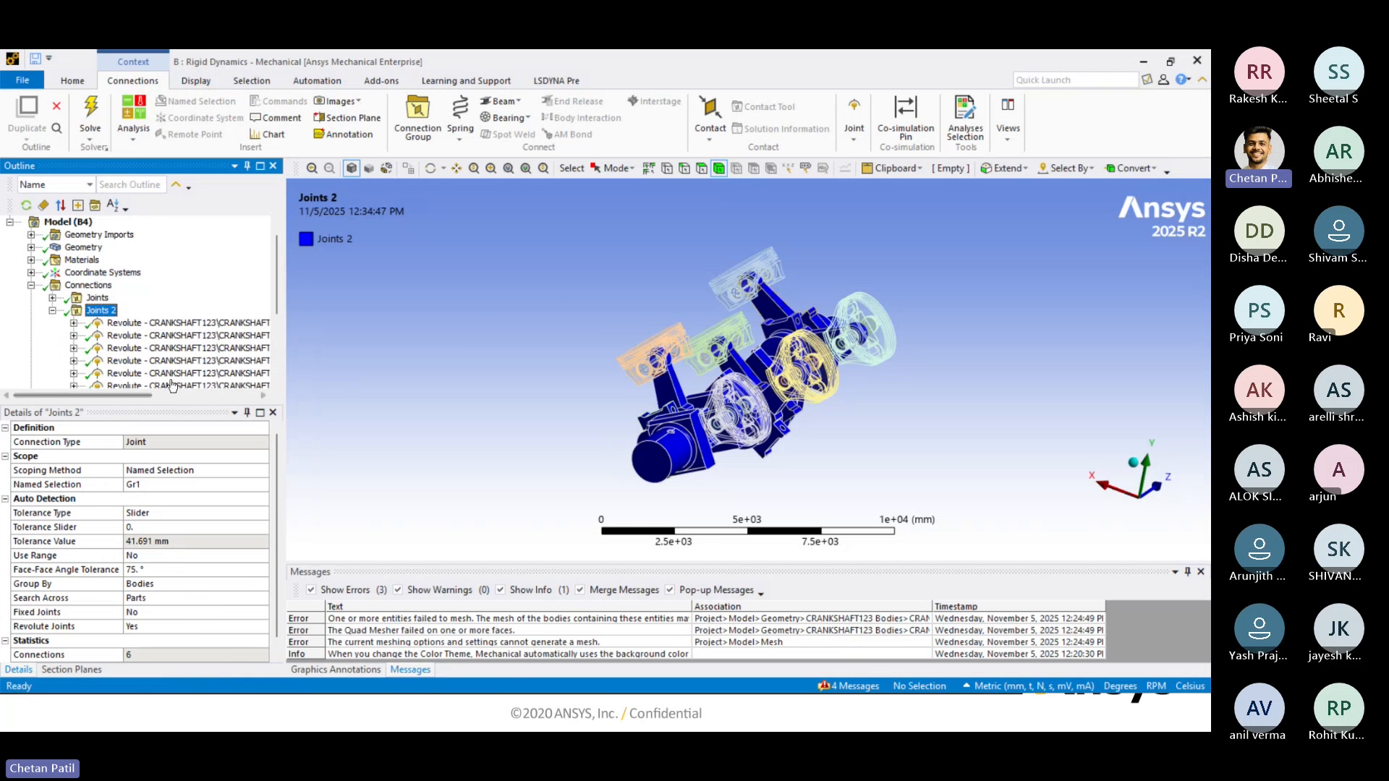
click(174, 325)
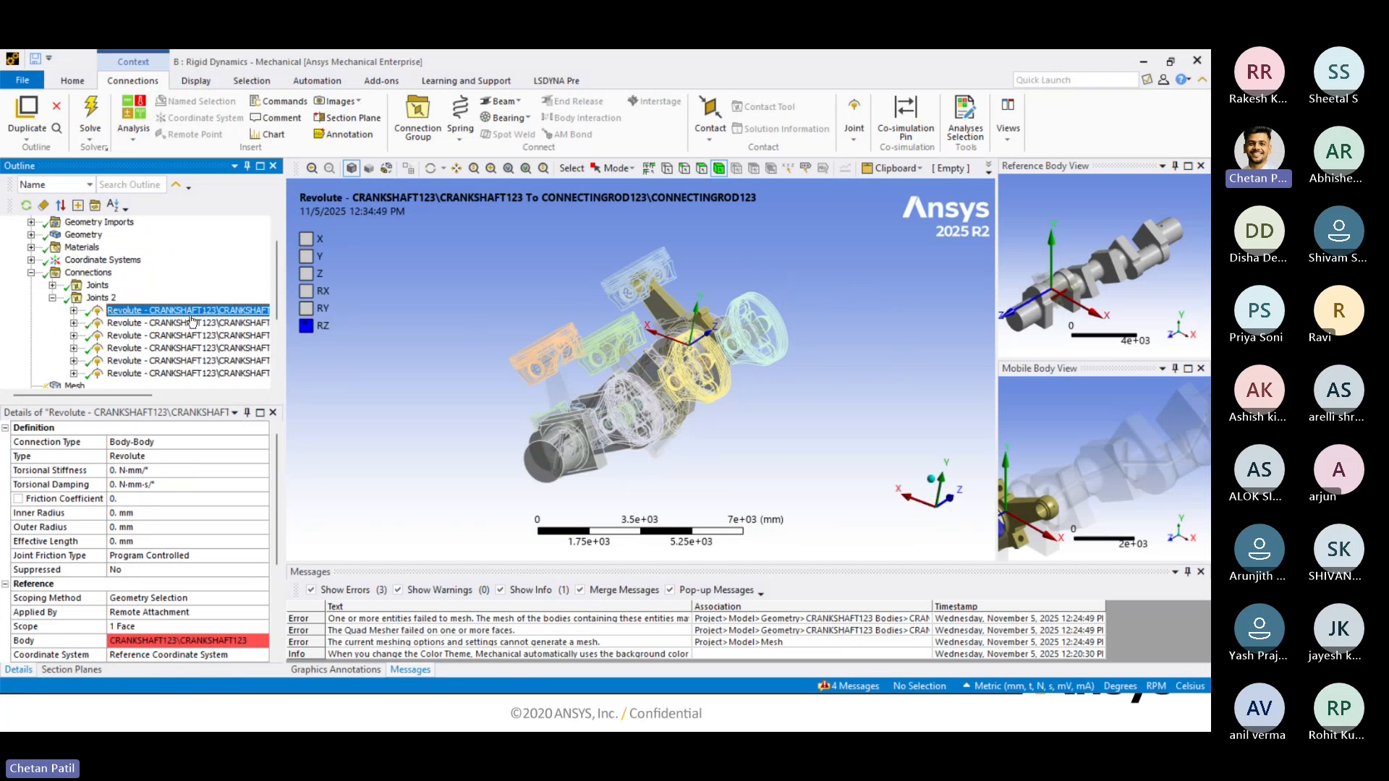
click(181, 335)
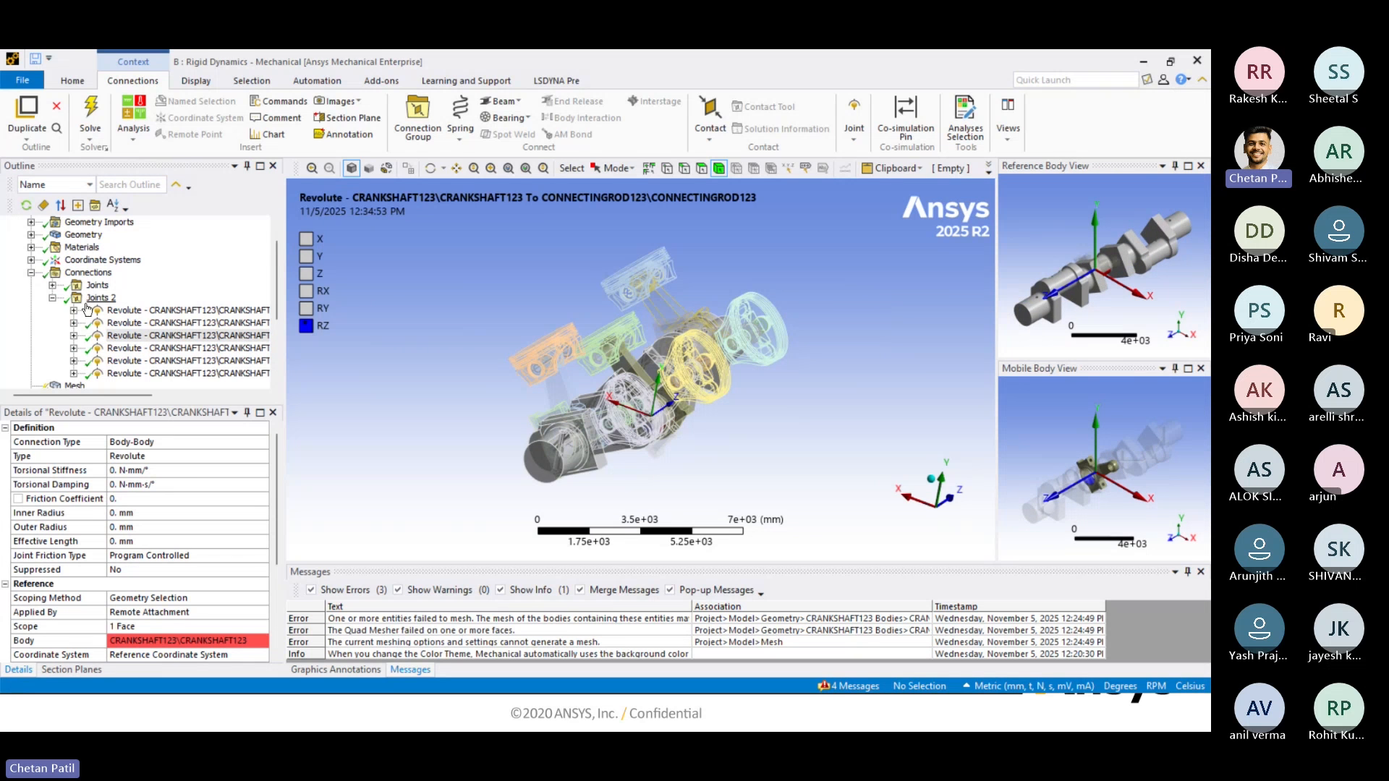
click(52, 299)
Insert a second connection group for automatic joints under Connections, with connection type Joint.
right_click(72, 274)
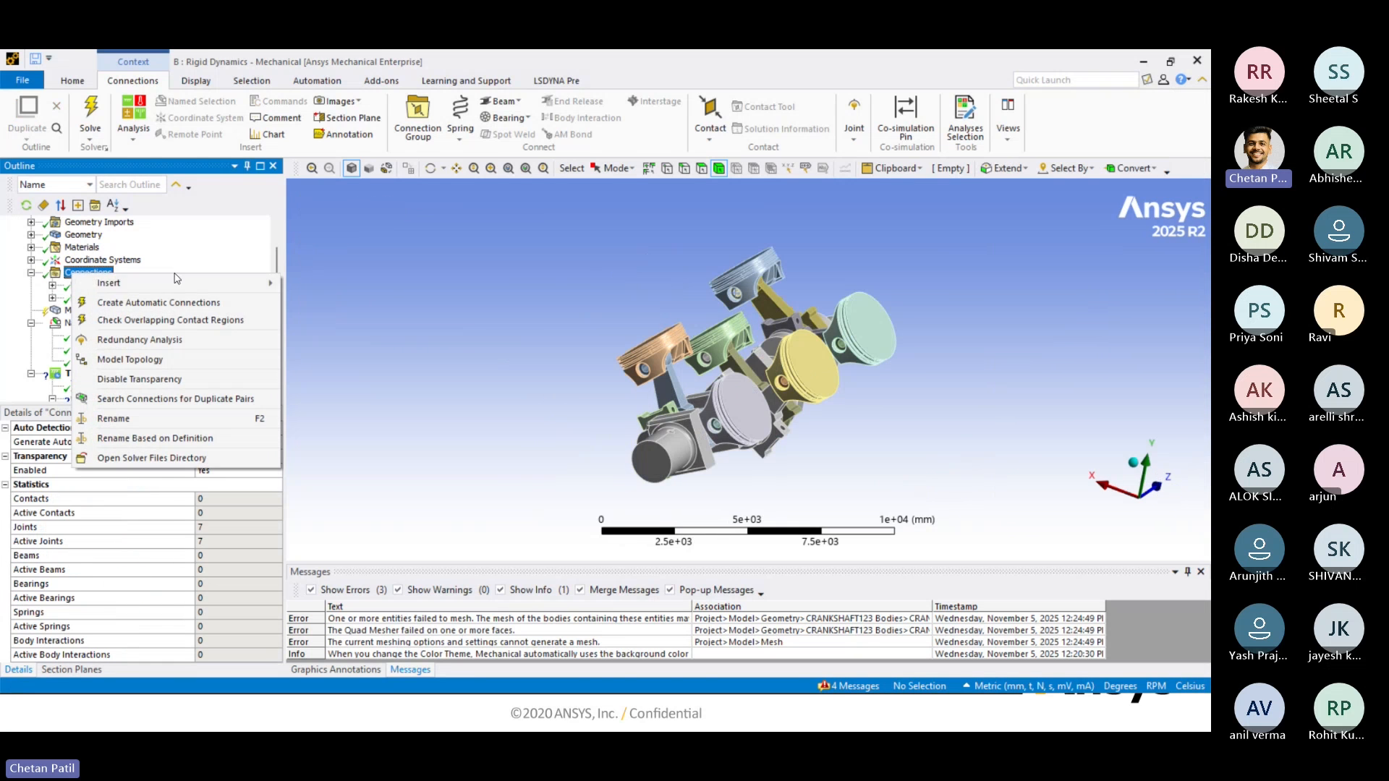
mouse_move(243, 281)
click(344, 284)
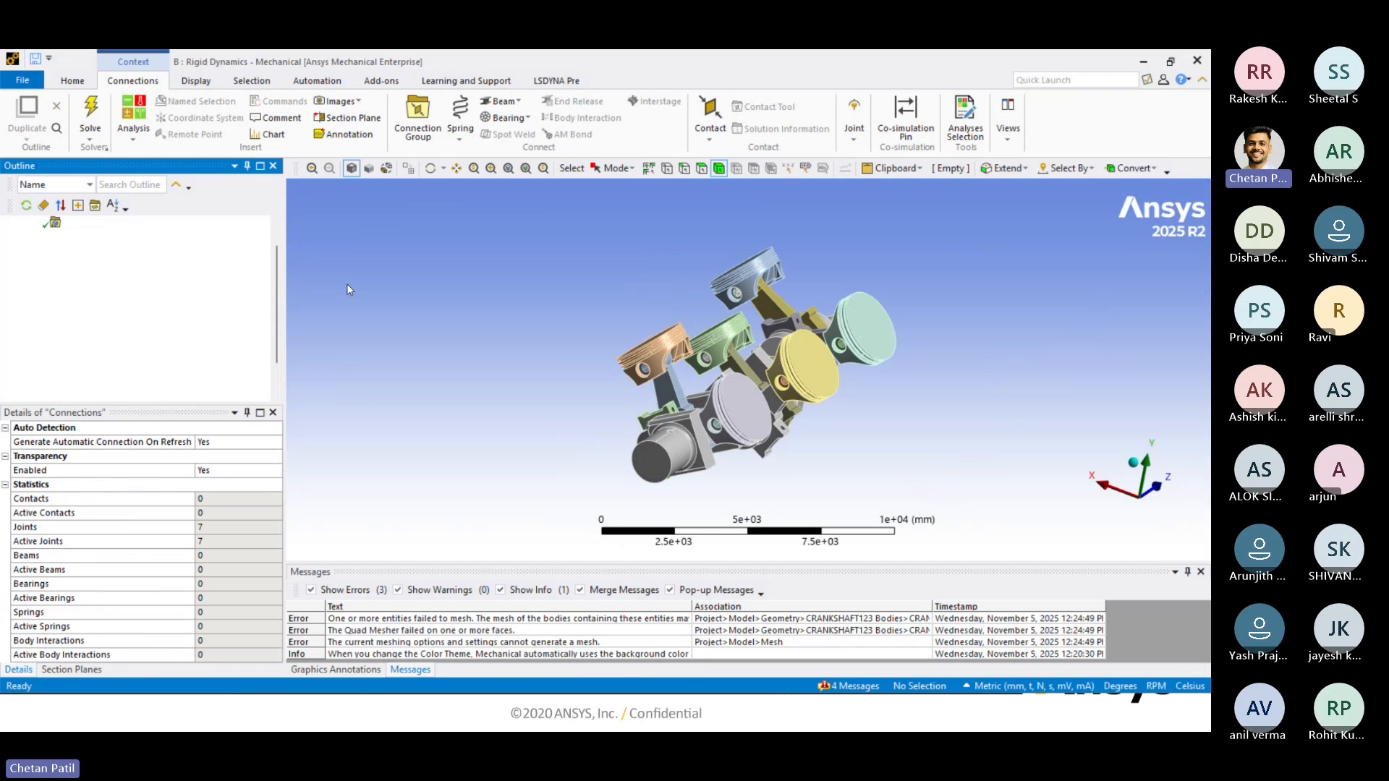
click(199, 441)
click(184, 474)
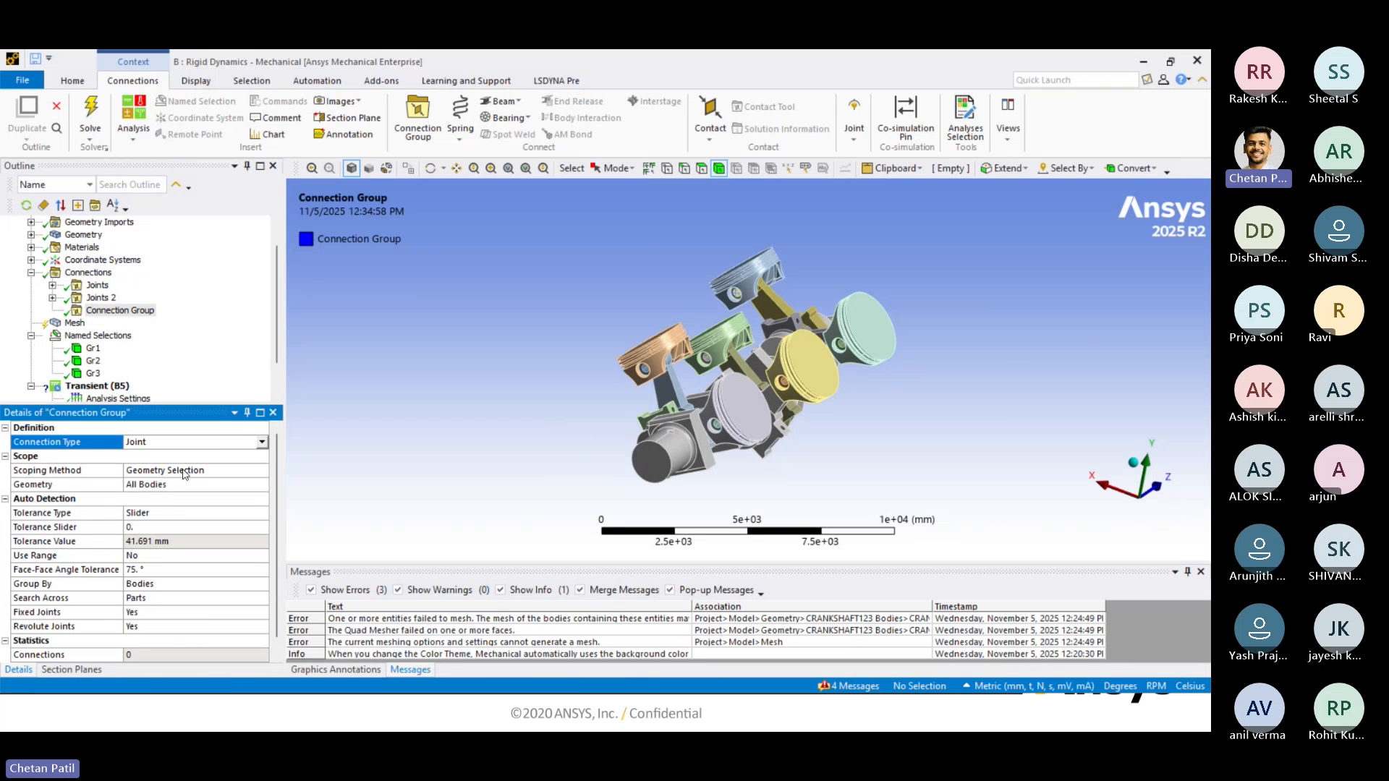
Scope the second connection group by named selection to Gr2.
click(188, 471)
click(191, 496)
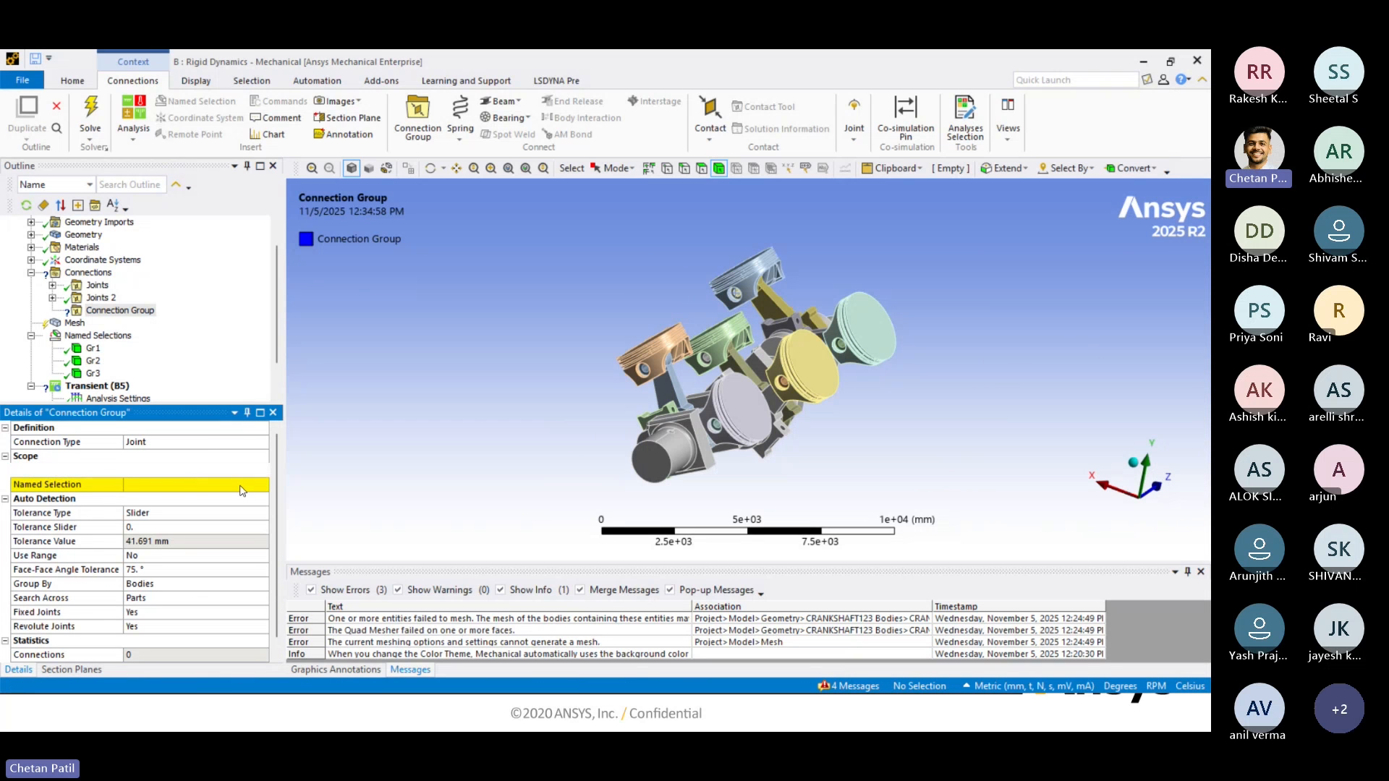
click(262, 486)
click(209, 511)
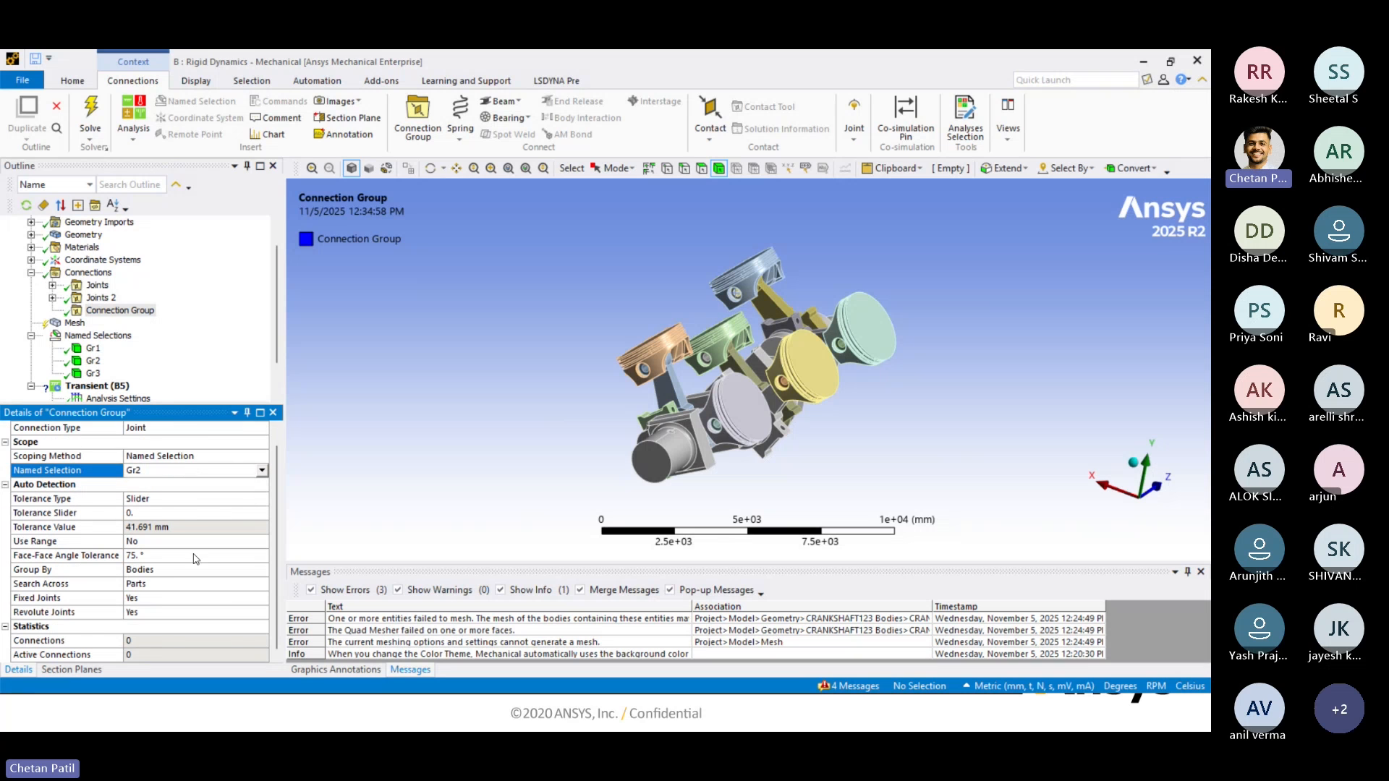
Set Fixed Joints to No for the Gr2 connection group and create its automatic connections.
double_click(137, 607)
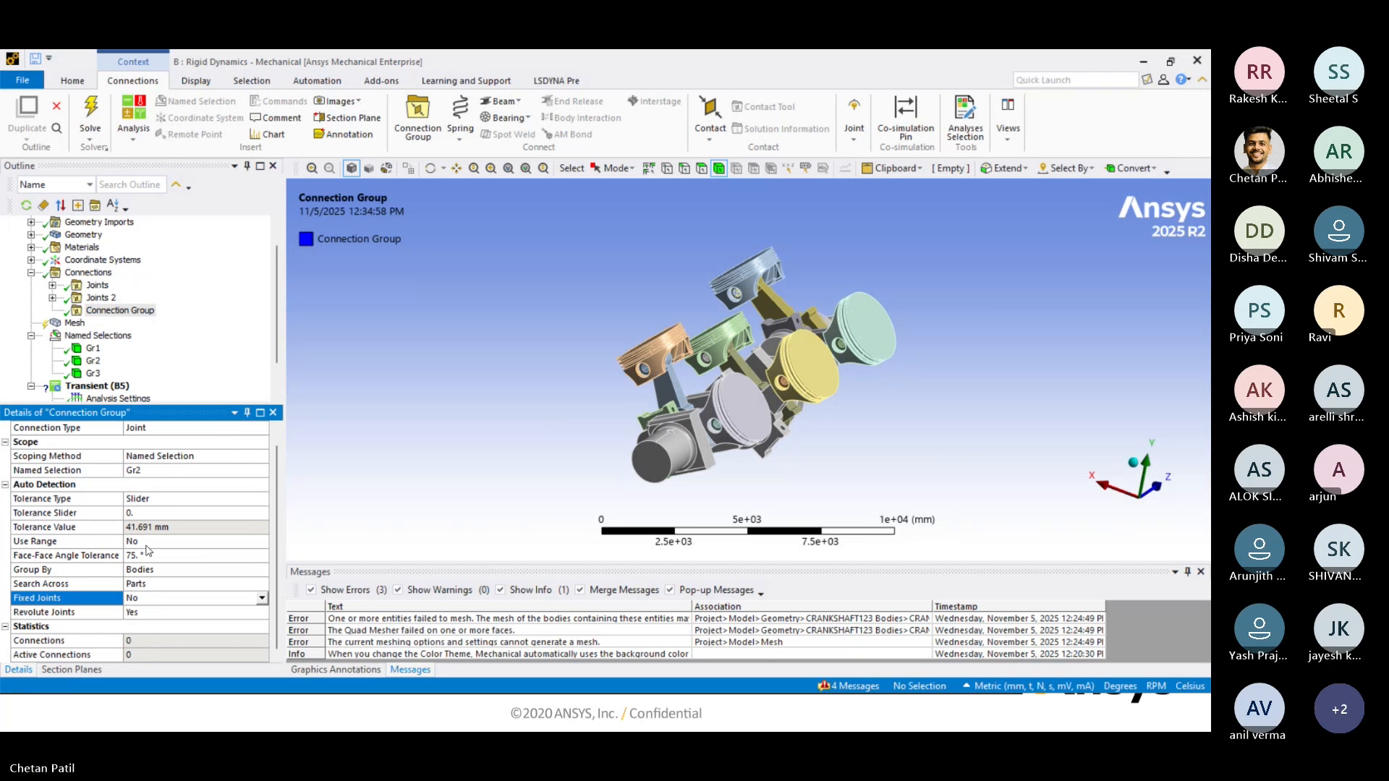
right_click(117, 313)
click(196, 338)
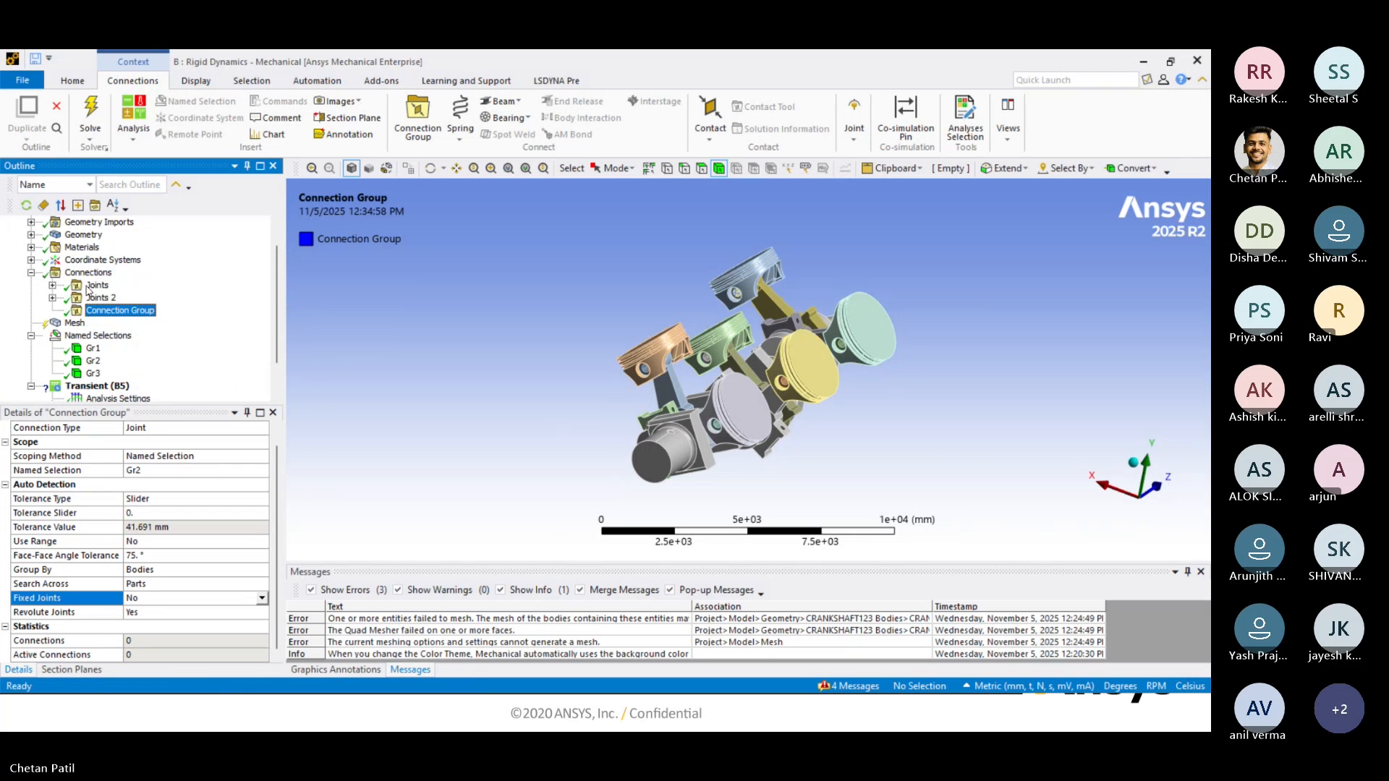
Insert a third connection group for automatic joints under Connections, with connection type Joint.
right_click(89, 272)
mouse_move(210, 285)
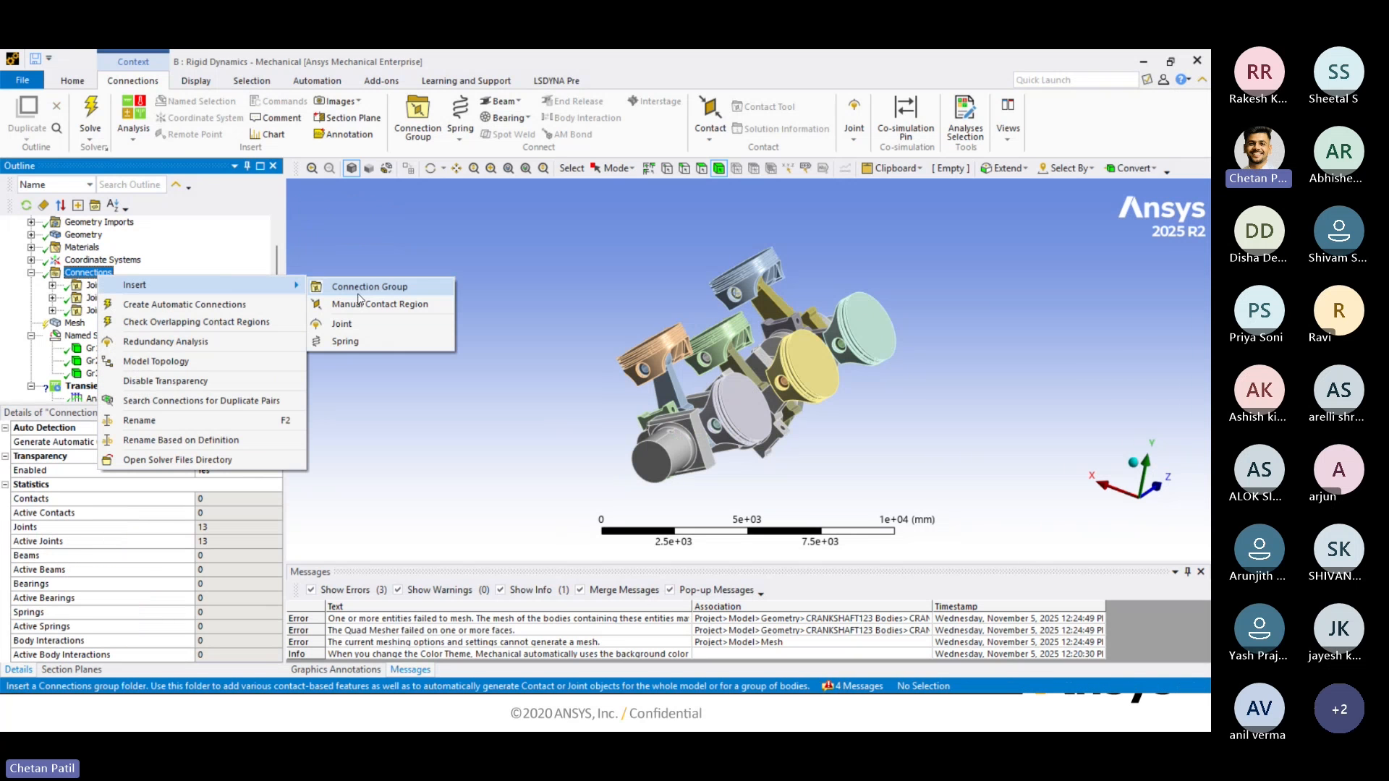
click(362, 288)
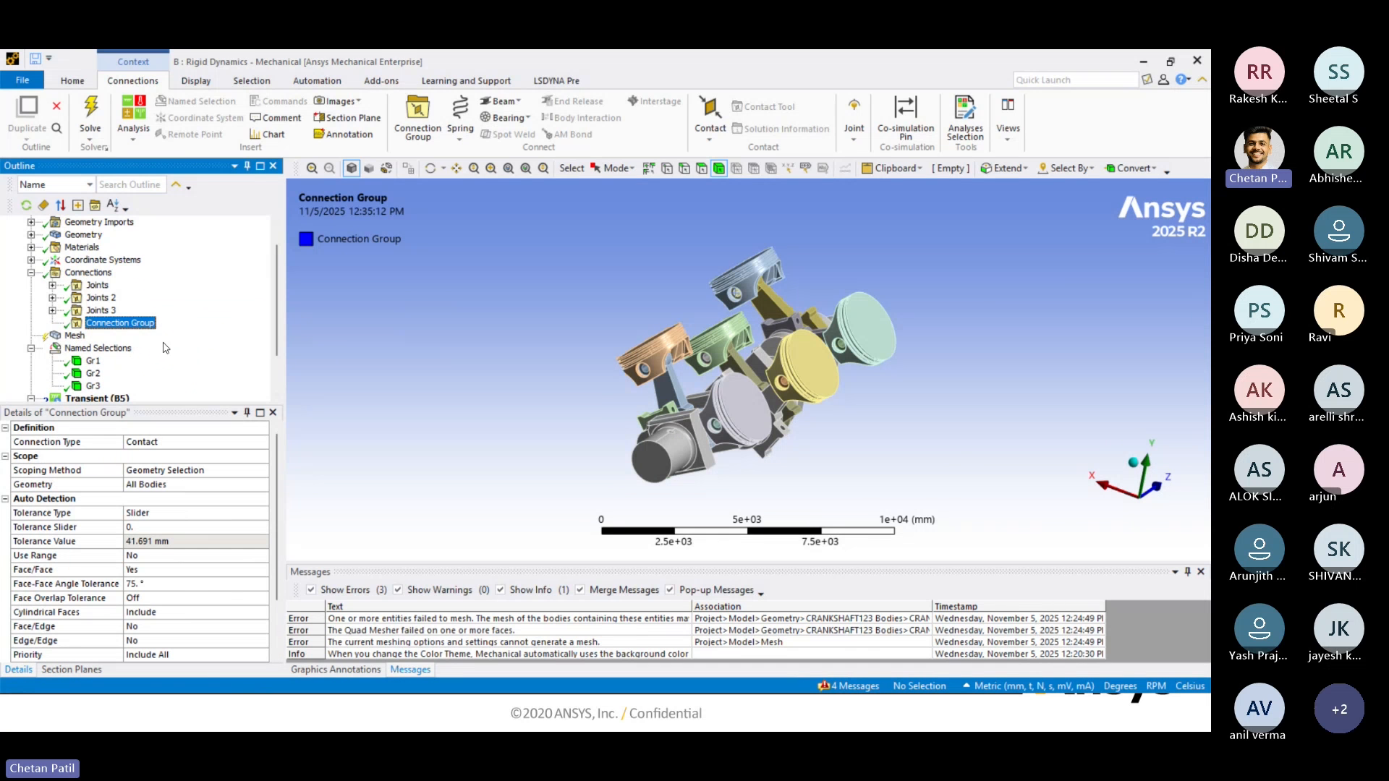
click(200, 442)
double_click(200, 441)
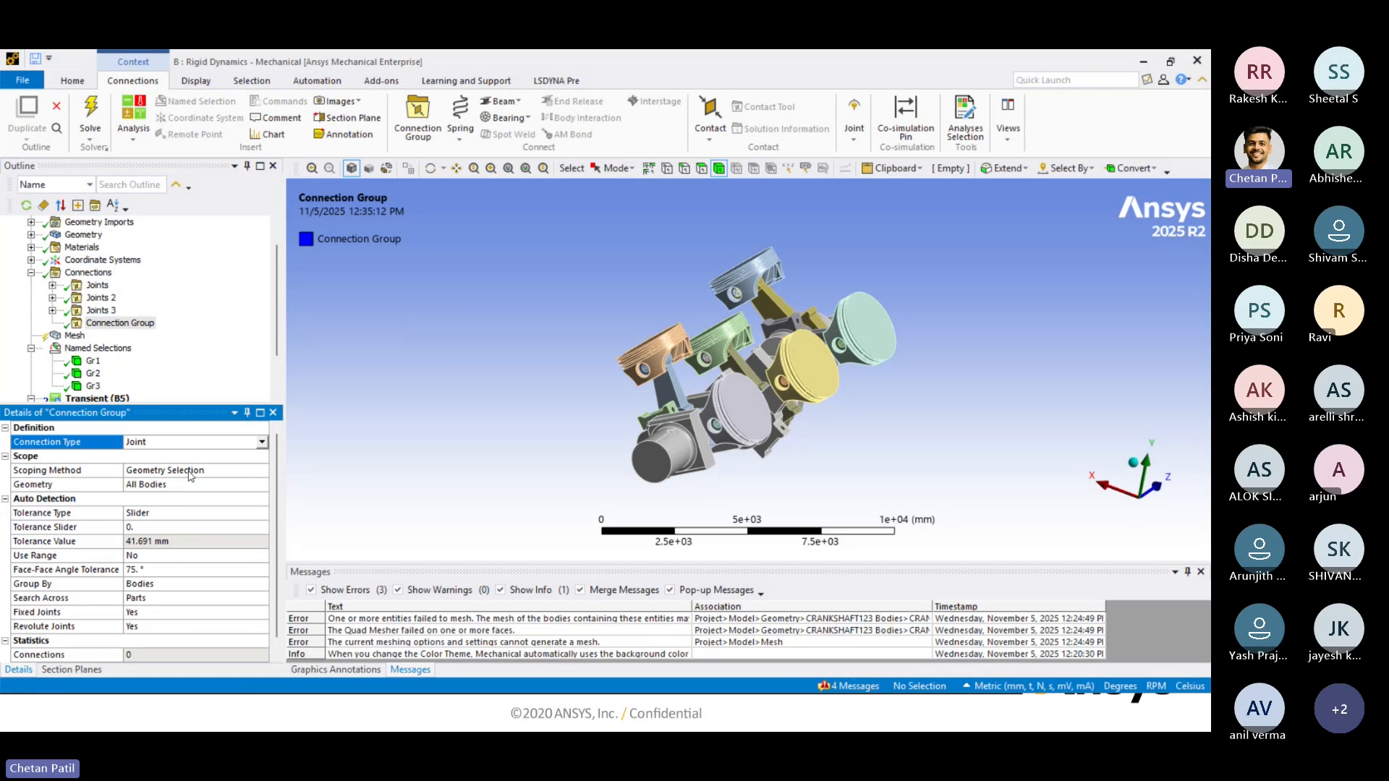
Scope the third connection group by named selection to Gr3.
double_click(189, 472)
click(189, 488)
click(188, 487)
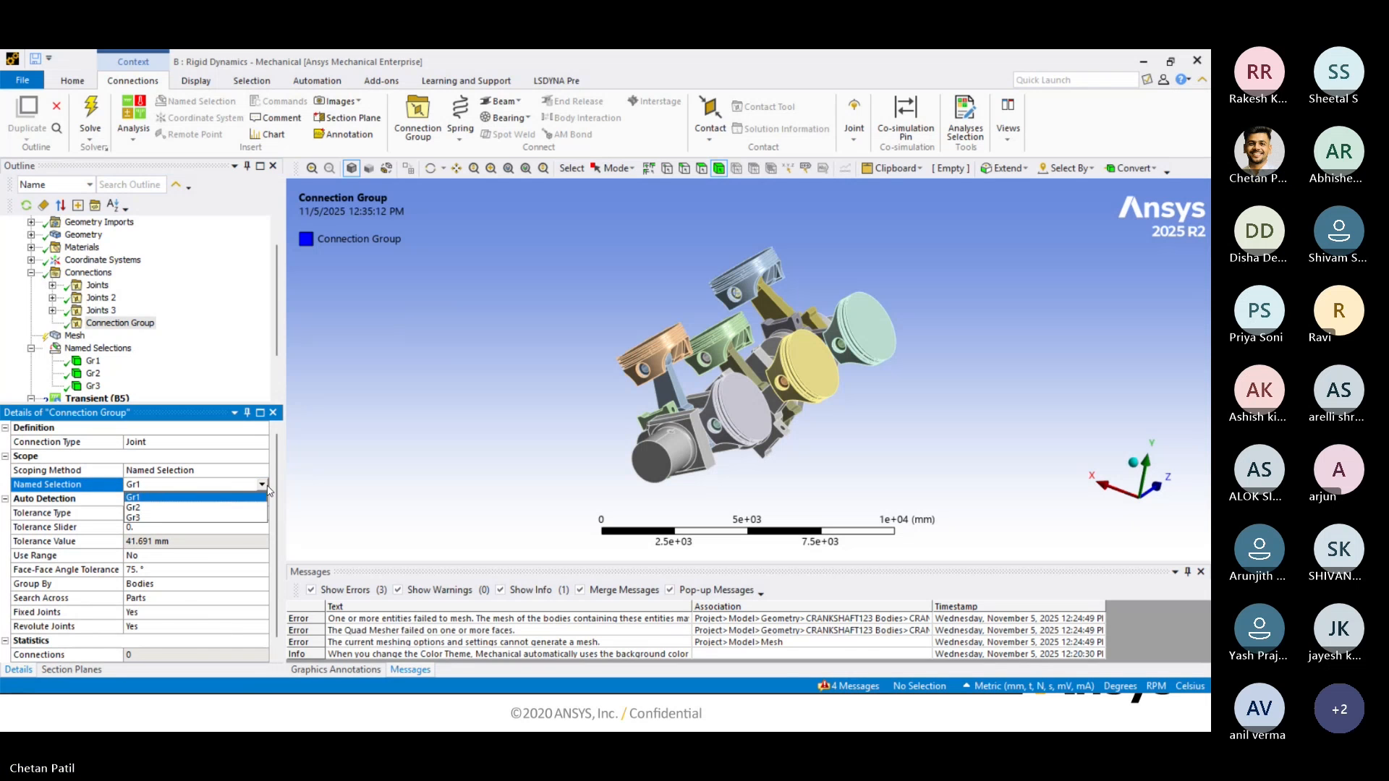
click(154, 523)
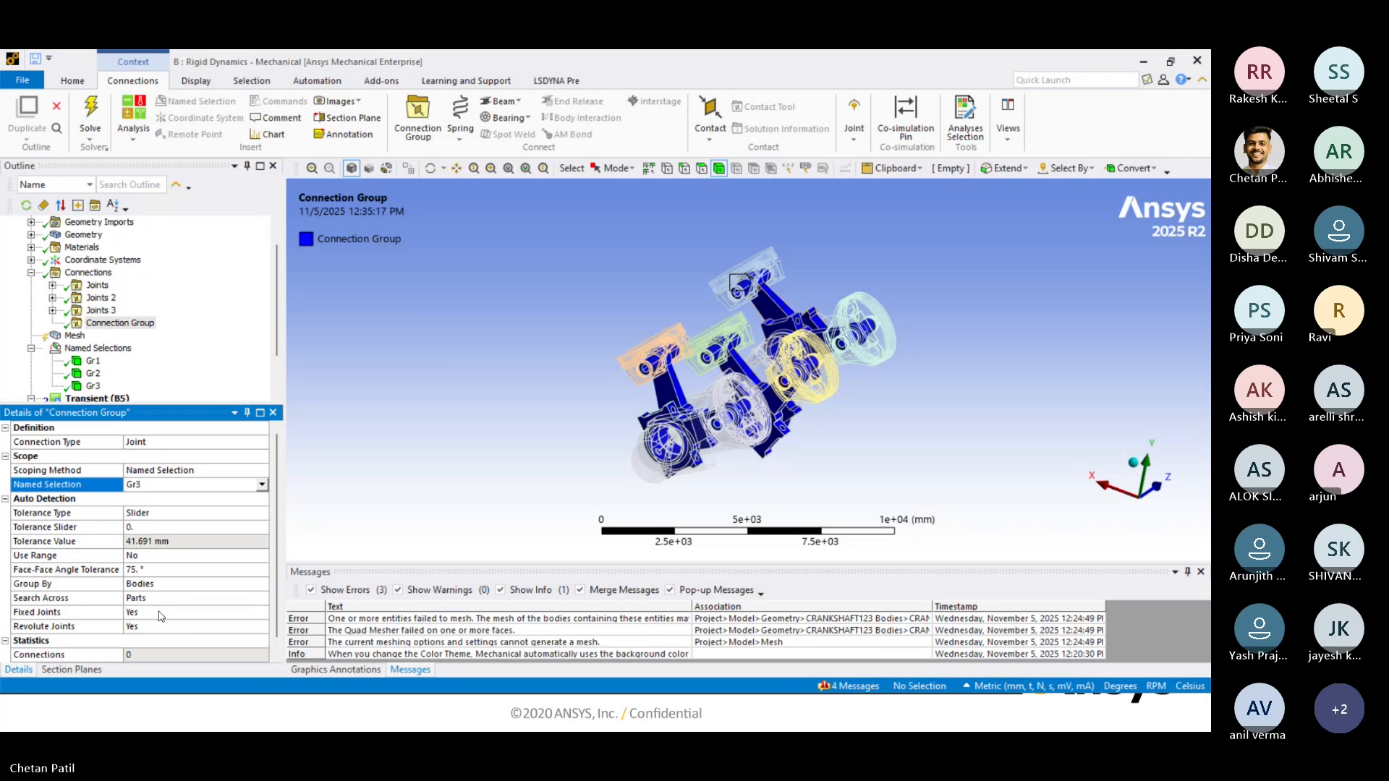
Set Fixed Joints to No for the Gr3 connection group and create its automatic connections.
double_click(134, 614)
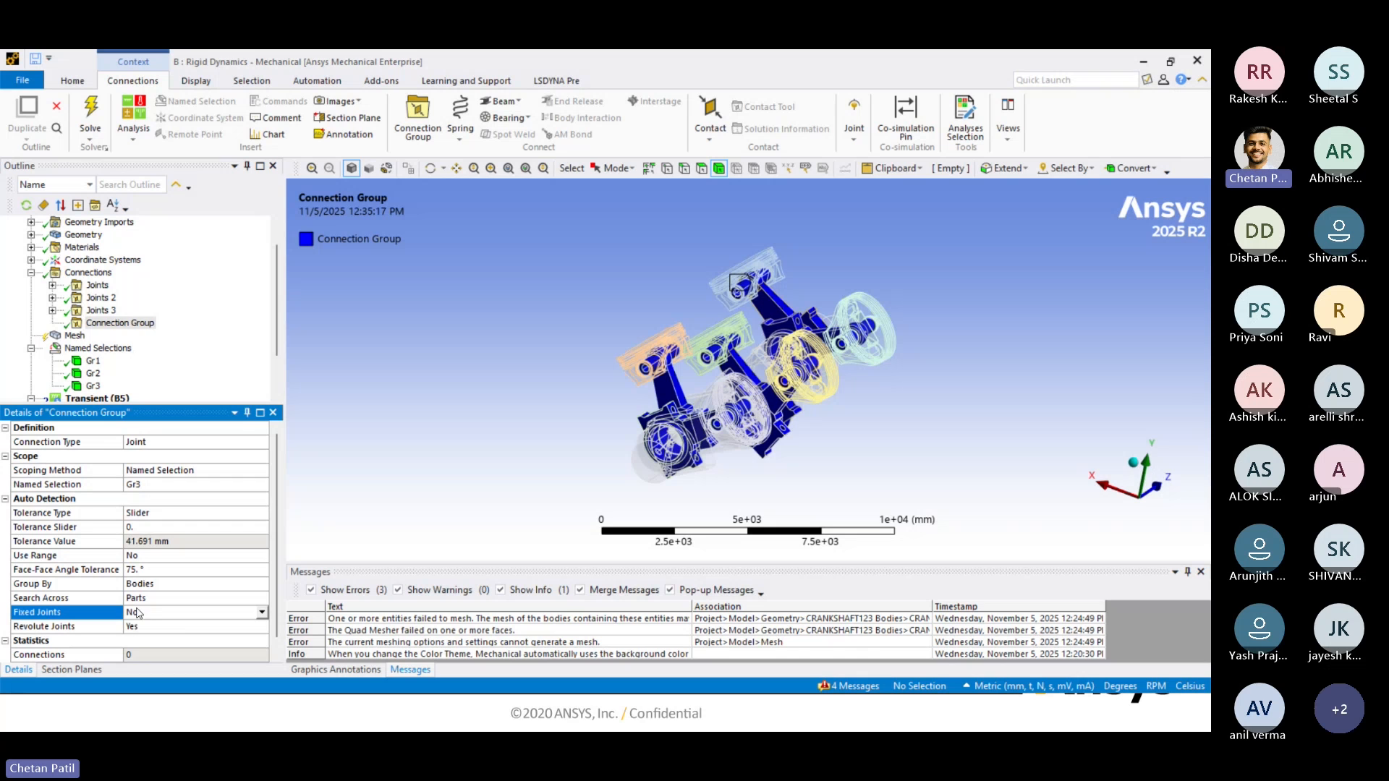
right_click(119, 323)
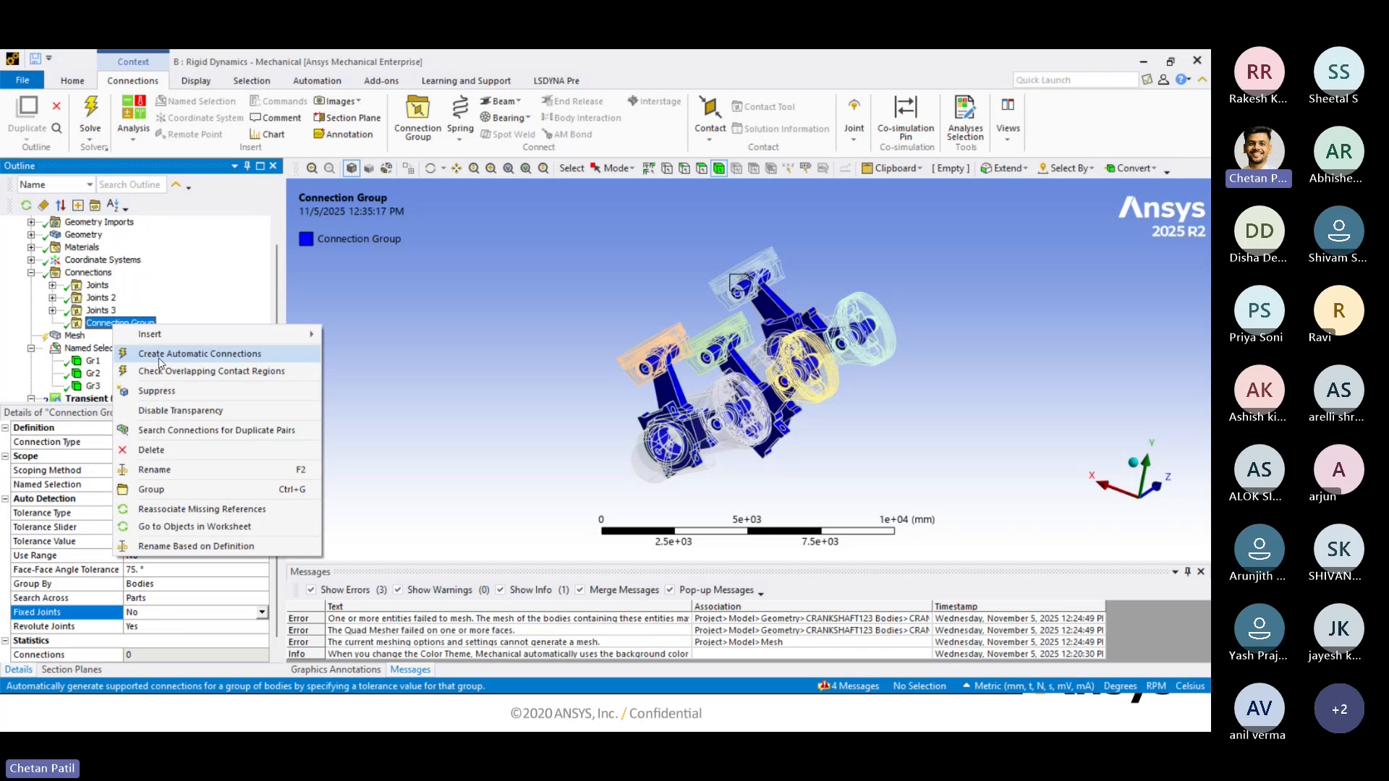
click(160, 359)
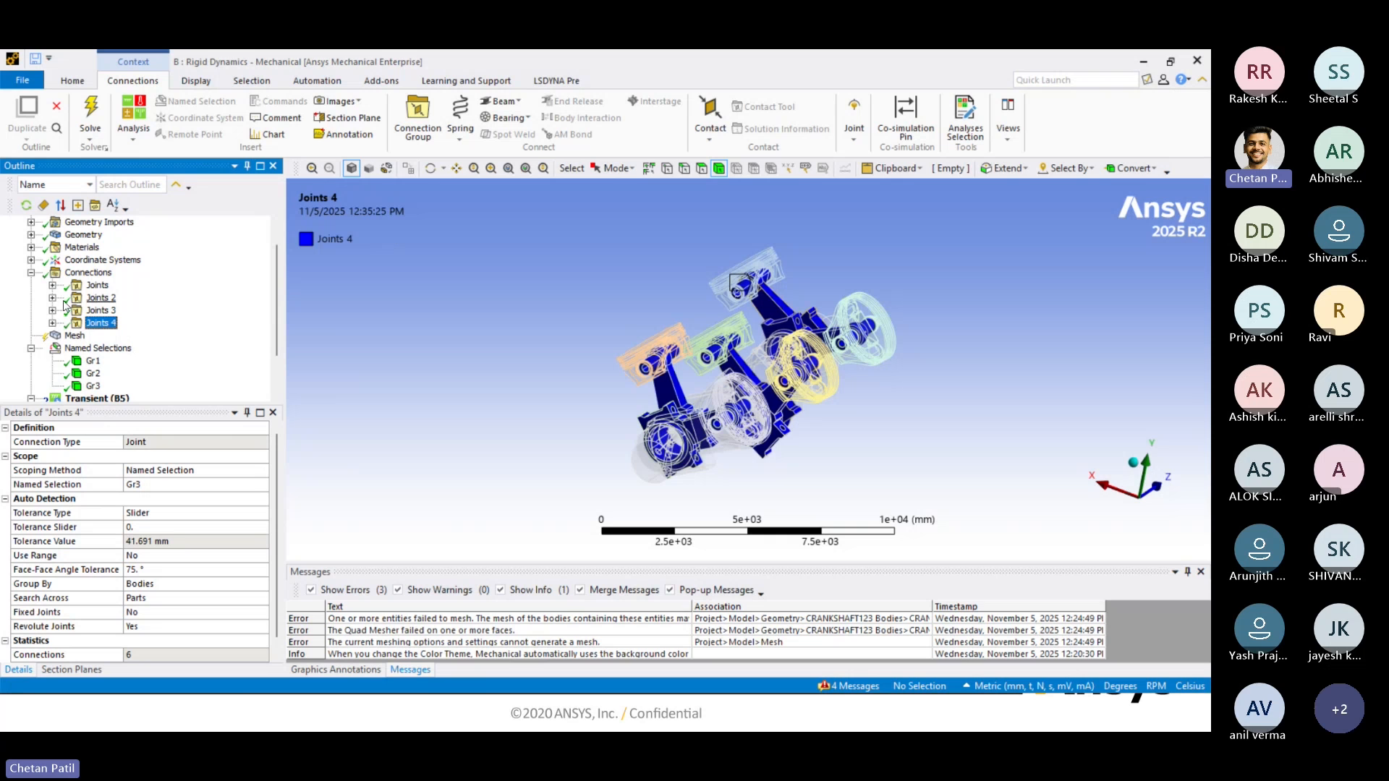
click(52, 323)
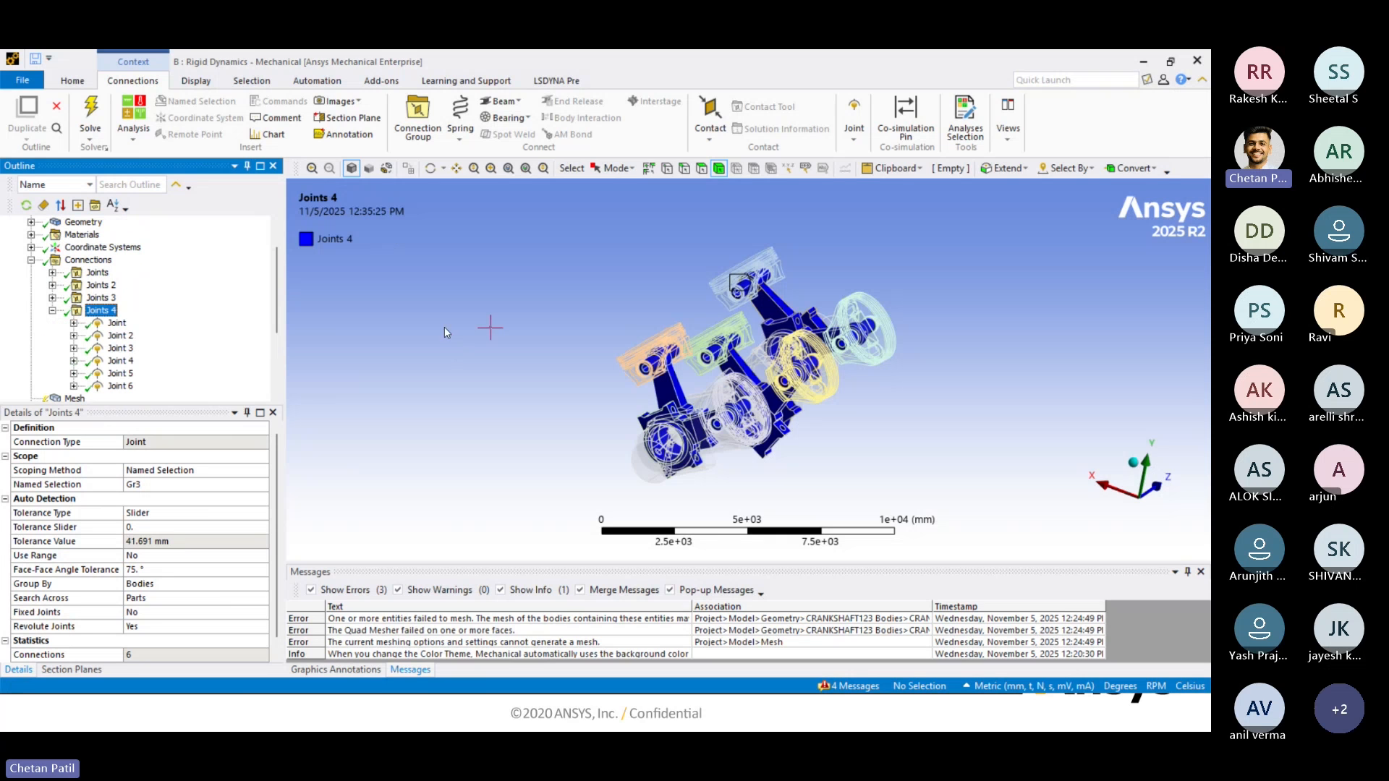
Rename the joints in the Joints 3 and Joints 4 groups based on their definition.
click(52, 297)
right_click(113, 300)
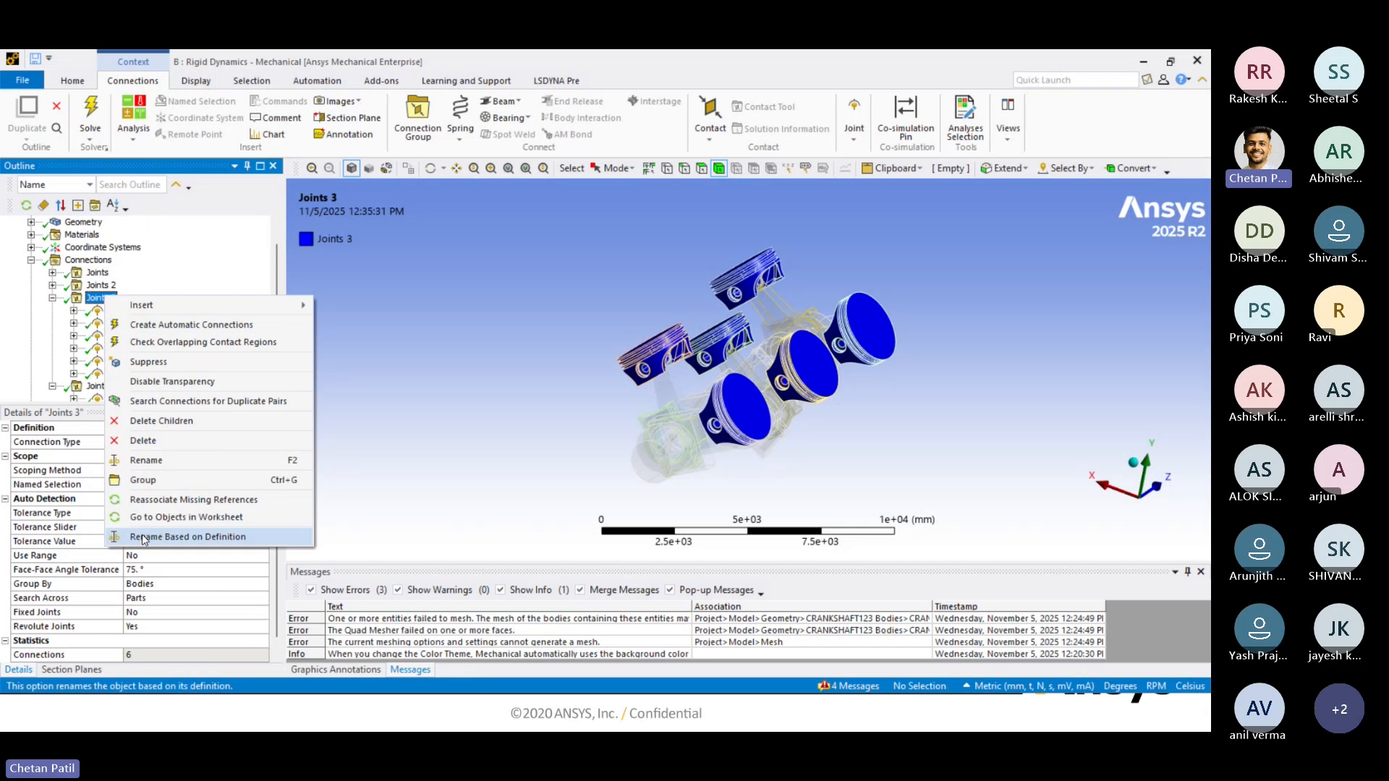
click(141, 538)
scroll(145, 326, down, 2)
right_click(106, 273)
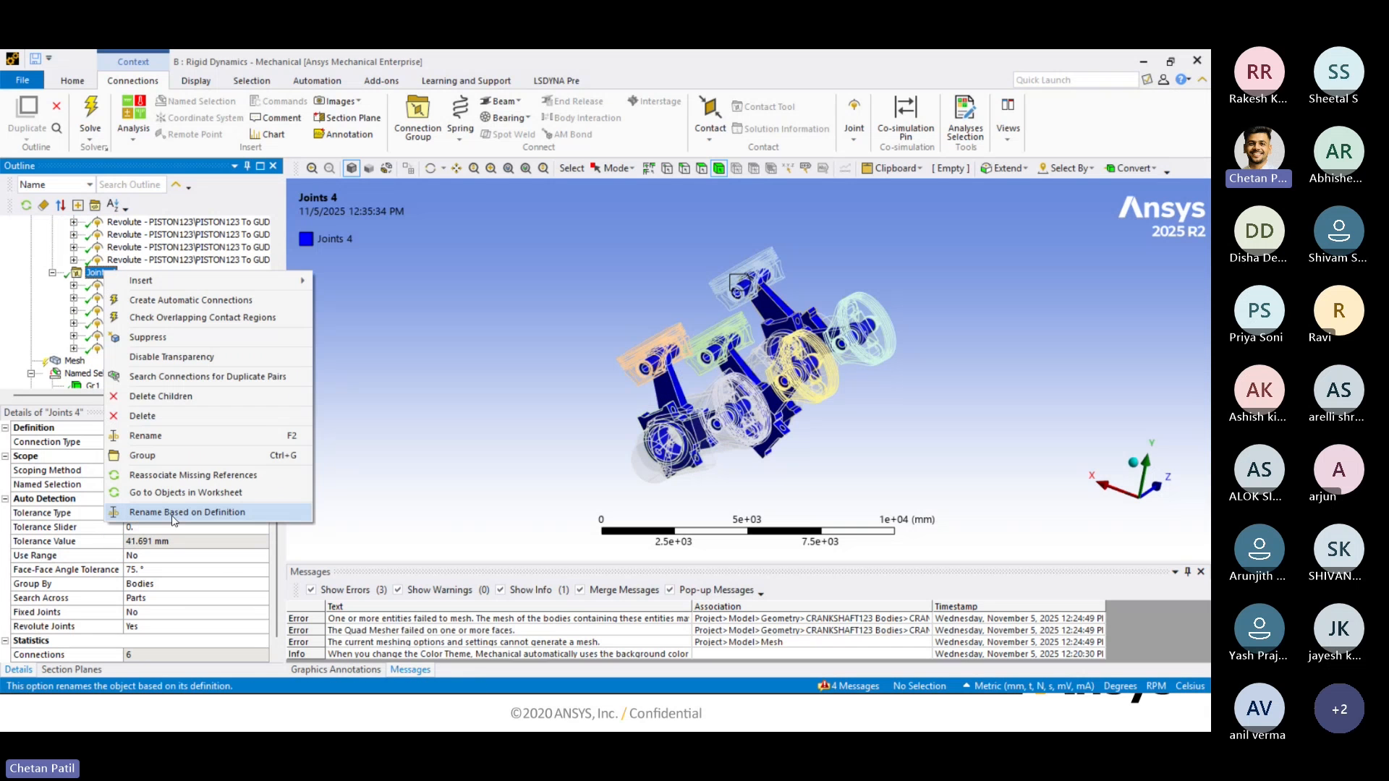
click(174, 518)
scroll(161, 303, up, 1)
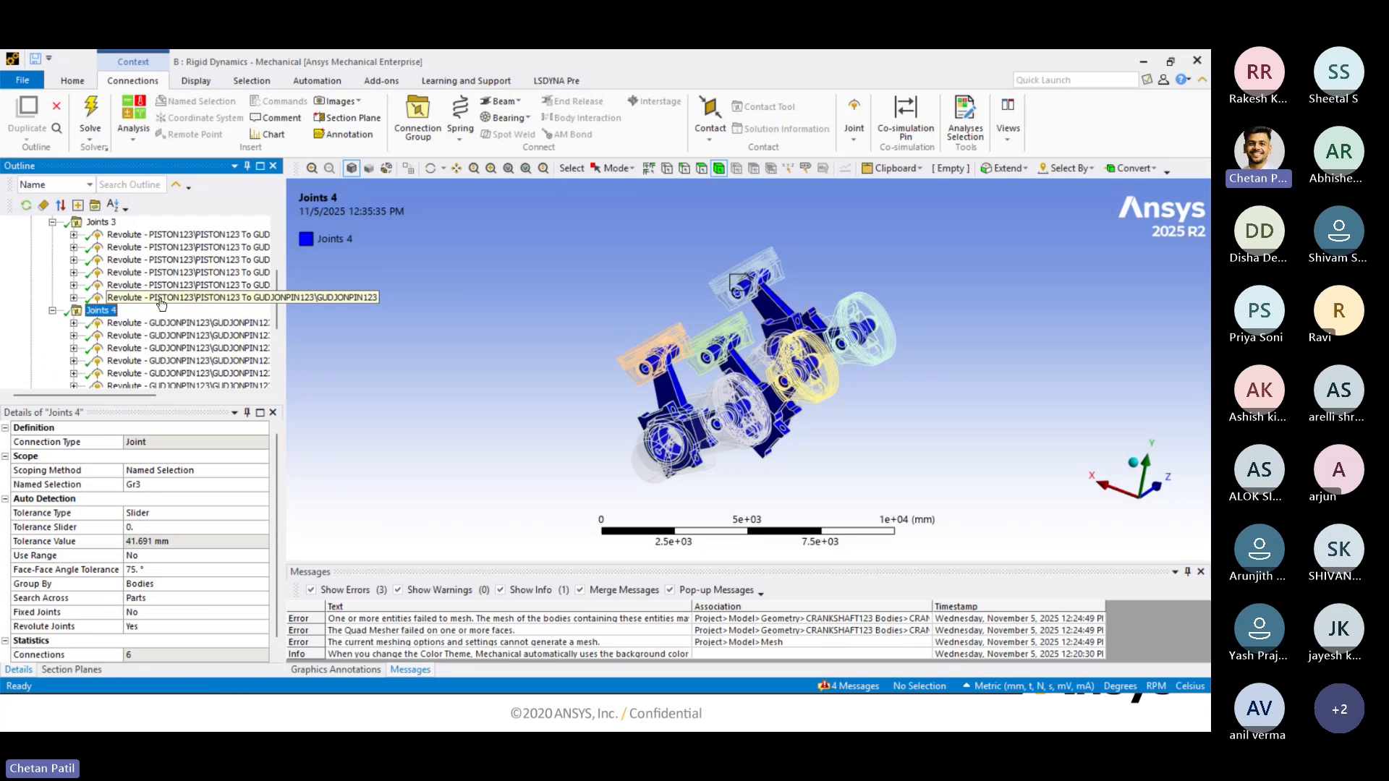
Review the renamed joints under Connections and examine the crankshaft's revolute joint to ground on the model.
scroll(160, 302, up, 5)
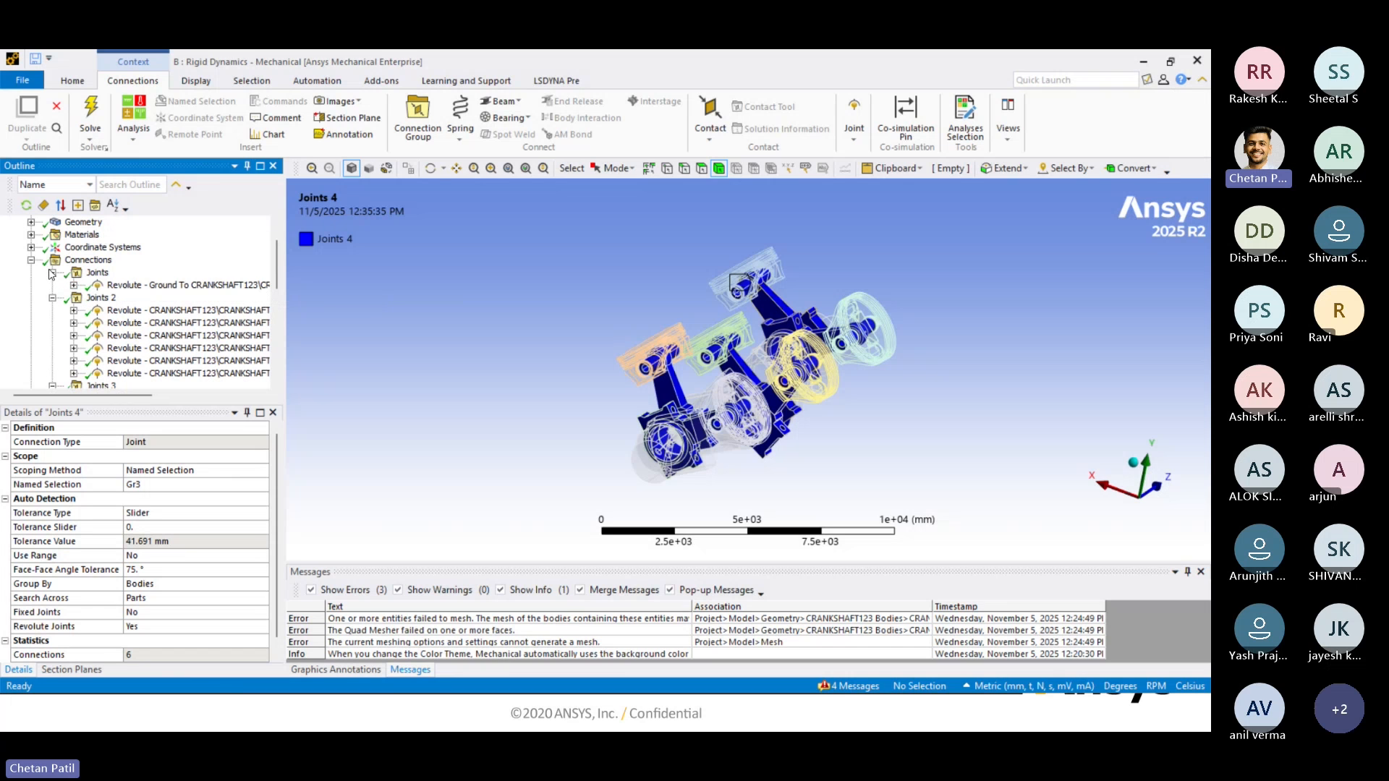
scroll(101, 327, down, 6)
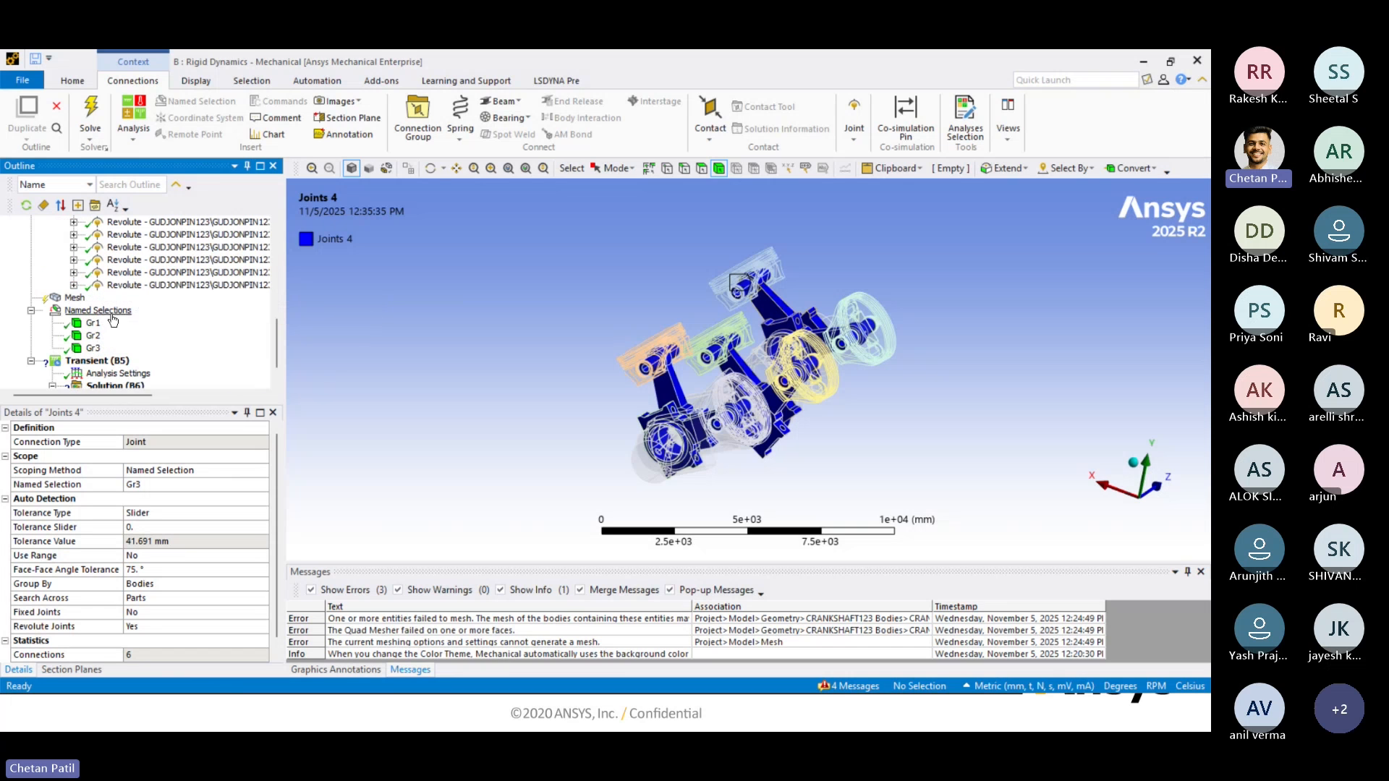
scroll(142, 289, up, 7)
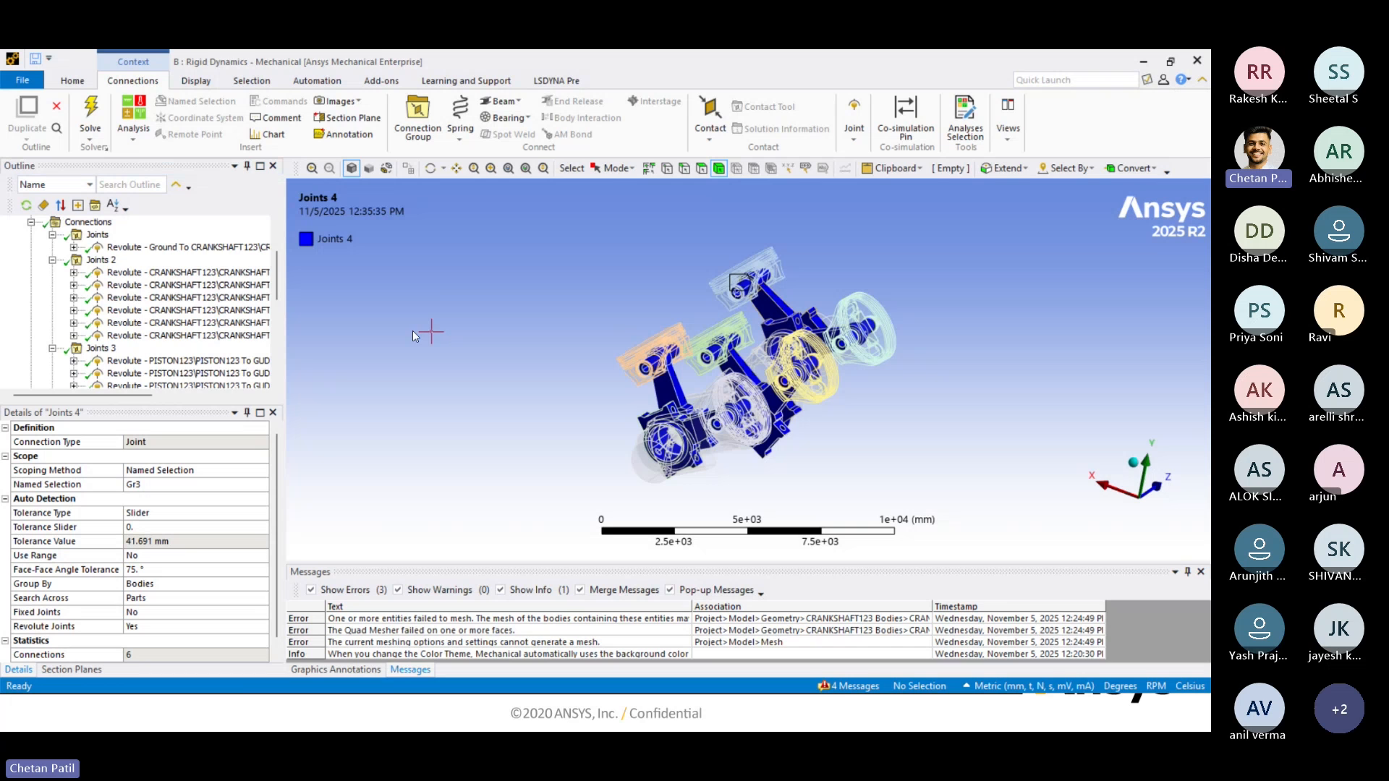
scroll(92, 263, up, 2)
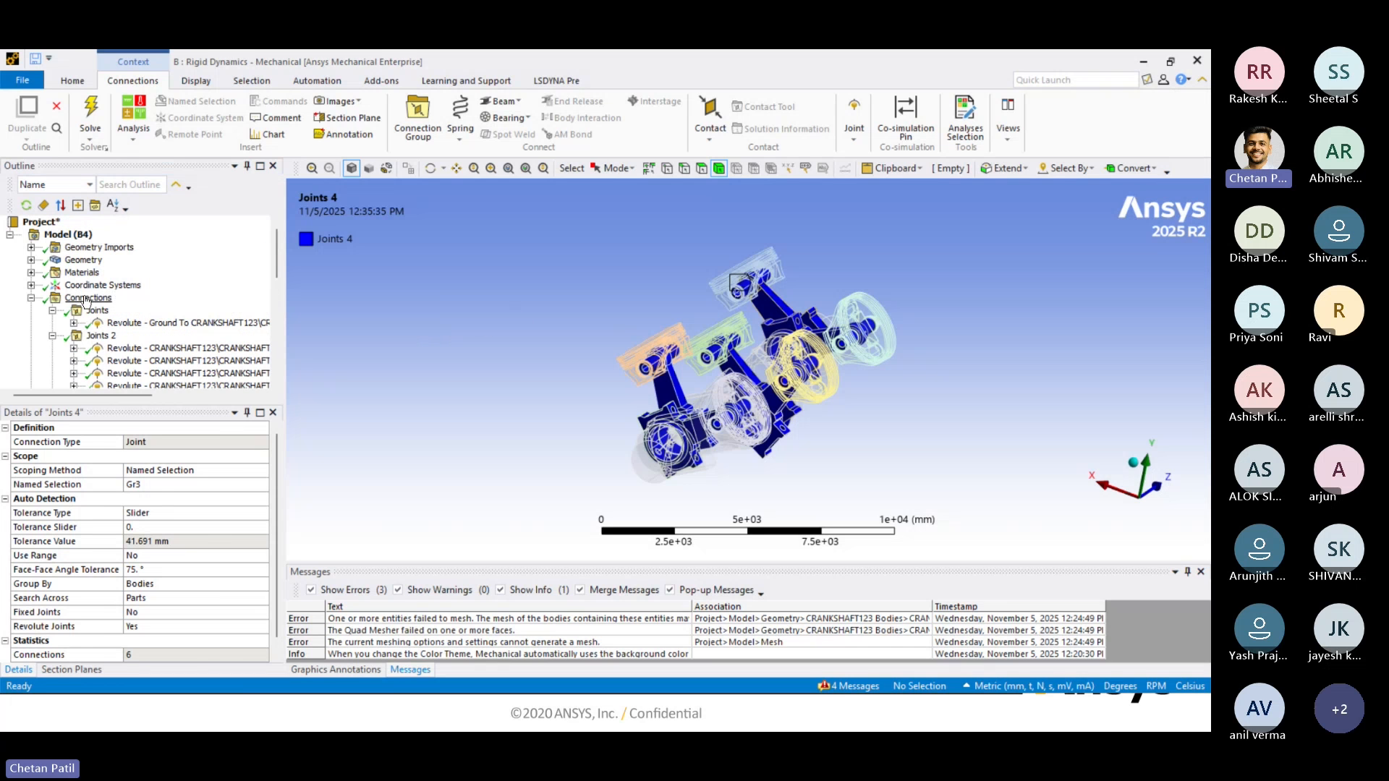
click(87, 297)
middle_drag(688, 364, 730, 391)
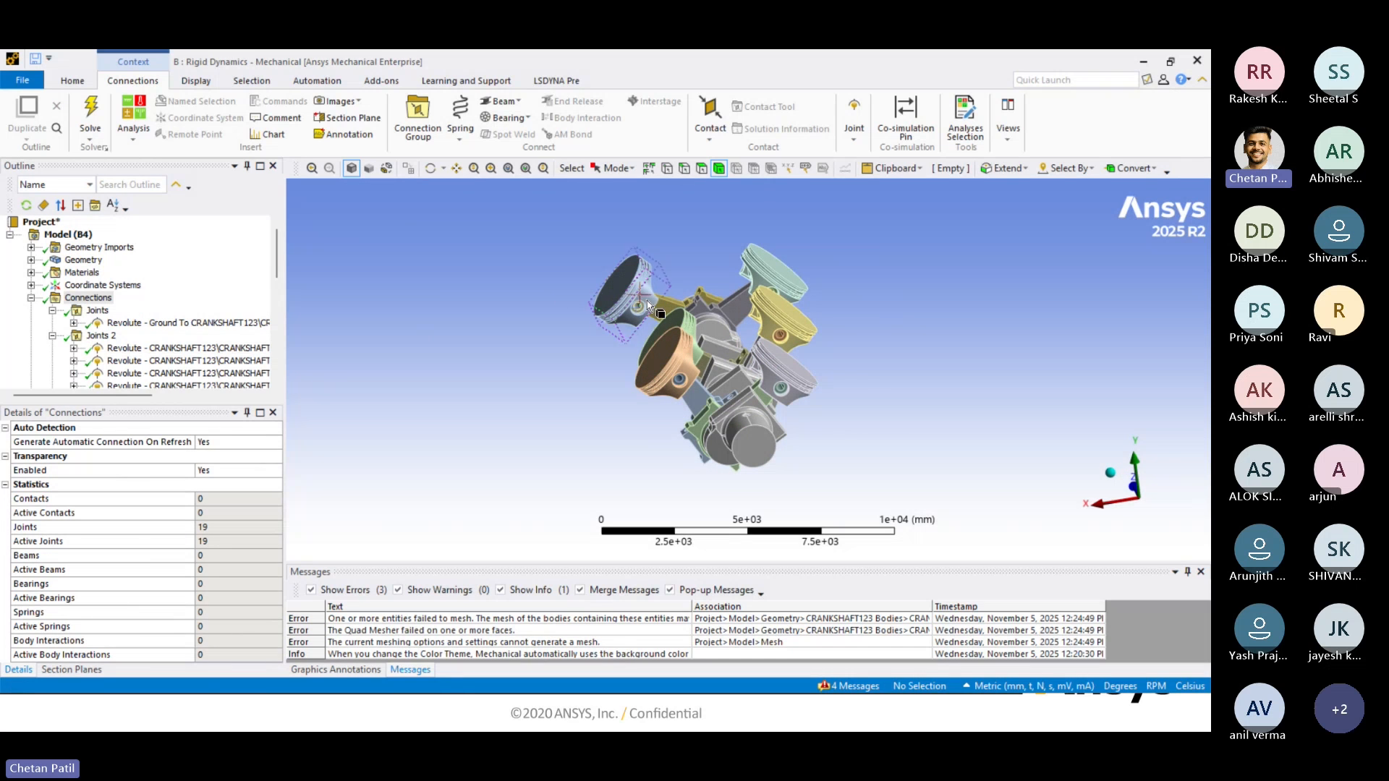
middle_drag(800, 300, 810, 340)
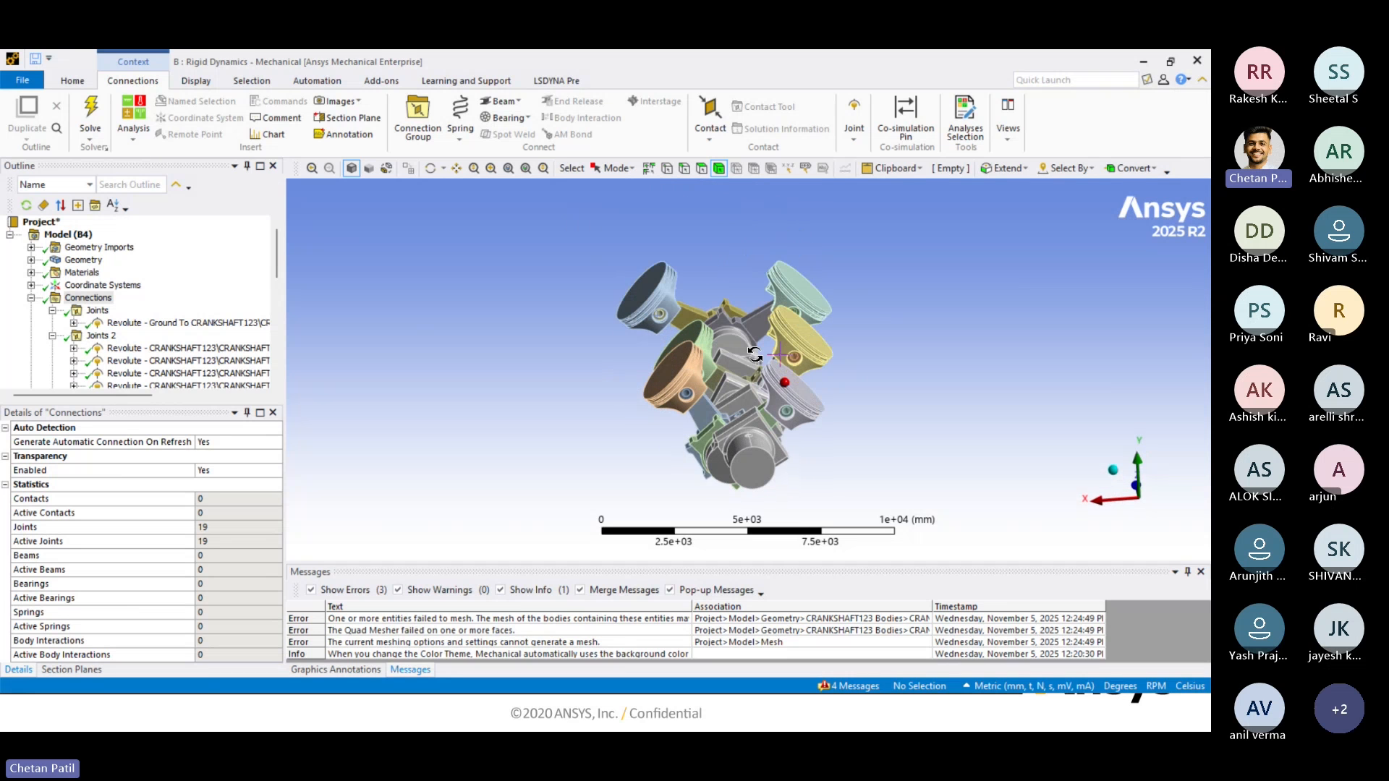
click(169, 326)
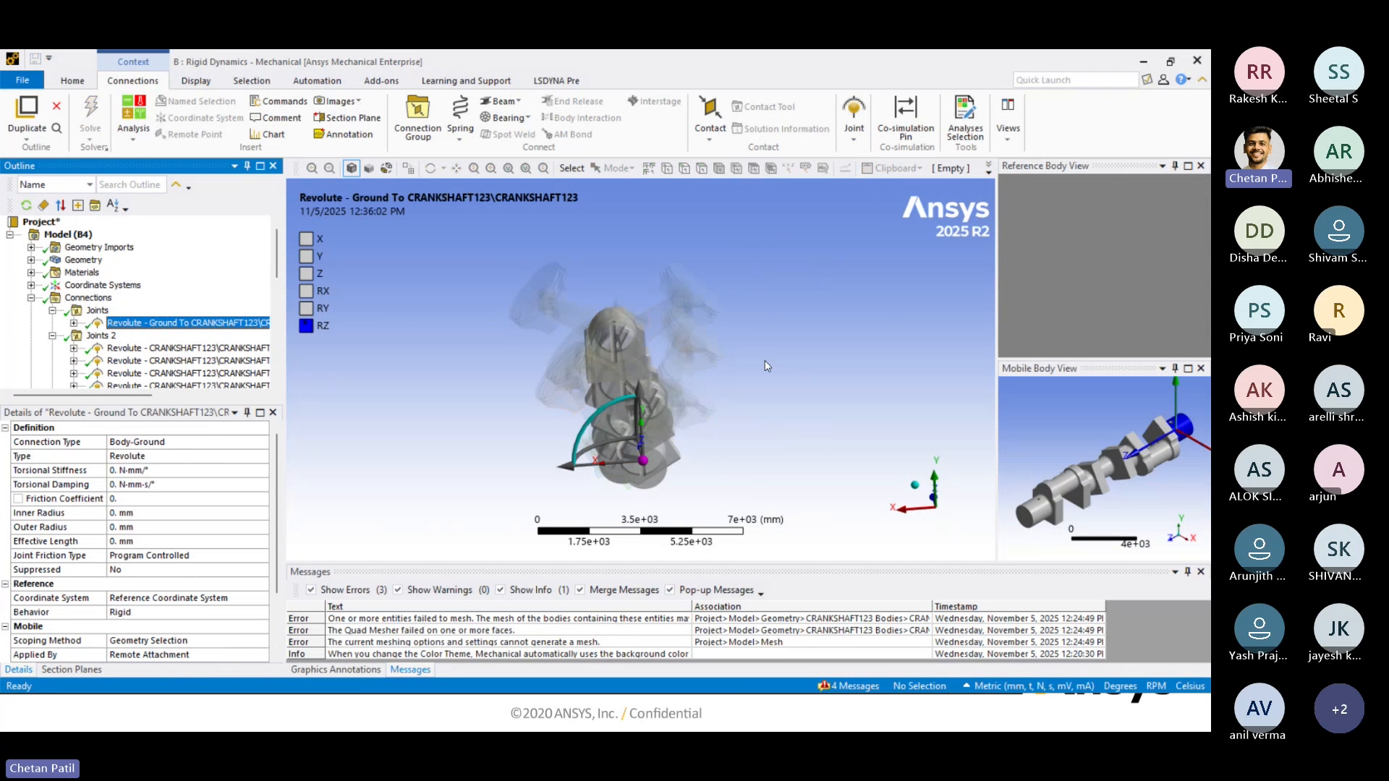
drag(615, 408, 687, 331)
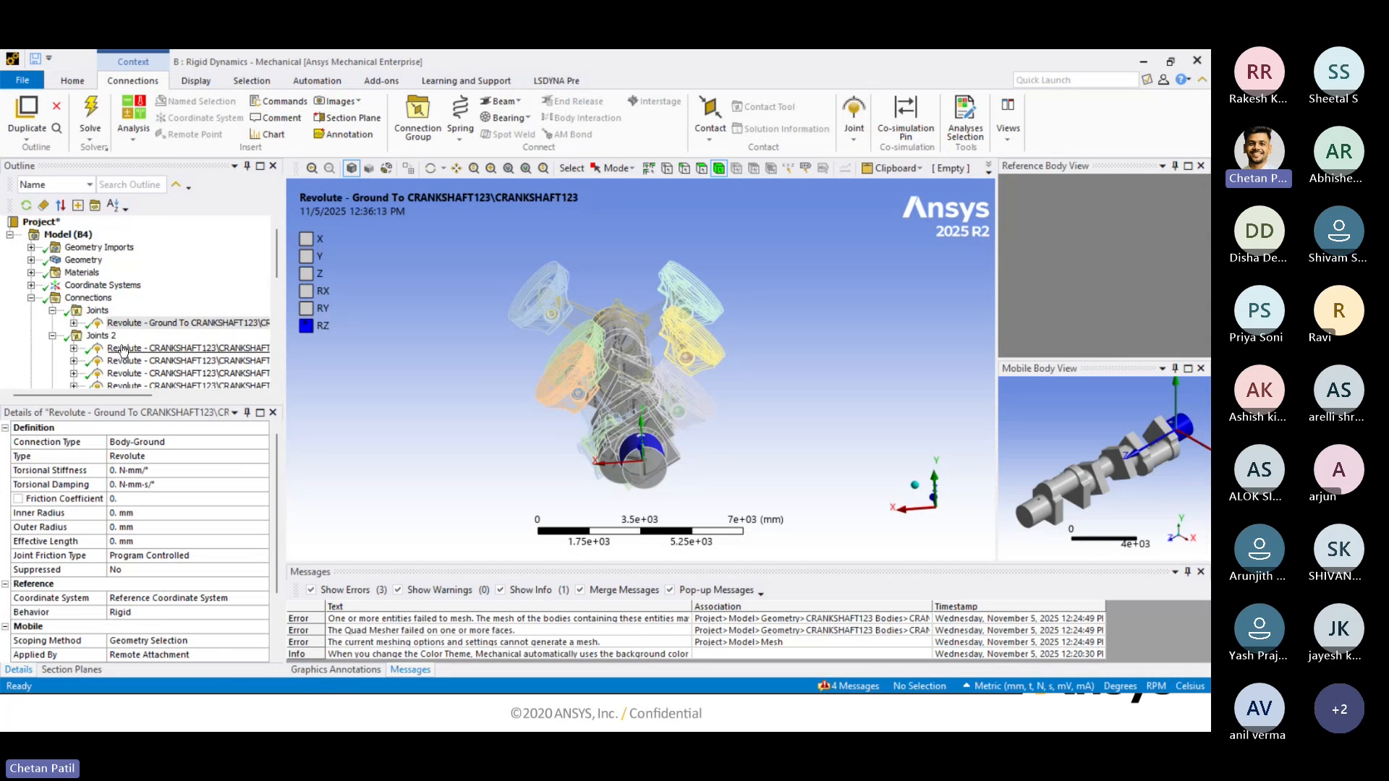
scroll(123, 350, down, 10)
scroll(89, 302, up, 10)
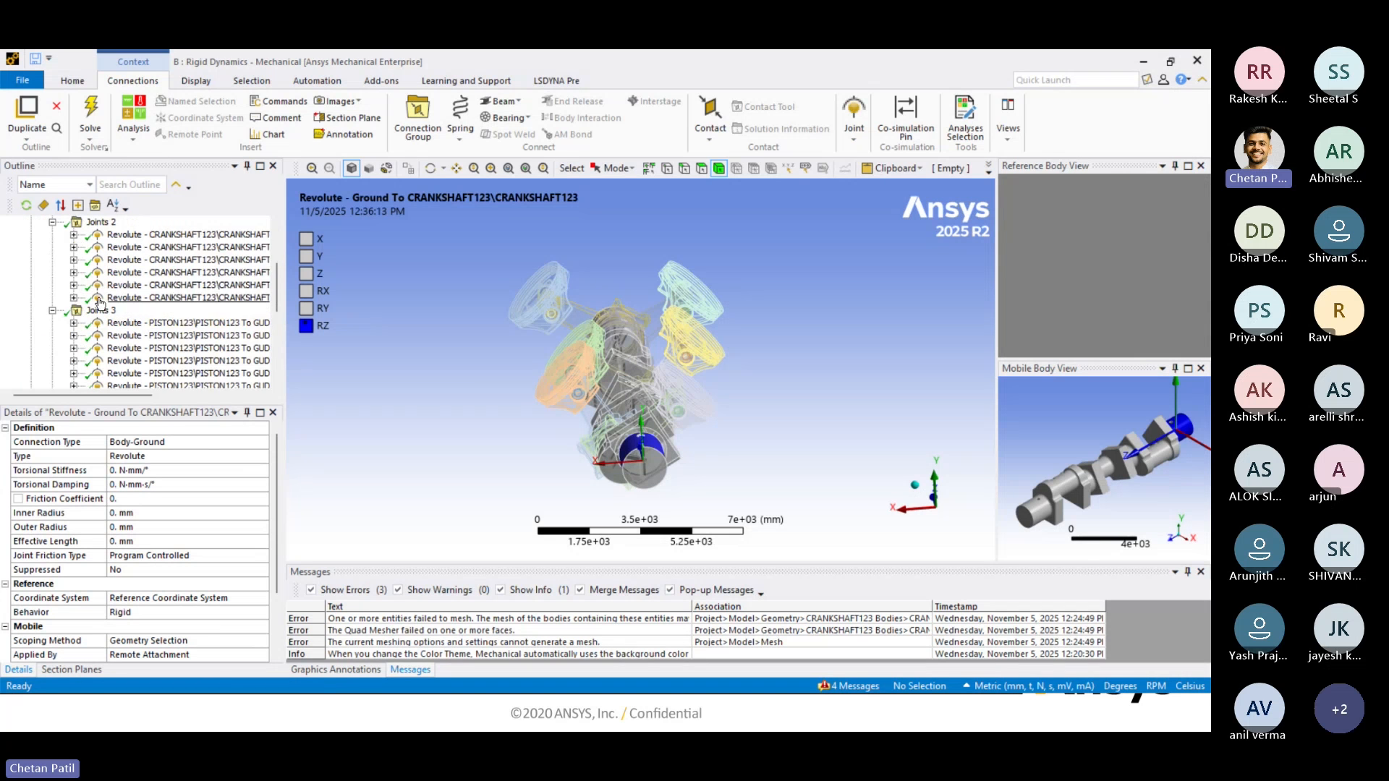
Insert a new joint under Connections with connection type Body-Ground and type Translational.
click(88, 299)
right_click(88, 299)
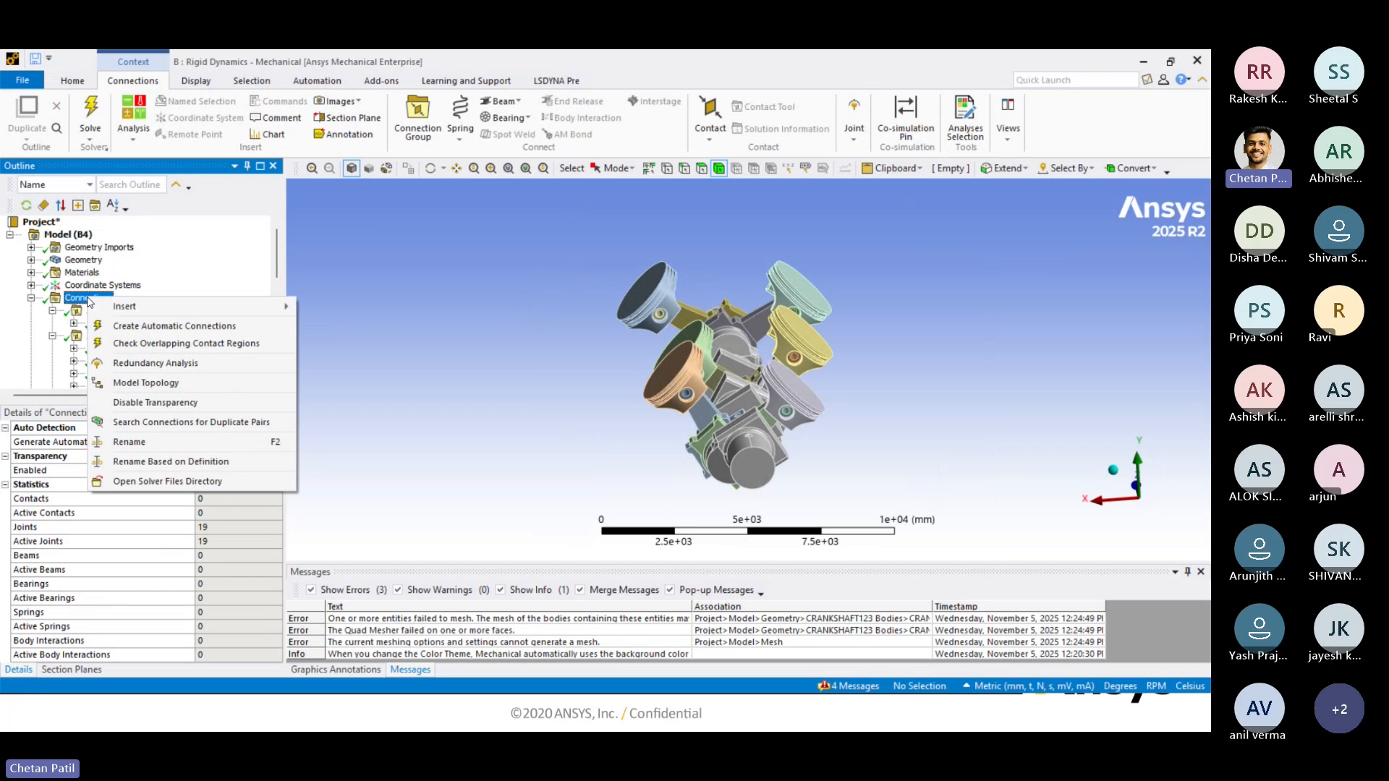
mouse_move(221, 312)
click(331, 345)
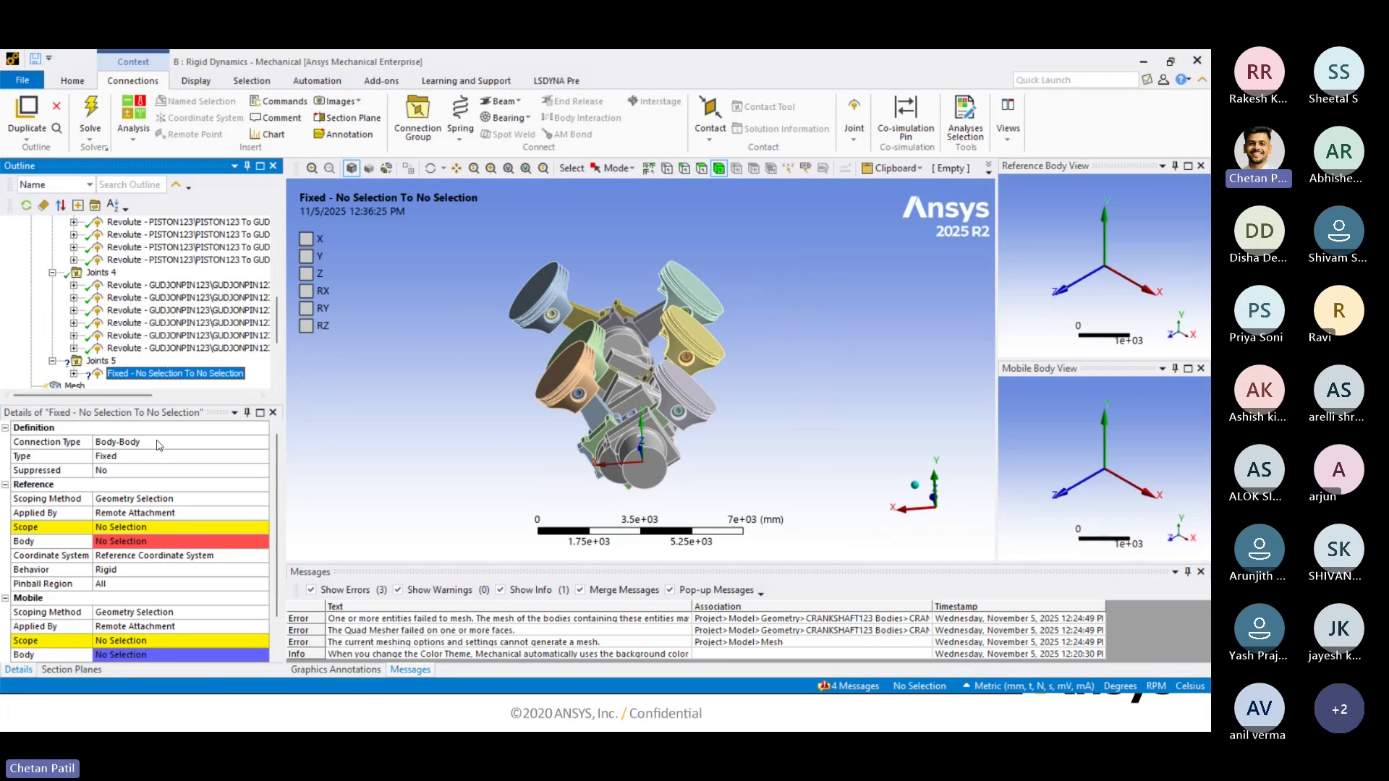
click(131, 443)
click(245, 443)
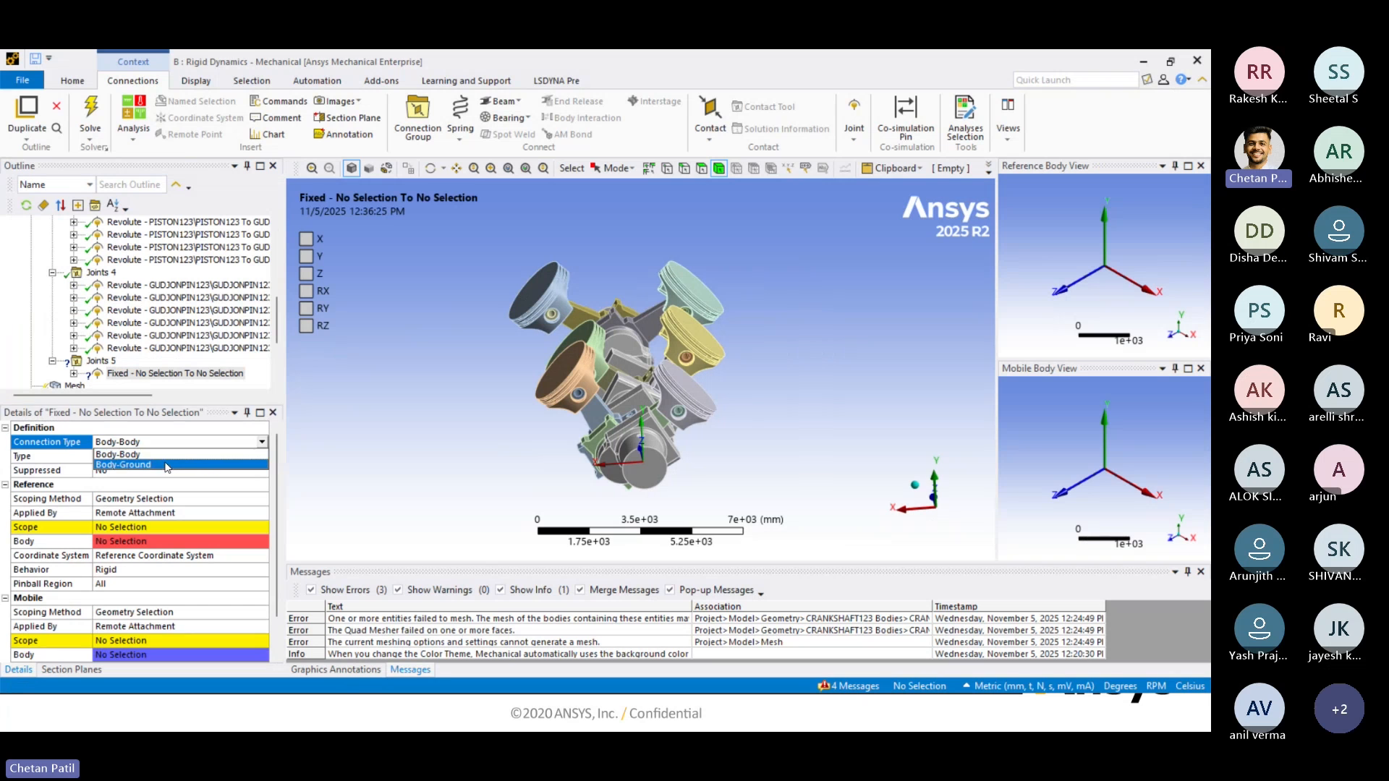
click(145, 468)
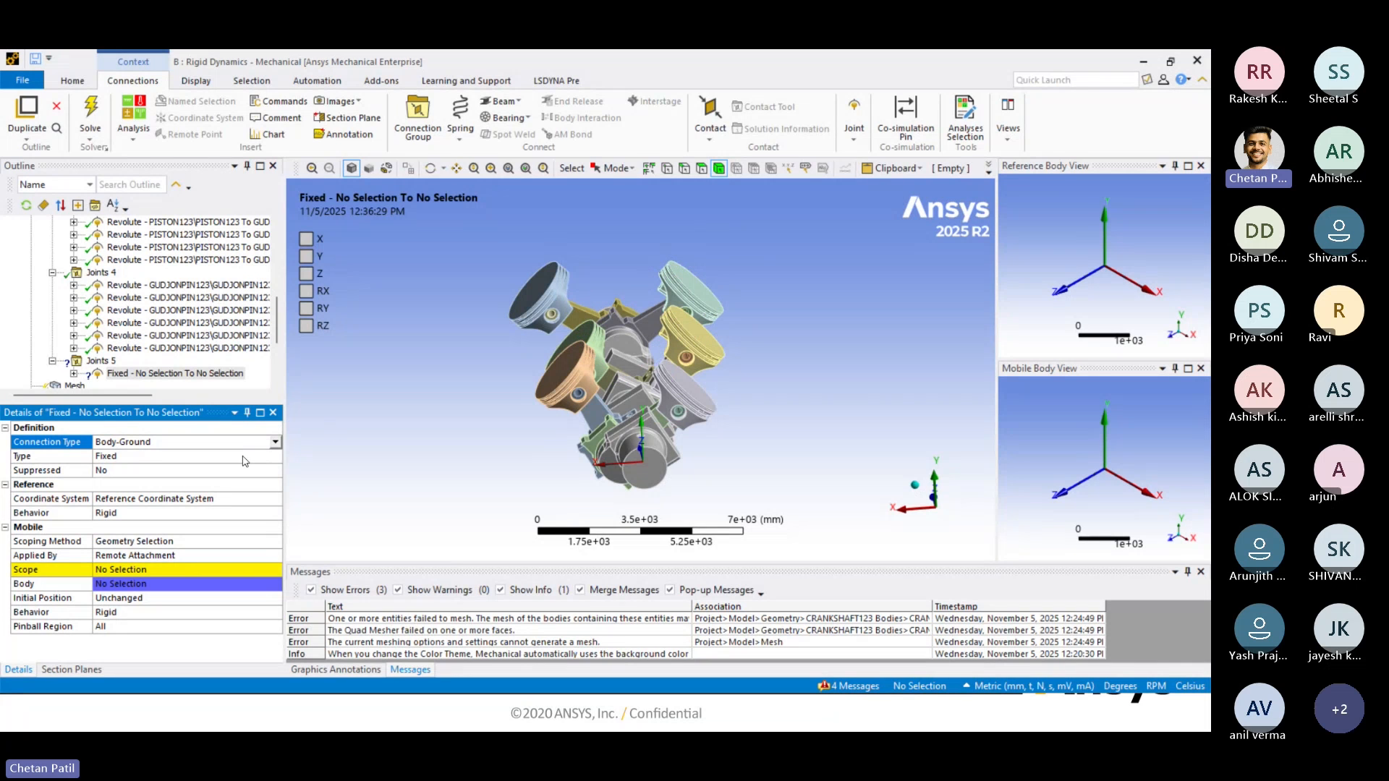
click(152, 457)
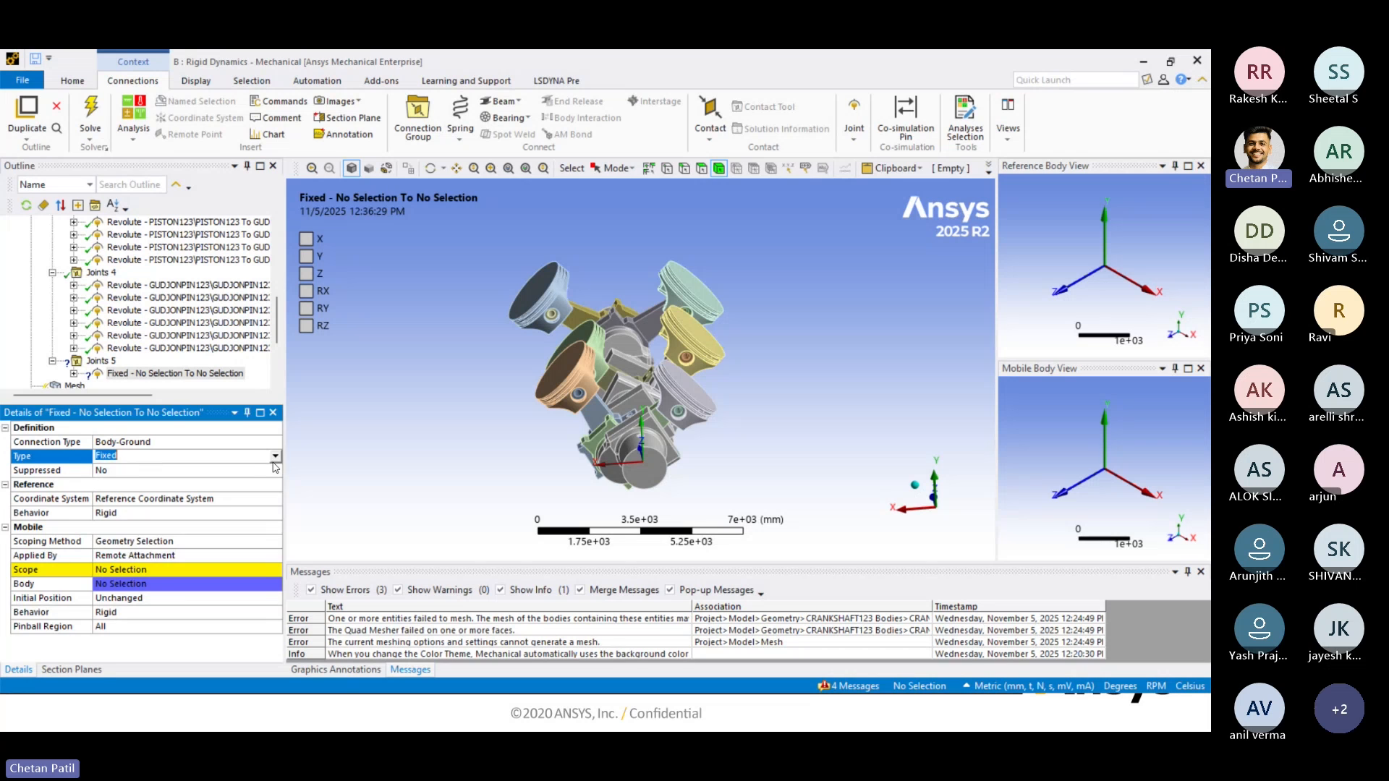
click(275, 456)
click(152, 502)
Scope the mobile side of the new translational joint to the top face of the light grey front piston.
scroll(150, 501, down, 1)
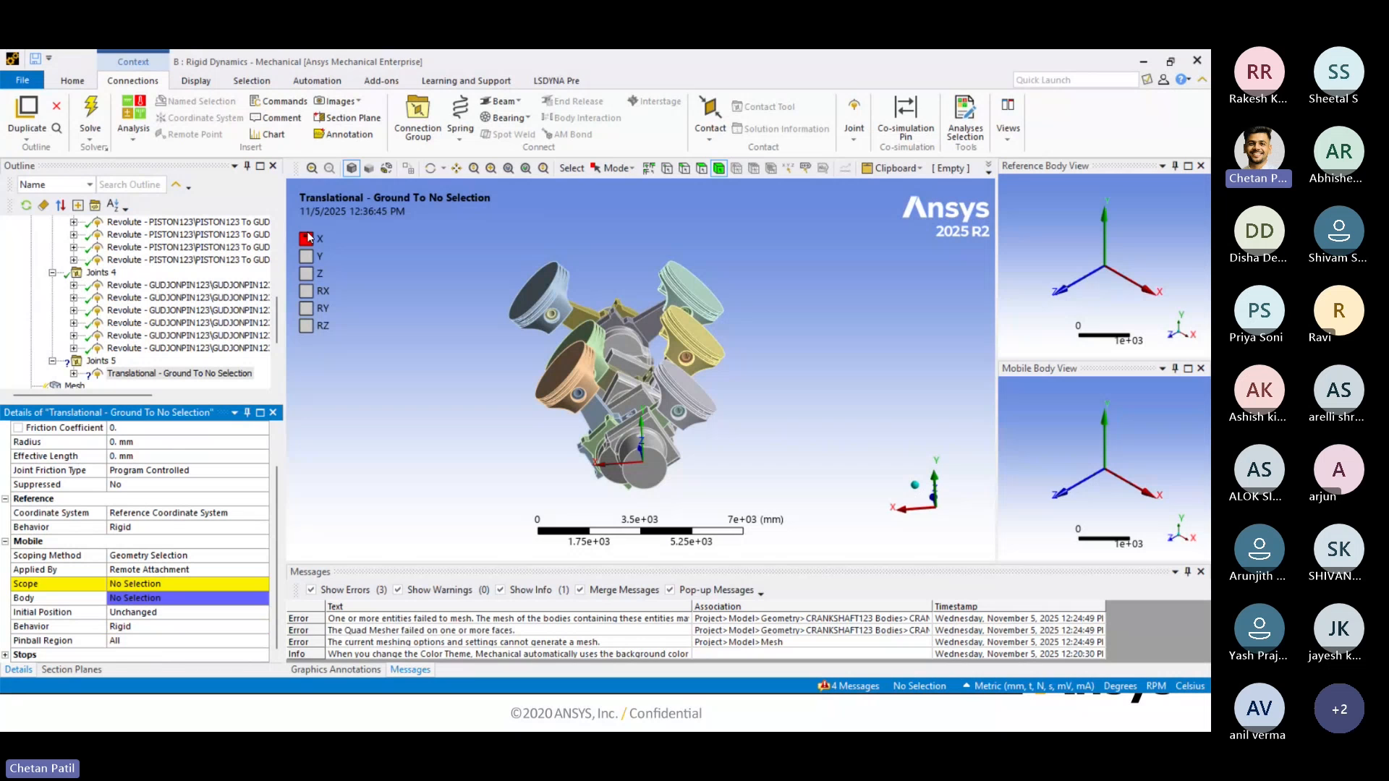
click(177, 584)
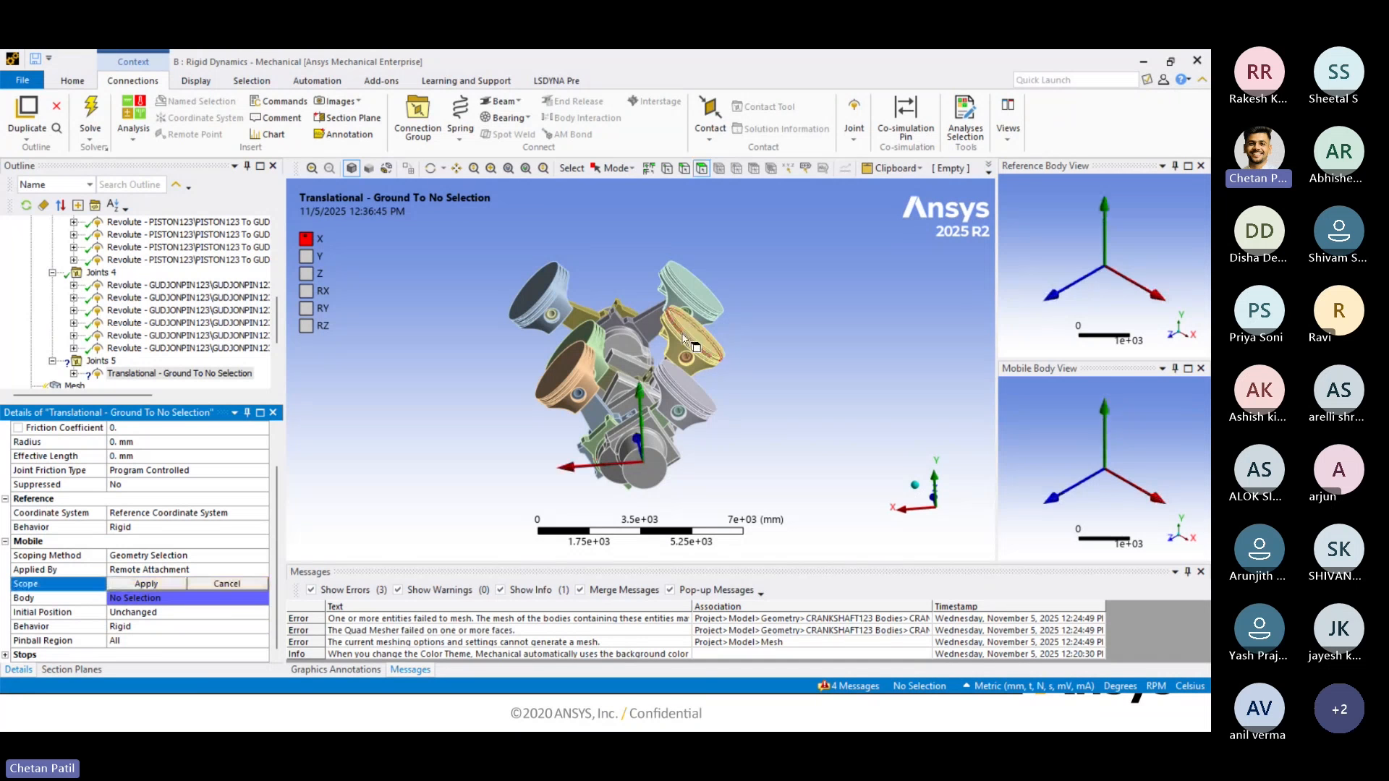
click(693, 385)
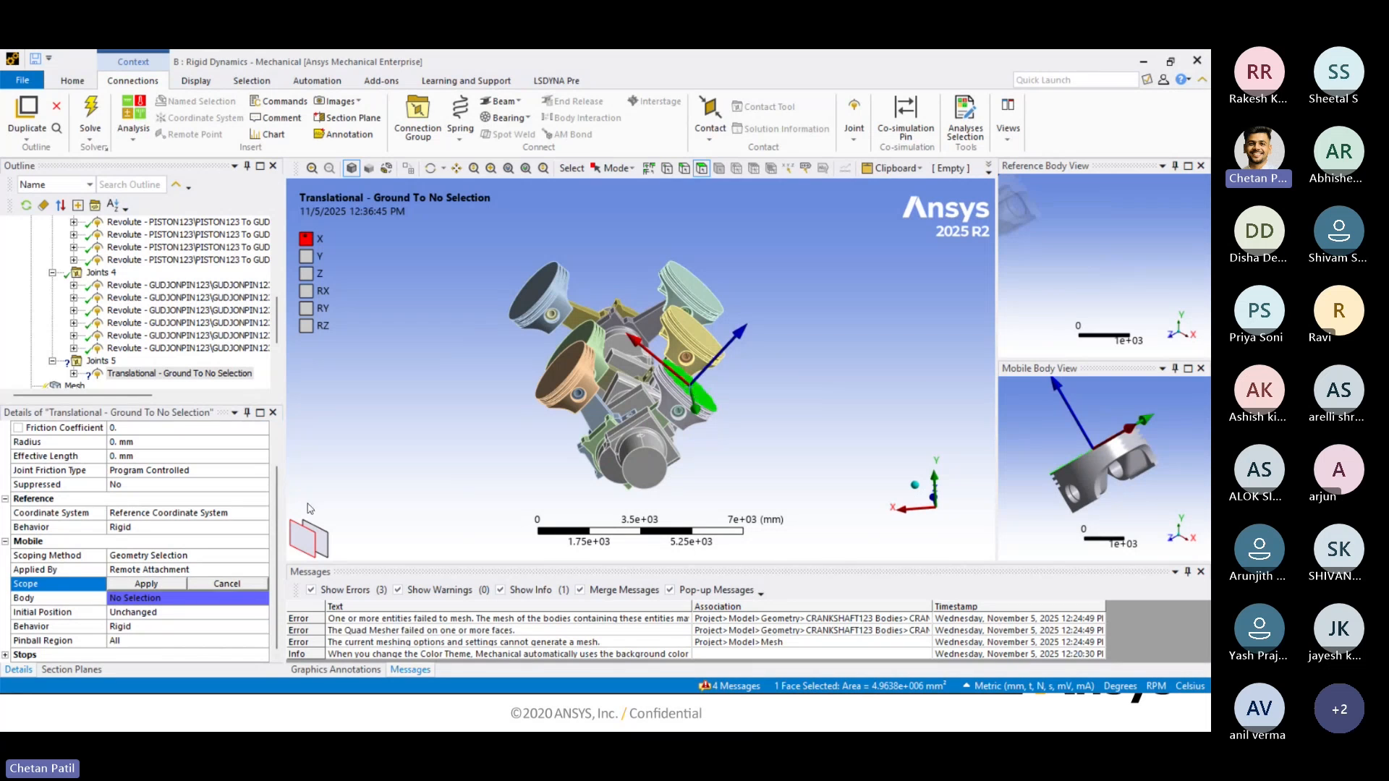
click(148, 584)
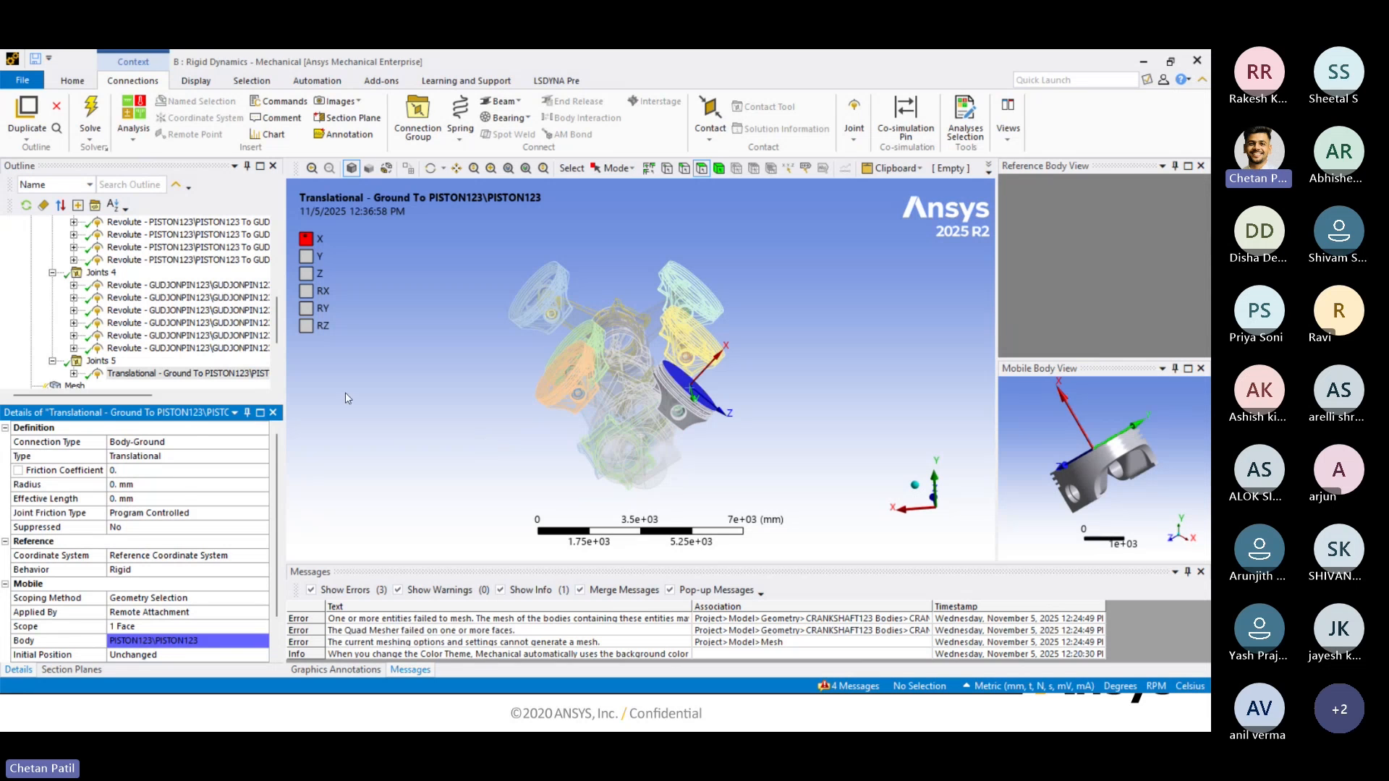
Add a second Body-Ground Translational joint scoped to the top face of the yellow piston.
click(855, 130)
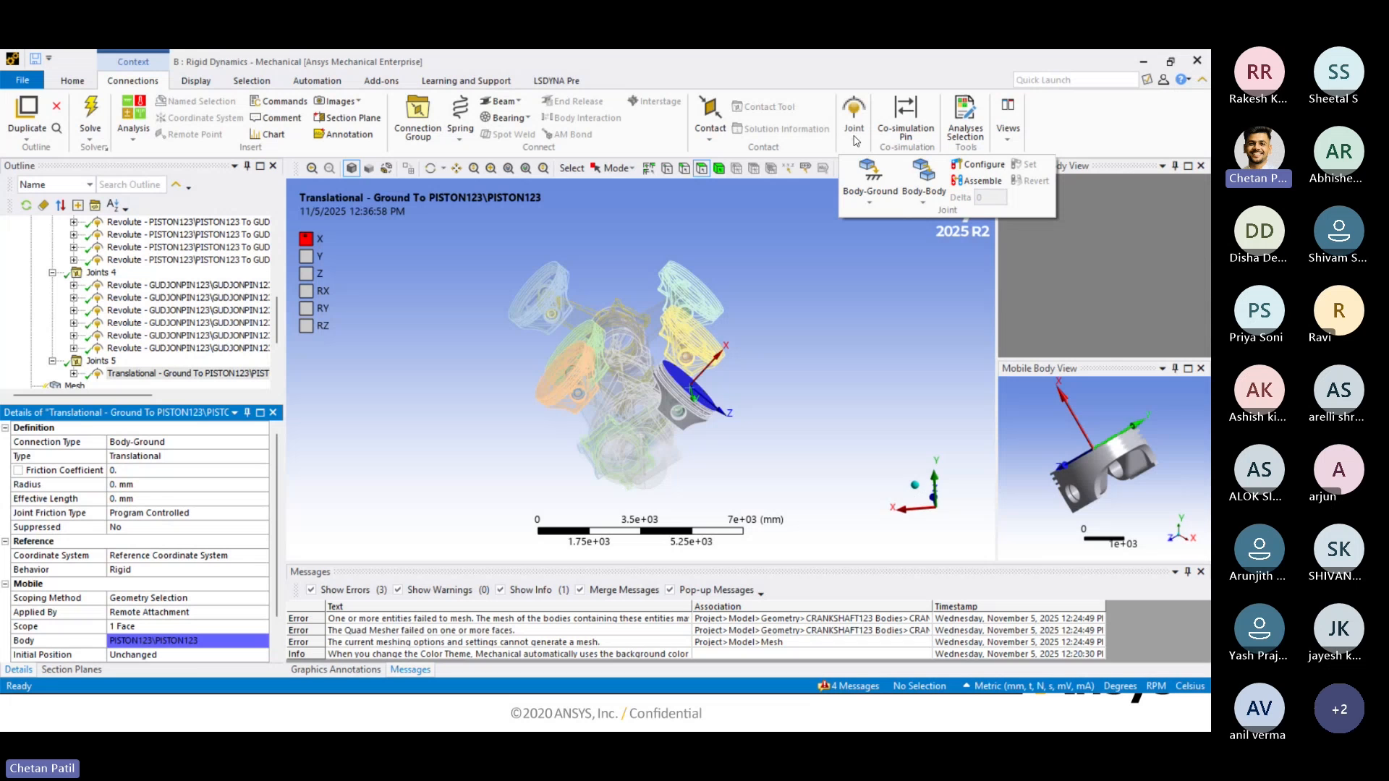
click(892, 208)
click(884, 264)
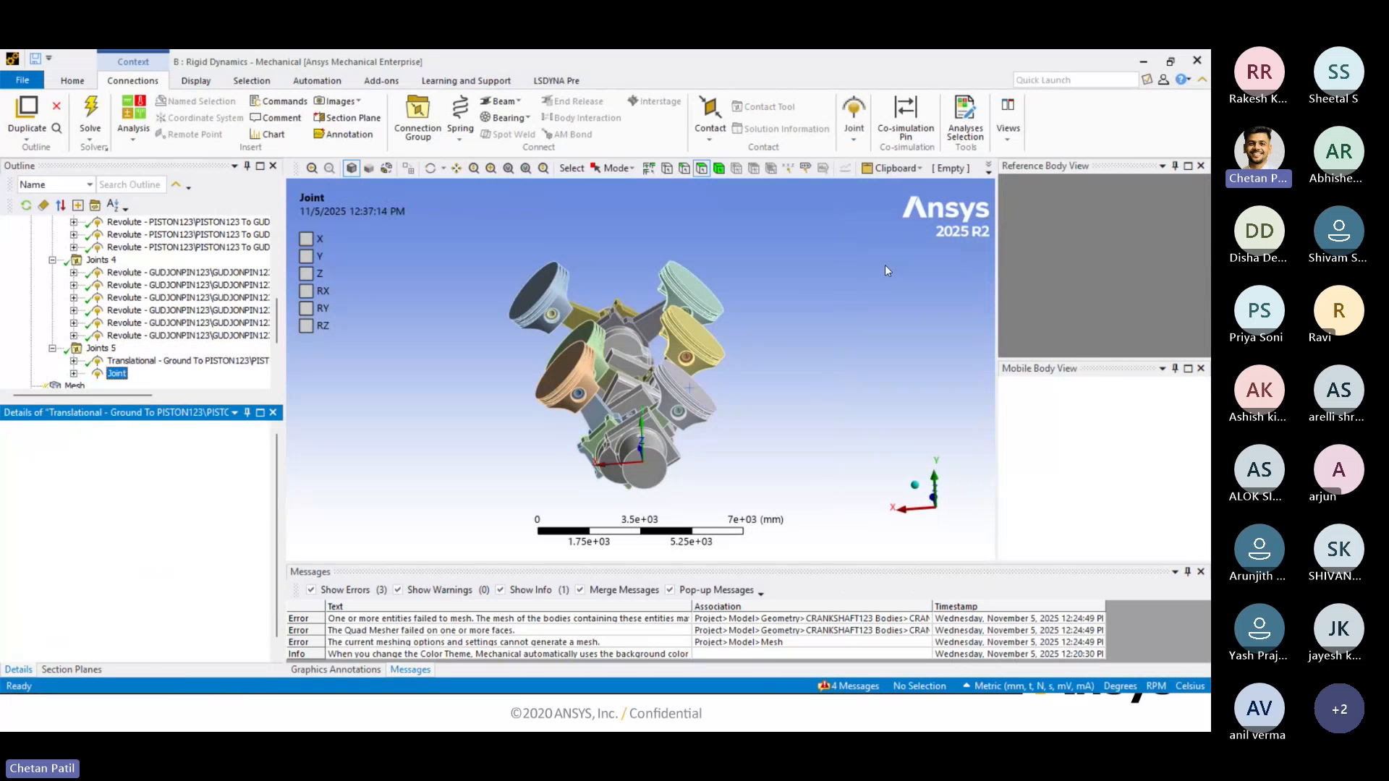
click(689, 334)
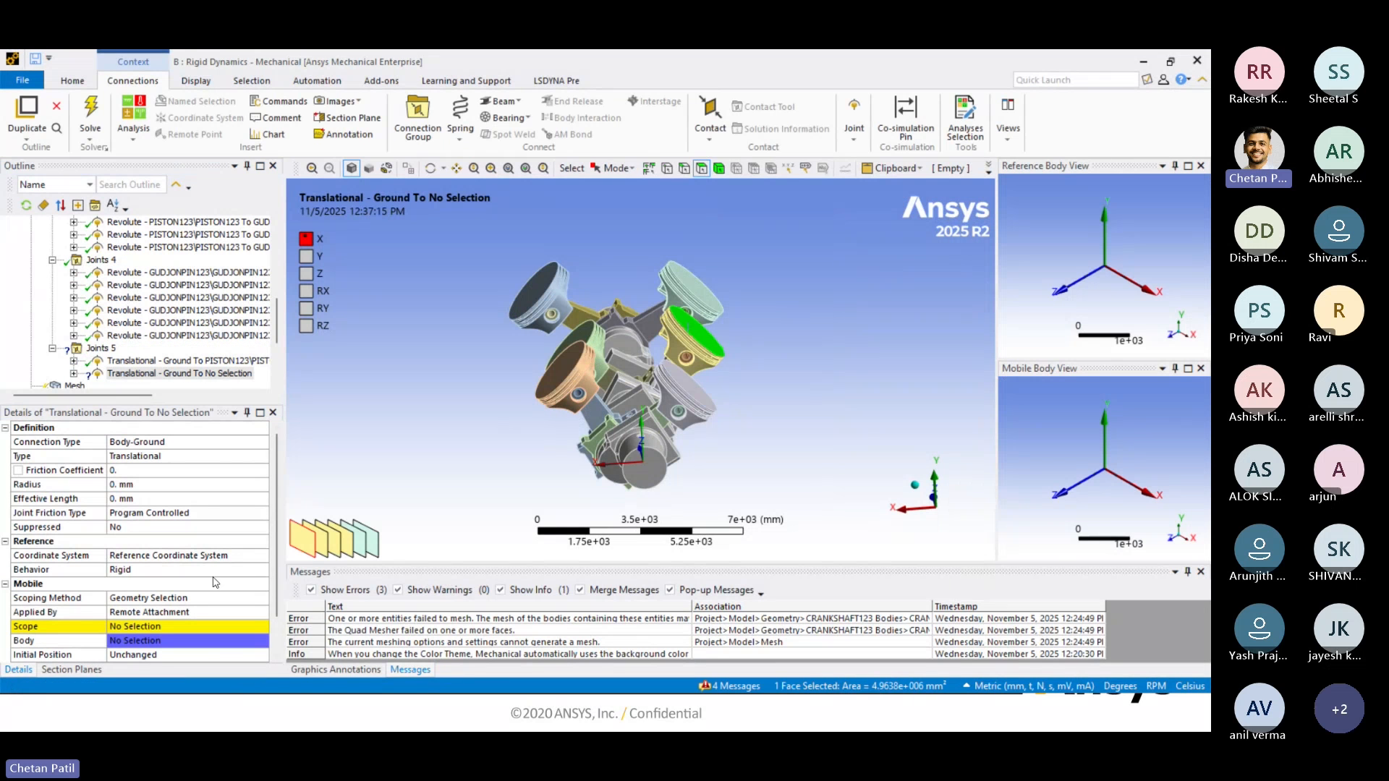
click(150, 628)
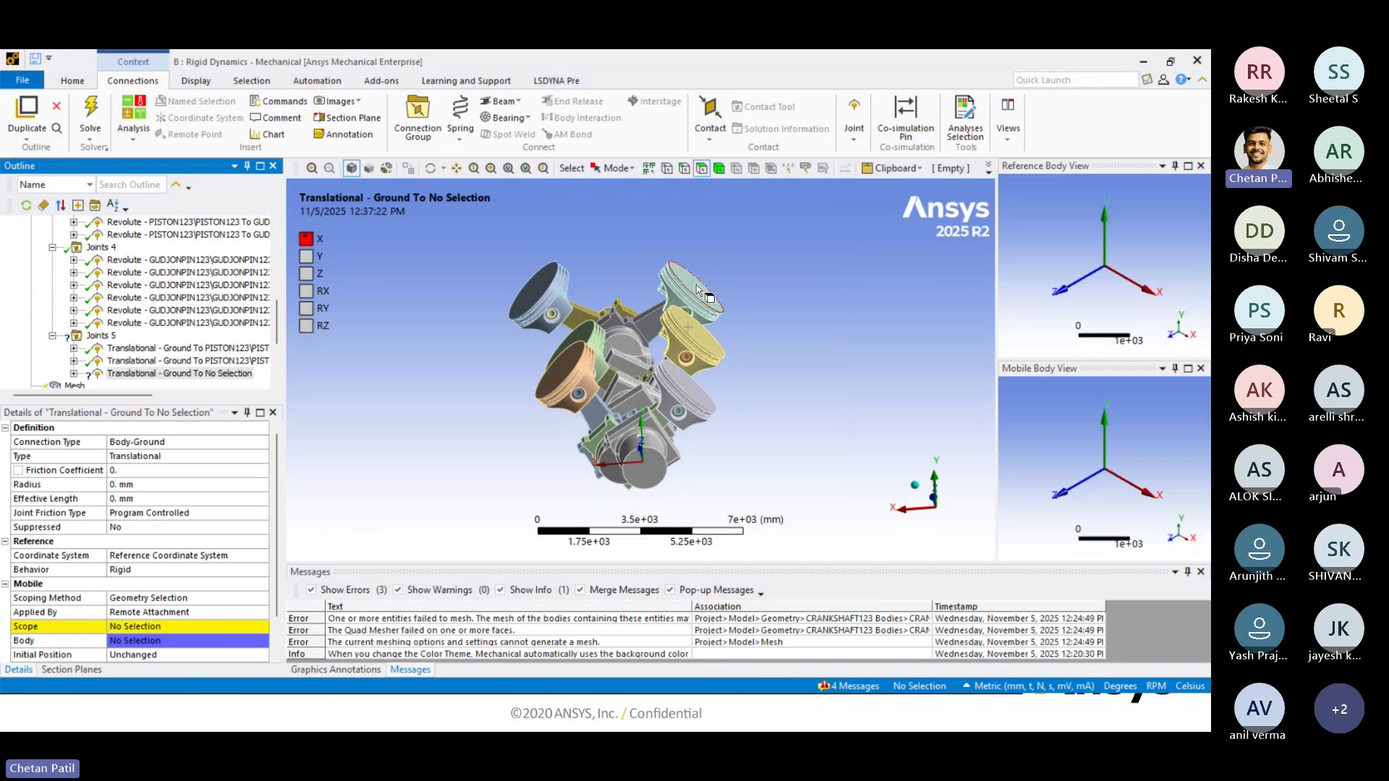
Scope the third Body-Ground Translational joint to the top face of the pale green piston.
click(695, 282)
click(139, 629)
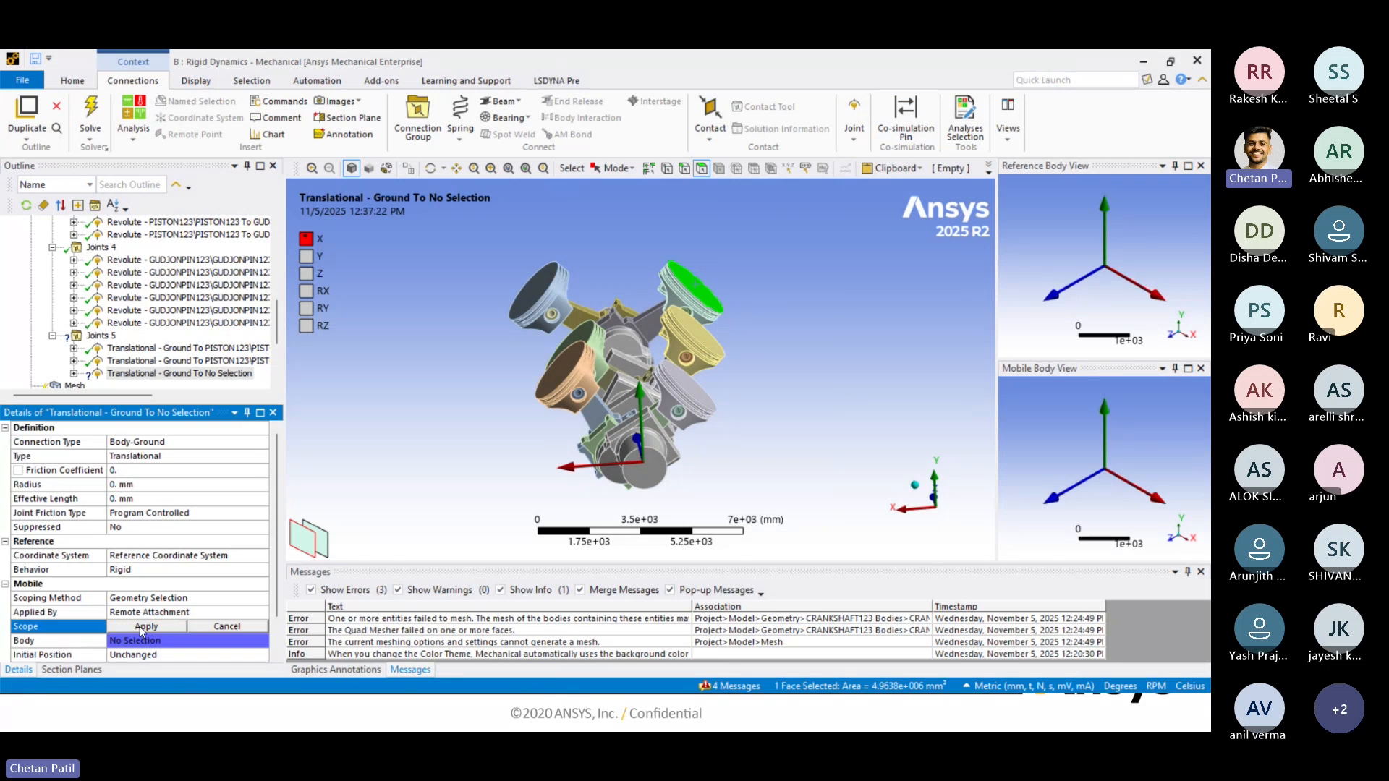
click(141, 628)
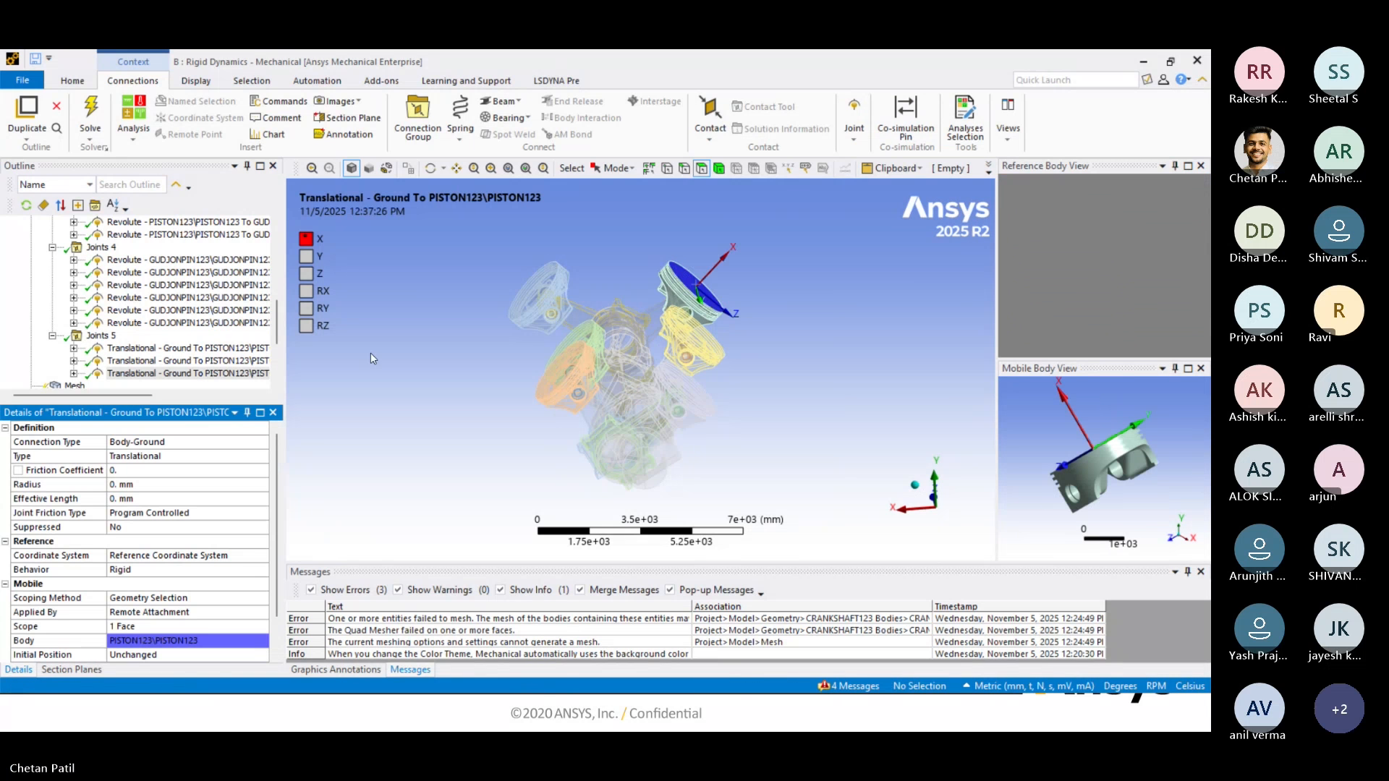
Add a fourth Body-Ground Translational joint scoped to the top face of the blue piston.
click(854, 116)
click(879, 178)
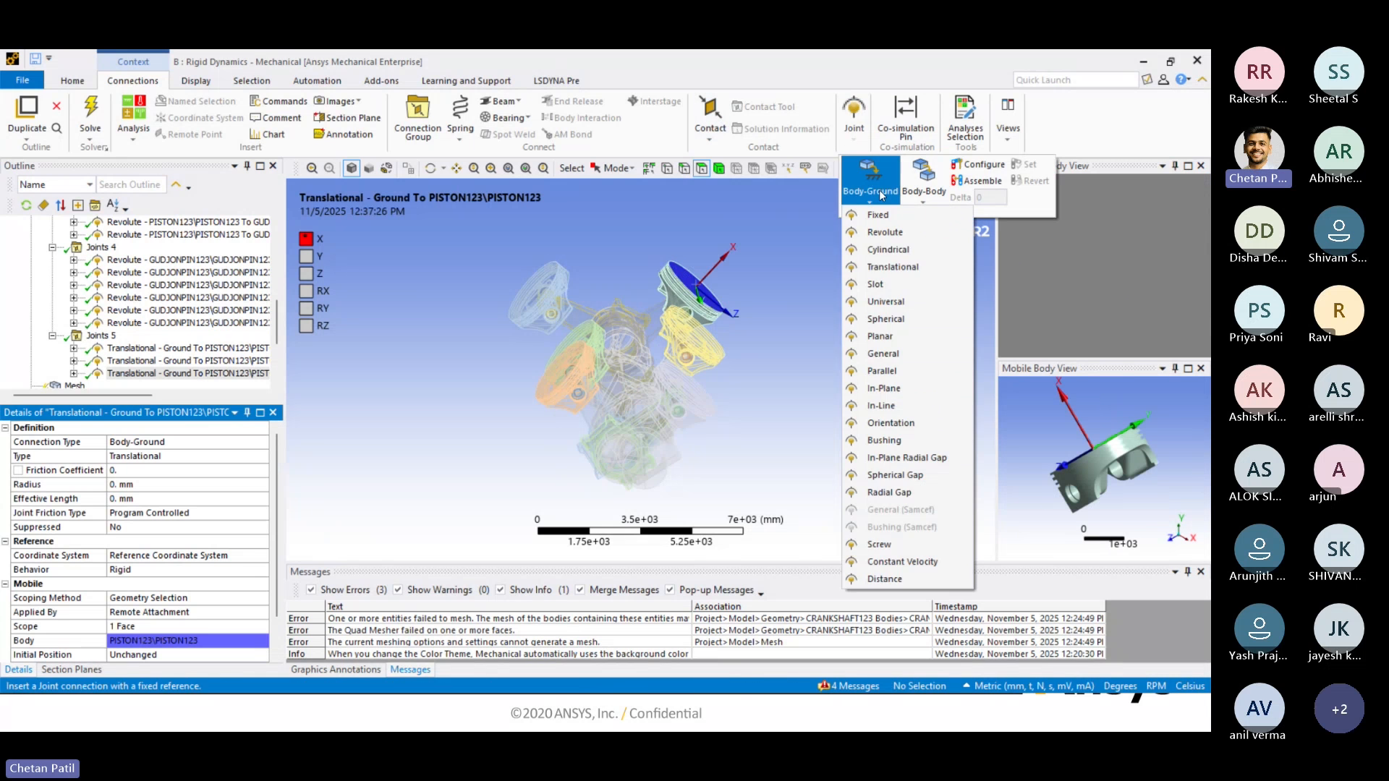
click(882, 275)
click(548, 286)
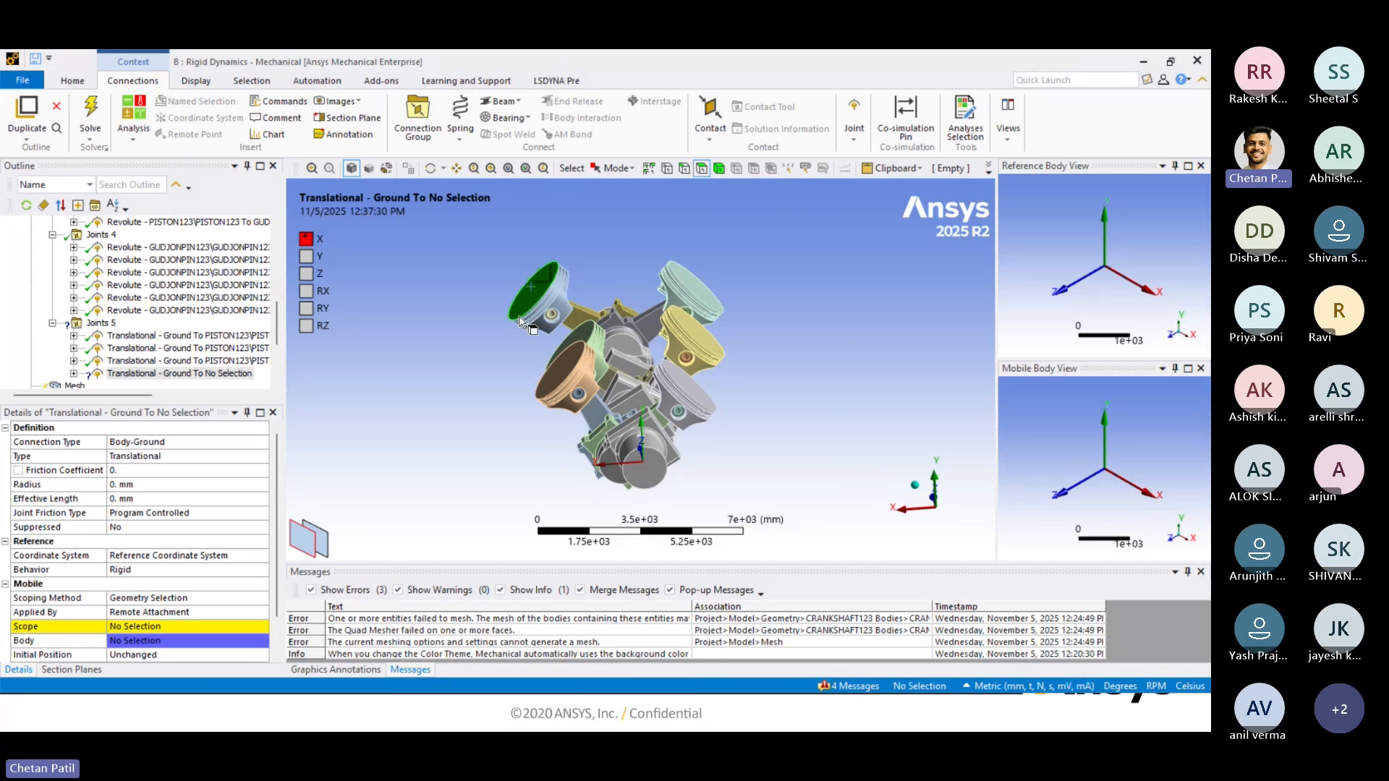
click(142, 628)
Add a fifth Body-Ground Translational joint scoped to the top face of the green piston between the blue and orange pistons.
click(853, 120)
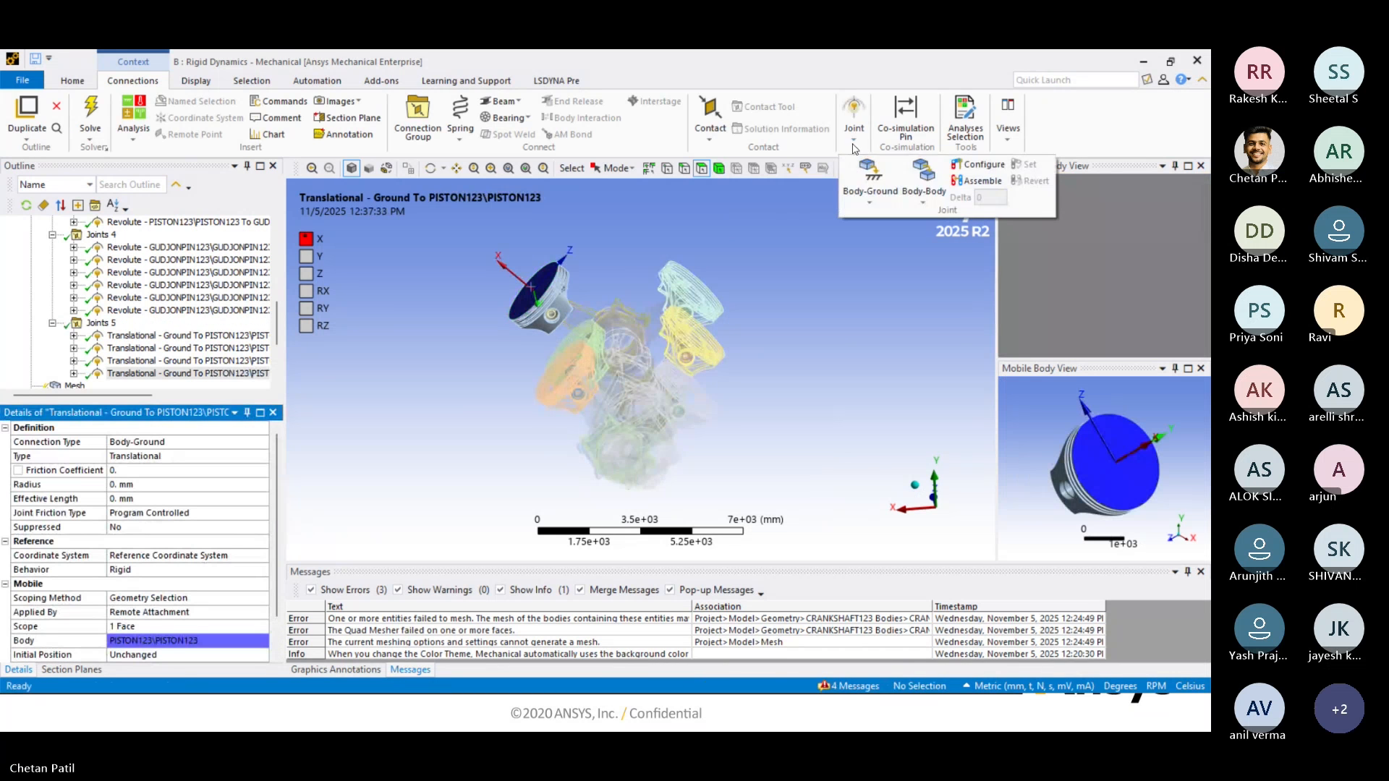
click(875, 203)
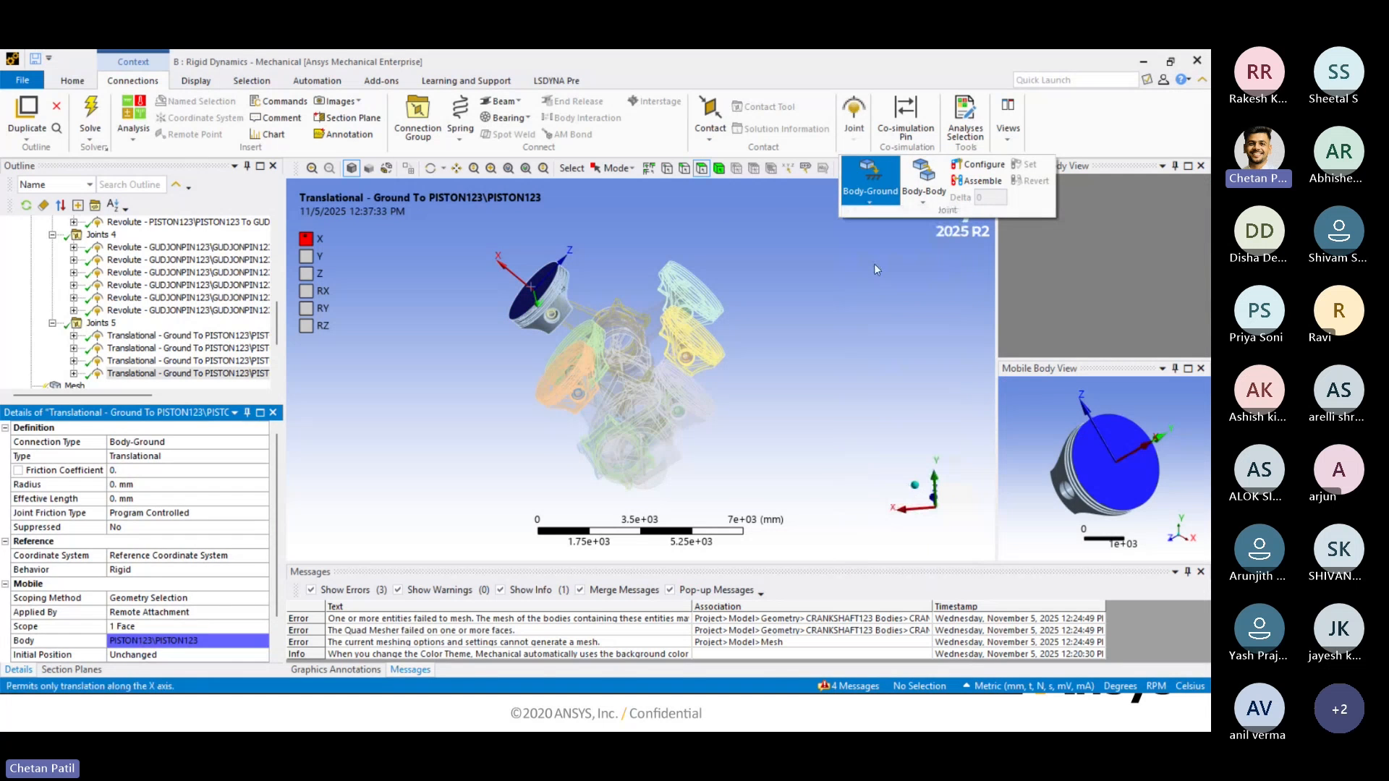
click(874, 265)
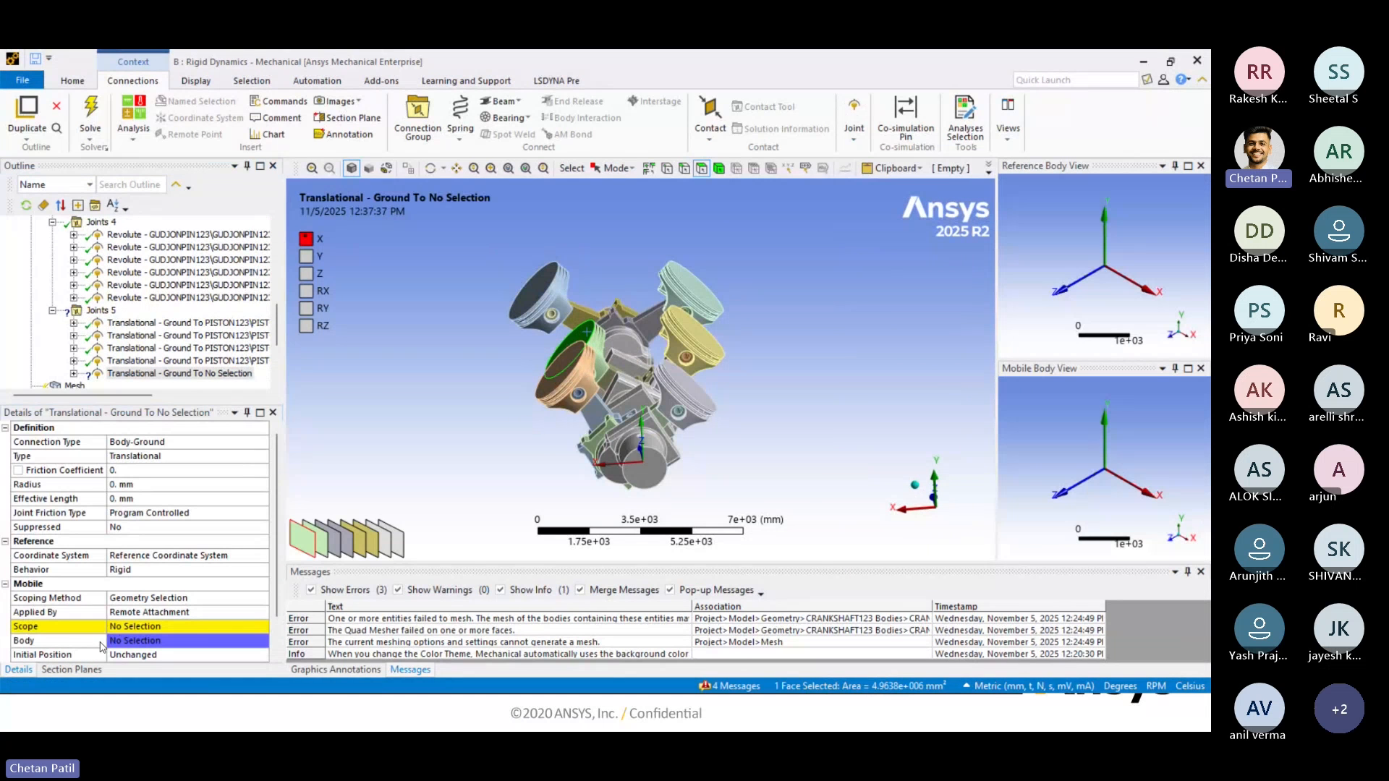
click(129, 630)
click(129, 630)
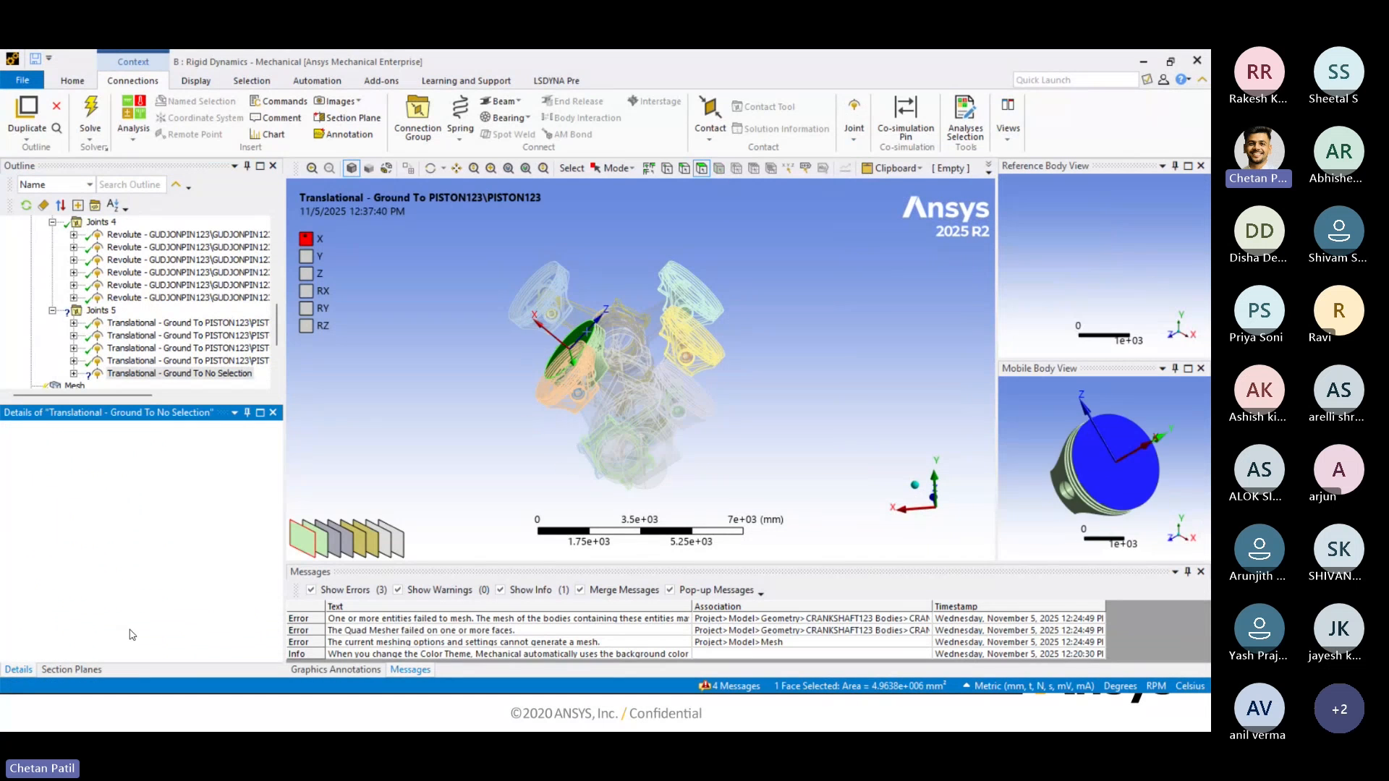
Add the sixth Body-Ground Translational joint scoped to the top face of the orange piston.
click(853, 116)
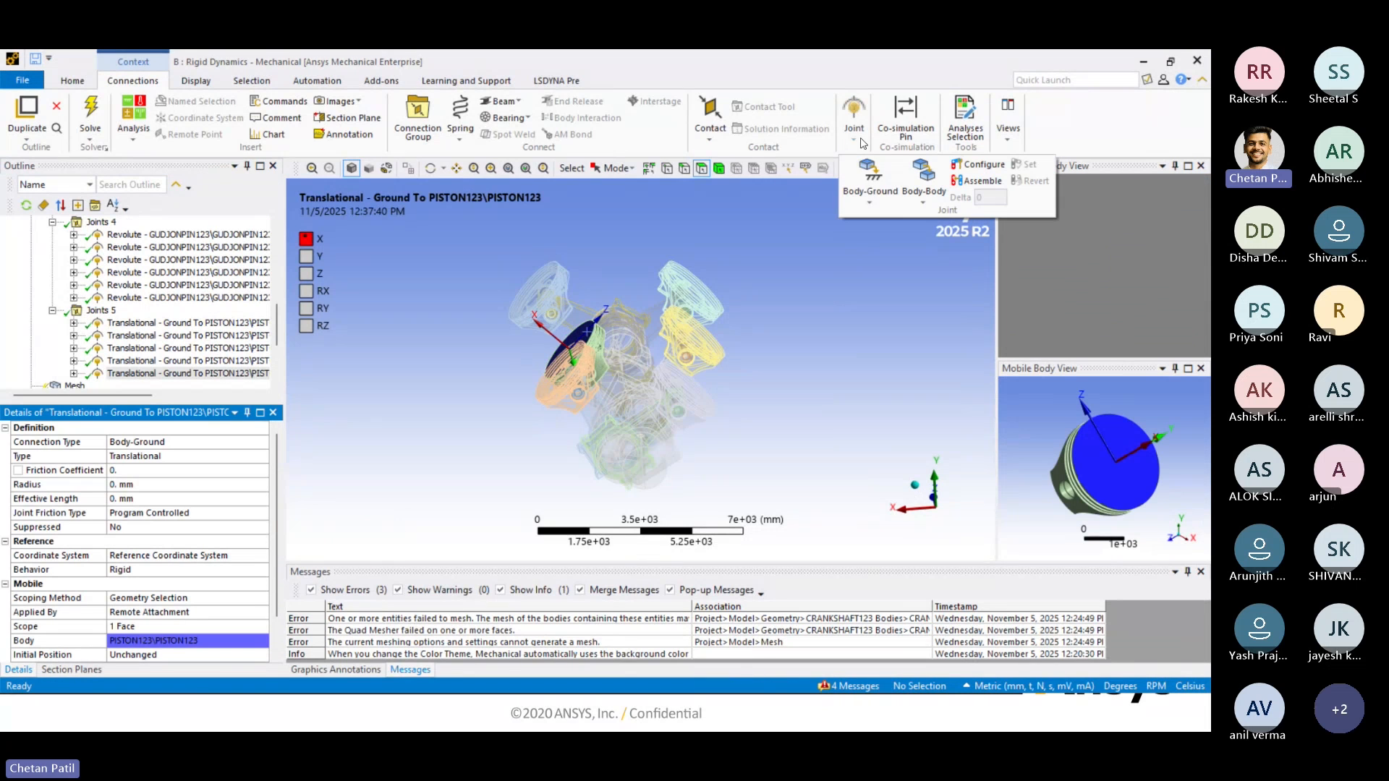
click(869, 181)
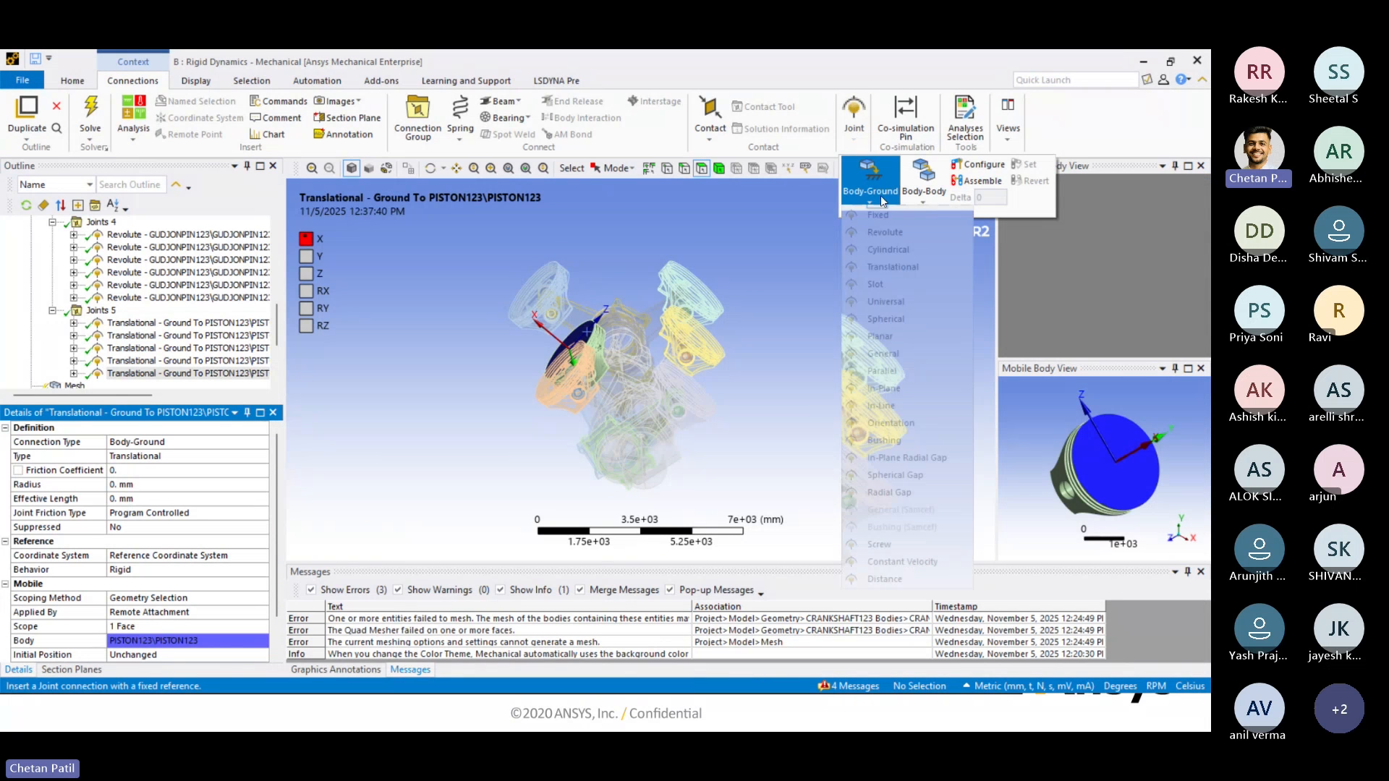
click(893, 266)
click(557, 367)
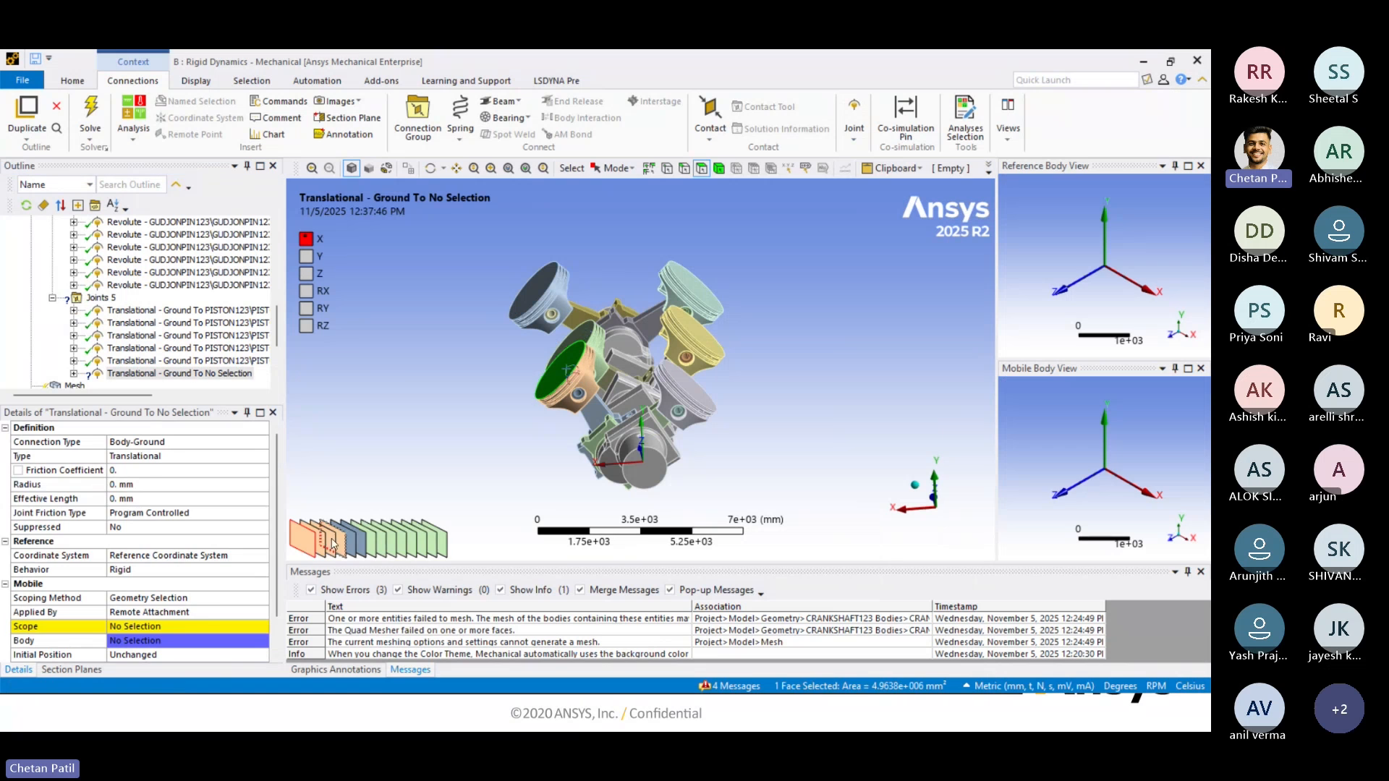
click(143, 626)
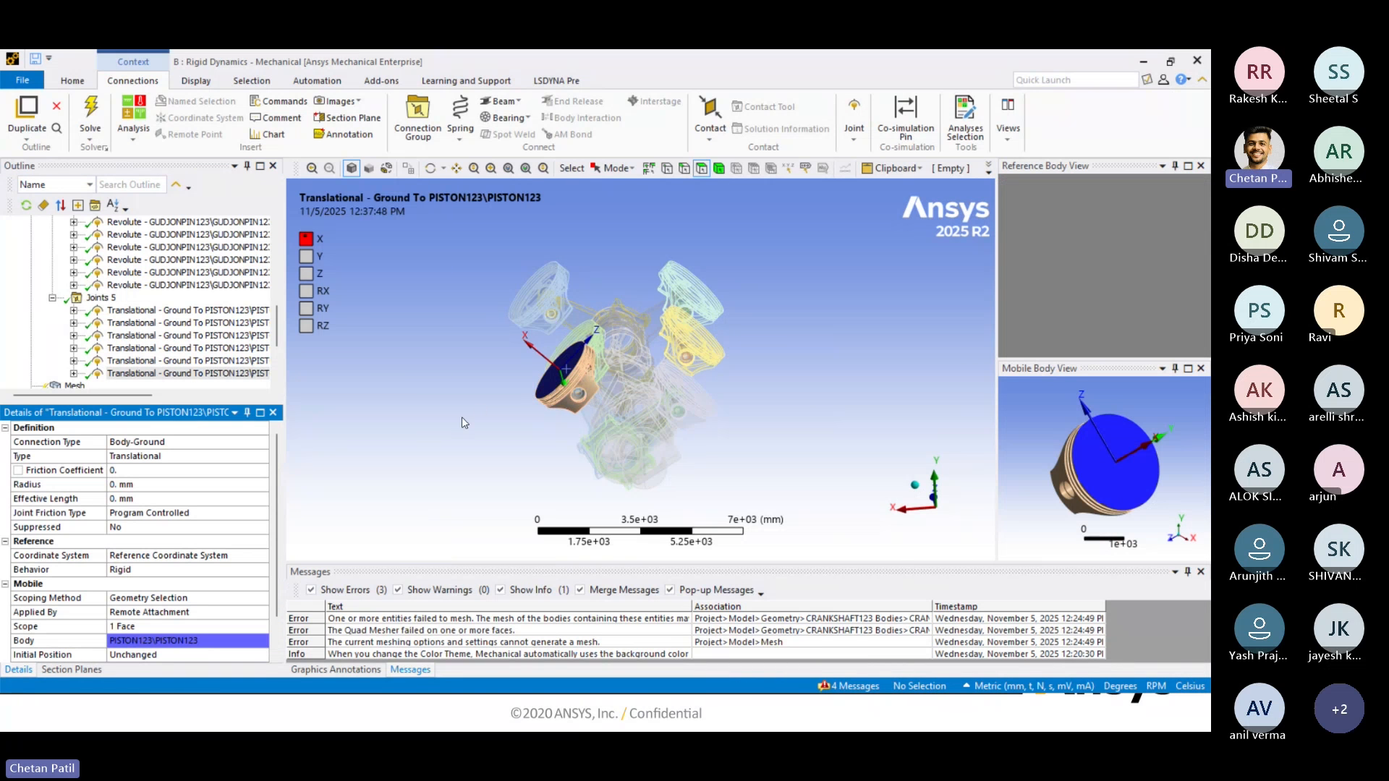
Check the joint groups under Connections and generate the mesh for the assembly.
scroll(616, 362, down, 2)
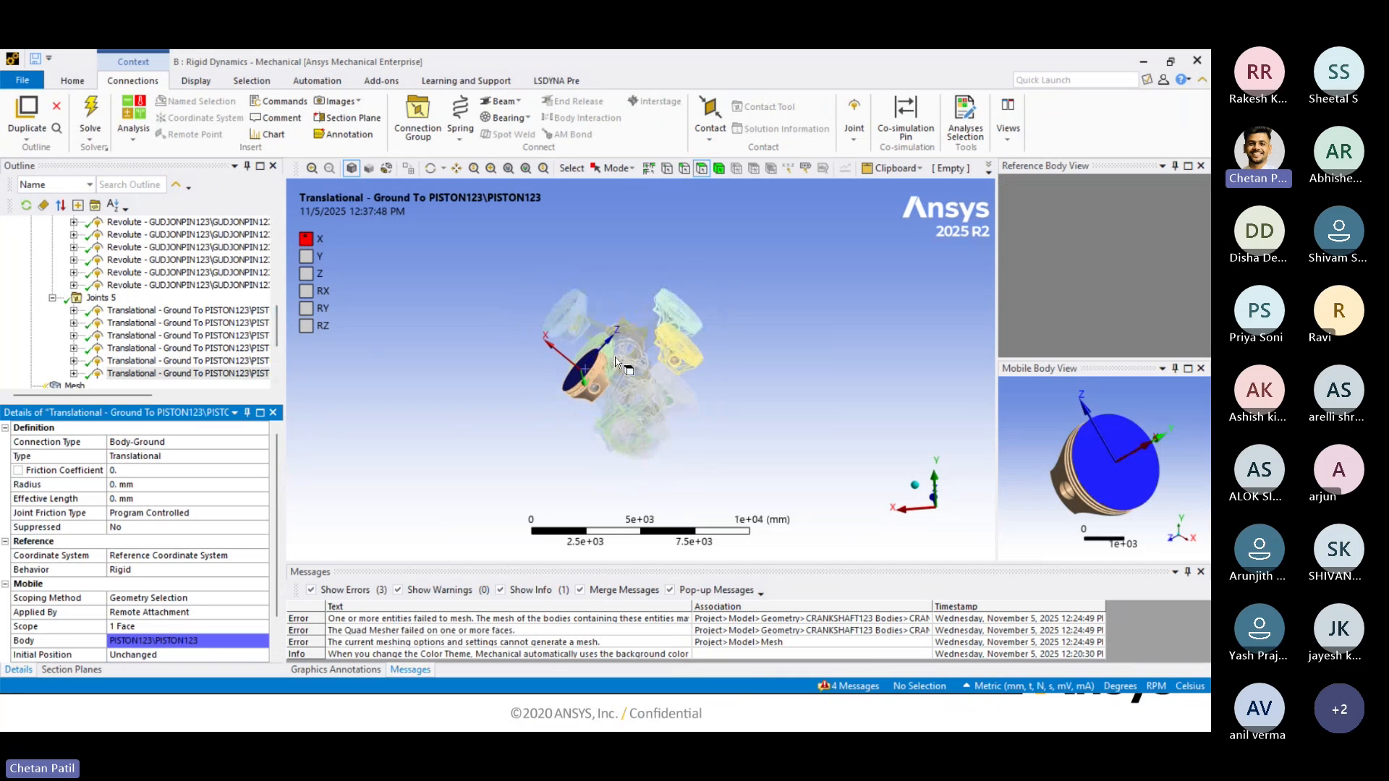
scroll(112, 302, up, 10)
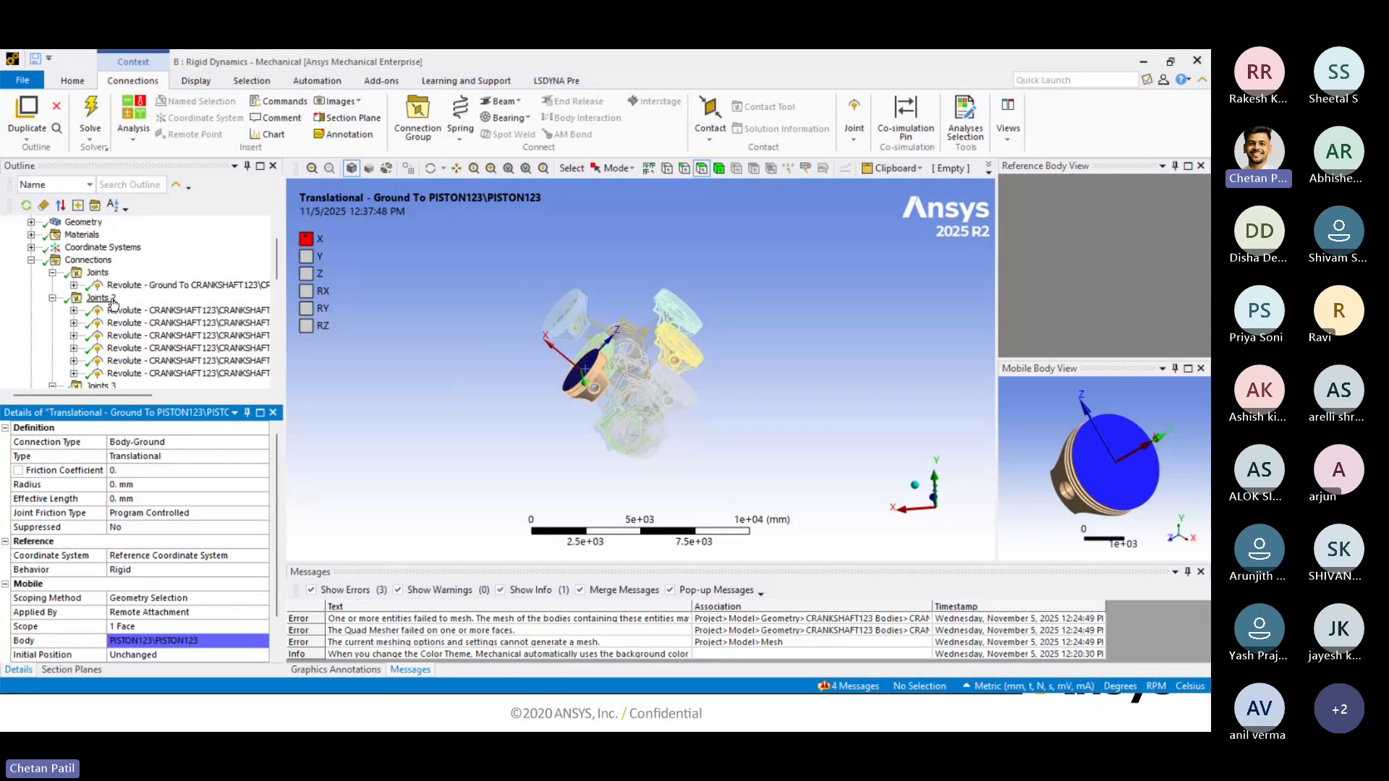
click(90, 260)
scroll(121, 287, down, 1)
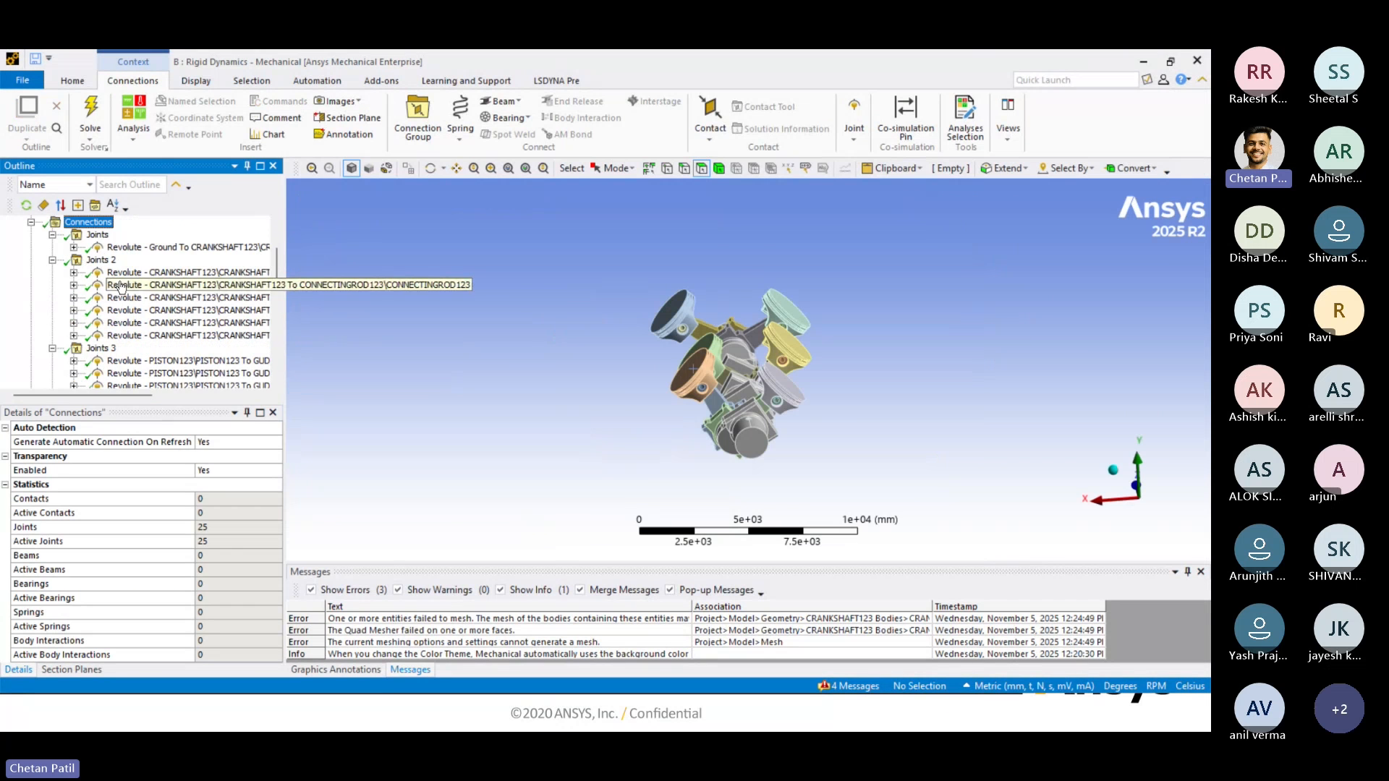
scroll(120, 287, down, 10)
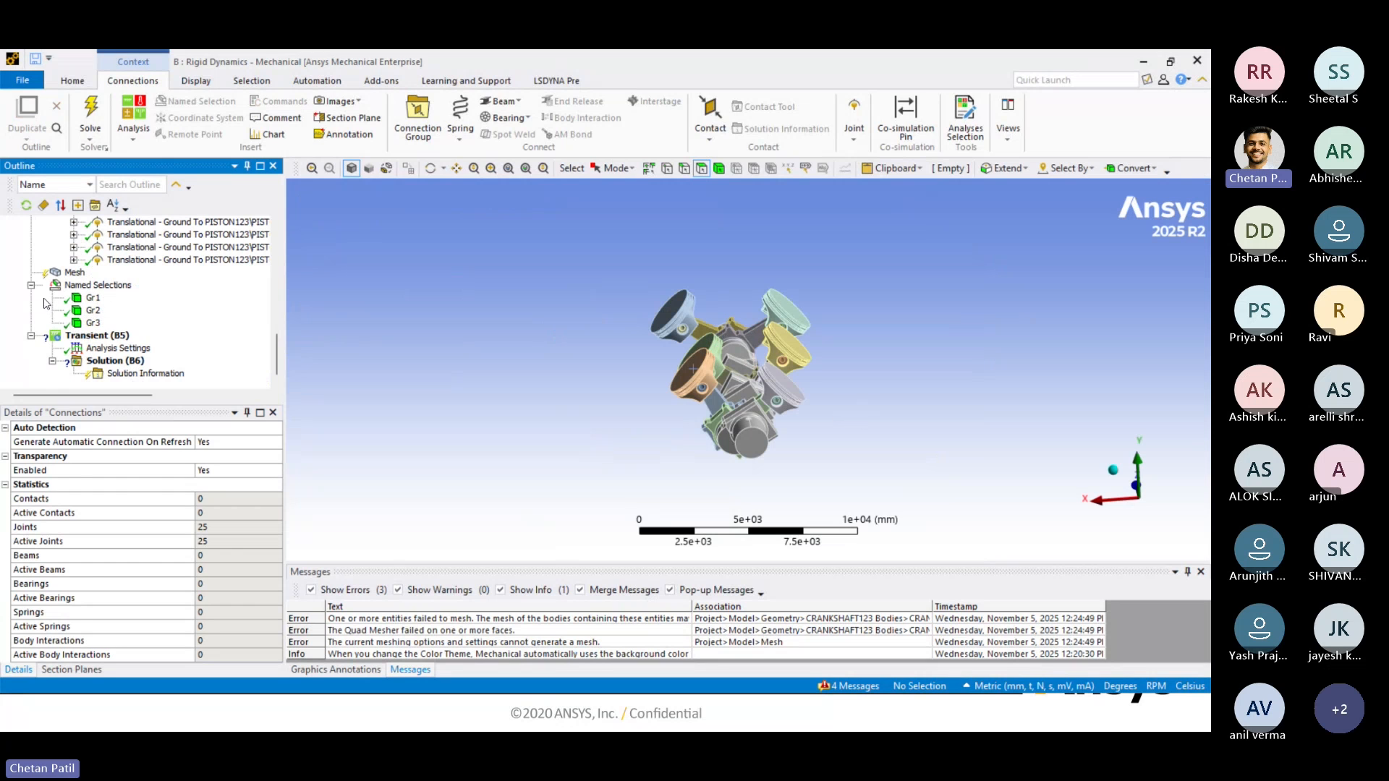
click(75, 272)
right_click(75, 272)
click(142, 322)
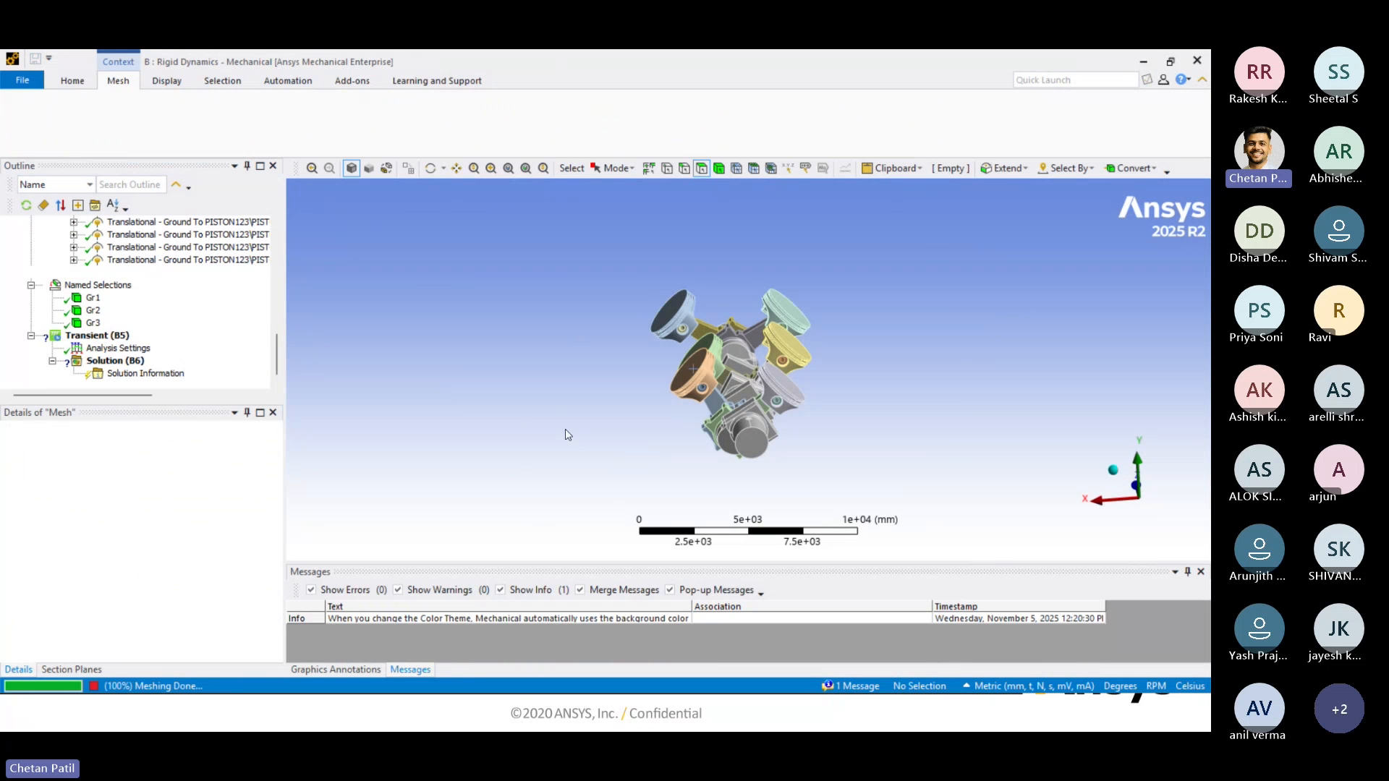
Insert a Joint Load in the Transient analysis and assign it to the Revolute - Ground To CRANKSHAFT123 joint.
mouse_move(567, 431)
middle_down()
mouse_move(805, 434)
mouse_move(657, 429)
mouse_move(589, 447)
mouse_move(647, 422)
middle_up()
scroll(805, 434, up, 5)
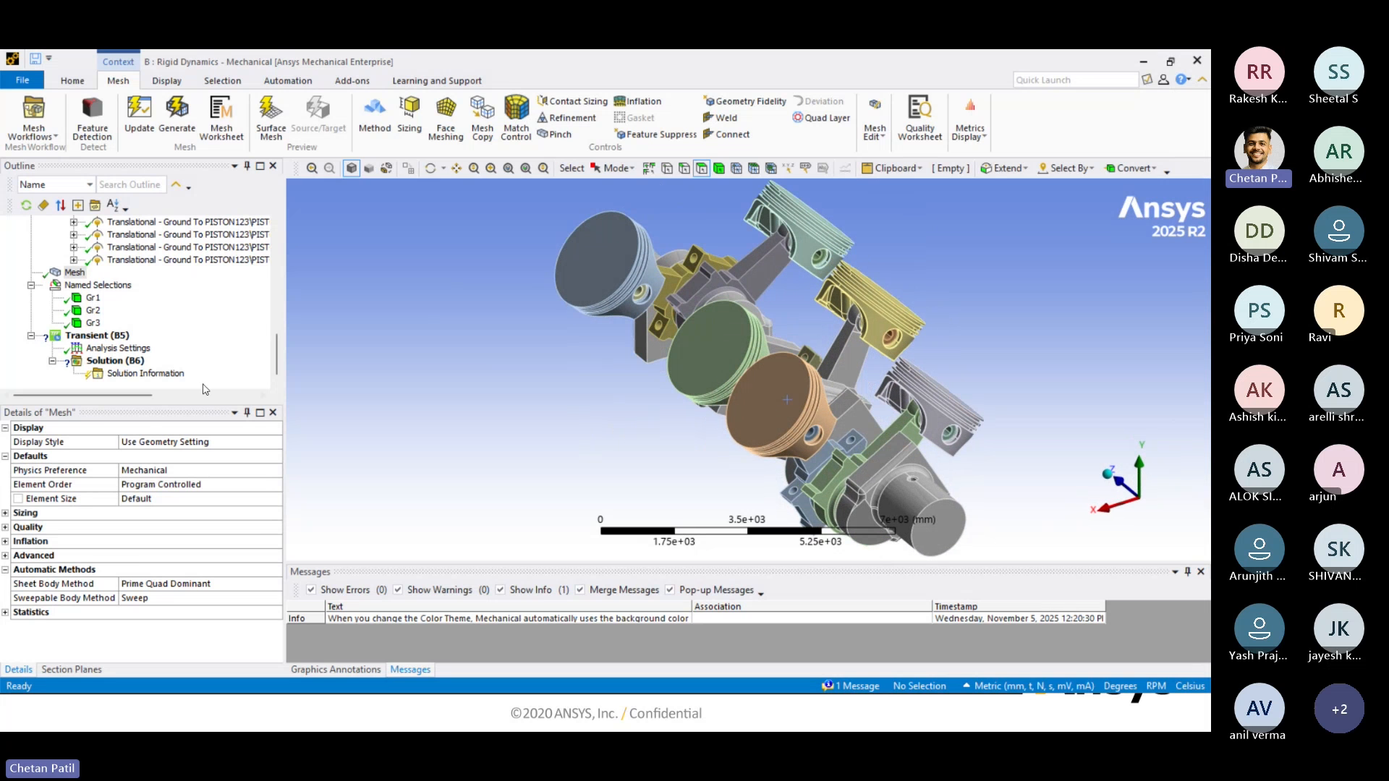
click(101, 335)
right_click(106, 338)
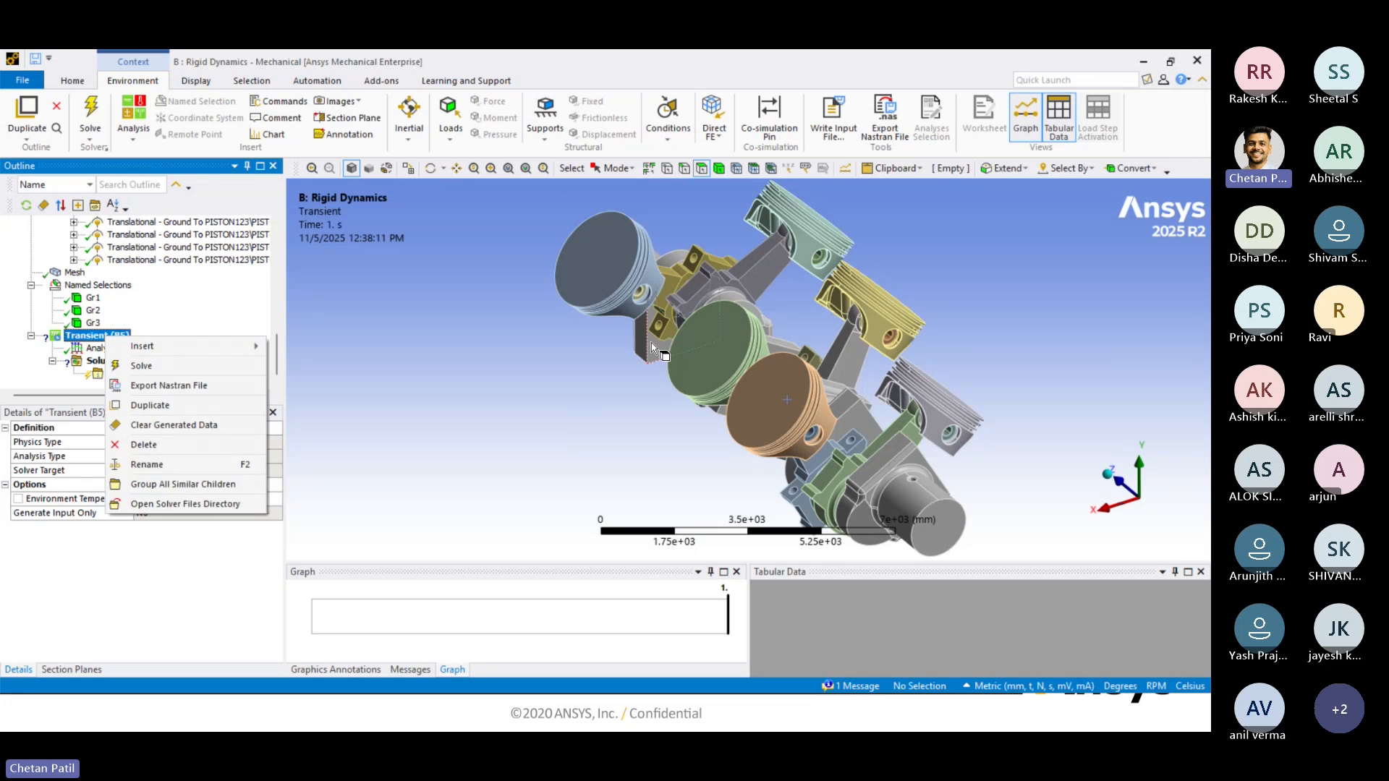
scroll(651, 298, down, 3)
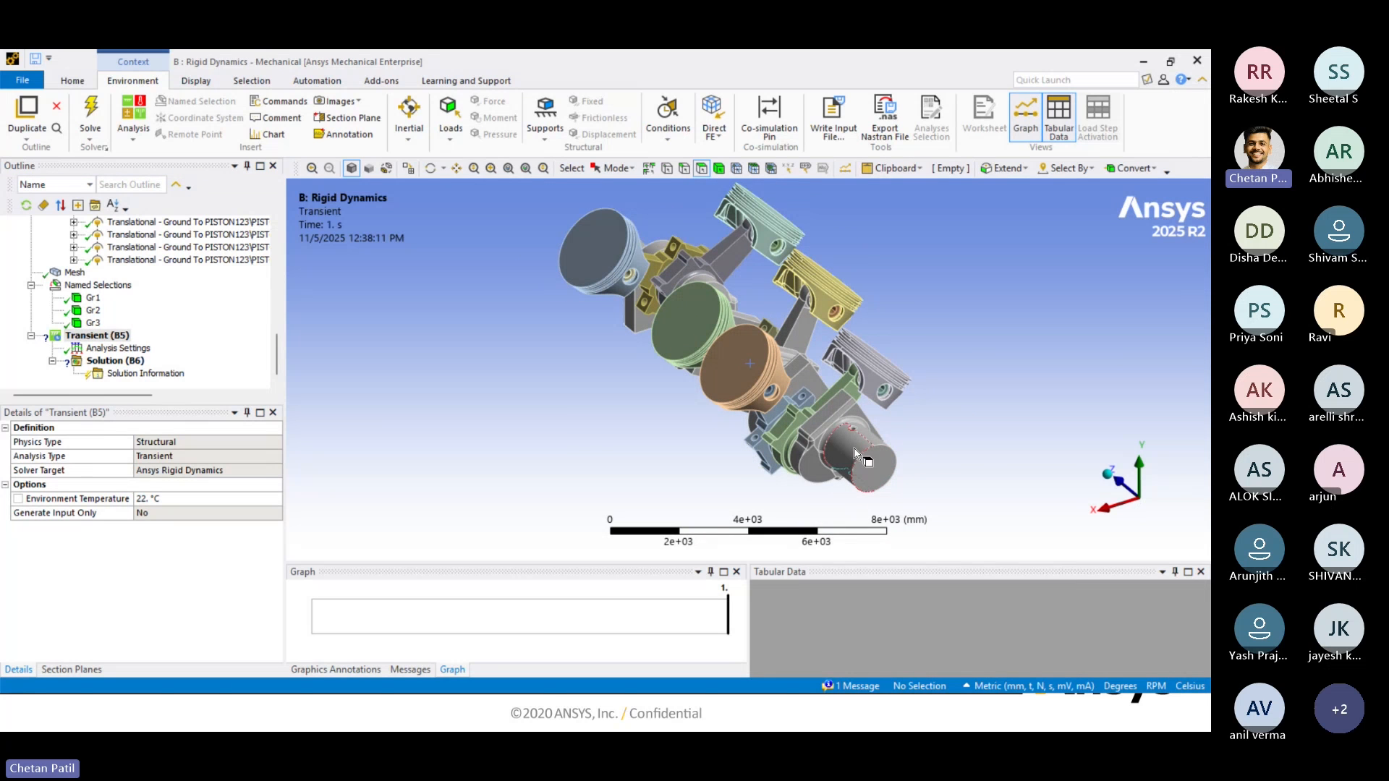
right_click(93, 336)
mouse_move(216, 344)
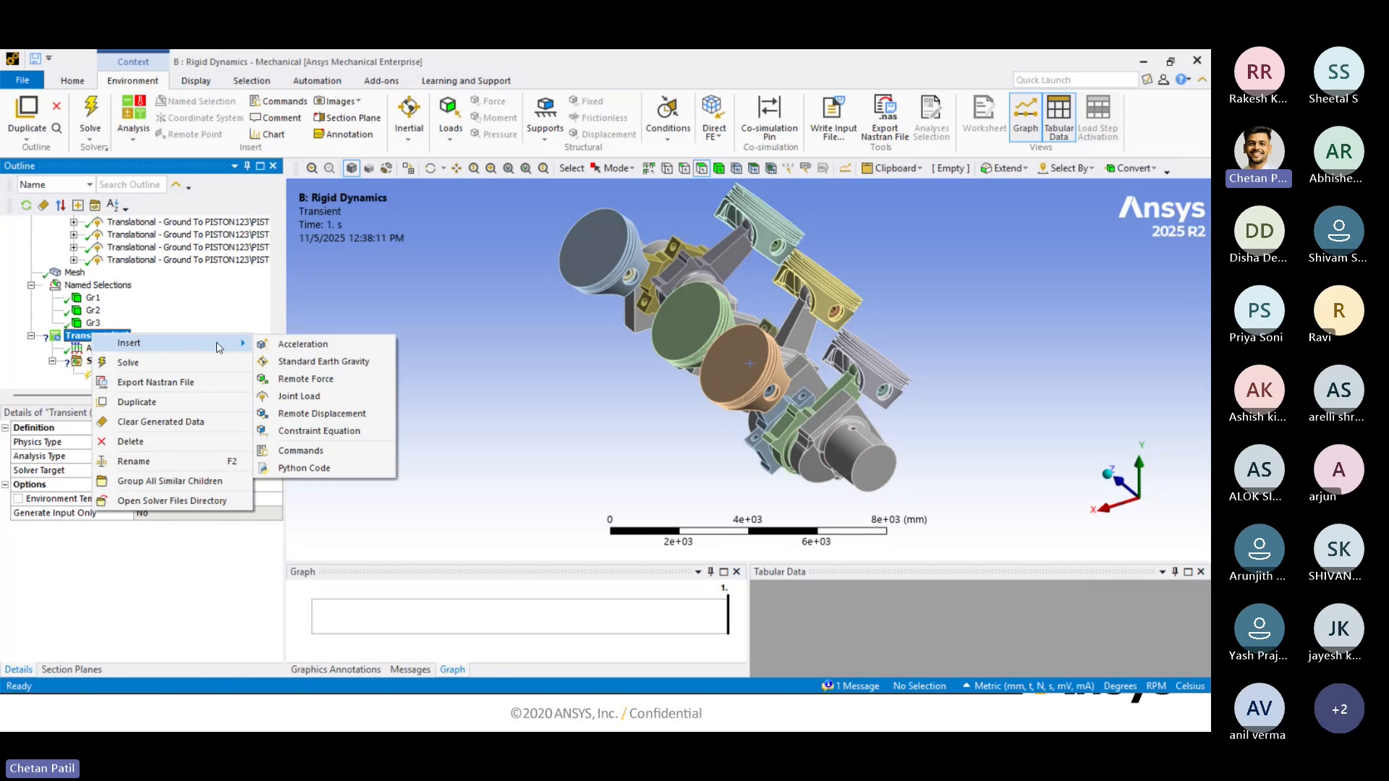
click(294, 399)
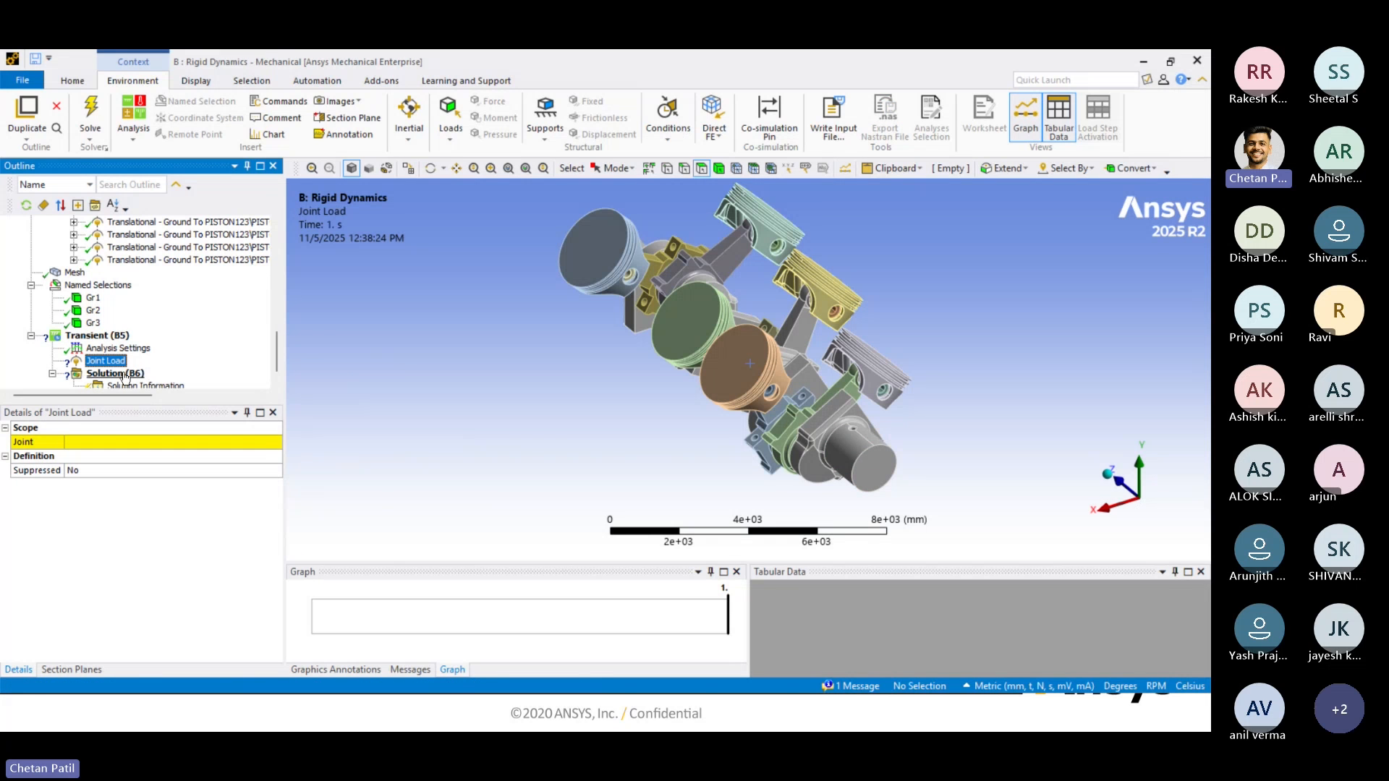
click(234, 448)
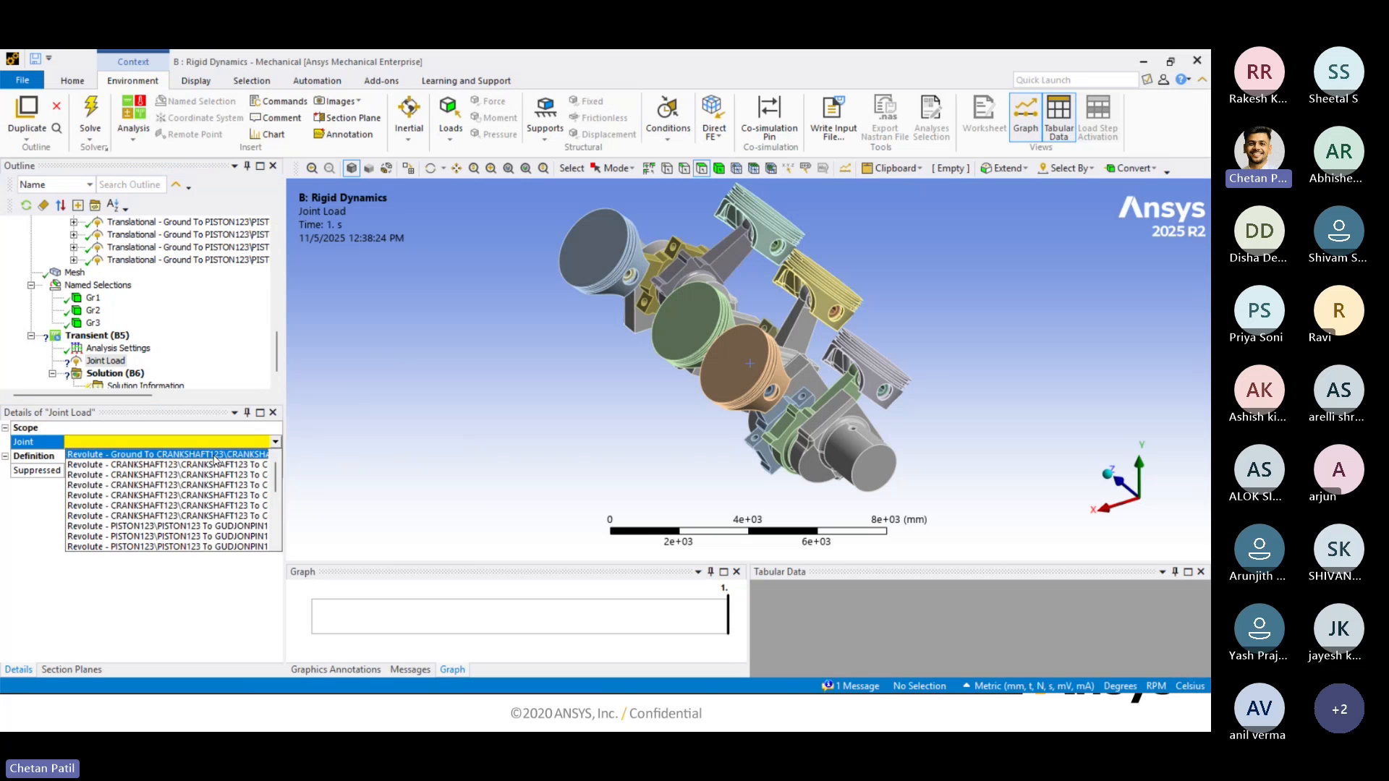
click(214, 456)
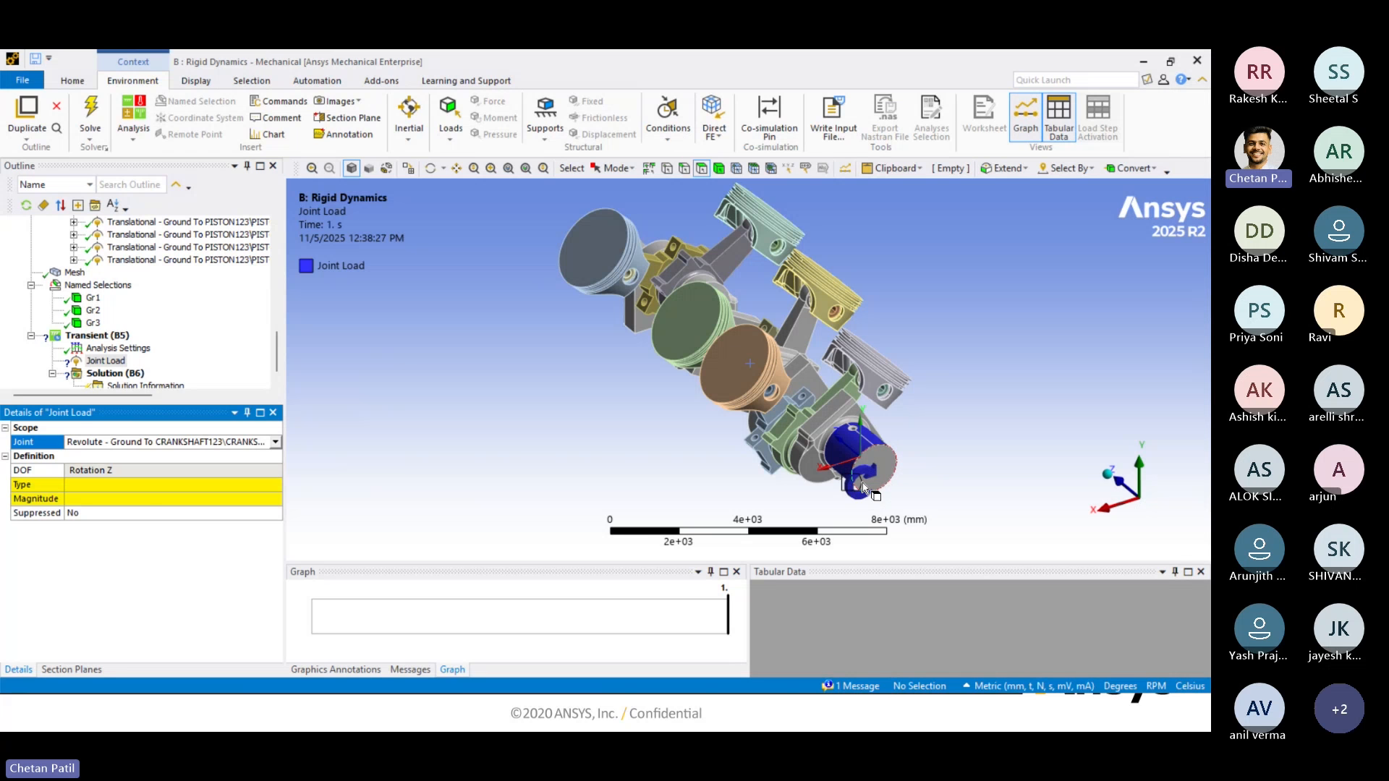
Set the joint load's type to Rotational Velocity, with RPM as the rotational velocity unit.
click(34, 472)
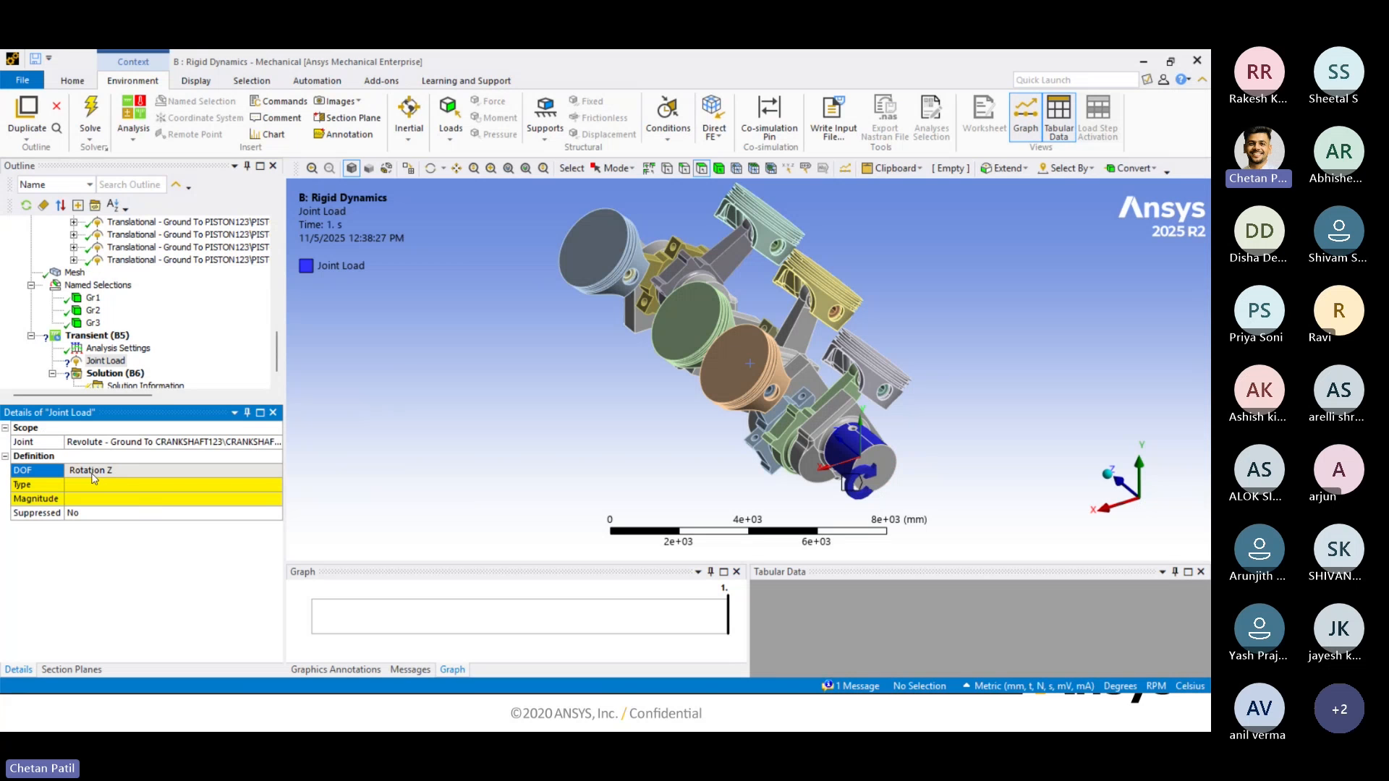
click(181, 484)
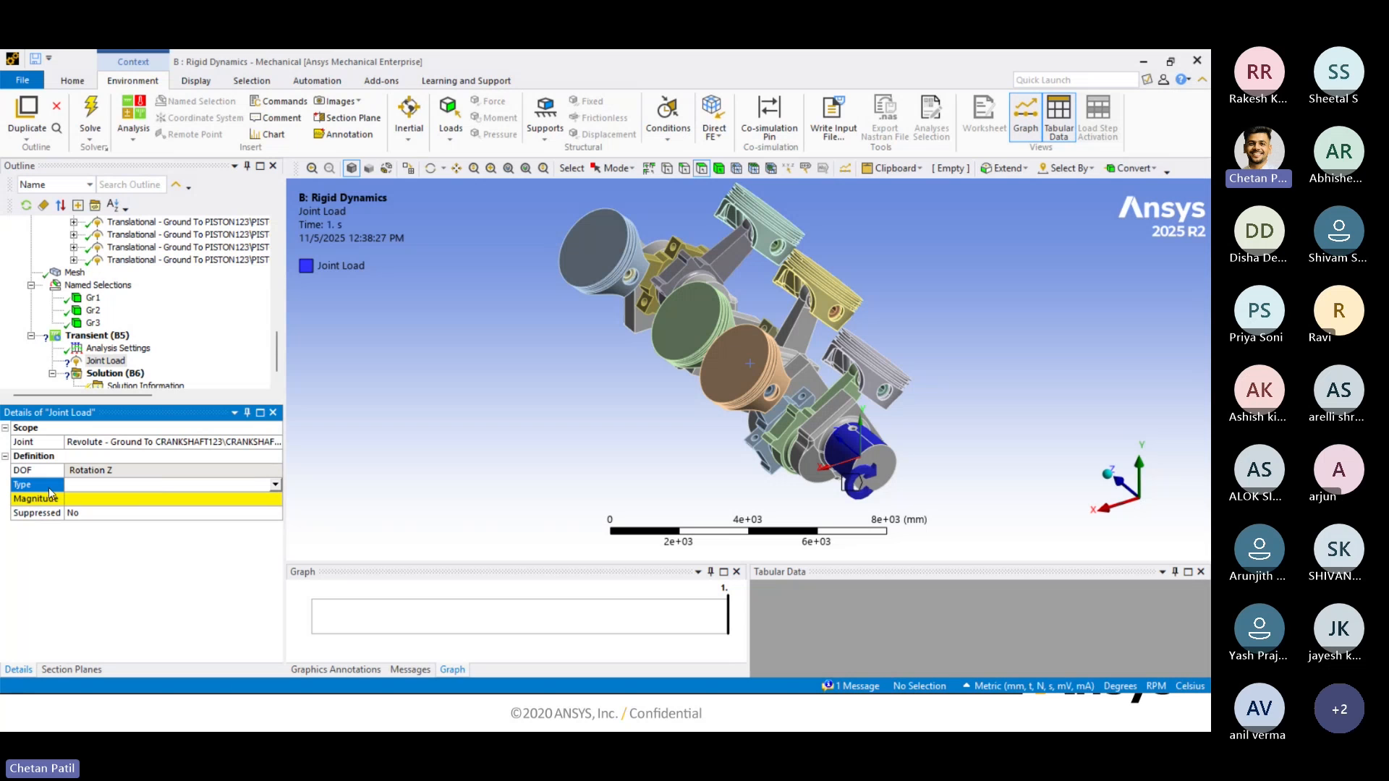
click(276, 484)
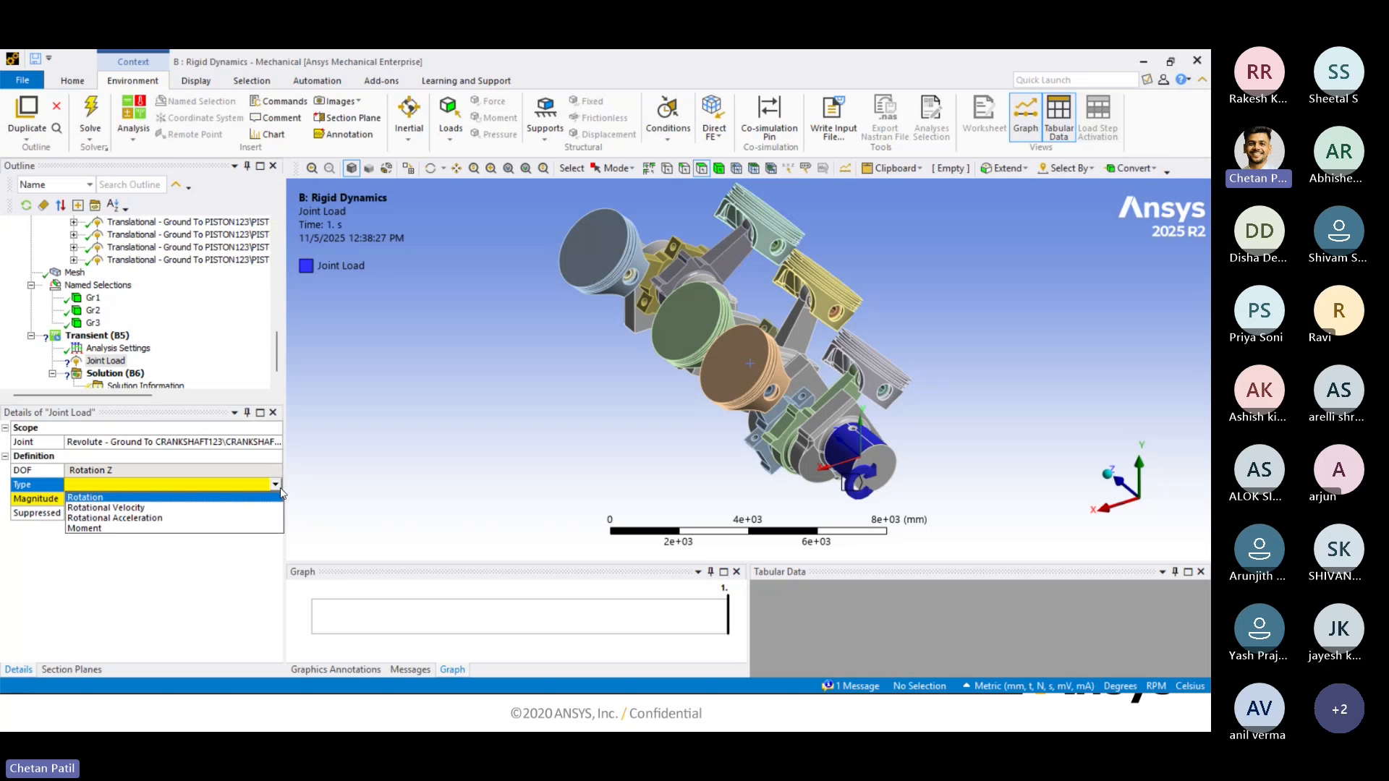
click(132, 509)
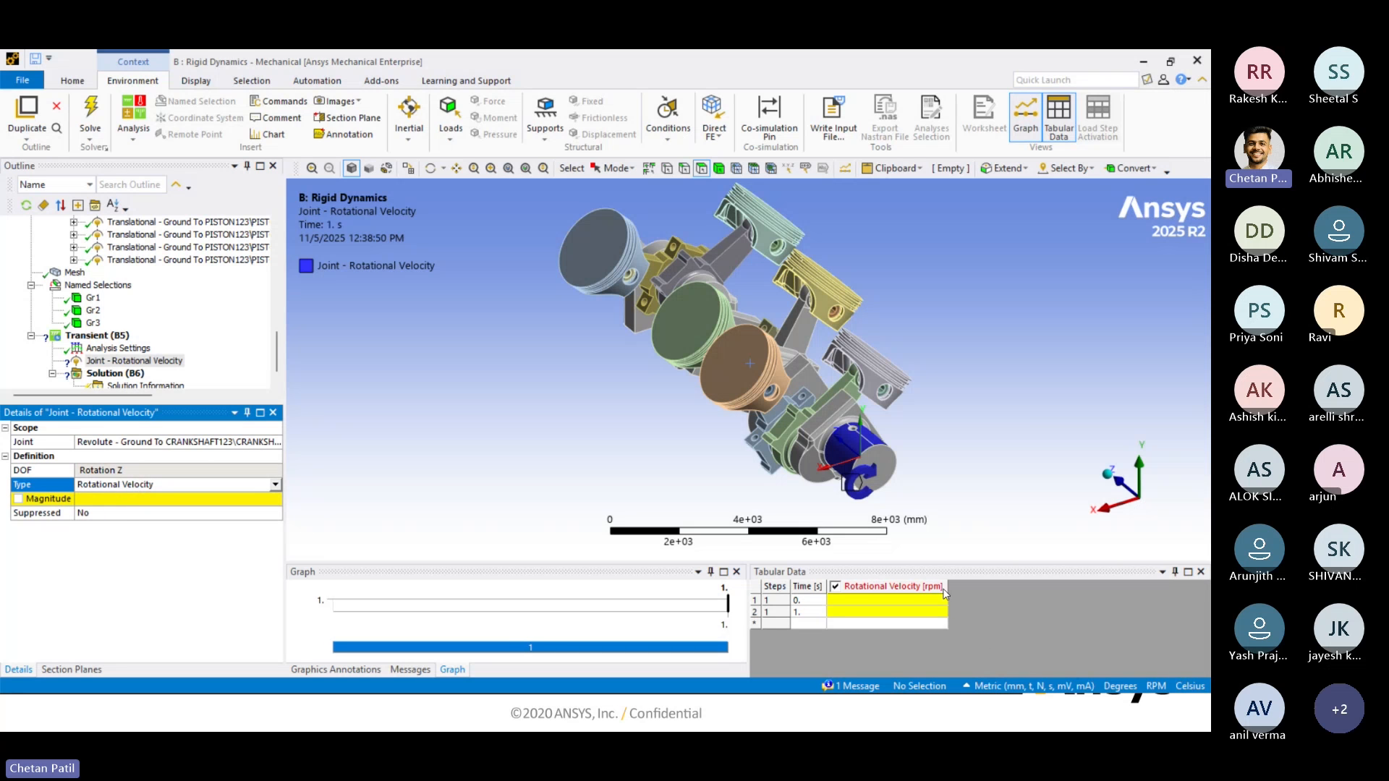
click(1007, 688)
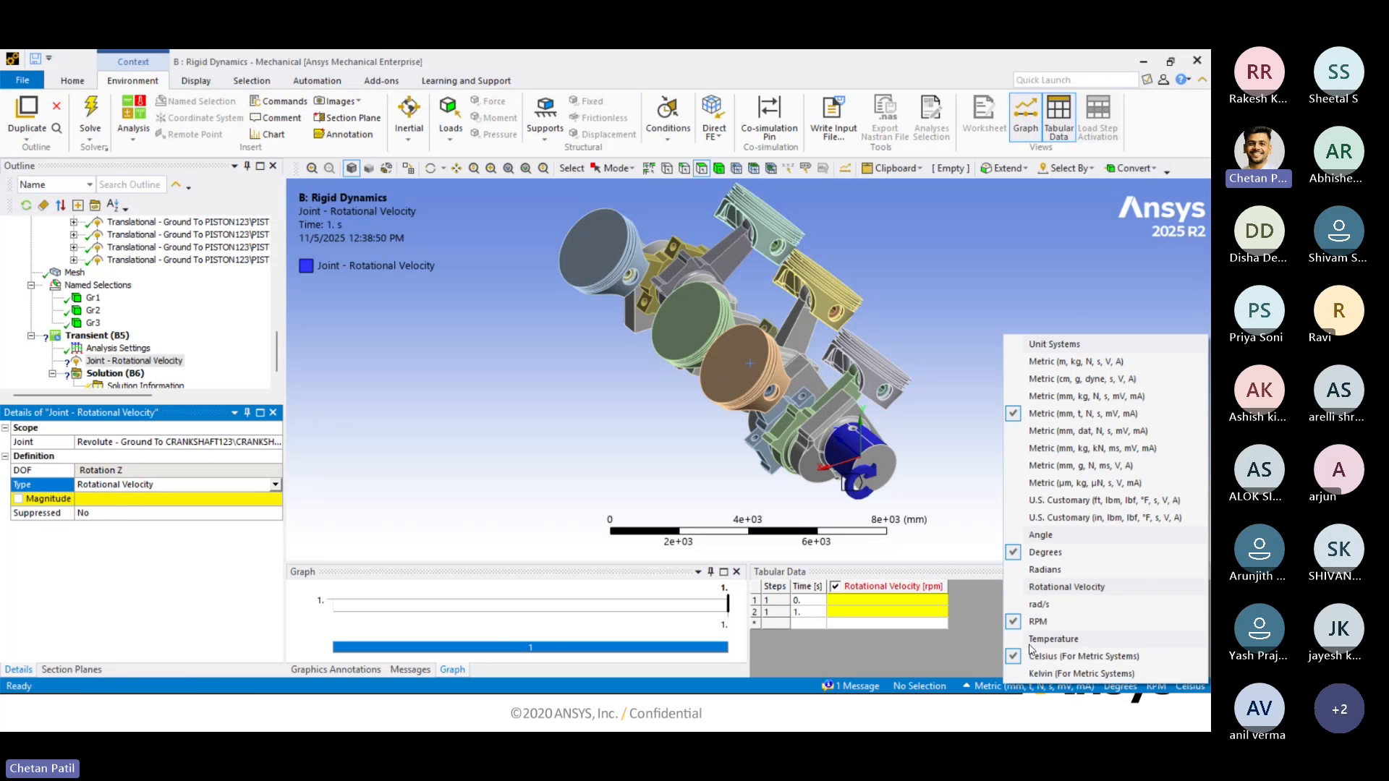
click(1042, 622)
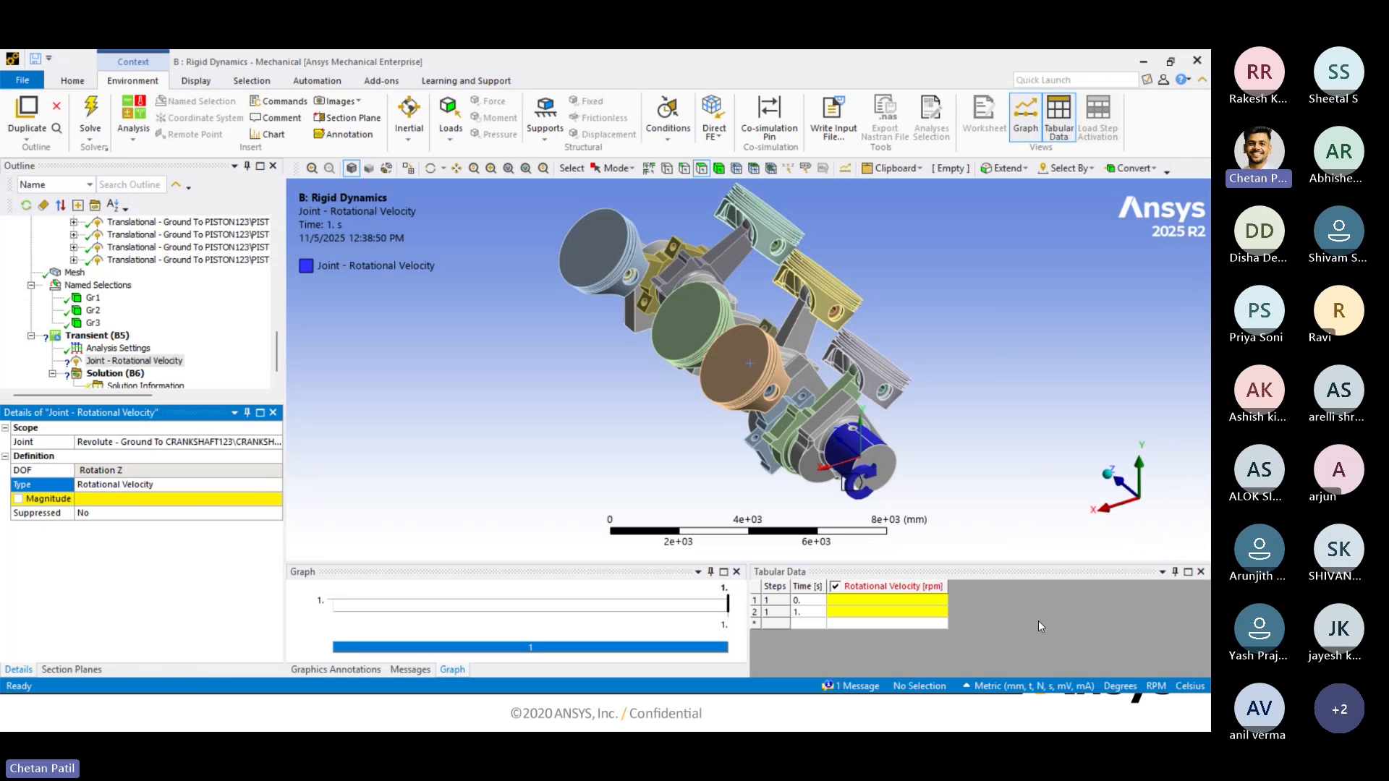
Define the joint's rotational velocity as 0 rpm at 0 s and 500 rpm at 1 s.
click(863, 600)
text(0)
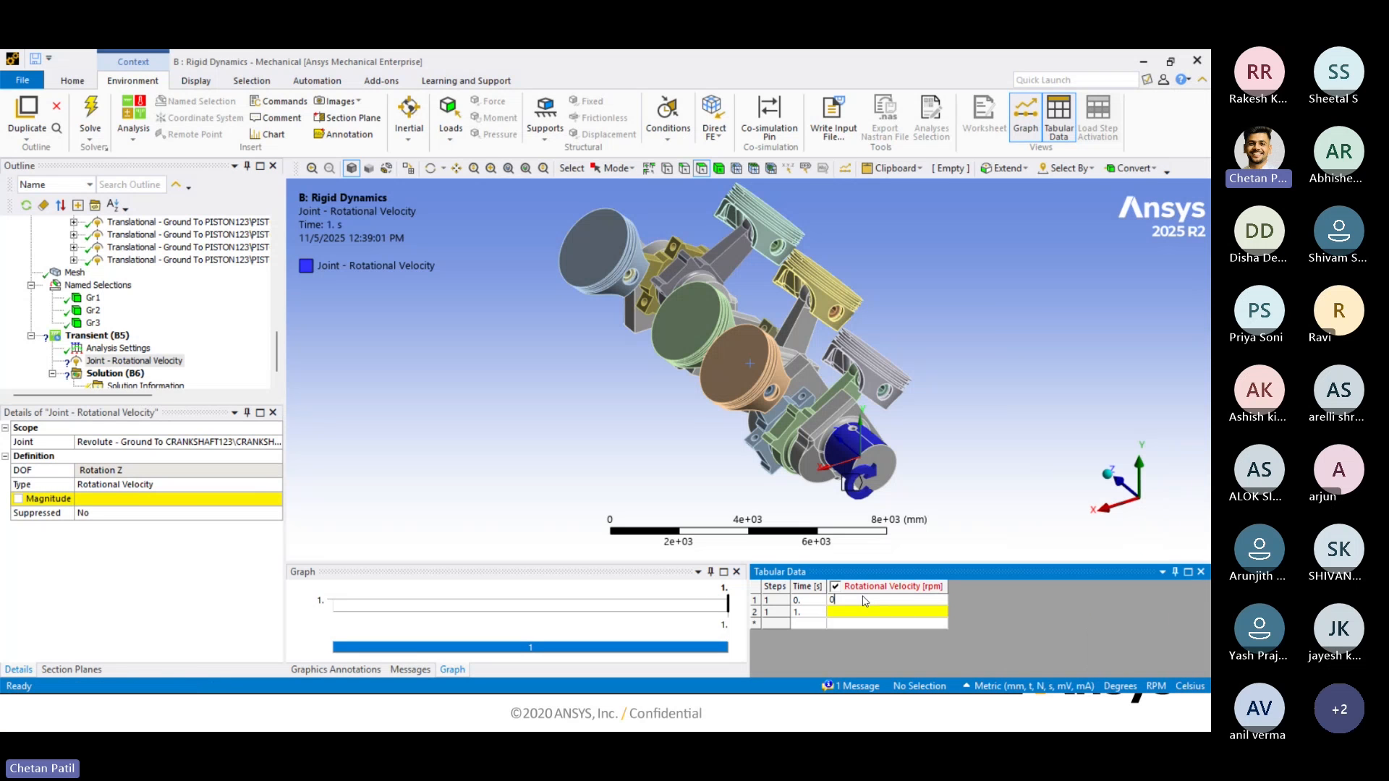
click(862, 618)
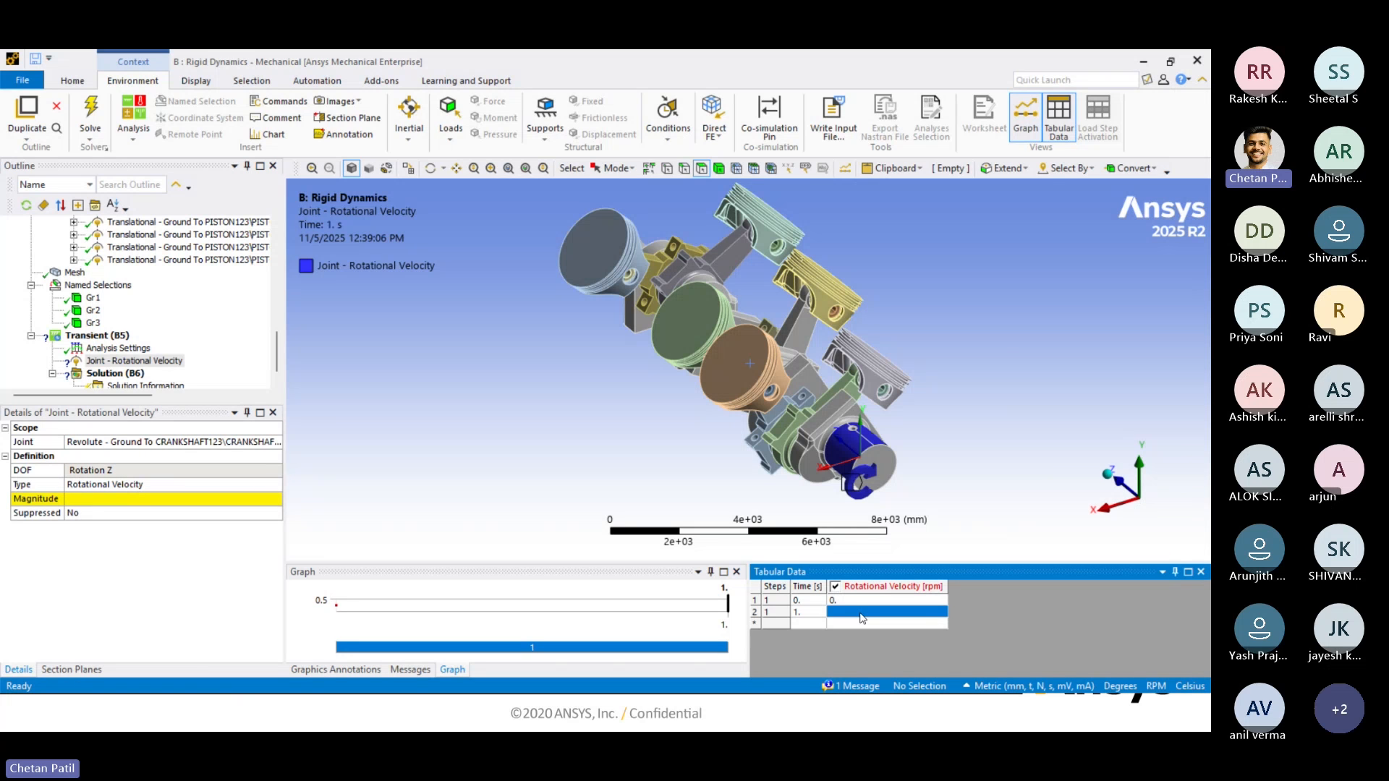
text(500)
click(973, 445)
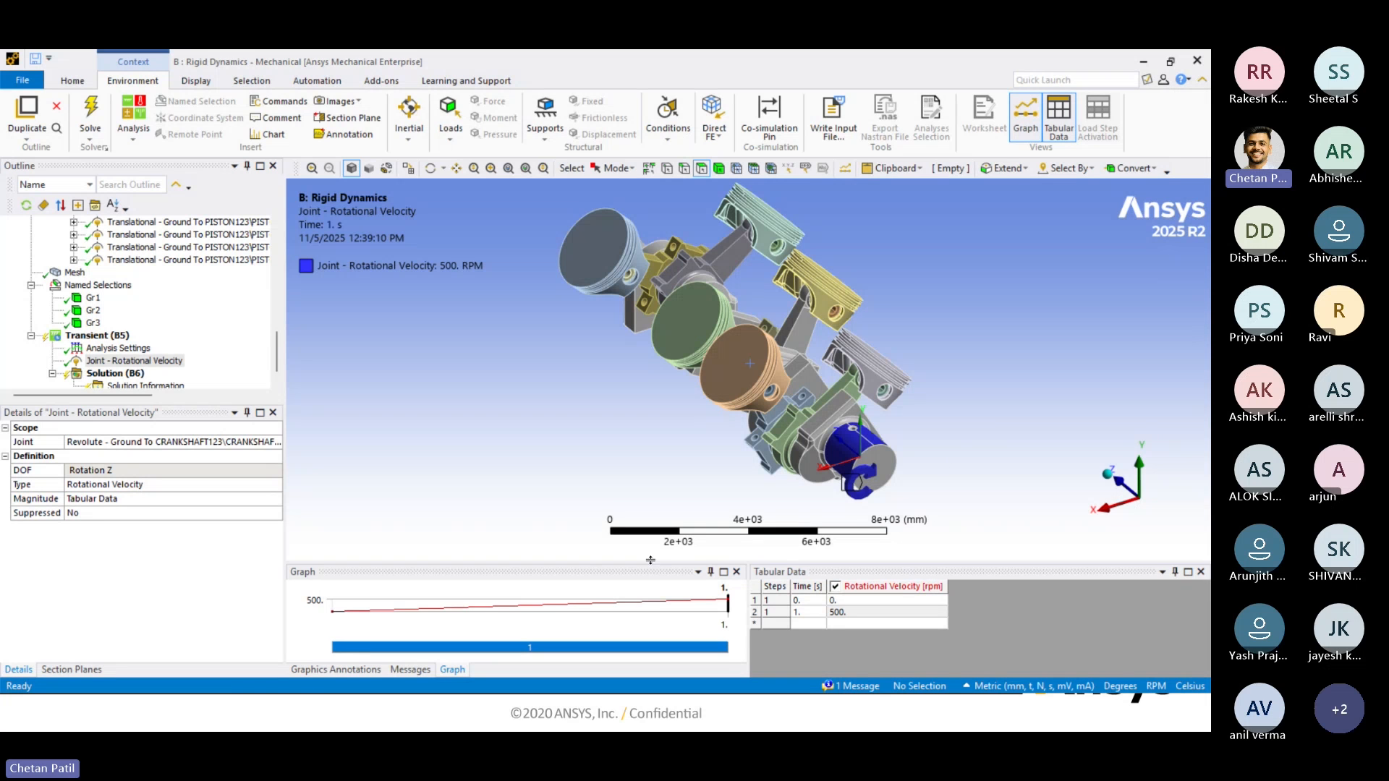
Enlarge the graph area and examine the rotational velocity curve and the loaded crankshaft joint on the model.
drag(650, 560, 651, 480)
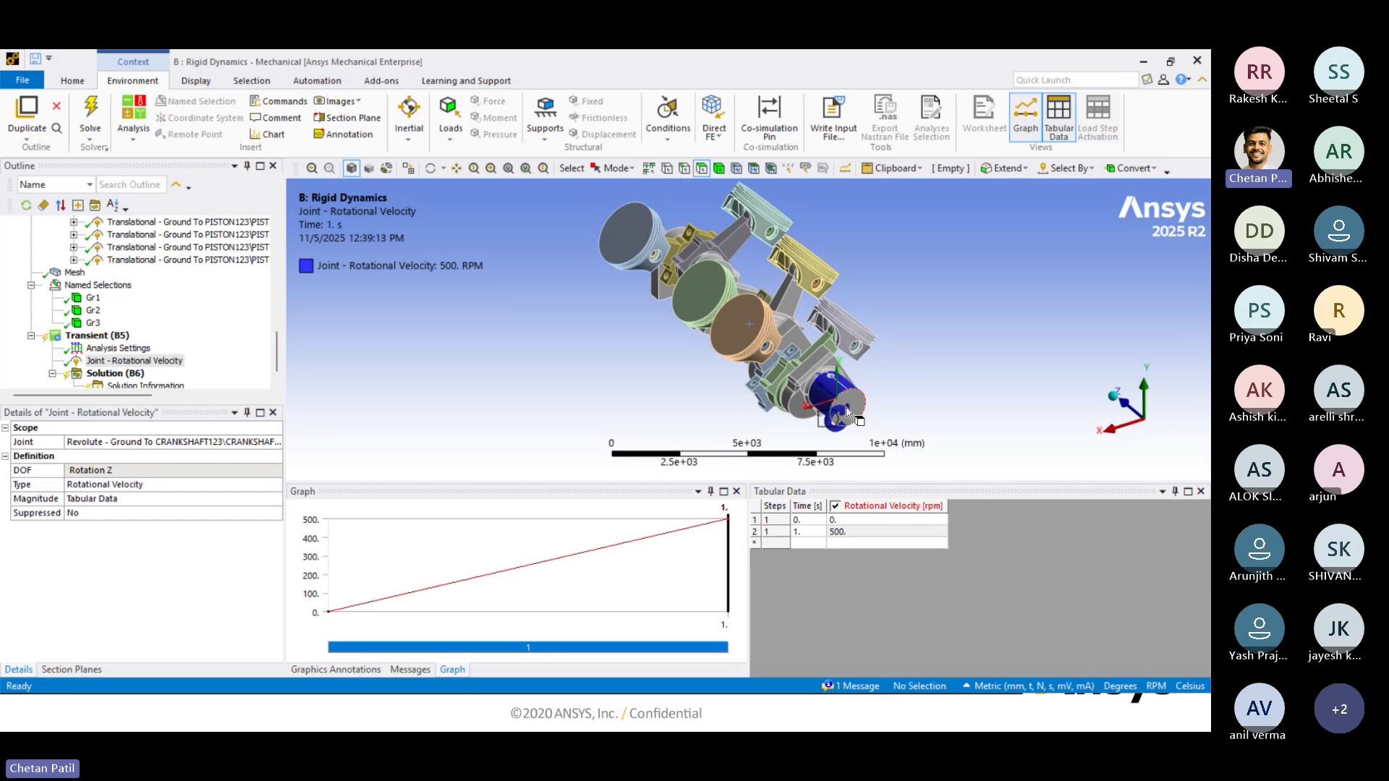
scroll(785, 354, down, 2)
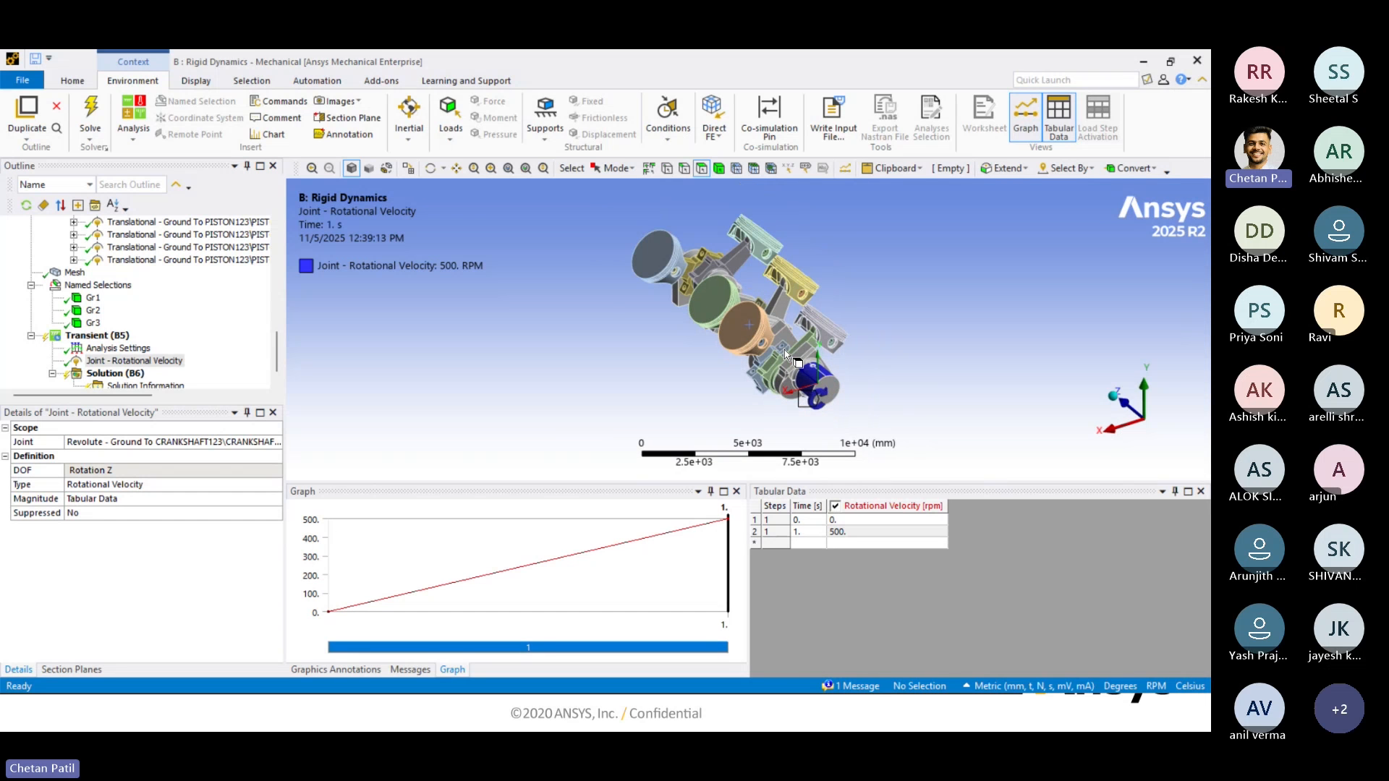
scroll(767, 311, up, 1)
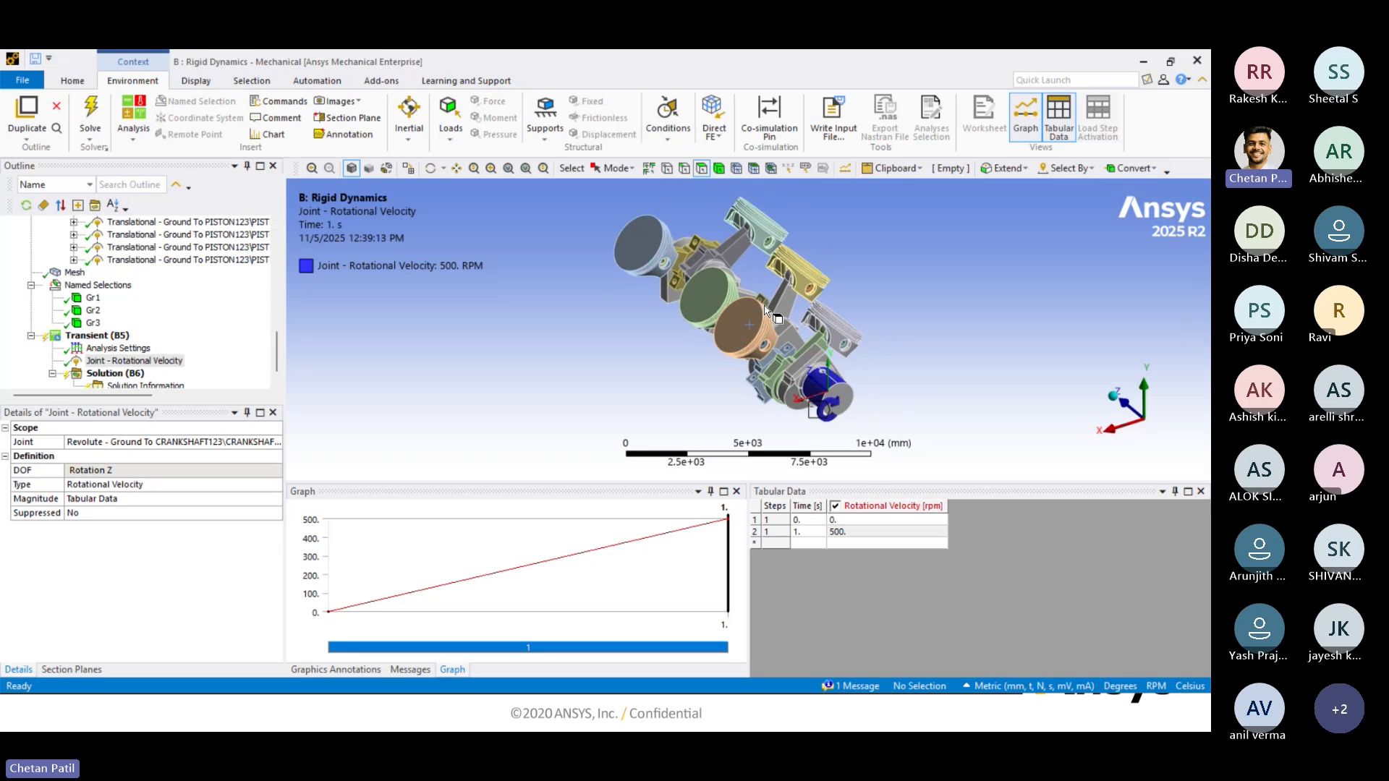
mouse_move(766, 311)
middle_down()
mouse_move(756, 321)
mouse_move(765, 313)
middle_up()
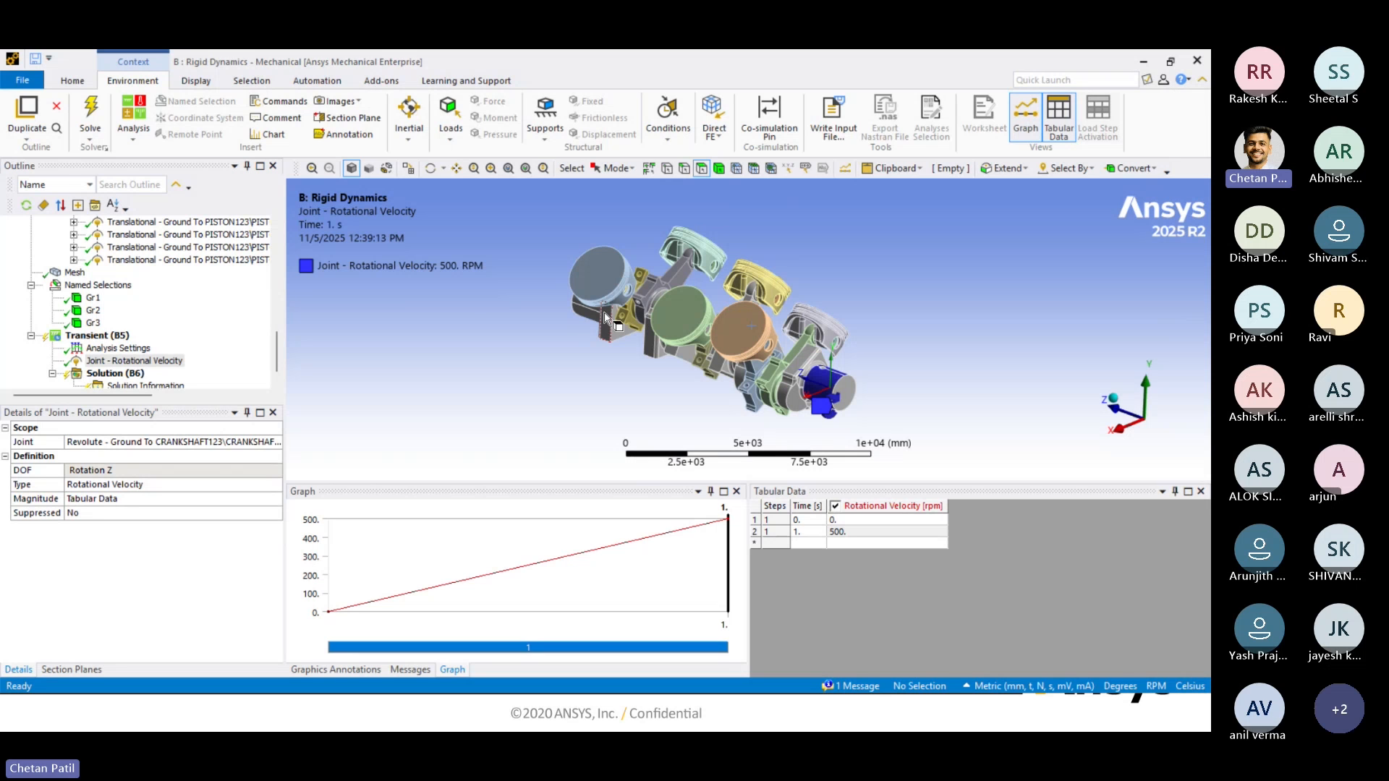
Run a Redundancy Analysis on the model's Connections and enlarge the data view to show more of the joint table.
scroll(180, 337, up, 7)
scroll(180, 337, up, 5)
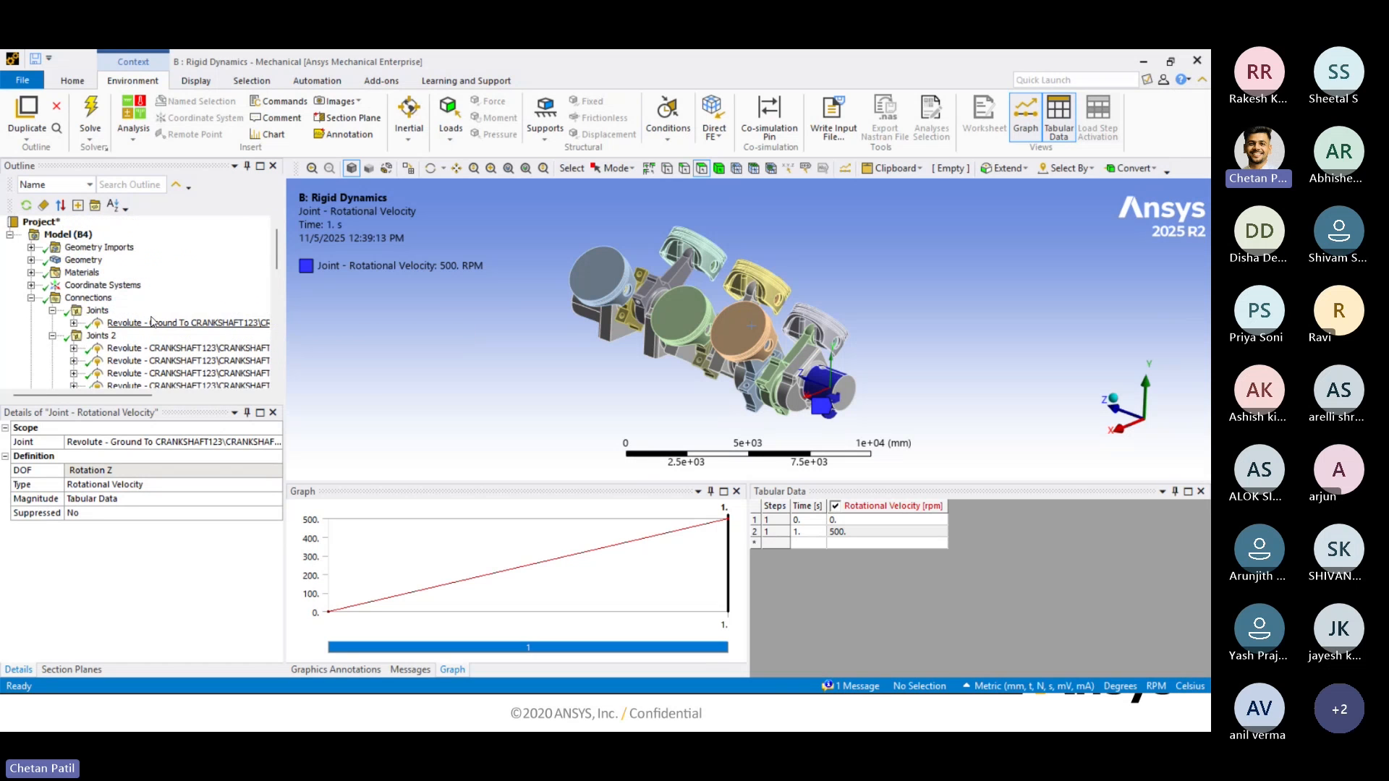
right_click(83, 298)
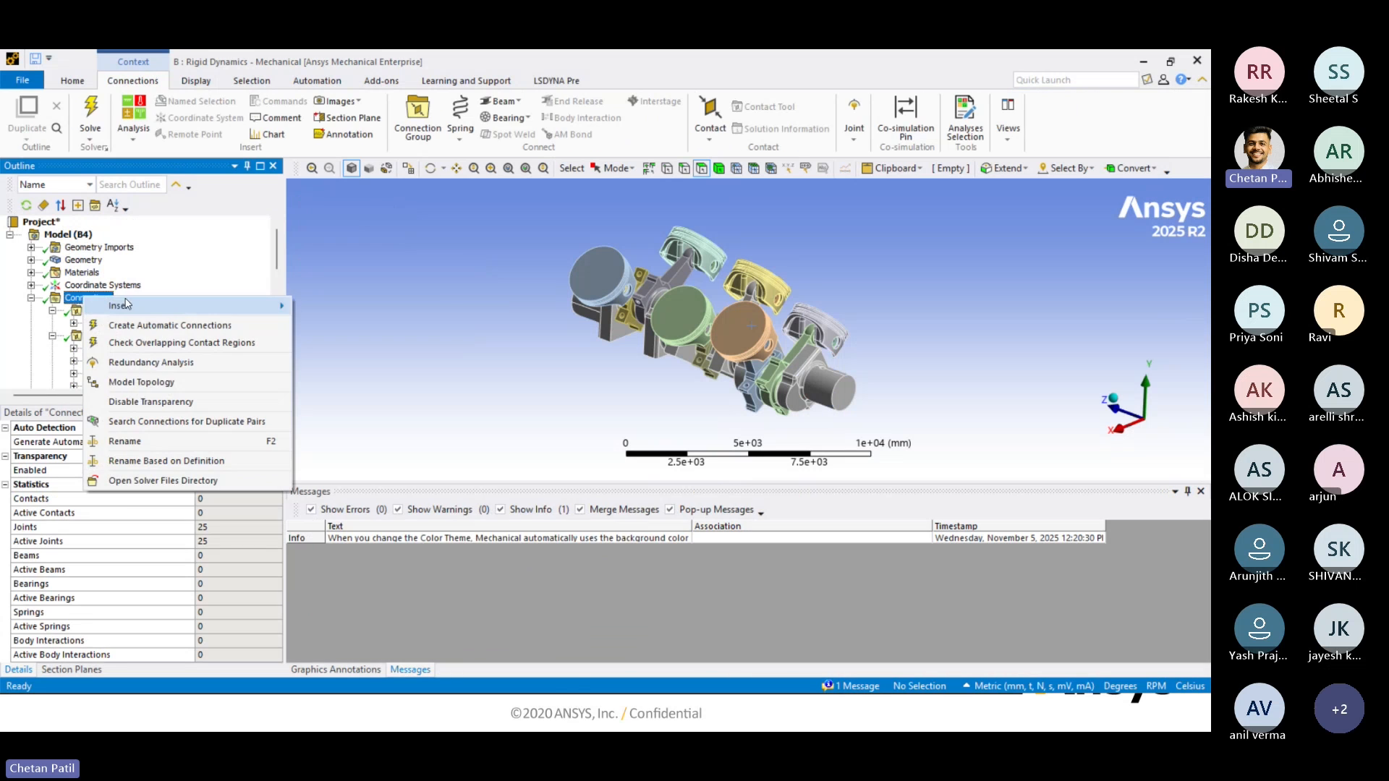
click(146, 362)
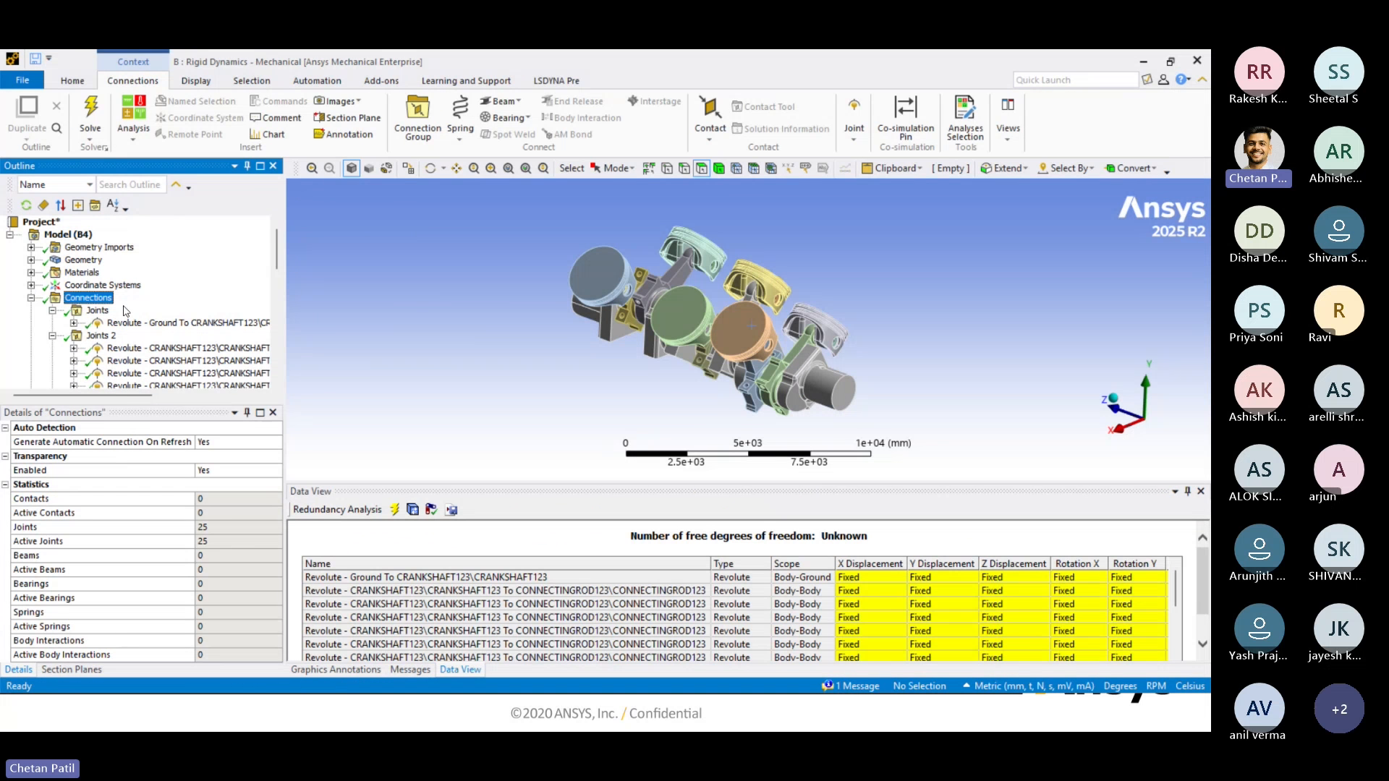
right_click(89, 301)
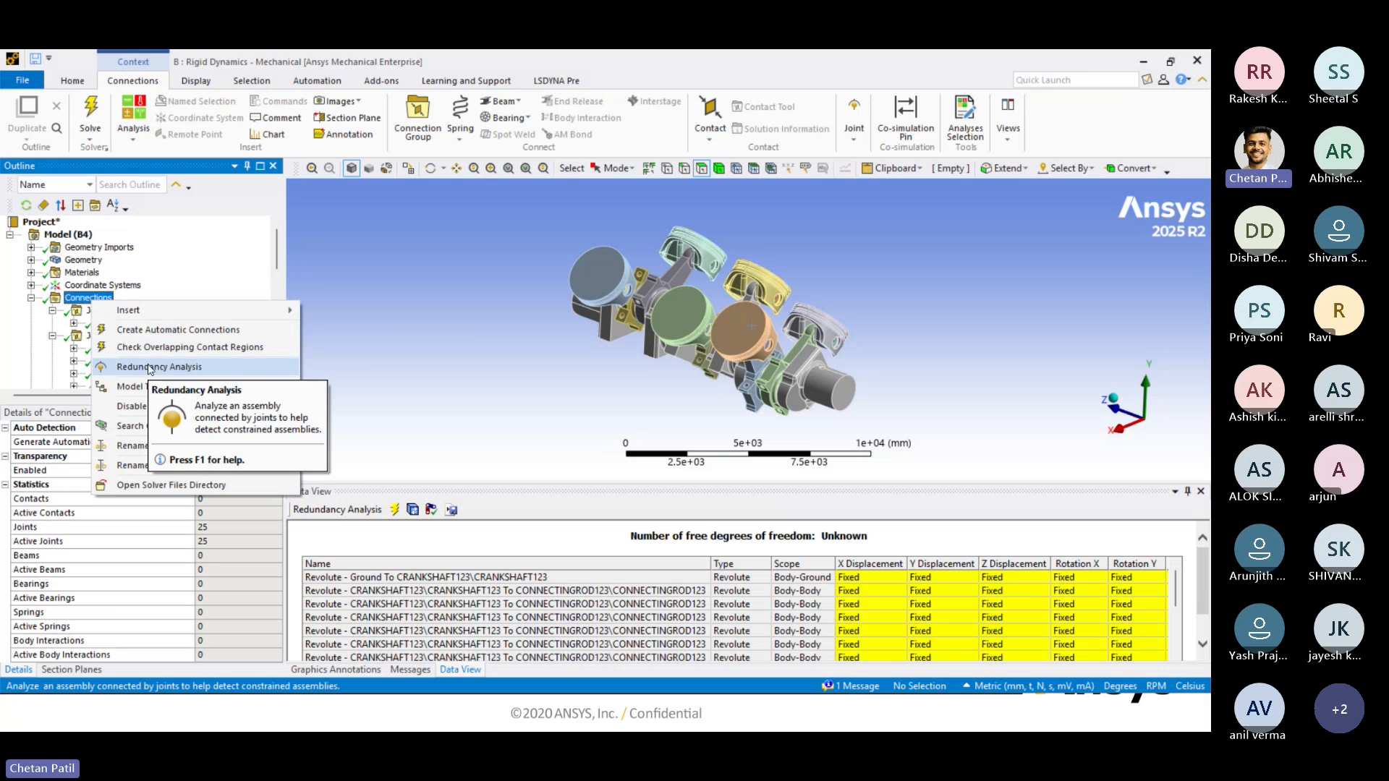
drag(513, 484, 519, 391)
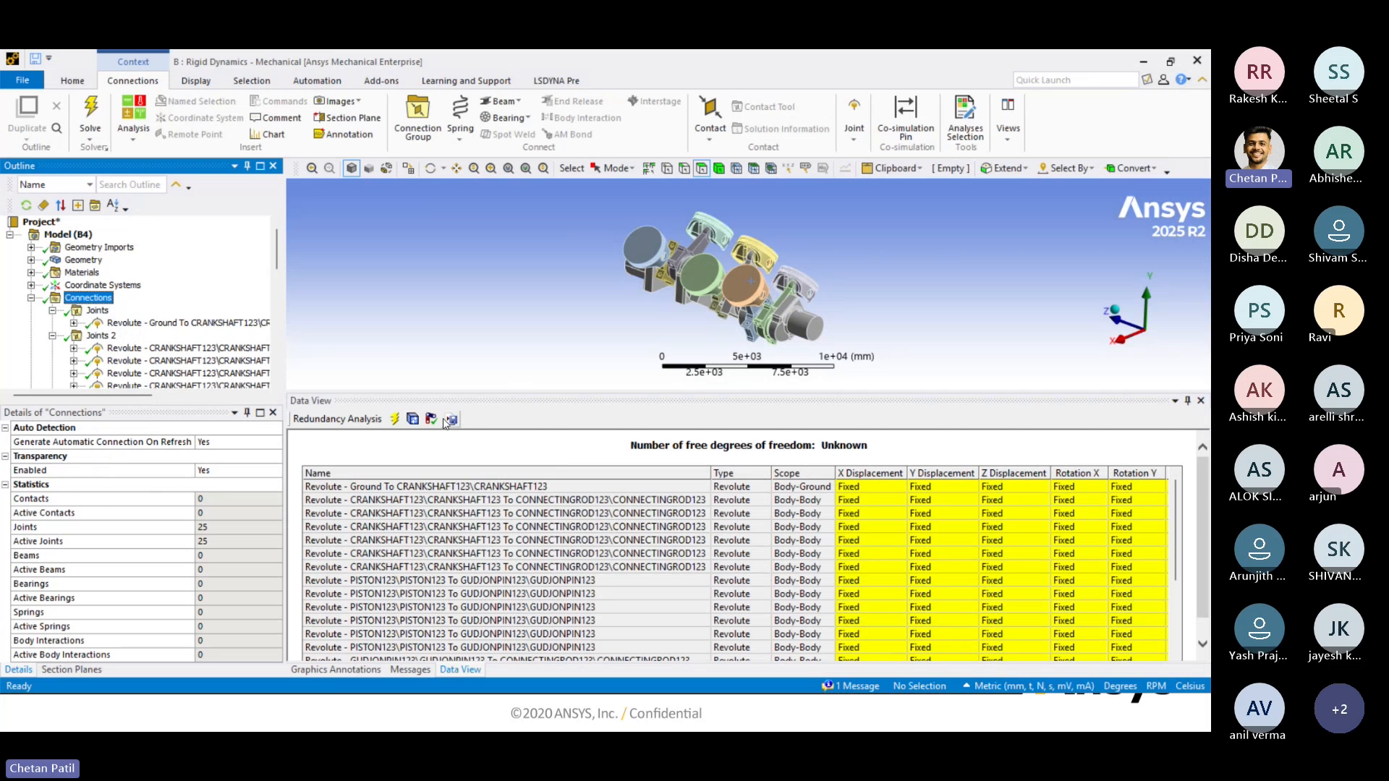
click(396, 420)
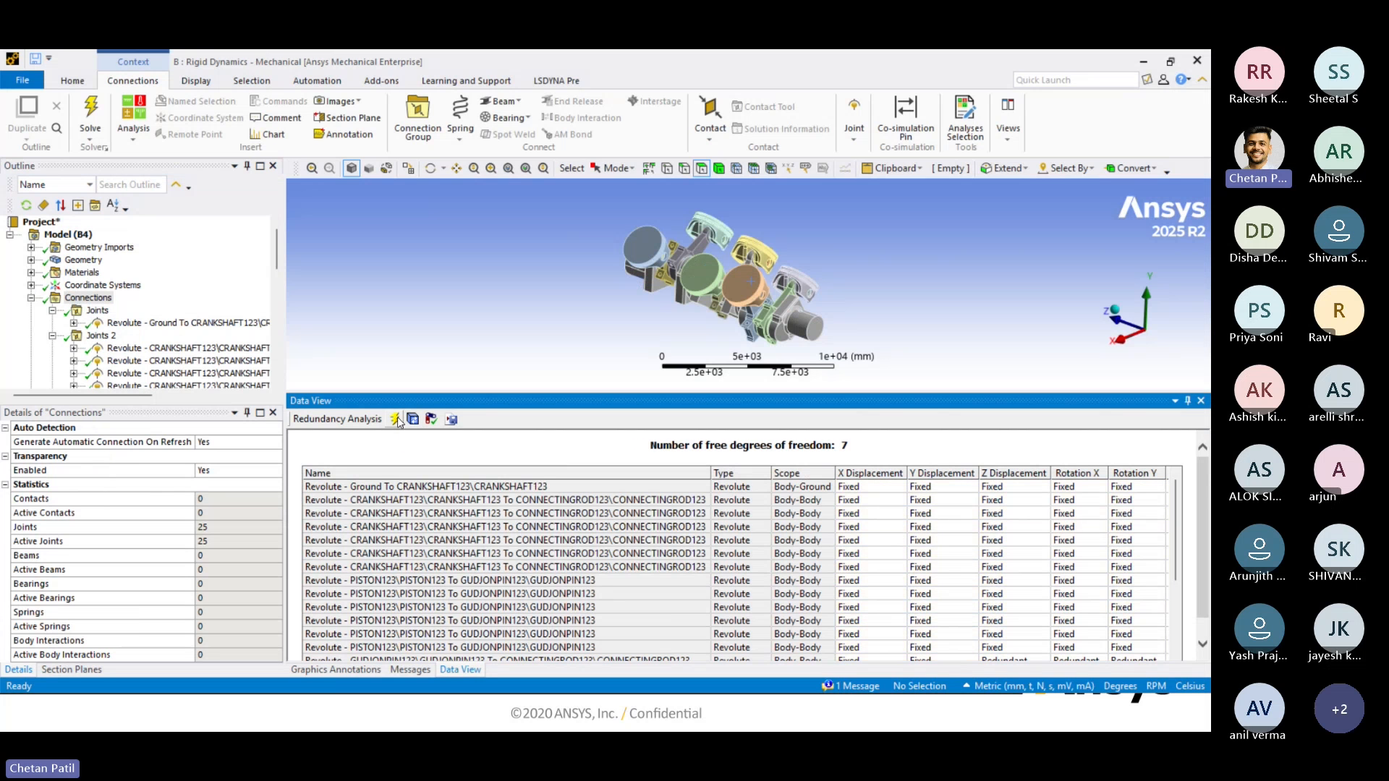
Shrink the data view again and insert a Total Deformation result under the Transient solution.
scroll(973, 555, down, 5)
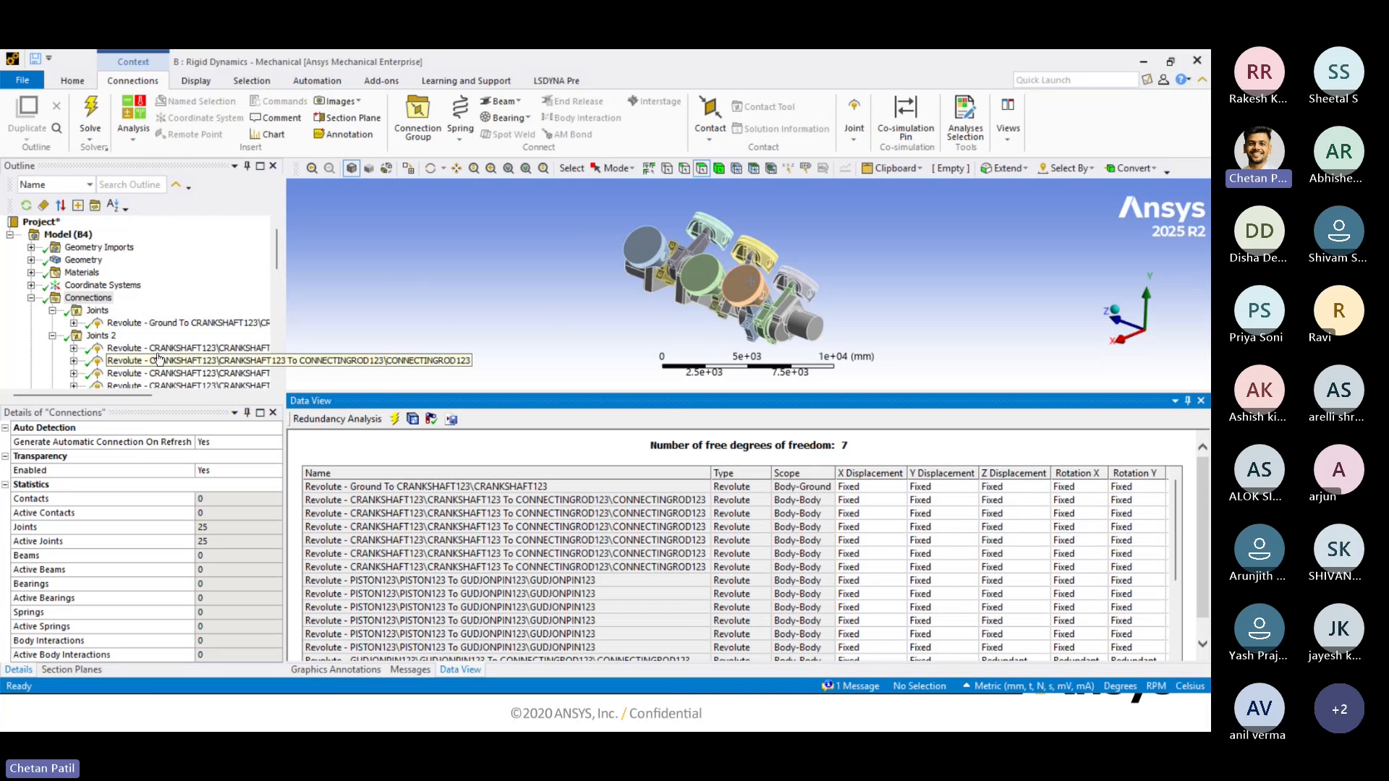
scroll(102, 348, down, 10)
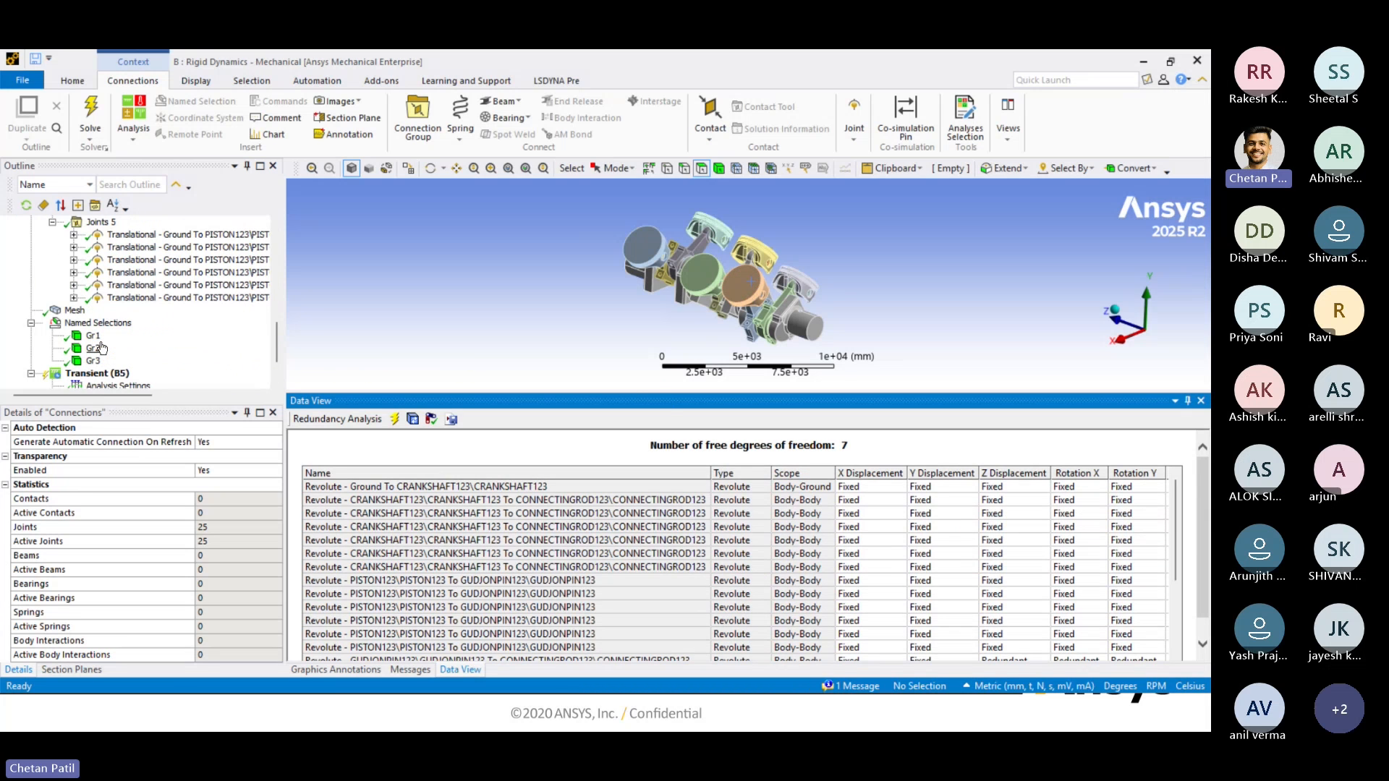
scroll(101, 349, down, 3)
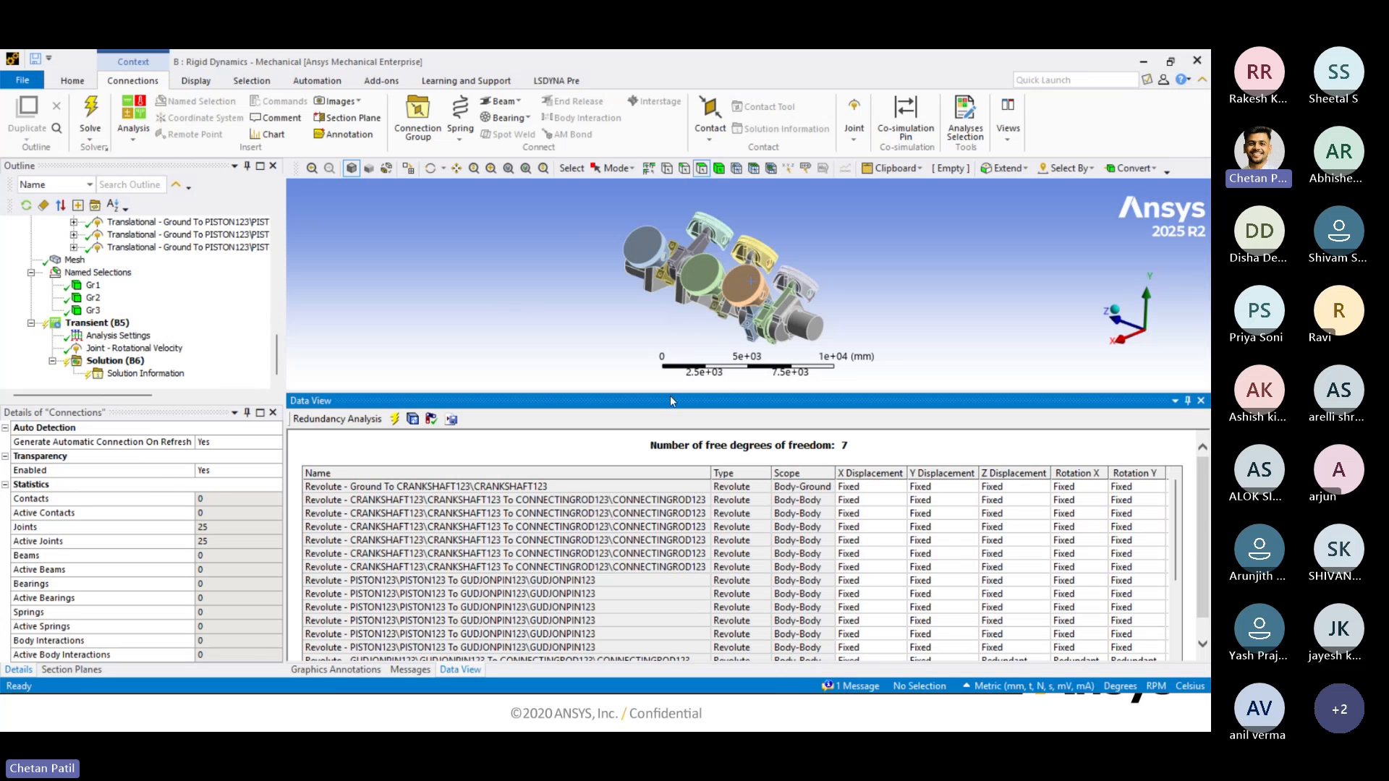
drag(686, 392, 686, 489)
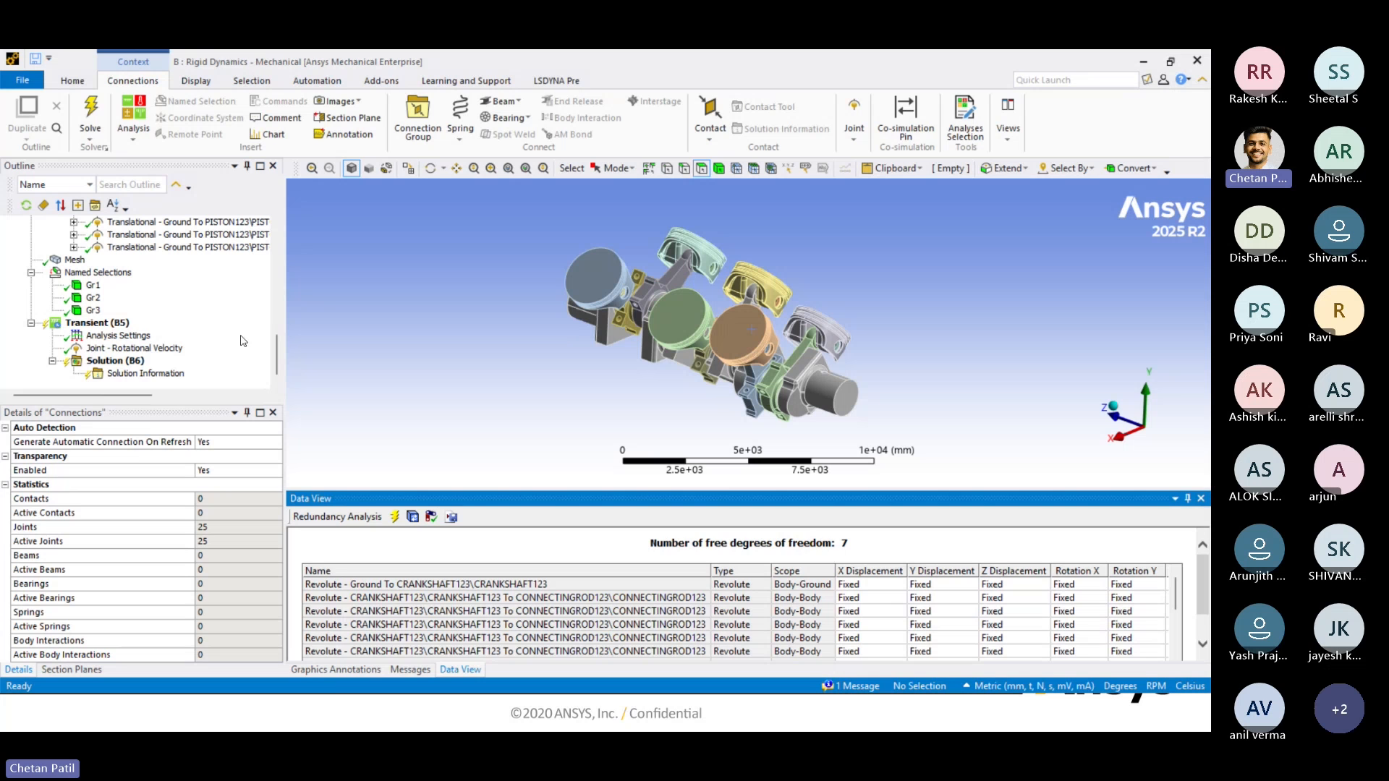
click(112, 363)
right_click(111, 363)
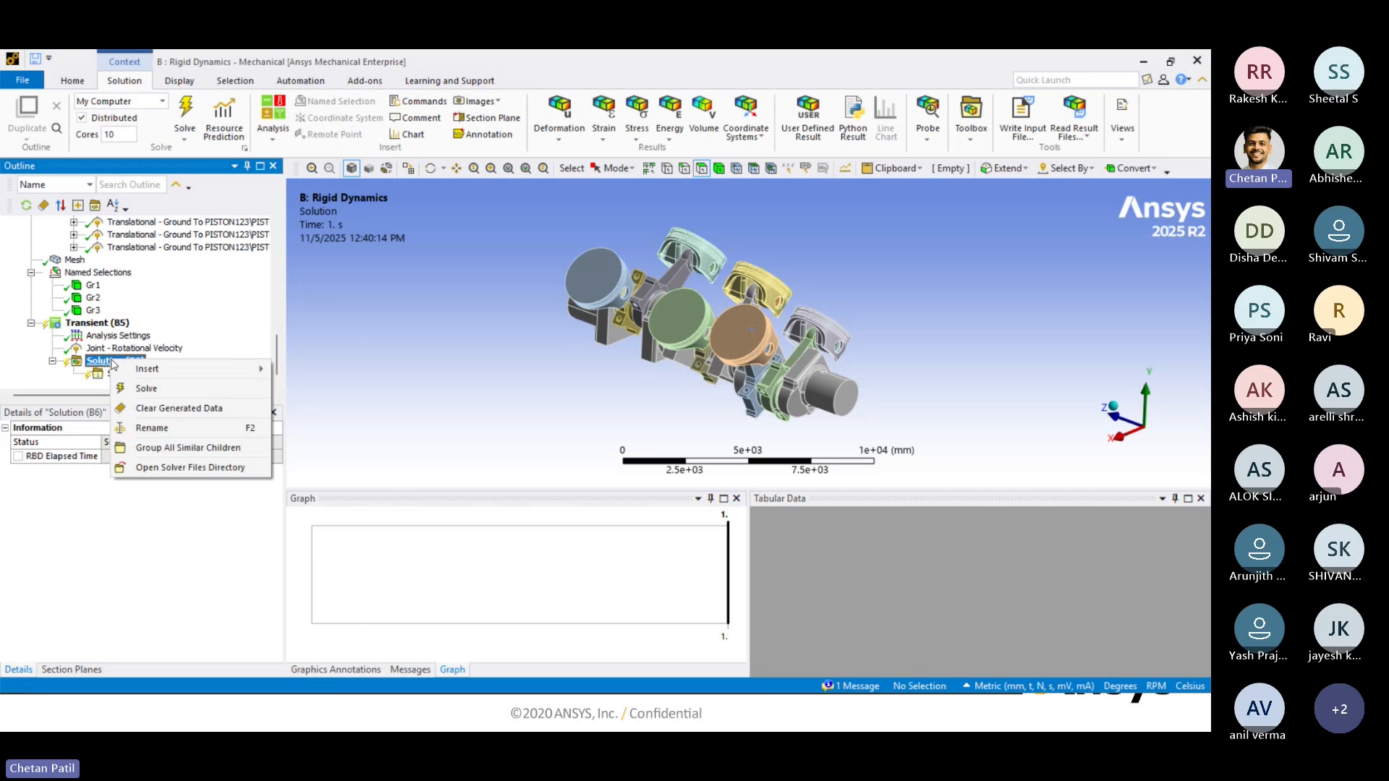
mouse_move(203, 369)
mouse_move(333, 370)
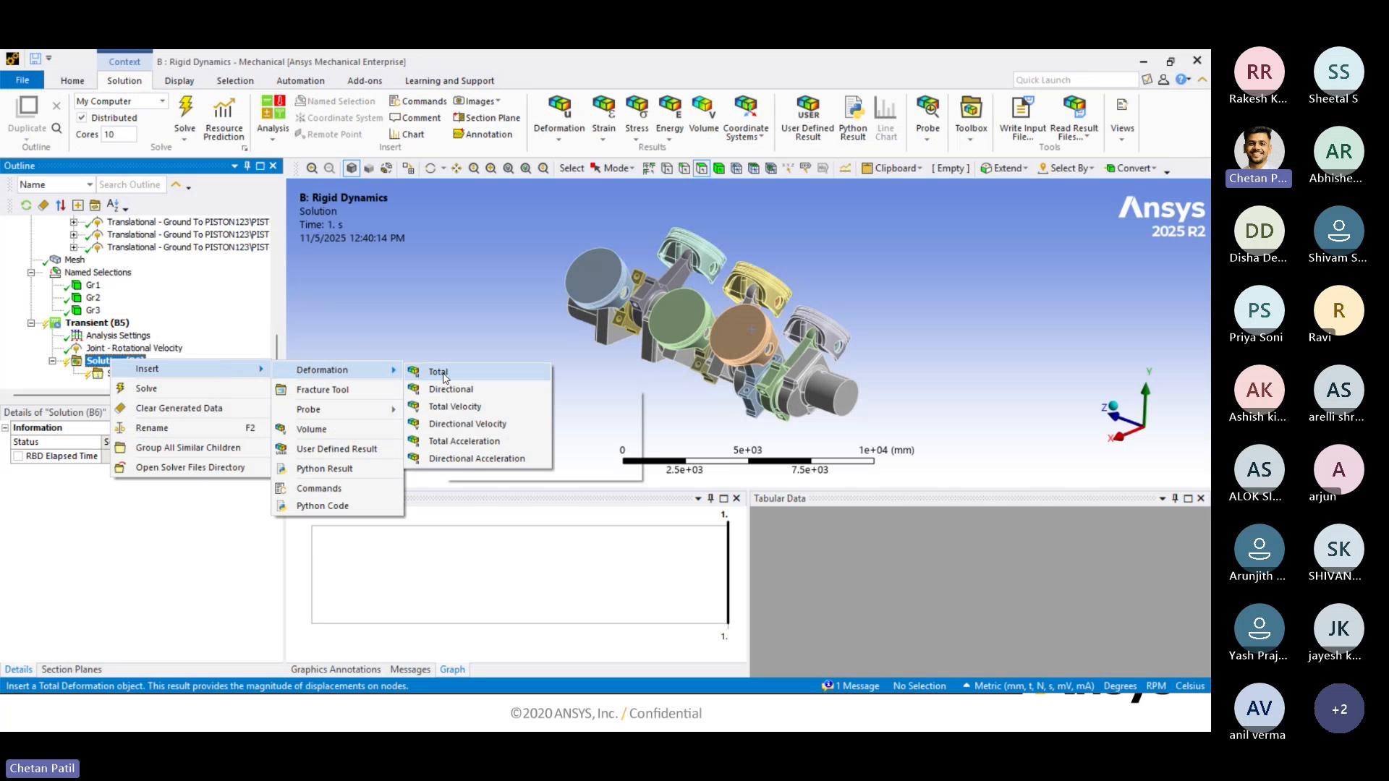
click(436, 372)
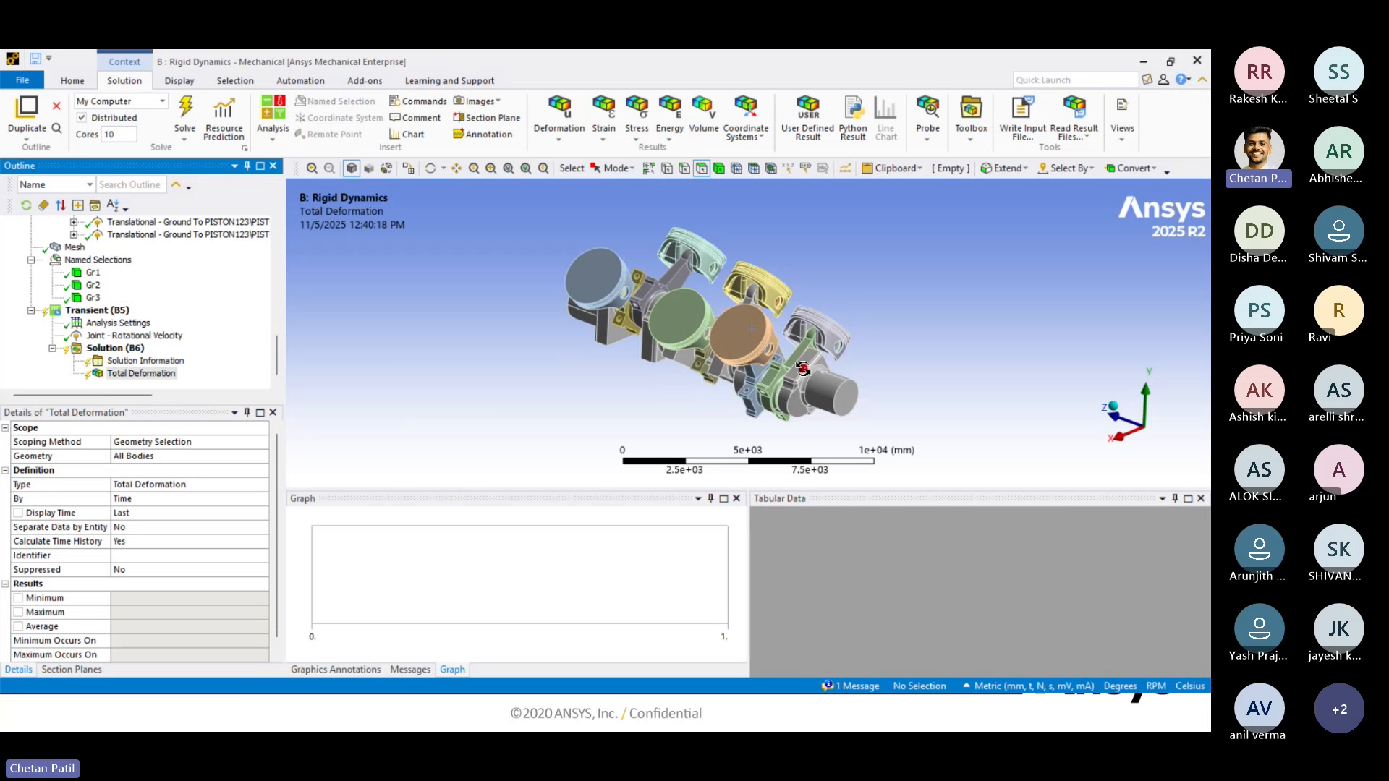
Review the step controls in the Transient Analysis Settings, including Auto Time Stepping and Minimum Time Step.
middle_drag(803, 375, 718, 377)
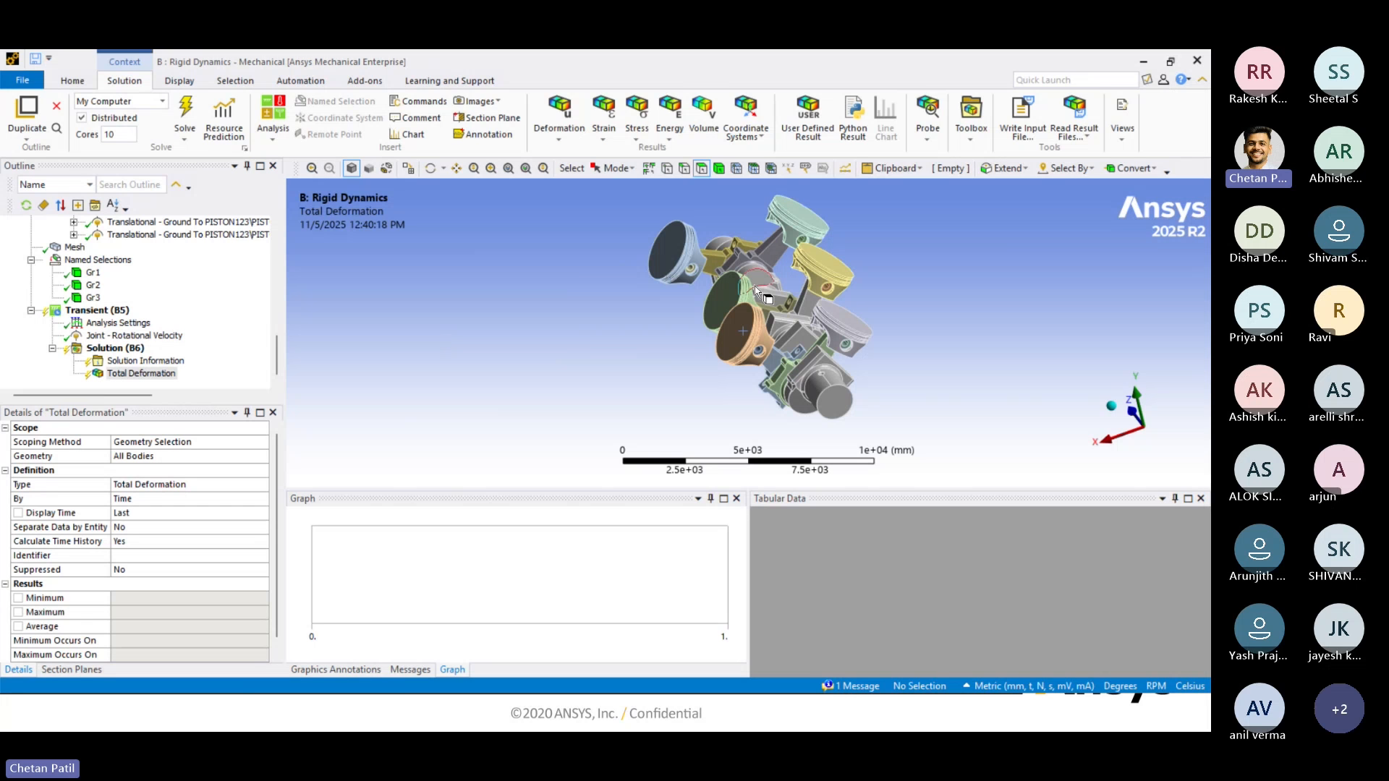
scroll(133, 340, up, 5)
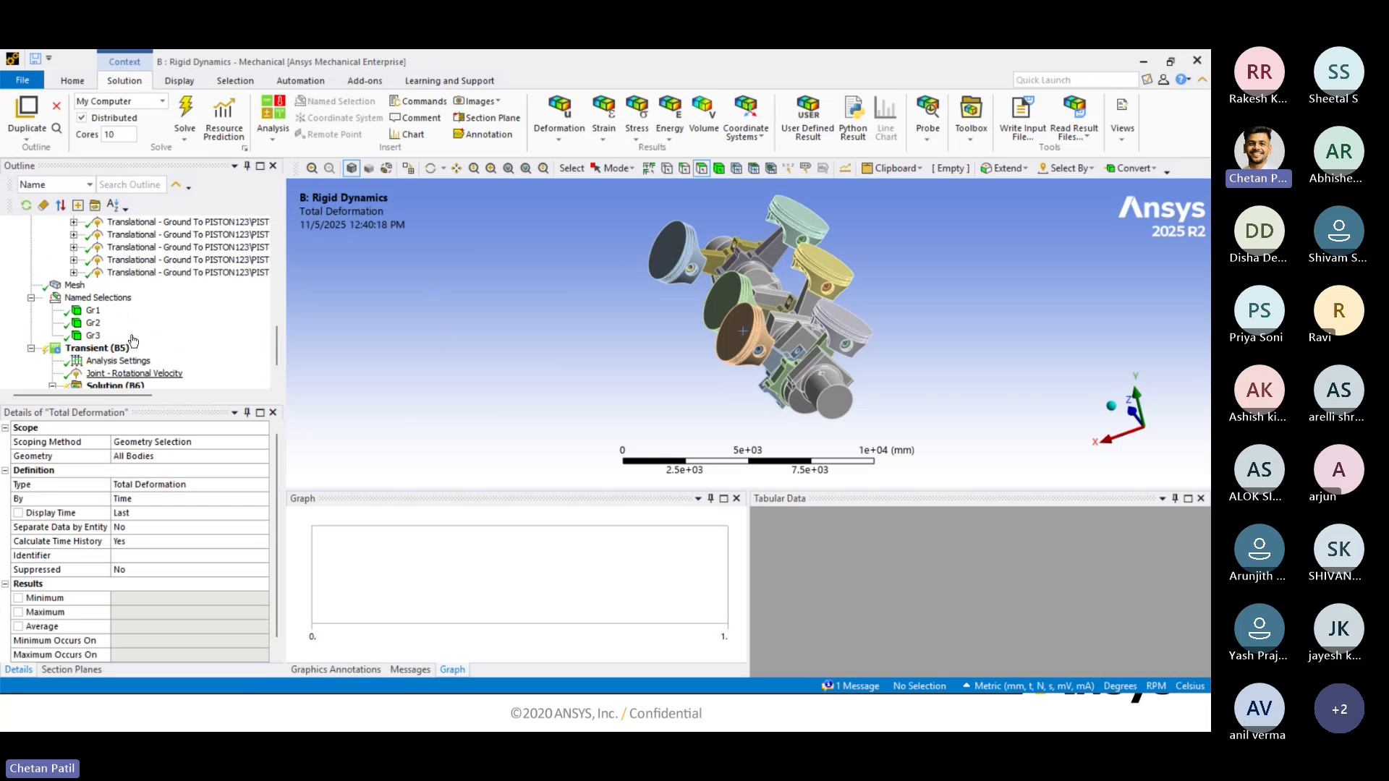
scroll(133, 340, down, 5)
click(125, 324)
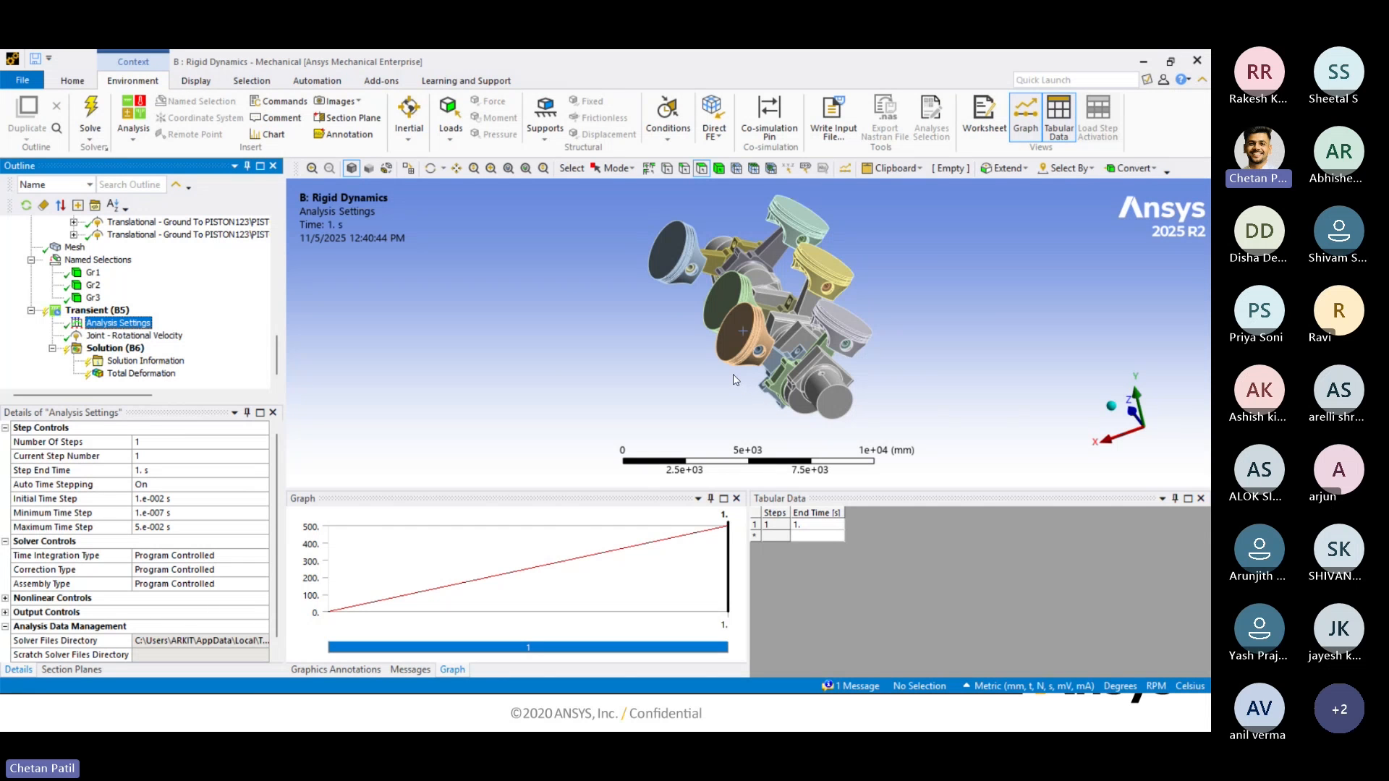
middle_drag(732, 375, 767, 365)
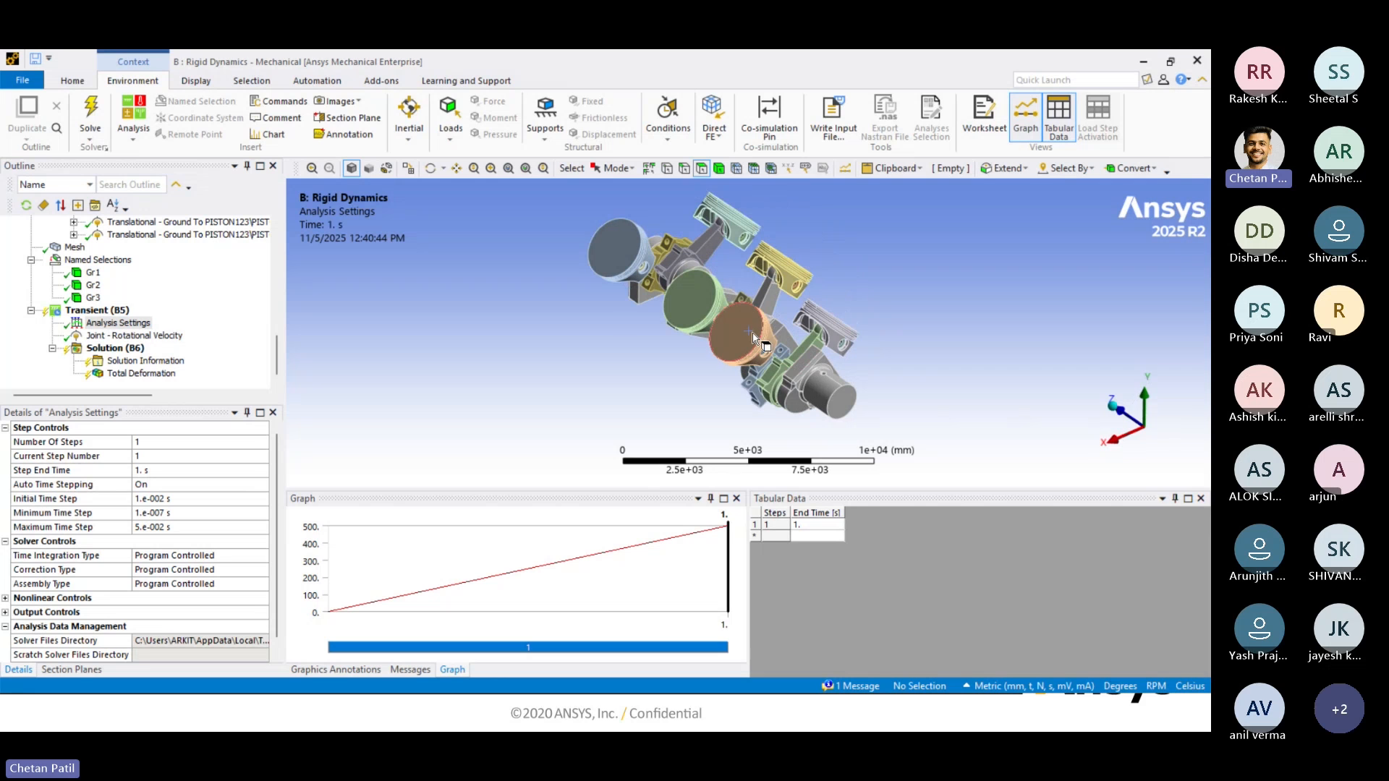
click(61, 488)
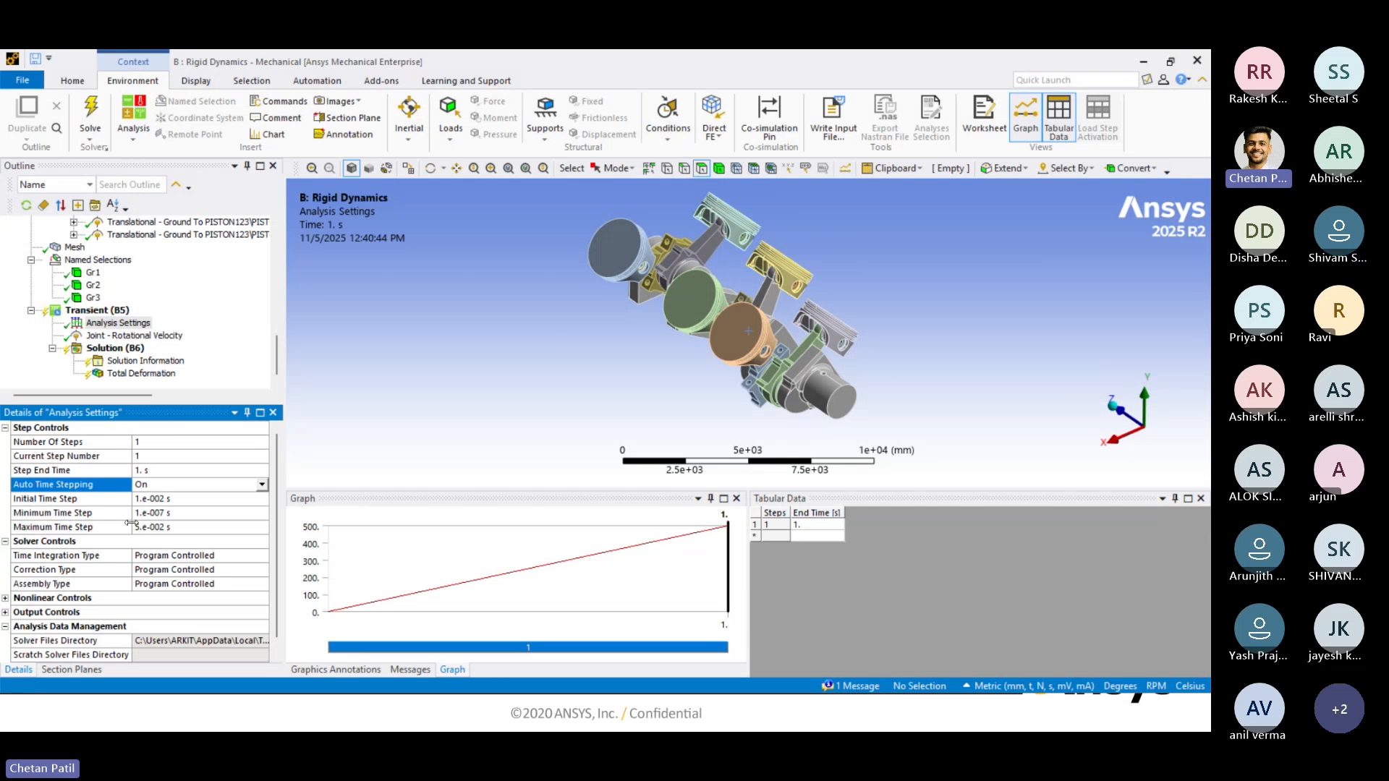
click(63, 514)
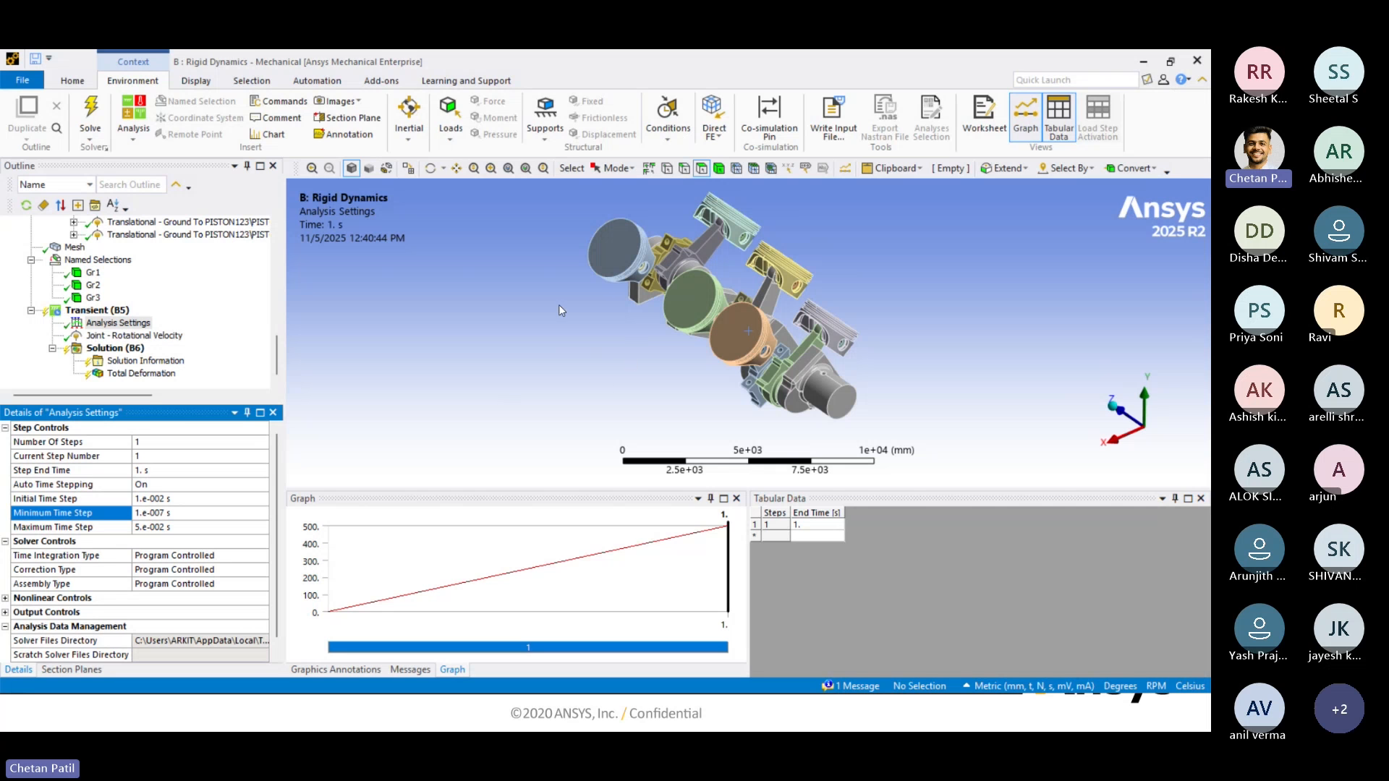
Solve the Transient rigid dynamics solution.
click(113, 349)
right_click(113, 350)
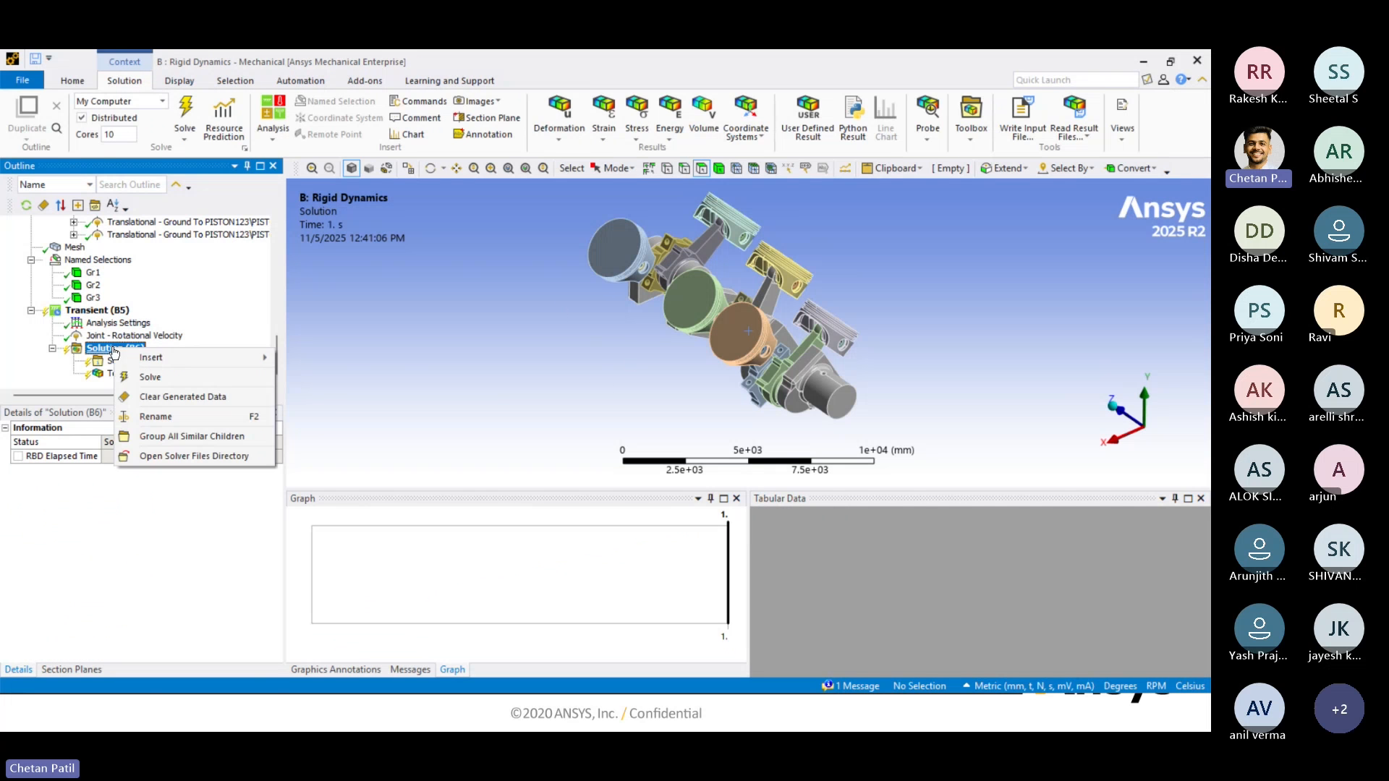
click(166, 380)
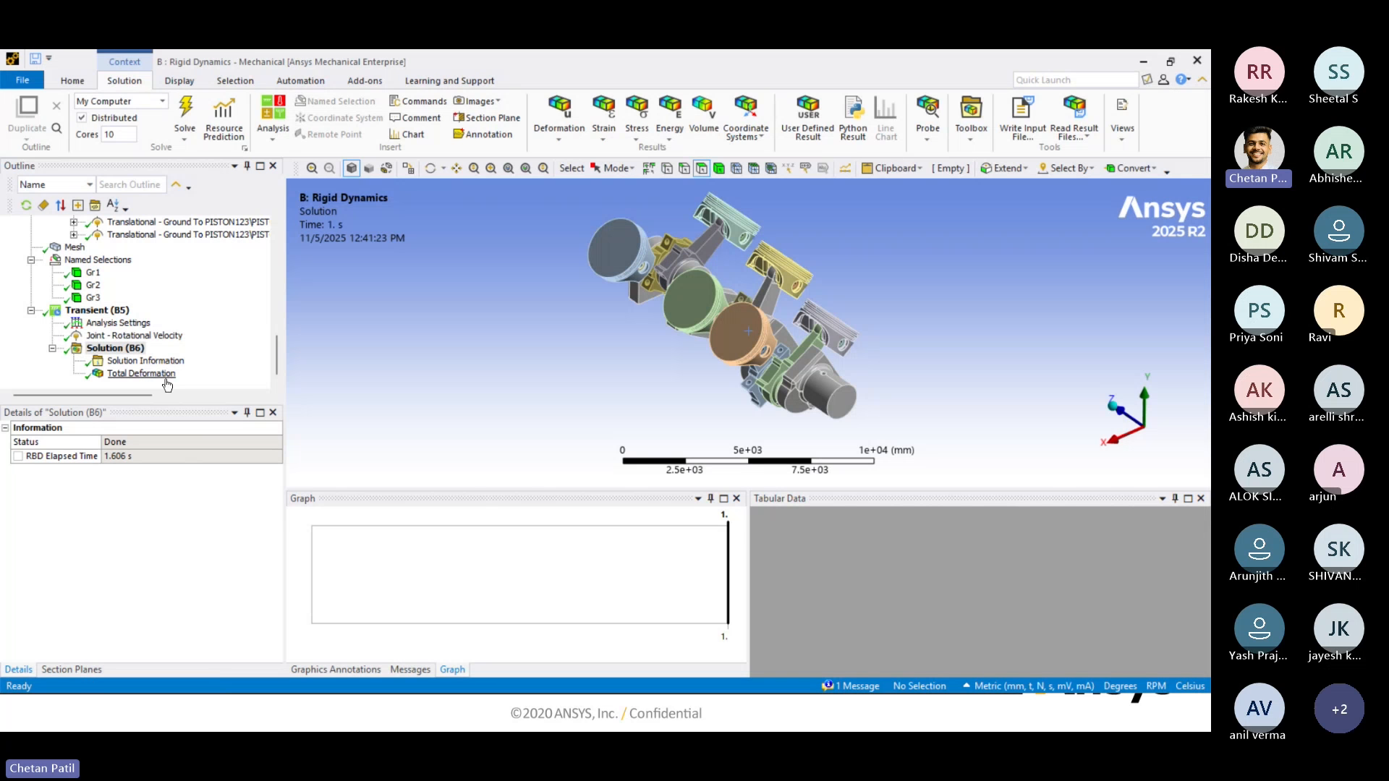
Animate the Total Deformation result, examine the piston and crankshaft motion from several angles, and pause the playback.
click(167, 384)
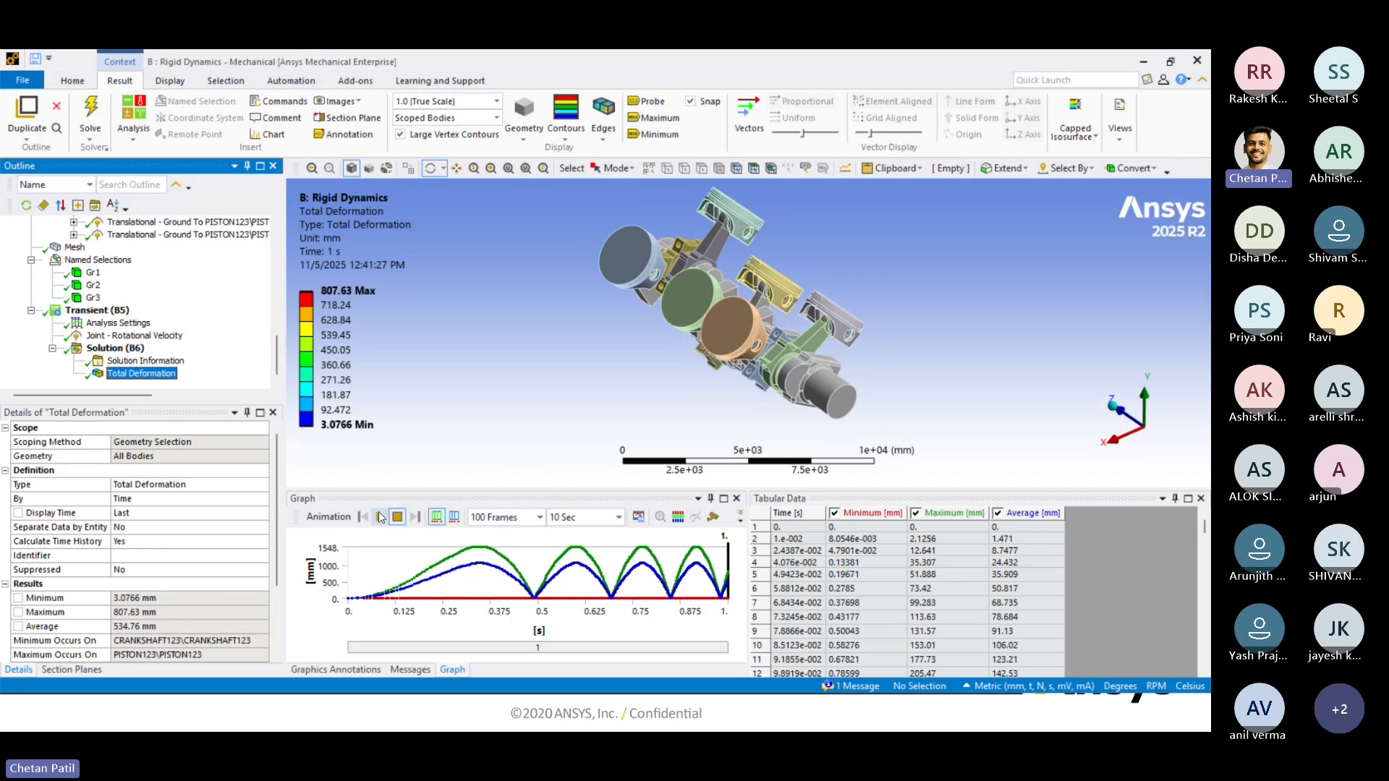
click(379, 516)
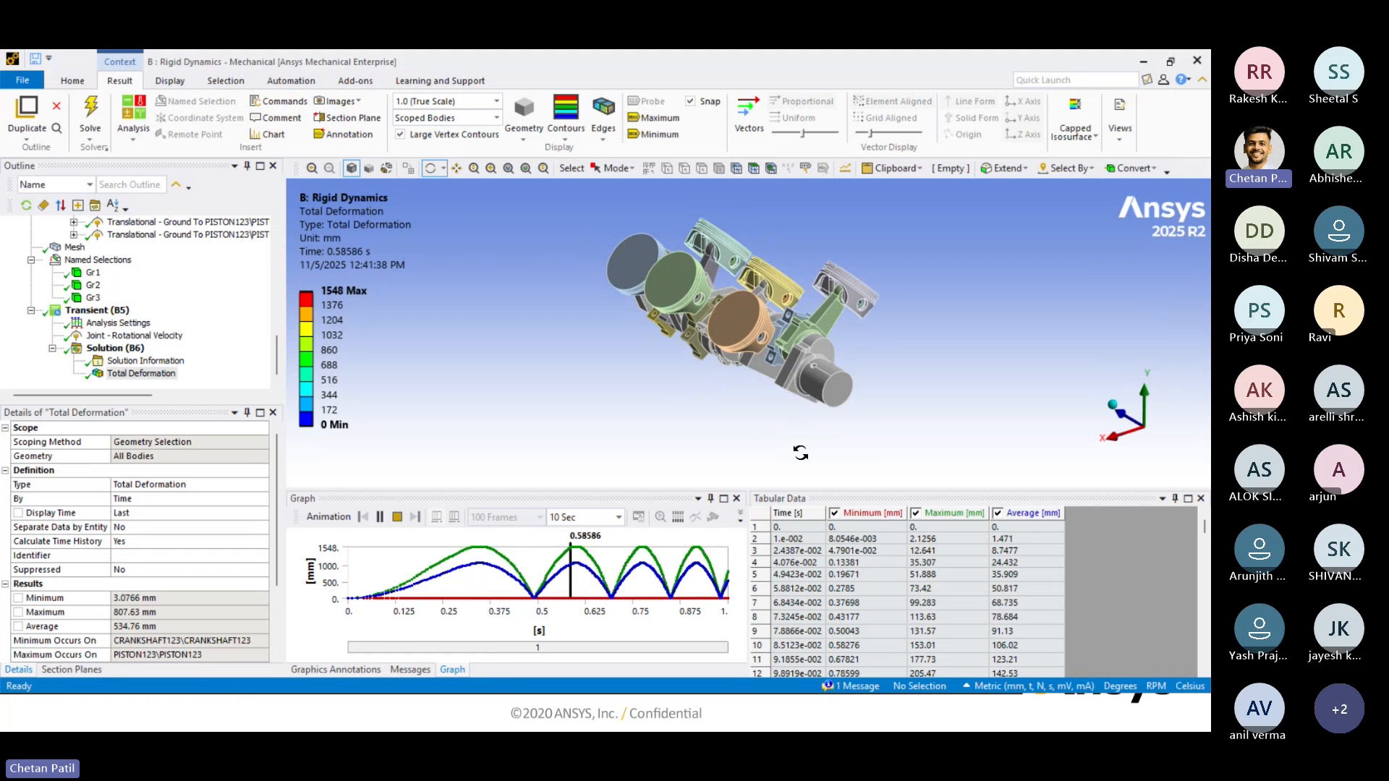
drag(789, 452, 716, 447)
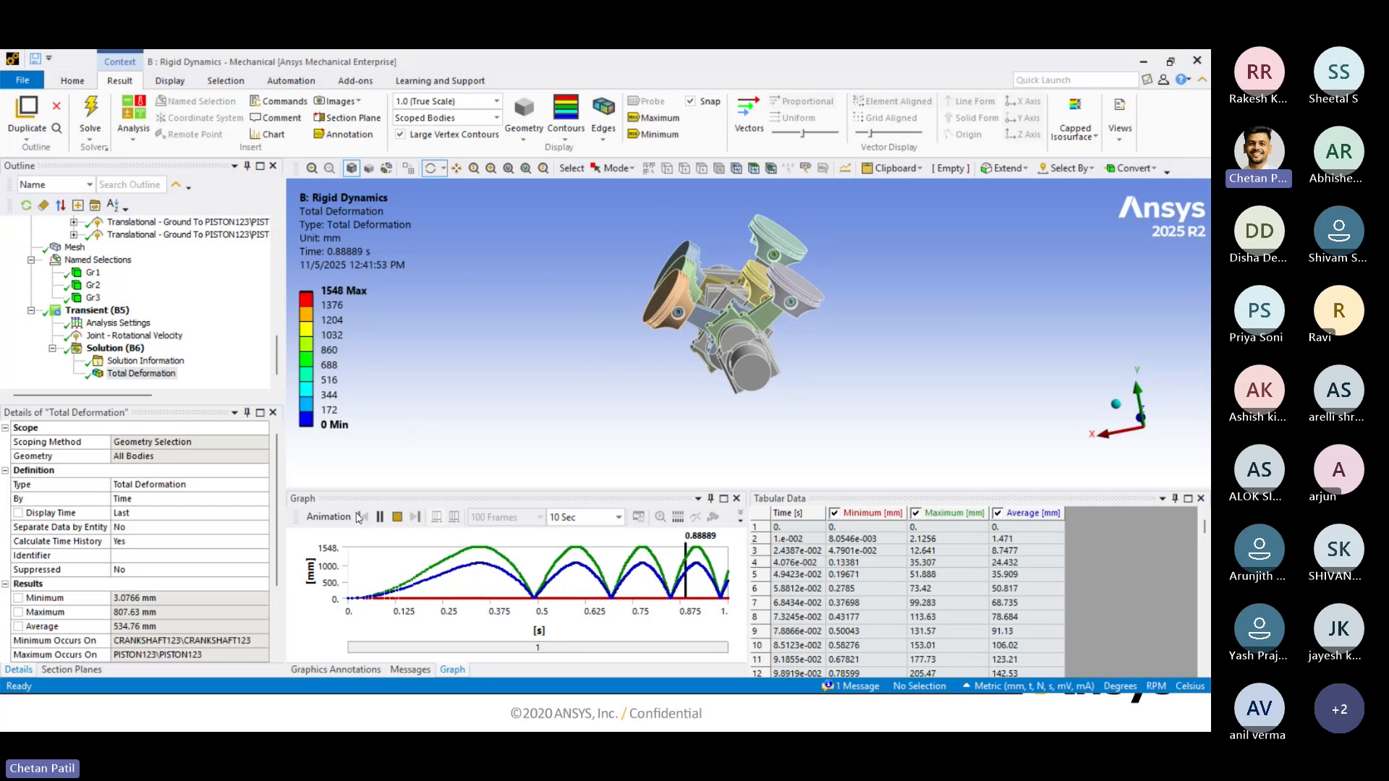
click(379, 517)
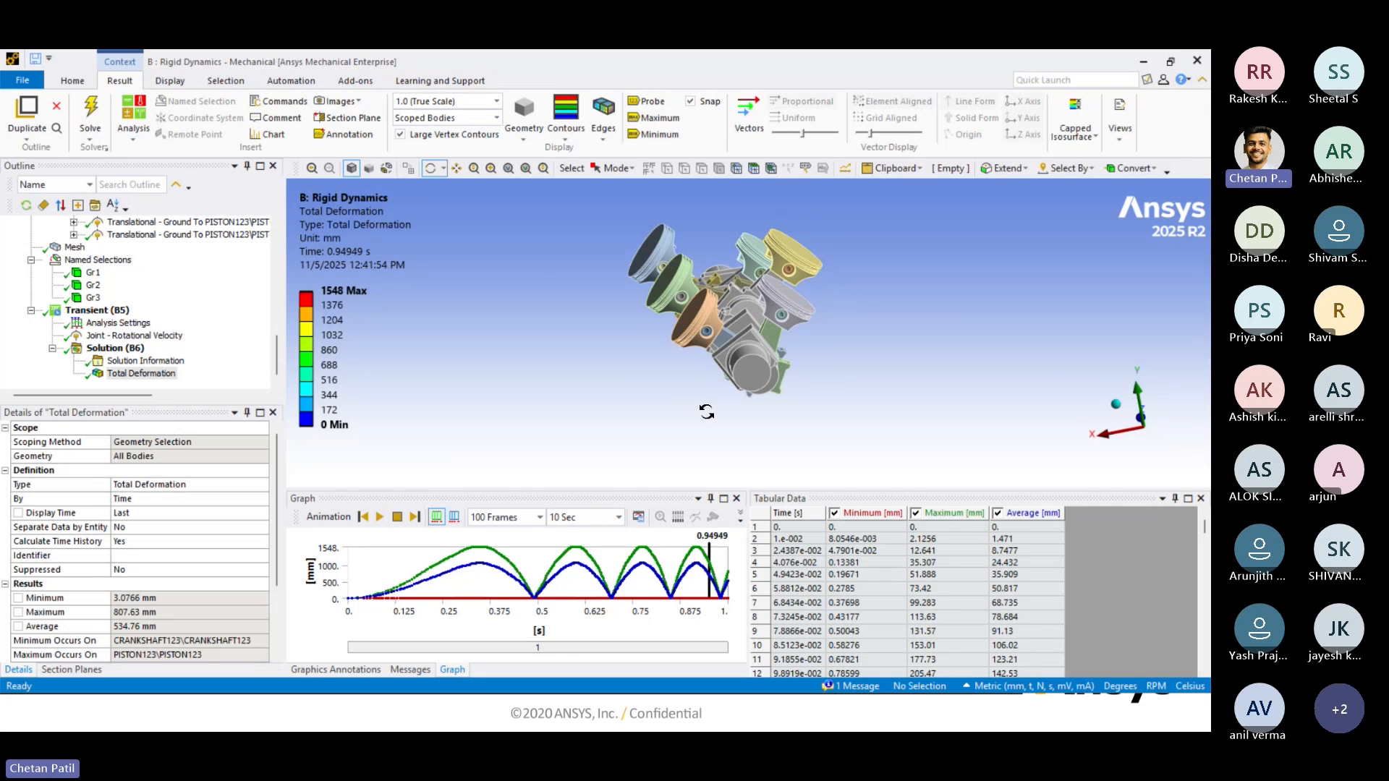
drag(653, 403, 786, 427)
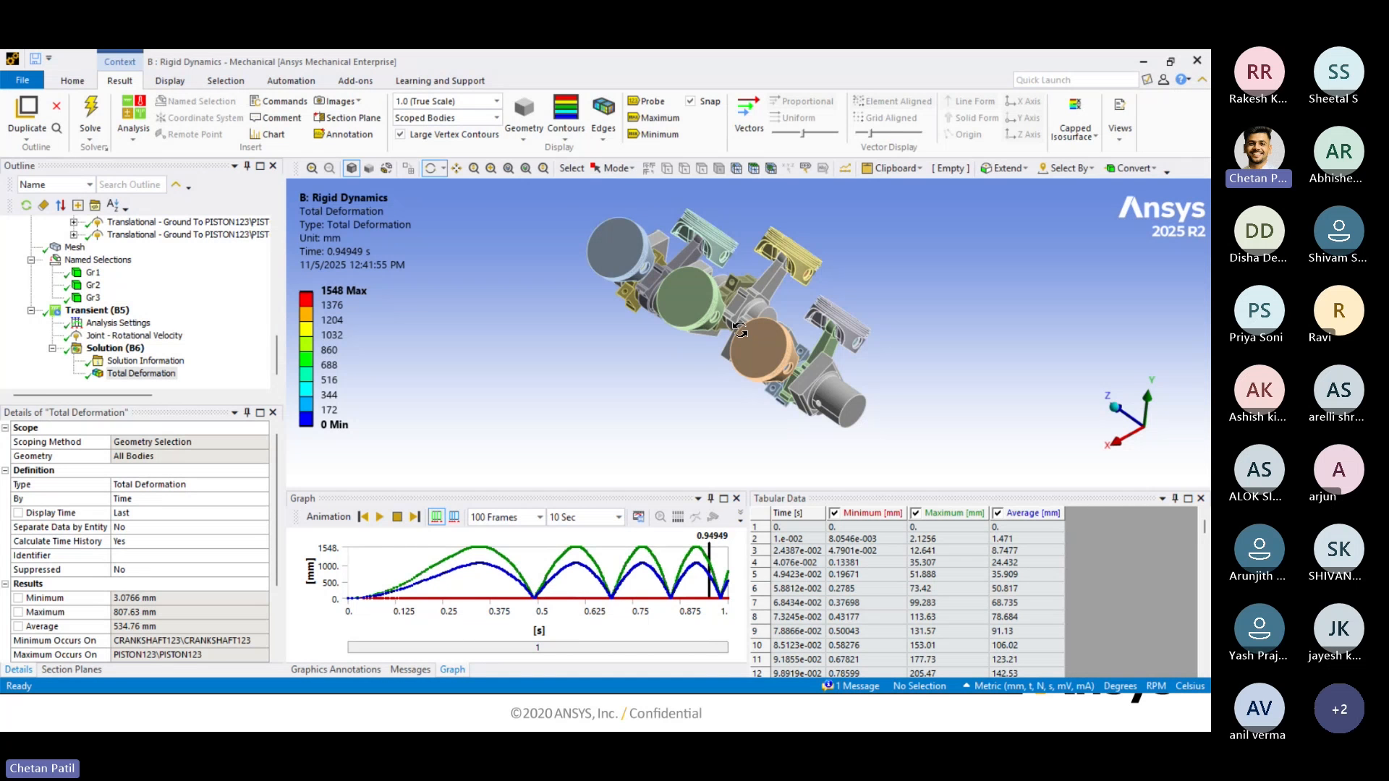
Set the Solution Output in Solution Information to Energy Summary to plot the energy curves.
click(122, 364)
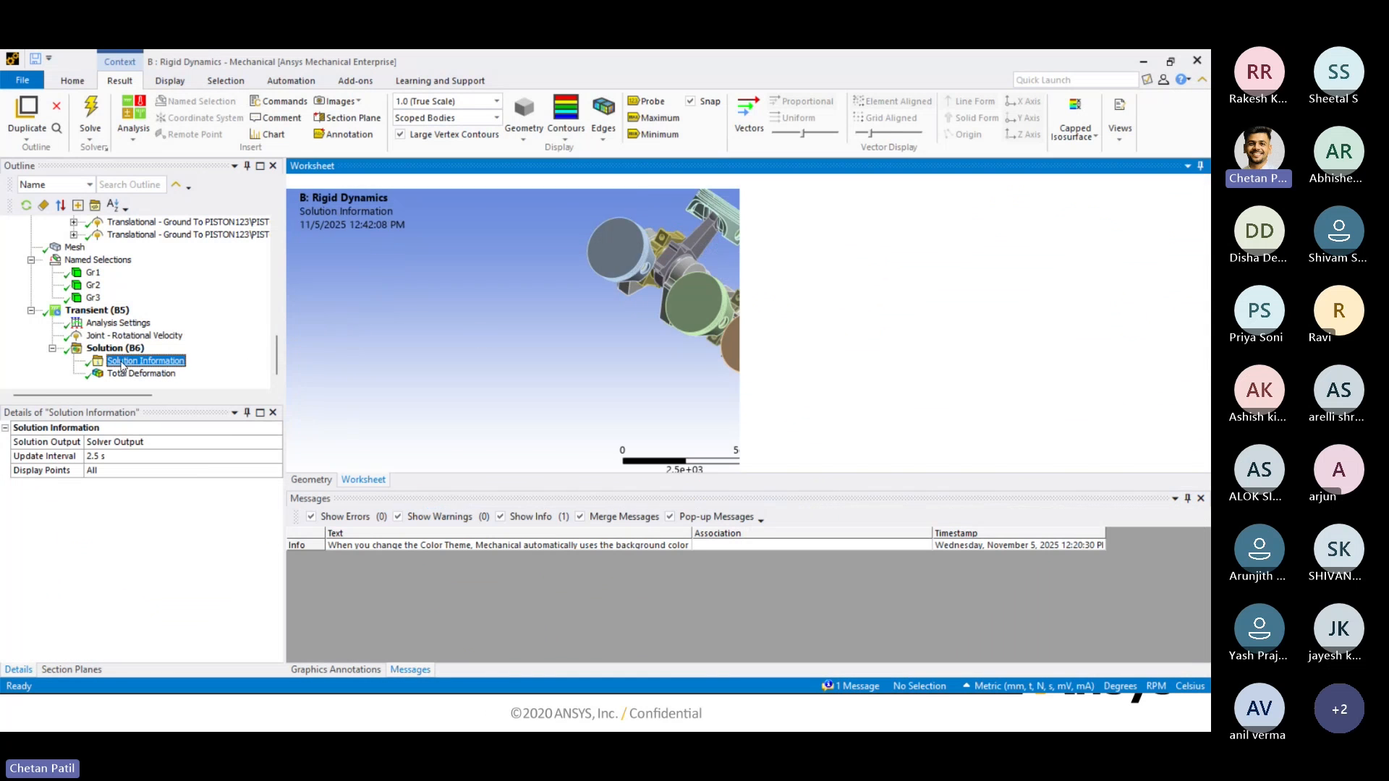
click(248, 442)
click(276, 443)
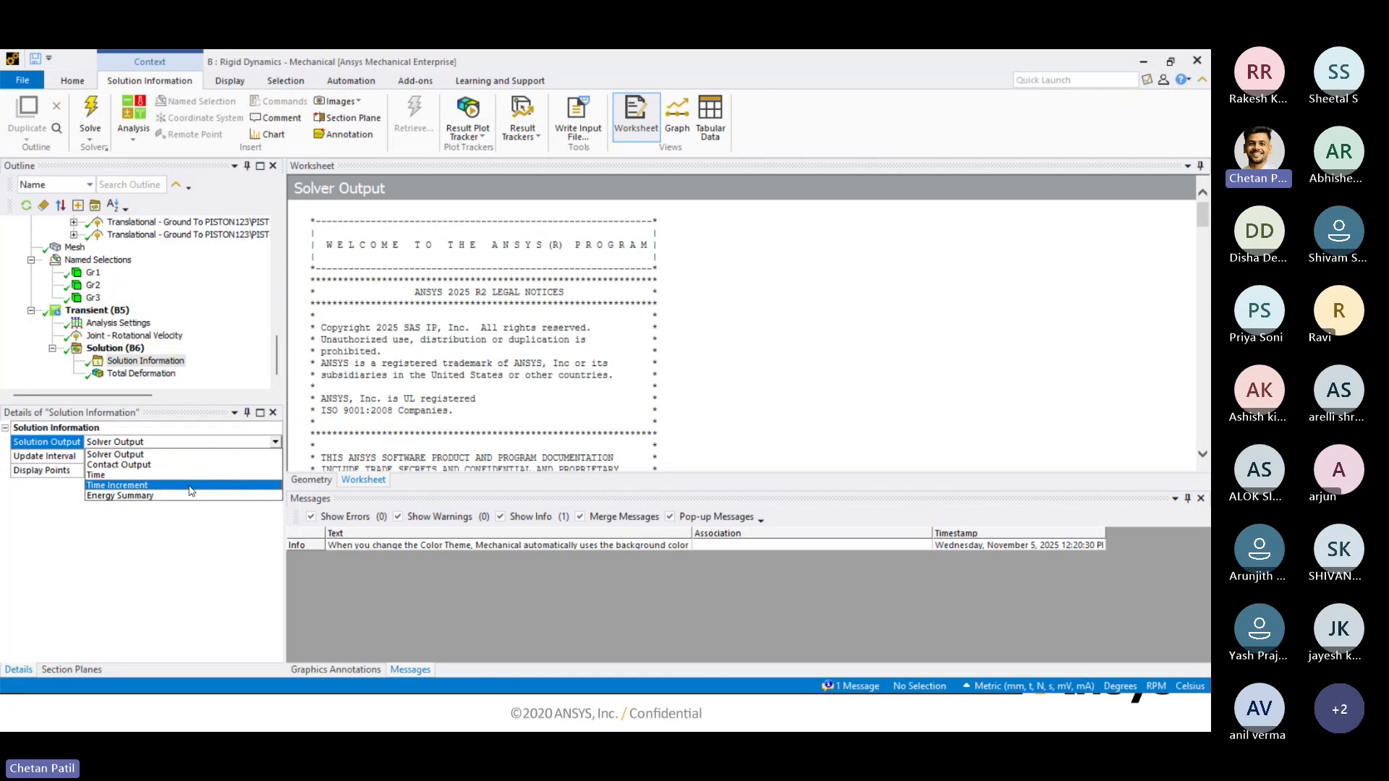
click(192, 495)
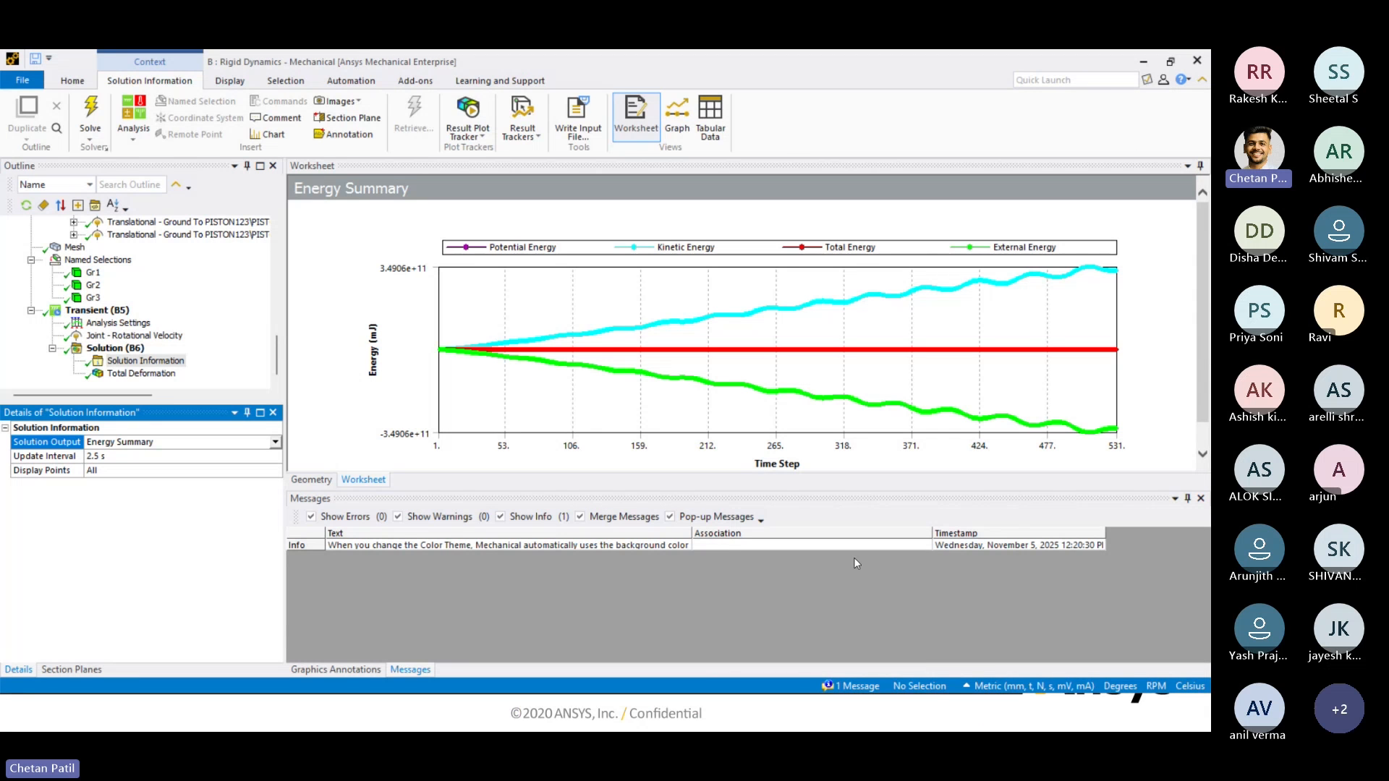
Switch to the Microsoft Teams meeting, open its chat and look through the participants' messages.
mouse_move(551, 729)
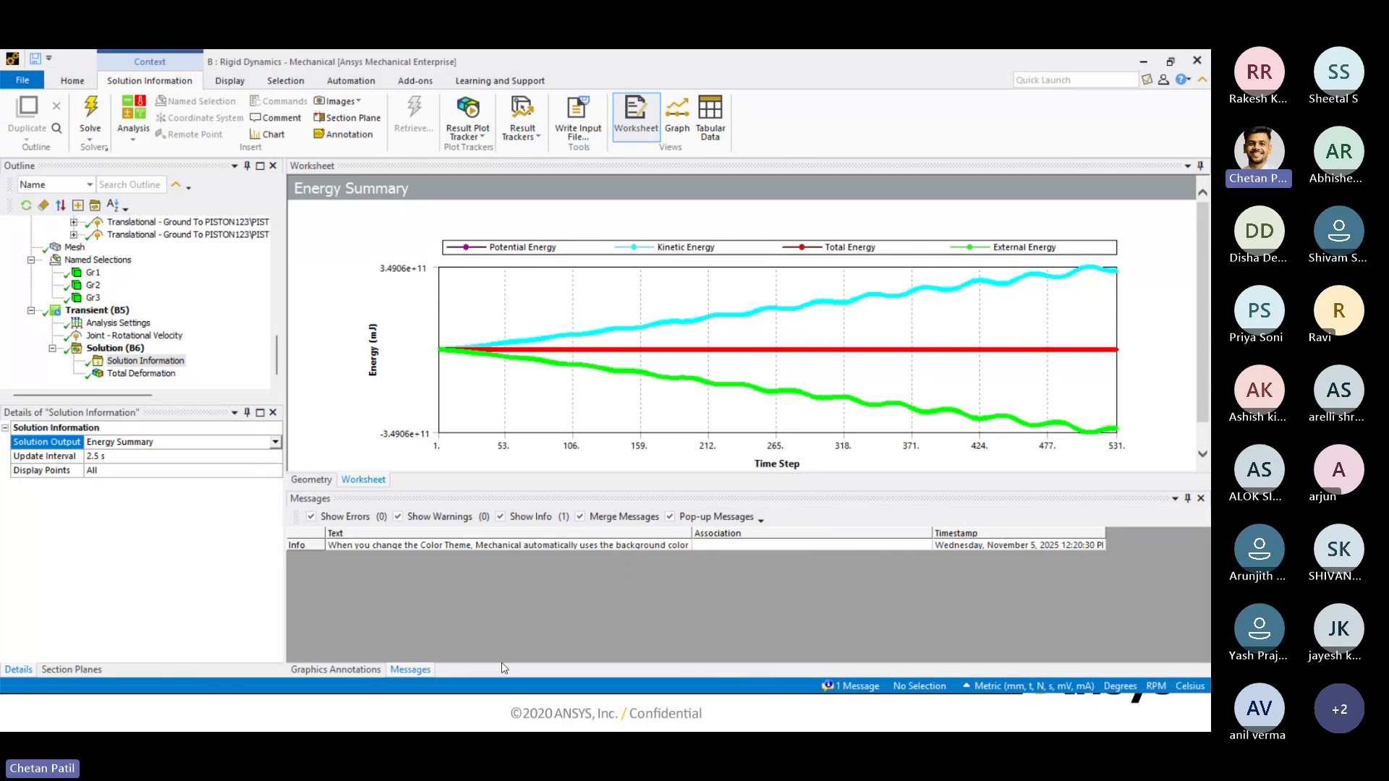
mouse_move(509, 713)
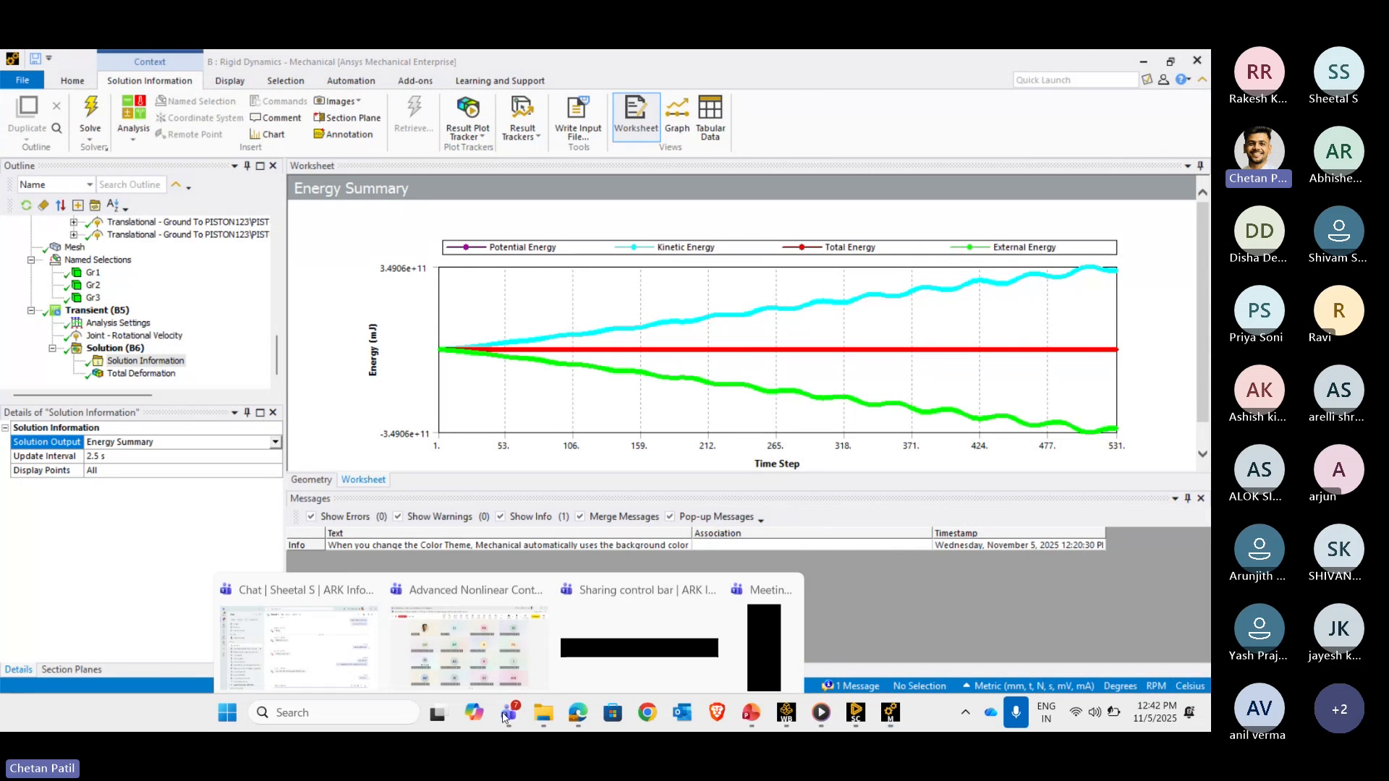
click(486, 610)
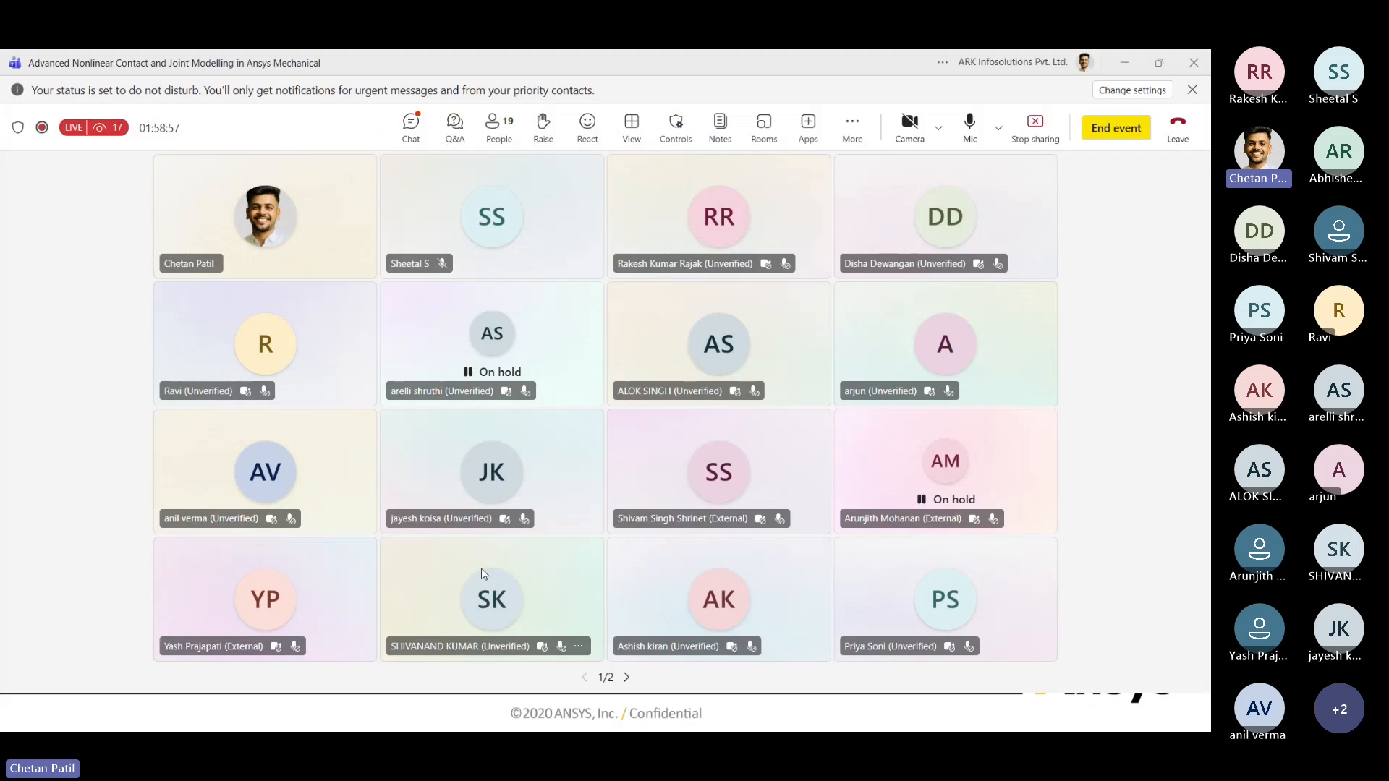
click(411, 130)
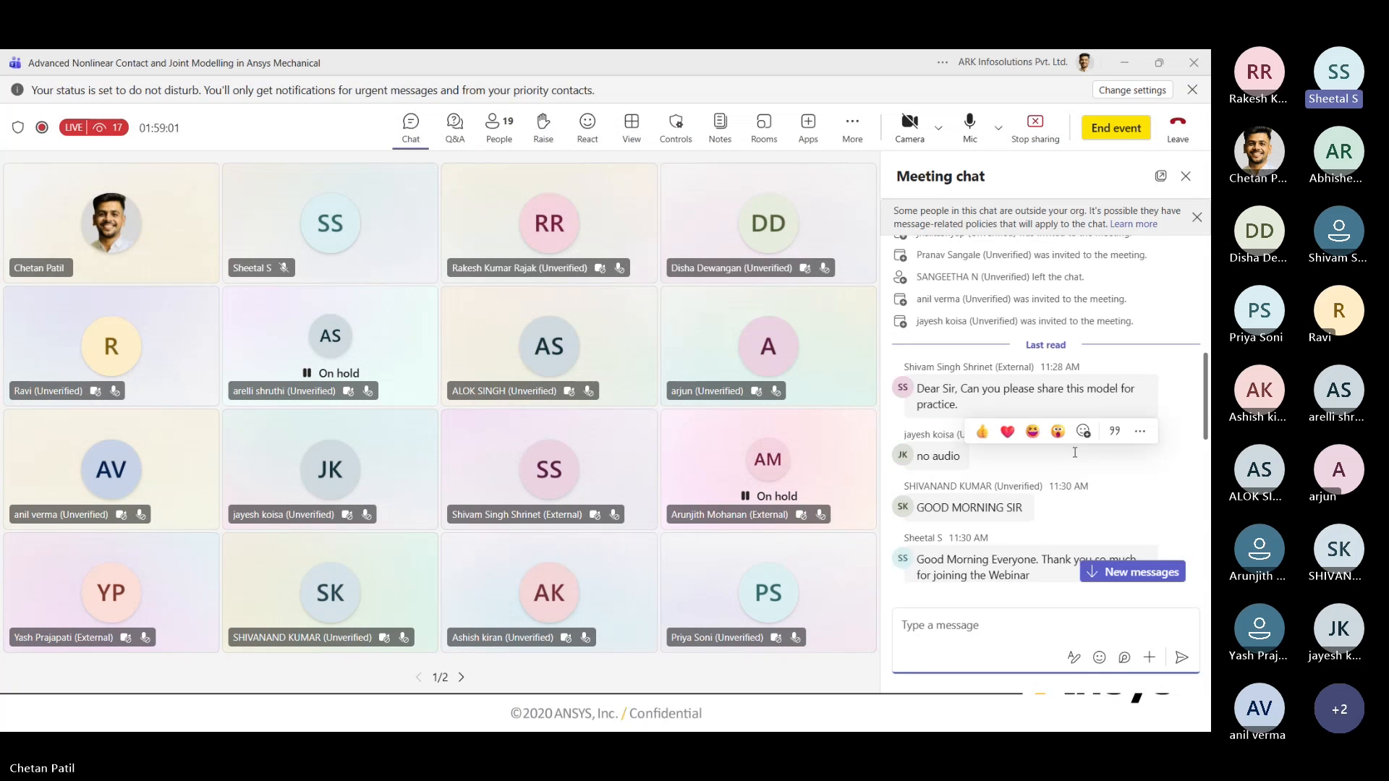
scroll(1075, 453, down, 10)
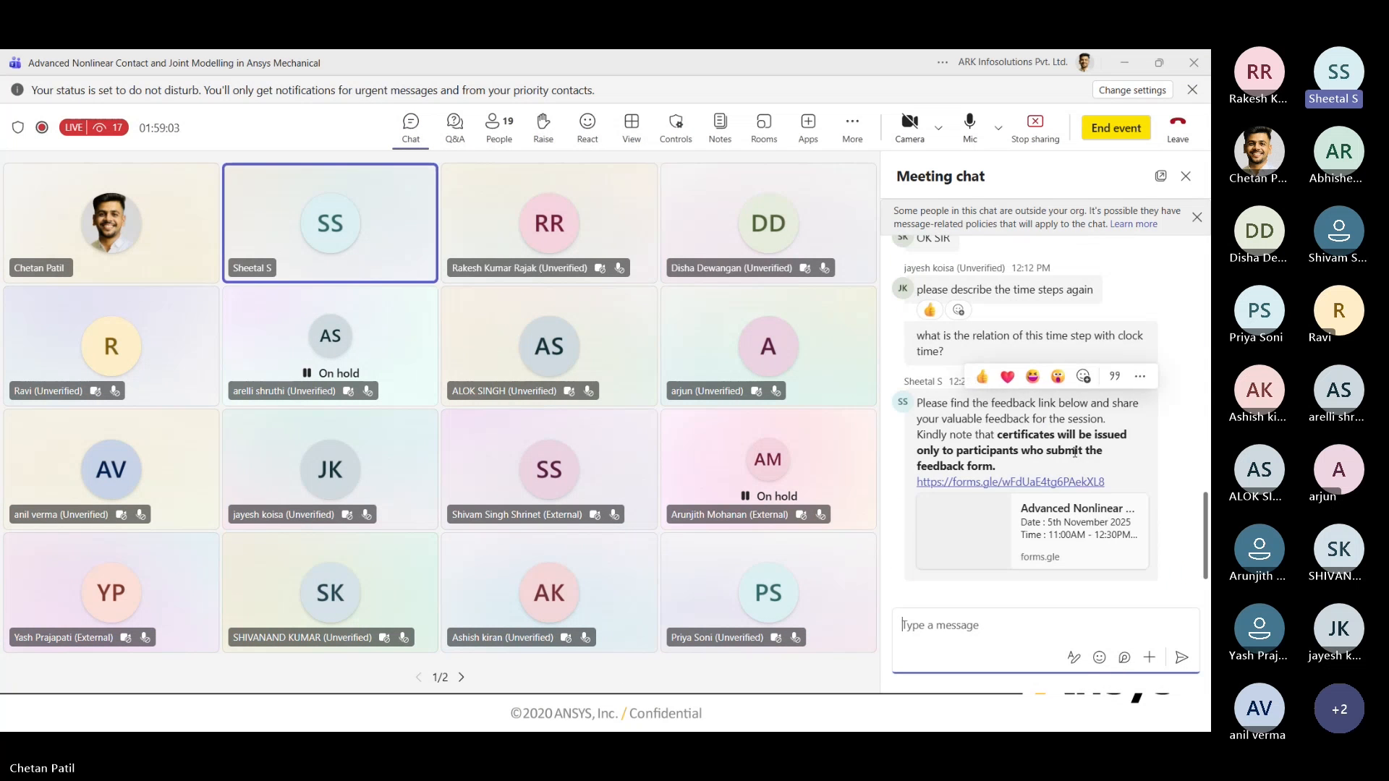
scroll(1075, 453, up, 10)
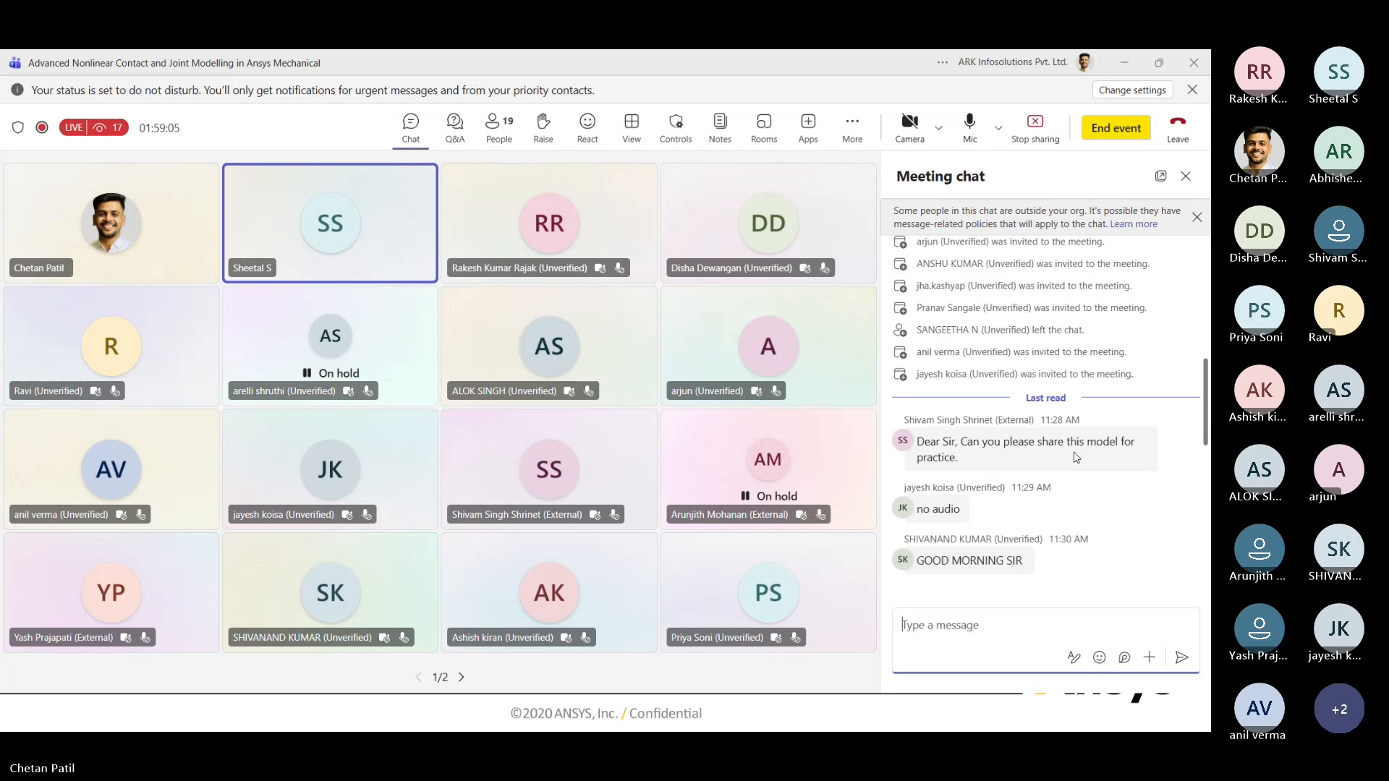
Look through the remaining participants' messages in the meeting chat and stop sharing the screen.
scroll(1075, 456, down, 2)
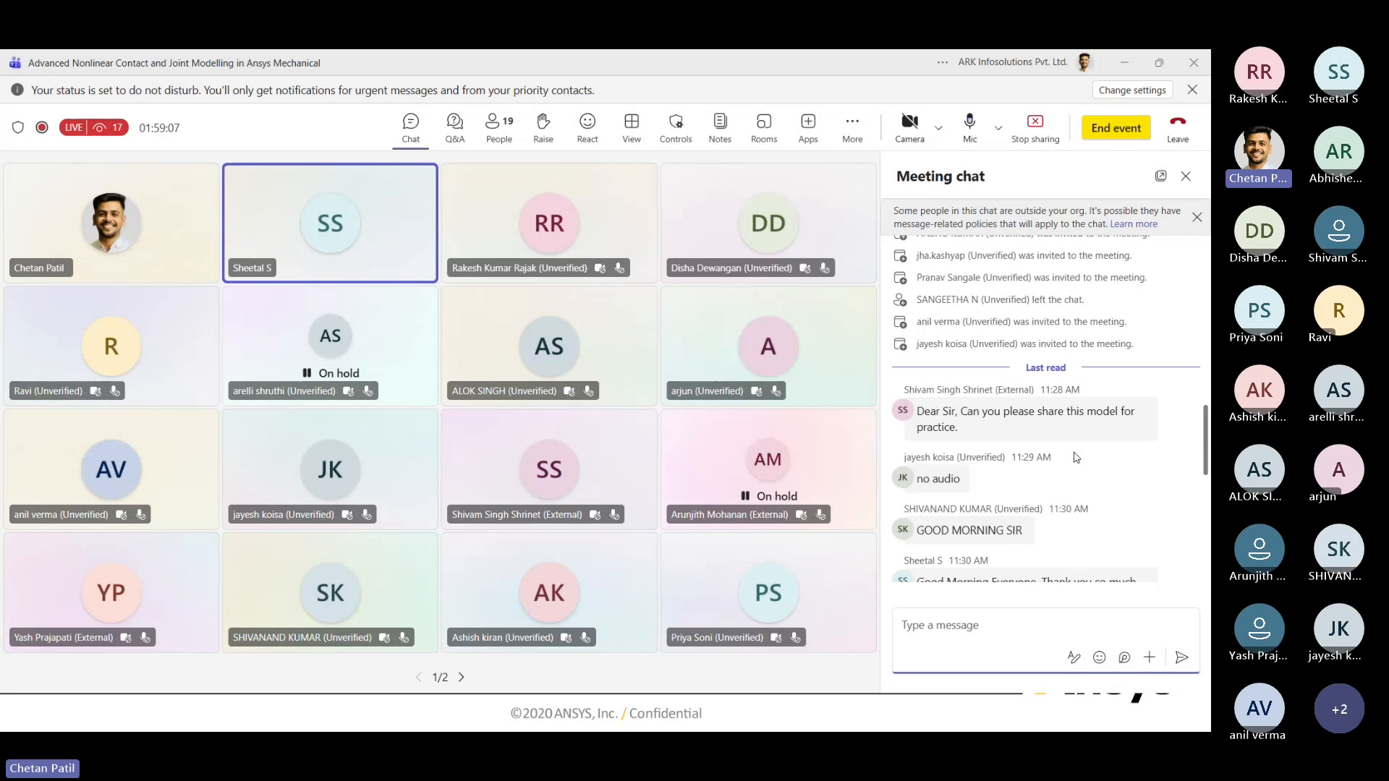
click(1035, 127)
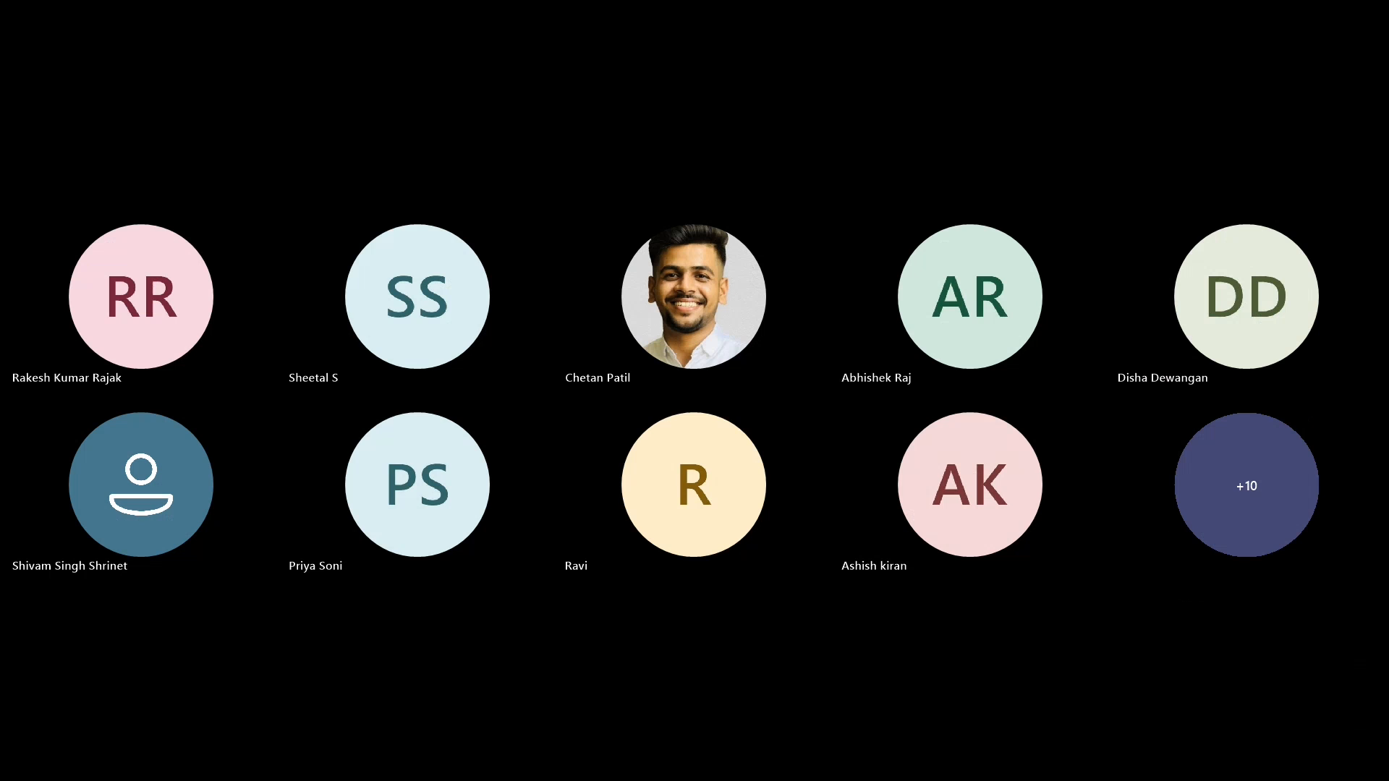
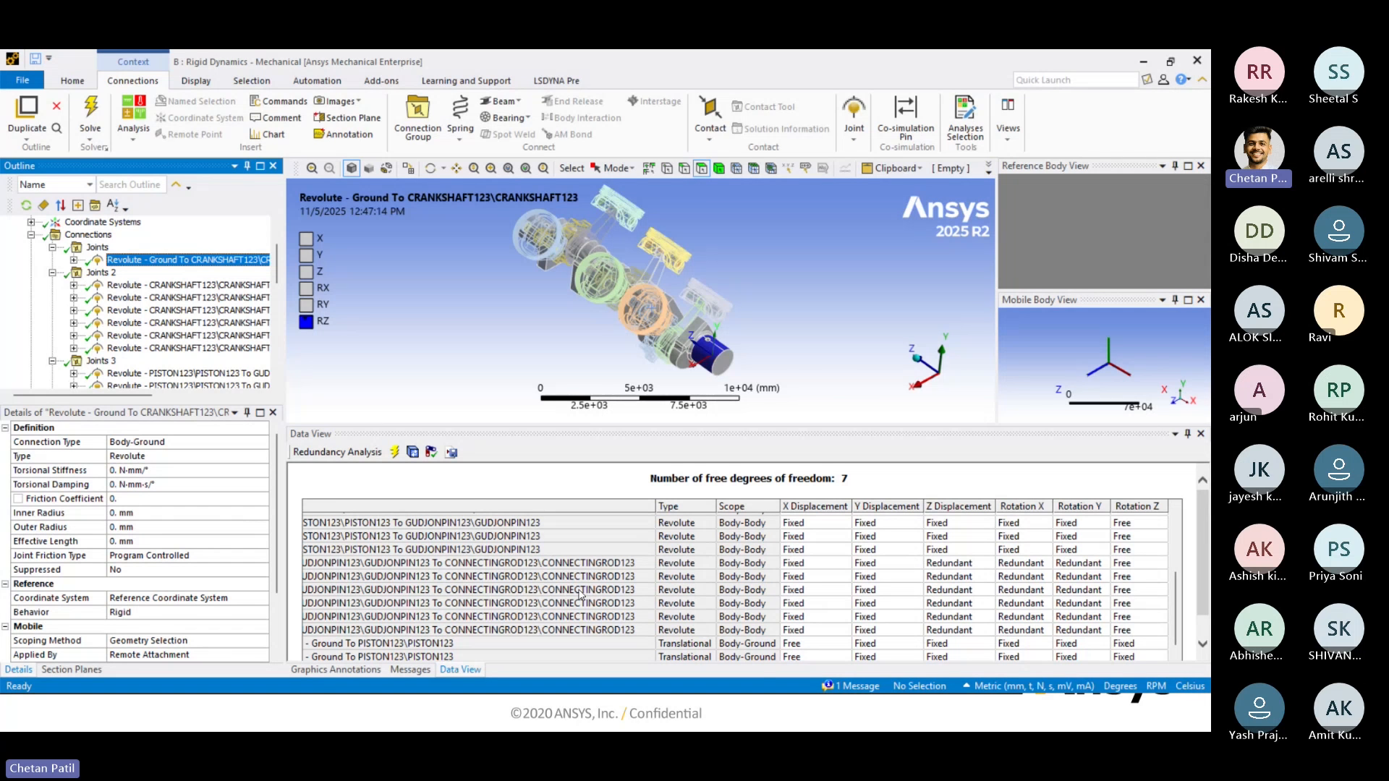
Examine the redundancy analysis table for the pin-to-connecting-rod joints and compare it with the crankshaft joints in the model tree.
scroll(578, 594, up, 2)
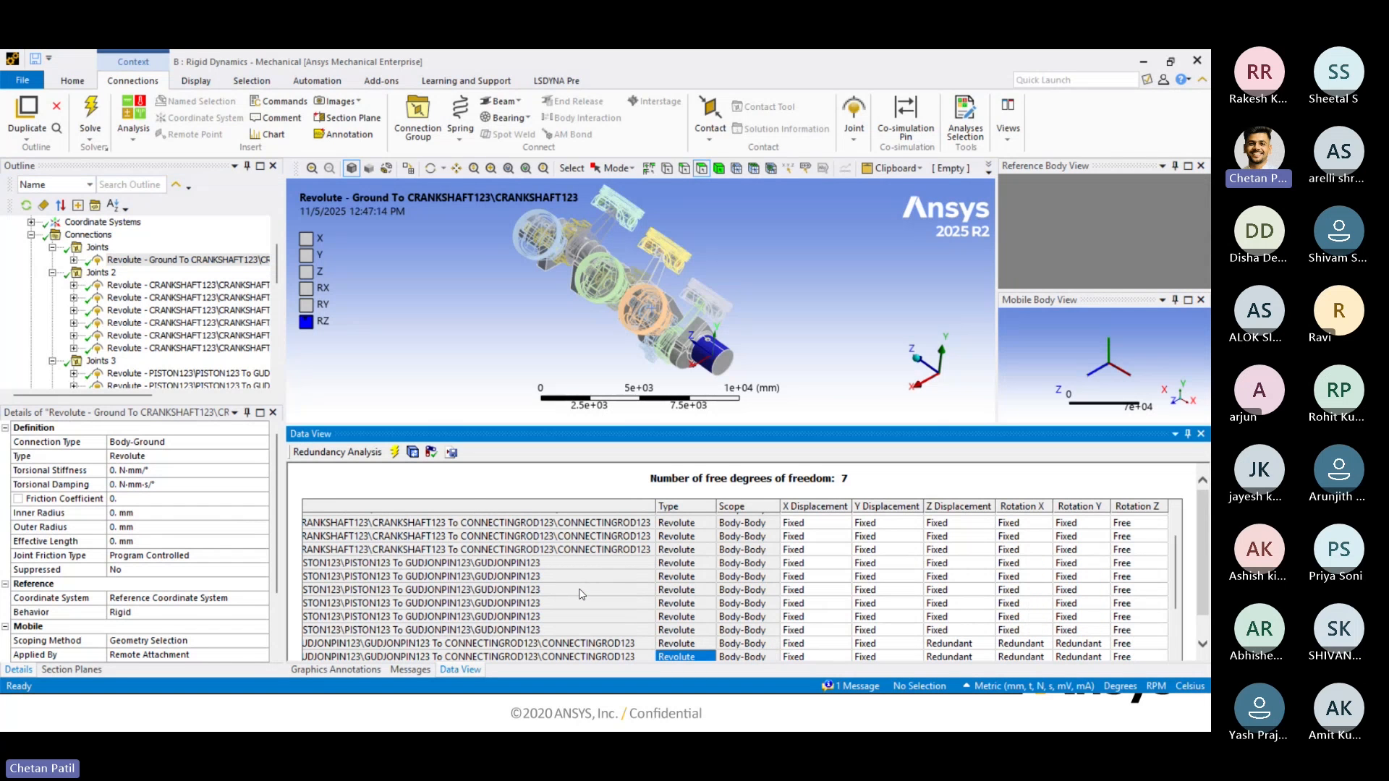
scroll(579, 594, down, 3)
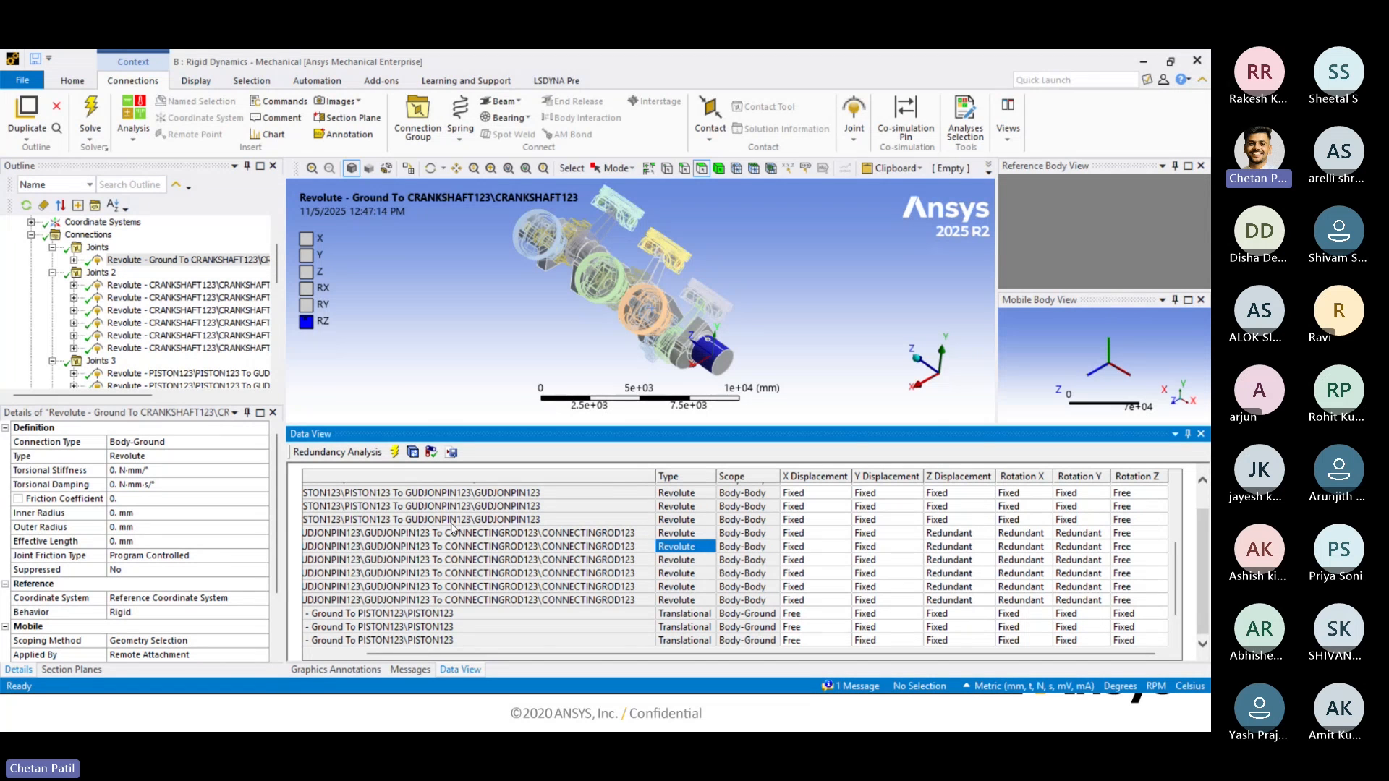
click(152, 260)
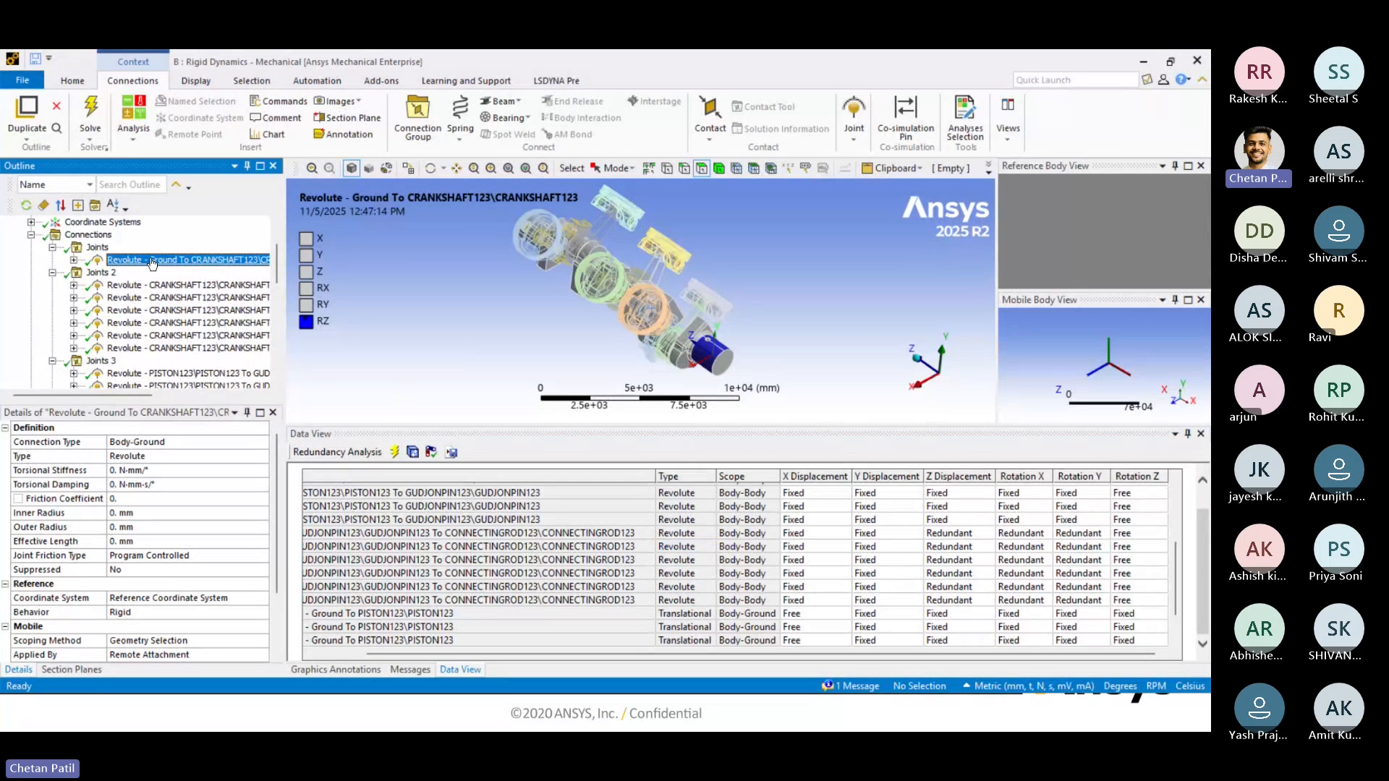
click(147, 285)
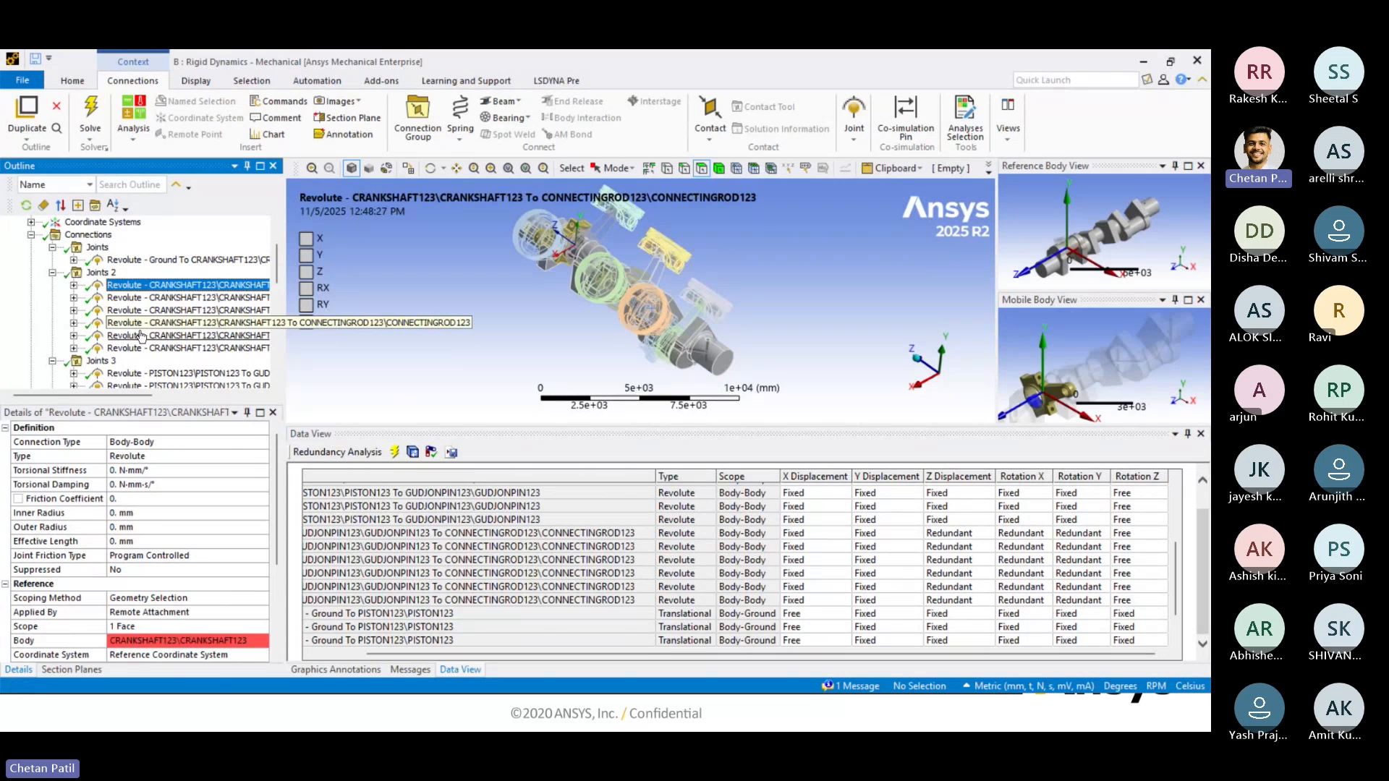
click(143, 335)
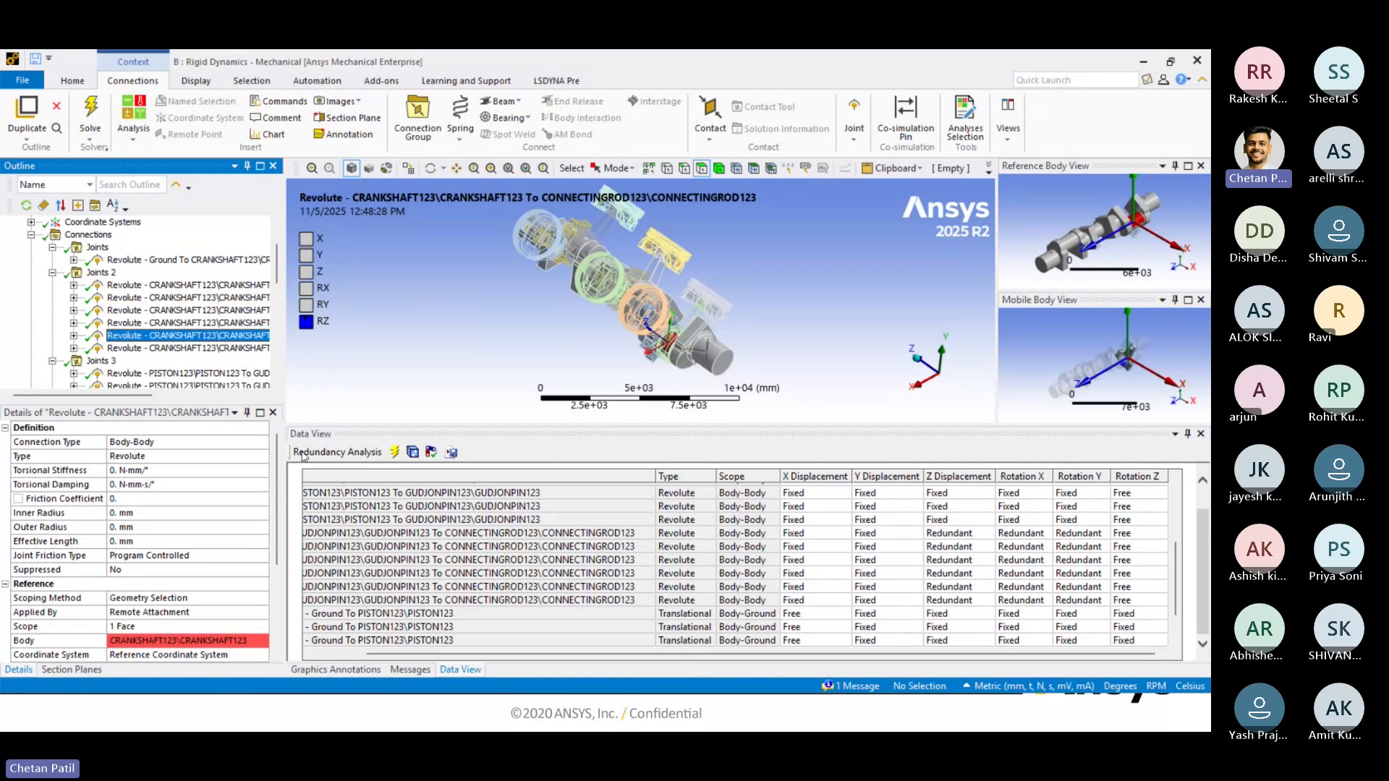
click(467, 547)
scroll(477, 564, up, 3)
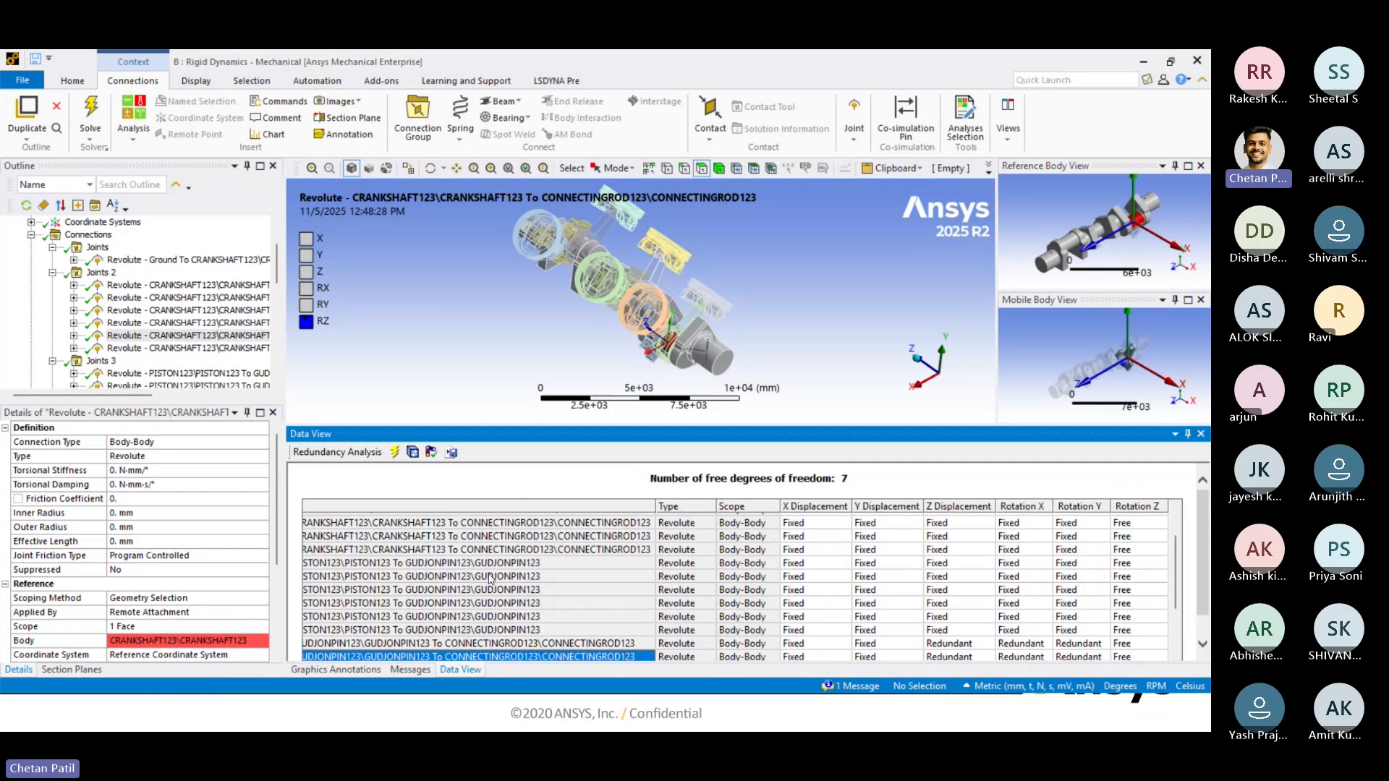
scroll(477, 578, down, 3)
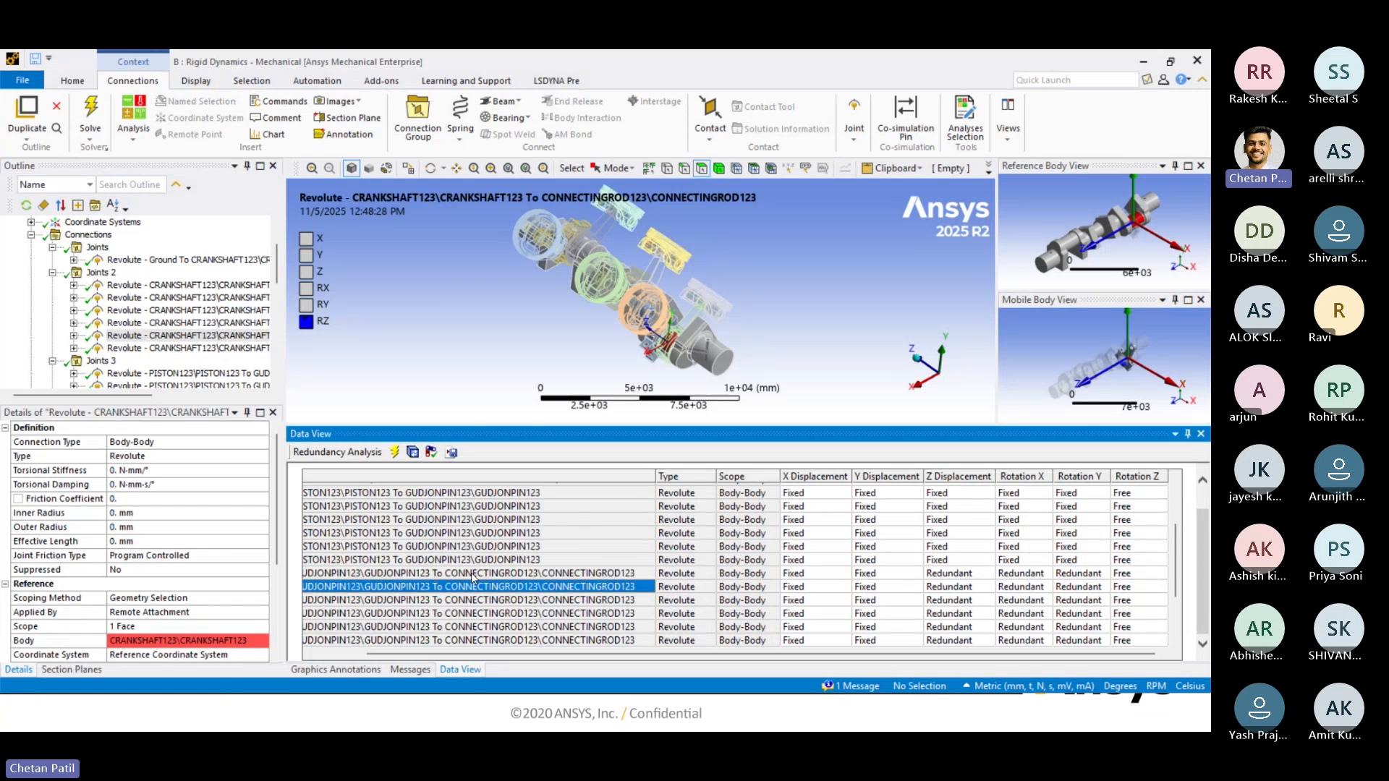
scroll(473, 577, down, 2)
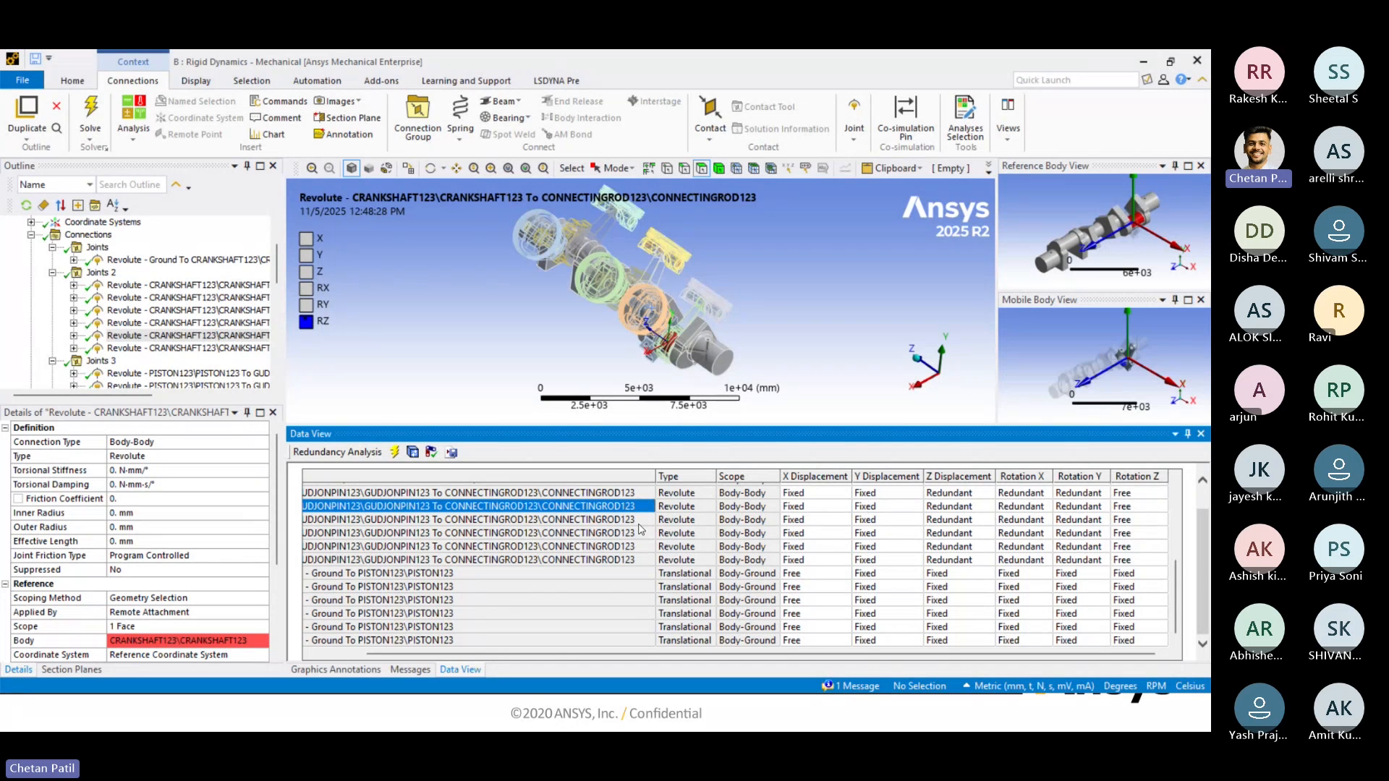
Zoom in on the crankshaft assembly, highlight one connecting rod with body selection to inspect it, and clear the selection.
middle_drag(671, 378, 580, 358)
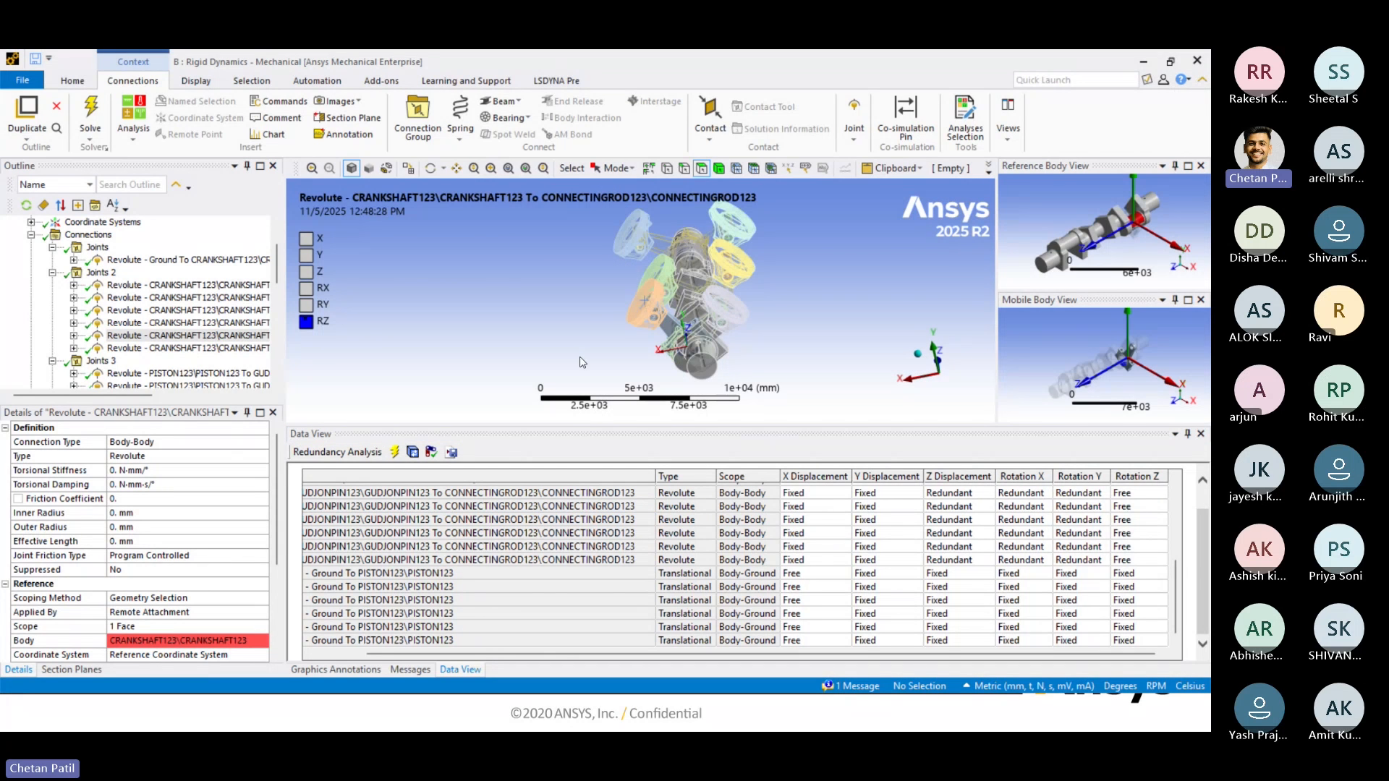
click(718, 170)
scroll(705, 297, up, 5)
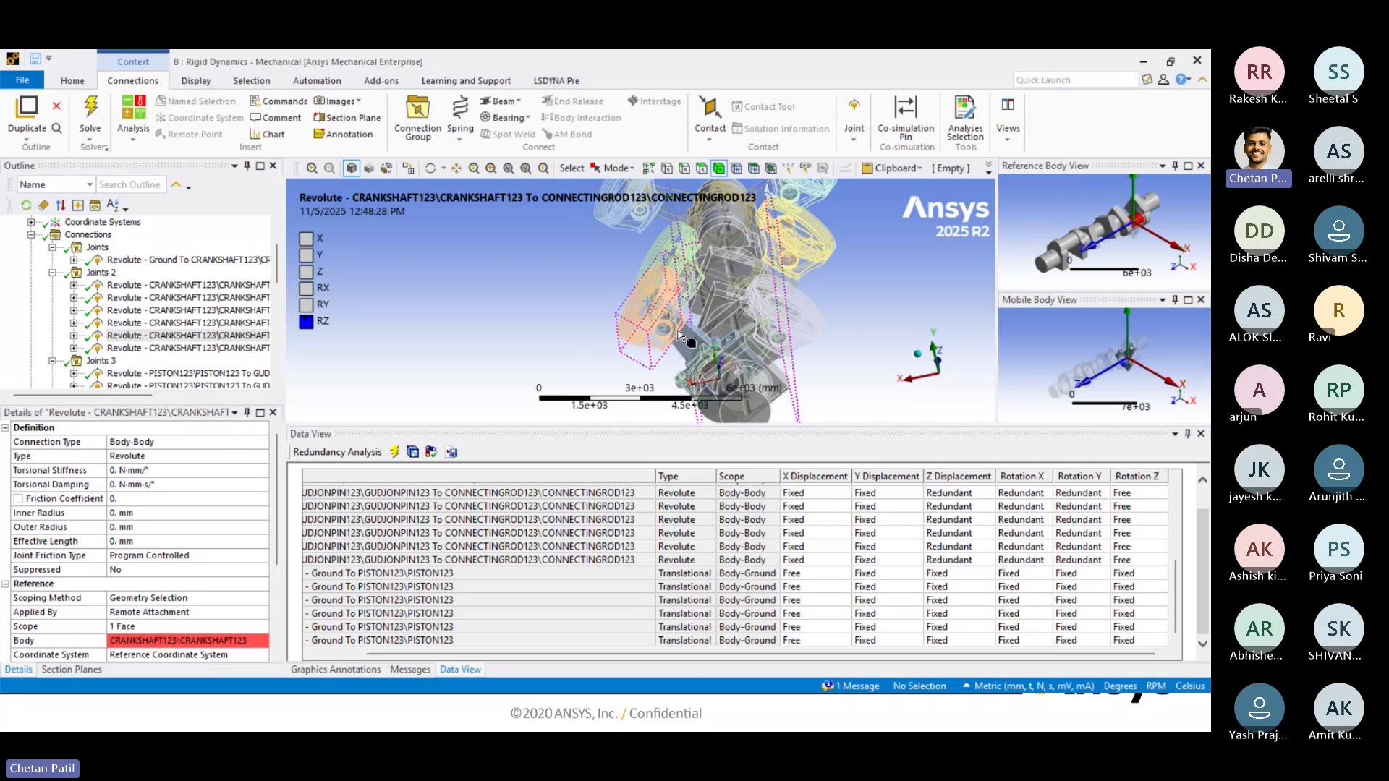
click(697, 354)
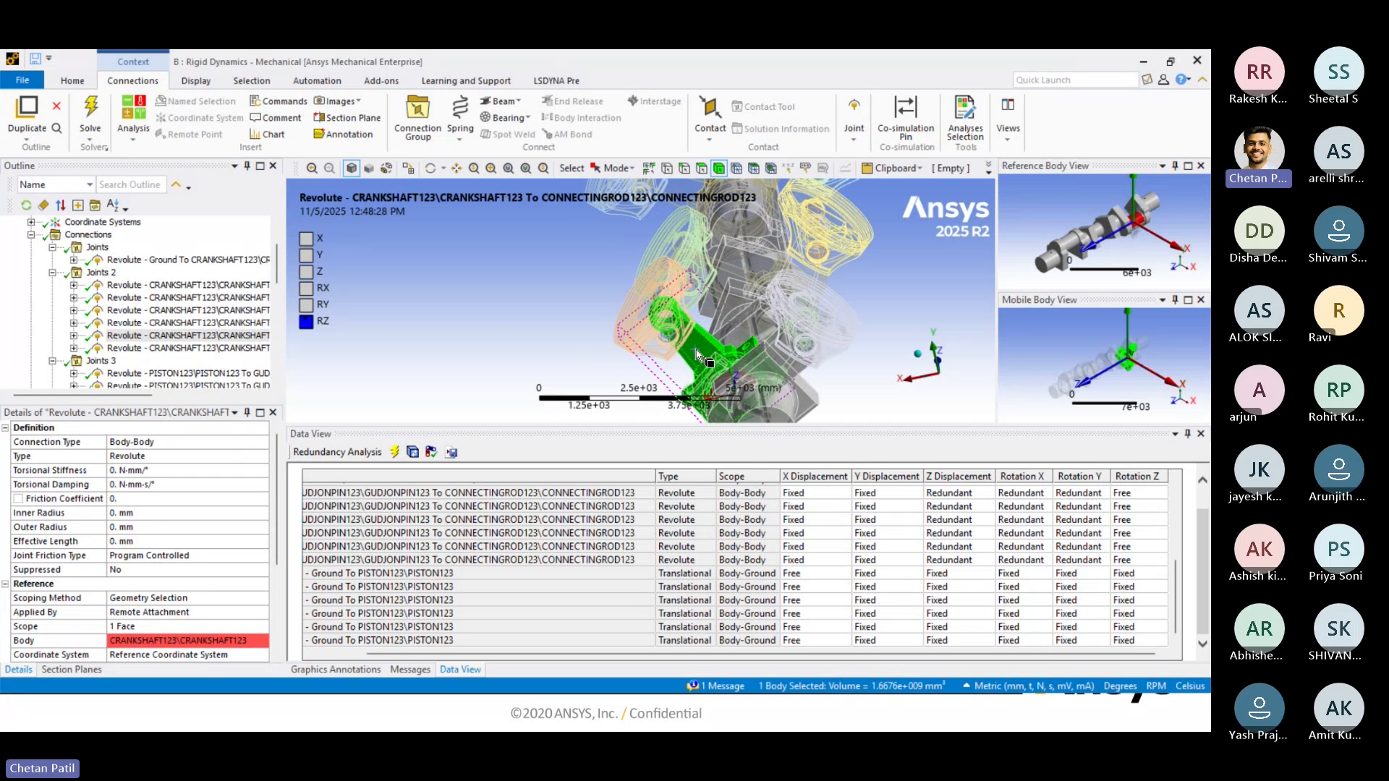
ctrl+middle_drag(697, 354, 675, 333)
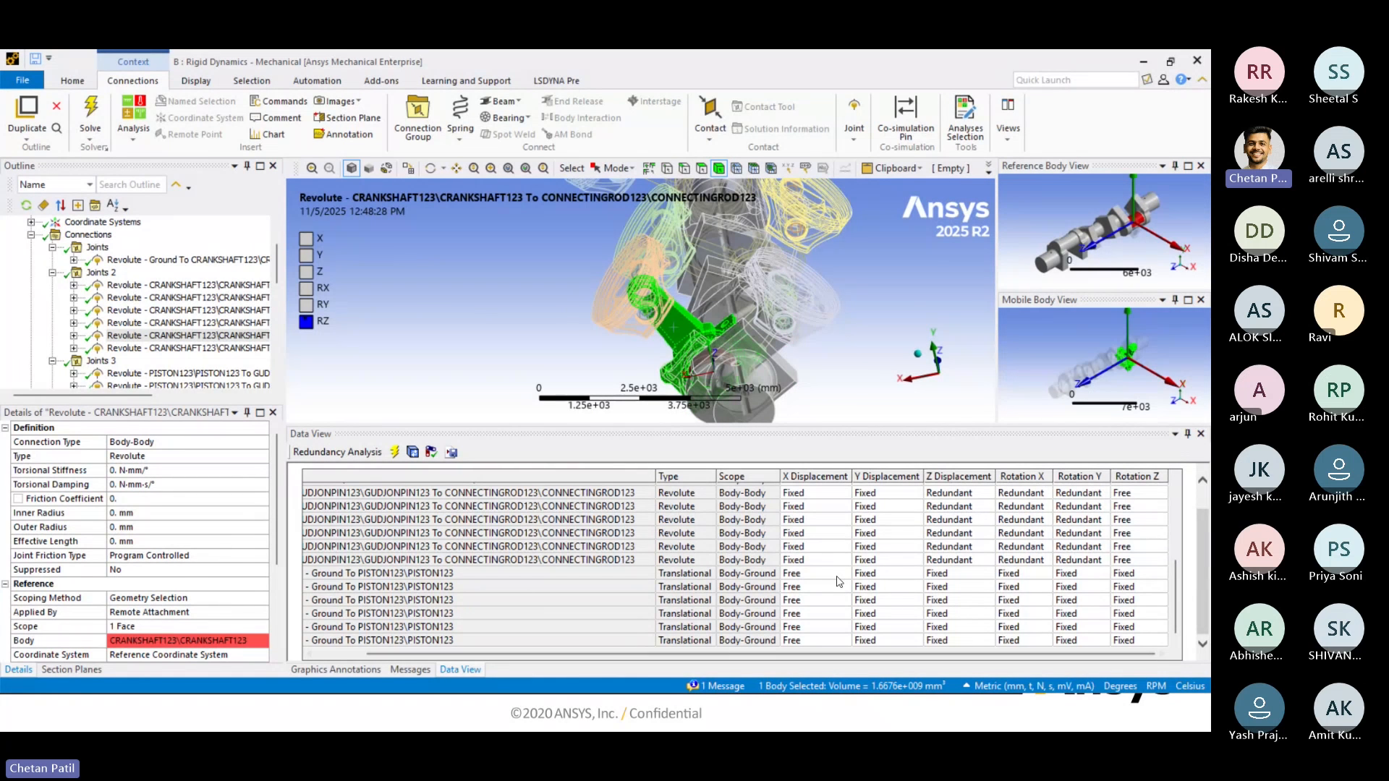
click(452, 323)
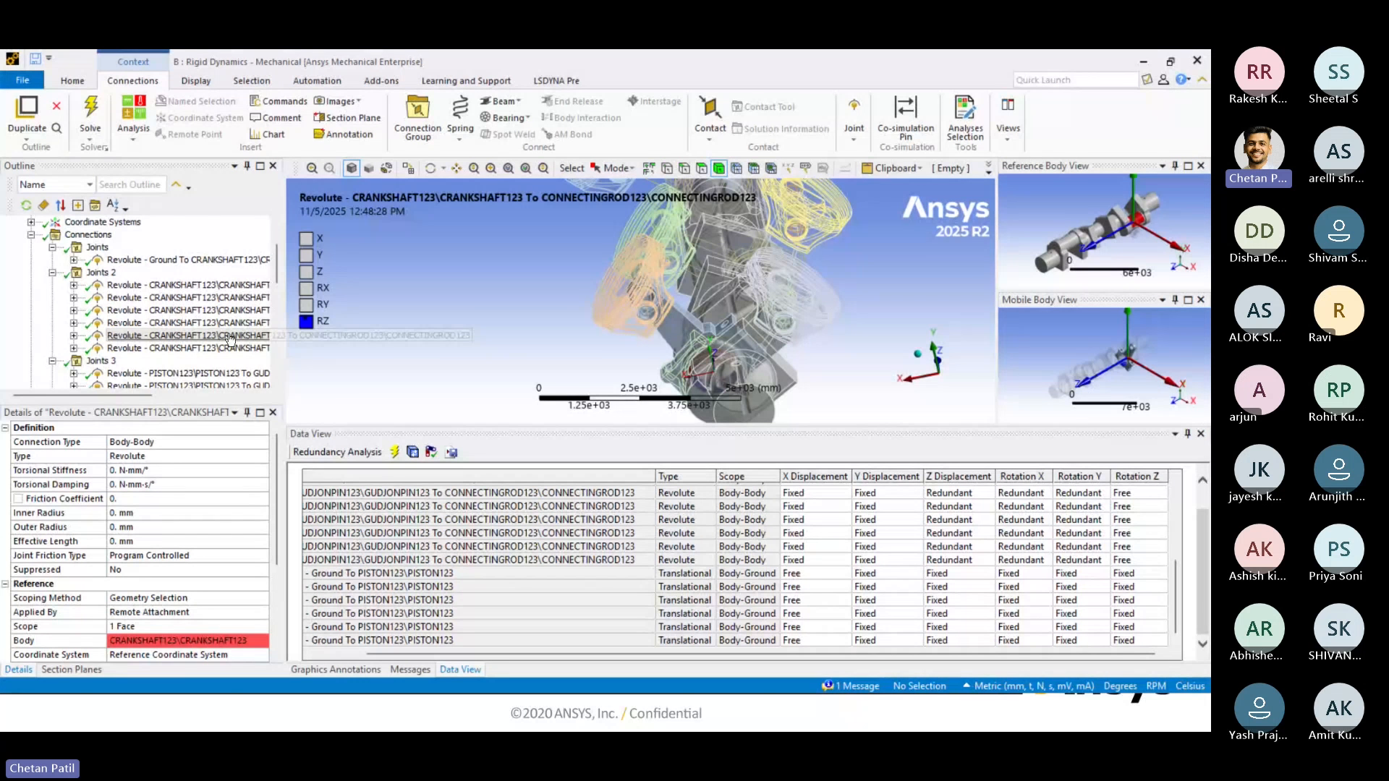
Change the type of the first crankshaft-to-connecting-rod joint in Joints 2 from Revolute to Fixed.
click(217, 311)
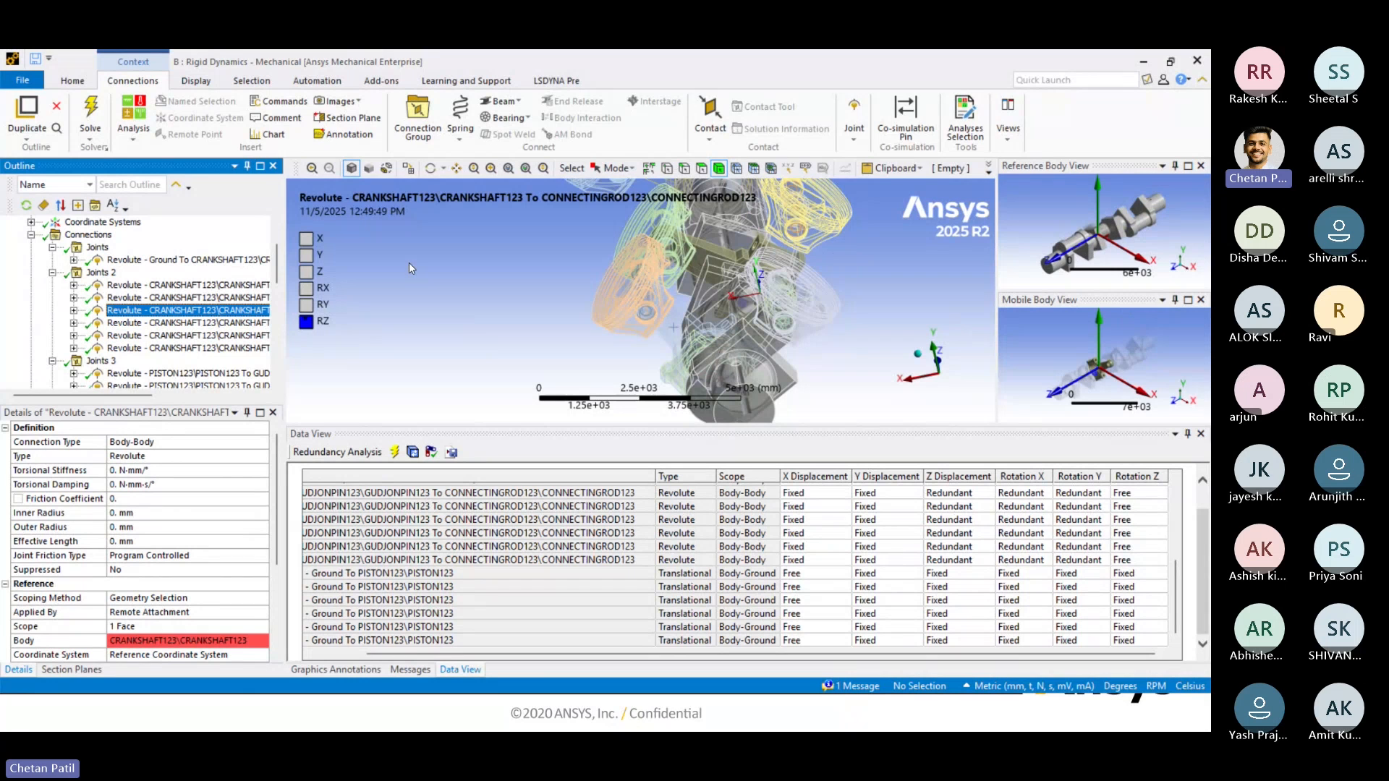
click(854, 130)
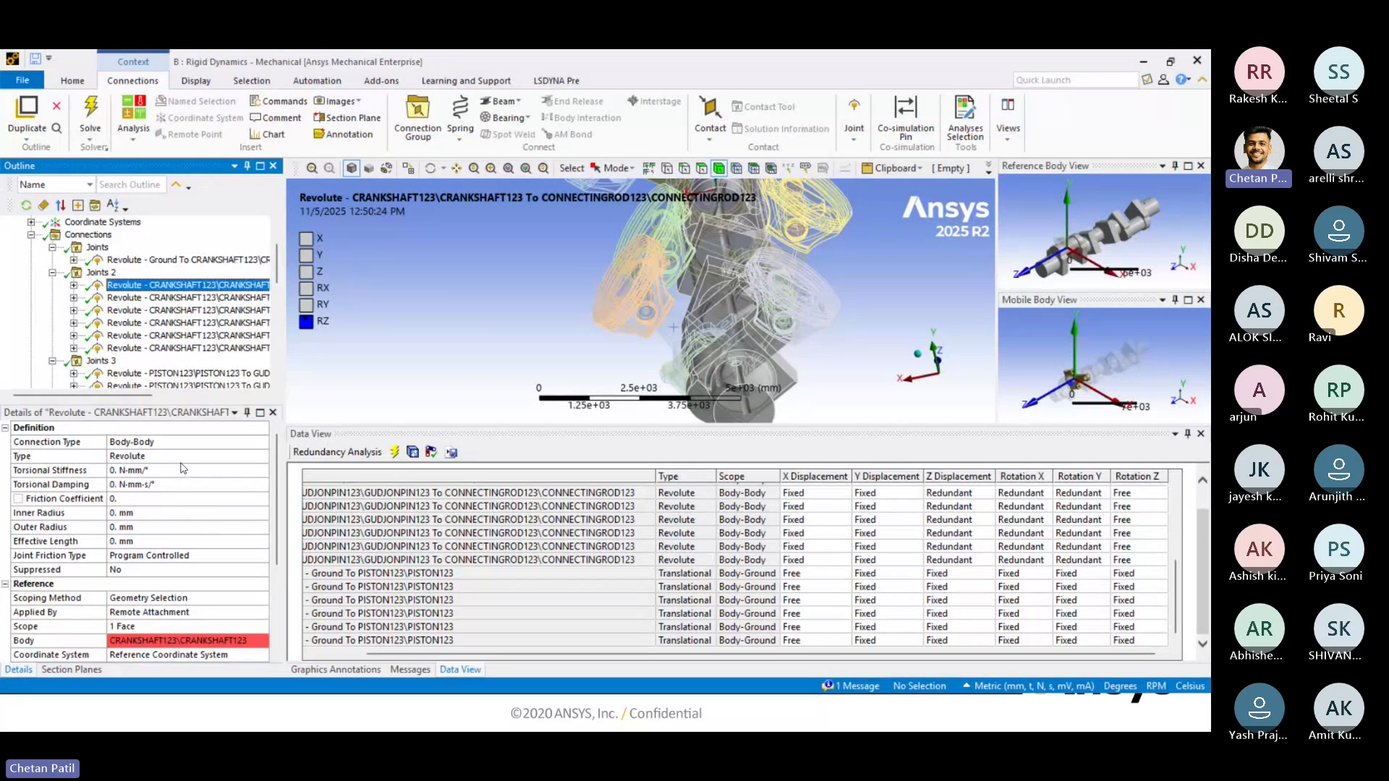
click(186, 456)
click(260, 458)
click(113, 469)
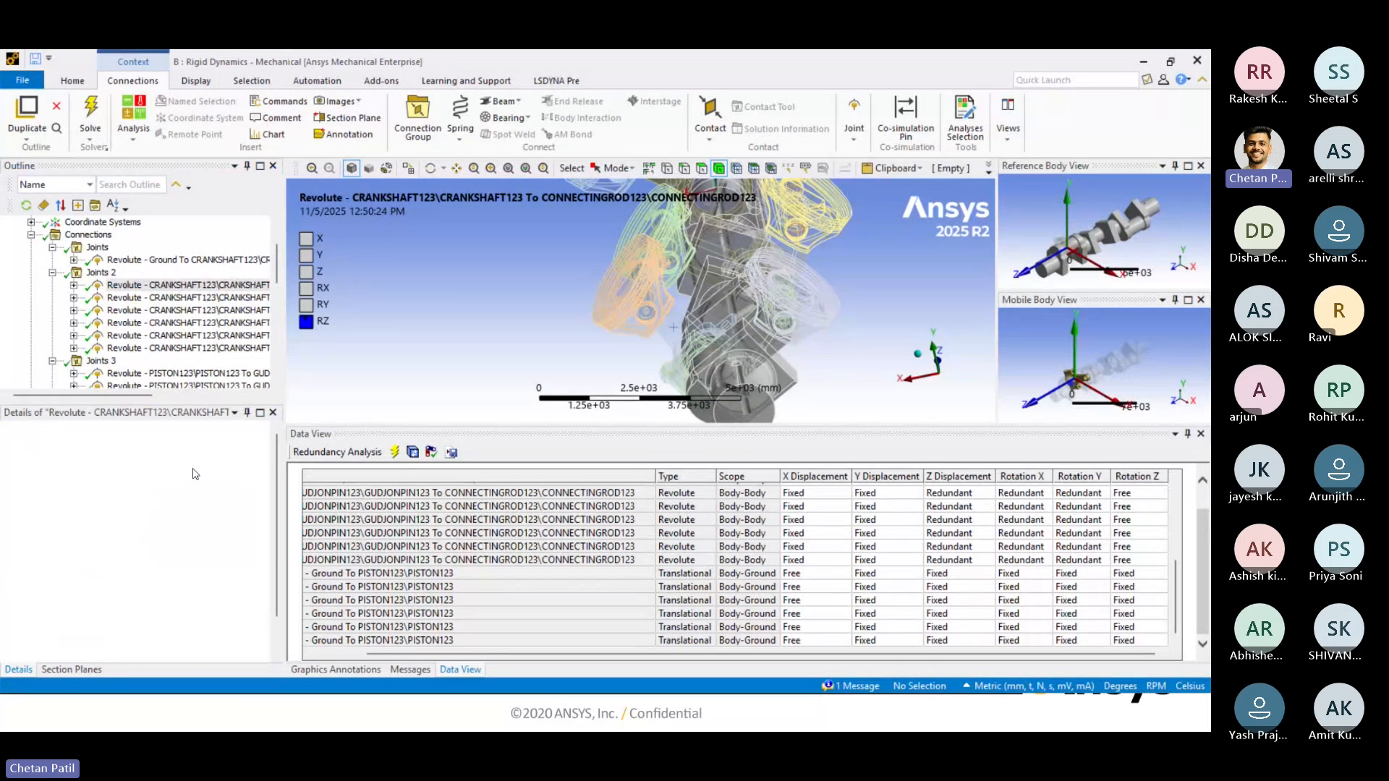
Try to configure the Revolute - Ground To CRANKSHAFT123 joint and dismiss the pop-up.
click(126, 261)
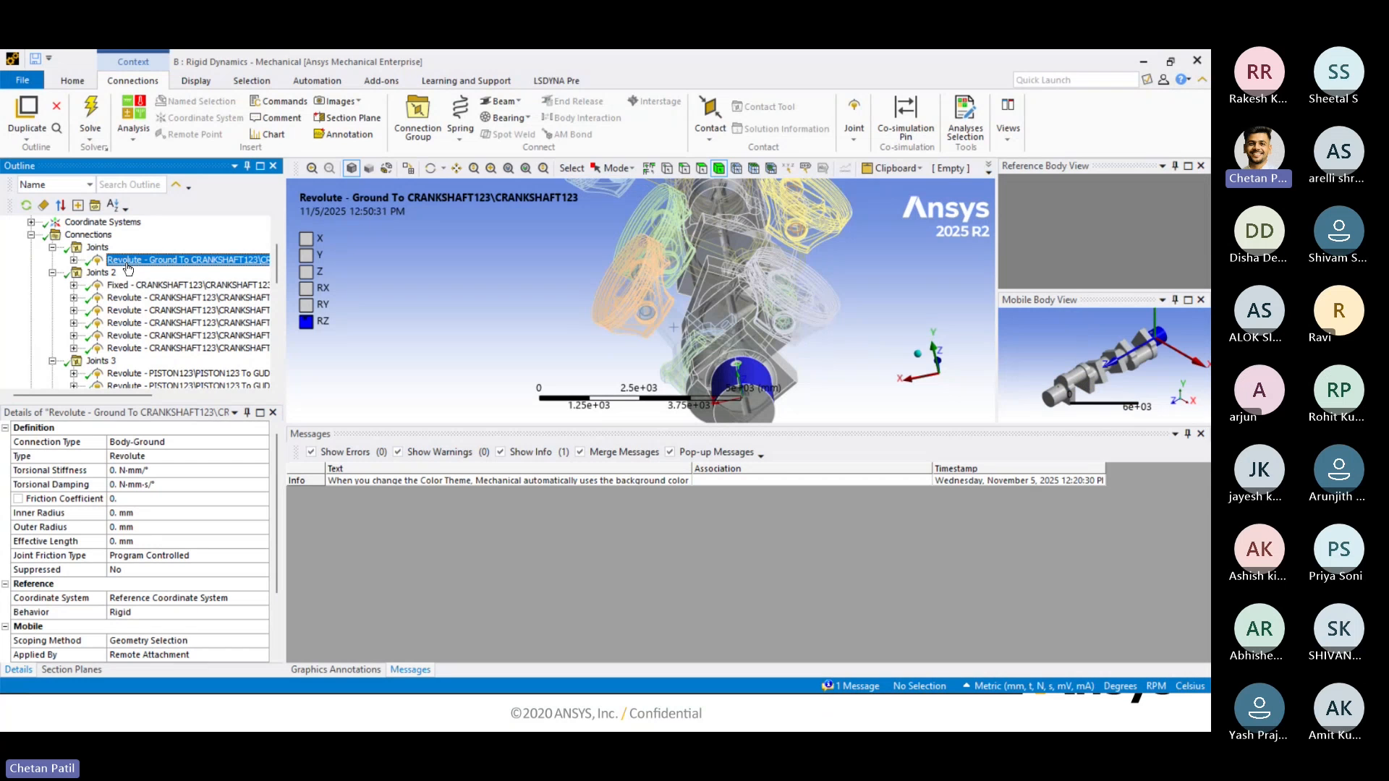
click(854, 131)
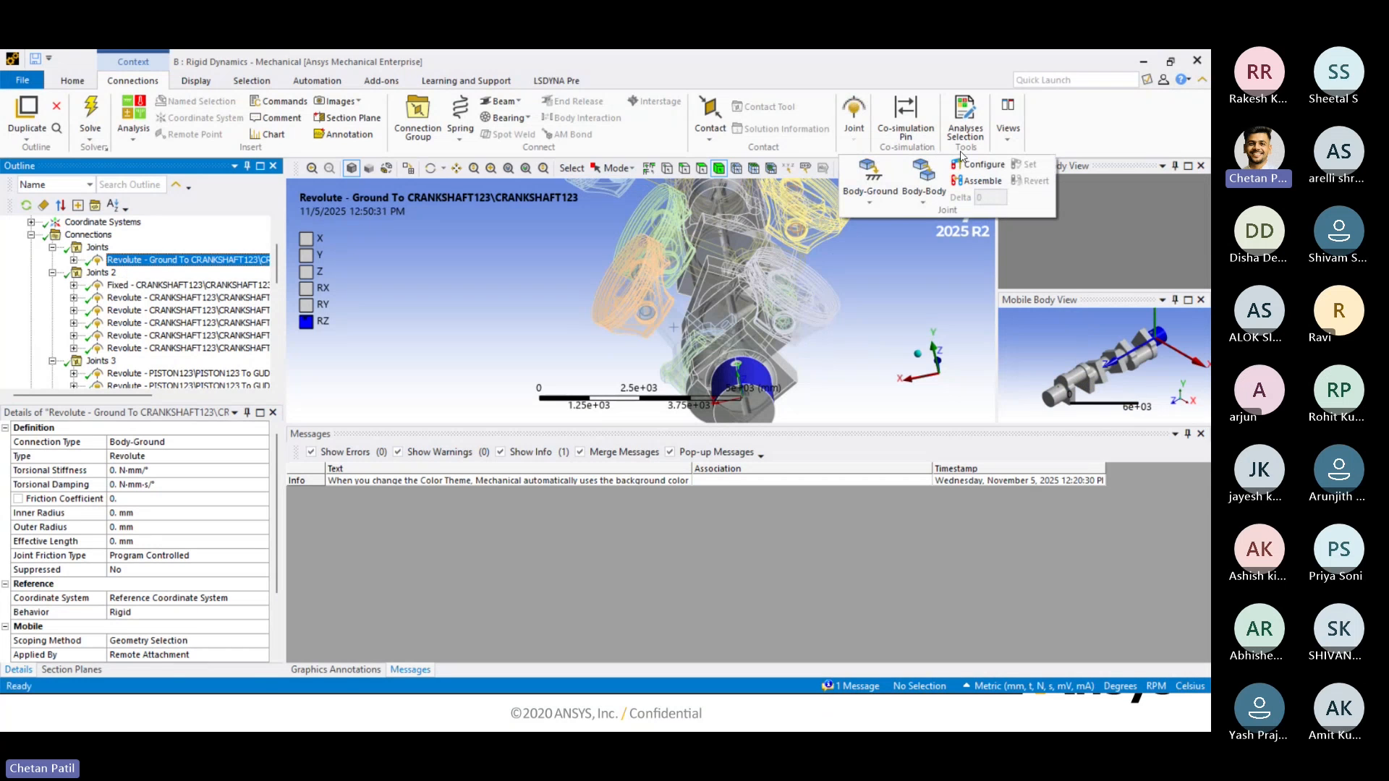
click(977, 164)
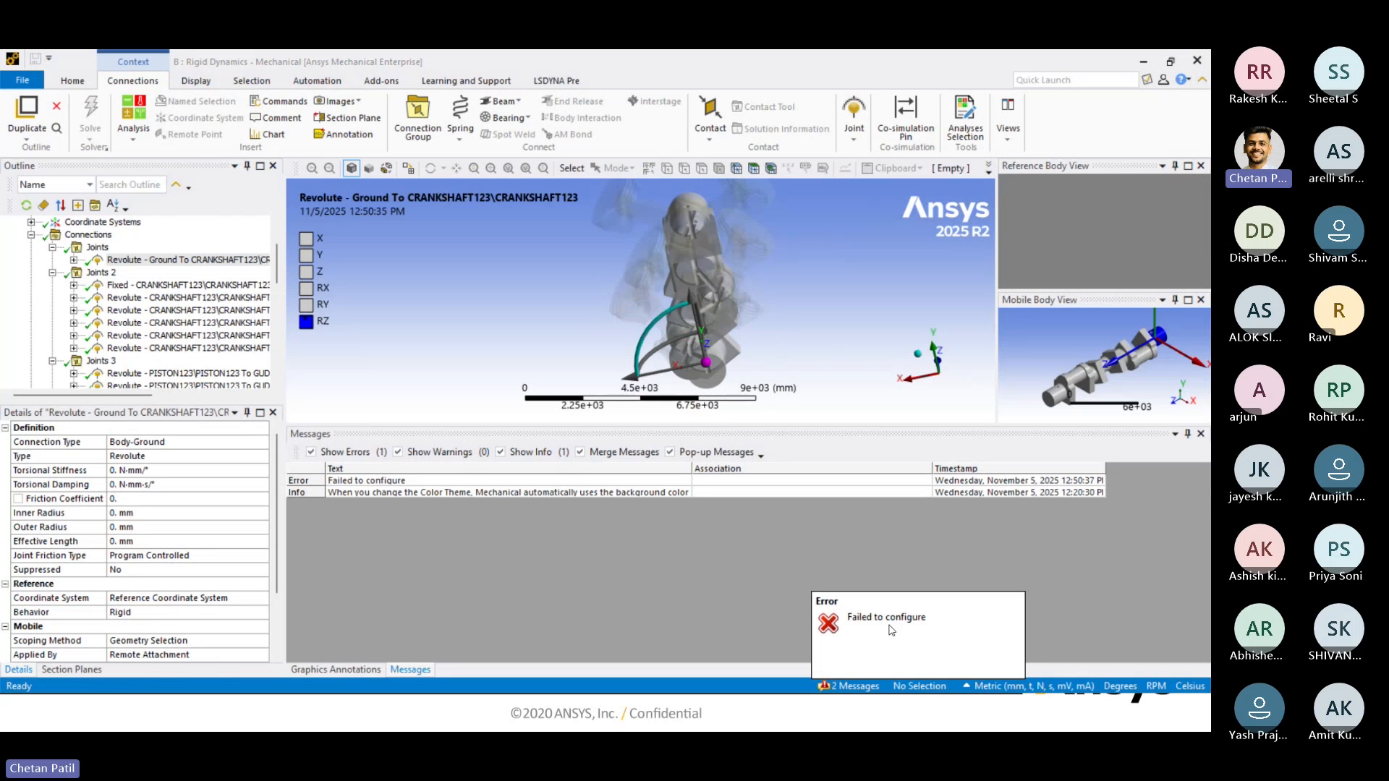
click(915, 631)
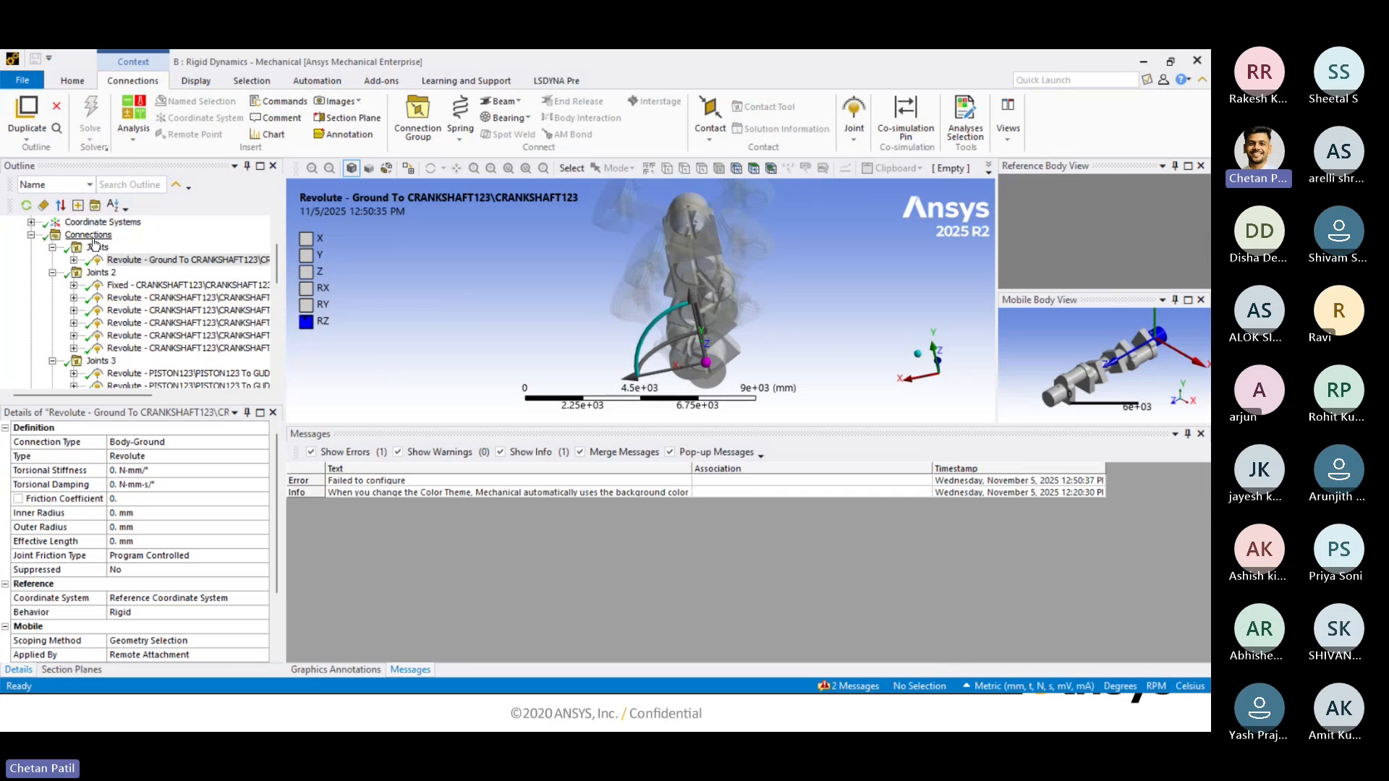
Run a Redundancy Analysis on the Connections and look through the listed joints' degrees of freedom.
click(93, 238)
right_click(94, 240)
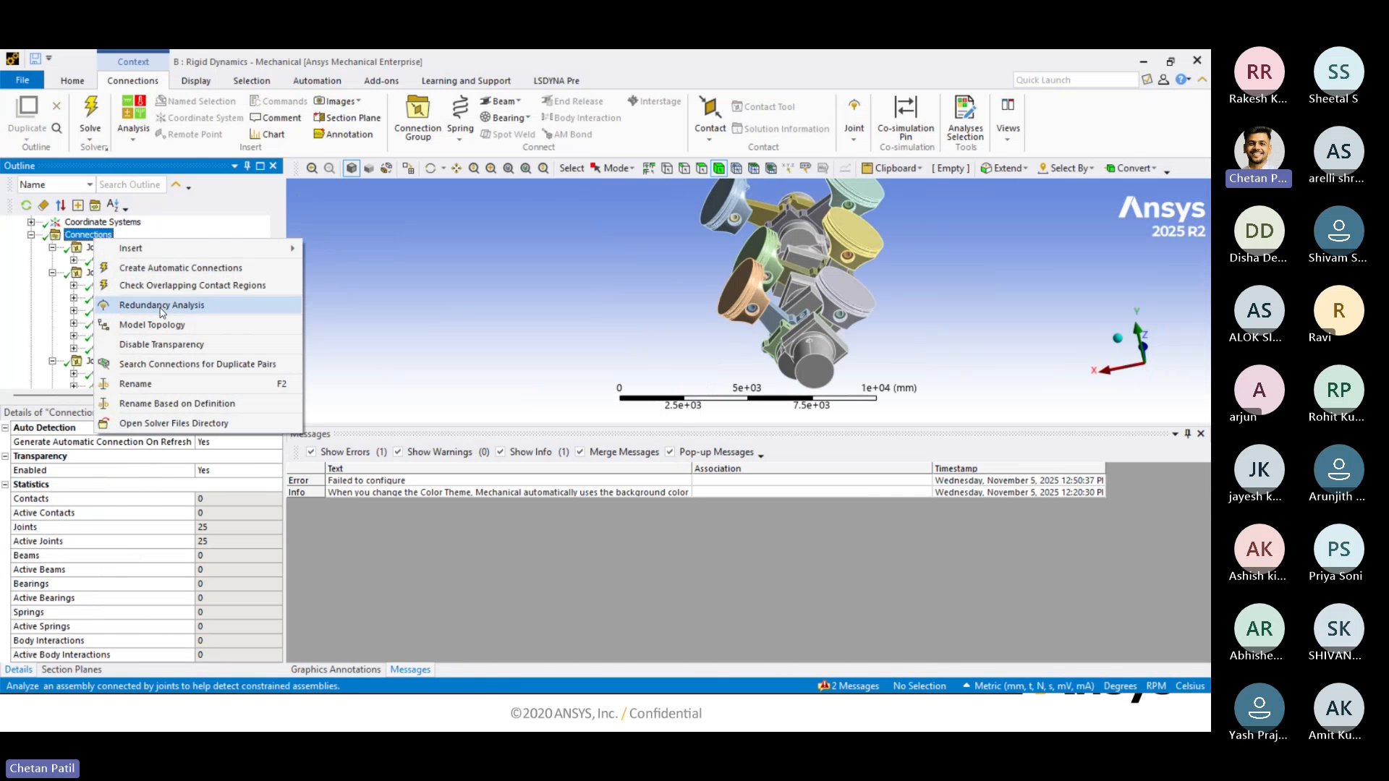
click(162, 312)
click(394, 453)
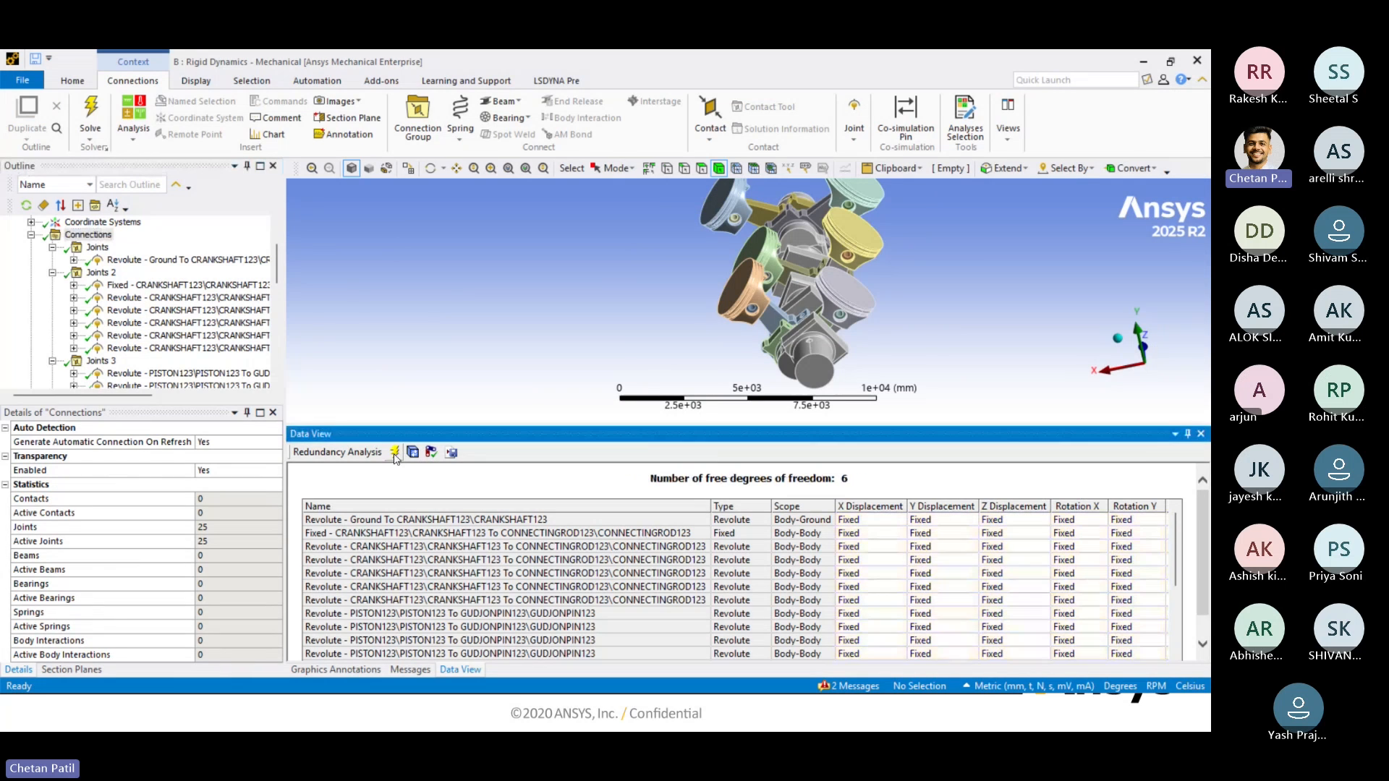
scroll(845, 601, down, 4)
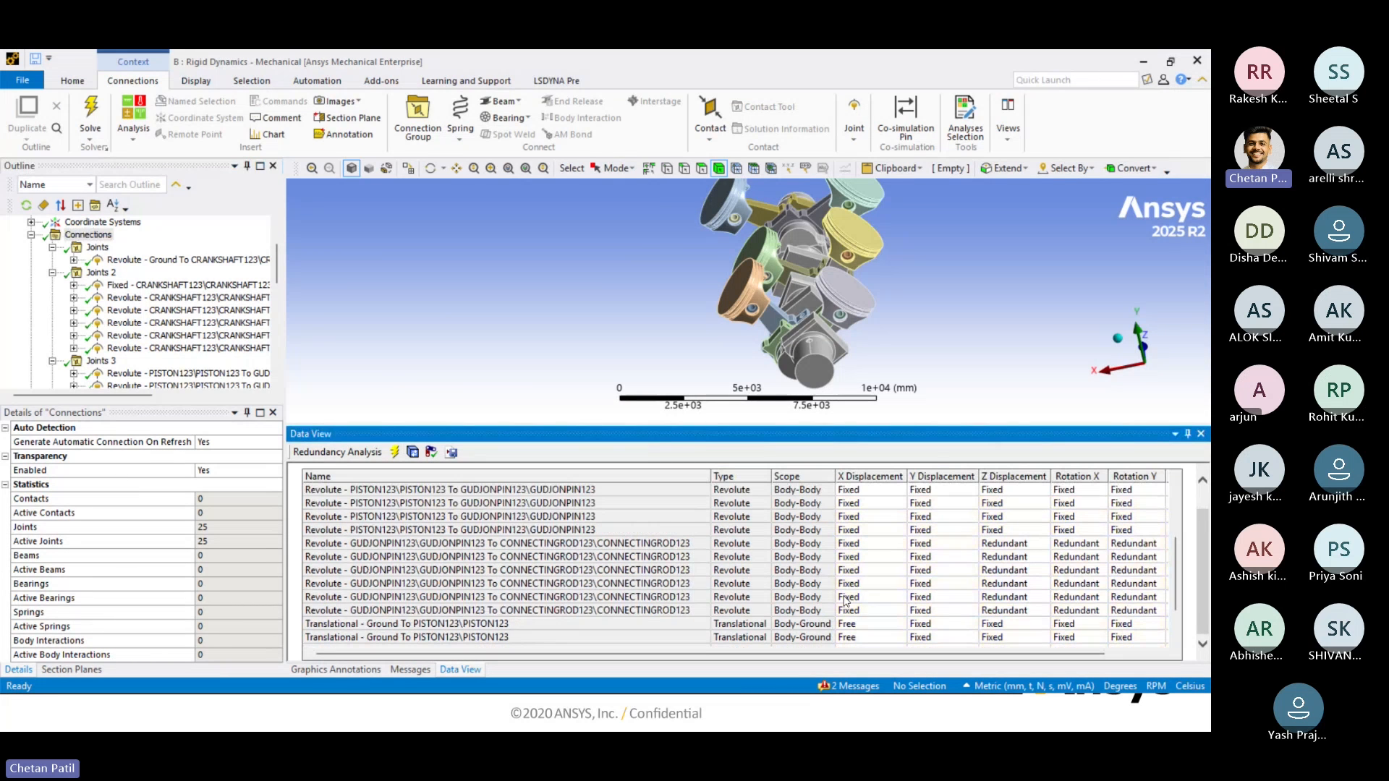
scroll(846, 601, down, 2)
scroll(846, 601, up, 5)
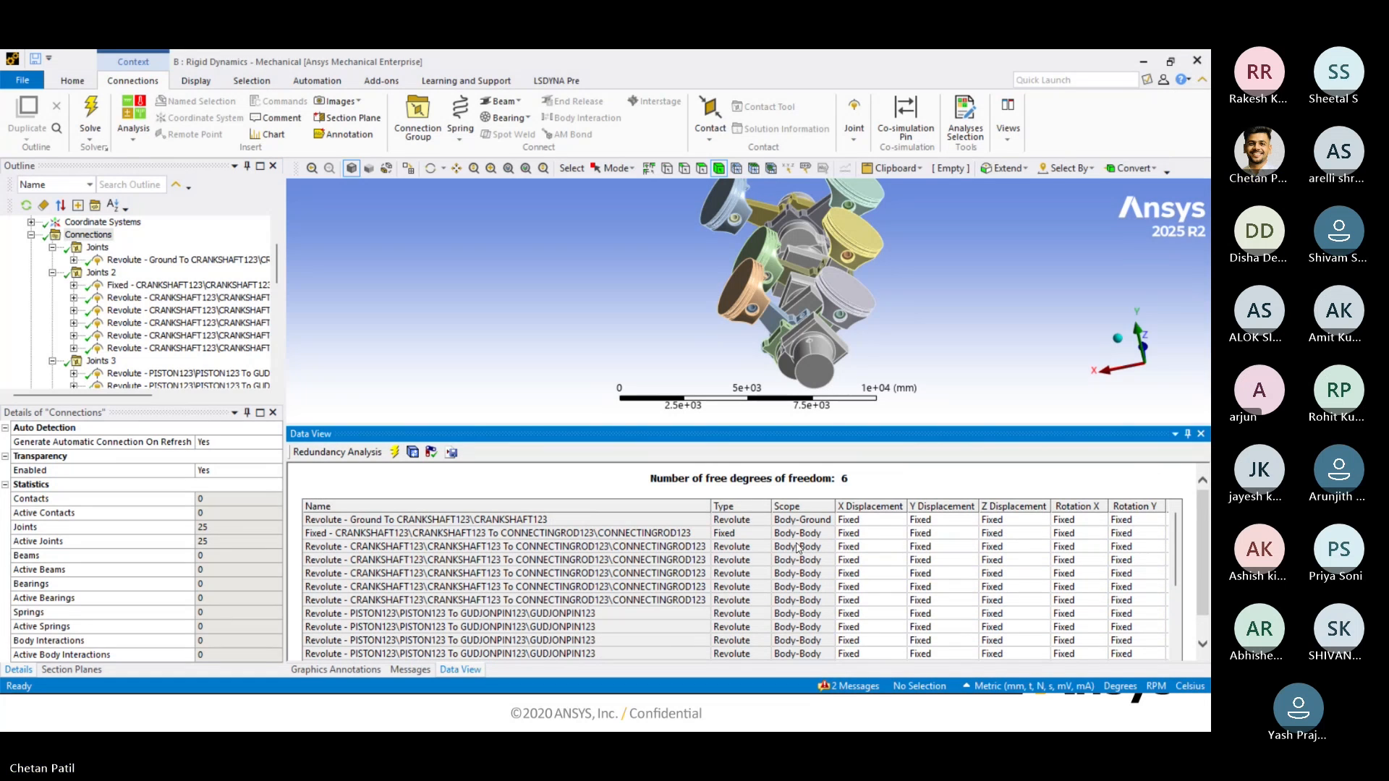
scroll(798, 550, down, 2)
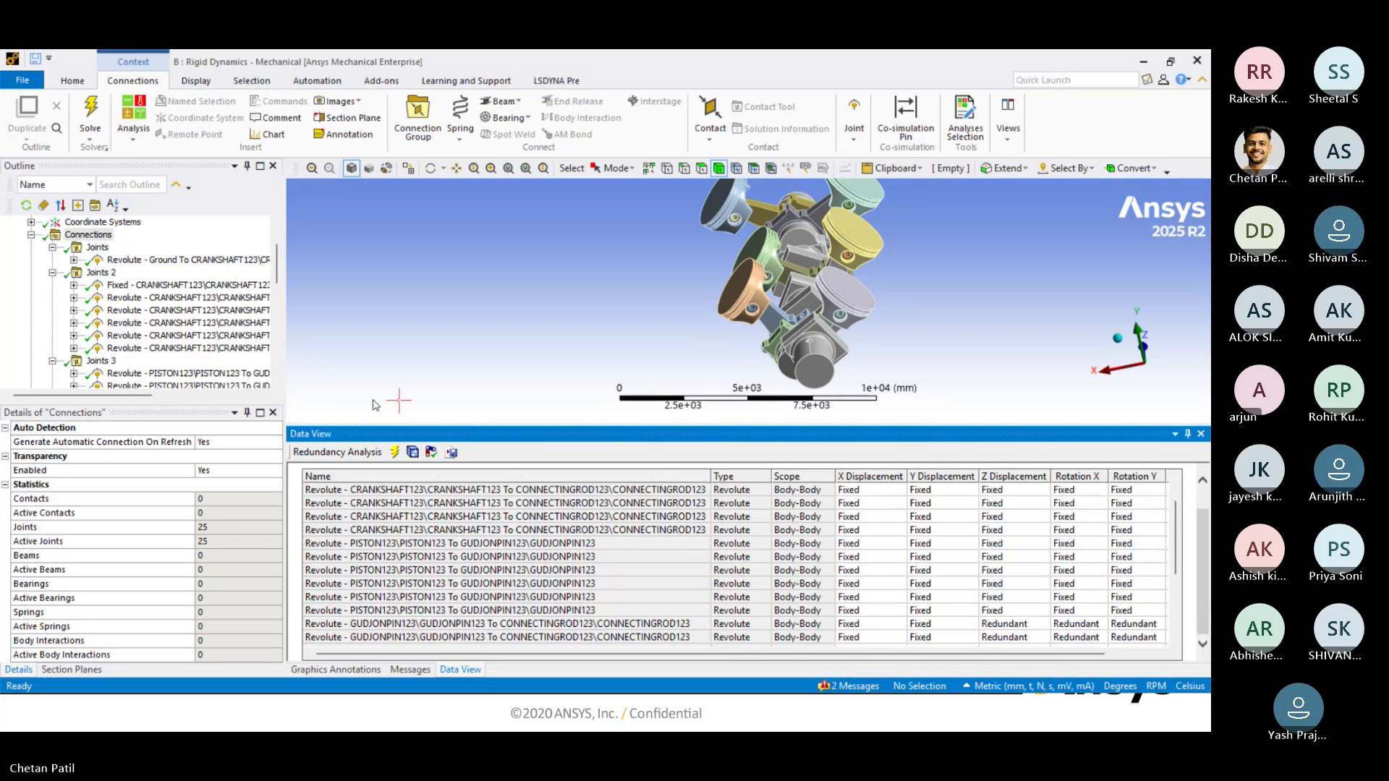
Review the fixed crankshaft-to-connecting-rod joint and check its Rotation Z entry against the other joints in the redundancy table.
click(177, 299)
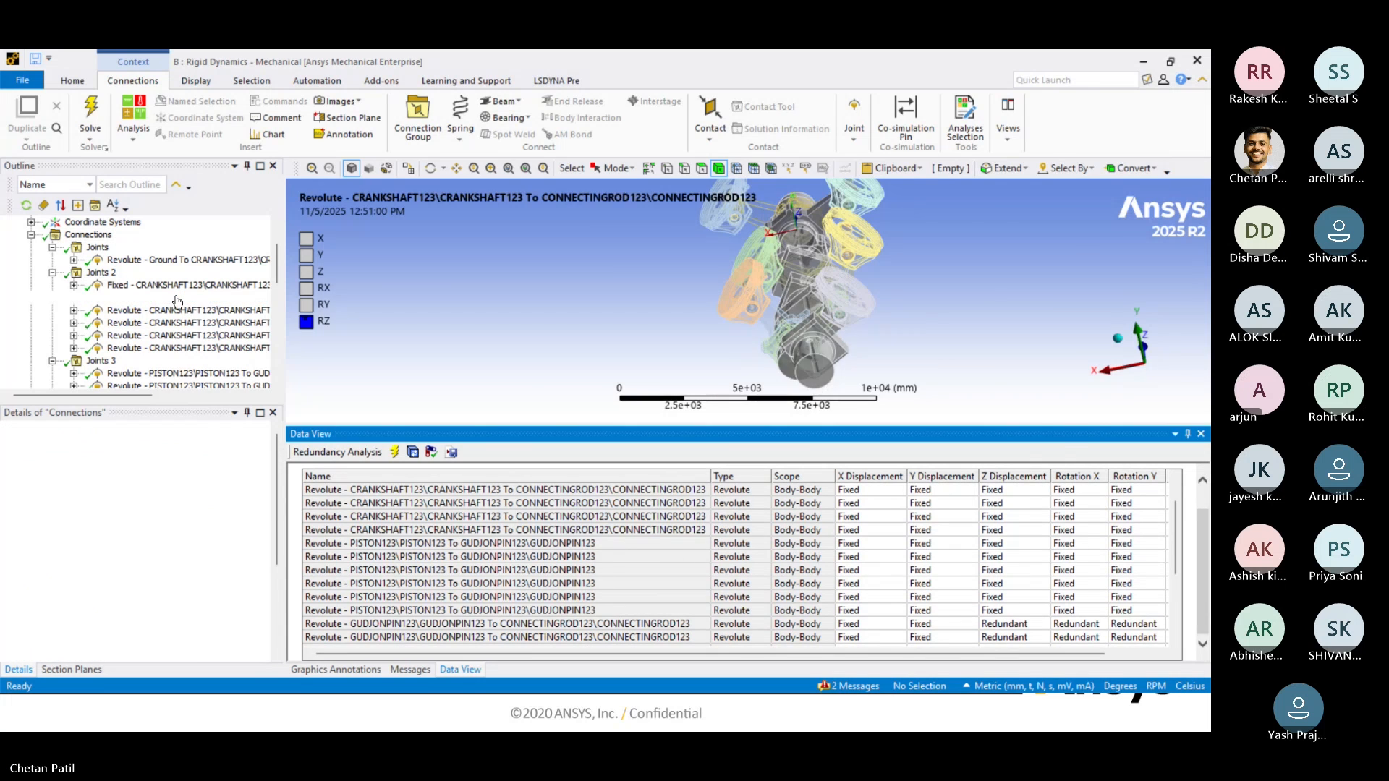
click(182, 288)
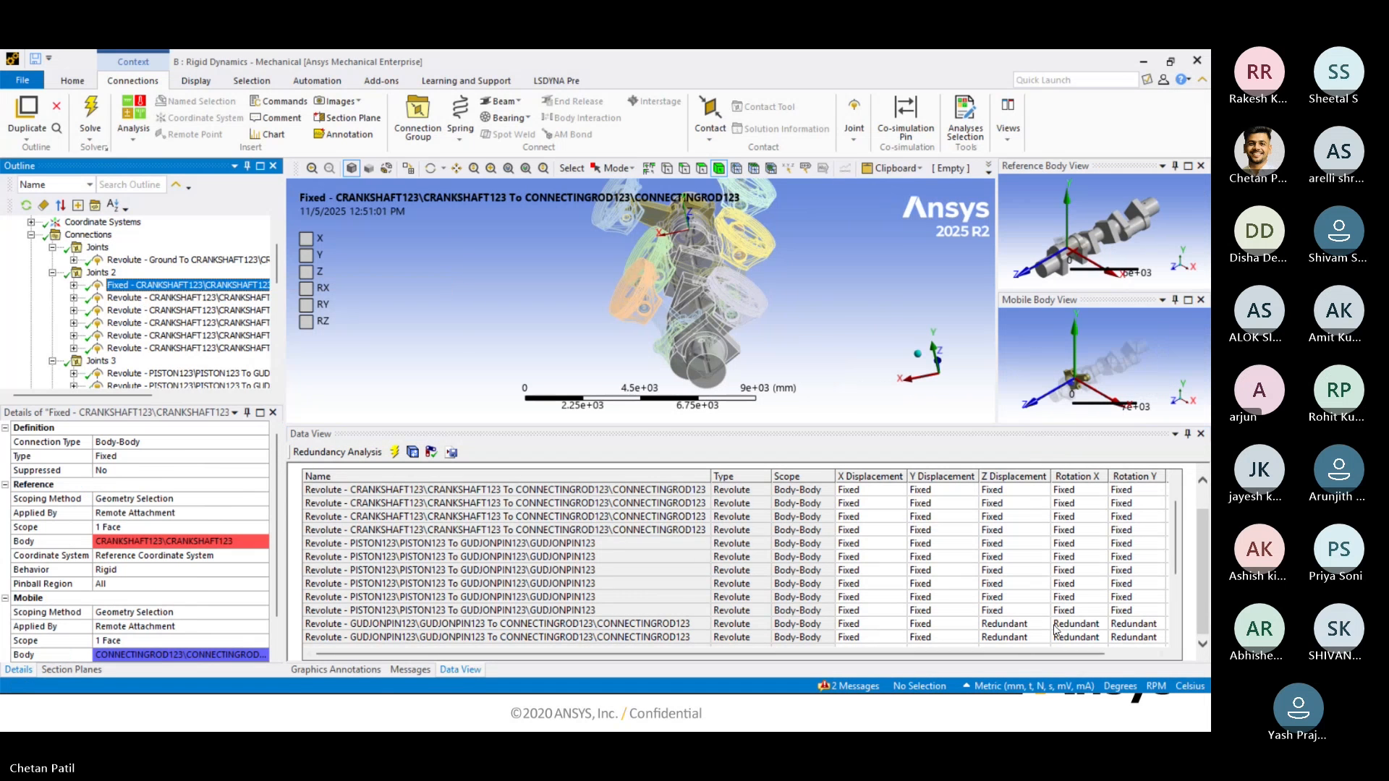
click(987, 584)
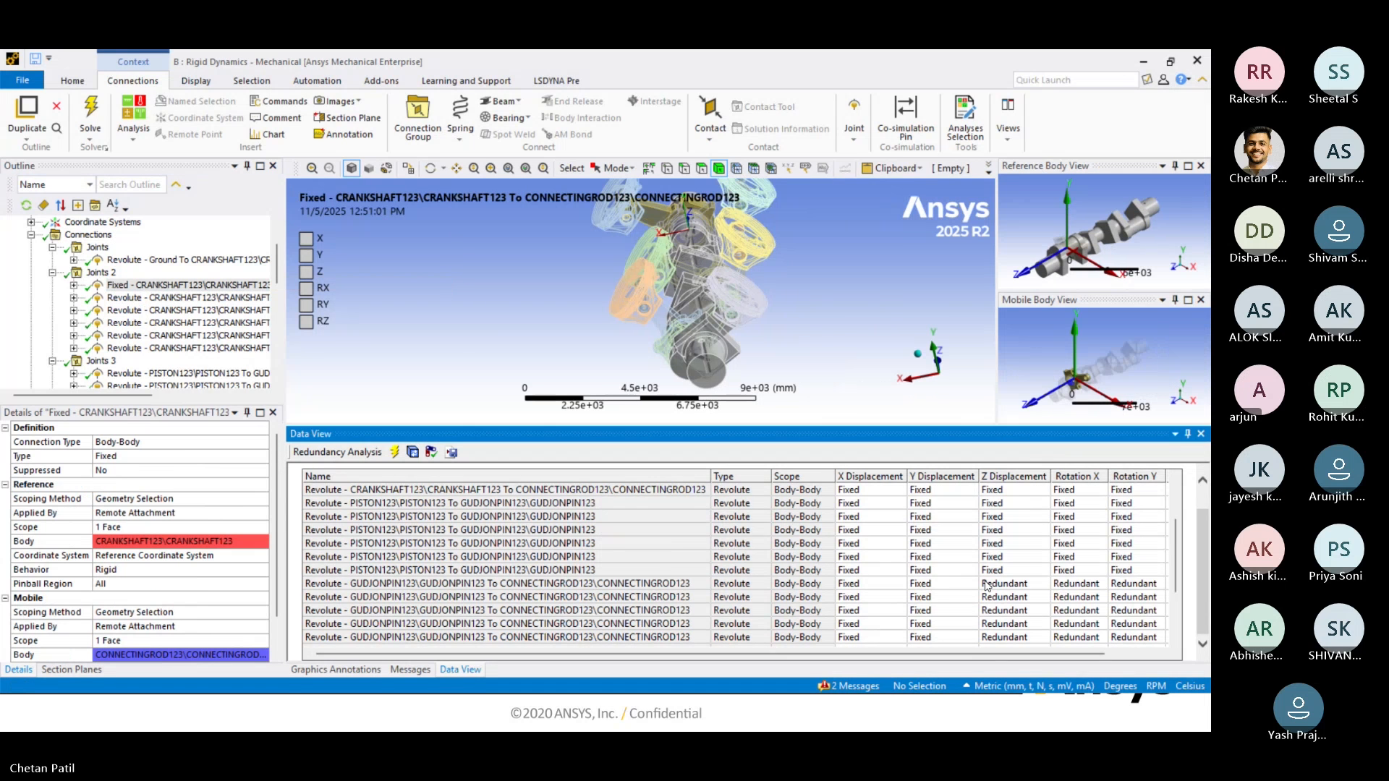
scroll(987, 584, down, 1)
drag(1009, 654, 1070, 651)
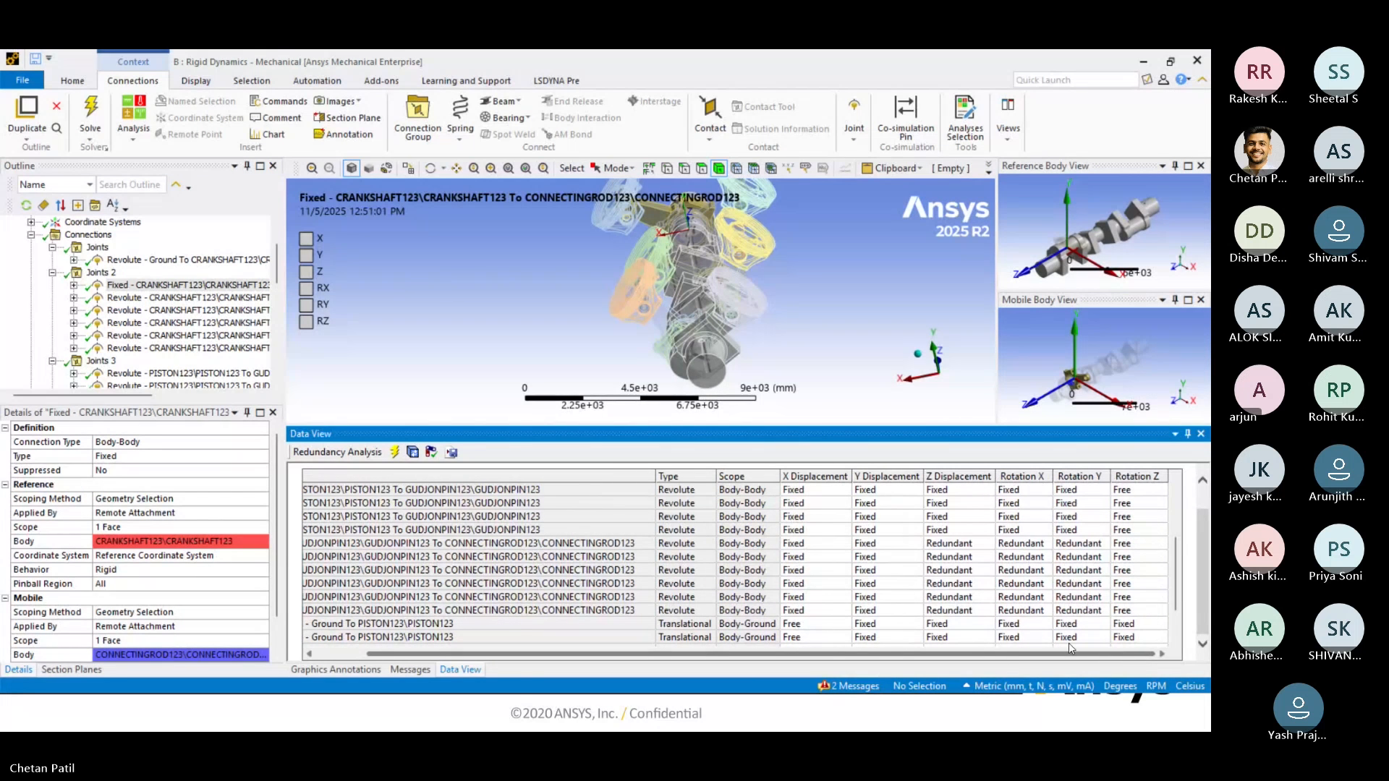
scroll(1075, 608, down, 2)
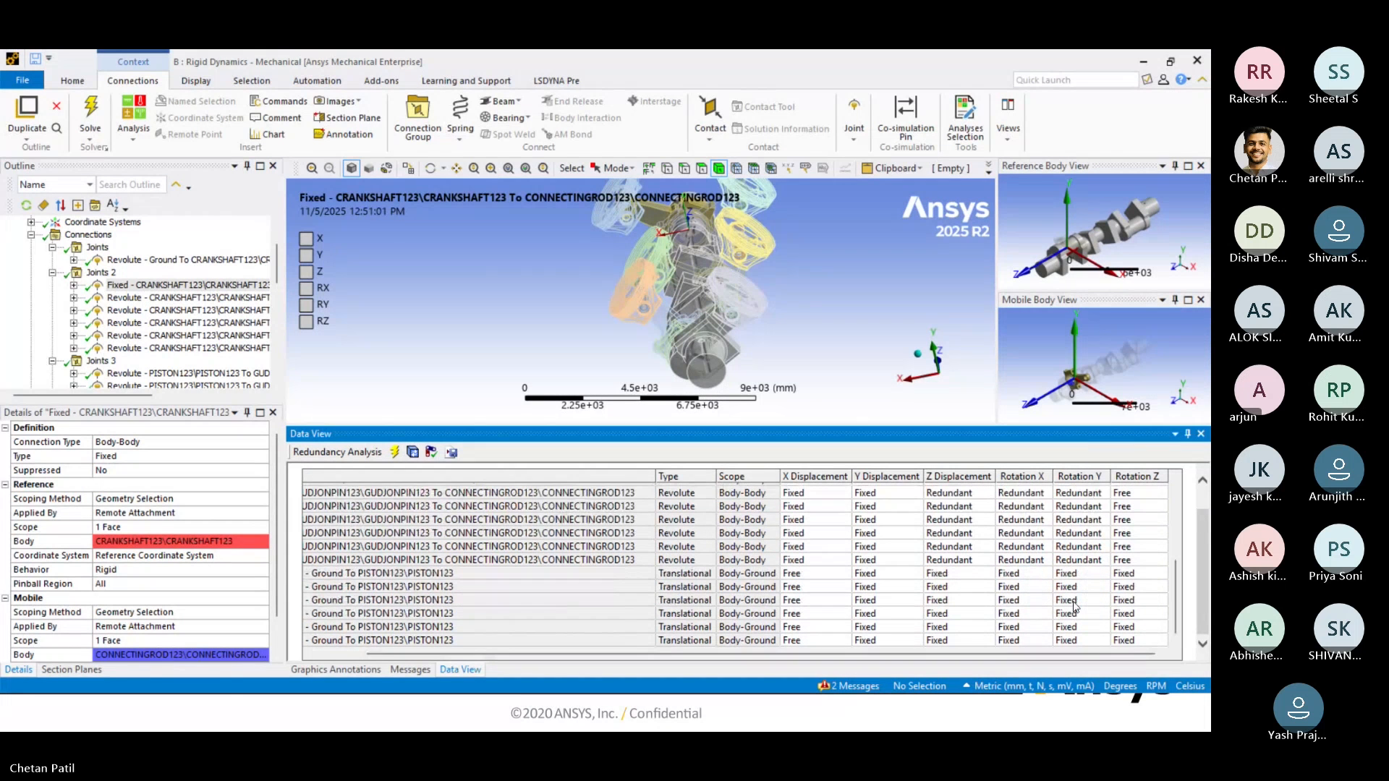
scroll(1074, 608, up, 5)
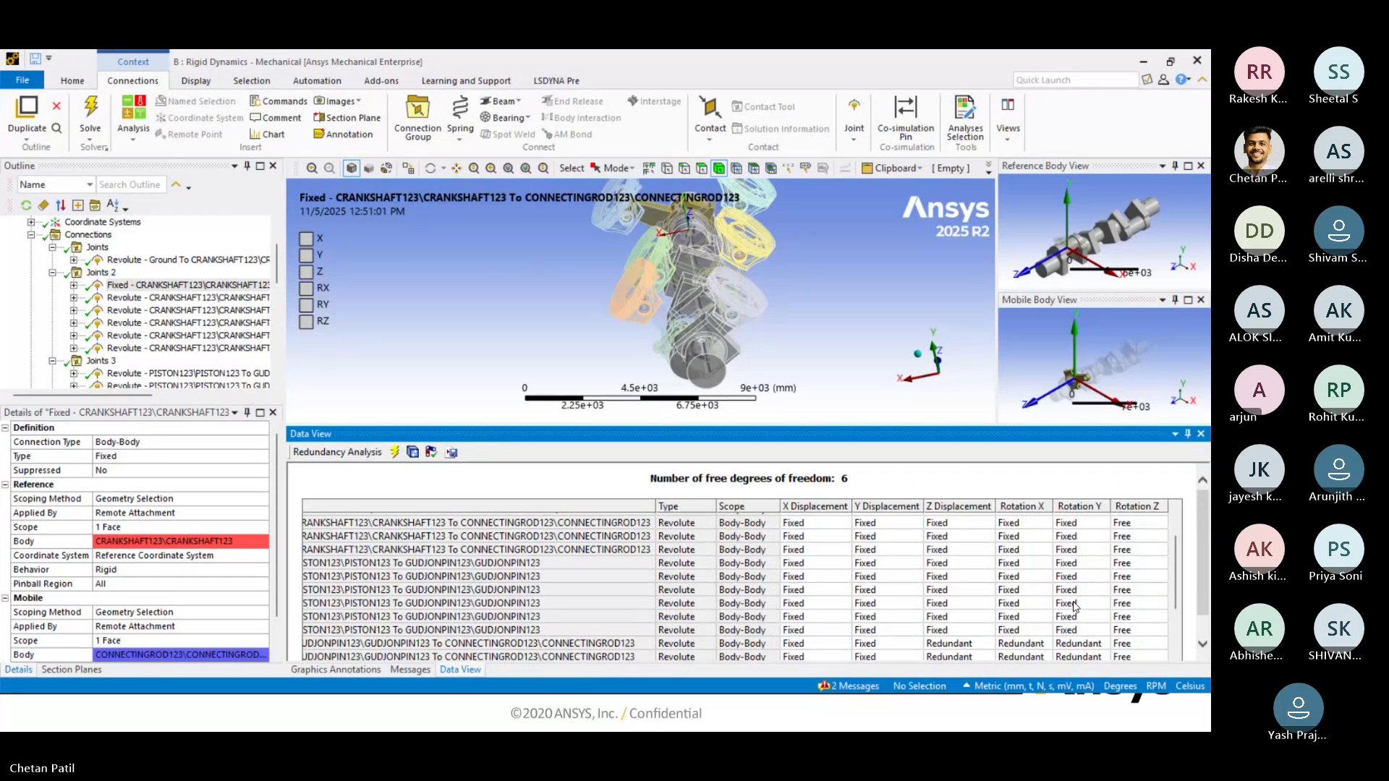
scroll(1075, 608, up, 2)
click(1132, 533)
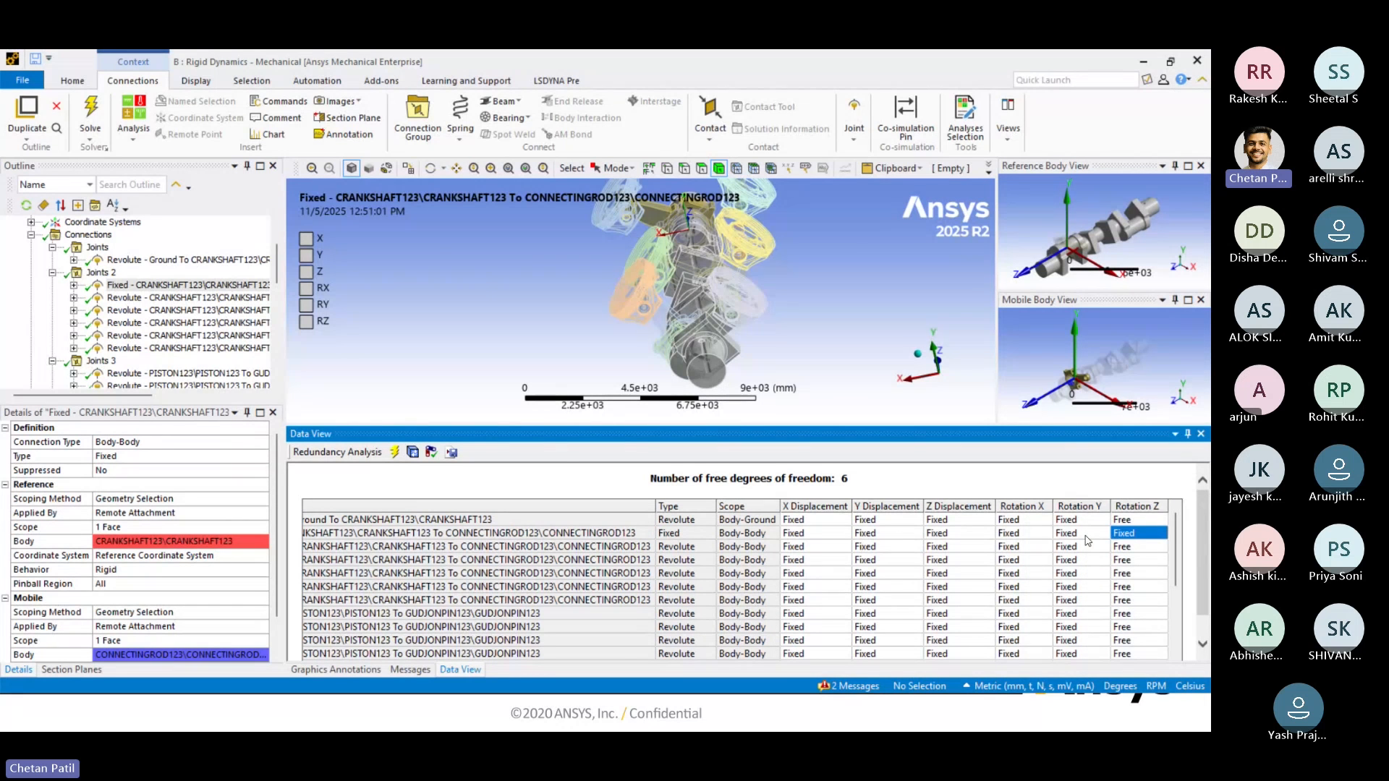
Compare the joint tools offered for the fixed crankshaft-to-connecting-rod joint in Joints 2 with those for the revolute joint listed after it.
click(605, 535)
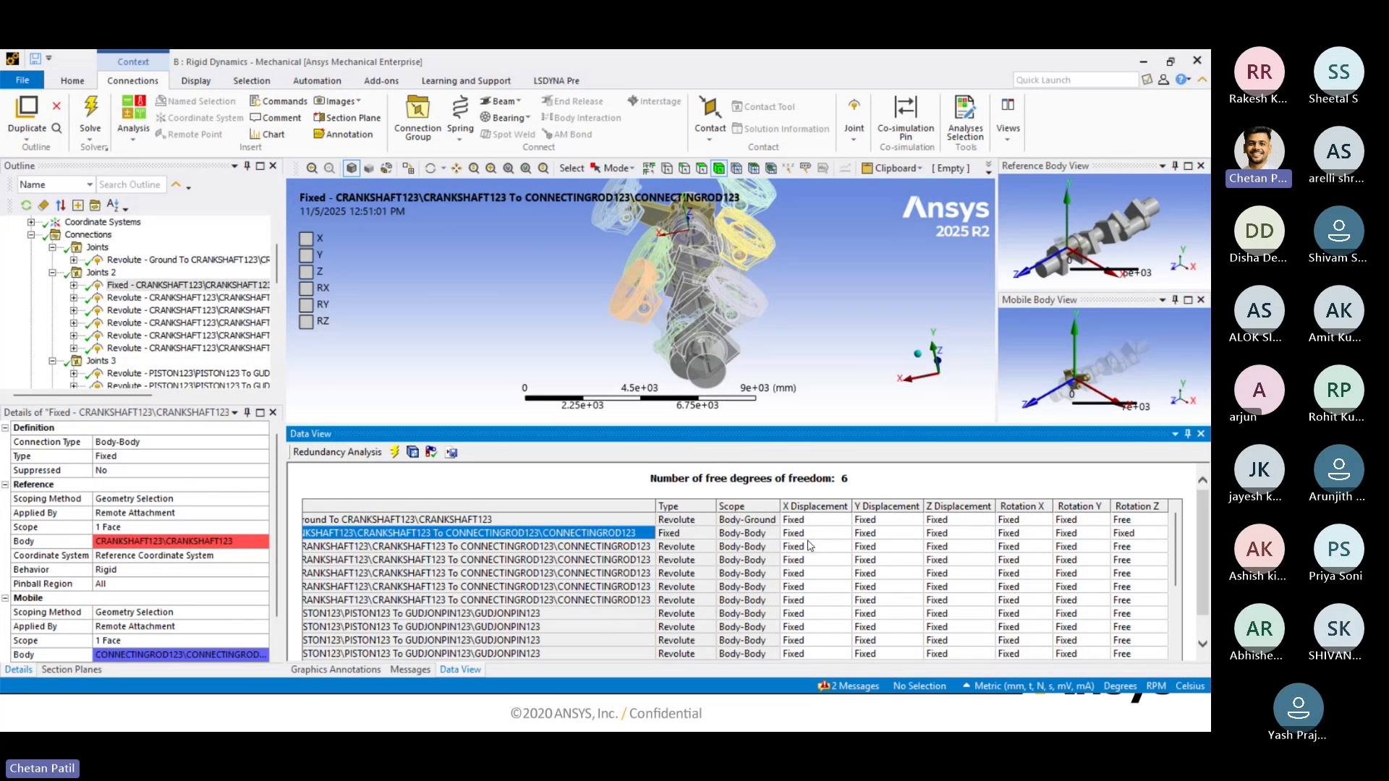
click(172, 287)
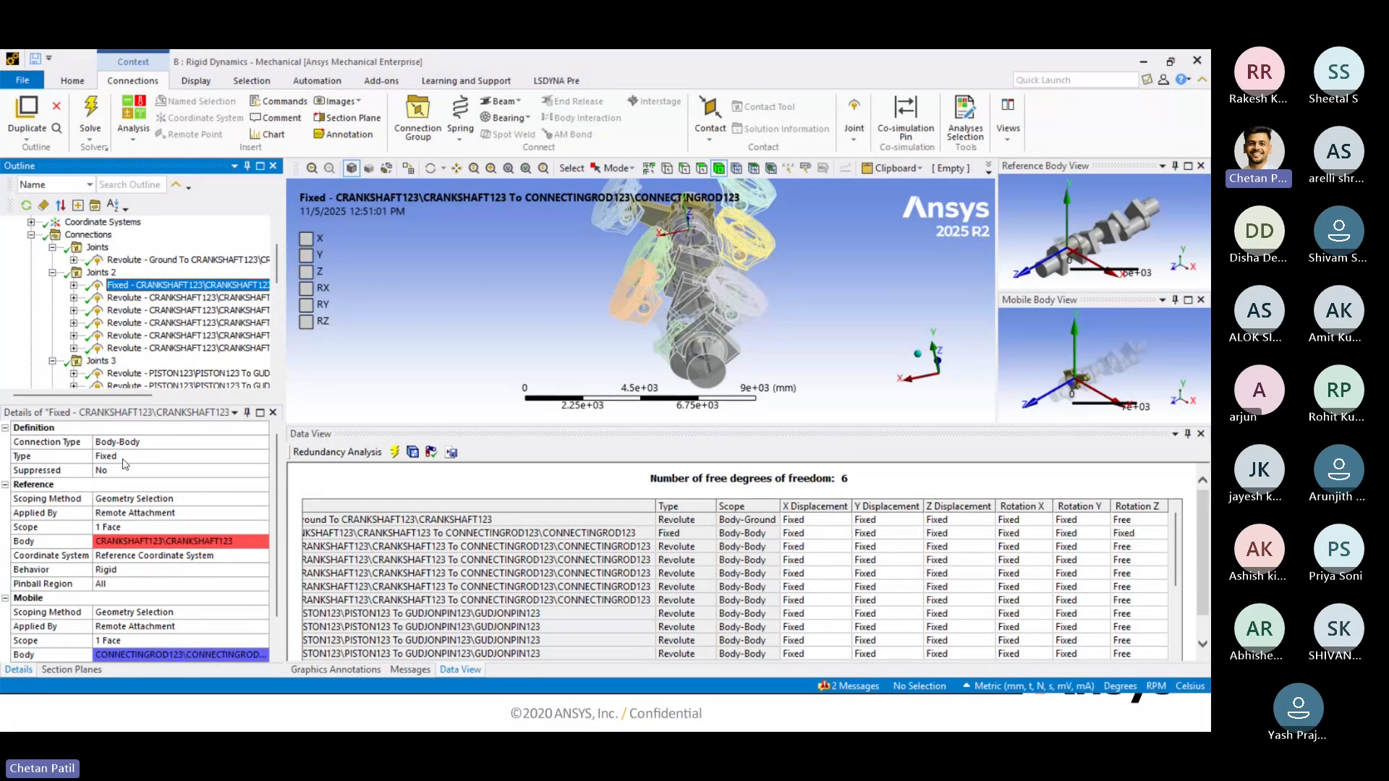
click(858, 140)
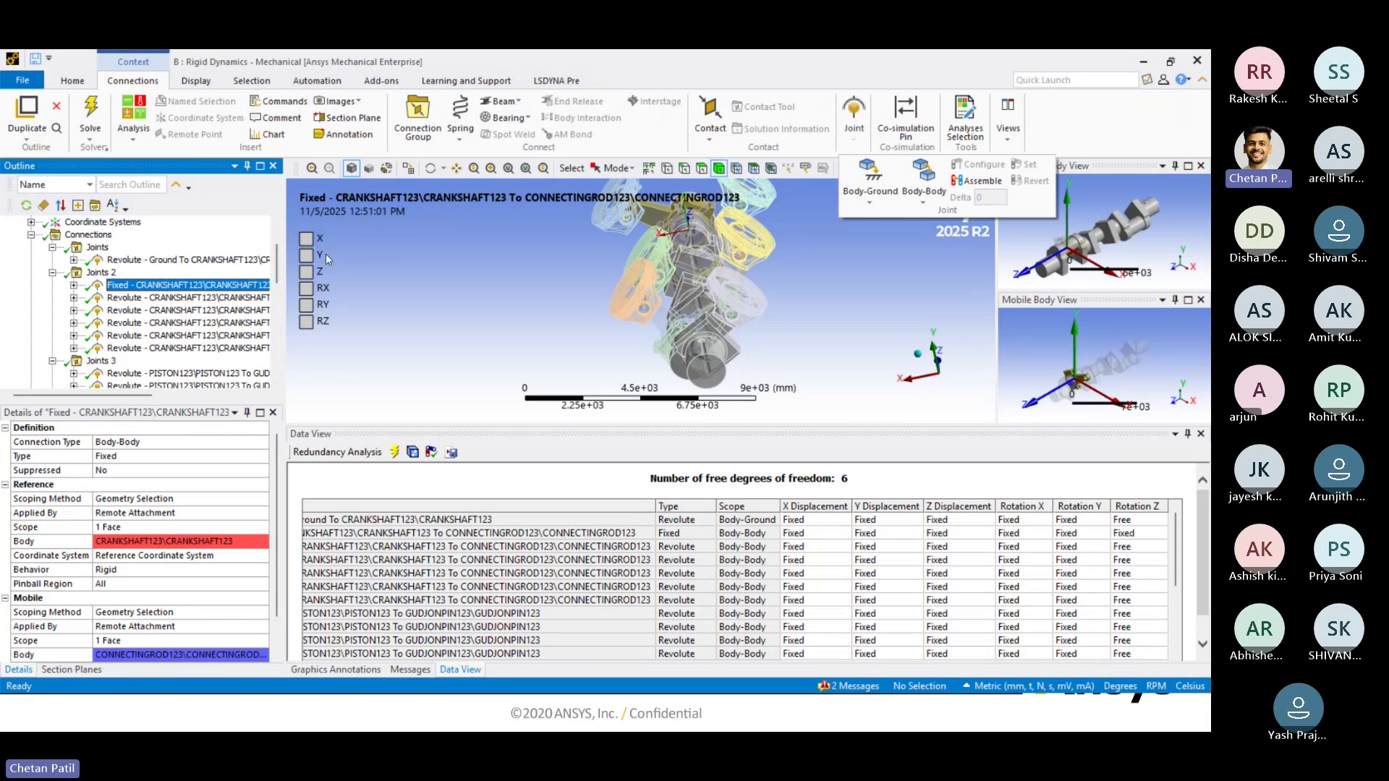
click(156, 299)
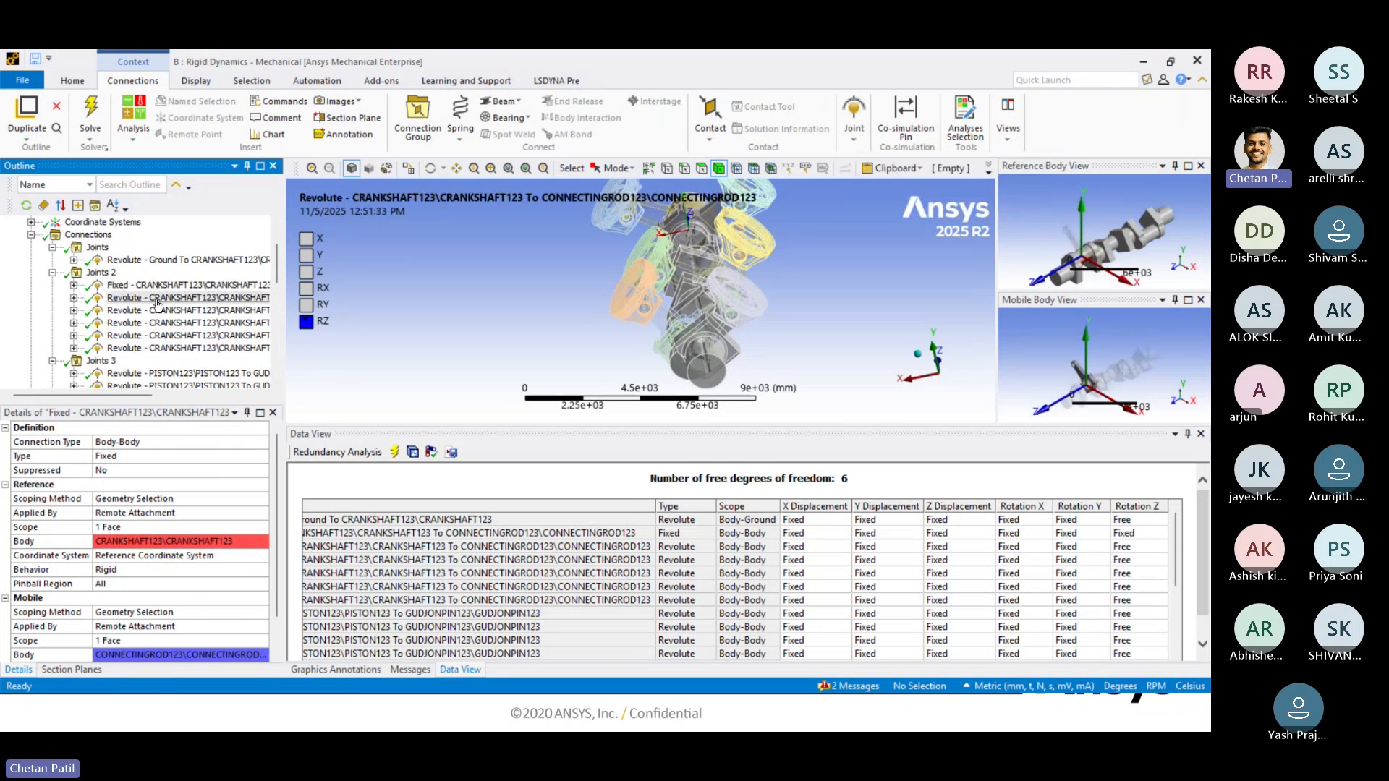
click(853, 123)
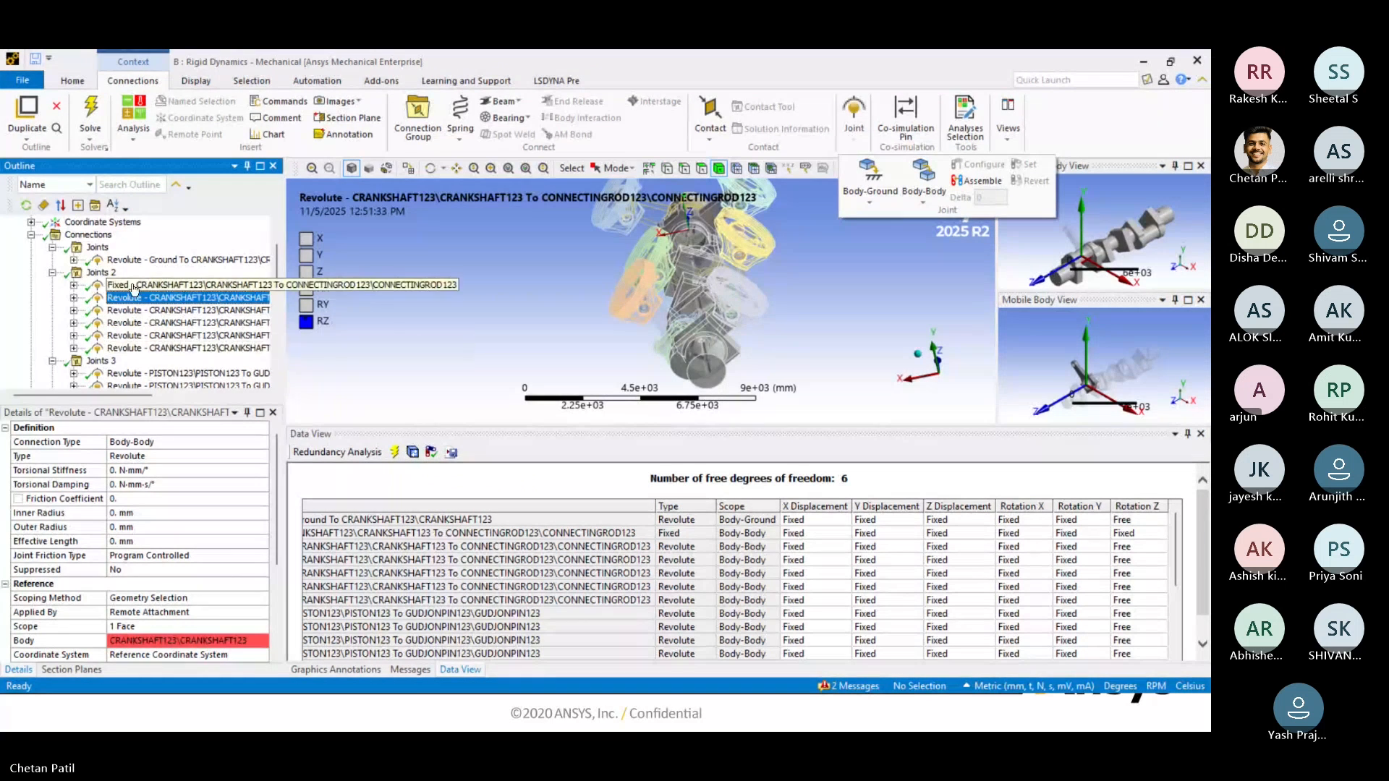
click(101, 274)
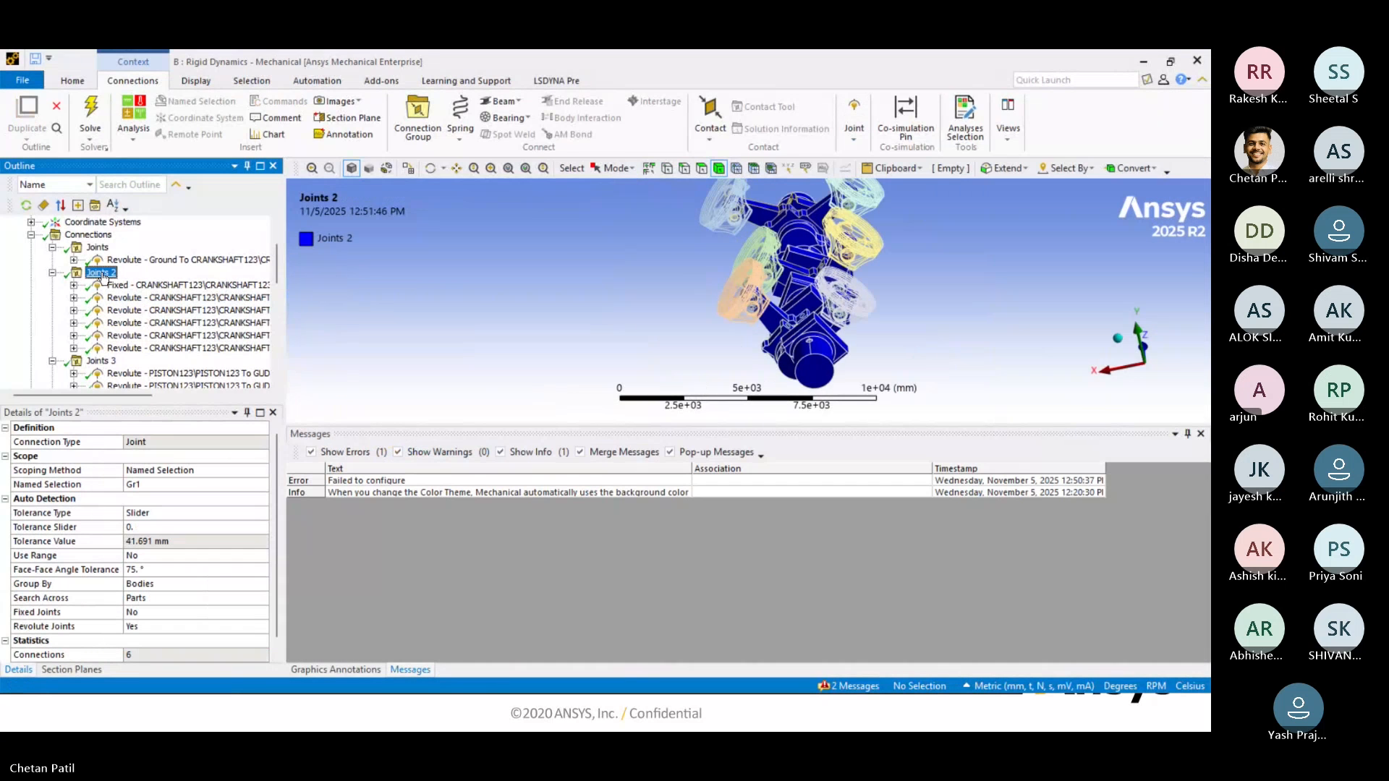
click(109, 297)
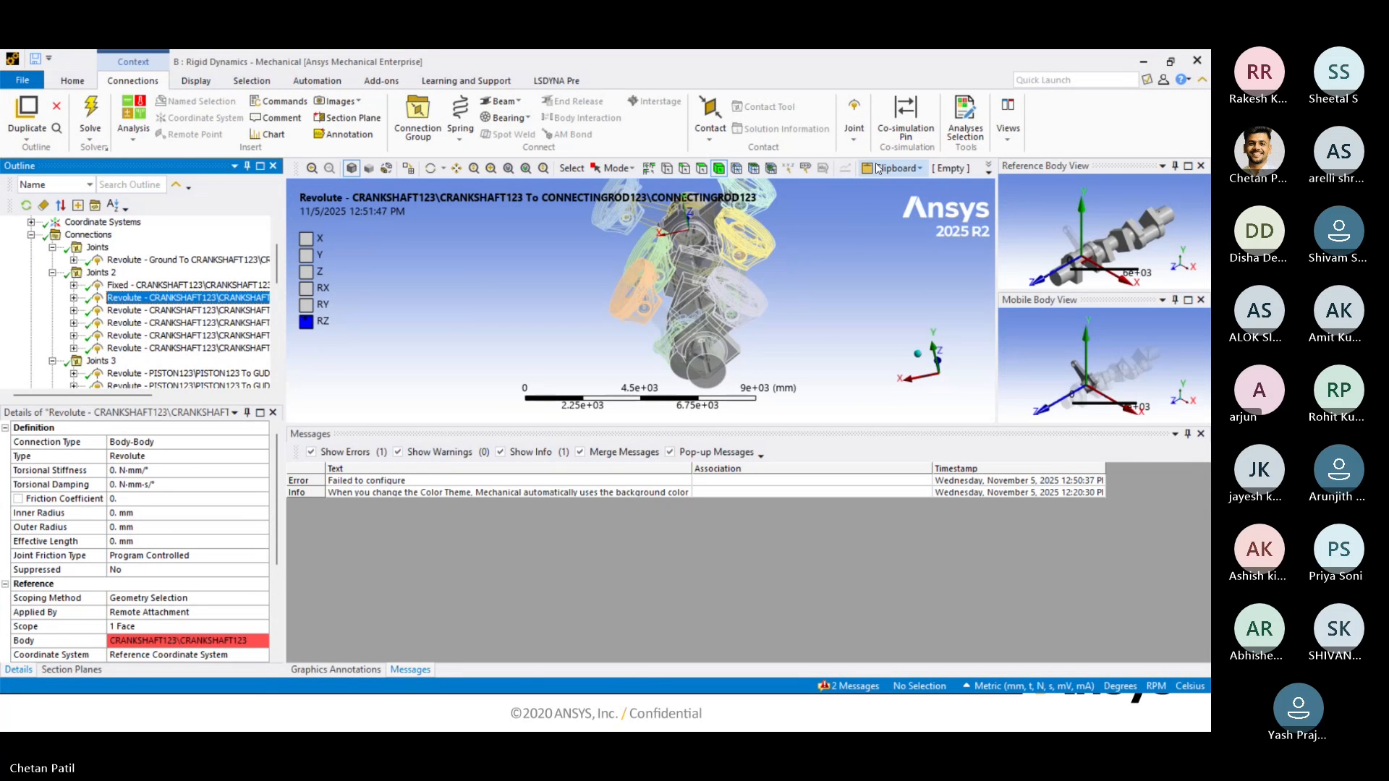
click(853, 116)
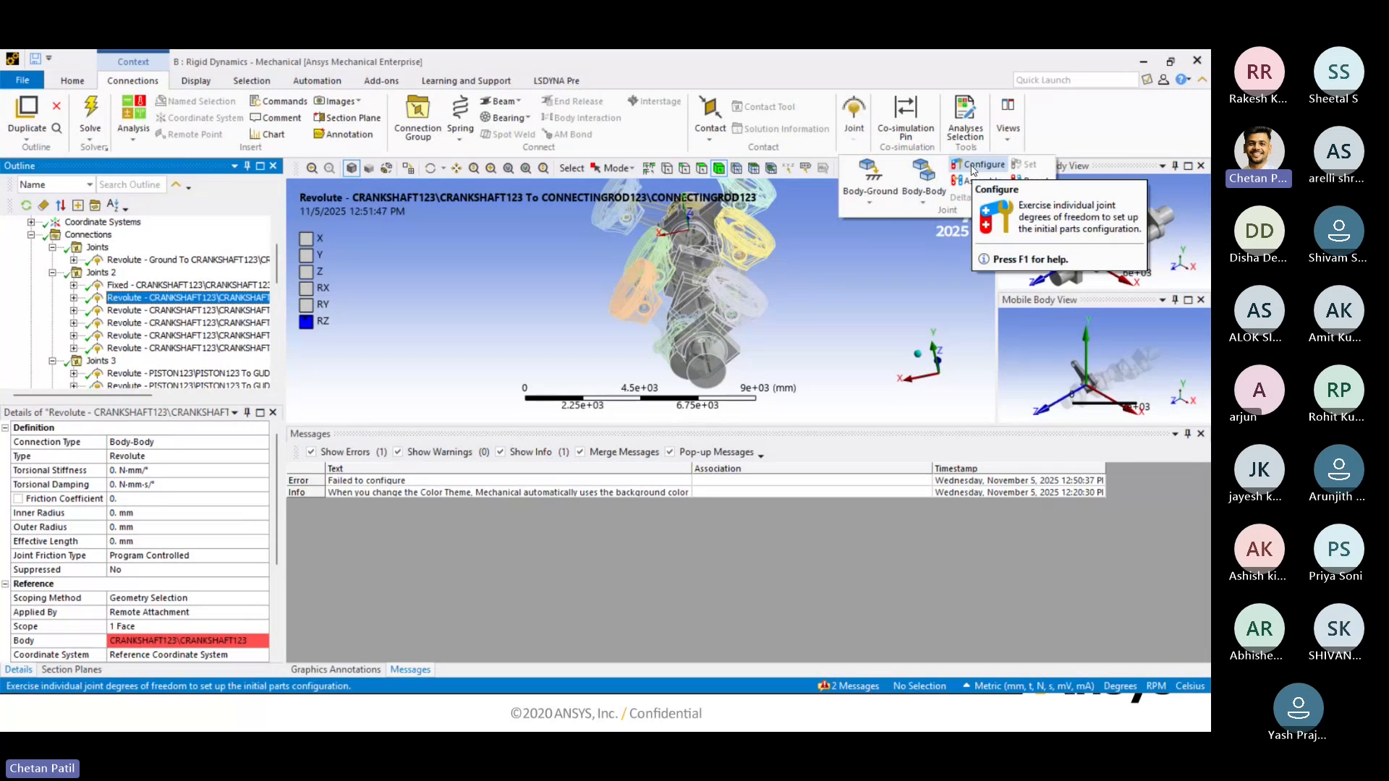
click(247, 286)
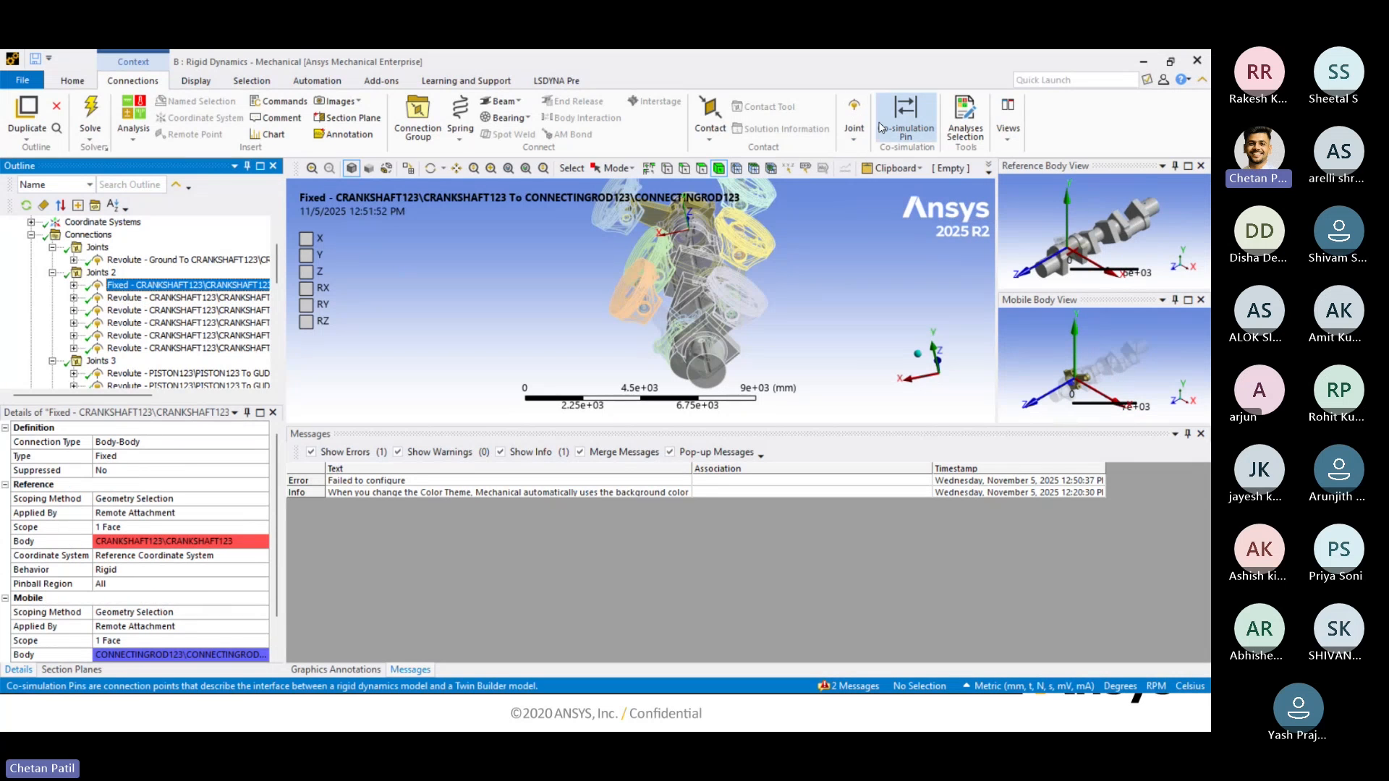
click(854, 120)
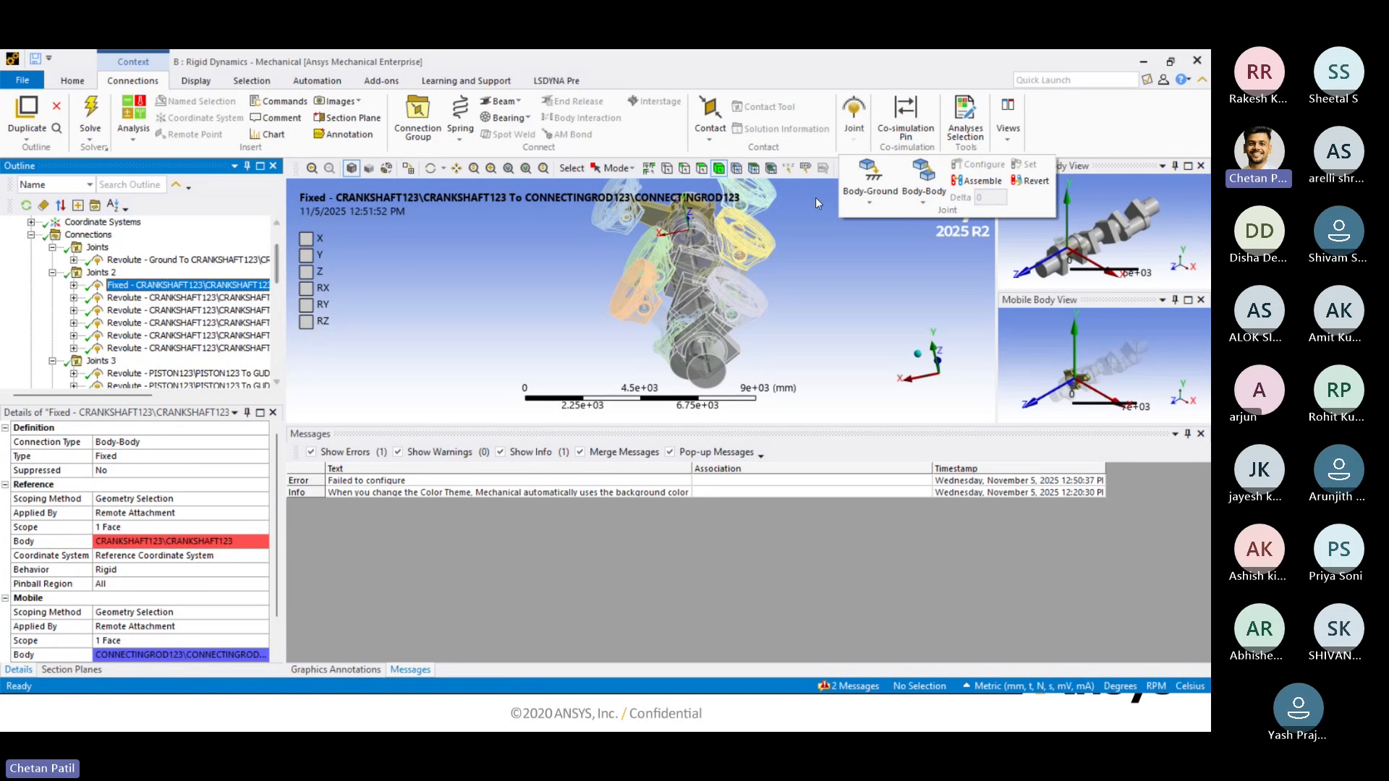
Try to configure the first revolute crankshaft-to-connecting-rod joint in Joints 2 by rotating it about its Z axis.
click(188, 297)
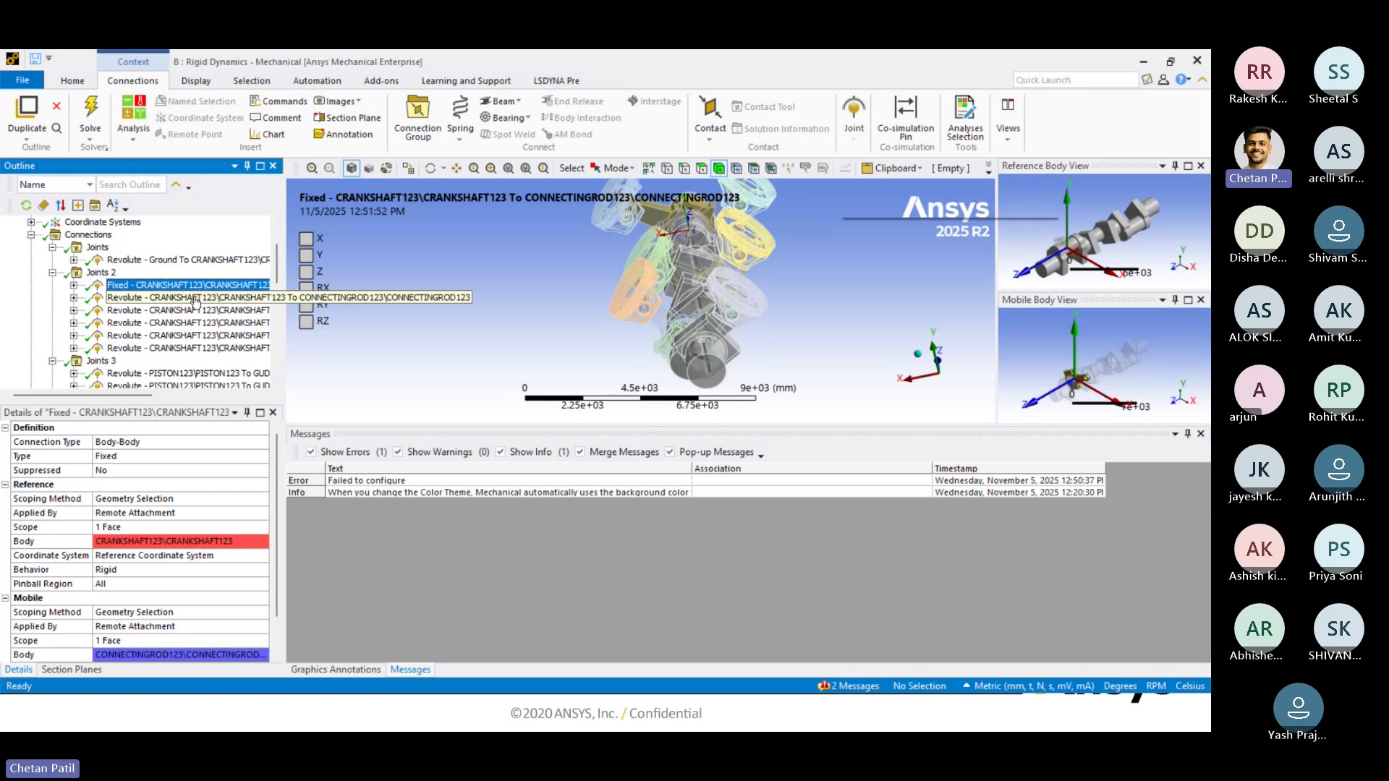
click(854, 124)
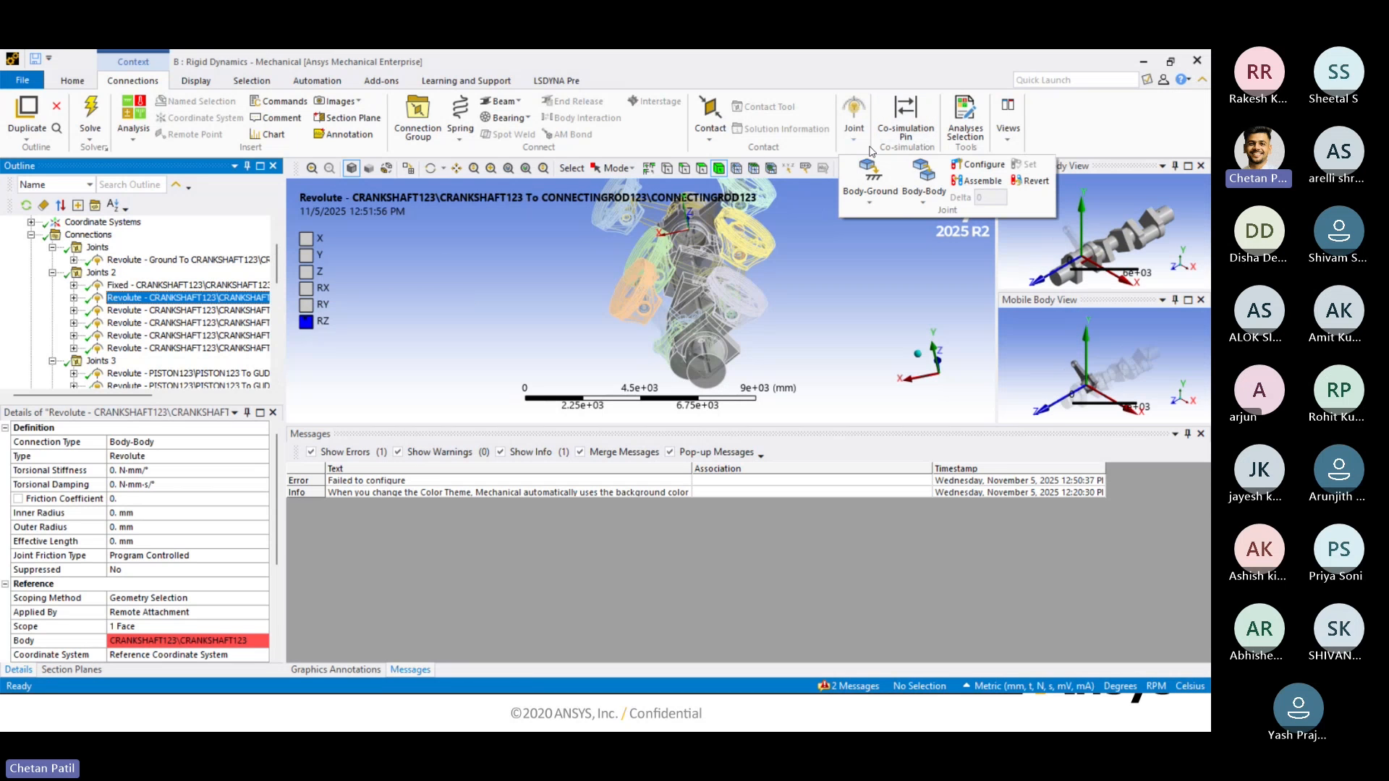
click(977, 164)
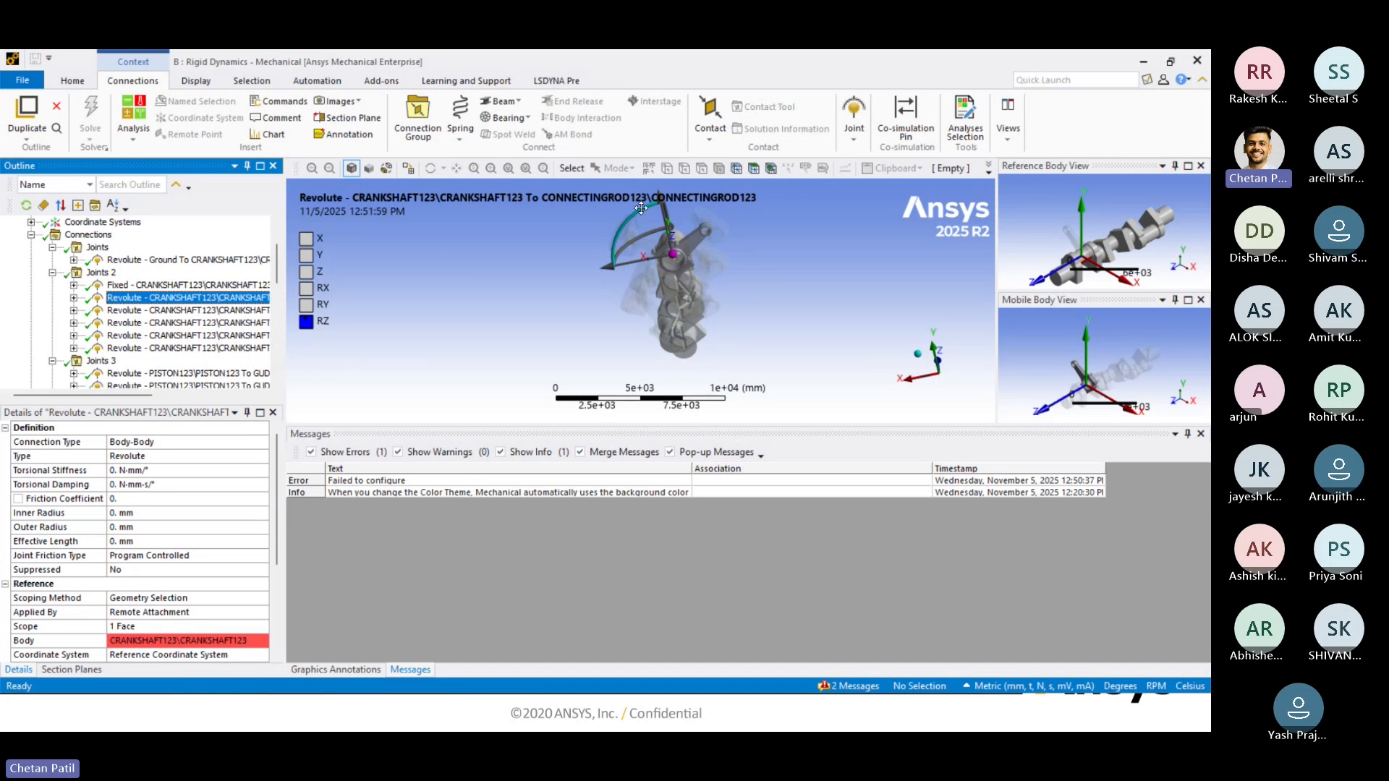
drag(622, 221, 618, 235)
scroll(701, 249, down, 5)
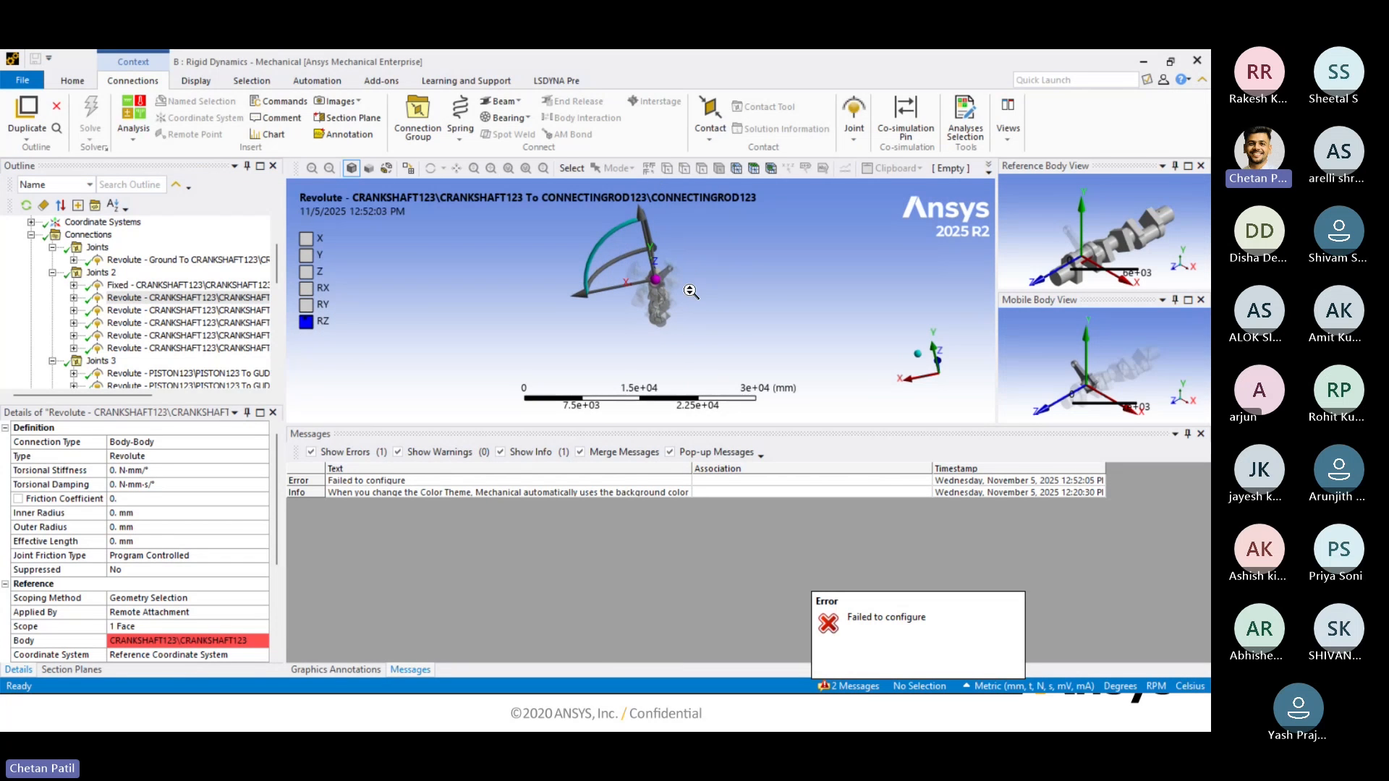
scroll(674, 262, up, 8)
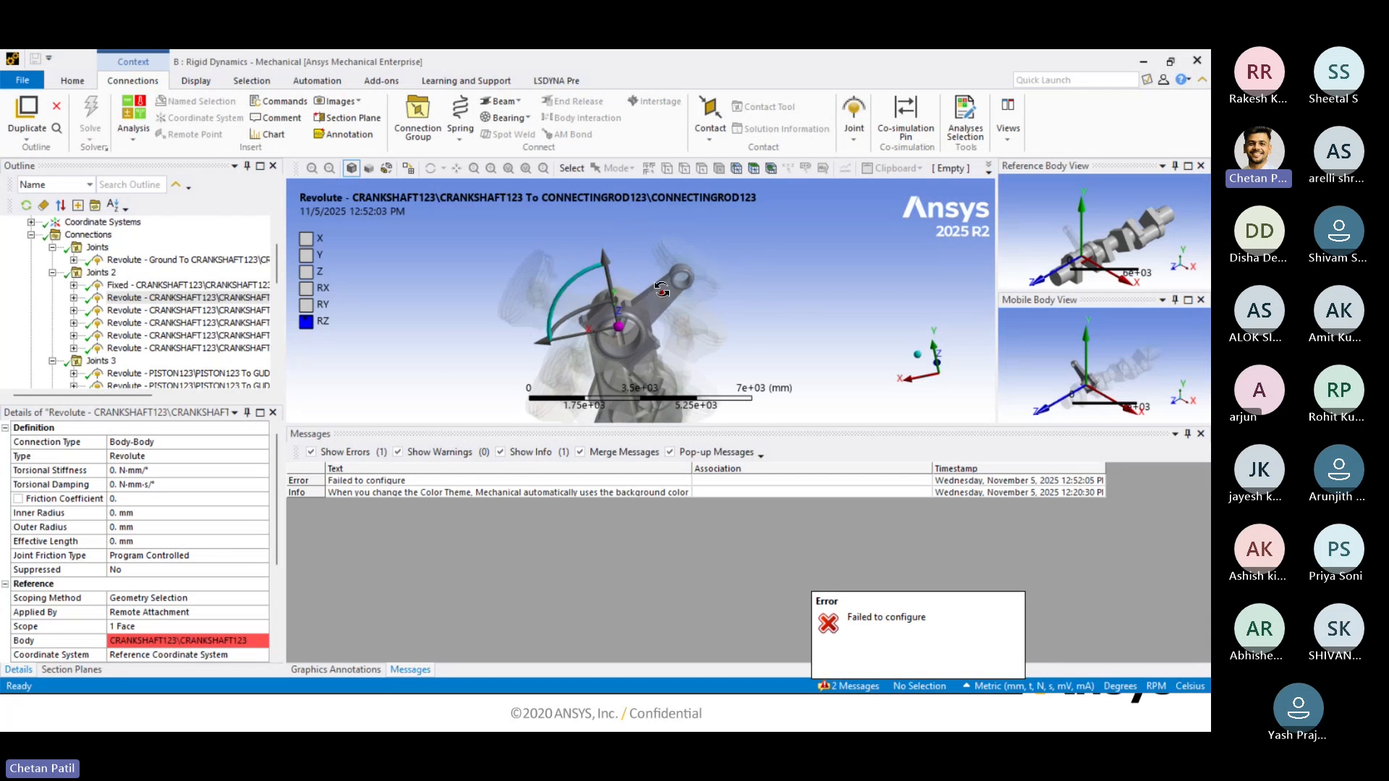
middle_drag(676, 264, 751, 303)
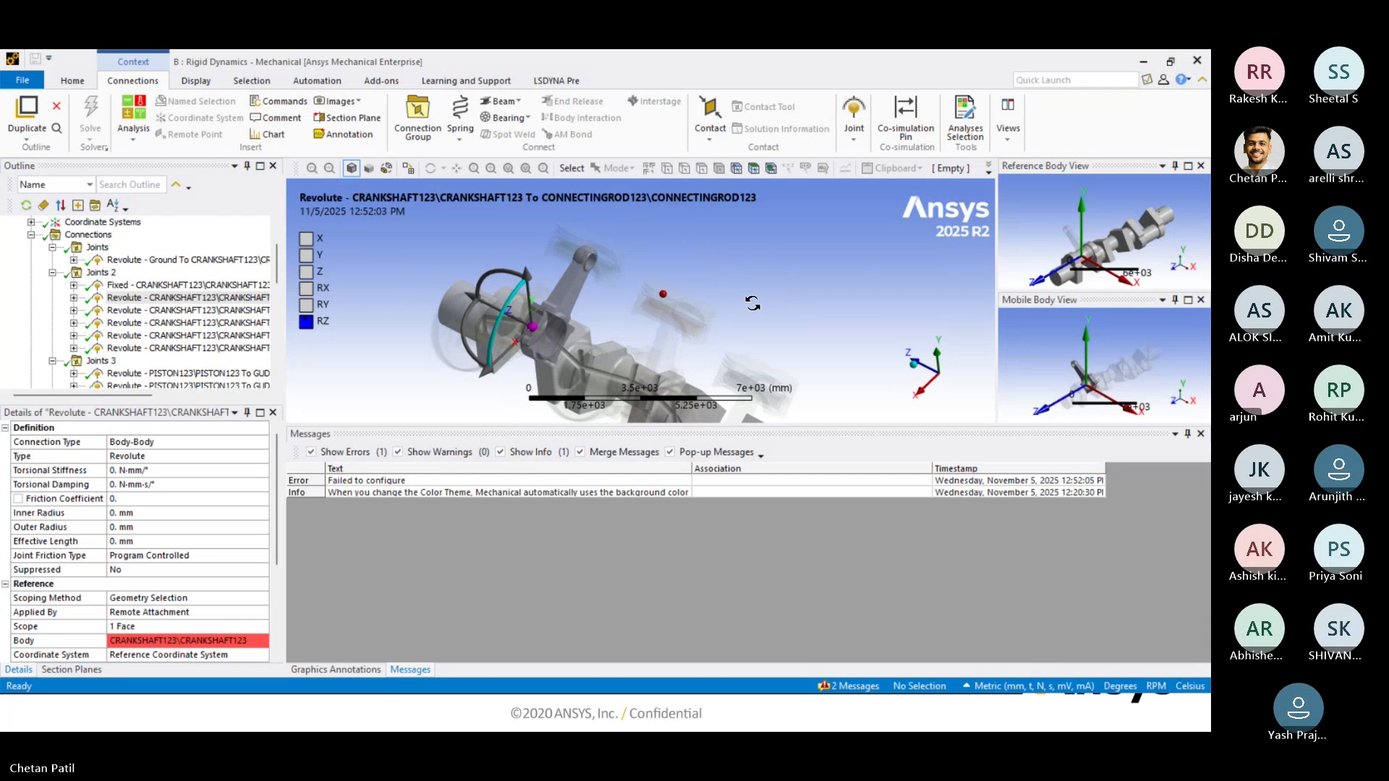
Examine the fixed crankshaft-to-connecting-rod joint from several sides and check the joint tools offered for Revolute - Ground To CRANKSHAFT123.
click(174, 287)
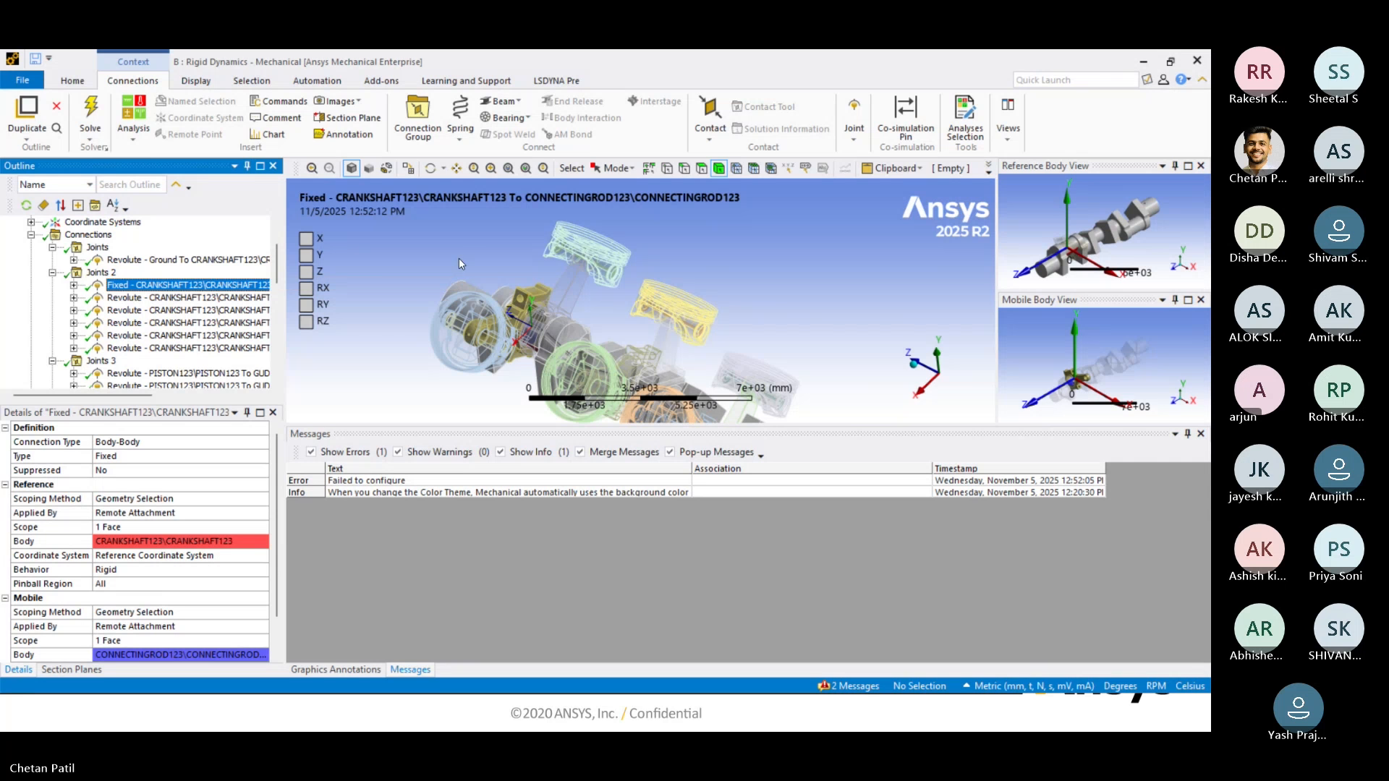
middle_drag(636, 297, 601, 222)
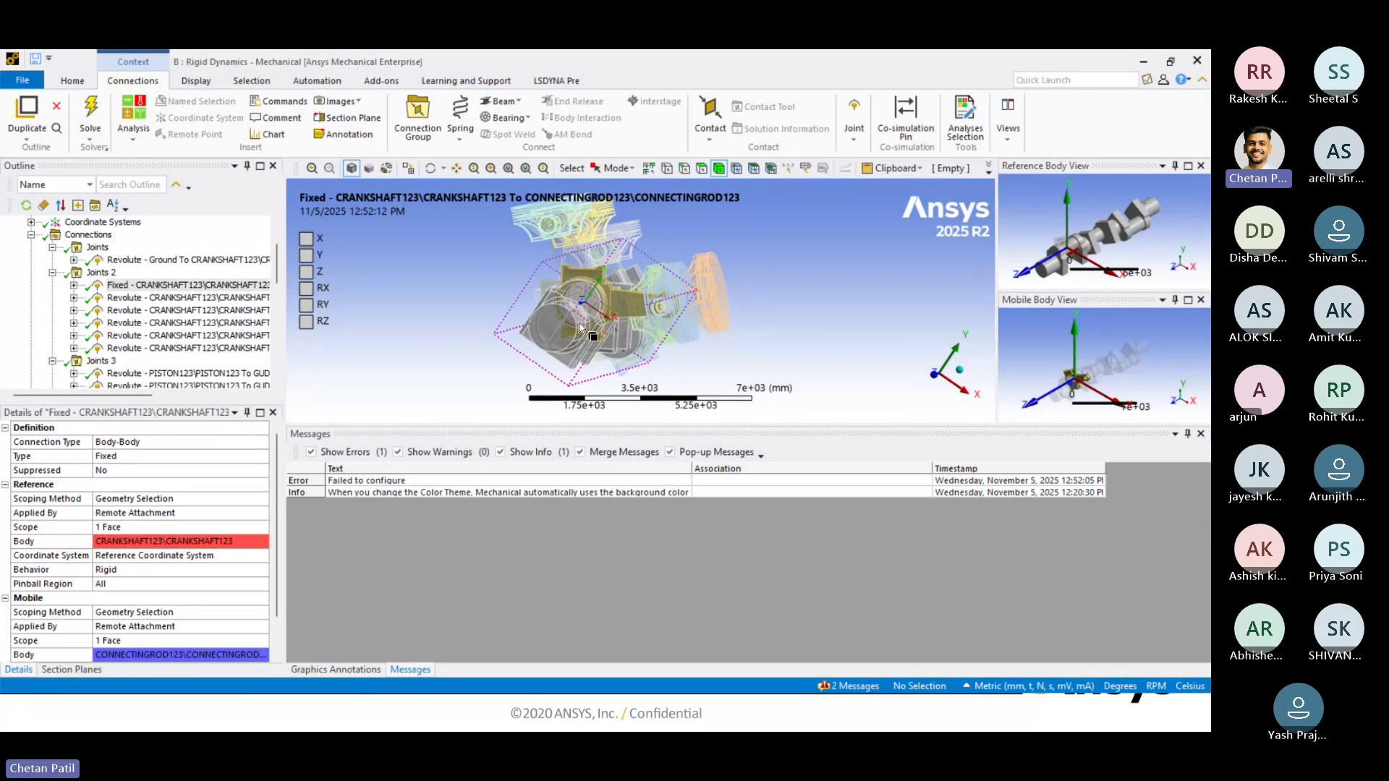
middle_drag(587, 331, 567, 343)
middle_drag(579, 295, 604, 295)
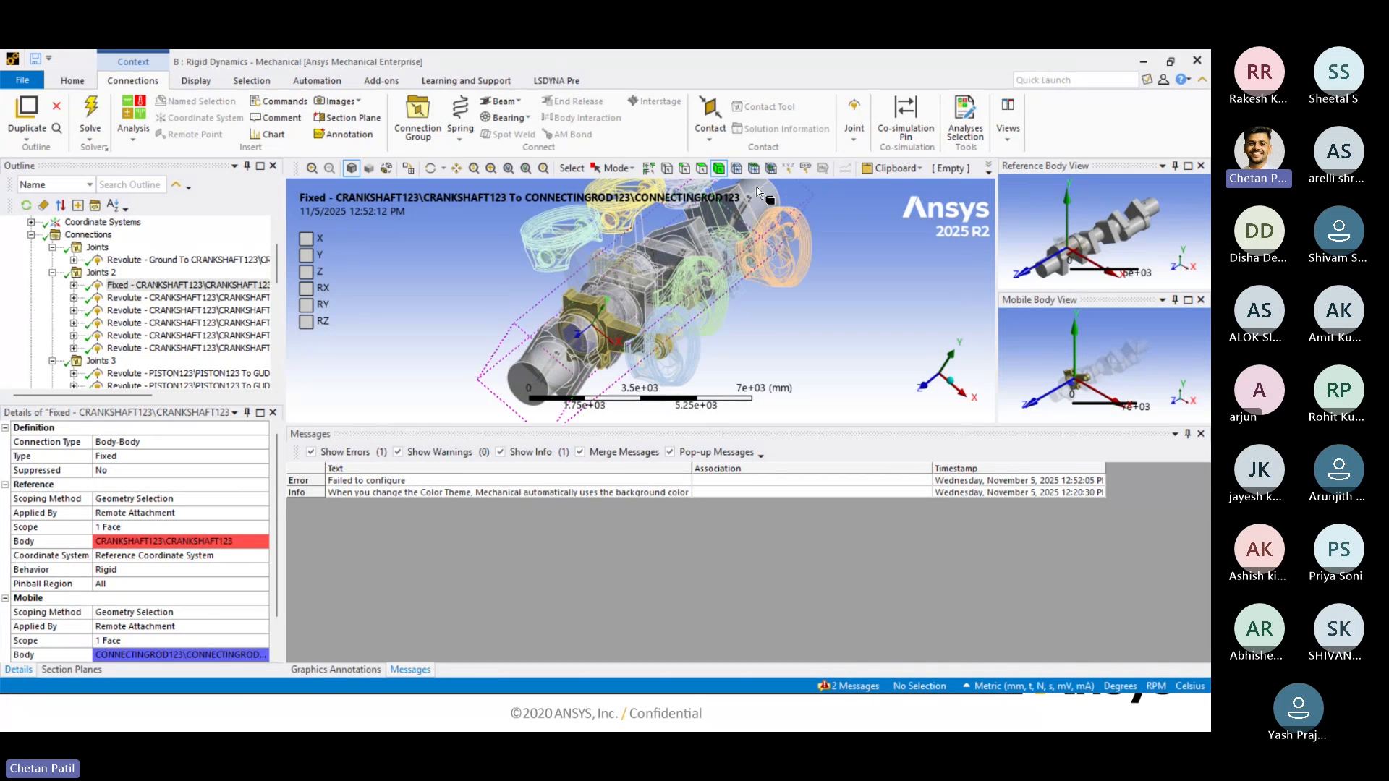
middle_drag(745, 199, 489, 284)
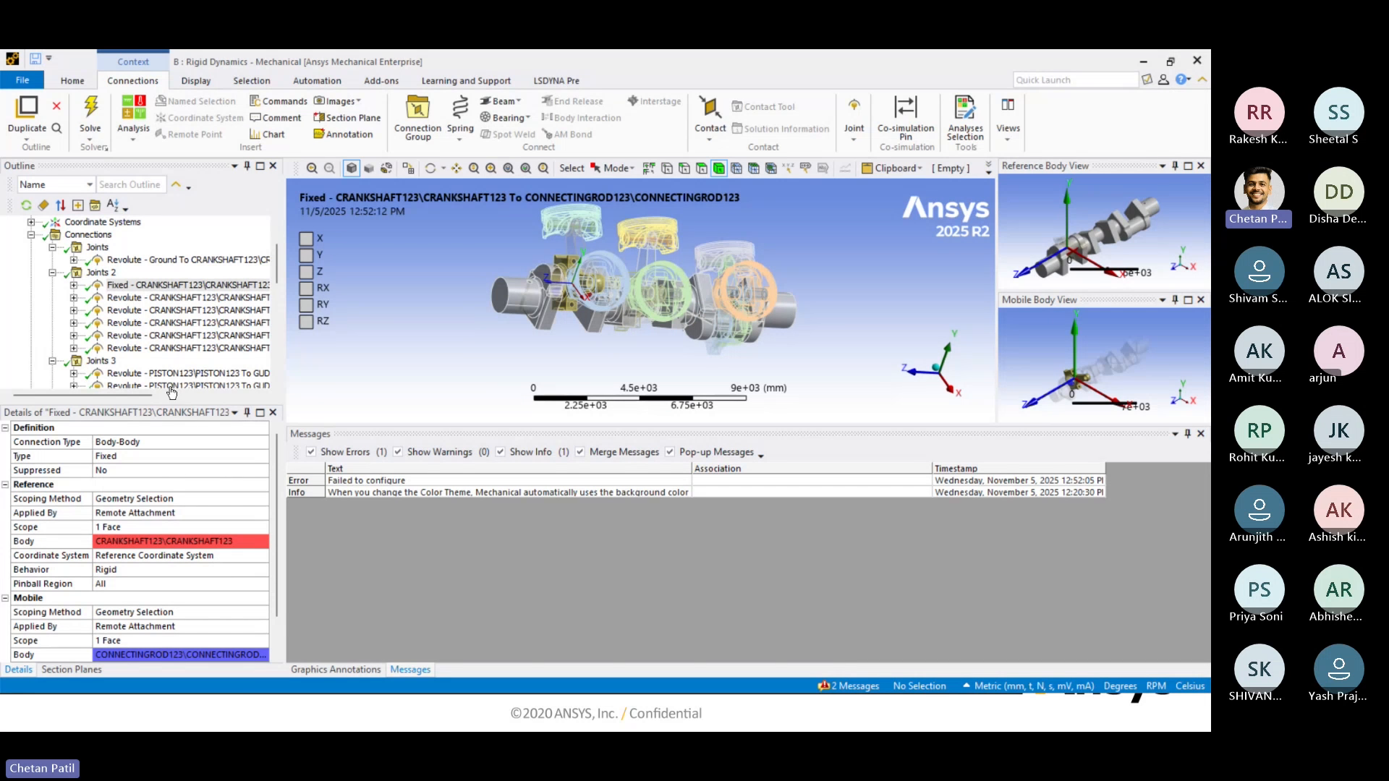
click(195, 262)
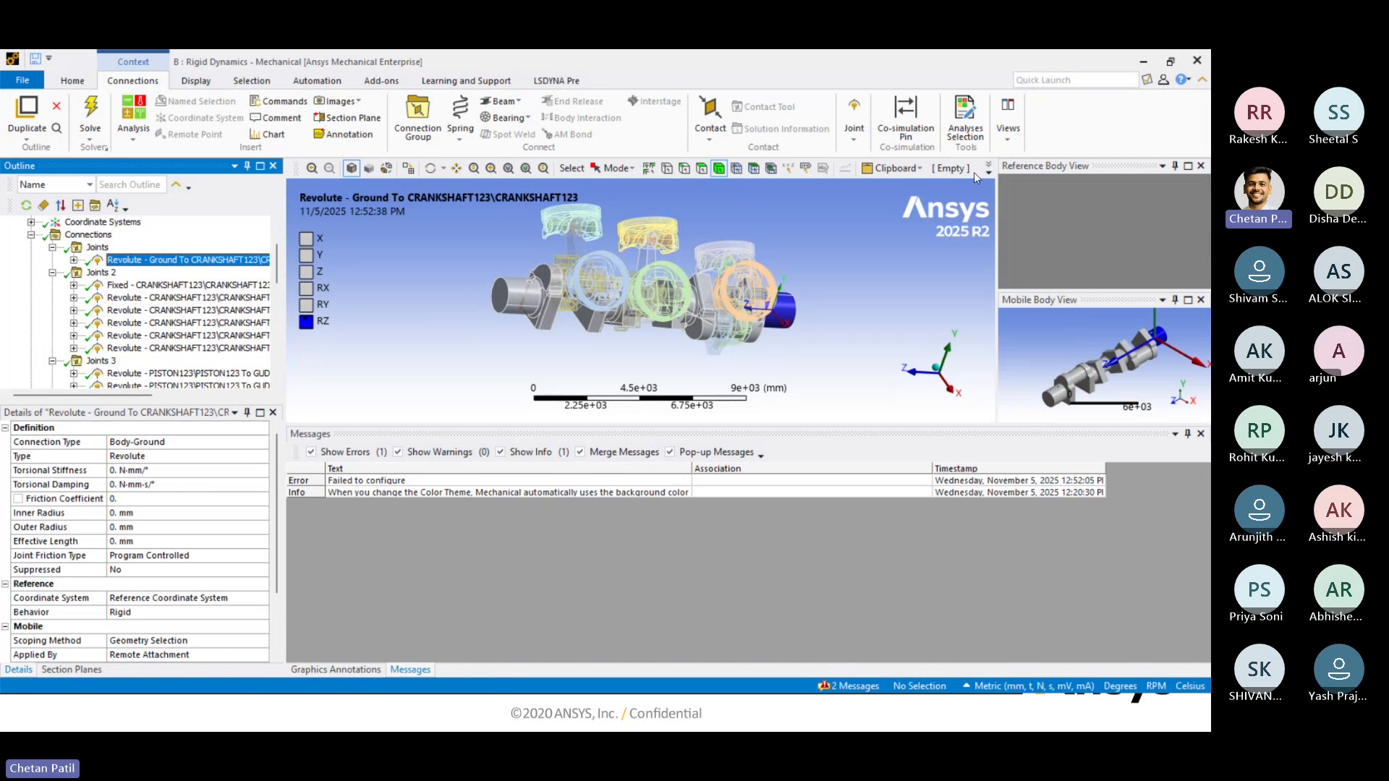
click(853, 116)
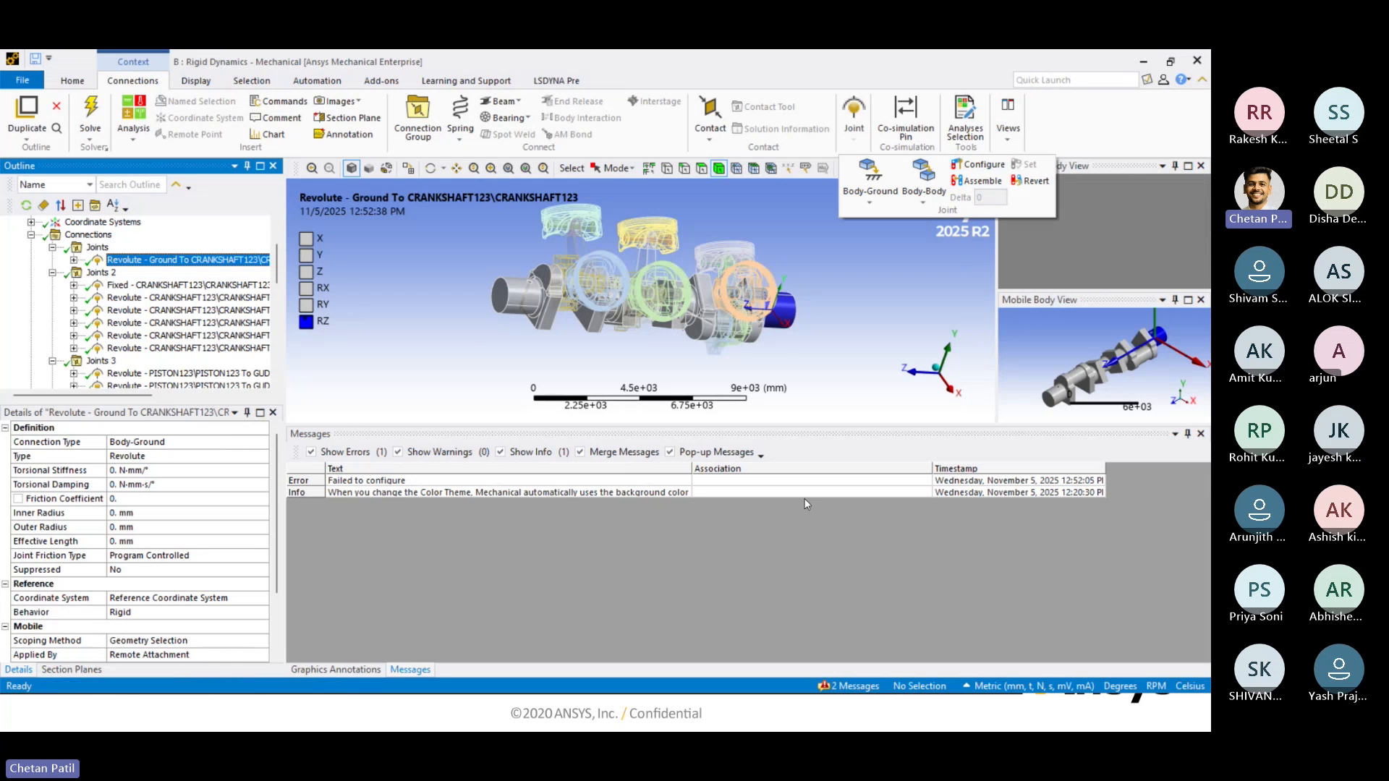
Review the type, reference scope and coordinate system of the fixed crankshaft-to-connecting-rod joint.
click(144, 292)
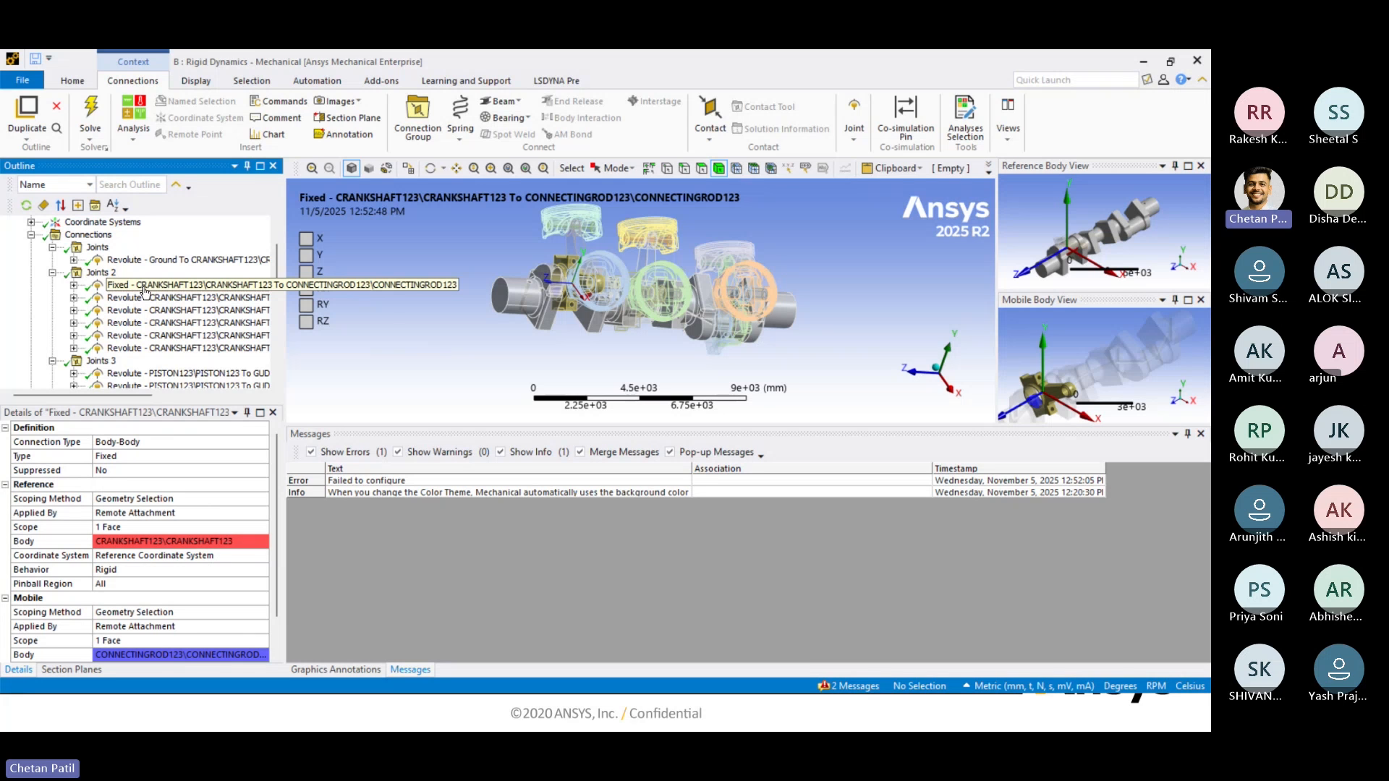
scroll(116, 471, down, 1)
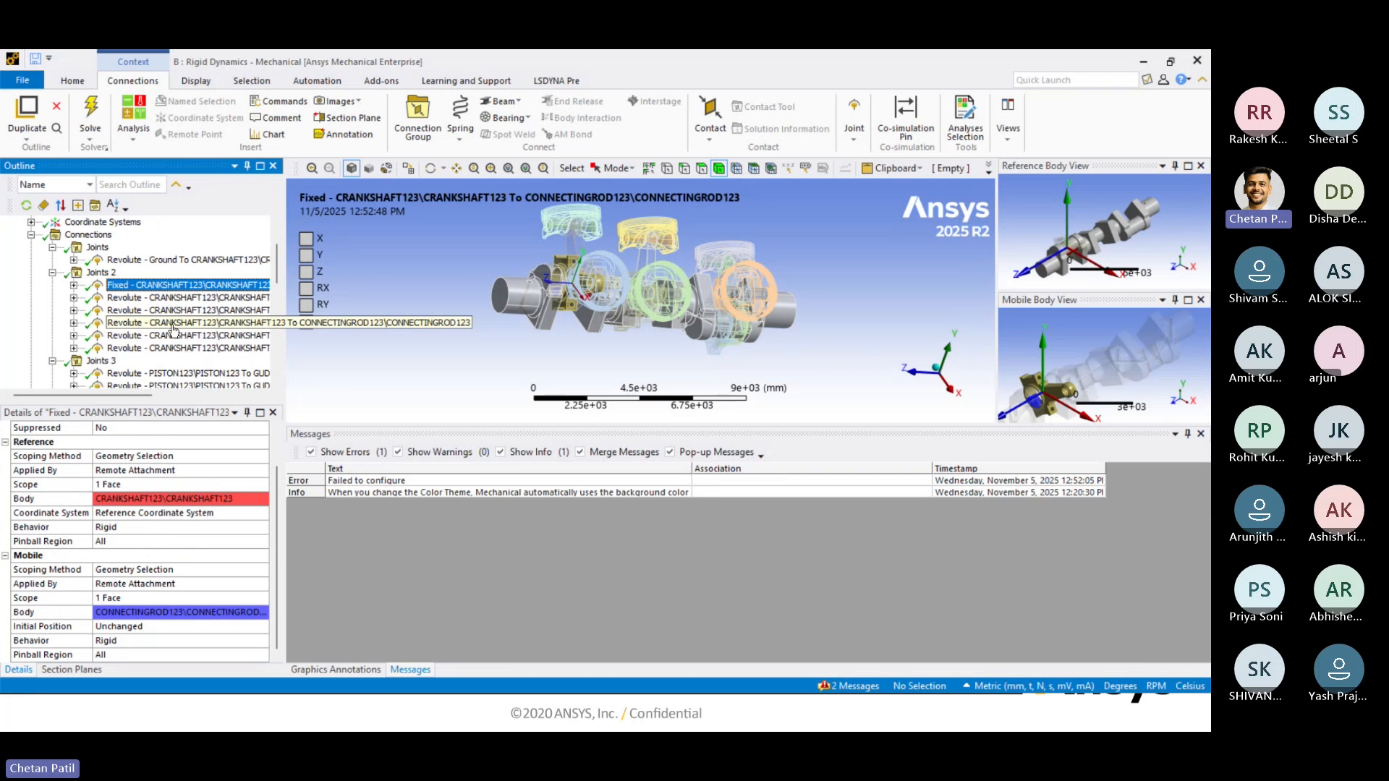
scroll(180, 481, up, 1)
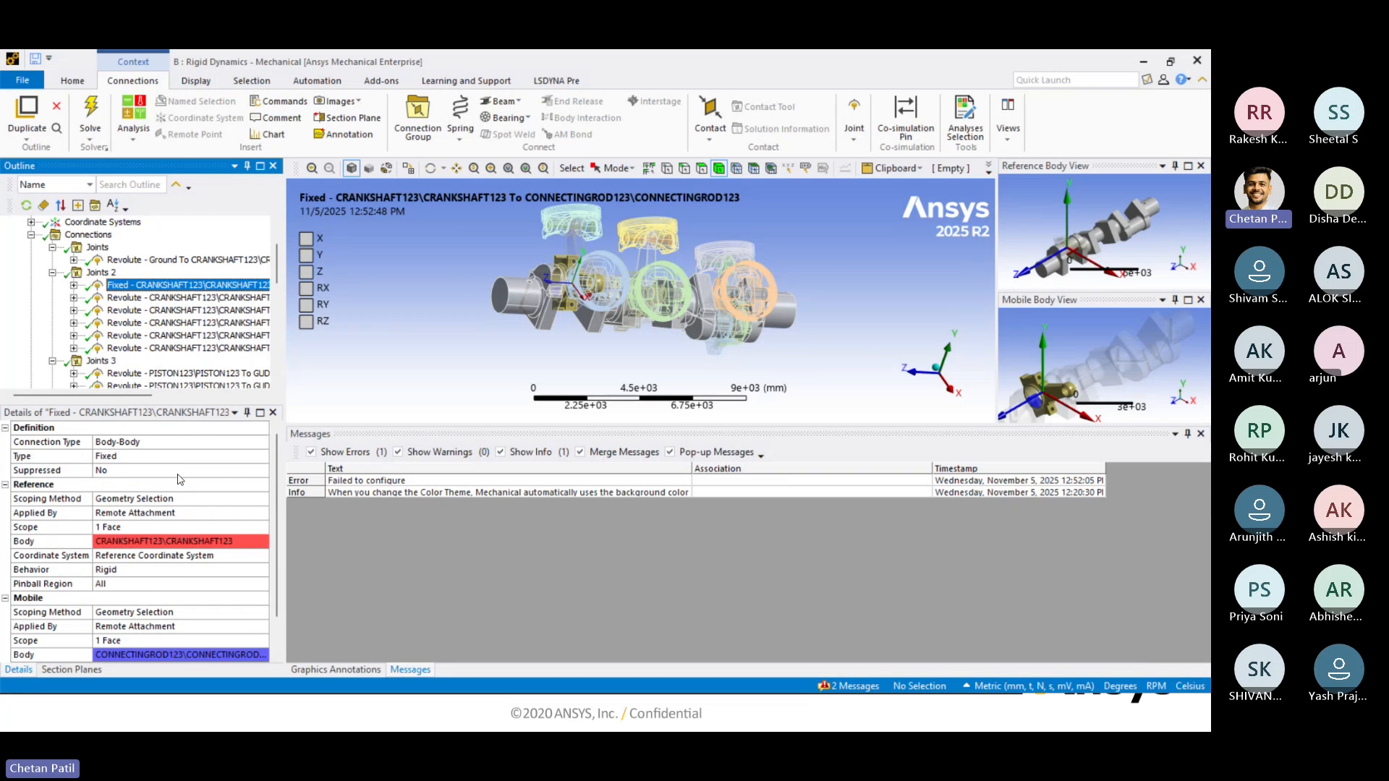
click(260, 457)
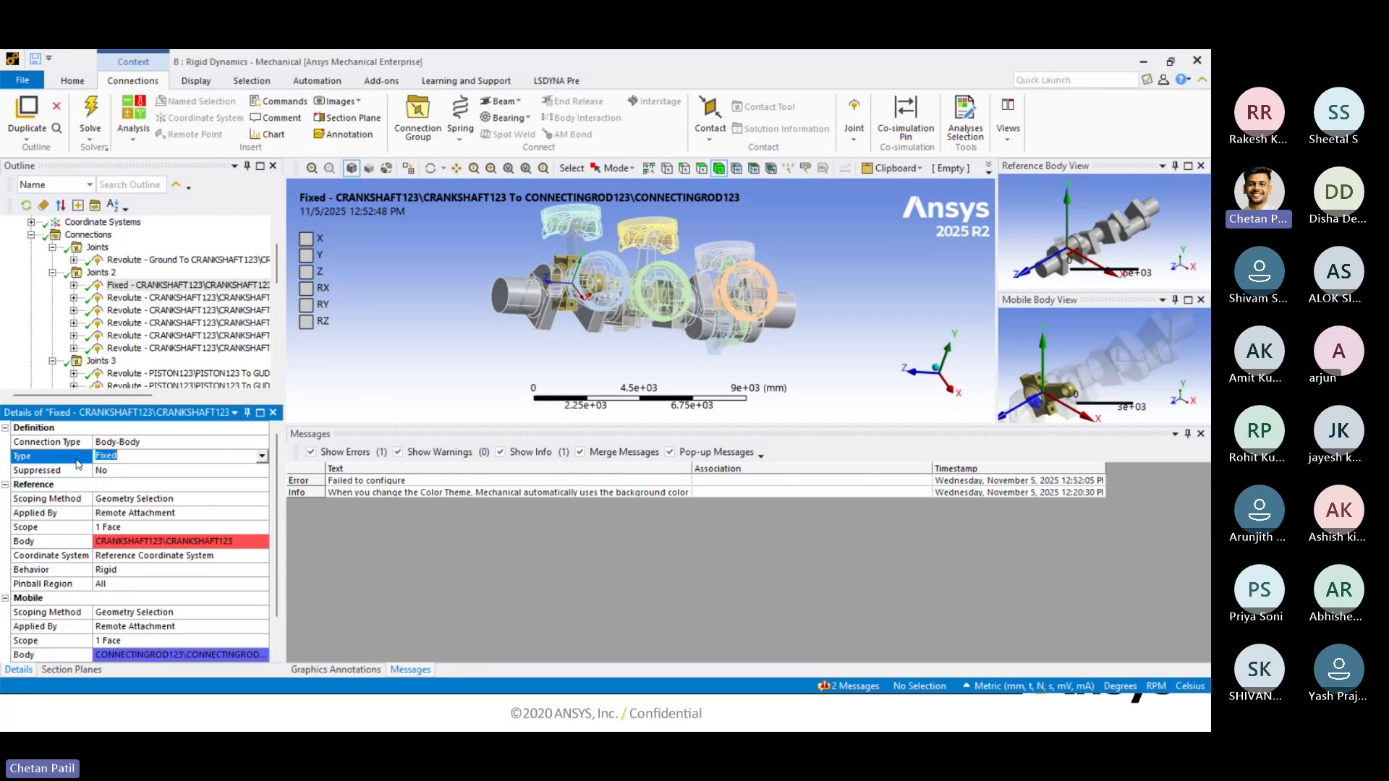
scroll(78, 464, down, 1)
click(75, 486)
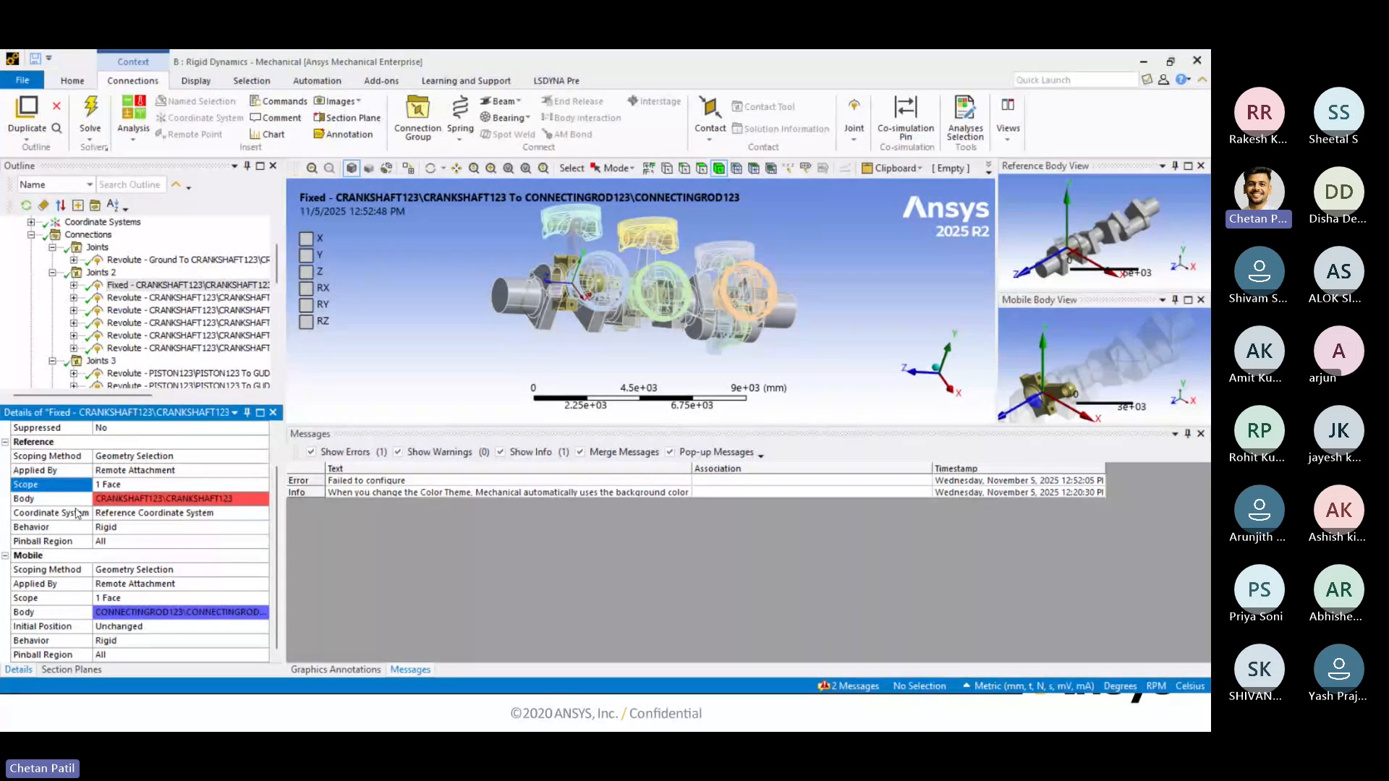
click(78, 514)
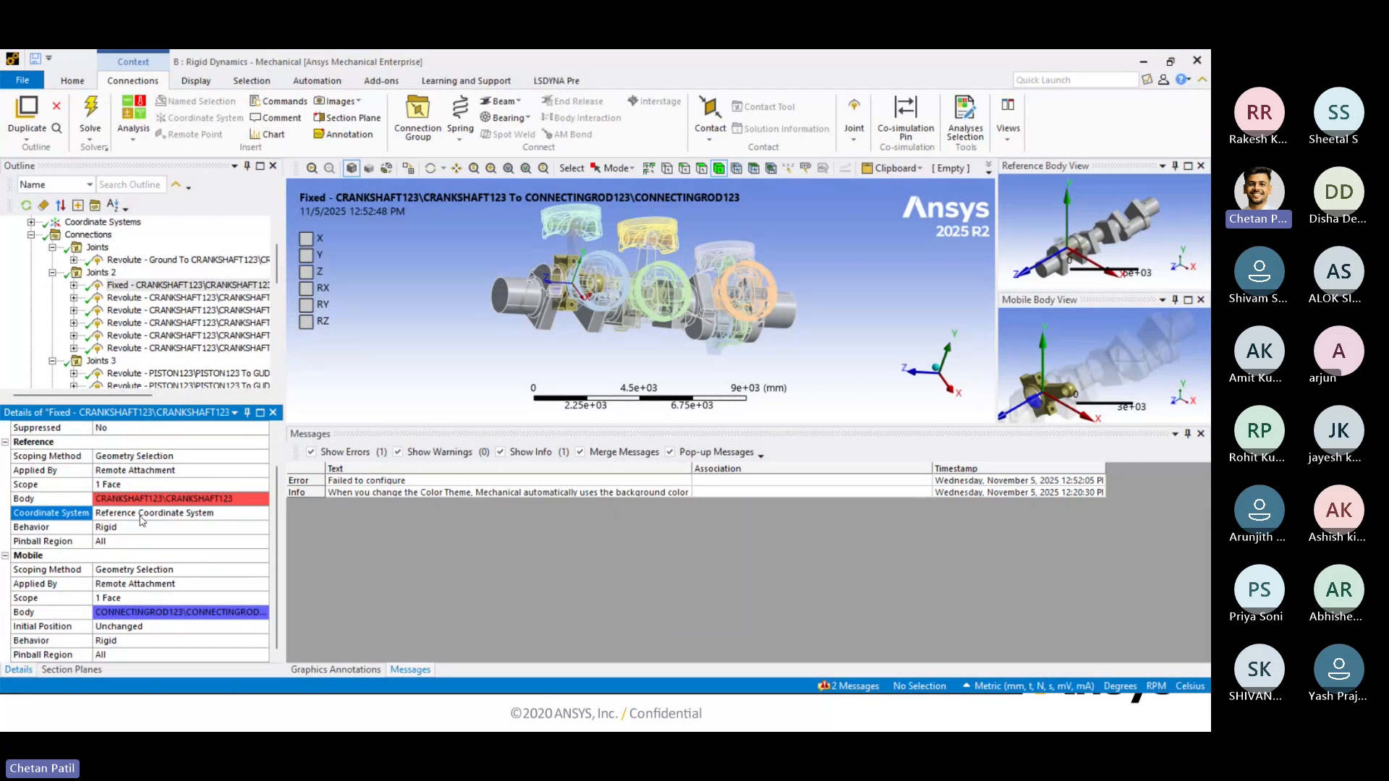
scroll(142, 520, up, 1)
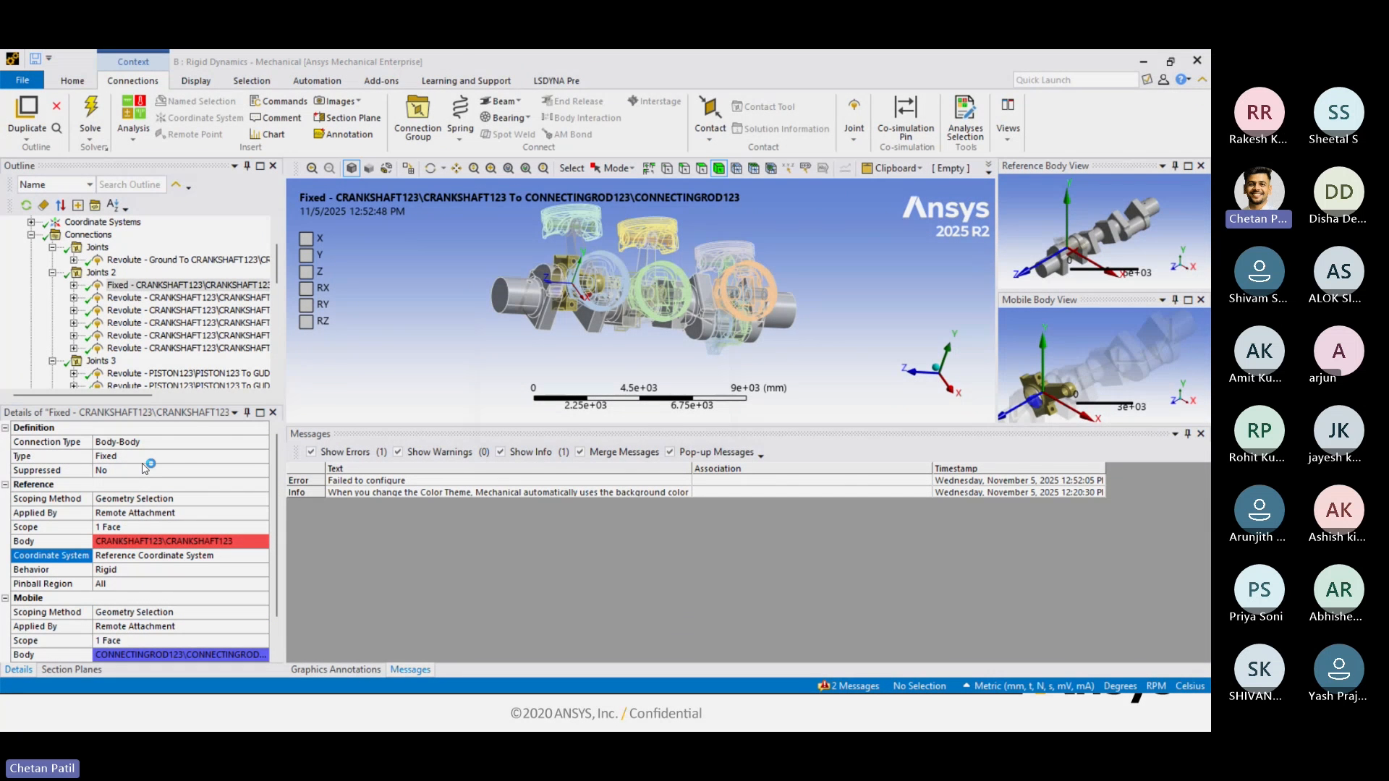